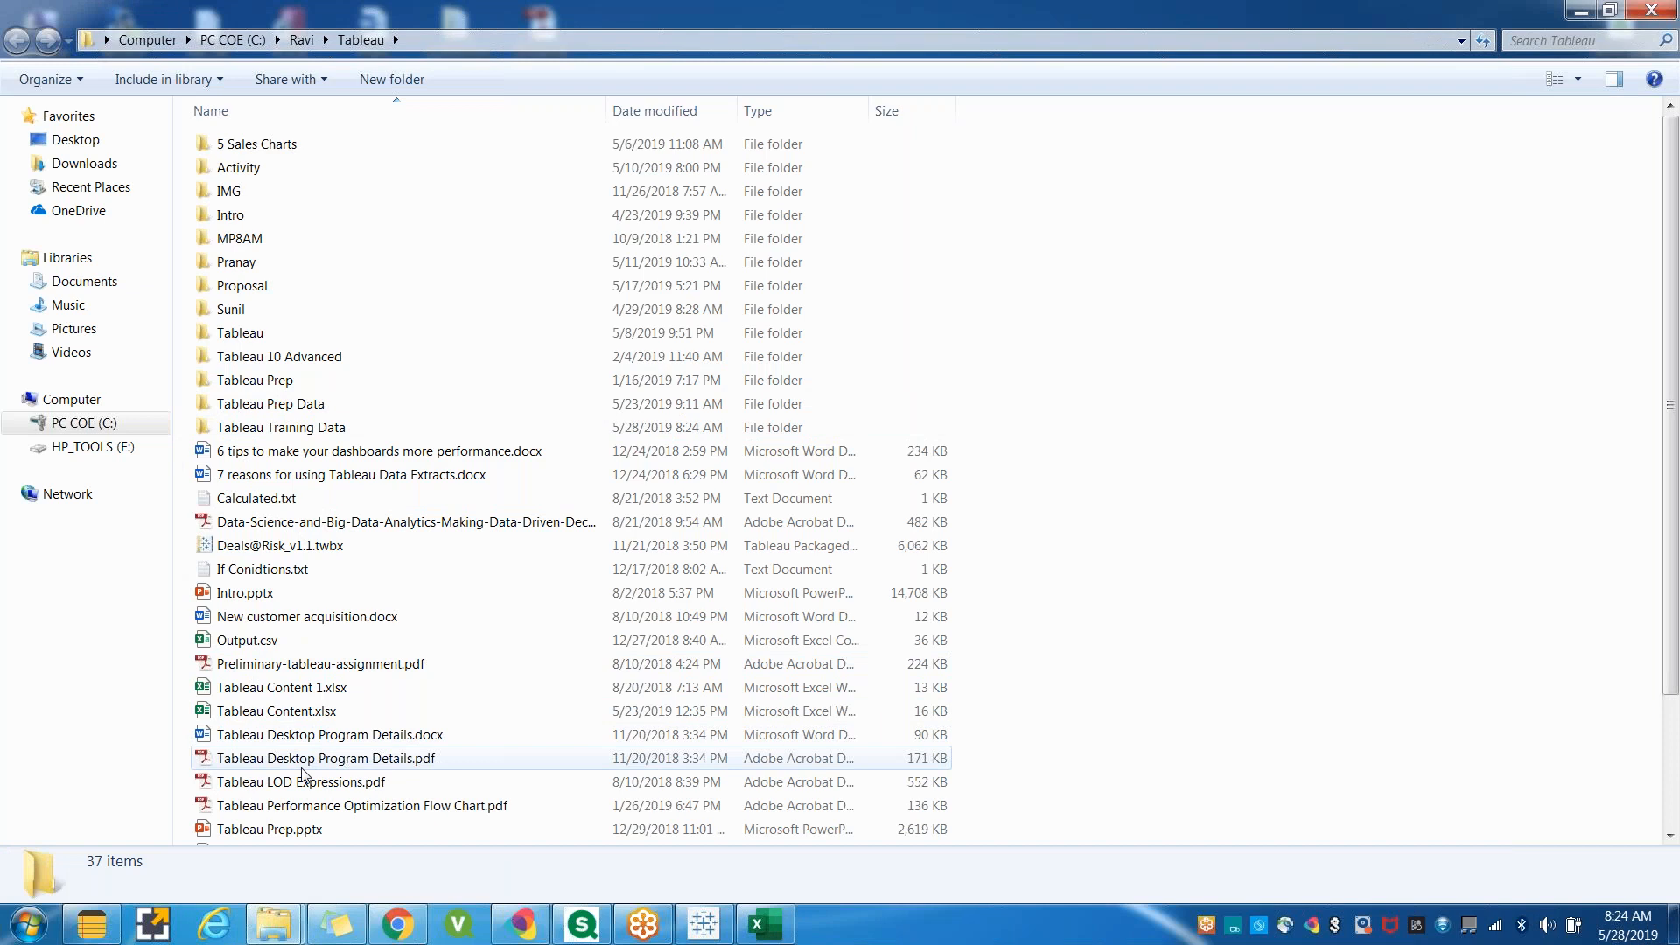
Open the Tableau_Demo.pptx presentation and switch to the Joins.xlsx workbook in Excel.
left_click(251, 791)
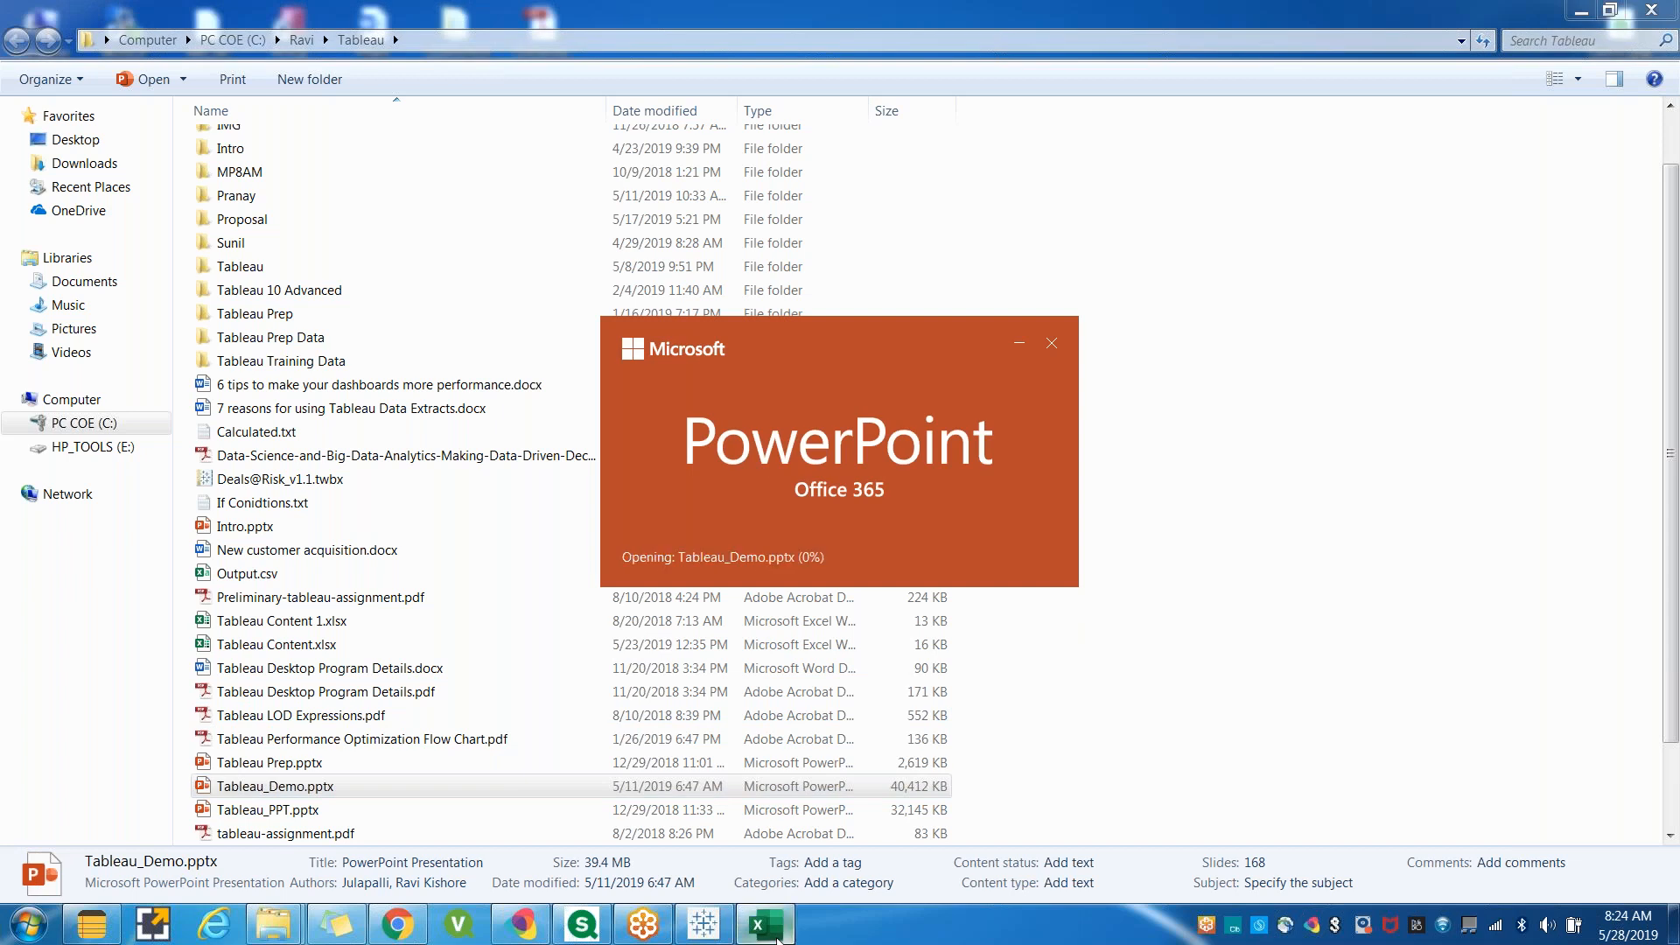
left_click(782, 932)
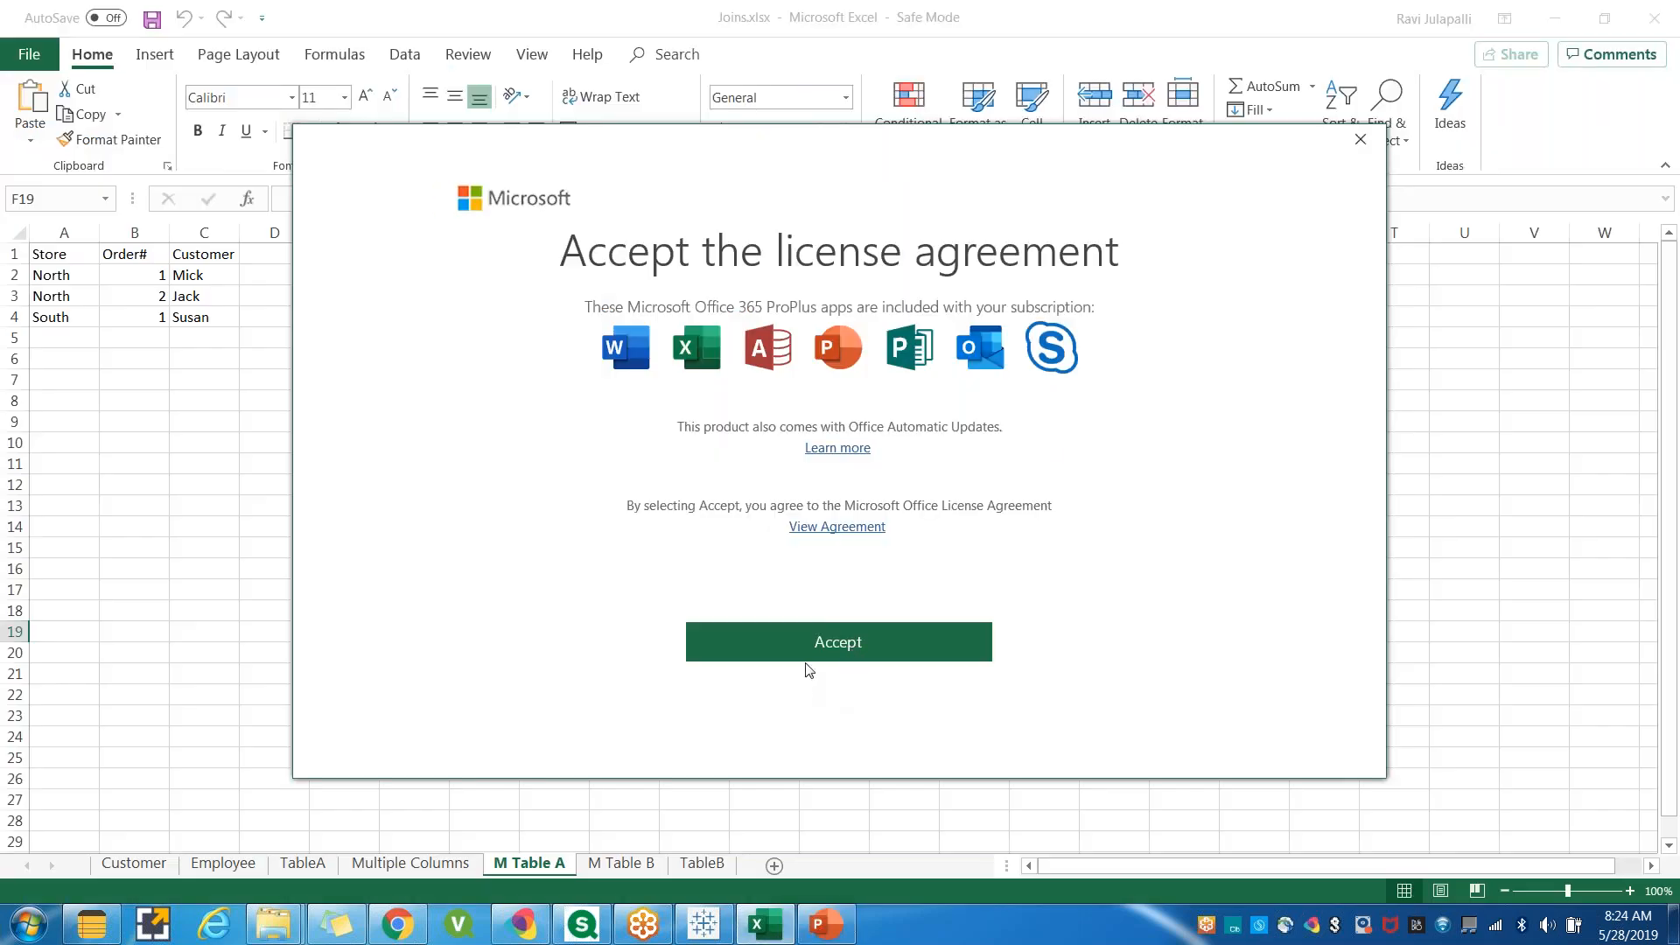
Browse the Customer and Employee sheets of the workbook to review their tables.
left_click(134, 864)
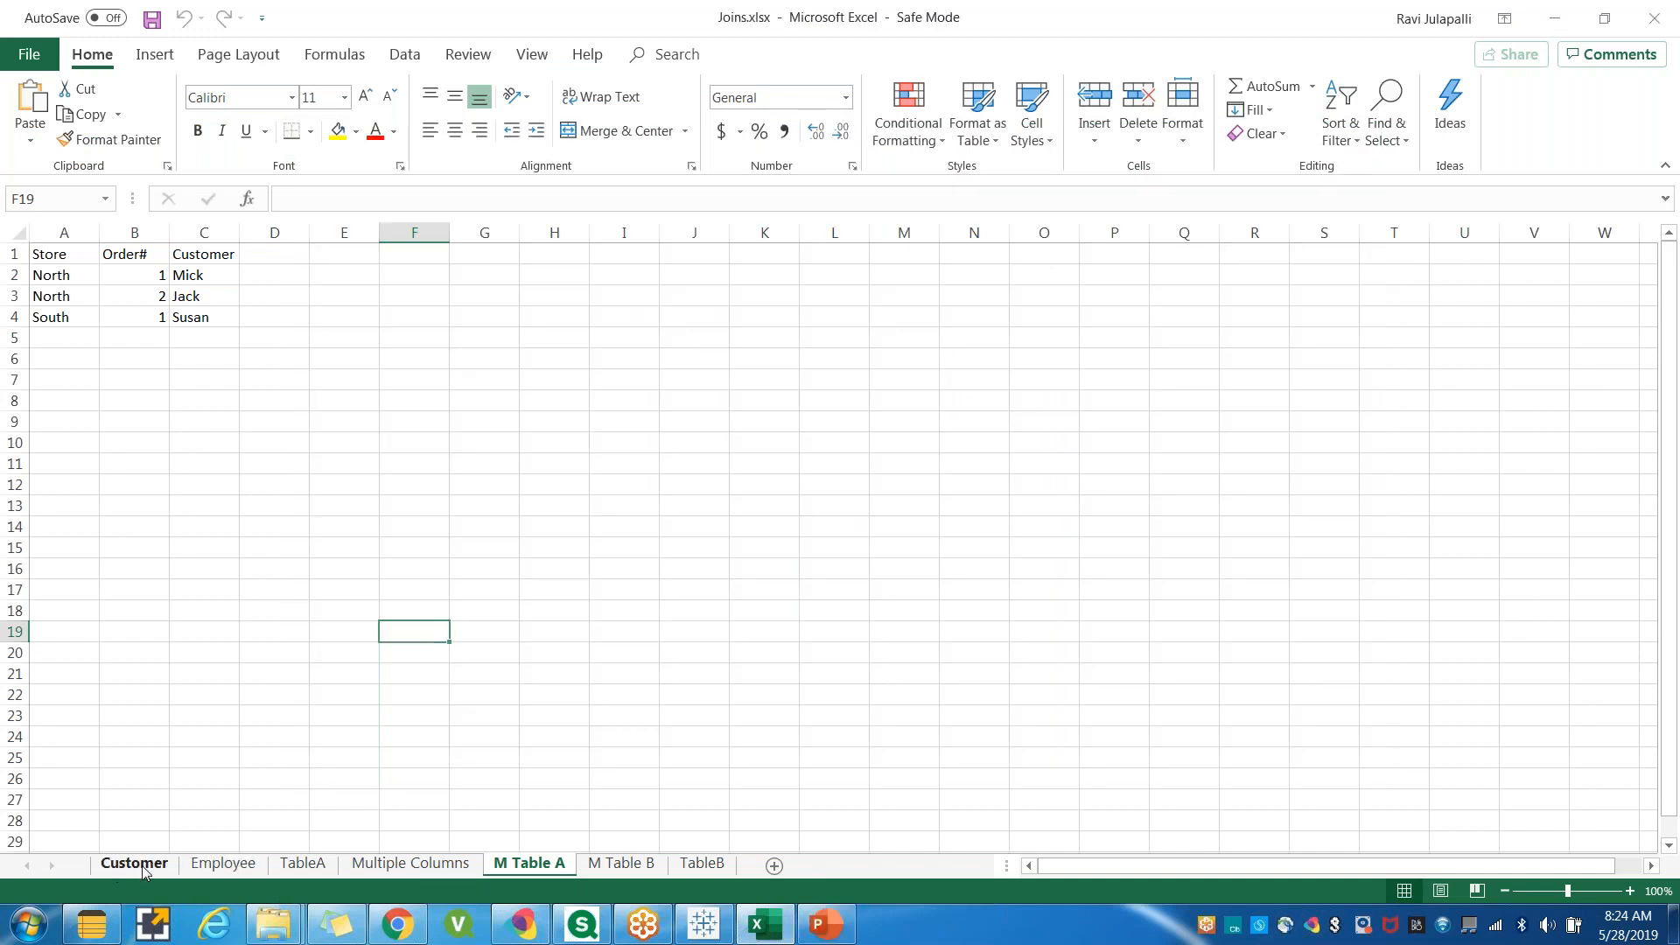
left_click(214, 864)
left_click(145, 863)
scroll(538, 738, "up", 3)
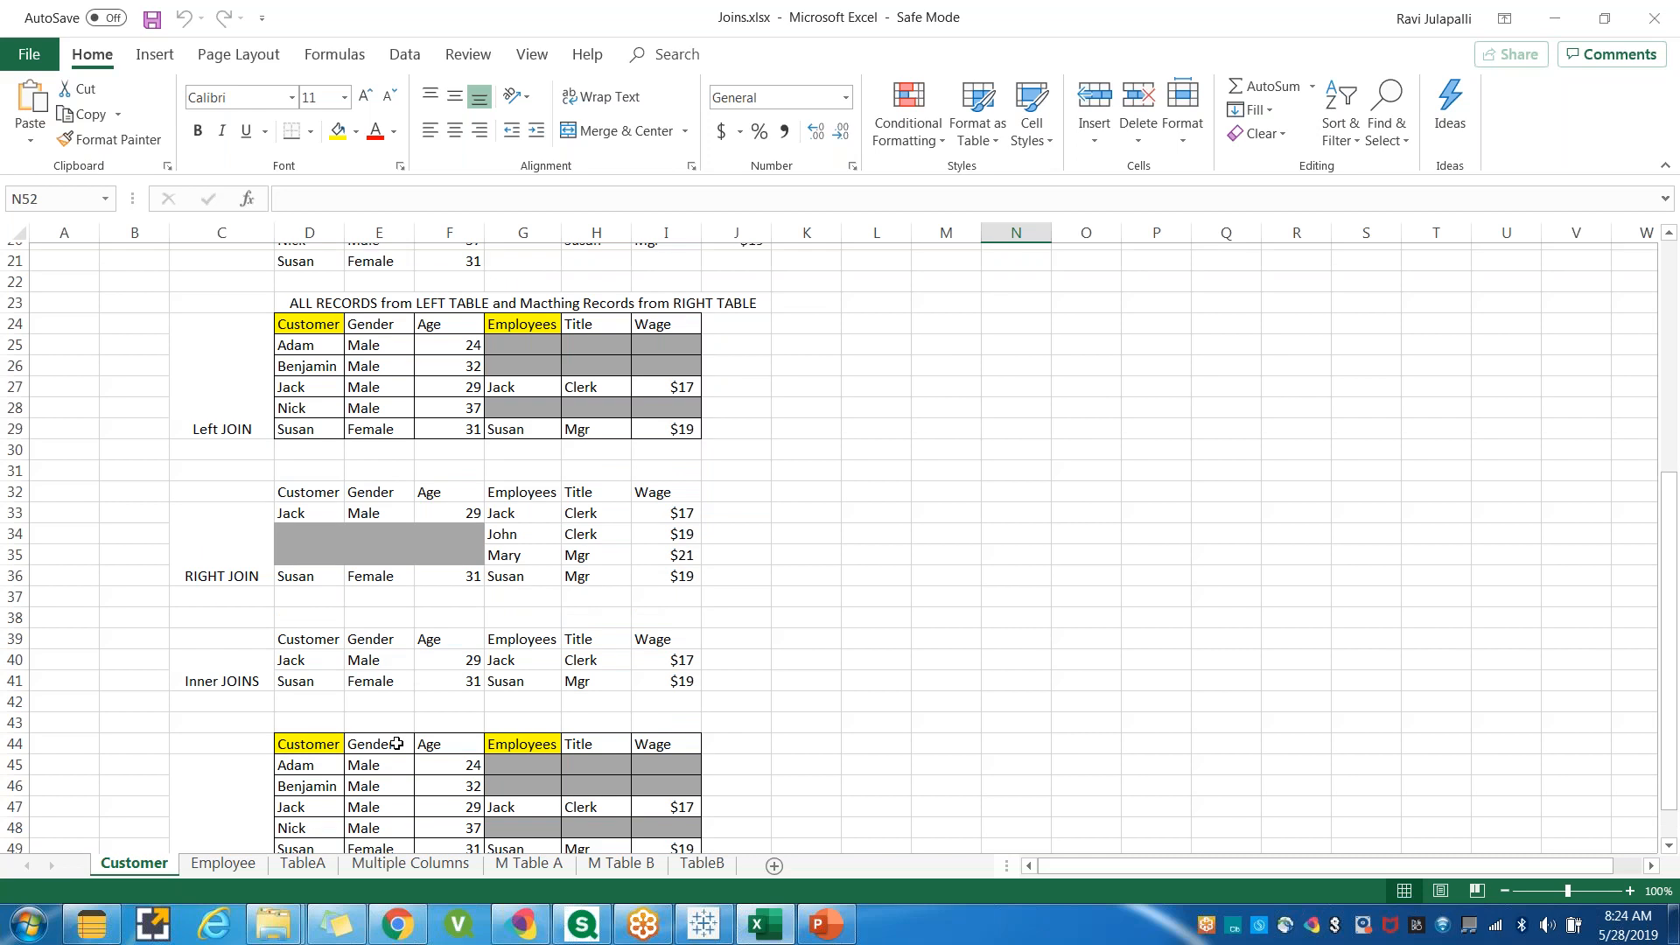
scroll(186, 653, "up", 4)
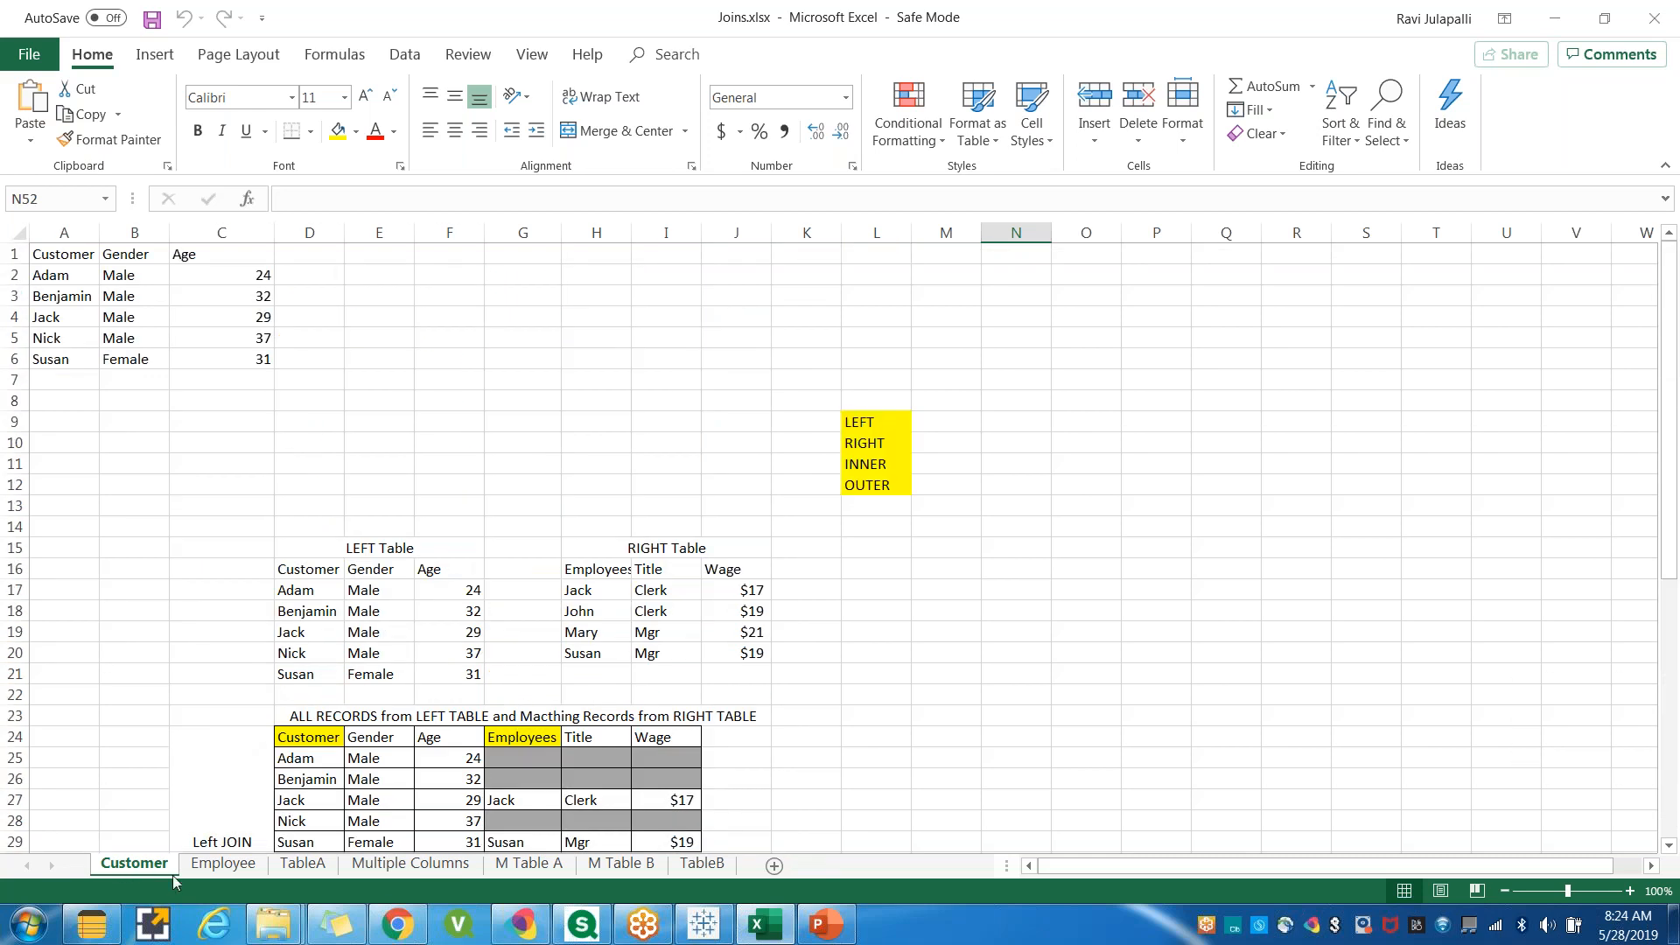
left_click(224, 867)
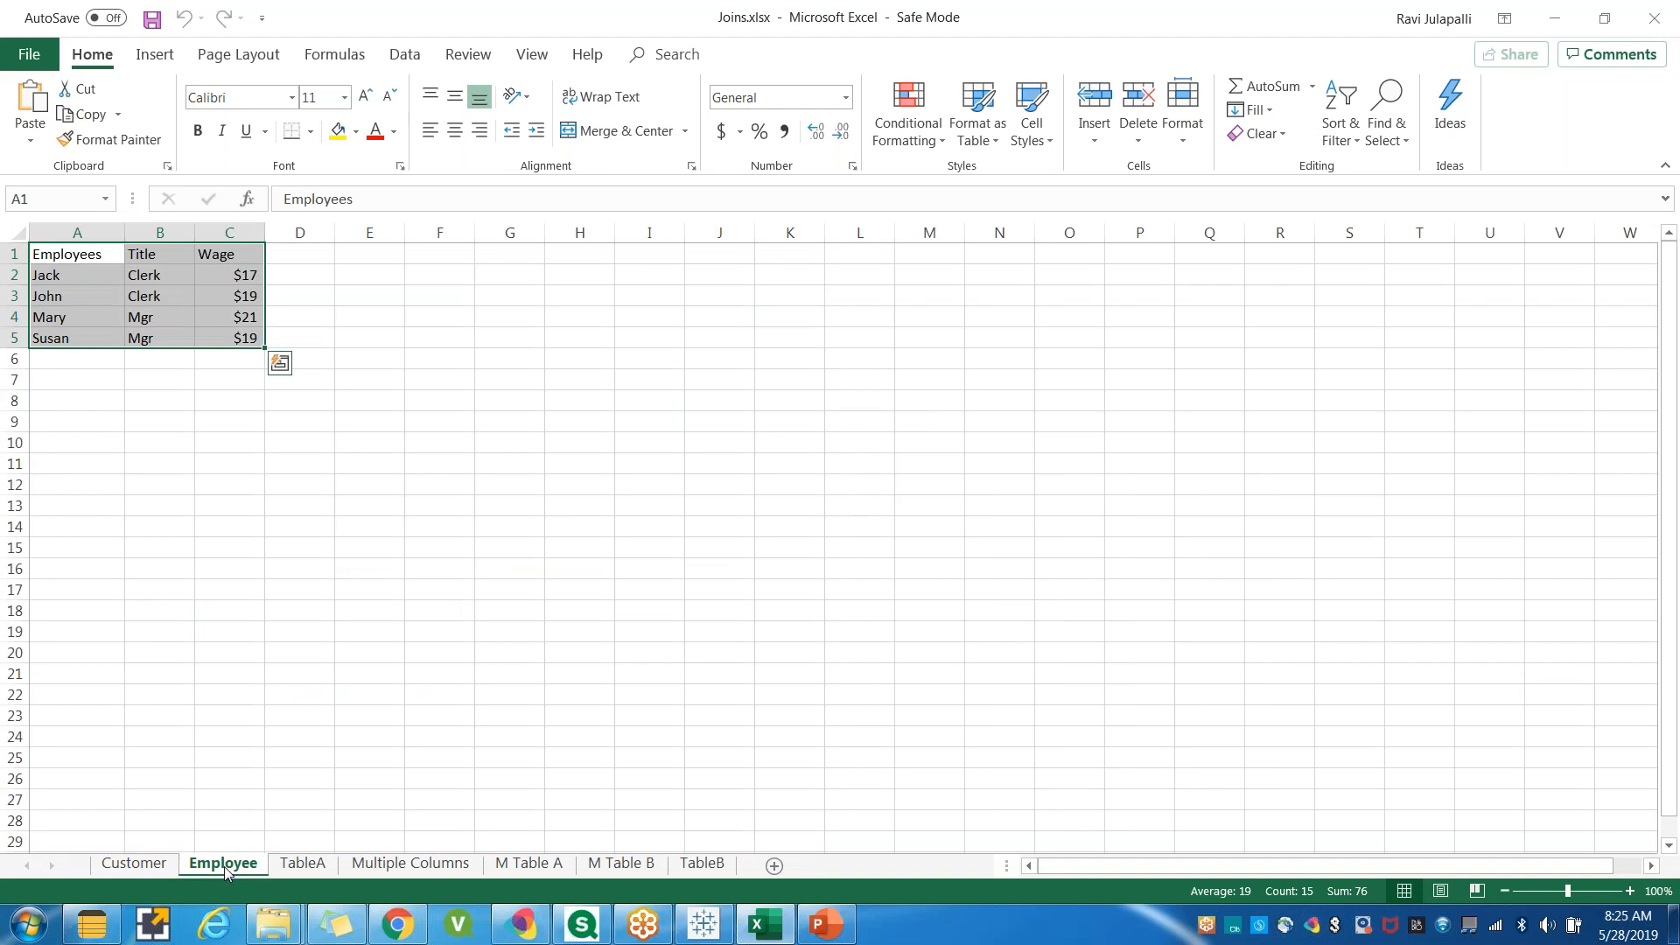
right_click(224, 866)
key("Escape")
left_click(136, 865)
right_click(135, 870)
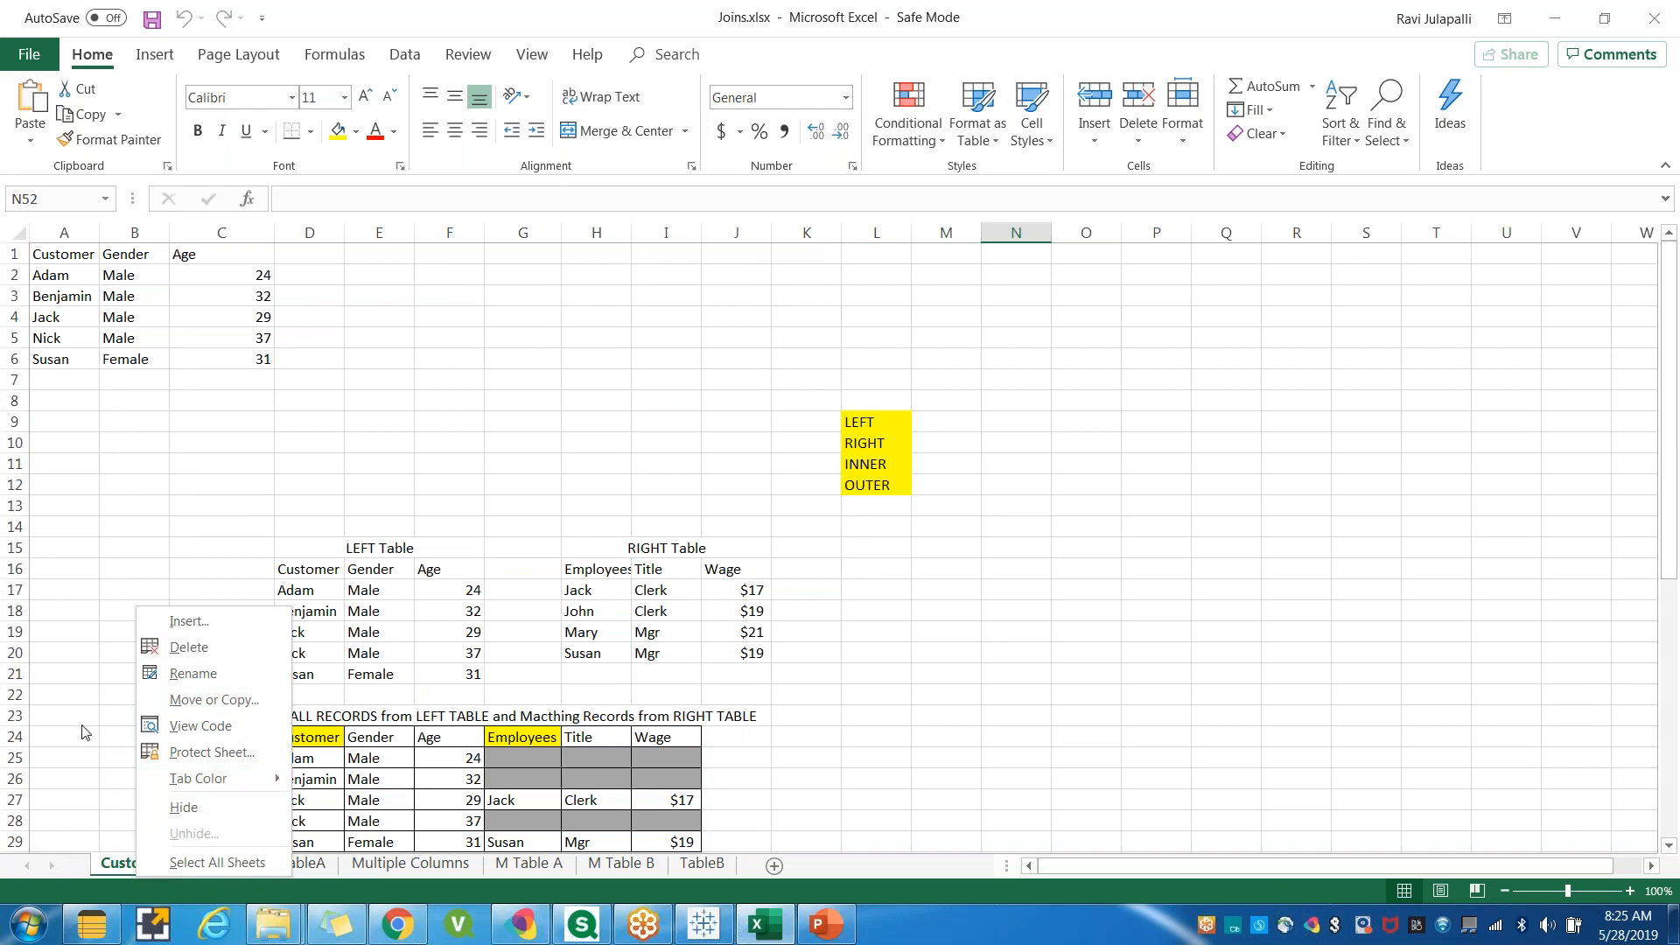
key("Escape")
Copy the customer table in A1:C6 of the Customer sheet.
left_click_drag(52, 252, 254, 362)
key("ctrl+c")
left_click(134, 482)
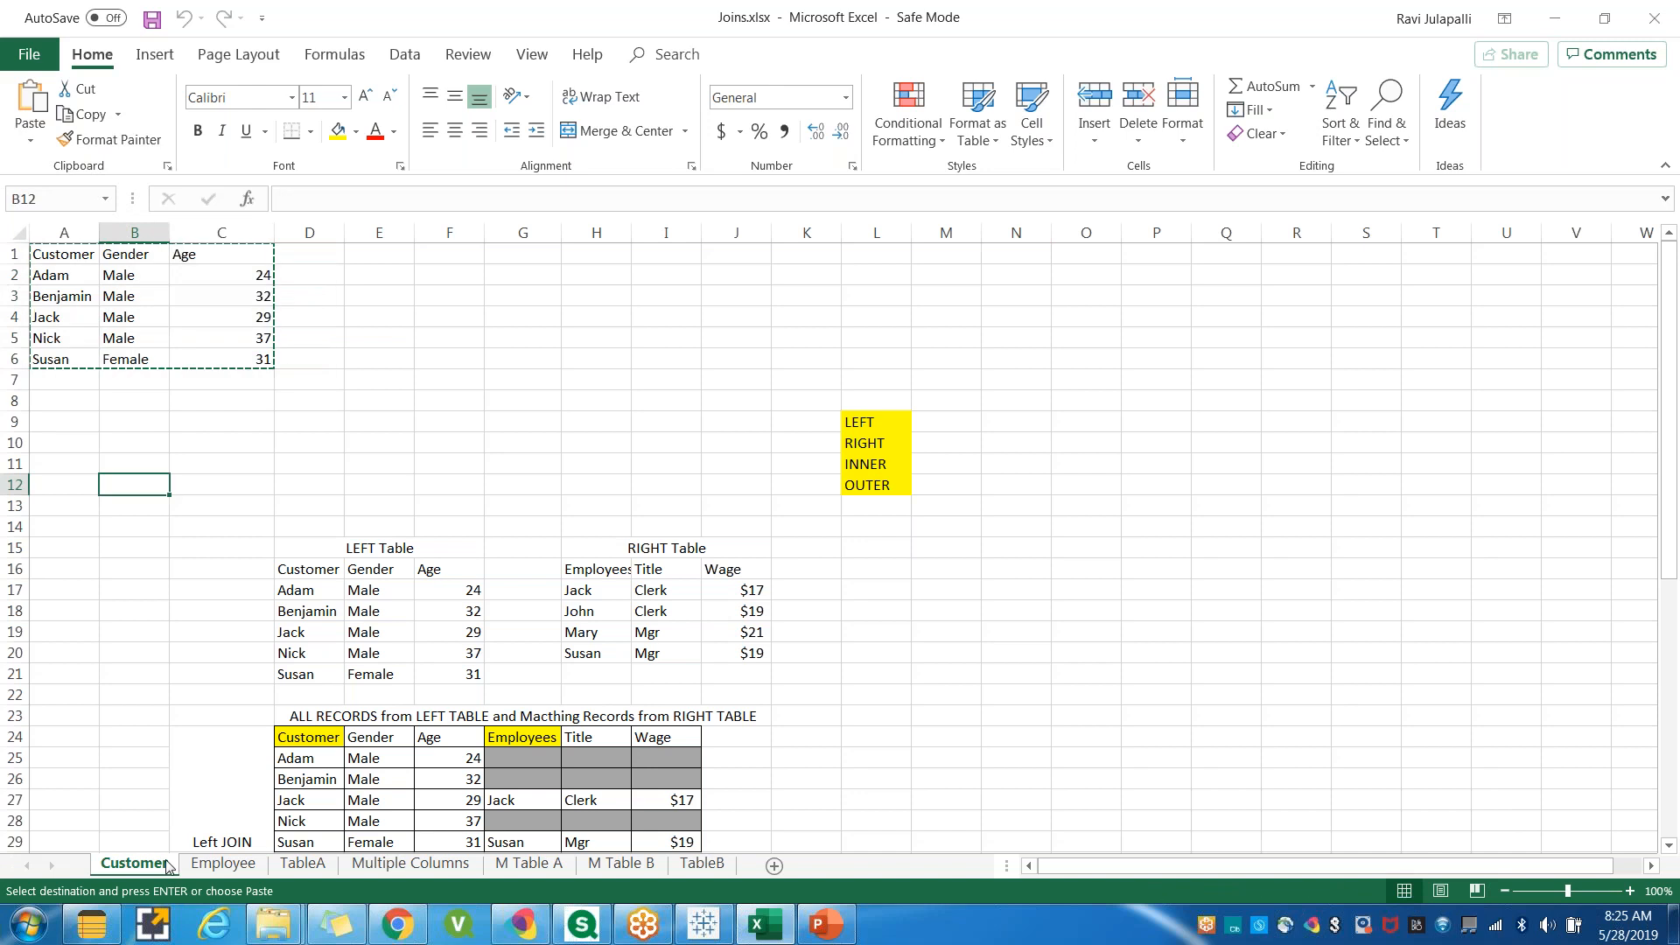
Rename the Customer sheet to Customer123.
right_click(167, 864)
left_click(224, 656)
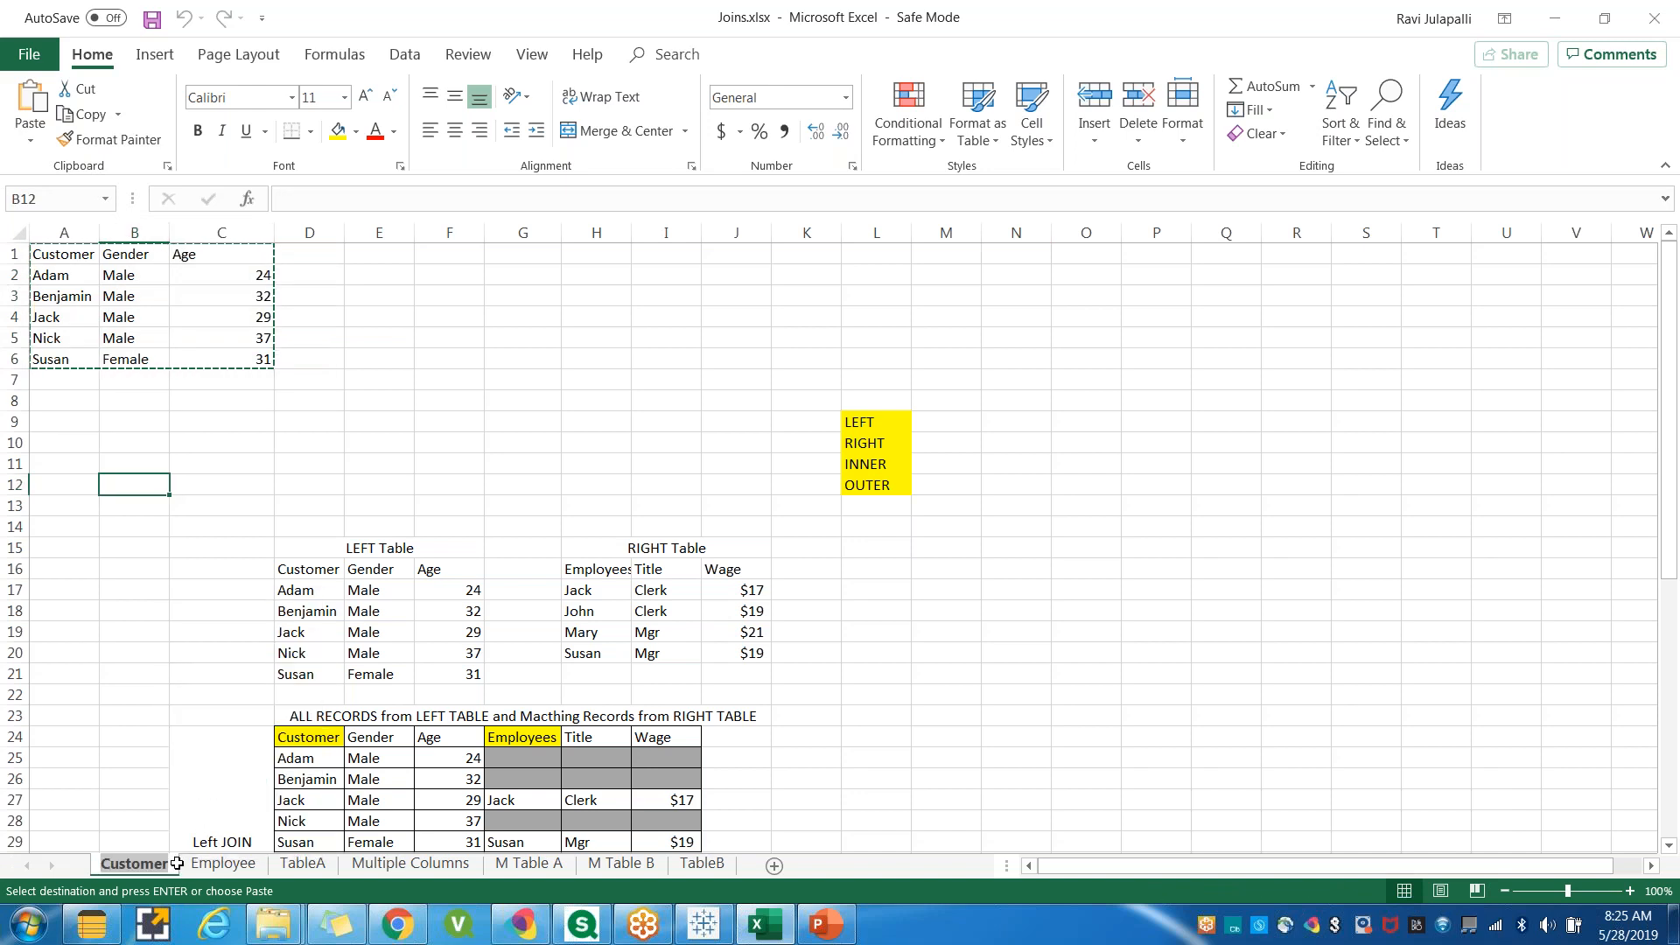
key("Escape")
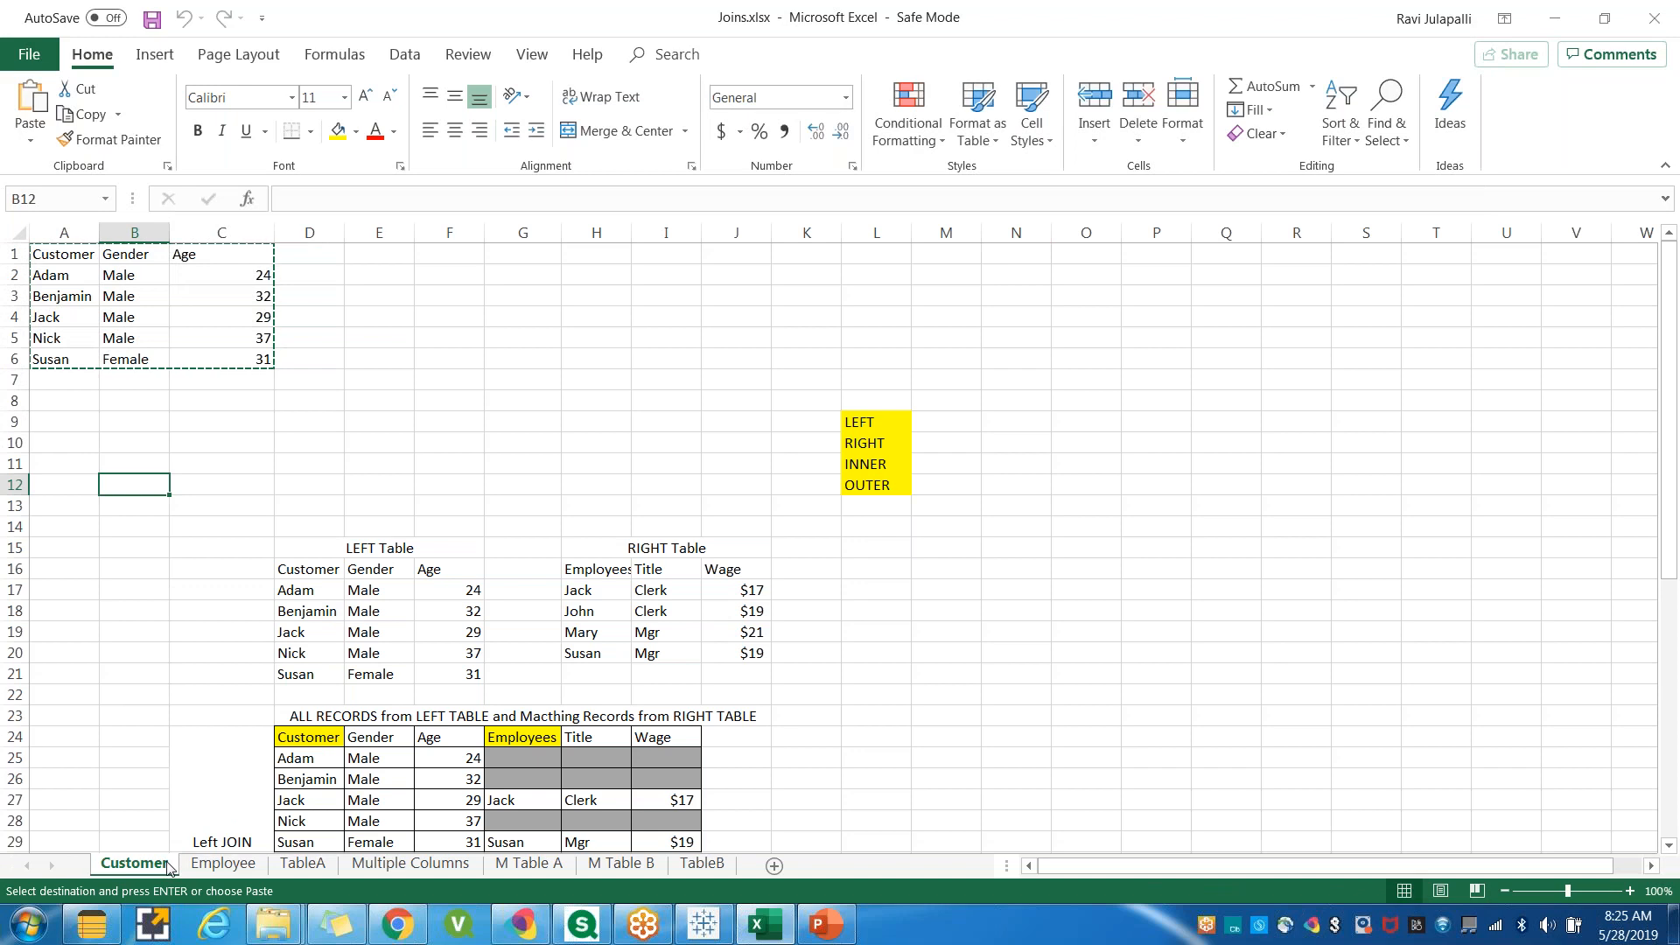
right_click(167, 864)
left_click(224, 658)
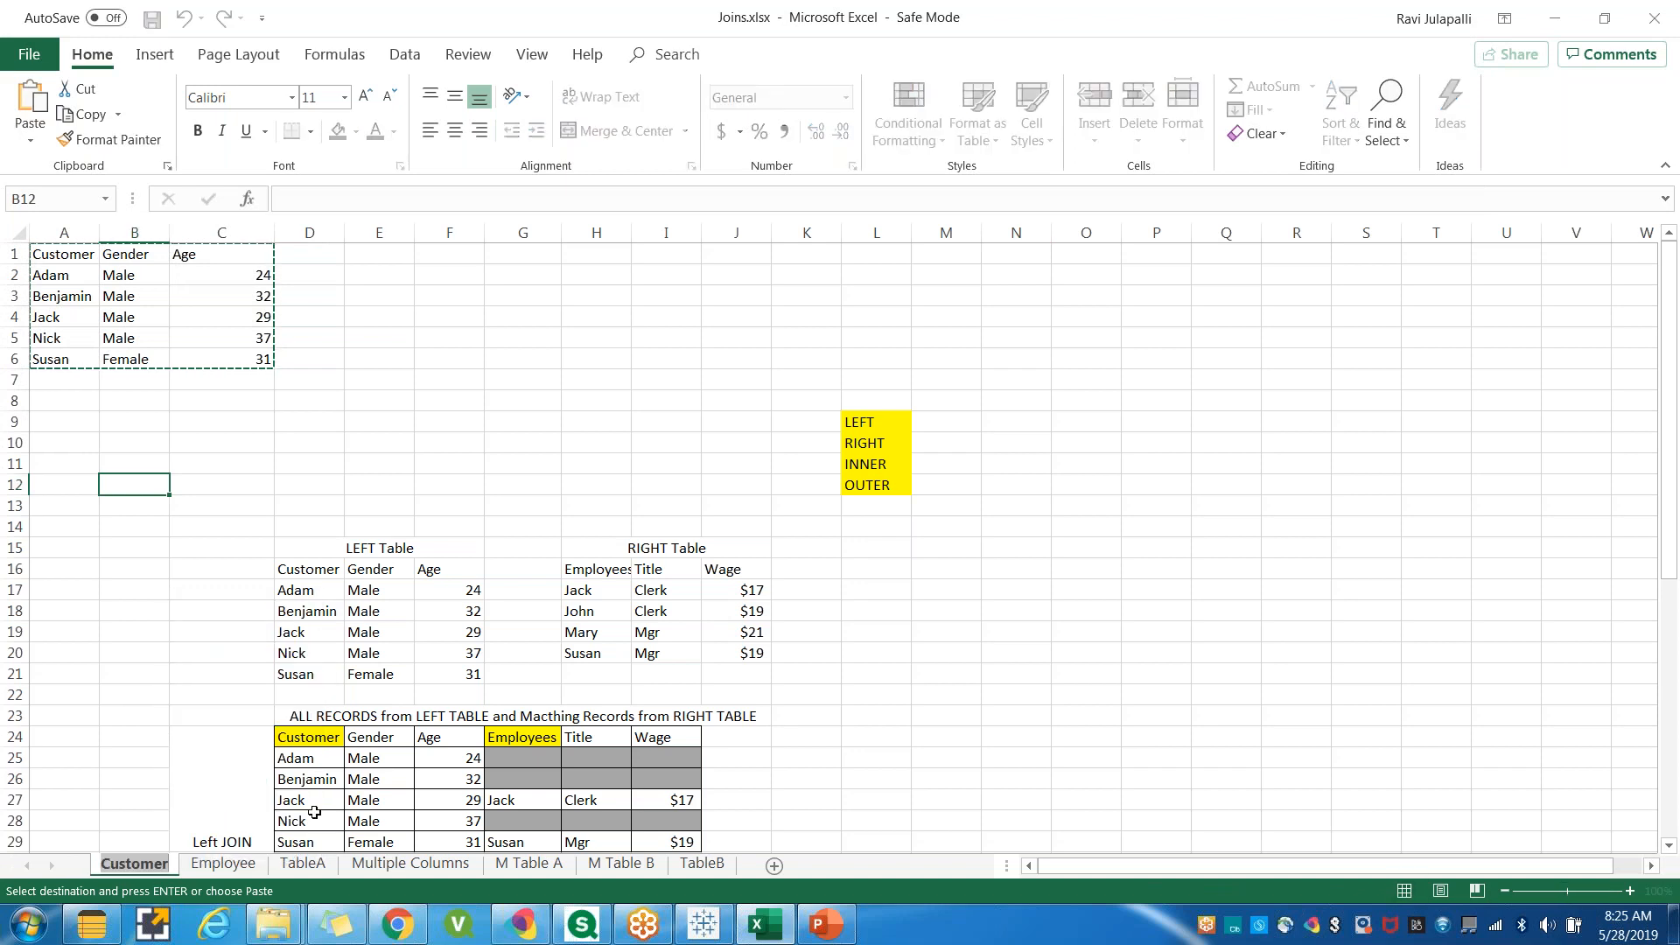
type("123")
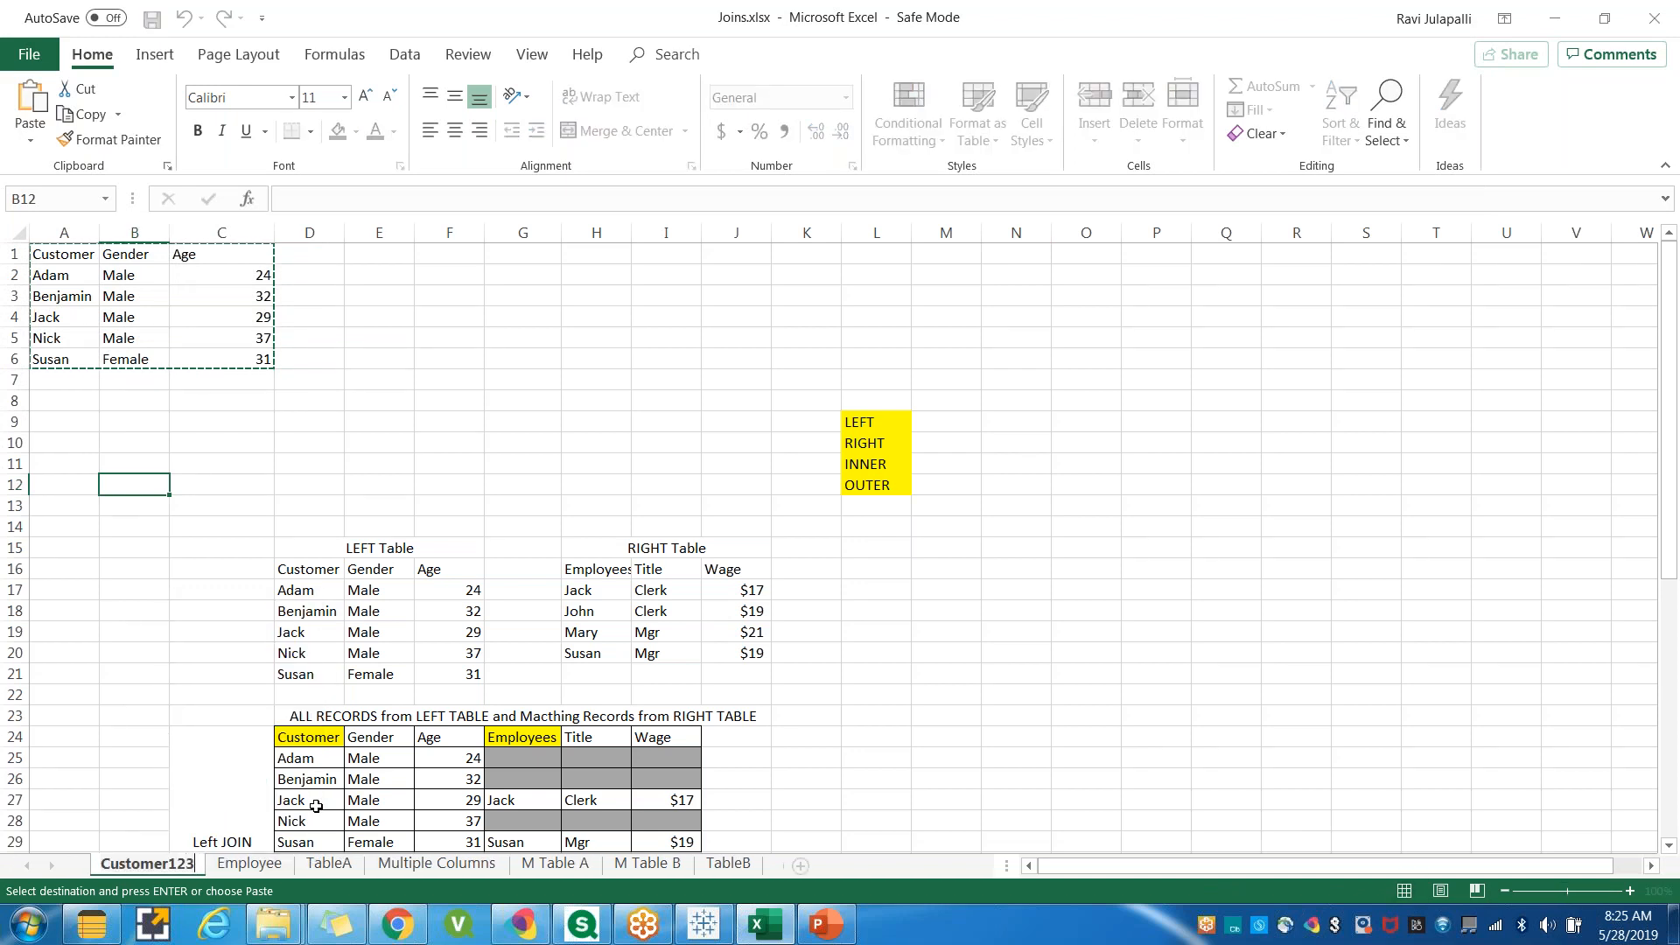
left_click(177, 658)
Insert a new worksheet and rename it Customer.
left_click(801, 866)
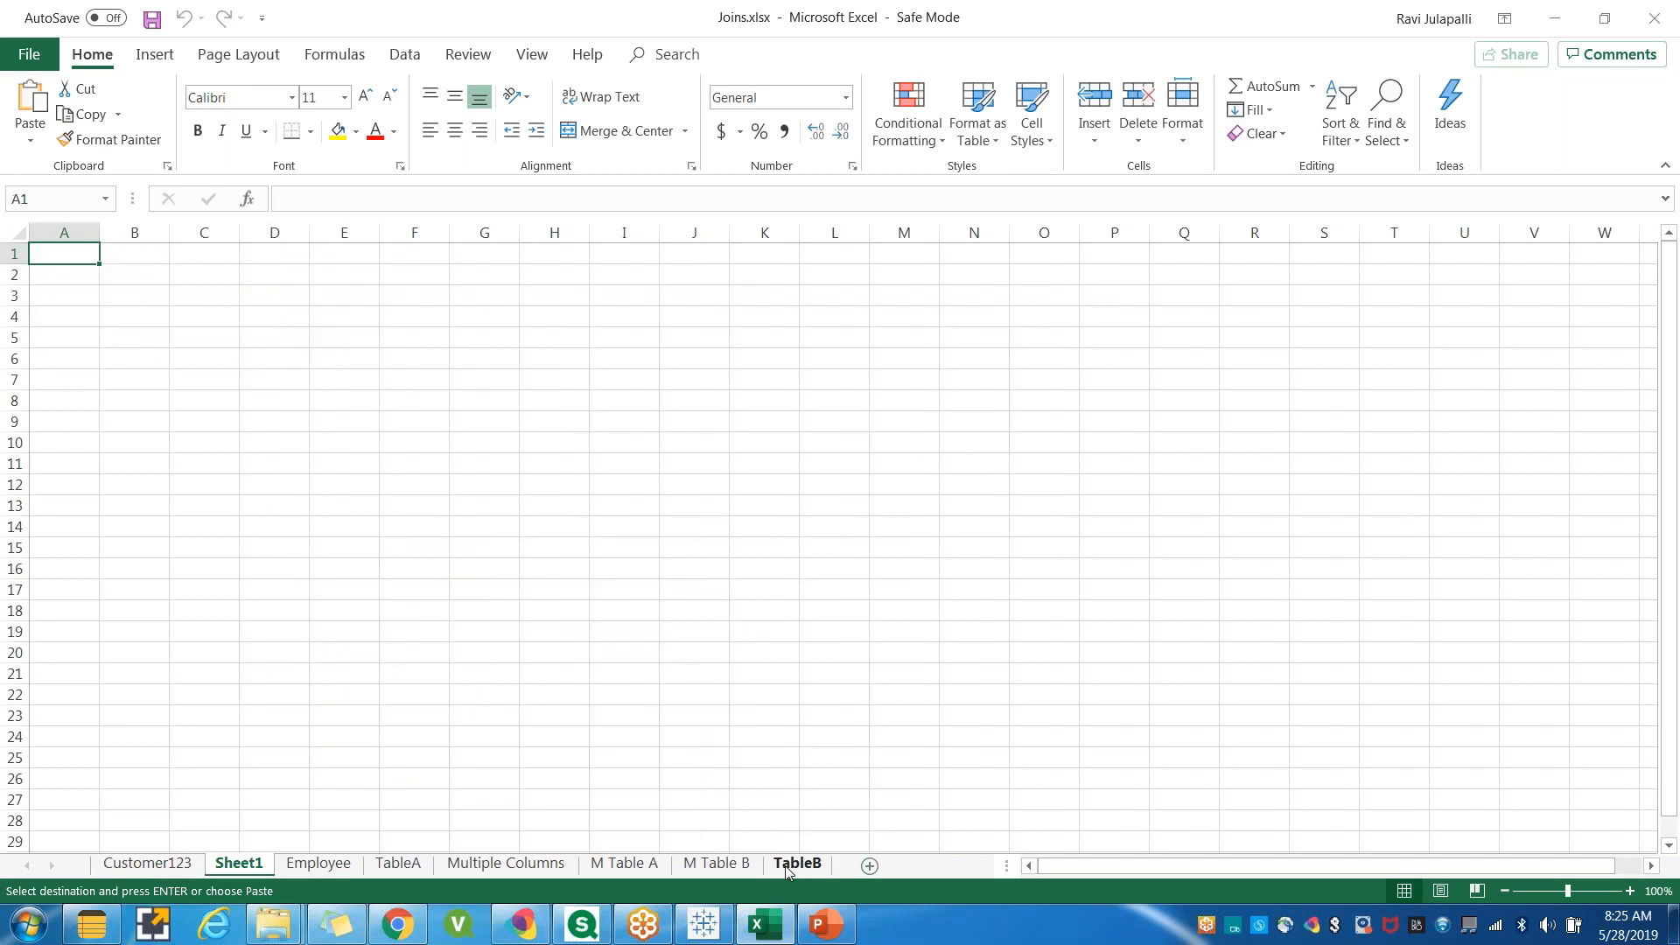
double_click(785, 864)
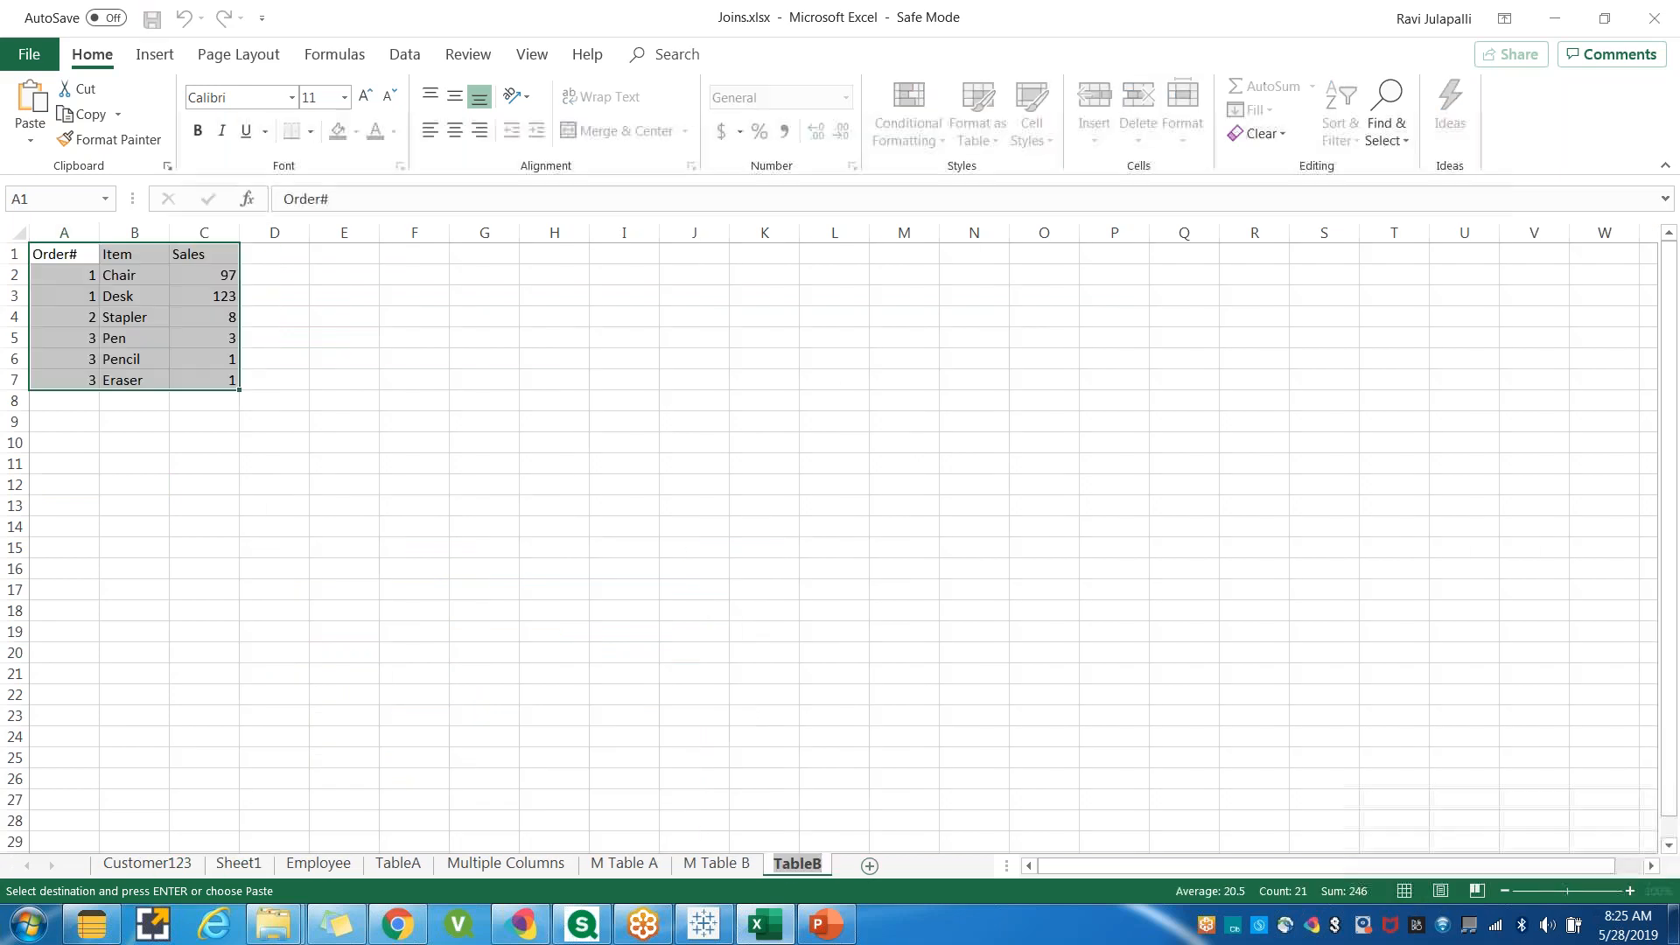
left_click(250, 866)
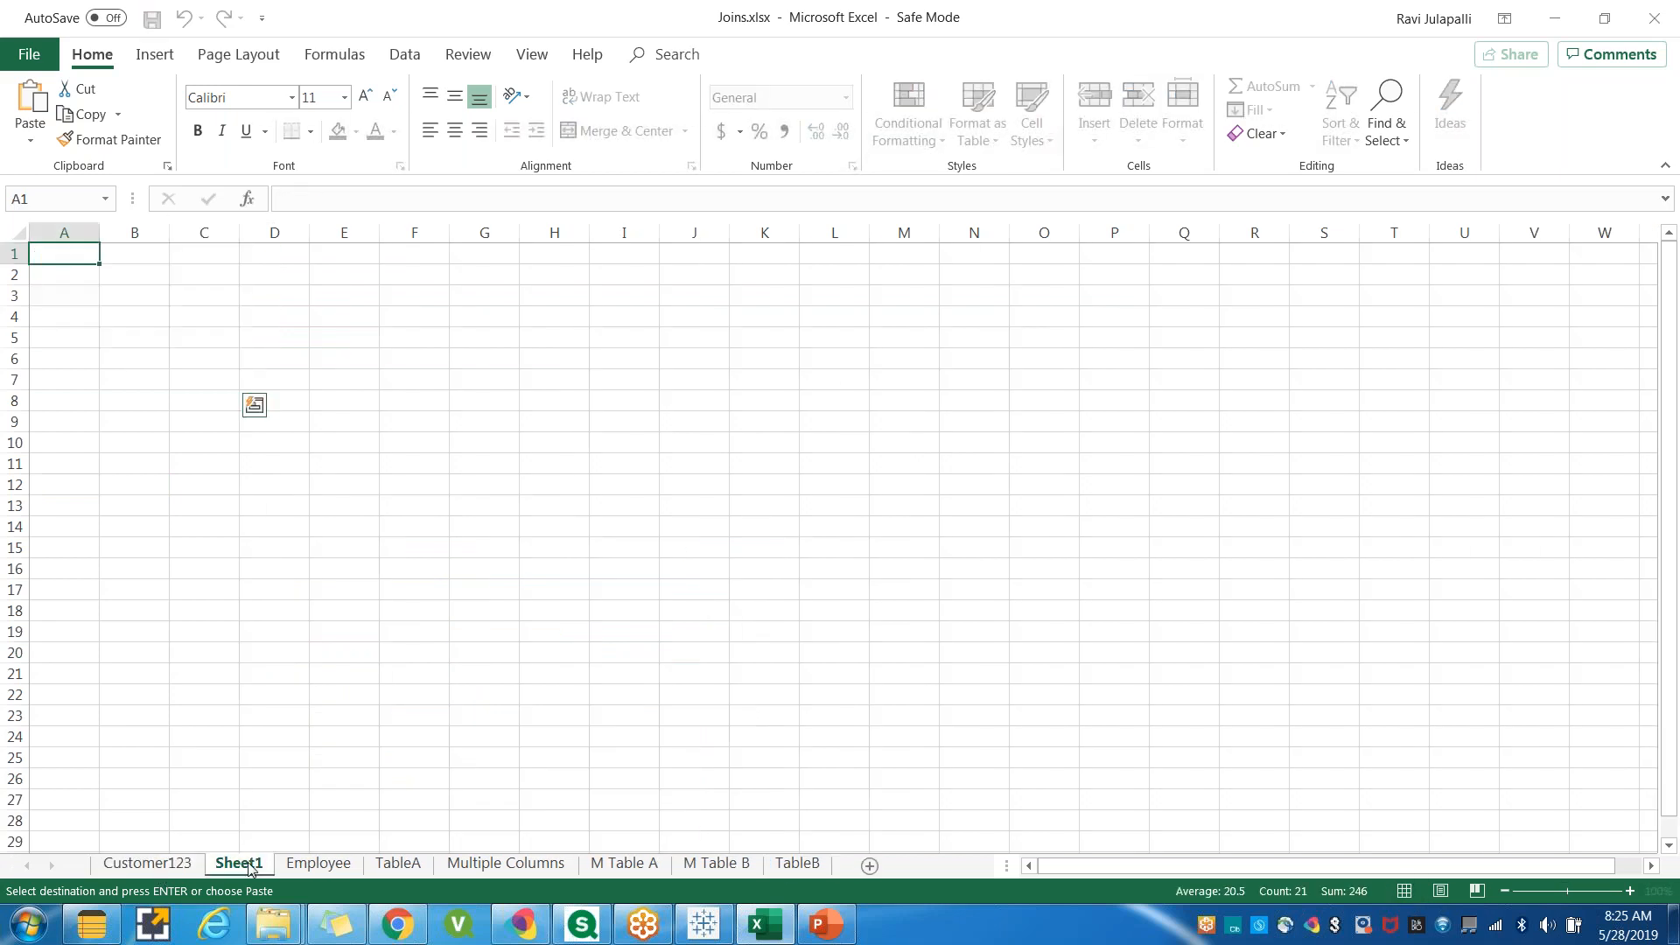
right_click(250, 866)
left_click(344, 662)
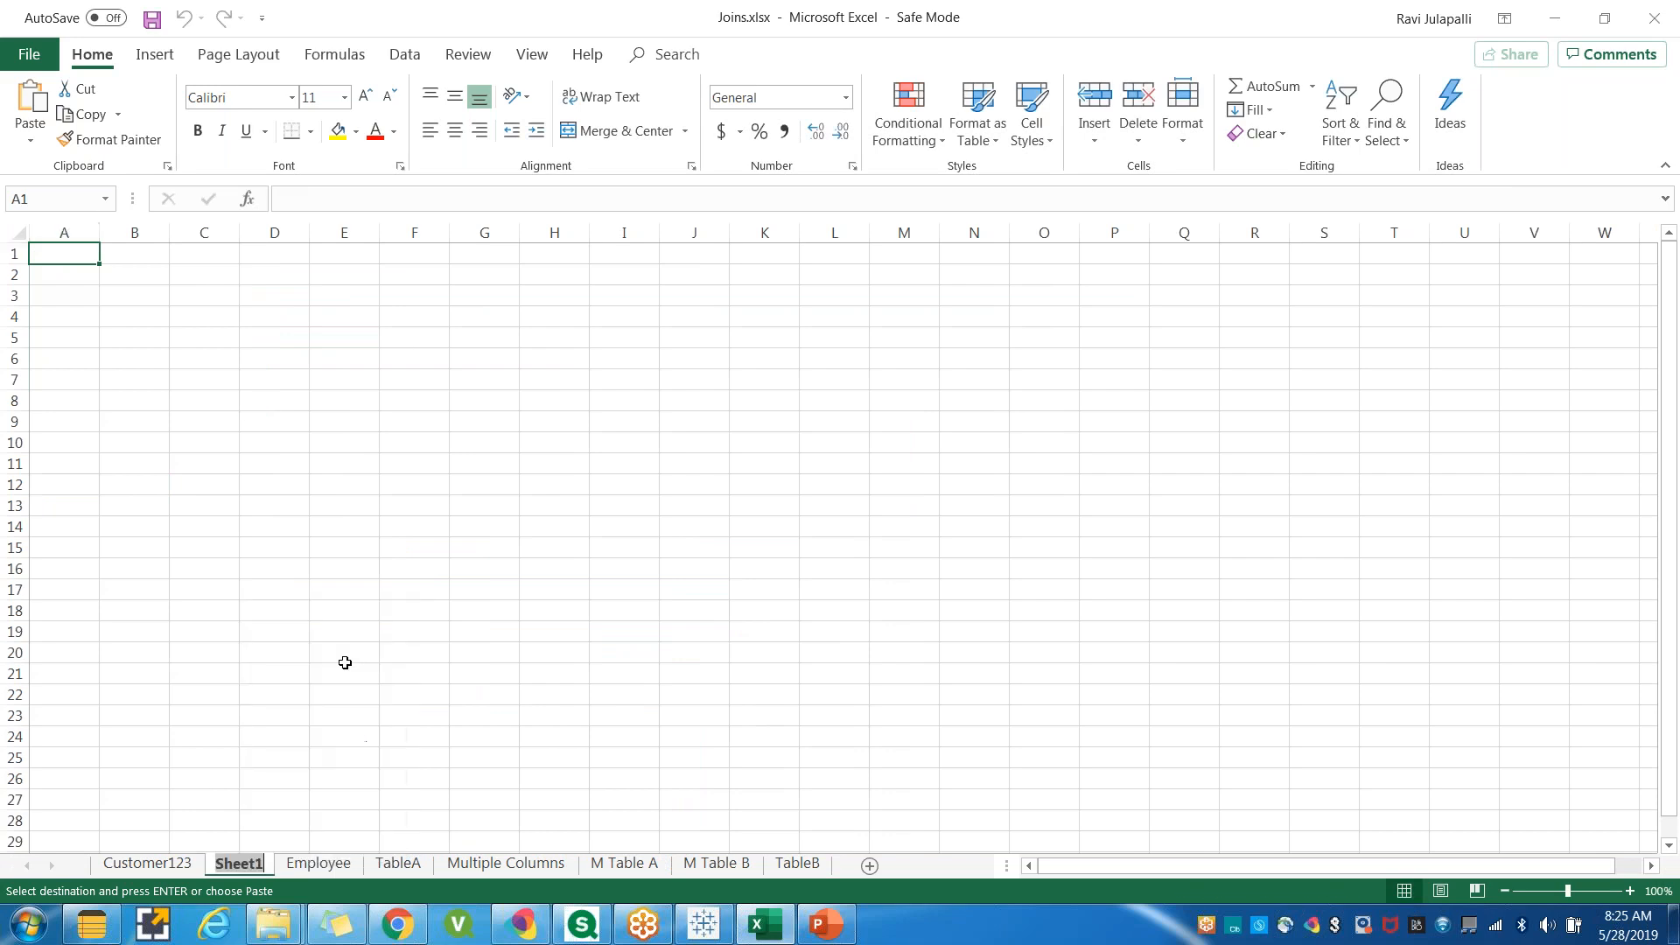
type("Customer")
left_click(64, 421)
Paste the copied customer table at A1 of the new Customer sheet and save the workbook.
left_click(74, 263)
key("ctrl+v")
left_click(123, 465)
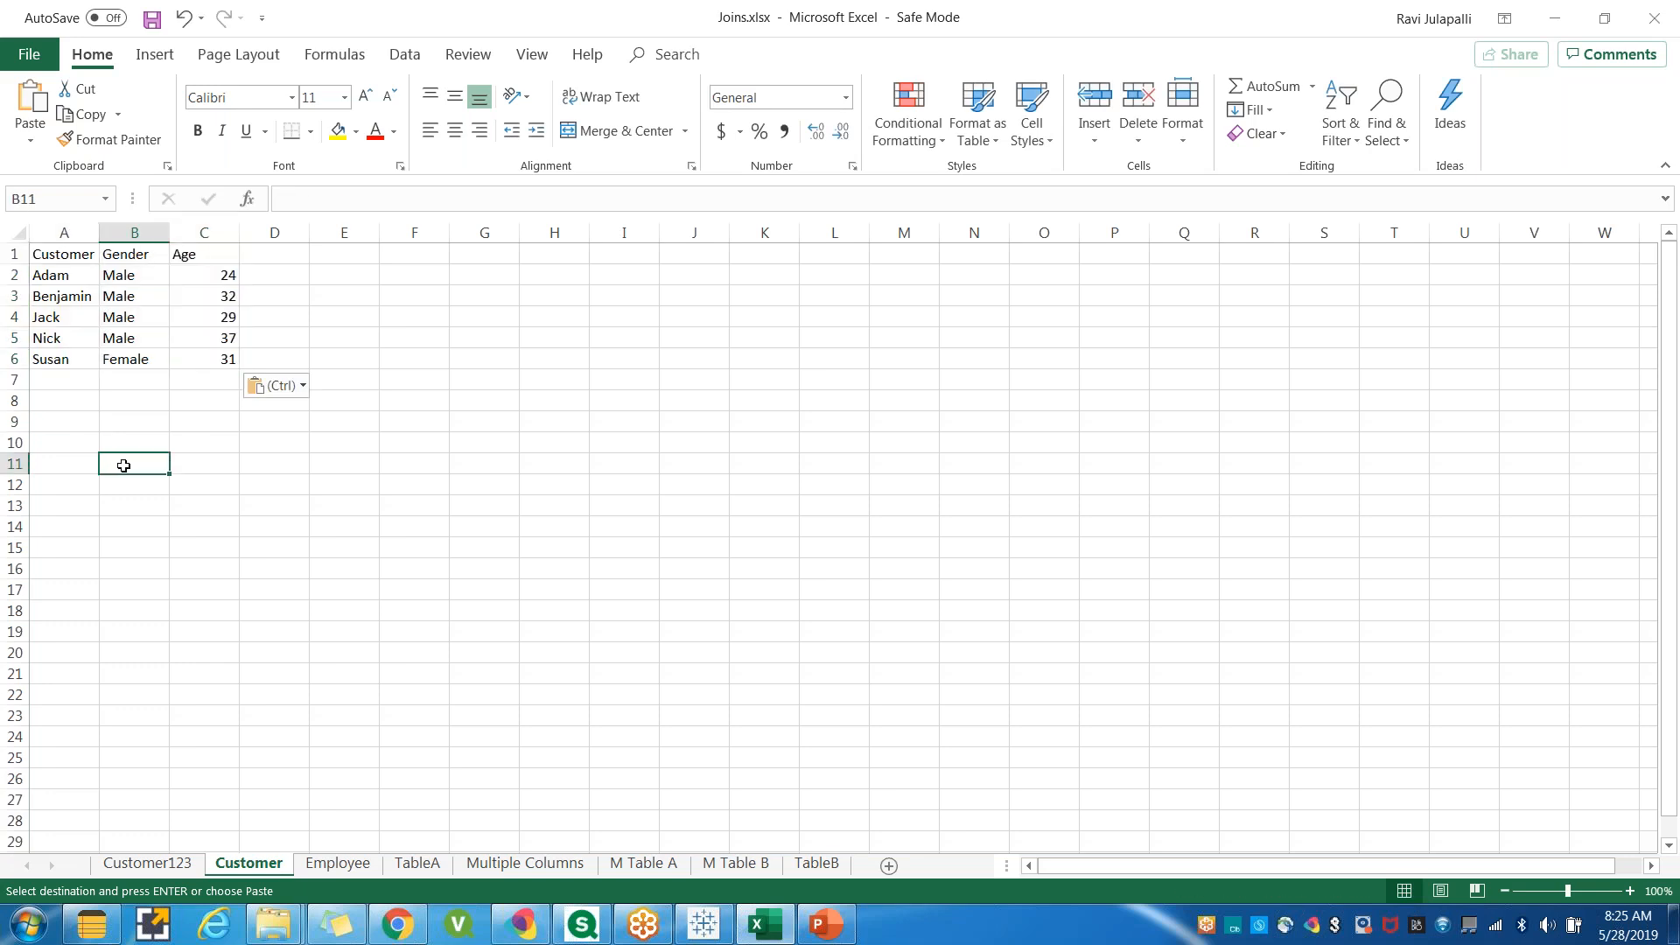
key("ctrl+s")
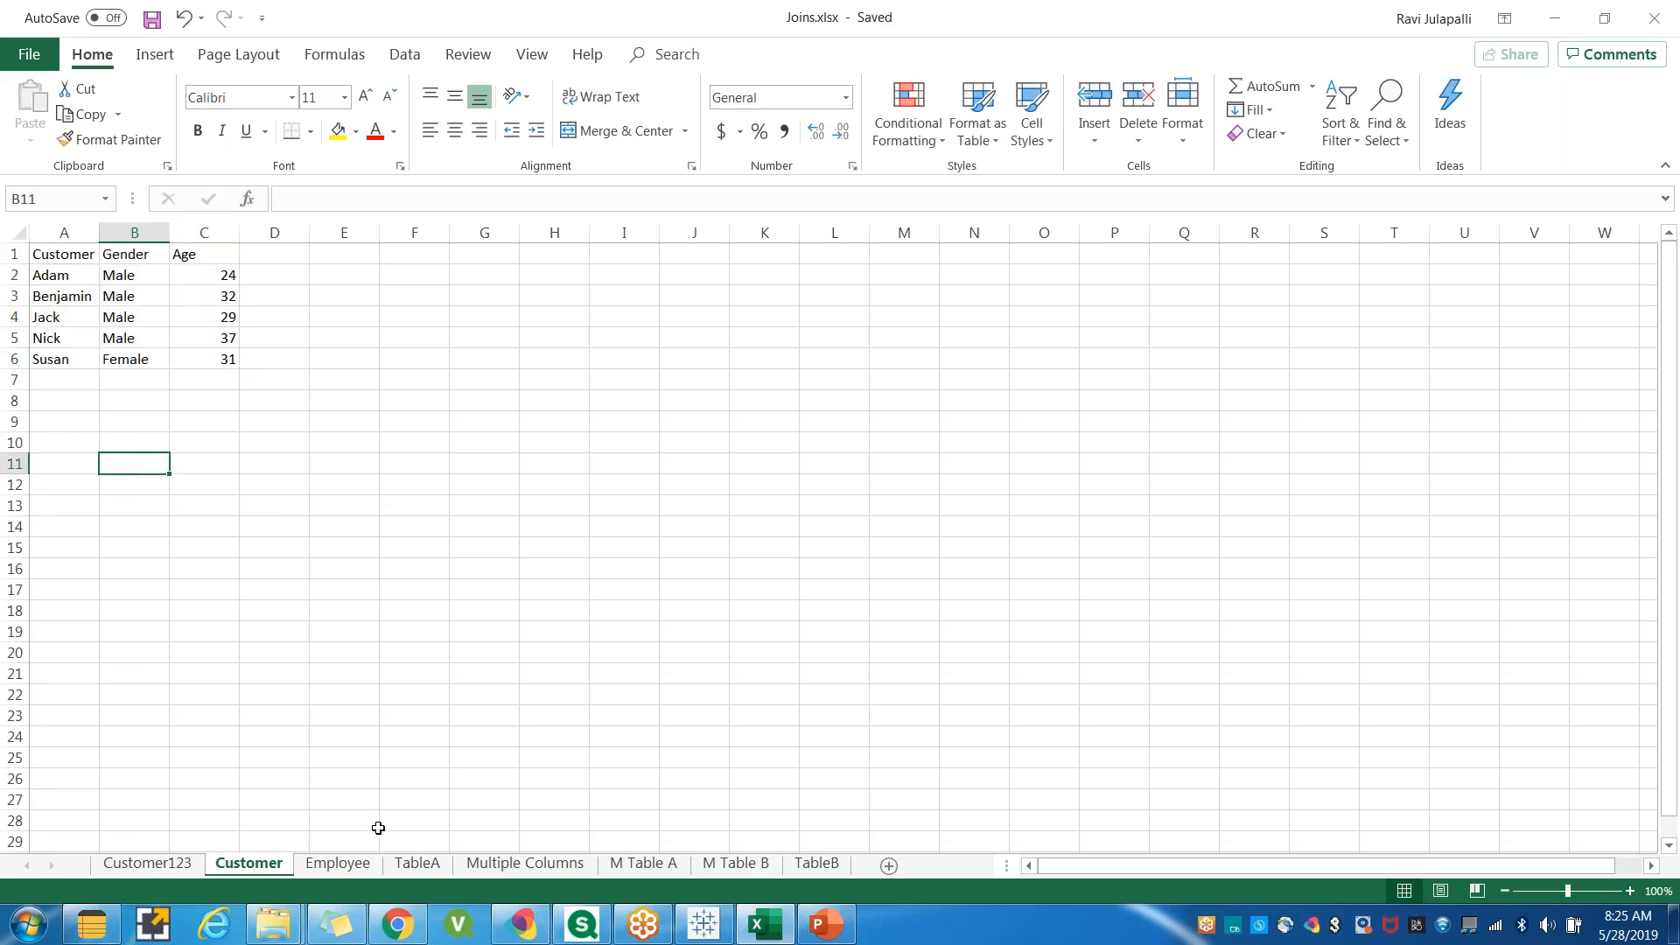
Review the tables on the Employee and Customer sheets.
left_click(337, 865)
left_click(113, 442)
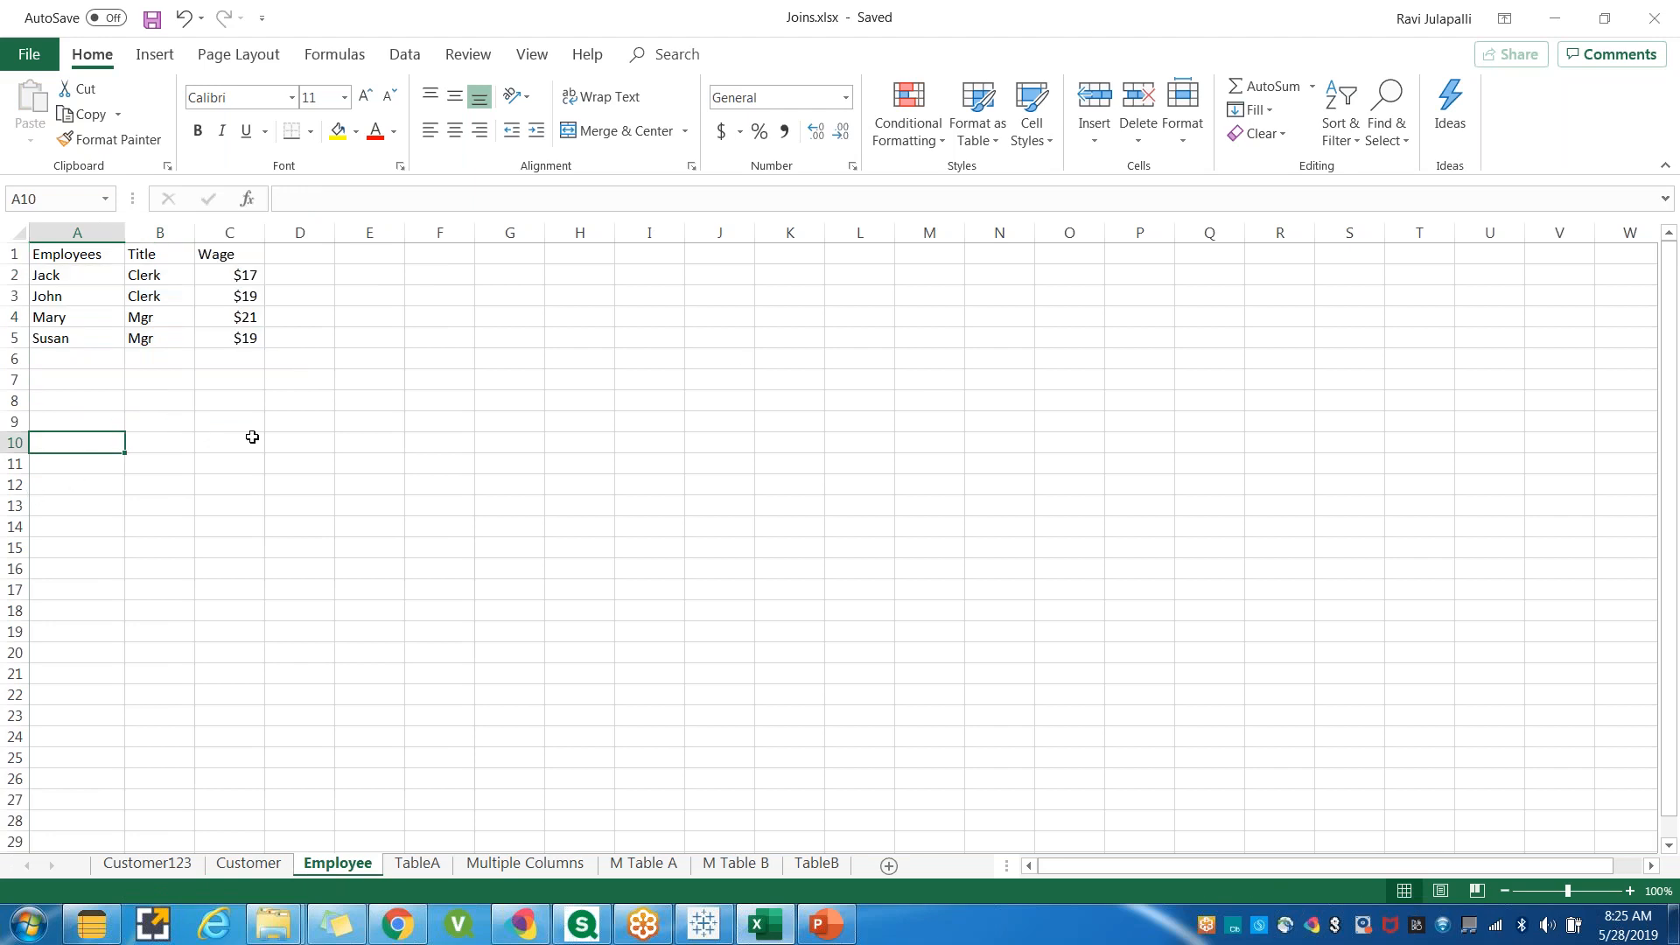
left_click(304, 436)
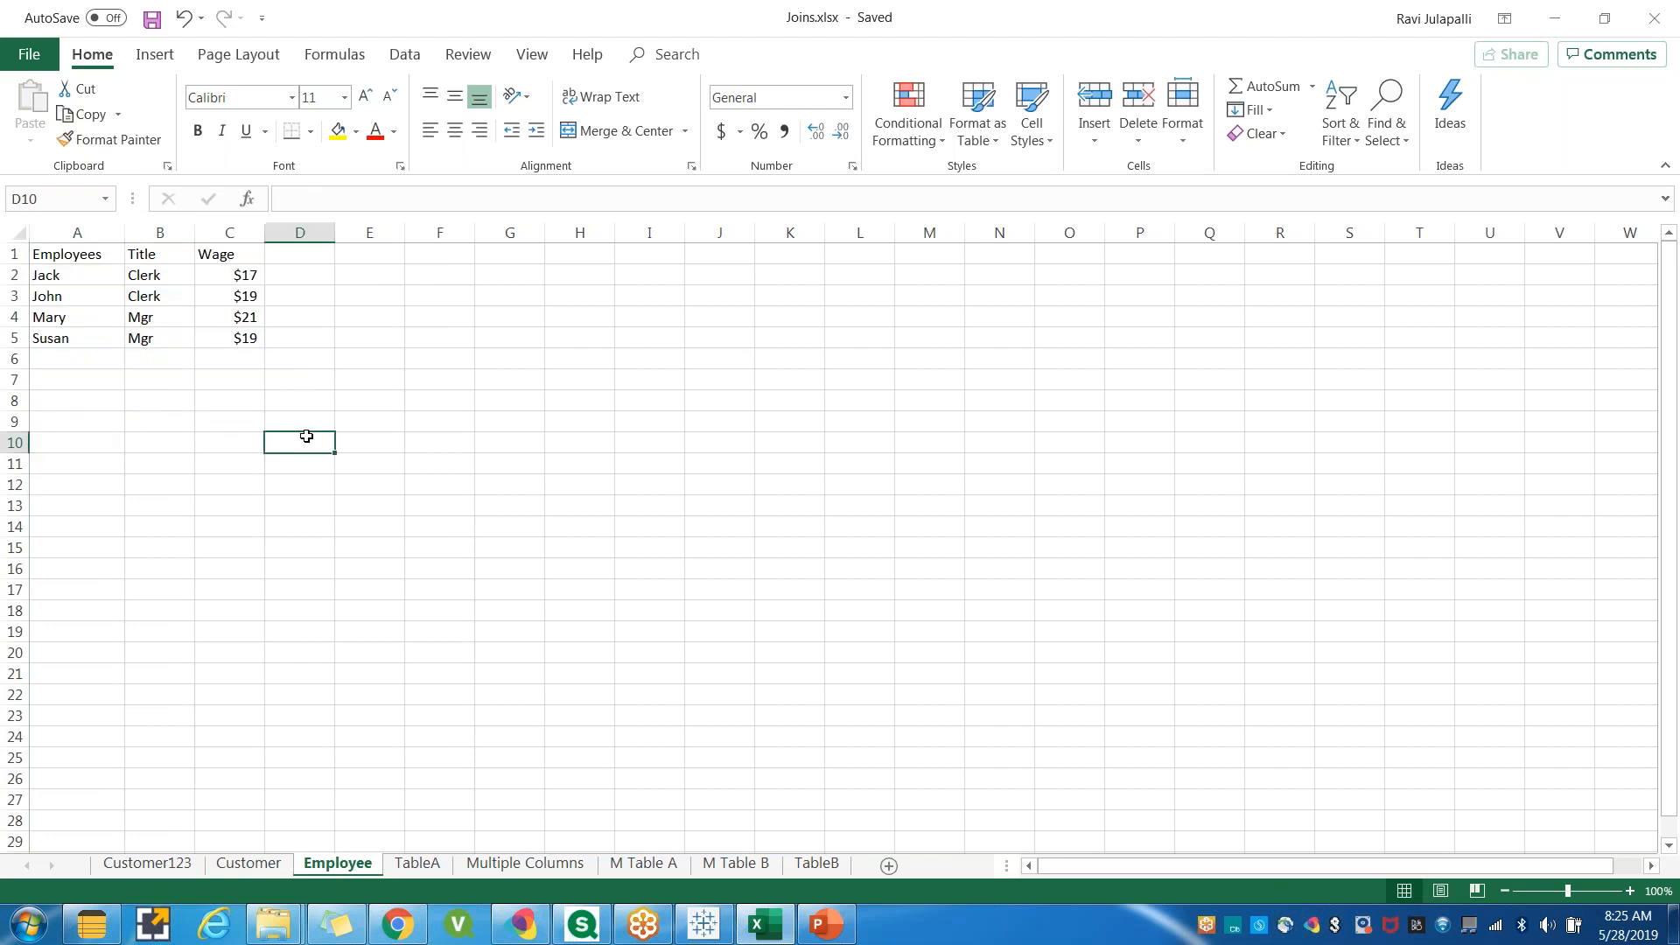
left_click(102, 424)
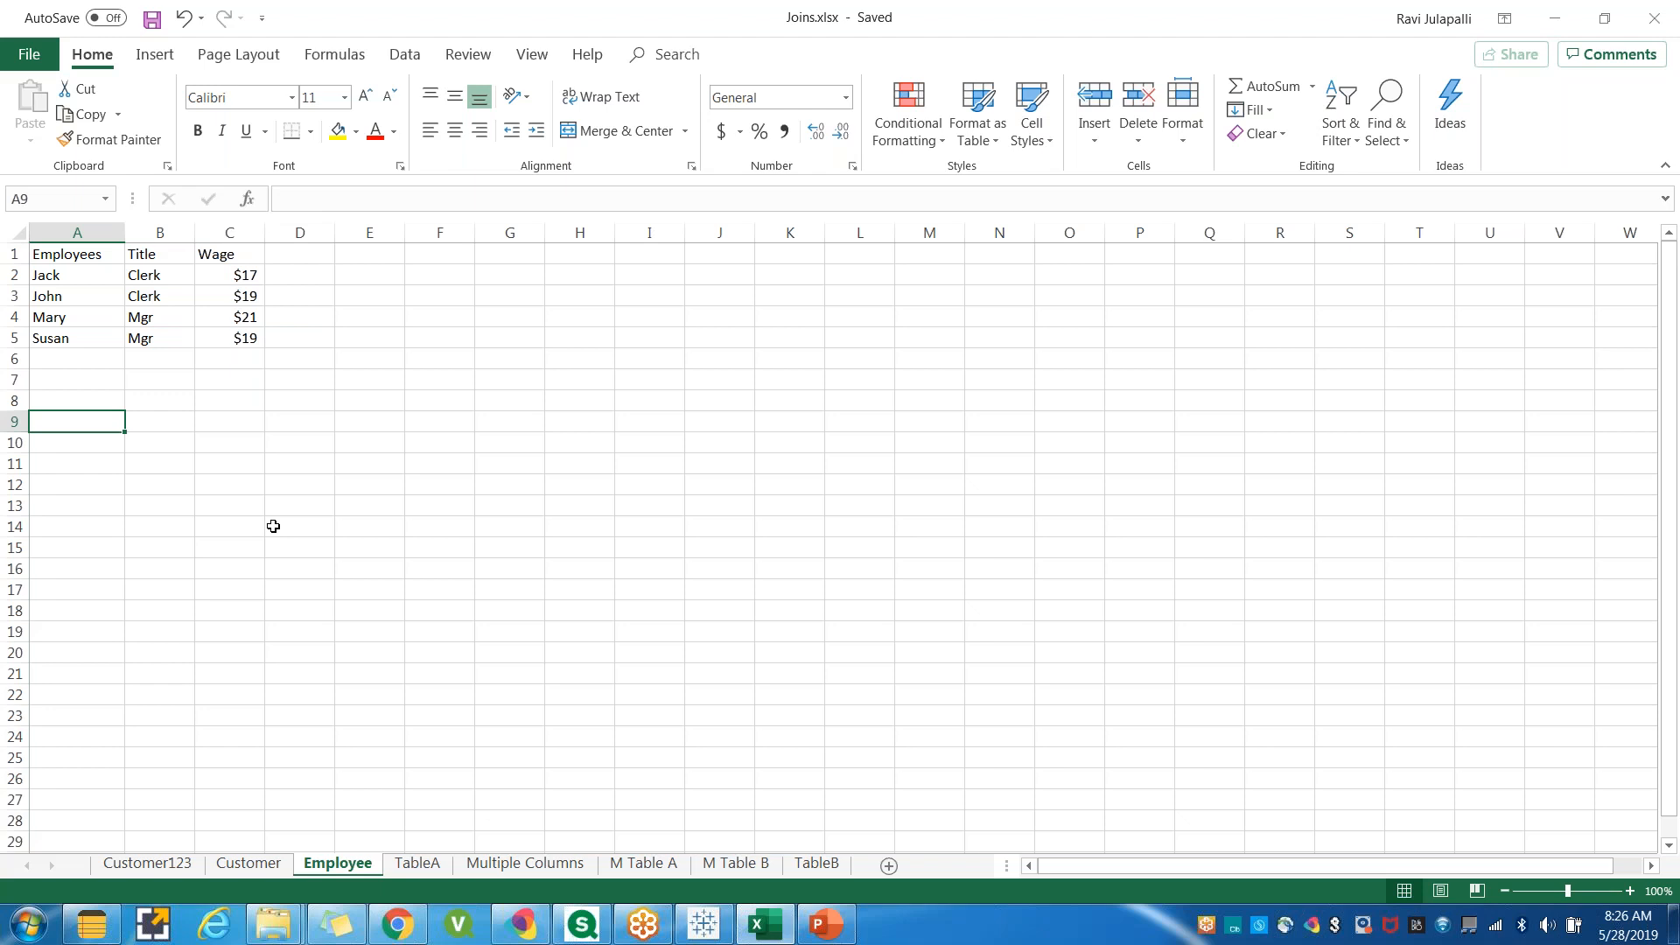
left_click(273, 470)
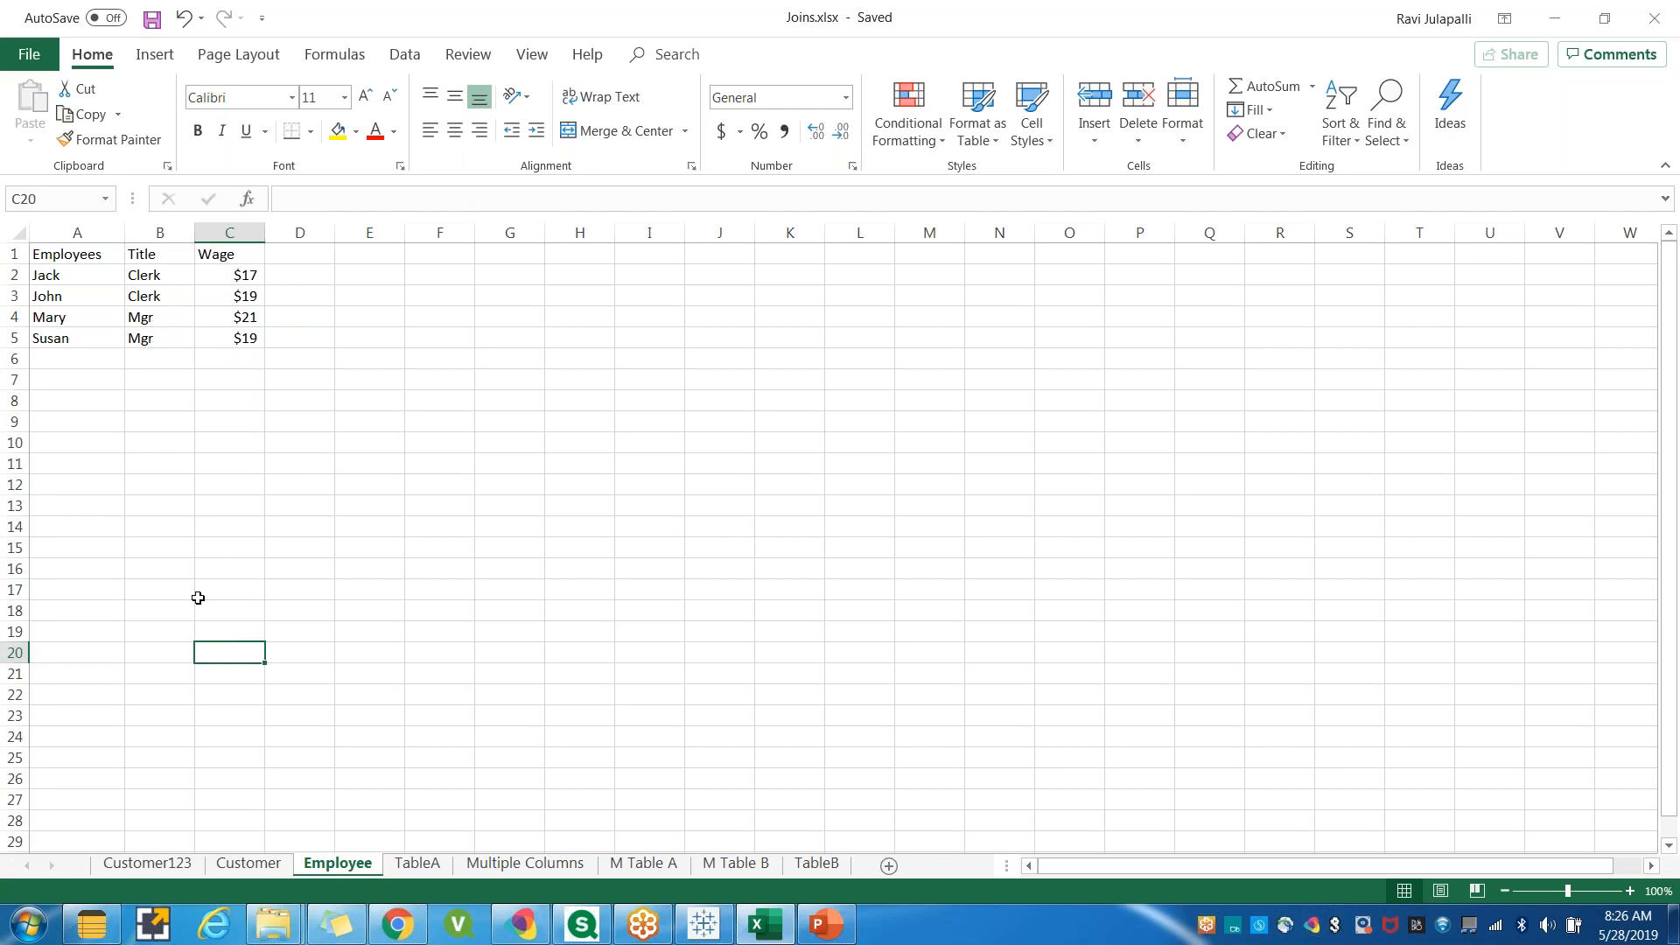
left_click(249, 863)
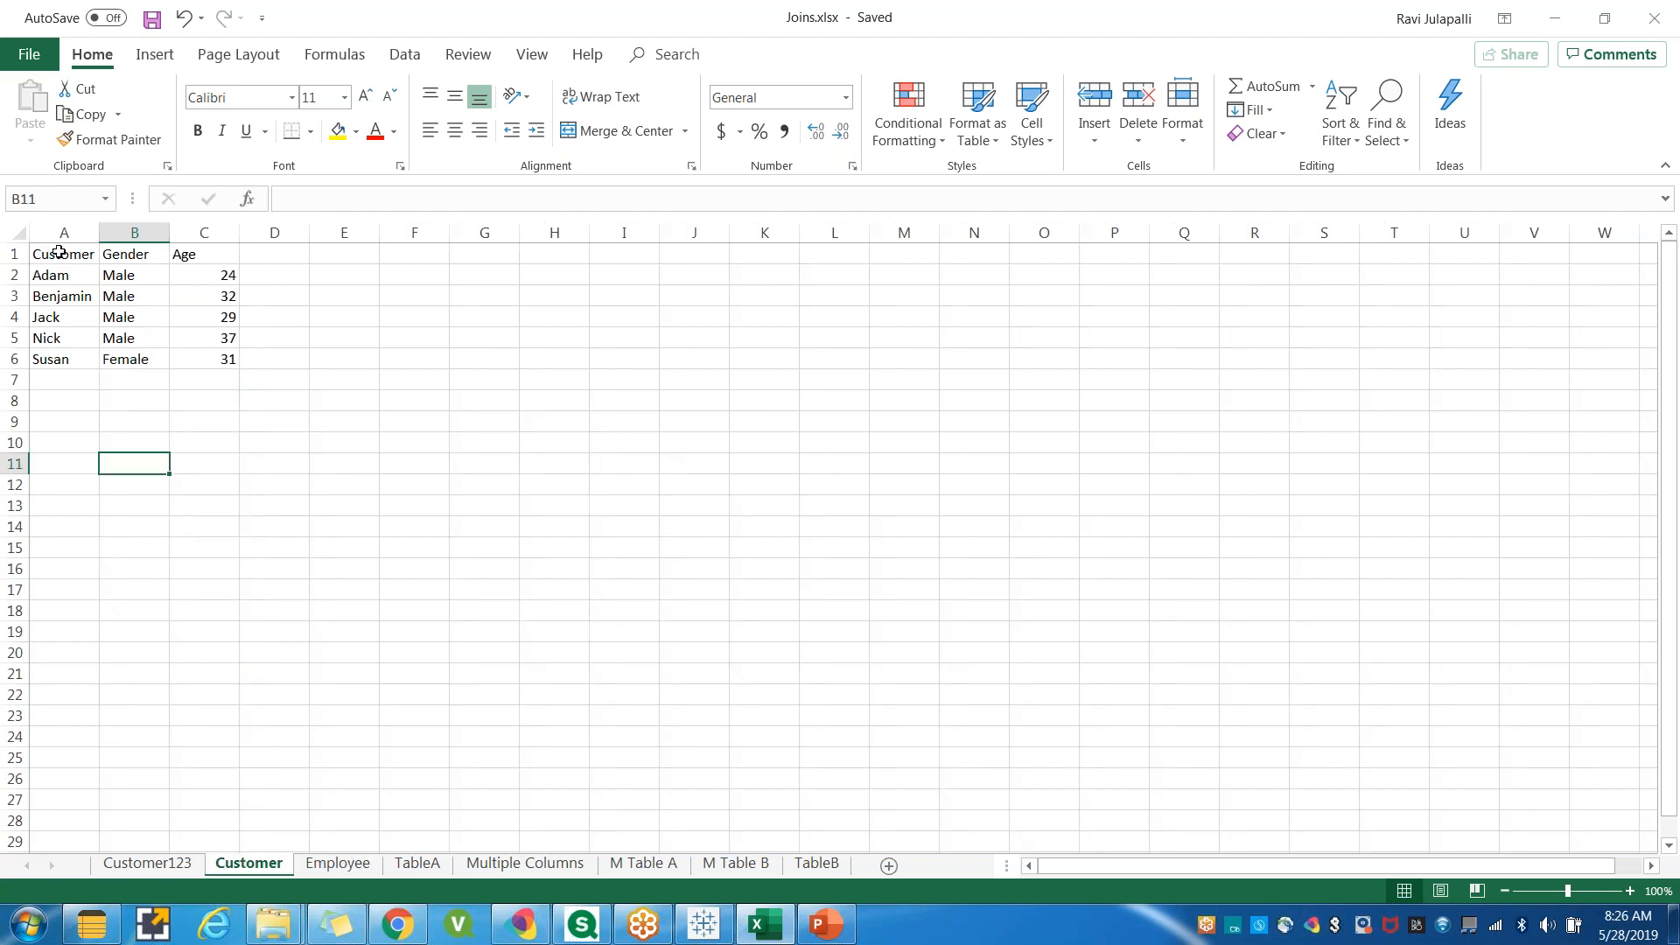
left_click_drag(55, 246, 229, 358)
left_click(337, 864)
left_click_drag(76, 259, 249, 339)
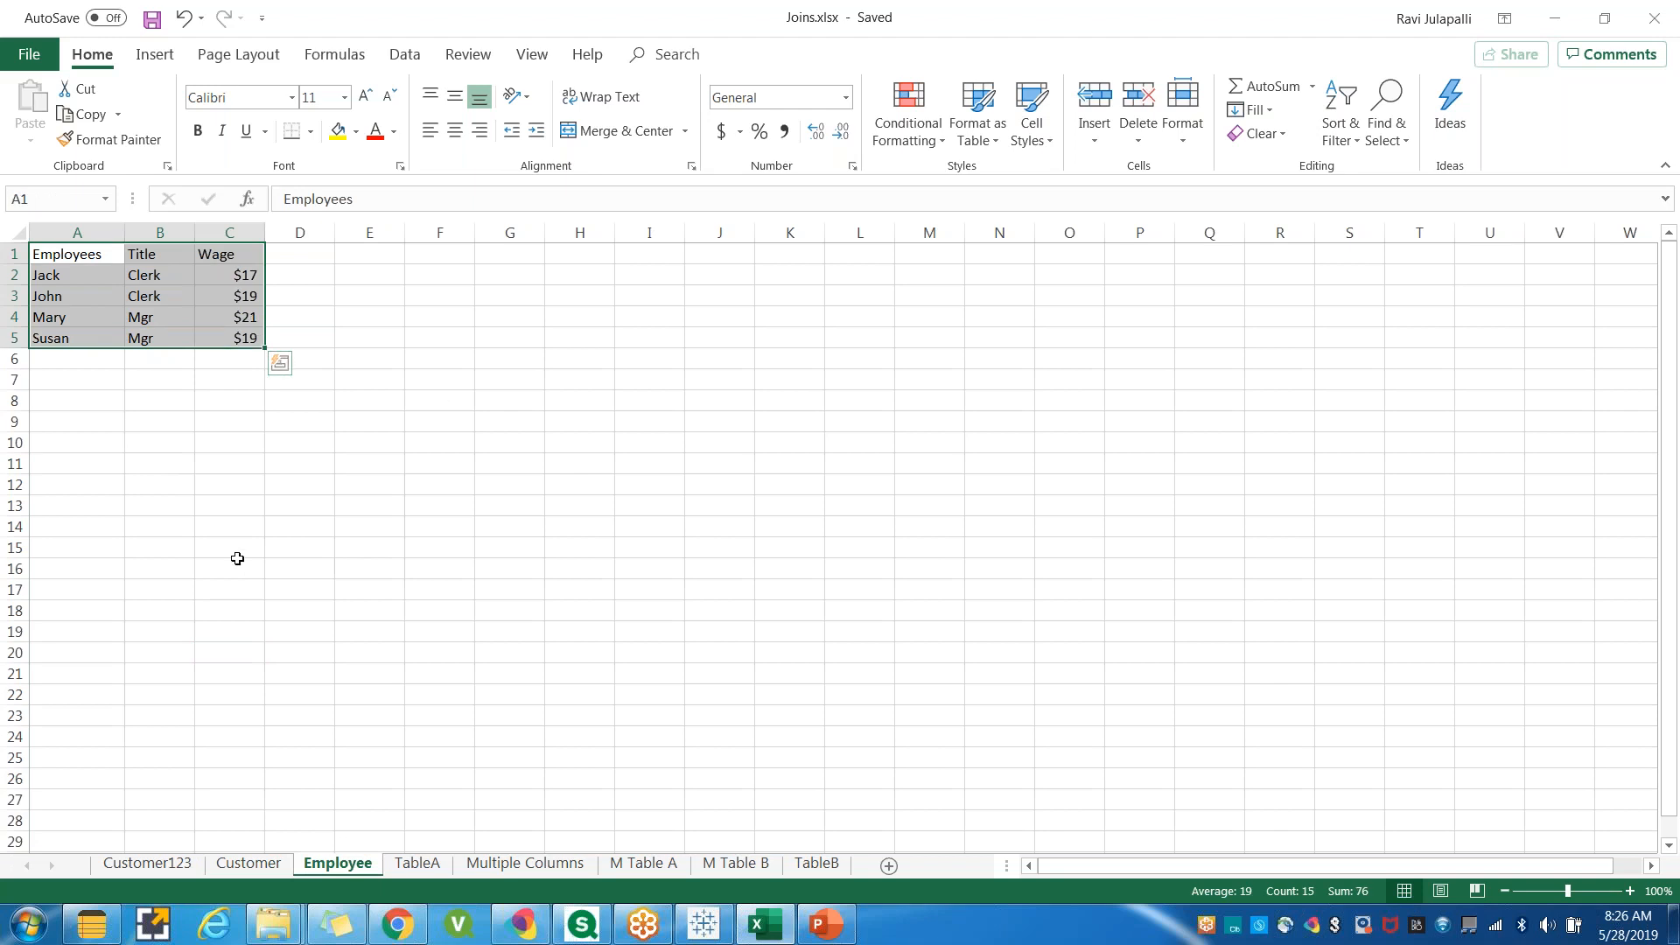
left_click(240, 546)
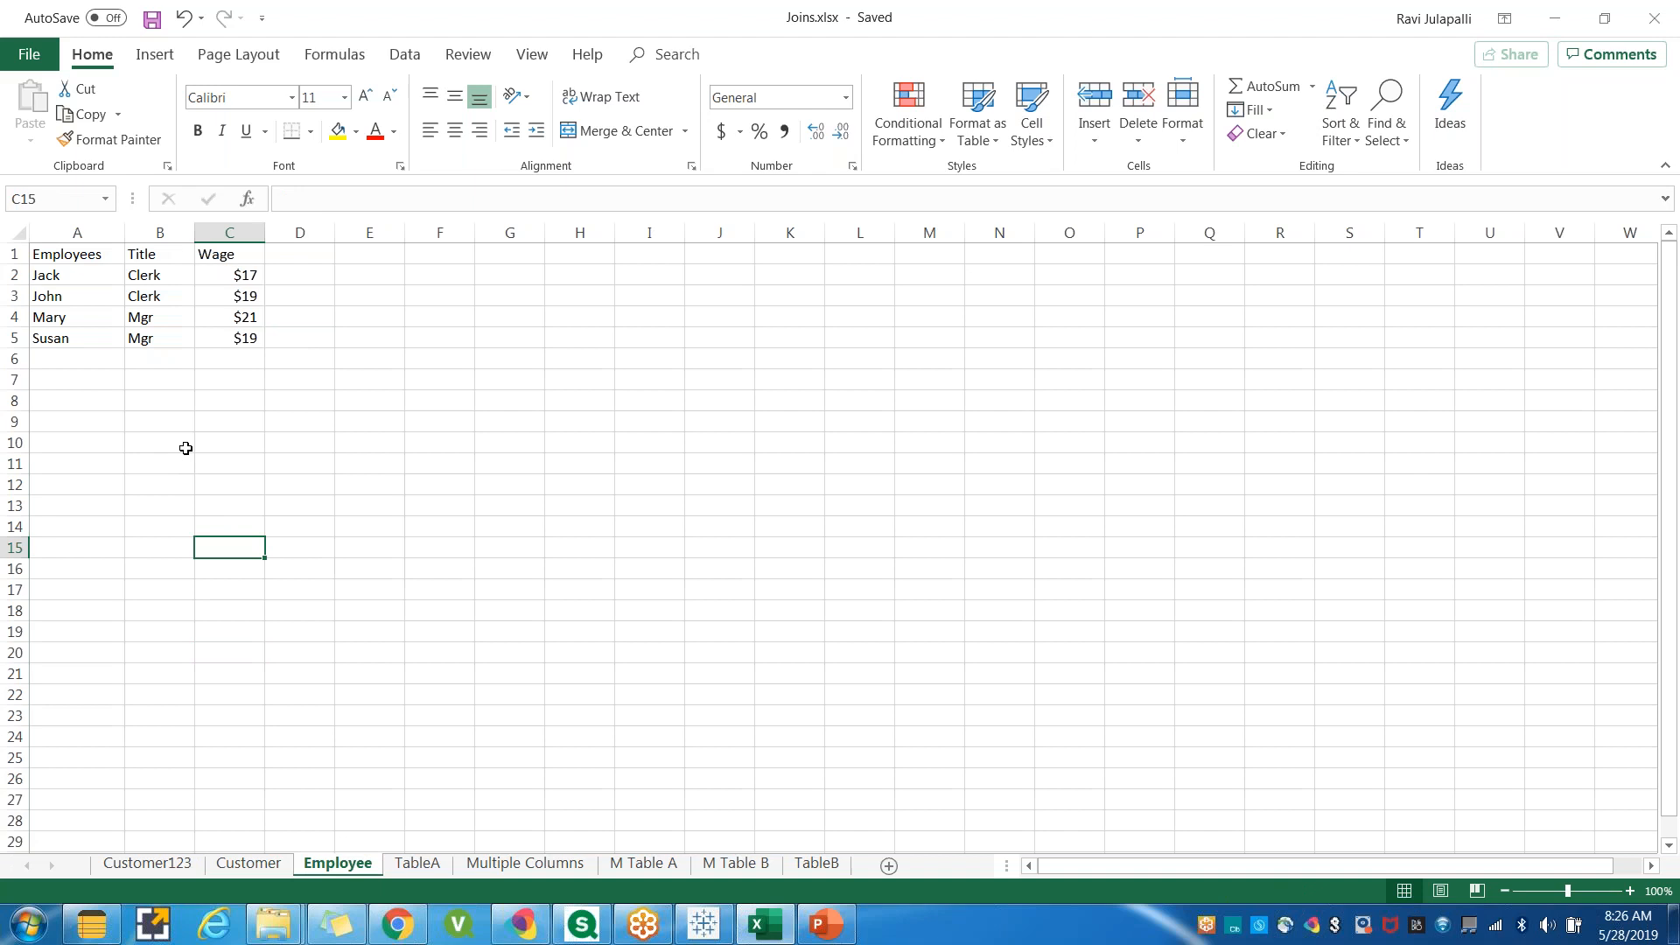
left_click(187, 447)
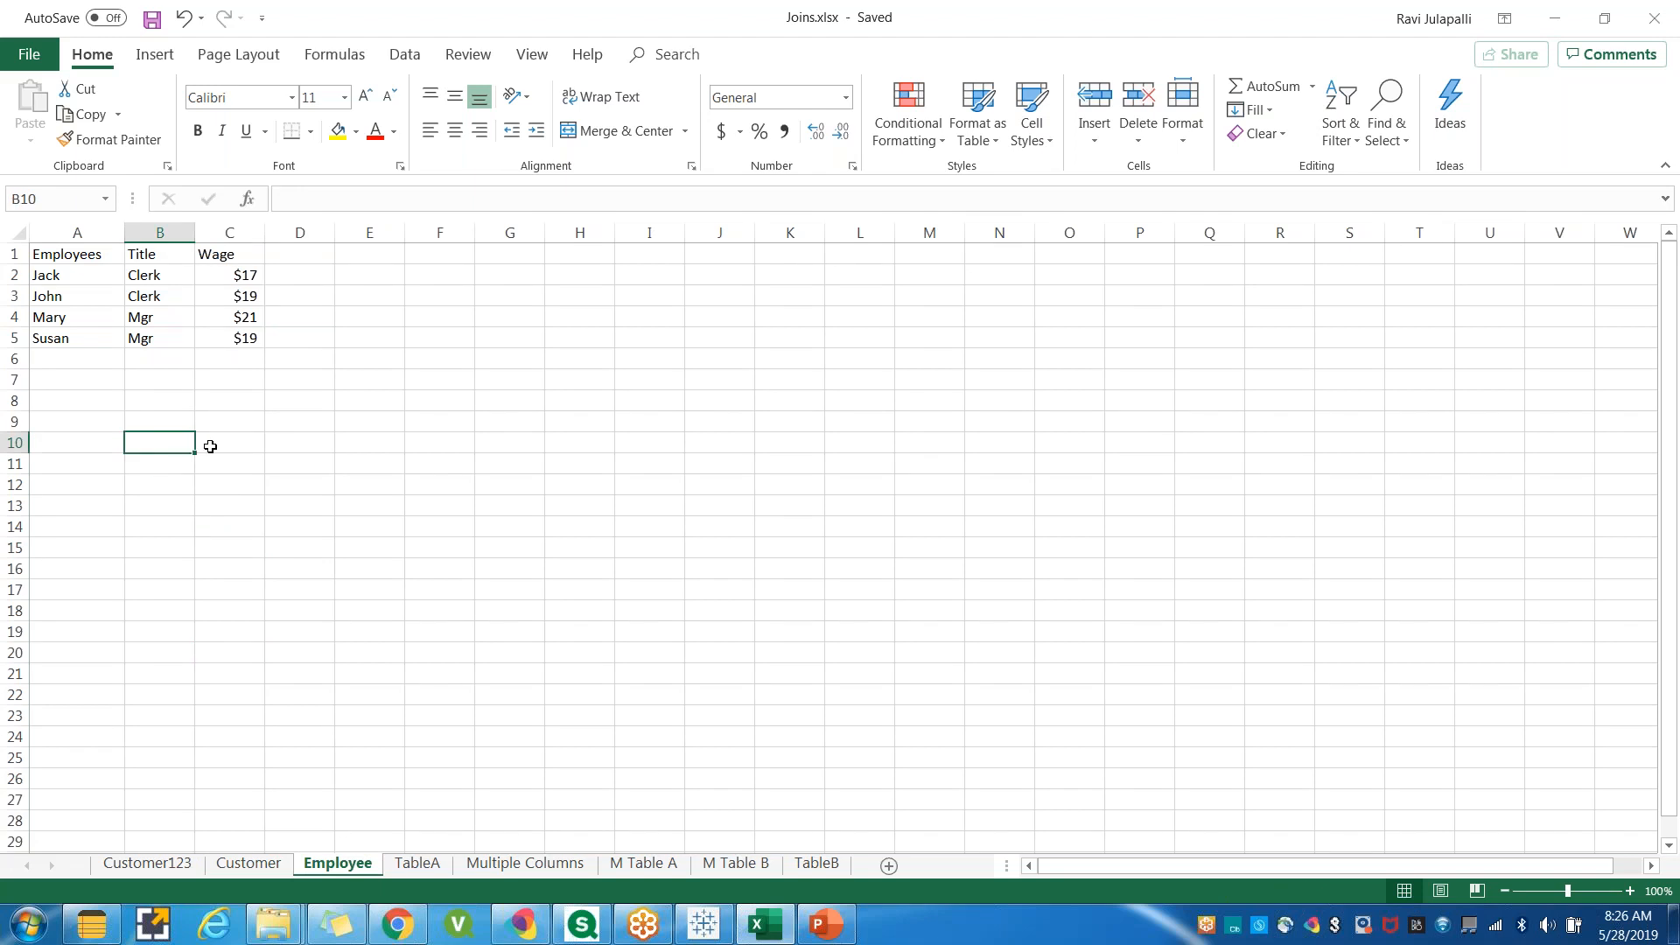
left_click(247, 565)
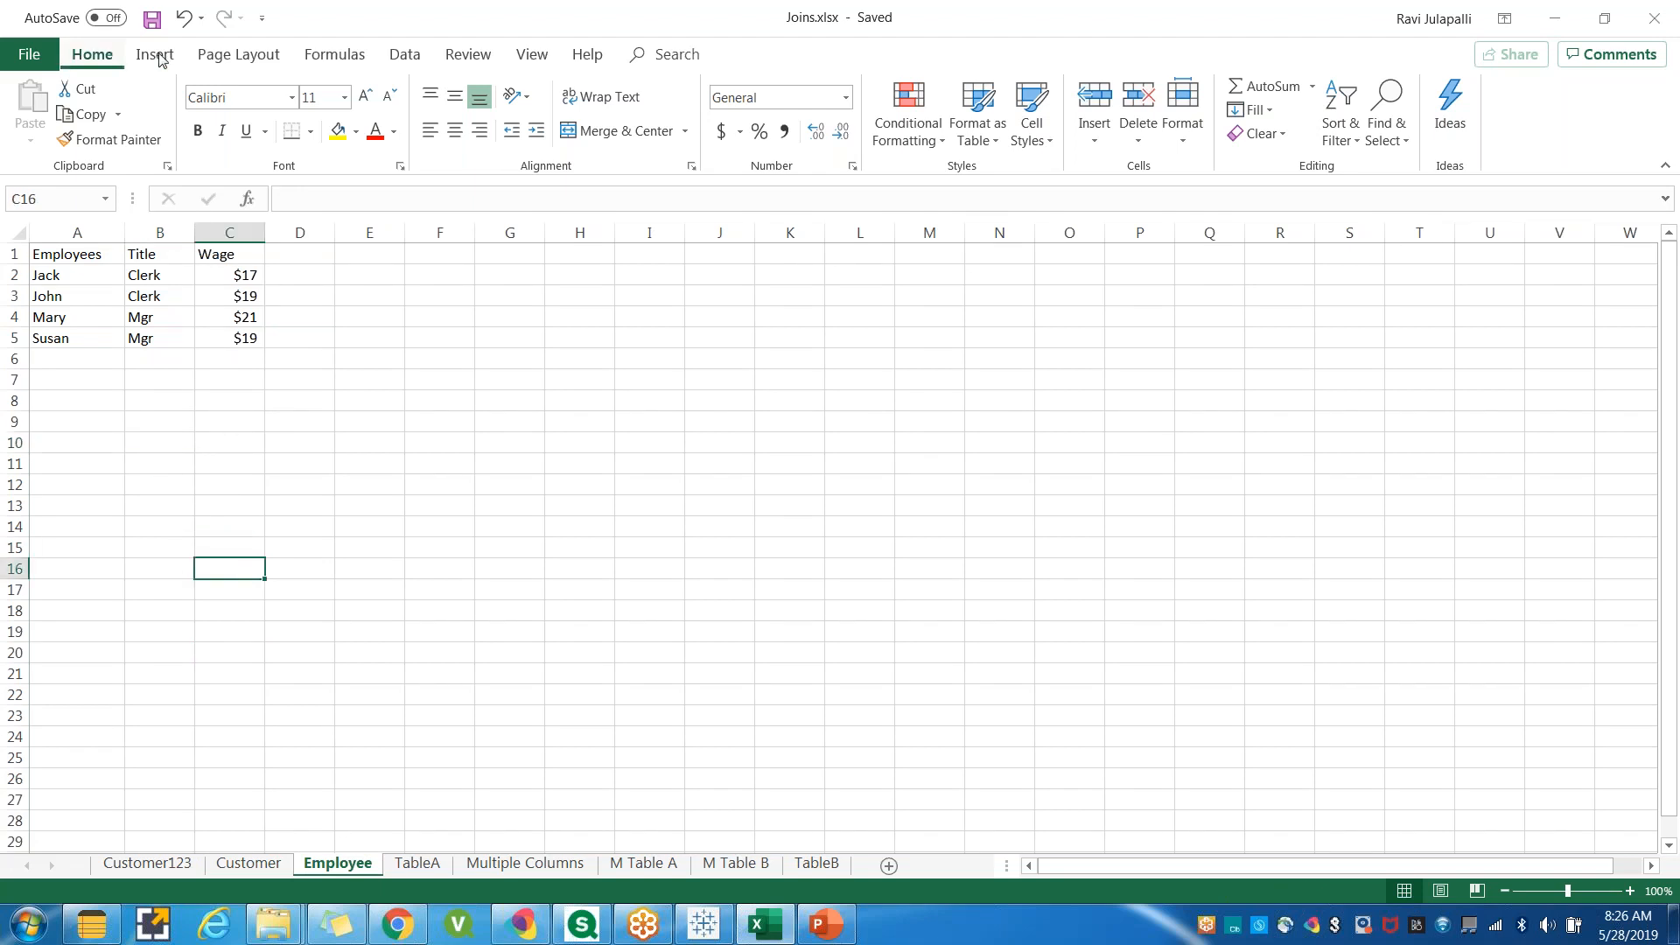
Save the workbook.
left_click(153, 19)
left_click(152, 18)
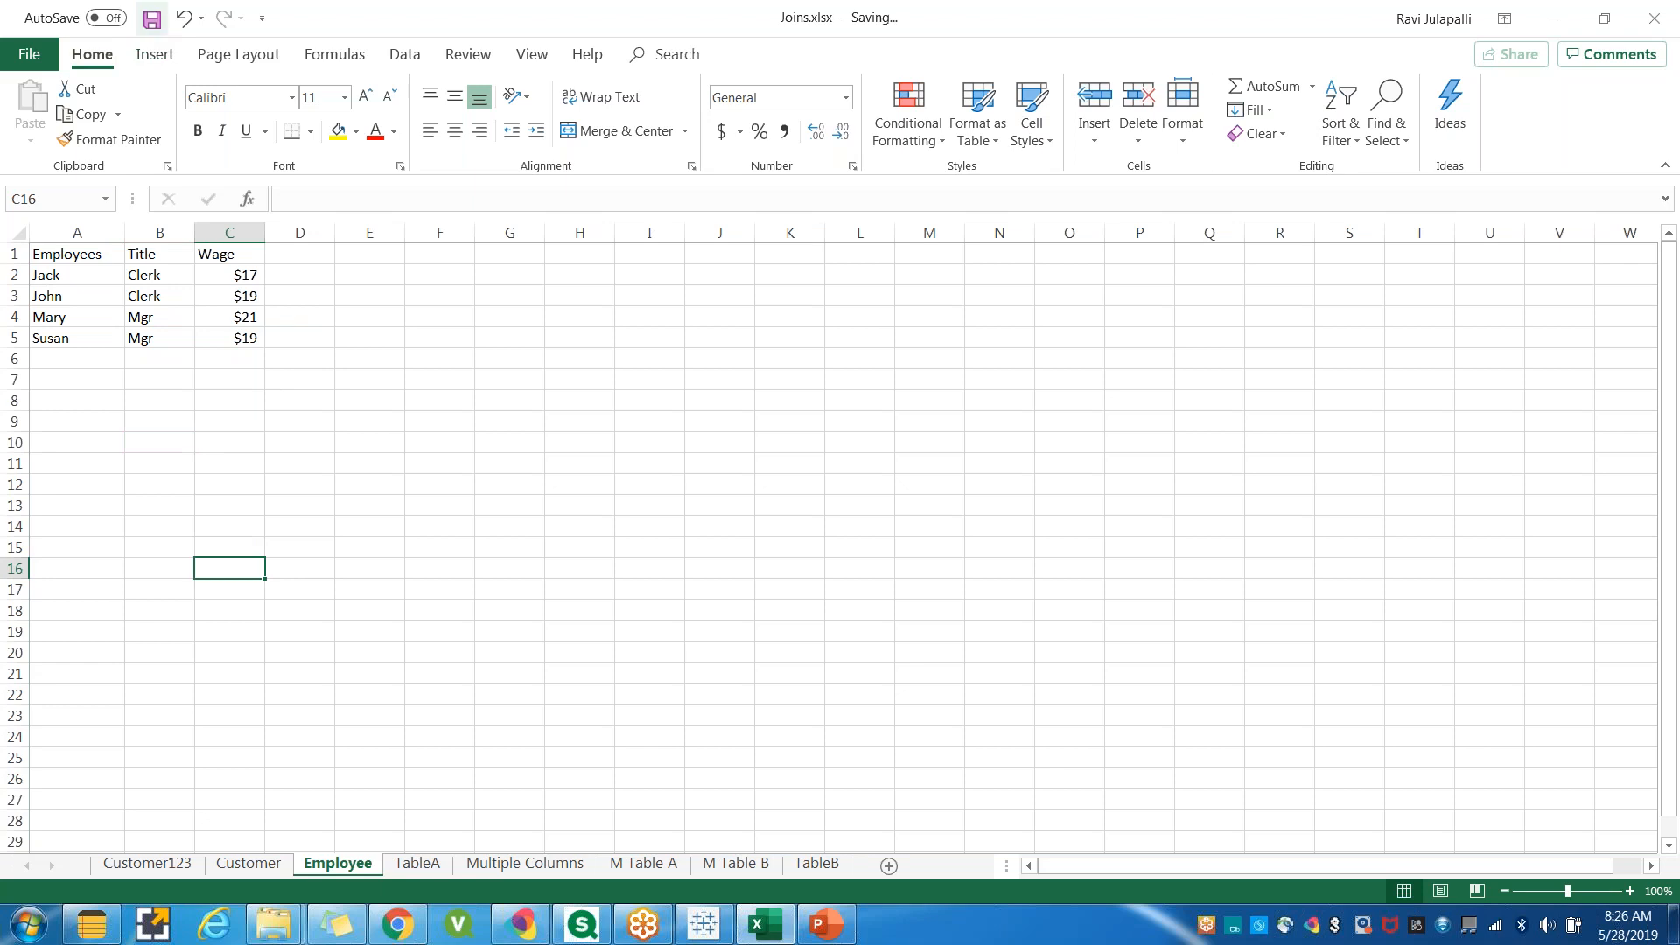
left_click(317, 439)
left_click(153, 18)
In Tableau, connect to the Excel file Joins.xlsx in the Tableau Training Data folder.
left_click(709, 929)
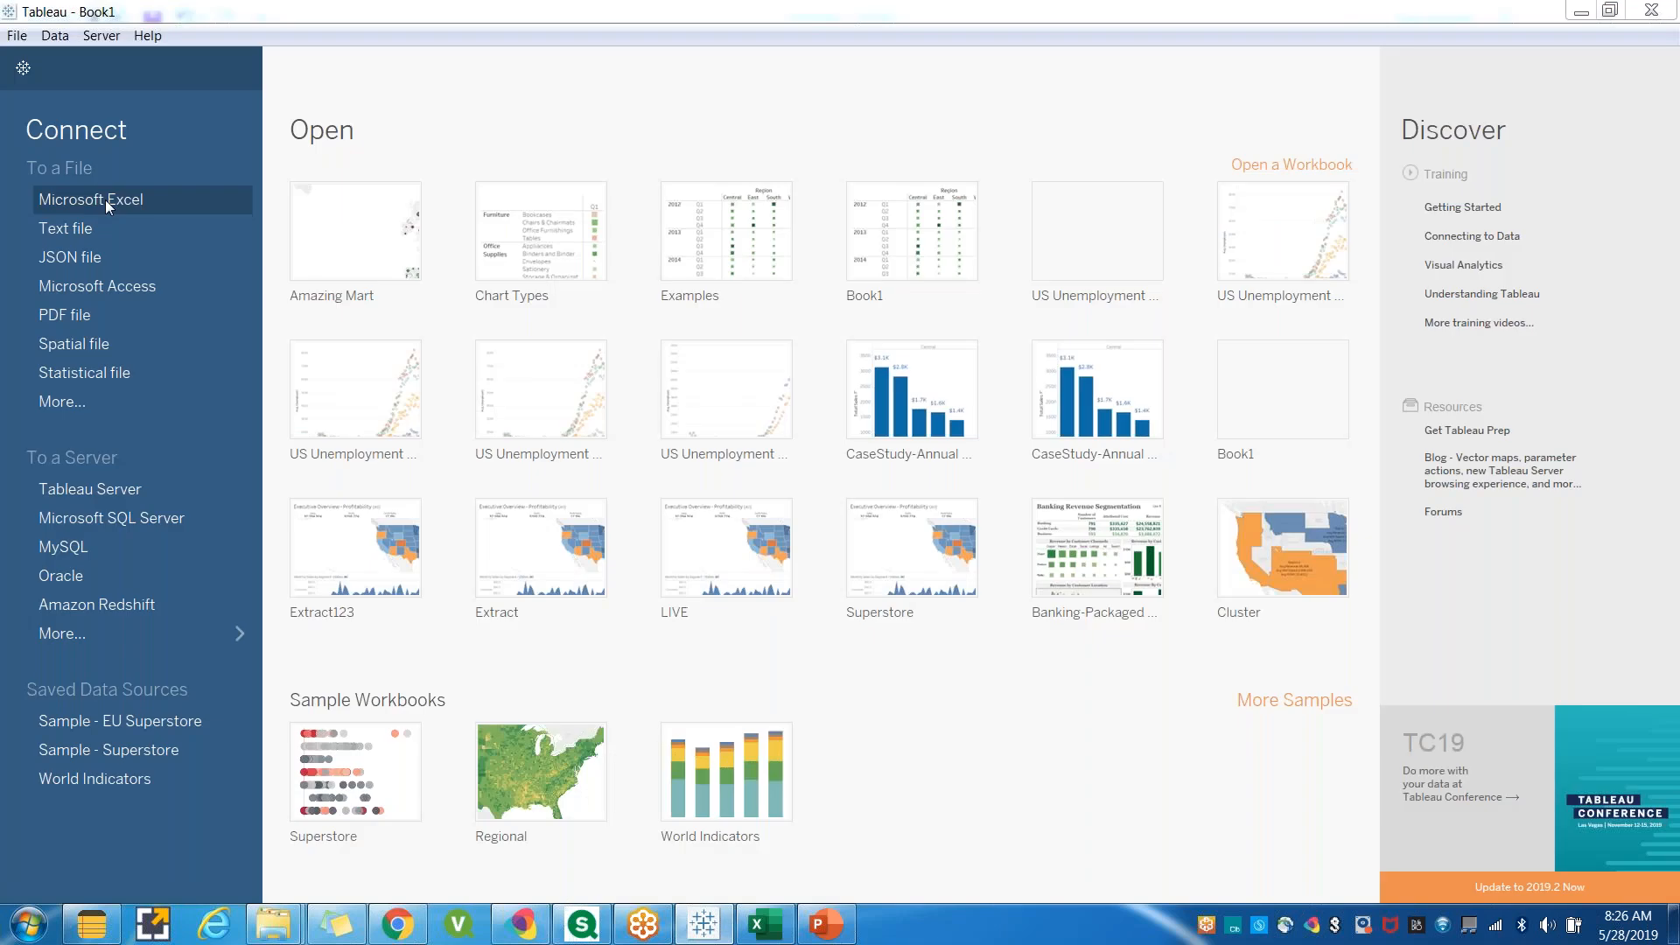
left_click(105, 200)
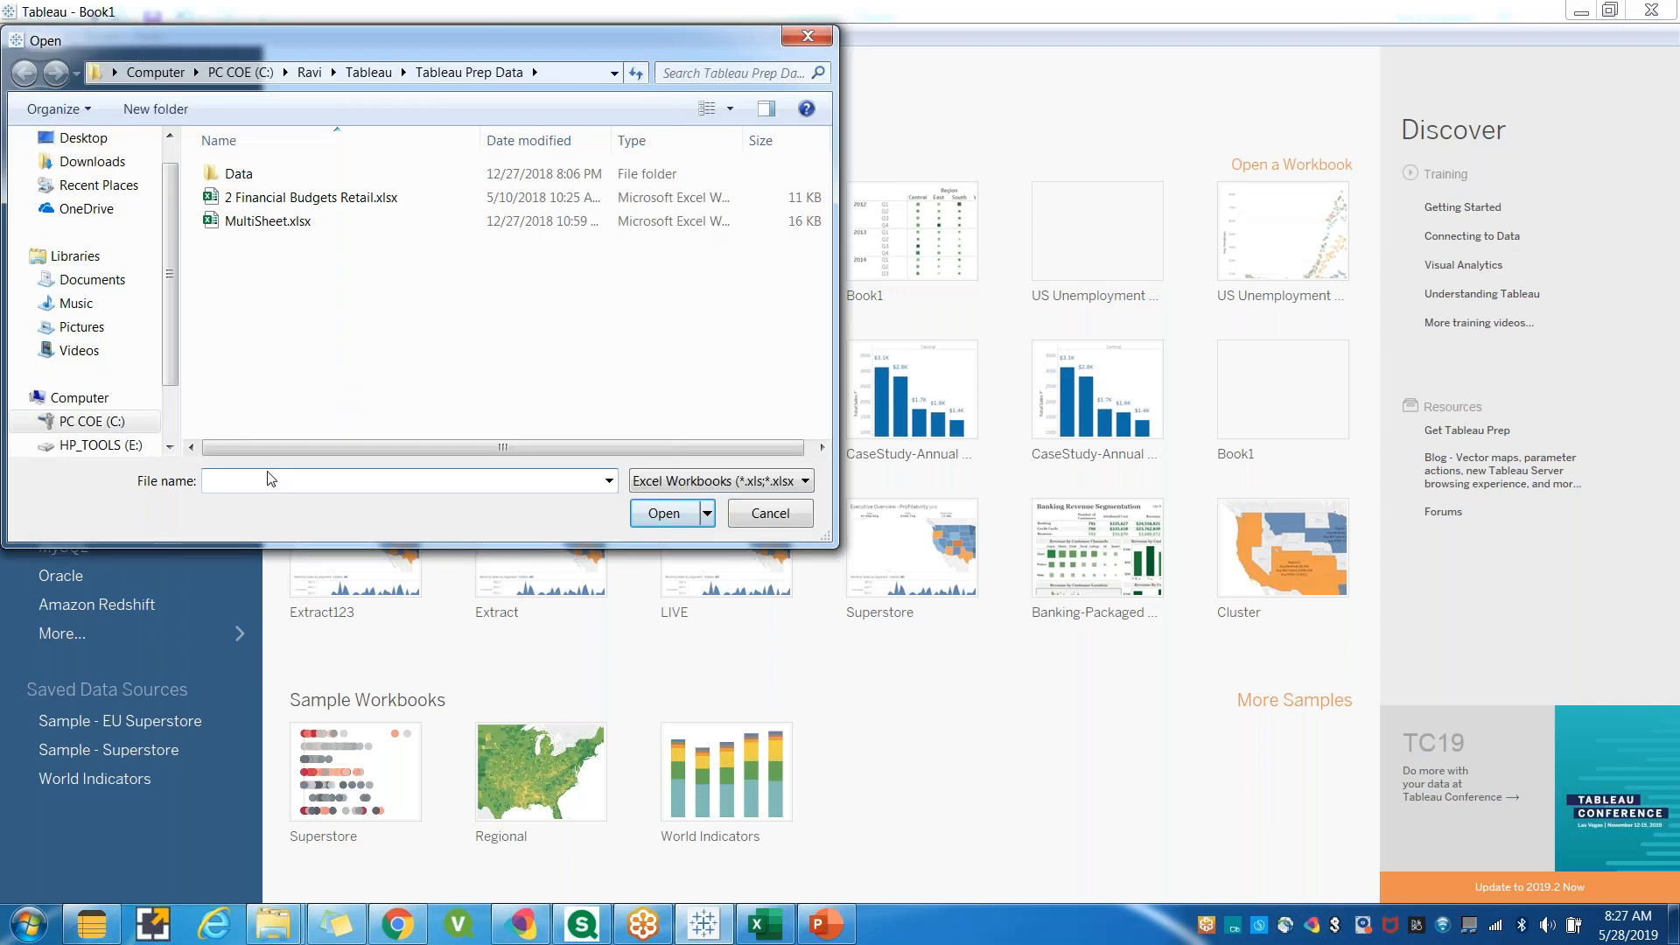
left_click(368, 74)
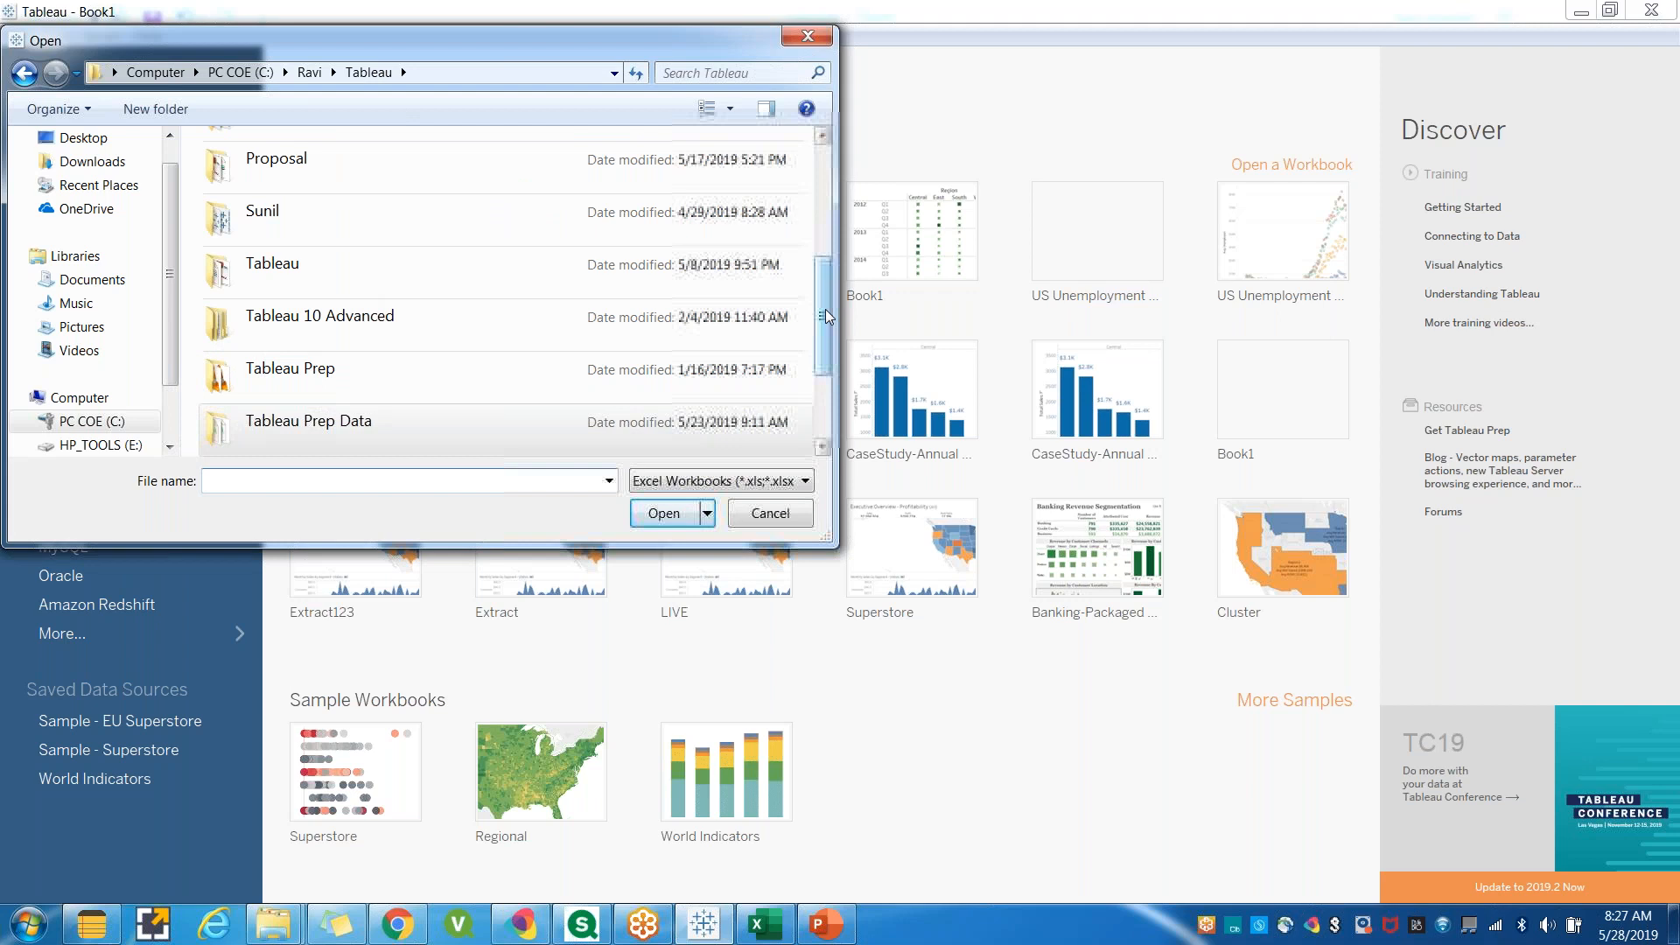
scroll(826, 308, "down", 3)
double_click(334, 322)
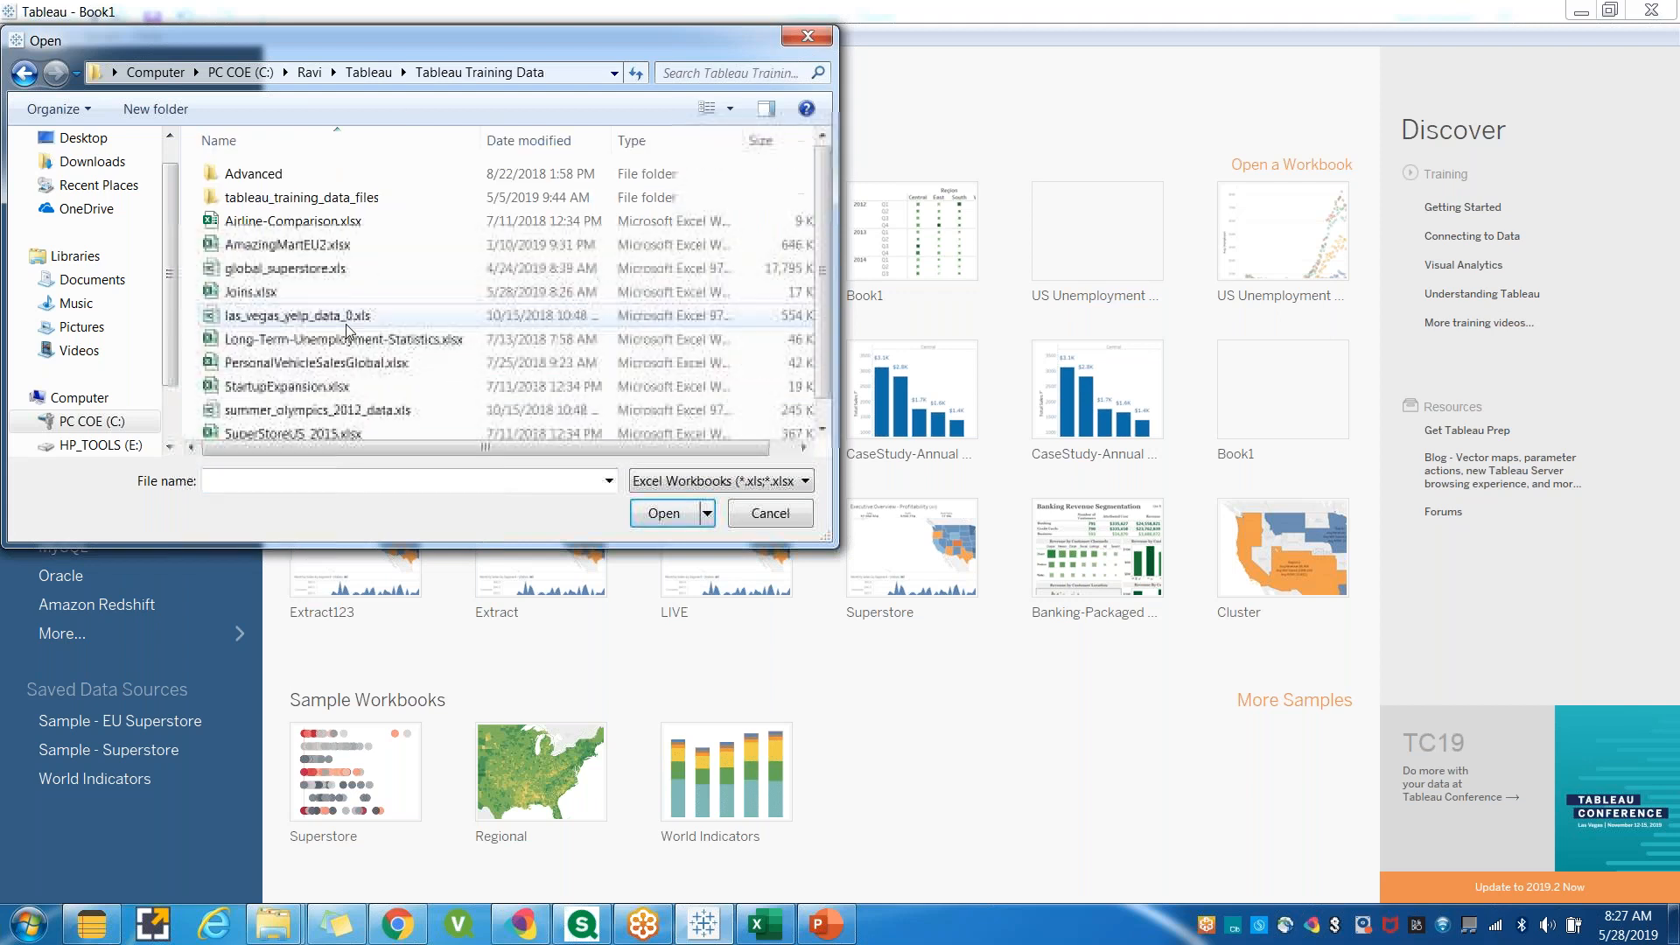
left_click(245, 294)
left_click(648, 516)
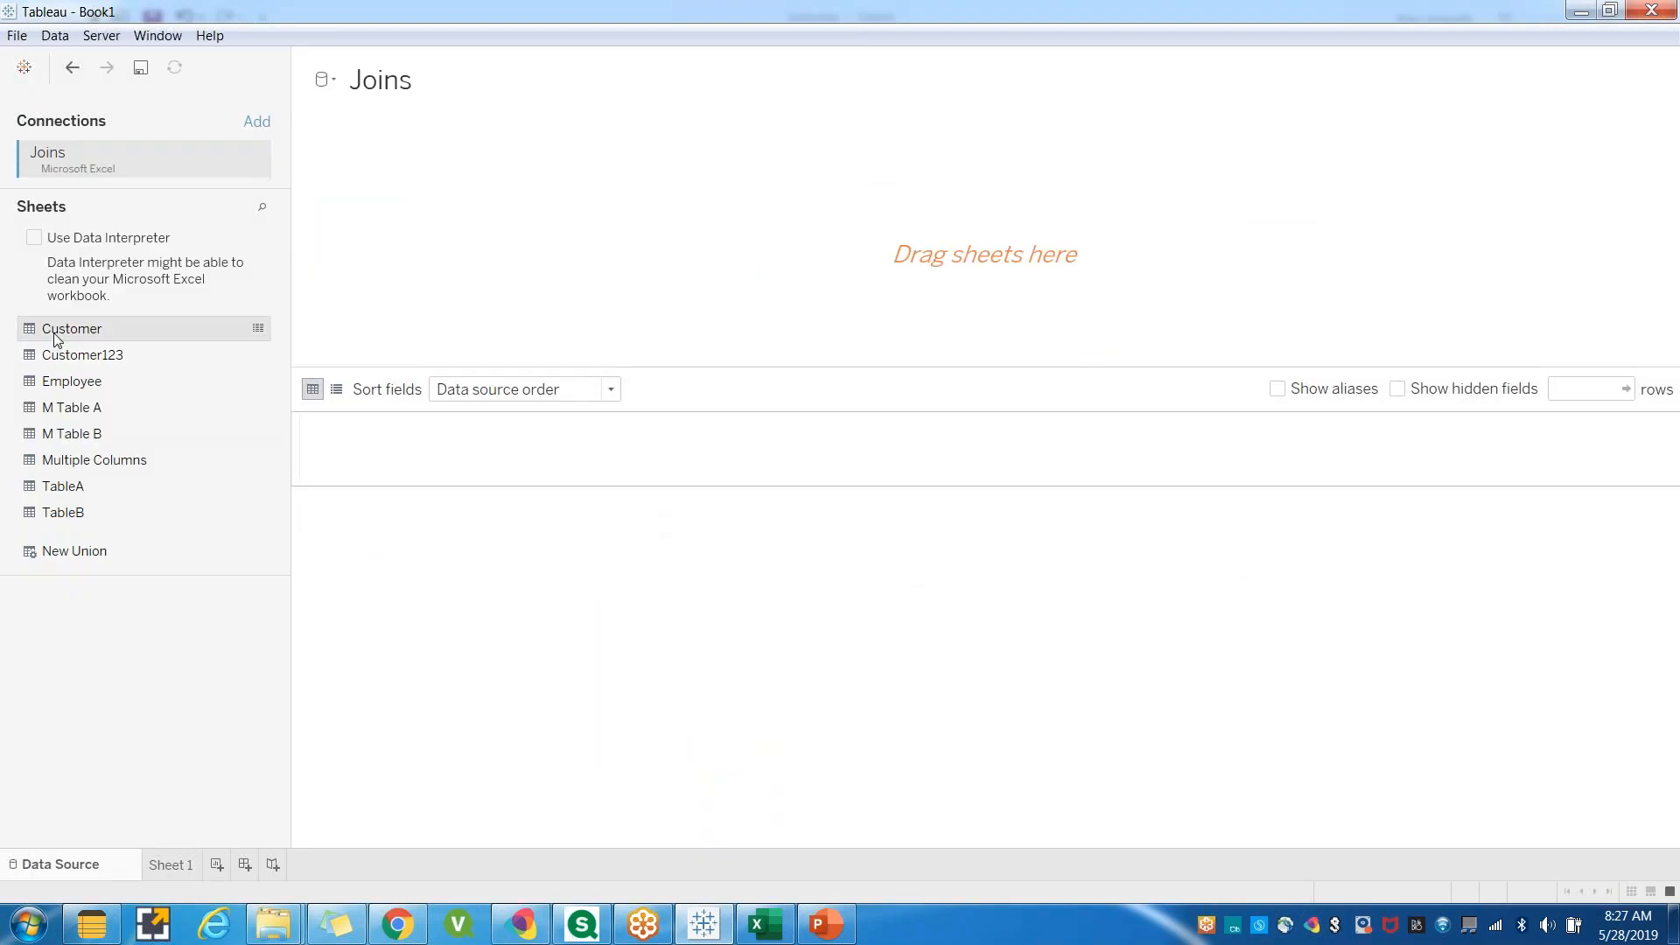
Add the Customer sheet to the data source canvas and join the Employee sheet to it.
double_click(54, 334)
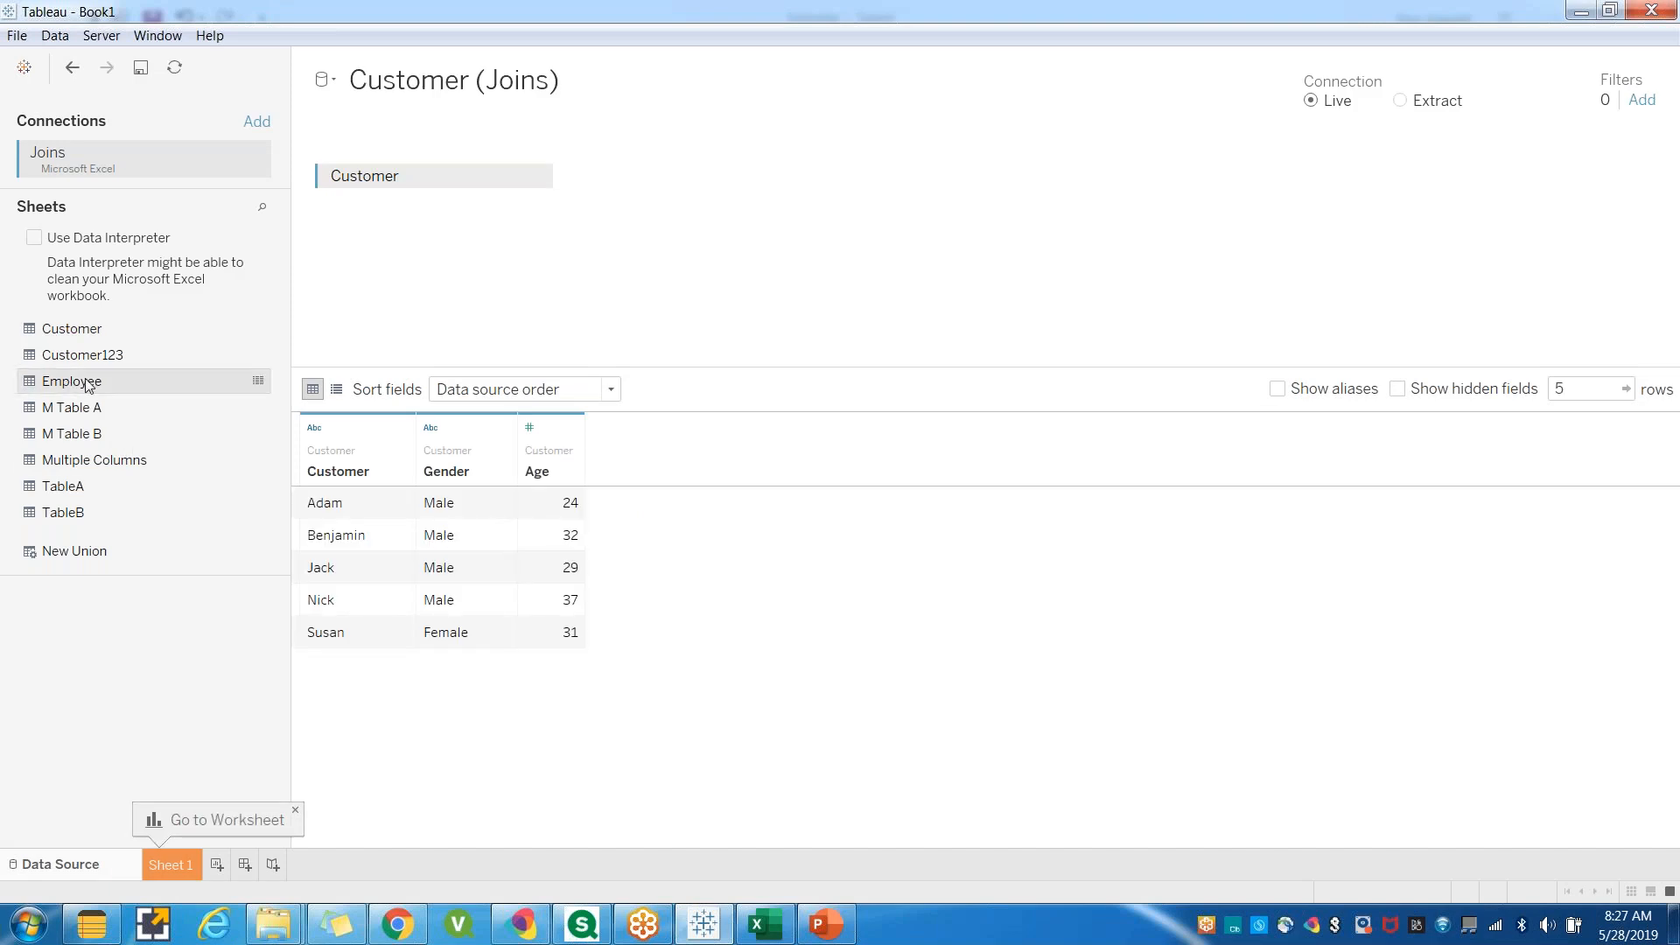
left_click_drag(88, 385, 679, 184)
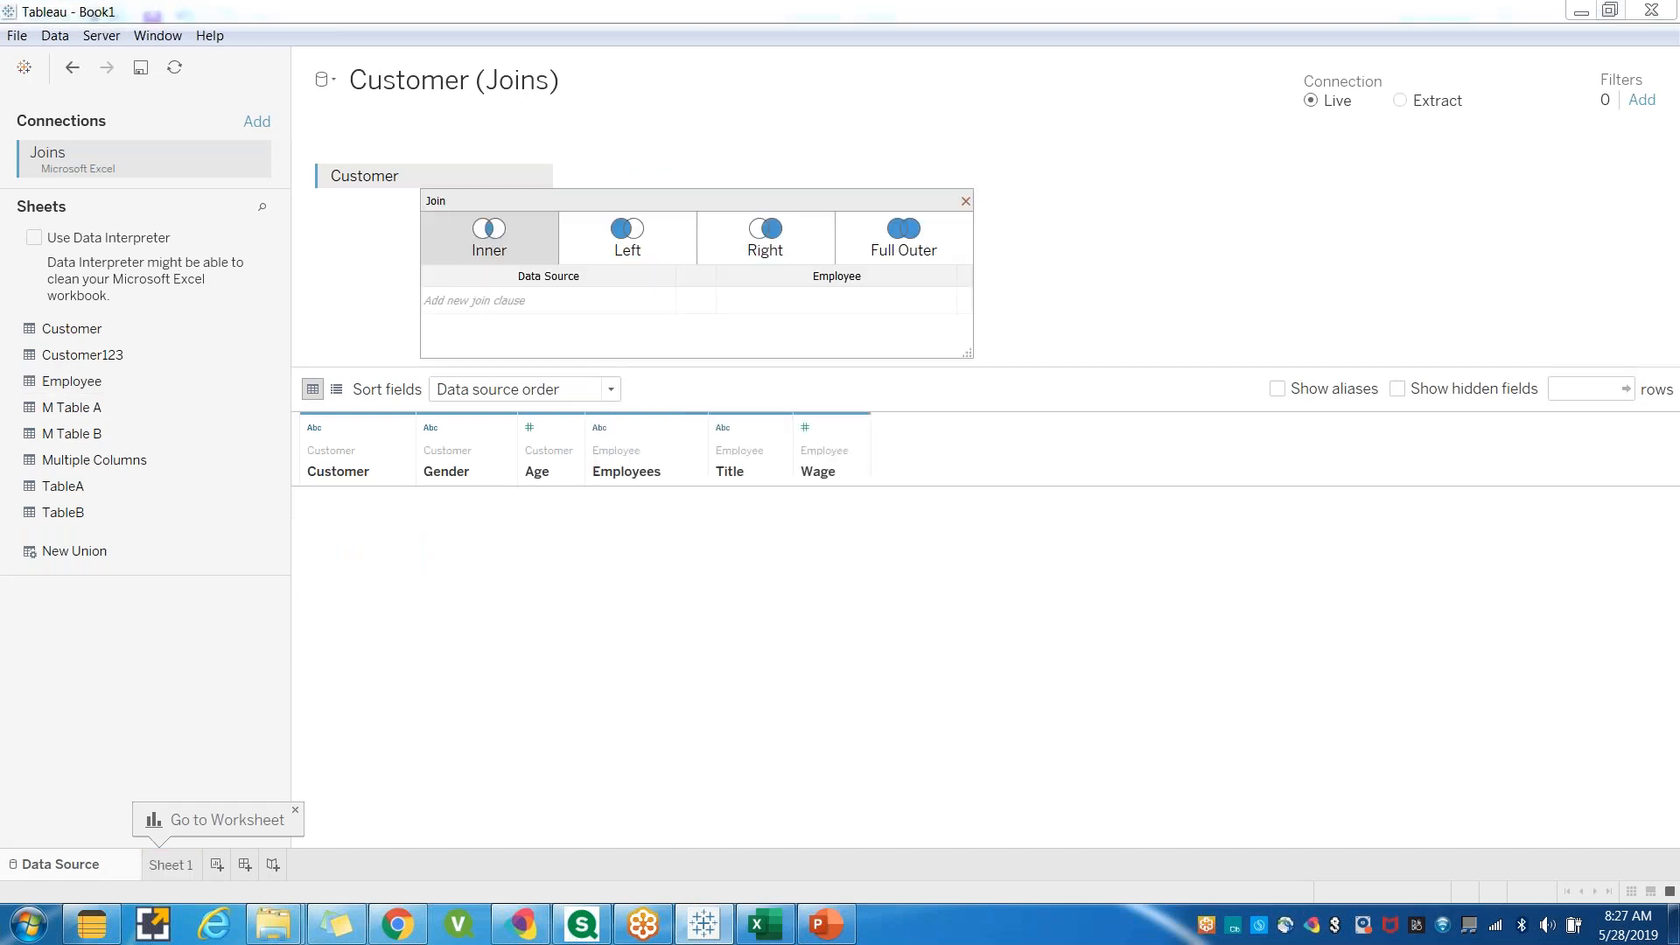
Compare the names on the Customer sheet with the names on the Employee sheet in the workbook.
left_click(1130, 287)
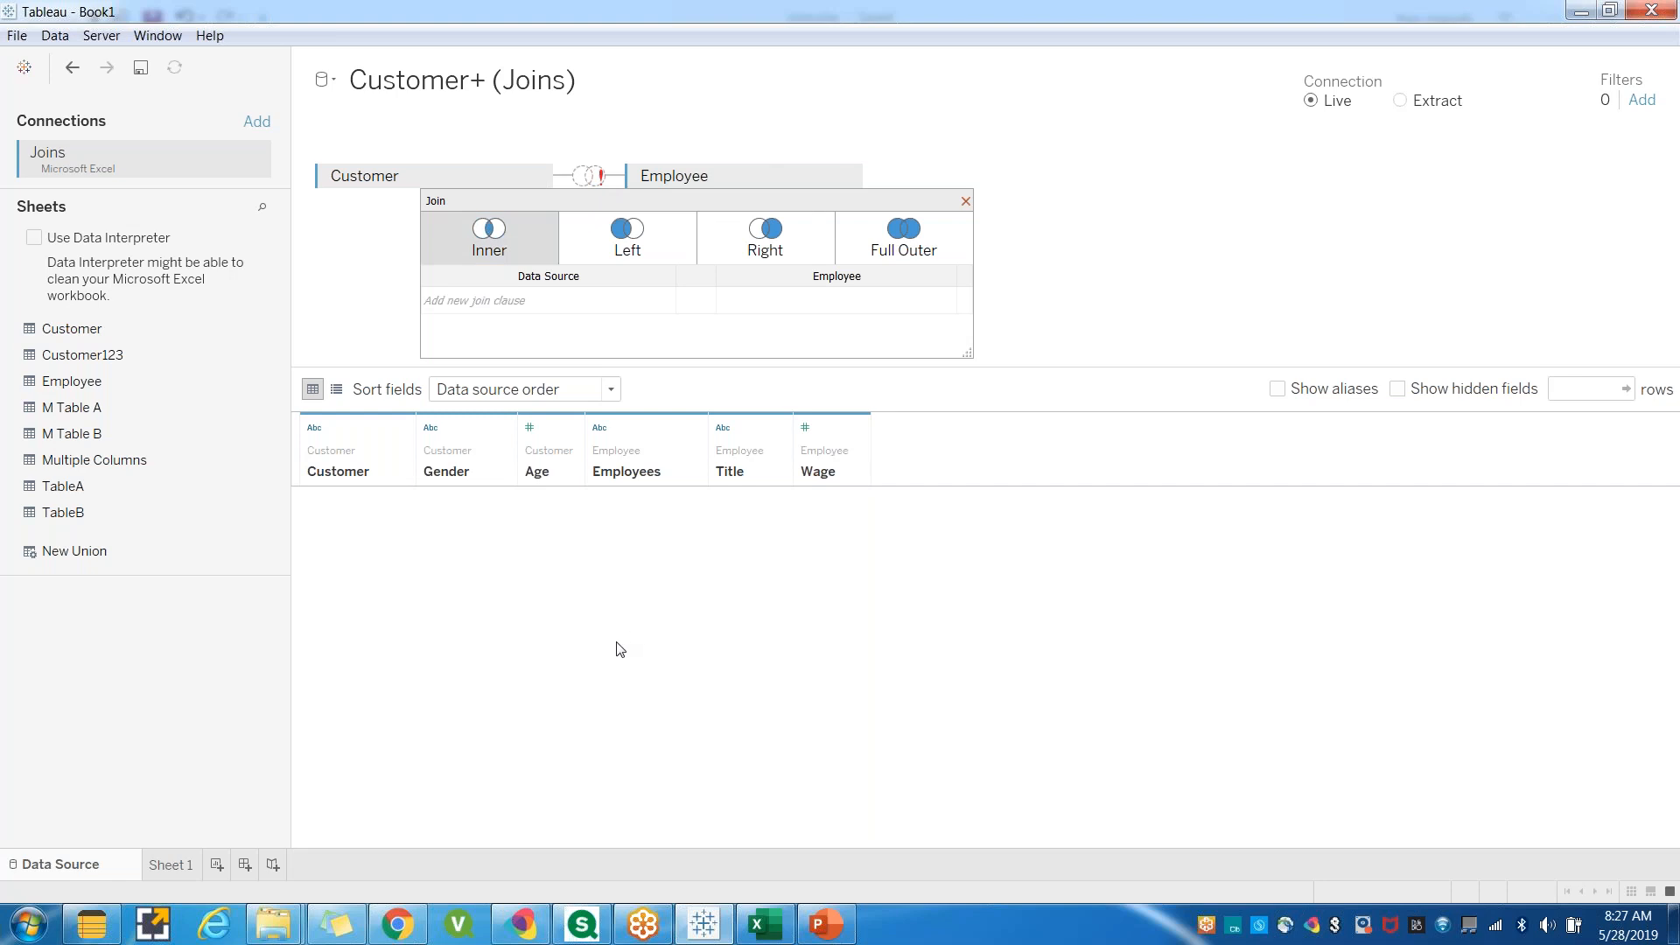
left_click(765, 924)
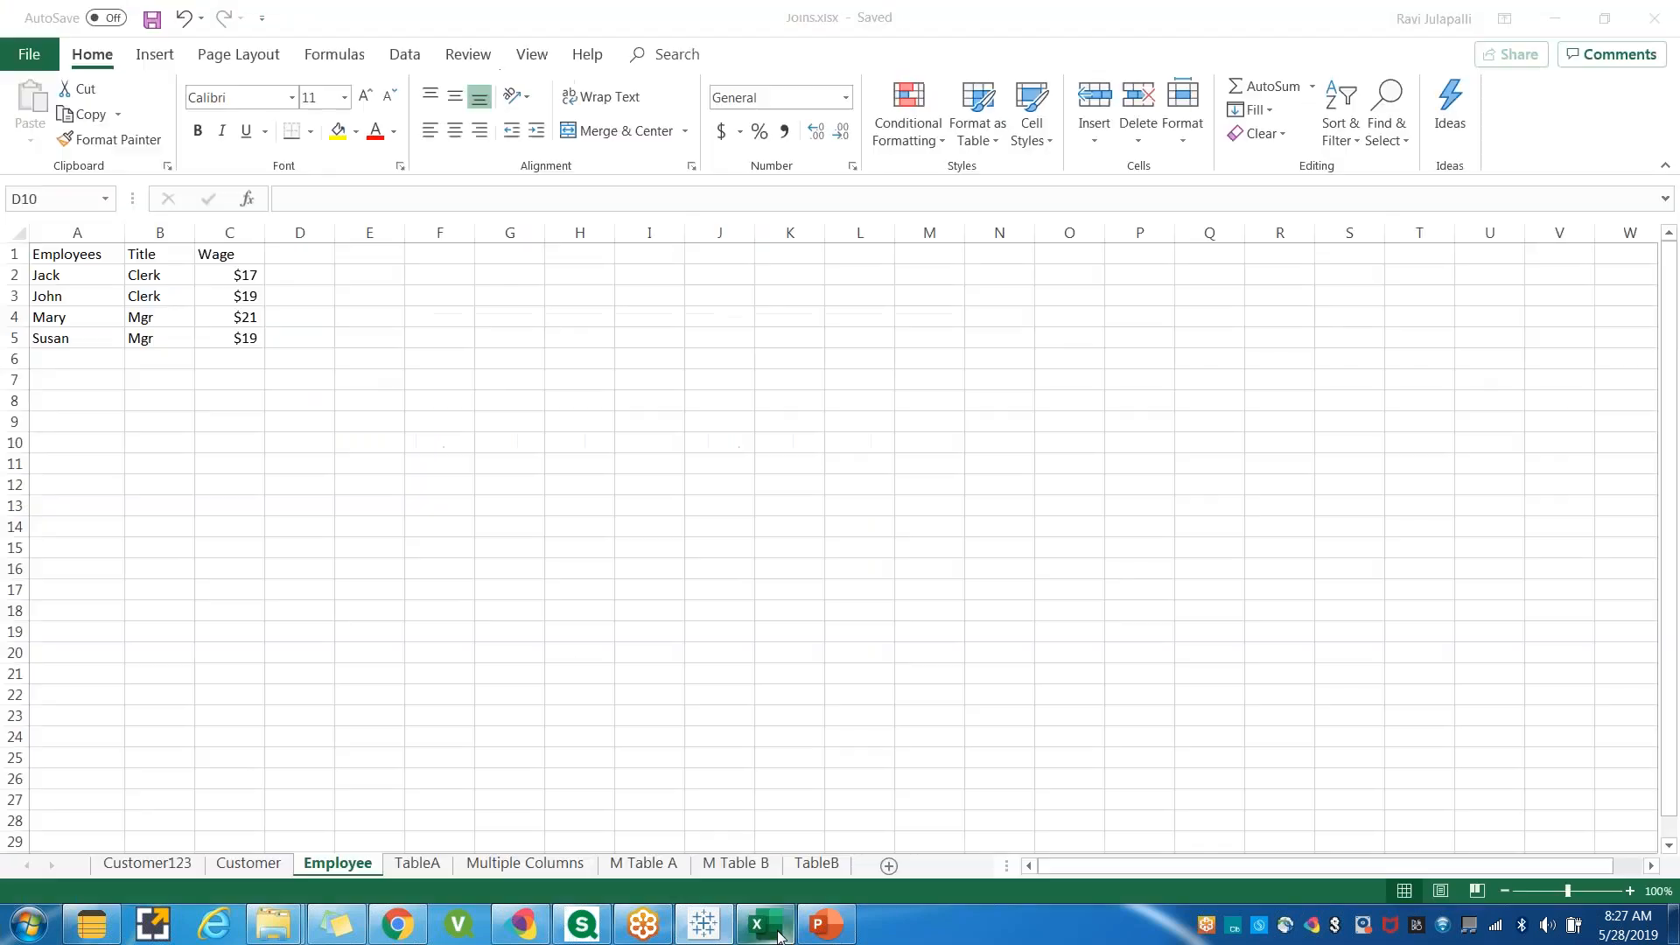
left_click(104, 261)
left_click(174, 258)
left_click(221, 256)
left_click(248, 863)
left_click(71, 254)
left_click(135, 256)
left_click(196, 253)
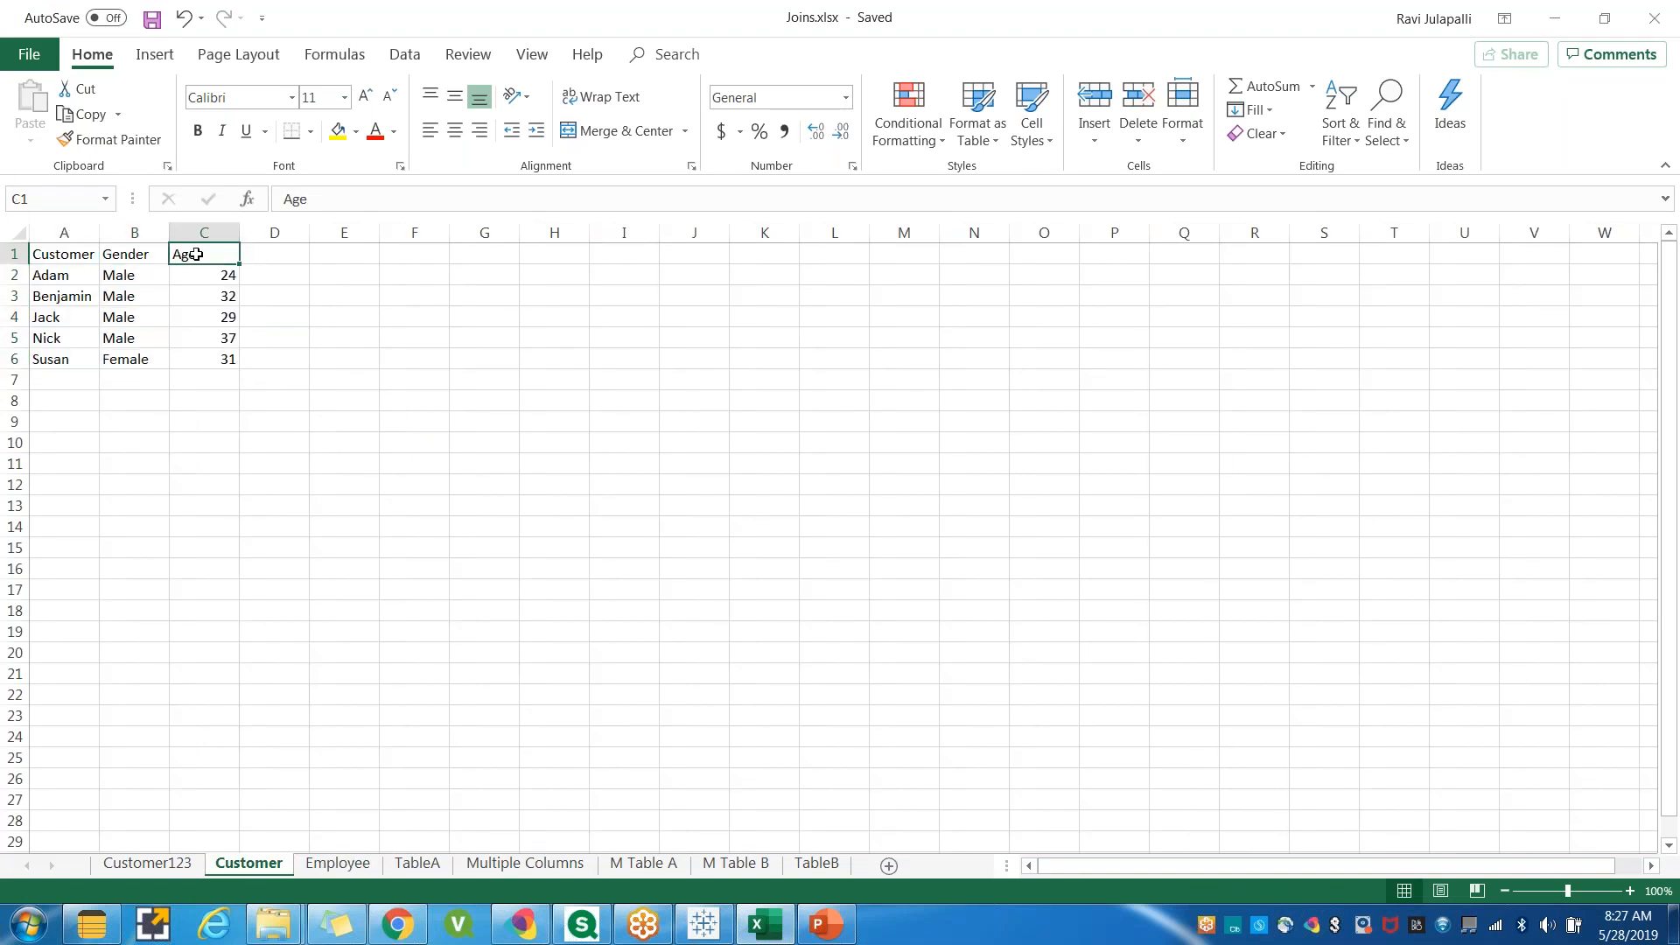
left_click(58, 257)
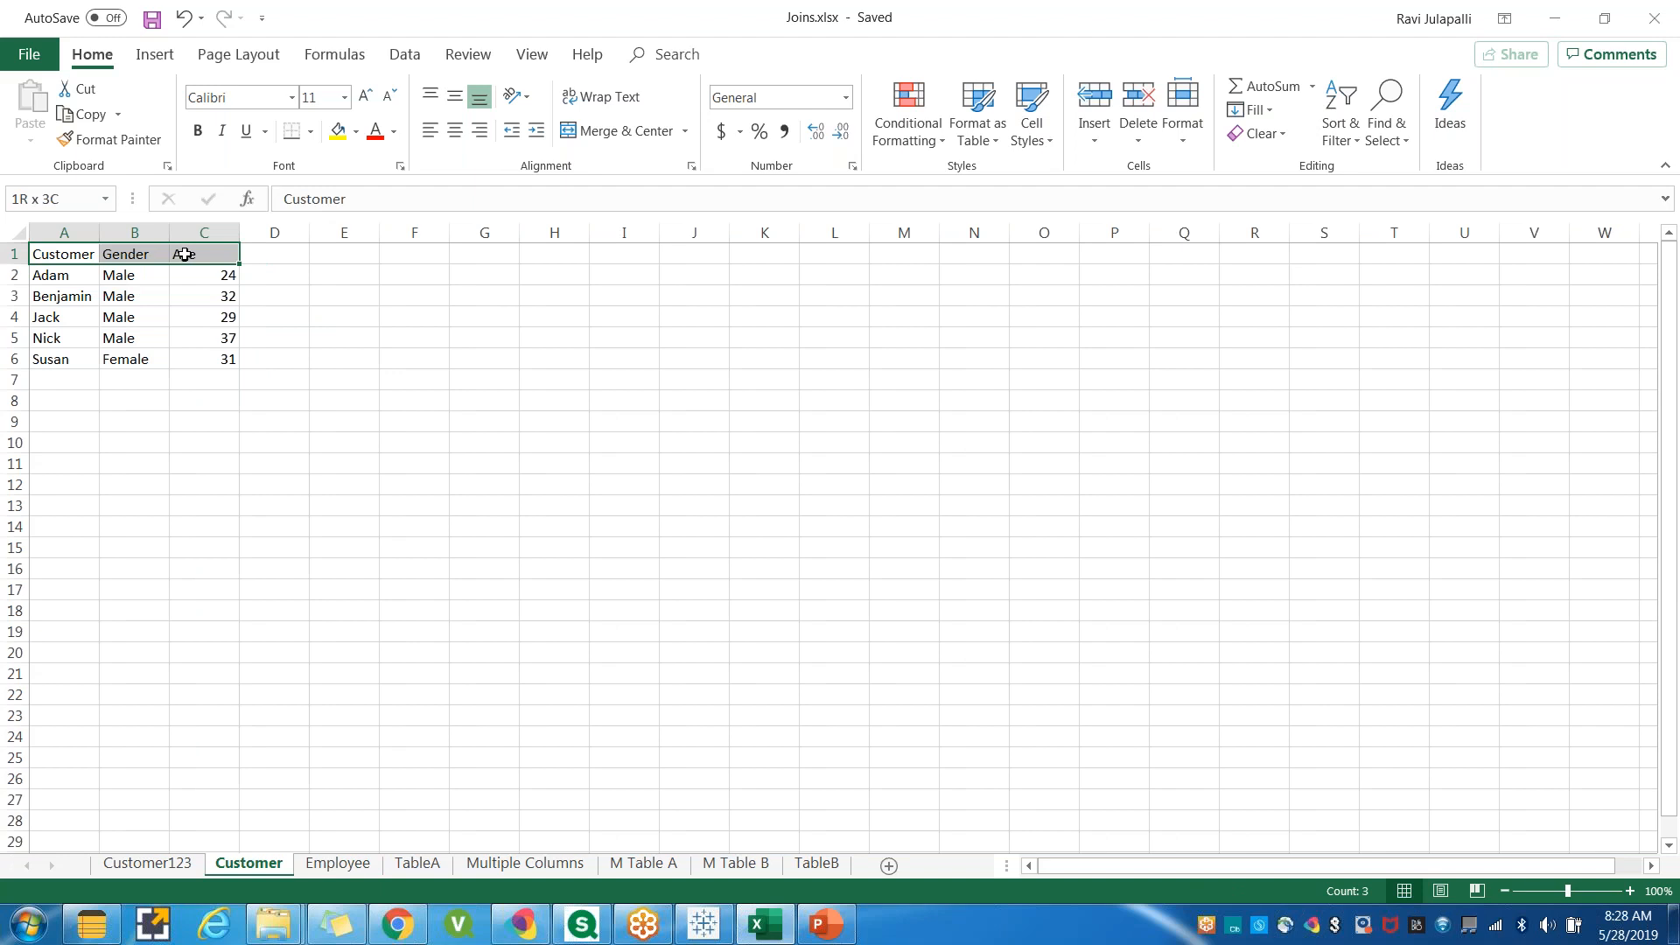
left_click(338, 864)
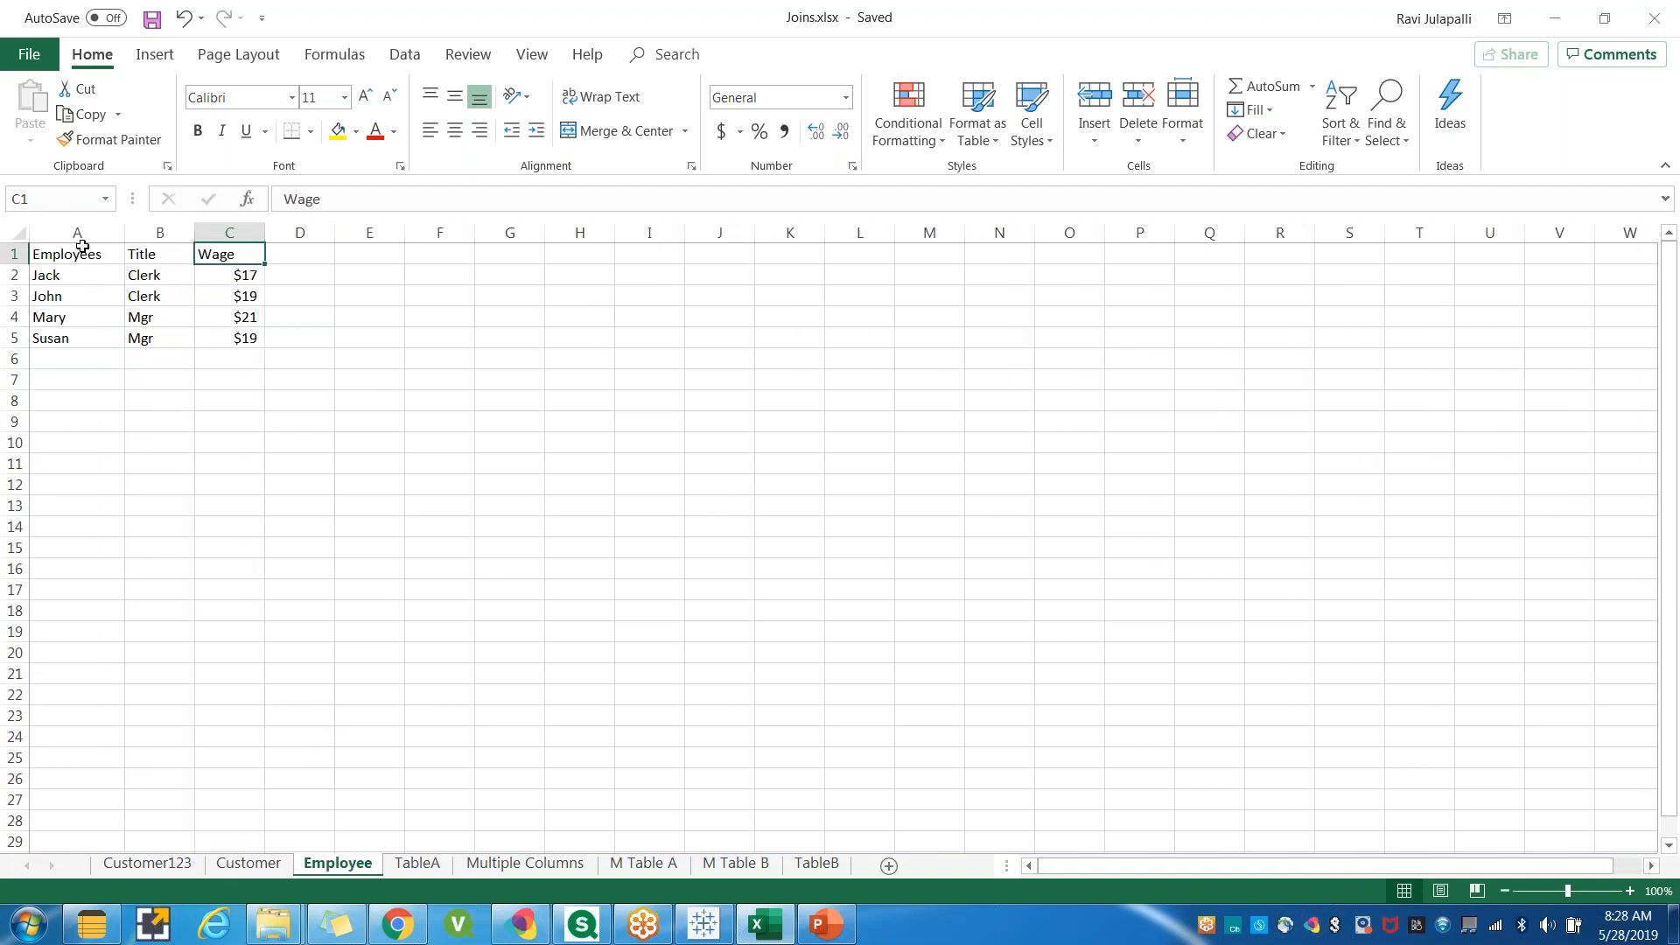
left_click_drag(81, 246, 245, 254)
left_click(82, 418)
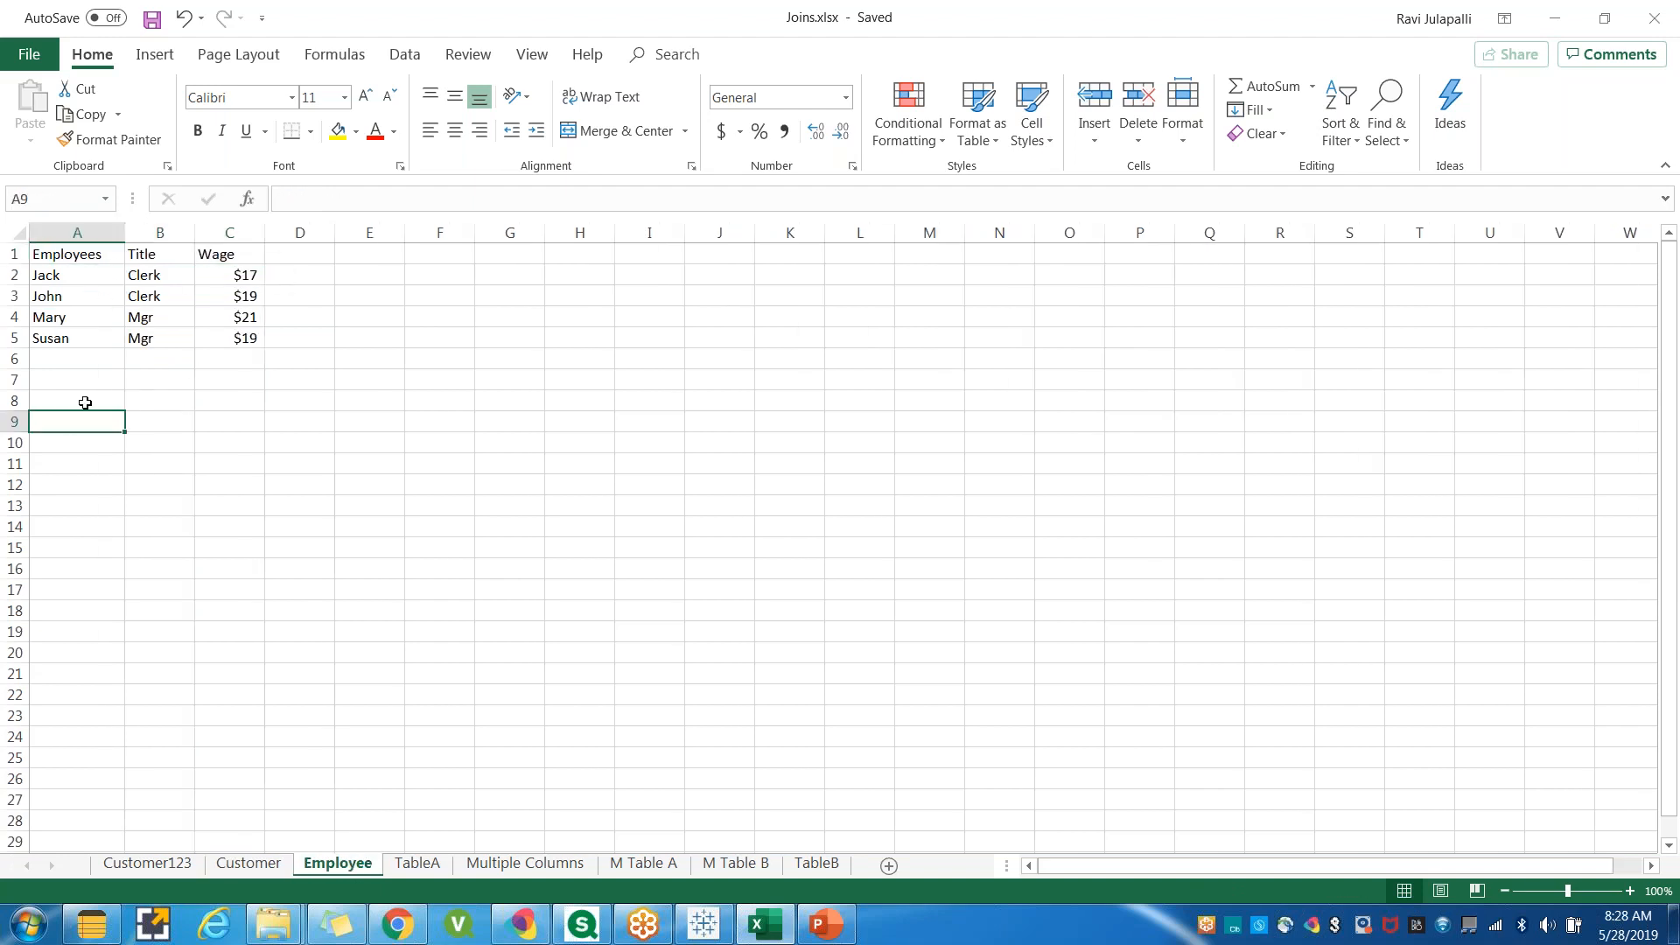
left_click_drag(64, 260, 77, 338)
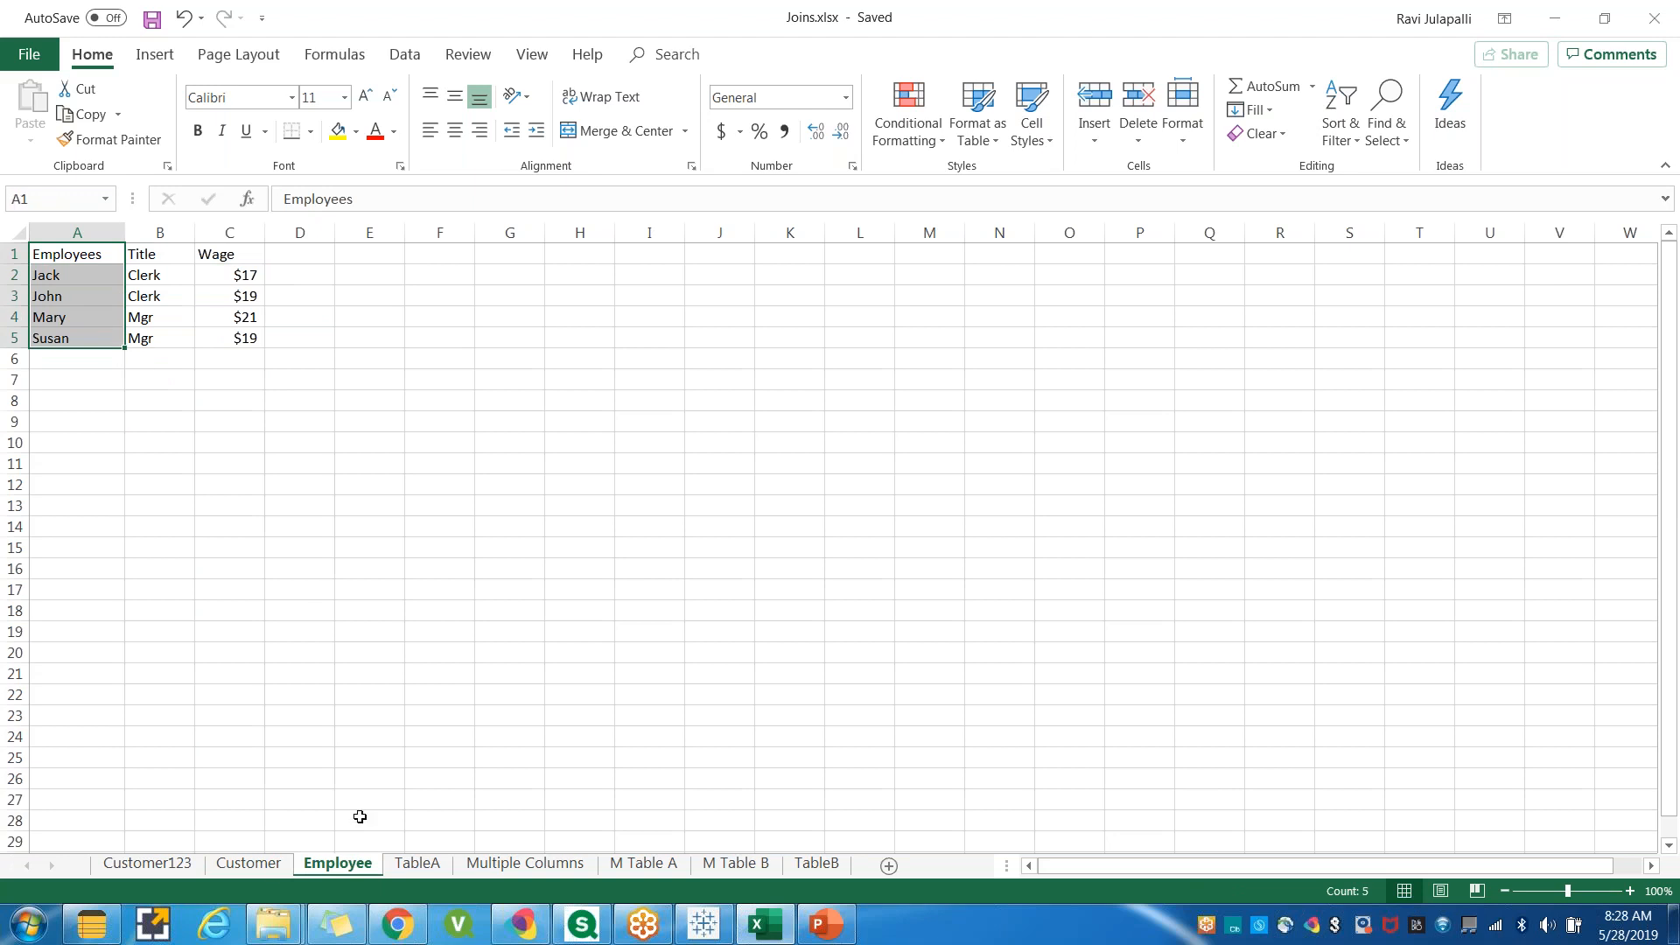
left_click(280, 866)
left_click(49, 401)
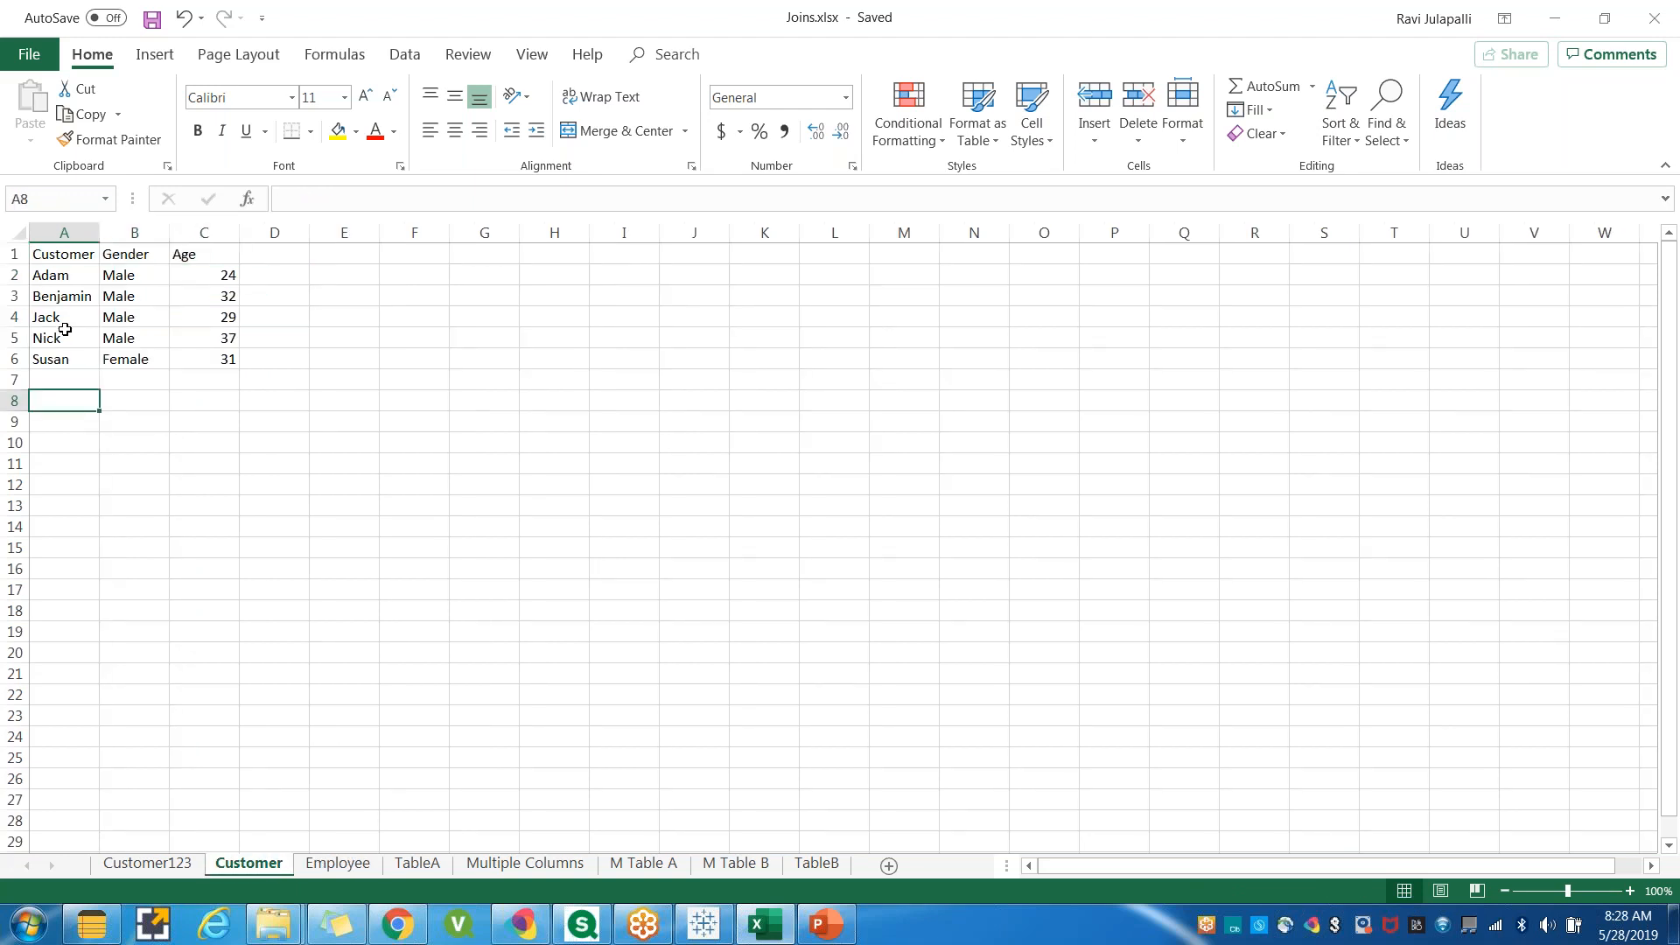
left_click(61, 321)
left_click(59, 360)
left_click(336, 865)
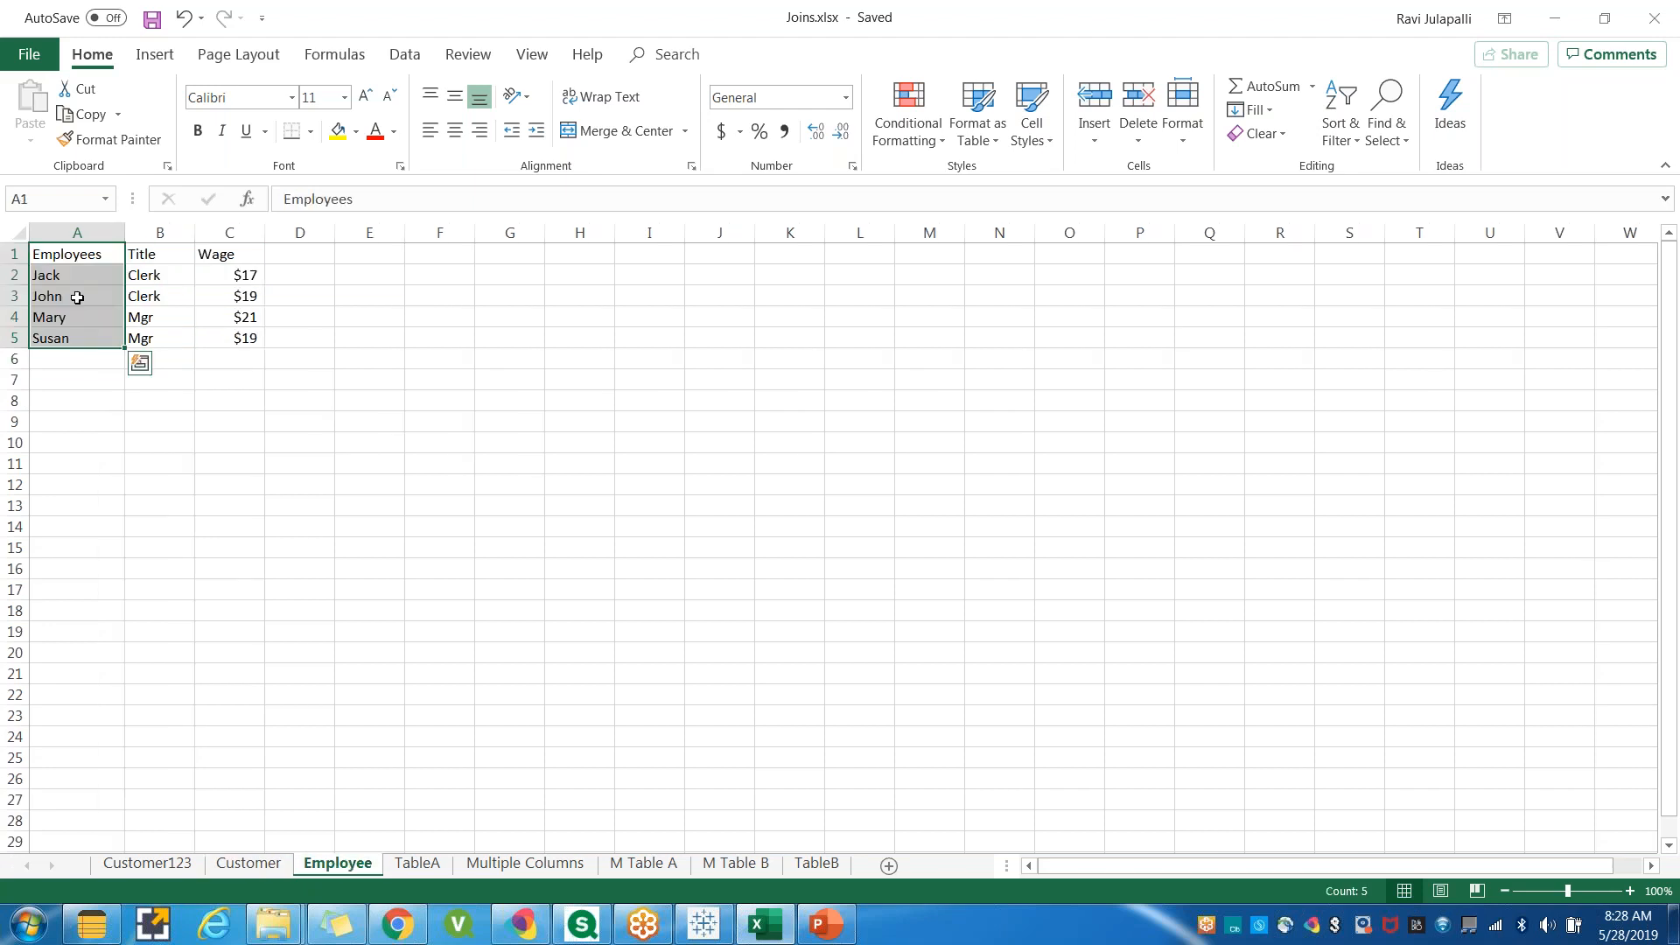
left_click(66, 273)
left_click(68, 342)
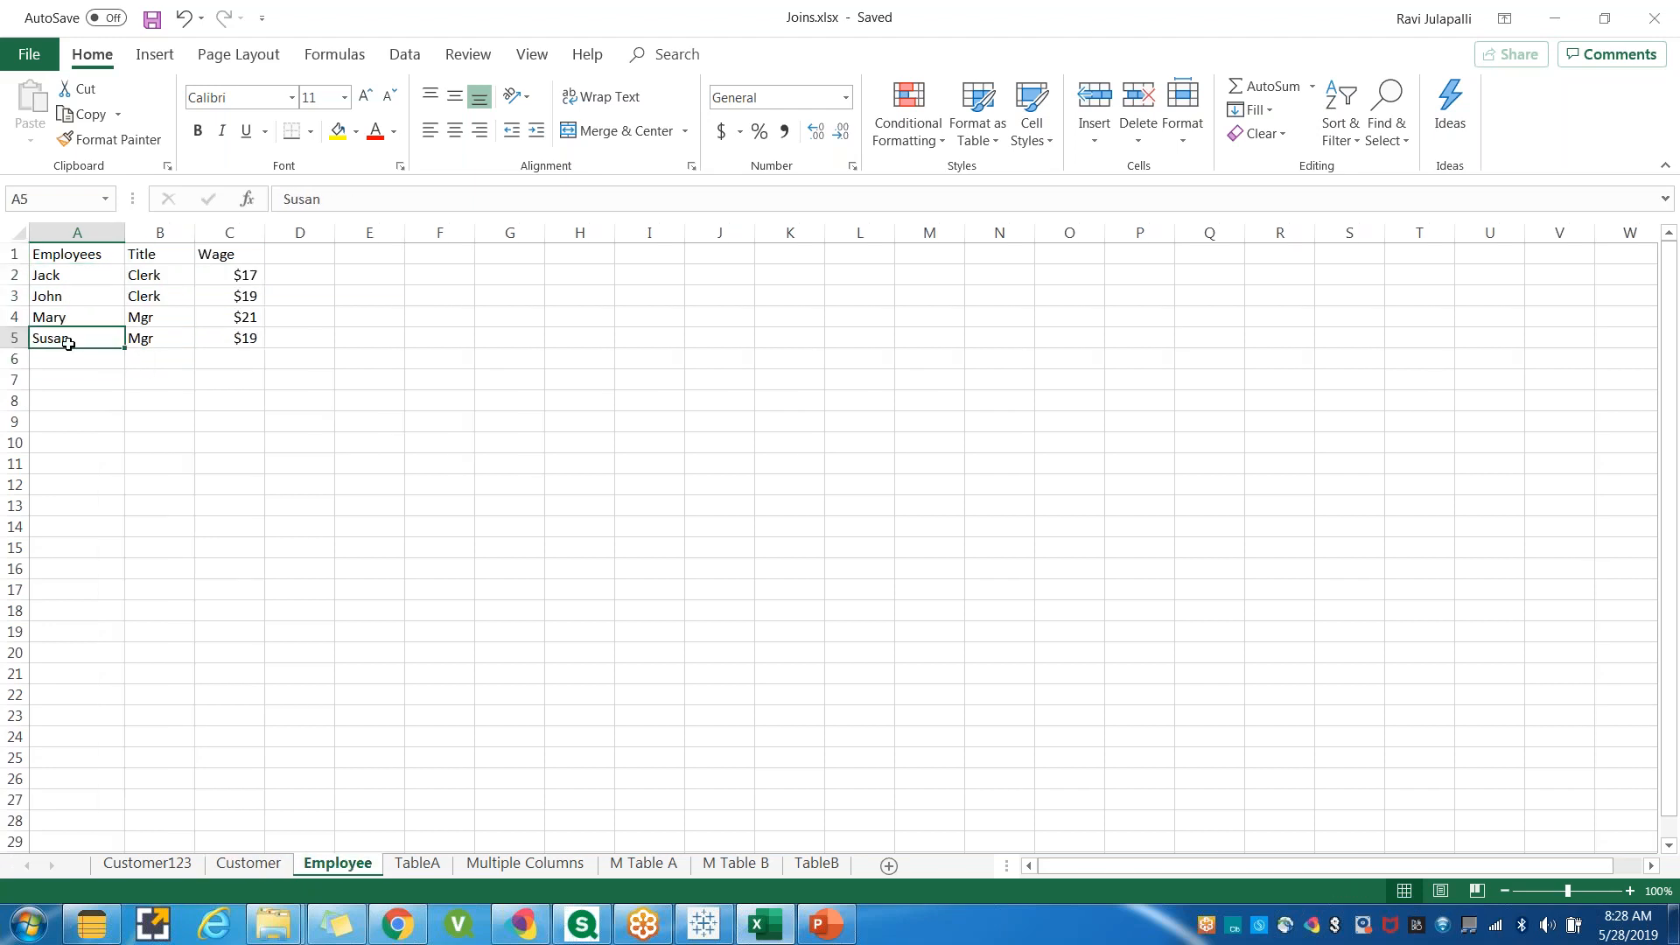
left_click_drag(61, 277, 74, 341)
left_click(86, 392)
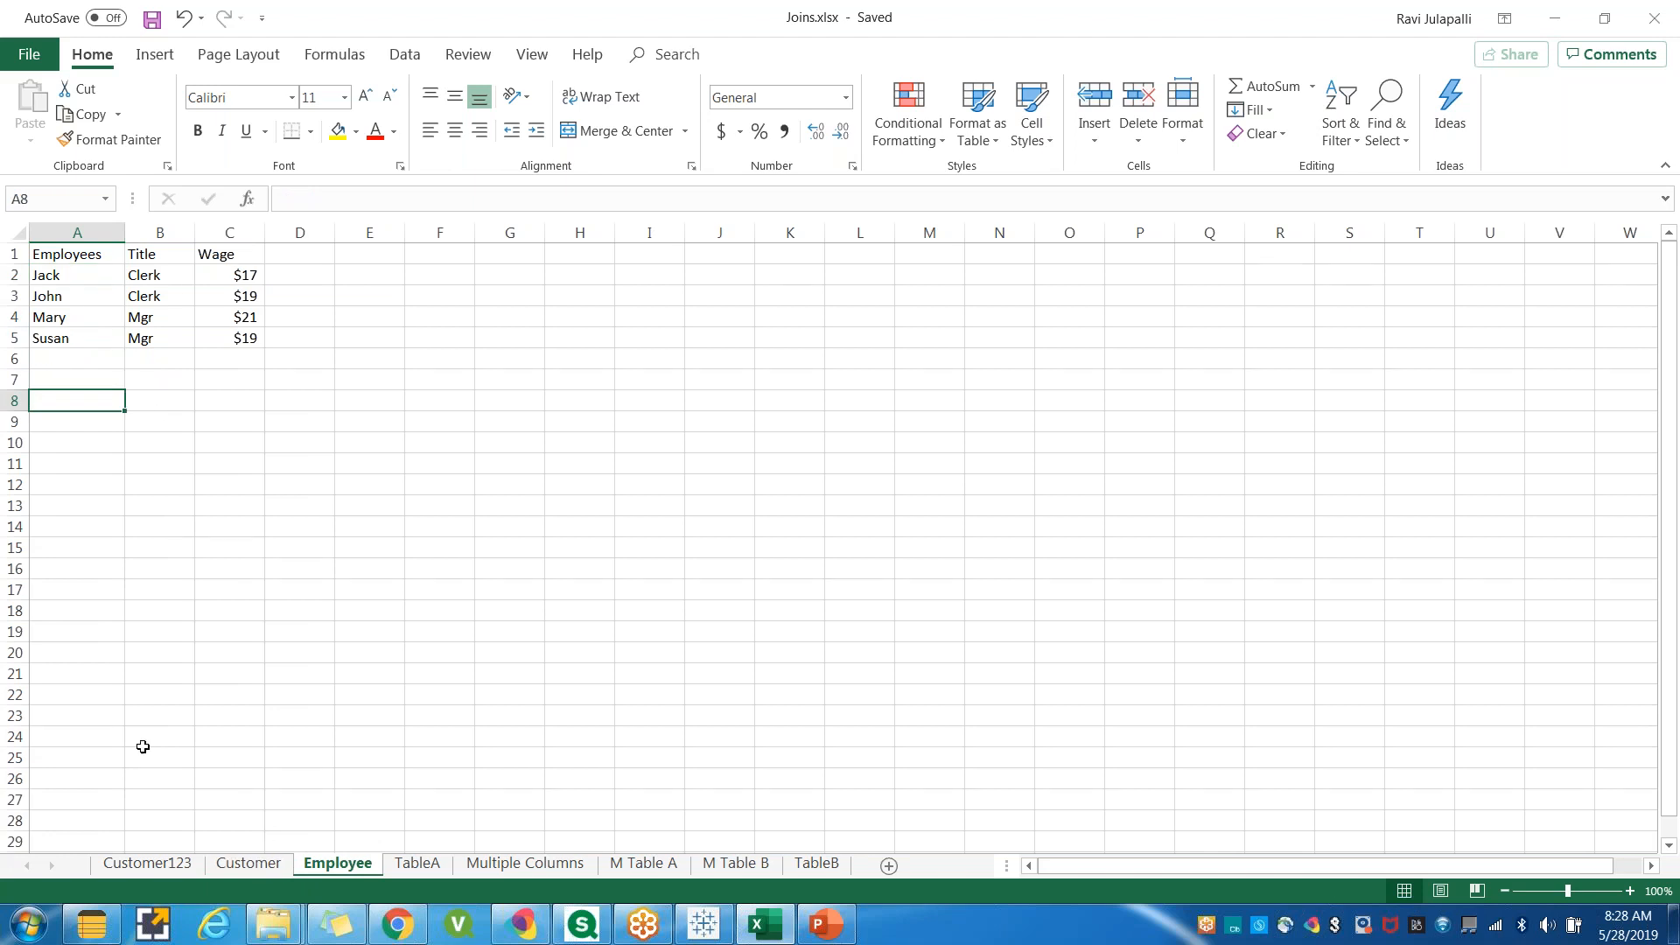
left_click(248, 864)
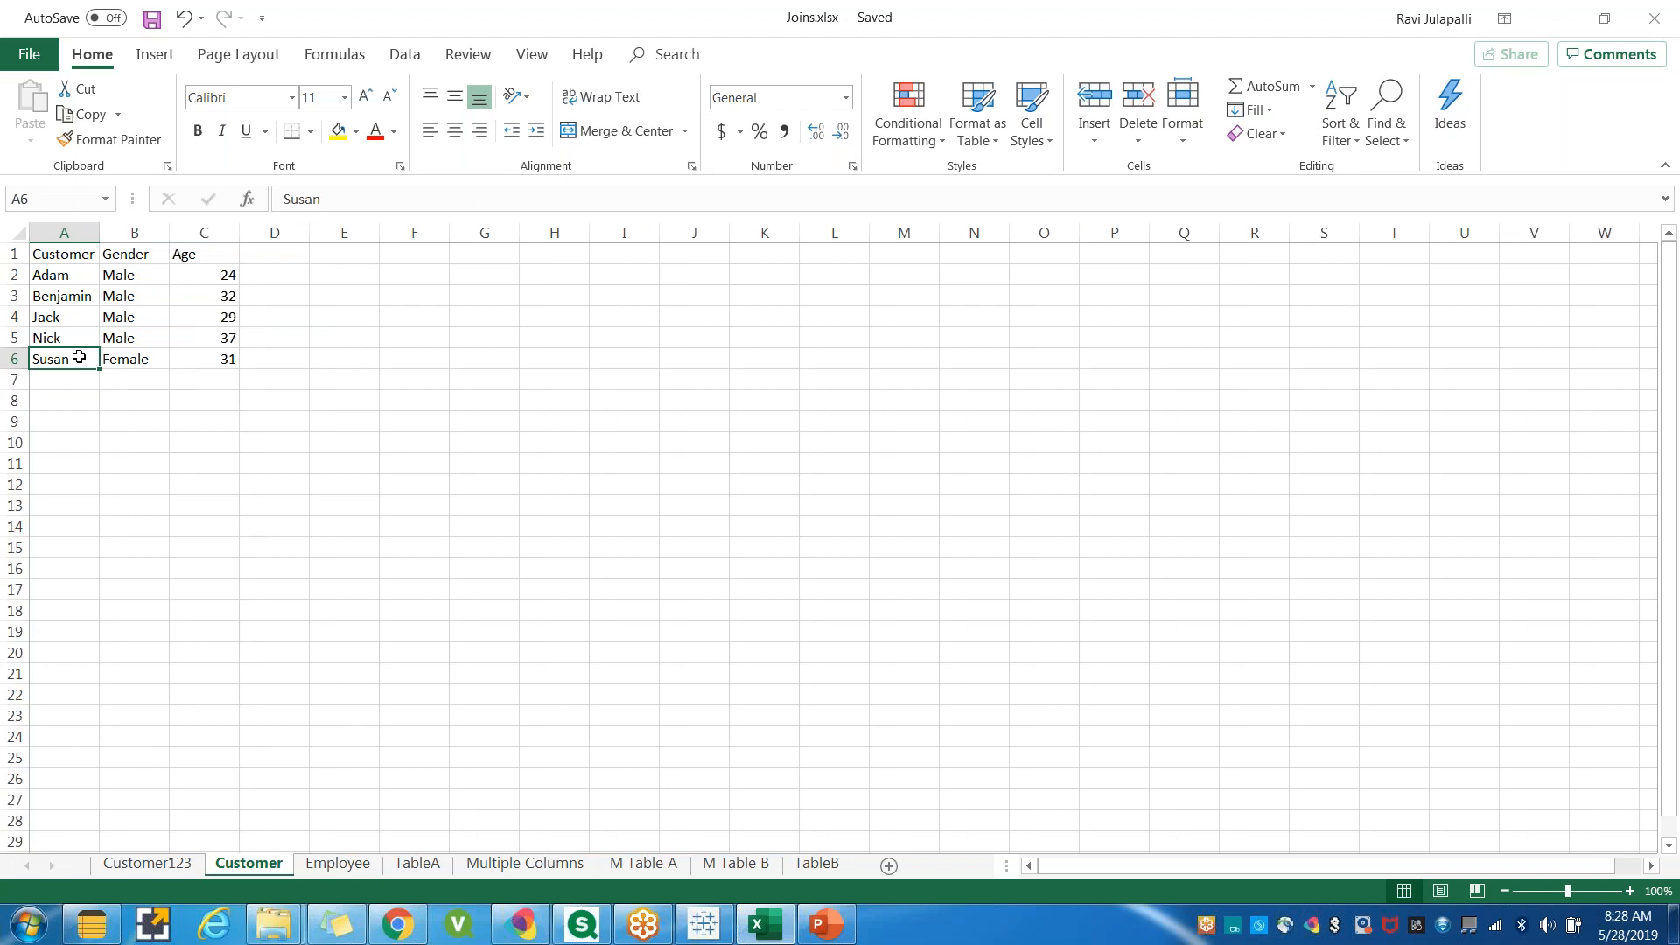
Define the join clause matching Customer to Employees and close the join dialog.
left_click(704, 926)
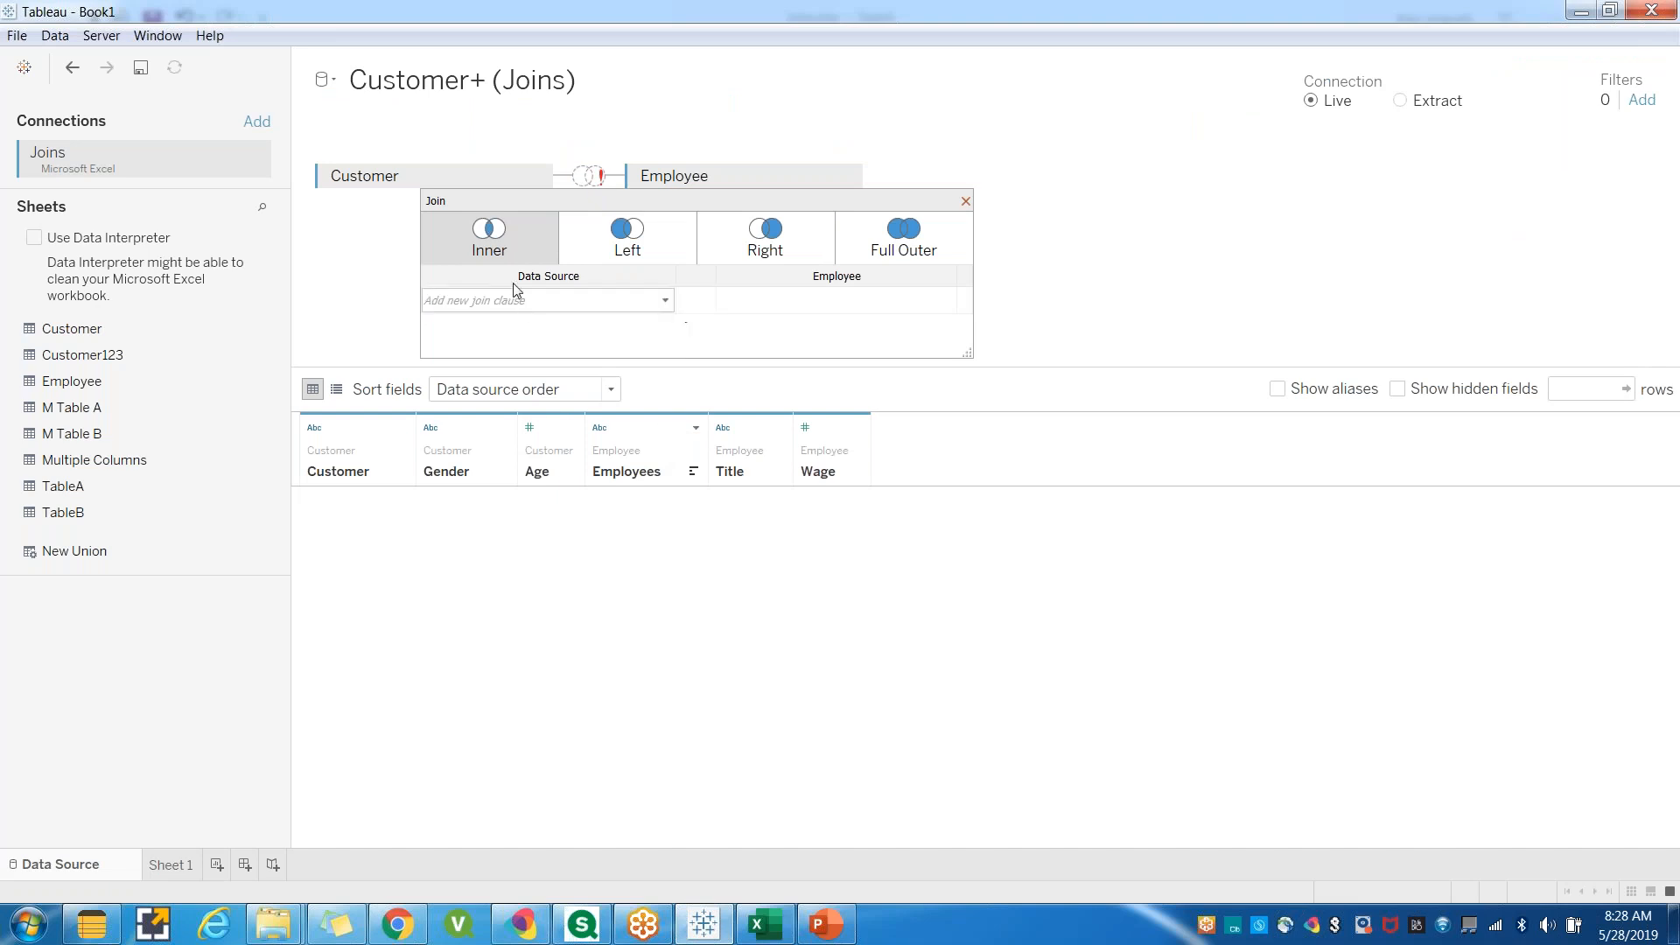
left_click(633, 308)
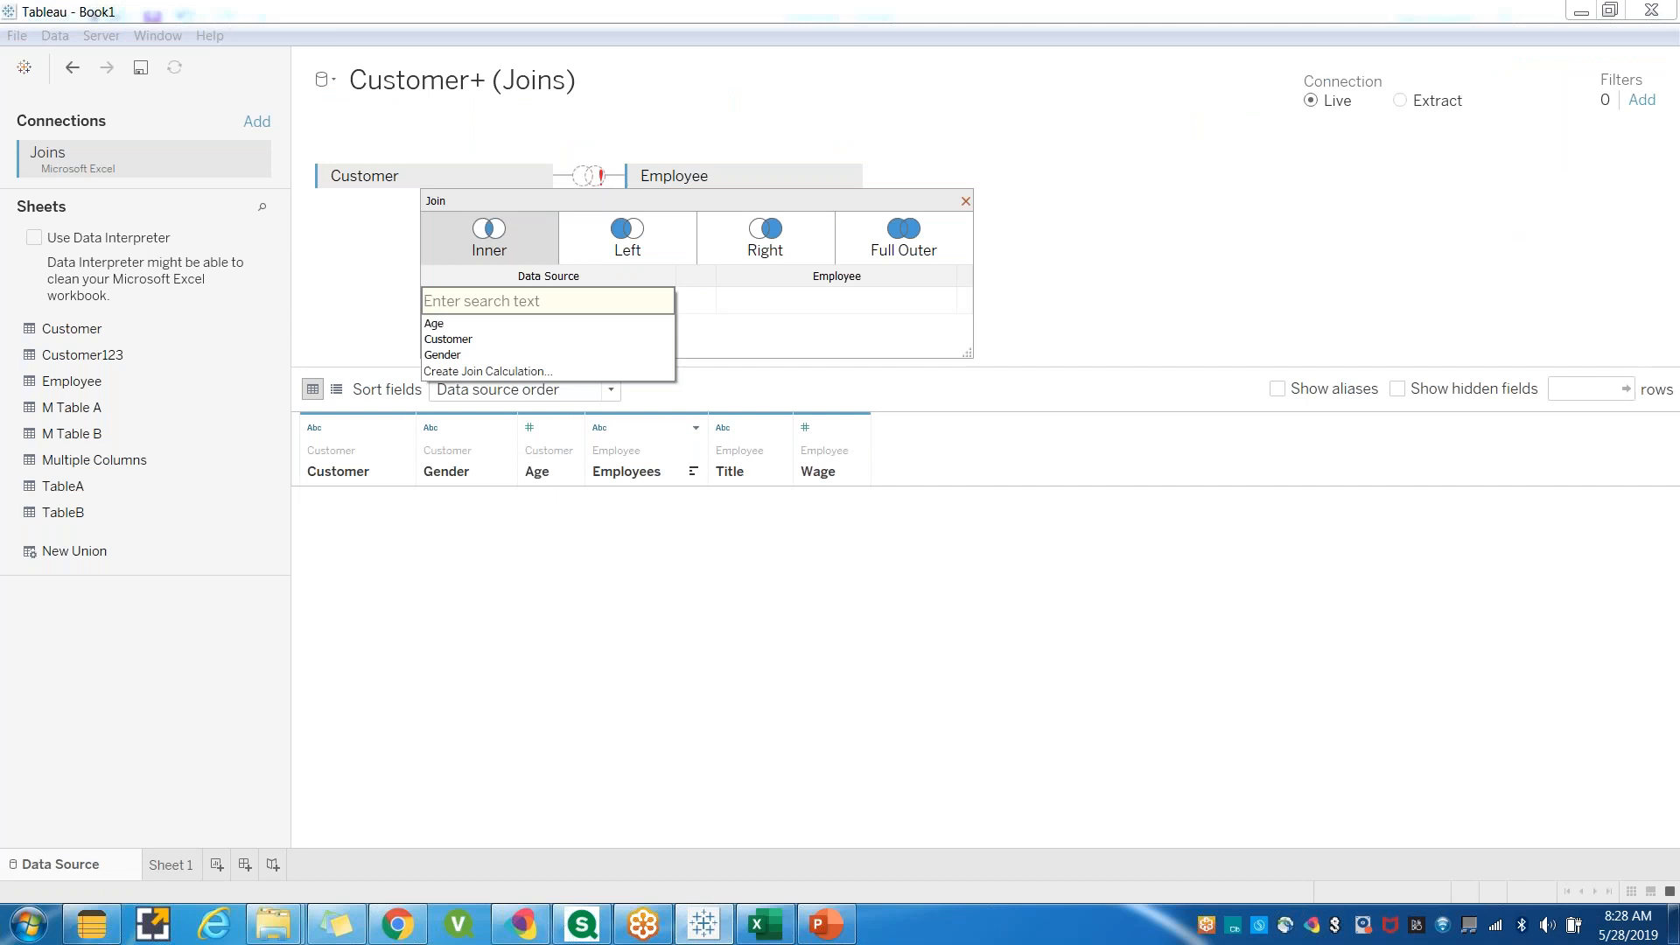
left_click(448, 340)
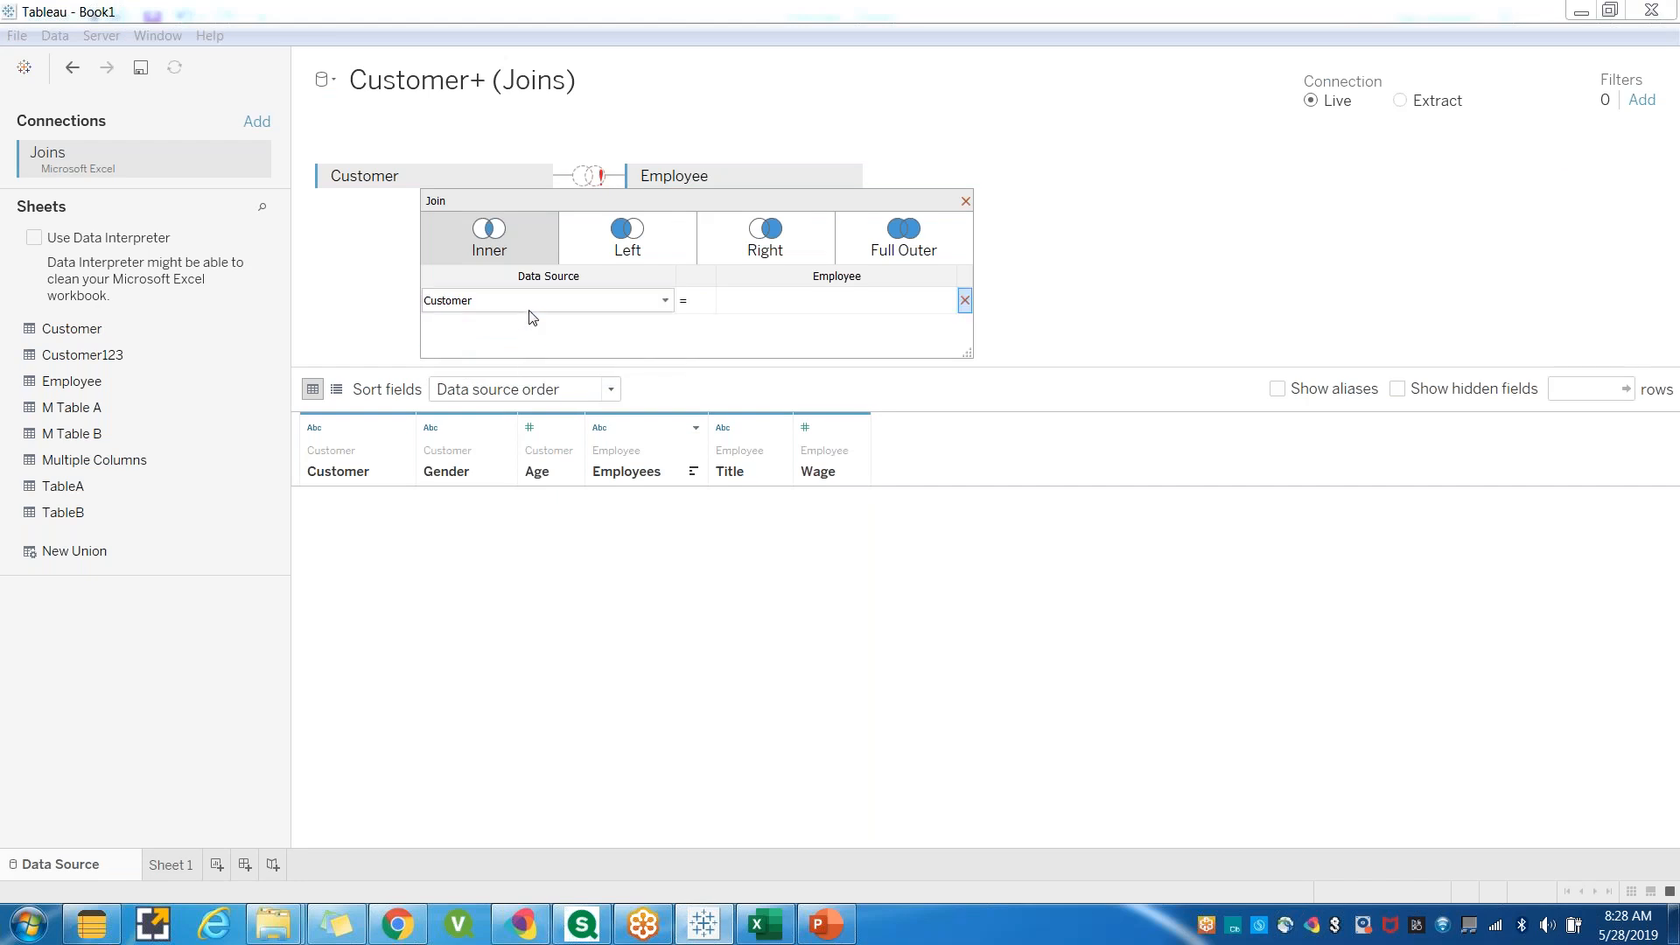
left_click(822, 303)
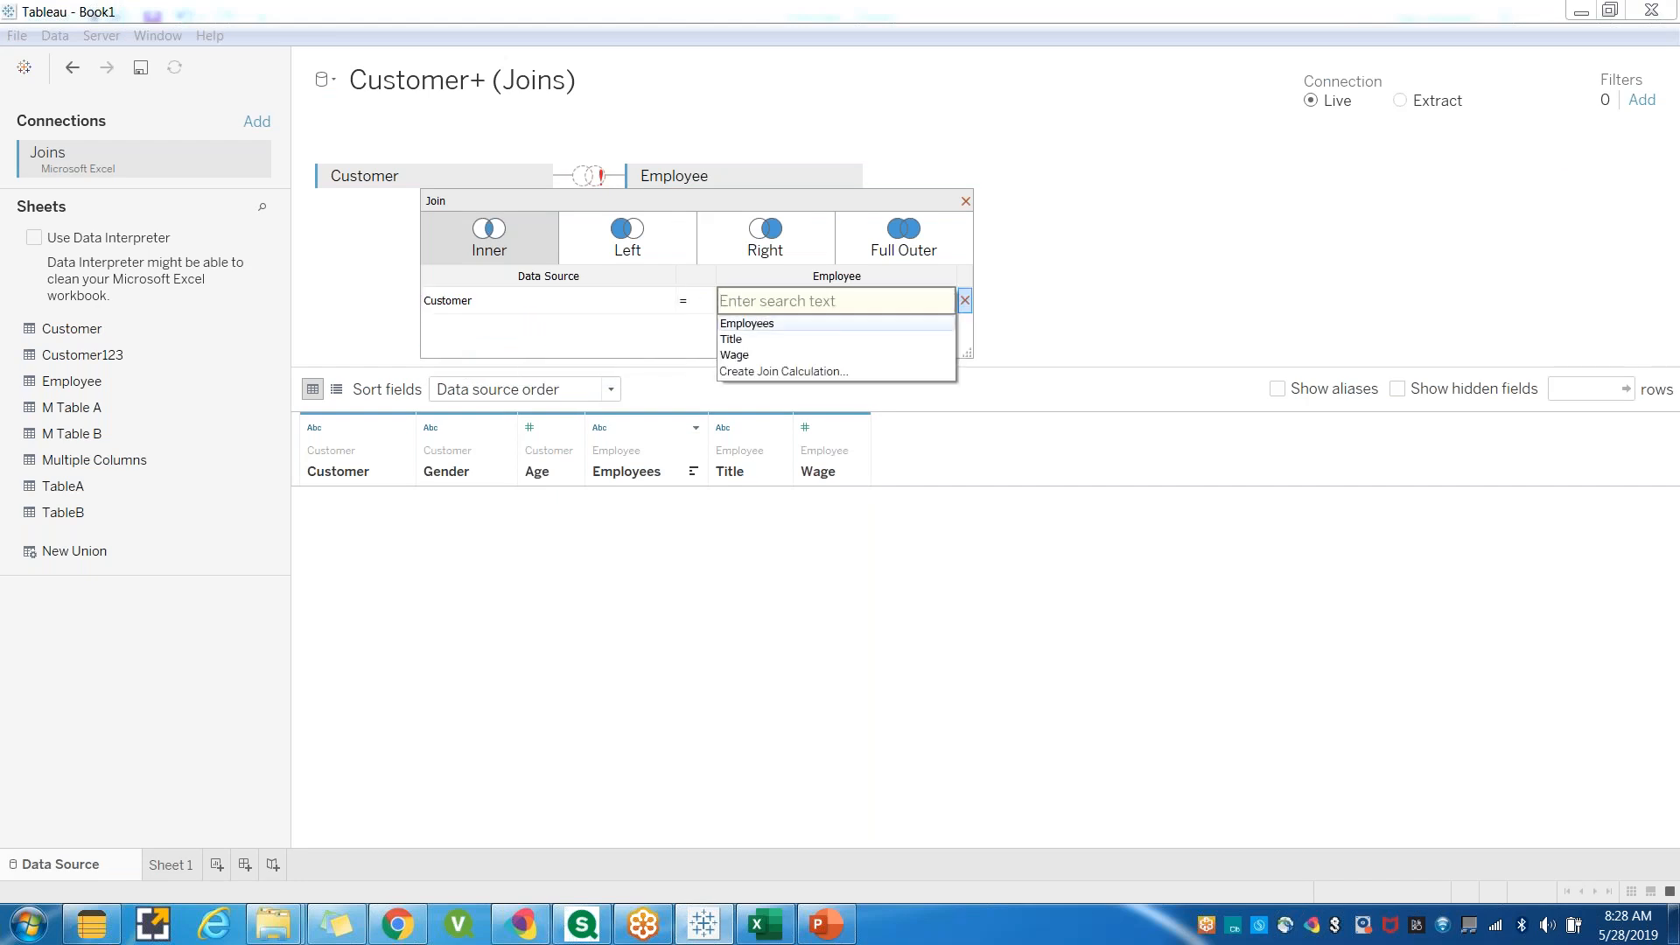
left_click(786, 325)
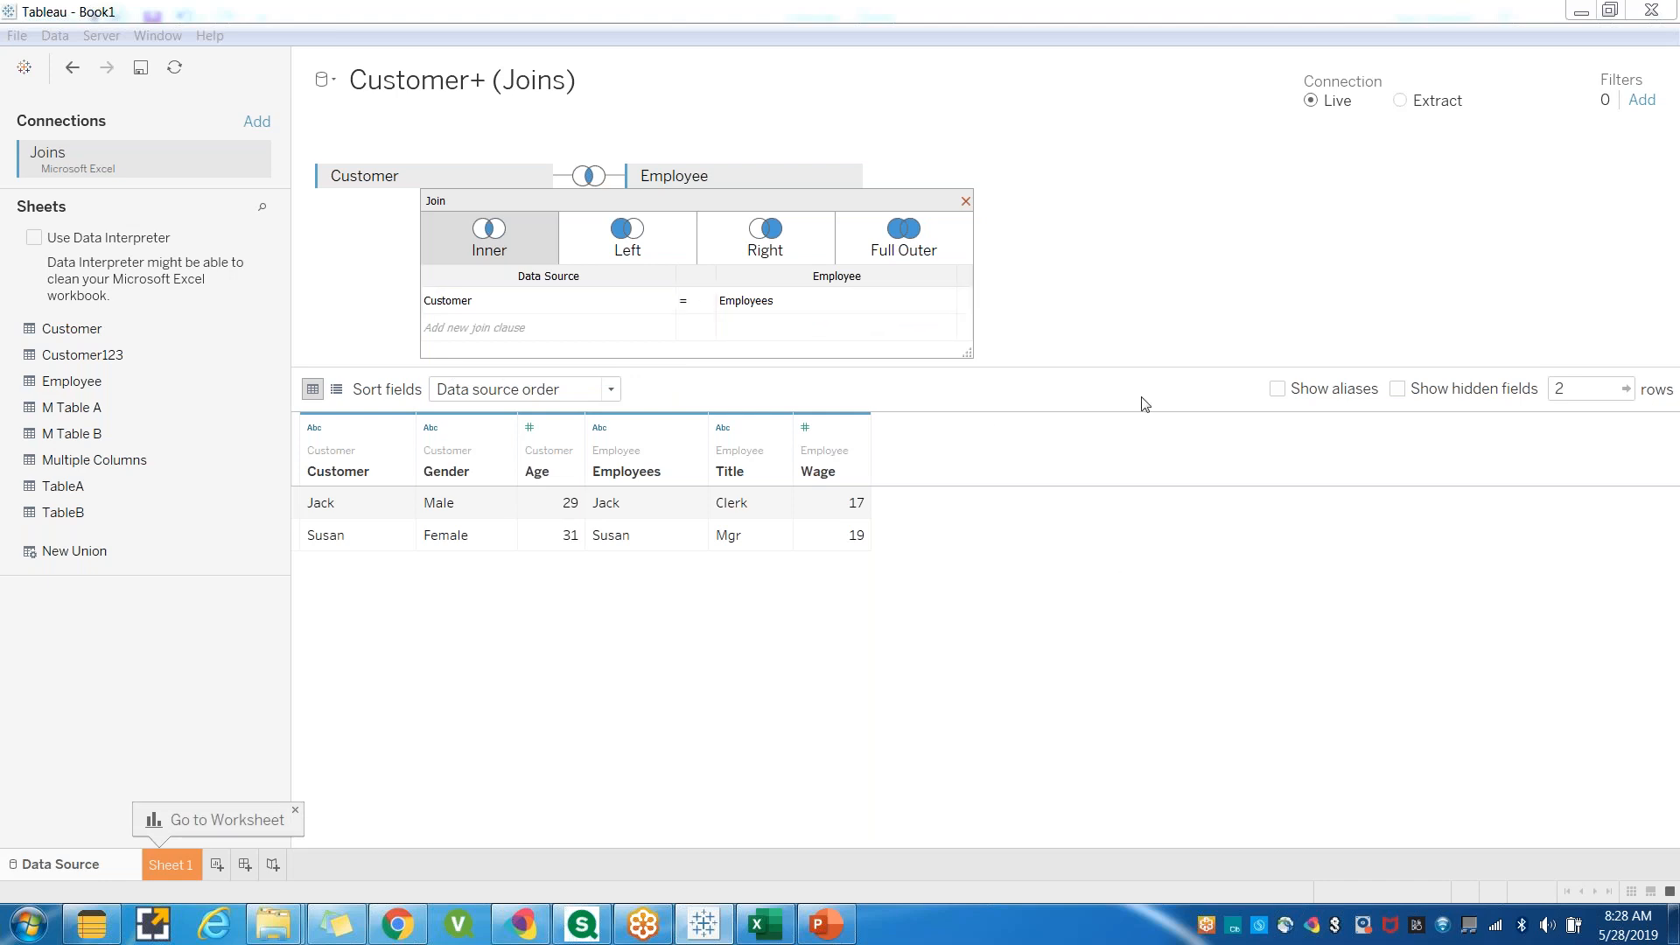
left_click(966, 201)
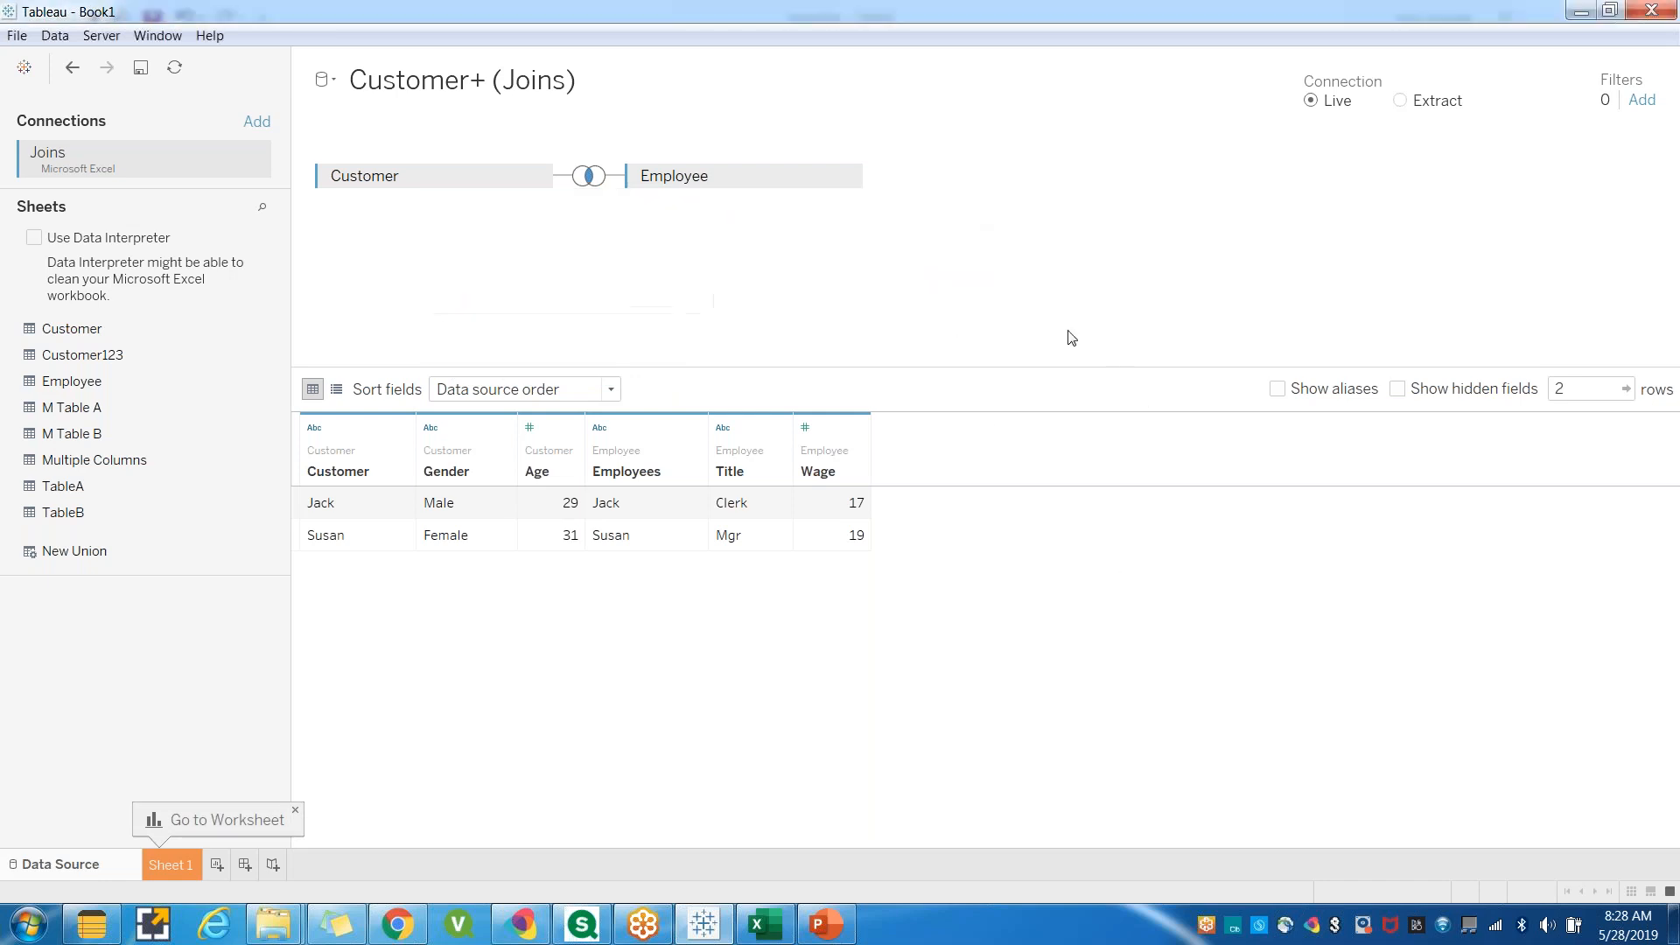
Reopen the join dialog to review the available join types.
left_click(589, 178)
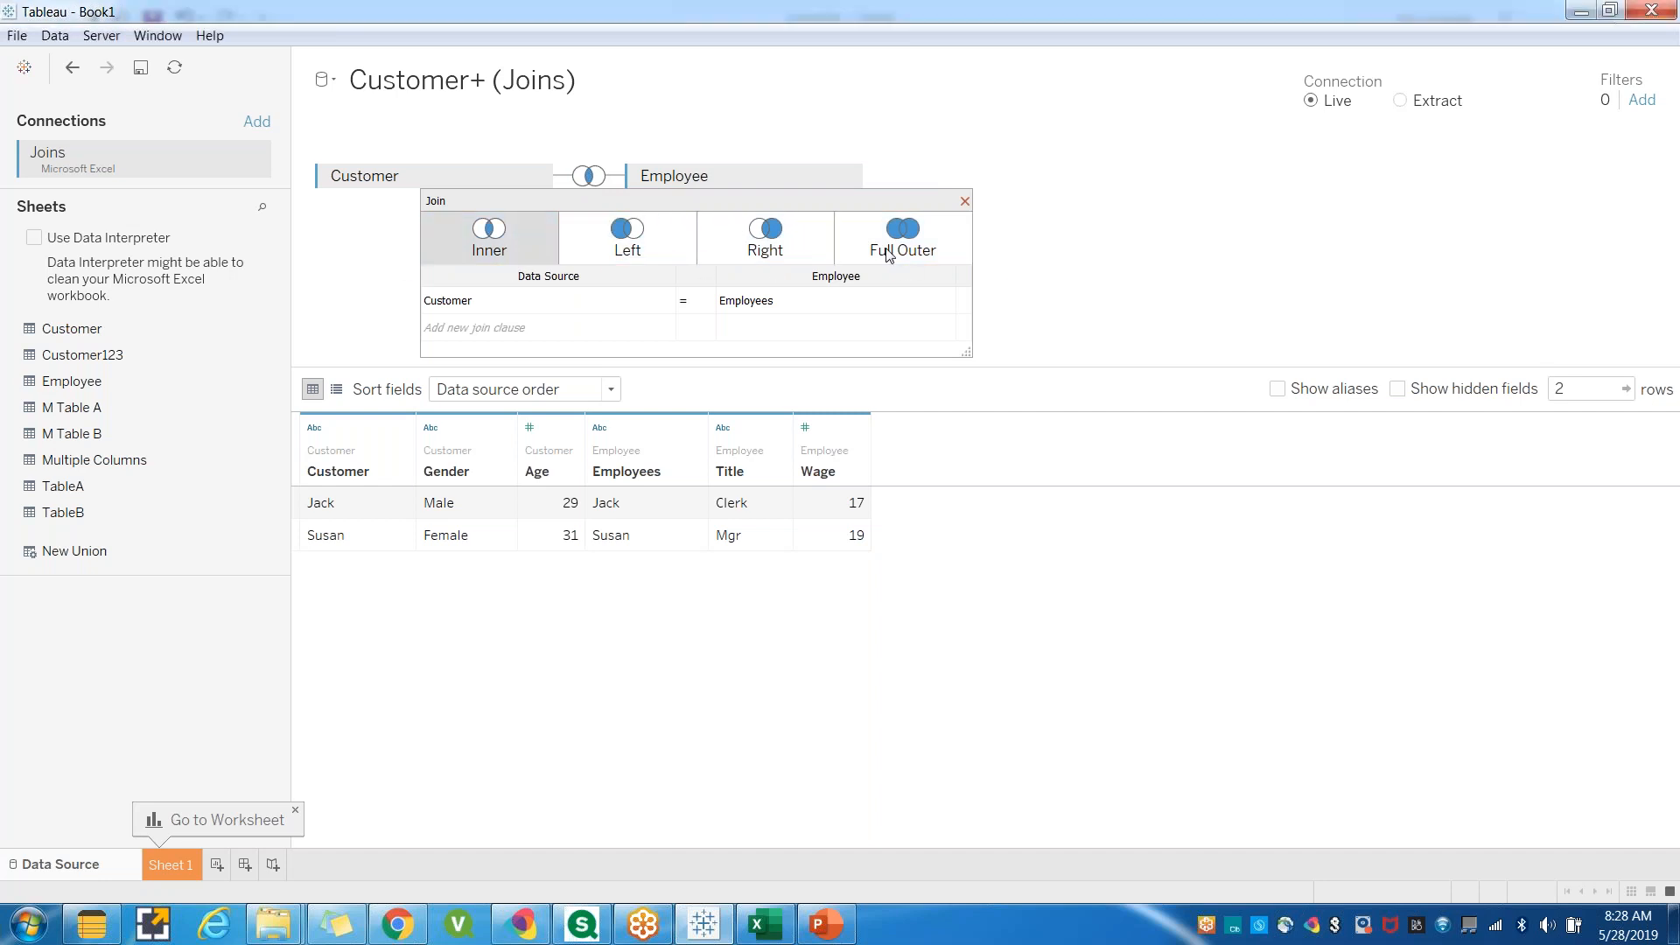
left_click(965, 202)
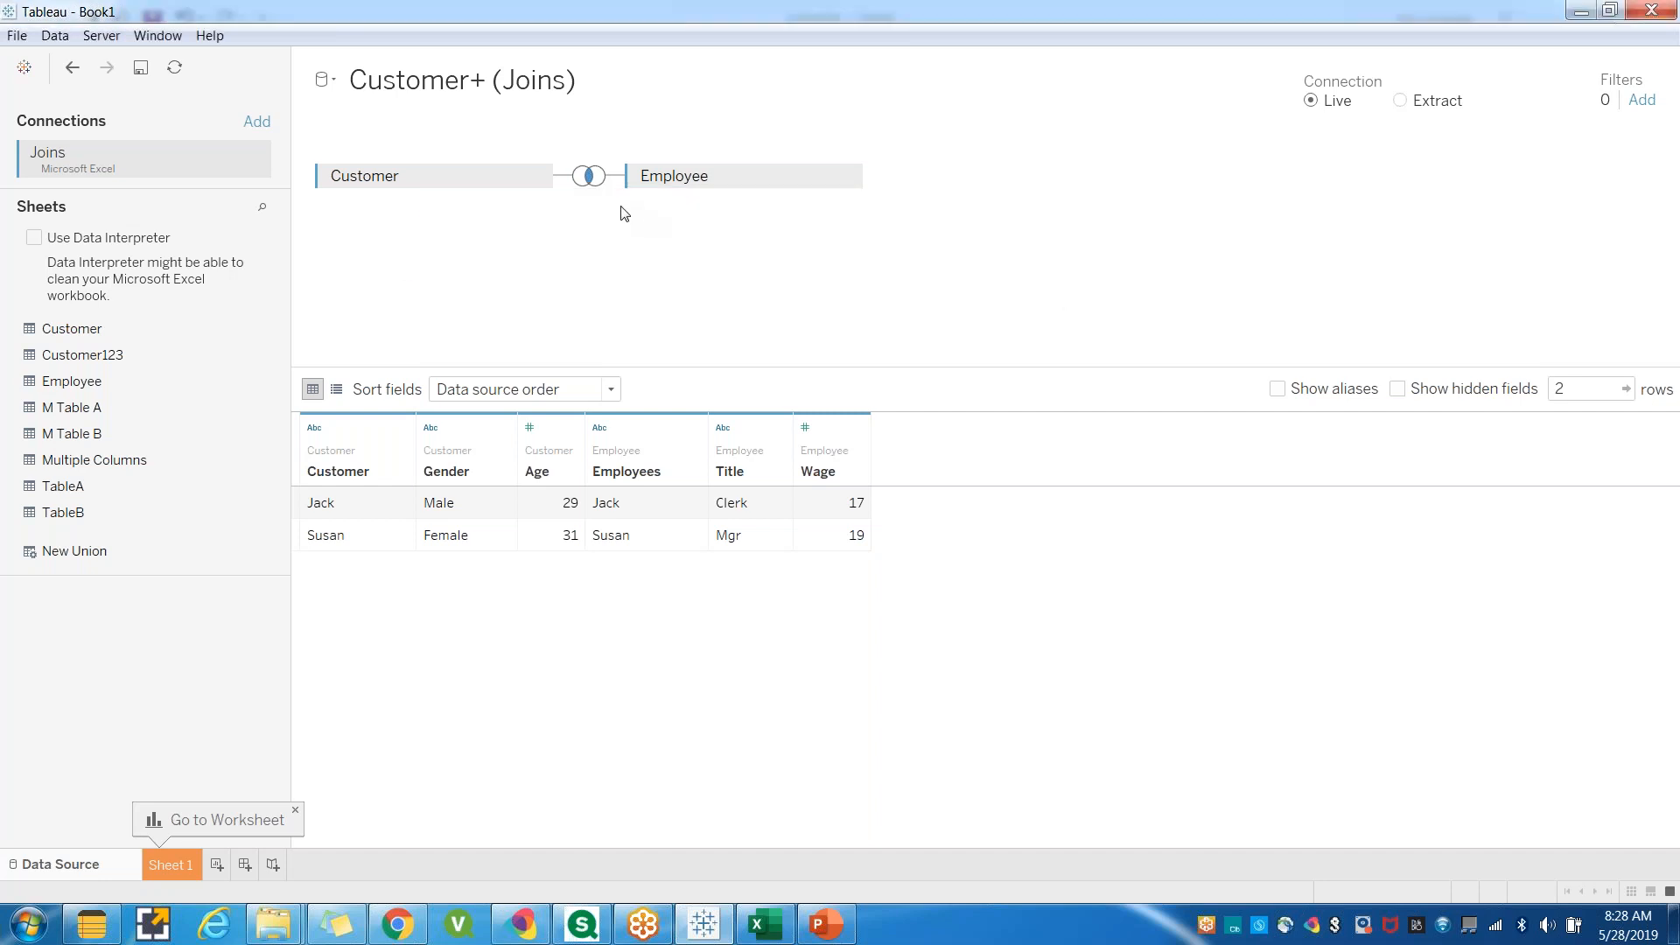
left_click(589, 176)
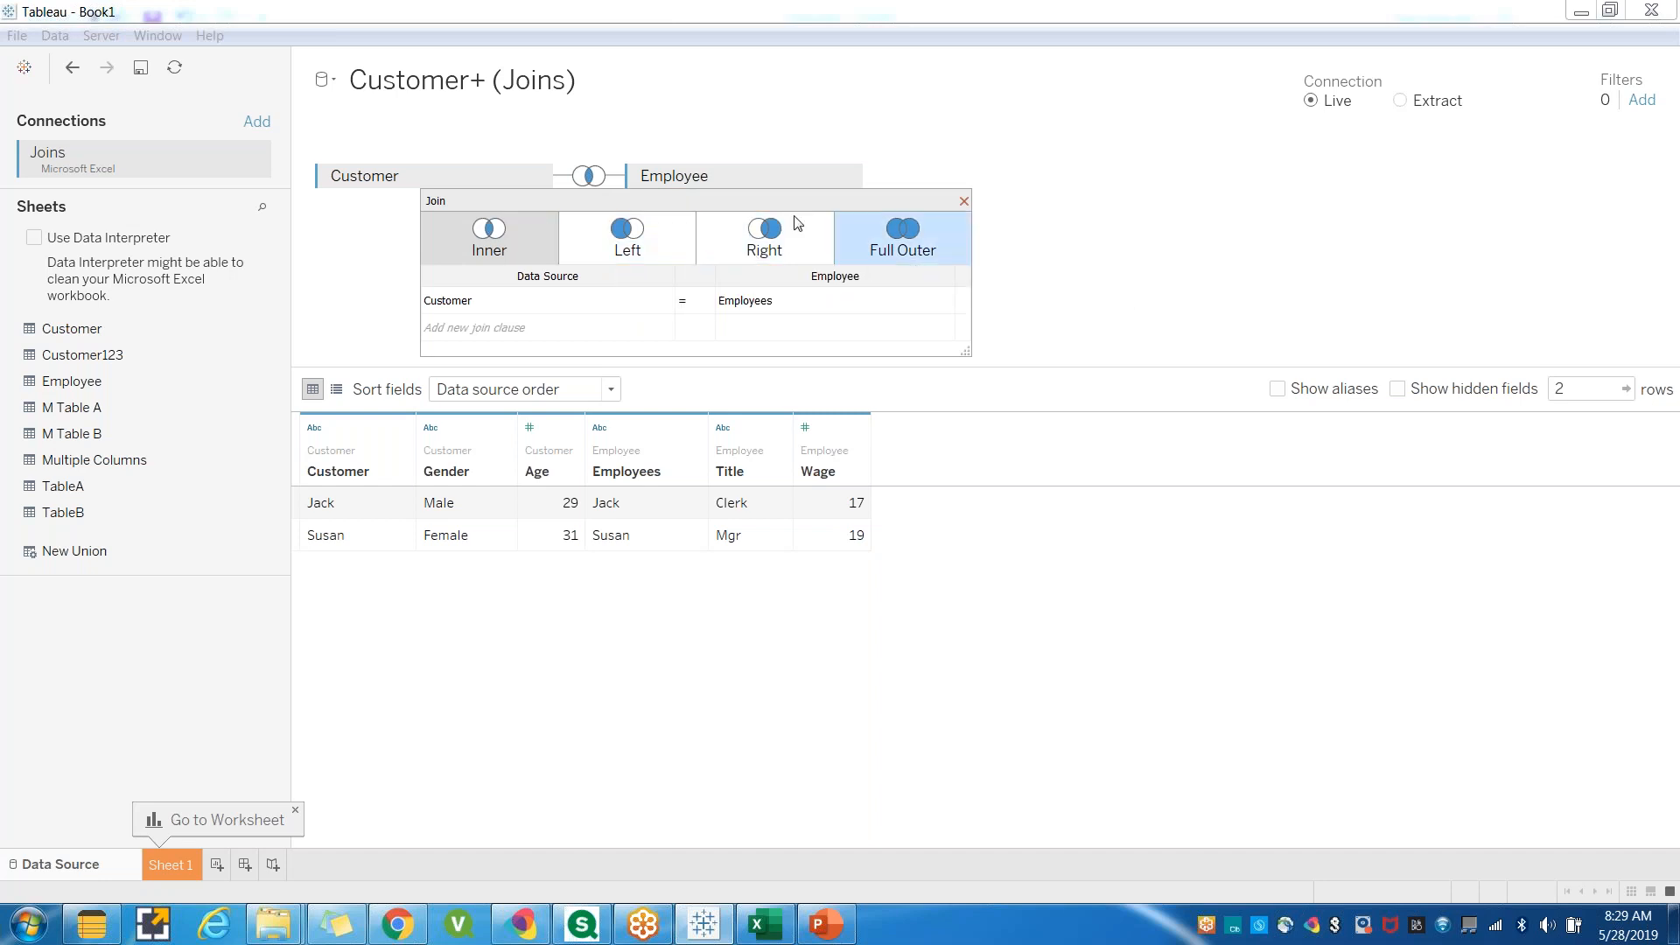
Copy the Employee table and paste it onto the Customer sheet starting at cell L11.
left_click(763, 924)
left_click(319, 482)
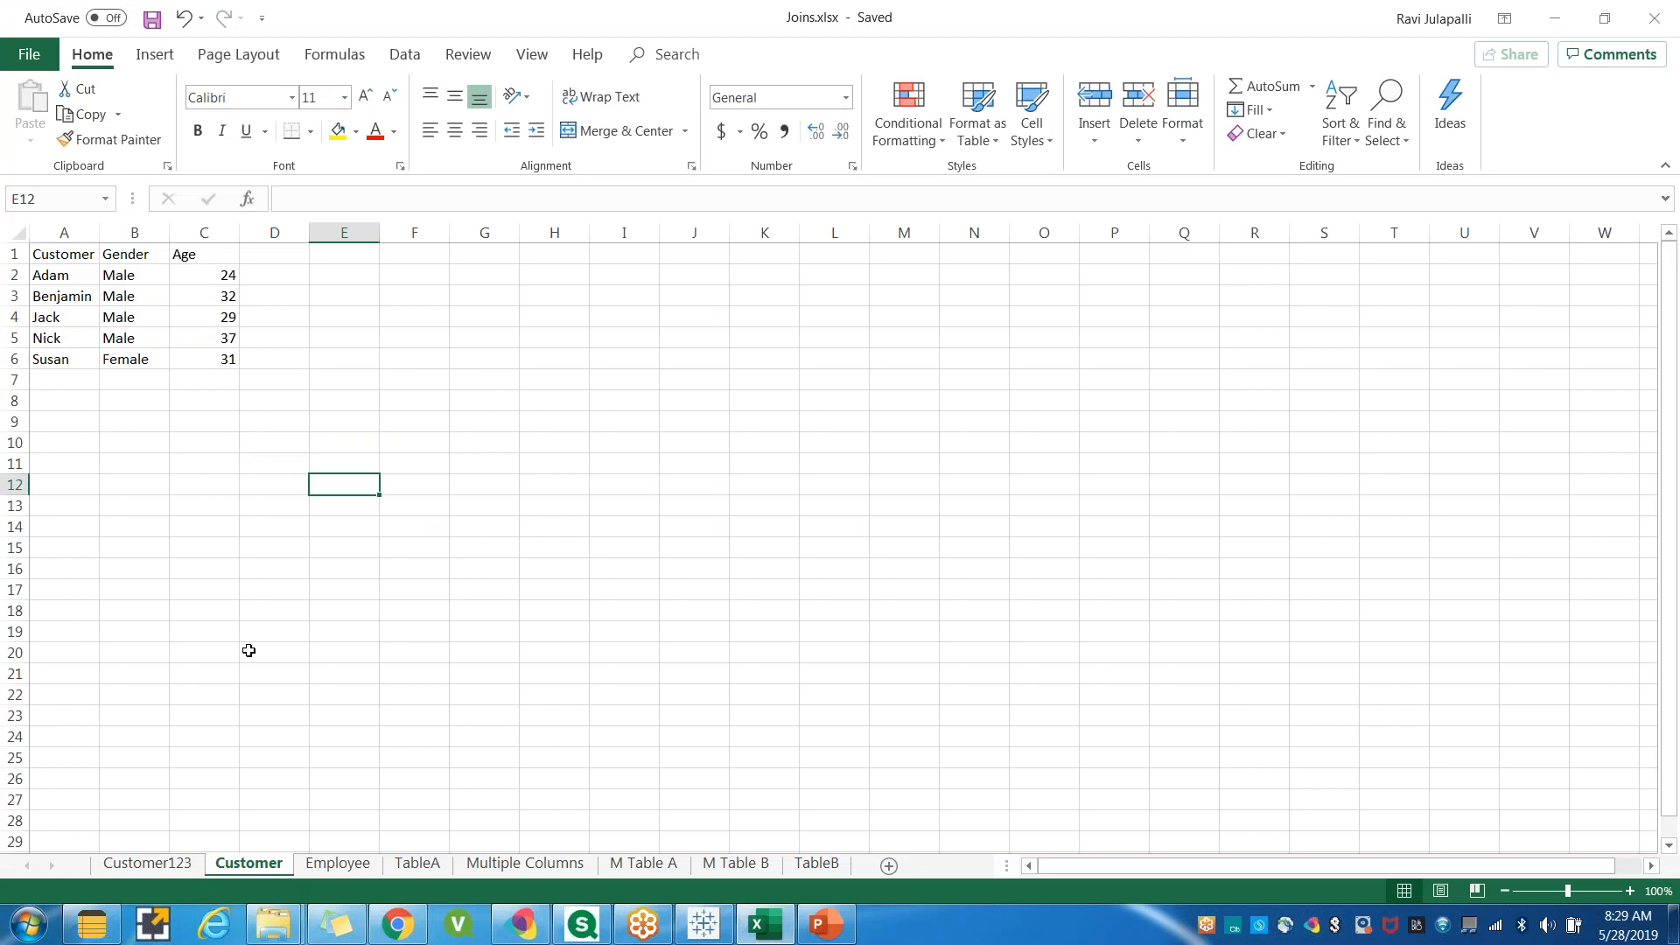
left_click(164, 525)
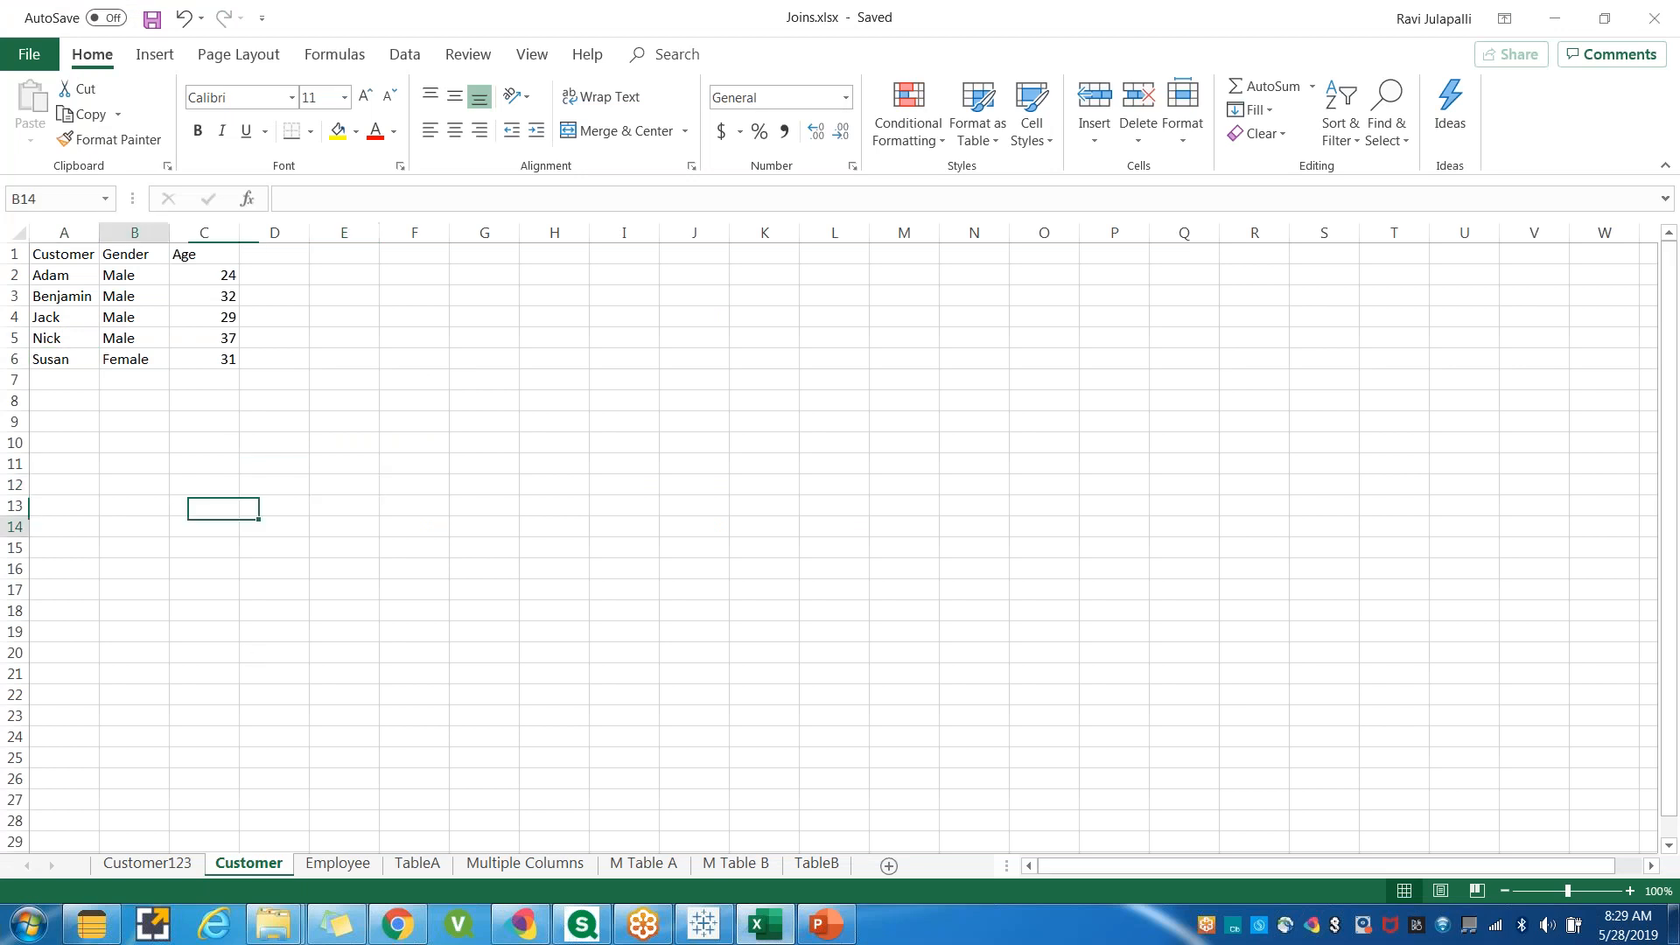
left_click(238, 509)
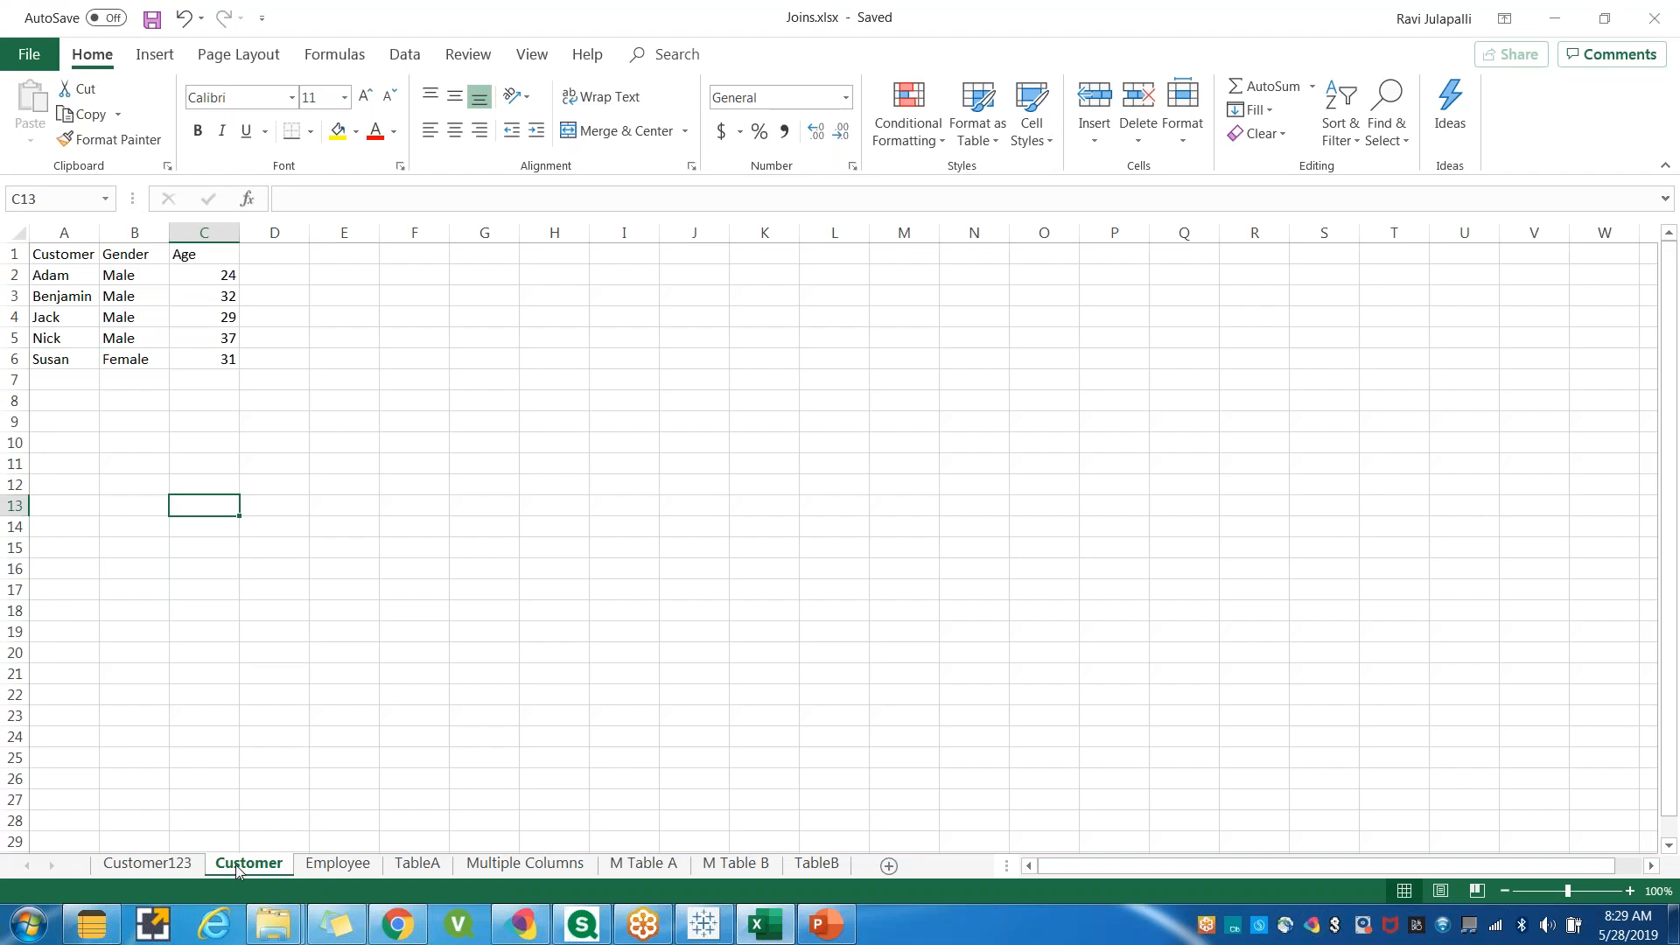
left_click(352, 869)
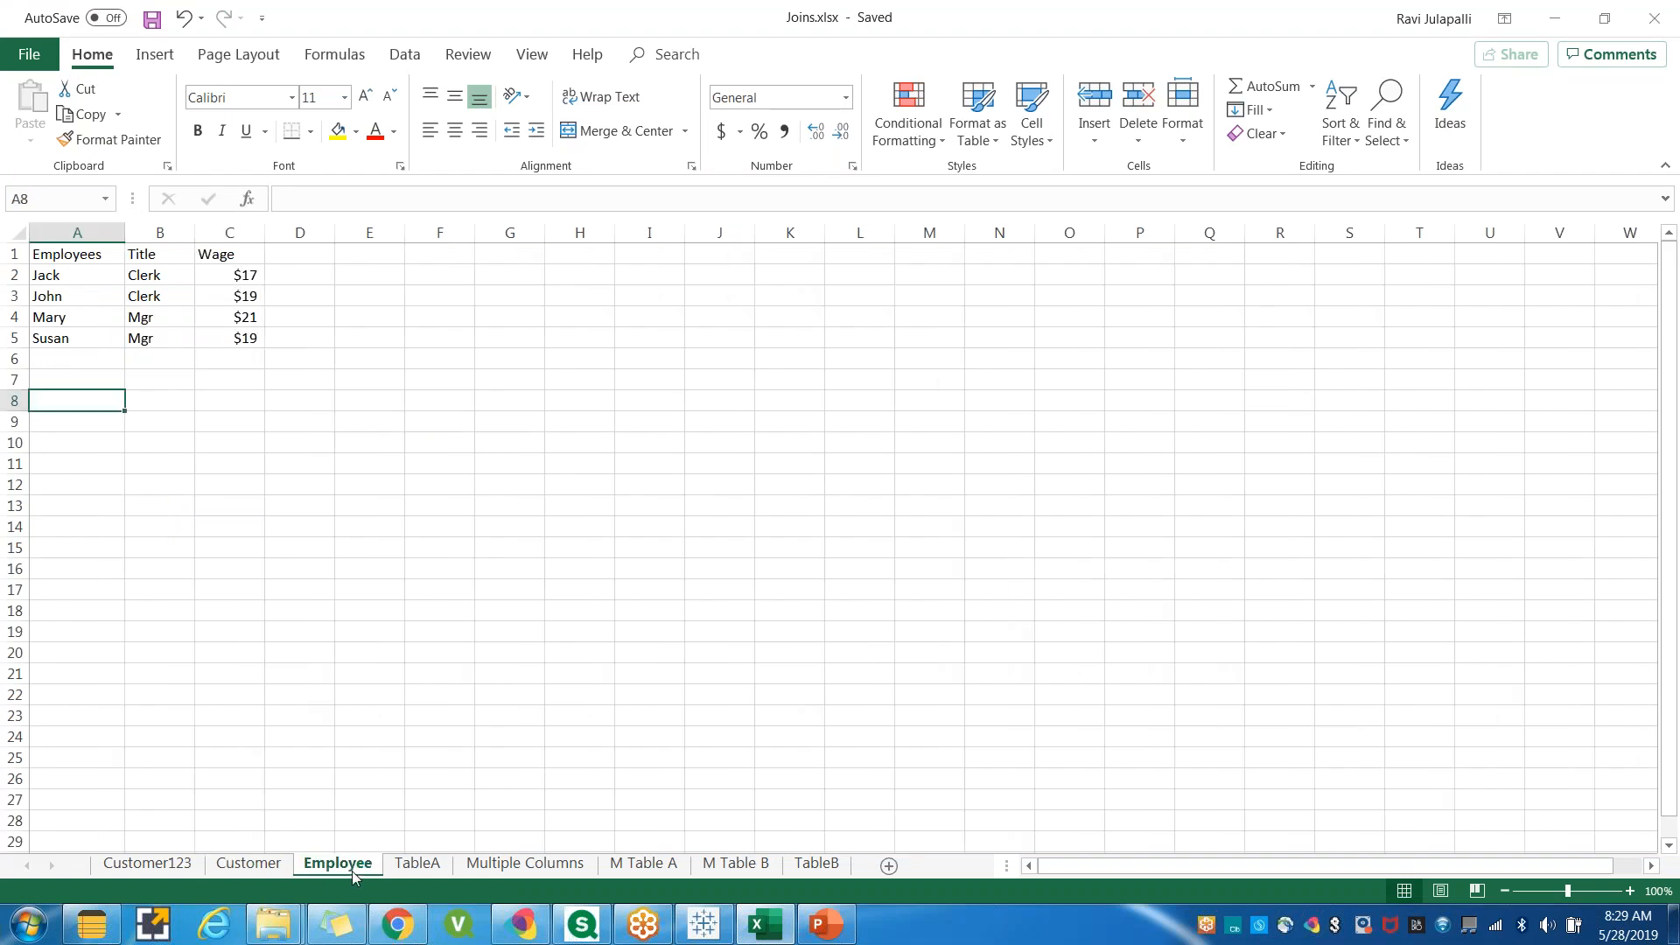
left_click(246, 864)
left_click(340, 867)
left_click_drag(70, 258, 224, 333)
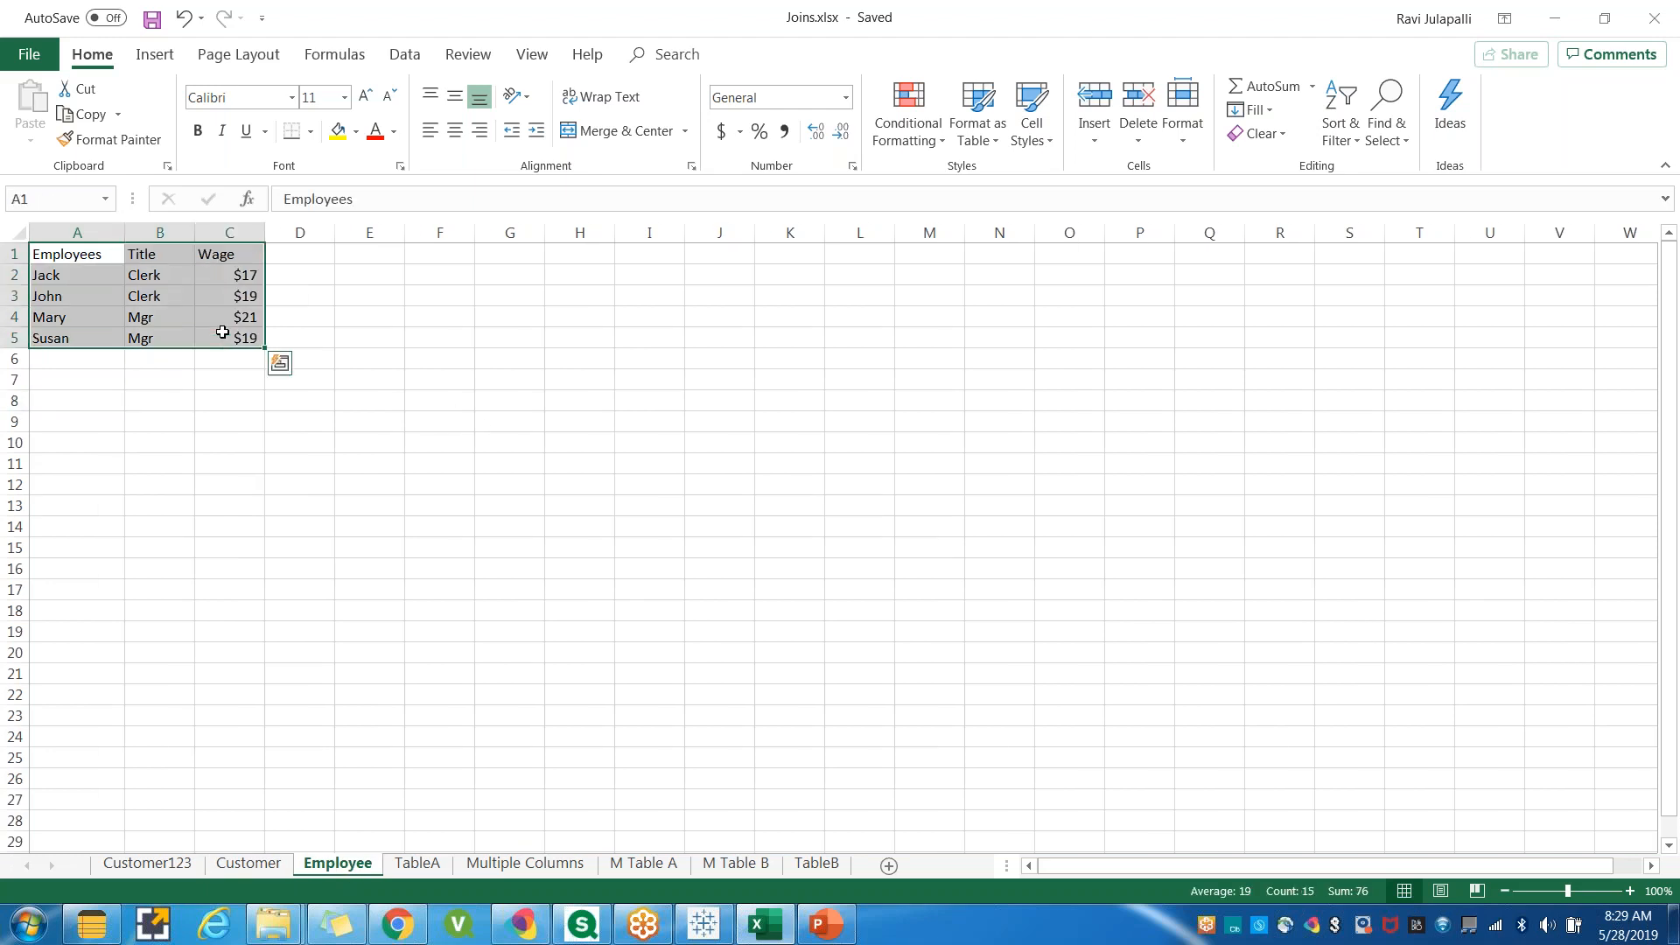
key("ctrl+c")
left_click(248, 864)
left_click(574, 468)
left_click(816, 466)
key("ctrl+v")
left_click(691, 523)
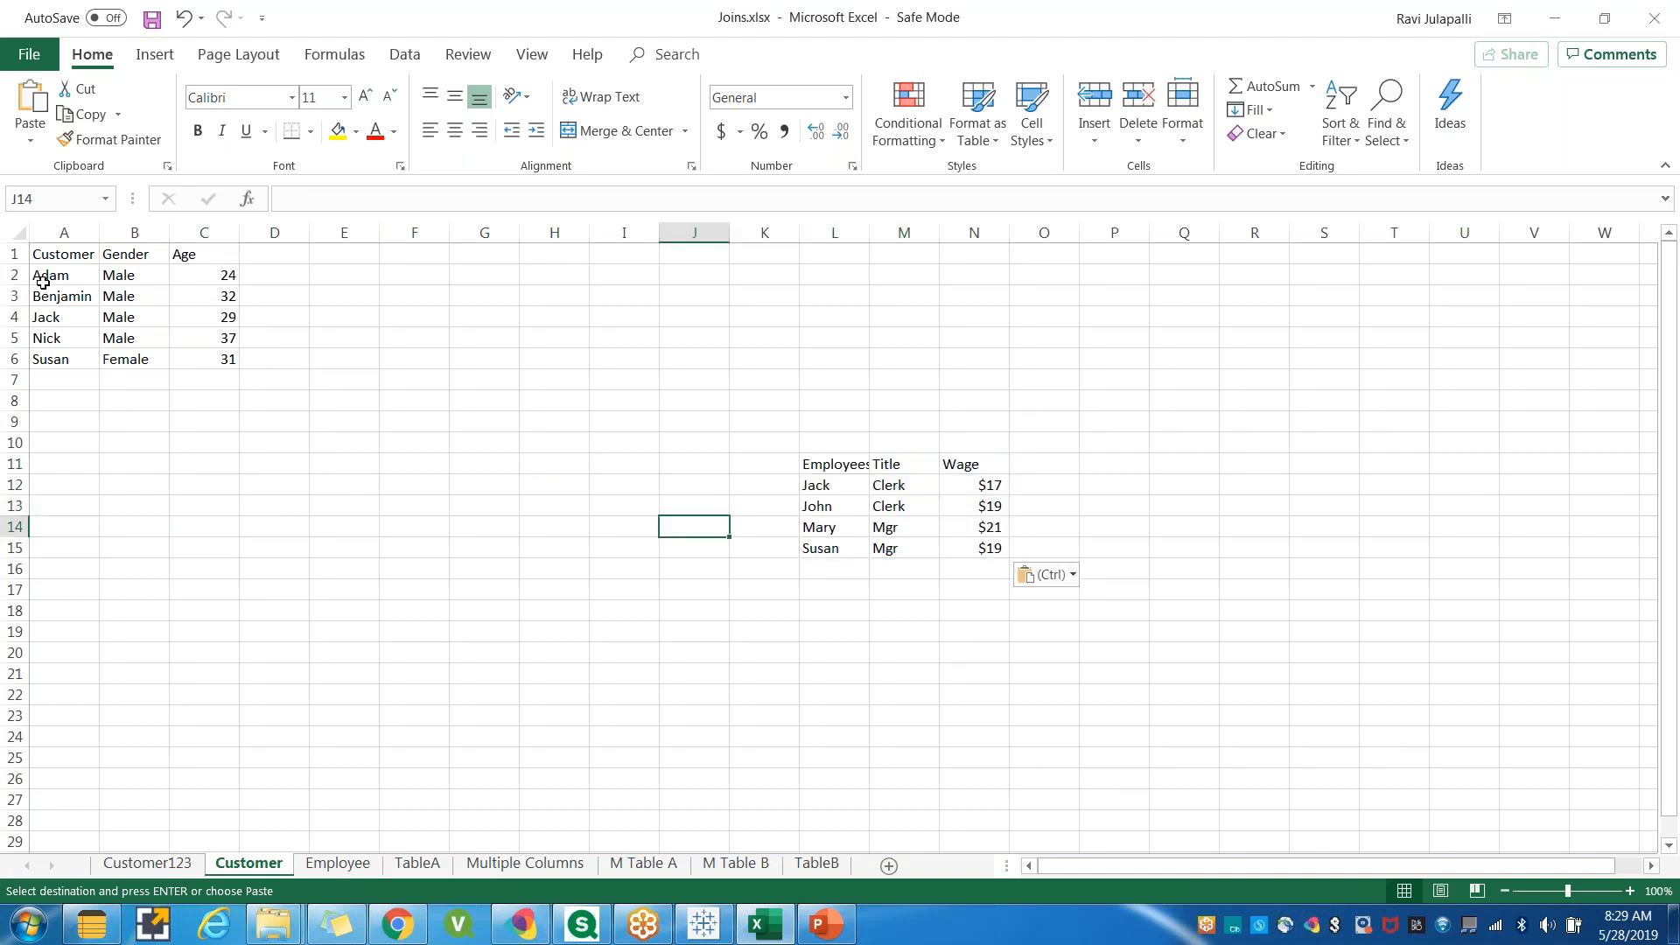
Copy the Customer table and paste it on the same sheet starting at cell H11.
left_click_drag(53, 259, 195, 356)
key("ctrl+c")
left_click(569, 466)
key("ctrl+v")
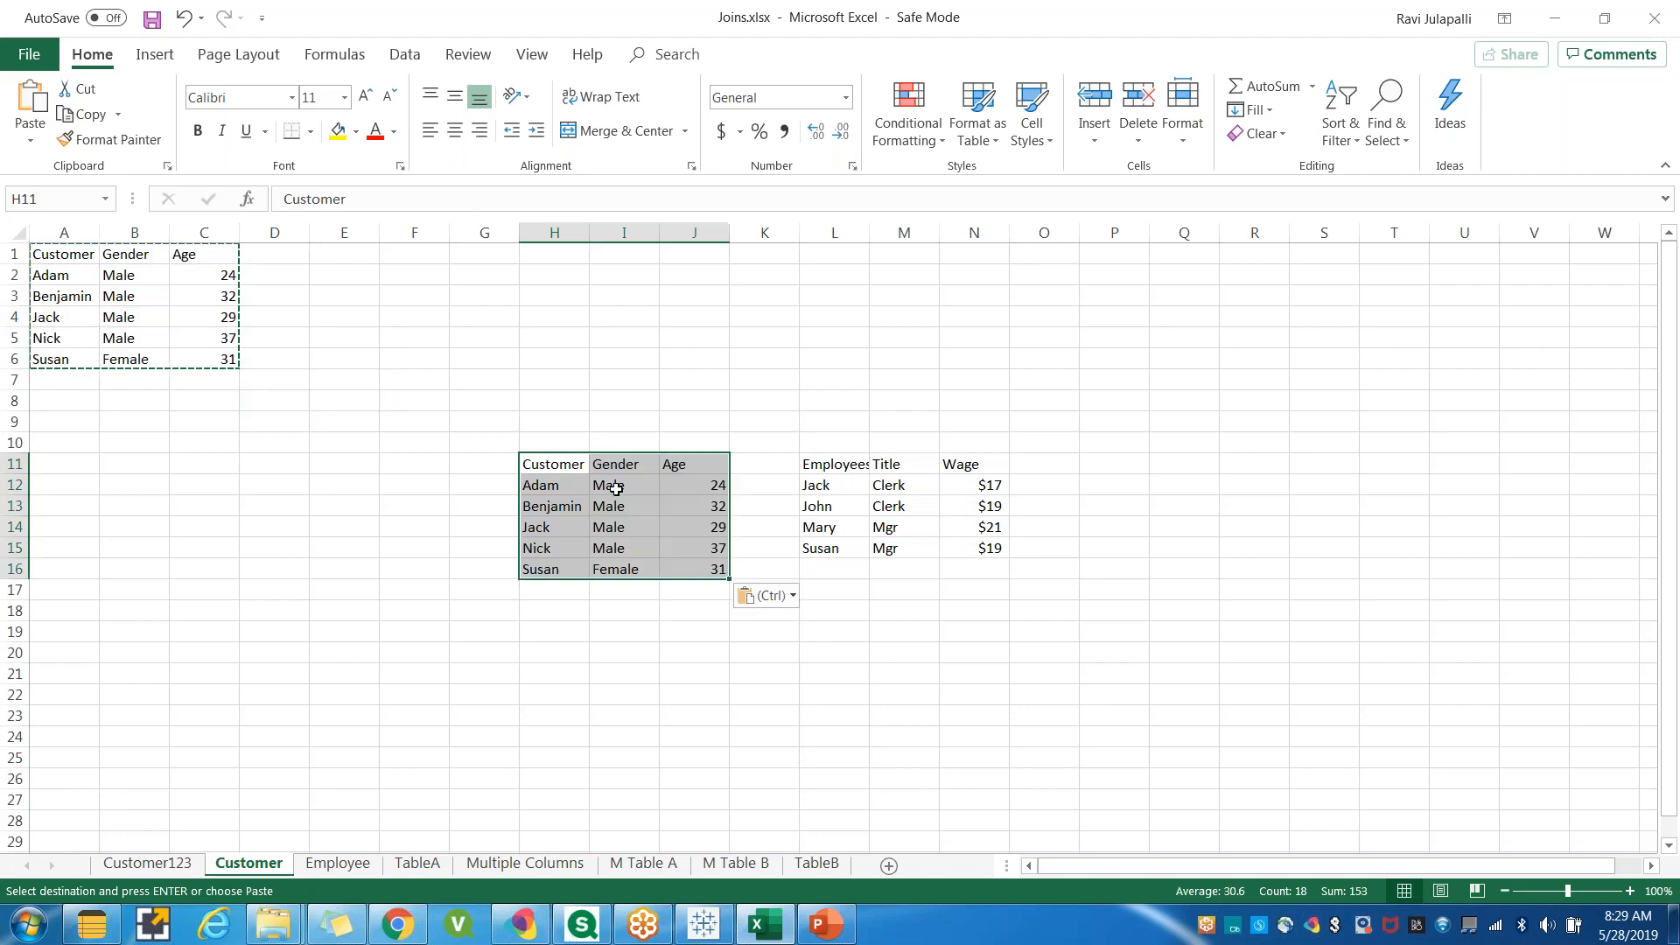
Merge and center cells H10:J10 and enter the heading LEFT tABLE.
left_click_drag(562, 432, 696, 442)
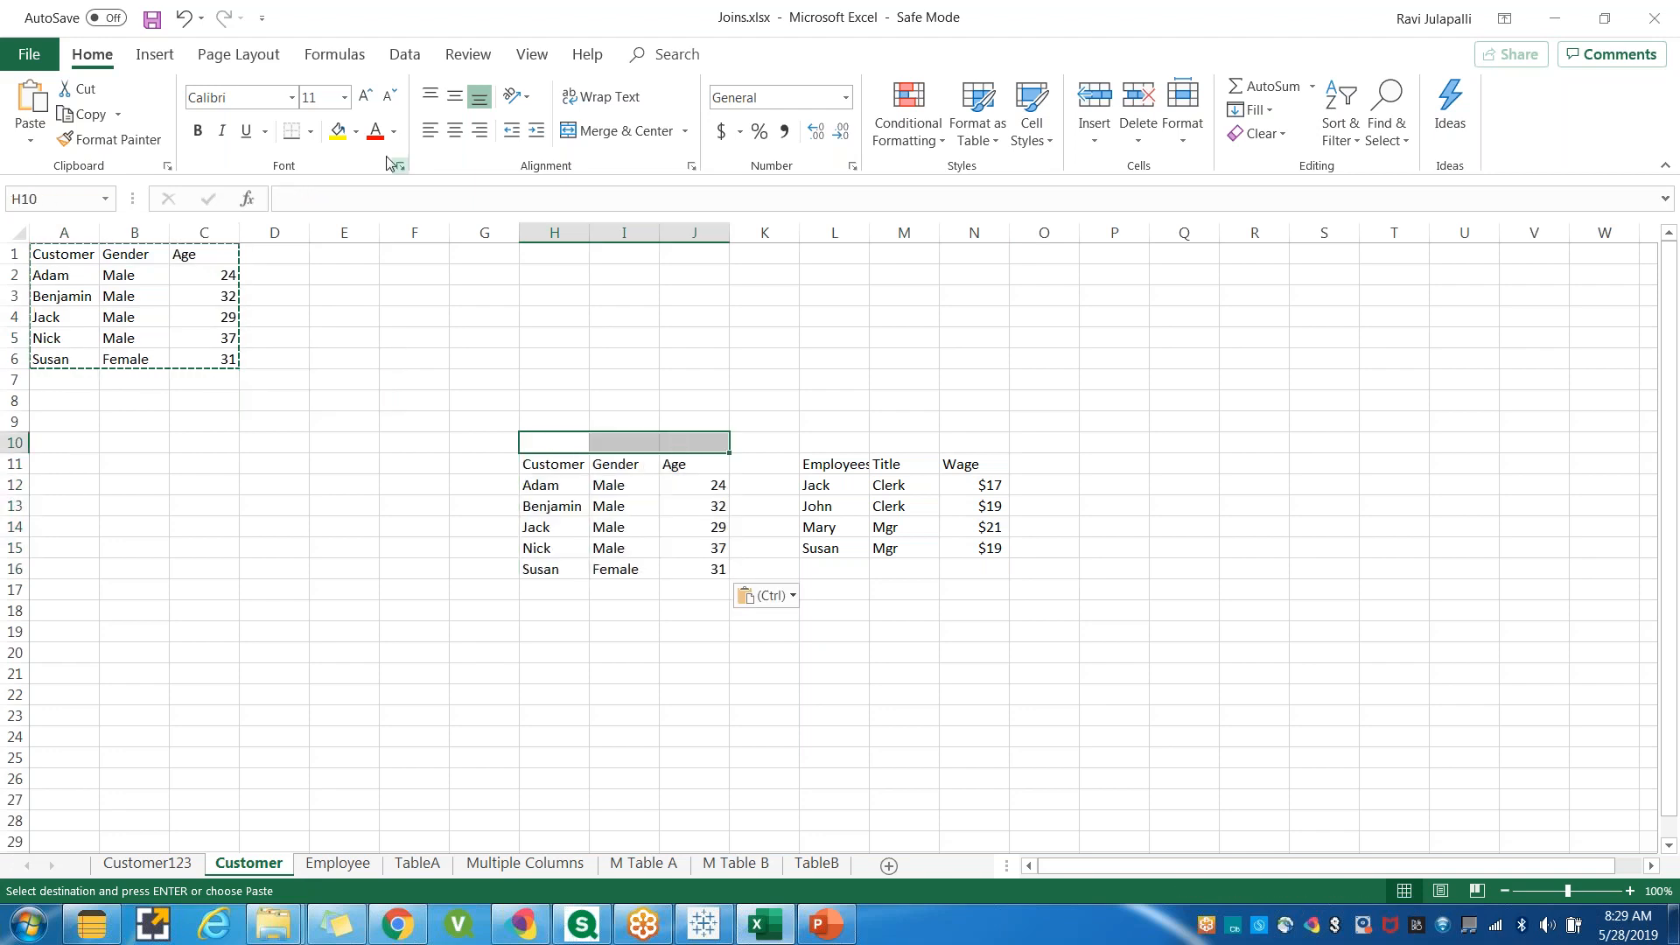
left_click(615, 132)
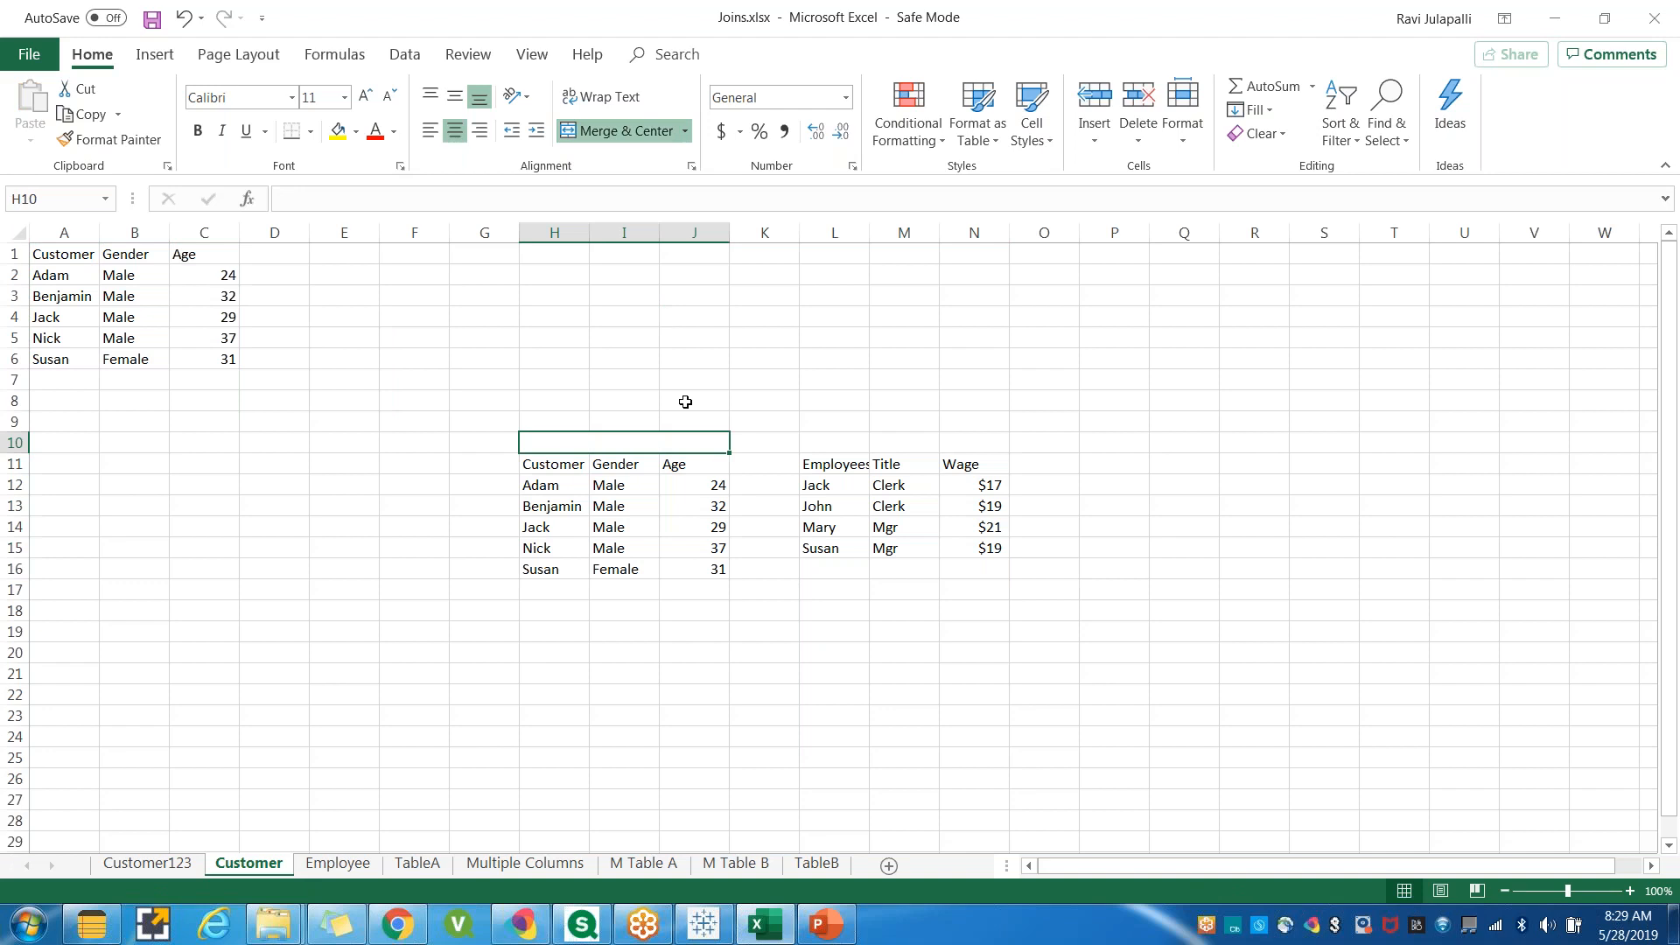
double_click(658, 442)
type("LEFT tABLE")
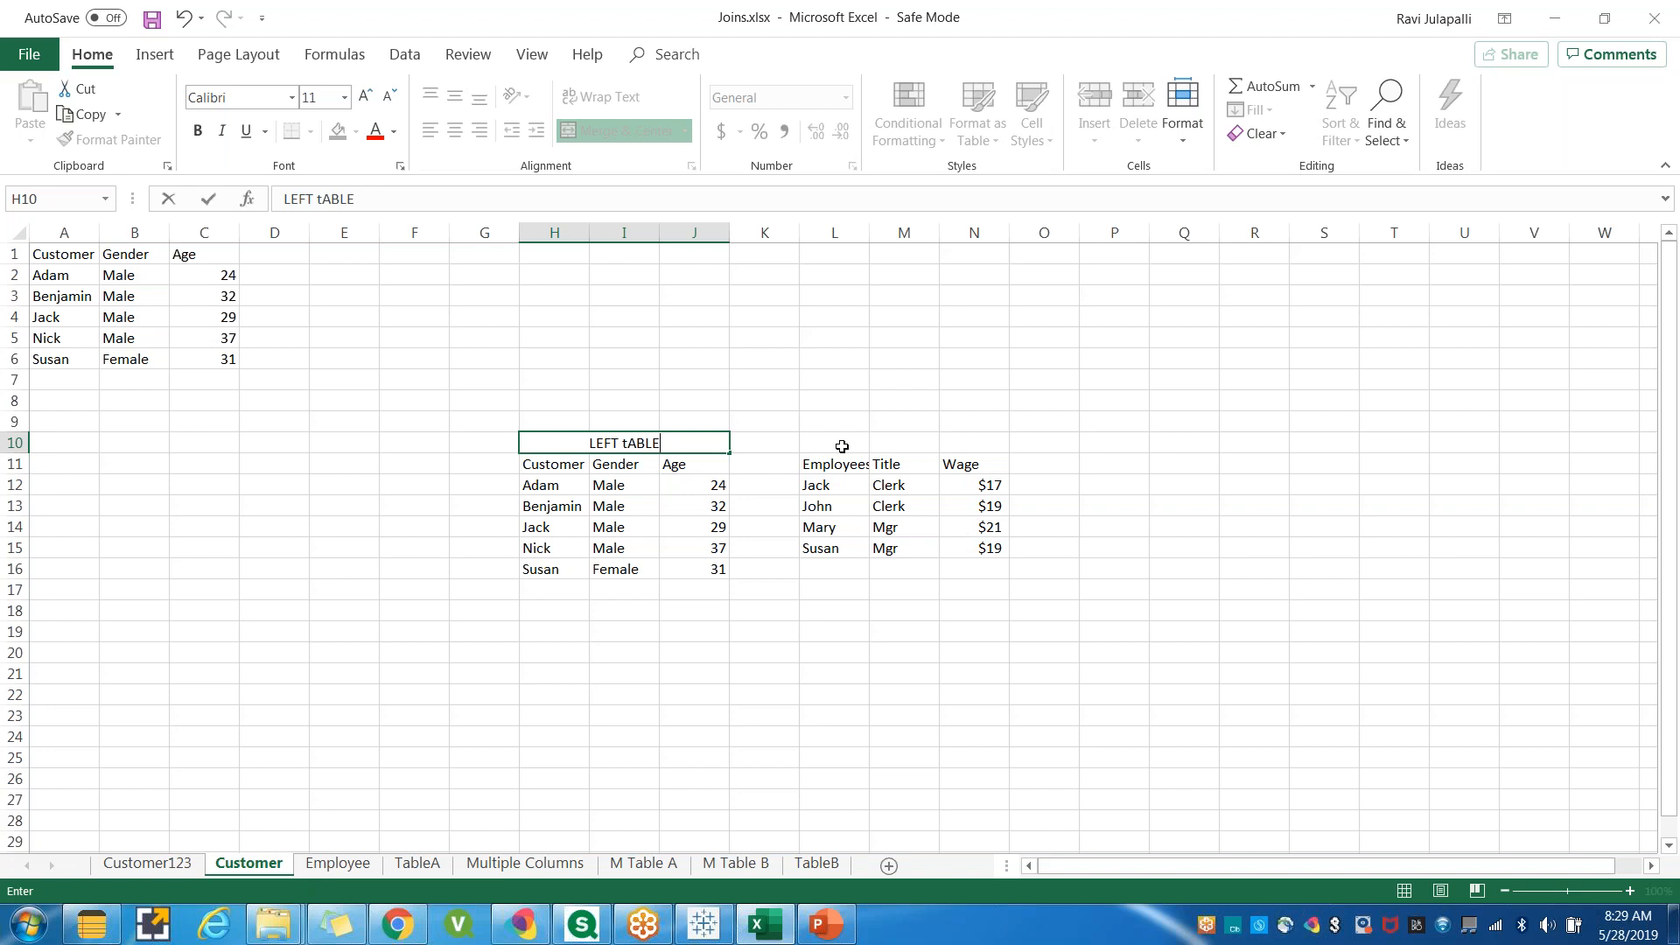
Merge and center cells L10:N10 and enter the heading RIGHT TABLE.
left_click_drag(841, 447, 978, 435)
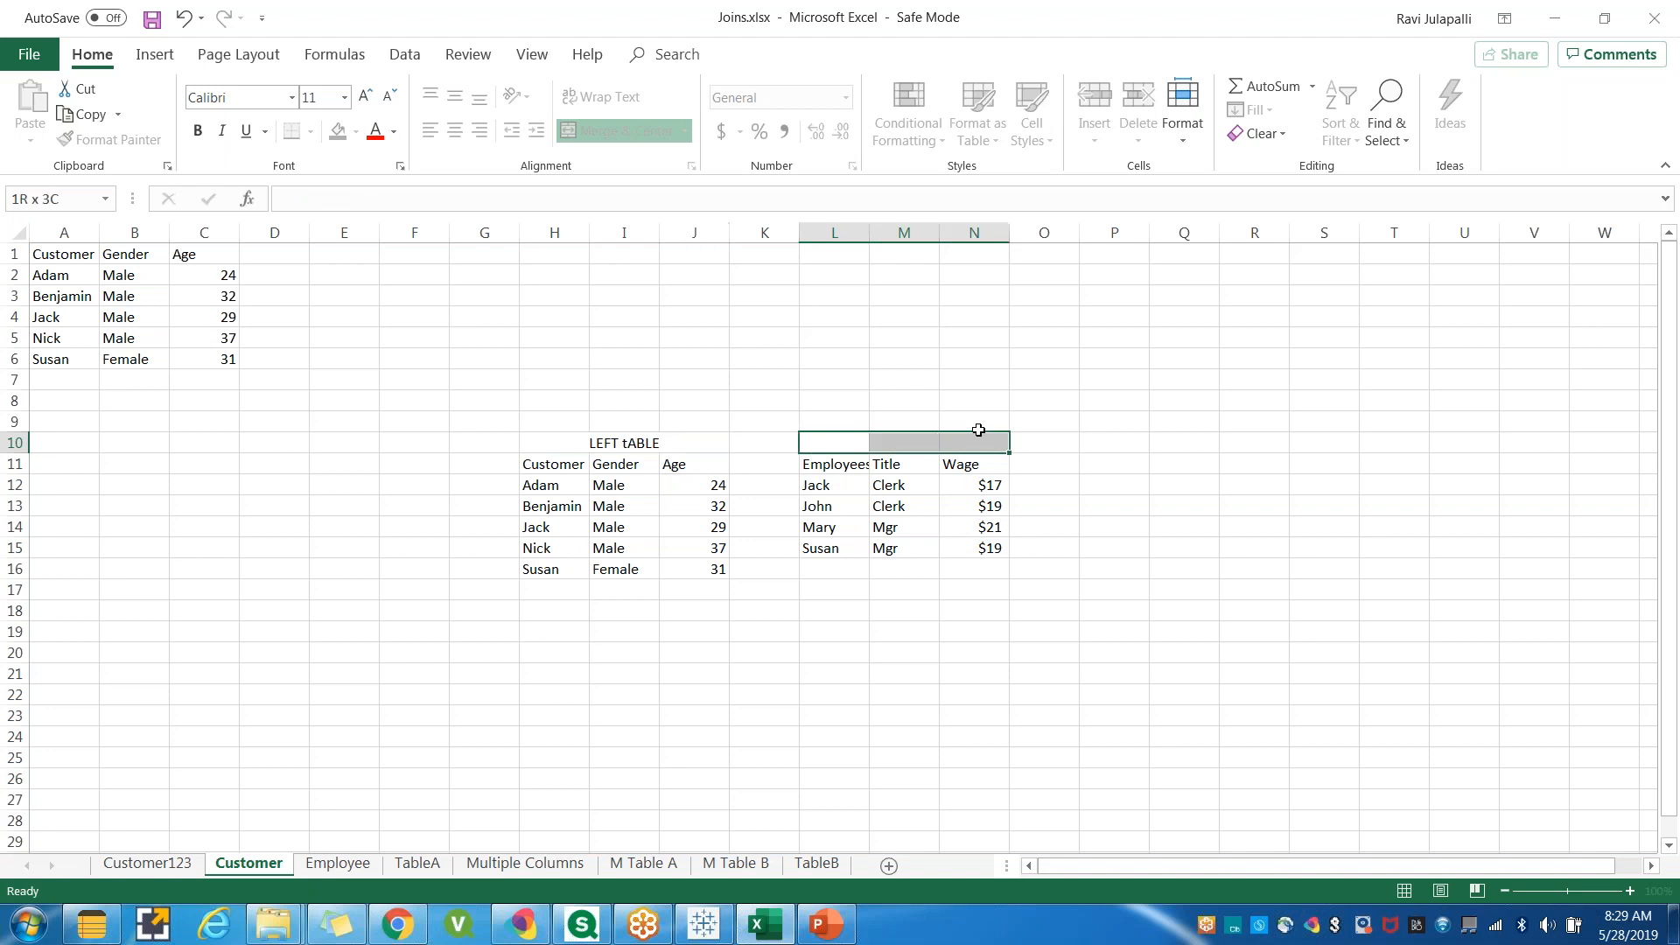
left_click(856, 652)
left_click_drag(829, 443, 971, 440)
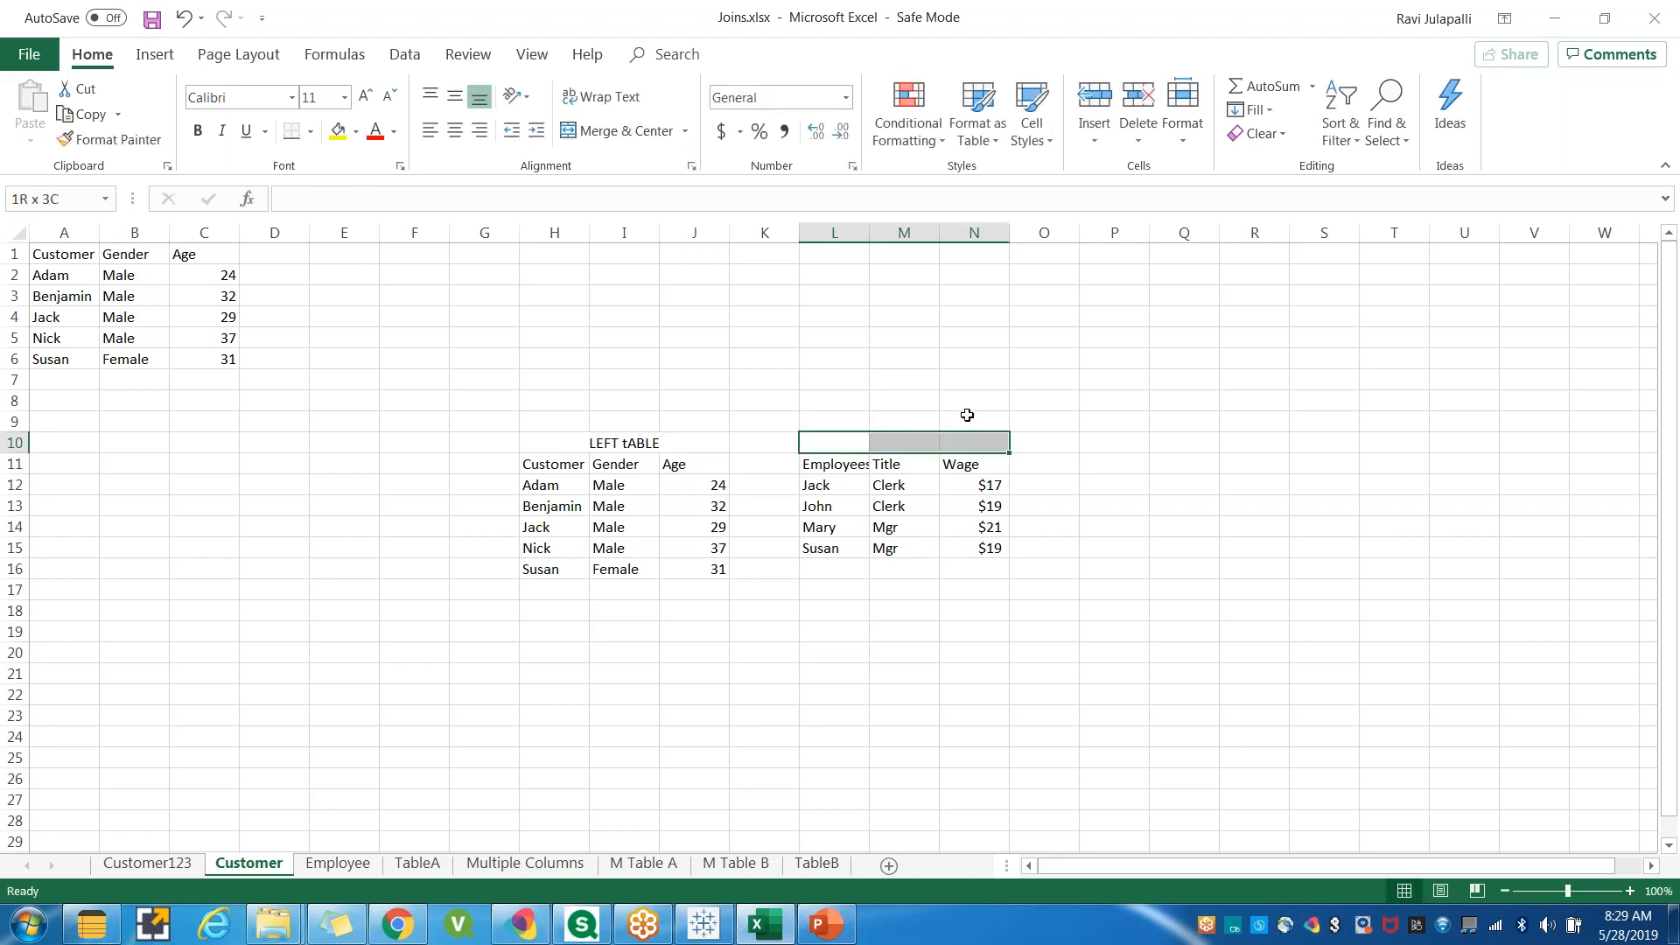
left_click(617, 130)
type("RIGHT TABLE")
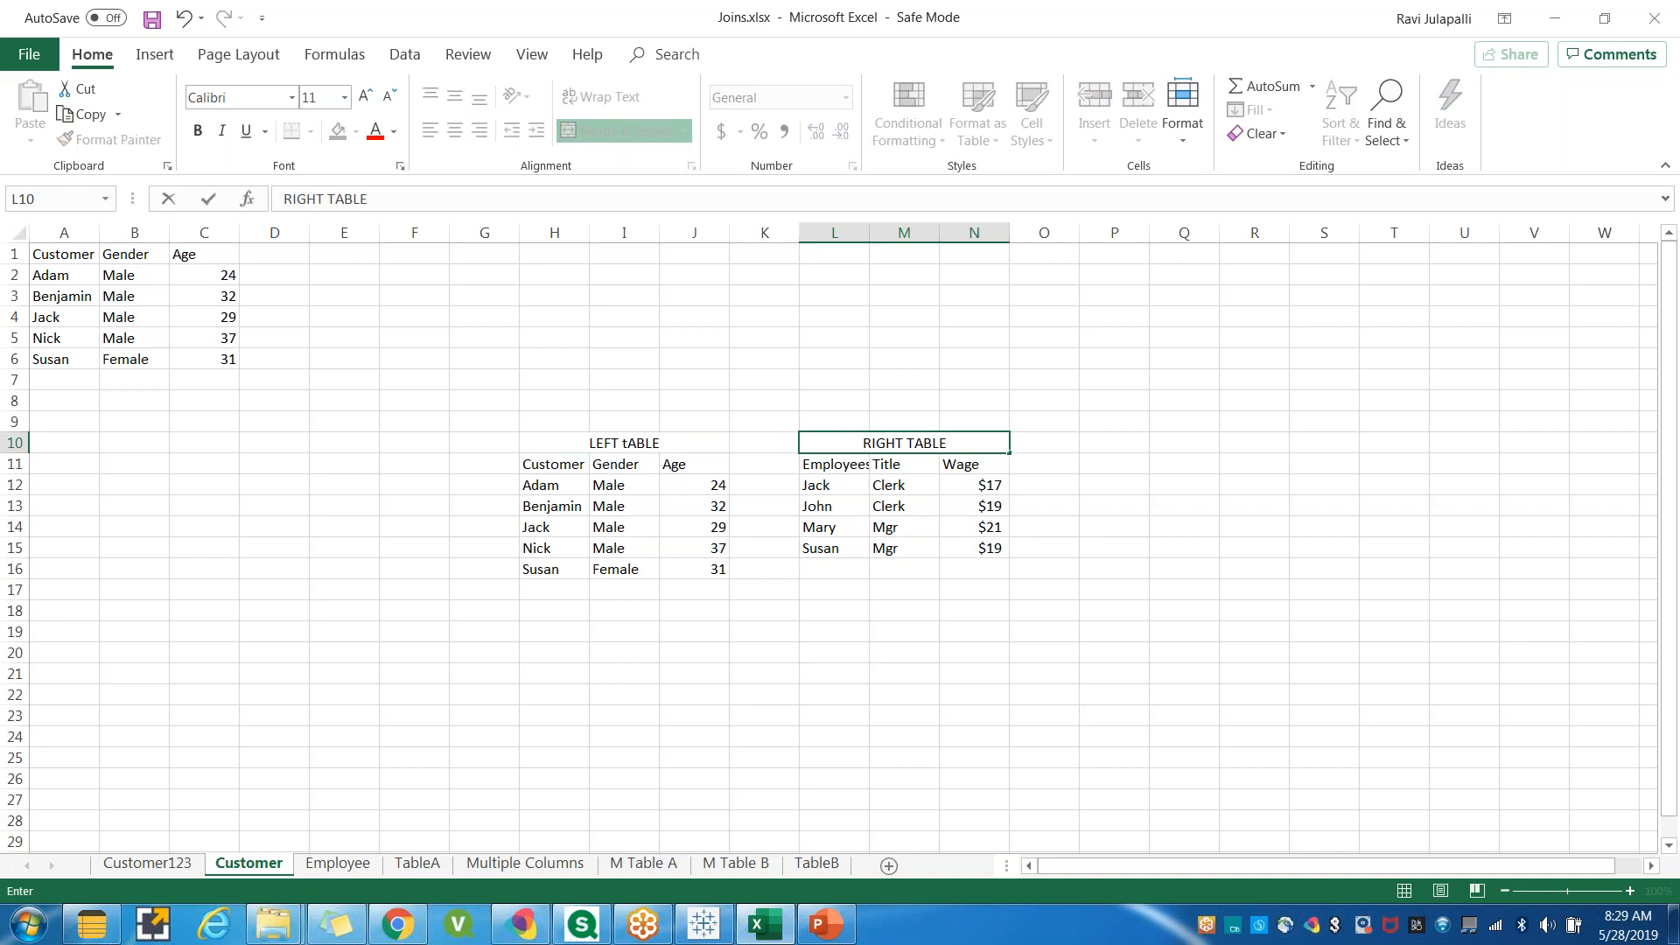
key("Return")
Correct the left heading so it reads LEFT TABLE.
double_click(632, 443)
key("BackSpace")
type("T")
left_click(714, 678)
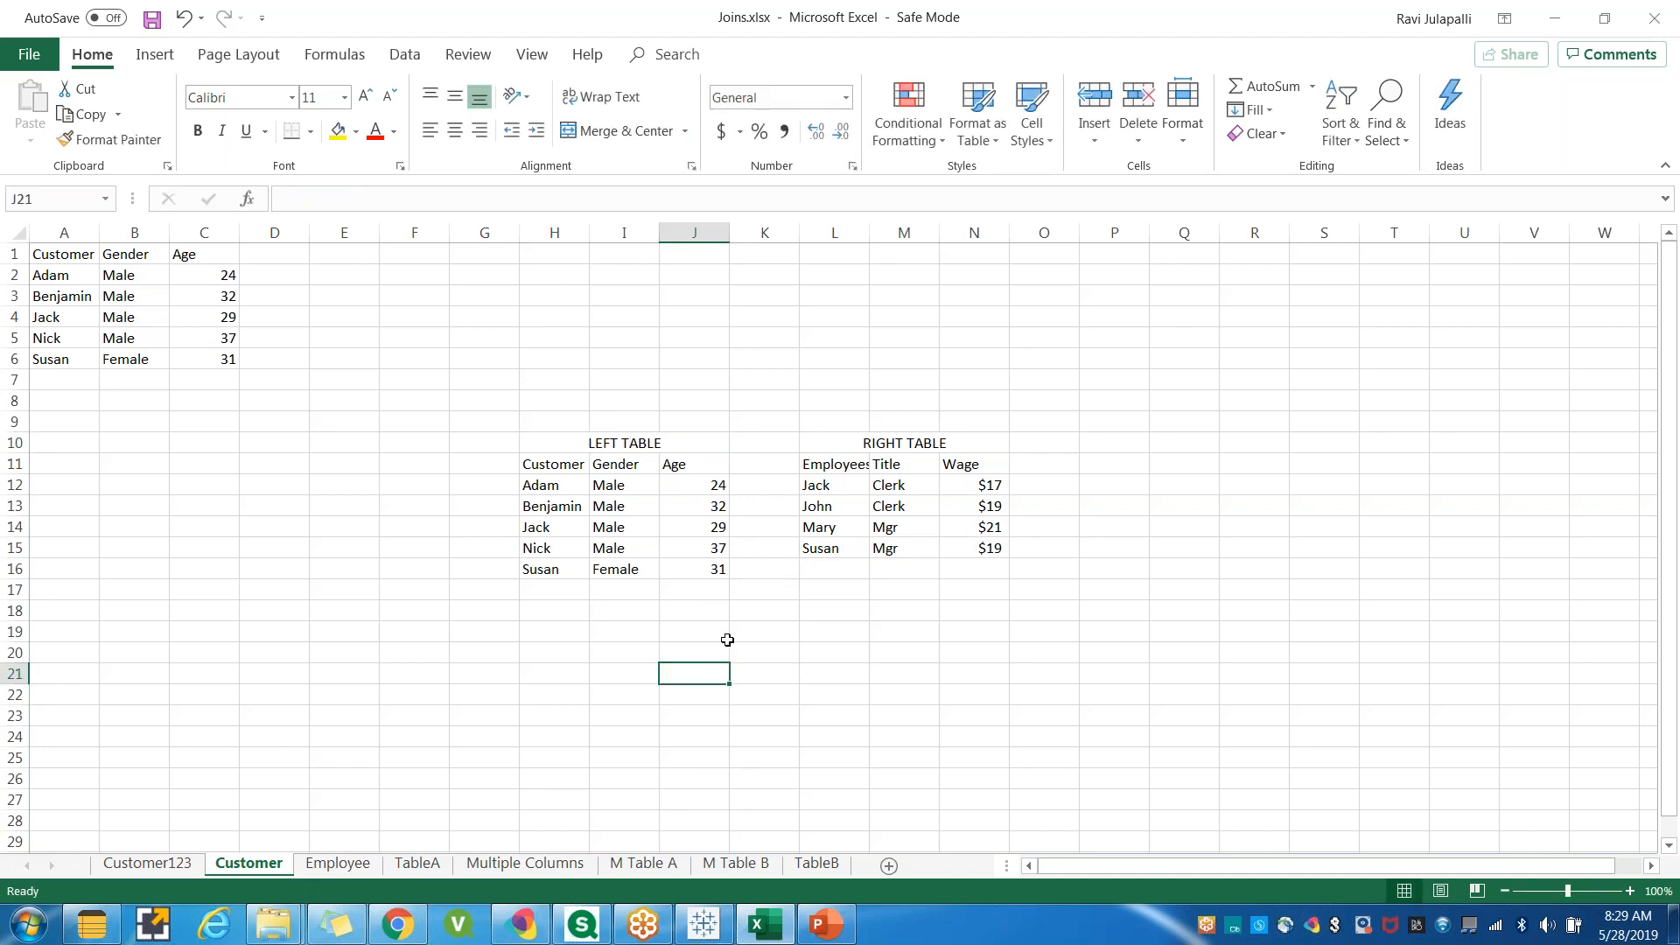
Widen column L so the Employees header of the right table fits.
left_click(539, 465)
left_click_drag(564, 484, 678, 567)
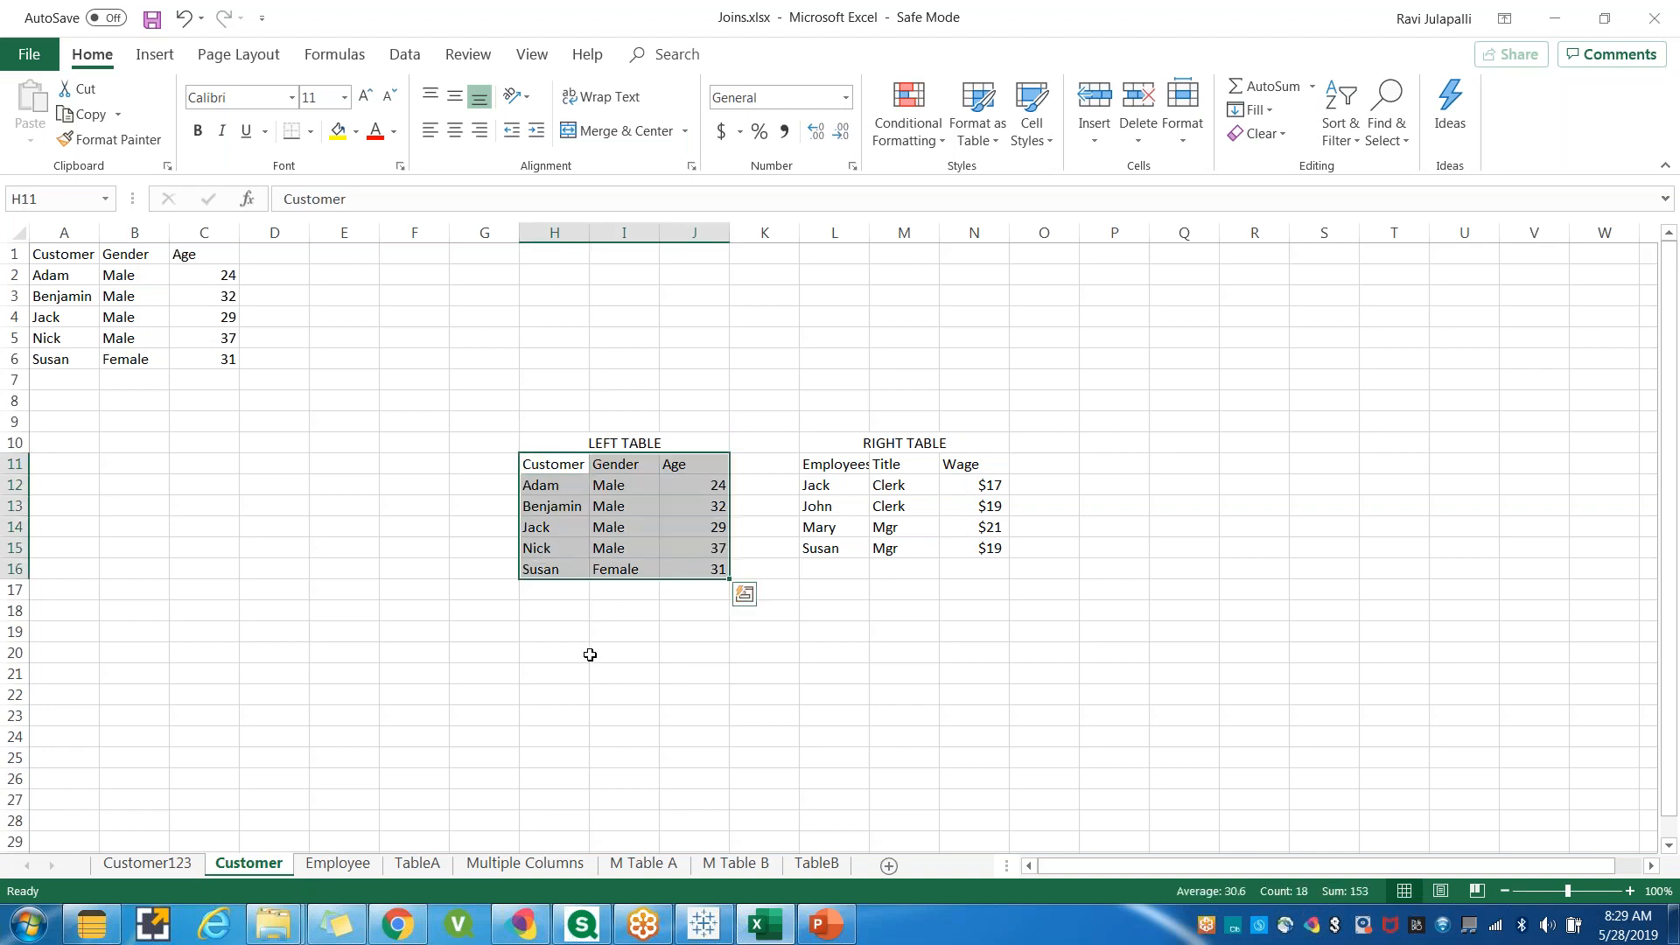
left_click(664, 526)
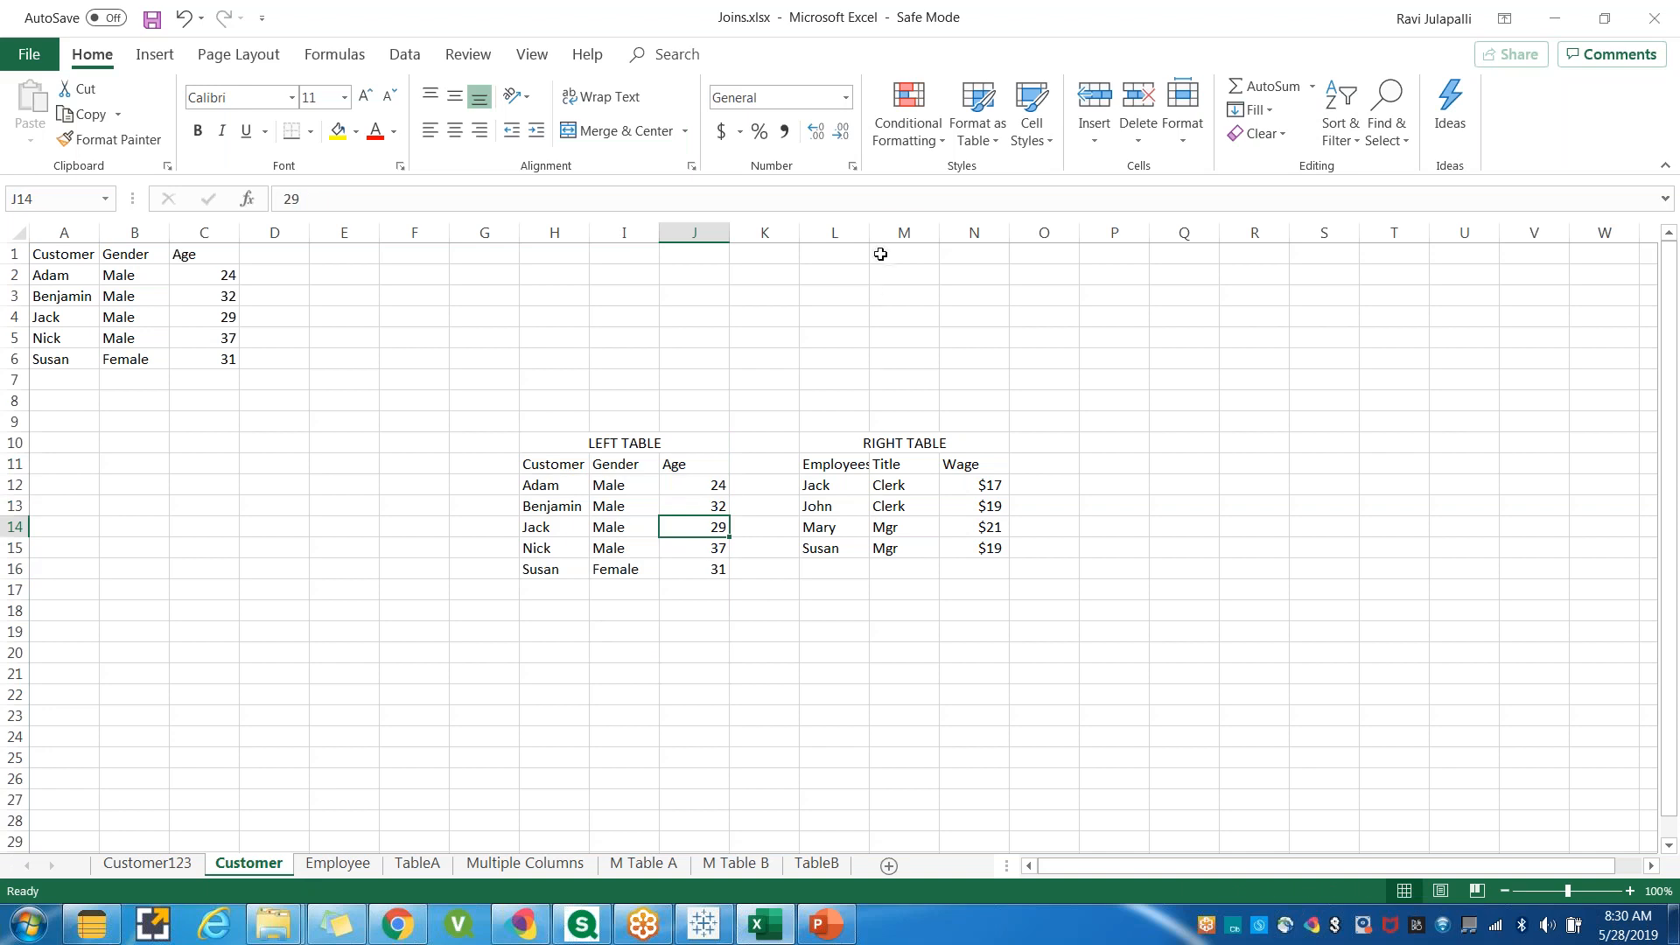
left_click_drag(870, 232, 887, 233)
left_click(921, 631)
scroll(888, 650, "down", 2)
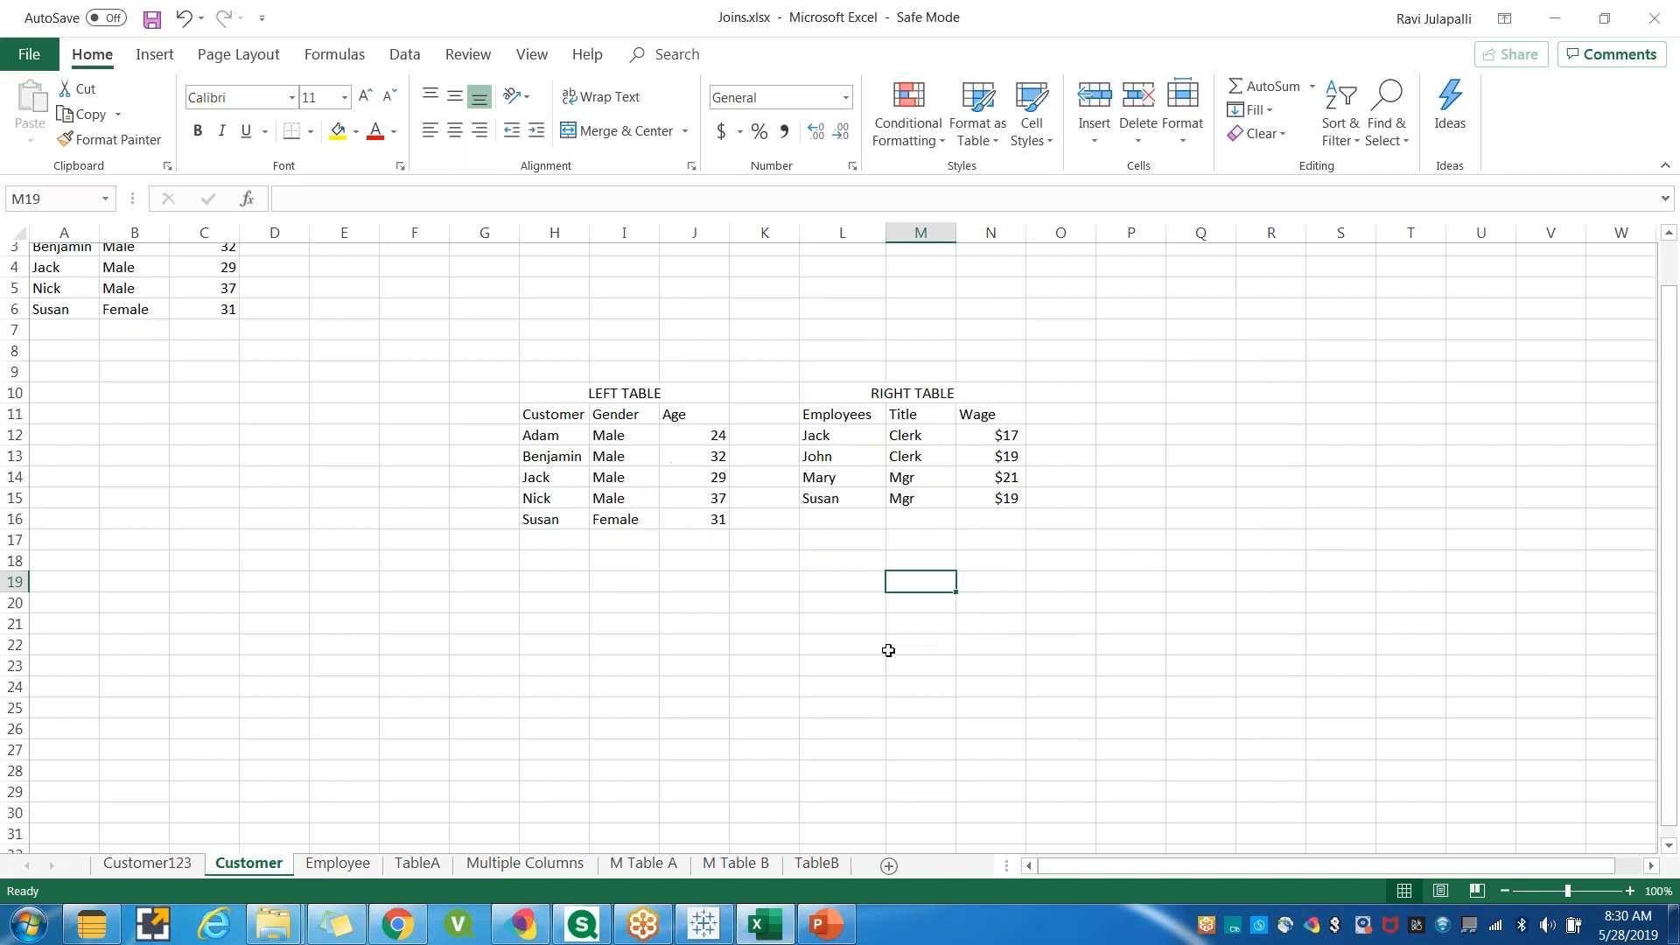
Copy the left table H11:J16 and paste it starting at cell H20.
left_click(682, 610)
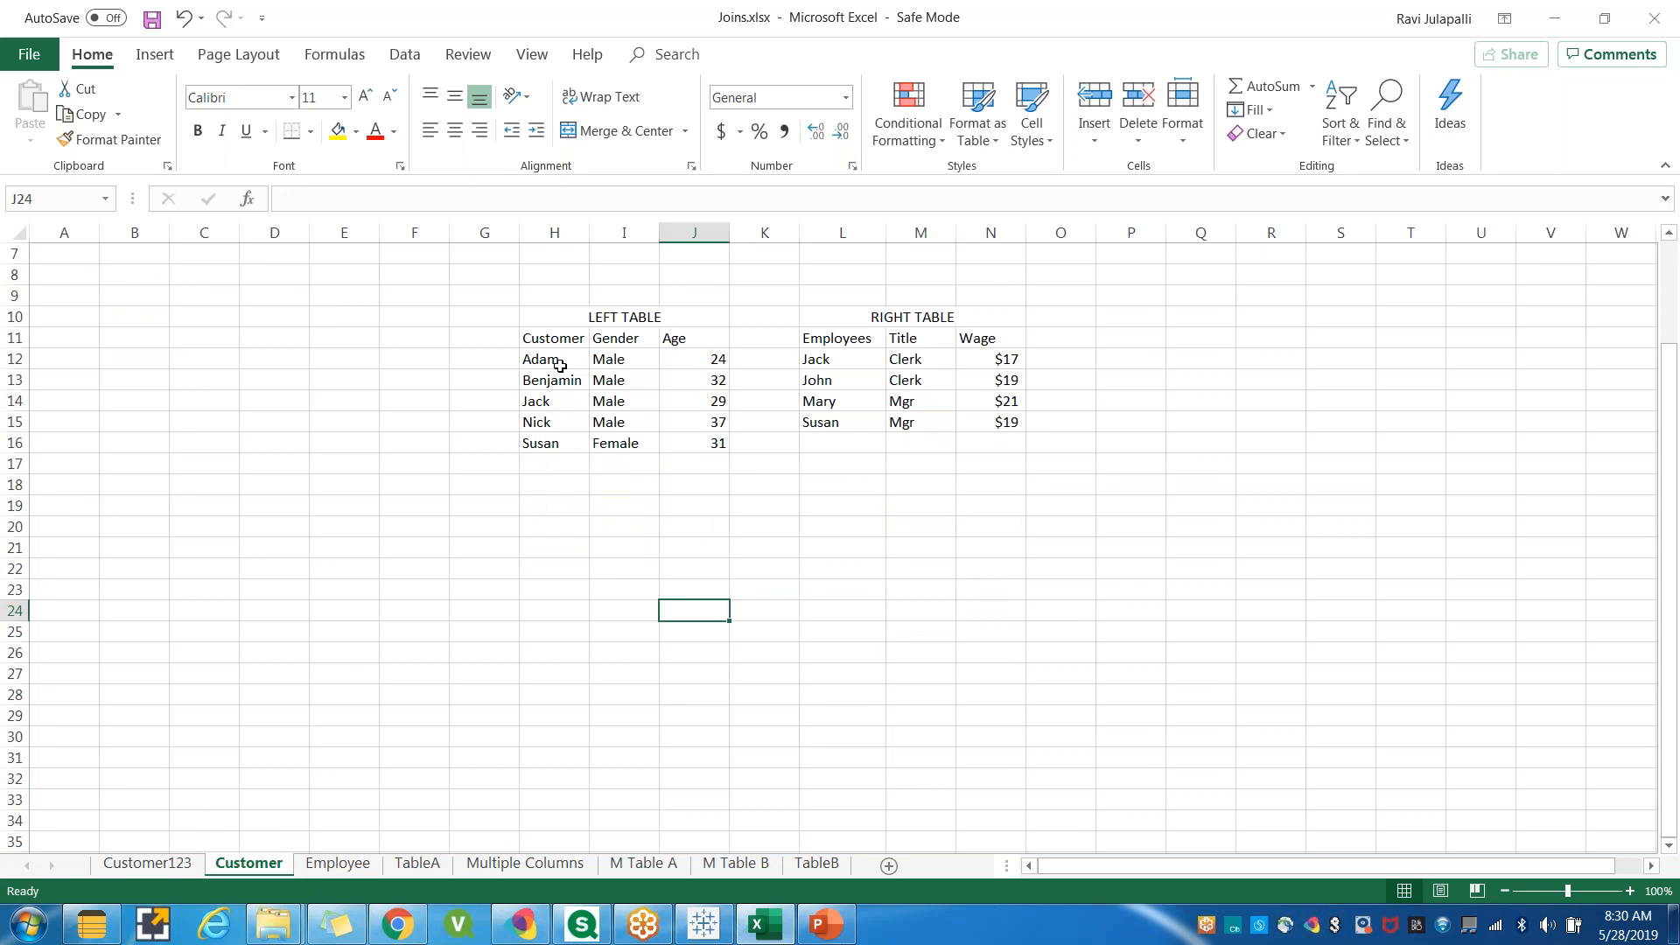
left_click_drag(544, 343, 679, 442)
key("ctrl+c")
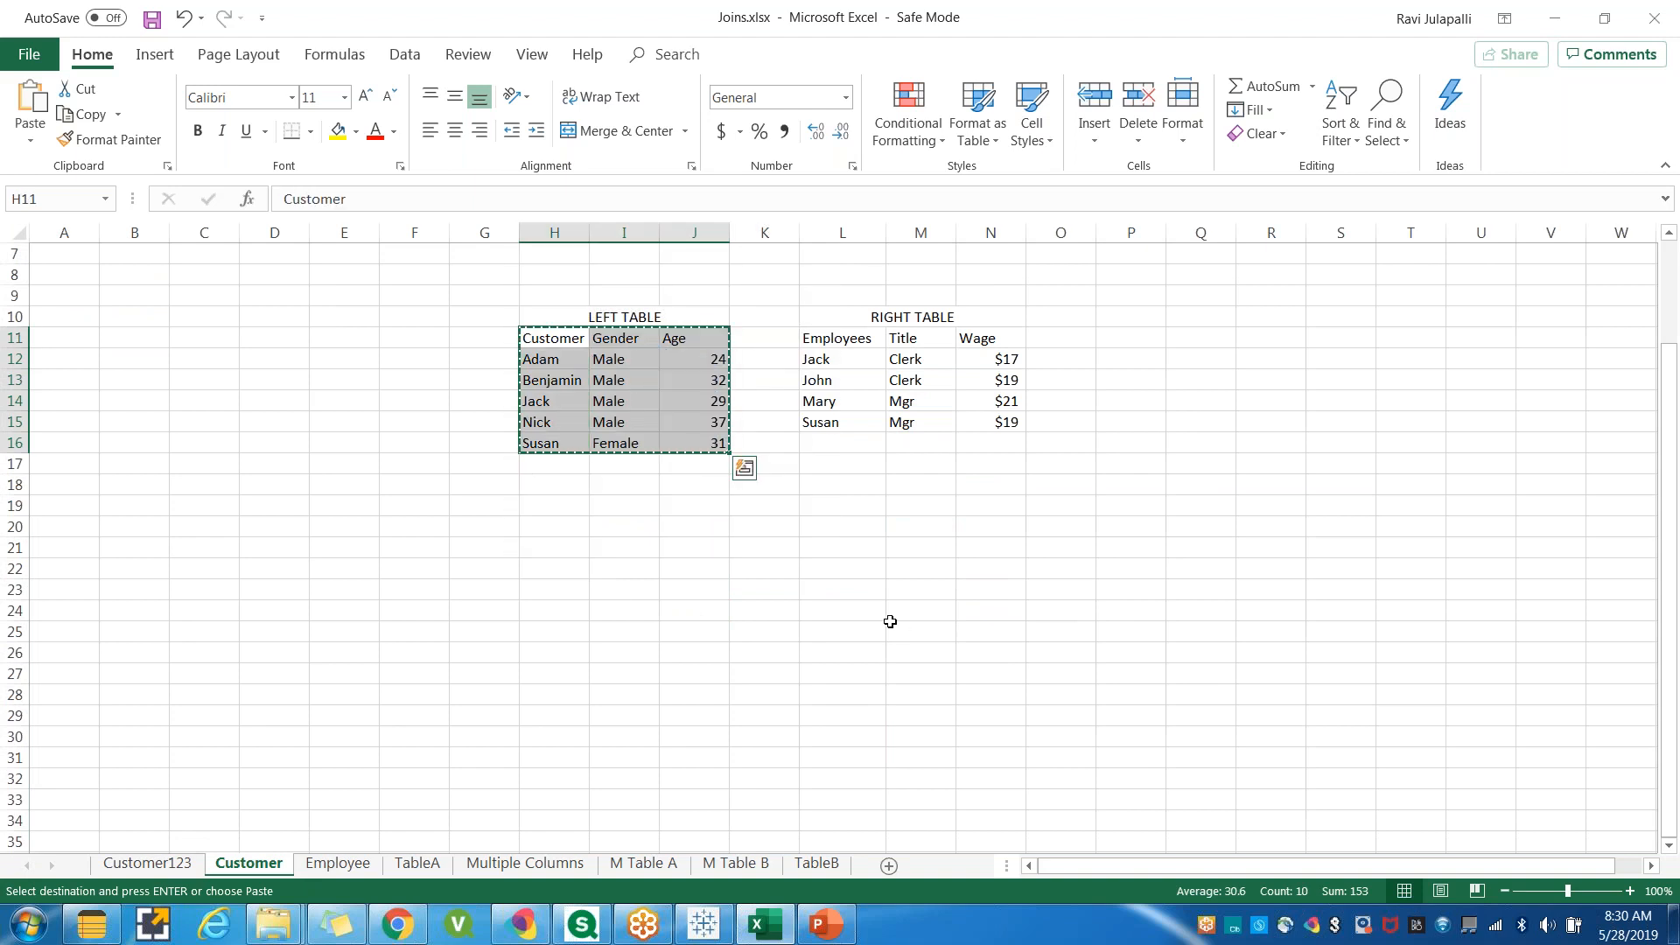
left_click(537, 525)
key("ctrl+v")
left_click(700, 740)
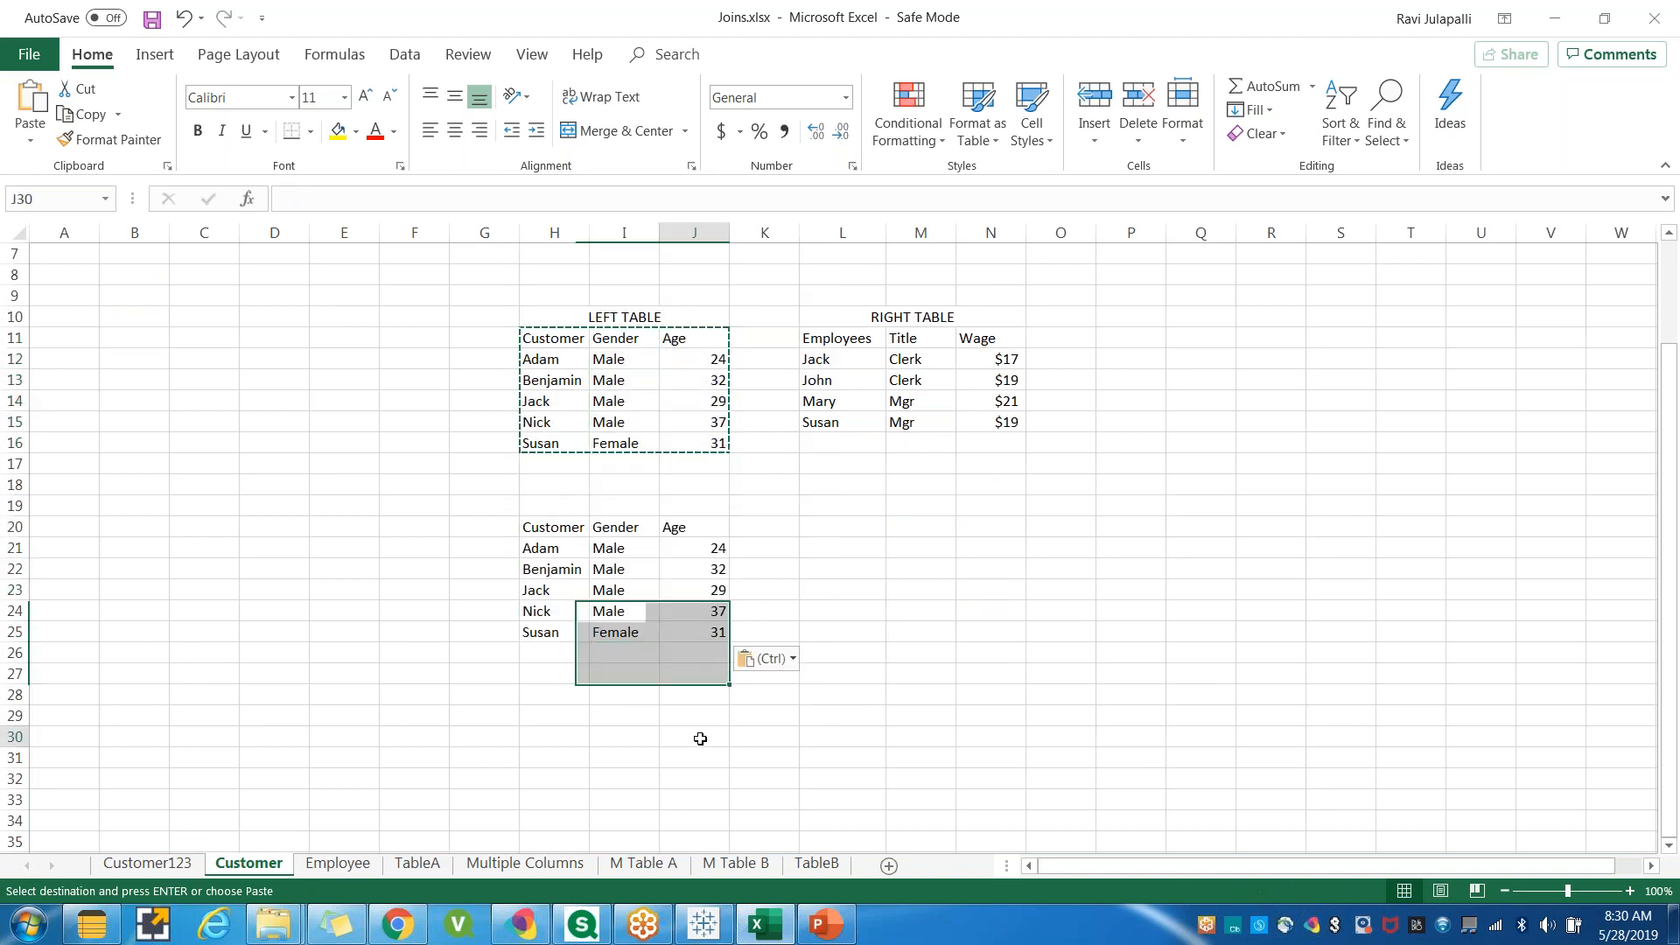
key("Escape")
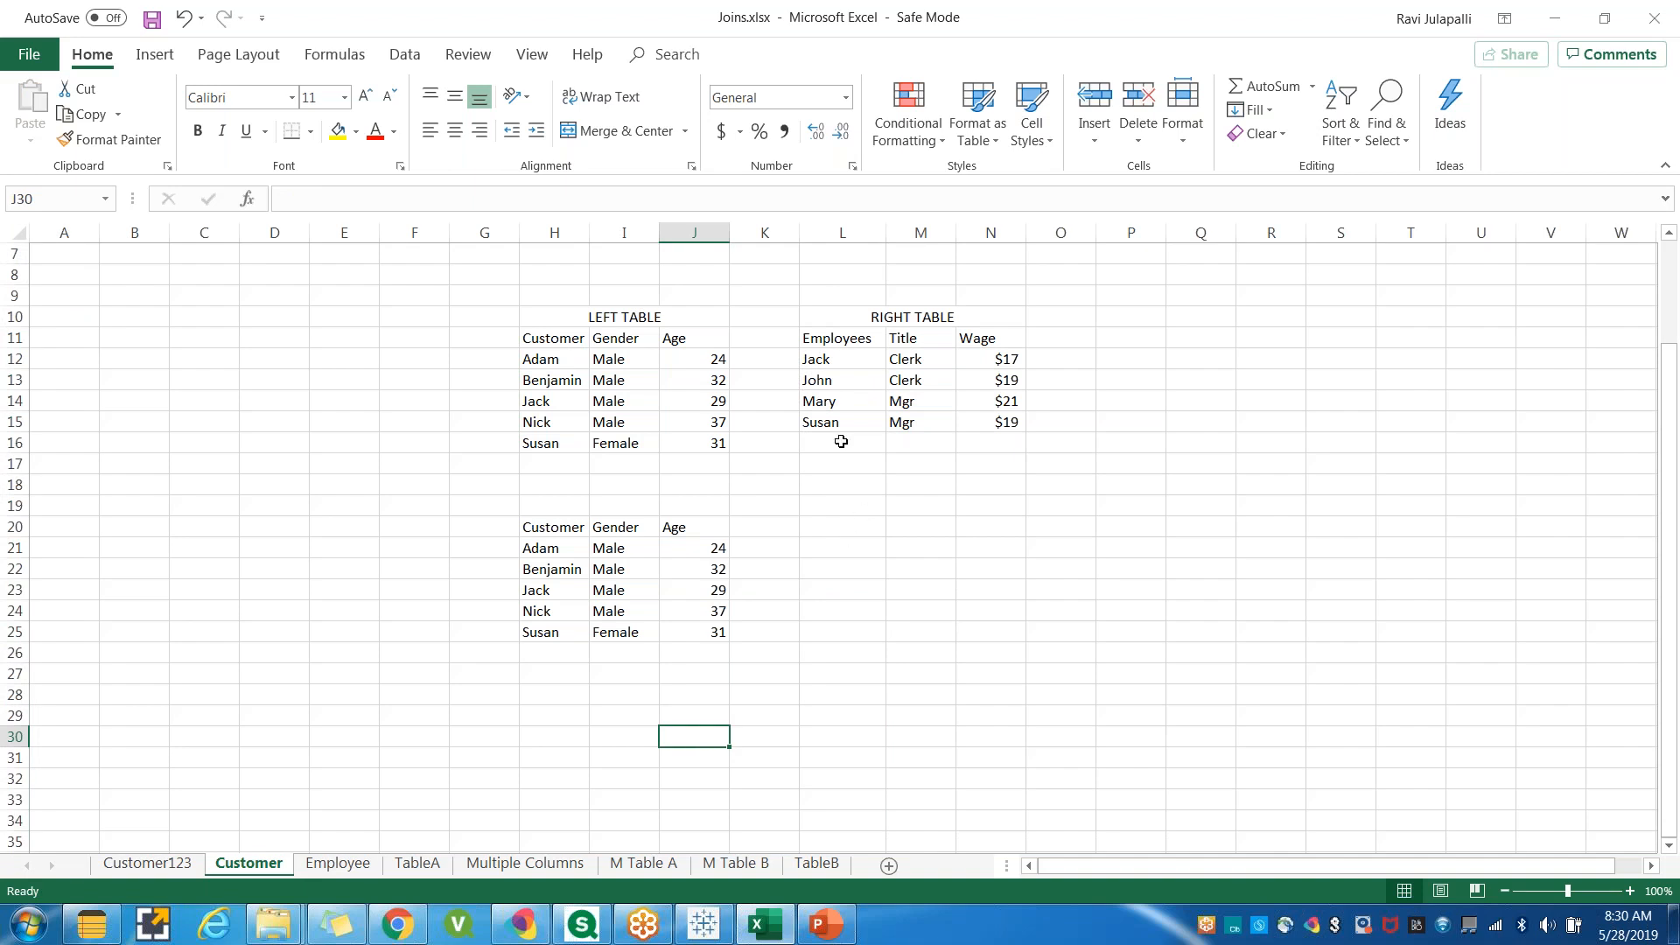
Copy Jack's row from the right table and paste it into K23 beside Jack's customer row.
left_click_drag(818, 359, 1019, 360)
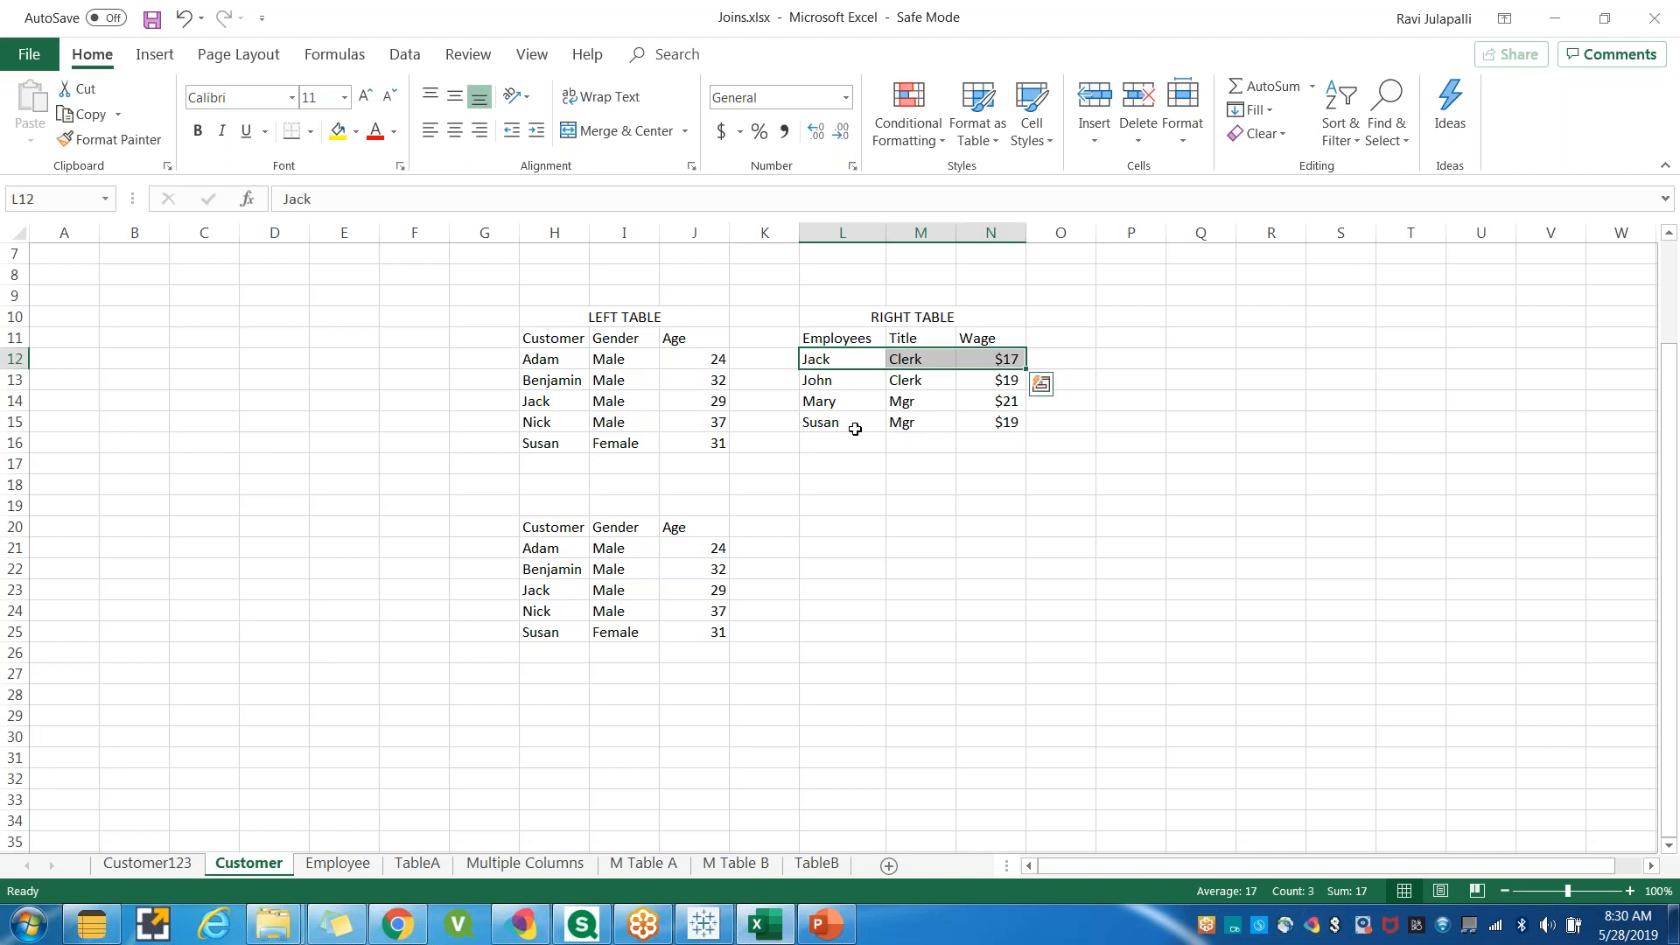
key("ctrl+c")
left_click(761, 587)
key("ctrl+v")
key("Escape")
Copy Susan's row from the right table and paste it into K25 beside Susan's customer row.
left_click_drag(823, 428, 992, 421)
key("ctrl+c")
left_click(772, 630)
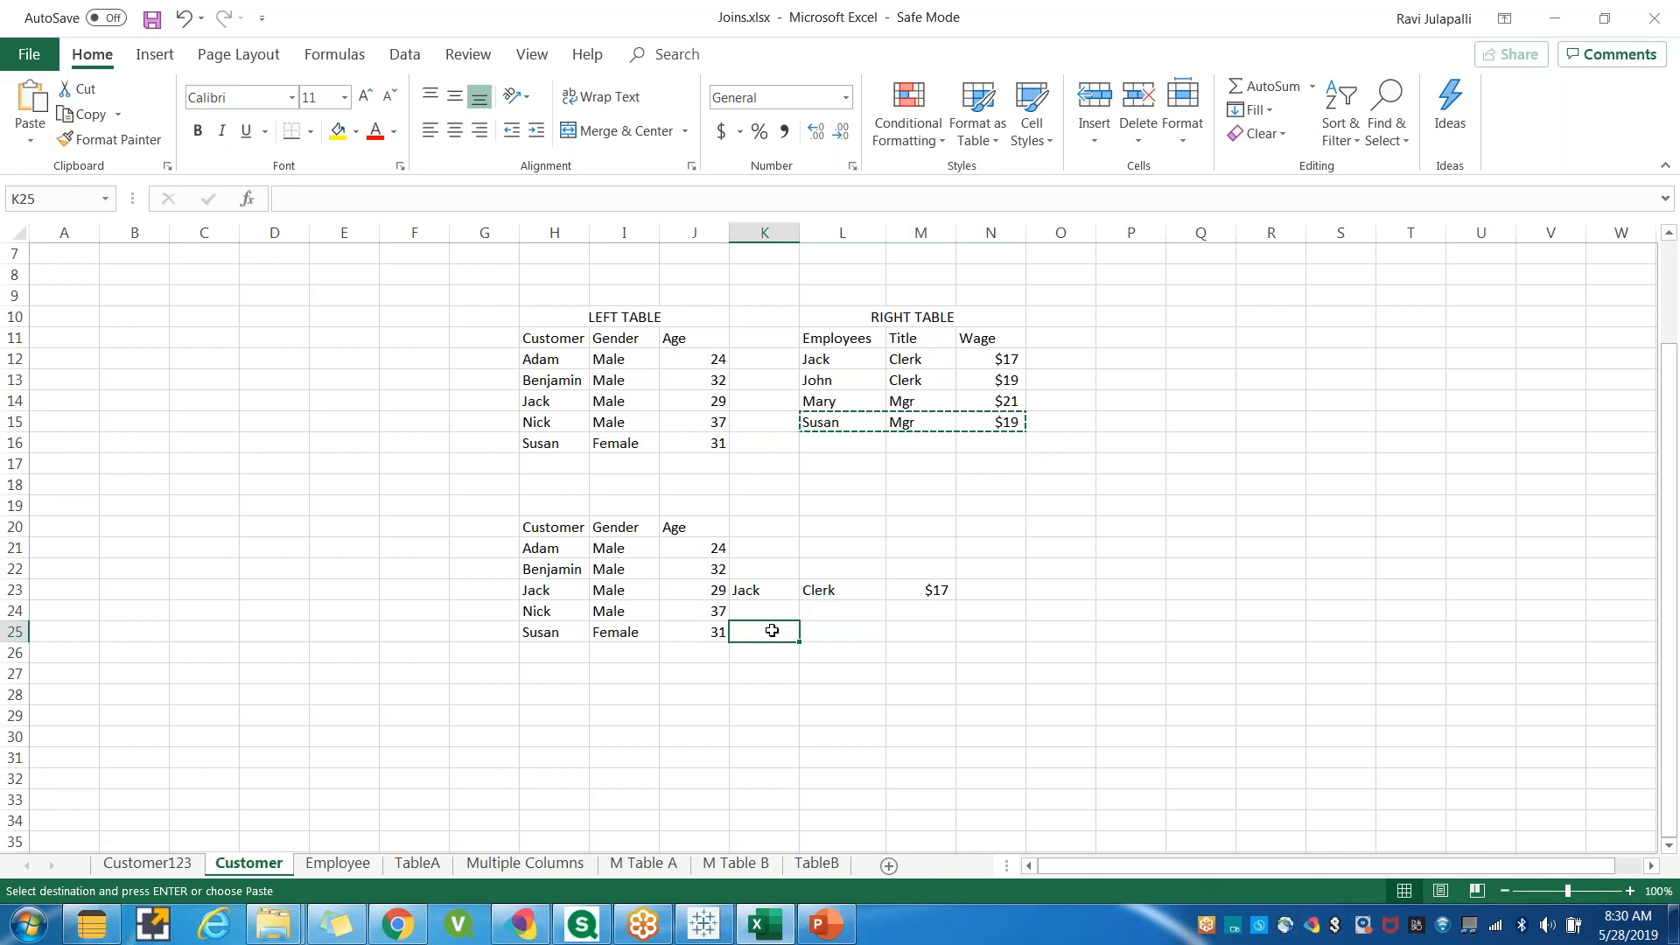
key("ctrl+v")
Copy the right table's Employees, Title and Wage headers into K20 and widen column K to fit.
left_click(875, 341)
left_click_drag(908, 336, 989, 339)
key("ctrl+c")
left_click(774, 531)
key("ctrl+v")
left_click(826, 740)
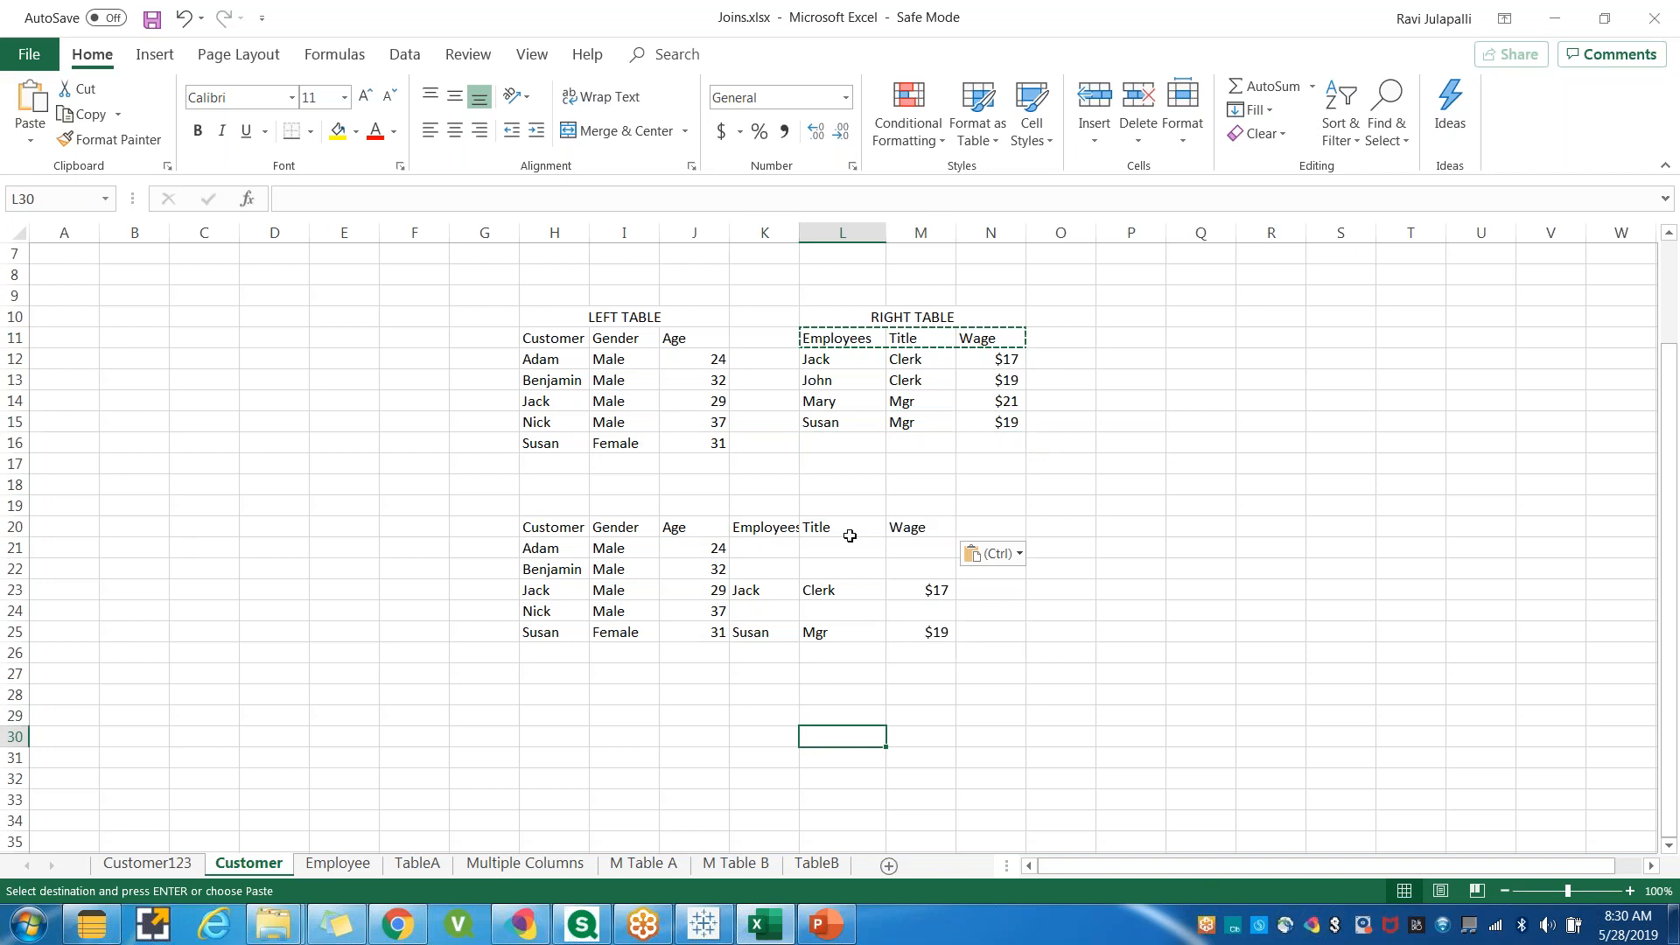
left_click_drag(799, 232, 821, 232)
left_click(1072, 737)
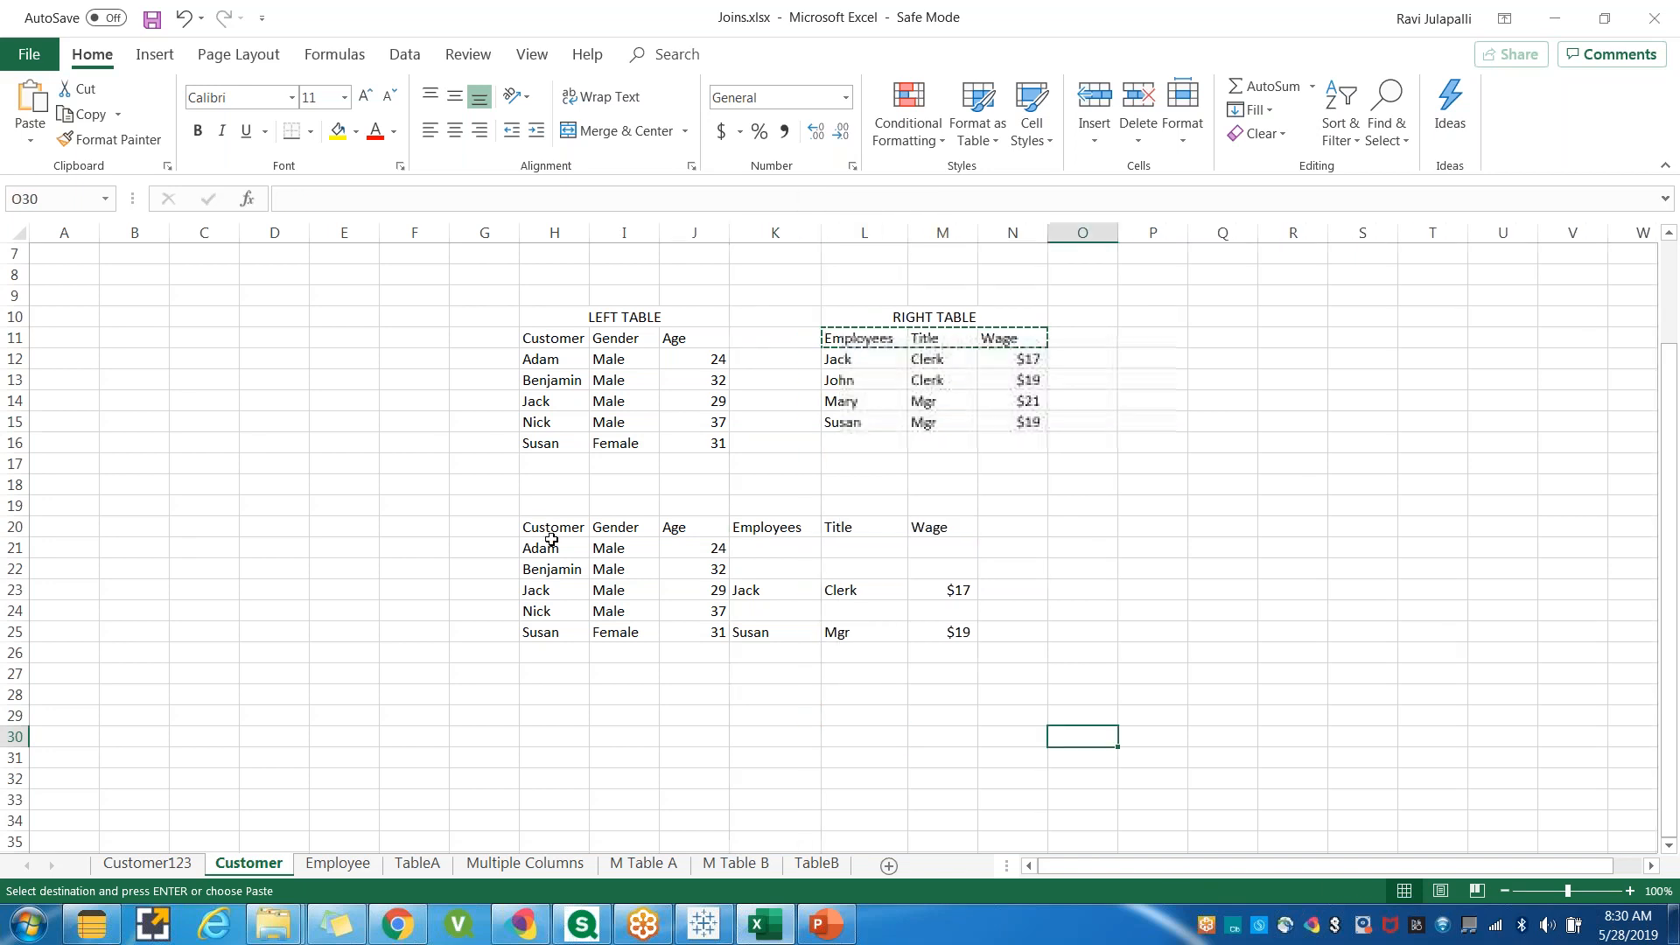
Fill the combined table range H20:R25 with yellow.
left_click_drag(551, 535, 1290, 633)
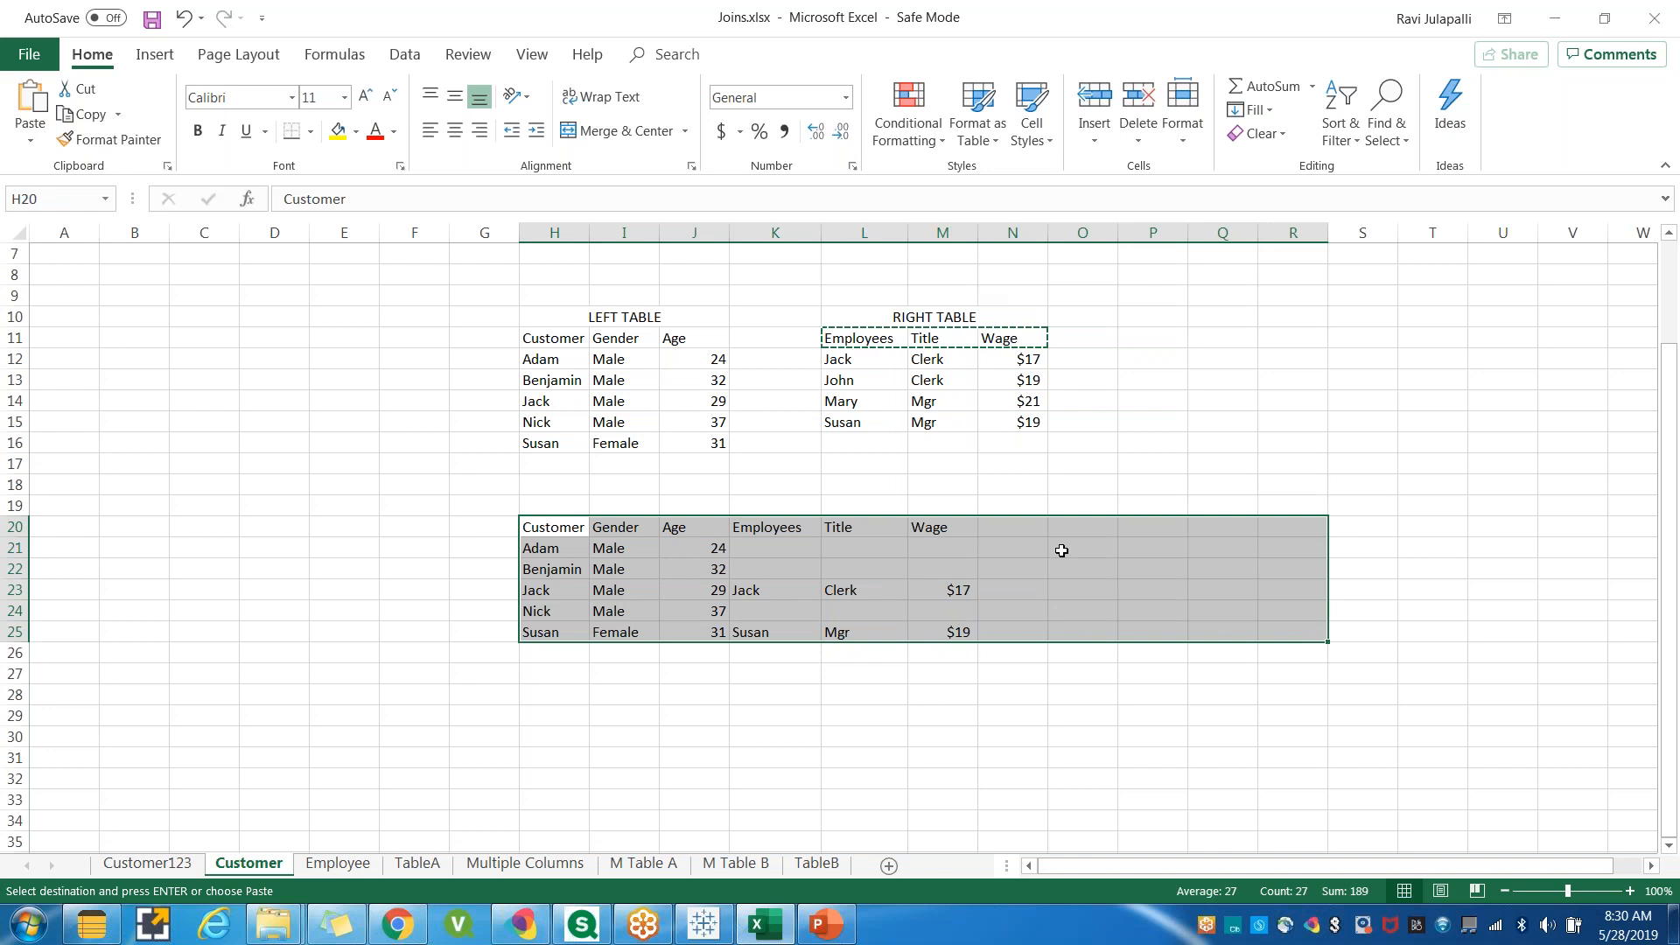
left_click(338, 131)
left_click(679, 692)
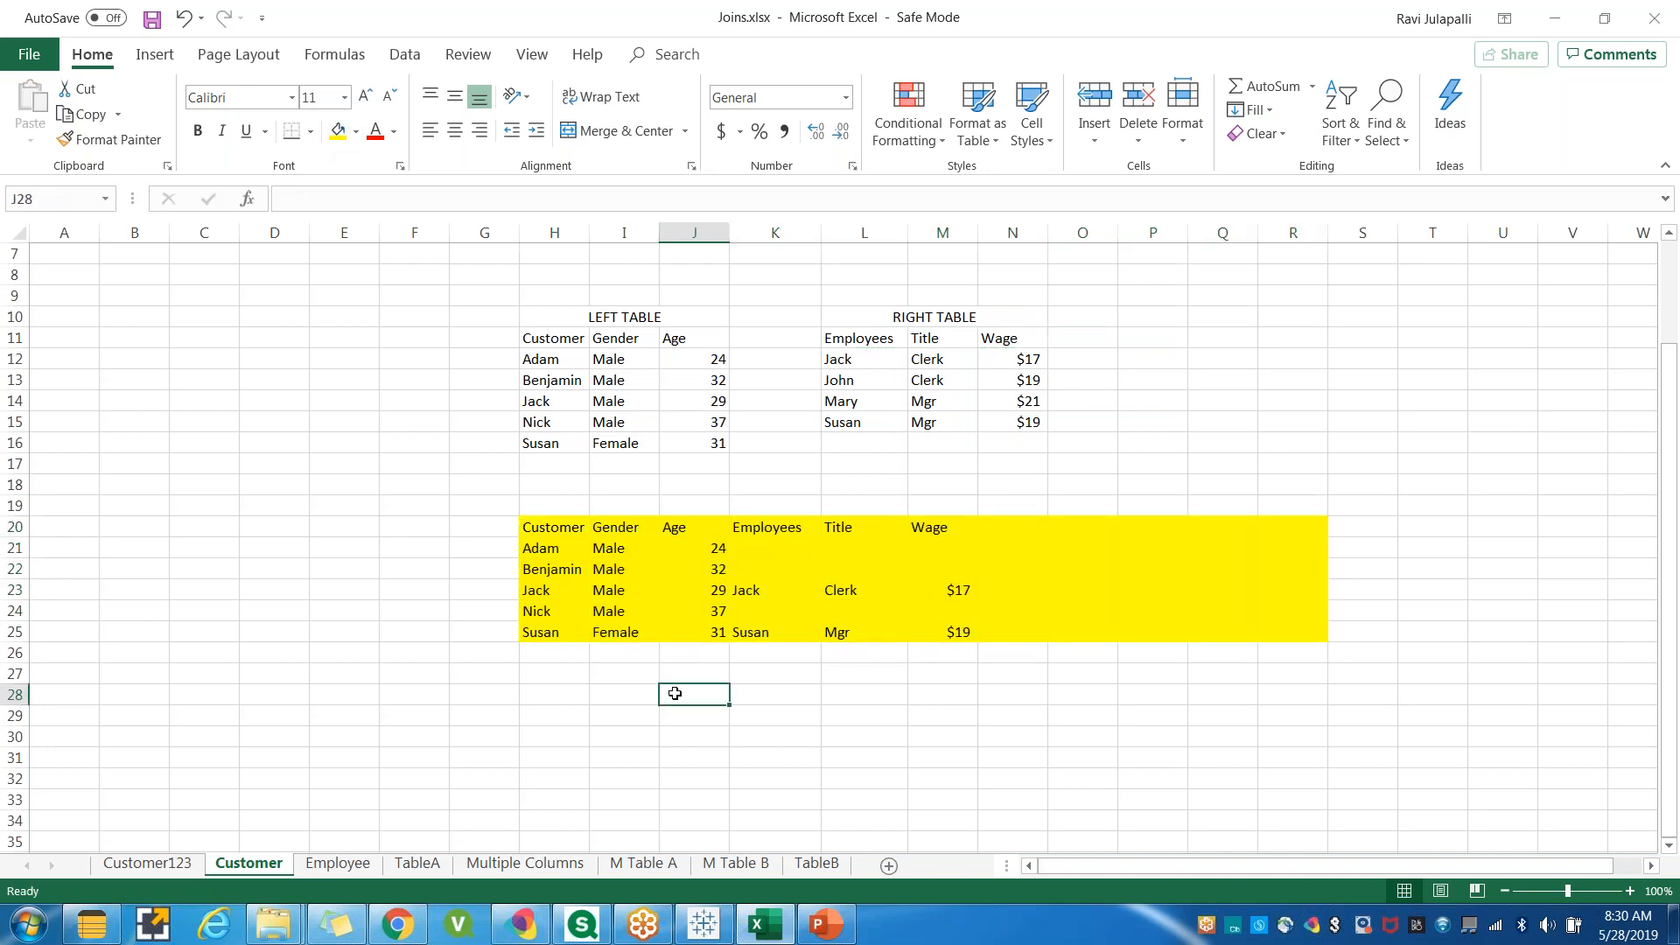
Shade the unmatched cells K21:M22 and K24:M24 gray.
left_click_drag(751, 550, 932, 567)
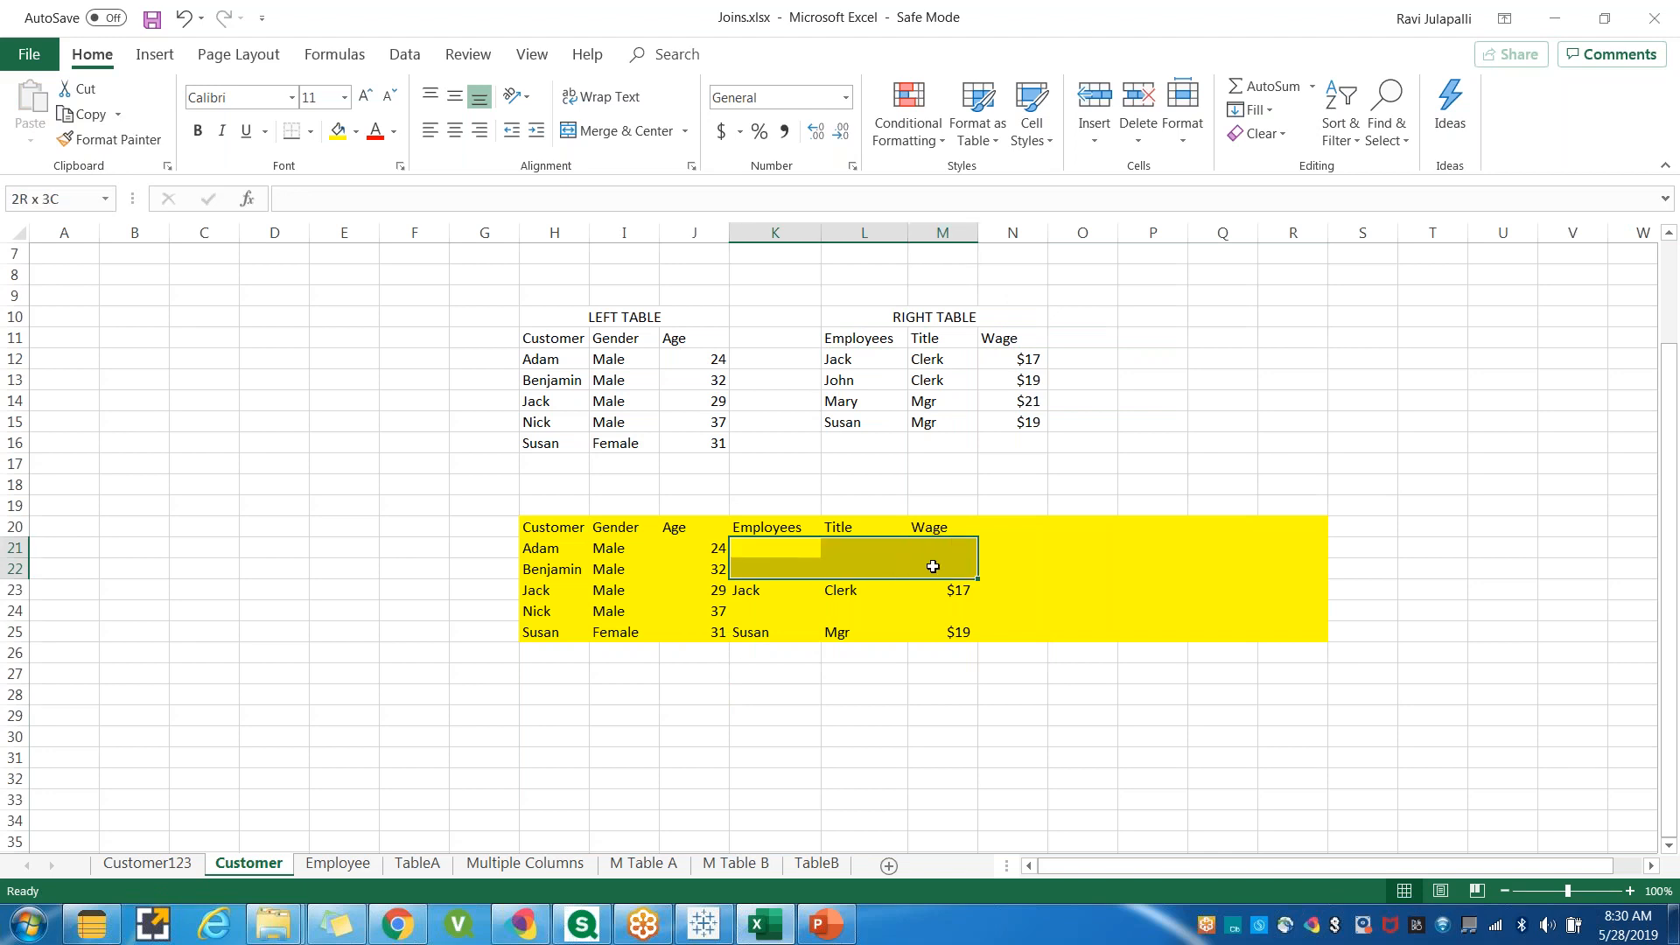
left_click(356, 131)
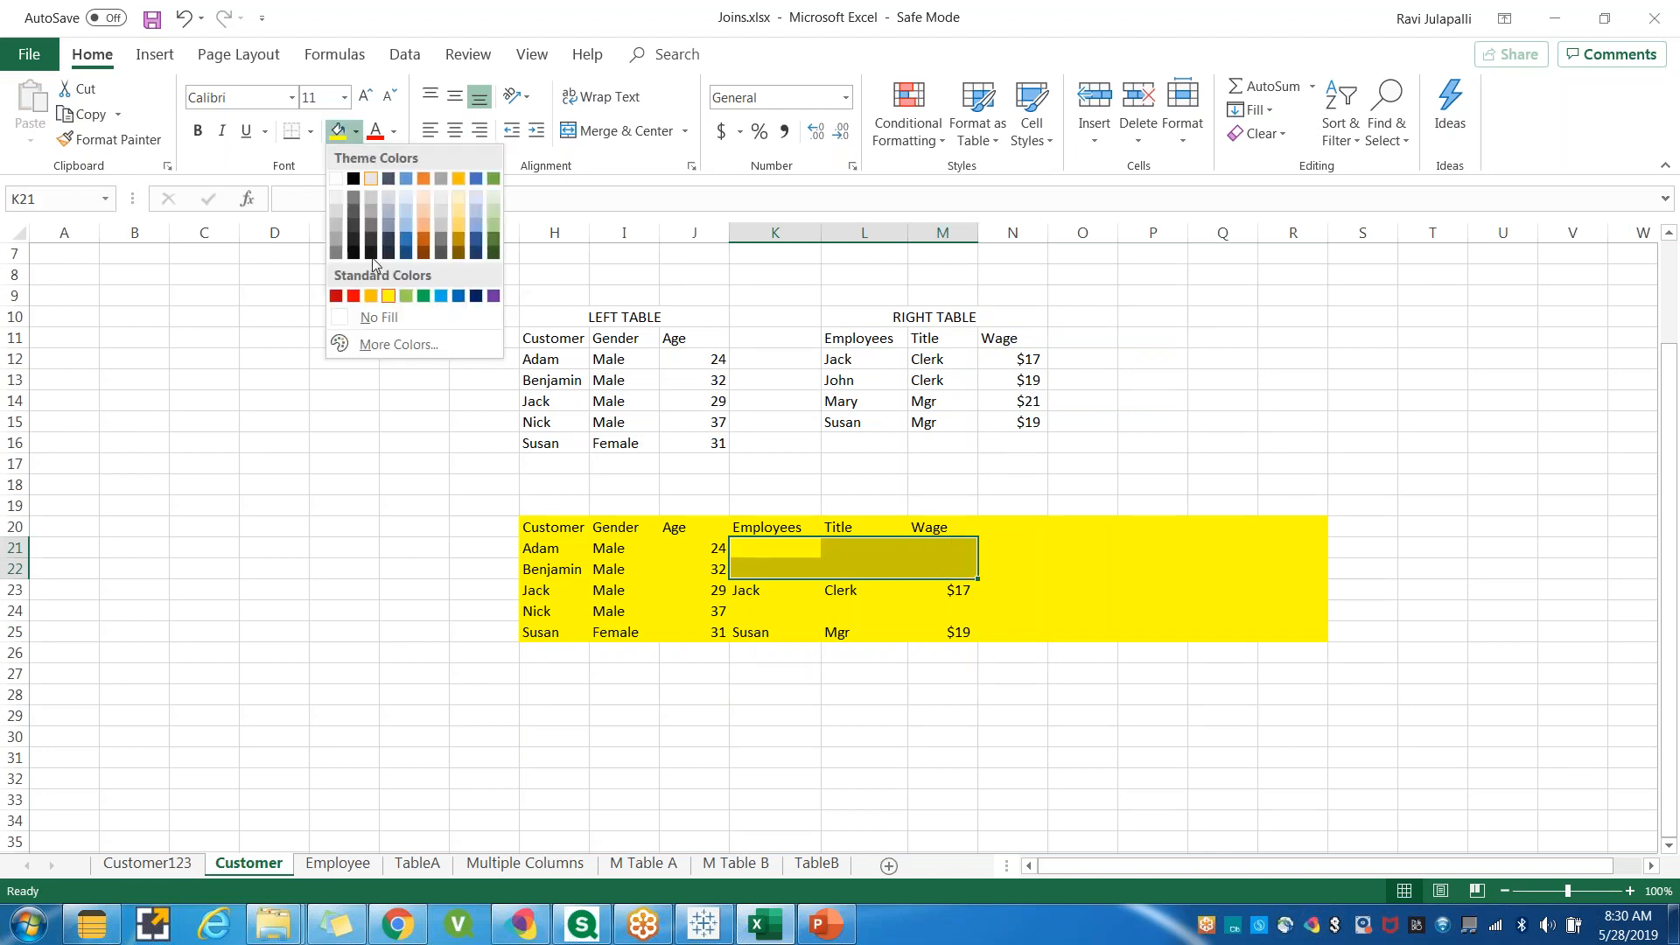
left_click(336, 247)
left_click_drag(750, 616, 962, 611)
left_click(338, 132)
left_click(695, 741)
Select the left-table columns and the matched right-table columns of the combined table to compare them.
left_click(545, 592)
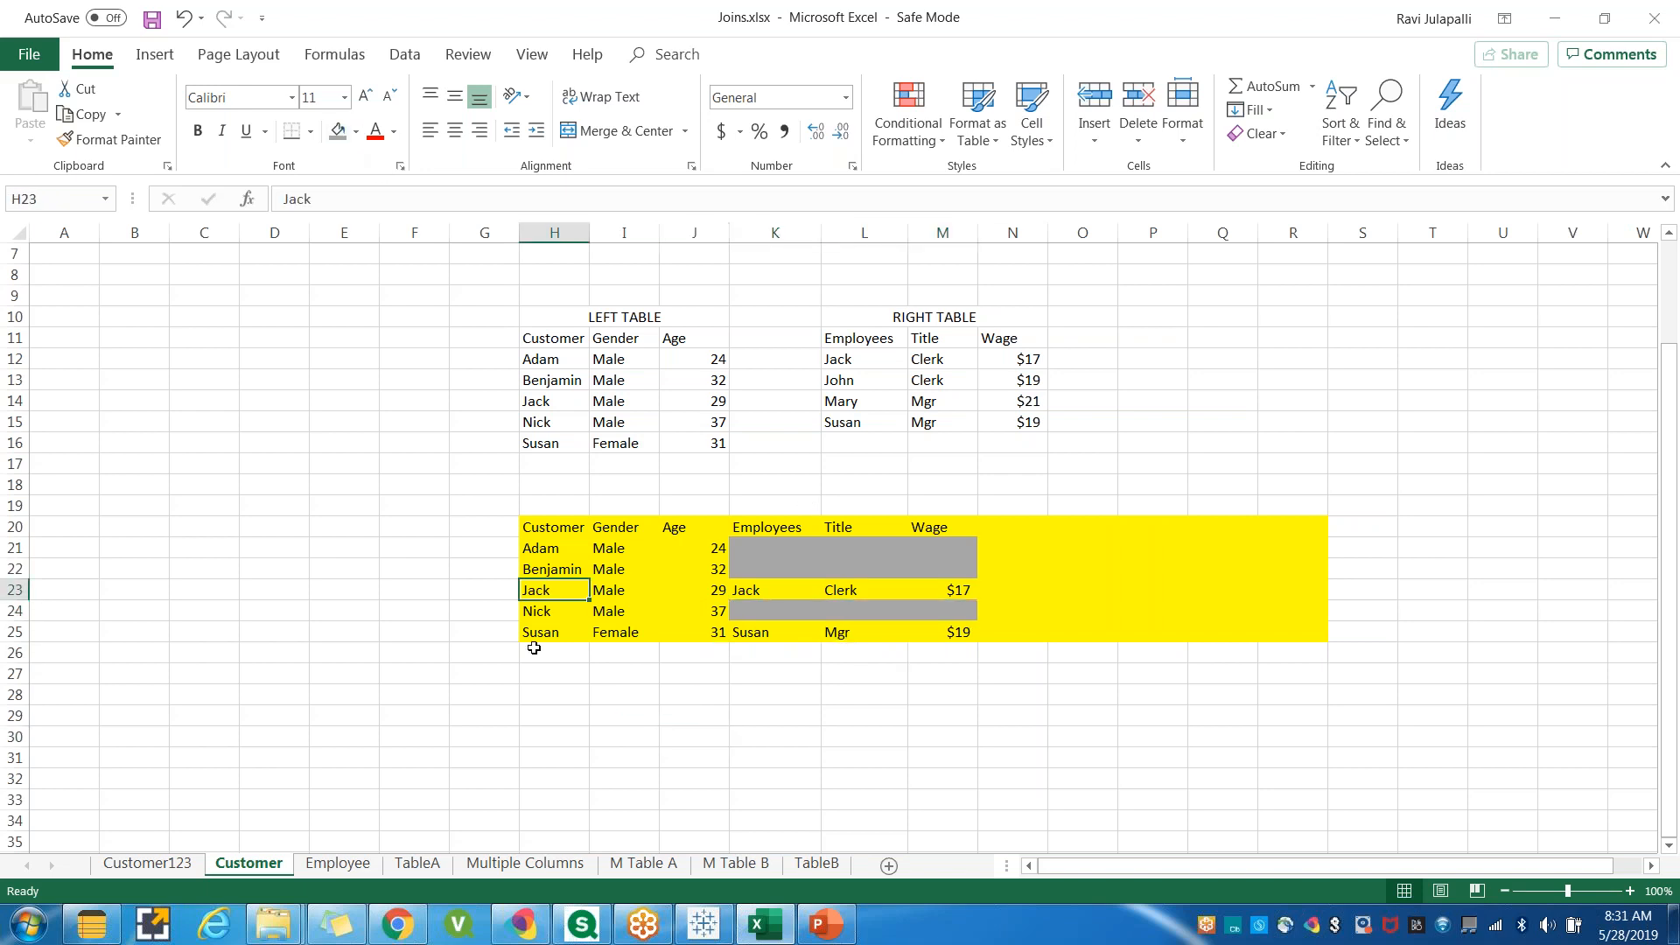
left_click_drag(543, 525, 683, 632)
left_click_drag(768, 507, 954, 636)
left_click(892, 728)
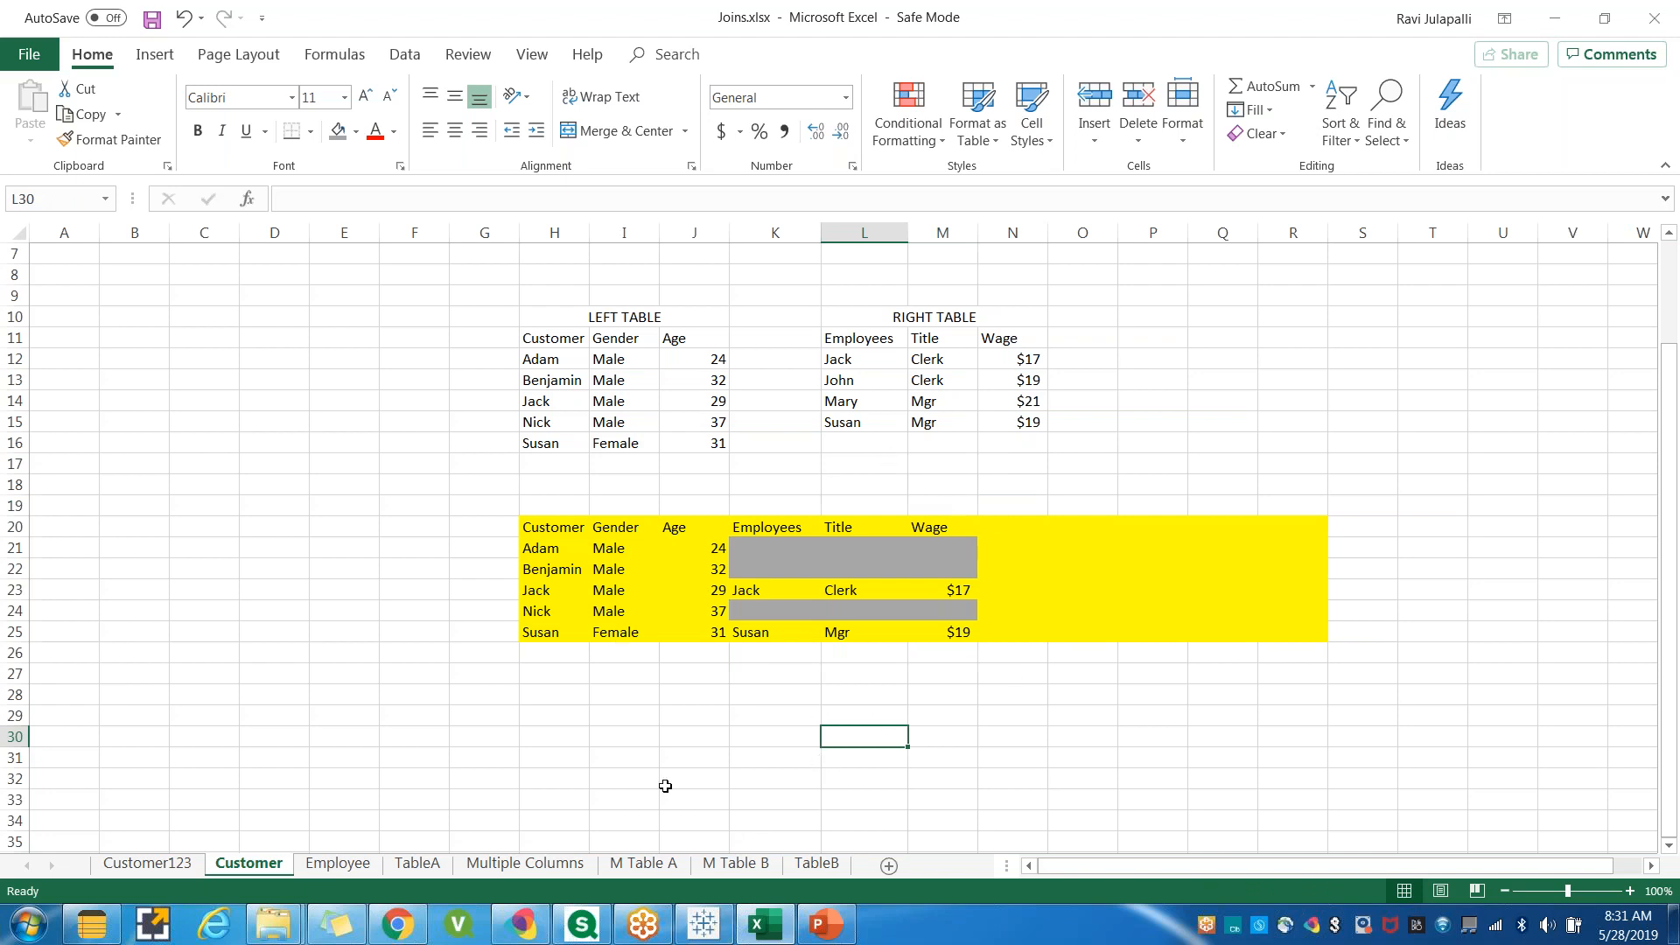
Switch to Tableau and change the Customer–Employee join type to Left.
left_click(709, 926)
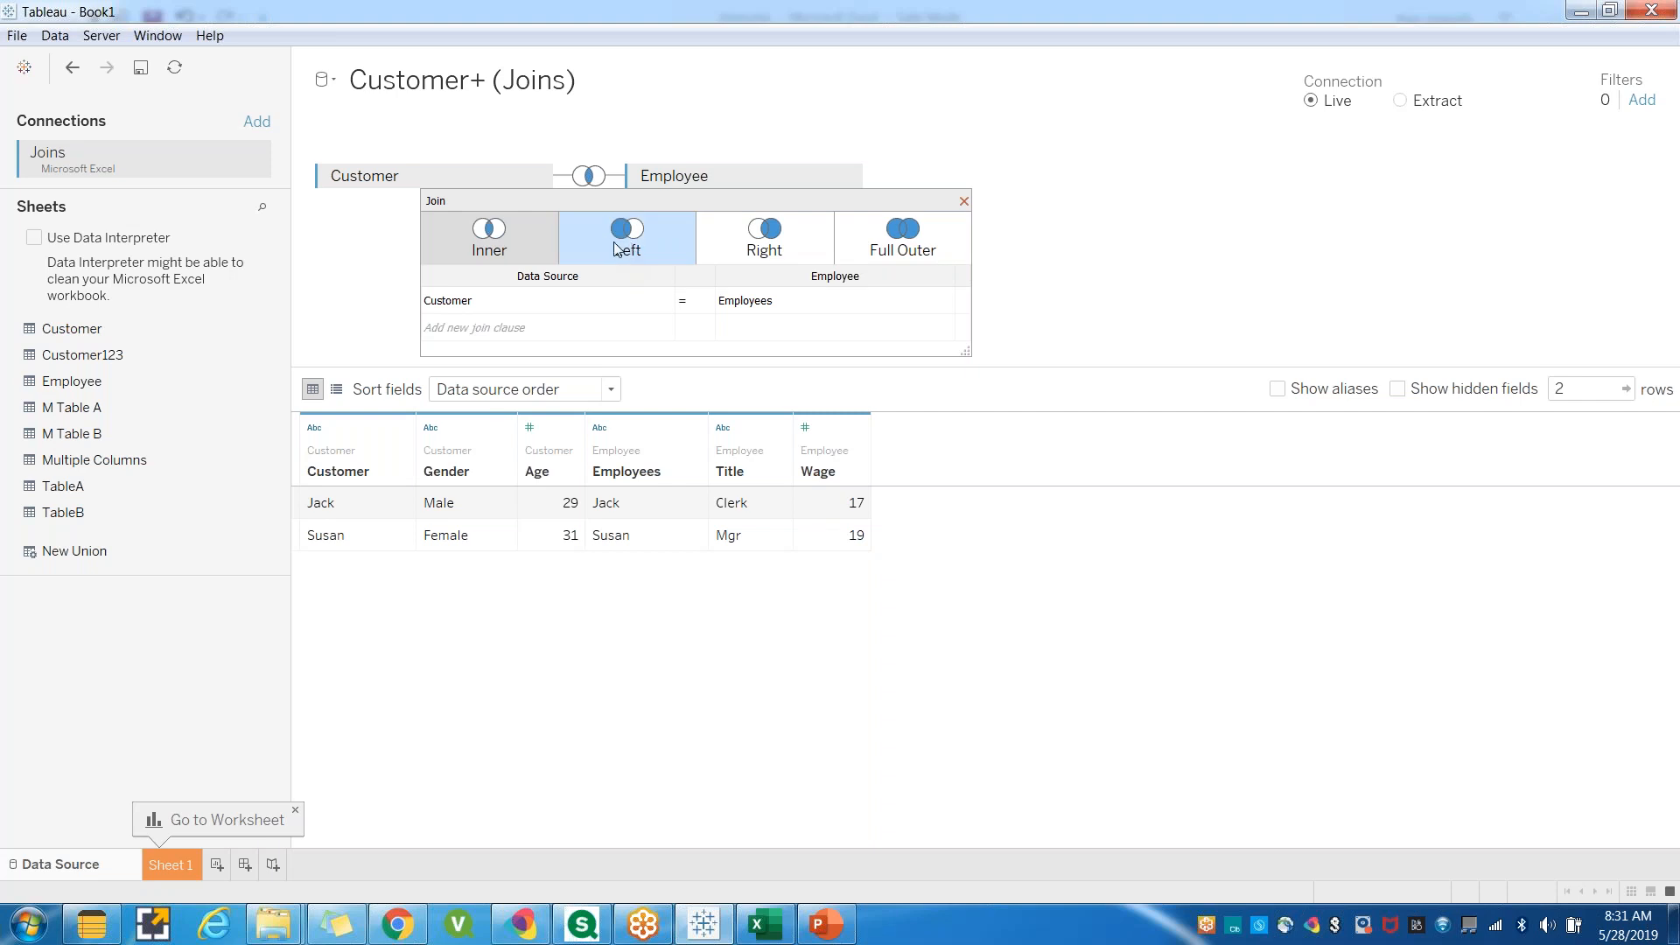
left_click(647, 244)
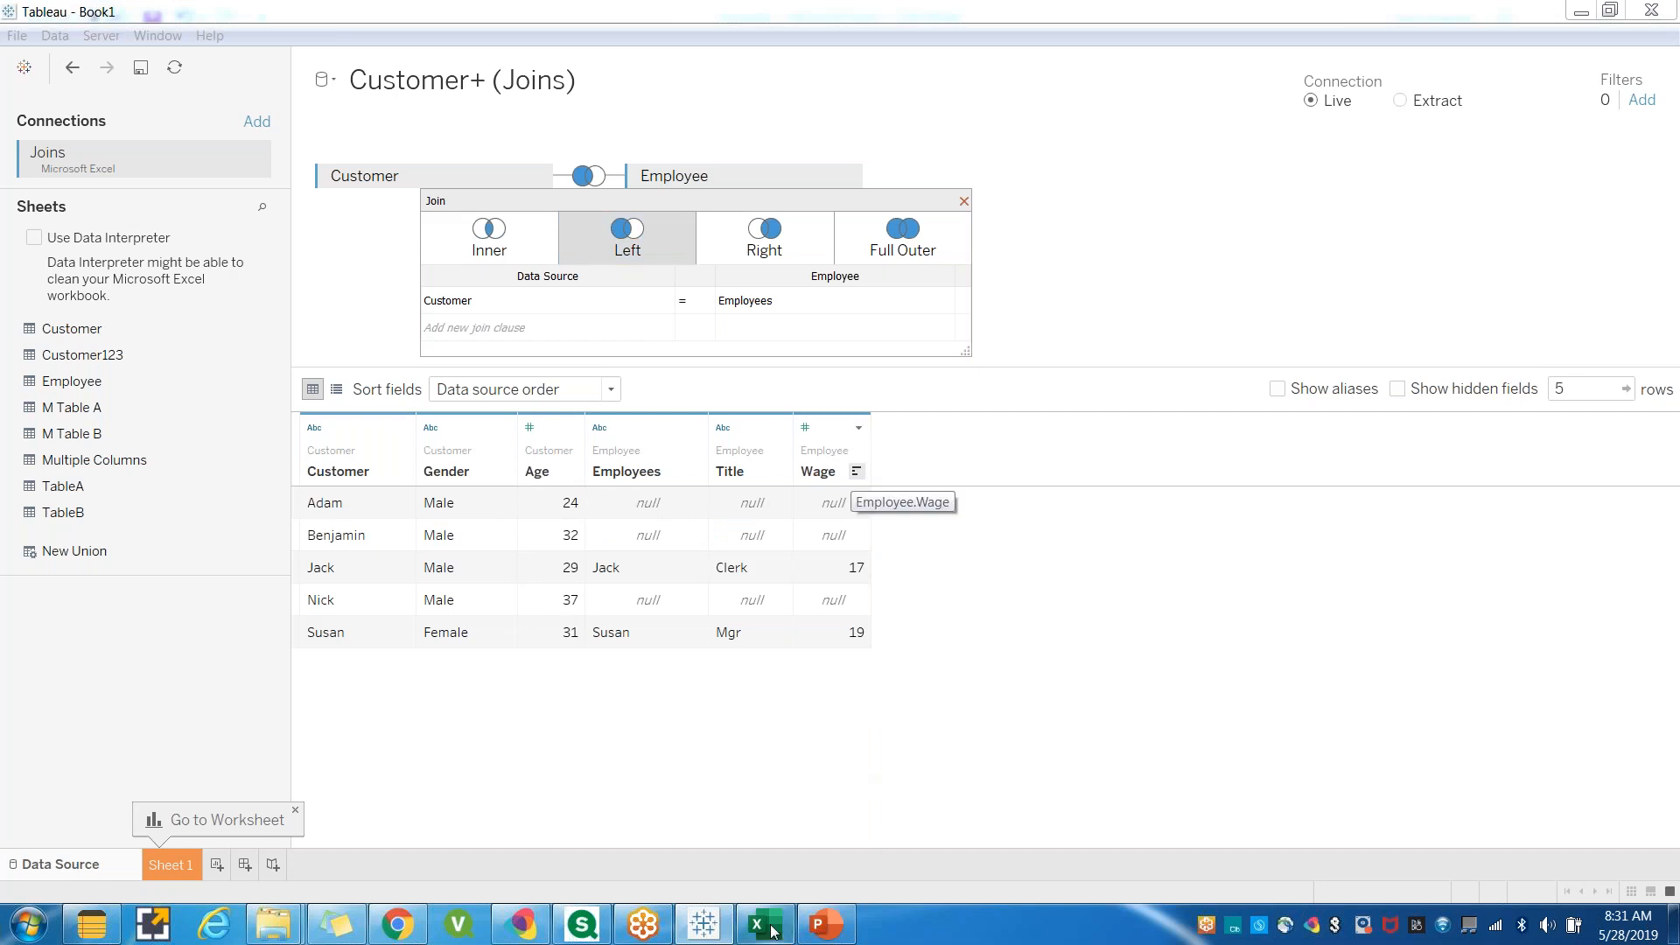
Try to resize and arrange the Excel window beside the Tableau join preview.
mouse_move(772, 929)
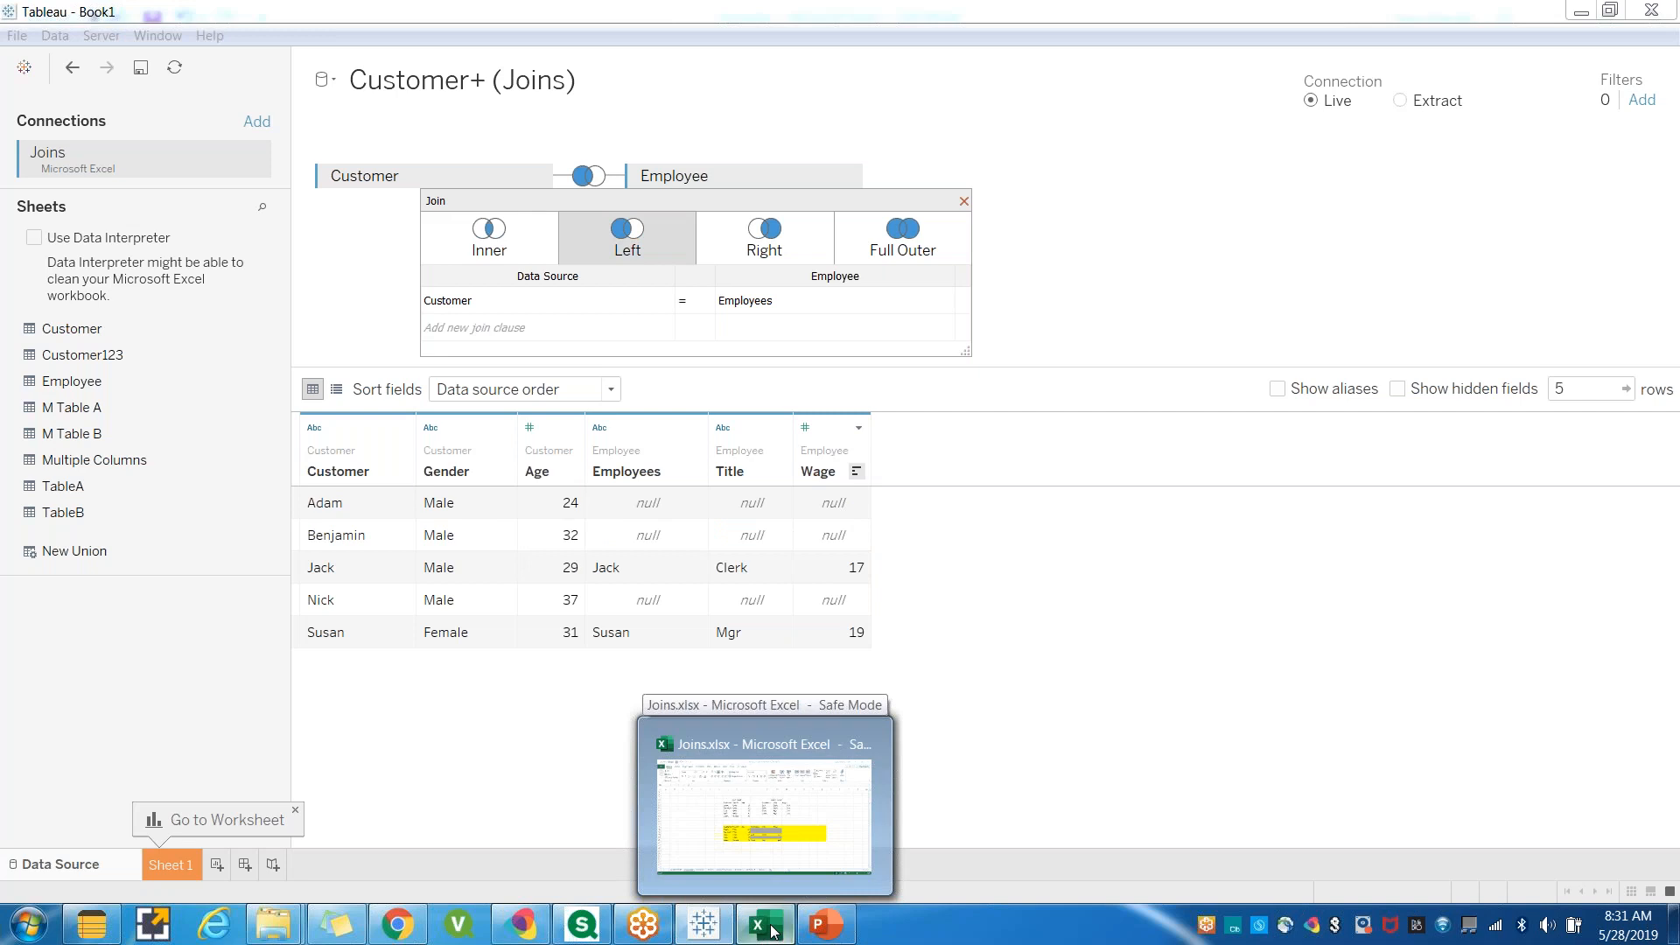
left_click(772, 929)
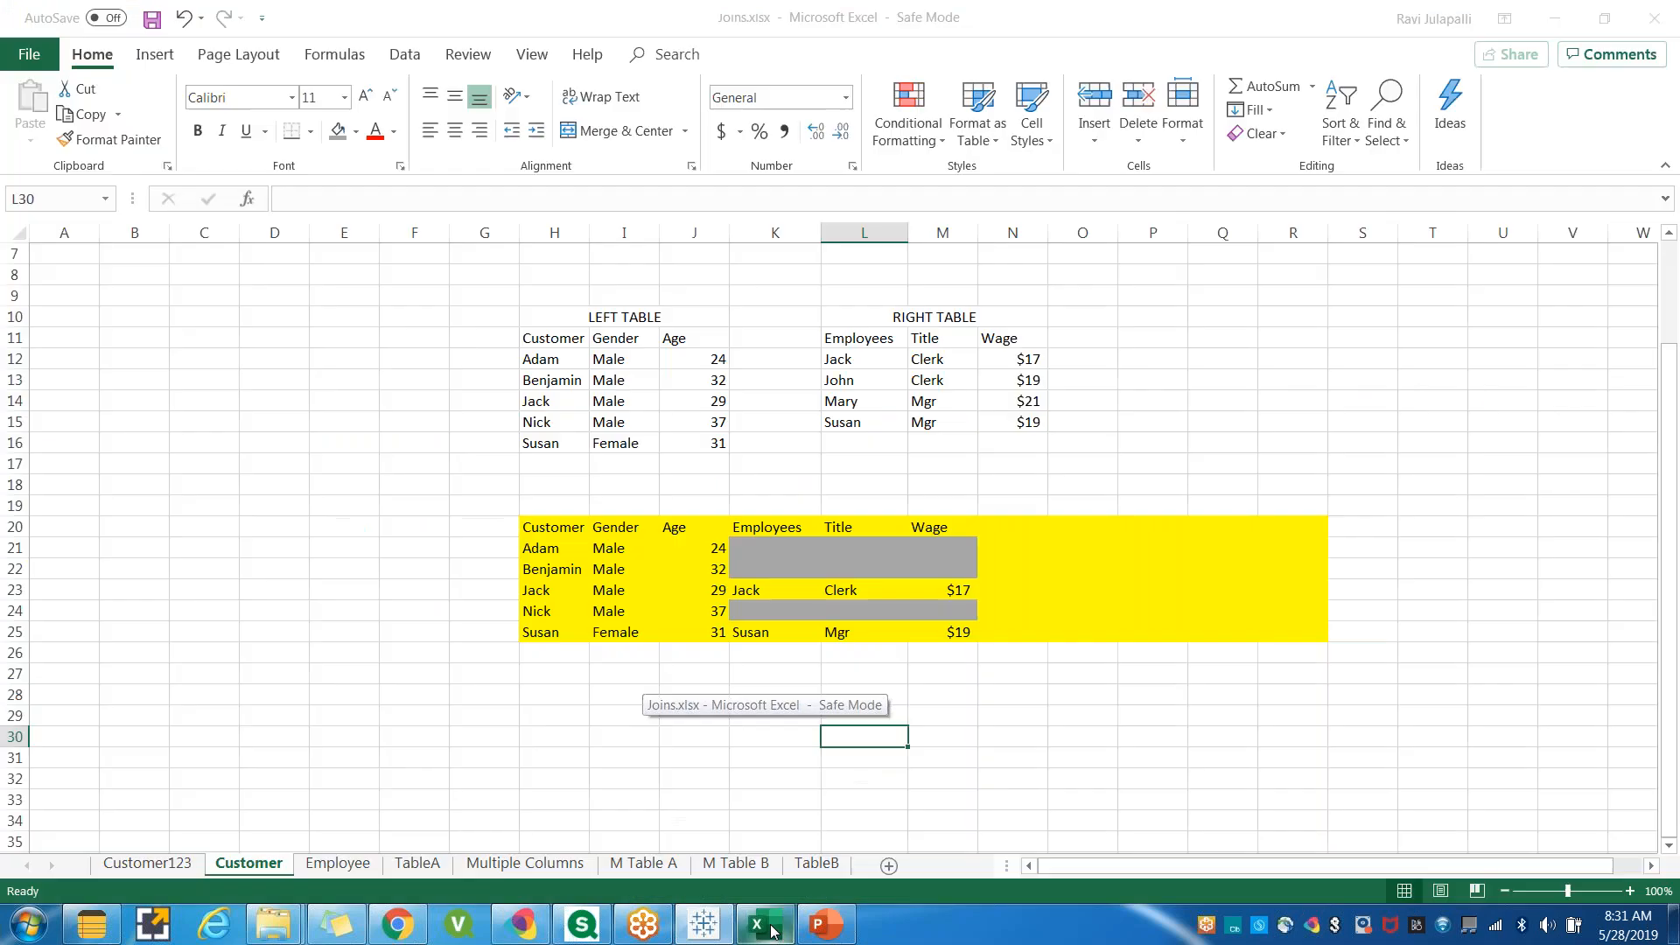
left_click(1606, 25)
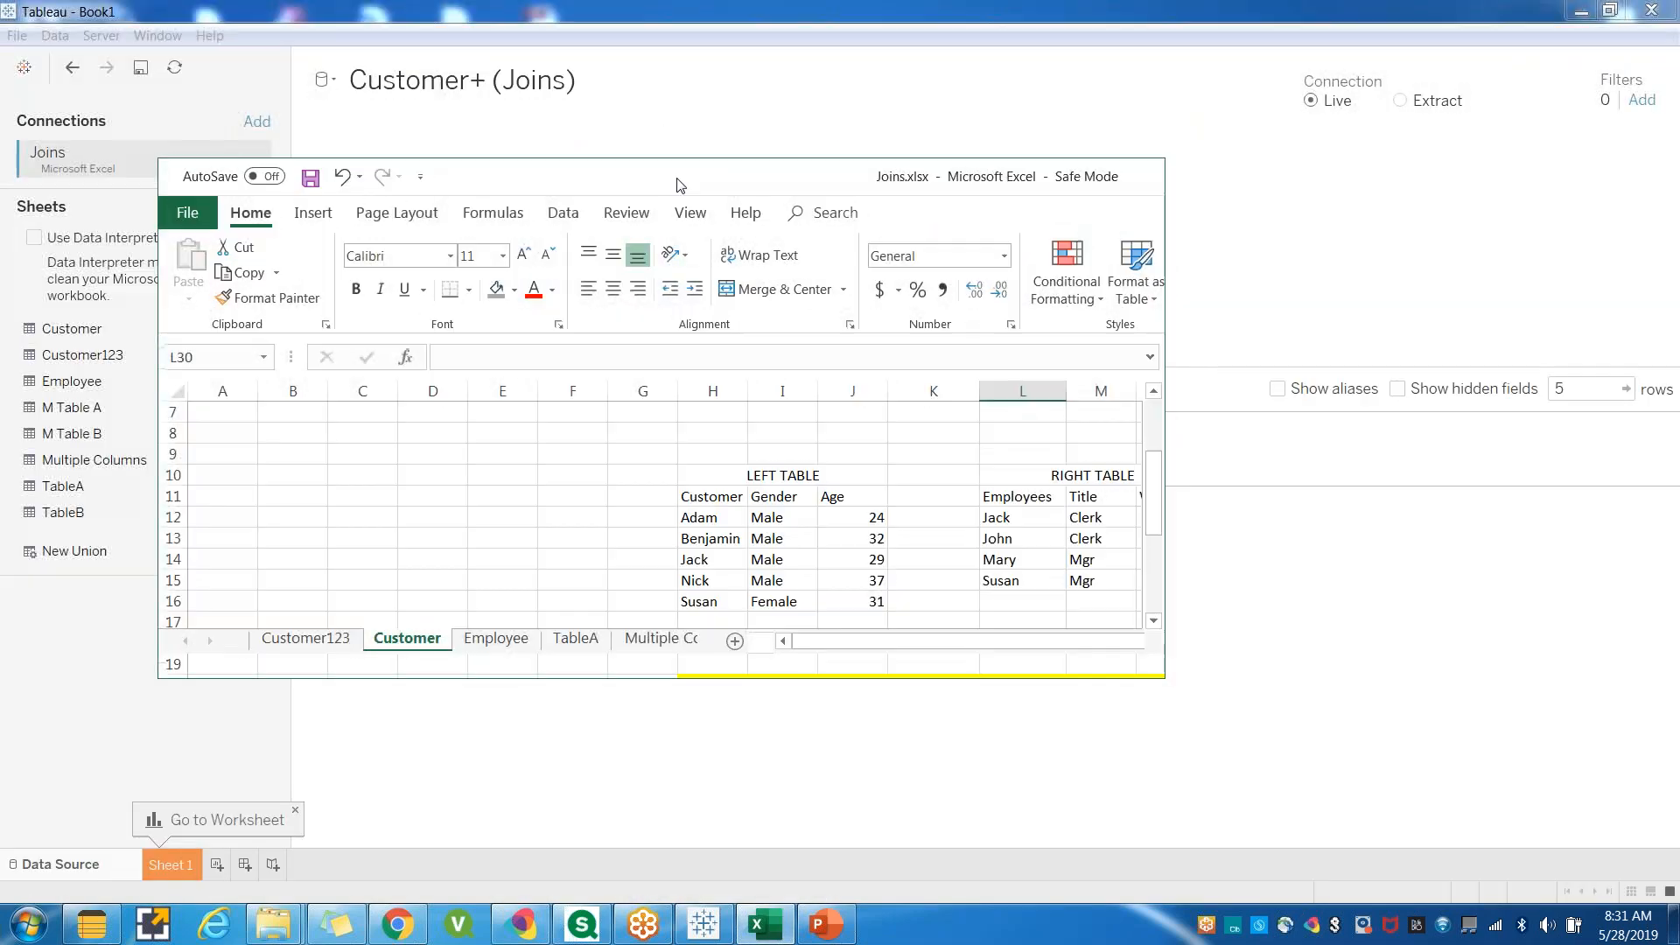
left_click_drag(1321, 570, 1348, 818)
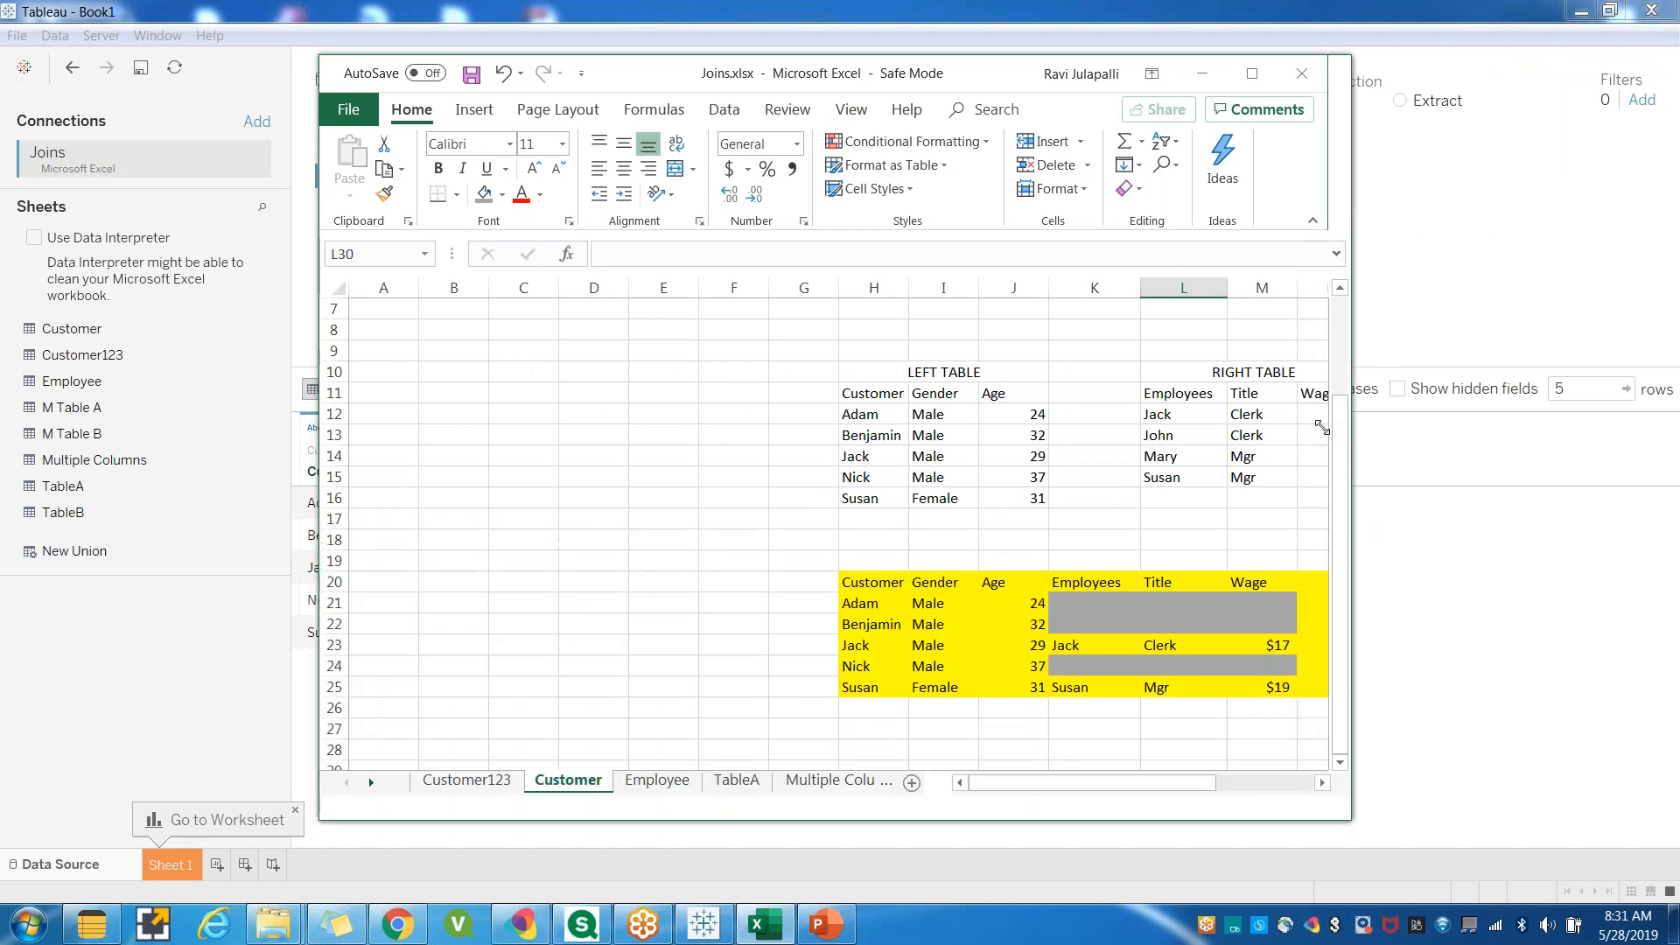
left_click_drag(700, 81, 1161, 66)
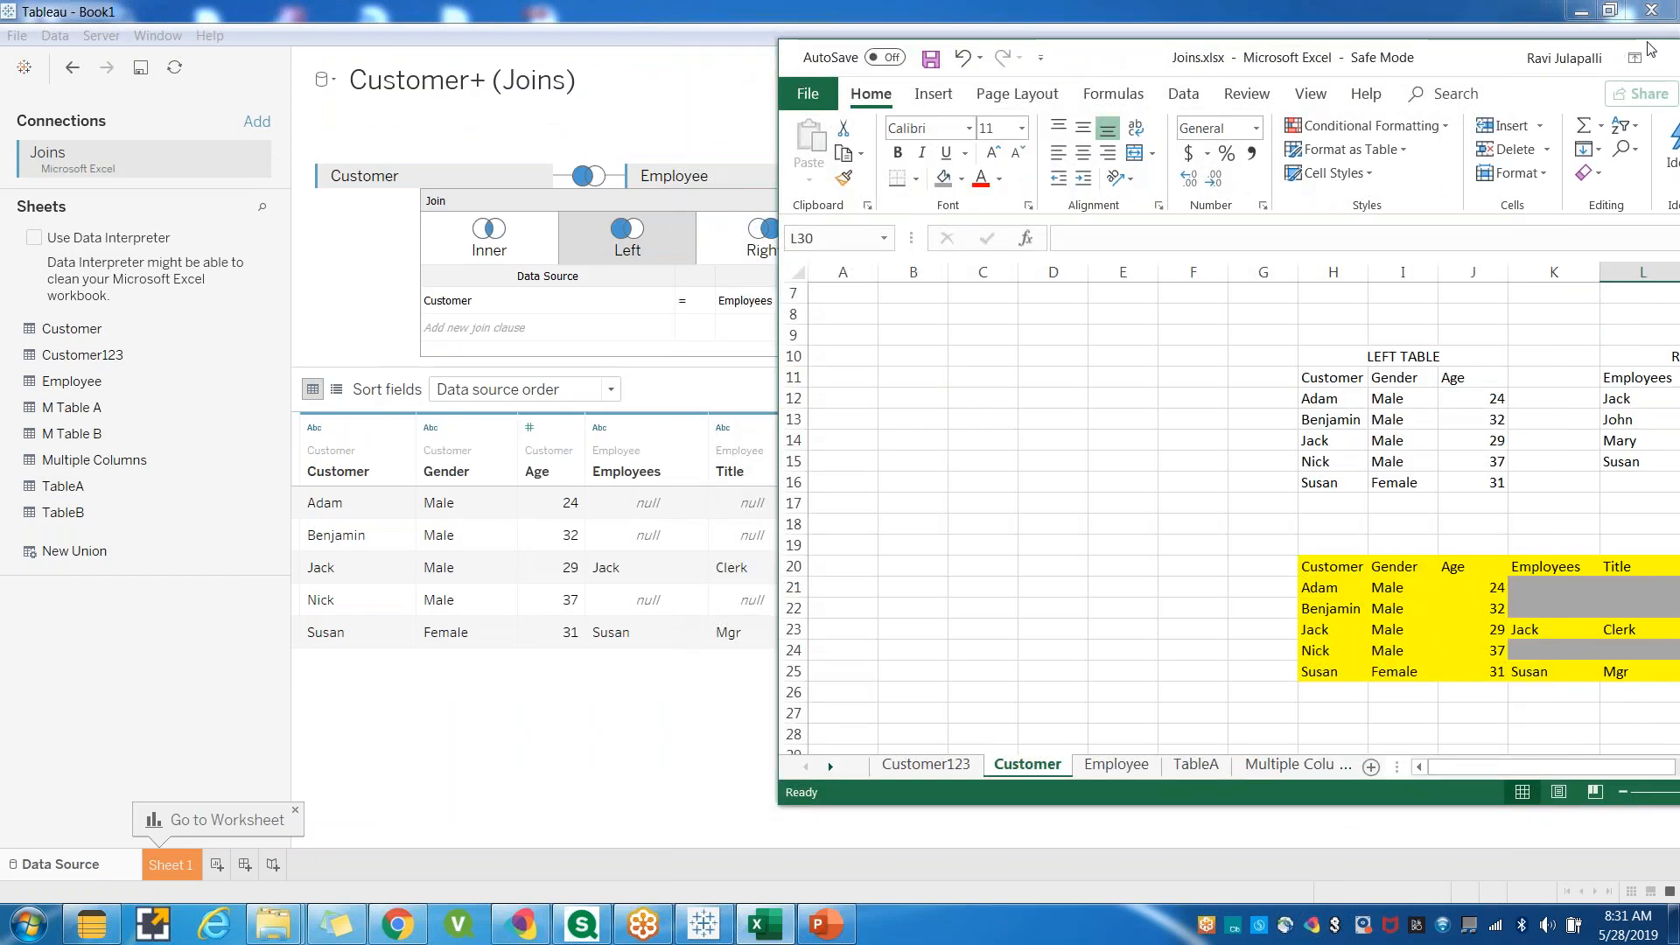
left_click(1647, 43)
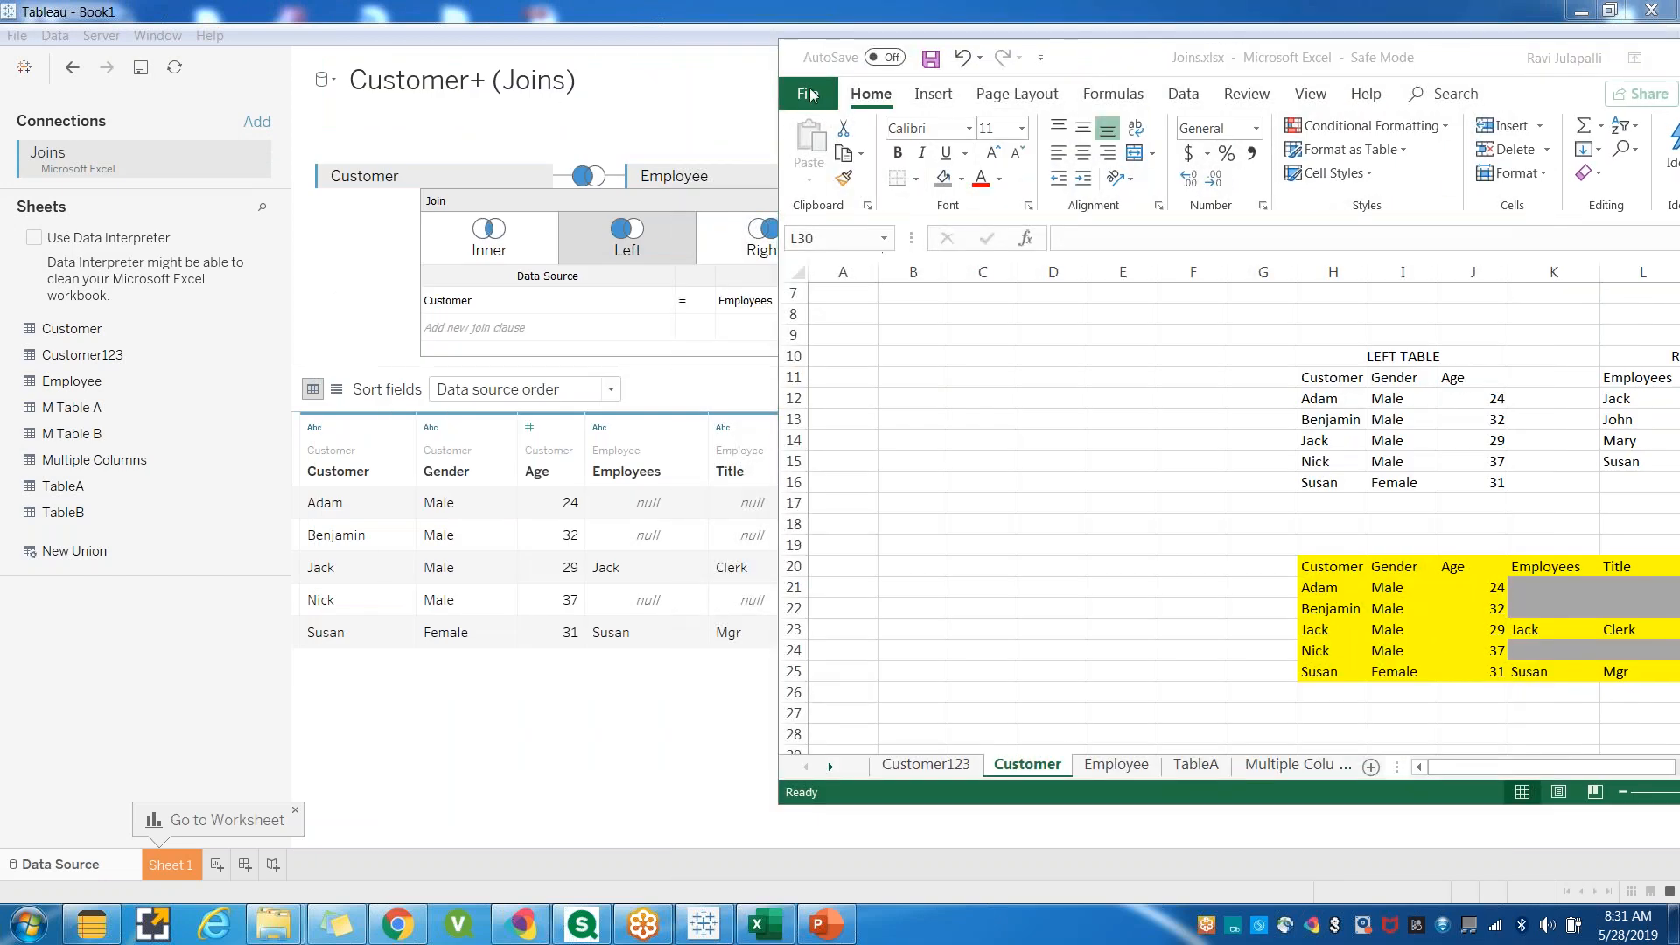
left_click(784, 74)
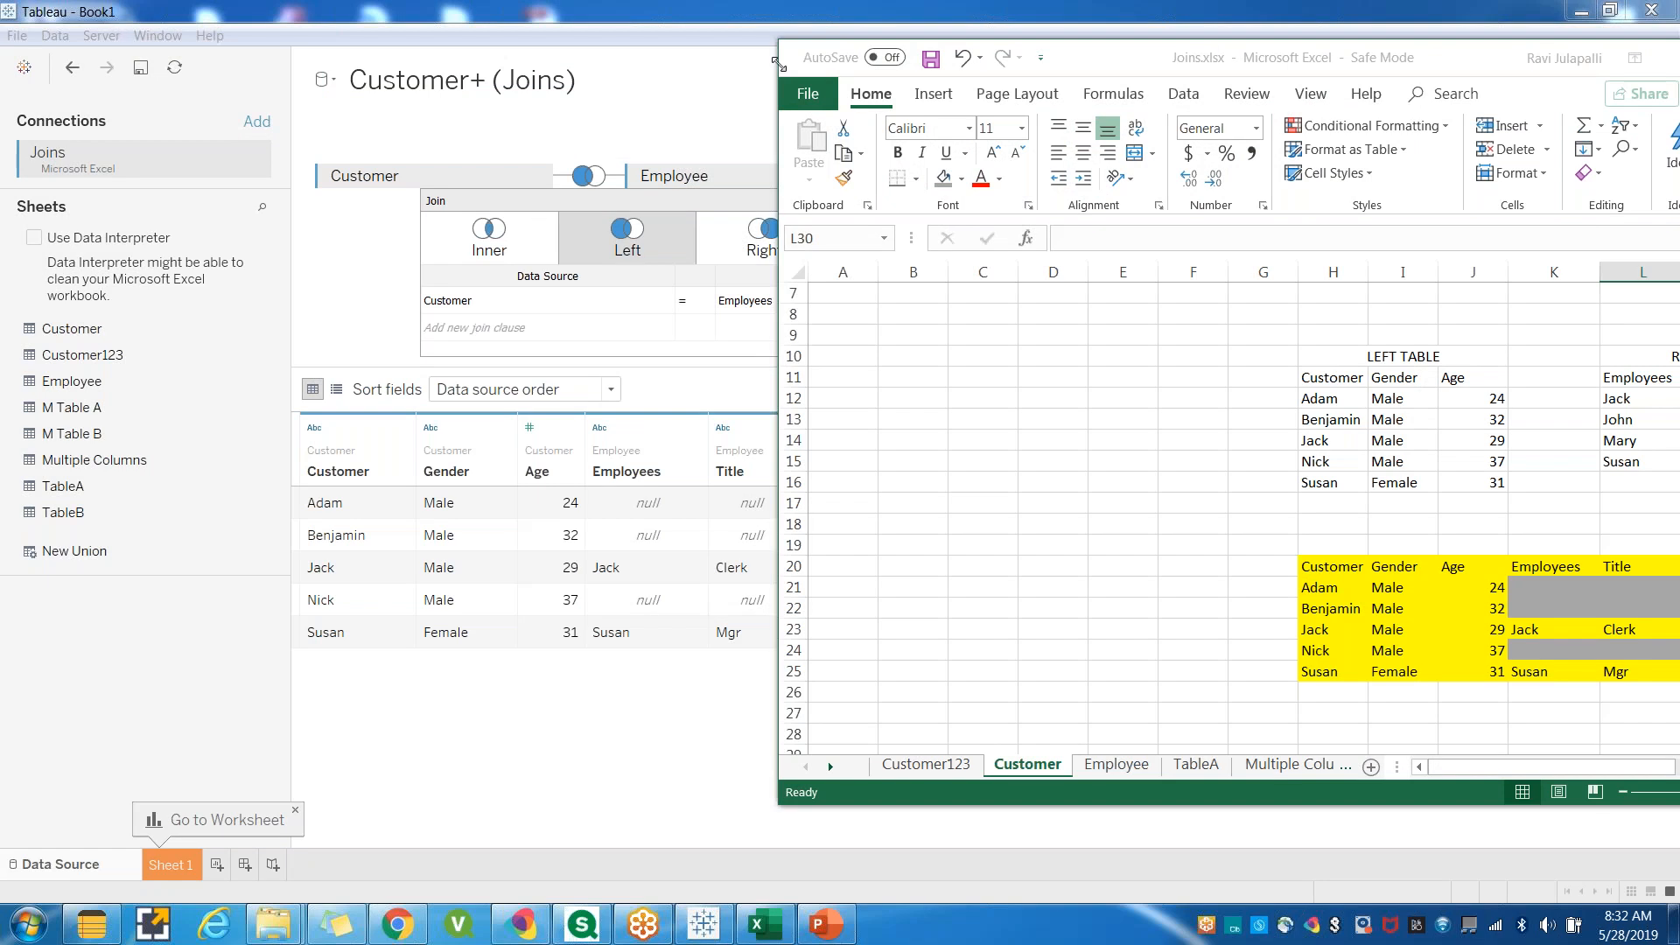
left_click_drag(779, 40, 866, 68)
left_click_drag(1190, 78, 1126, 69)
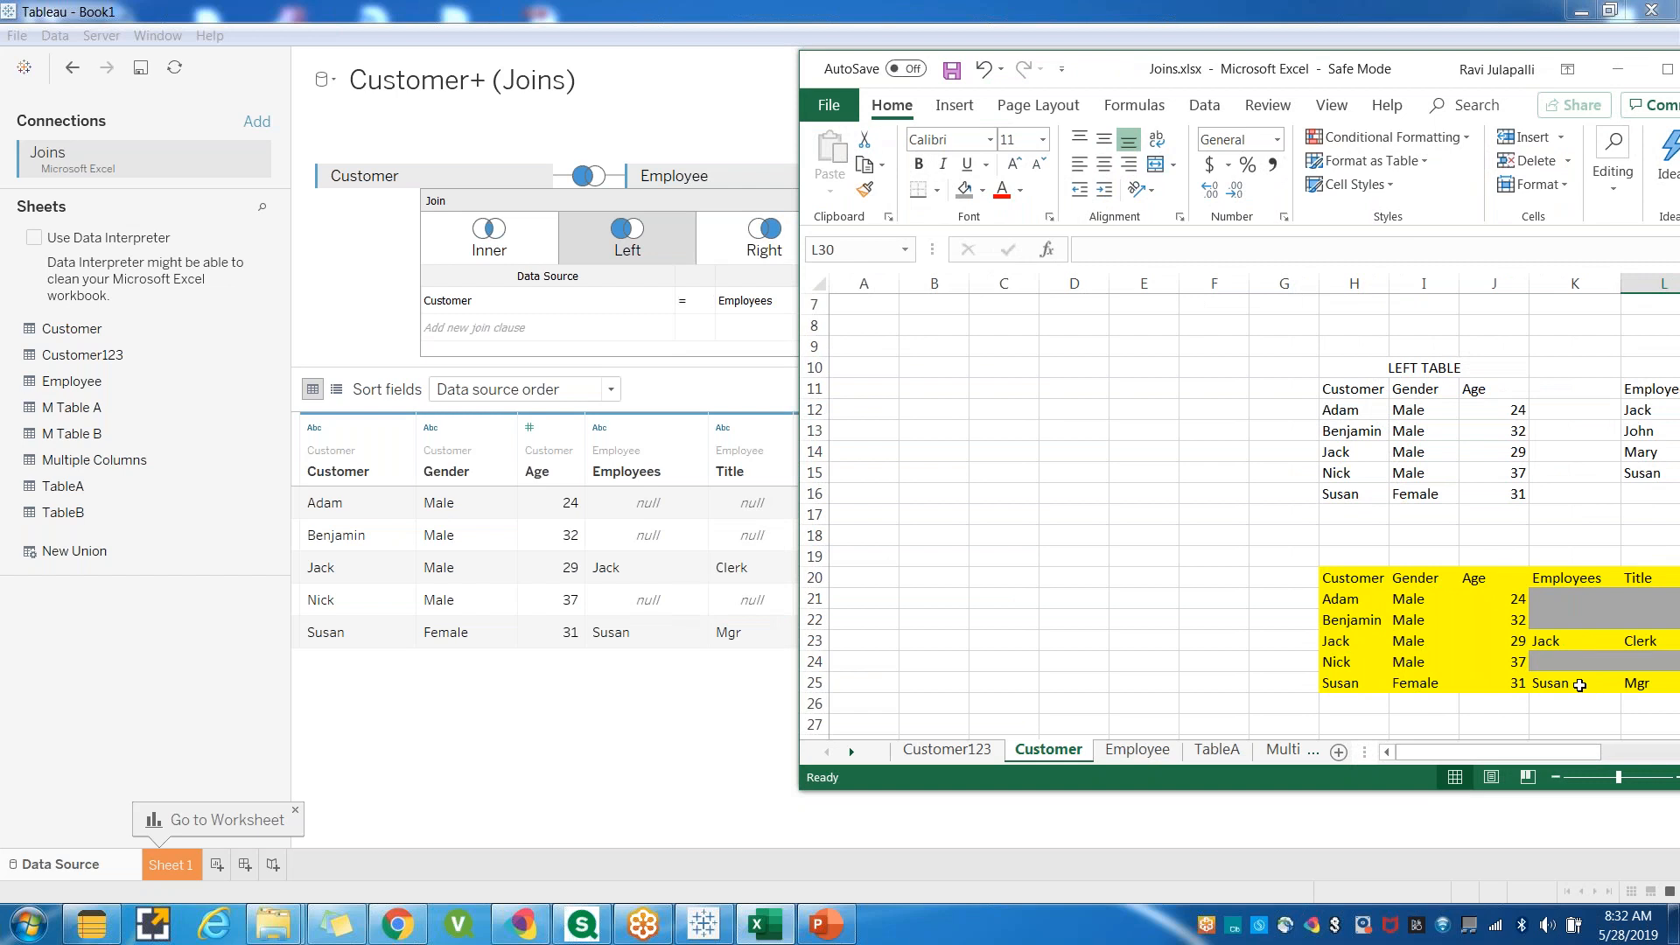
left_click(1667, 70)
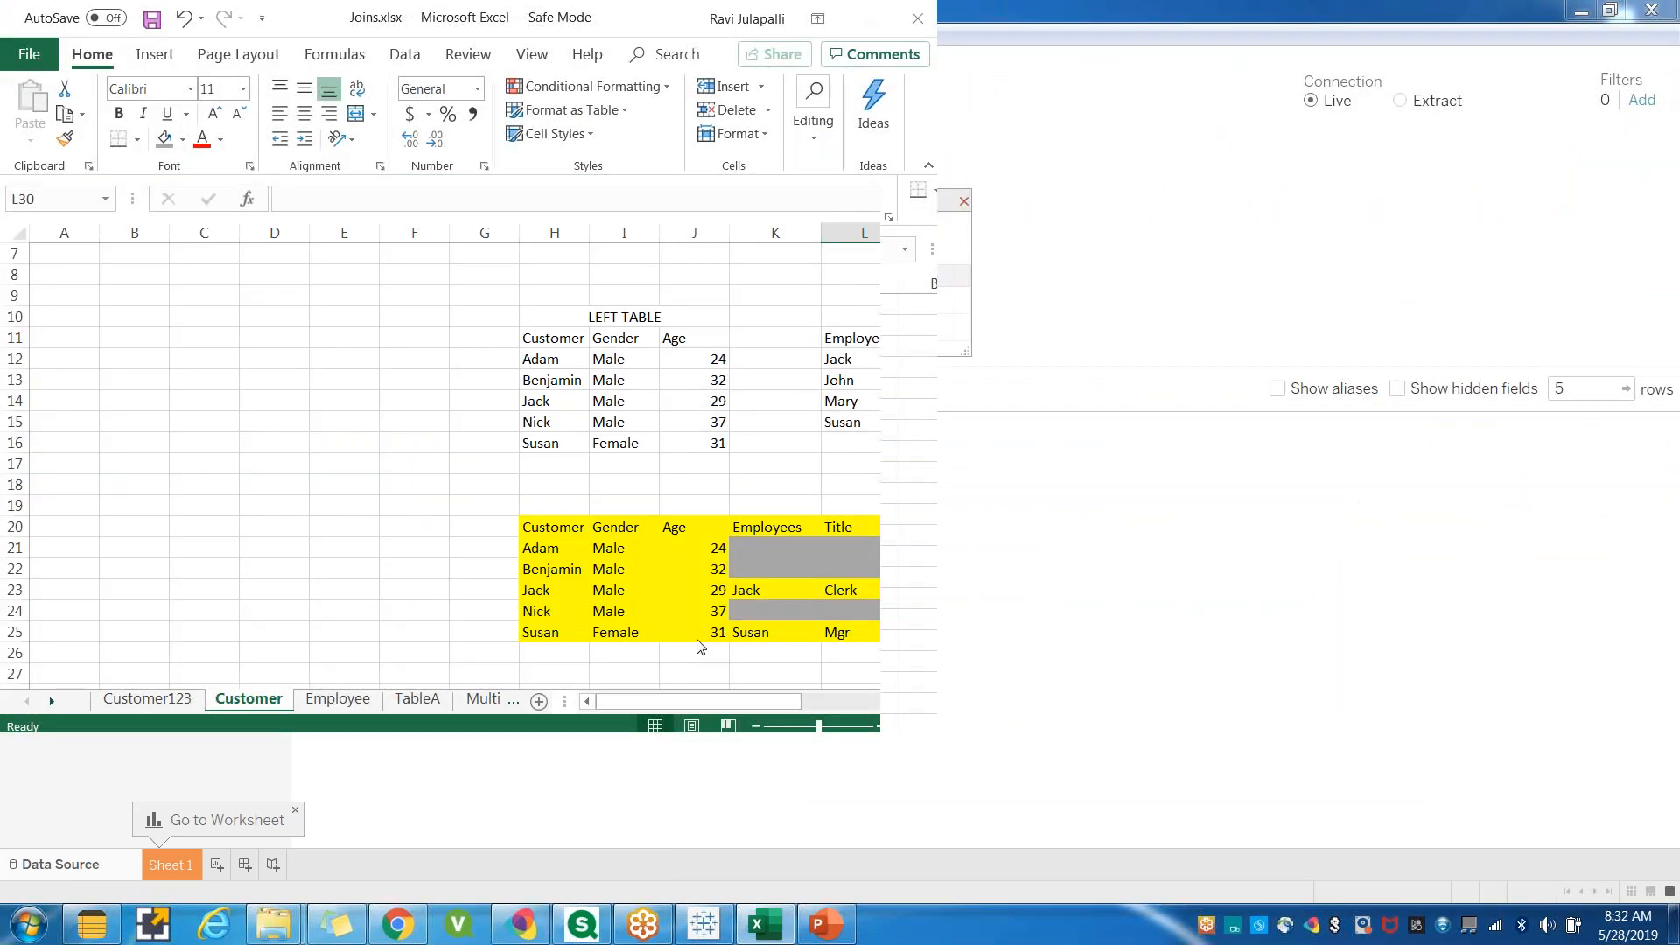
left_click(715, 926)
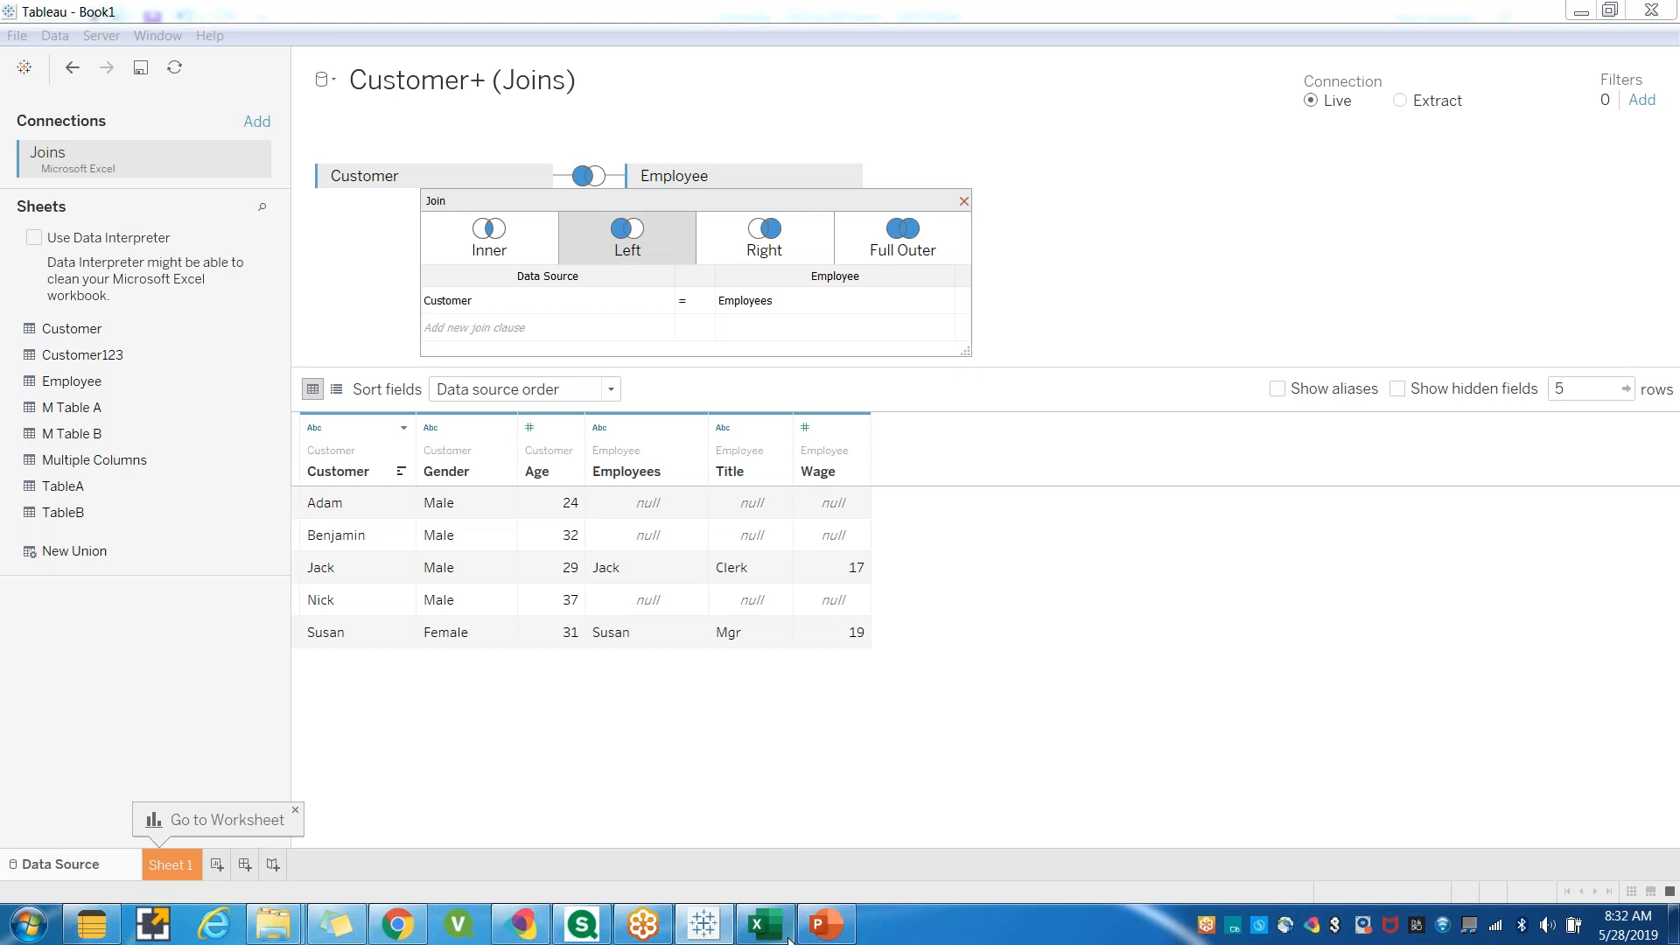
left_click(714, 930)
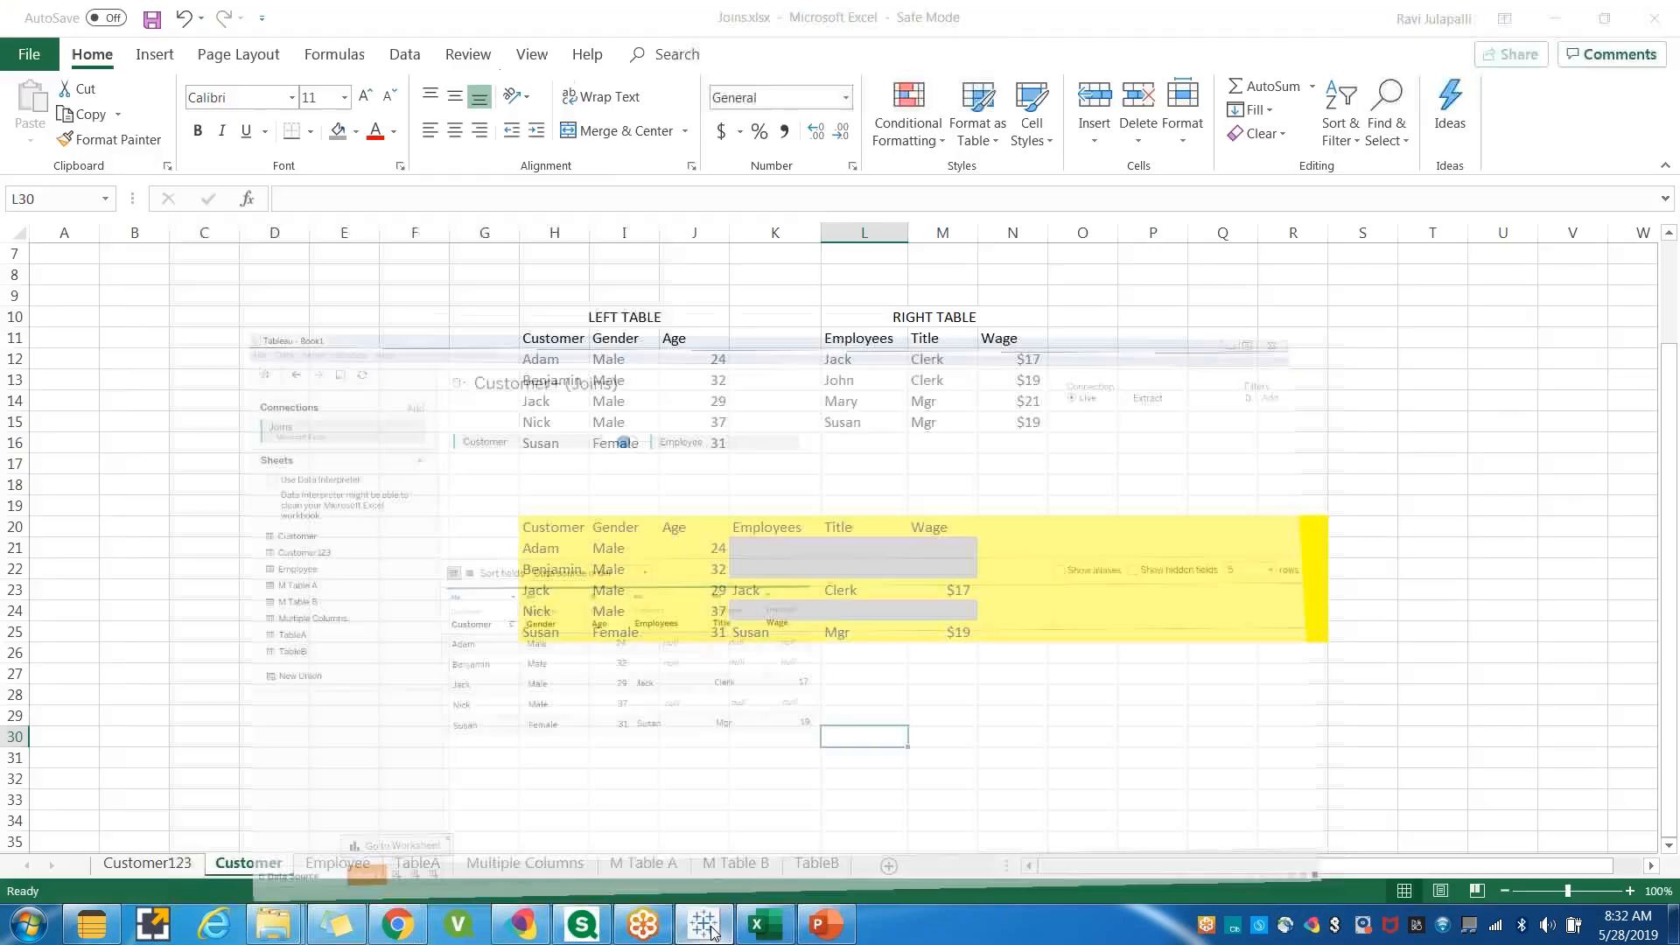
left_click(948, 781)
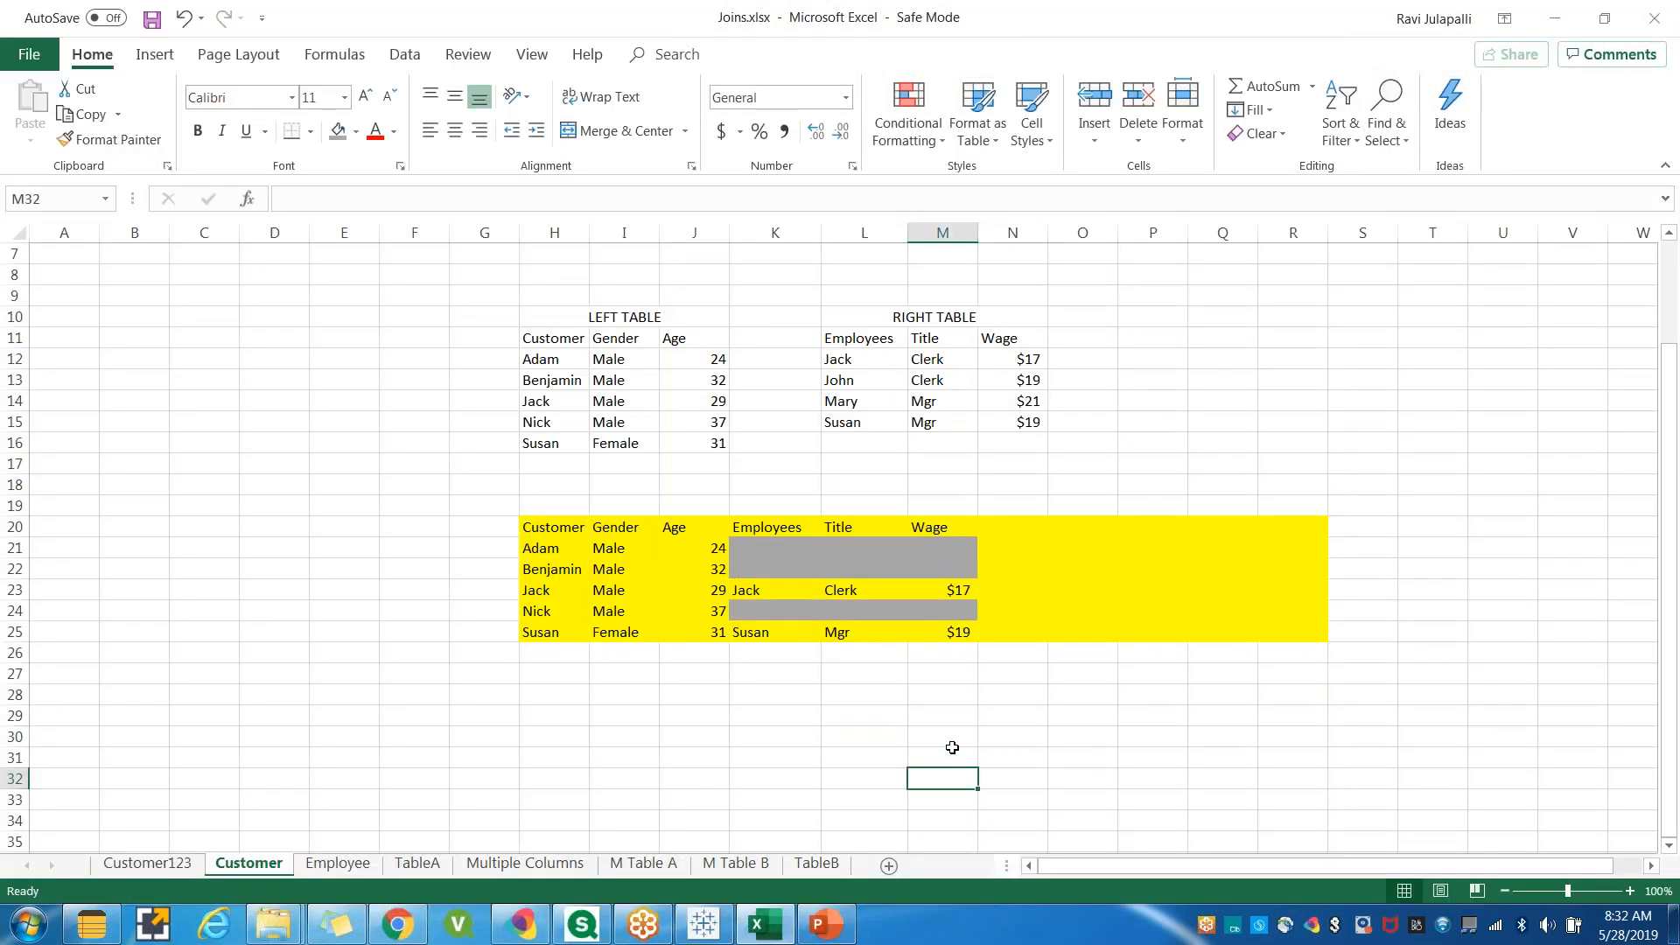
Save the workbook.
scroll(952, 747, "down", 2)
scroll(640, 673, "up", 1)
left_click(565, 651)
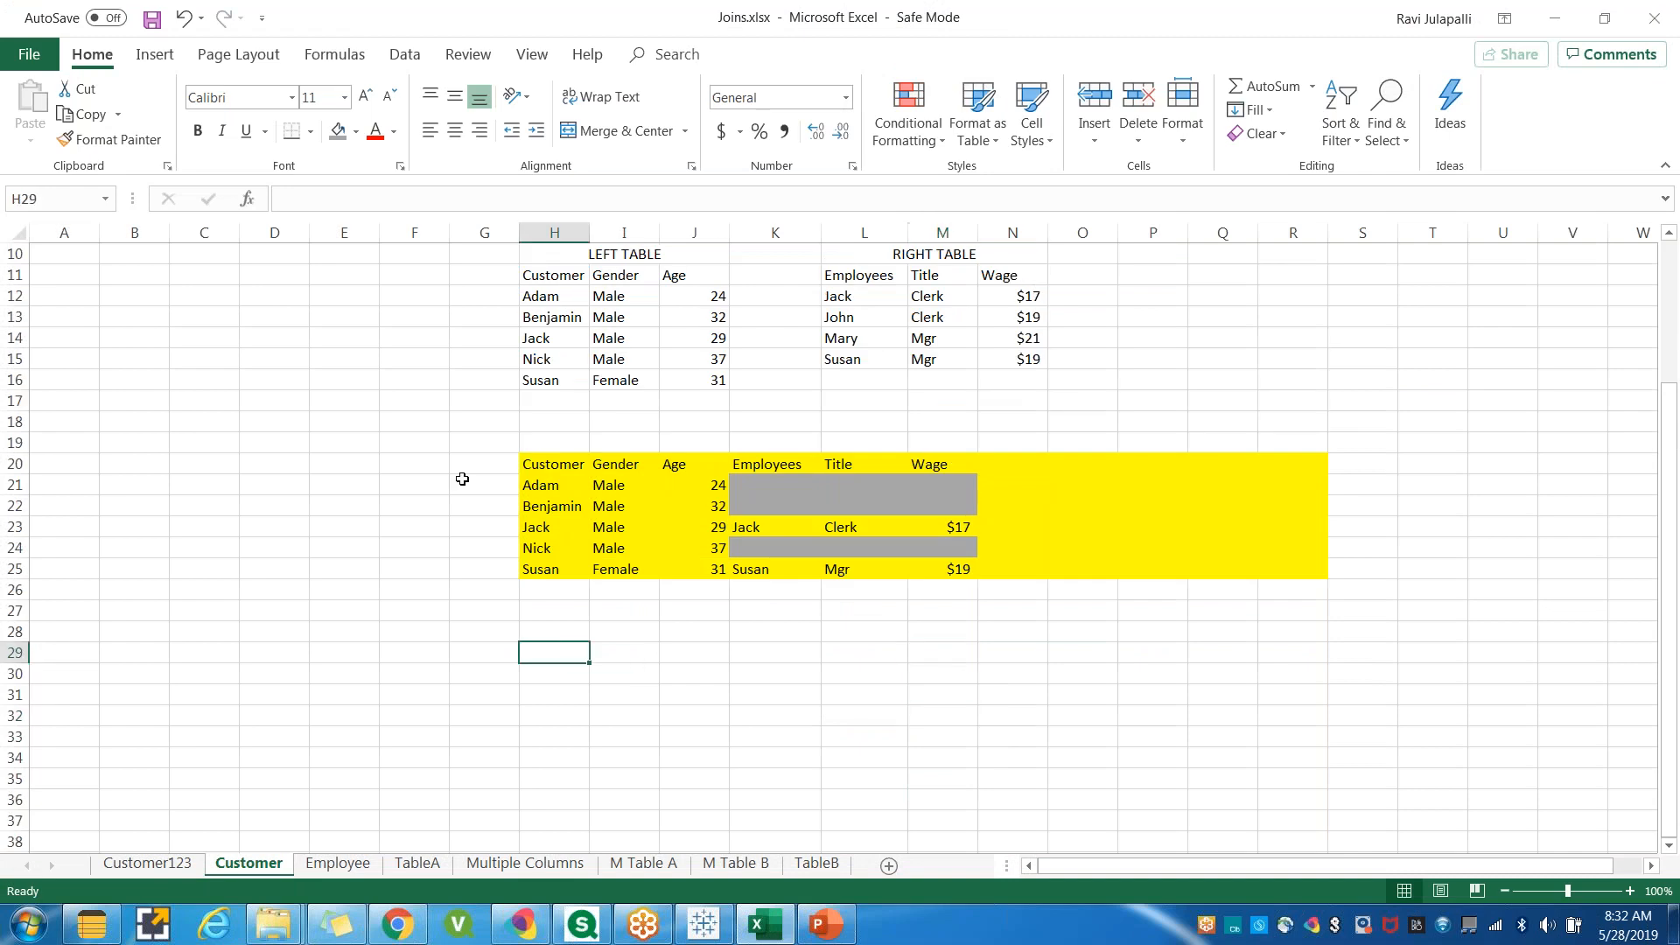
left_click(152, 20)
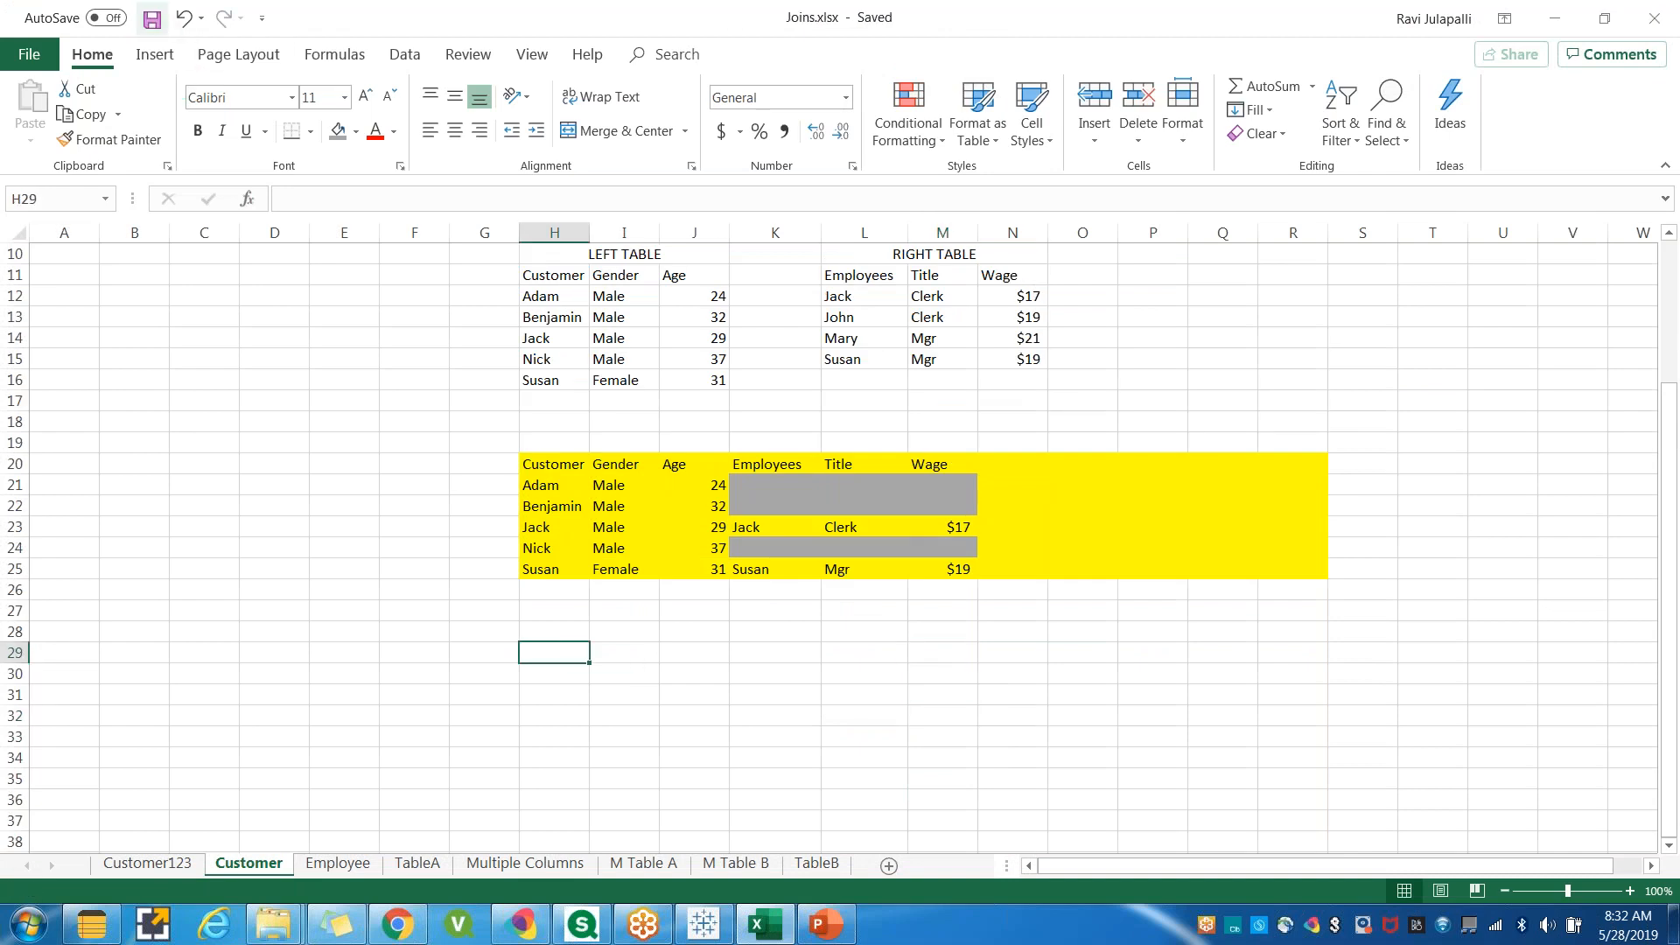
left_click(863, 679)
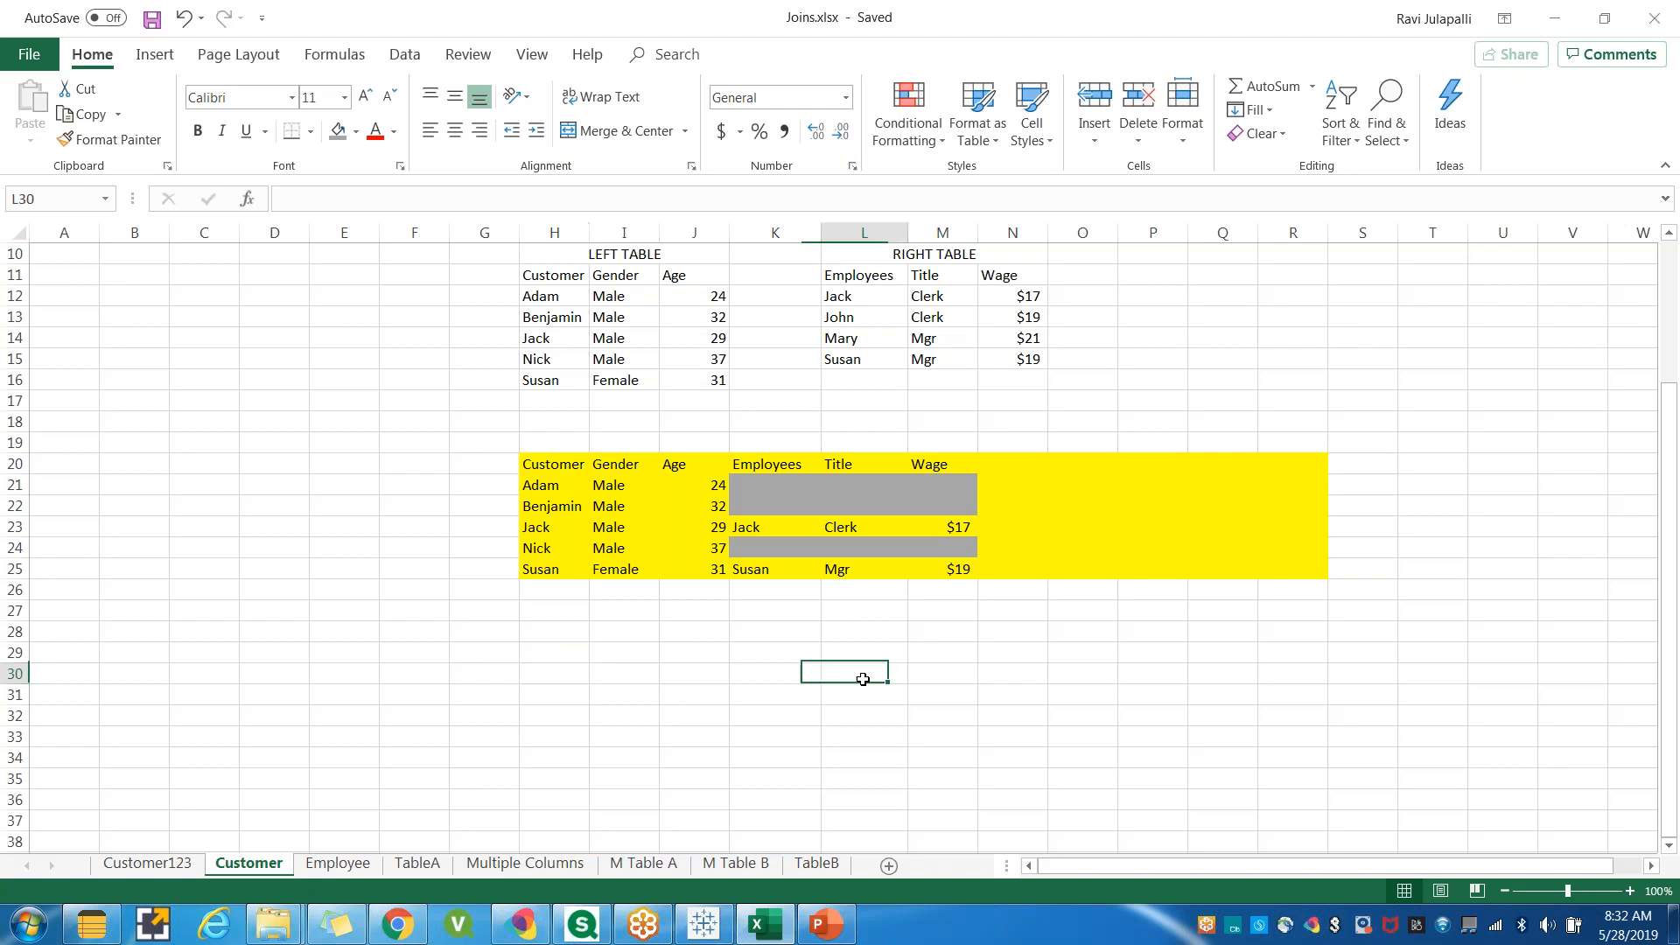
Copy the right table (Employees, Title, Wage) into a new area starting at K28.
left_click_drag(853, 274, 1001, 355)
key("ctrl+c")
left_click(760, 634)
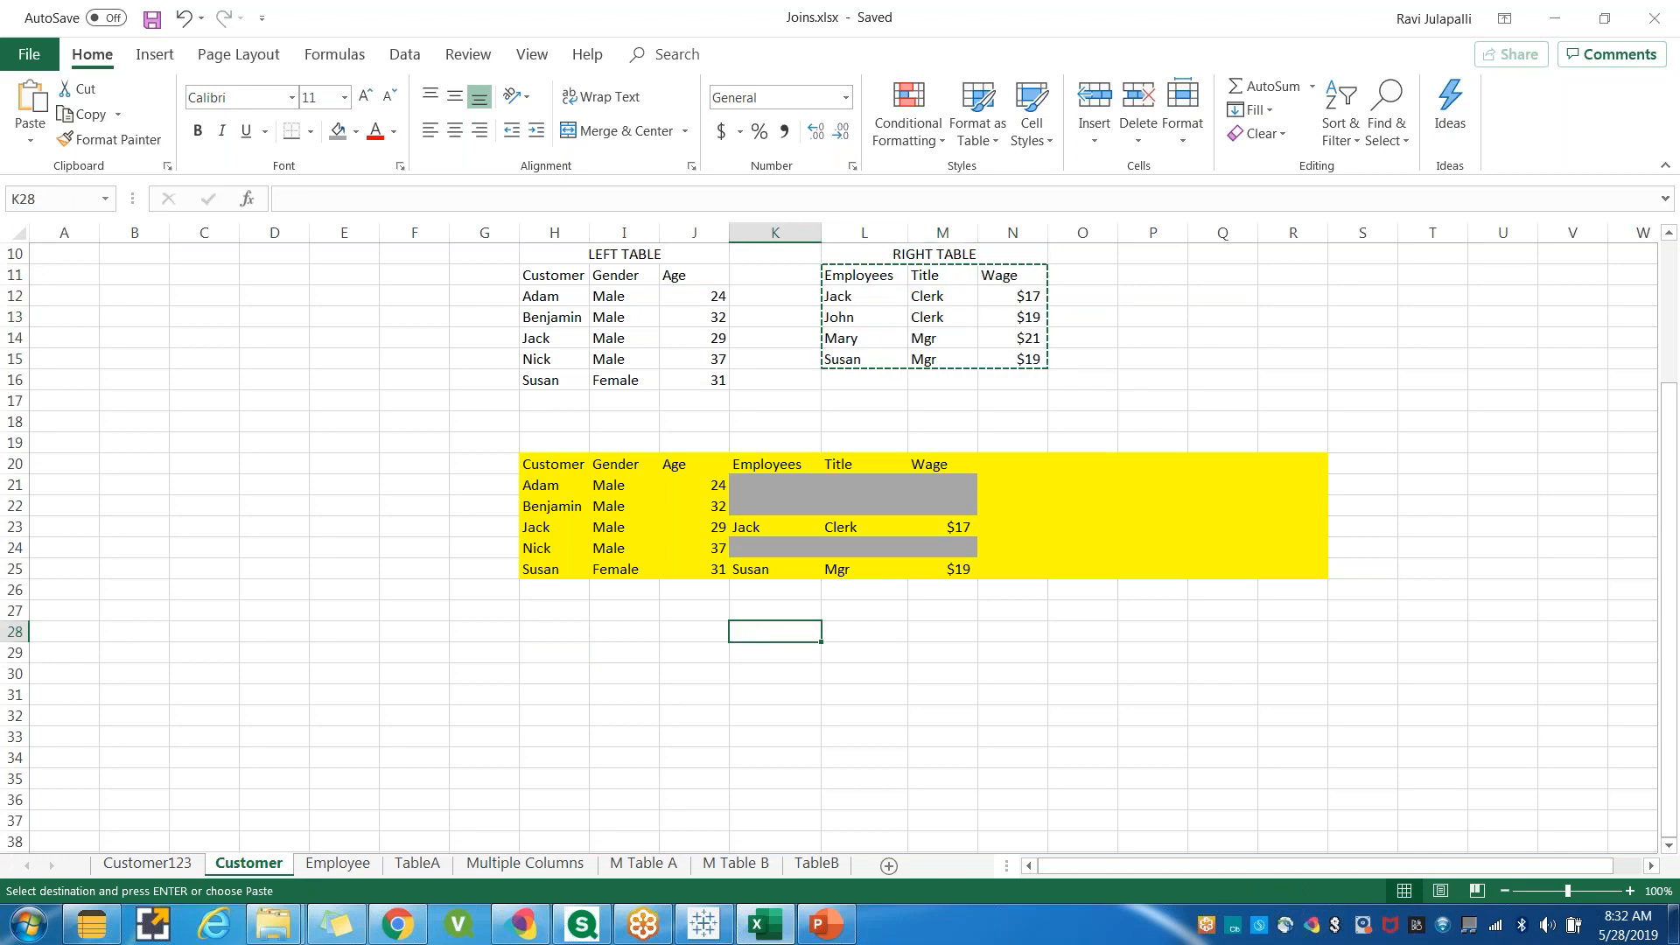
key("ctrl+v")
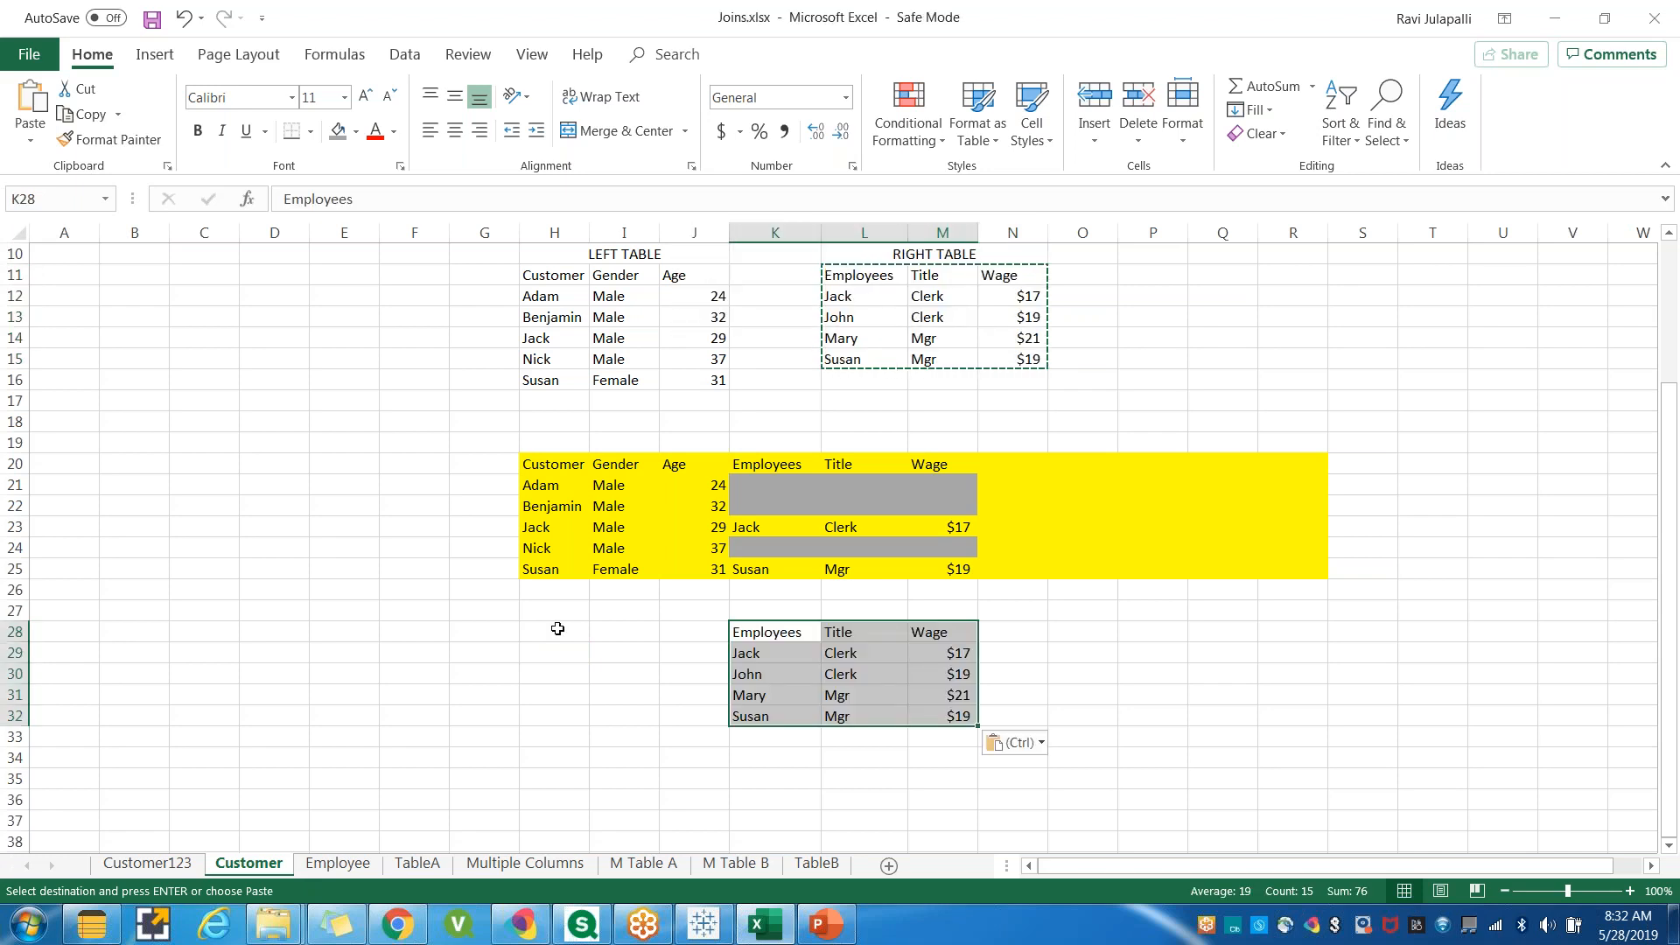
Copy the Jack and Susan customer rows beside their matching employees in rows 29 and 32.
left_click_drag(555, 335, 678, 341)
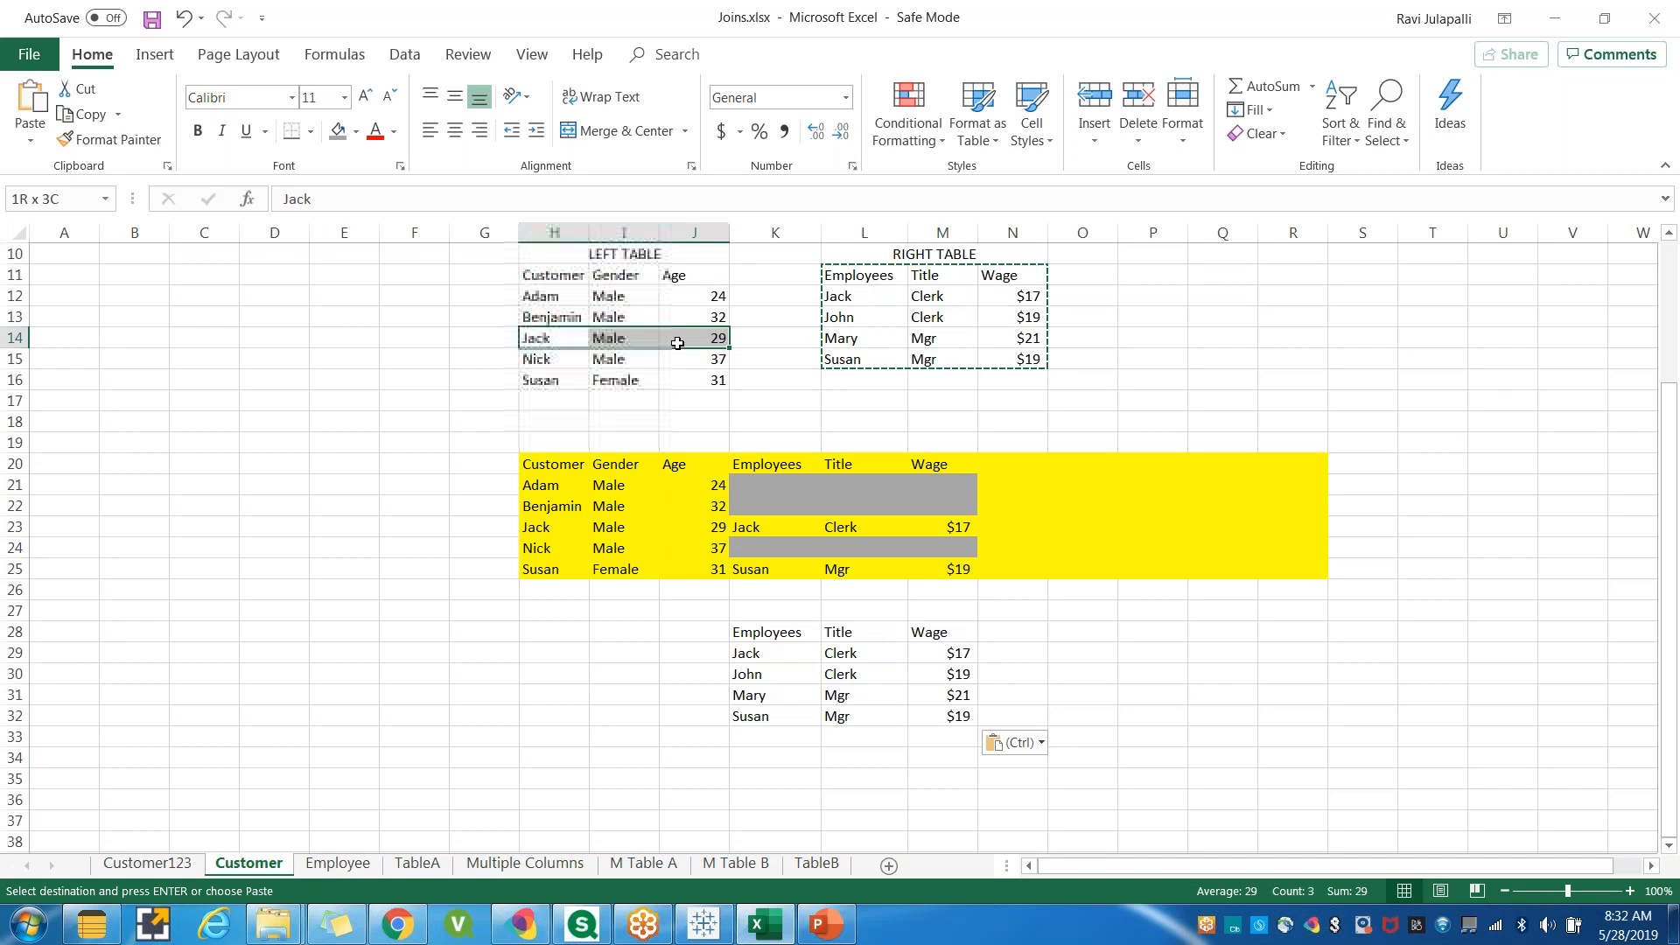
key("ctrl+c")
left_click(555, 655)
key("ctrl+v")
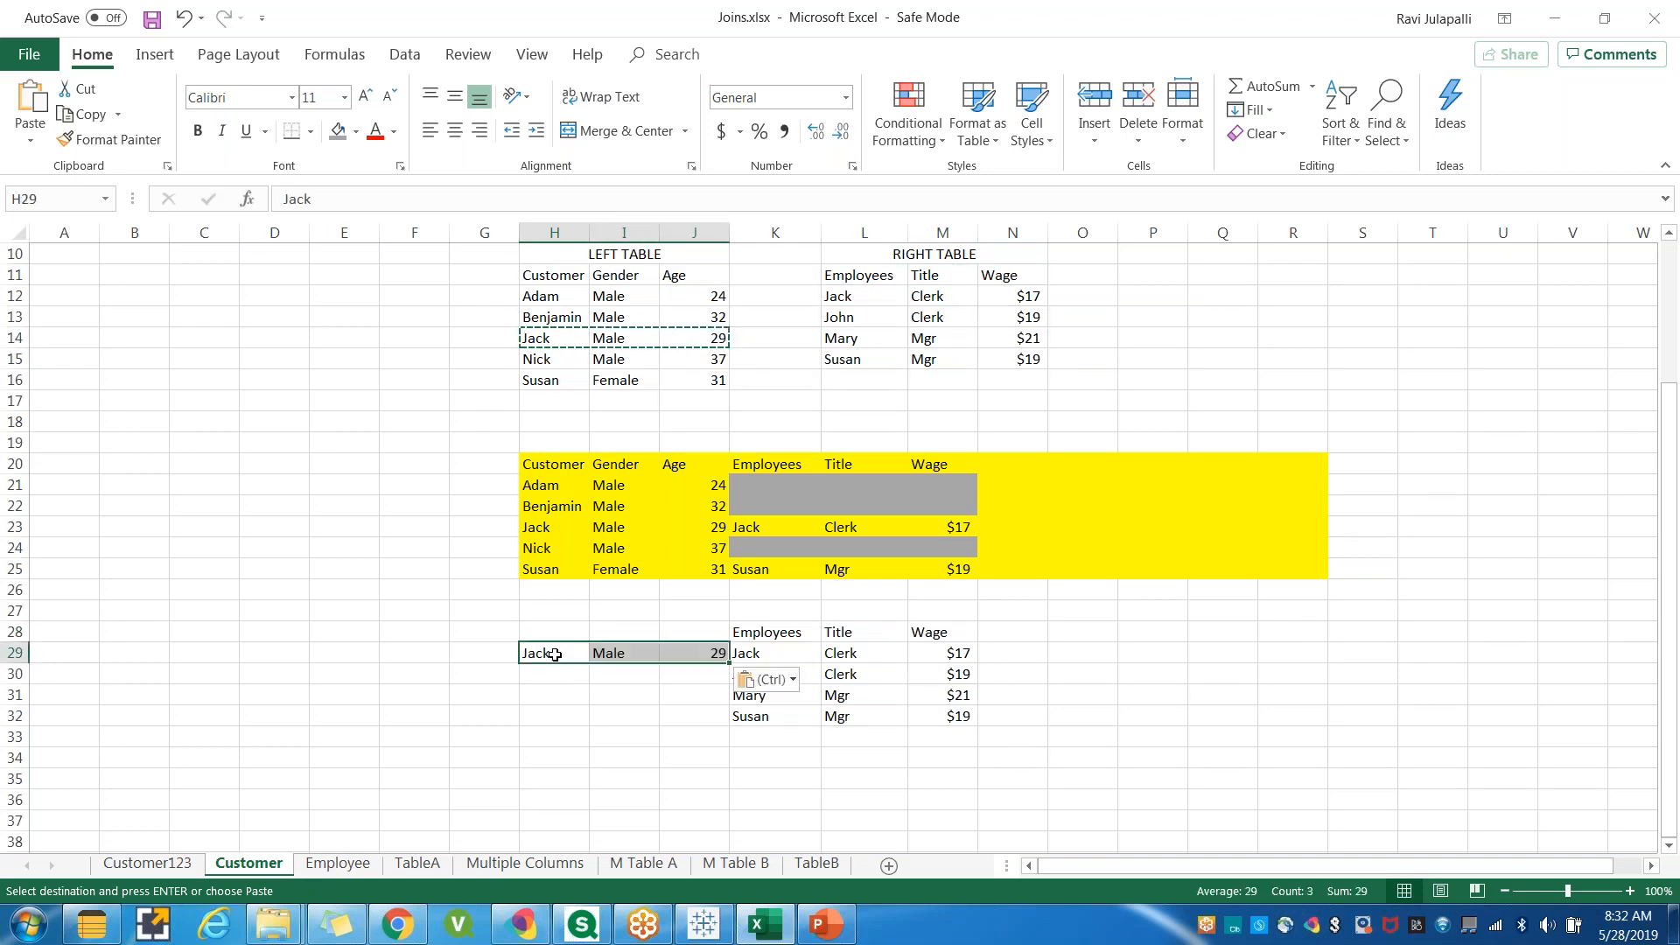
left_click(562, 724)
left_click_drag(547, 379, 678, 380)
key("ctrl+c")
left_click(536, 719)
key("ctrl+v")
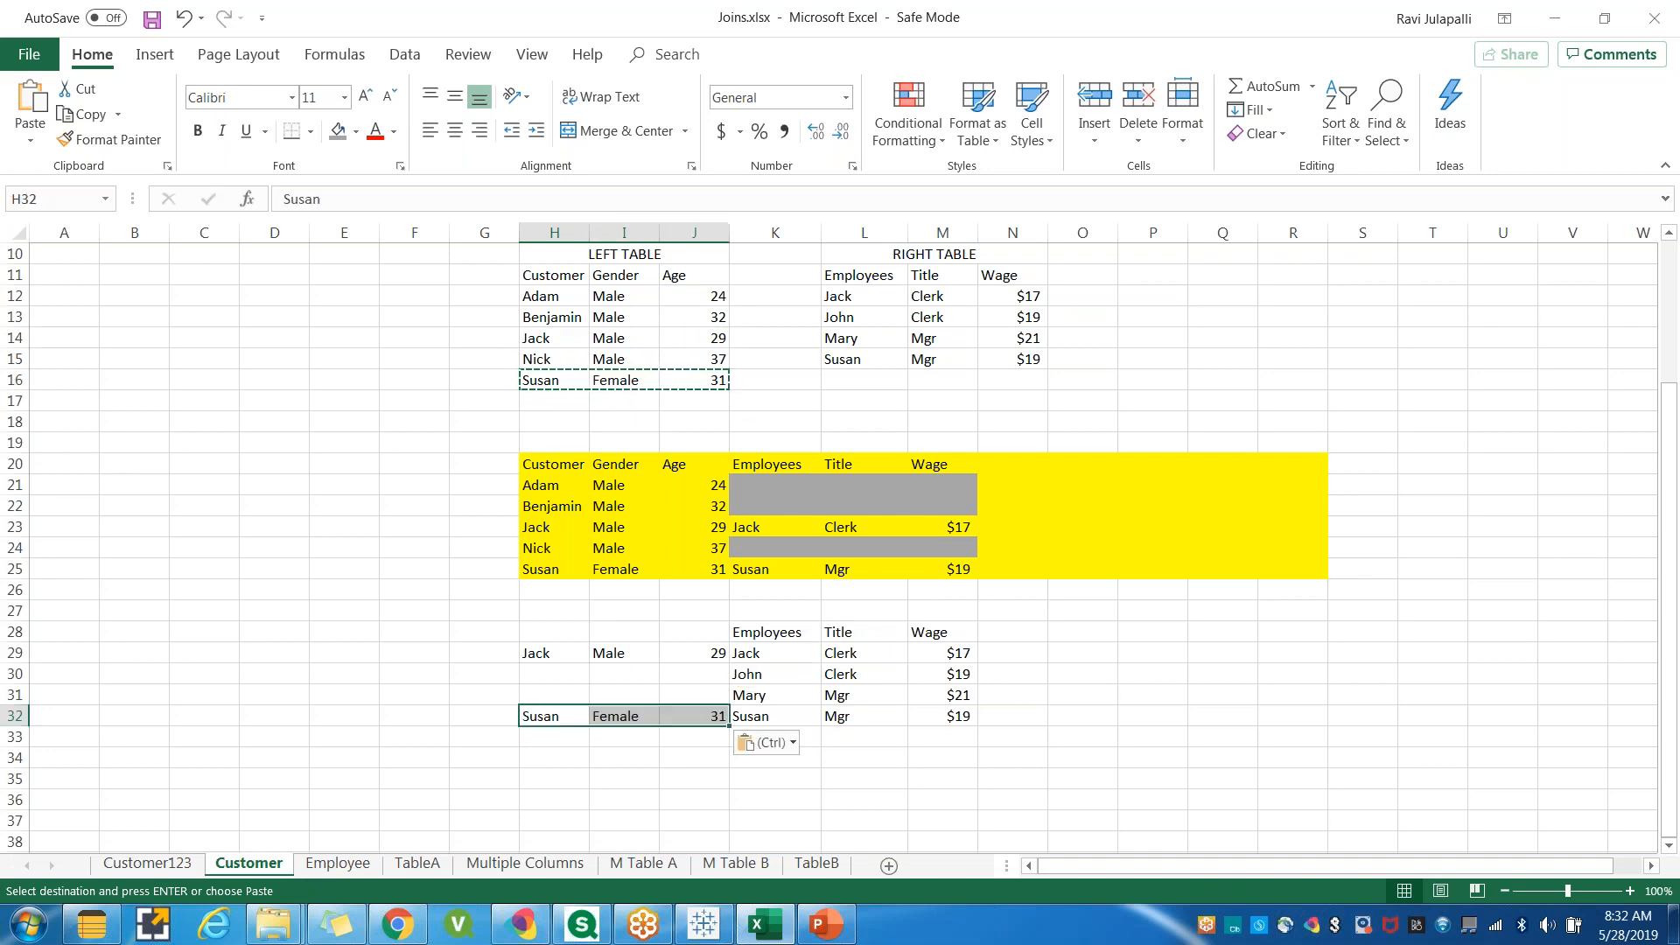
Fill the empty customer cells in rows 30–31 with gray.
key("Down")
key("Down")
key("Down")
key("Down")
left_click_drag(543, 674, 700, 695)
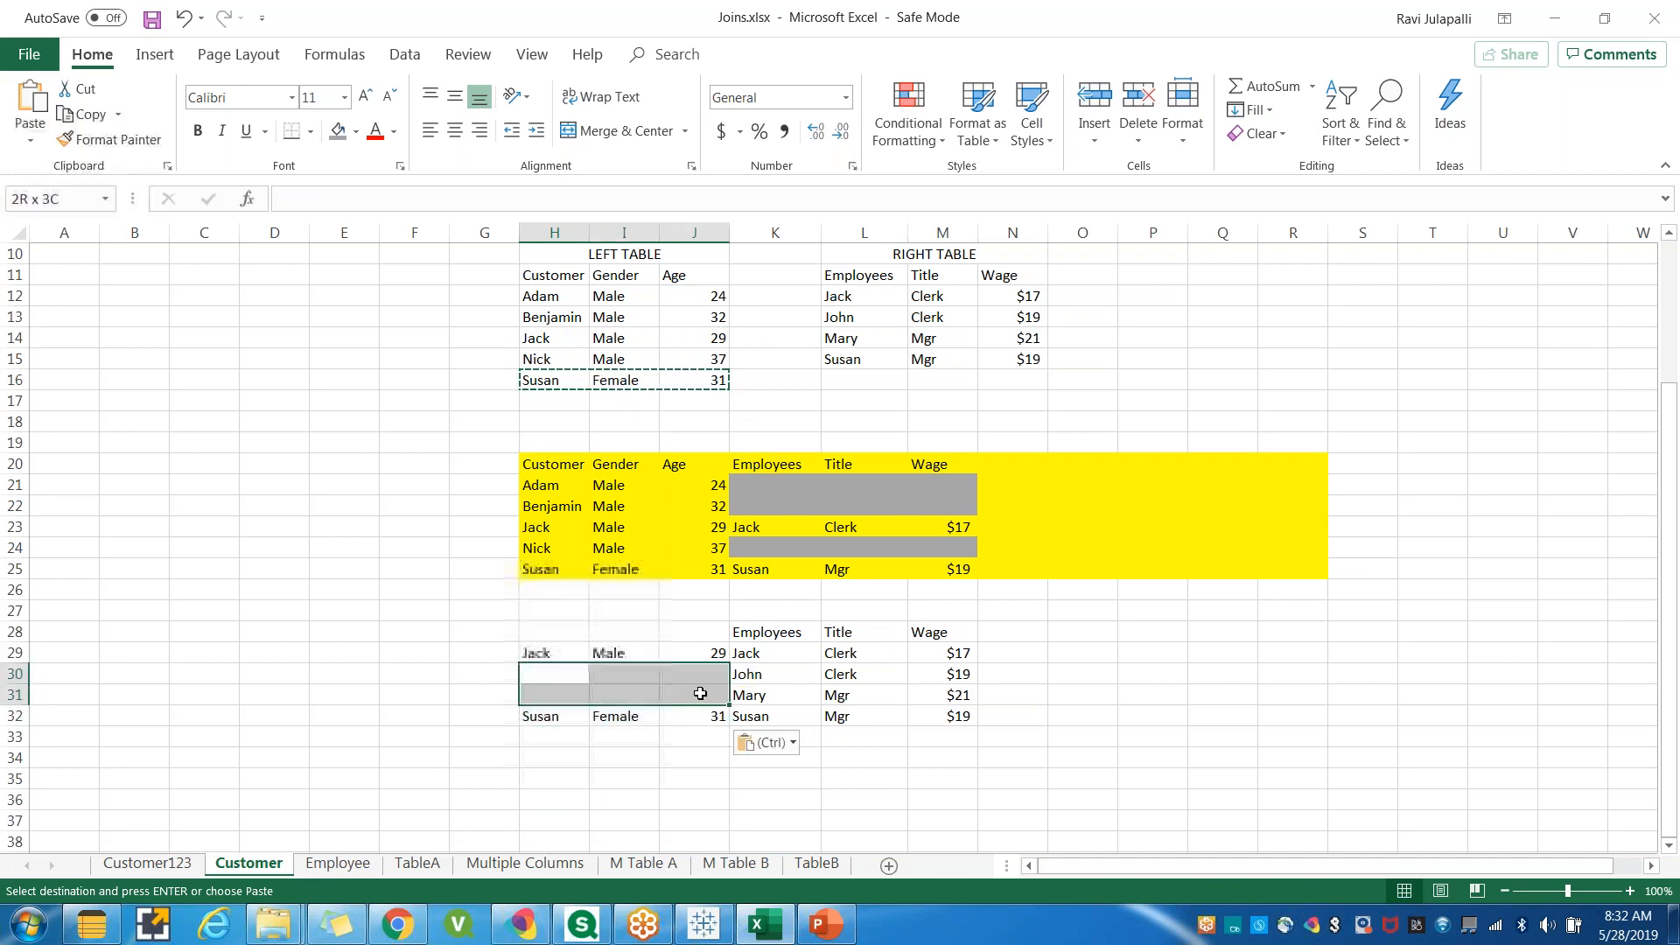
left_click(344, 147)
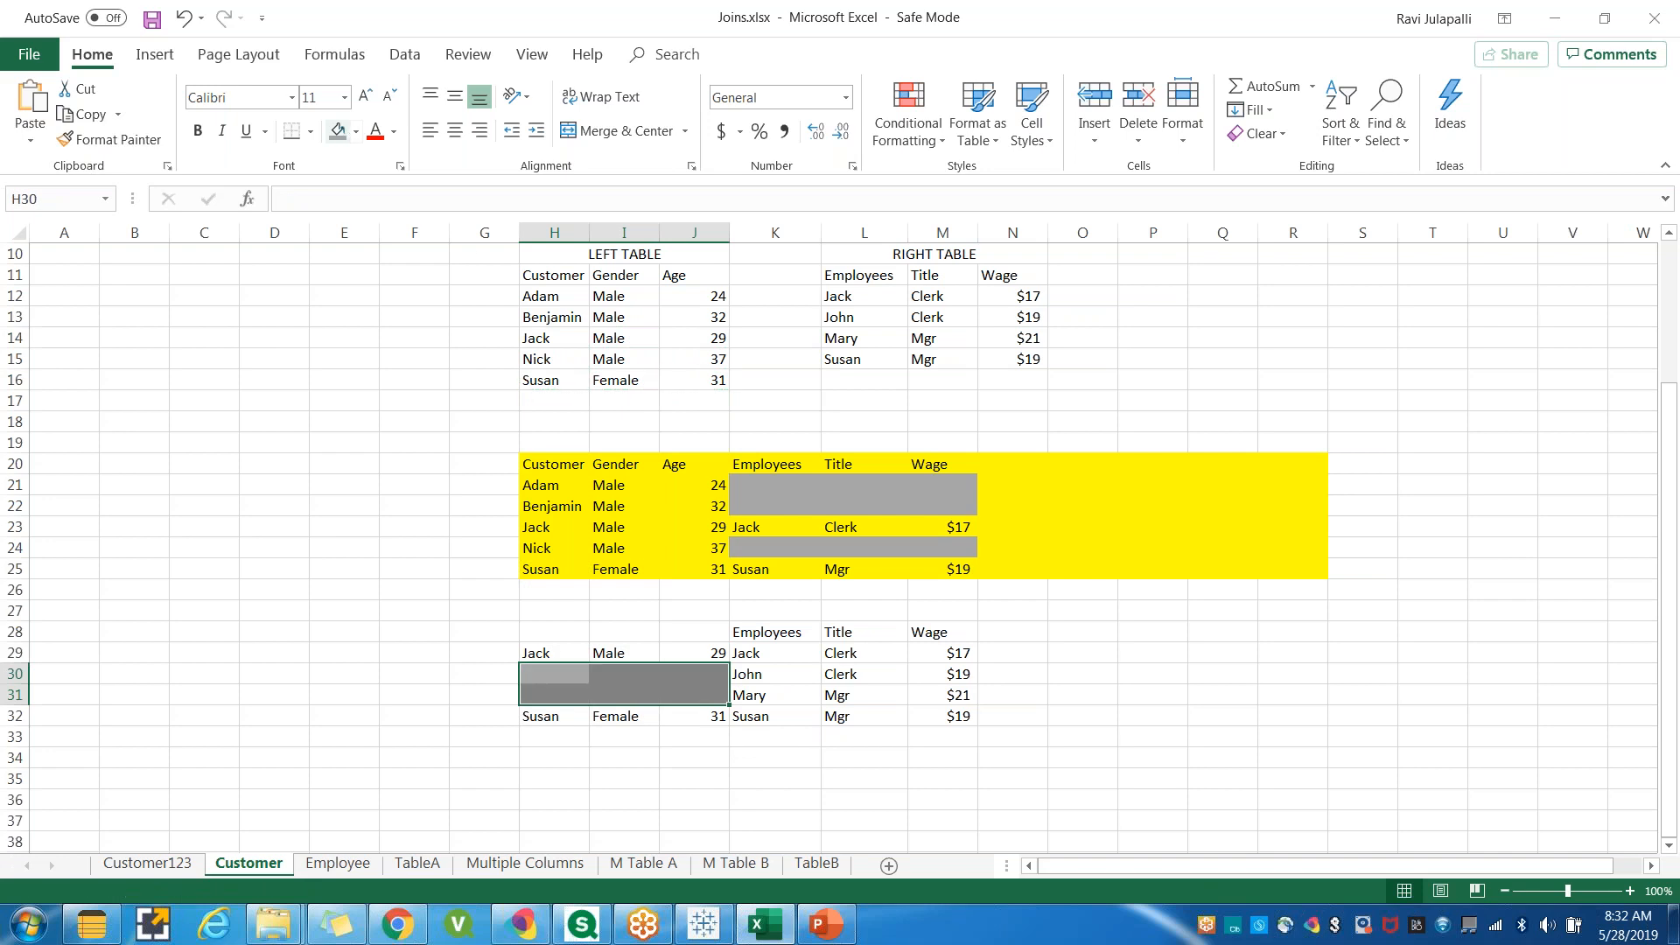
left_click(760, 787)
Copy the left table's headers Customer, Gender, Age into row 28 of the new table.
left_click(533, 741)
left_click_drag(533, 741, 704, 737)
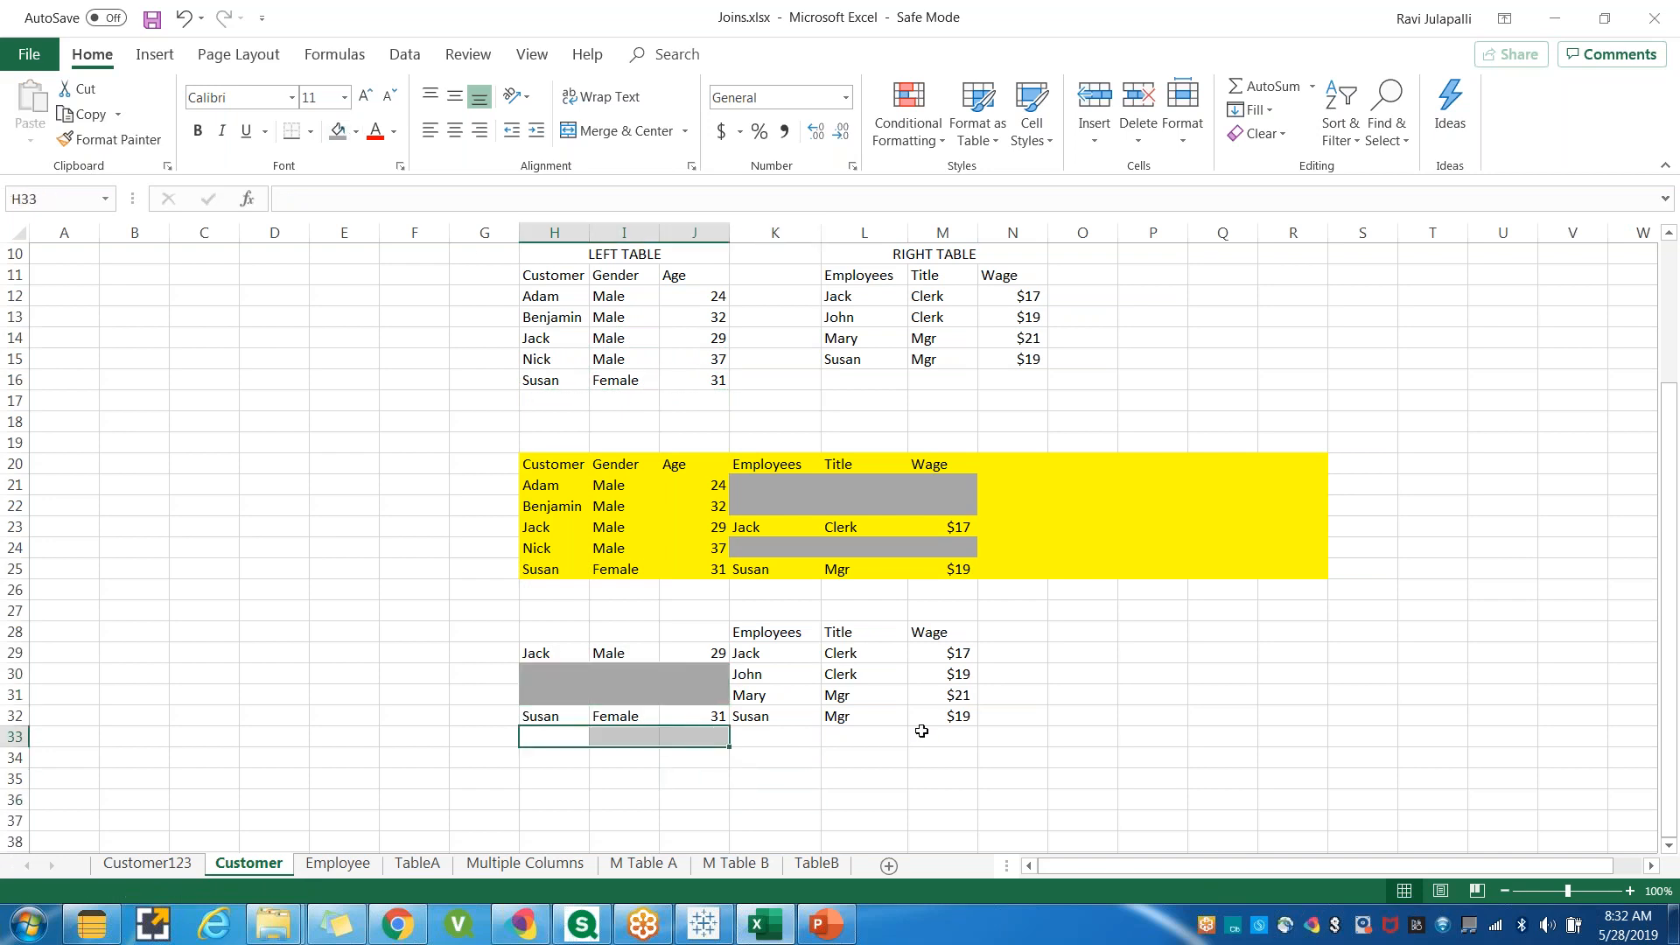
left_click_drag(948, 735, 538, 738)
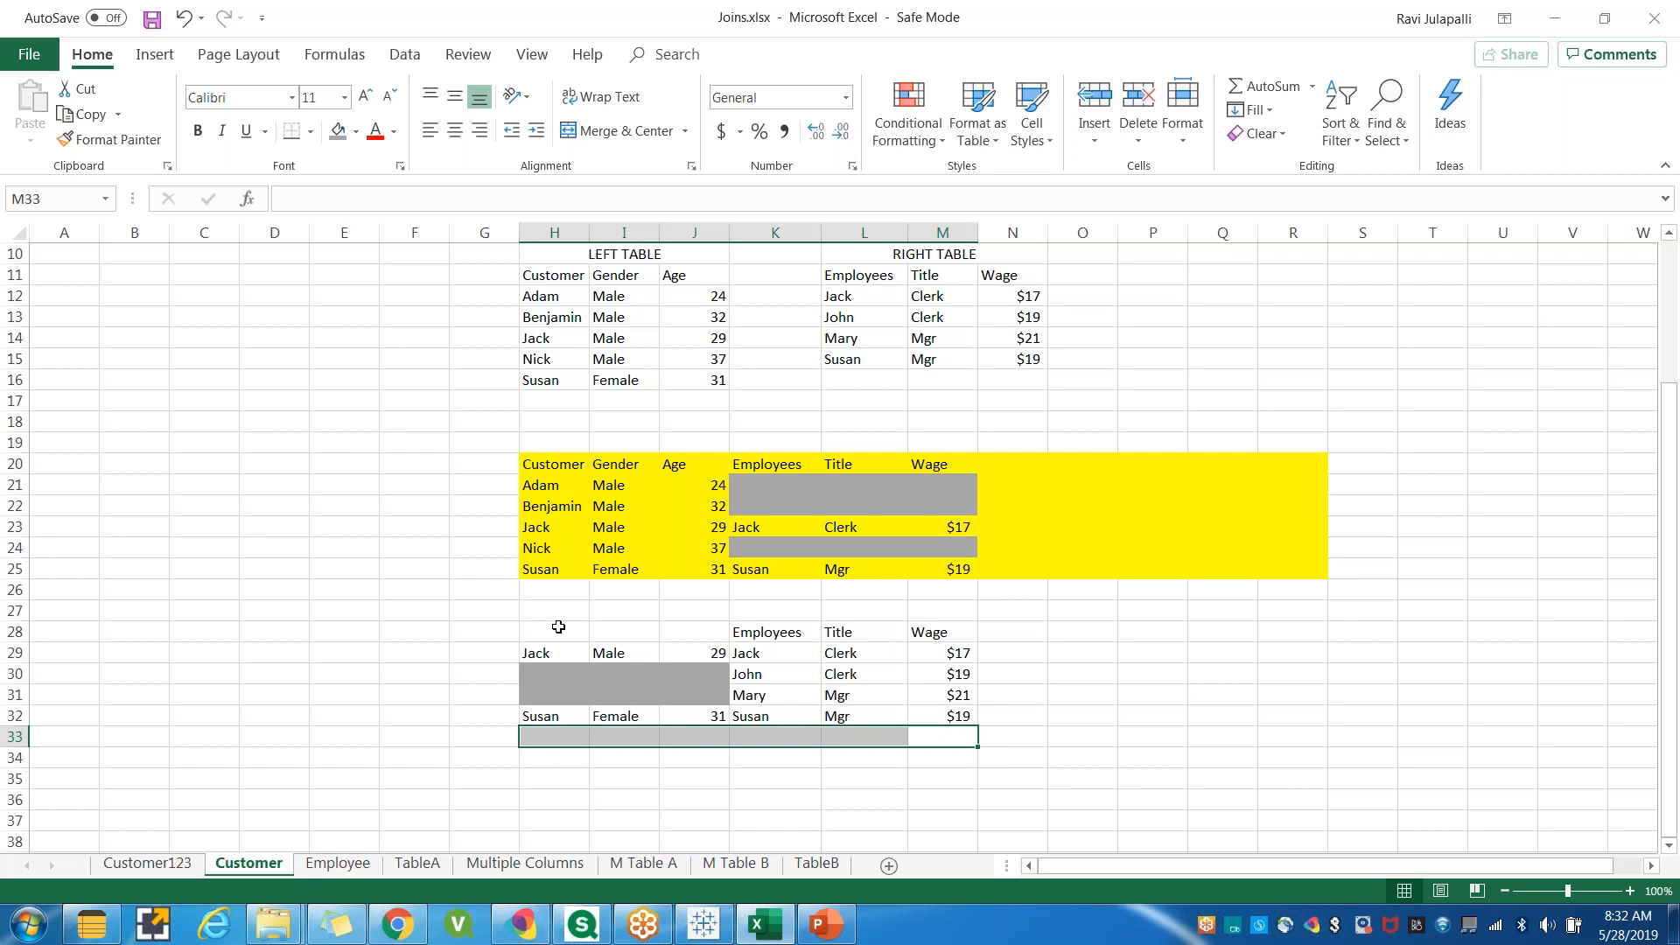
left_click_drag(551, 275, 700, 278)
key("ctrl+c")
left_click_drag(544, 633, 674, 629)
key("ctrl+v")
left_click(662, 801)
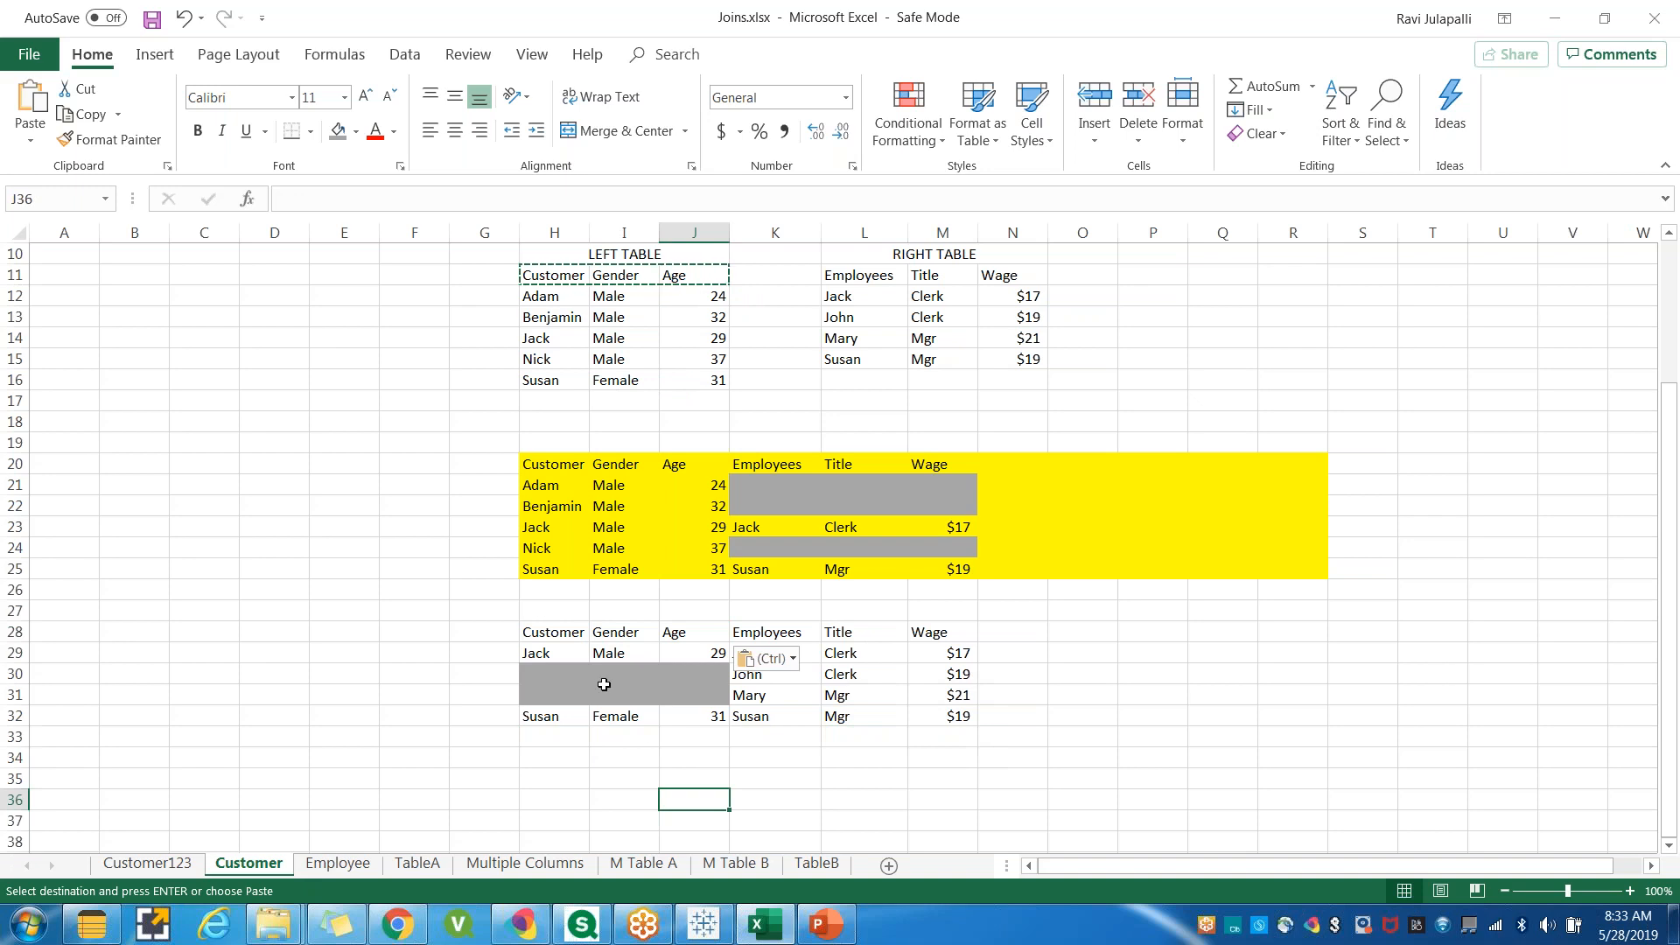
Select the left and right column blocks of the new table to compare them.
left_click_drag(540, 629, 913, 721)
left_click(919, 756)
left_click_drag(771, 632, 941, 714)
left_click_drag(541, 631, 665, 718)
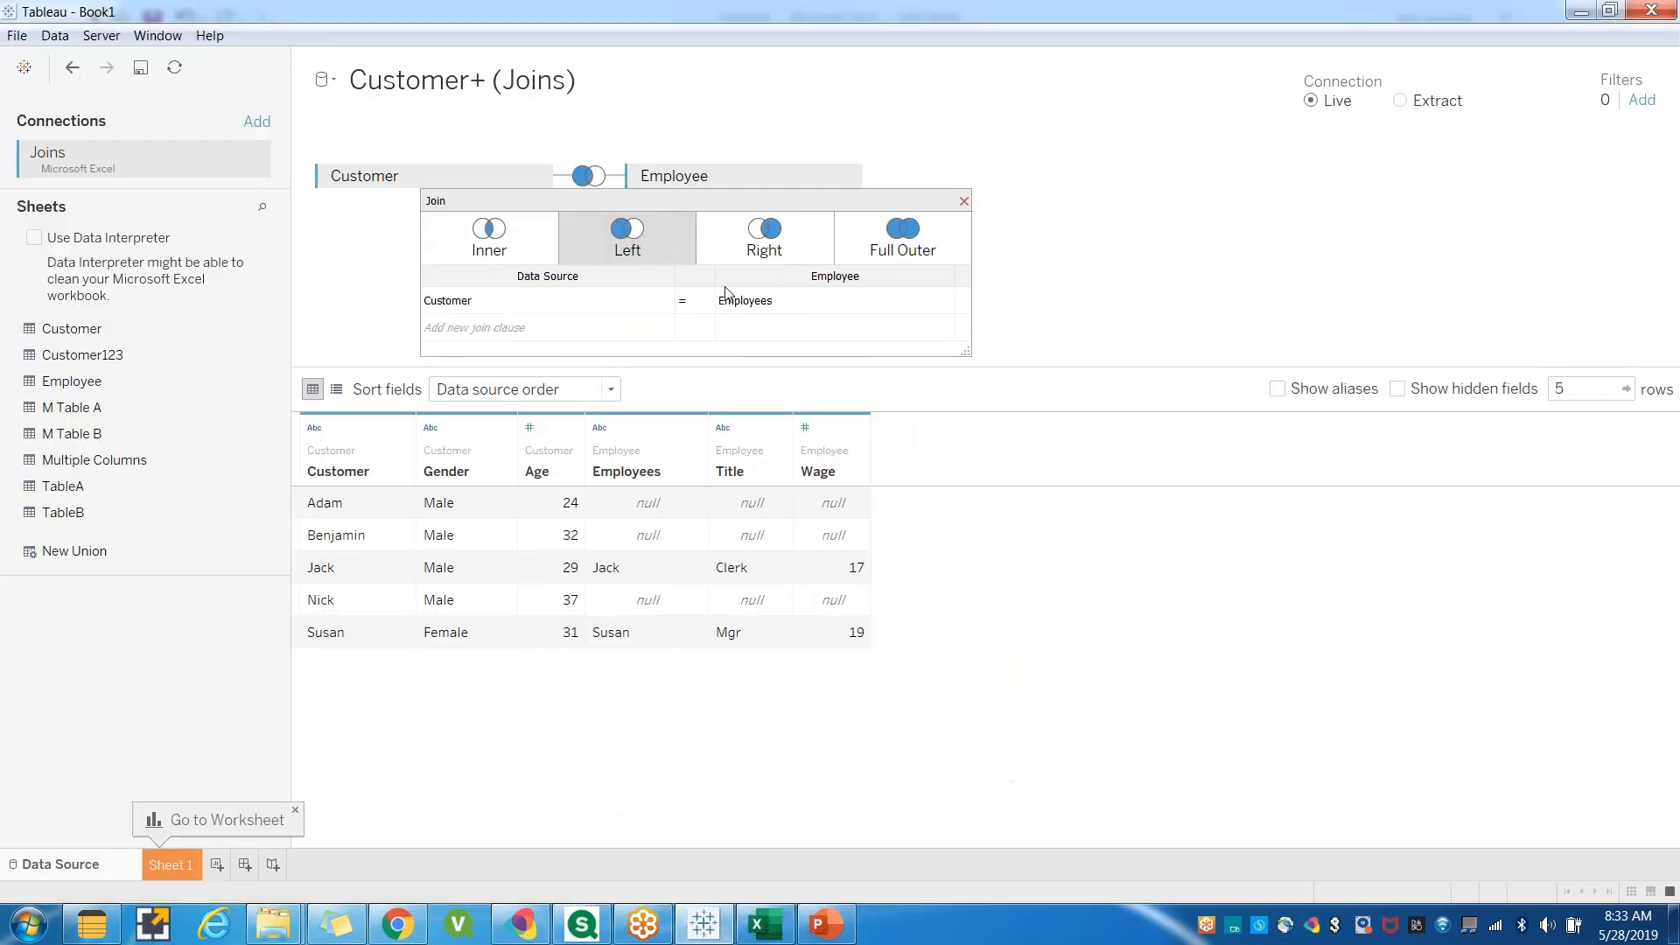
Change the Customer–Employee join type in Tableau to Right.
left_click(763, 240)
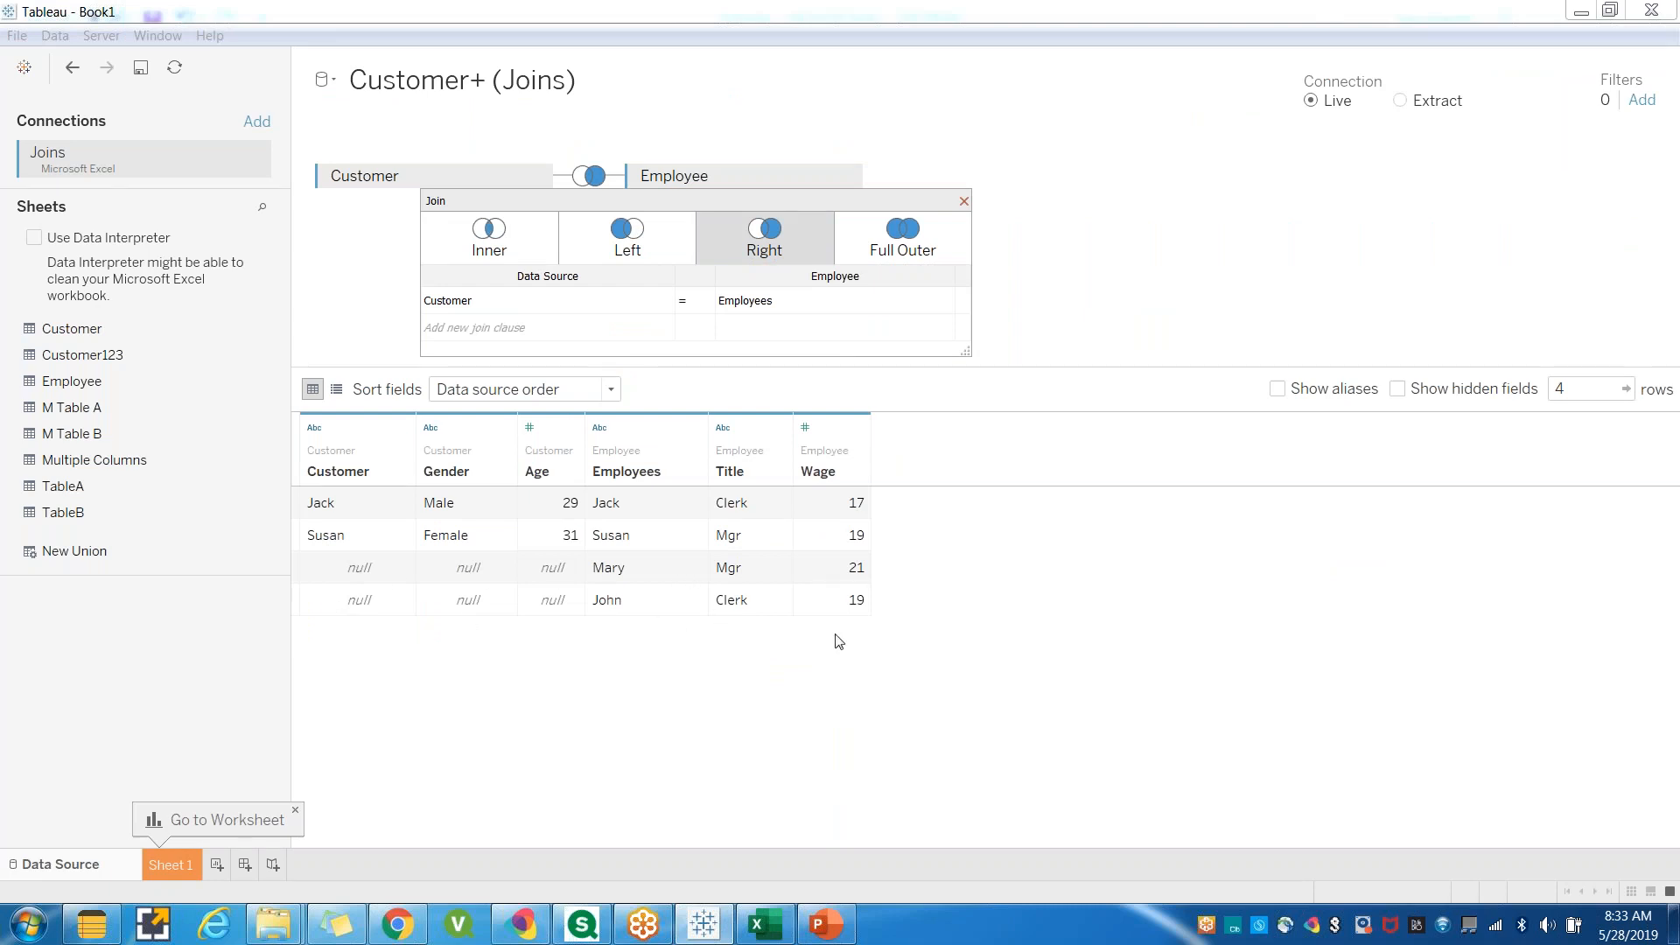
left_click(713, 928)
left_click(735, 754)
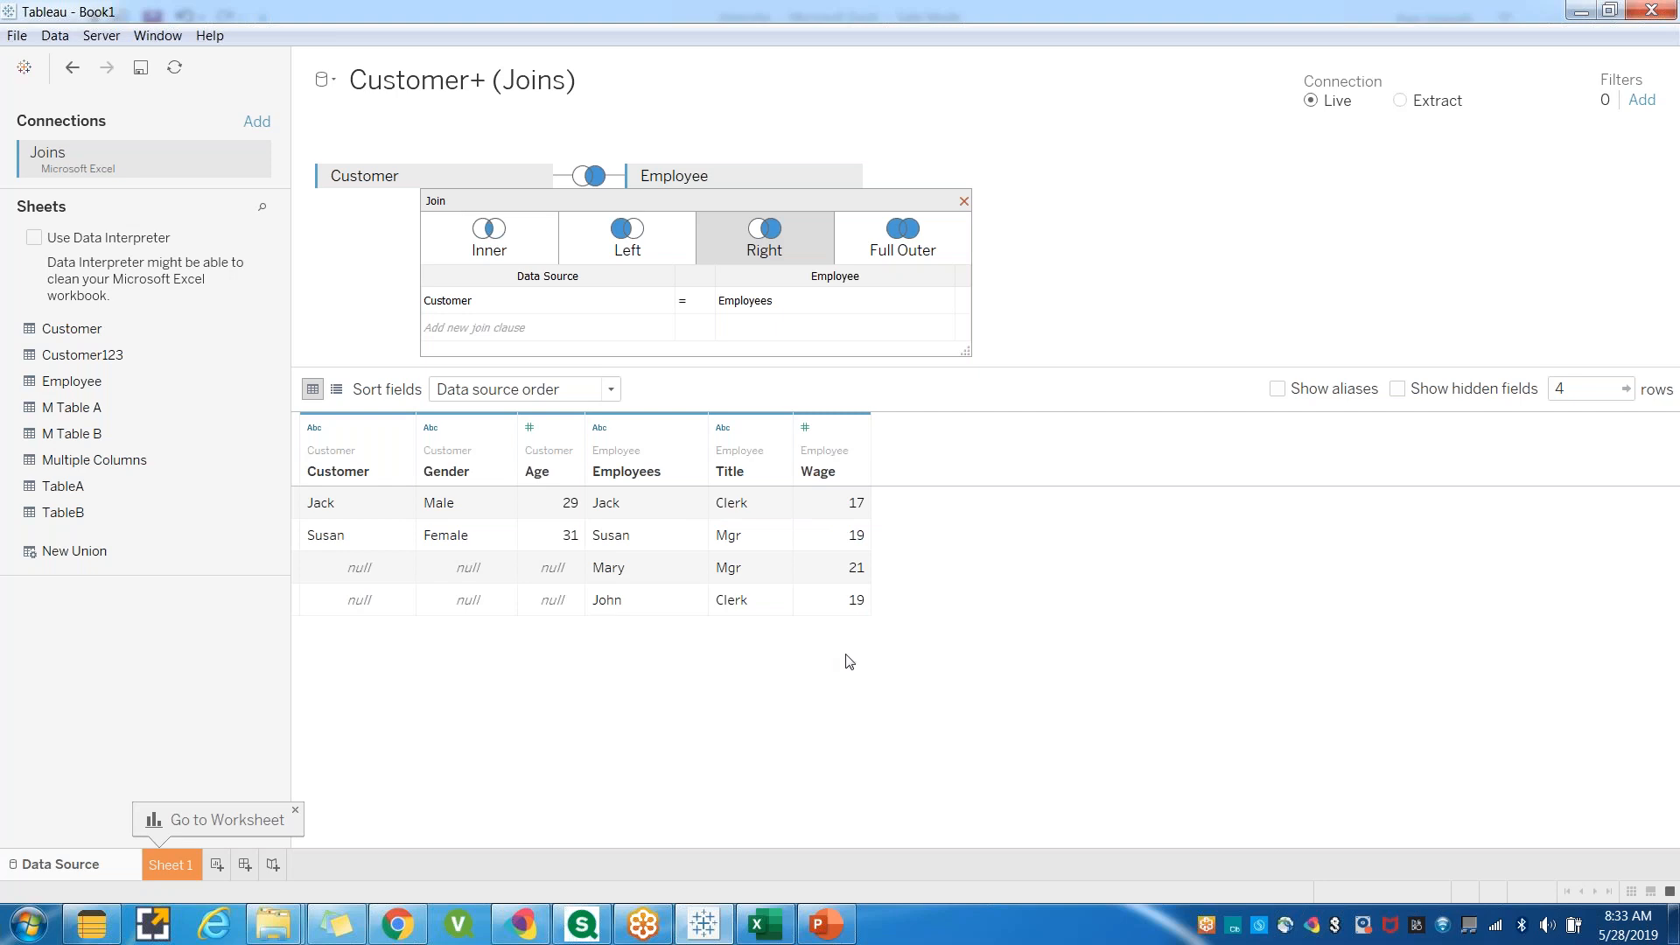
Back in Excel, fill the new right-join table area H28:R32 with yellow.
key("alt+Tab")
left_click(1062, 717)
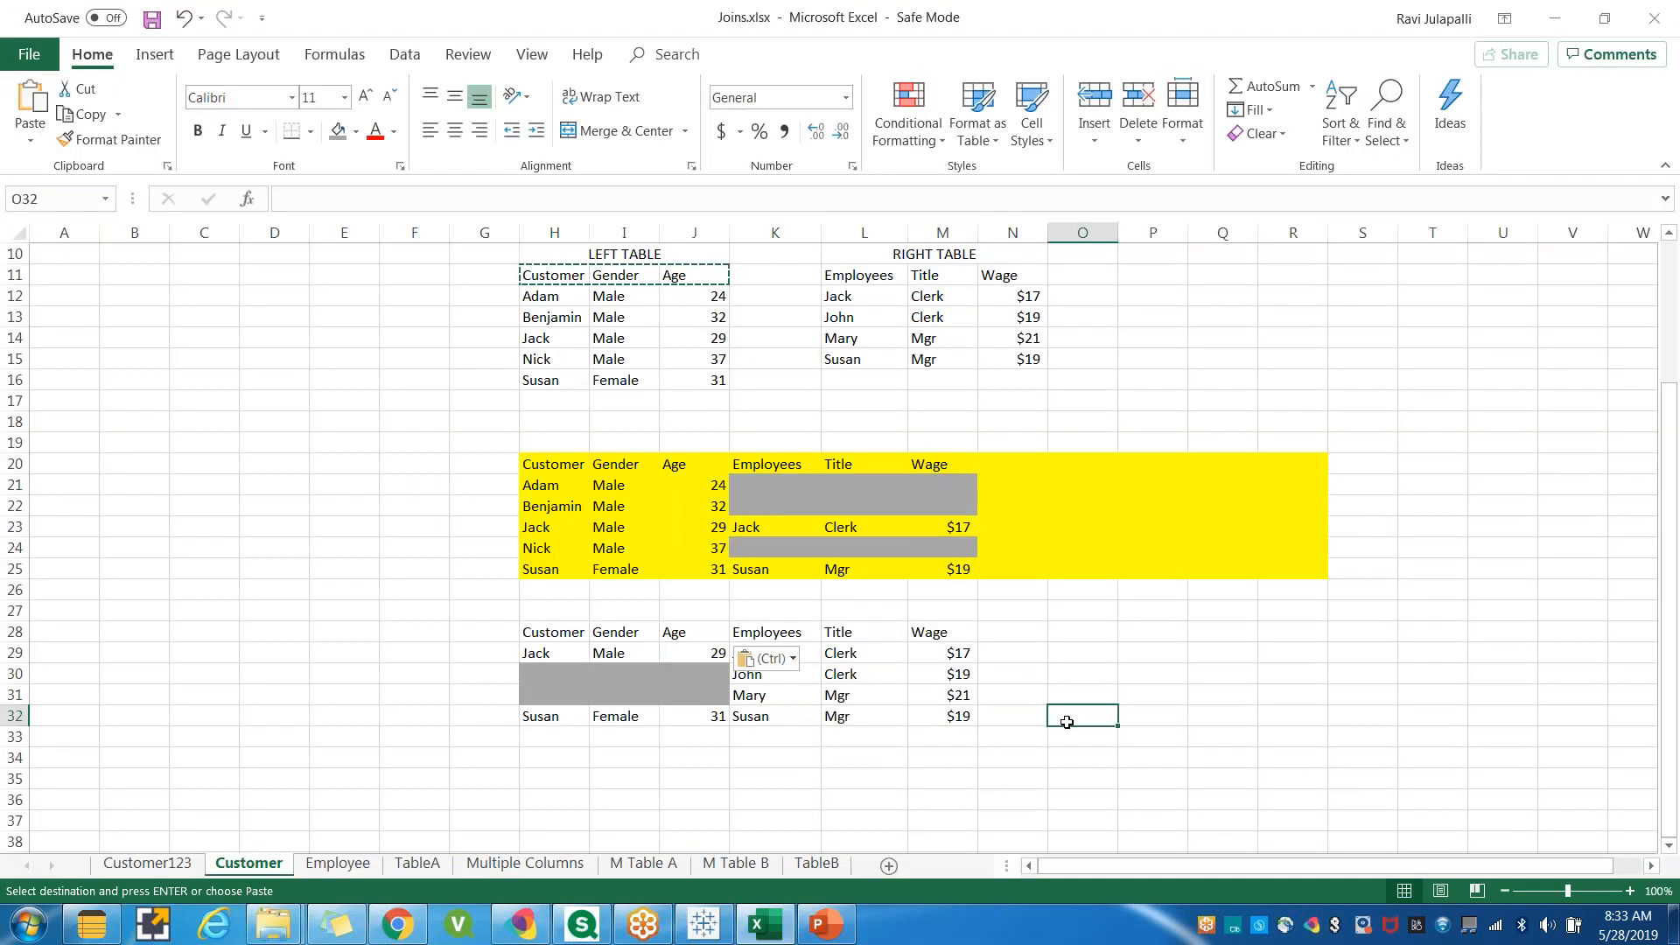
scroll(1015, 725, "down", 2)
left_click_drag(543, 506, 1295, 590)
left_click(355, 131)
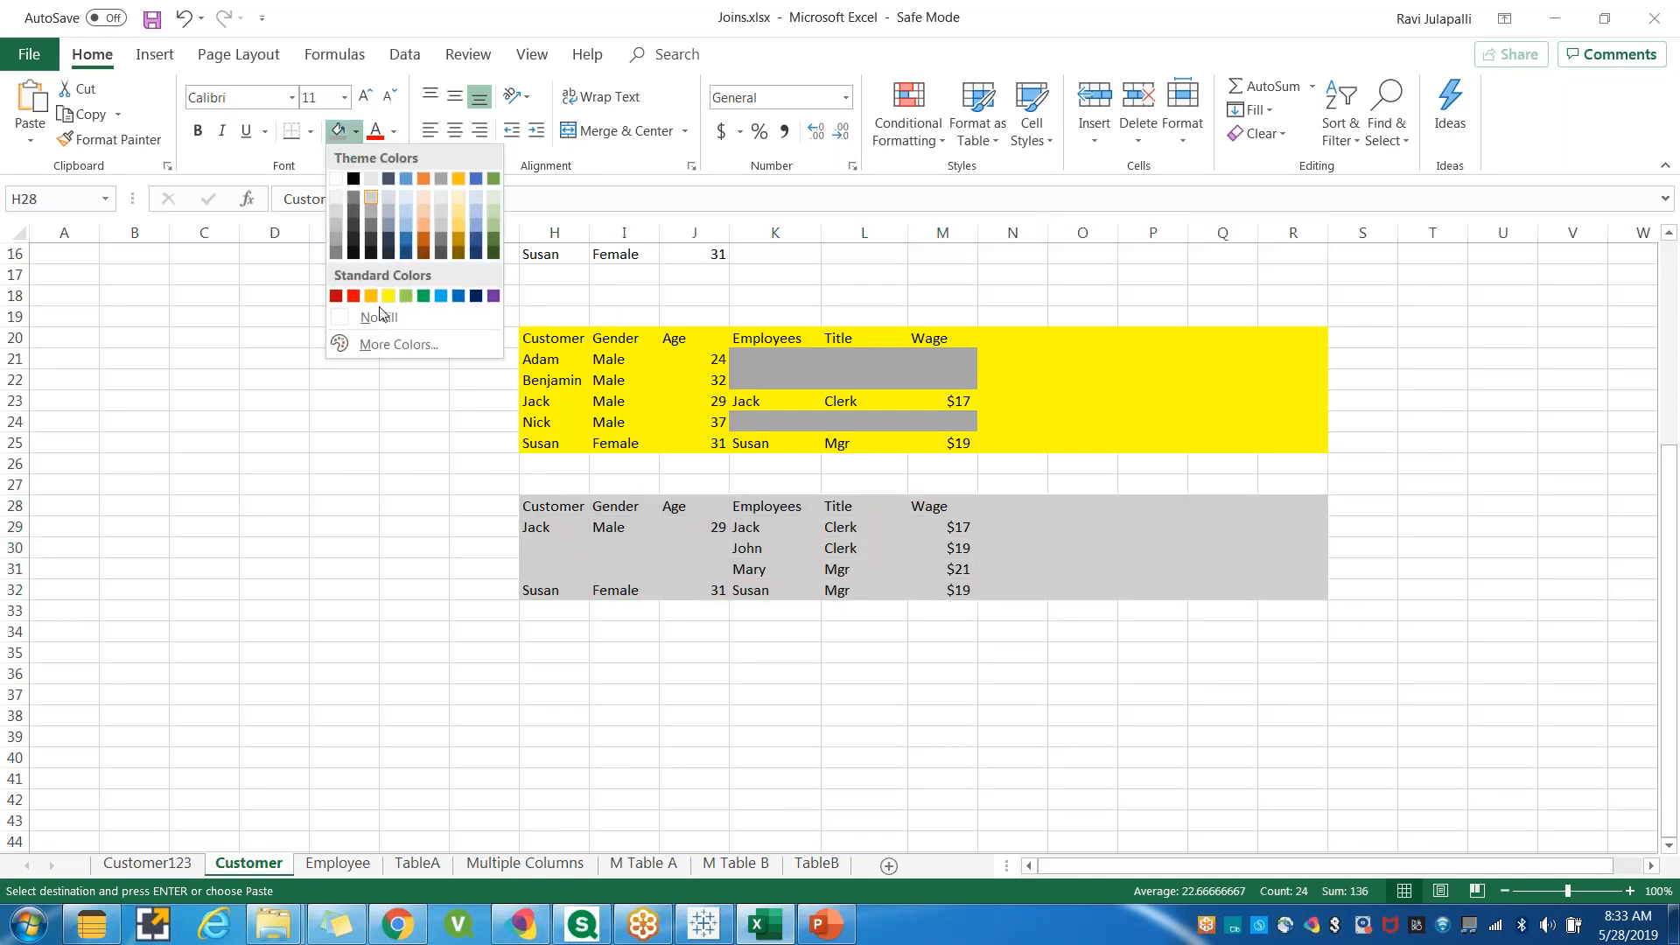
left_click(385, 295)
Fill the empty customer cells in rows 30–31 with gray.
left_click_drag(541, 551, 695, 569)
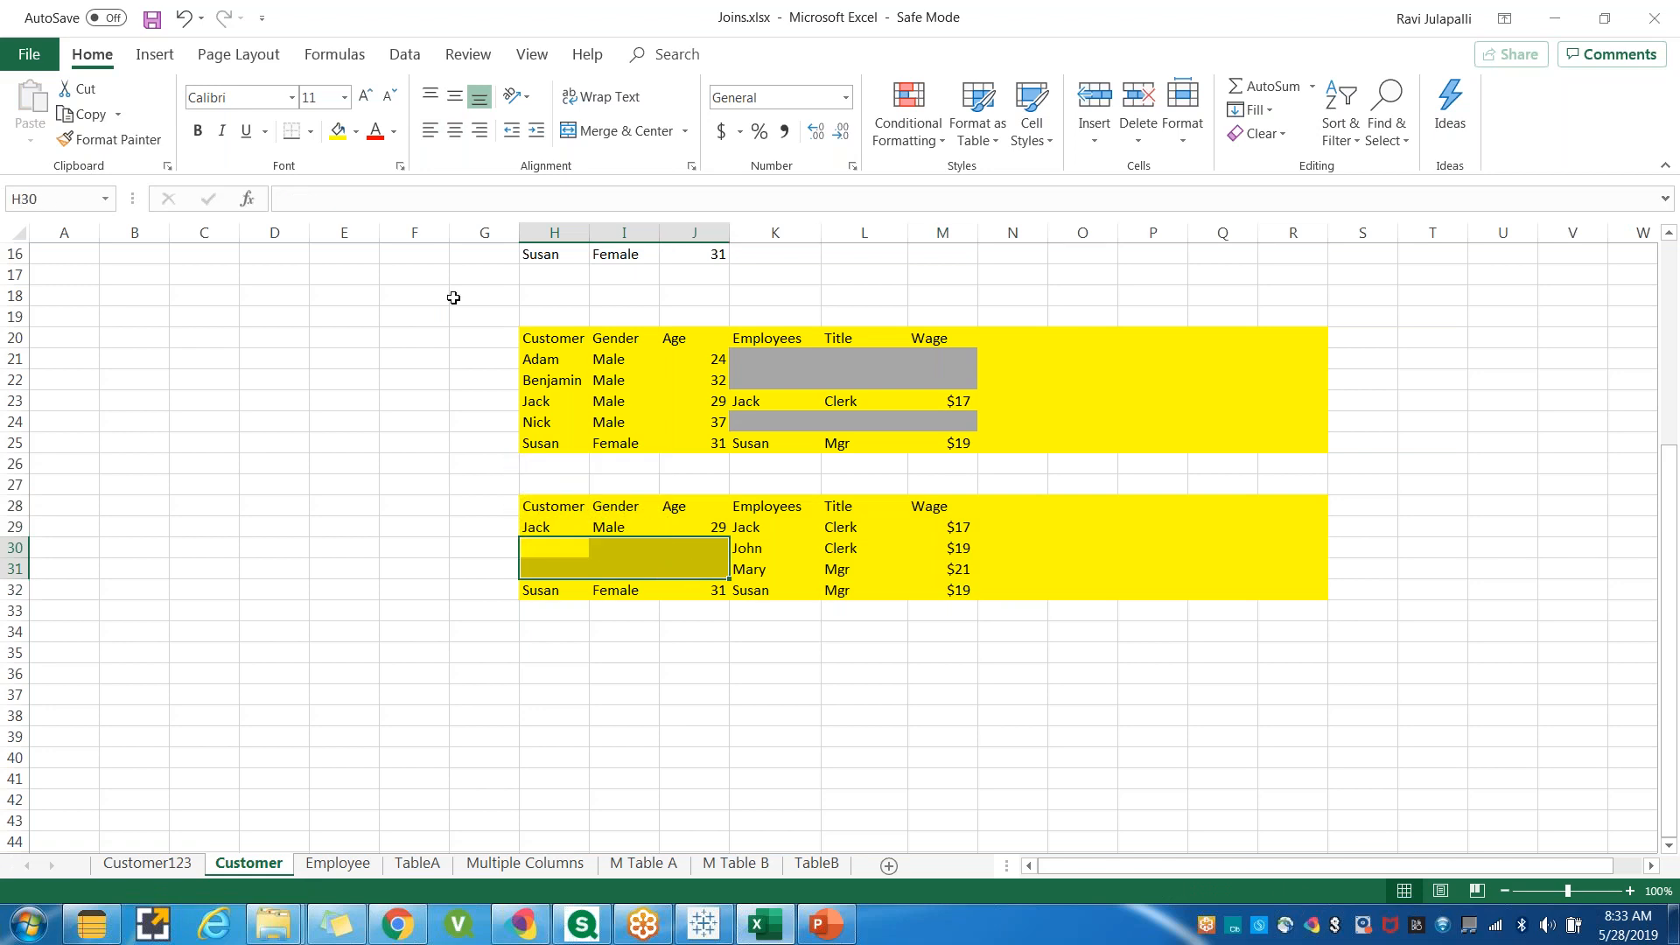
left_click(356, 131)
left_click(340, 243)
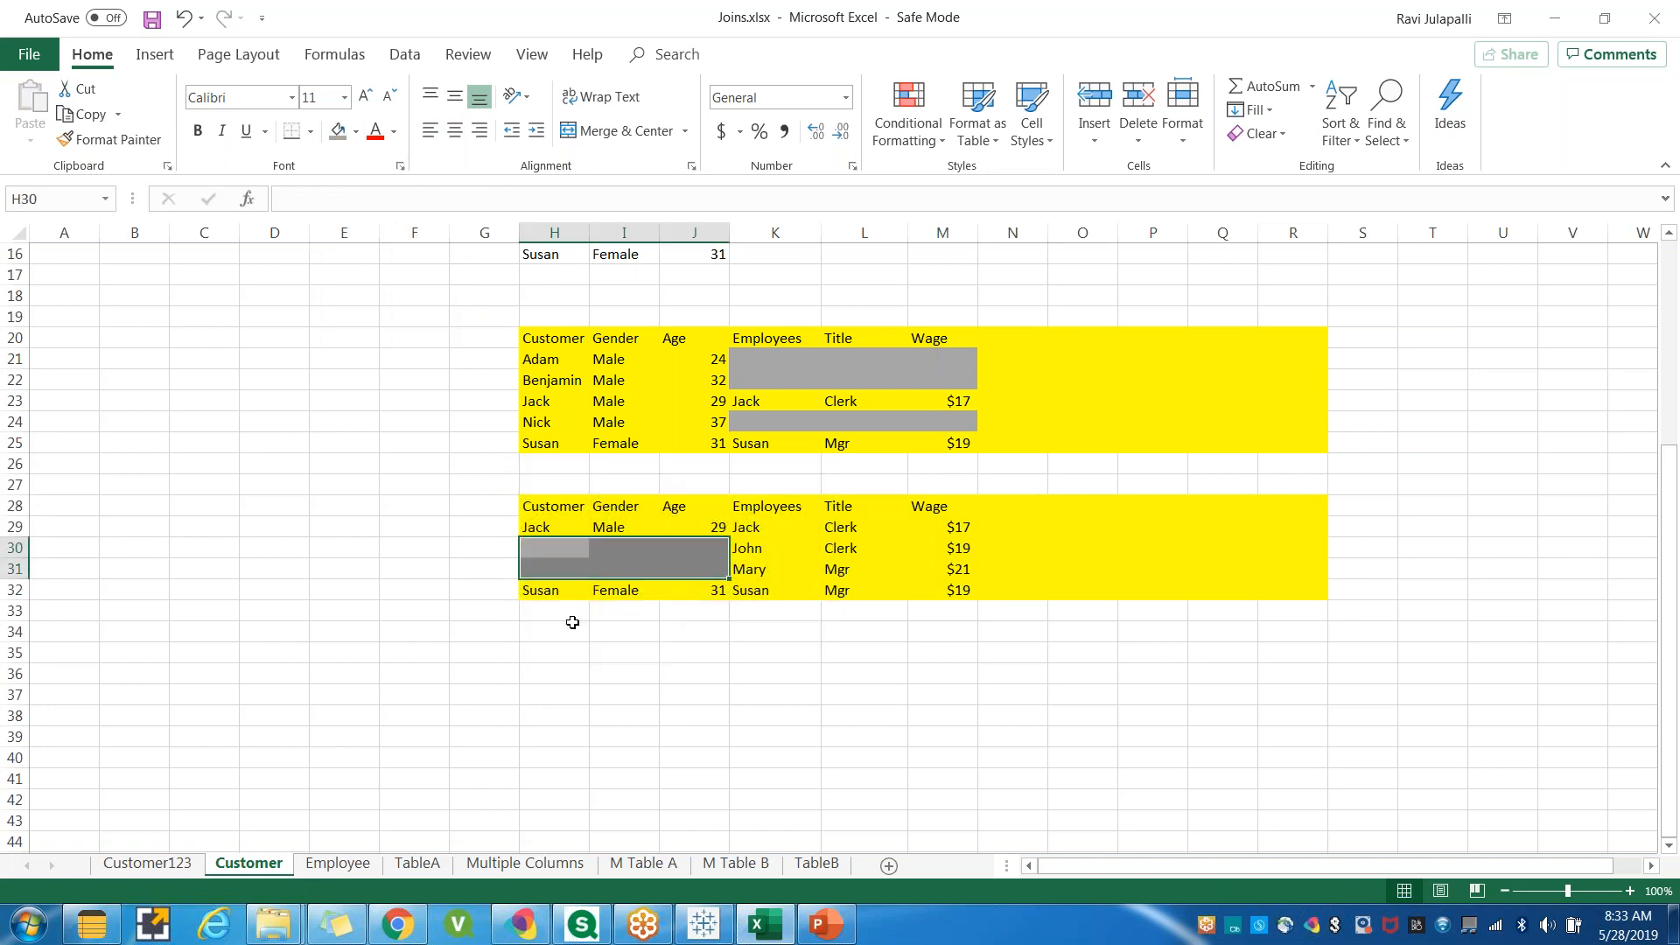
left_click(621, 690)
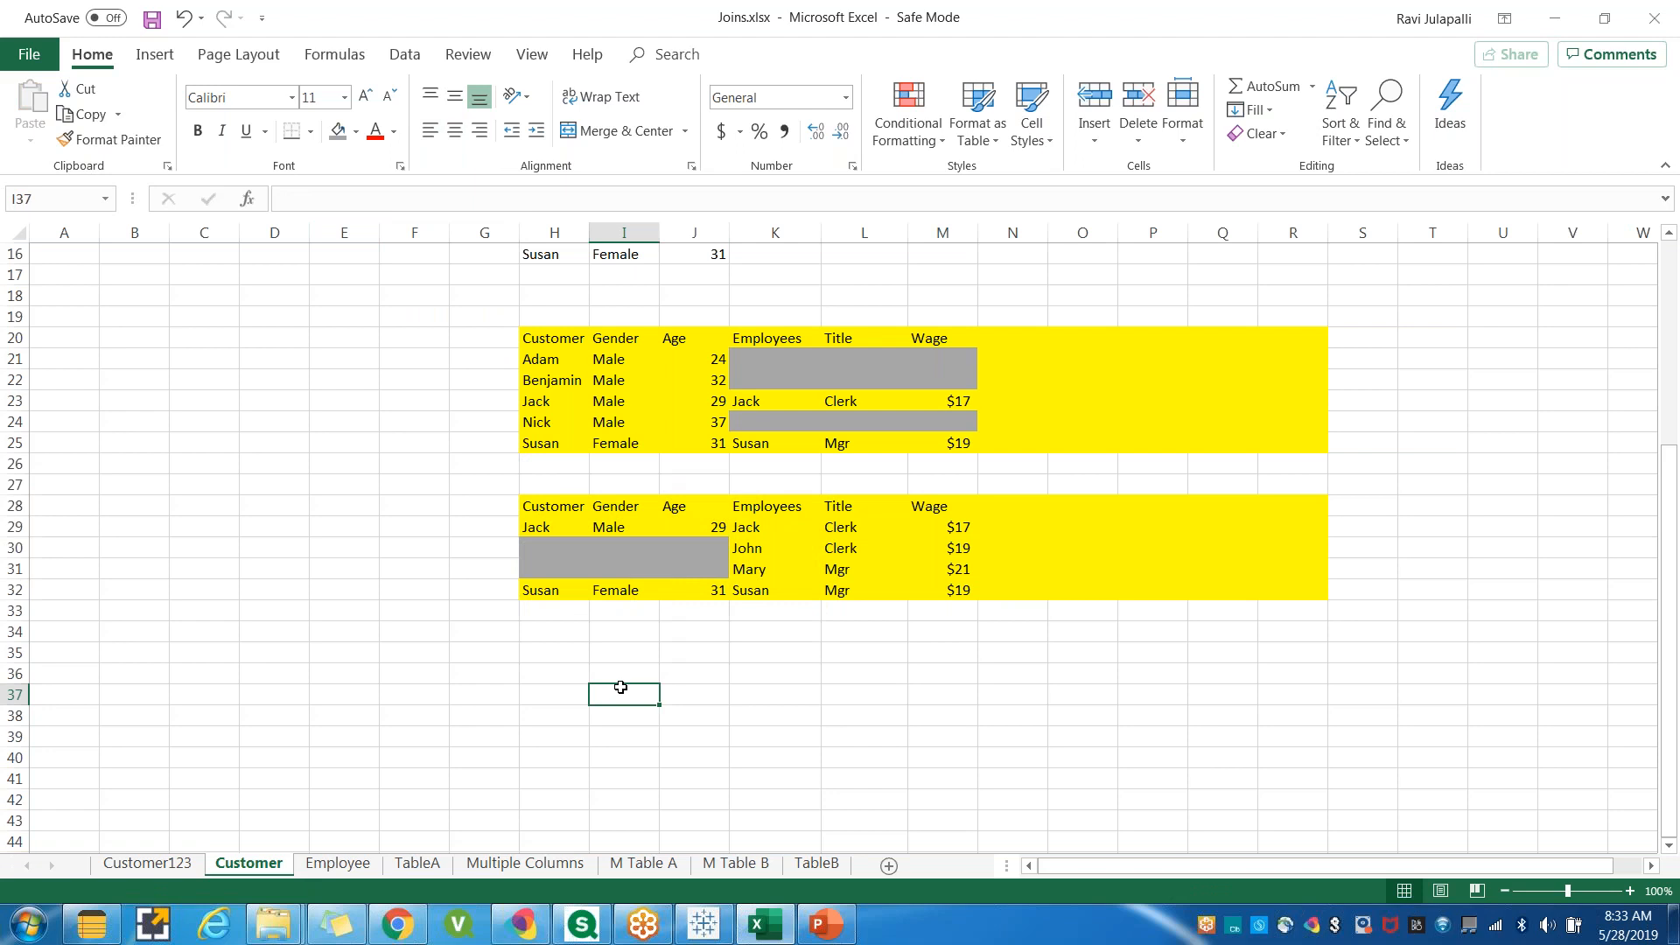
Copy the left table's column headers into row 34 below the right-join table.
scroll(620, 686, "down", 1)
scroll(607, 698, "up", 2)
scroll(593, 708, "up", 1)
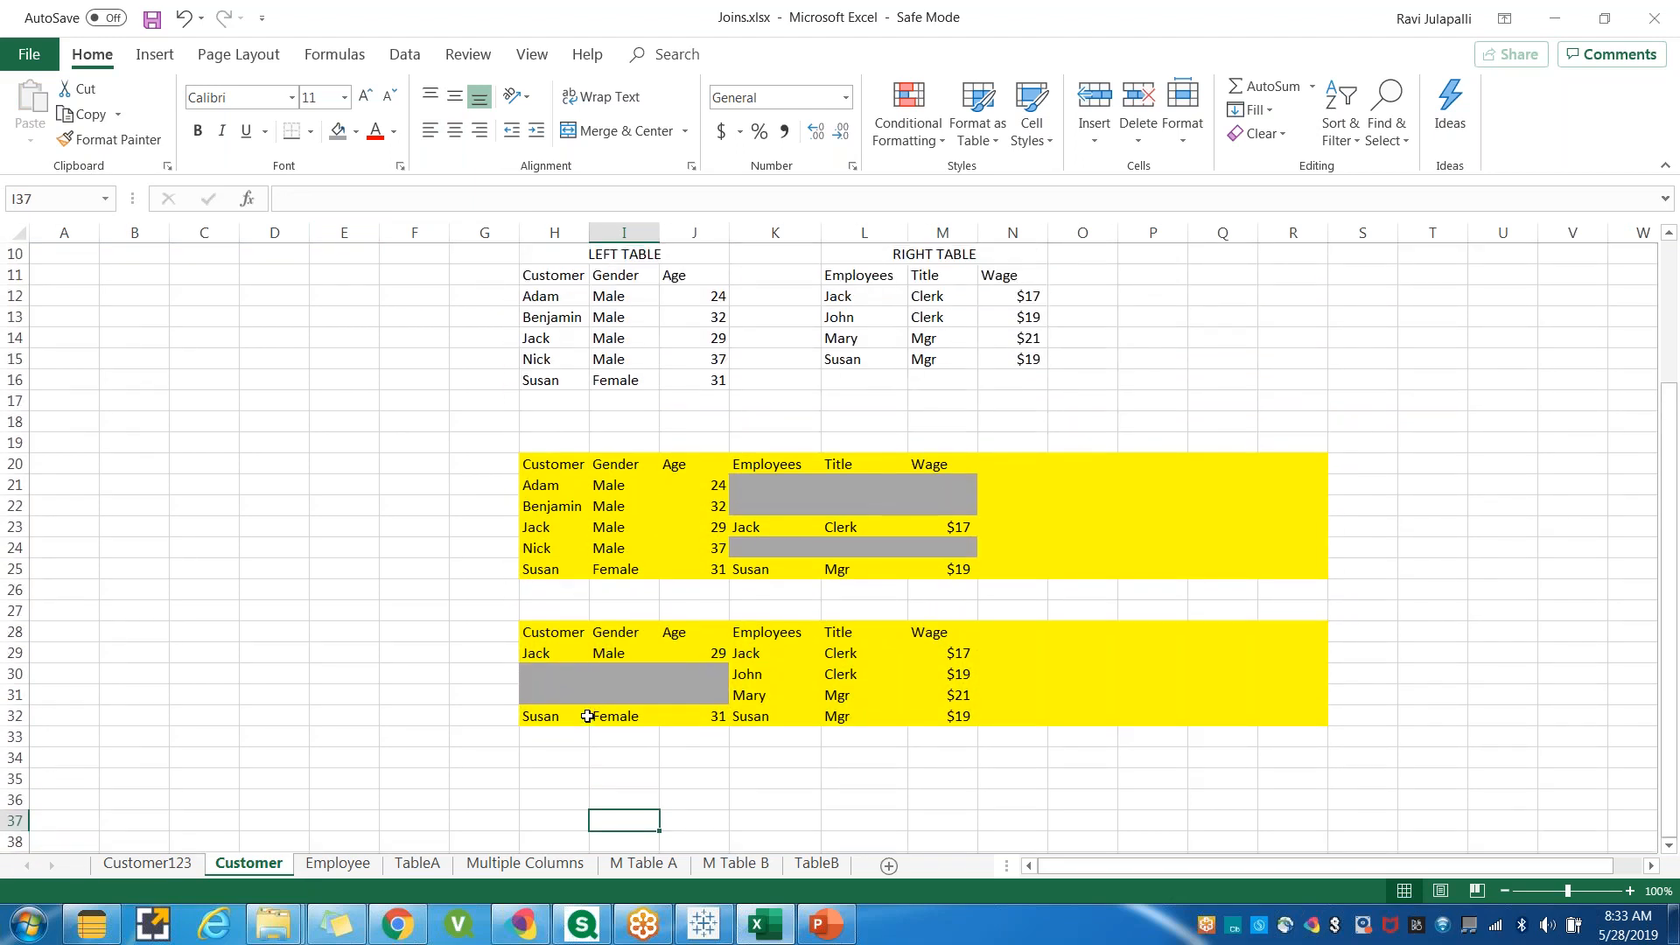
scroll(587, 716, "up", 1)
left_click_drag(536, 342, 677, 342)
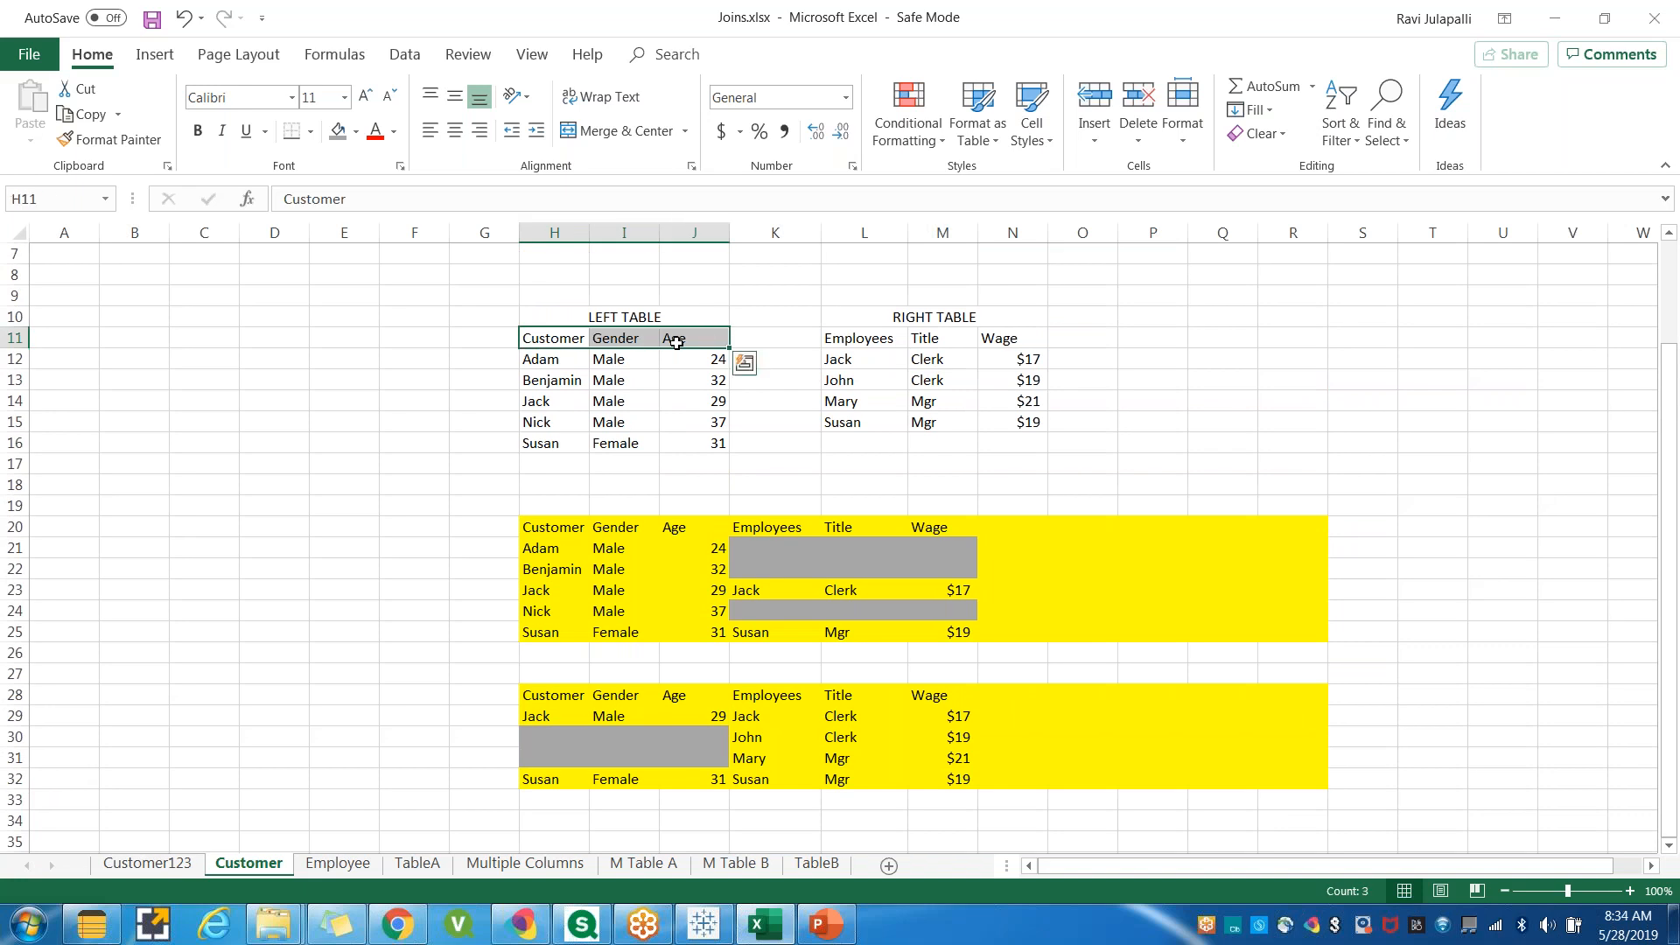
key("ctrl+c")
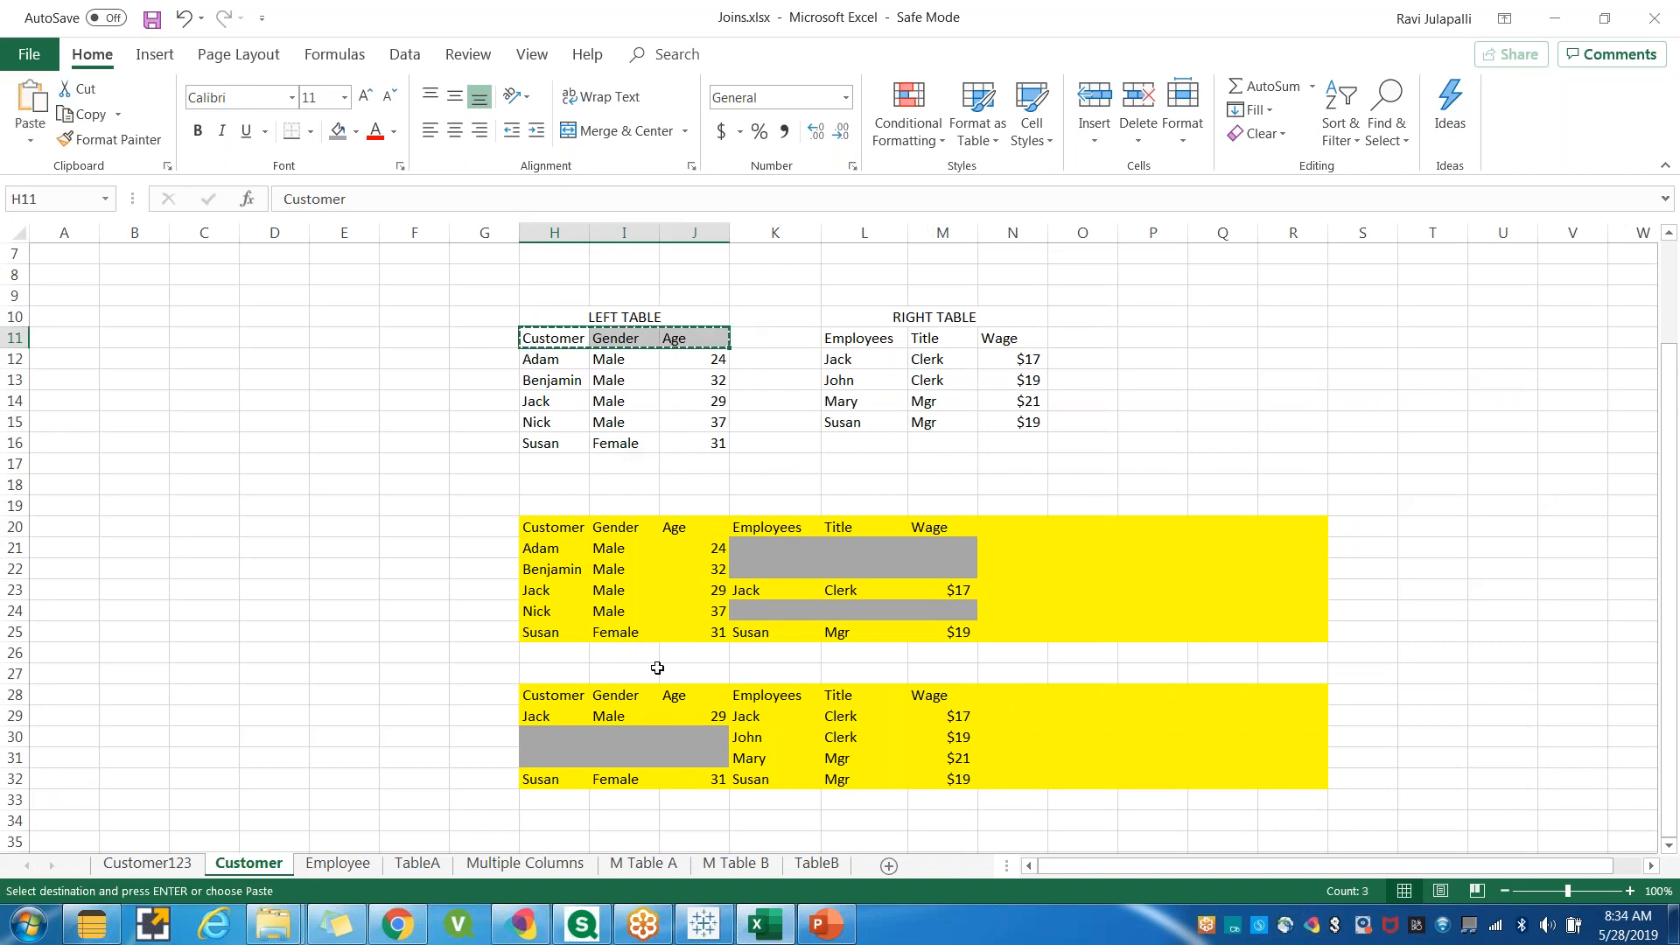
scroll(657, 667, "down", 1, "ctrl")
scroll(474, 675, "down", 1)
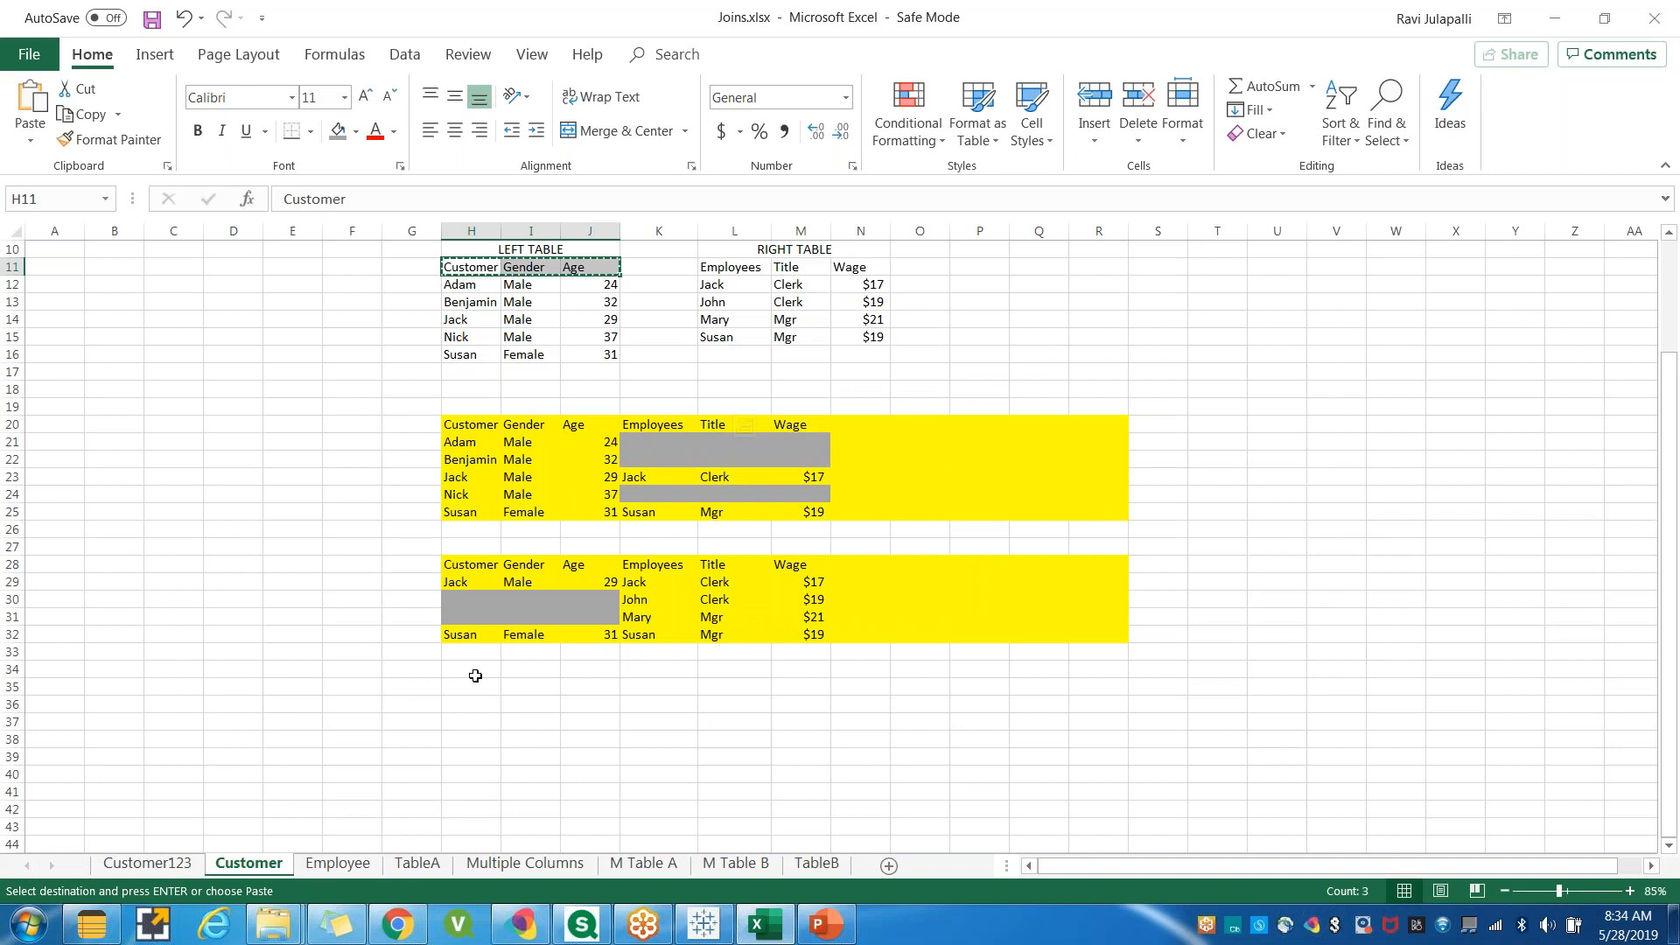
scroll(476, 674, "down", 1, "ctrl")
scroll(735, 746, "up", 2, "ctrl")
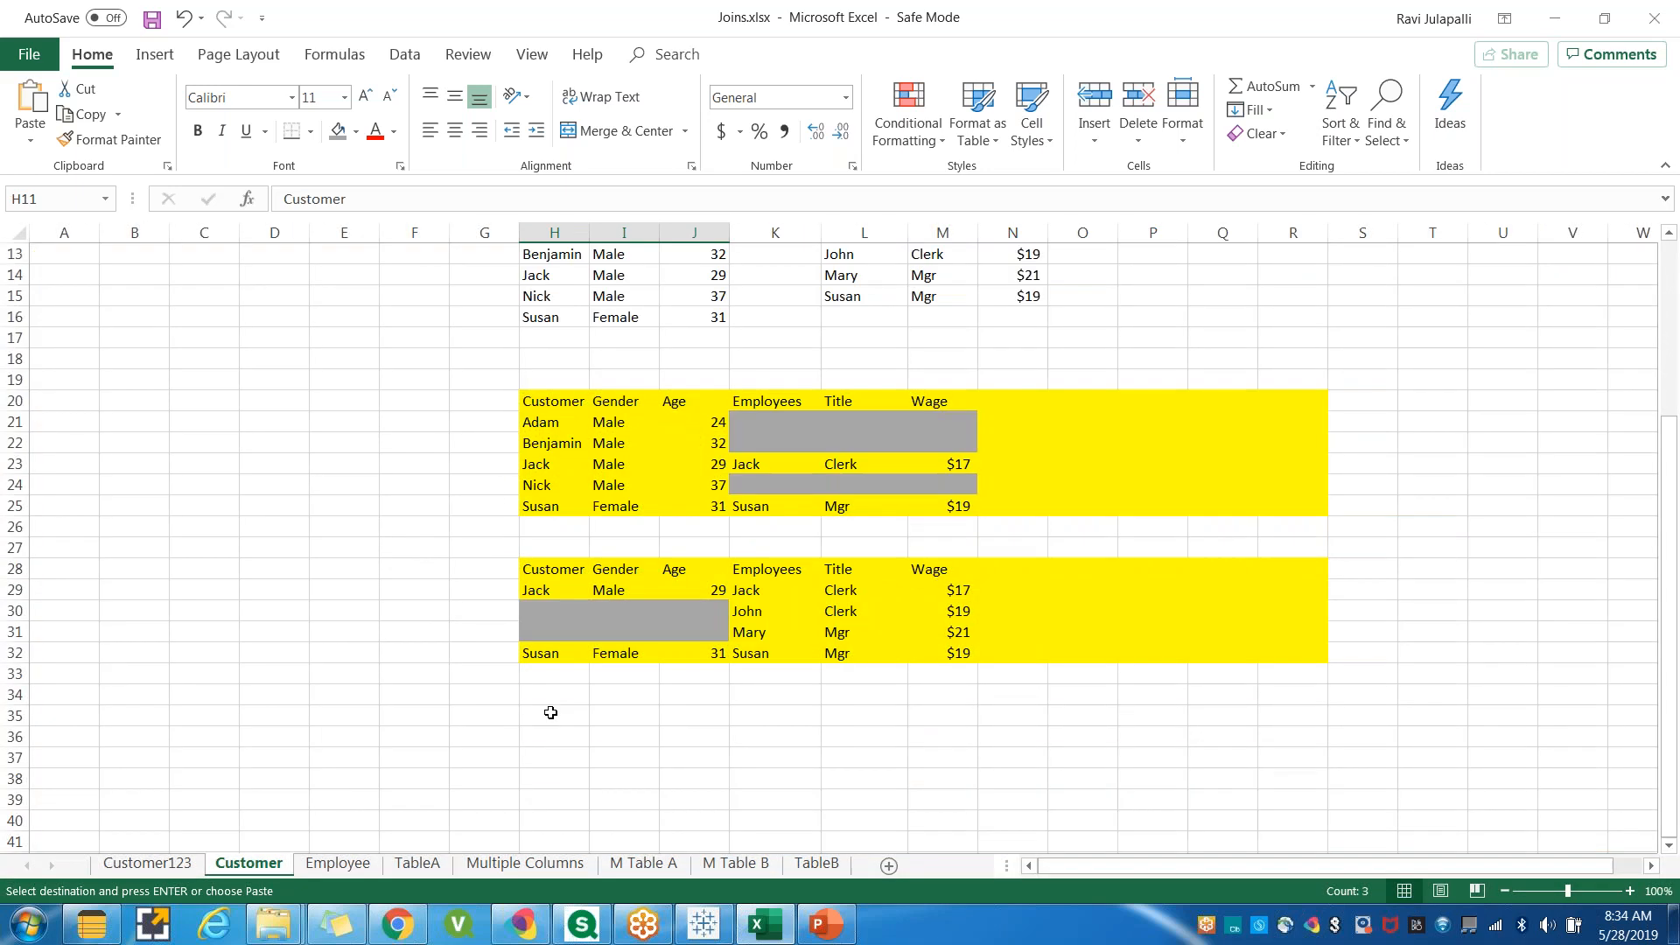
left_click(545, 702)
key("ctrl+v")
Copy the right table's column headers beside them in row 34.
scroll(886, 318, "up", 2)
left_click_drag(862, 330, 1019, 340)
key("ctrl+c")
scroll(962, 569, "down", 3)
left_click(744, 632)
key("ctrl+v")
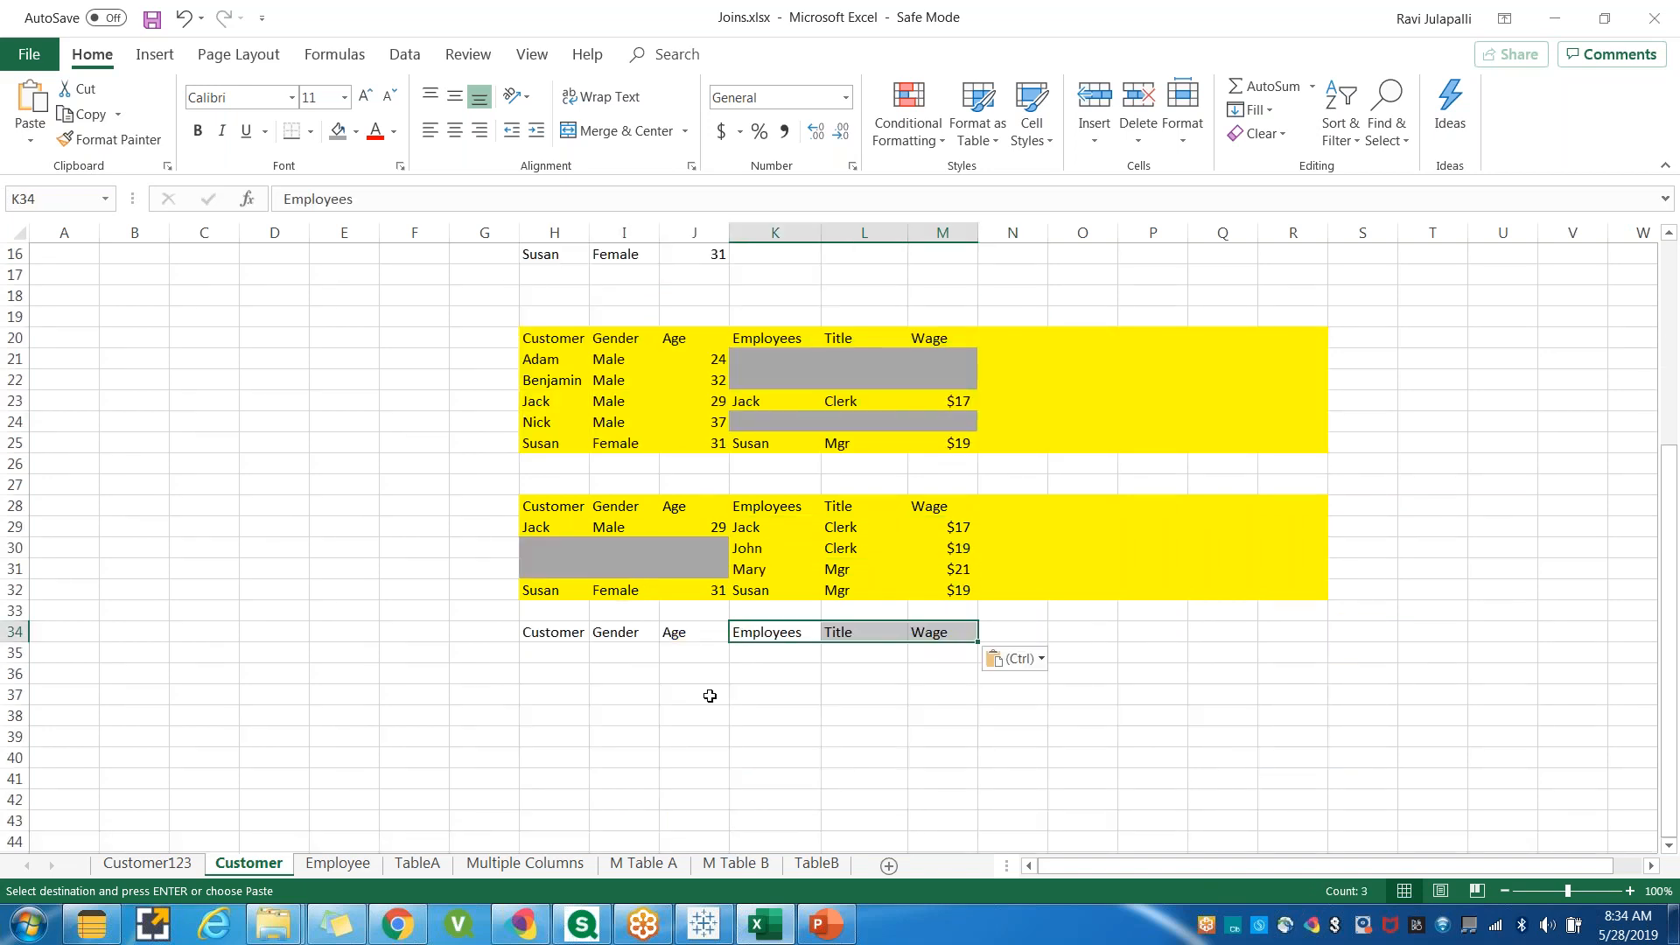
left_click(705, 696)
key("Escape")
scroll(512, 726, "up", 1)
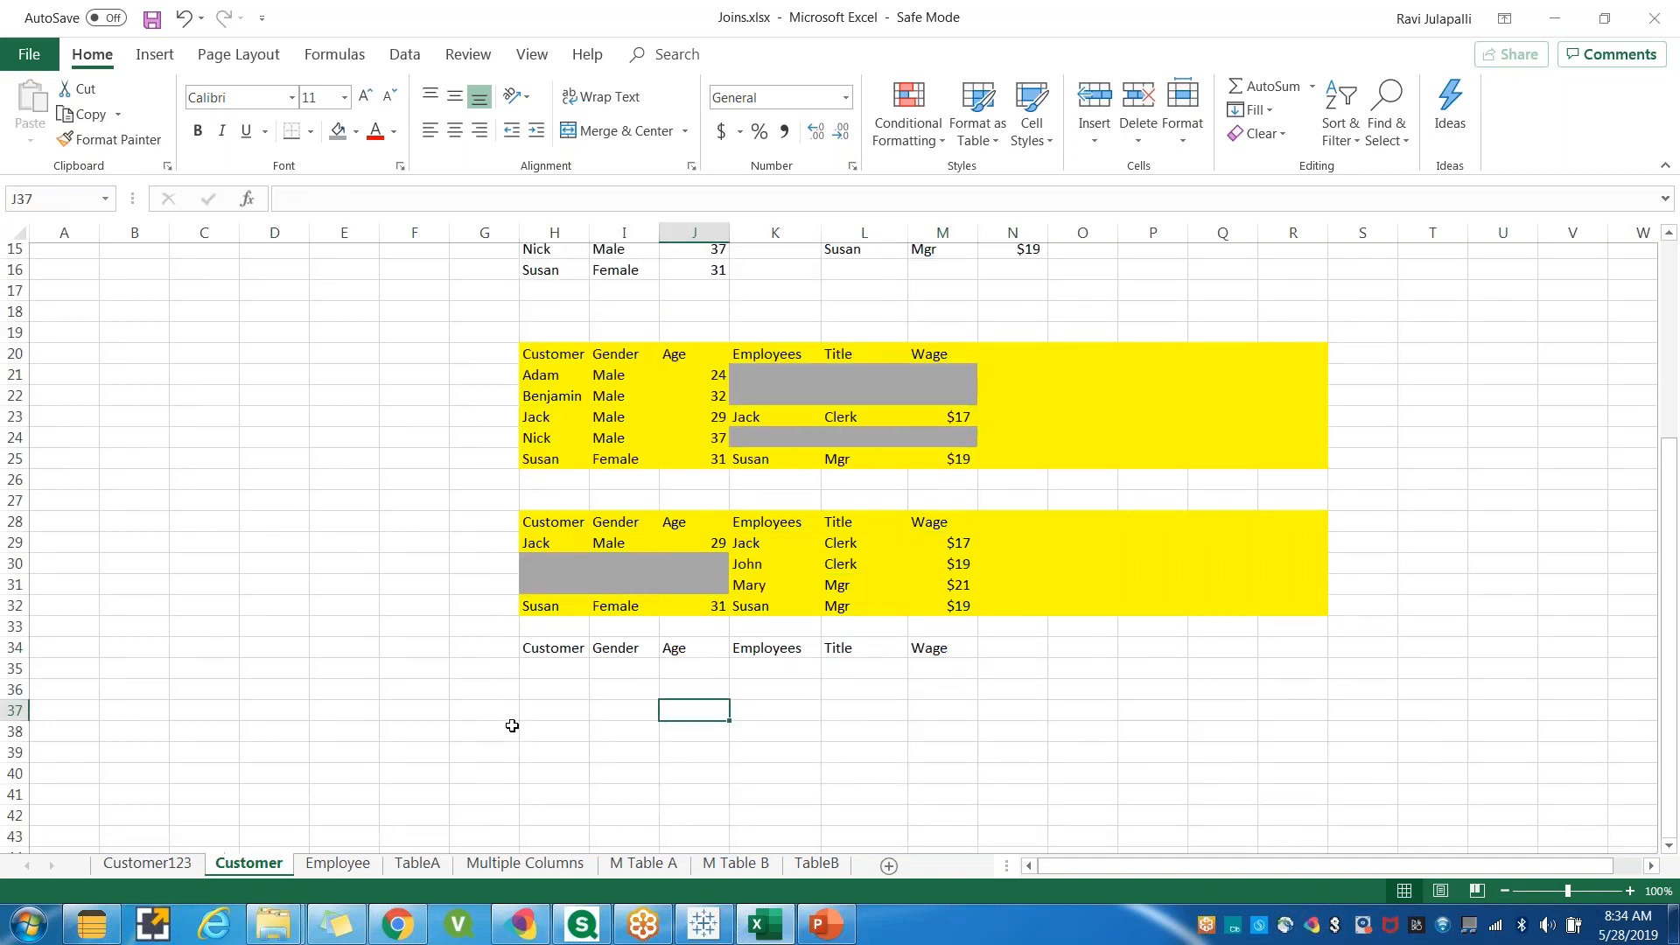
Copy the Jack and Susan customer rows into rows 35 and 36.
scroll(512, 726, "up", 2)
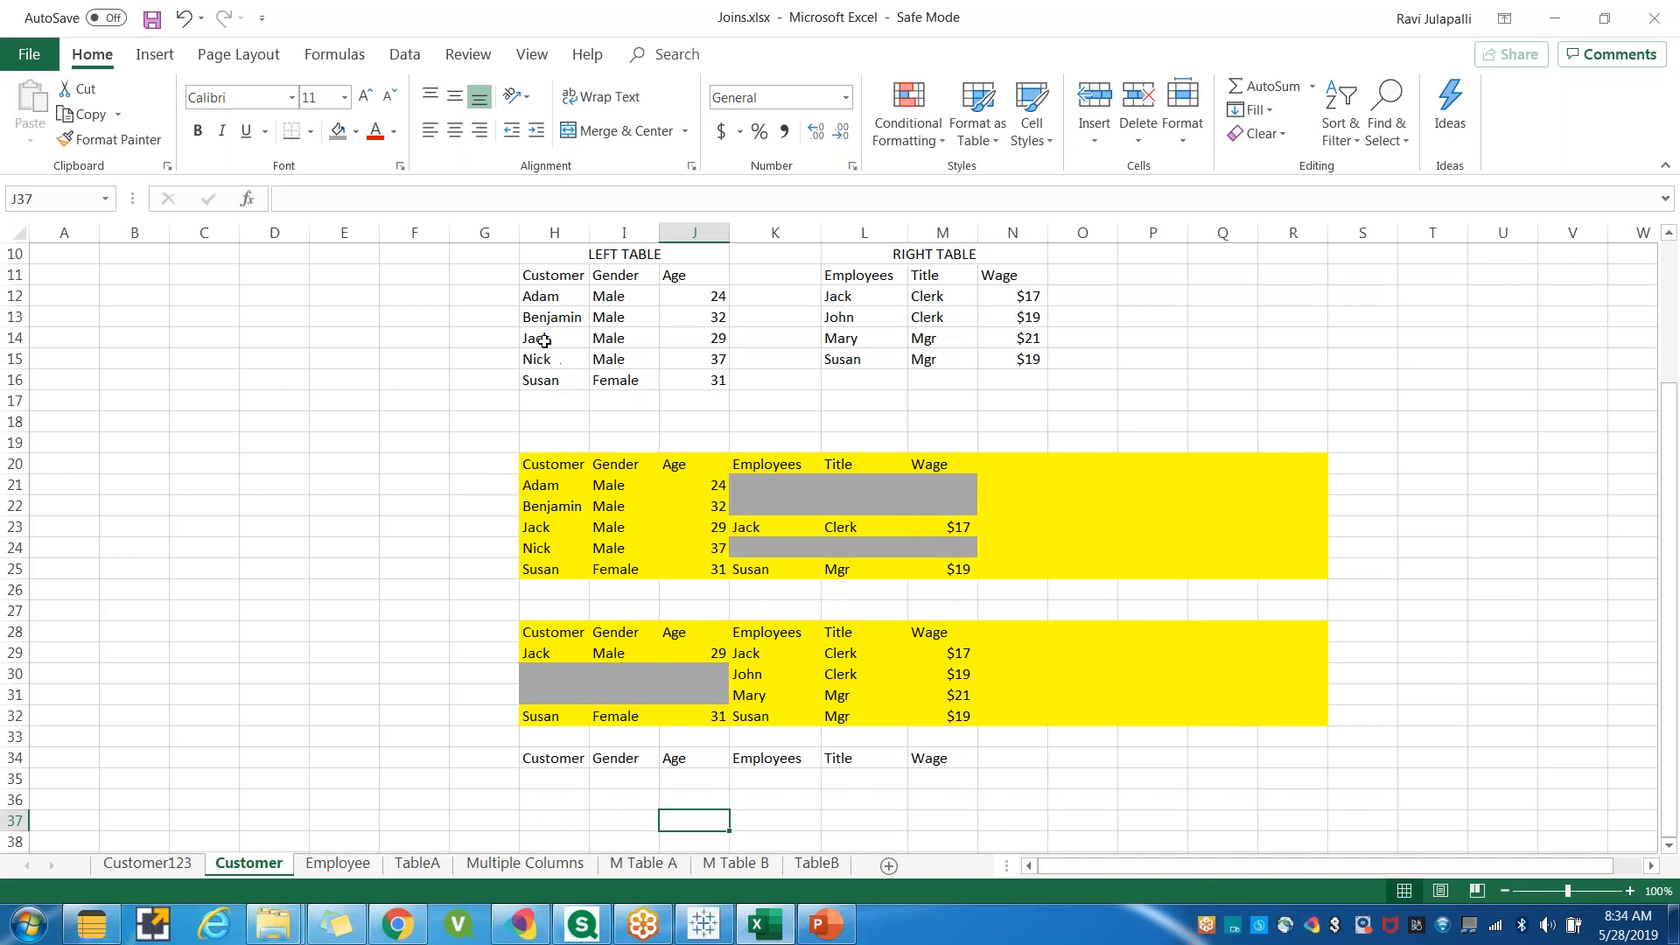
left_click_drag(544, 337, 716, 338)
key("ctrl+c")
scroll(589, 642, "down", 3)
left_click(548, 589)
key("ctrl+v")
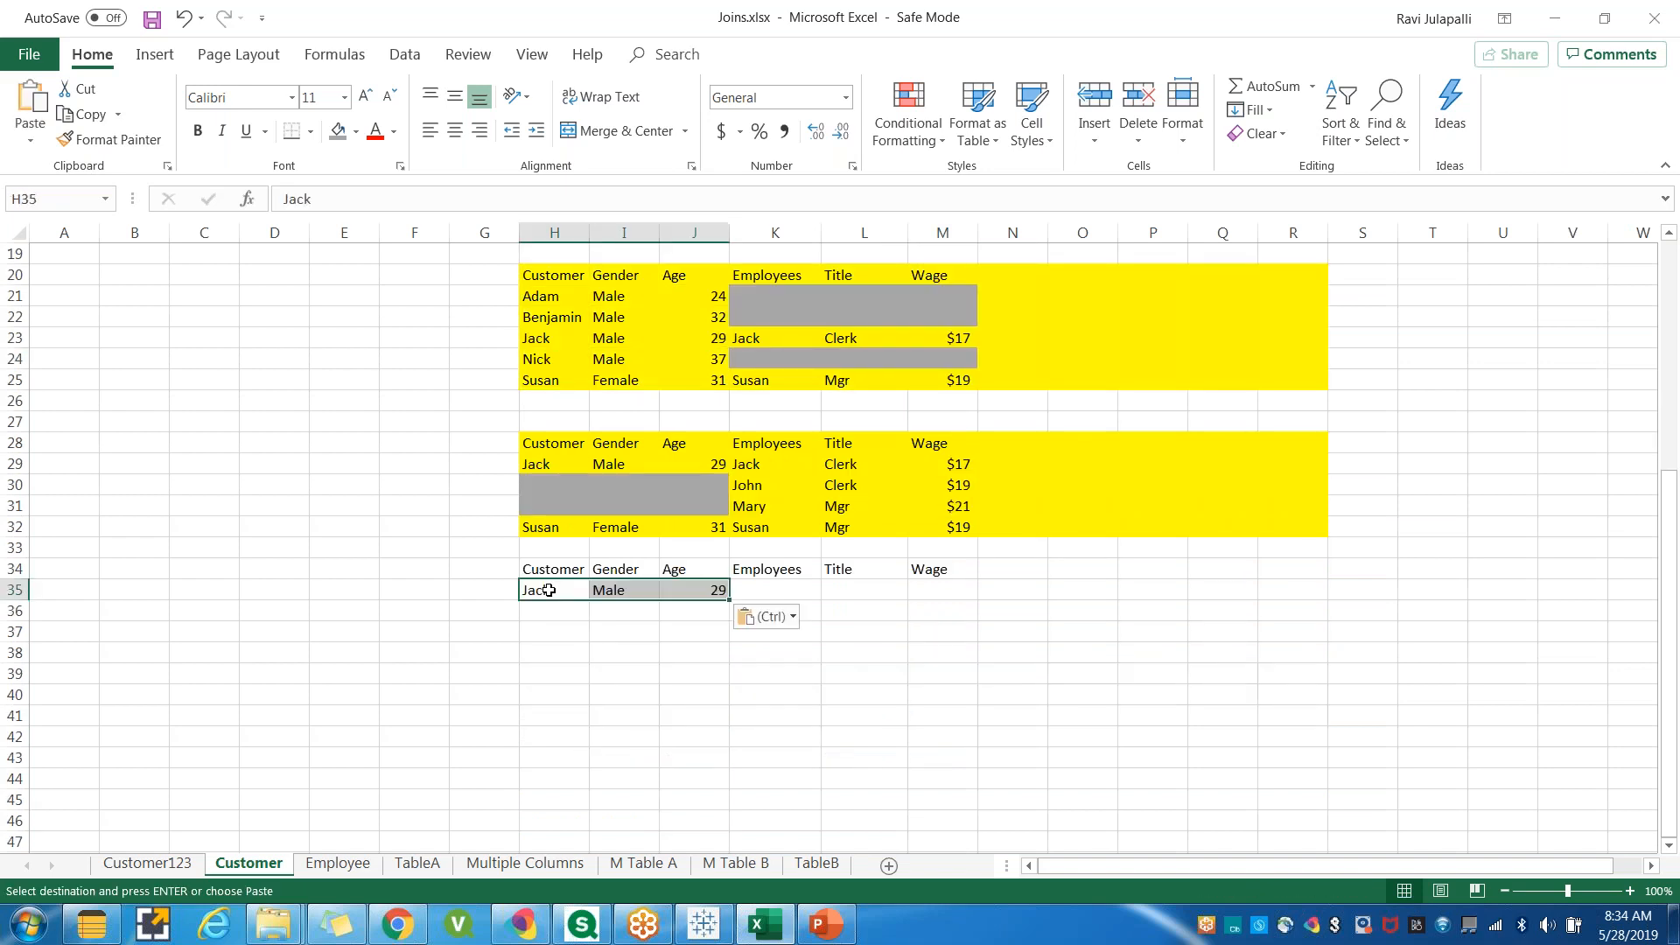
scroll(506, 555, "up", 2)
left_click_drag(539, 316, 689, 317)
key("ctrl+c")
left_click(538, 719)
left_click(544, 740)
key("ctrl+v")
Copy the matching Jack and Susan employee rows beside them in rows 35 and 36.
scroll(887, 538, "up", 2)
left_click_drag(862, 360, 998, 359)
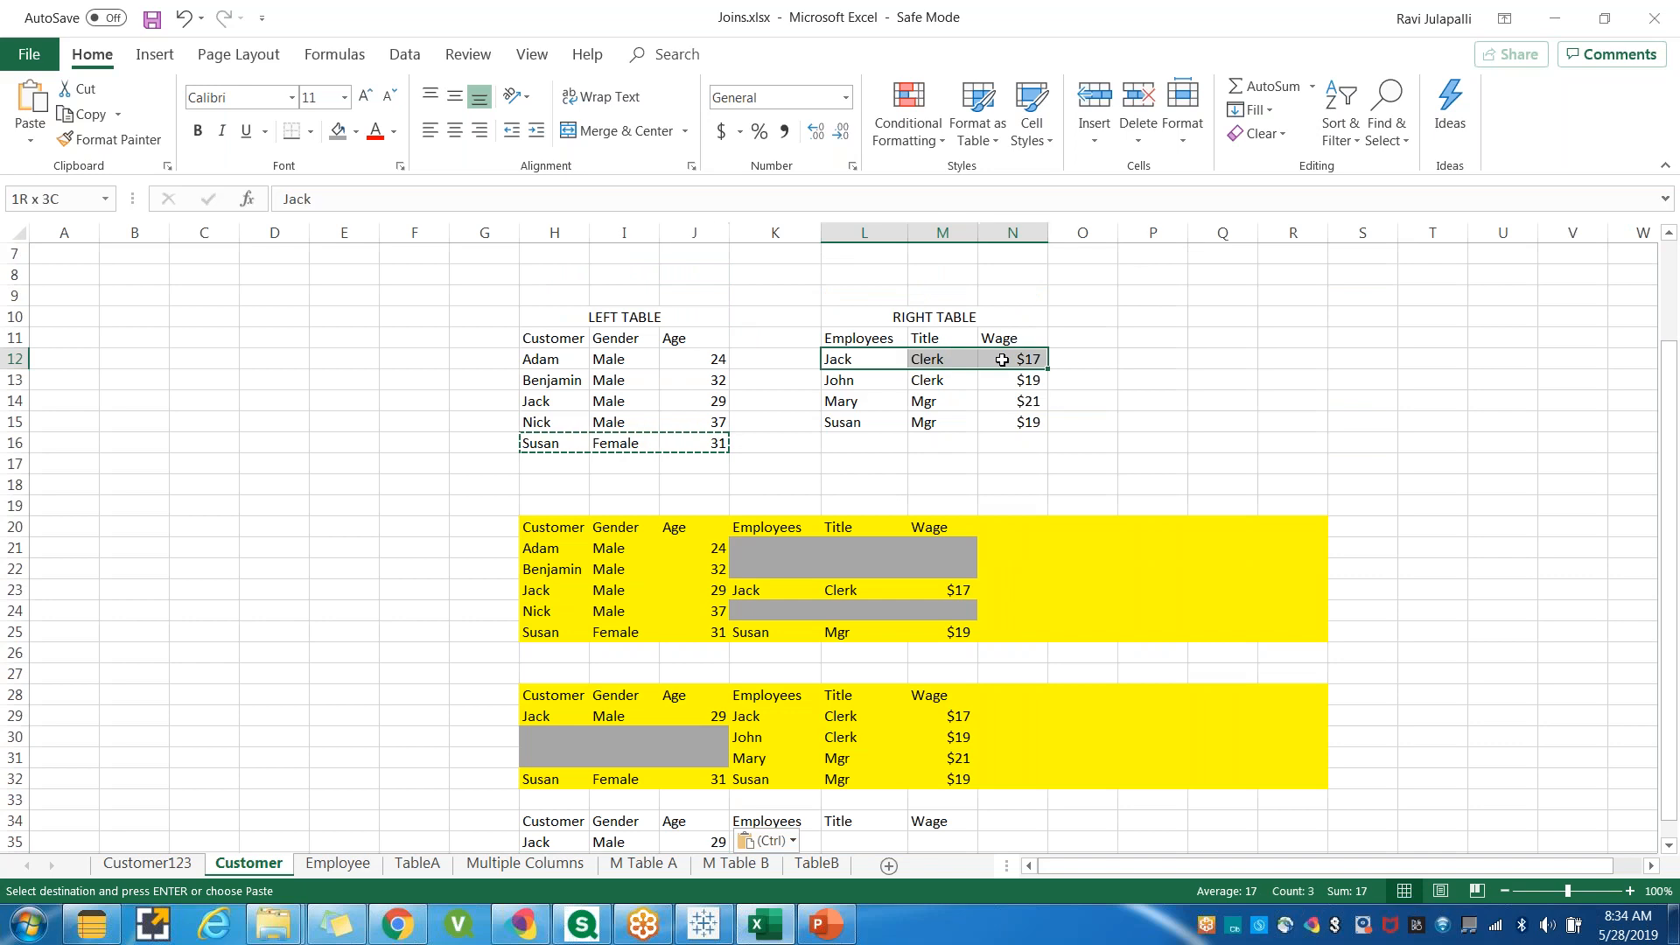
key("ctrl+c")
scroll(831, 783, "down", 3)
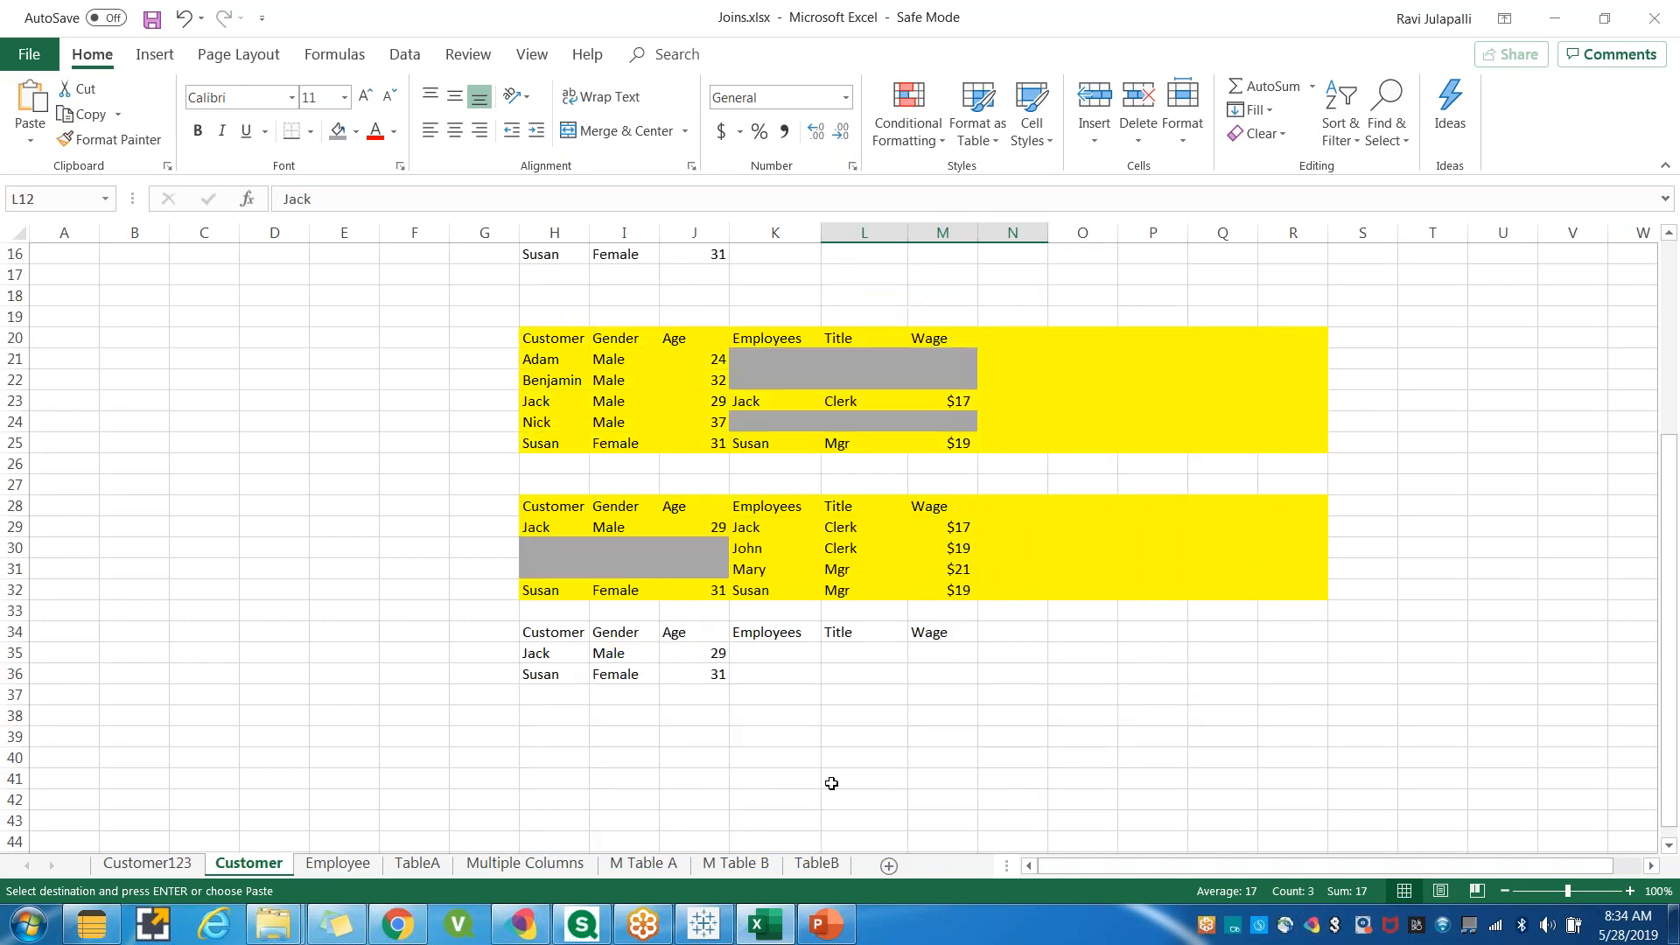
left_click(770, 651)
key("ctrl+v")
scroll(799, 526, "up", 3)
left_click_drag(853, 422, 1015, 422)
key("ctrl+c")
scroll(938, 636, "down", 3)
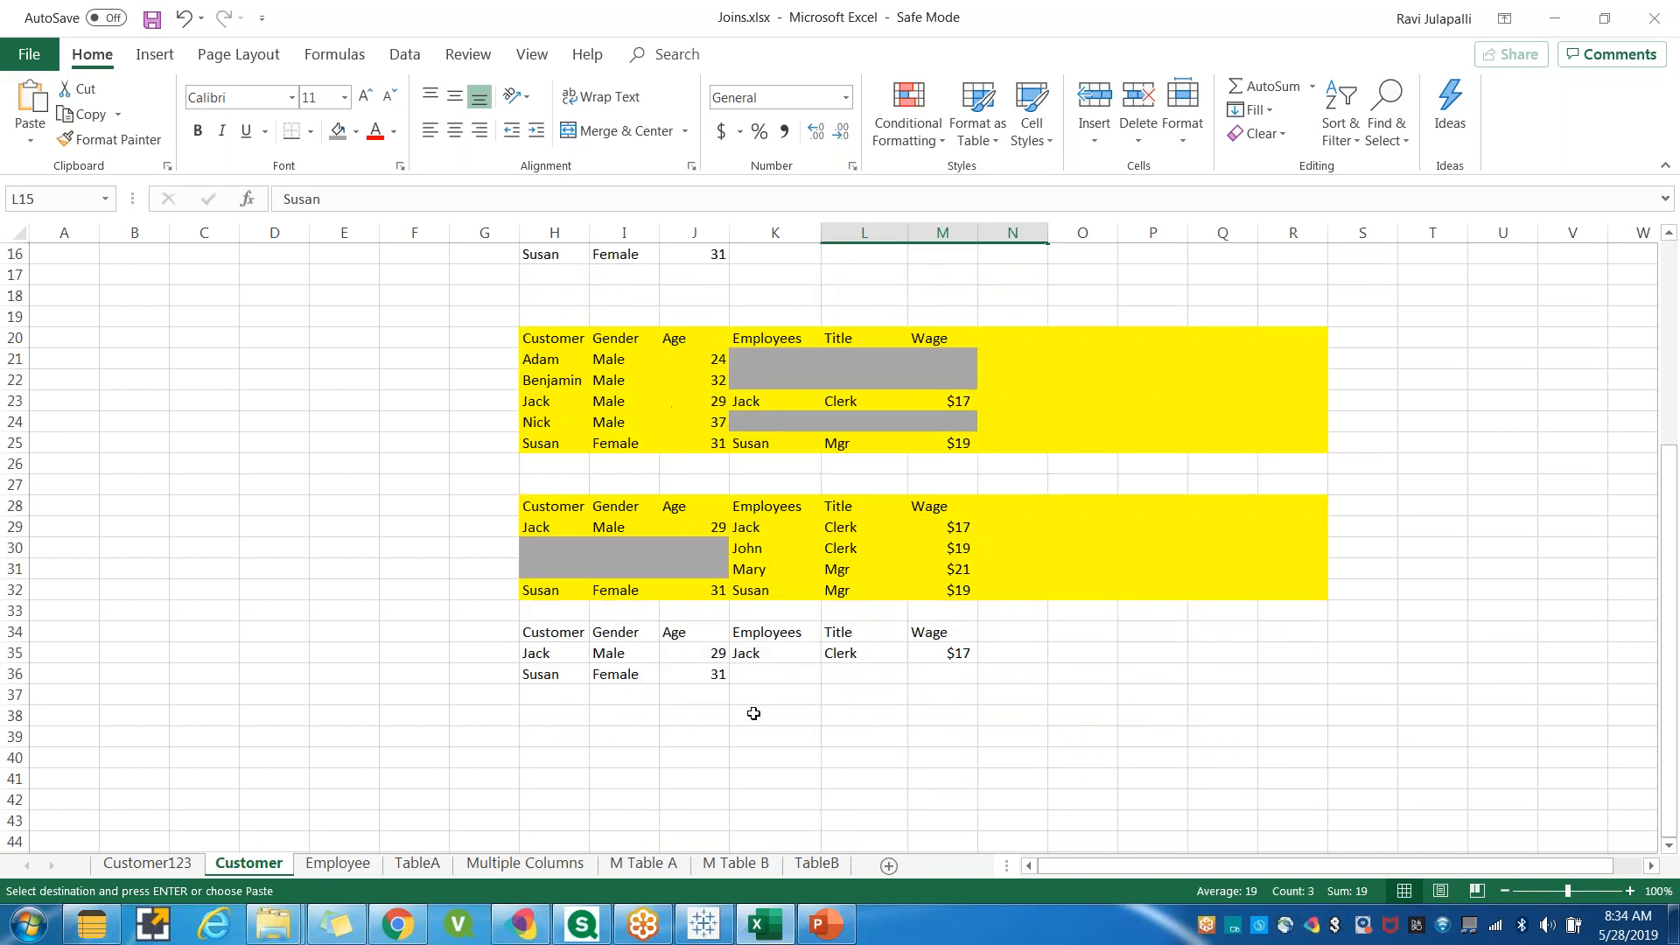
left_click(761, 672)
key("ctrl+v")
left_click(720, 746)
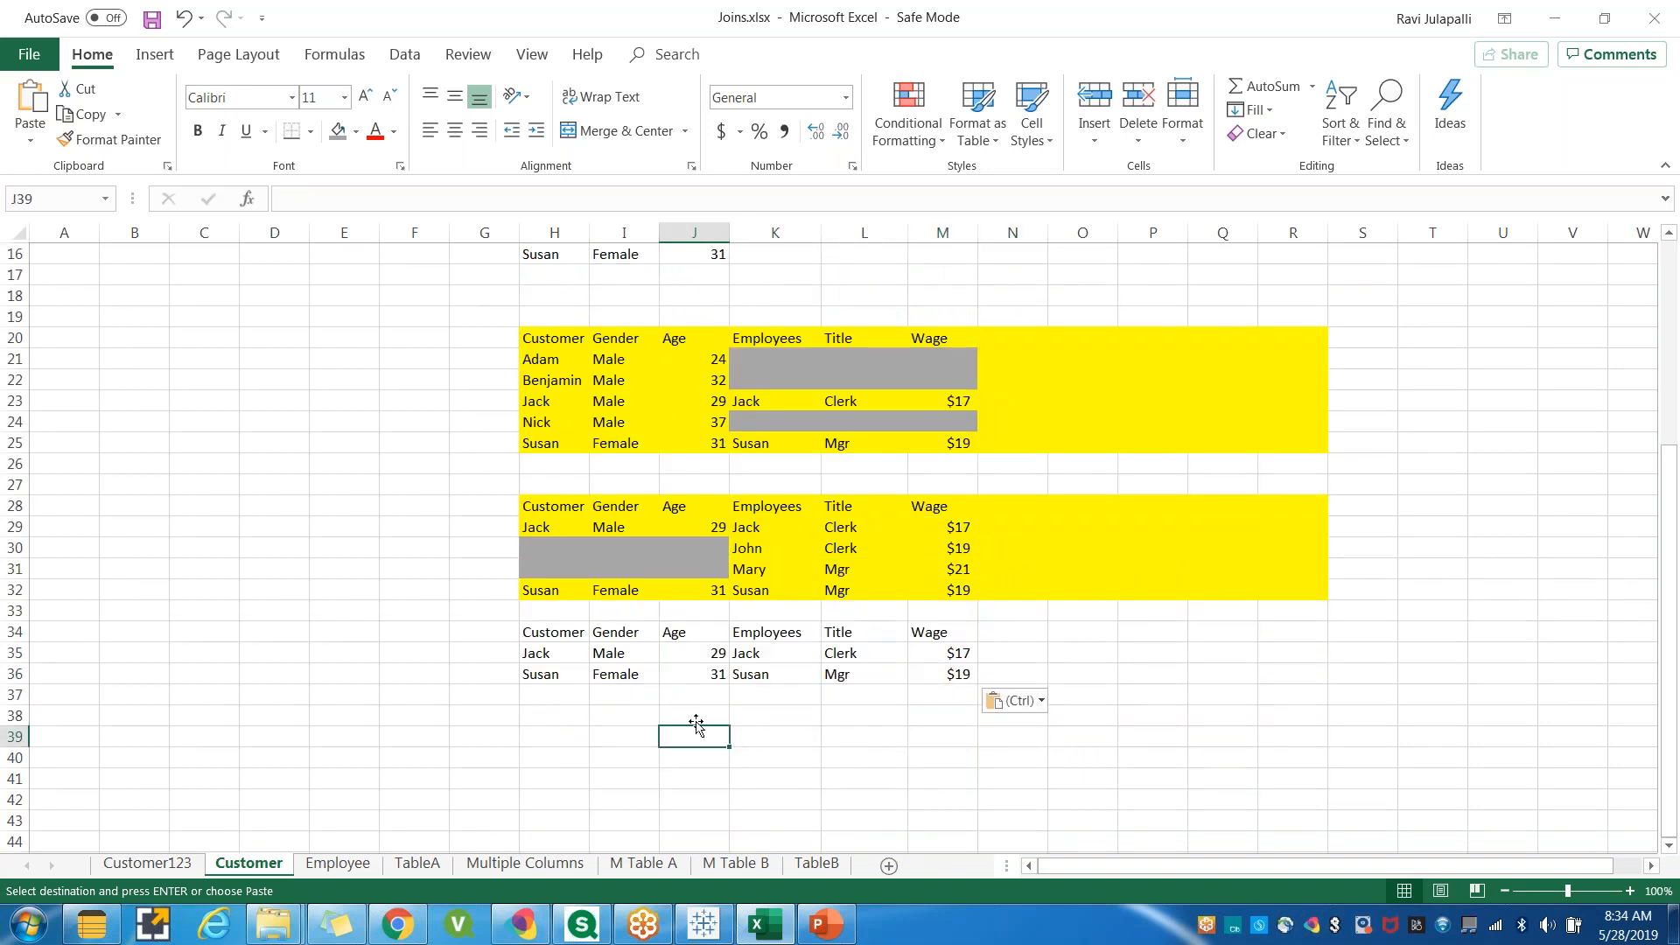
left_click_drag(538, 636, 973, 679)
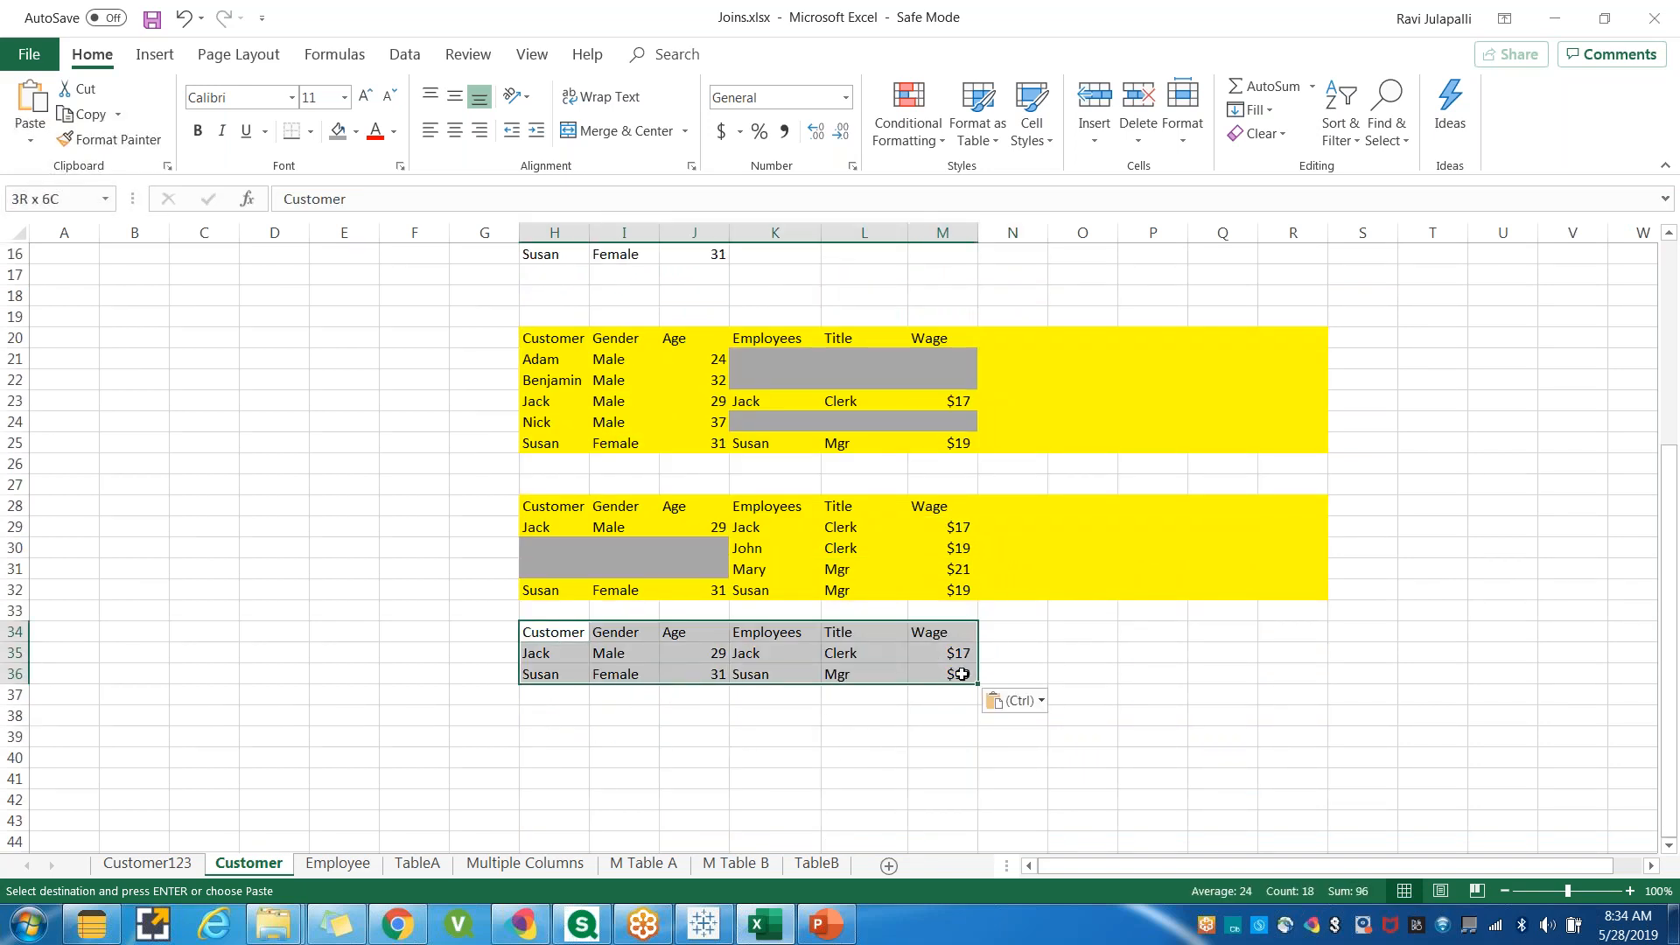
left_click(660, 752)
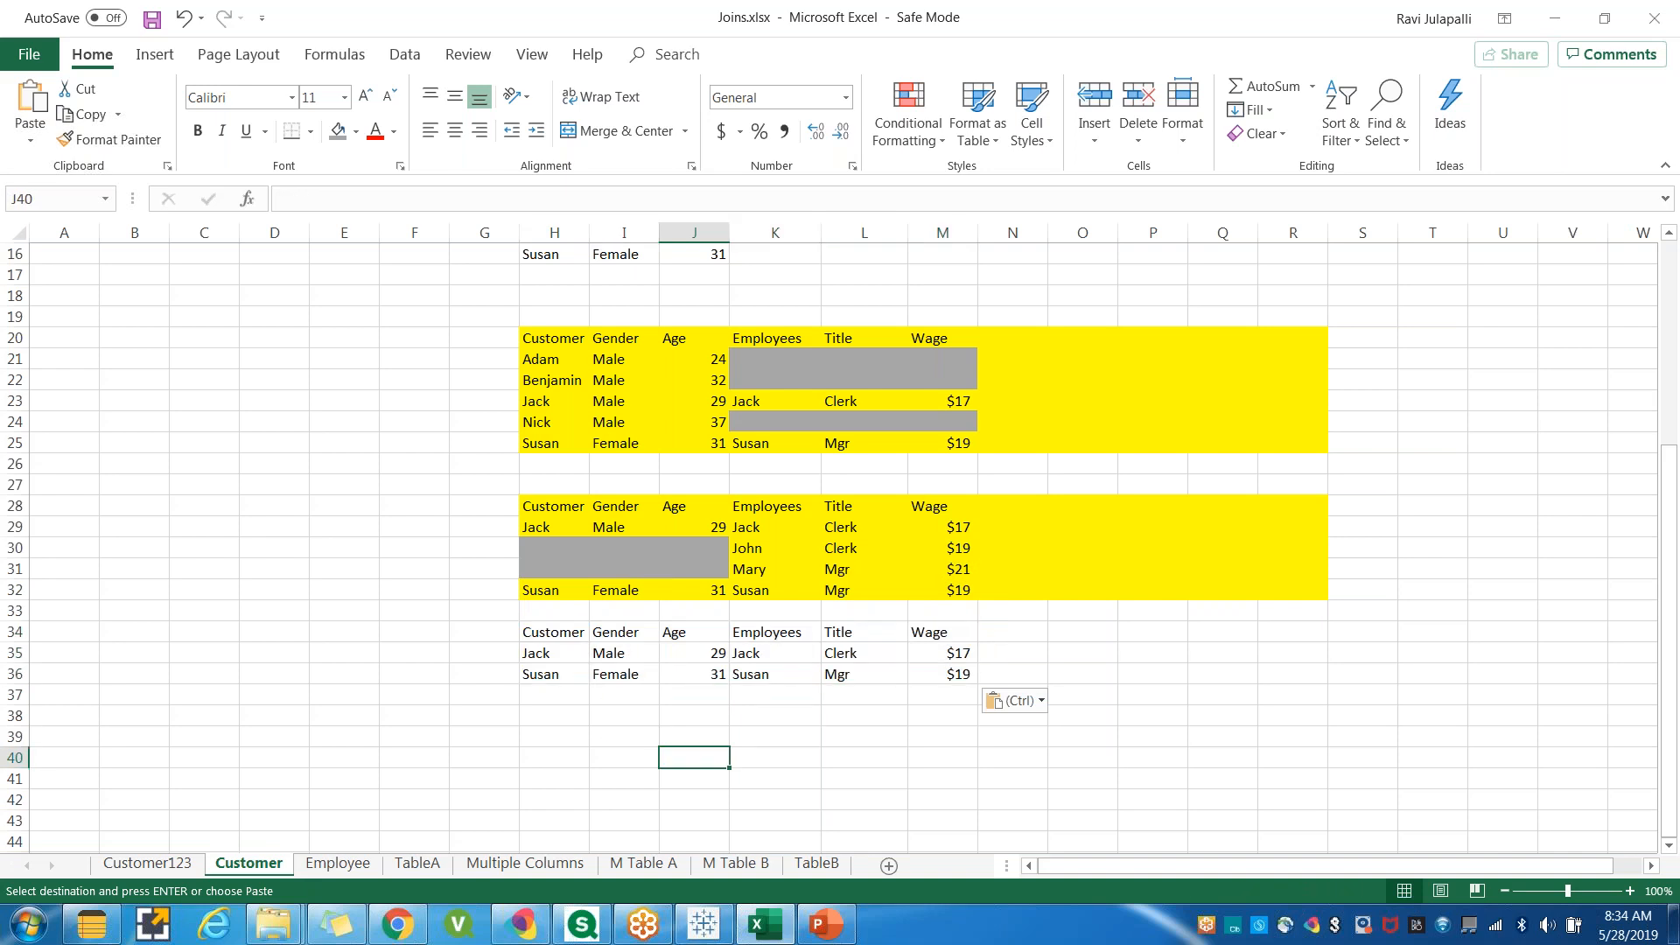
Switch to Tableau and change the join type to Inner.
left_click(693, 928)
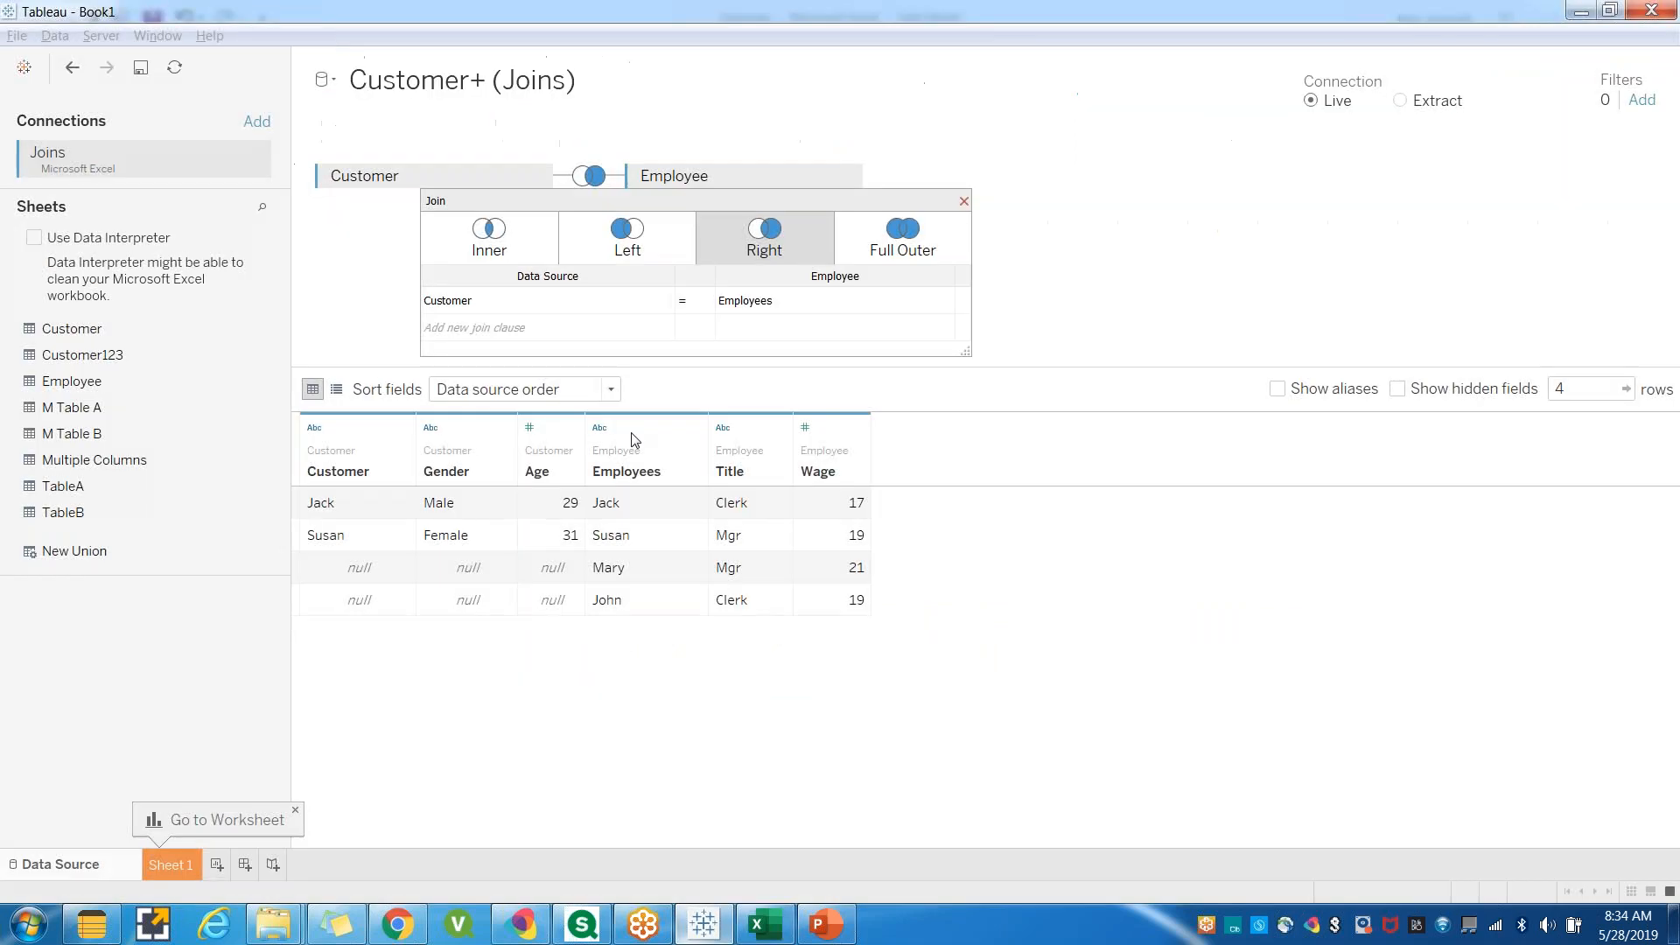
left_click(490, 234)
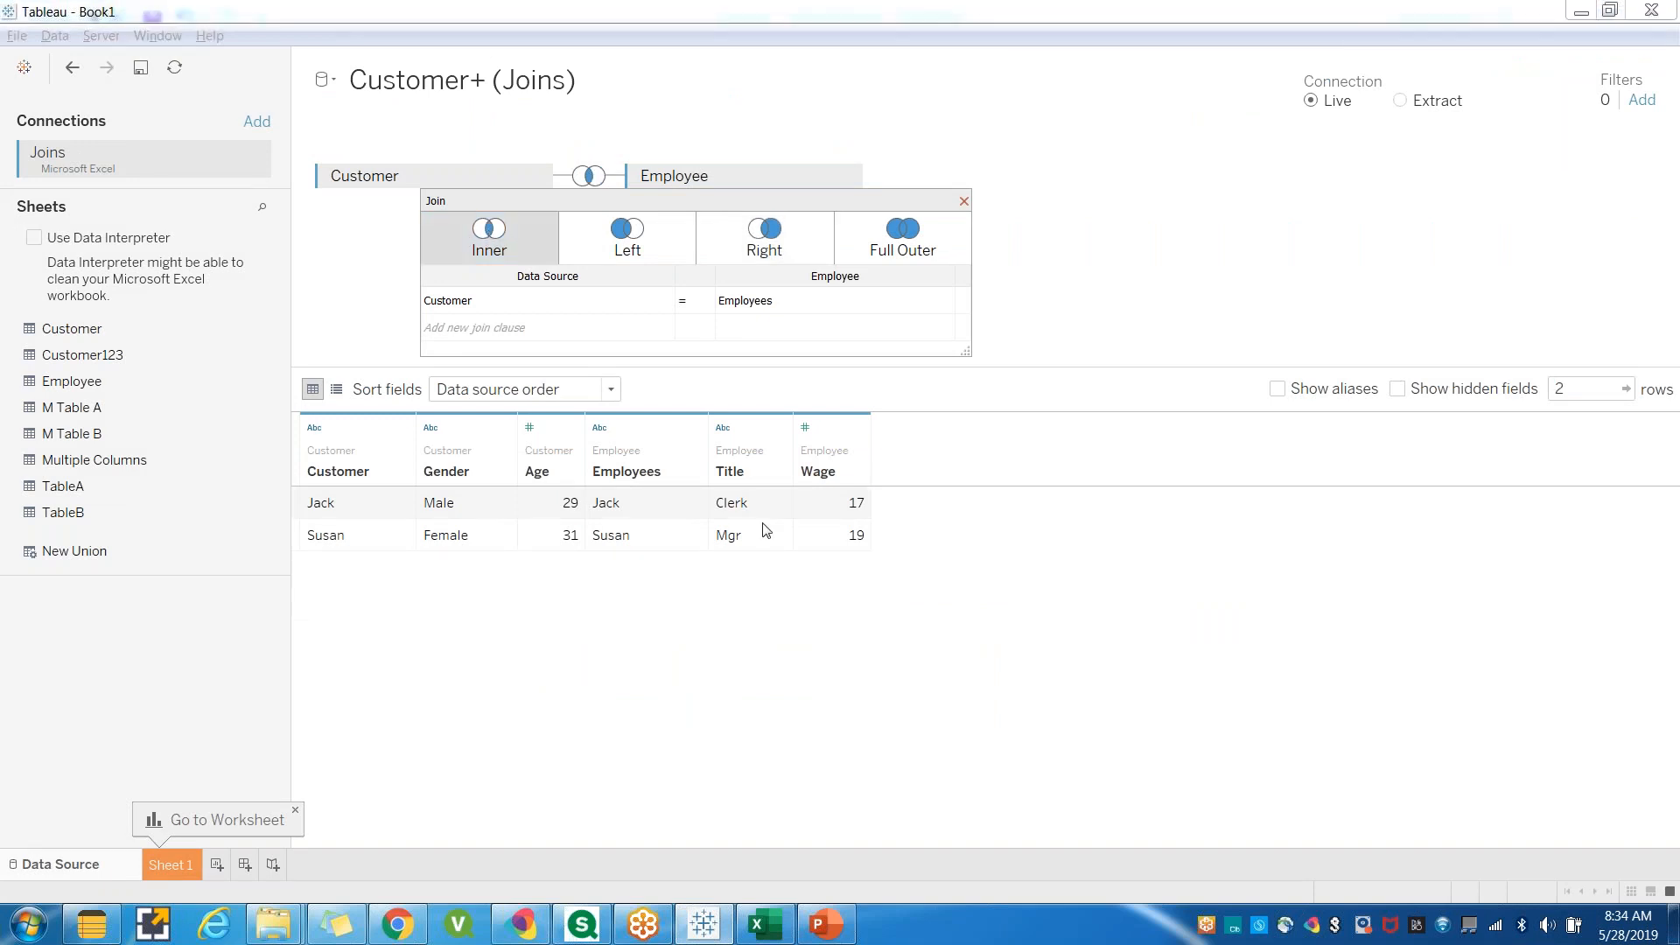
left_click(768, 924)
left_click_drag(529, 653, 885, 668)
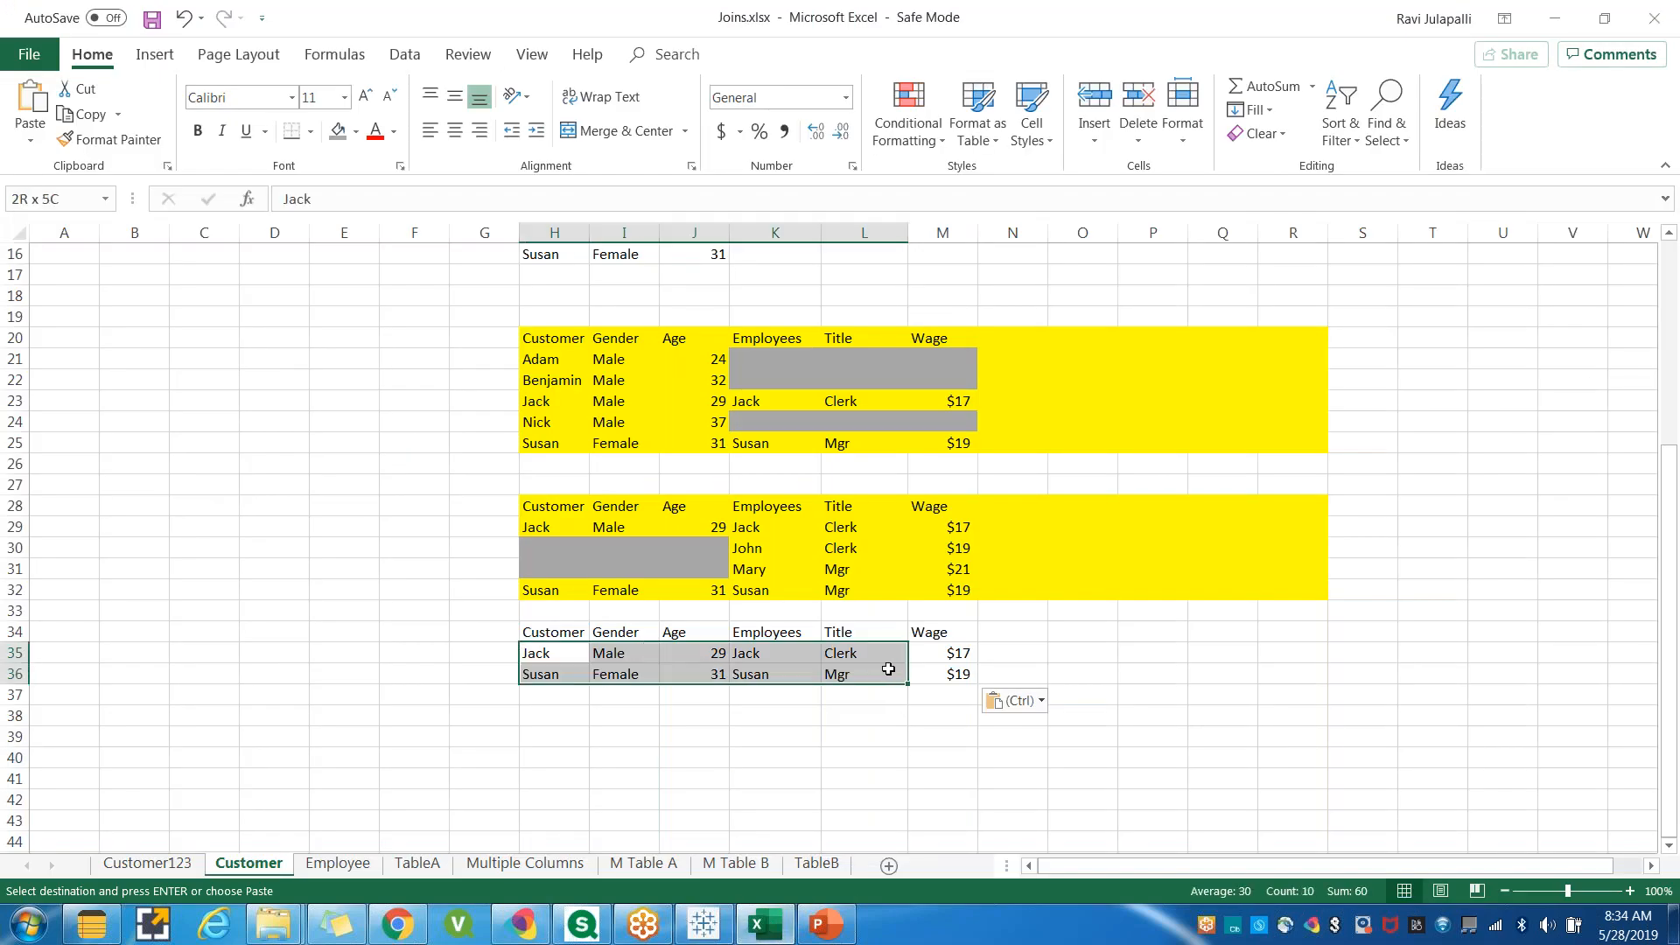
left_click(826, 737)
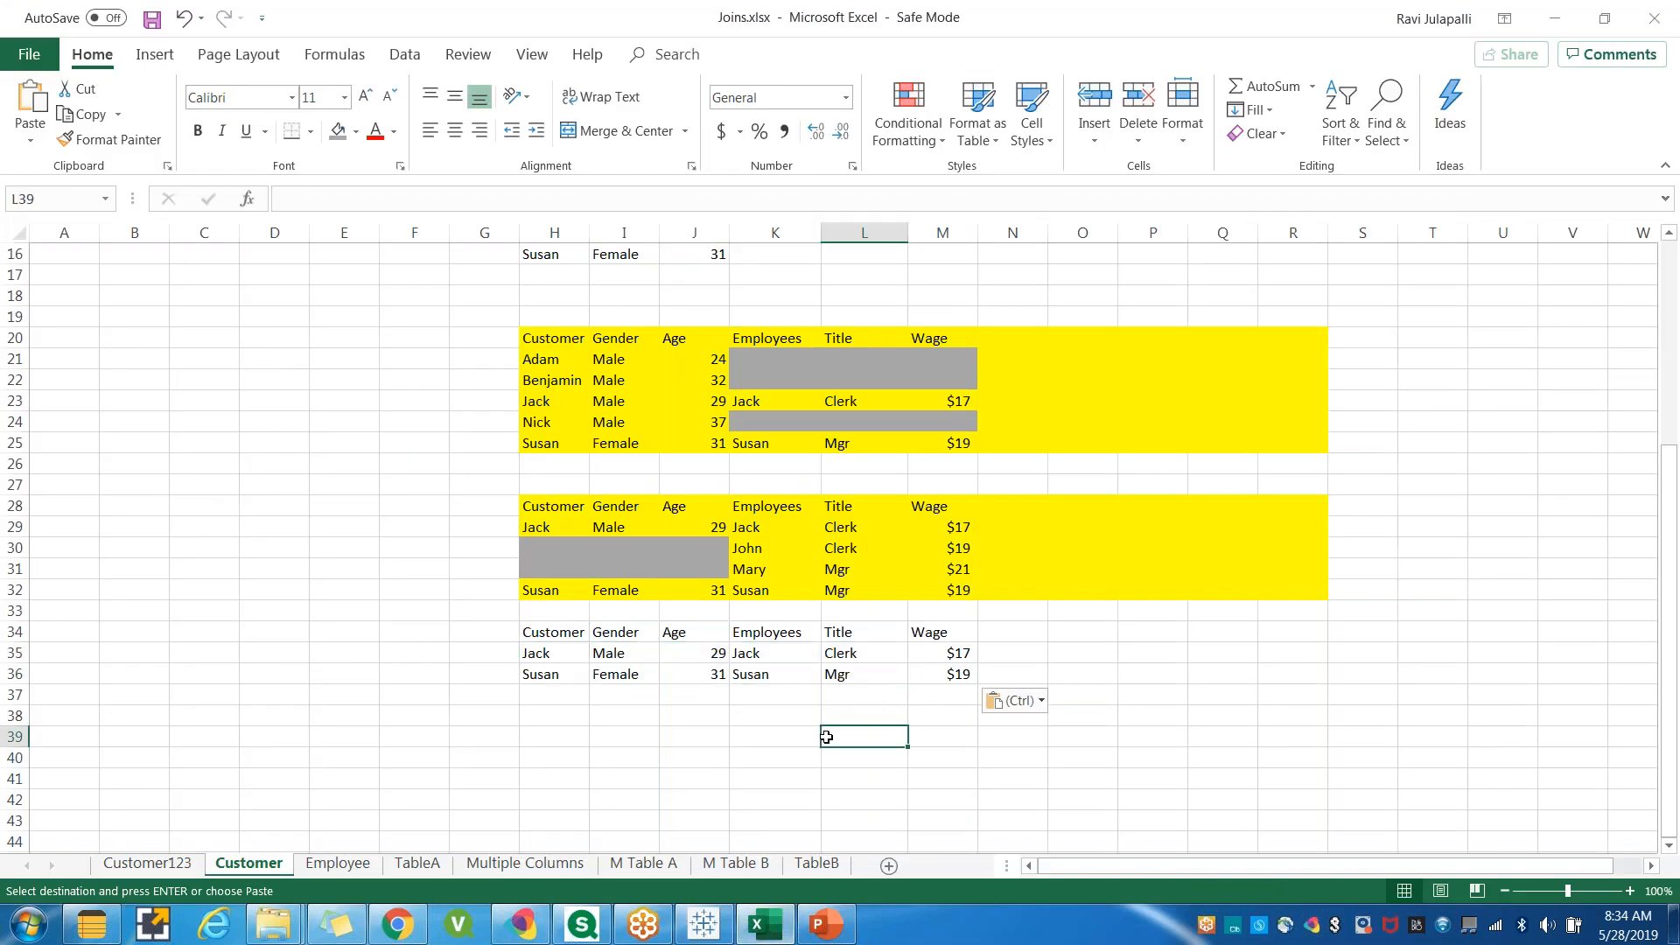
Switch to Tableau and change the join type to Full Outer.
key("alt+Tab")
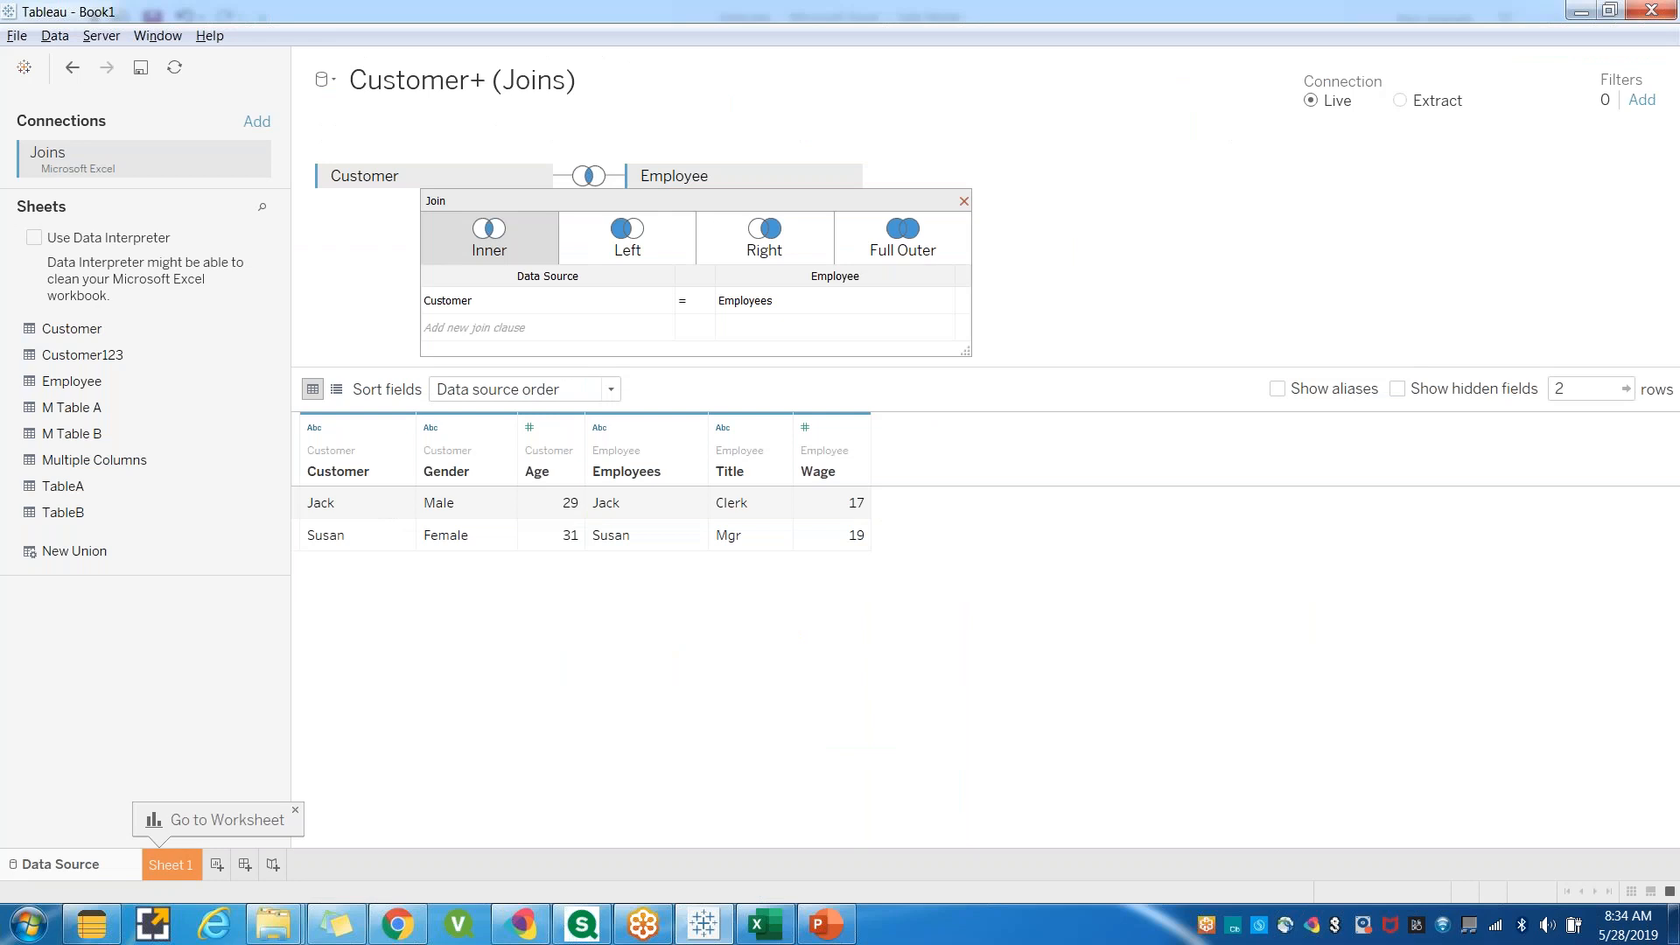
left_click(894, 249)
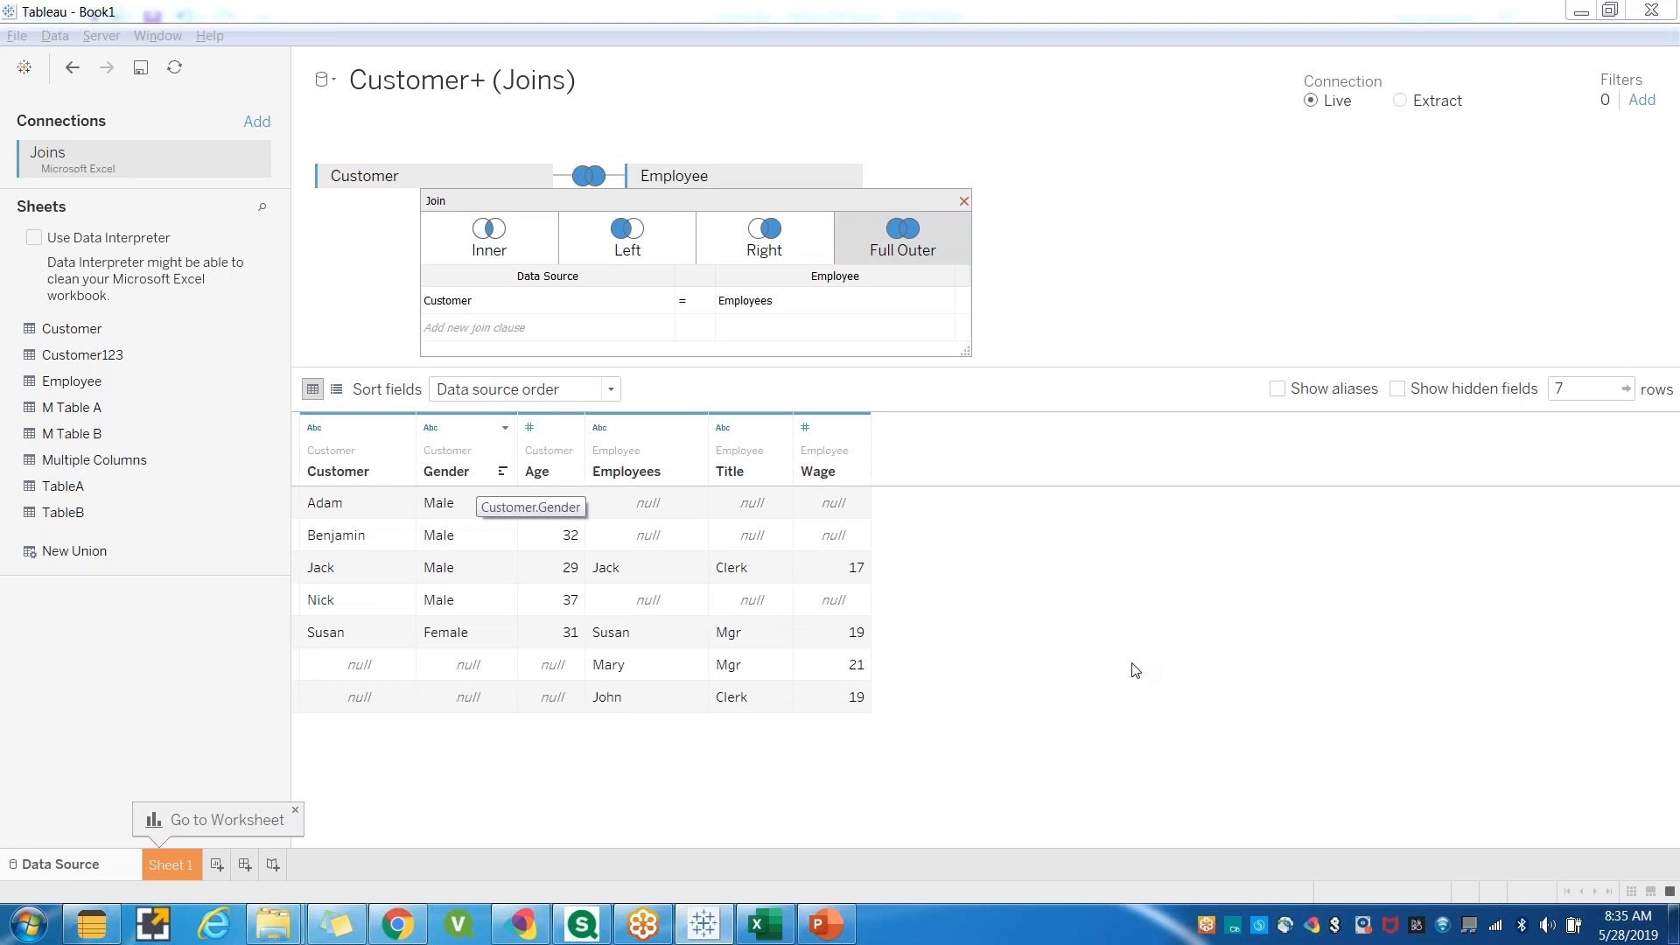
Copy the left table's Customer, Gender and Age rows into rows 39 to 44.
left_click(781, 926)
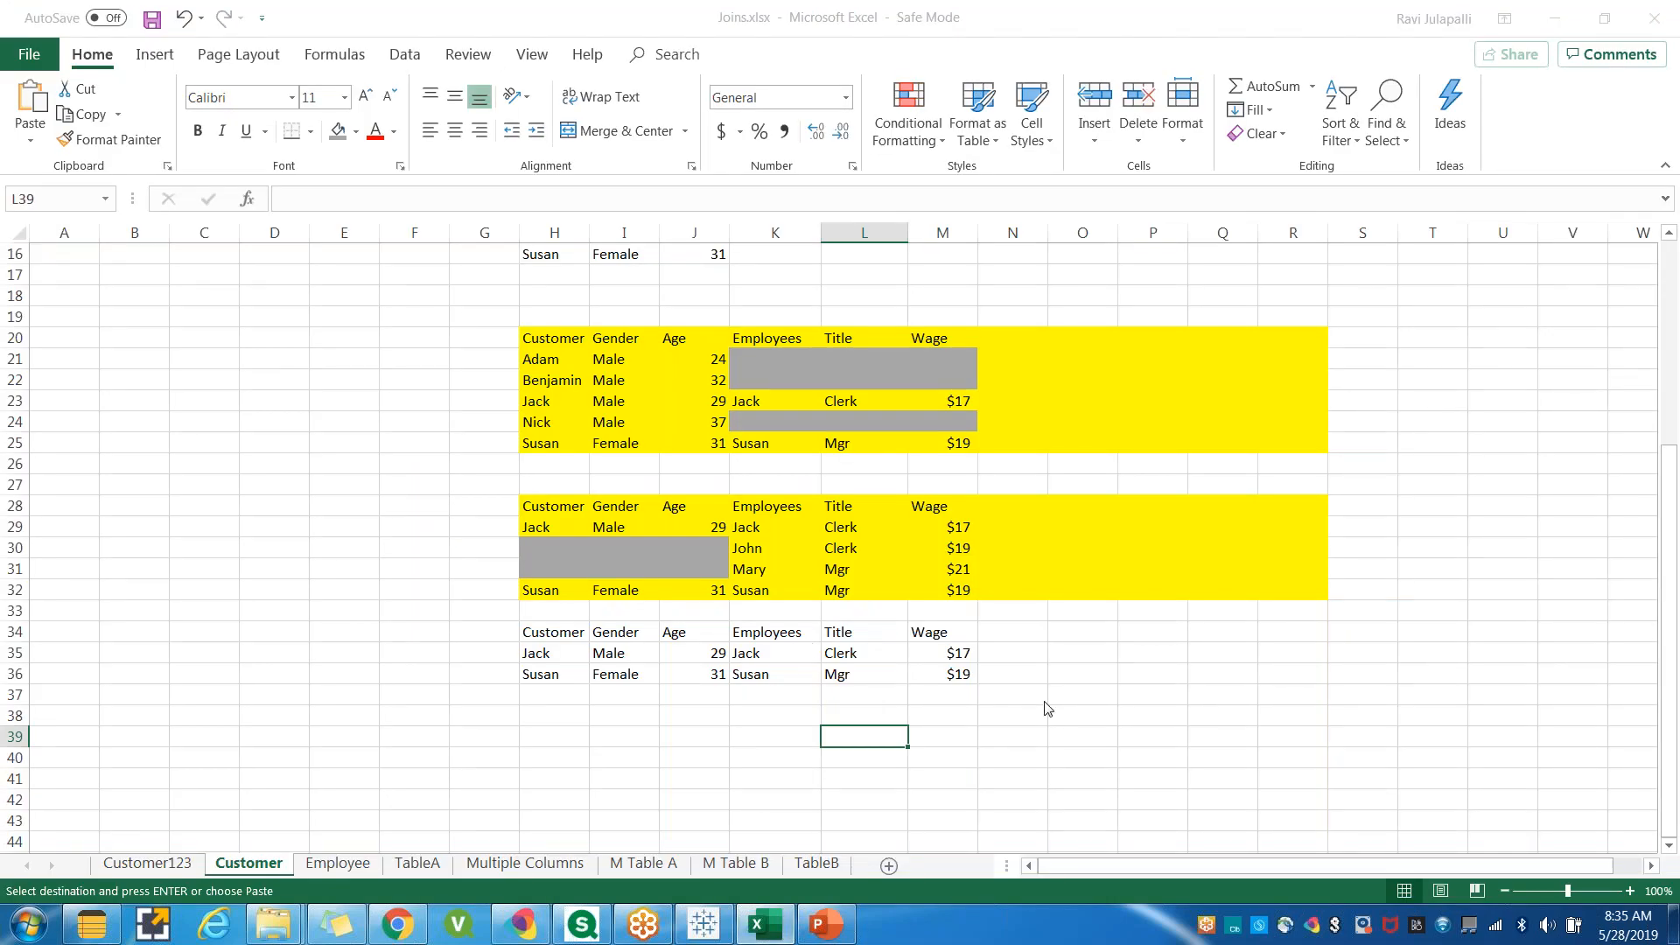
scroll(1047, 708, "down", 1)
scroll(1014, 571, "up", 6)
left_click_drag(543, 464, 702, 569)
scroll(773, 675, "down", 7)
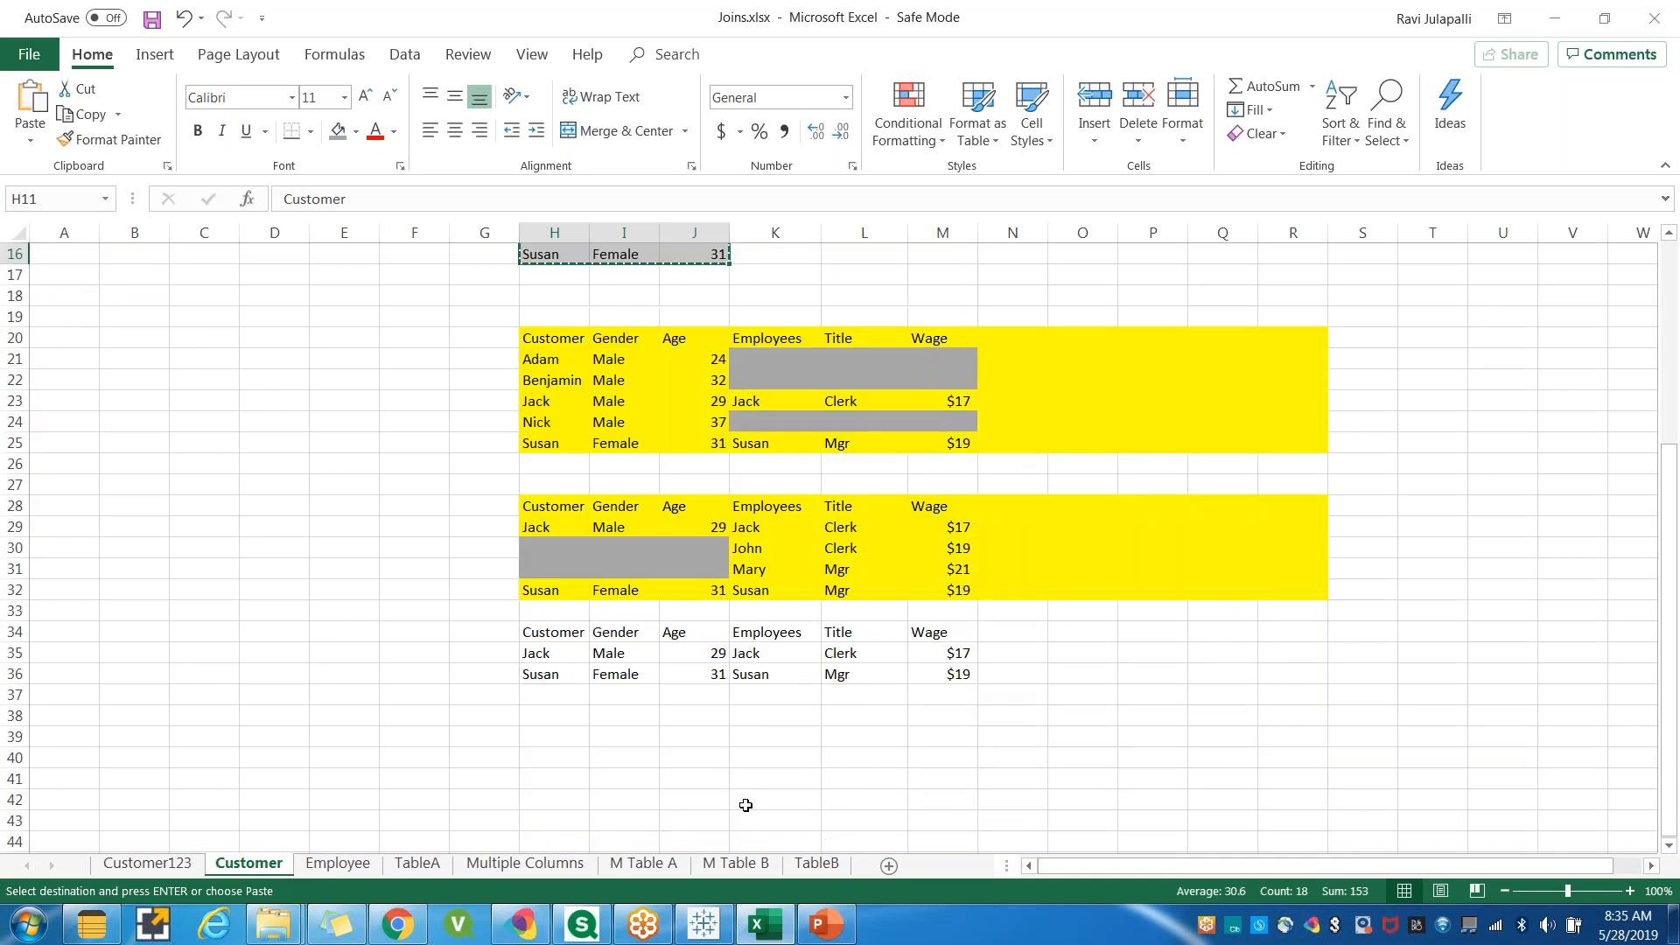
left_click(549, 600)
left_click(551, 611)
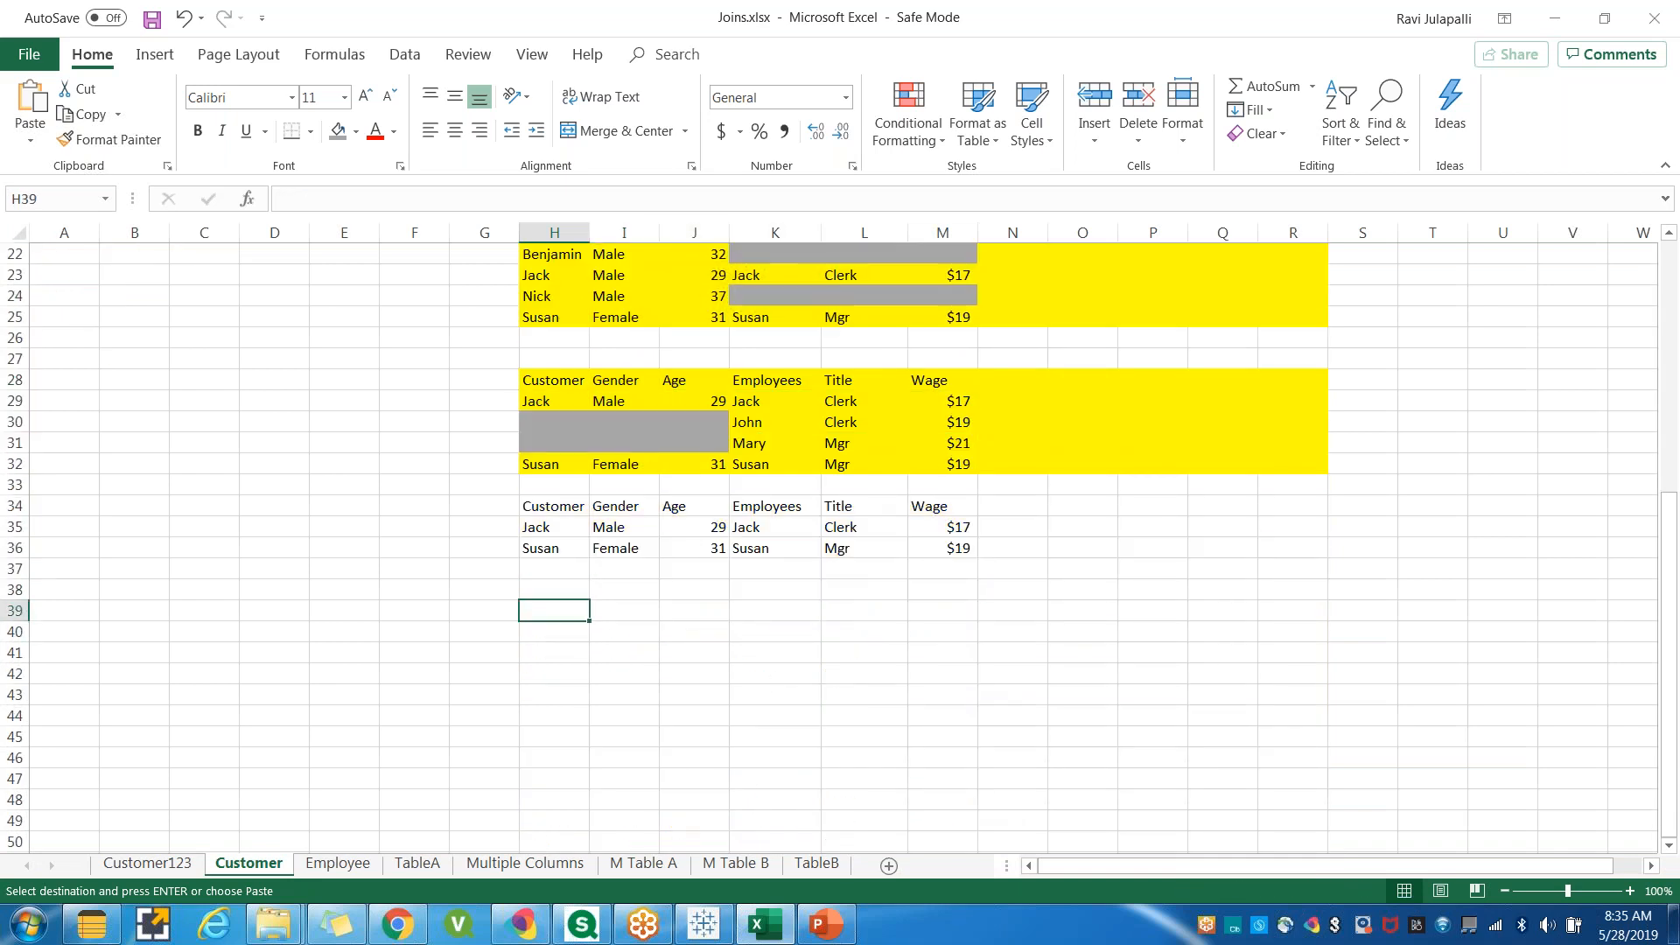
key("ctrl+v")
left_click(841, 676)
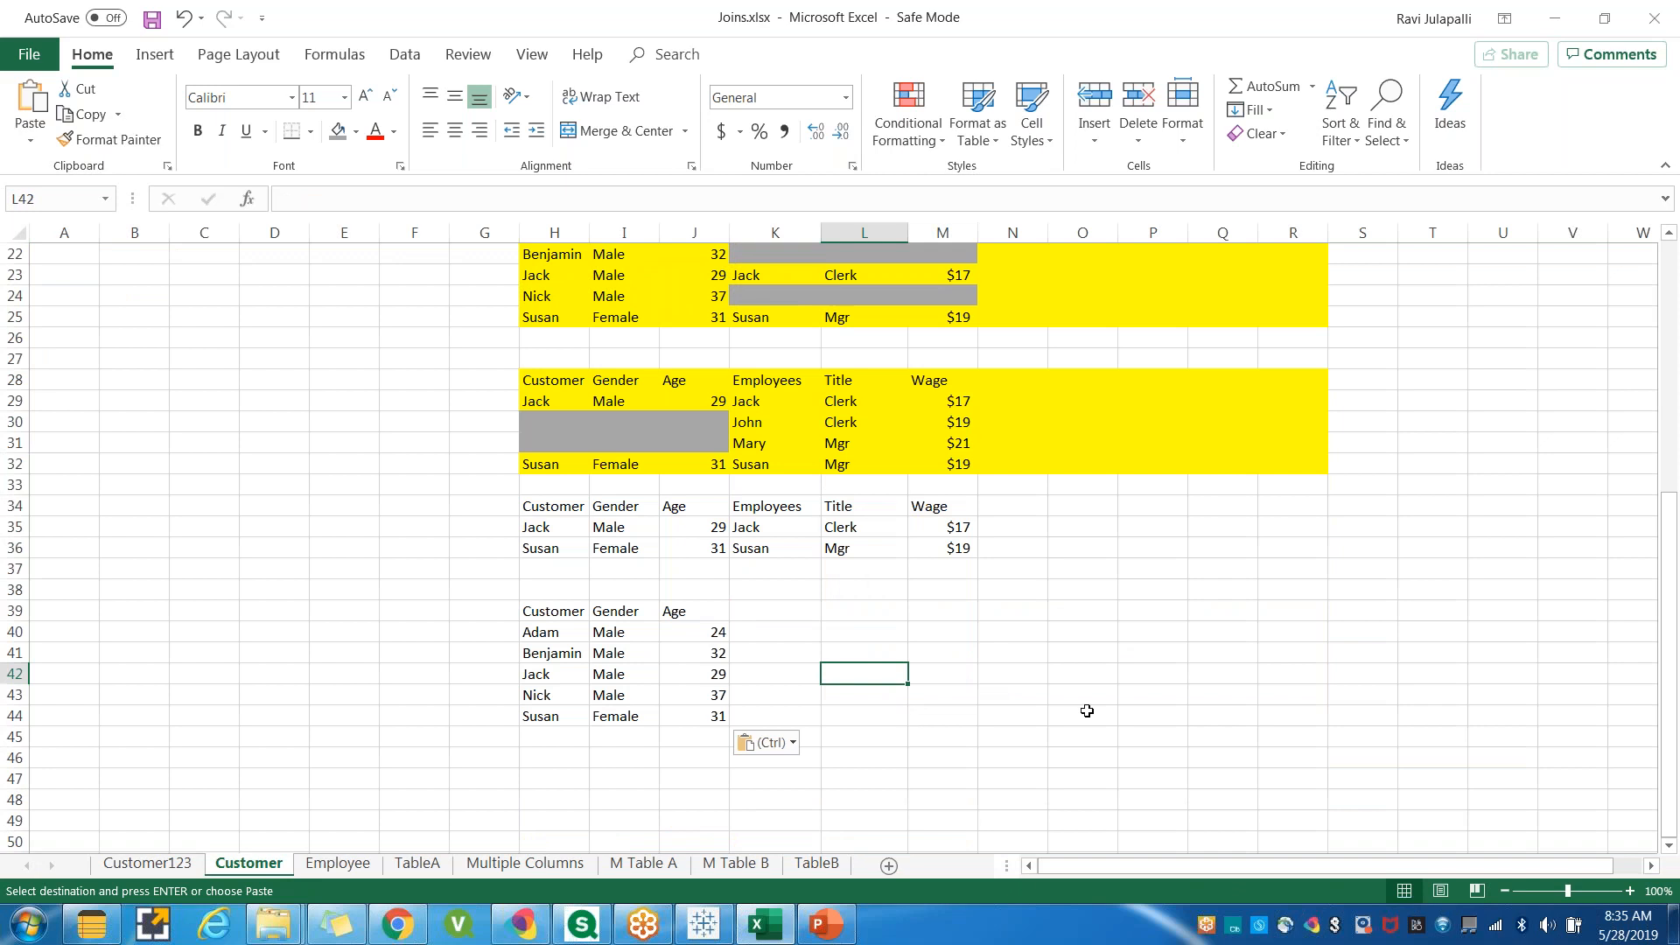
Copy the Employees, Title and Wage headers into row 39 beside the left table copy.
scroll(859, 364, "up", 4)
scroll(998, 535, "down", 2)
scroll(938, 711, "down", 1)
left_click_drag(743, 693, 864, 717)
left_click_drag(763, 571, 962, 571)
key("ctrl+c")
left_click(755, 675)
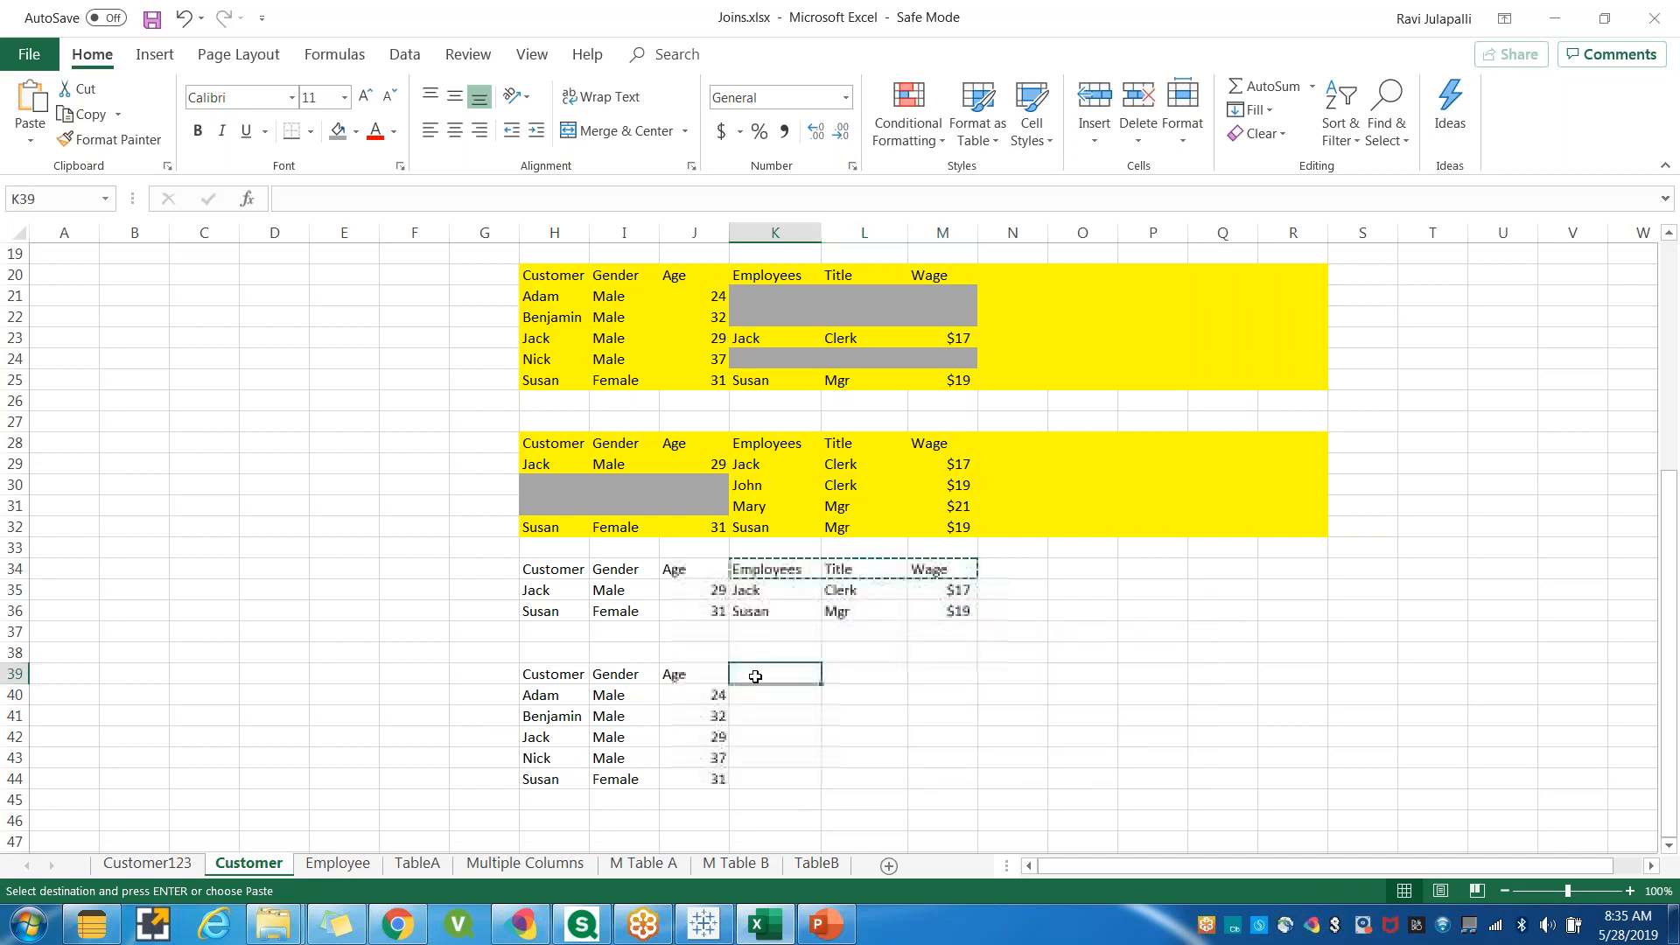
key("ctrl+v")
Fill the employee cells of the Adam and Benjamin rows 40 and 41 with gray.
left_click_drag(761, 698, 844, 713)
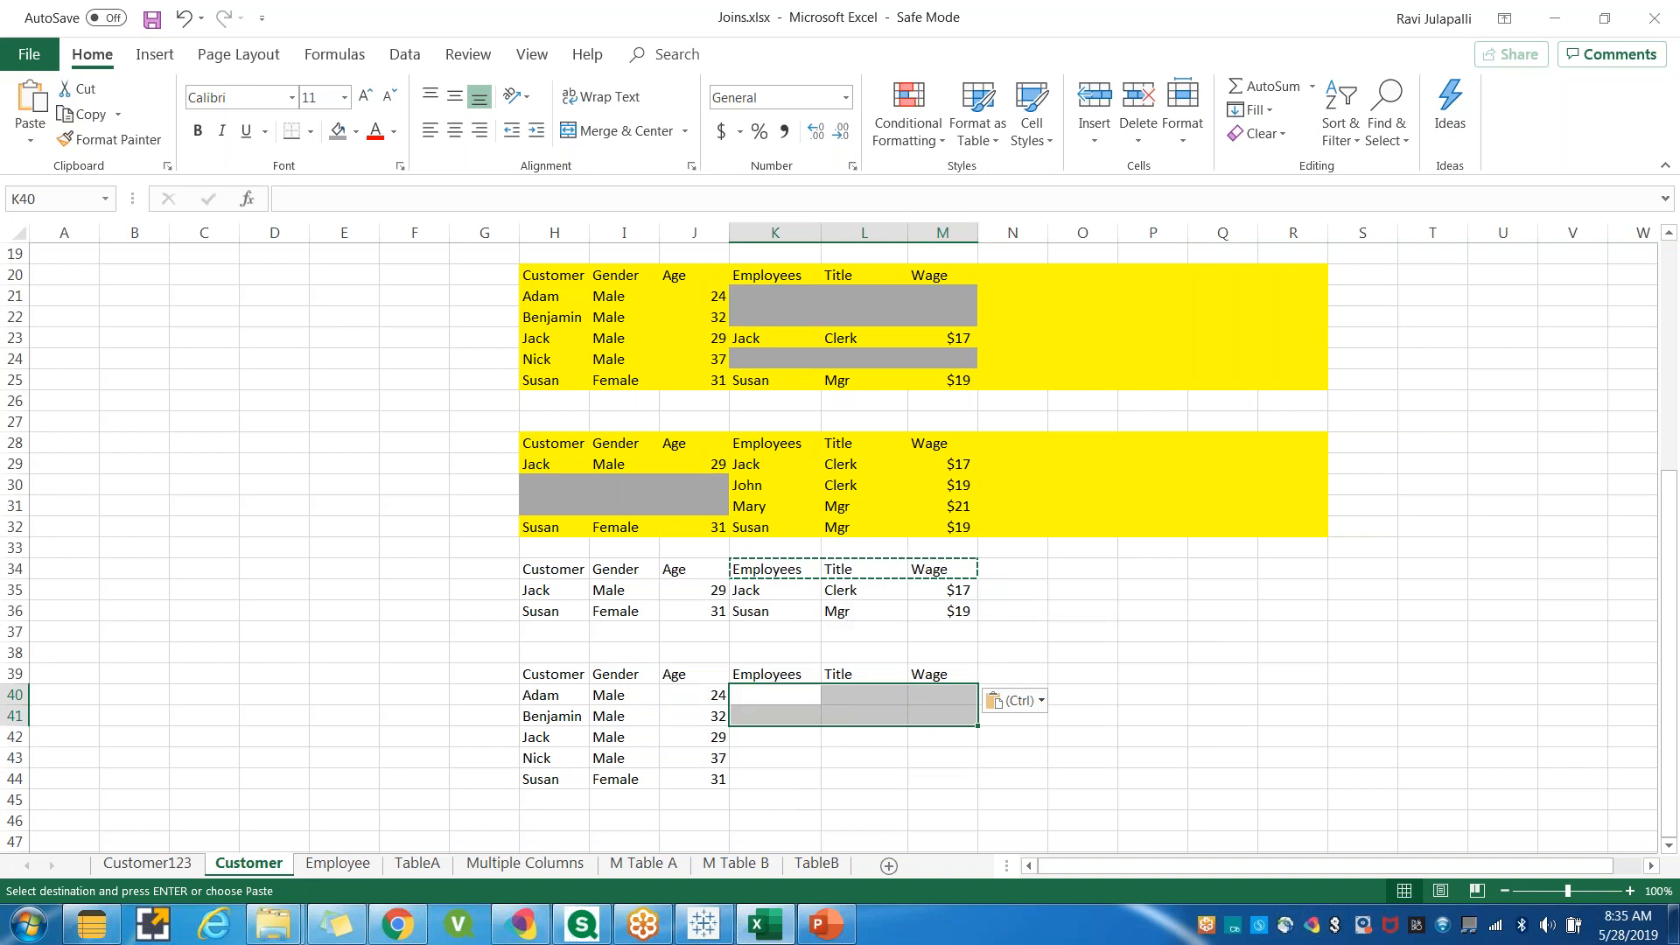
left_click(338, 130)
left_click(714, 746)
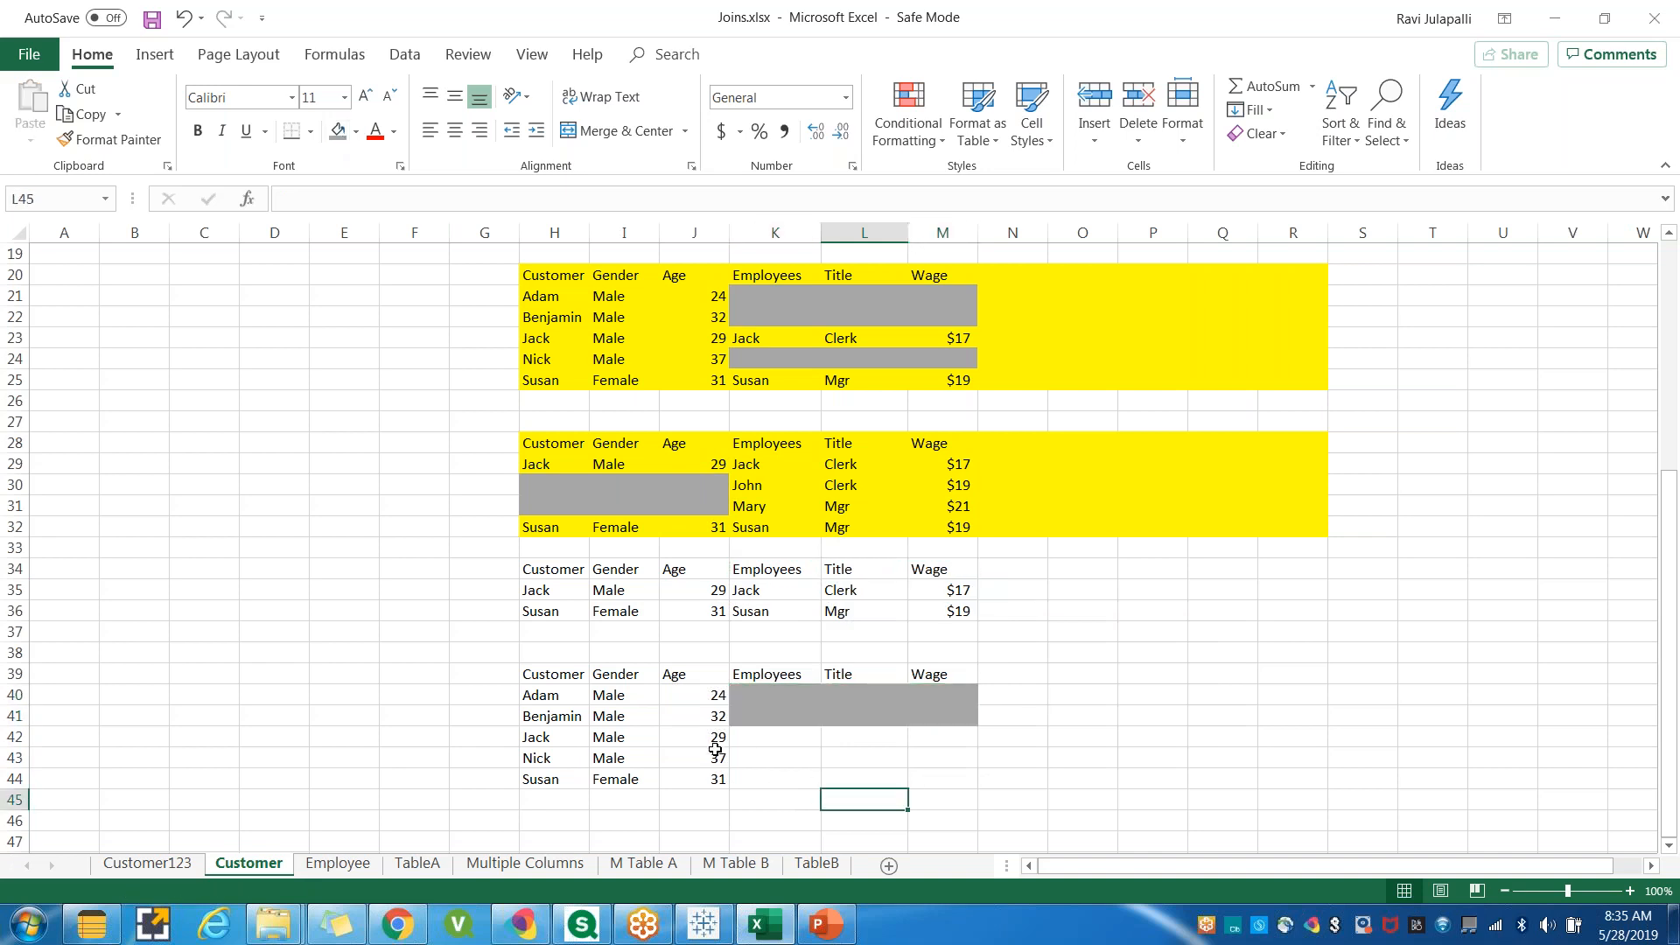
Copy Jack's employee row beside his customer row in row 42.
left_click_drag(742, 743, 896, 739)
left_click_drag(750, 590, 957, 590)
key("ctrl+c")
left_click(760, 739)
key("ctrl+v")
Fill the employee cells of Nick's row 43 with gray.
left_click_drag(752, 764, 949, 757)
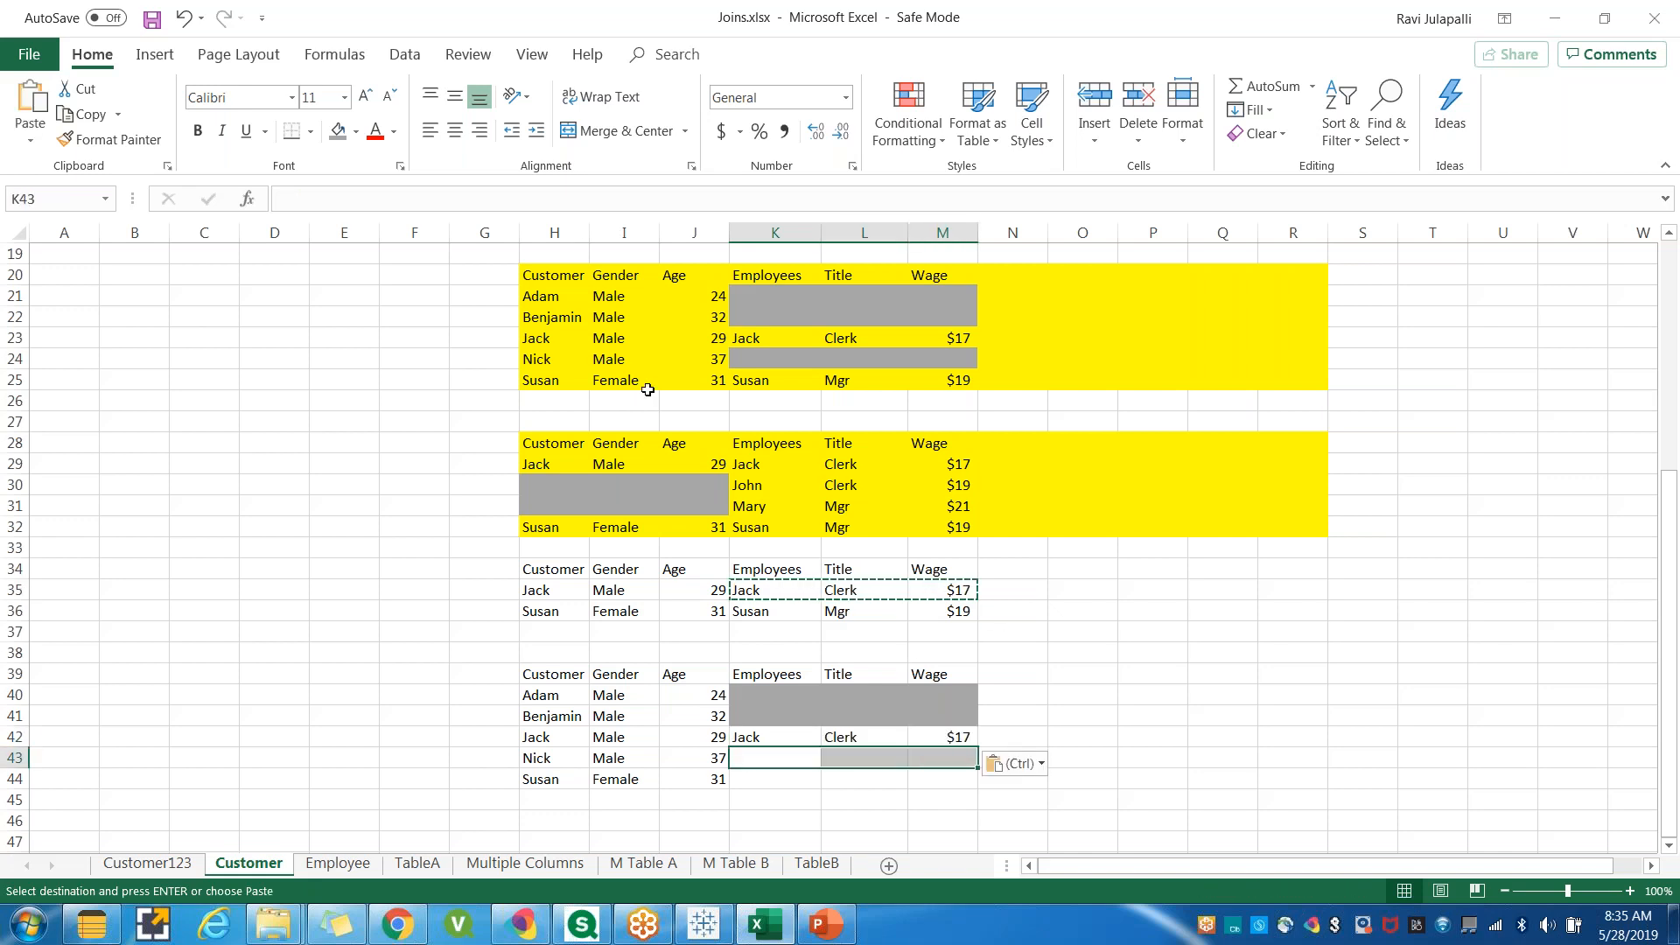
left_click(338, 132)
left_click(835, 819)
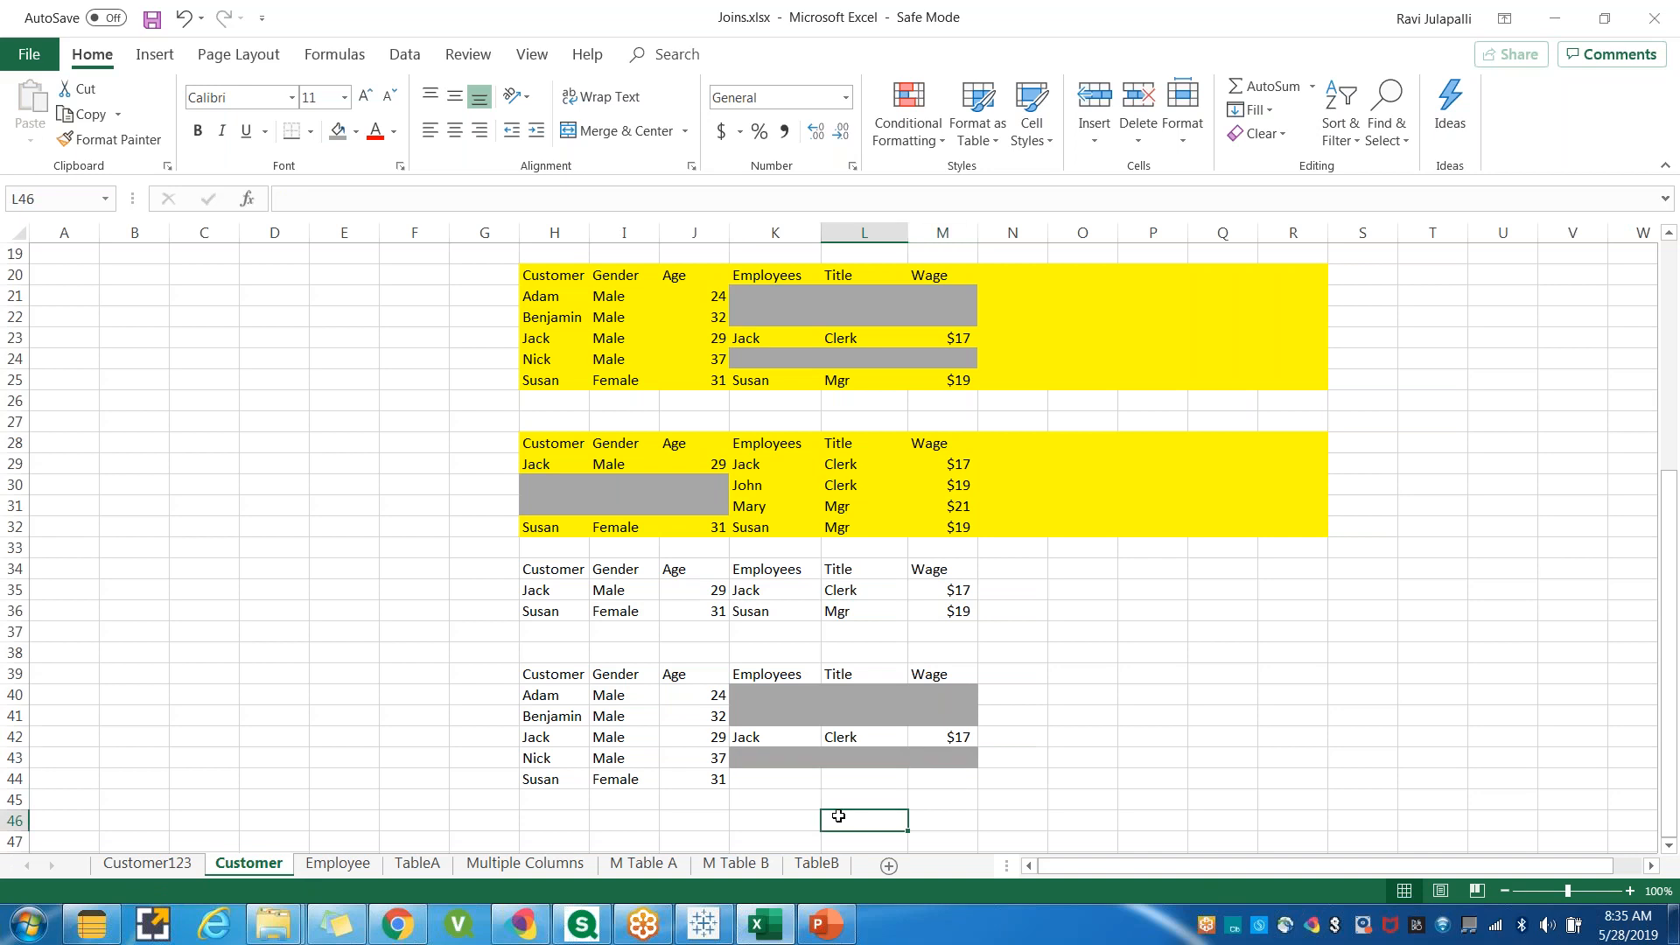
Copy Susan's employee row beside her customer row in row 44.
scroll(835, 816, "down", 1)
scroll(835, 816, "down", 1)
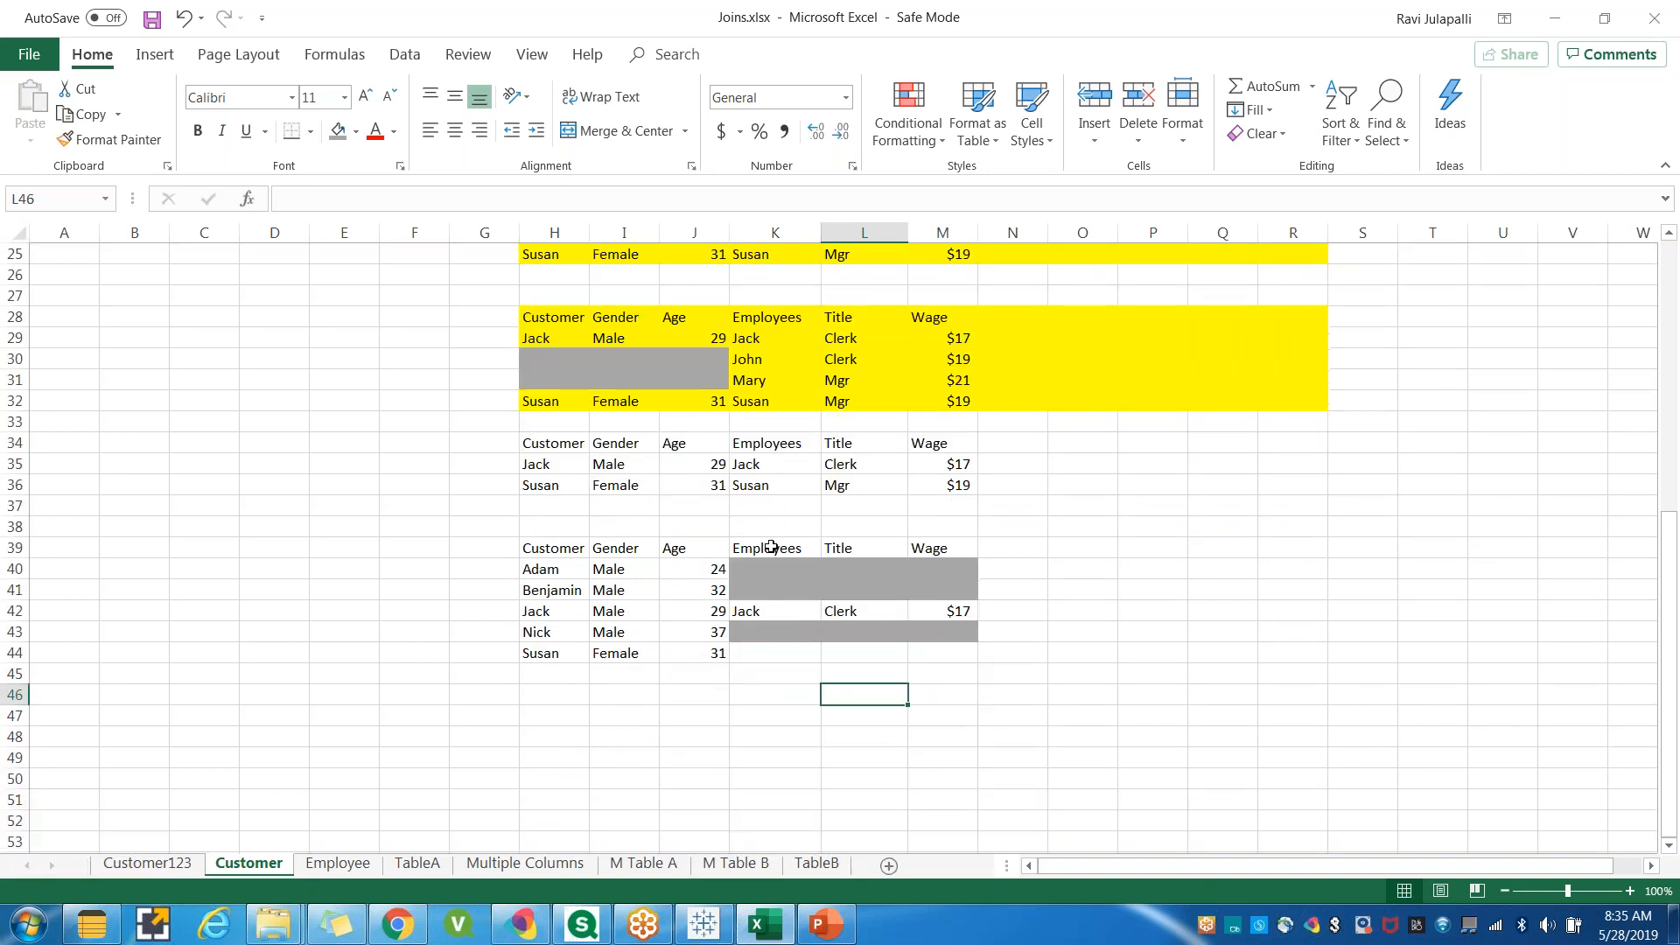
left_click(763, 486)
left_click_drag(882, 488, 934, 484)
key("ctrl+c")
key("ctrl+q")
left_click(755, 655)
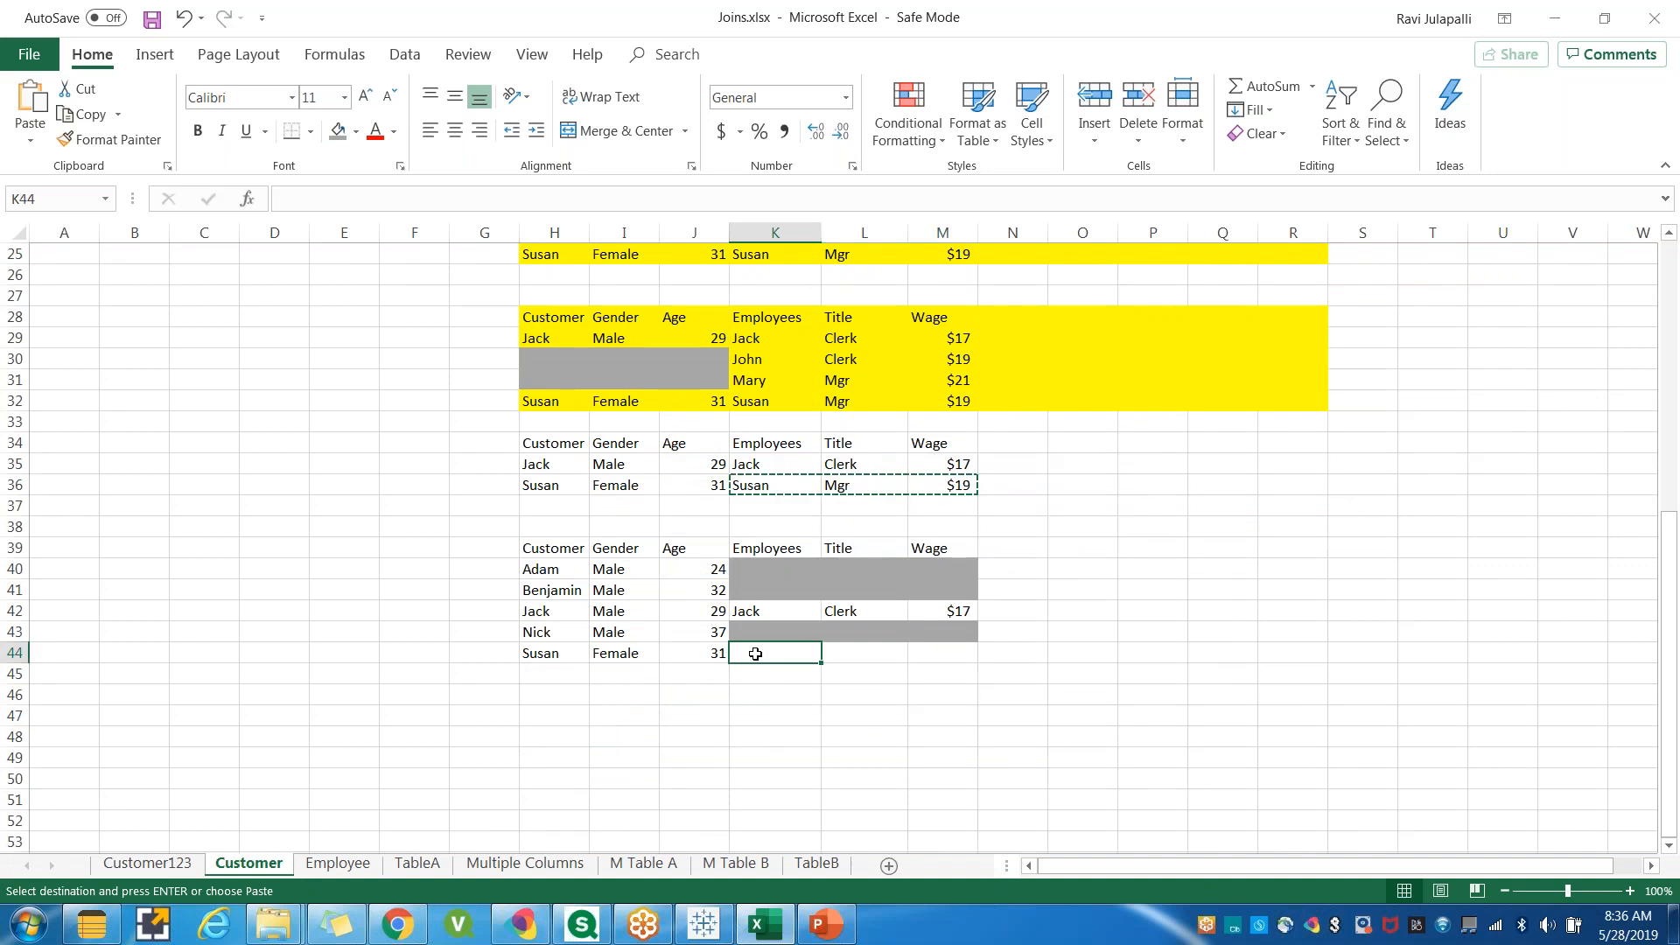
key("ctrl+v")
left_click(731, 719)
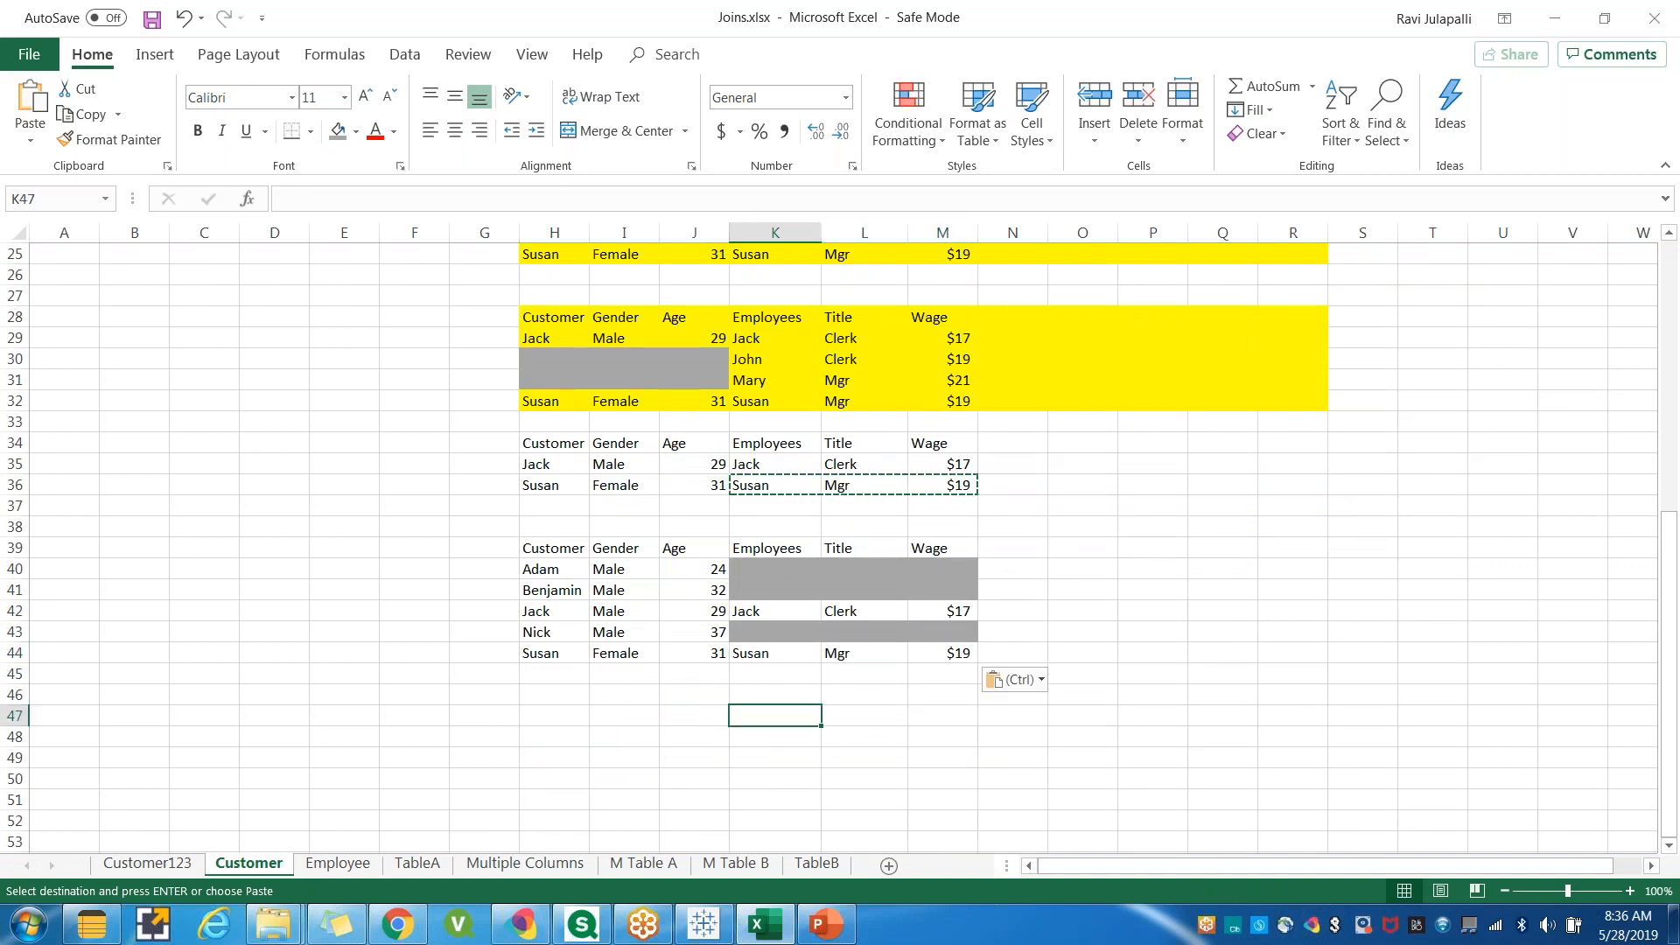
key("Left")
key("Escape")
Compare the sheet's join illustrations with the Full Outer join result in Tableau.
left_click(1506, 28)
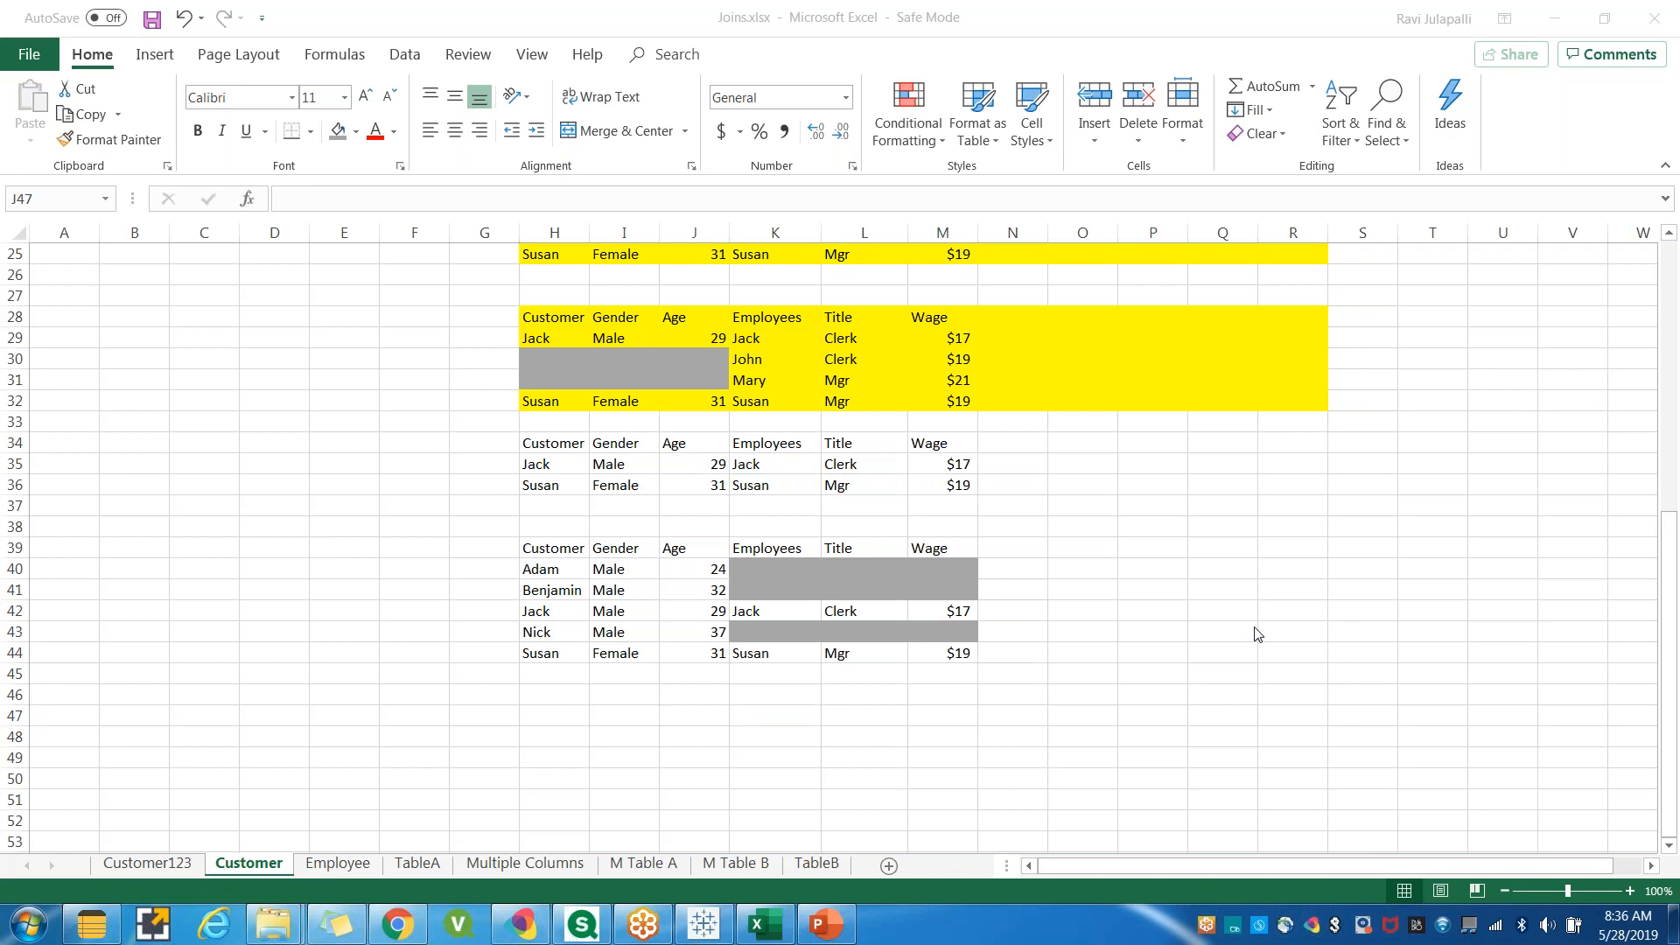
left_click(1191, 627)
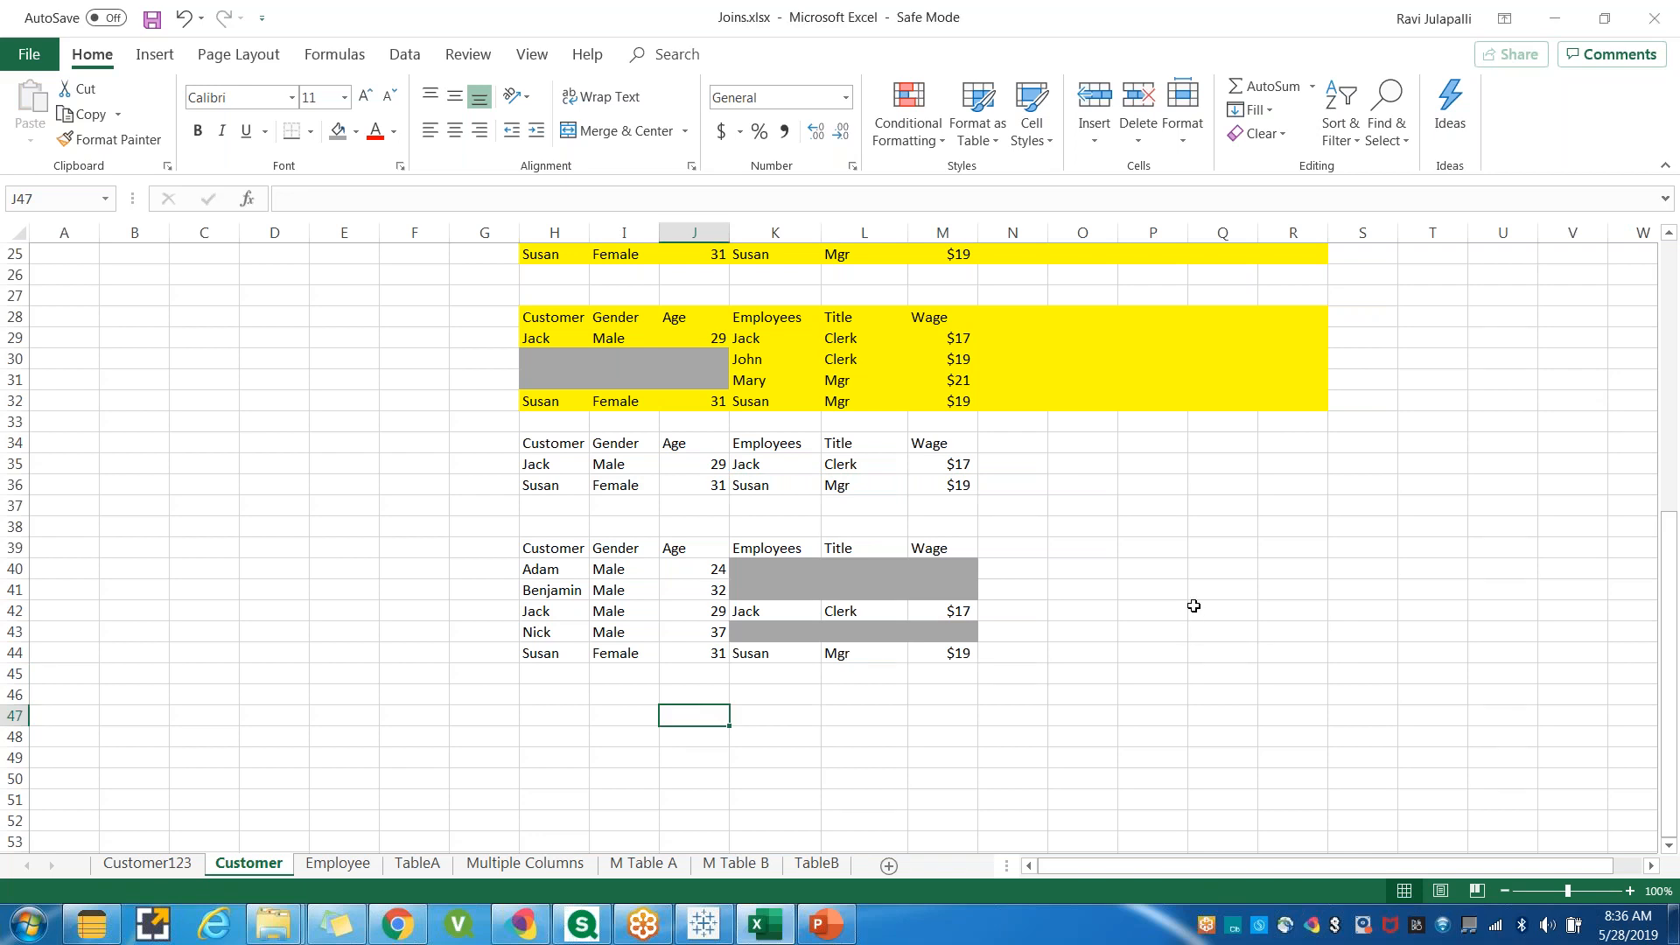
scroll(1194, 605, "up", 1)
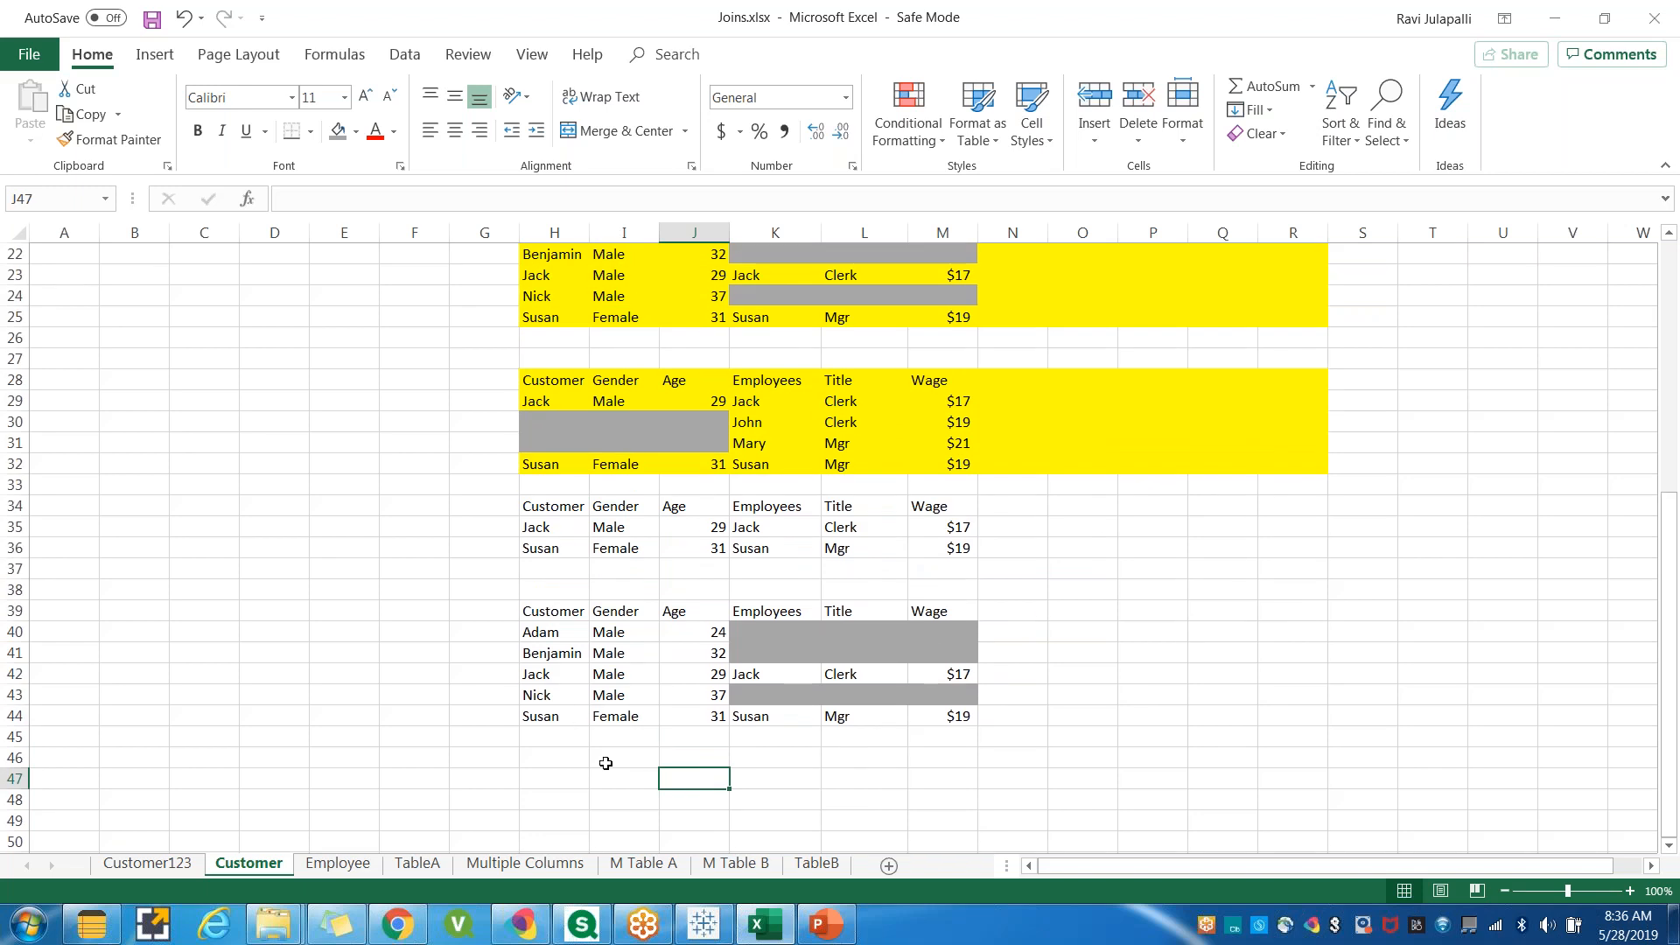
scroll(534, 710, "up", 2)
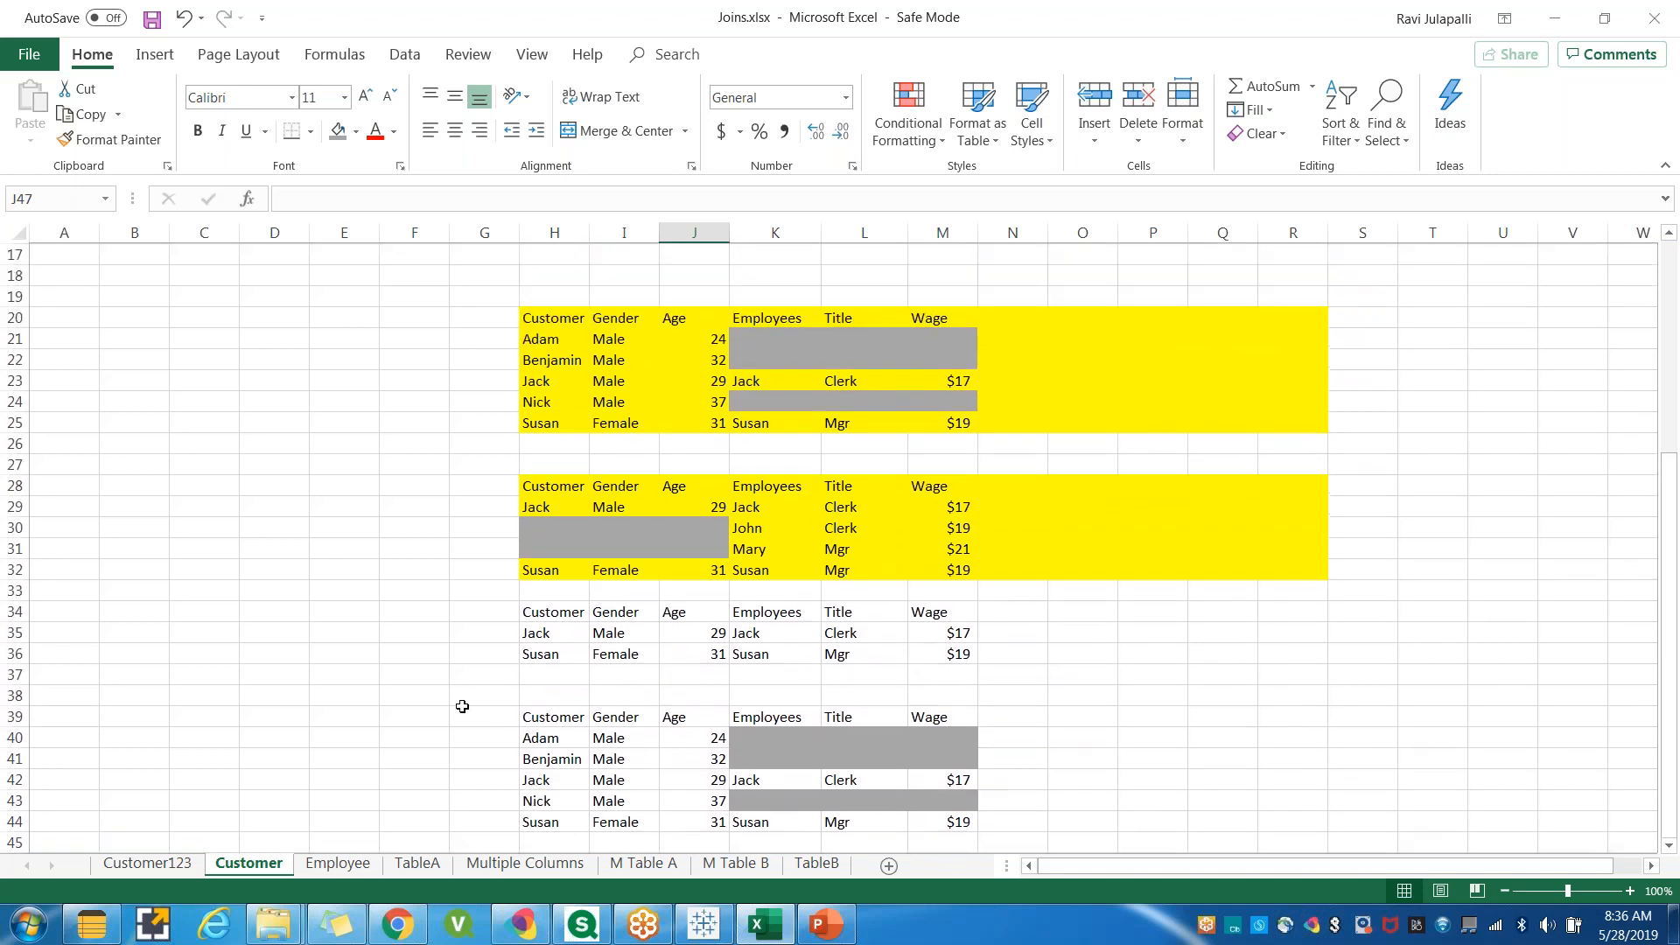
scroll(462, 707, "up", 3)
scroll(982, 686, "down", 5)
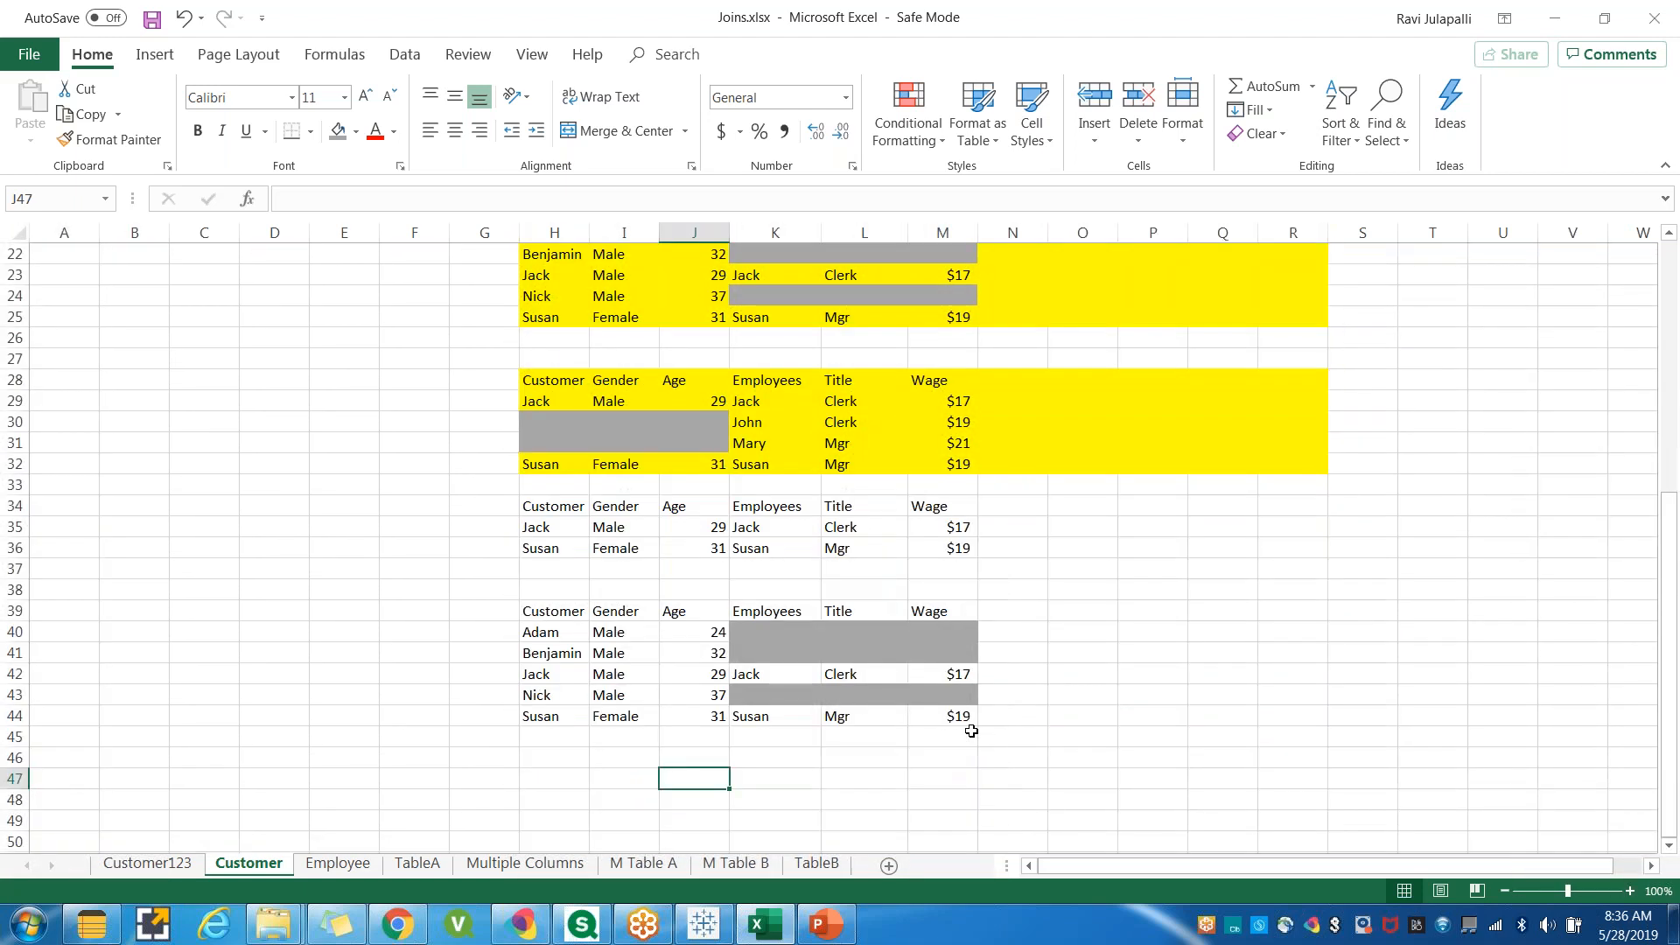
left_click(844, 747)
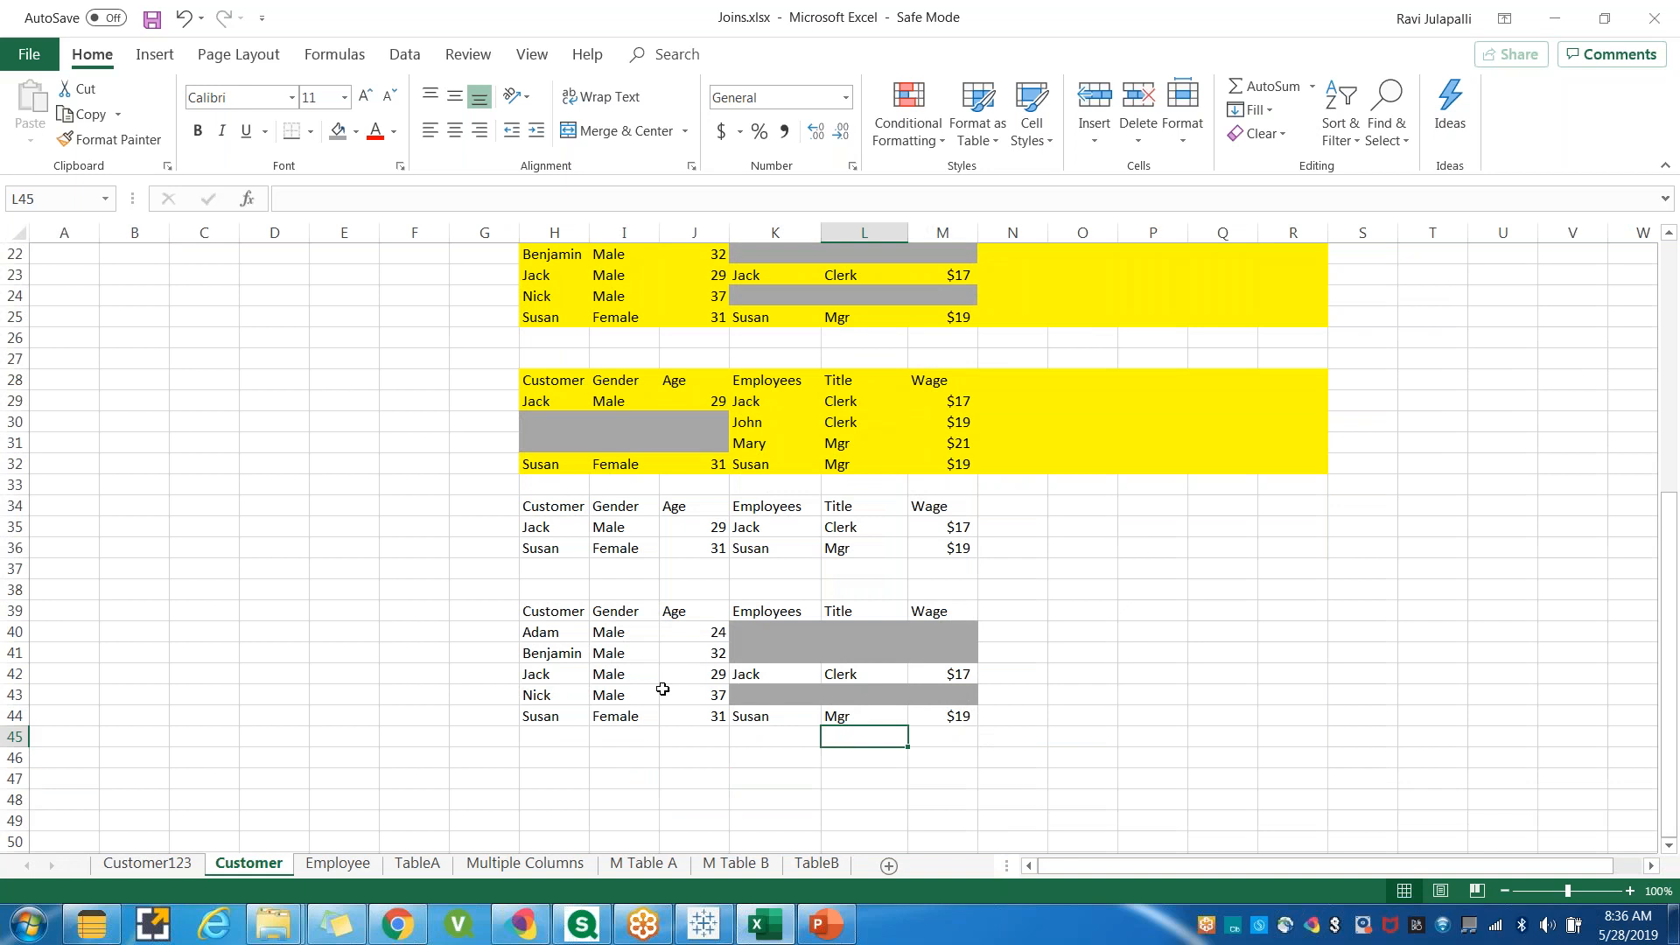
scroll(418, 655, "up", 1)
scroll(418, 654, "up", 4)
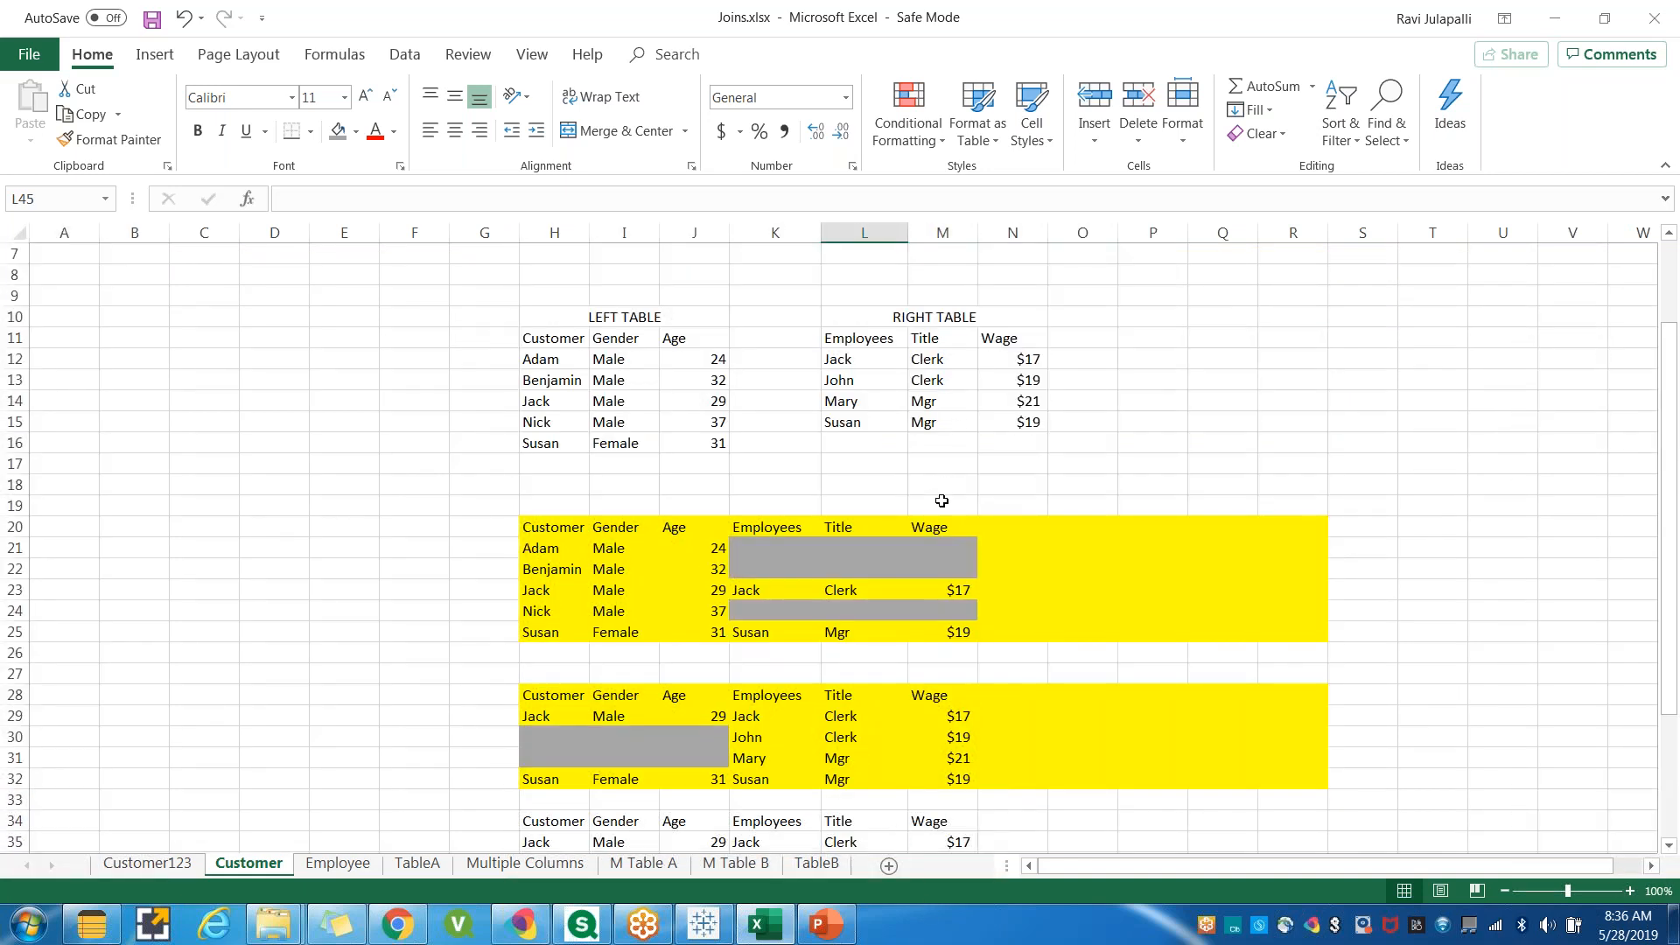
scroll(943, 525, "down", 1)
scroll(943, 525, "down", 6)
left_click(755, 670)
left_click_drag(757, 587, 954, 590)
left_click(764, 626)
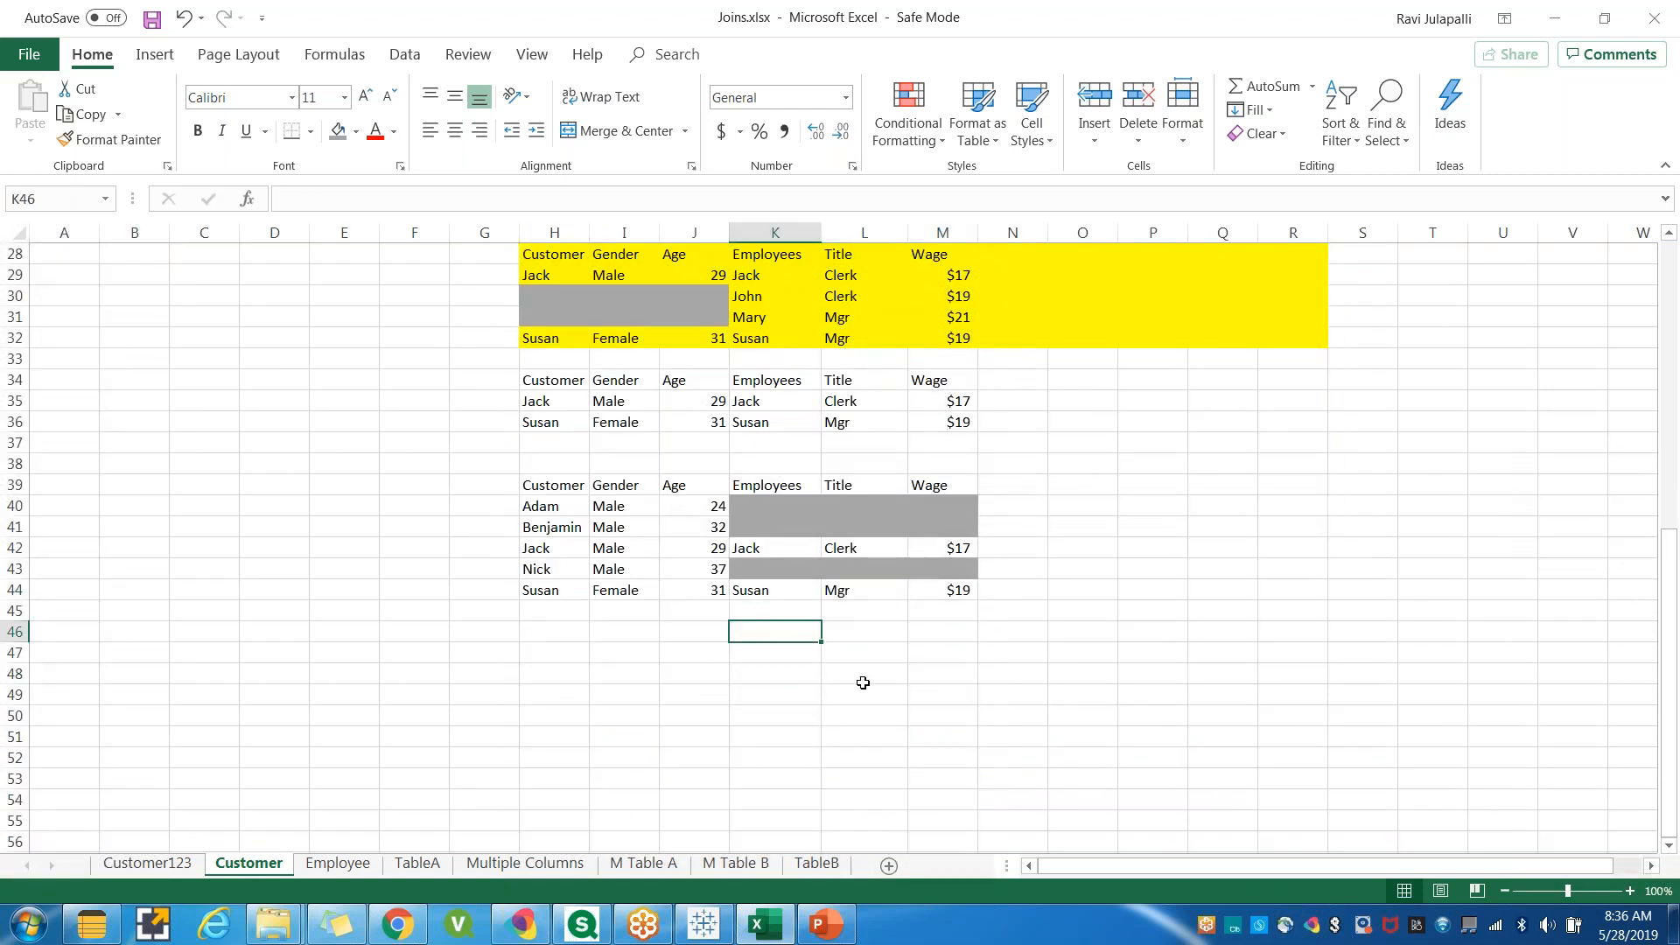
left_click(705, 925)
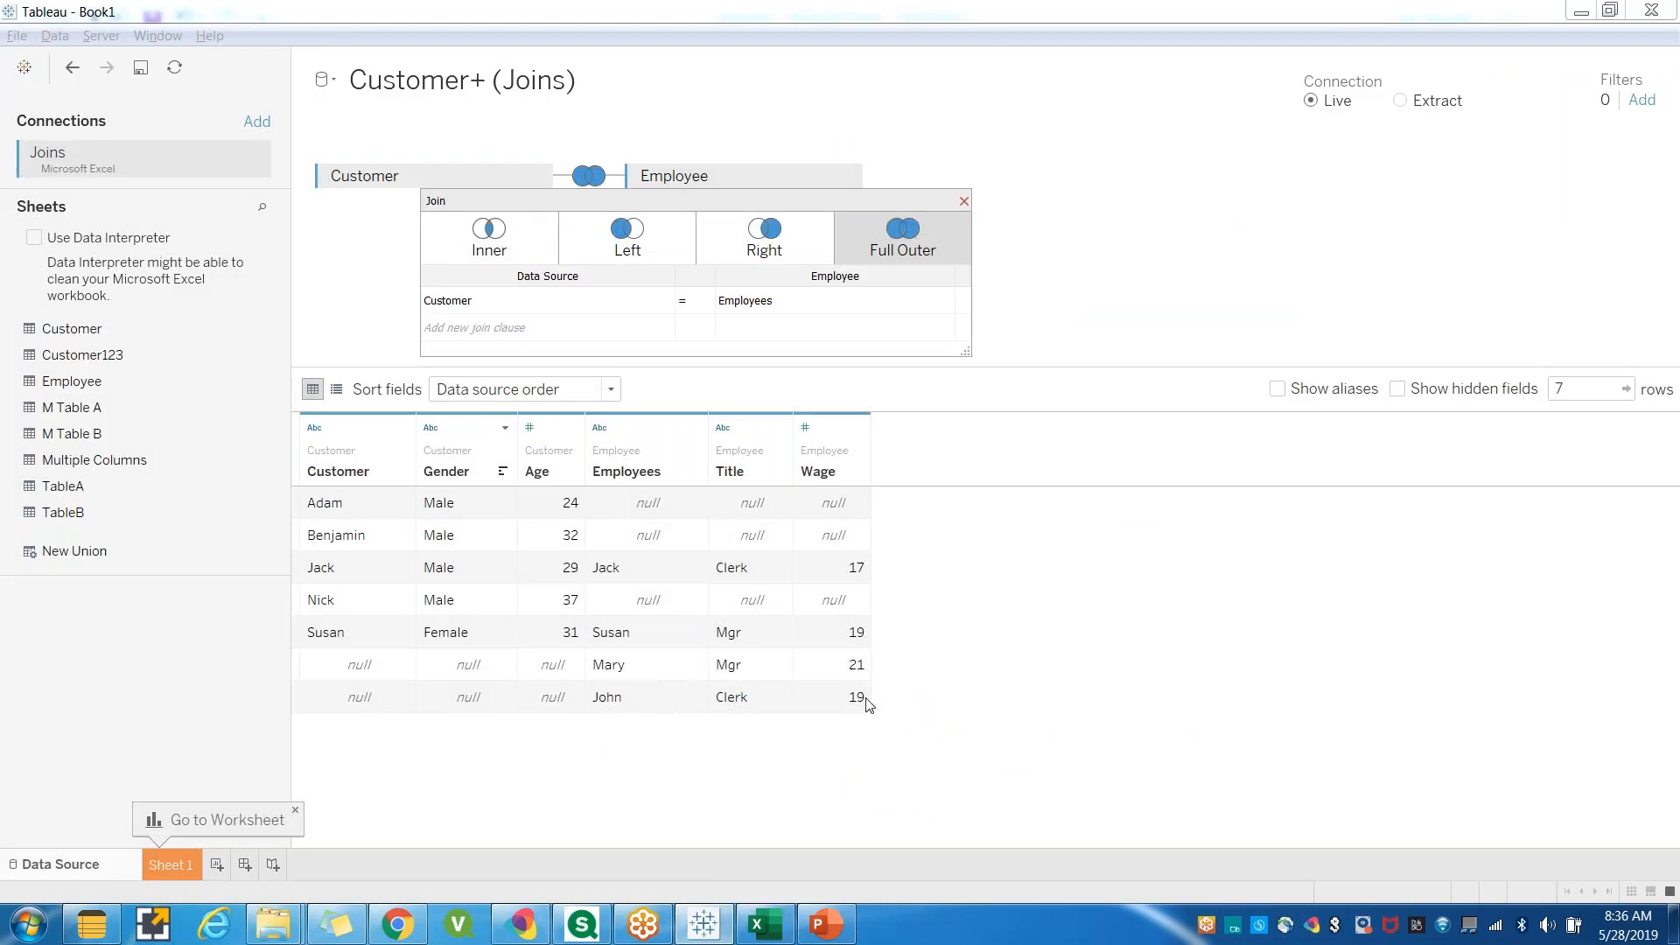
key("alt+Tab")
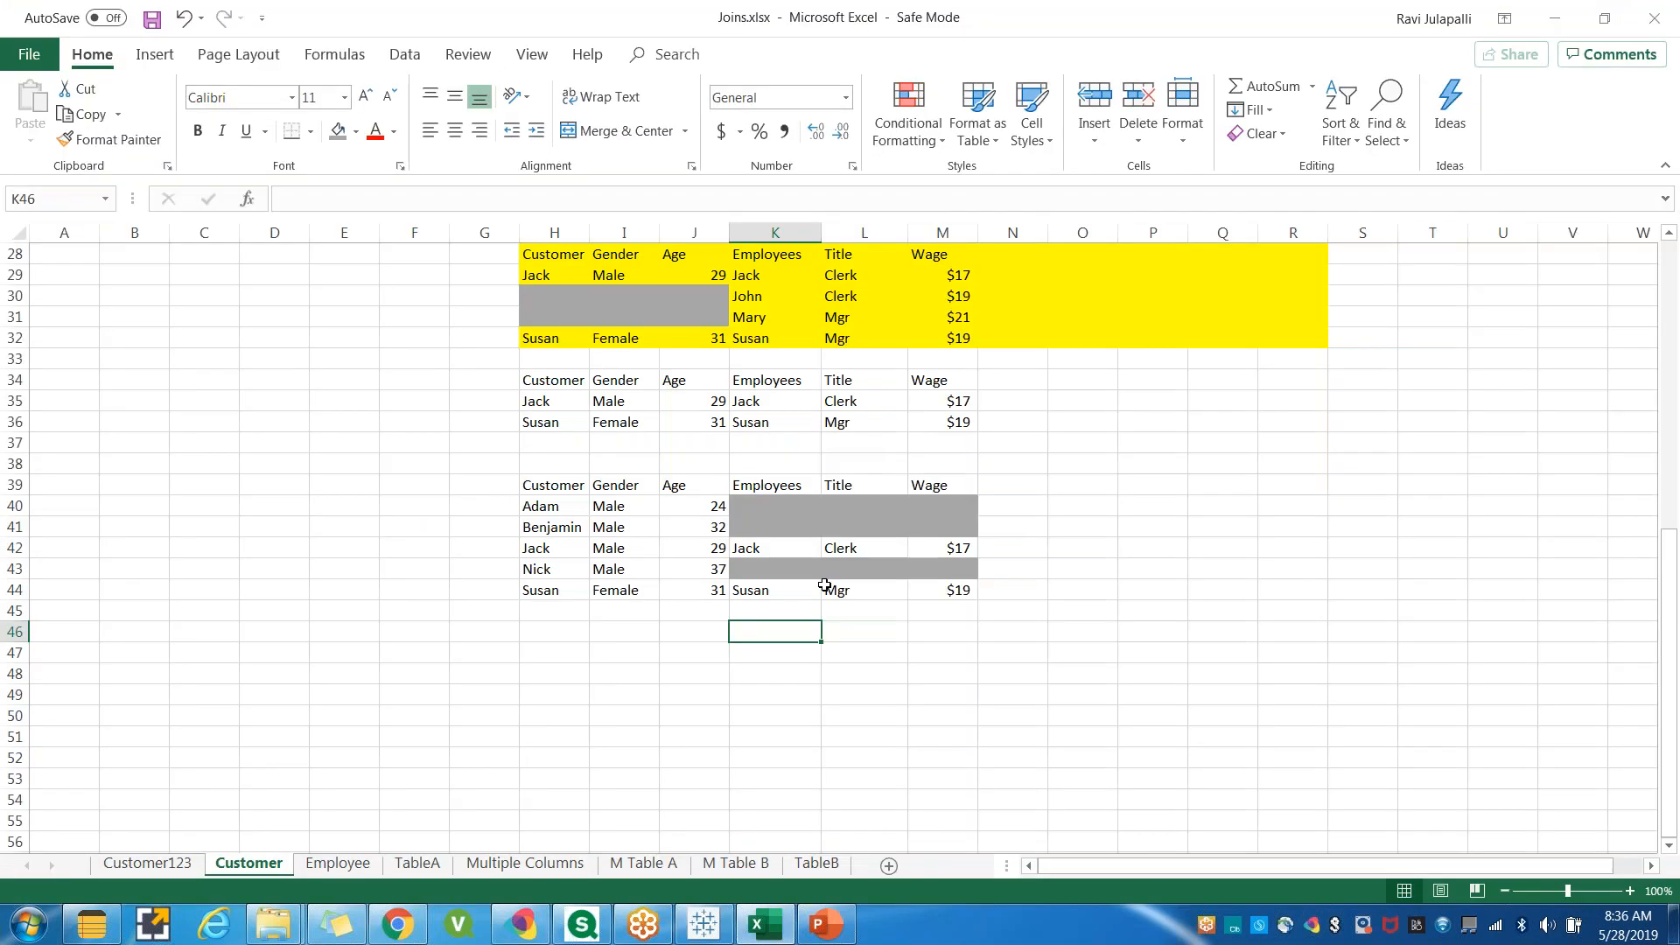
Copy the John and Mary employee rows from the right table into rows 45 and 46.
scroll(822, 542, "up", 3)
scroll(782, 506, "up", 3)
left_click_drag(840, 338, 1020, 340)
left_click_drag(861, 317, 1026, 341)
key("ctrl+c")
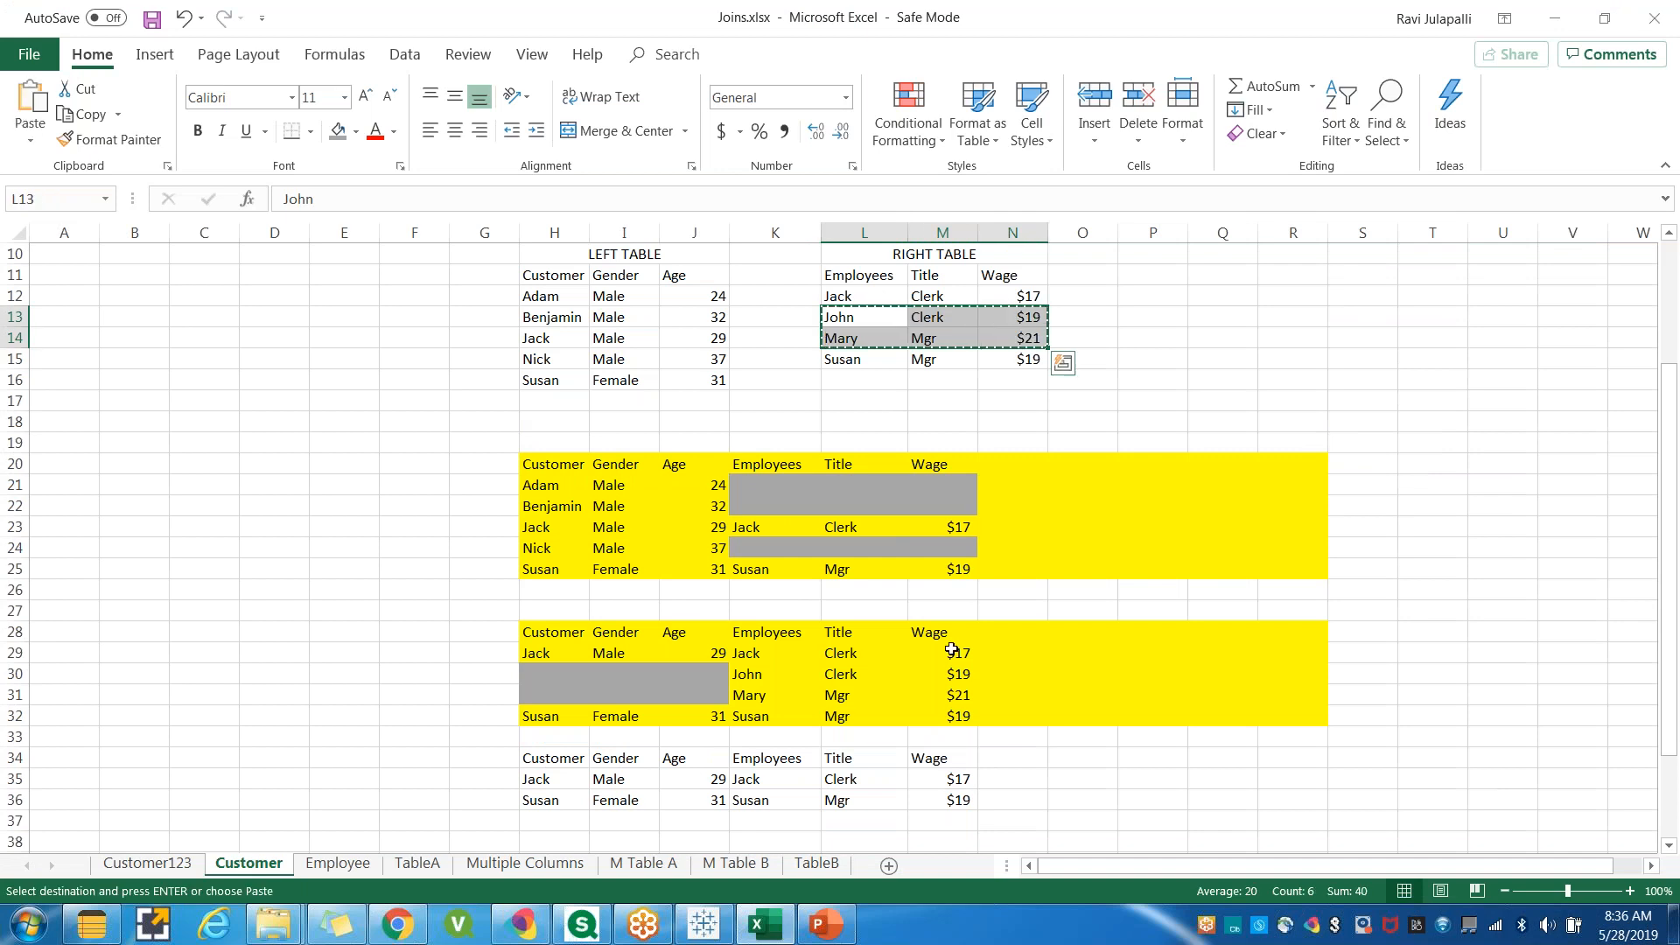
scroll(952, 649, "down", 6)
left_click(748, 611)
key("ctrl+v")
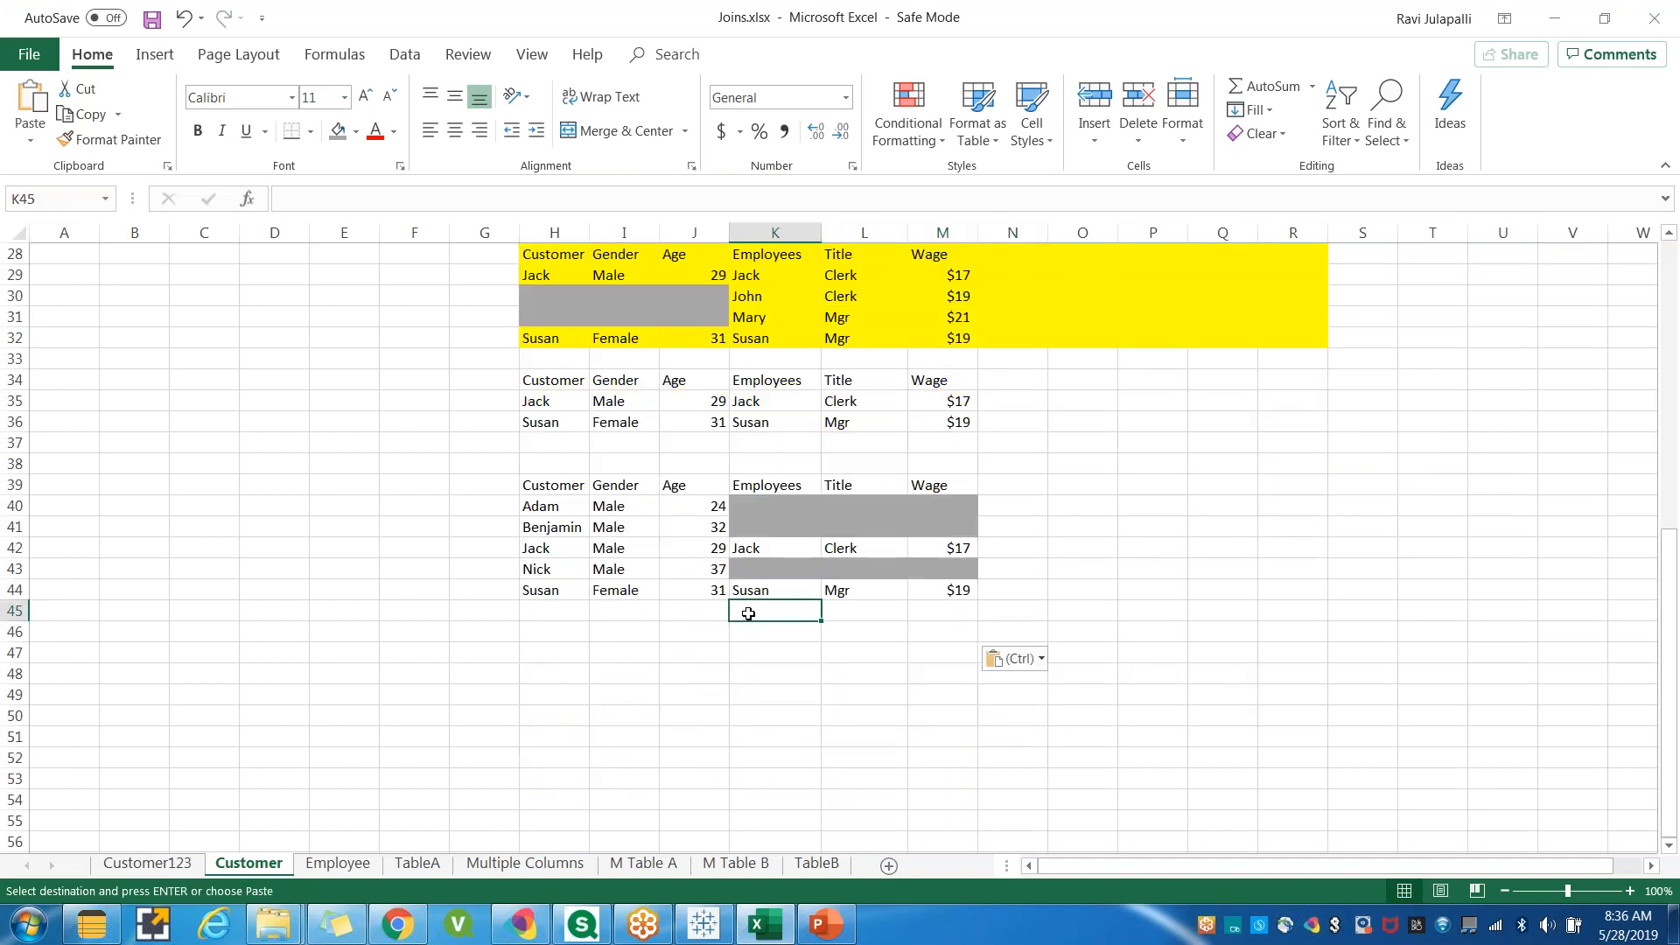
Fill the empty customer cells in rows 45 and 46 with gray.
left_click_drag(544, 612, 682, 638)
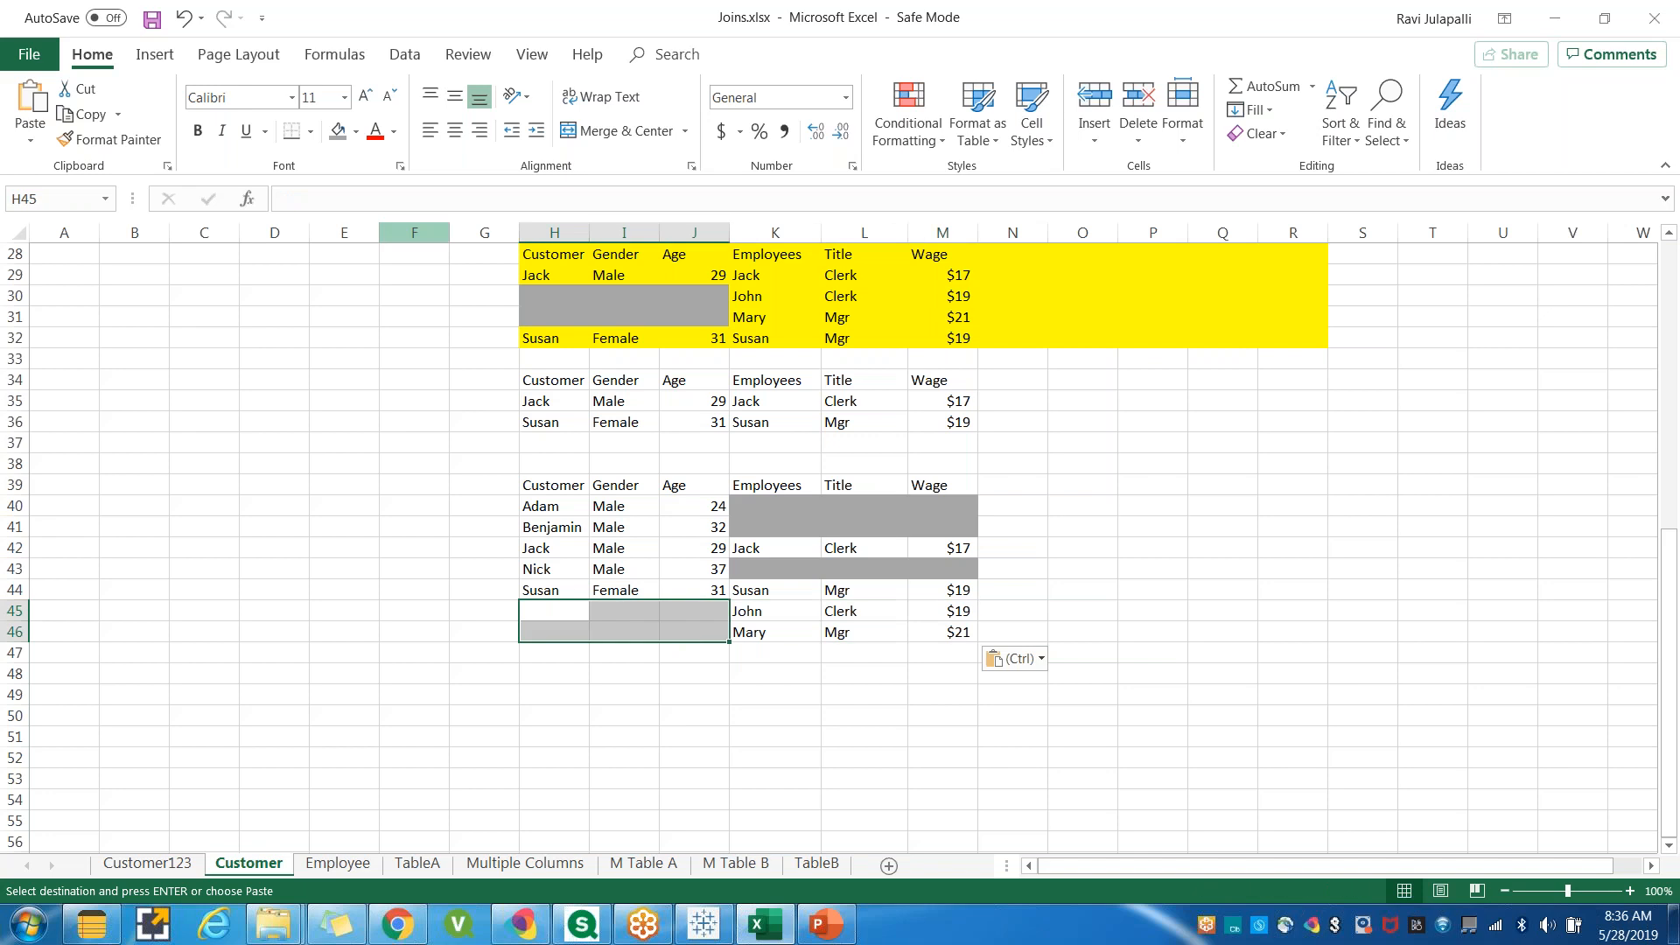
left_click(337, 132)
left_click(855, 775)
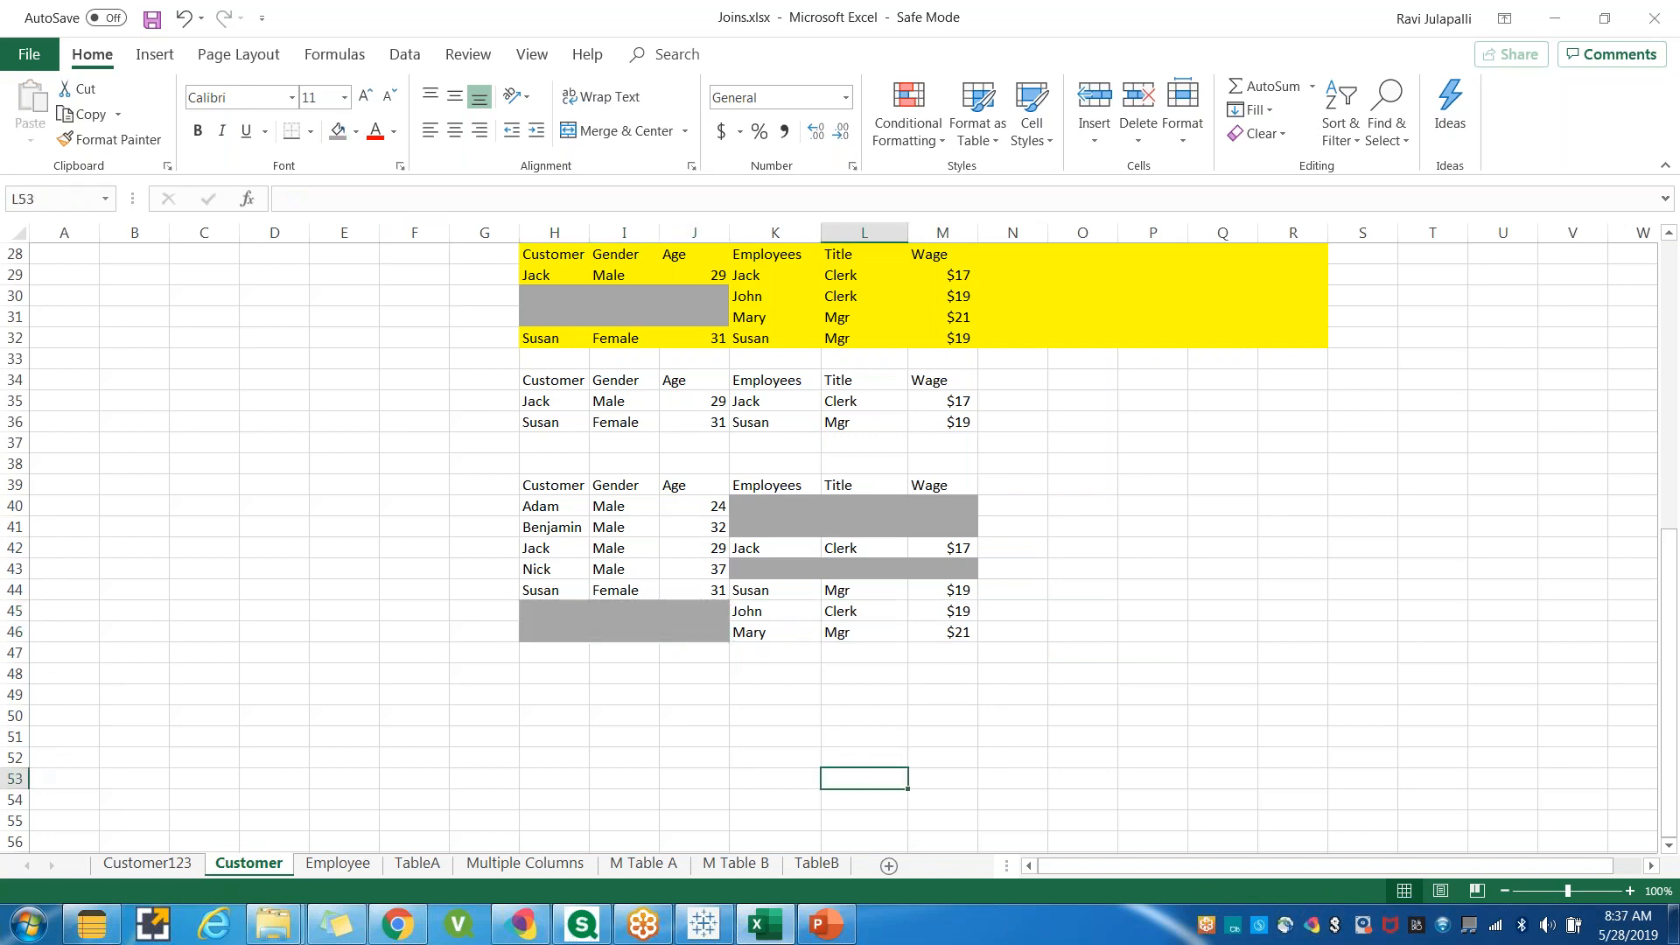
left_click_drag(758, 483, 954, 632)
left_click_drag(525, 484, 678, 640)
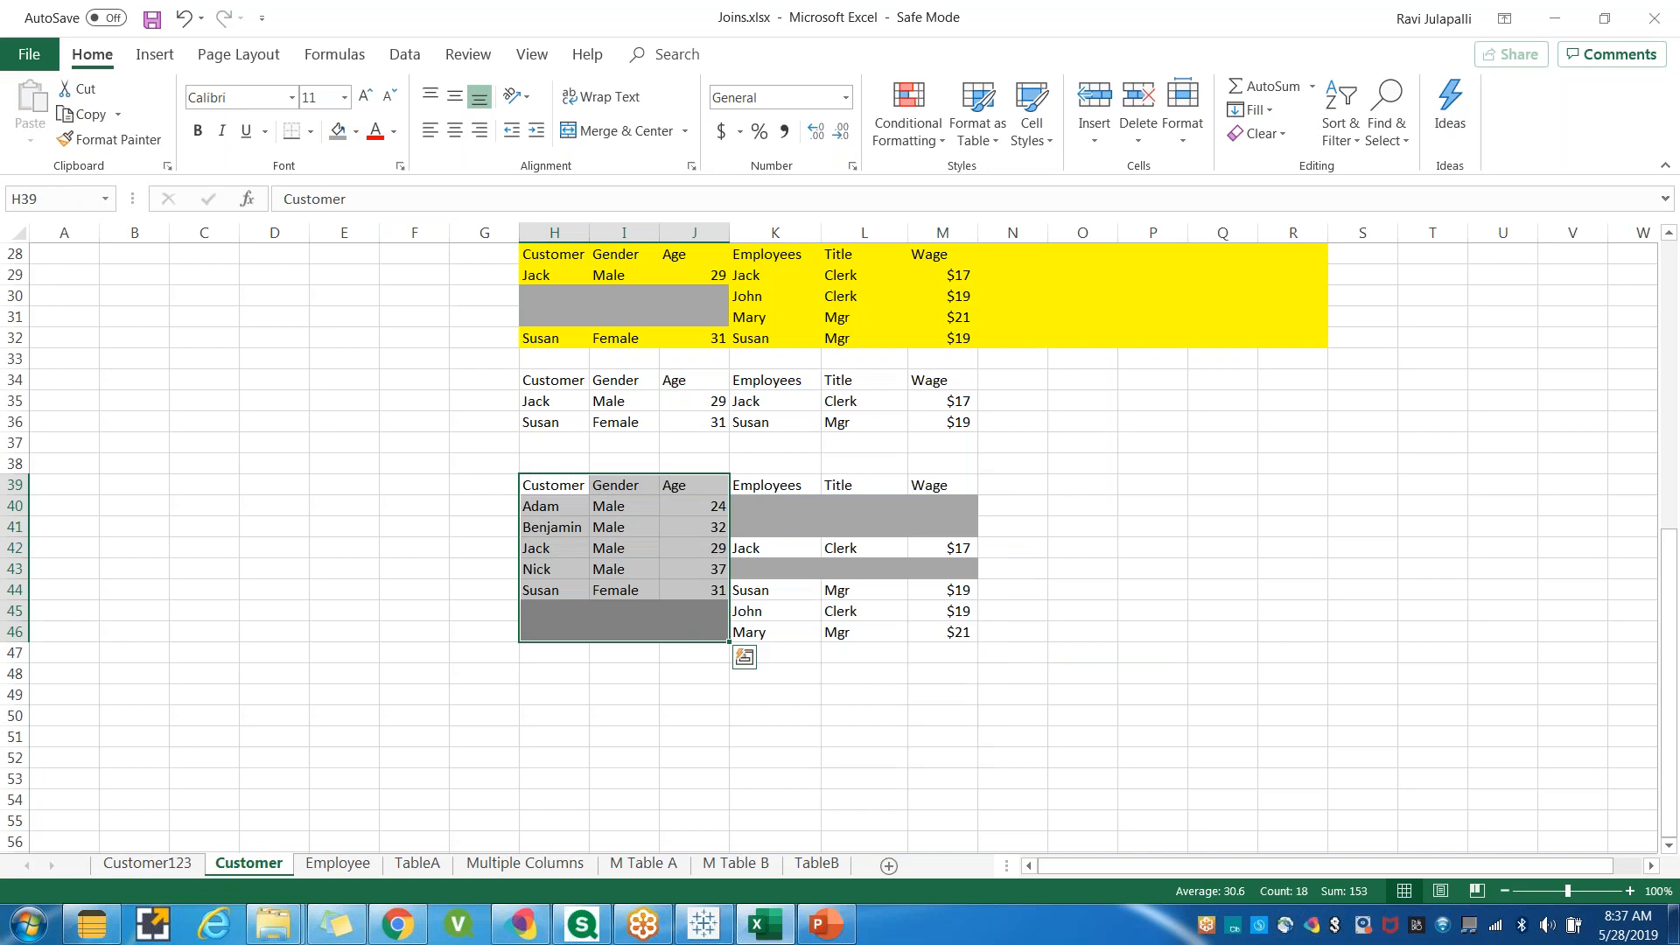
left_click(603, 721)
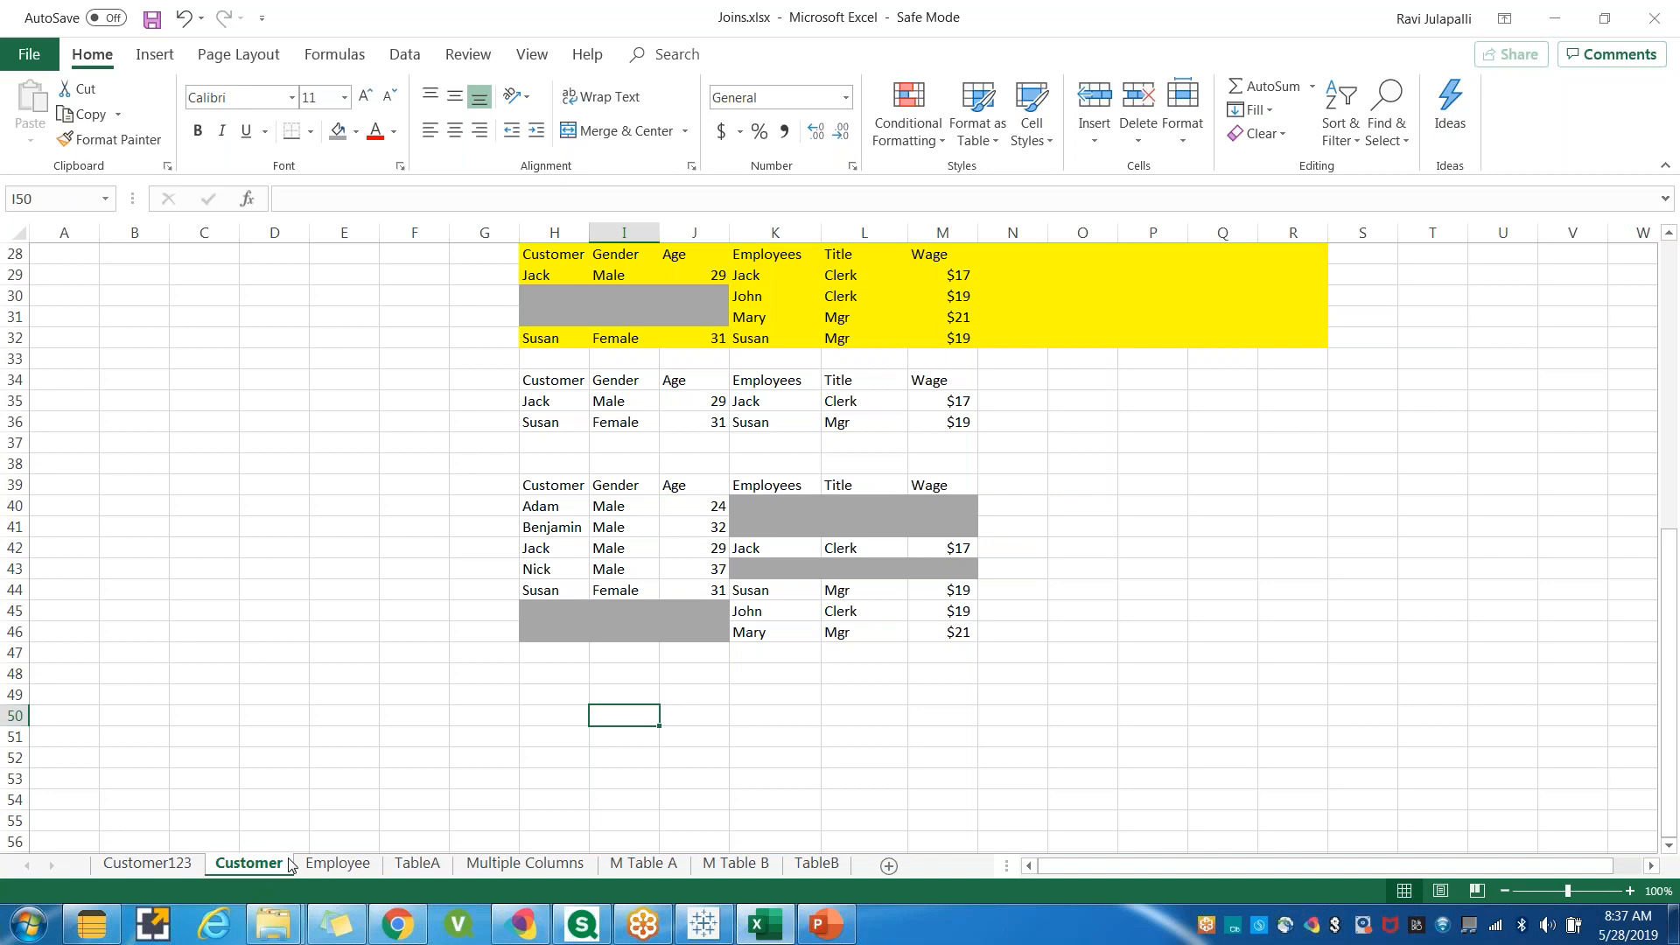
Save the workbook.
left_click(357, 866)
left_click(253, 864)
left_click(327, 600)
key("ctrl+s")
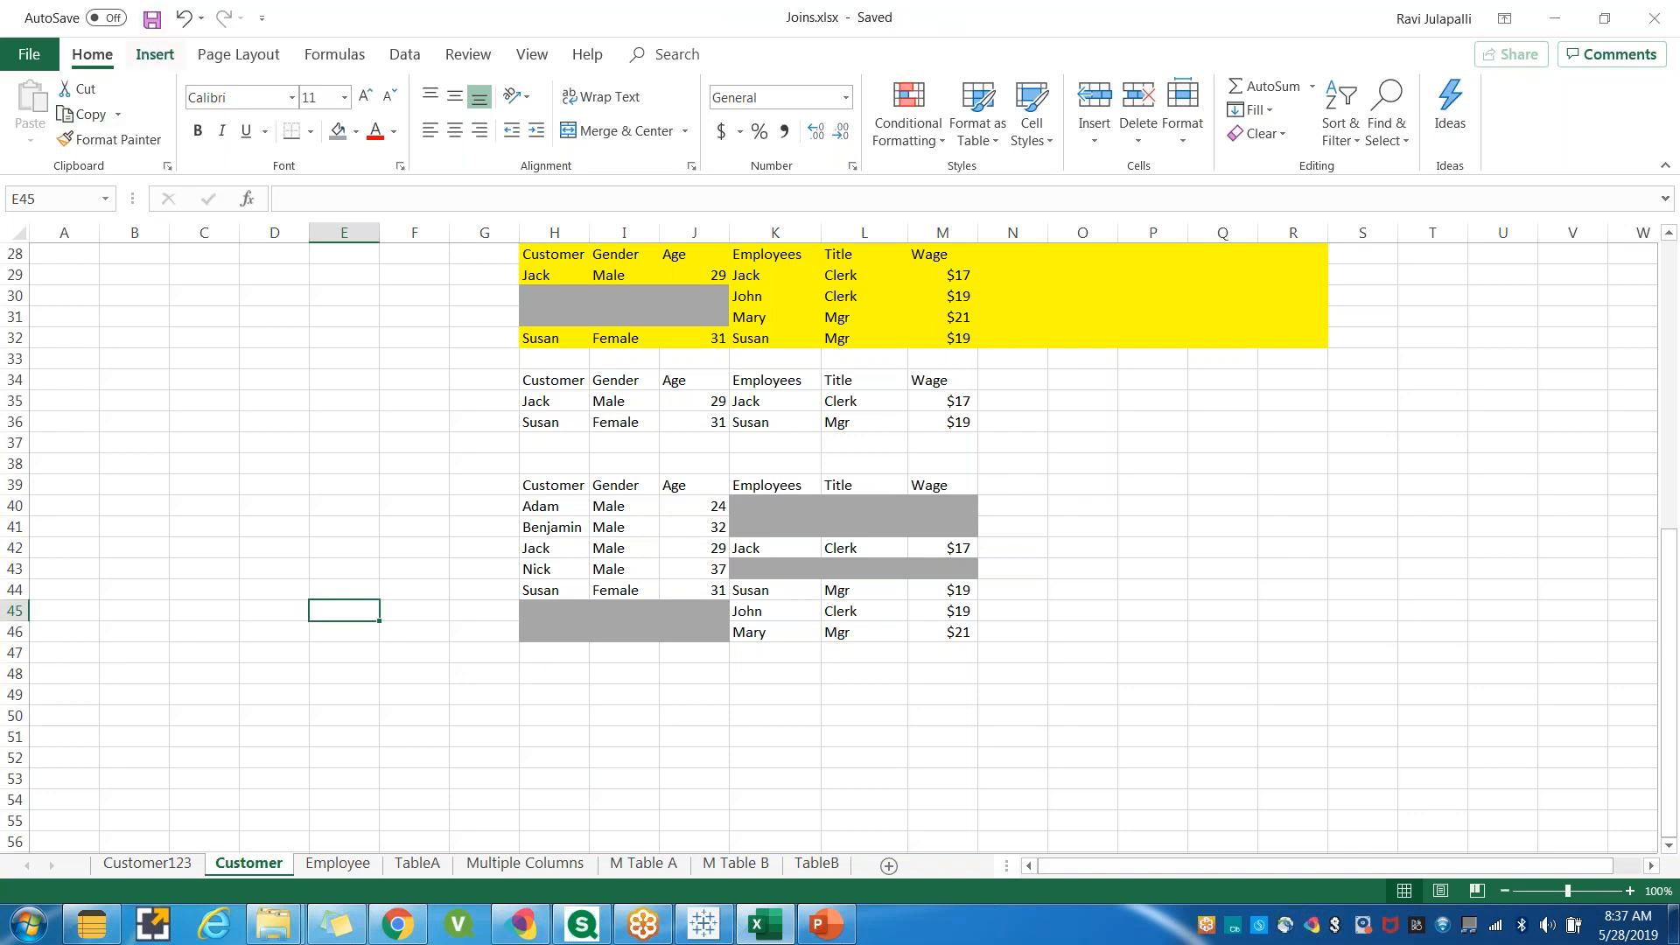
Switch from the workbook to Paint to start a blank drawing.
left_click(254, 533)
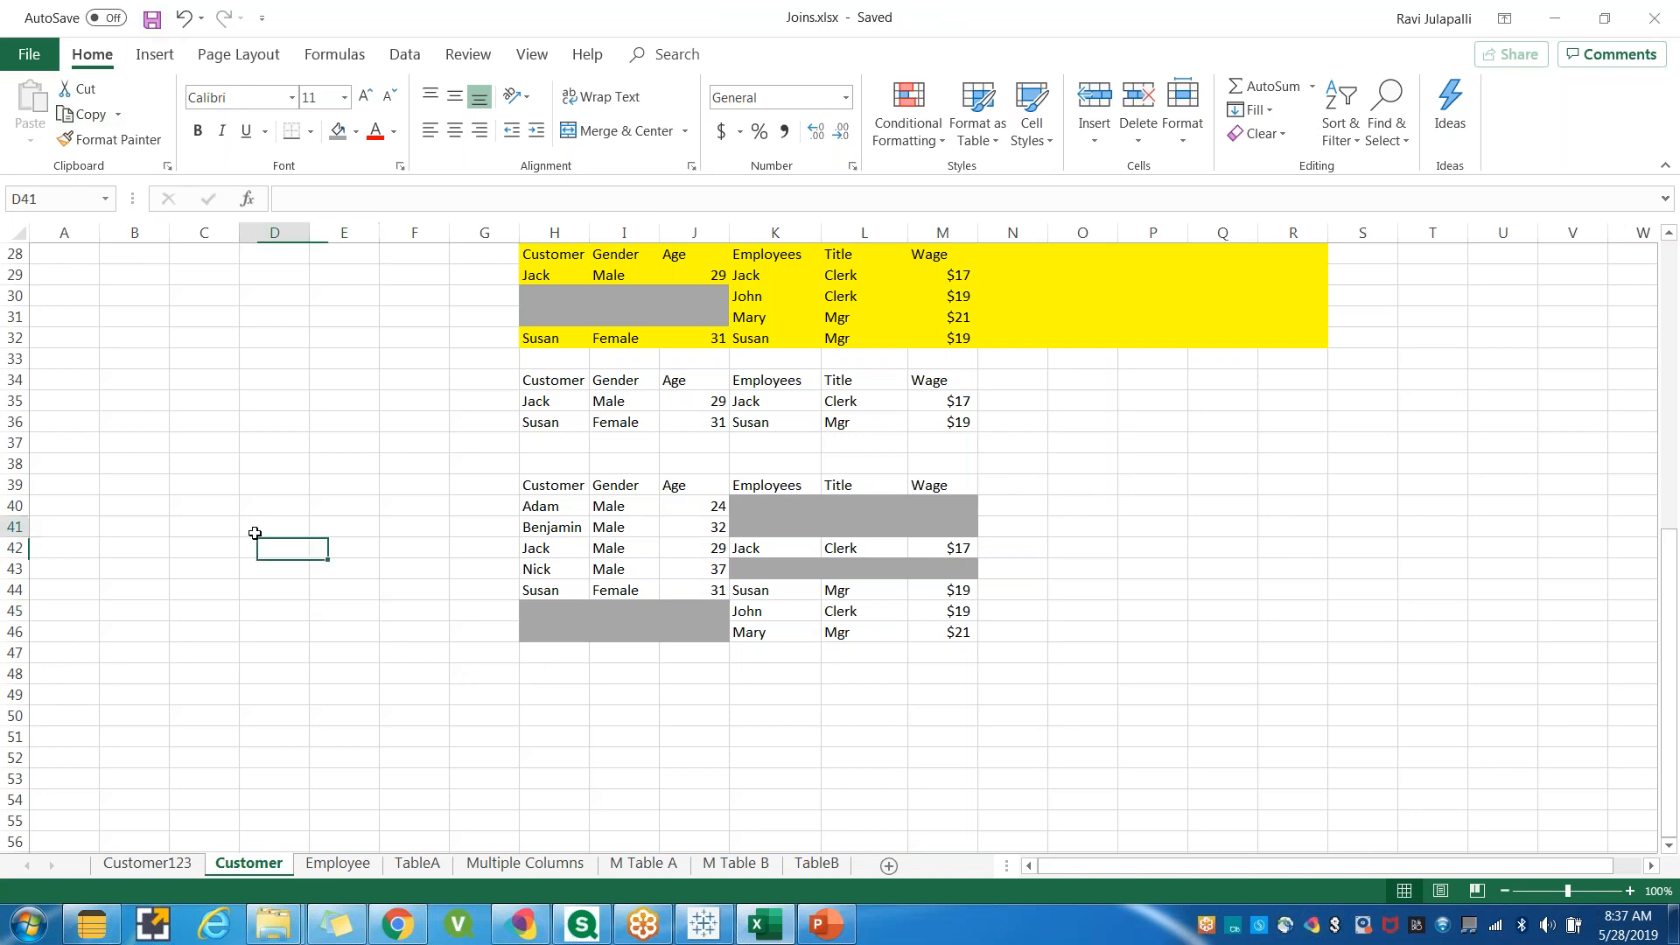
left_click(11, 935)
mouse_move(69, 597)
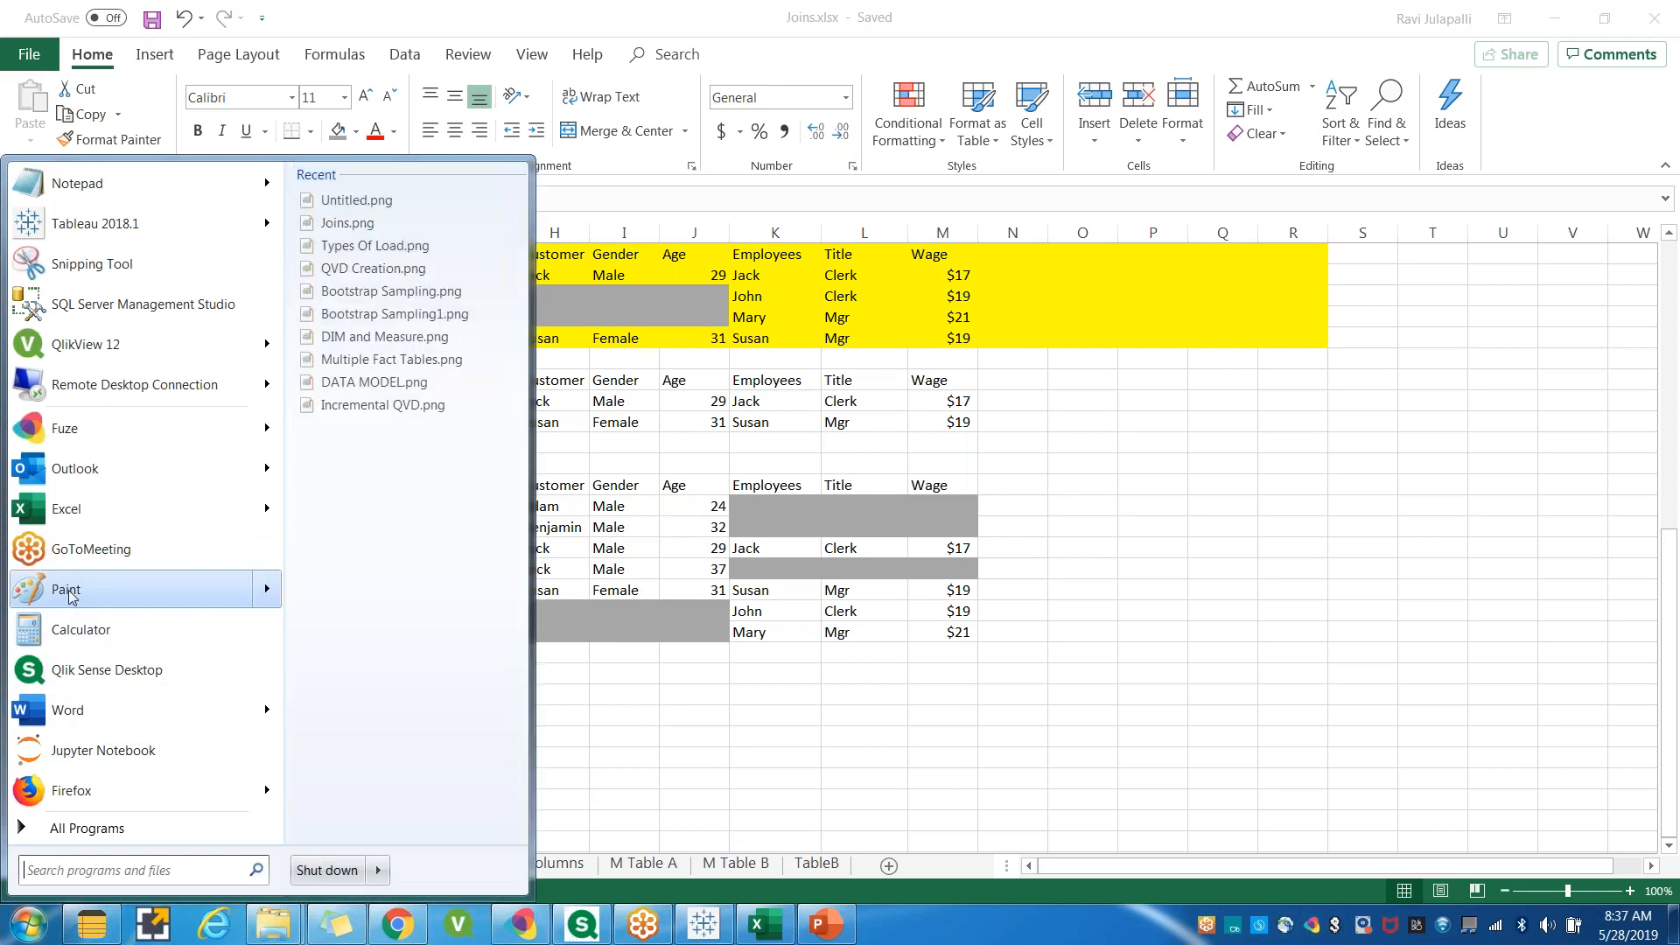
left_click(73, 597)
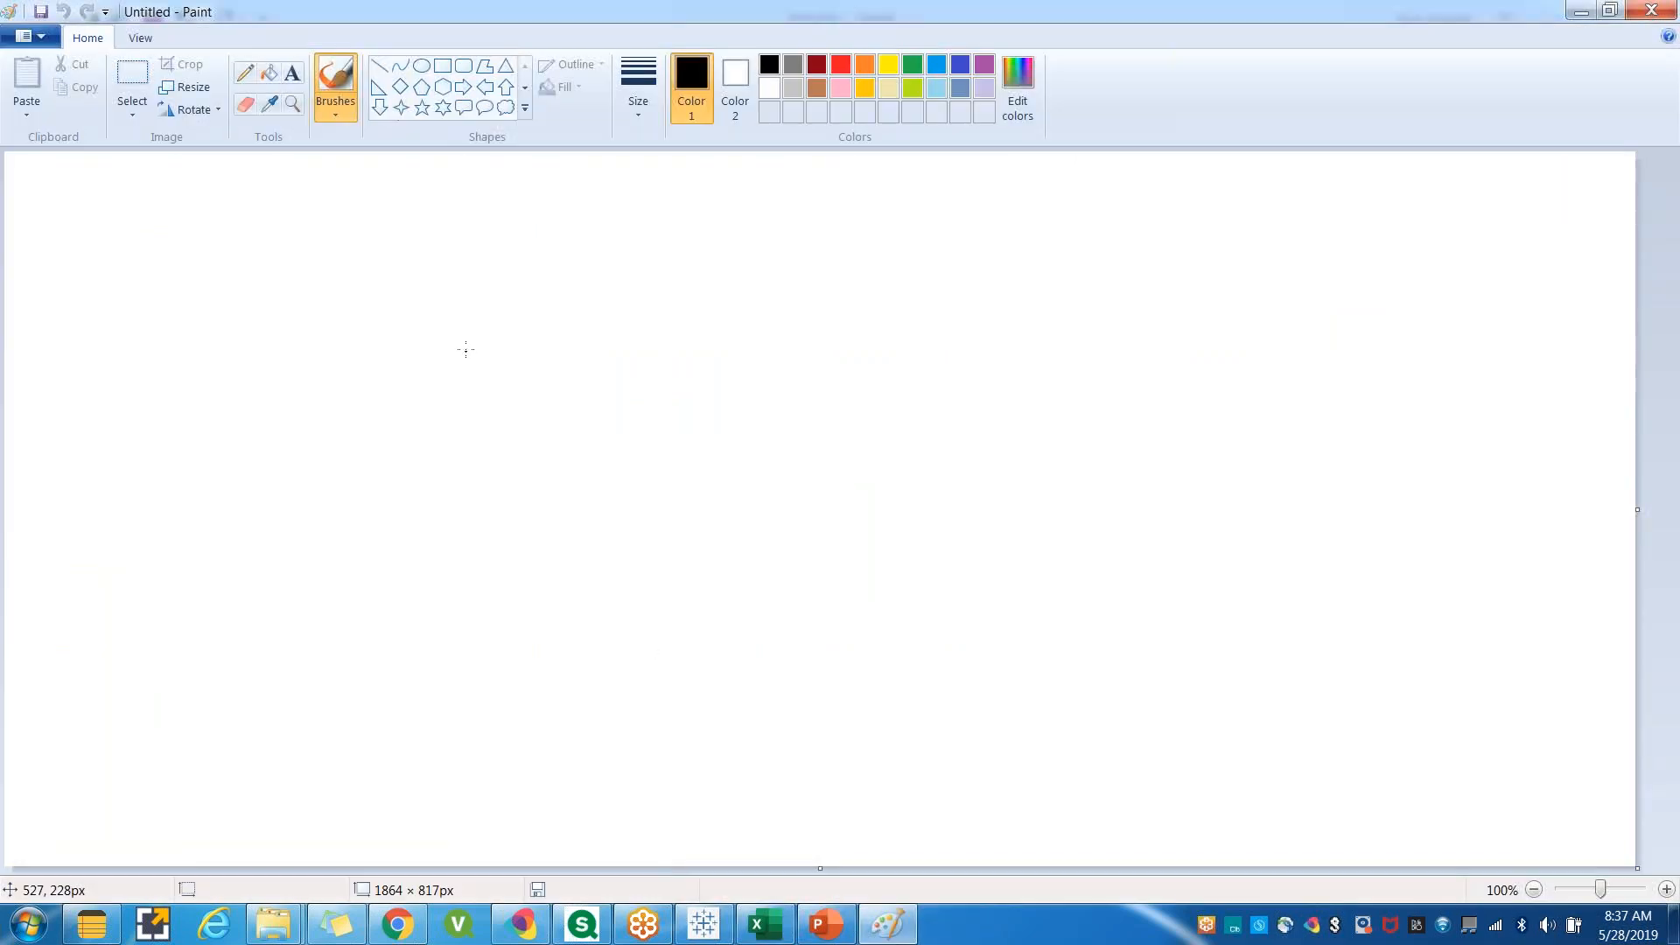
Add the title text DATAWARE HOUSE near the top of the canvas.
left_click(292, 74)
left_click_drag(394, 211, 821, 325)
type("DATAWARE HOUSE")
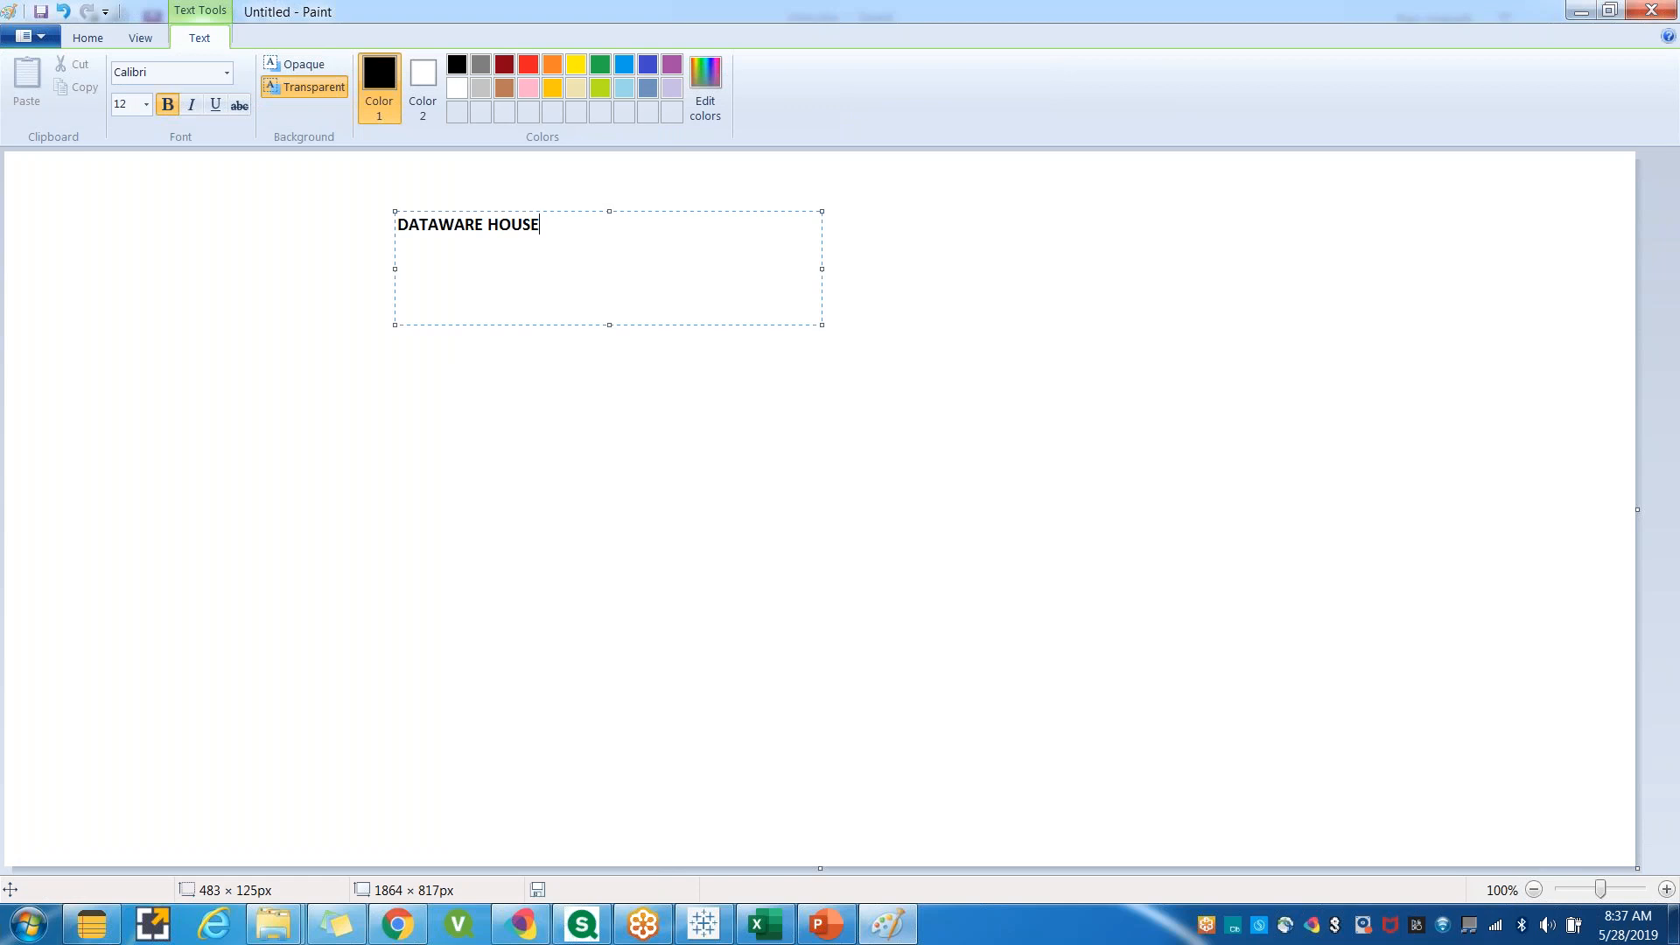
key("Return")
Add the line 'Multiple Tables where Historical data is Stored' beneath the title.
type("Stru")
key("BackSpace")
key("BackSpace")
key("BackSpace")
type("Multiple Tables")
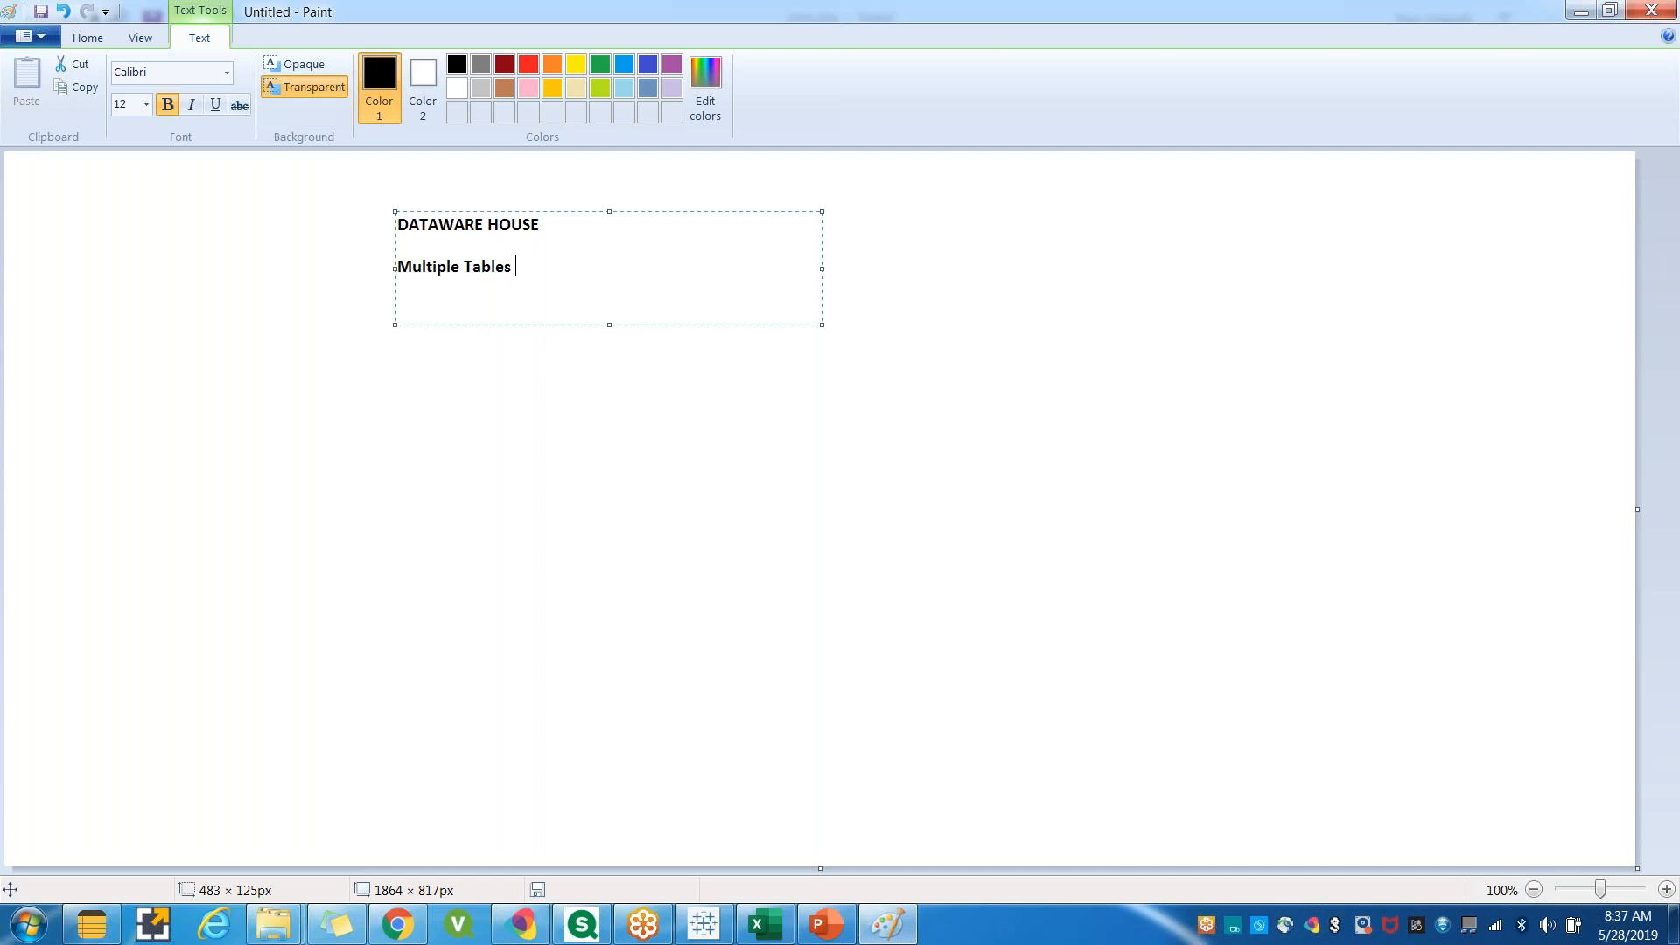
type(" s")
key("BackSpace")
type("where")
type("Historical data ")
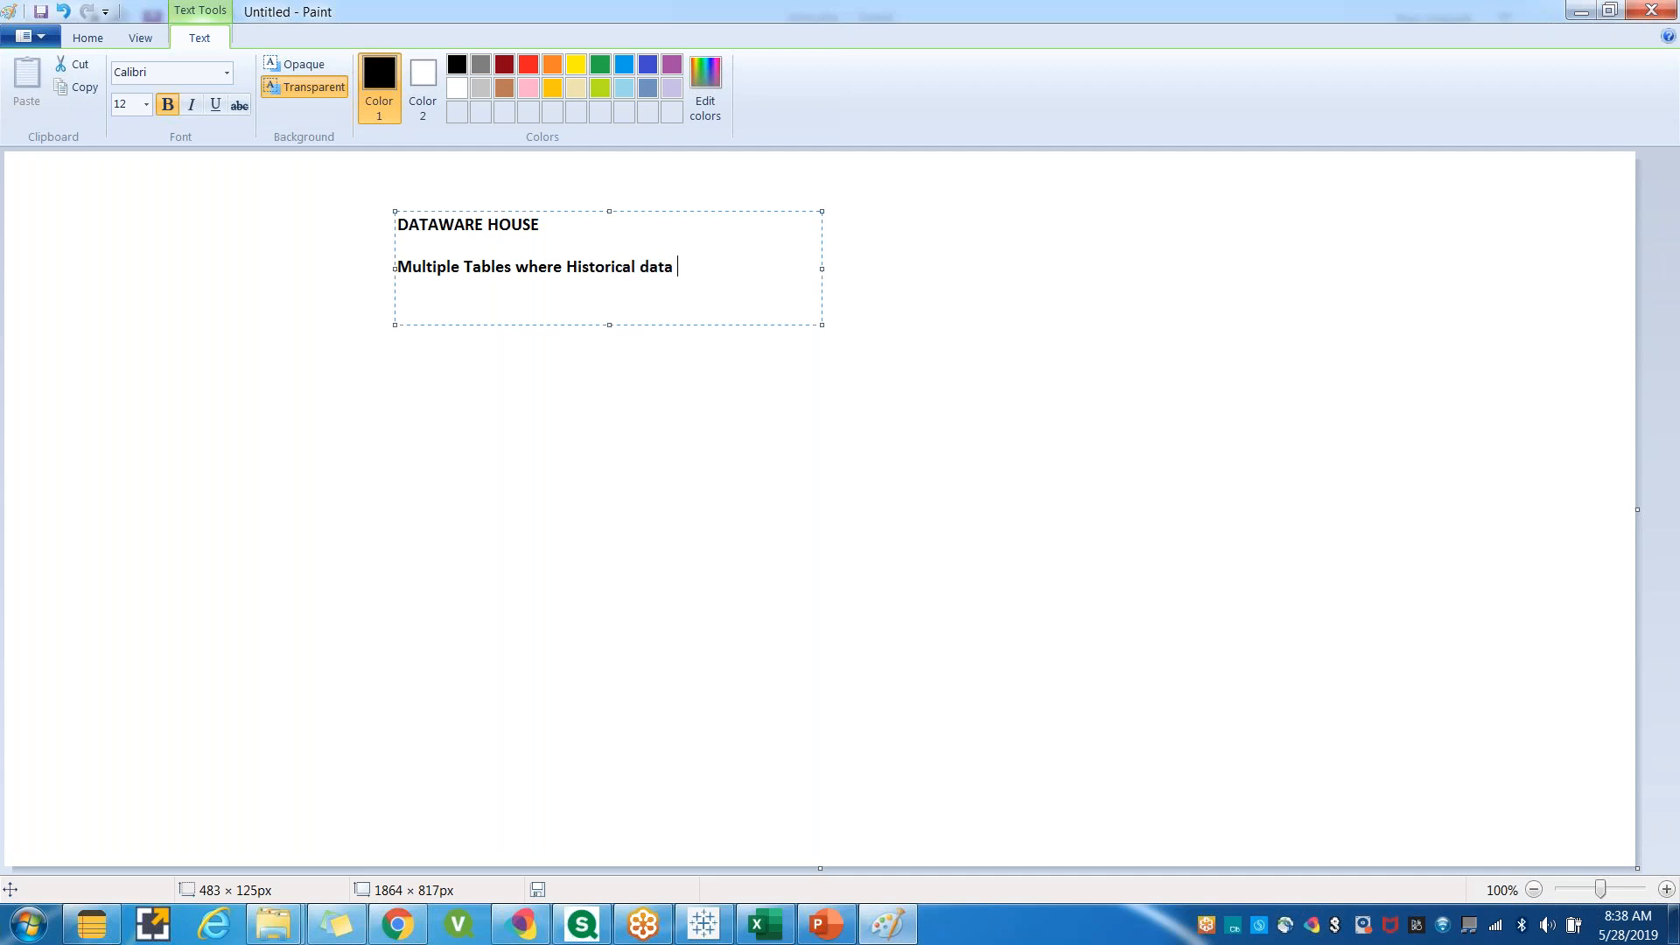
type("is Stored")
key("Return")
key("Return")
left_click_drag(819, 270, 750, 267)
left_click(679, 364)
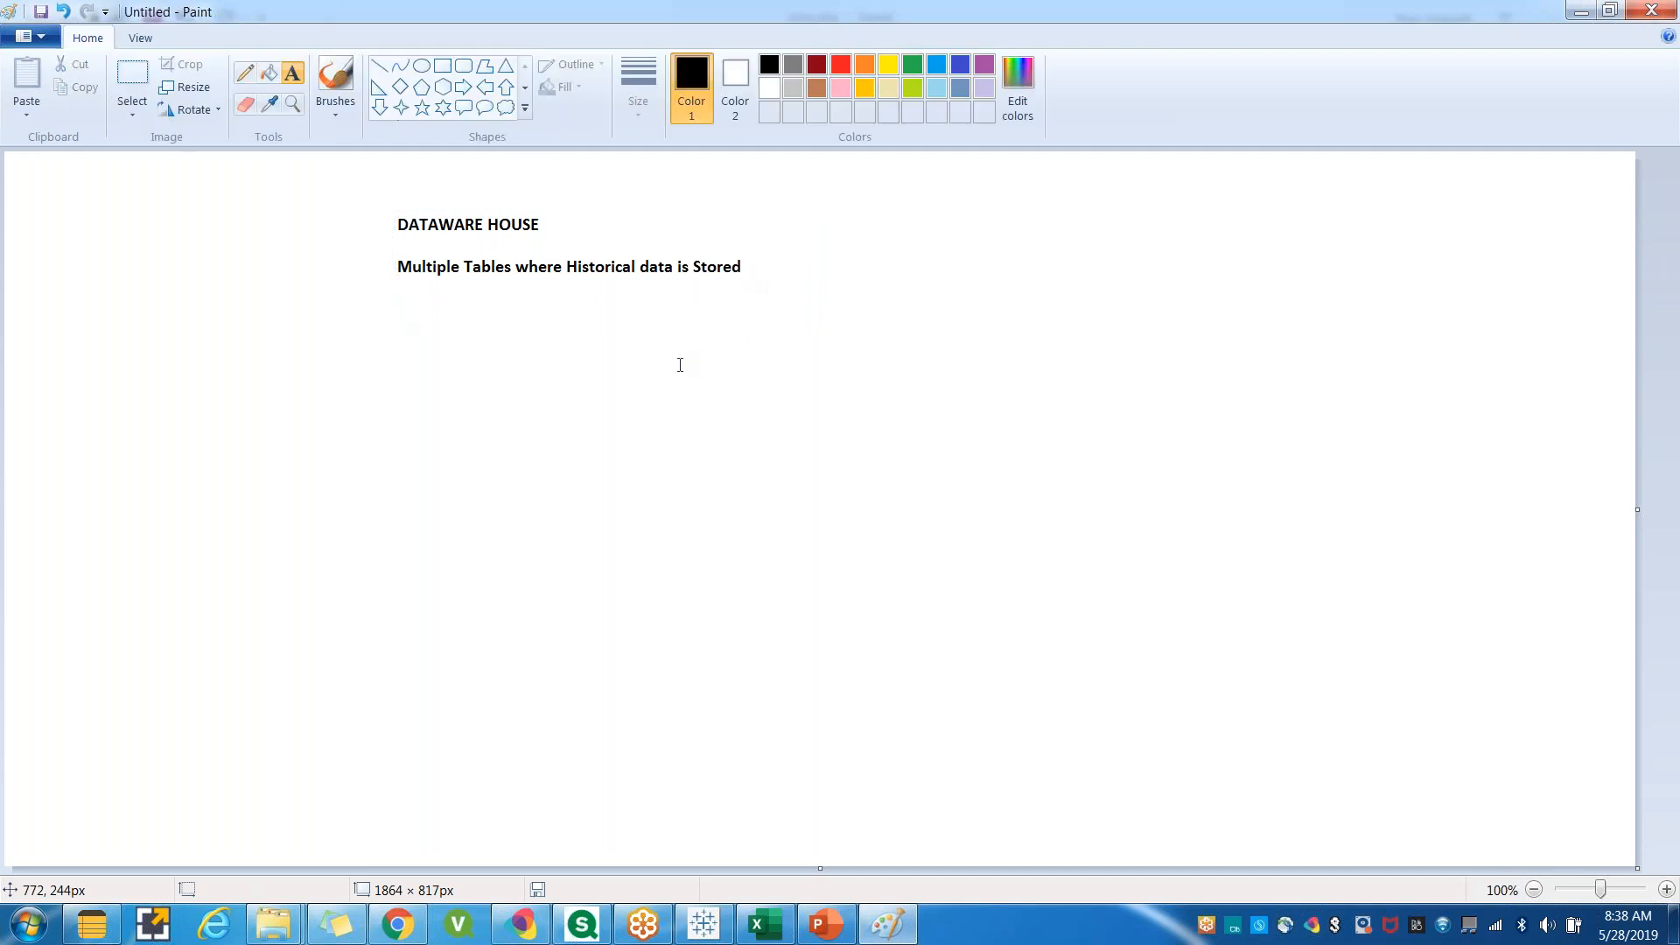
Label a left column RETAIL STAORE and TRANSACTION, with the heading OLTP above them.
left_click_drag(89, 307, 309, 793)
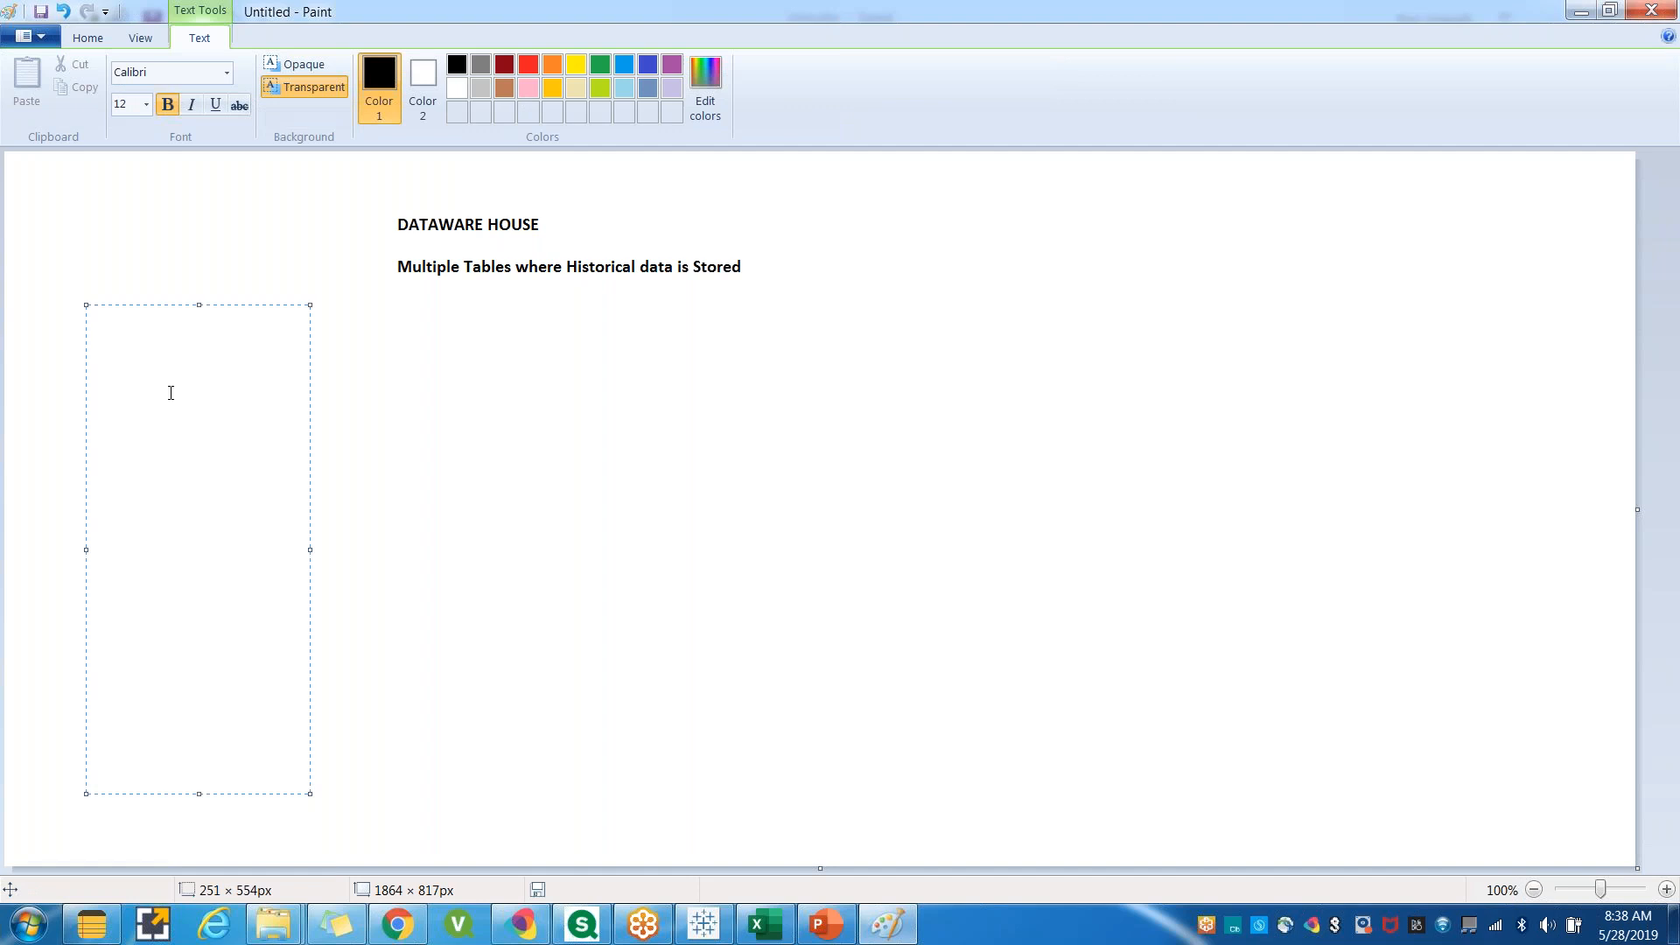
type("RETAIL STAORE")
key("Return")
type("TRANSACTION")
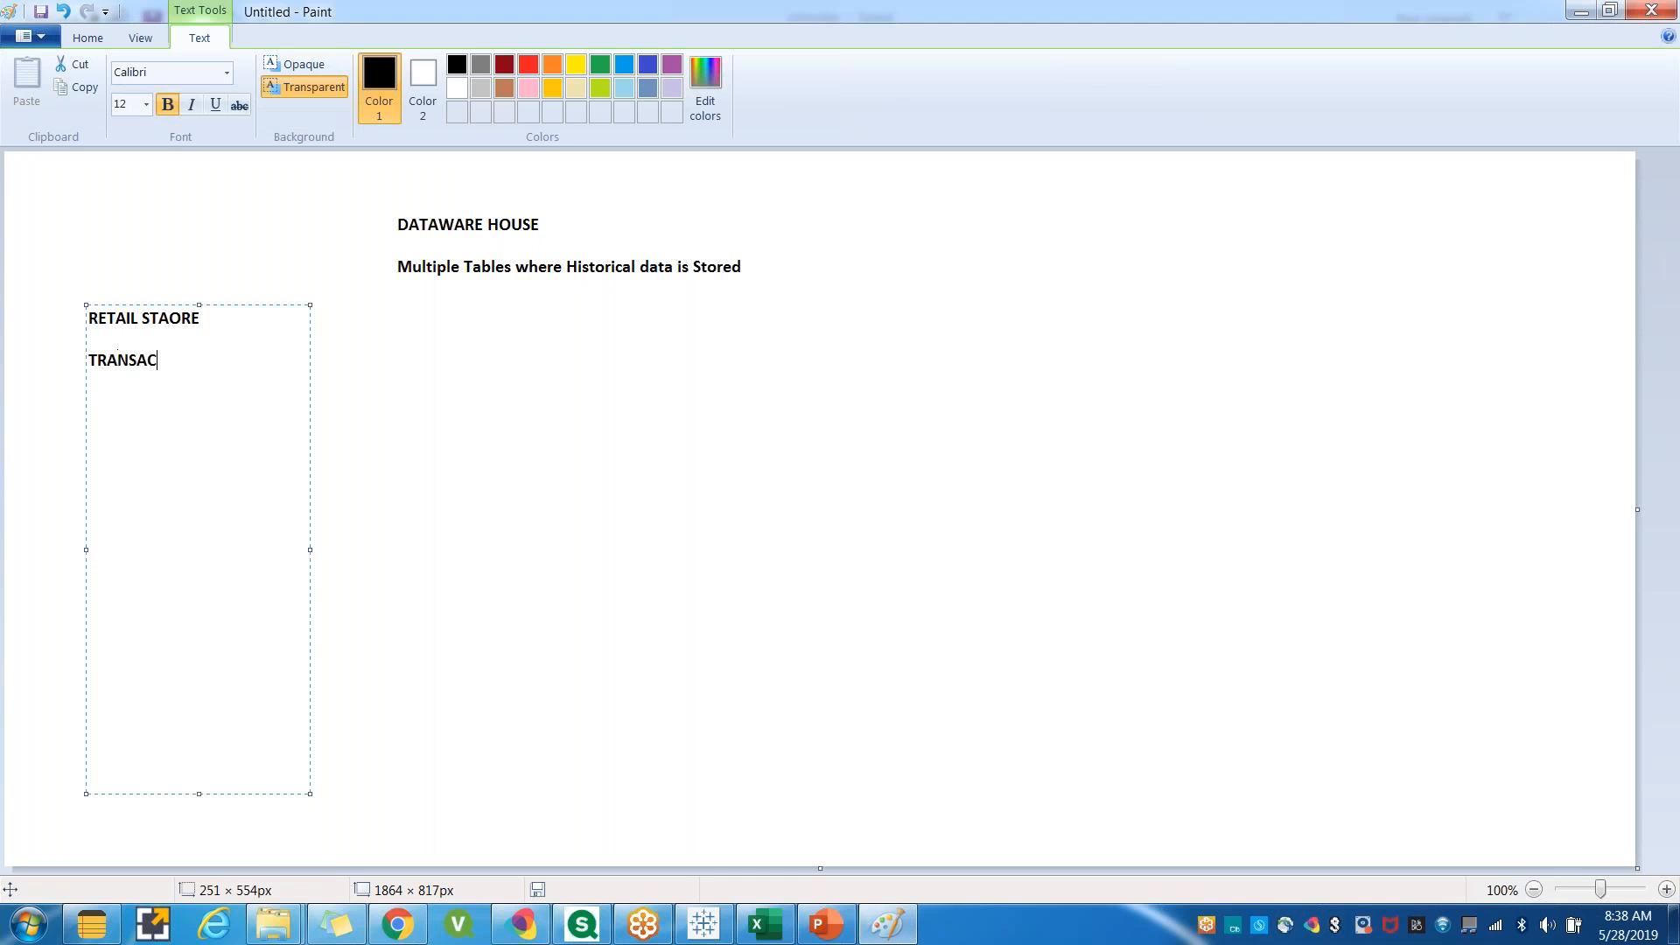
key("Return")
key("Return")
left_click(496, 367)
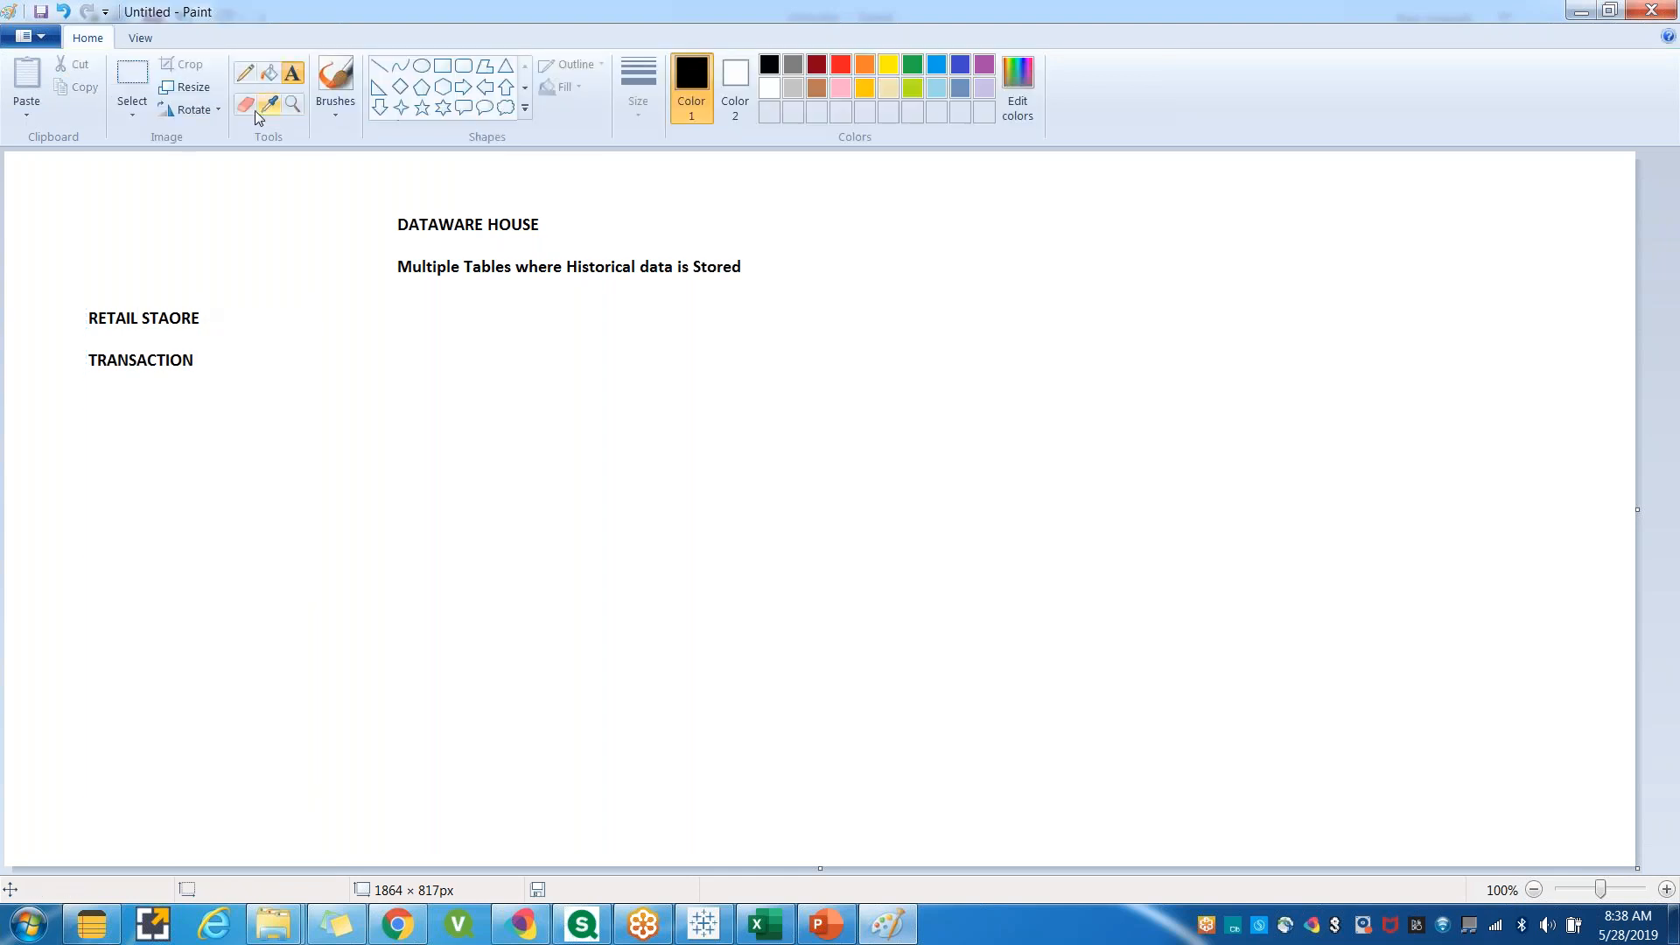
left_click(79, 263)
type("OLTP")
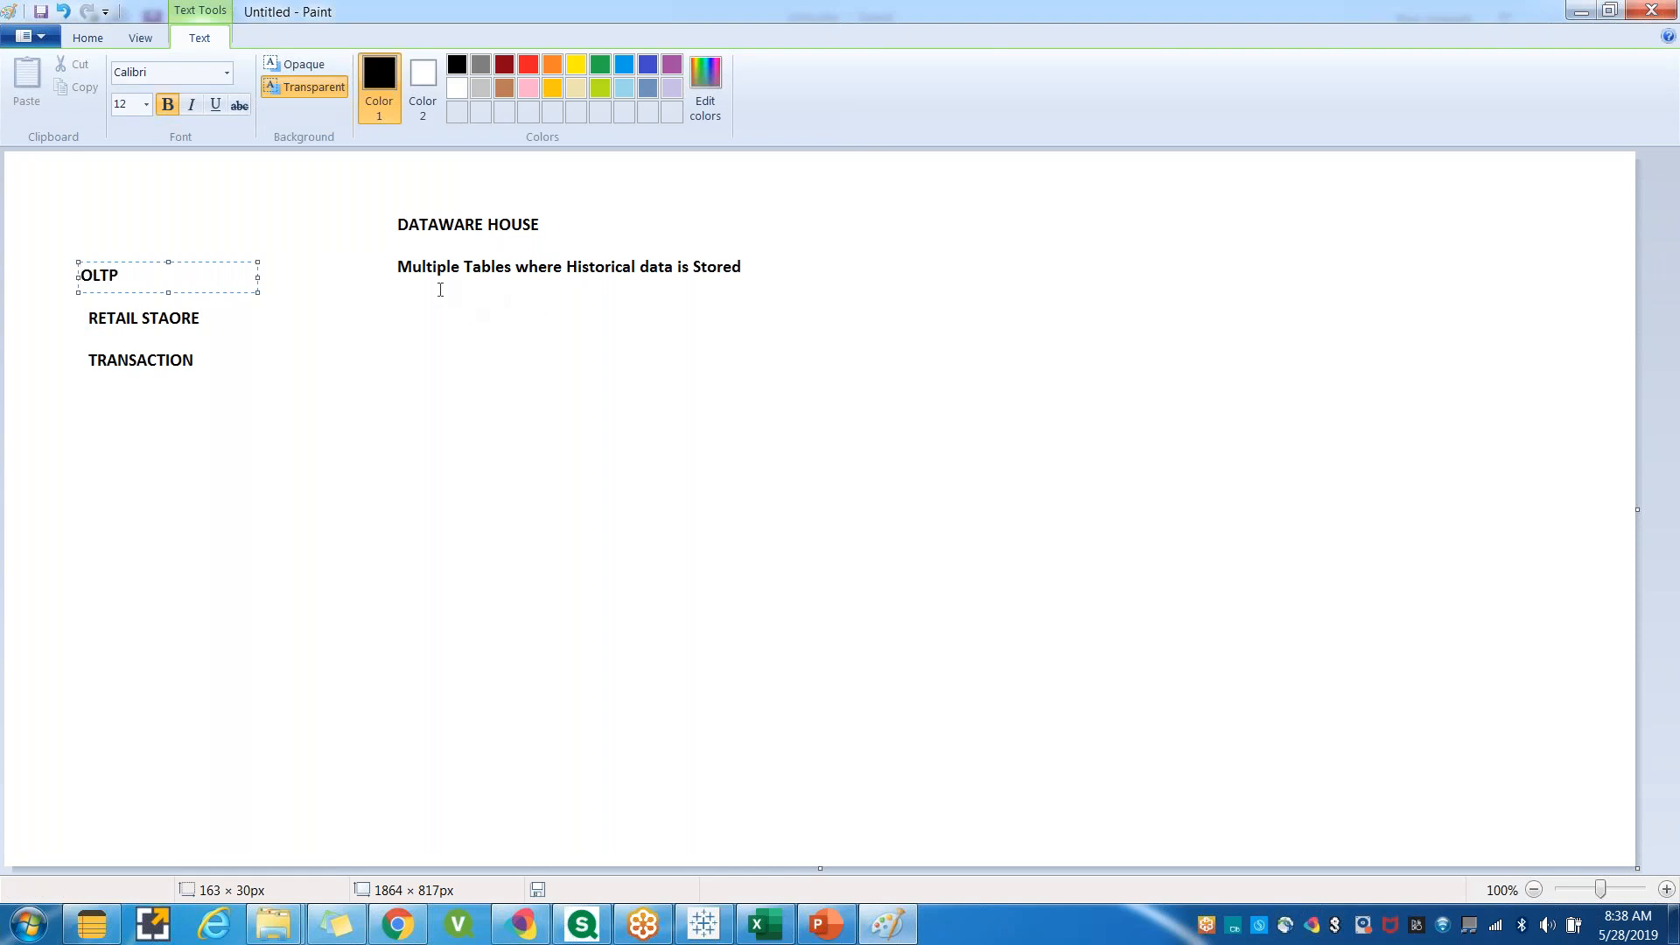
Add the text 'OLAP: Online Anlsytica Processing' below the data-warehouse line.
left_click_drag(411, 287, 687, 343)
type("OLAP: Online Anlsytica Pro")
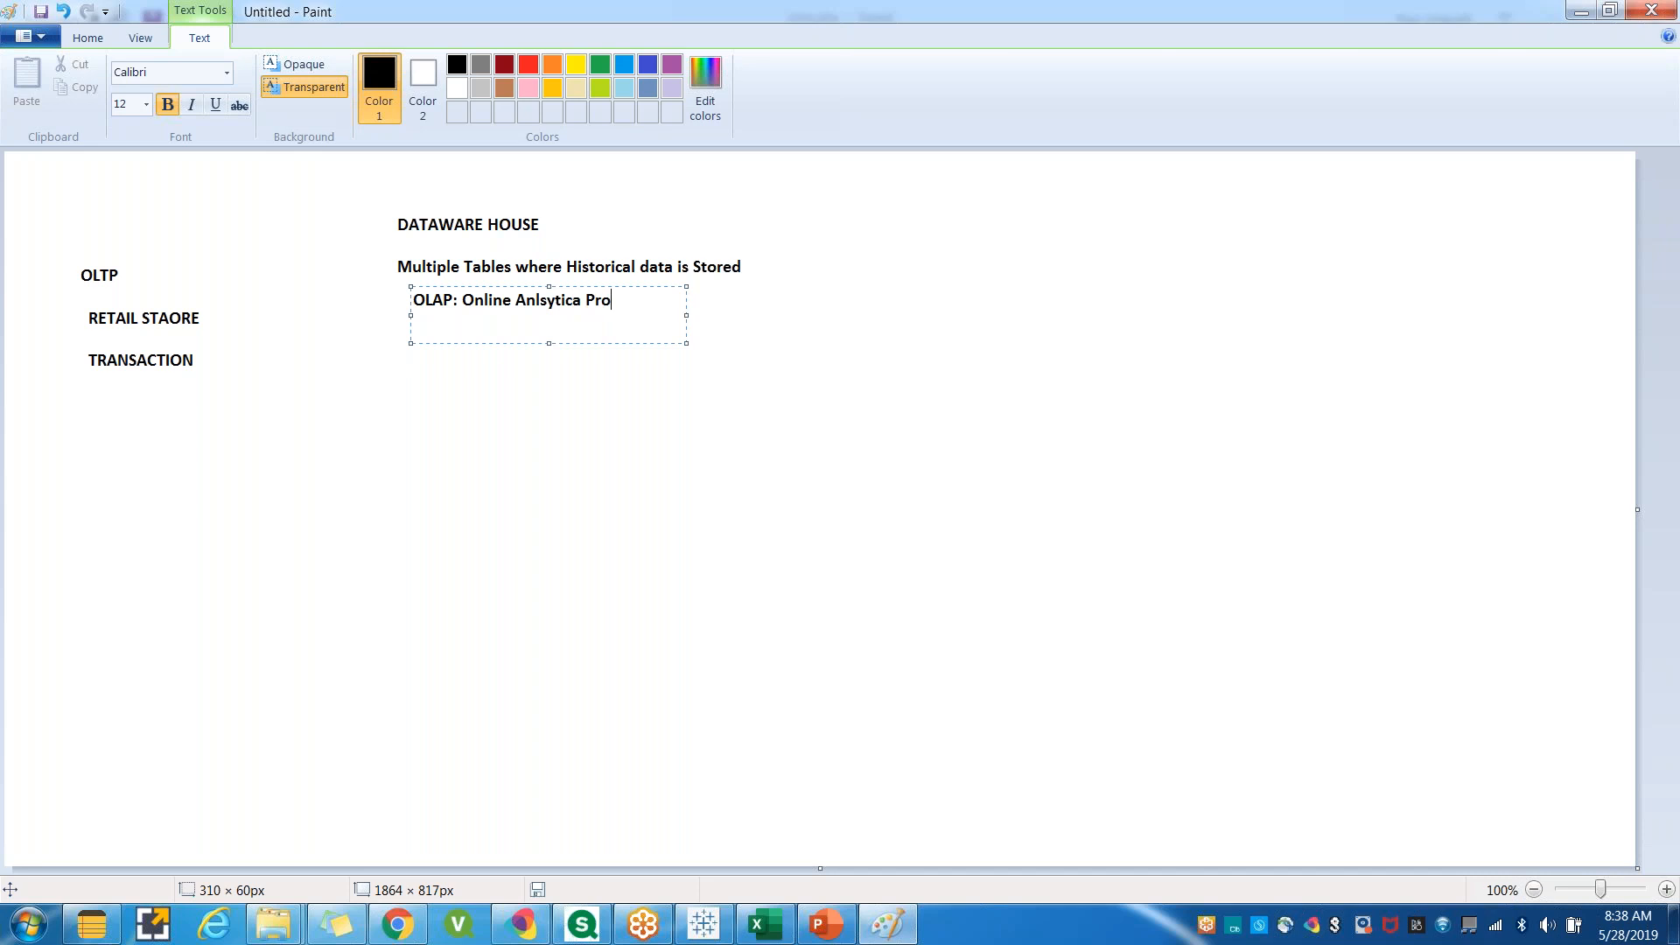
type("cessing")
left_click(455, 473)
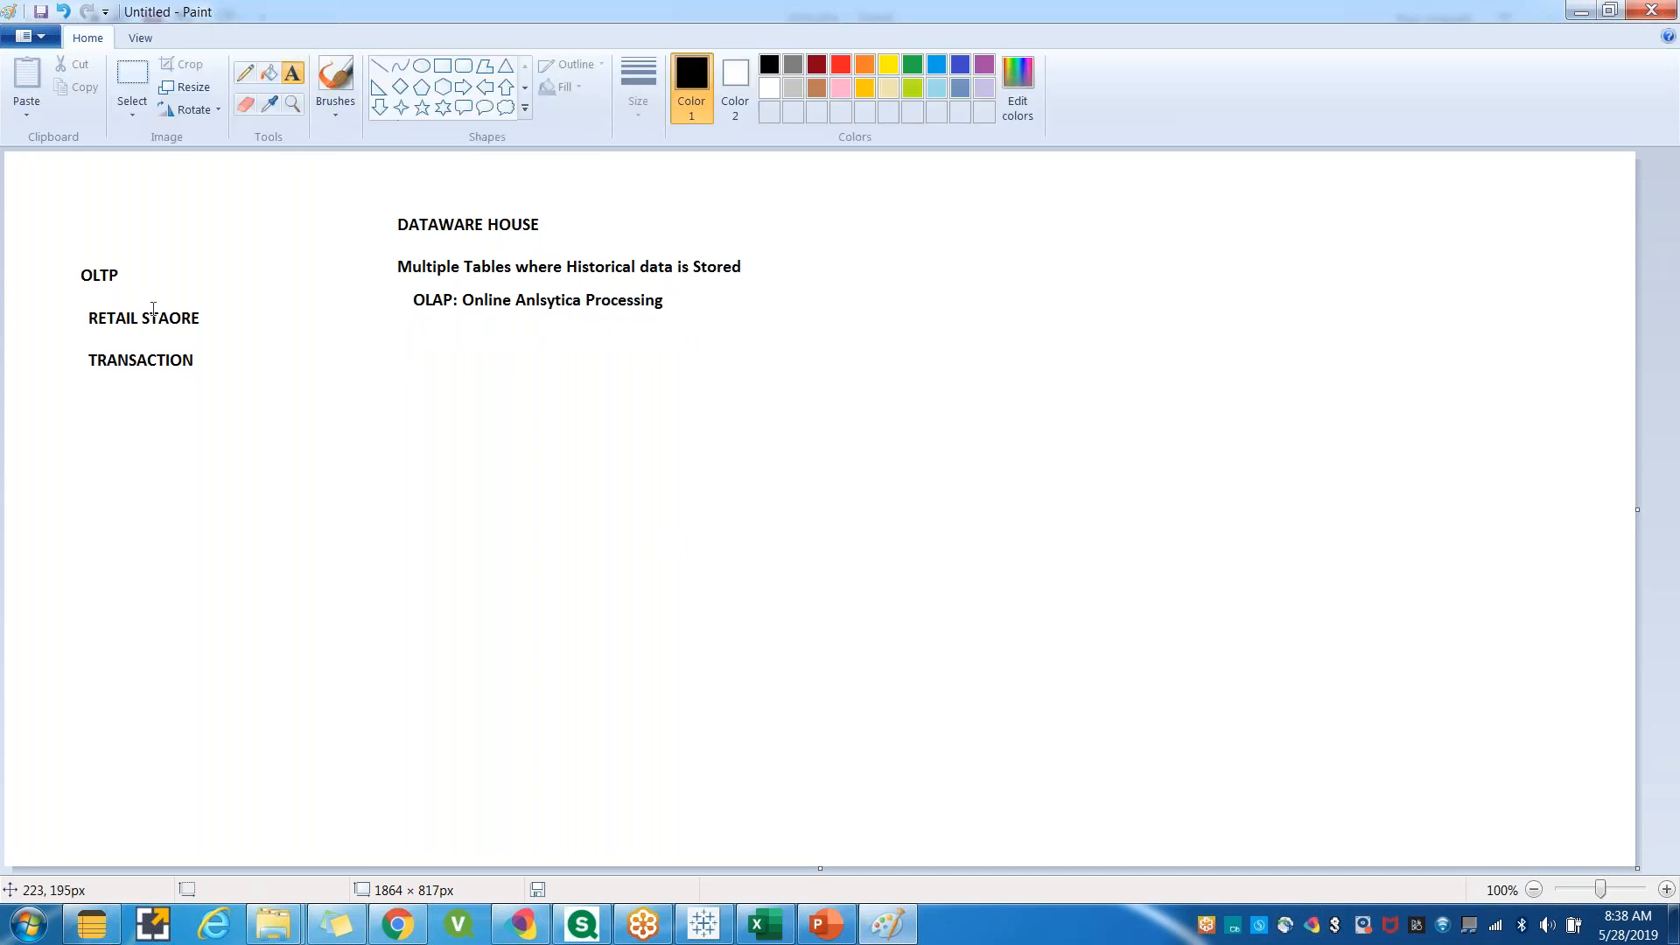
Start a field list under TRANSACTION with the entries Name: and Mobile Number.
left_click_drag(58, 262, 210, 401)
left_click(194, 473)
left_click_drag(36, 374, 269, 785)
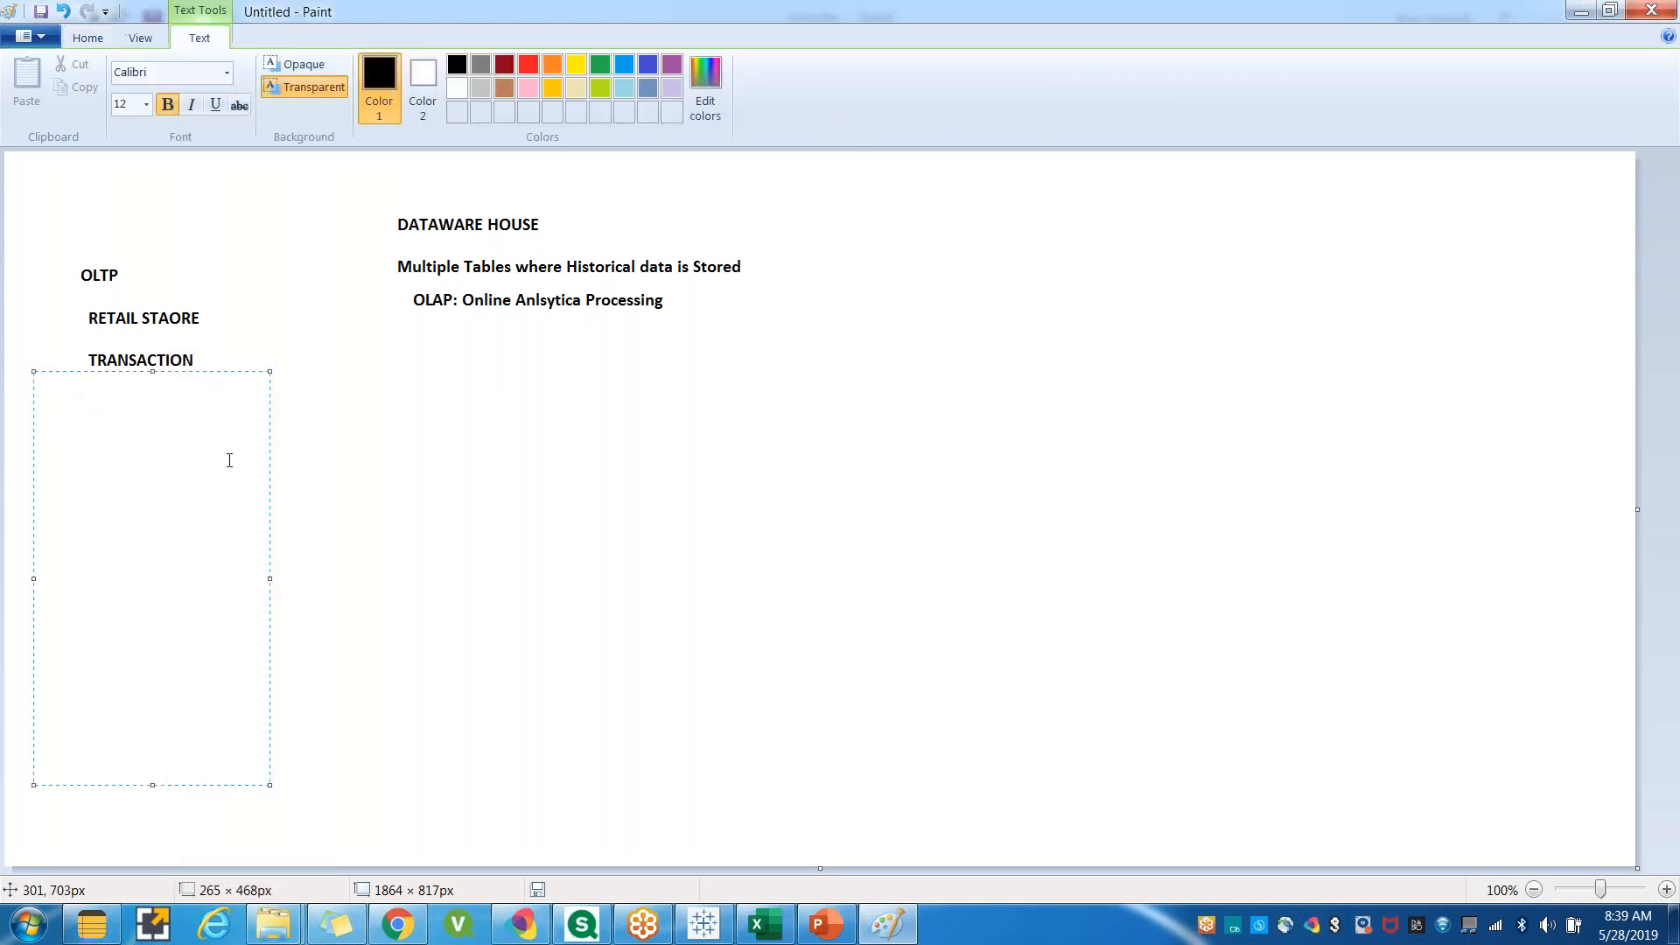
type("Name:")
key("Return")
type("Mobile NUmber")
key("Return")
left_click(118, 395)
key("BackSpace")
type("u")
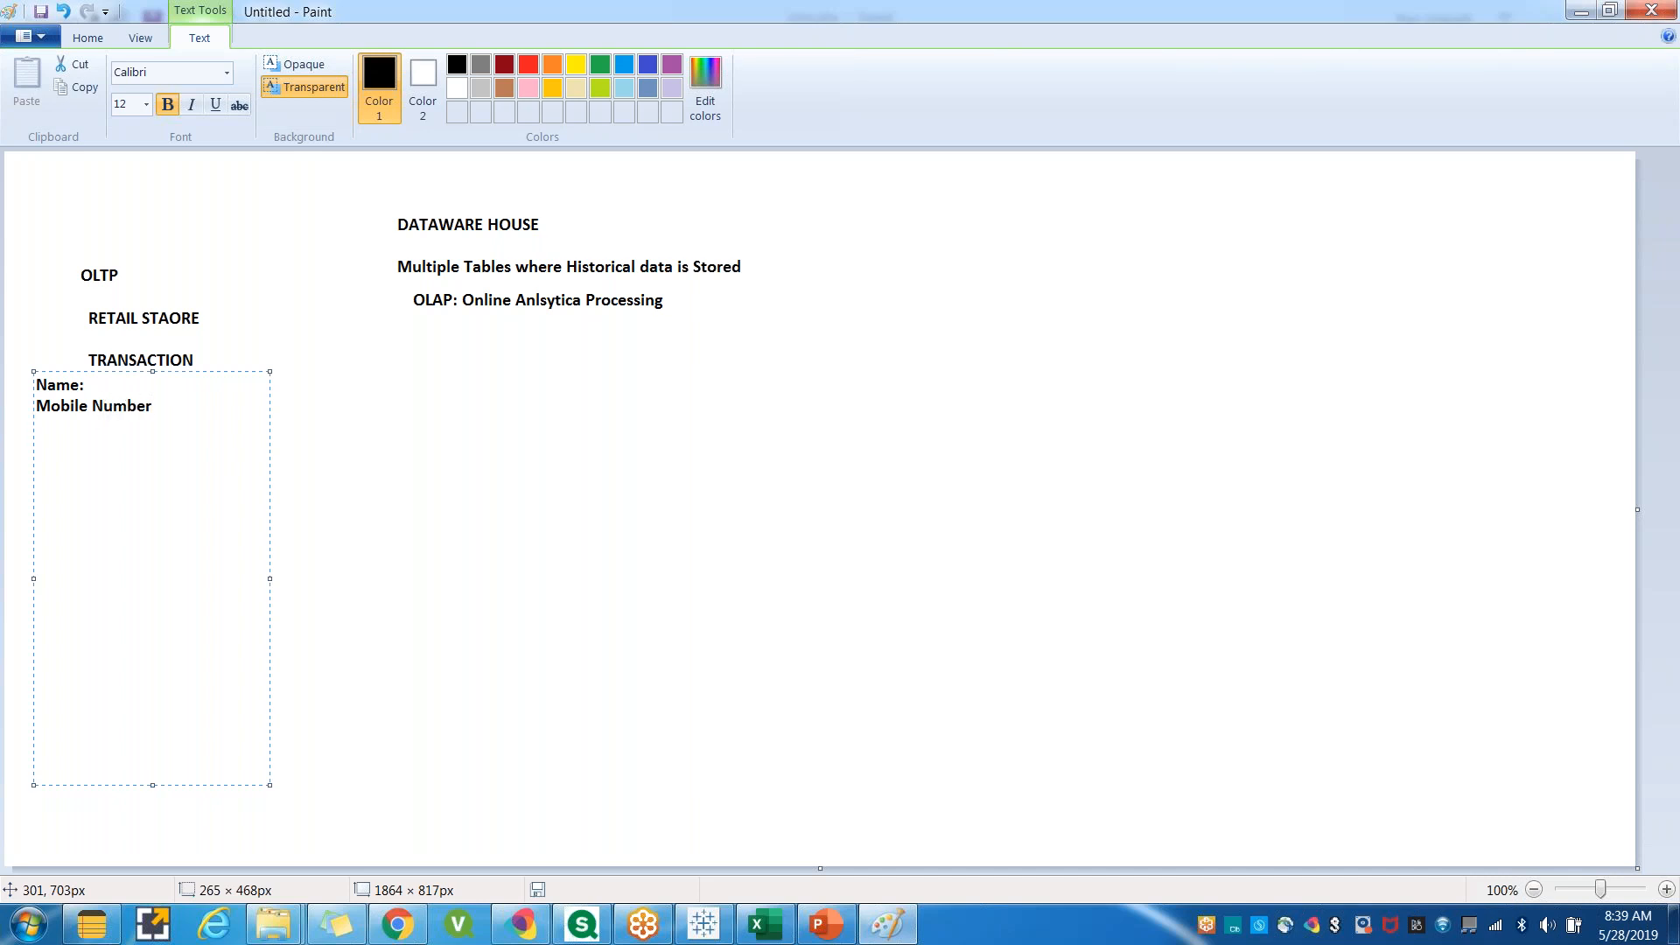
Append ': Unique' to the Mobile Number entry.
left_click(170, 406)
type(": UNiq")
key("BackSpace")
key("BackSpace")
key("BackSpace")
type("nique")
key("Return")
key("Return")
Add Products, QTY, Price, Amount, Date and OrderNo entries to the field list.
left_click(45, 425)
type("Products ")
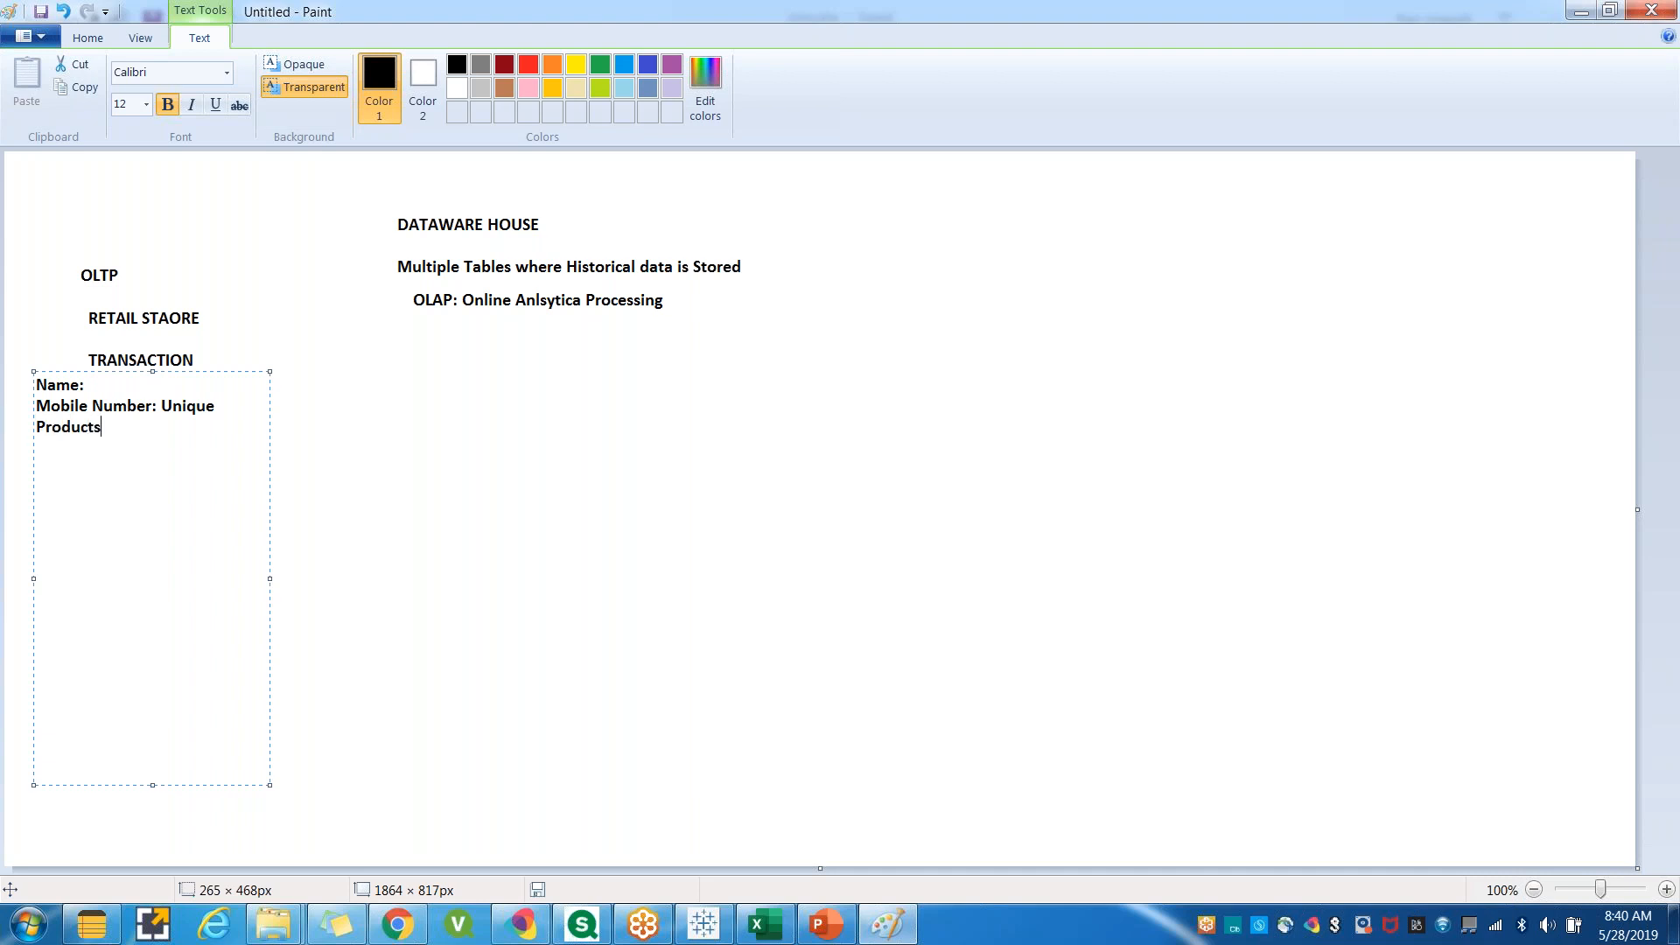
type("QTY Price")
key("Return")
type("AmountDateOr")
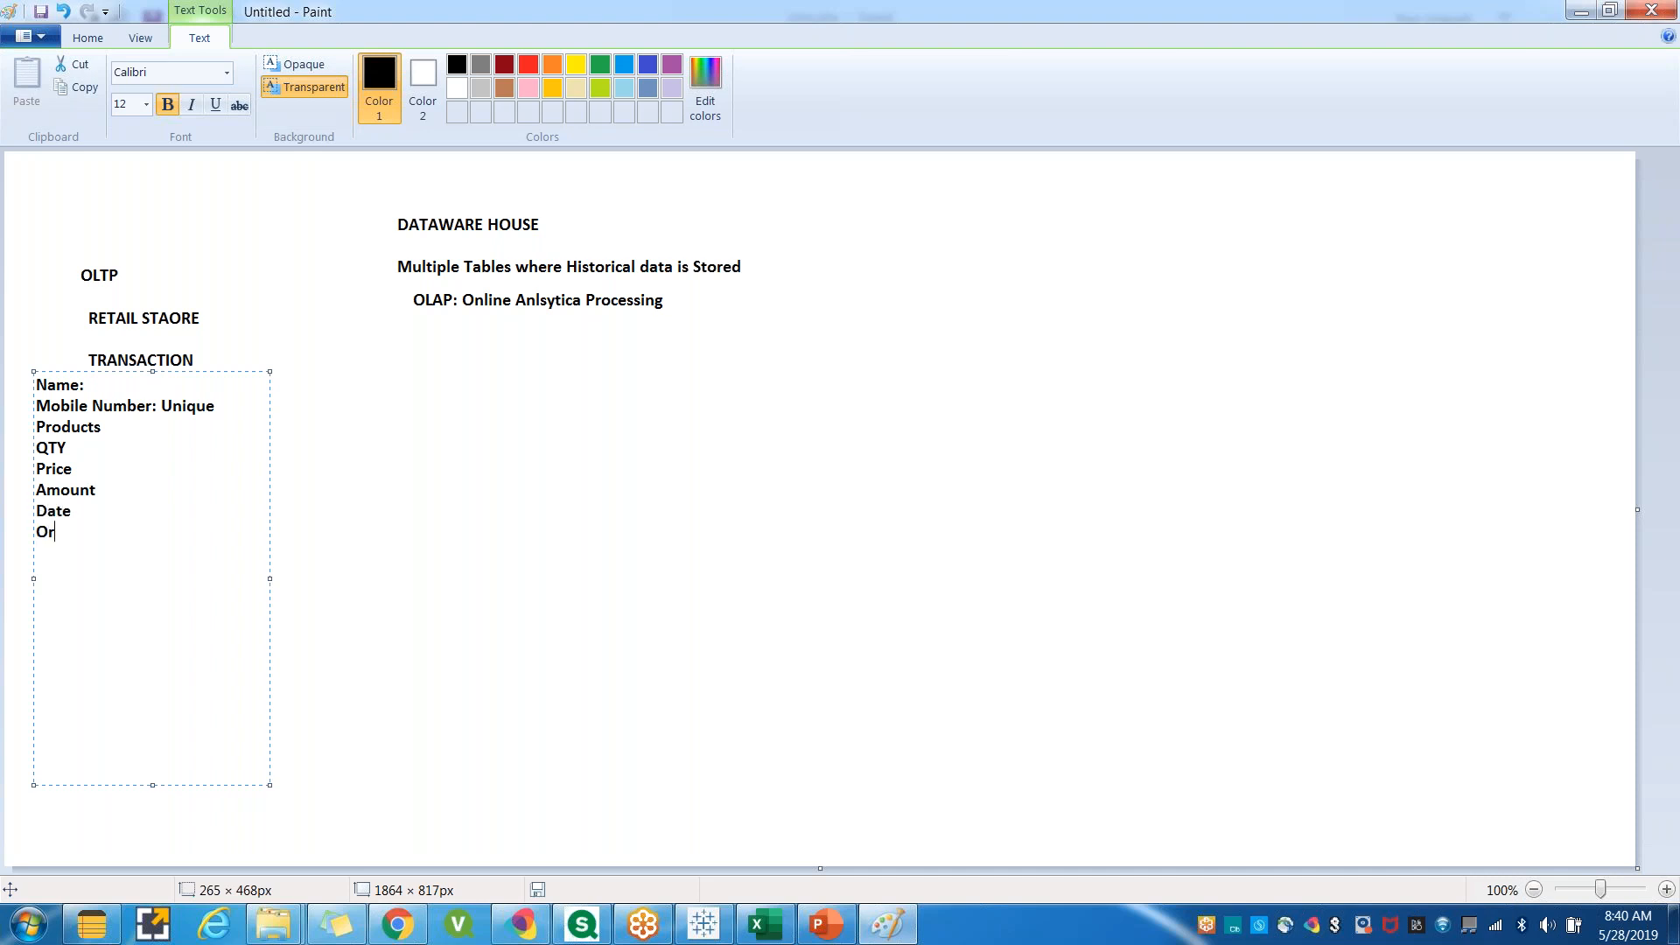
type("derNo")
type("EM")
type("O")
Add an EMP NO: entry and extend the Date entry to read Date timestamp.
key("BackSpace")
type("P NO:TI")
key("BackSpace")
key("BackSpace")
type("timestamp")
key("Return")
key("Delete")
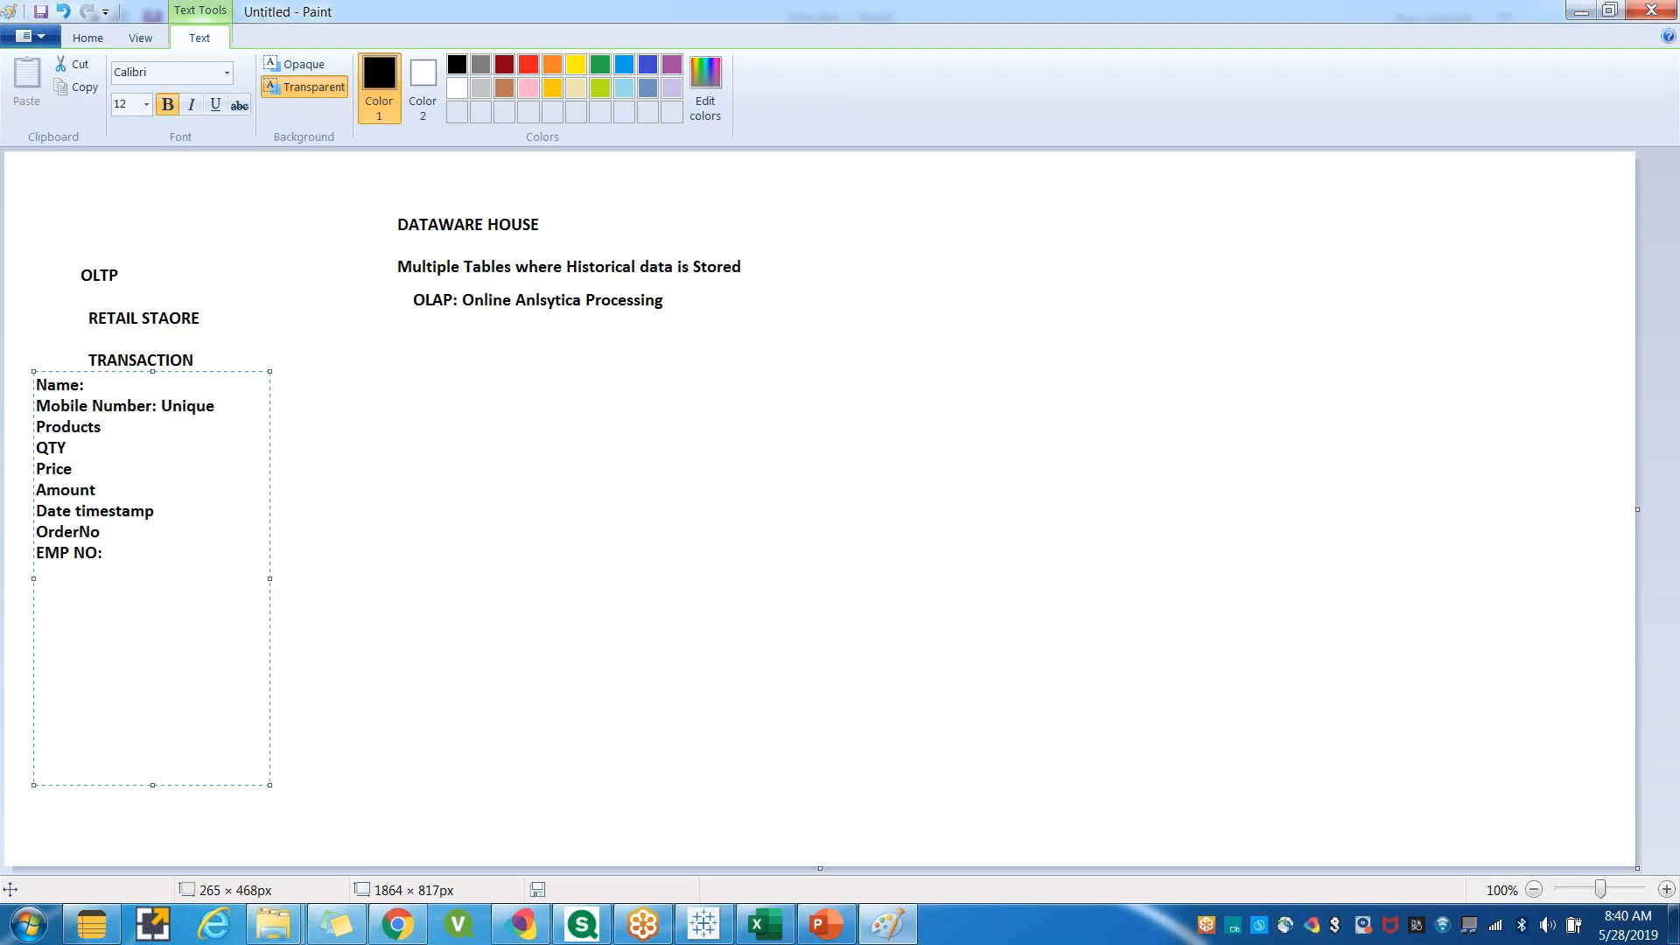
Add Store-ID, Discount and Savings entries to finish the field list.
type("Store-")
type("ID")
key("Return")
type("Discount")
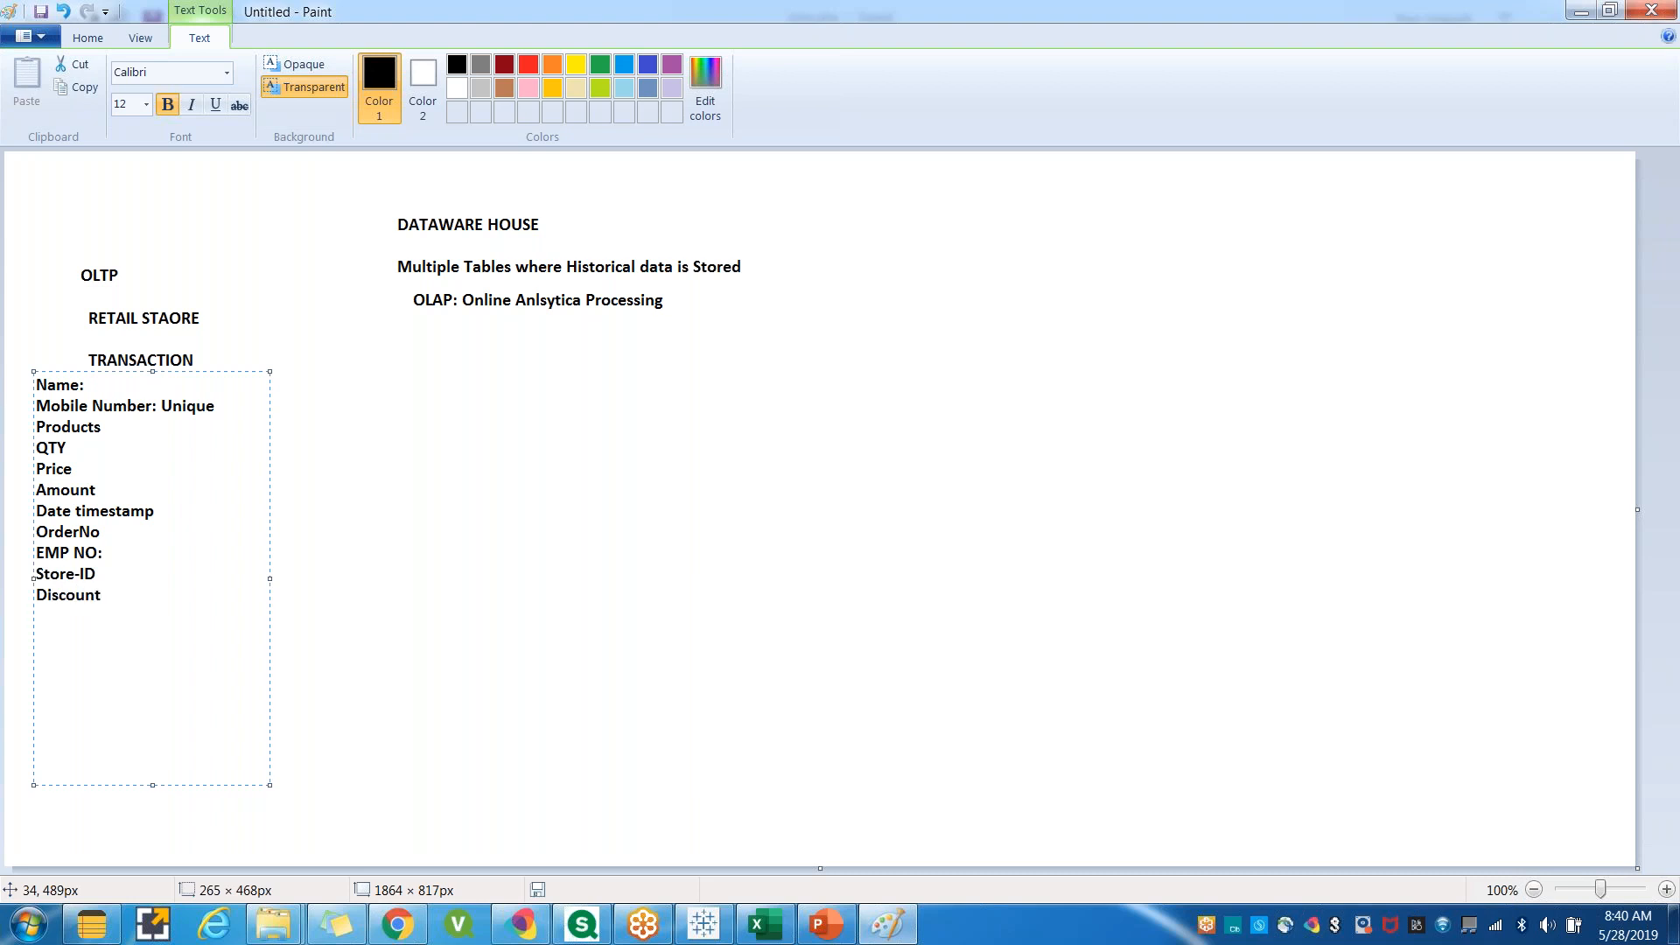
key("Return")
type("Savings")
left_click(233, 345)
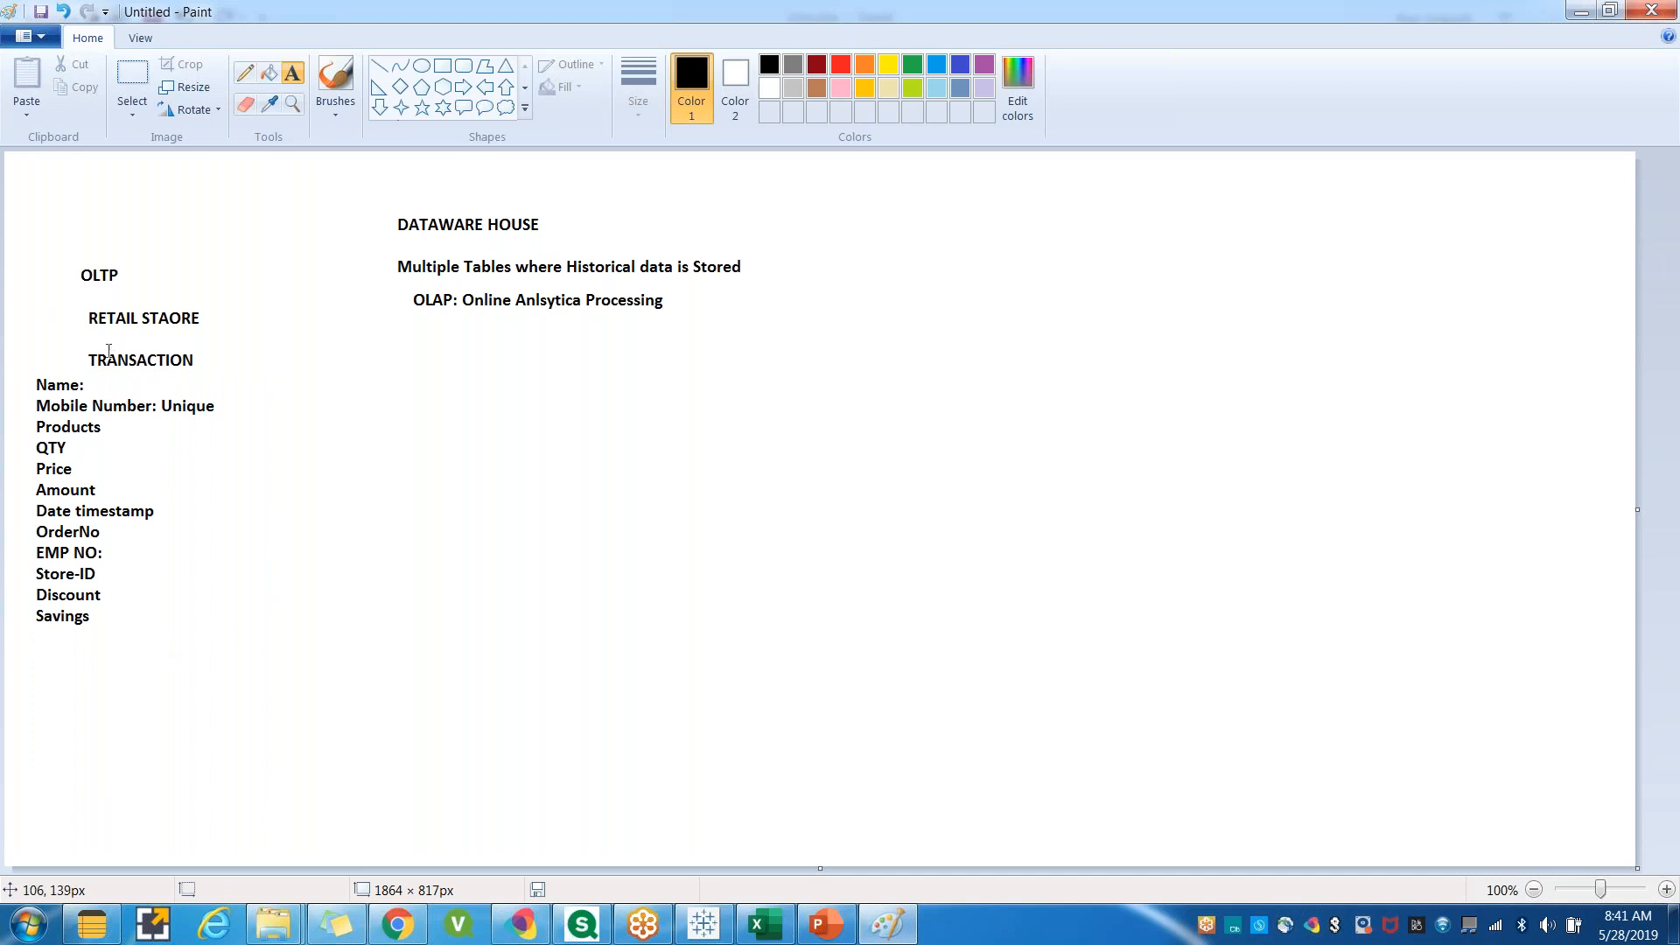
Add the note 'Create Faster Transactions' below the field list.
left_click_drag(27, 663, 306, 794)
type("Create ")
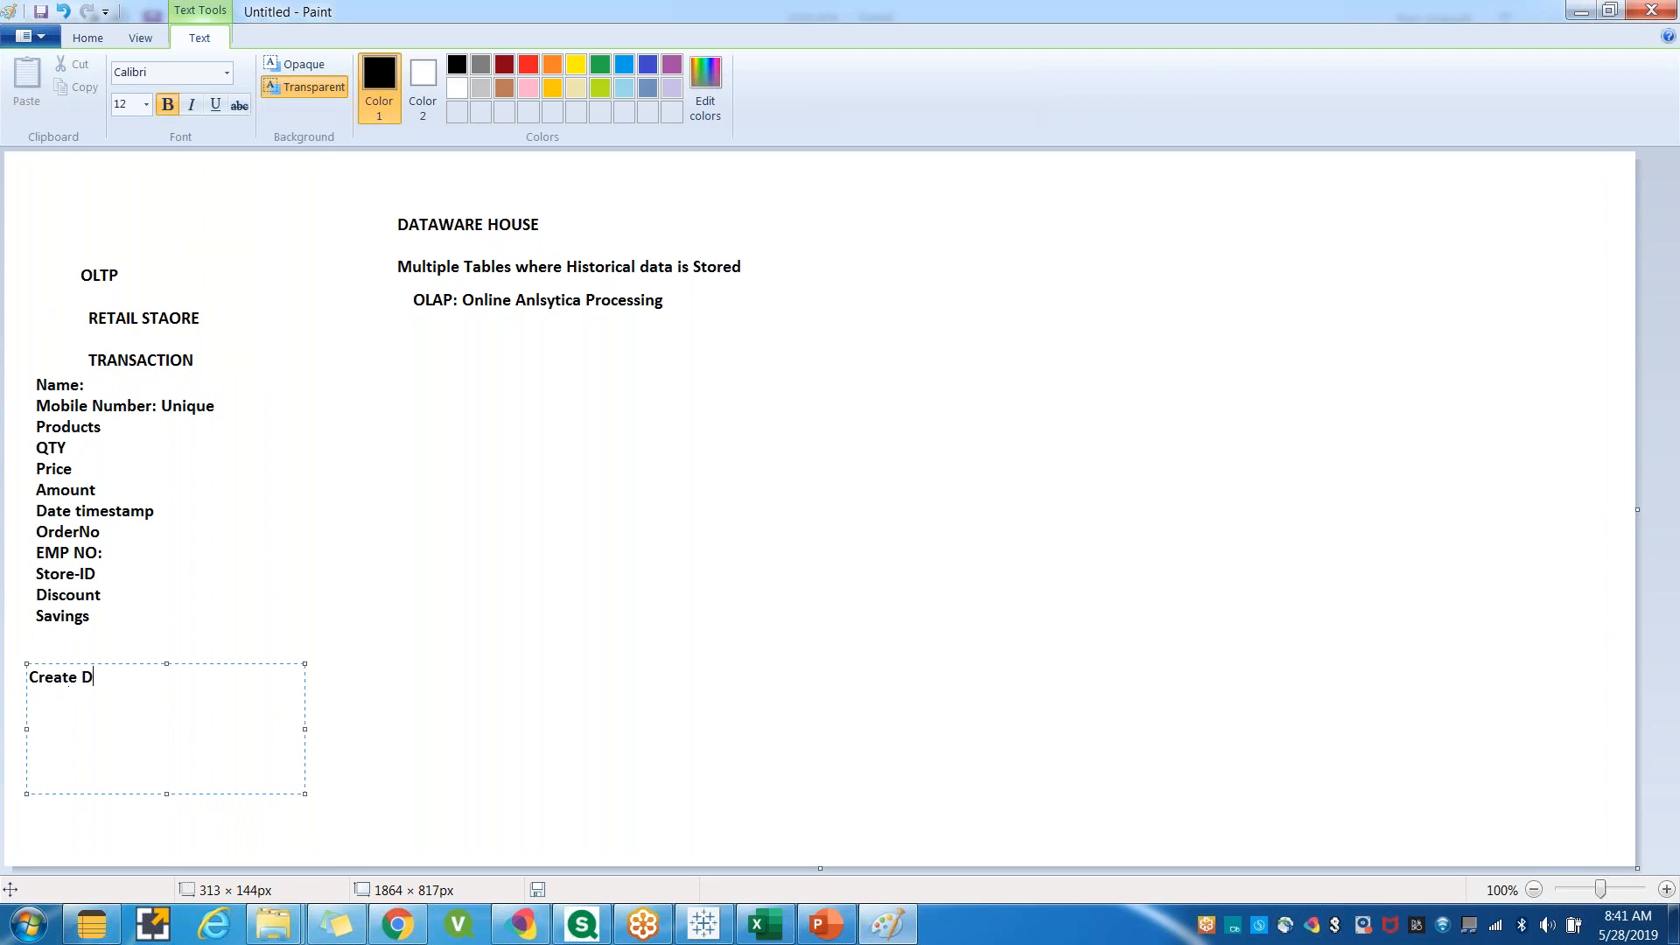
type("Fastre")
key("BackSpace")
key("BackSpace")
type("ter Transactions")
left_click(333, 693)
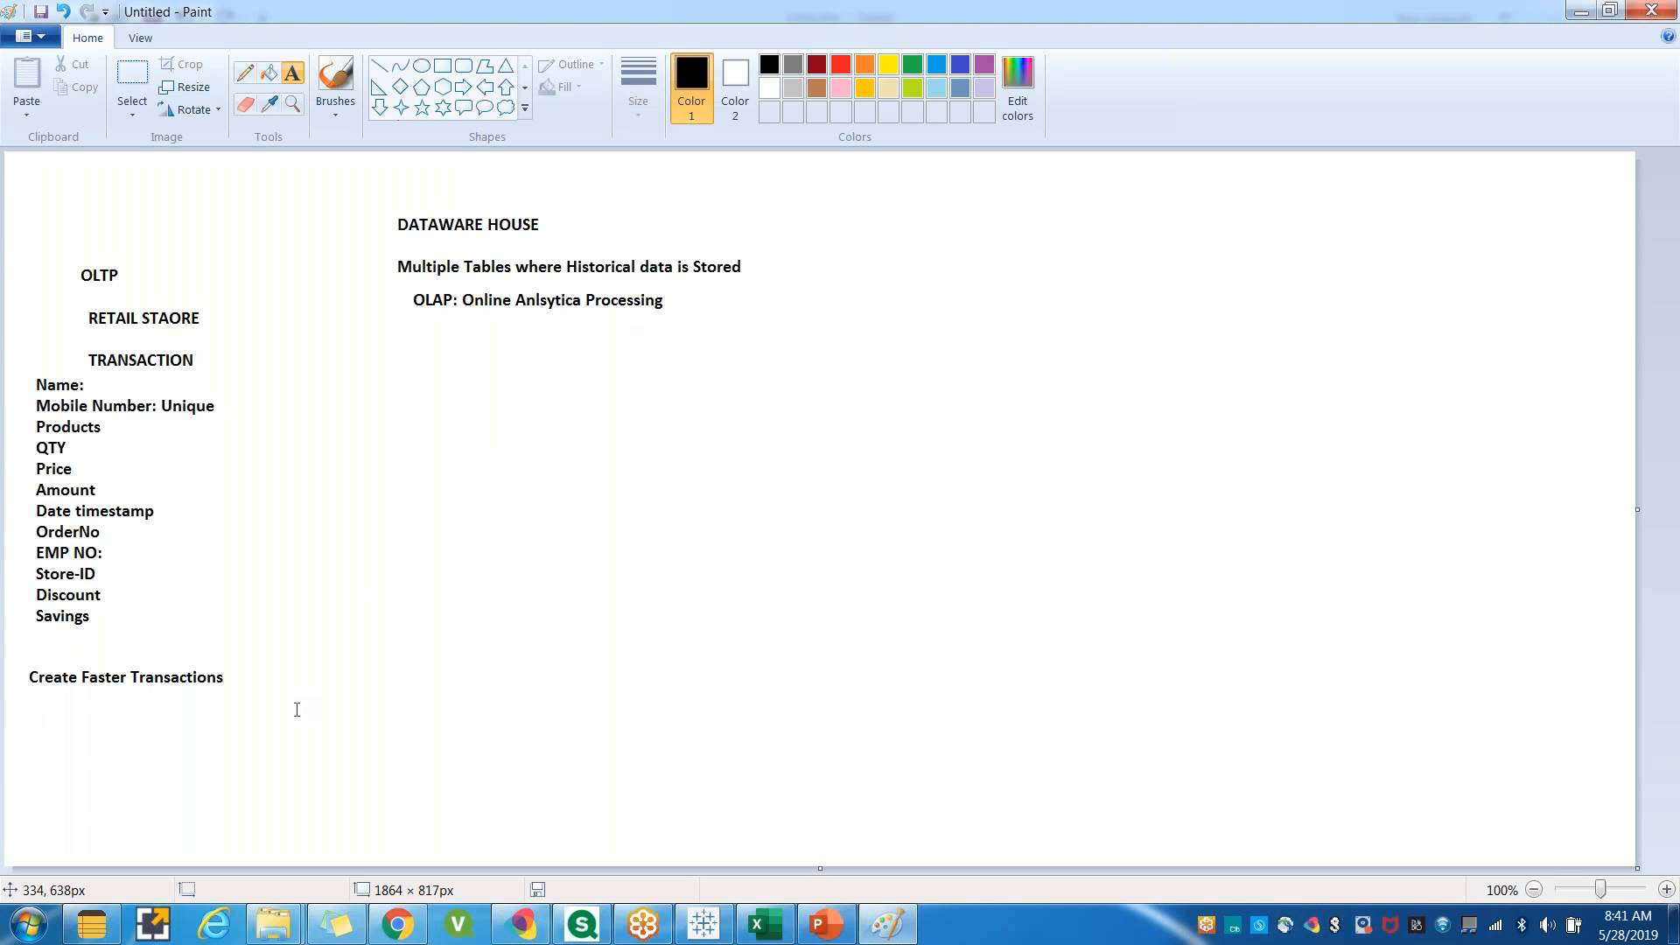
left_click_drag(21, 231, 106, 541)
left_click_drag(145, 660, 282, 777)
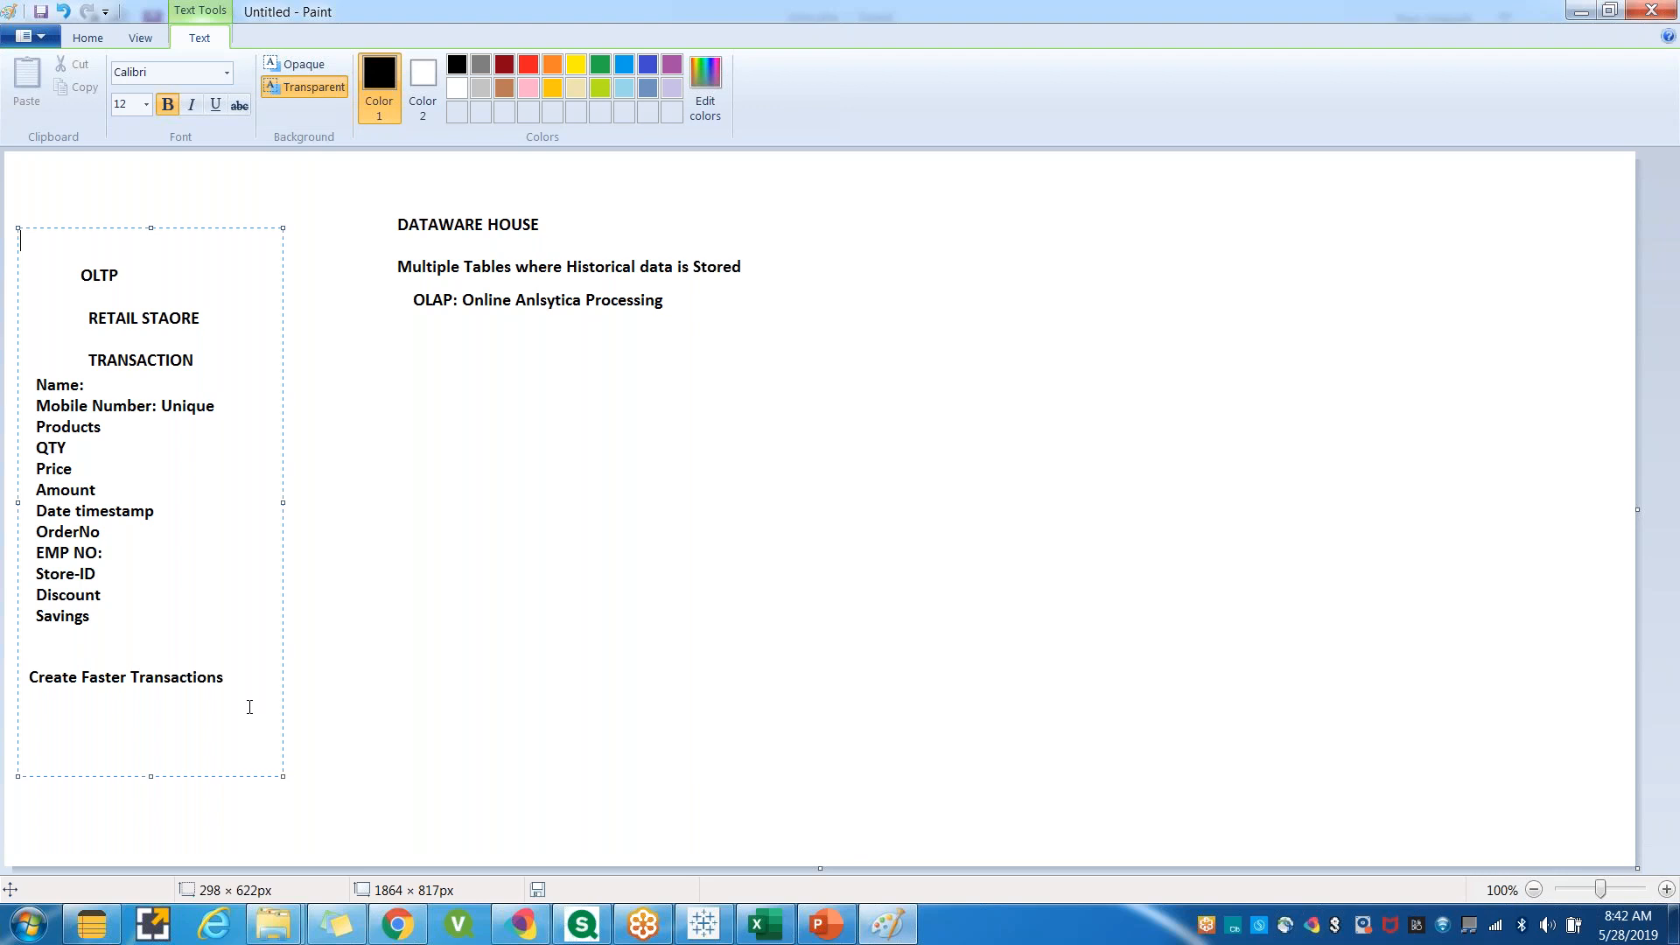
left_click(300, 669)
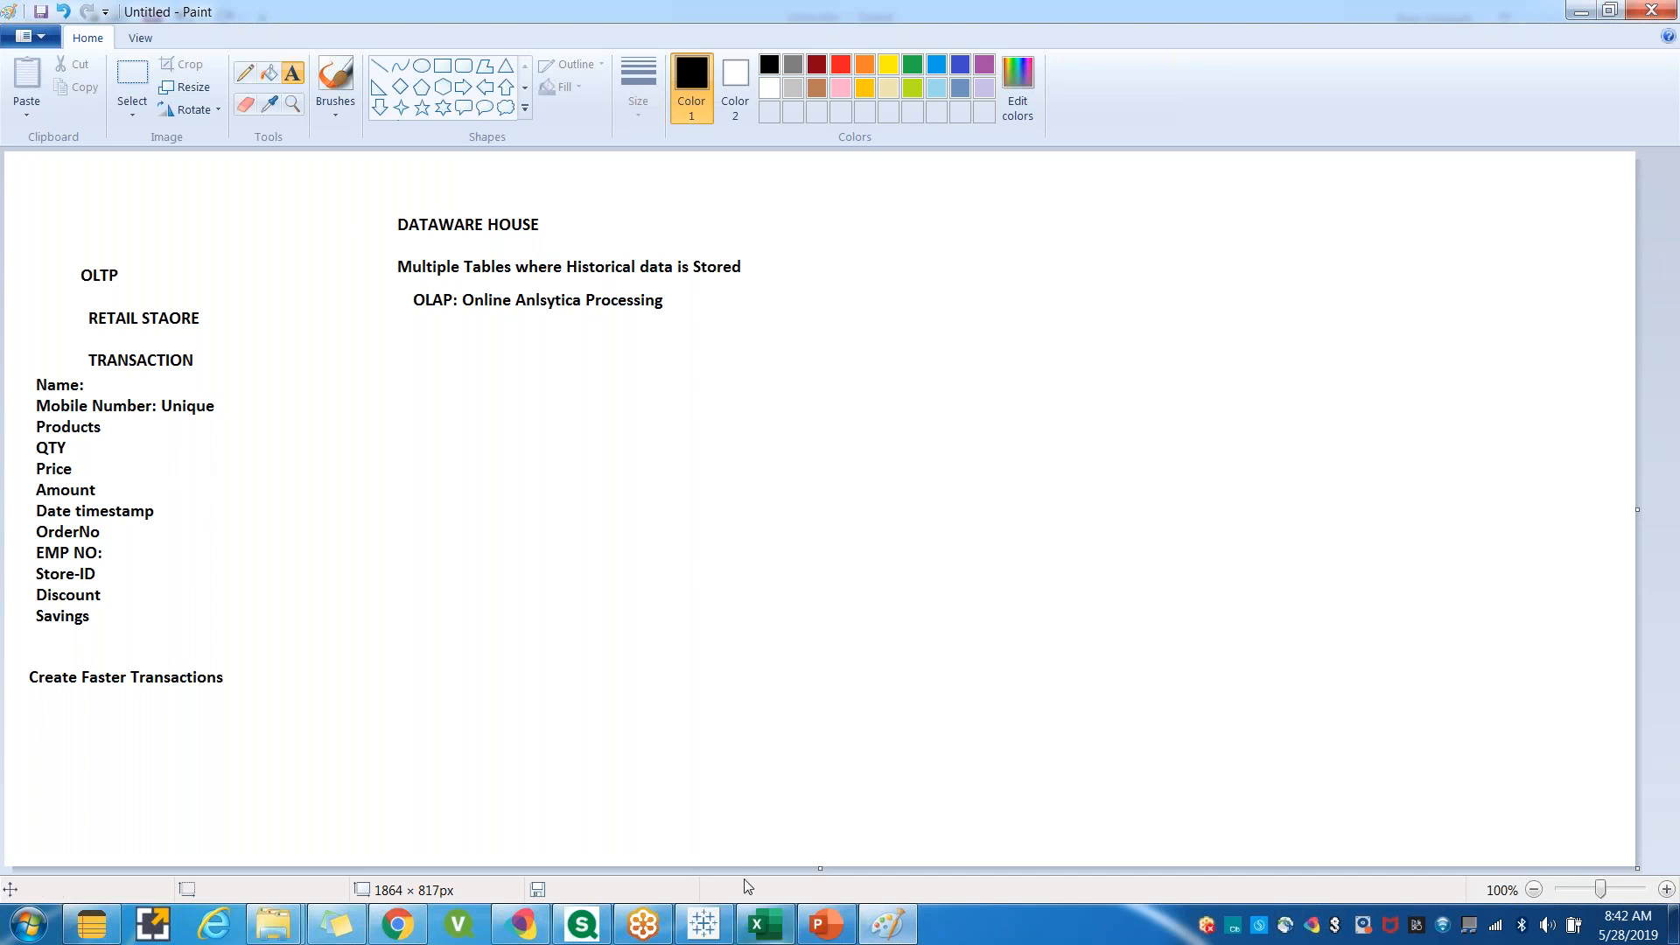
left_click(485, 487)
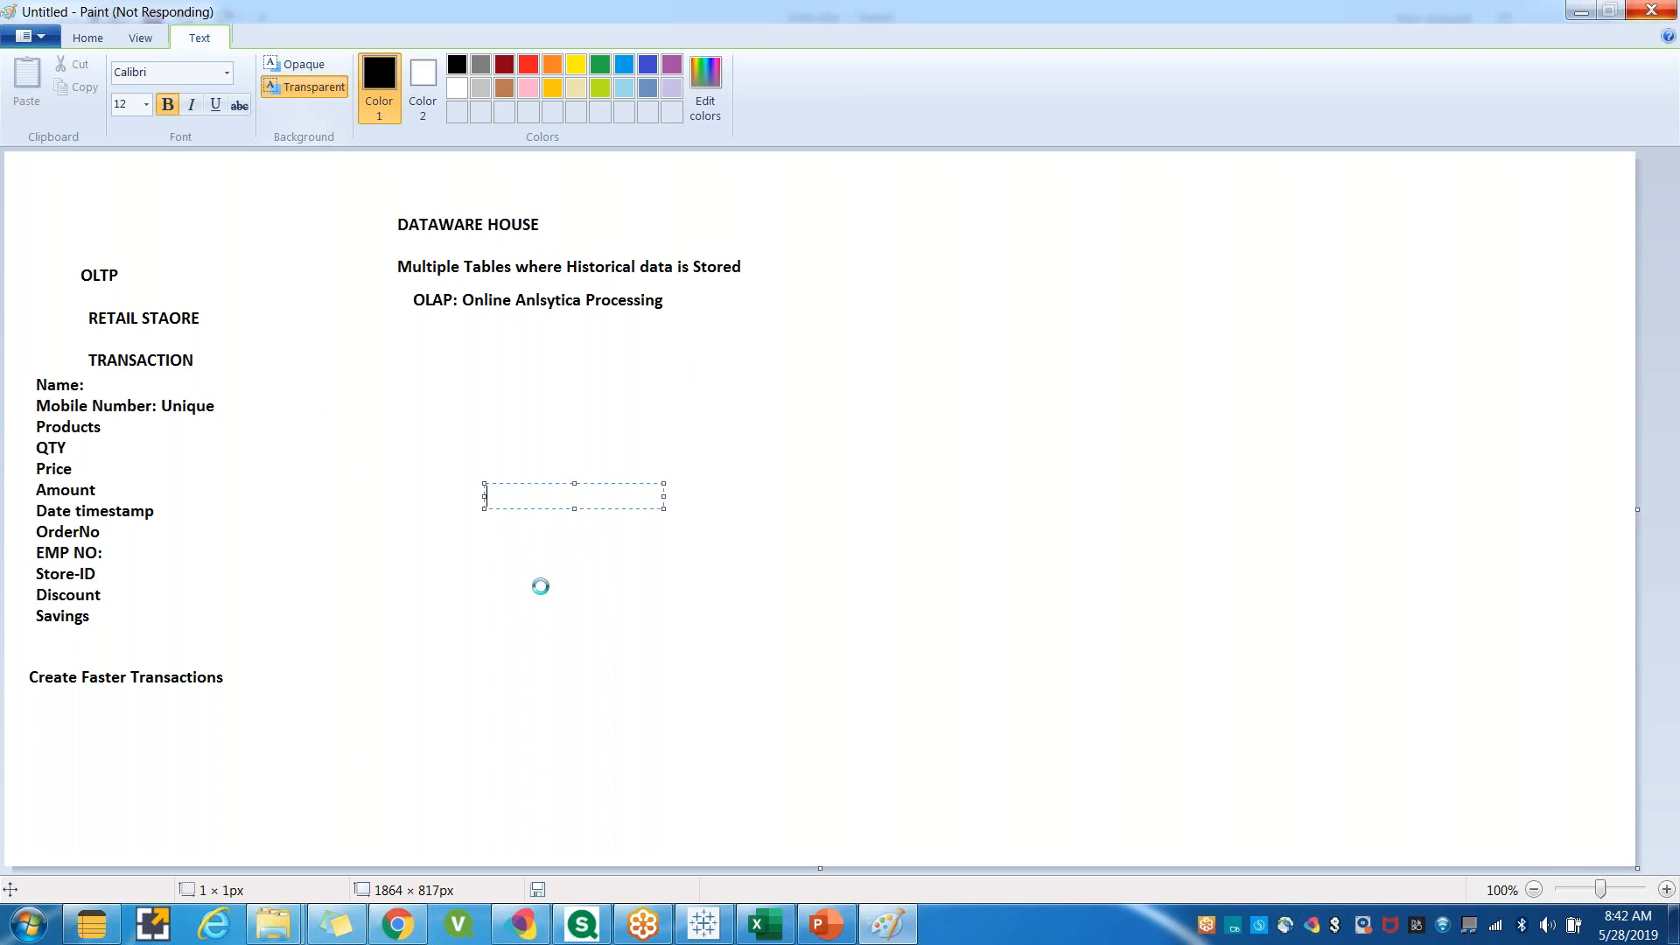
left_click(891, 935)
left_click(891, 935)
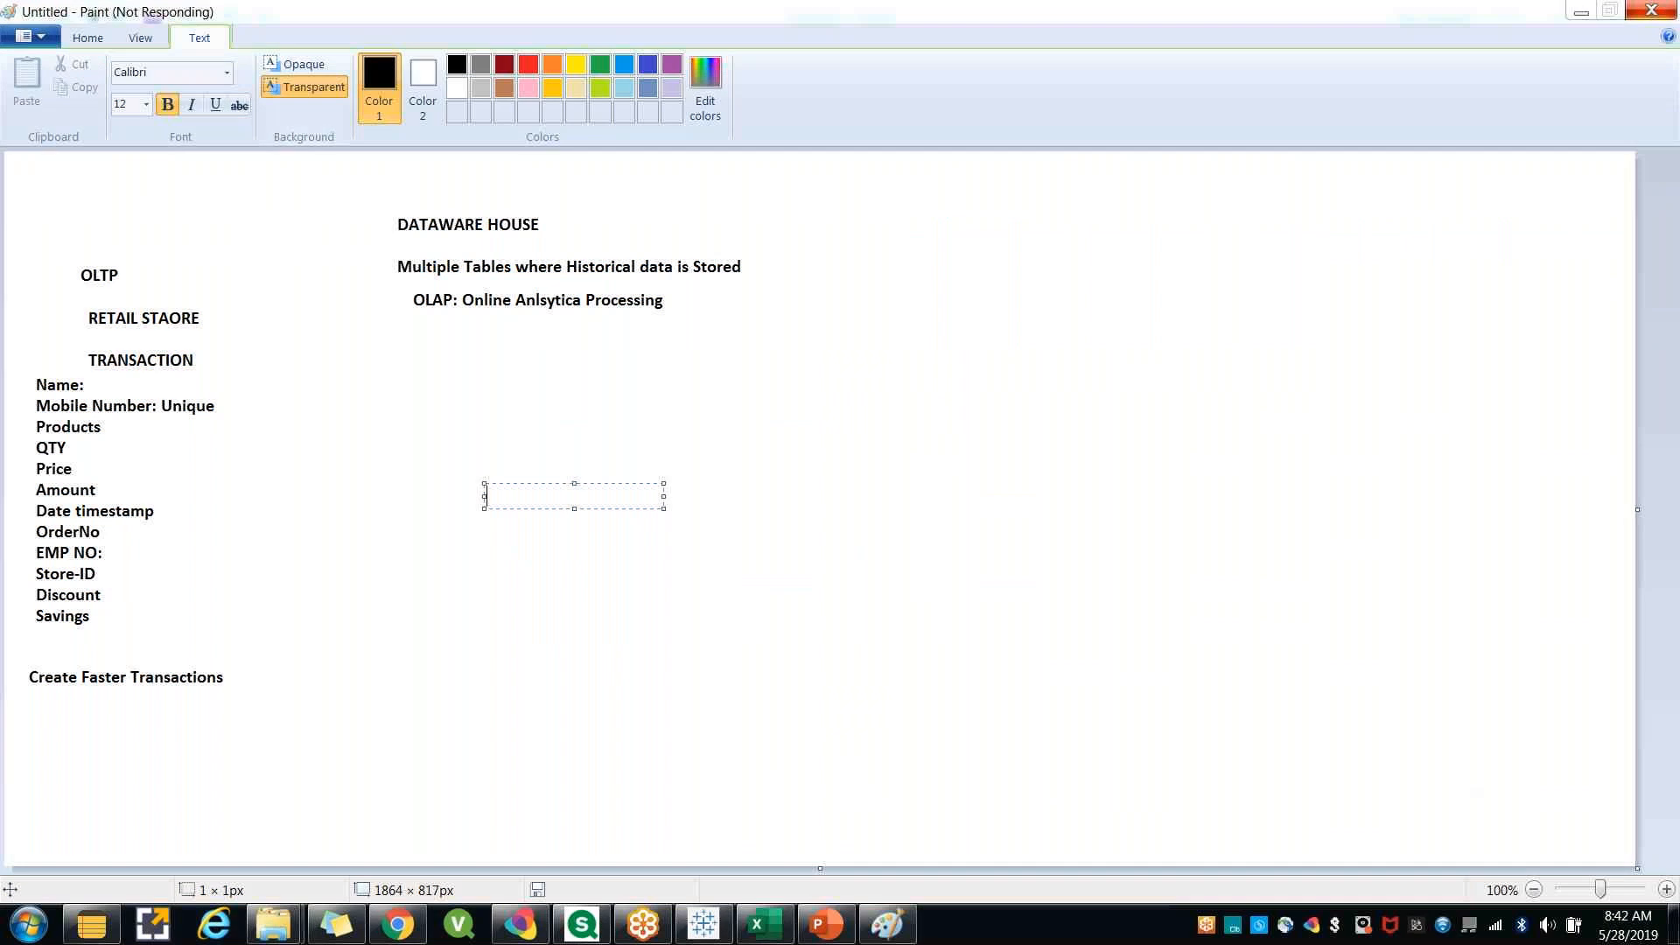
mouse_move(291, 462)
left_mouse_down()
mouse_move(343, 460)
mouse_move(352, 481)
left_mouse_up()
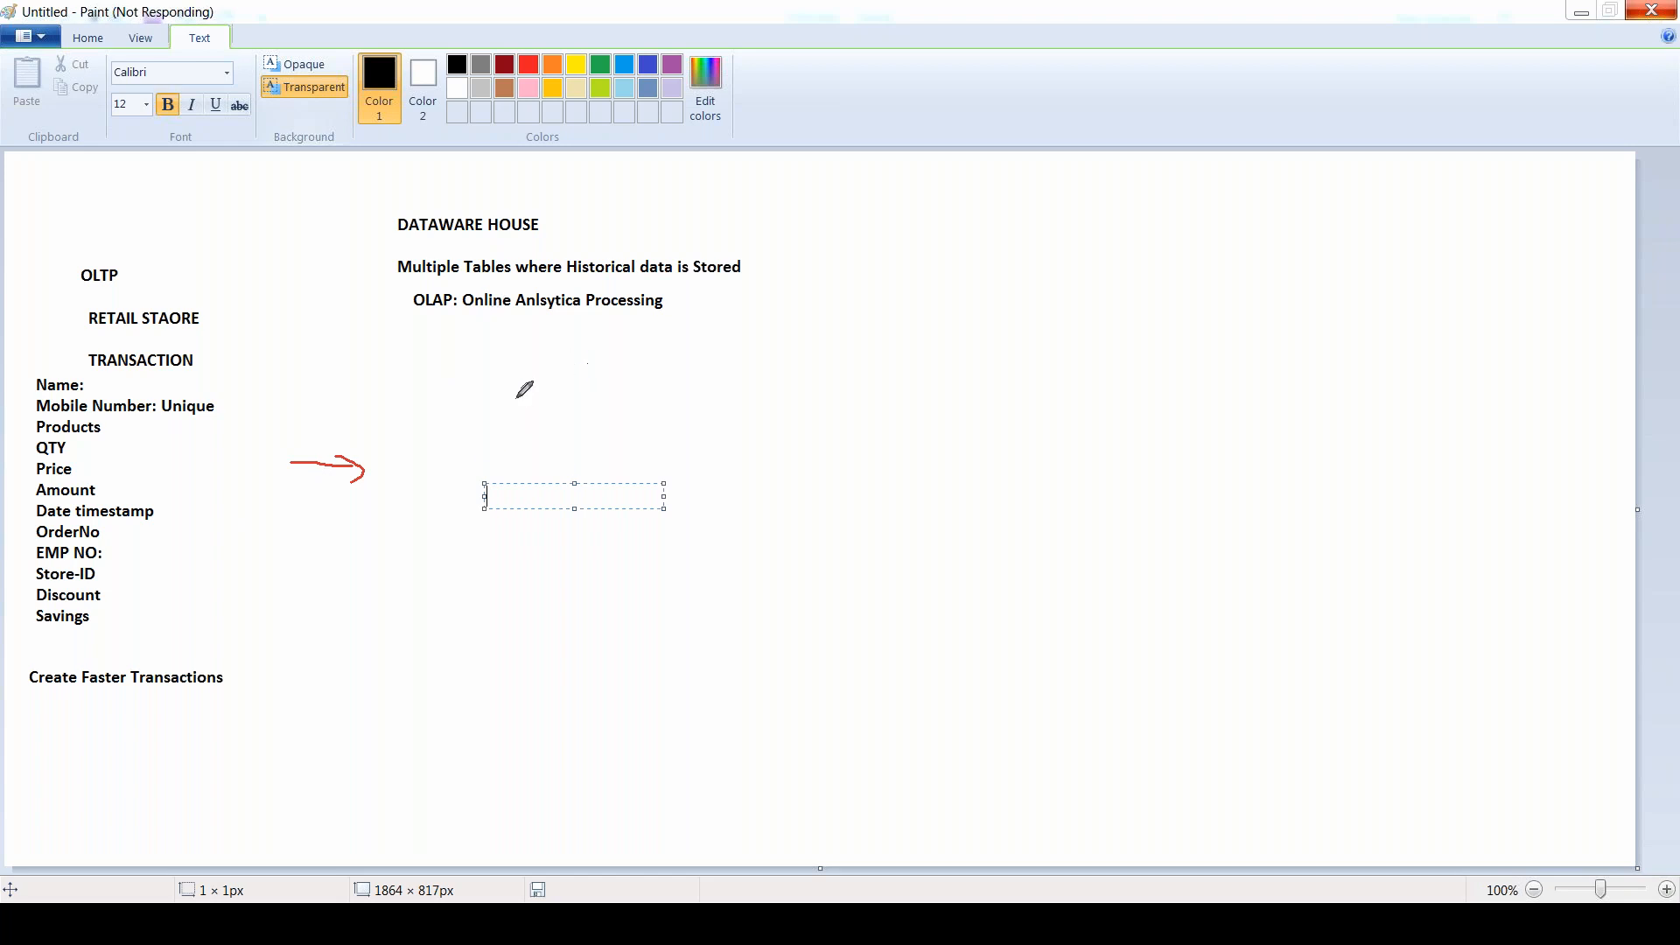
left_click_drag(429, 383, 441, 362)
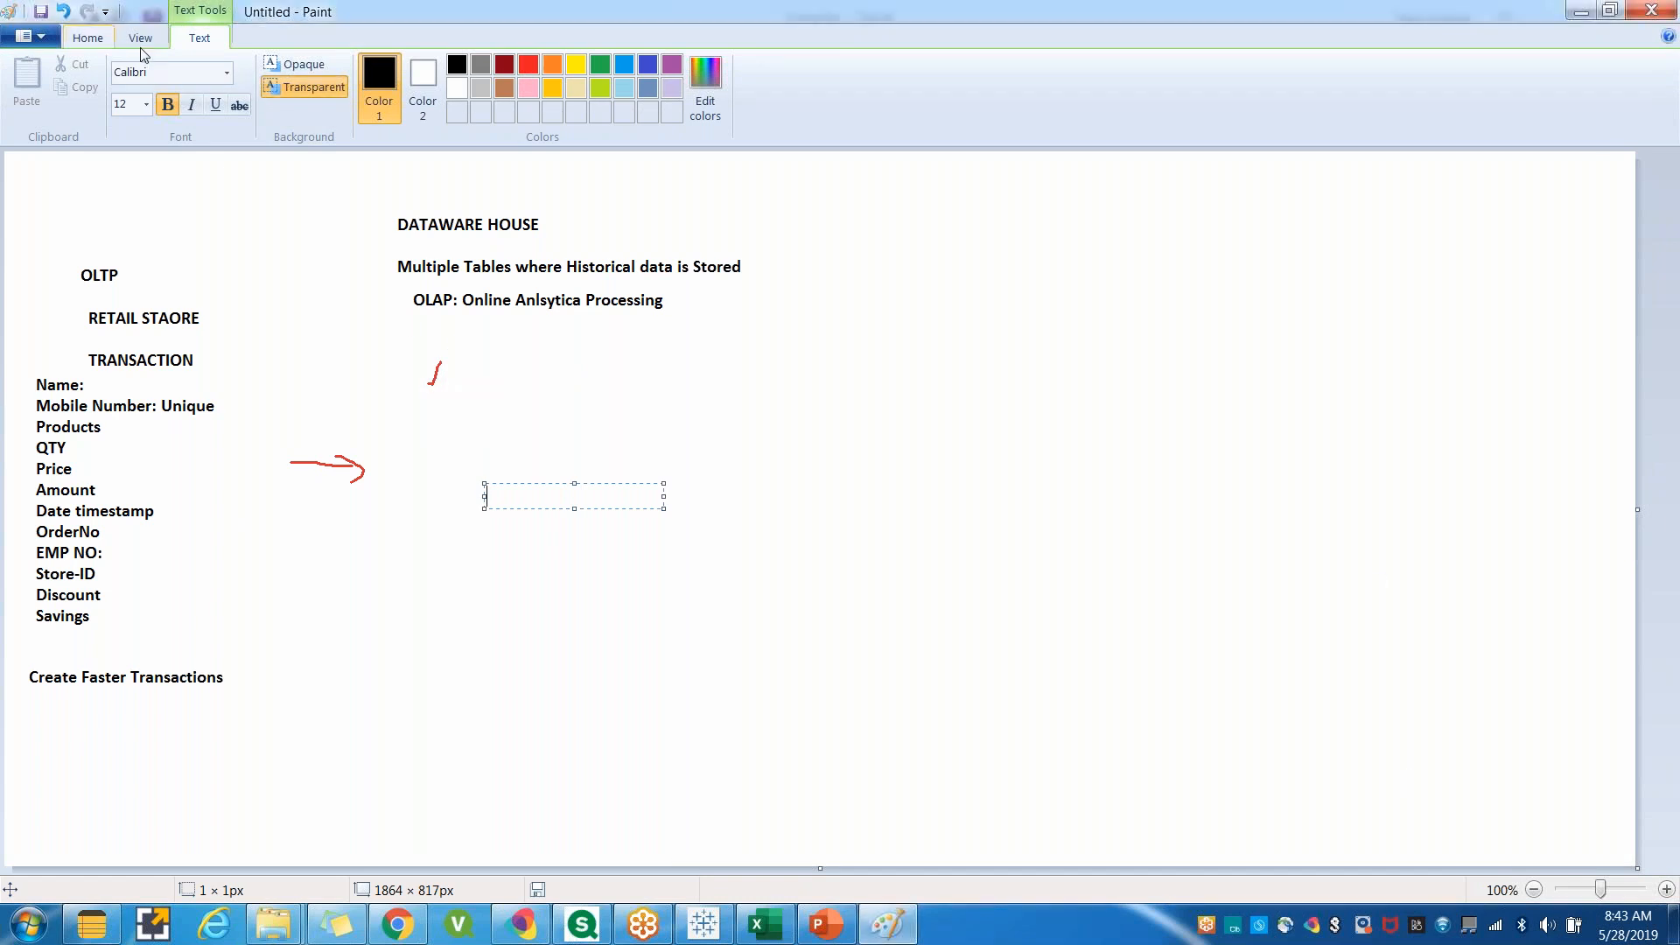
Add the heading 'ANALYSE the DATA:' below the OLAP line.
left_click(87, 37)
left_click_drag(424, 337, 781, 433)
type("ANALYSE ")
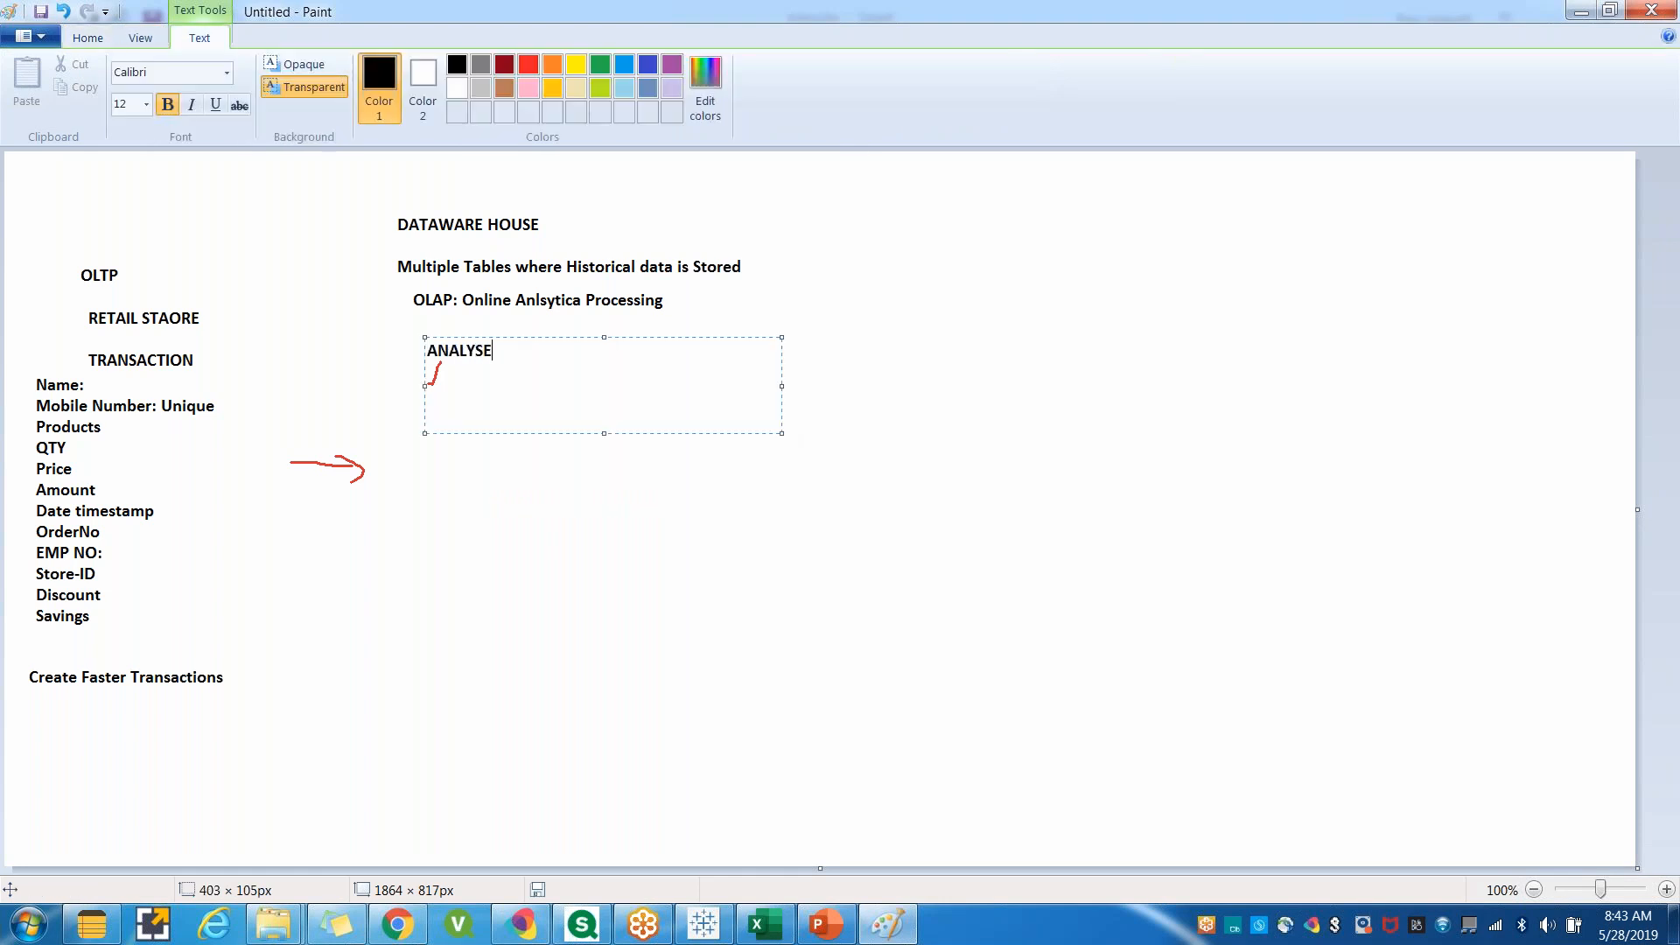
type("the DATE")
key("BackSpace")
type("A:")
key("Return")
key("Return")
Add the text 'Extrcat the data which is store in form of tables' under that heading.
type("Extarct the")
key("BackSpace")
key("BackSpace")
key("BackSpace")
key("BackSpace")
key("BackSpace")
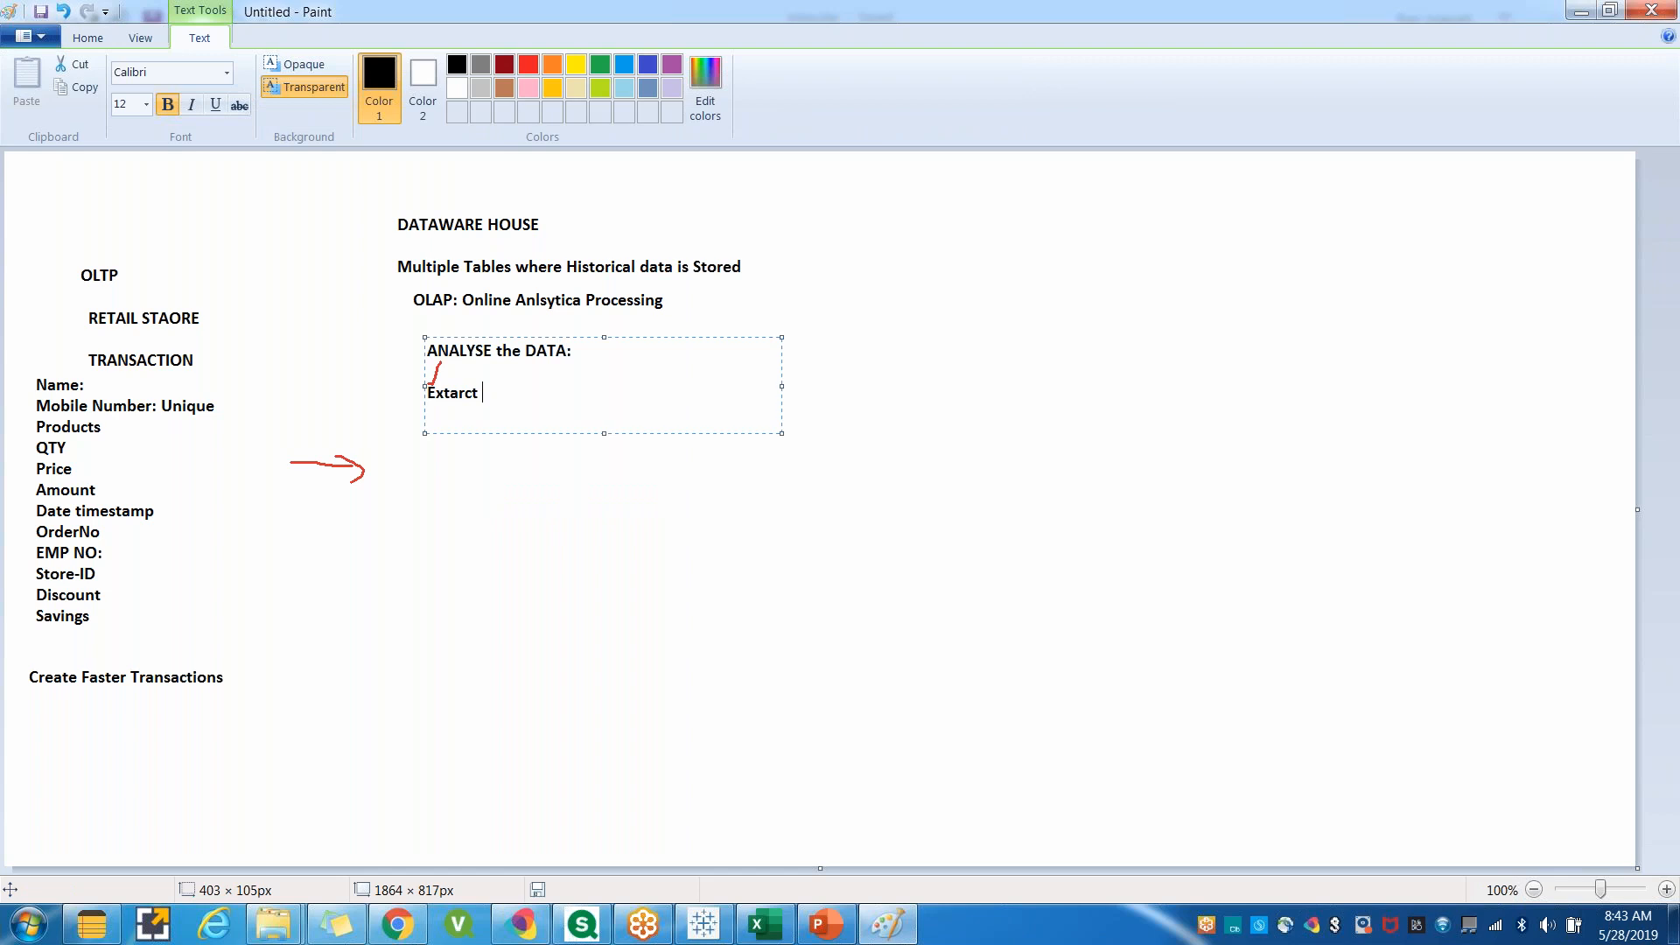
key("BackSpace")
key("BackSpace")
key("BackSpace")
type("rcat the data which is store in form of tables")
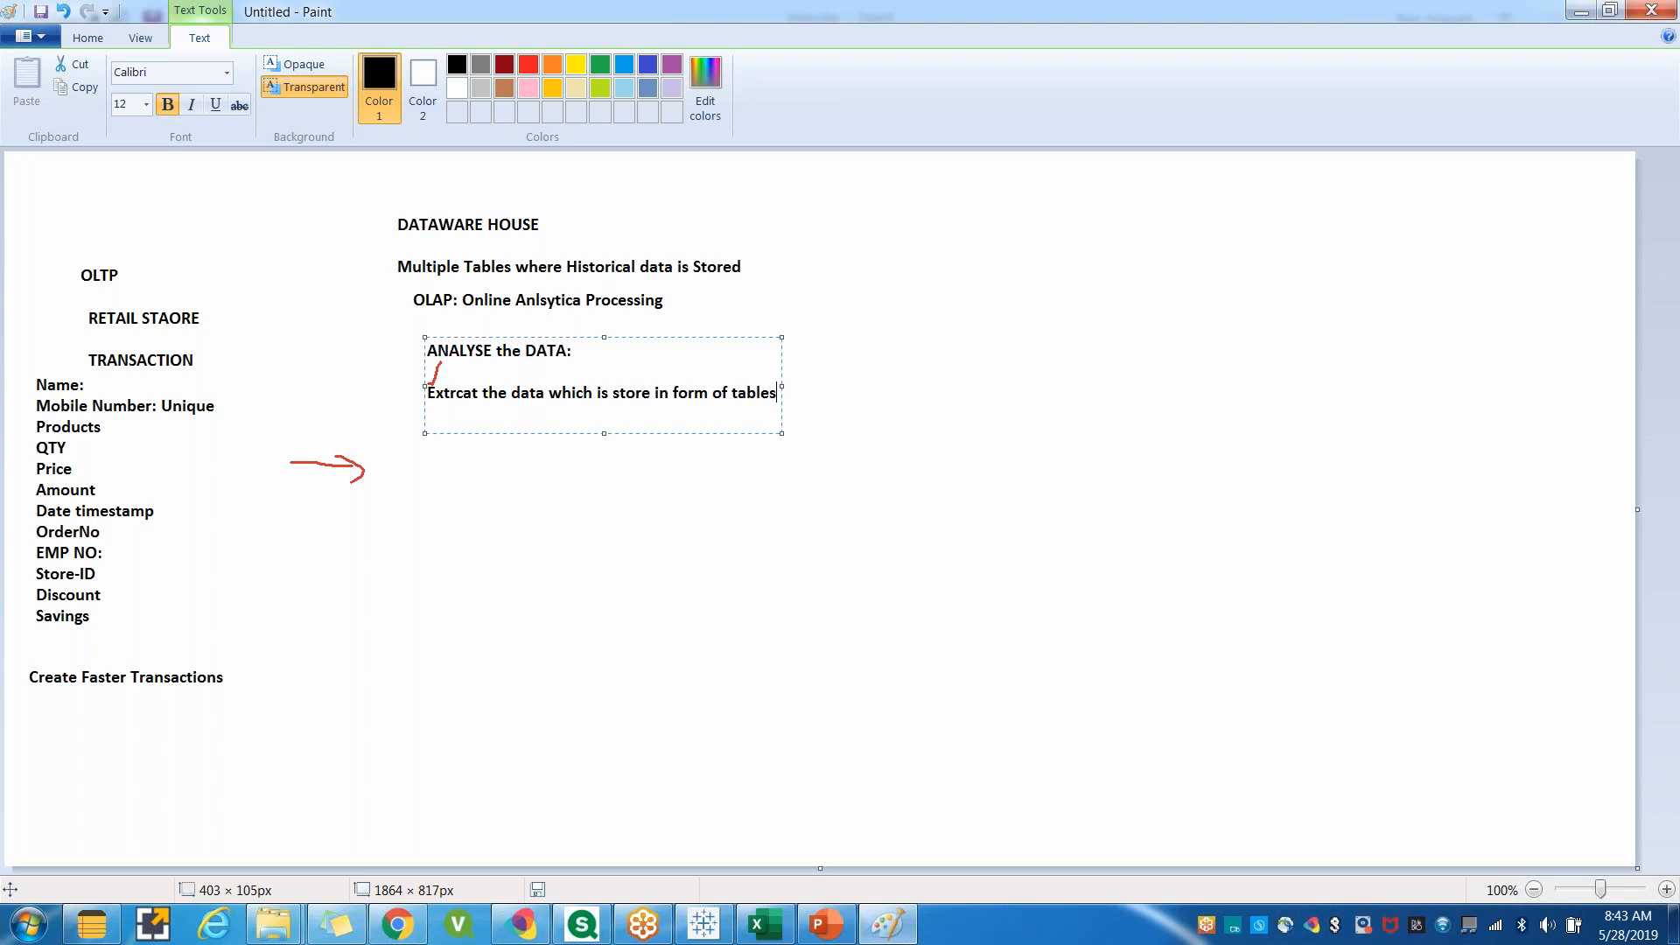
left_click(196, 573)
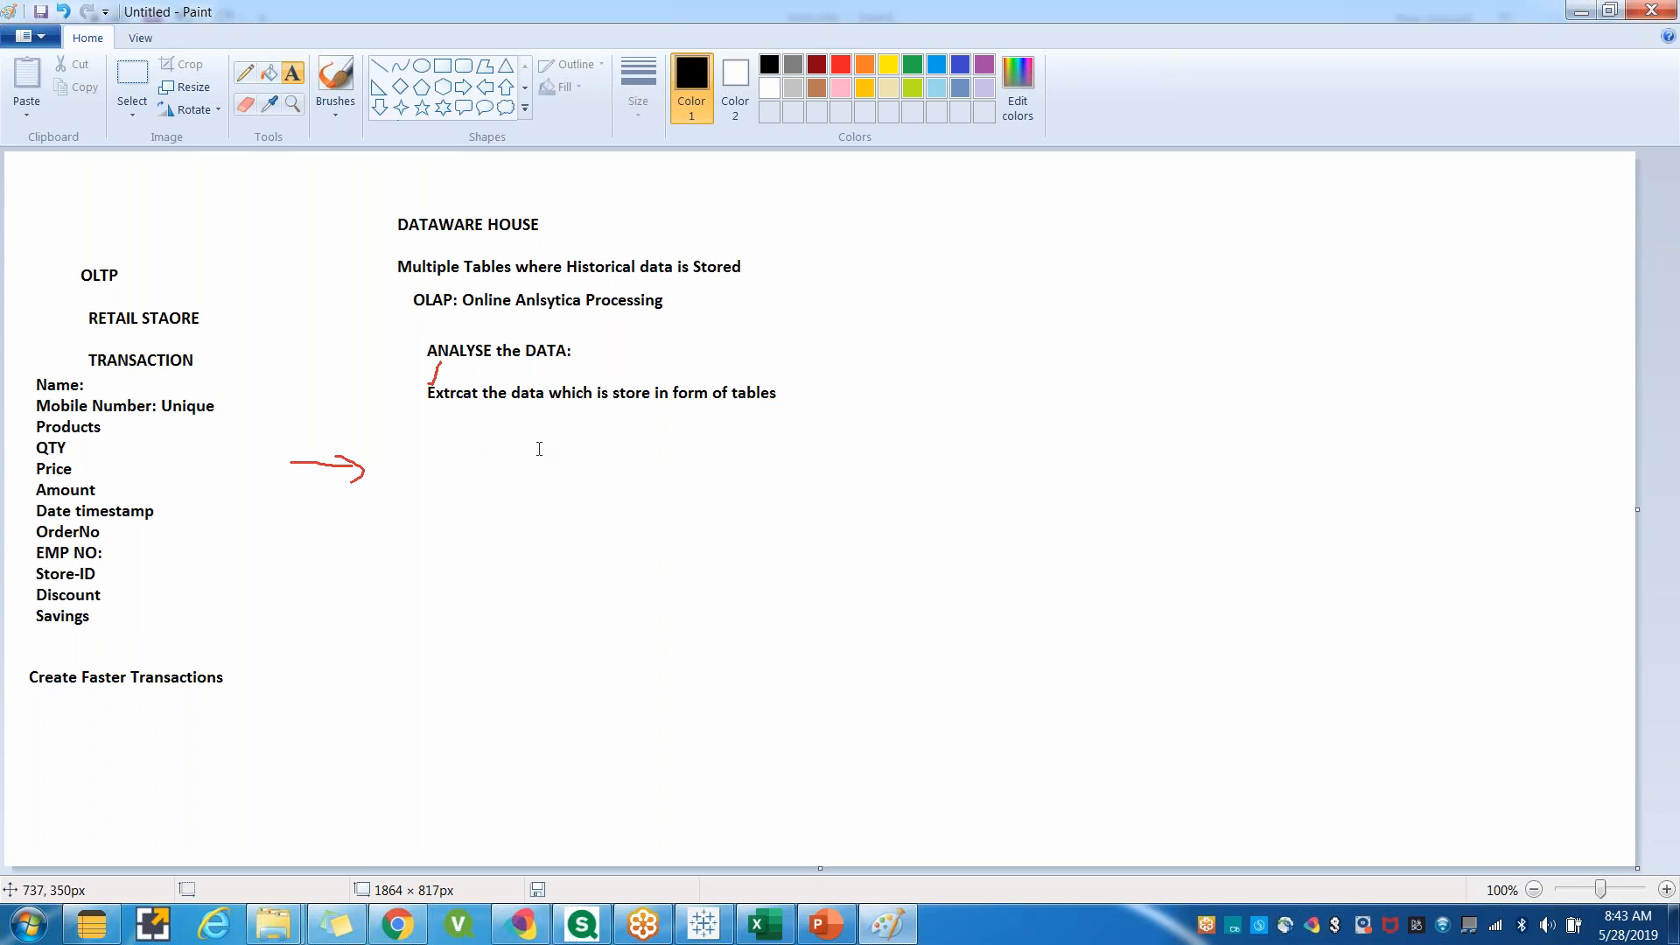
Draw a right-pointing block arrow beside the field list pointing toward the OLAP notes.
mouse_move(6, 374)
left_mouse_down()
mouse_move(64, 472)
mouse_move(213, 644)
left_mouse_up()
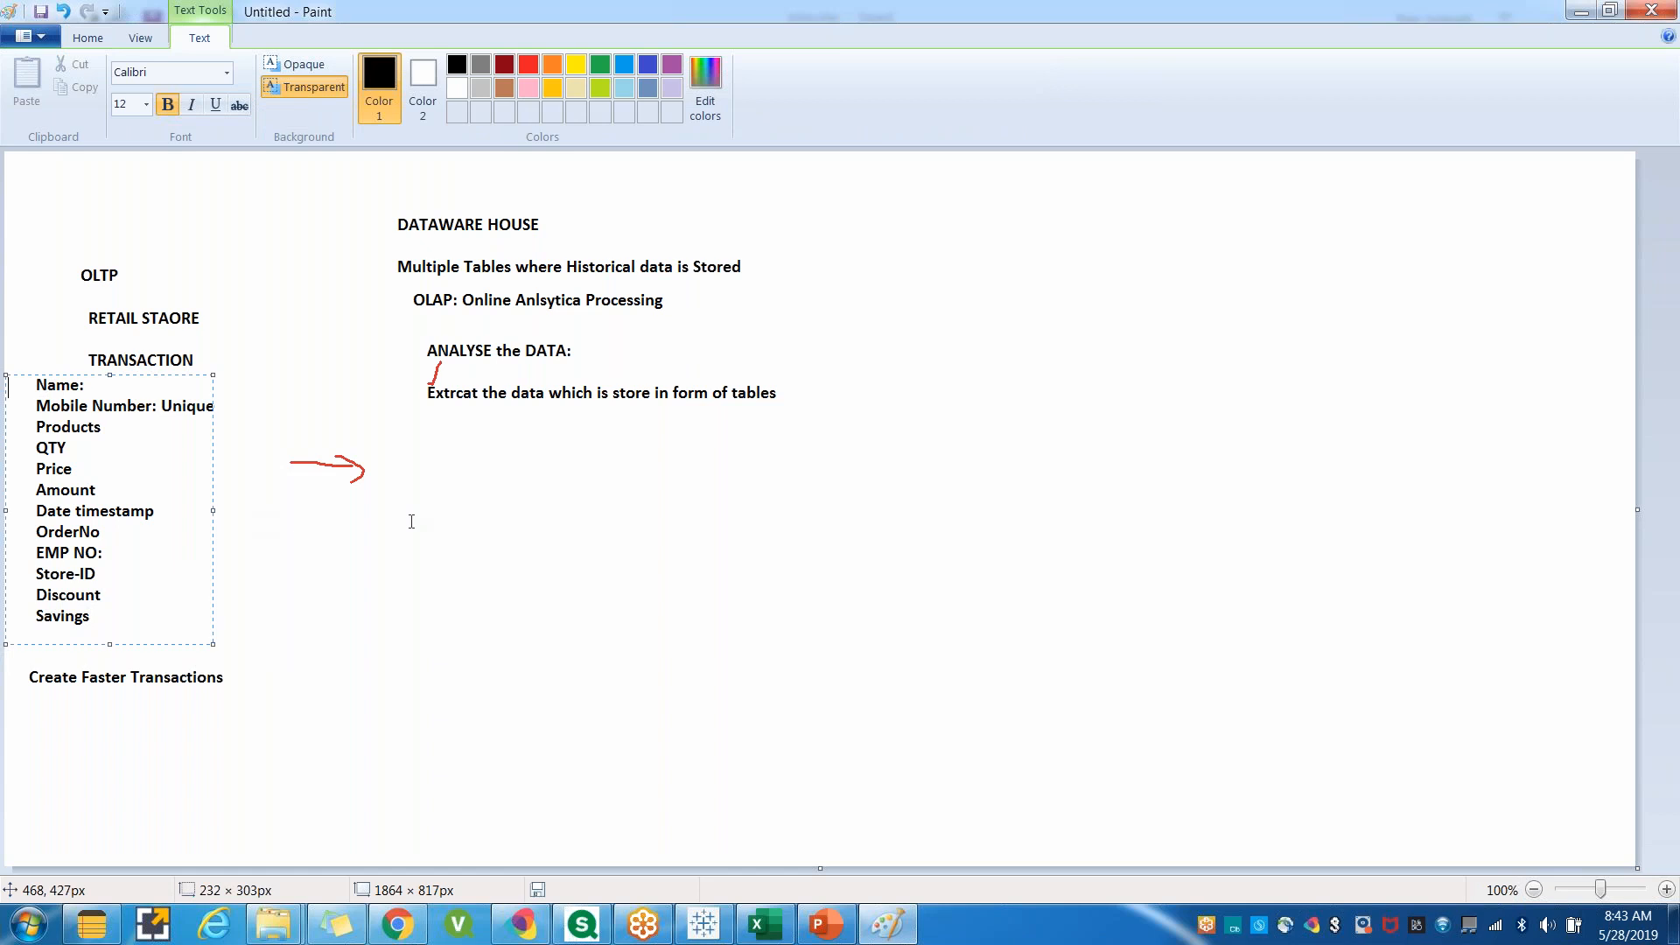
left_click(86, 38)
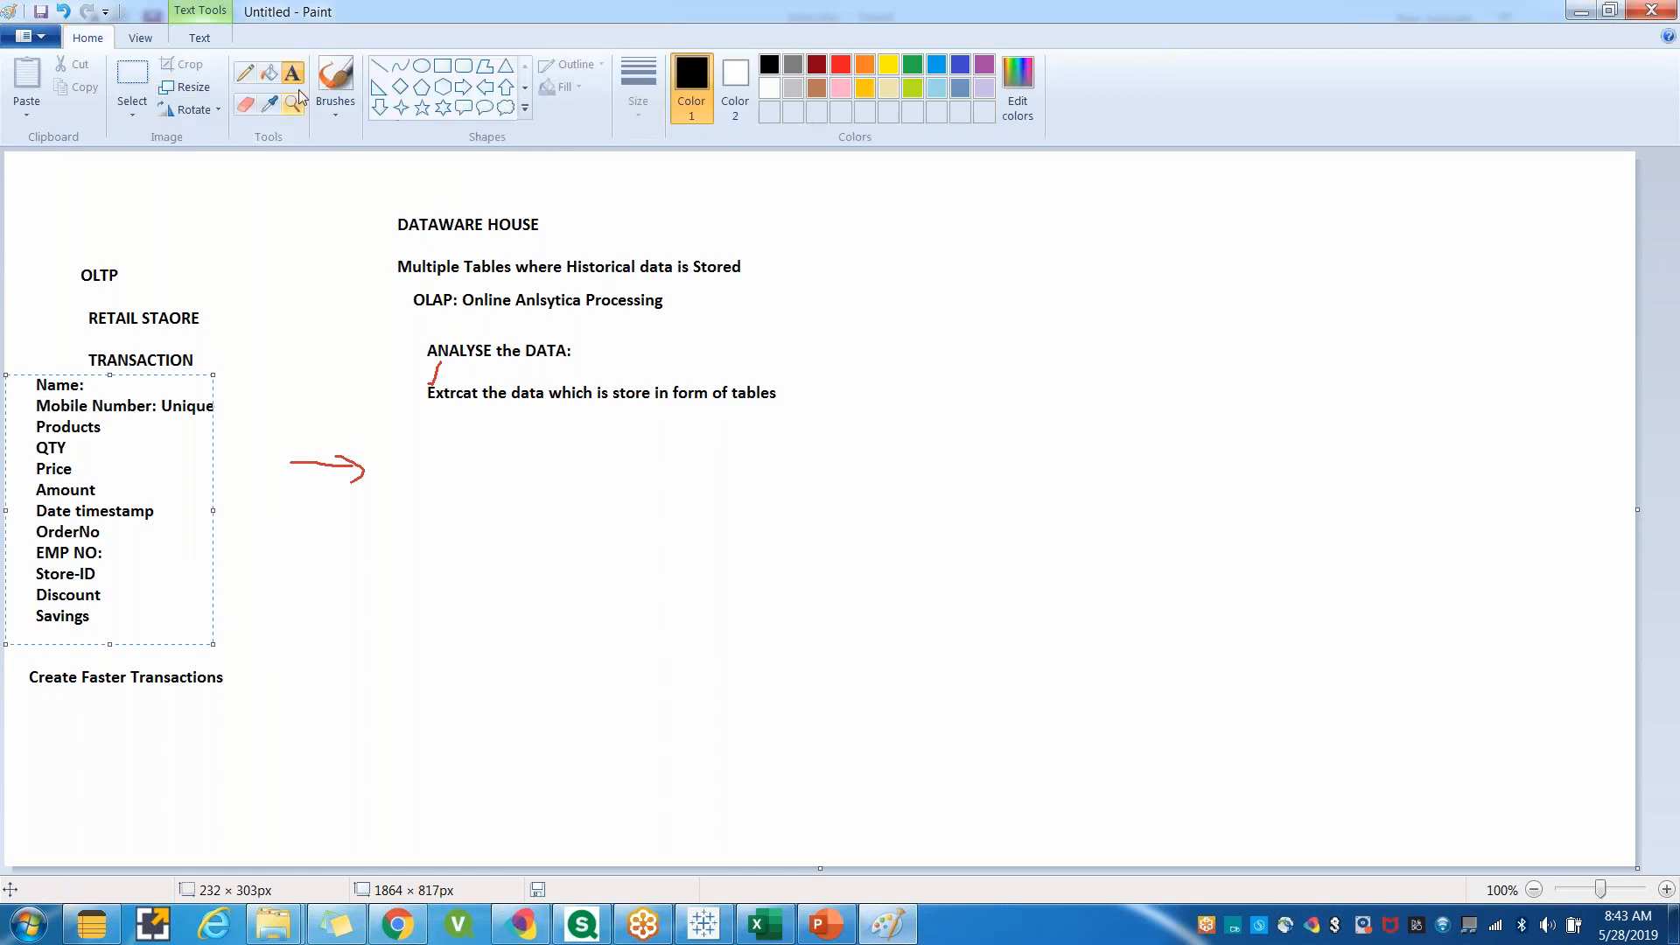
left_click(462, 86)
left_click_drag(287, 492, 347, 531)
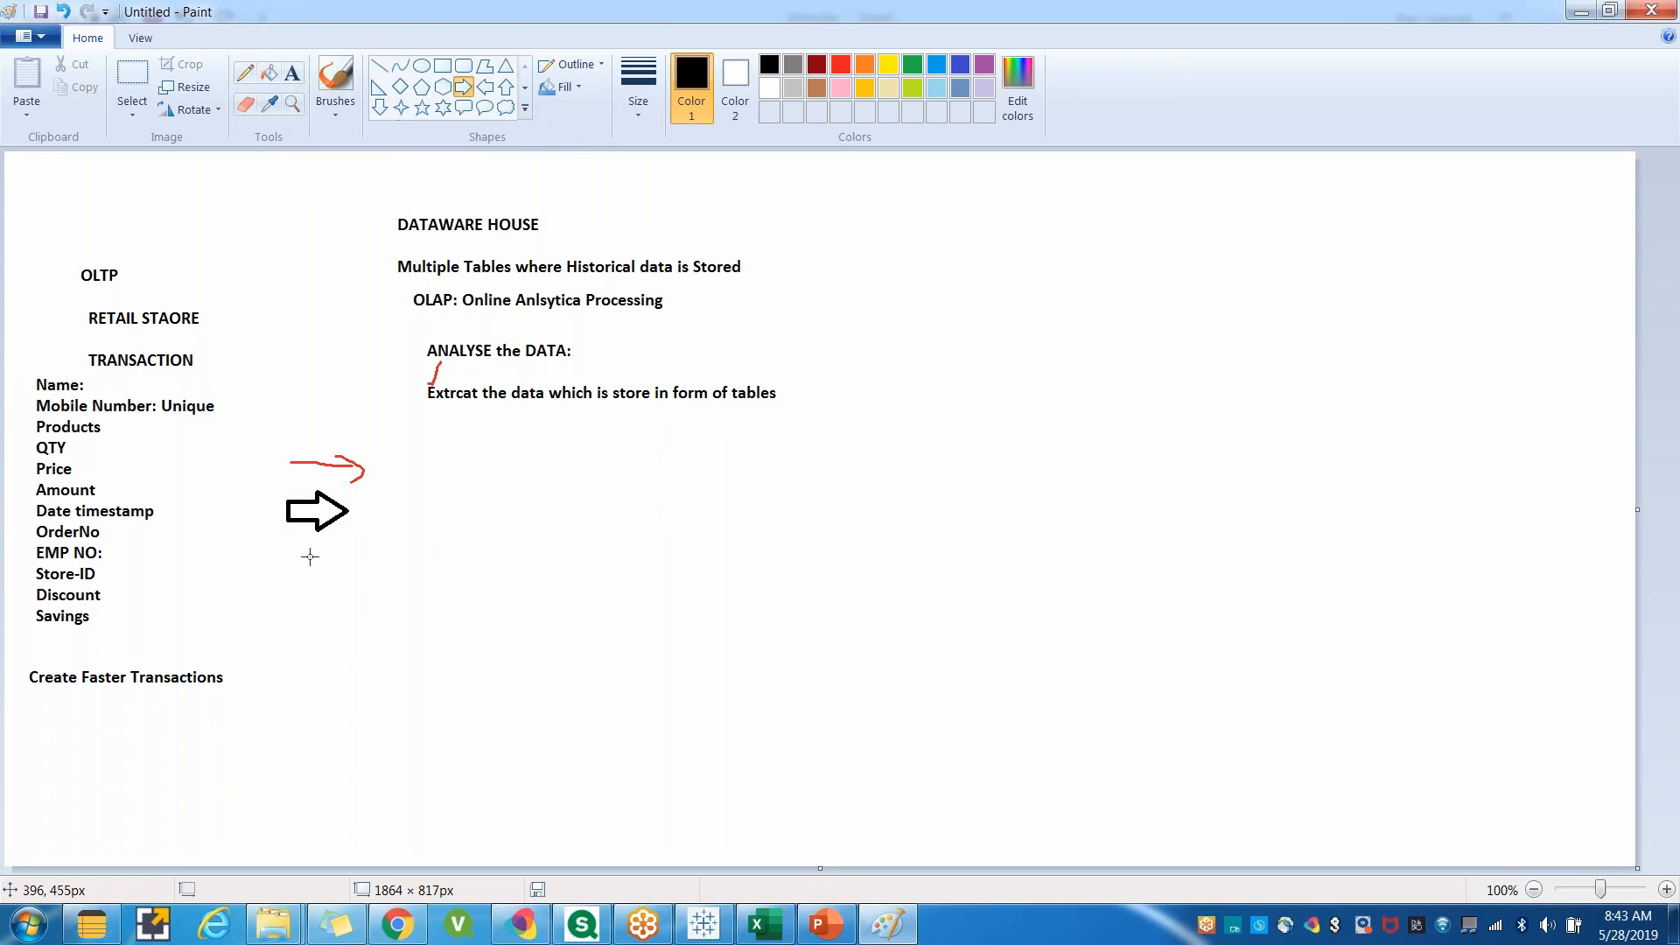
Add the label 'Transformations' beneath the block arrow.
left_click(292, 73)
left_click_drag(278, 546, 426, 628)
type("Transf")
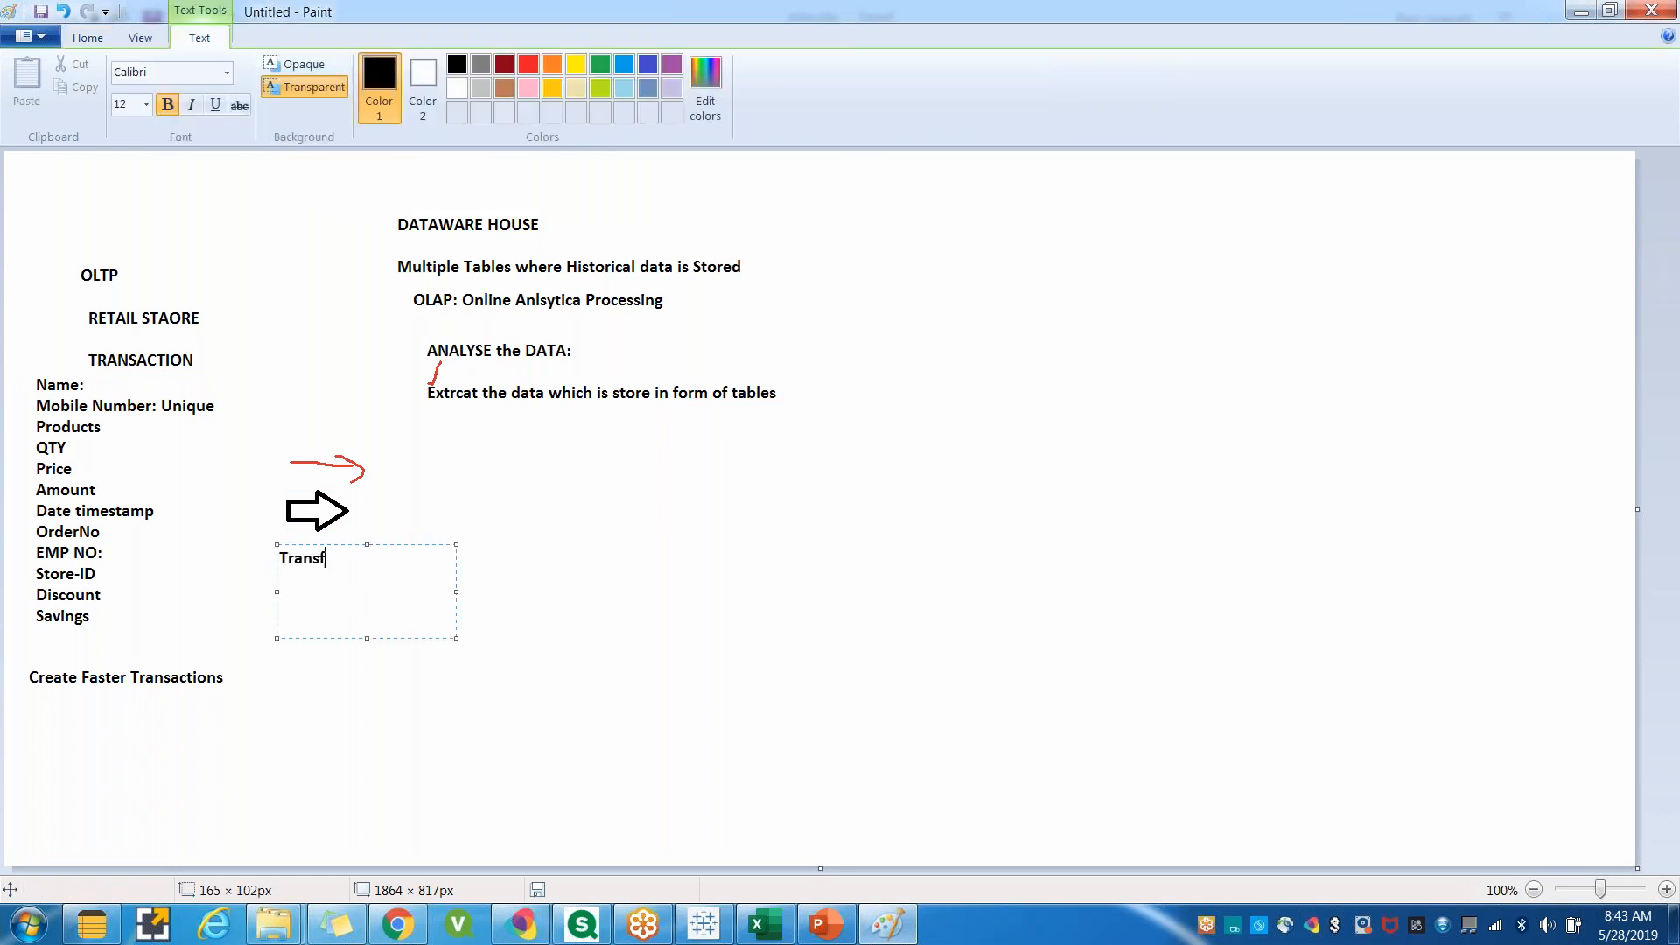
type("ormations")
left_click(472, 602)
left_click(429, 561)
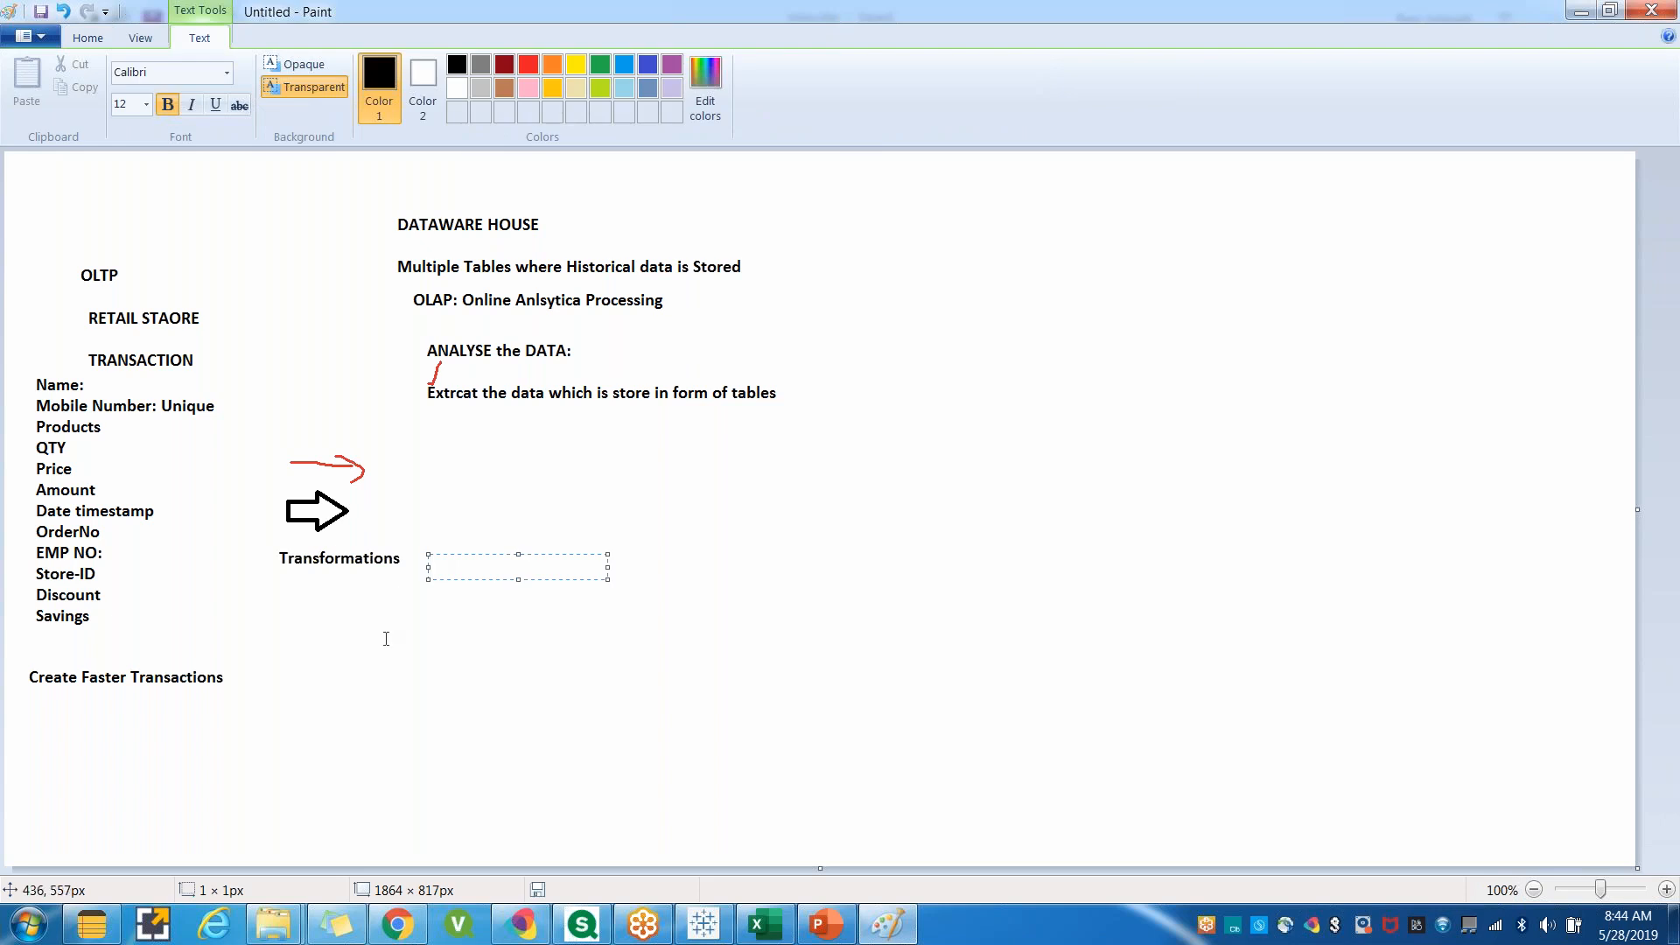
left_click(483, 446)
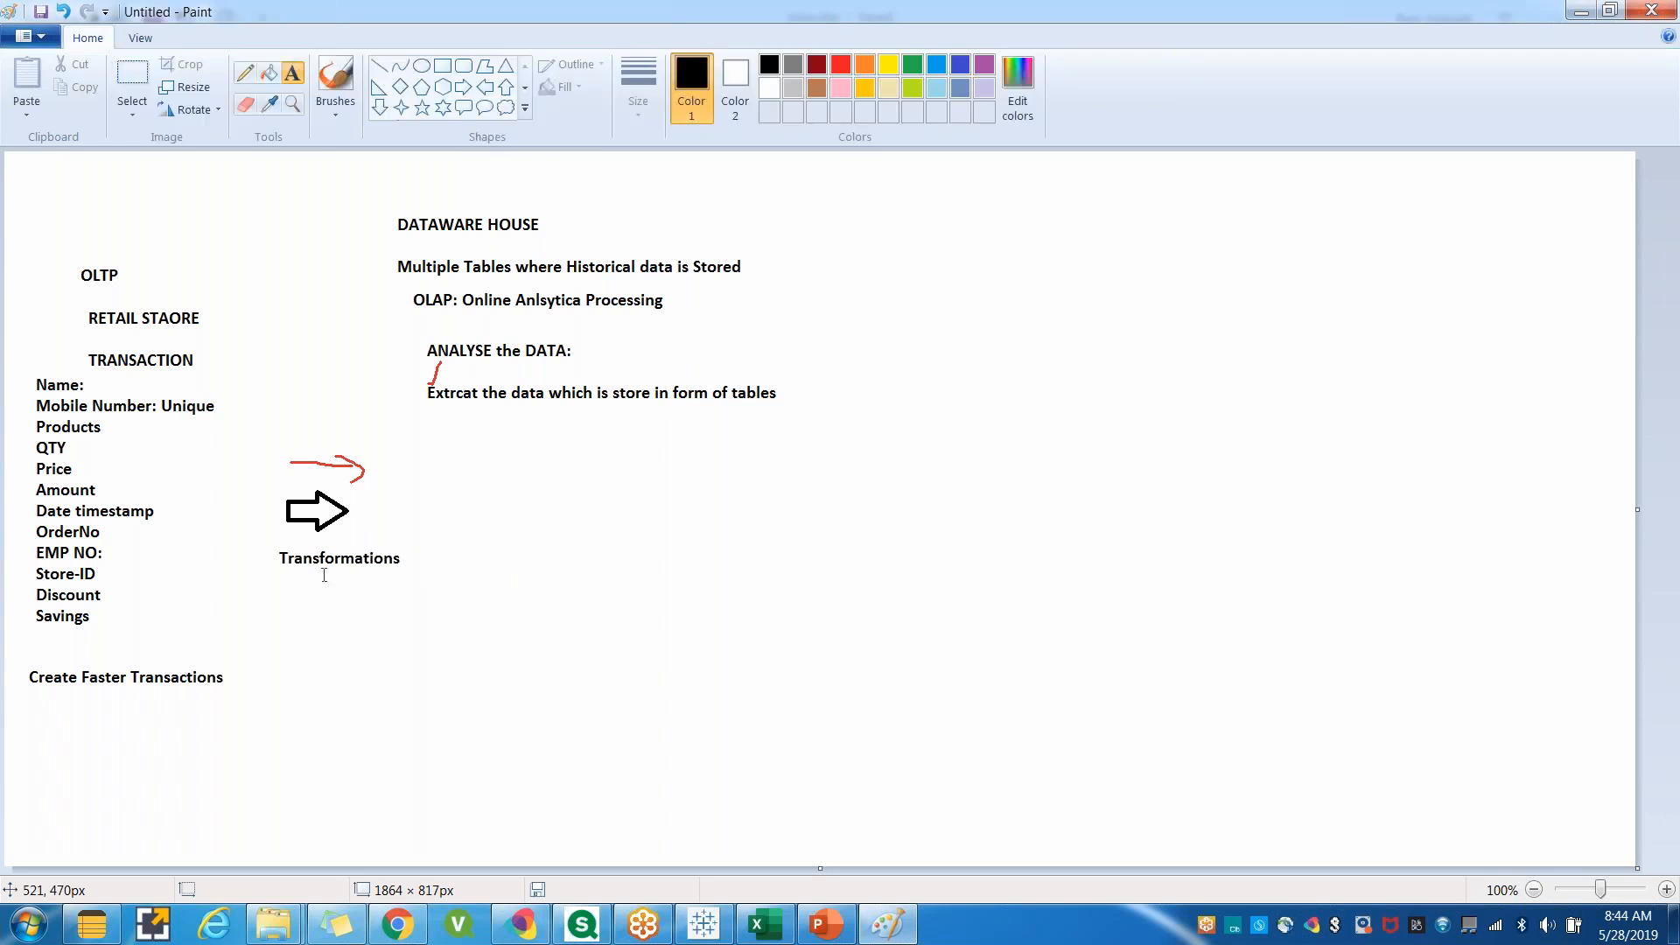
left_click(443, 65)
left_click_drag(692, 530, 809, 623)
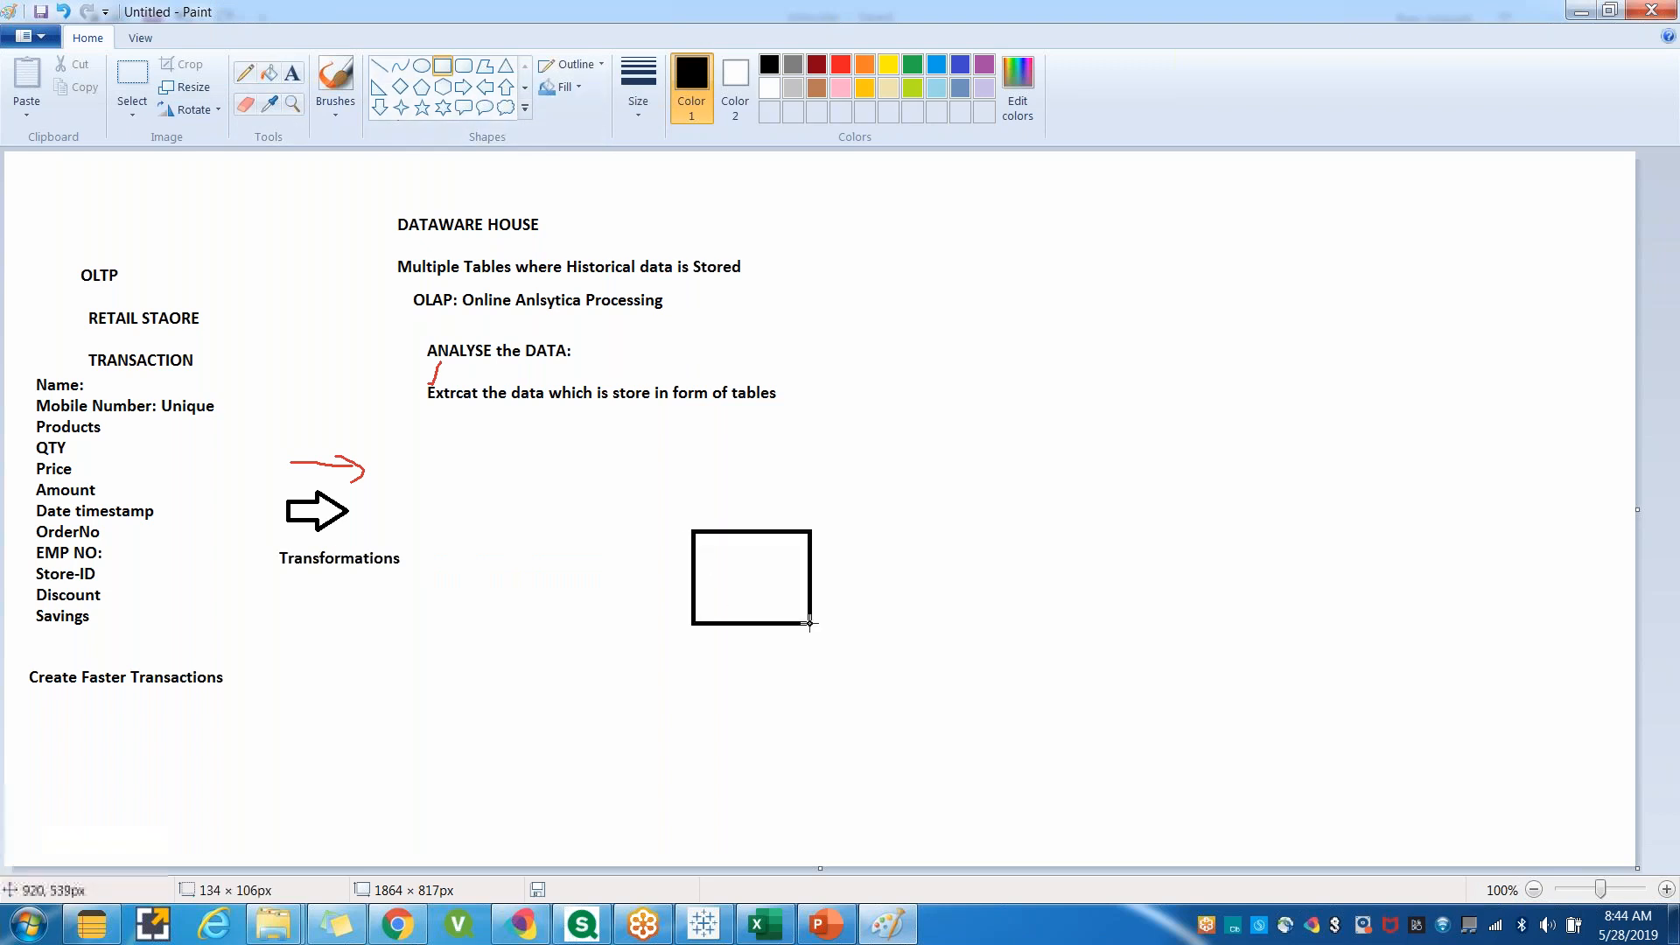
left_click_drag(848, 410, 926, 484)
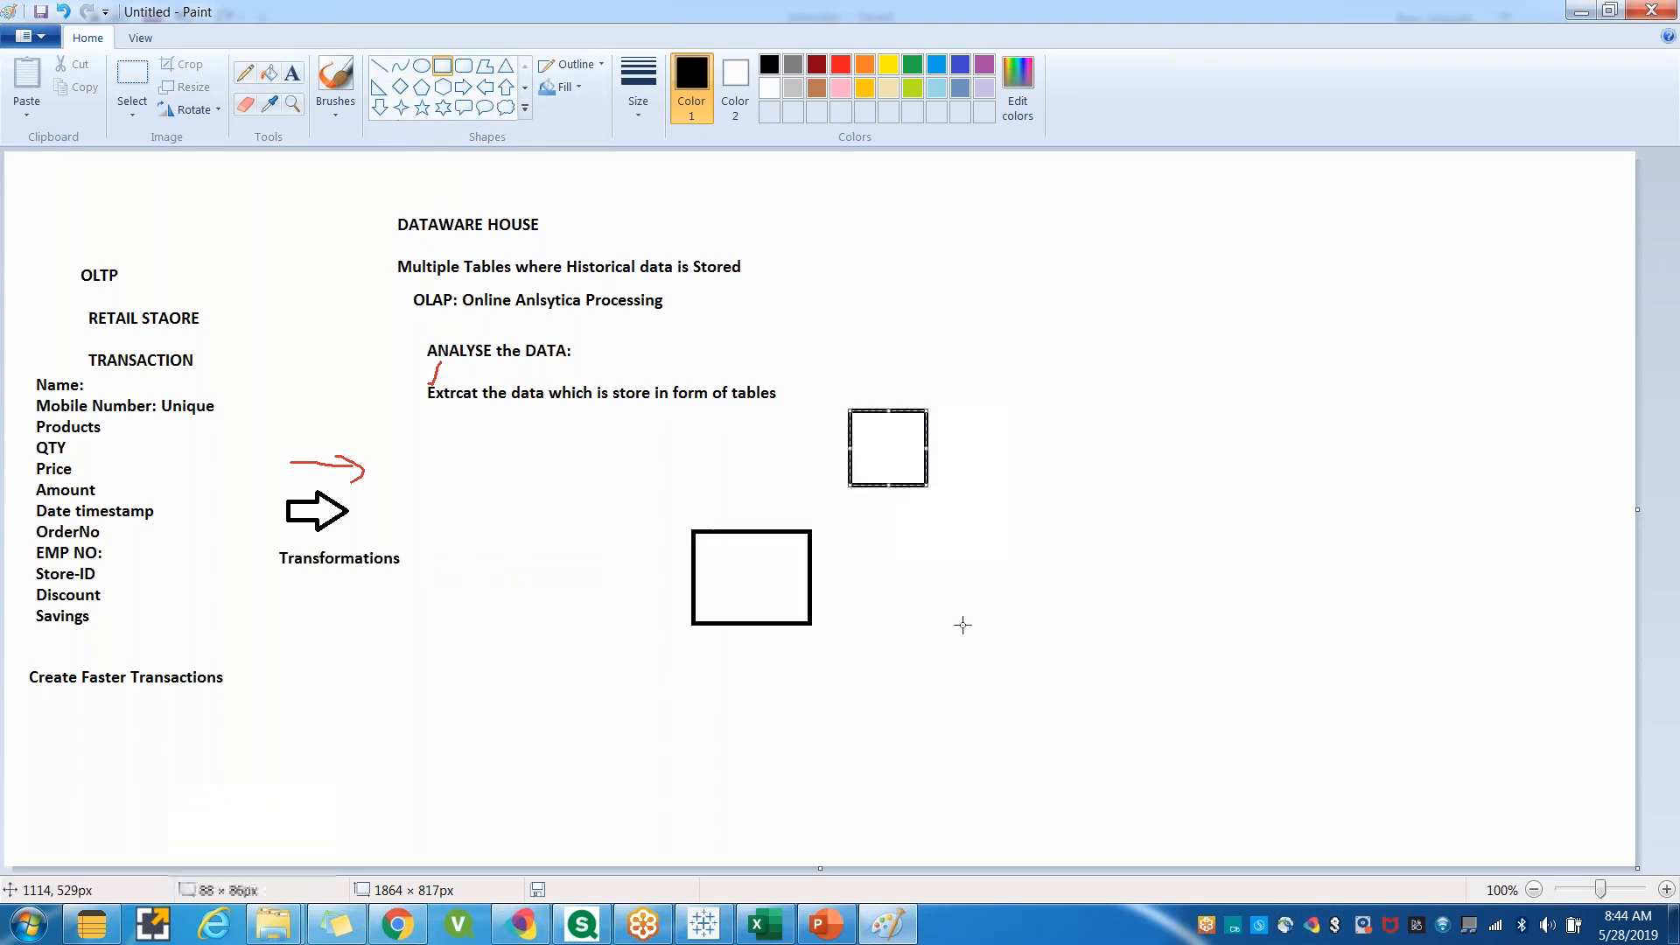
left_click_drag(896, 594, 981, 696)
left_click_drag(479, 446, 587, 538)
left_click_drag(511, 654, 638, 749)
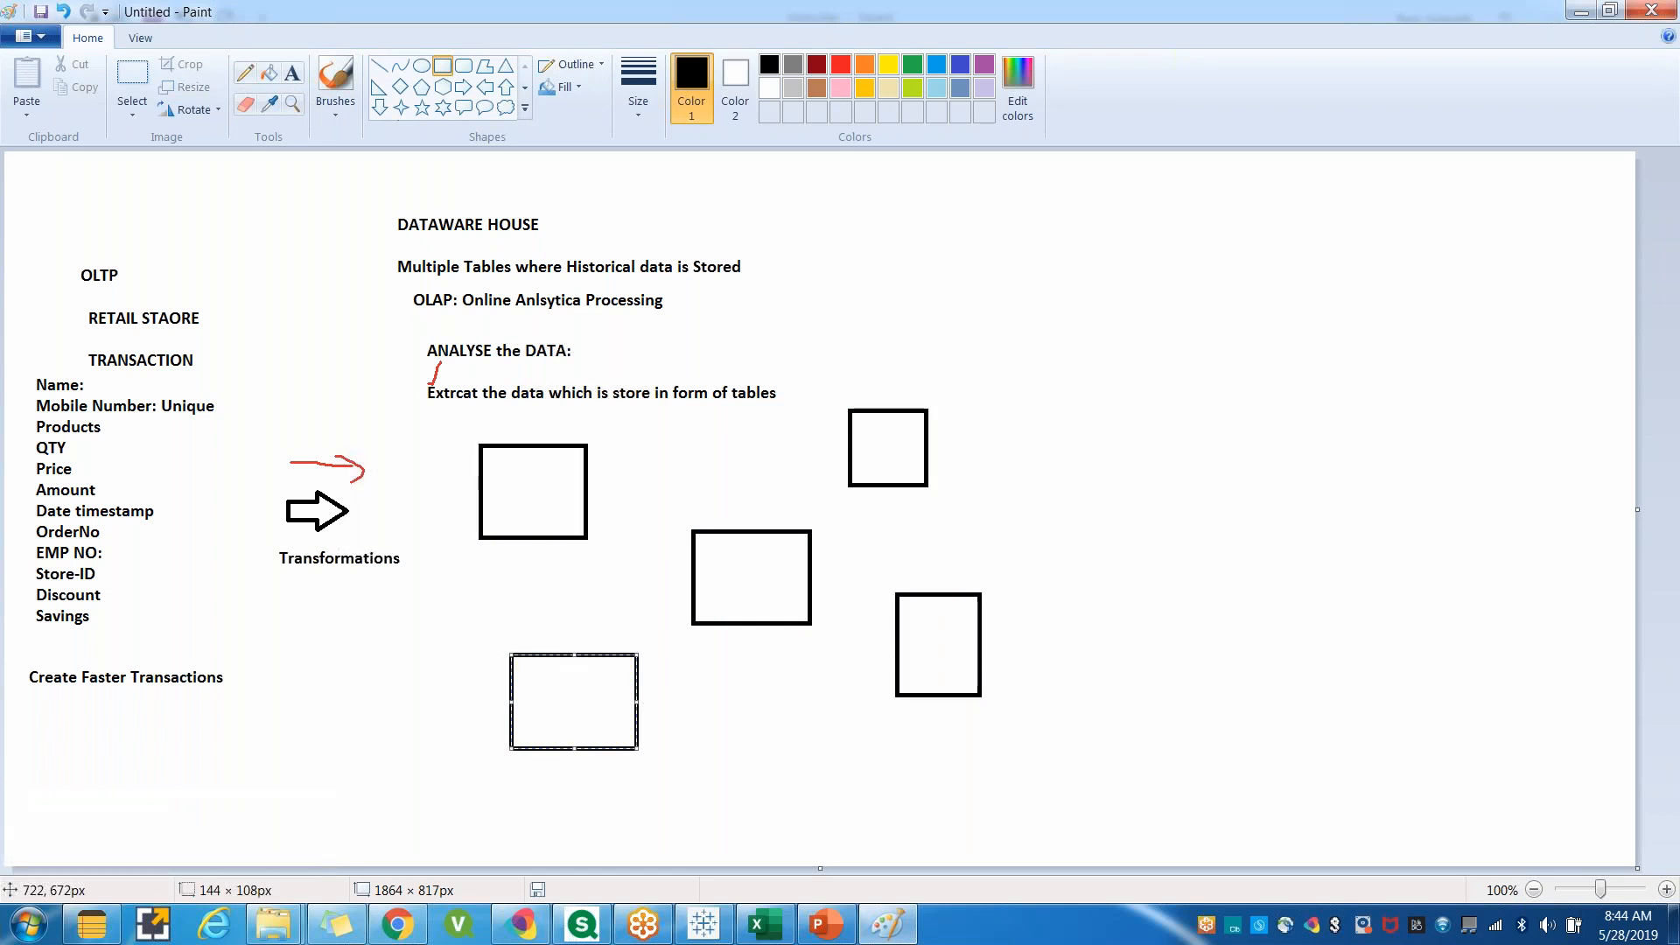
left_click(292, 73)
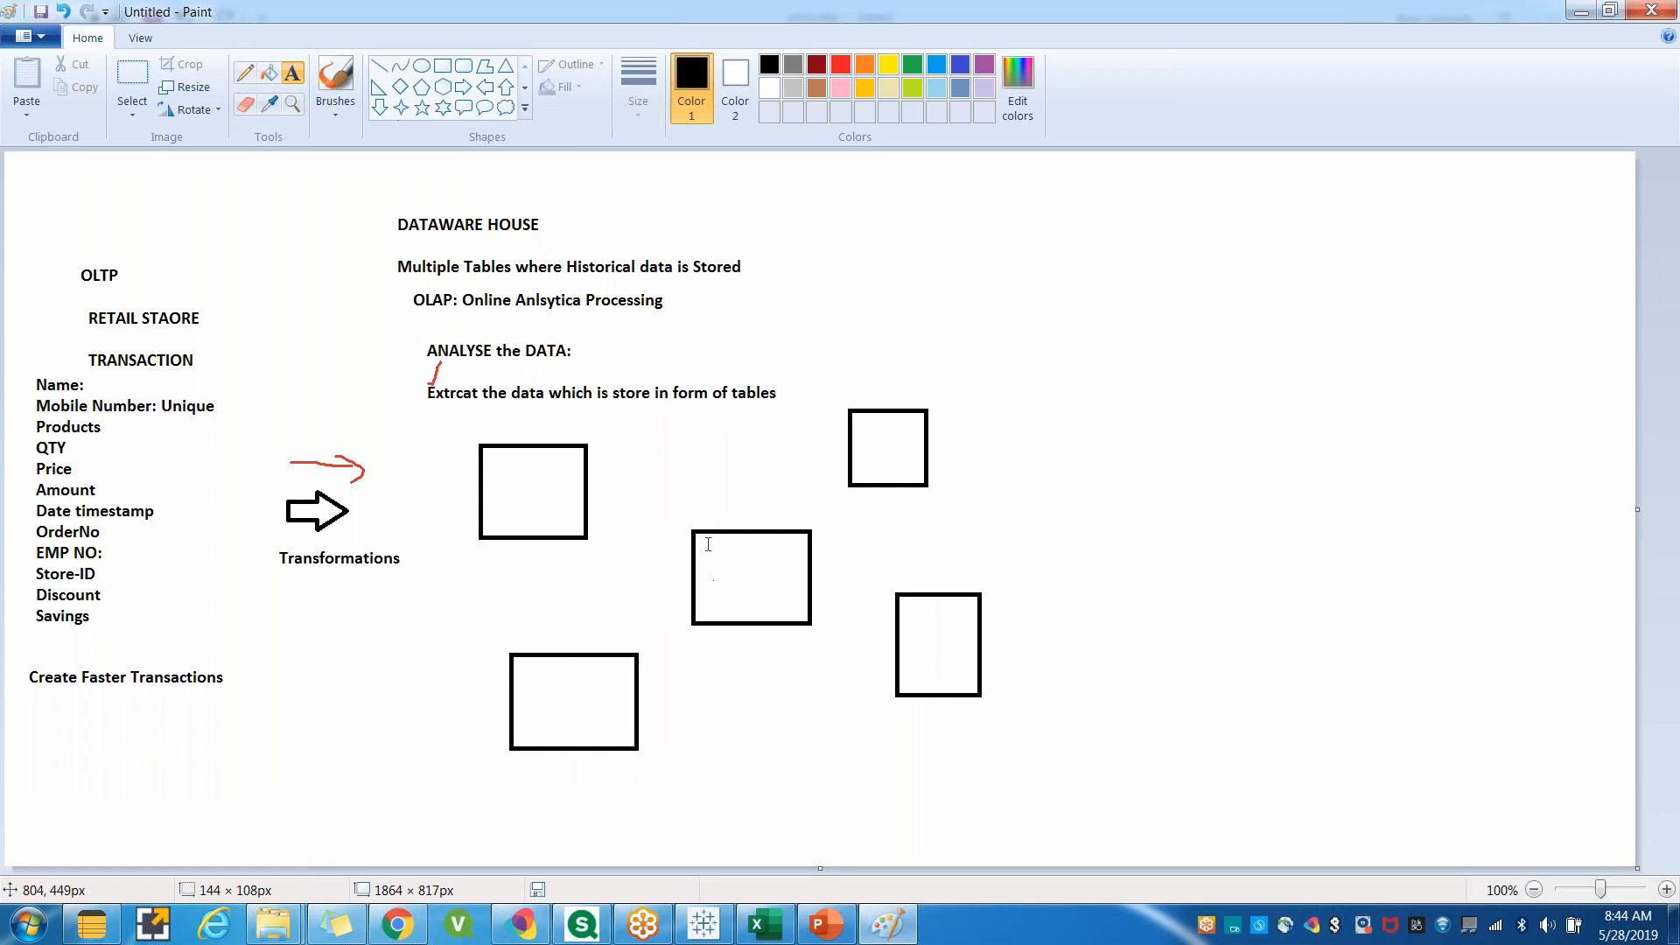
key("ctrl+z")
key("ctrl+z")
key("ctrl+z")
key("ctrl+z")
key("ctrl+z")
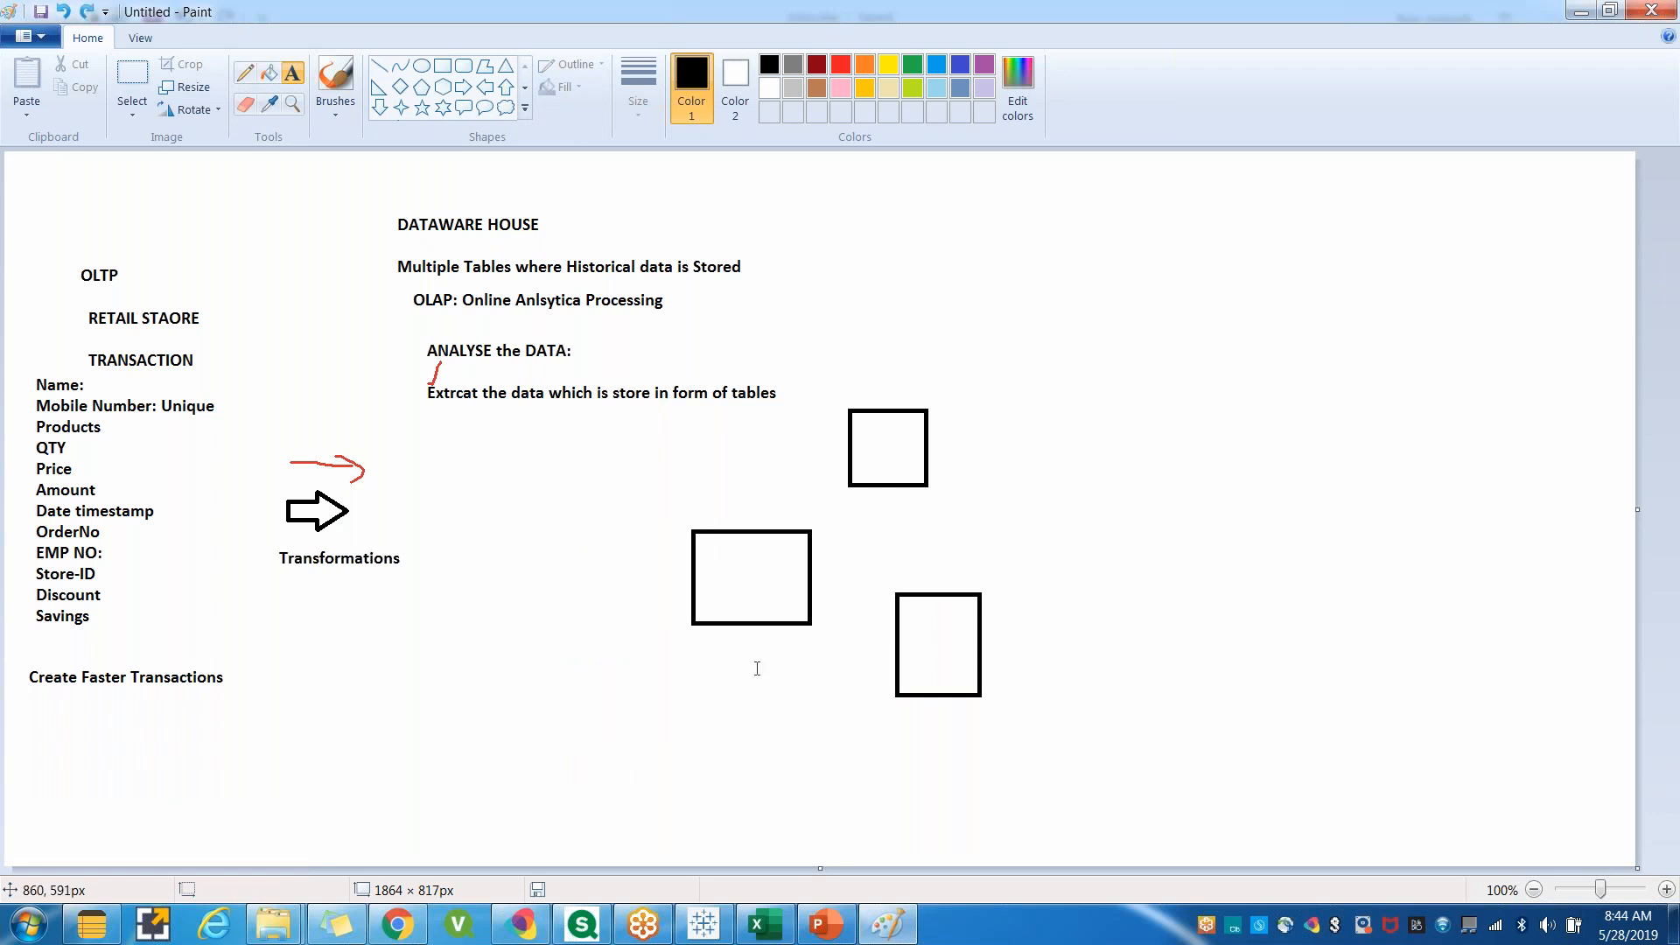
Draw a tall central rectangle about 155 × 353 px with four smaller rectangles around it below the OLAP notes.
left_click(443, 66)
left_click_drag(658, 460, 794, 770)
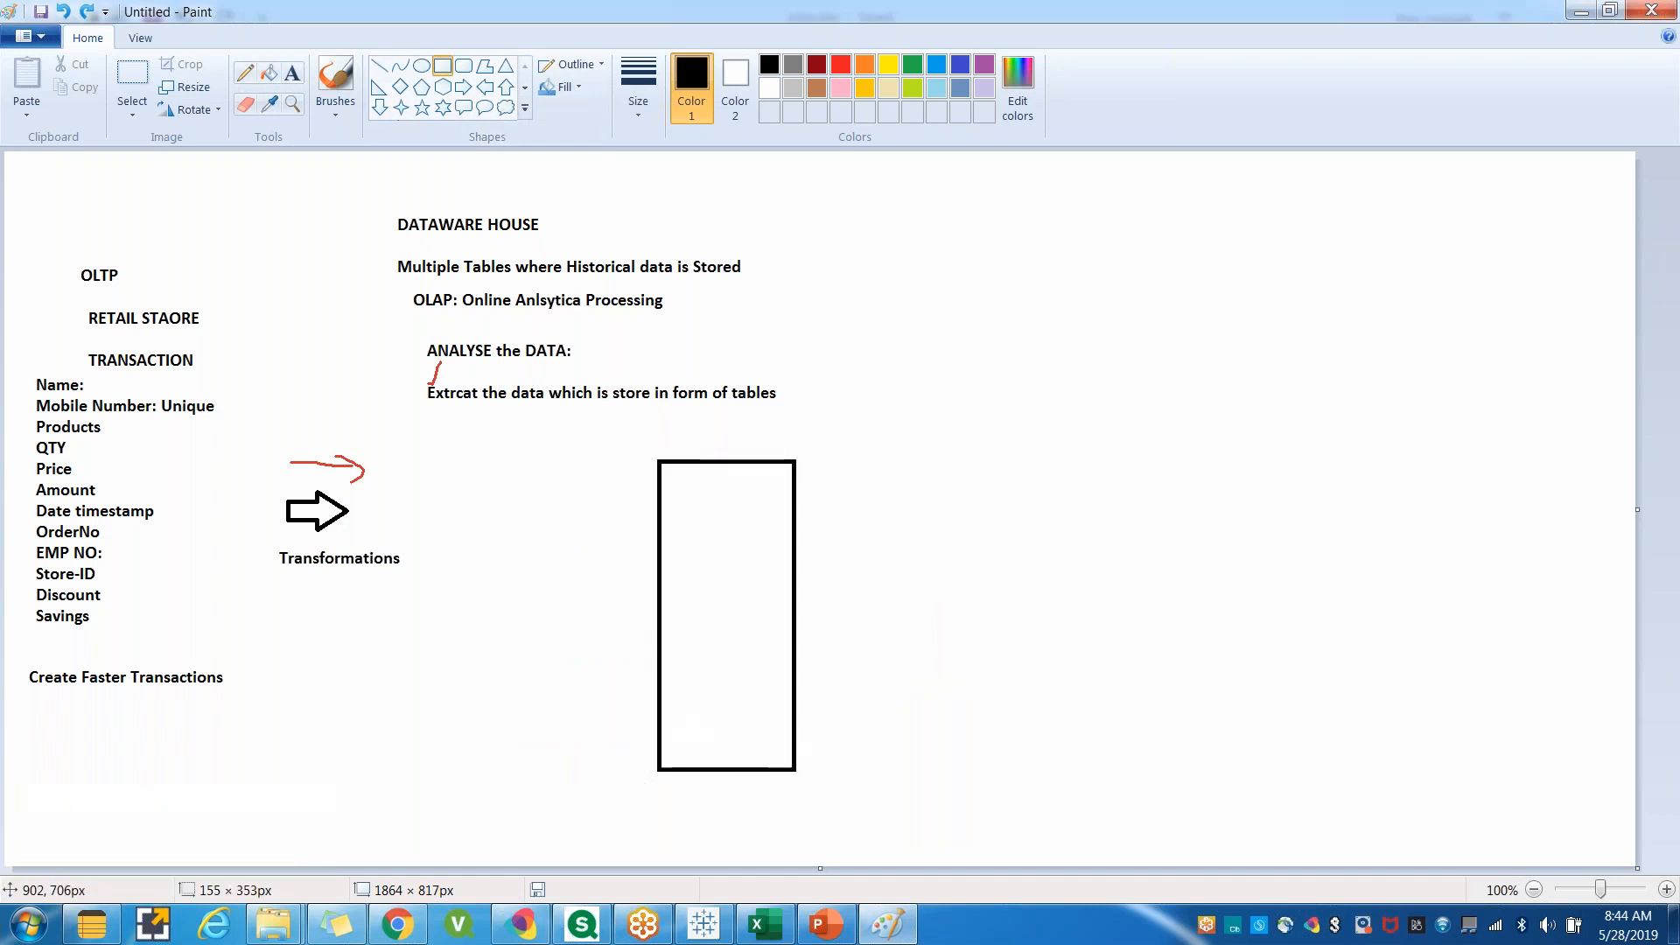
mouse_move(881, 438)
left_mouse_down()
mouse_move(930, 517)
mouse_move(967, 537)
left_mouse_up()
left_click_drag(885, 683, 988, 768)
left_click_drag(451, 438, 603, 519)
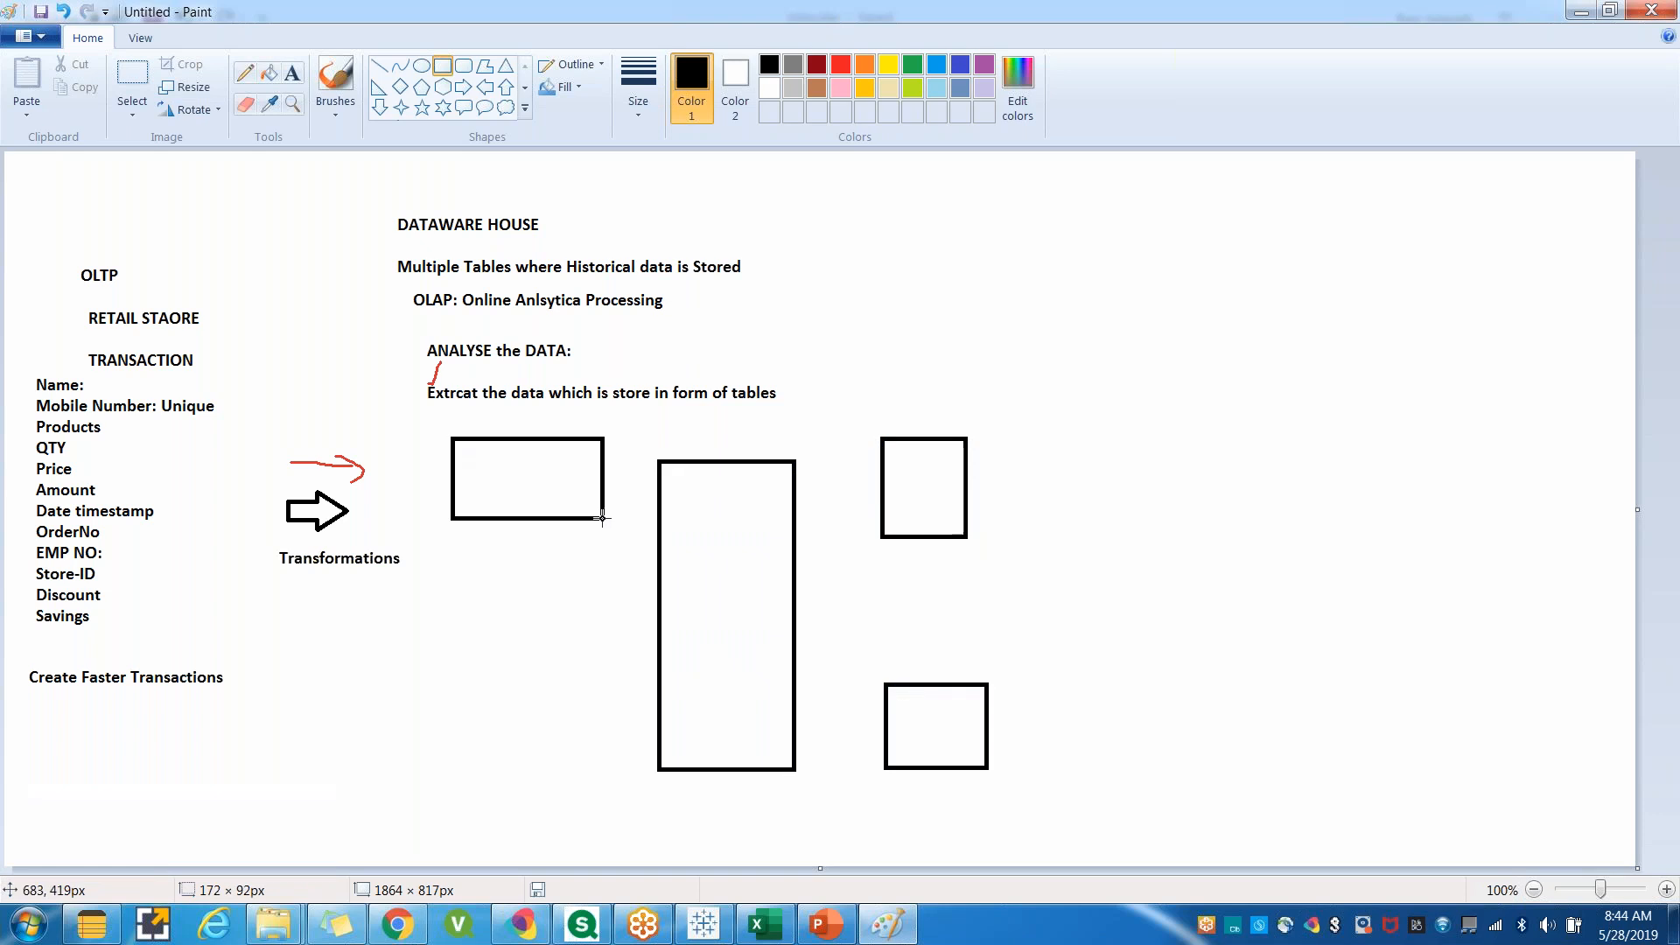
left_click_drag(444, 679, 583, 772)
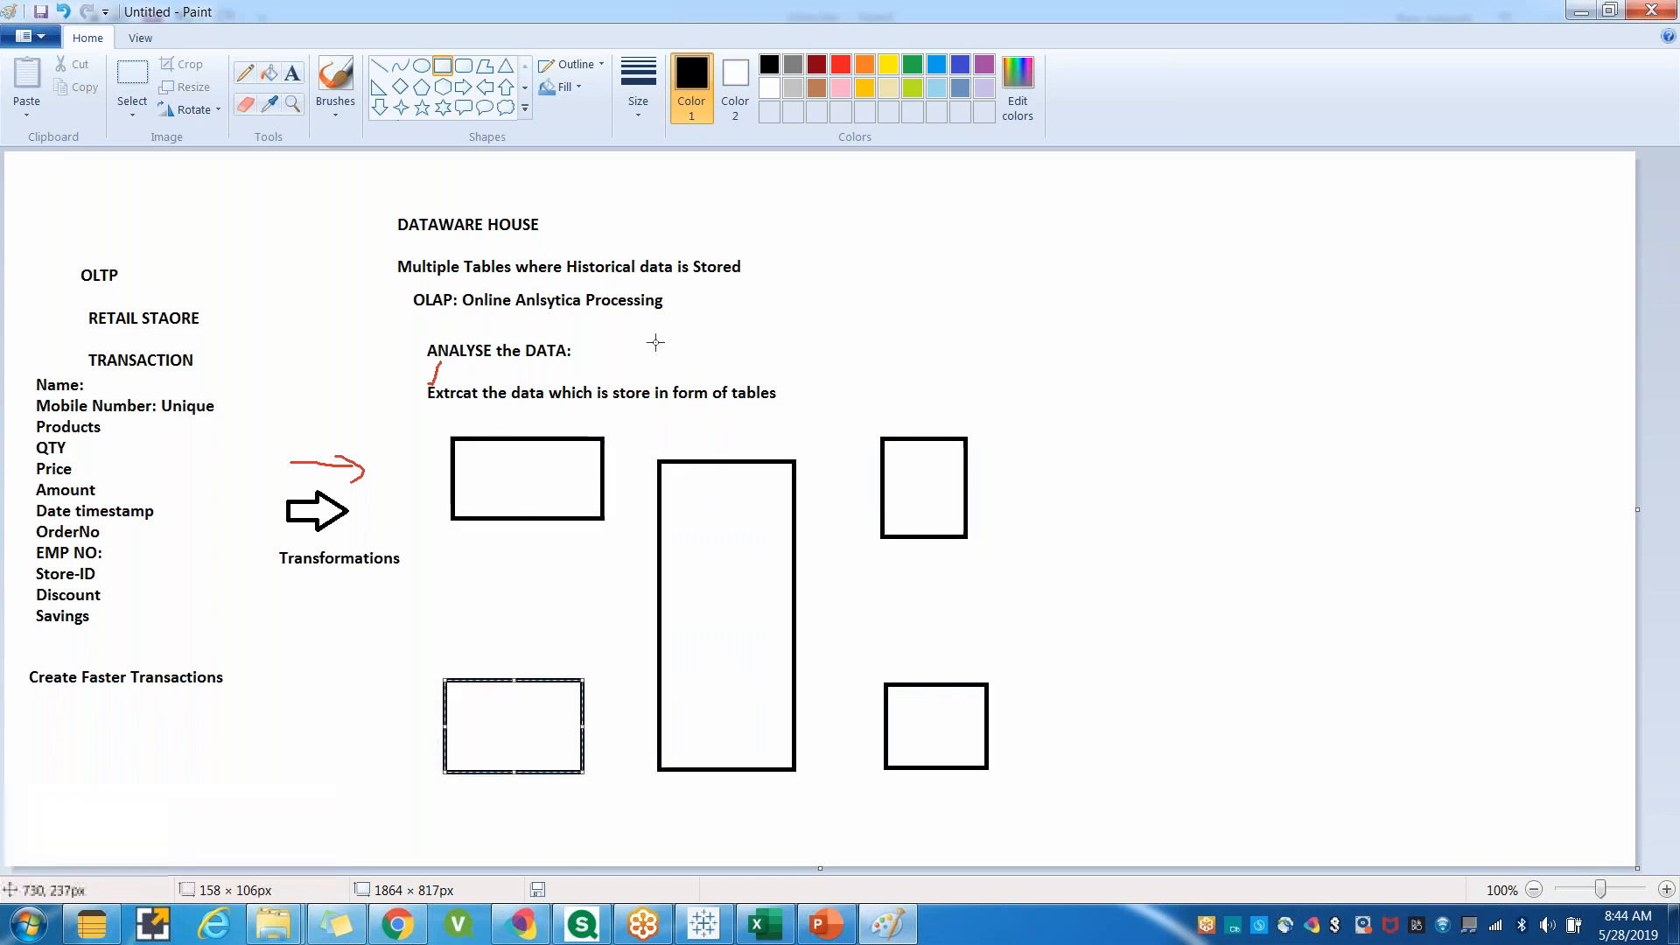
Write 'FACT TABLE:' inside the tall rectangle and start its field list with ORDERID.
left_click(292, 73)
left_click_drag(664, 477, 780, 744)
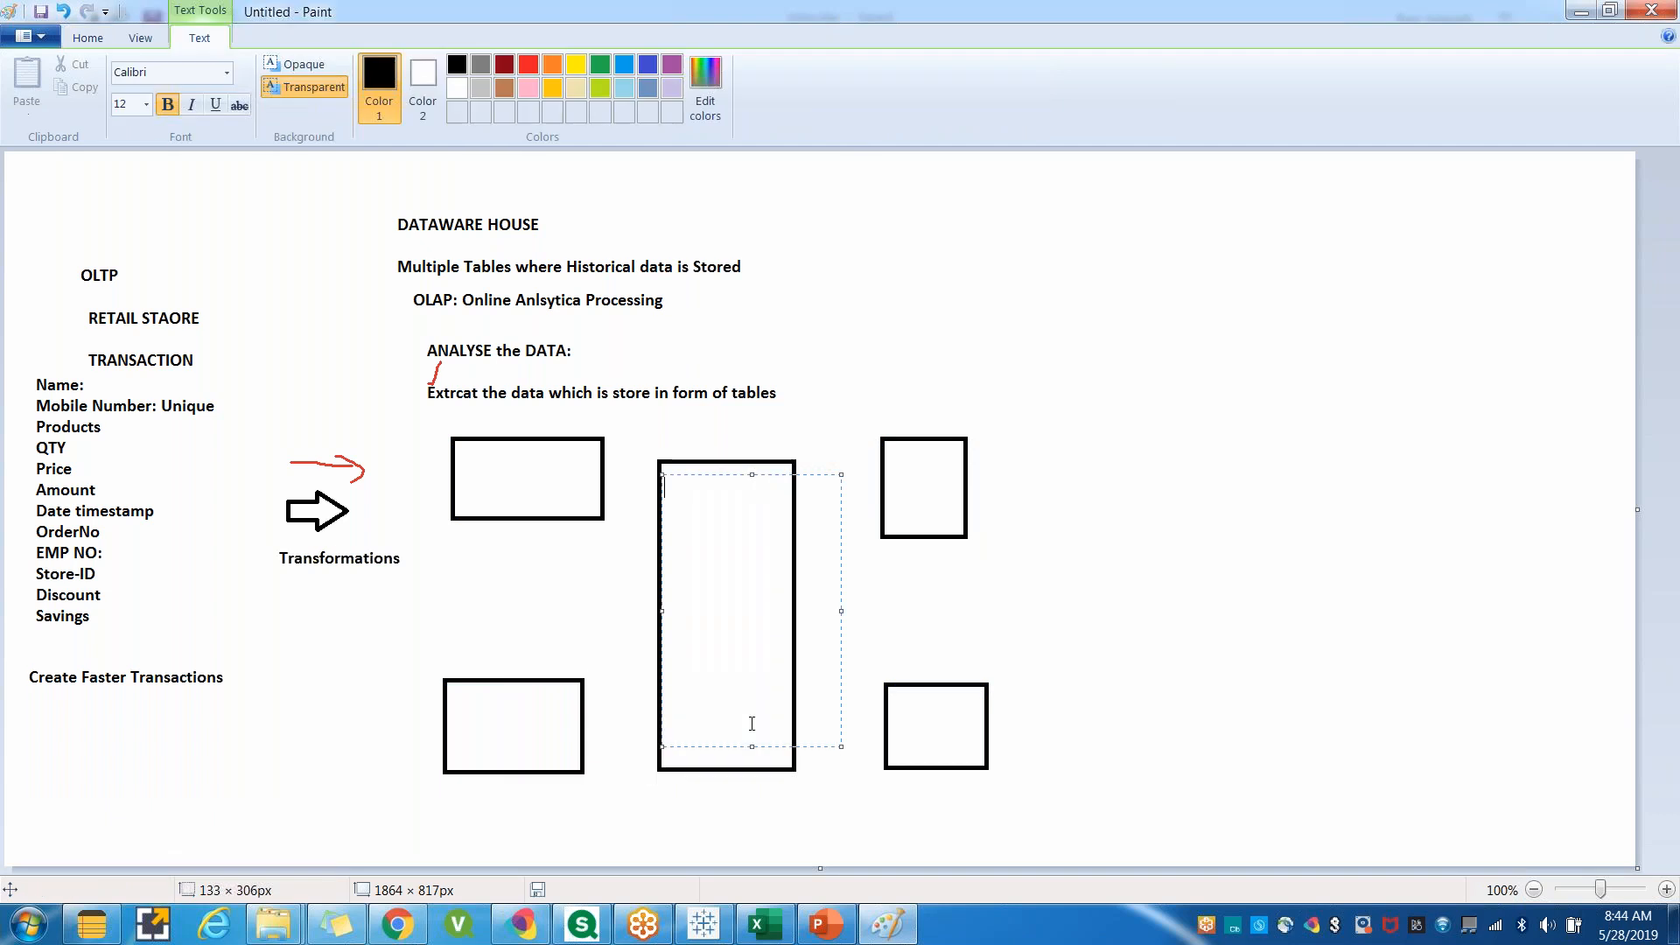
type("FACT TABLE")
key("Return")
key("Return")
type("ORDERID")
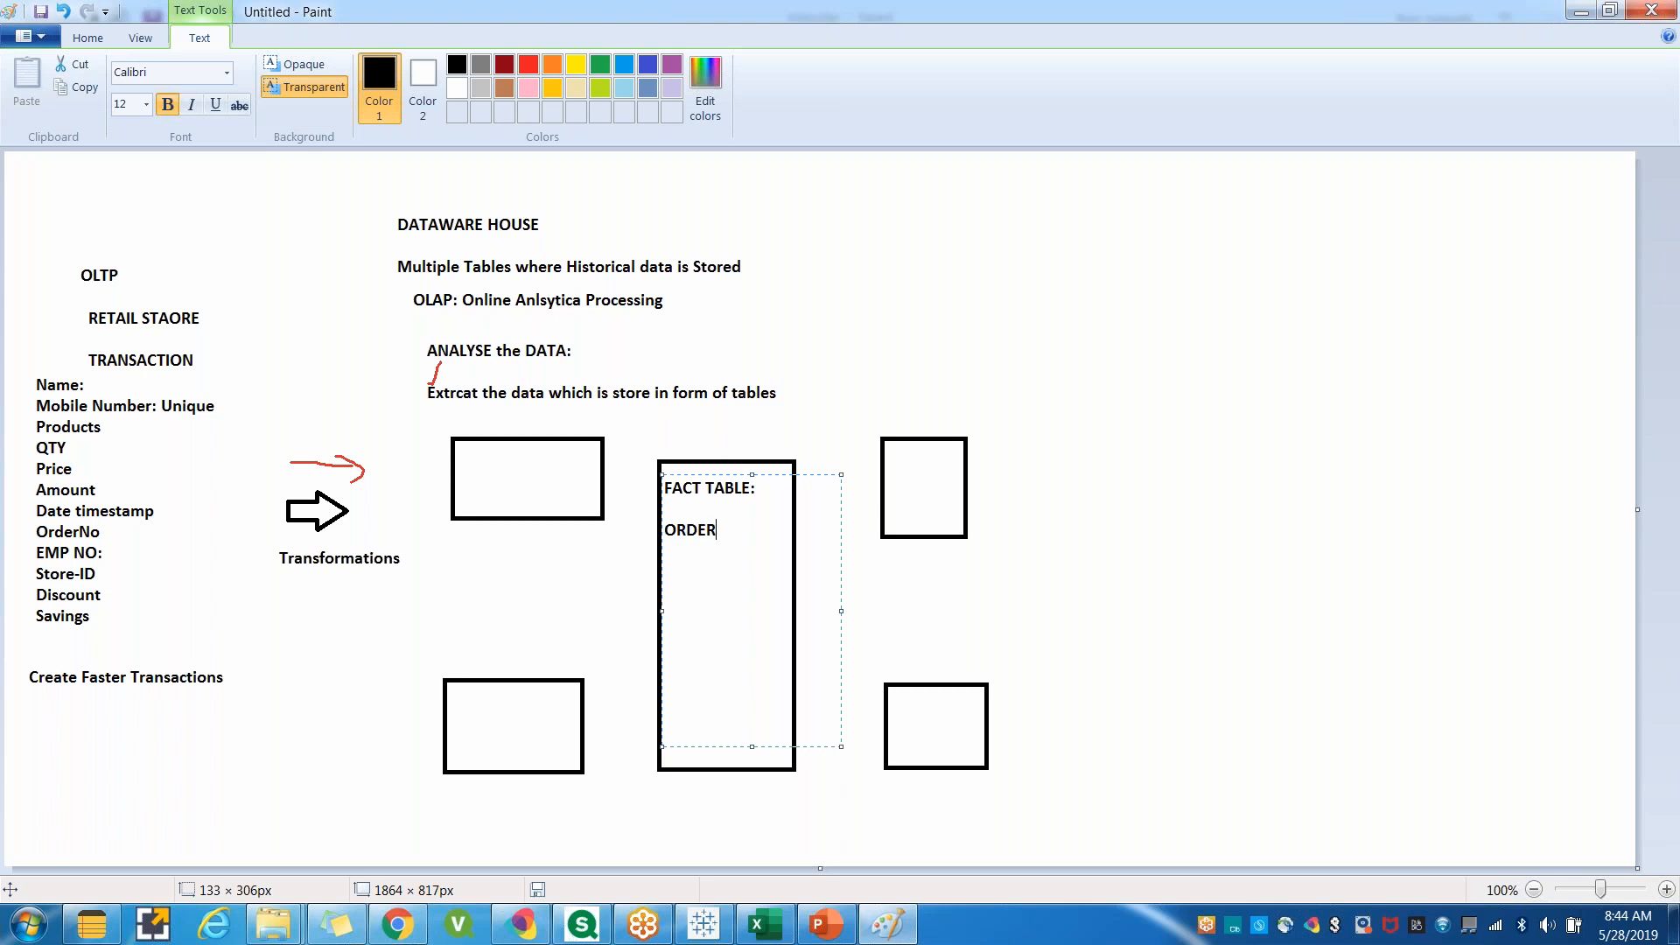
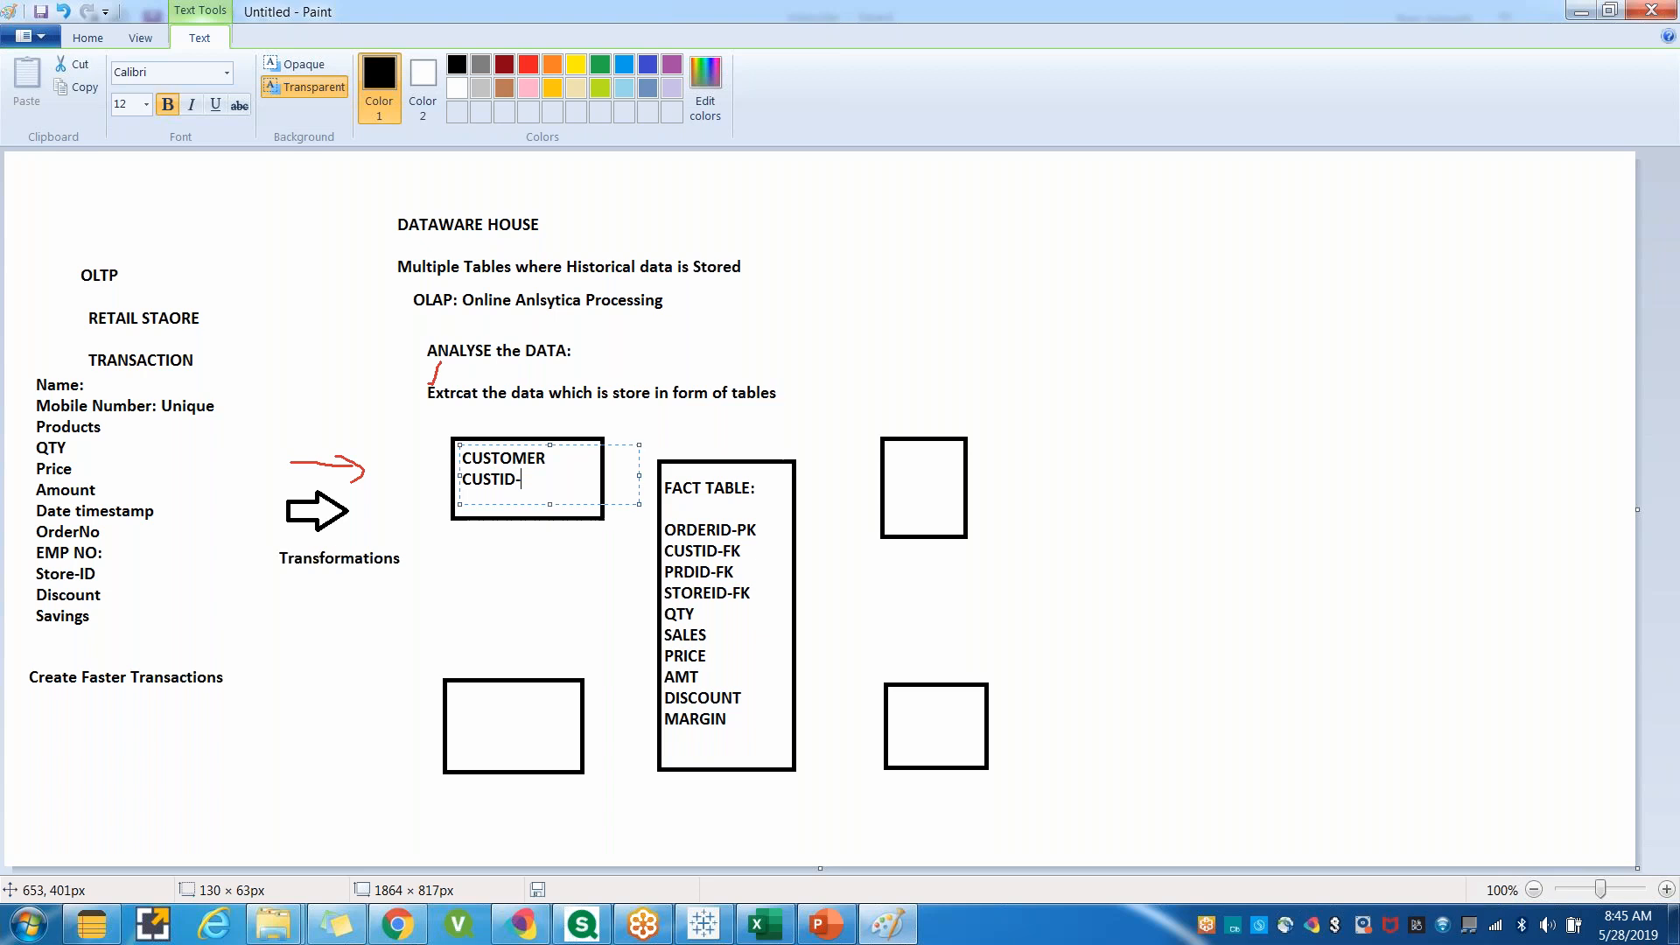
Complete the customer table's field list with CUSTID-PK, CUSTNAME, ADDRESS, PHONONO, AGE and GENDER.
type("PK")
key("Return")
type("CUSTNAME")
key("Return")
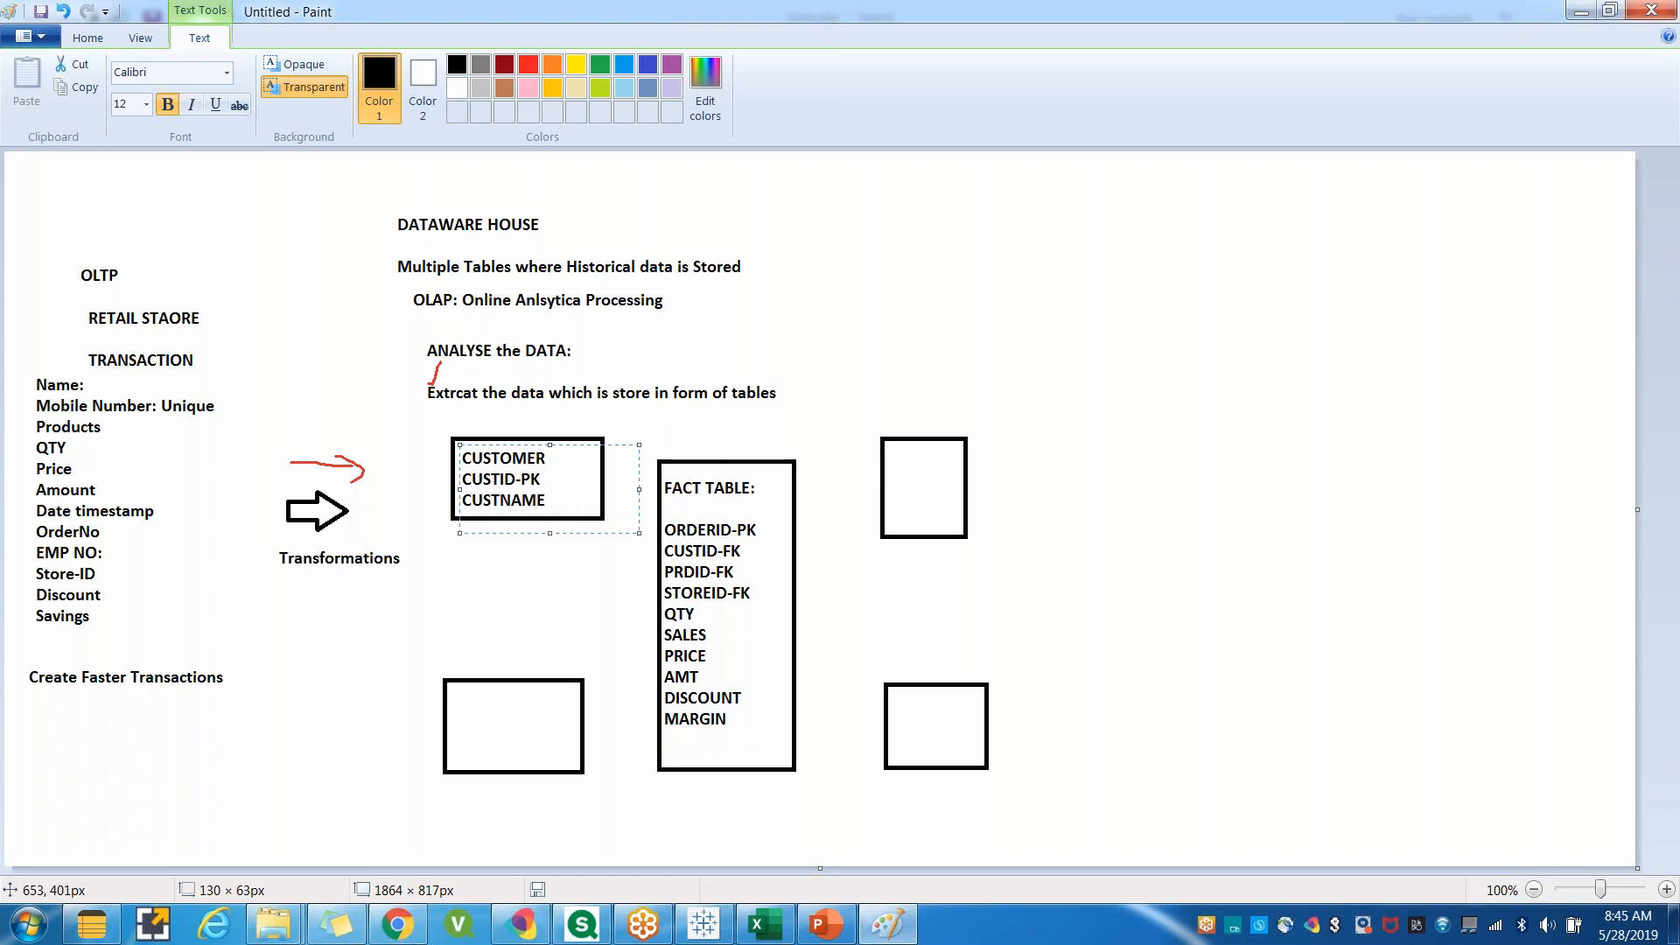
type("ADDRESS")
key("Return")
type("PHONONO")
key("Return")
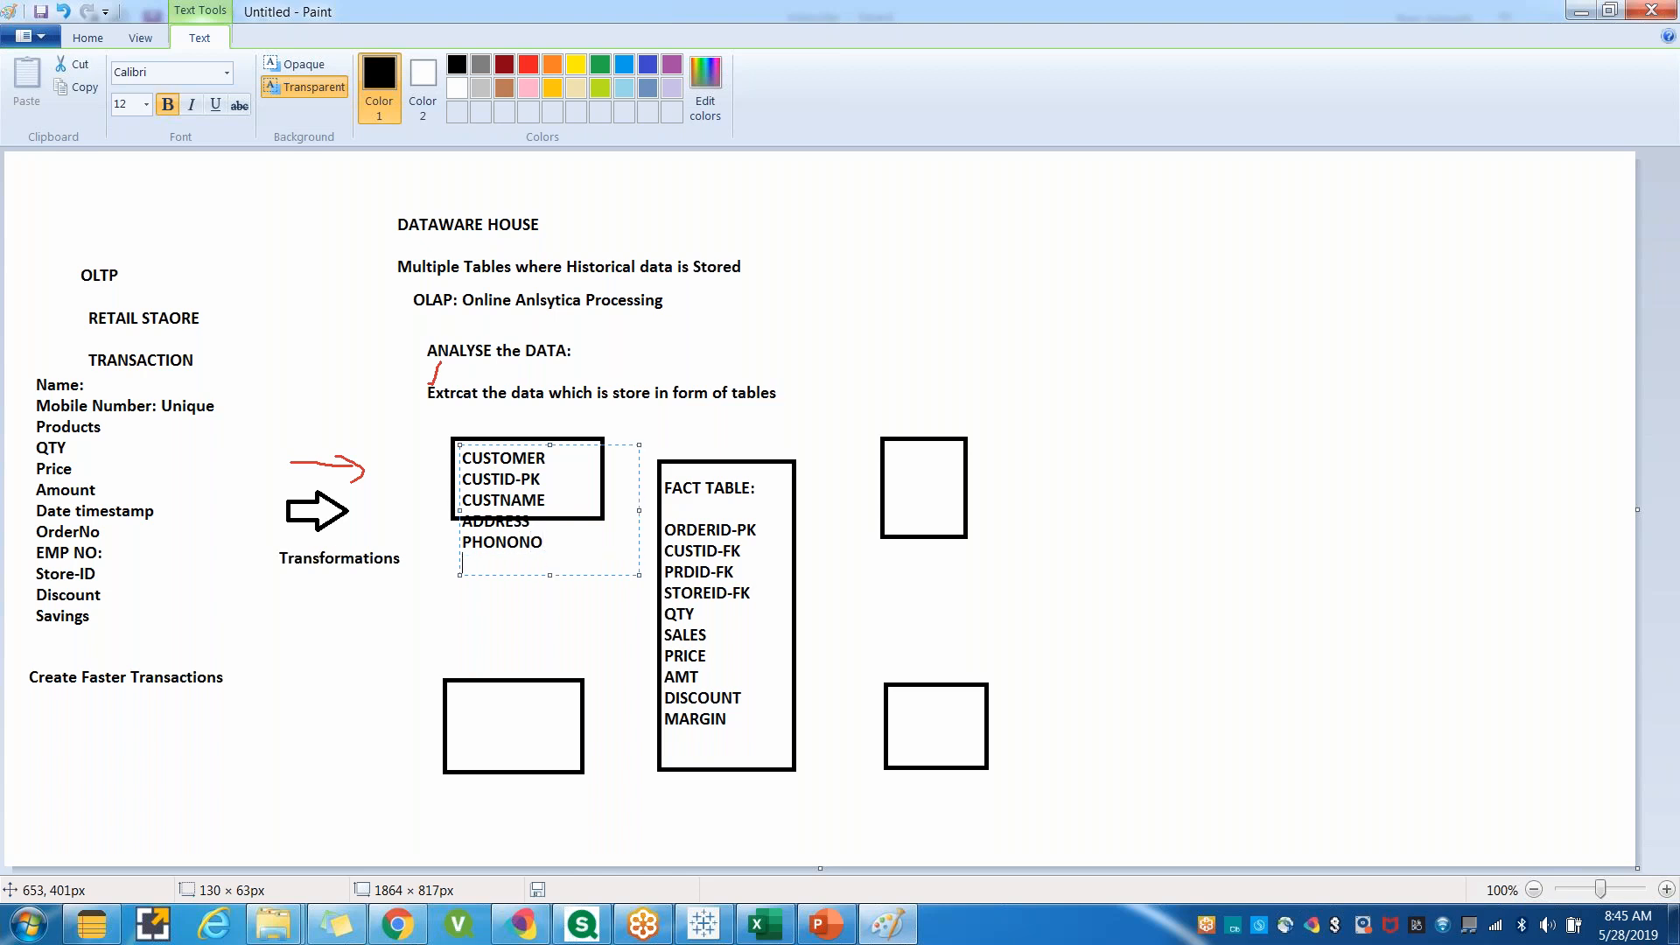
type("AGE")
key("Return")
type("GENDER")
left_click_drag(617, 447, 613, 446)
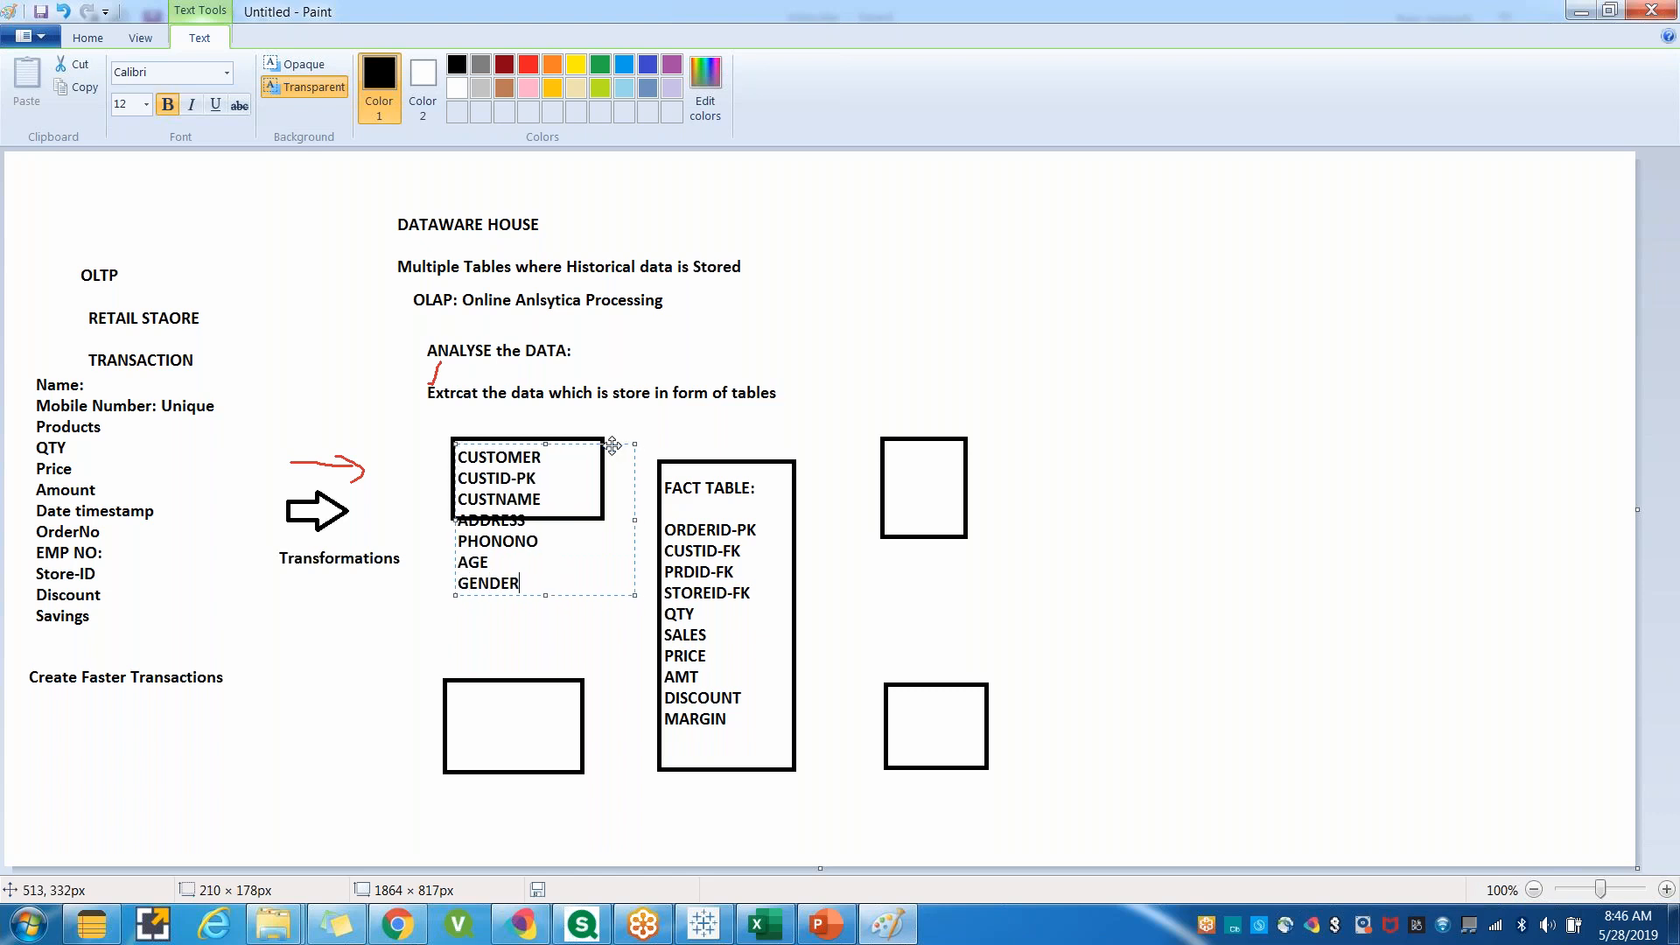
Write the product fields PRDID-PK, PRDMFG, QTY and PRDUP inside the upper-right rectangle.
left_click(512, 705)
left_click_drag(902, 451, 1071, 518)
type("P")
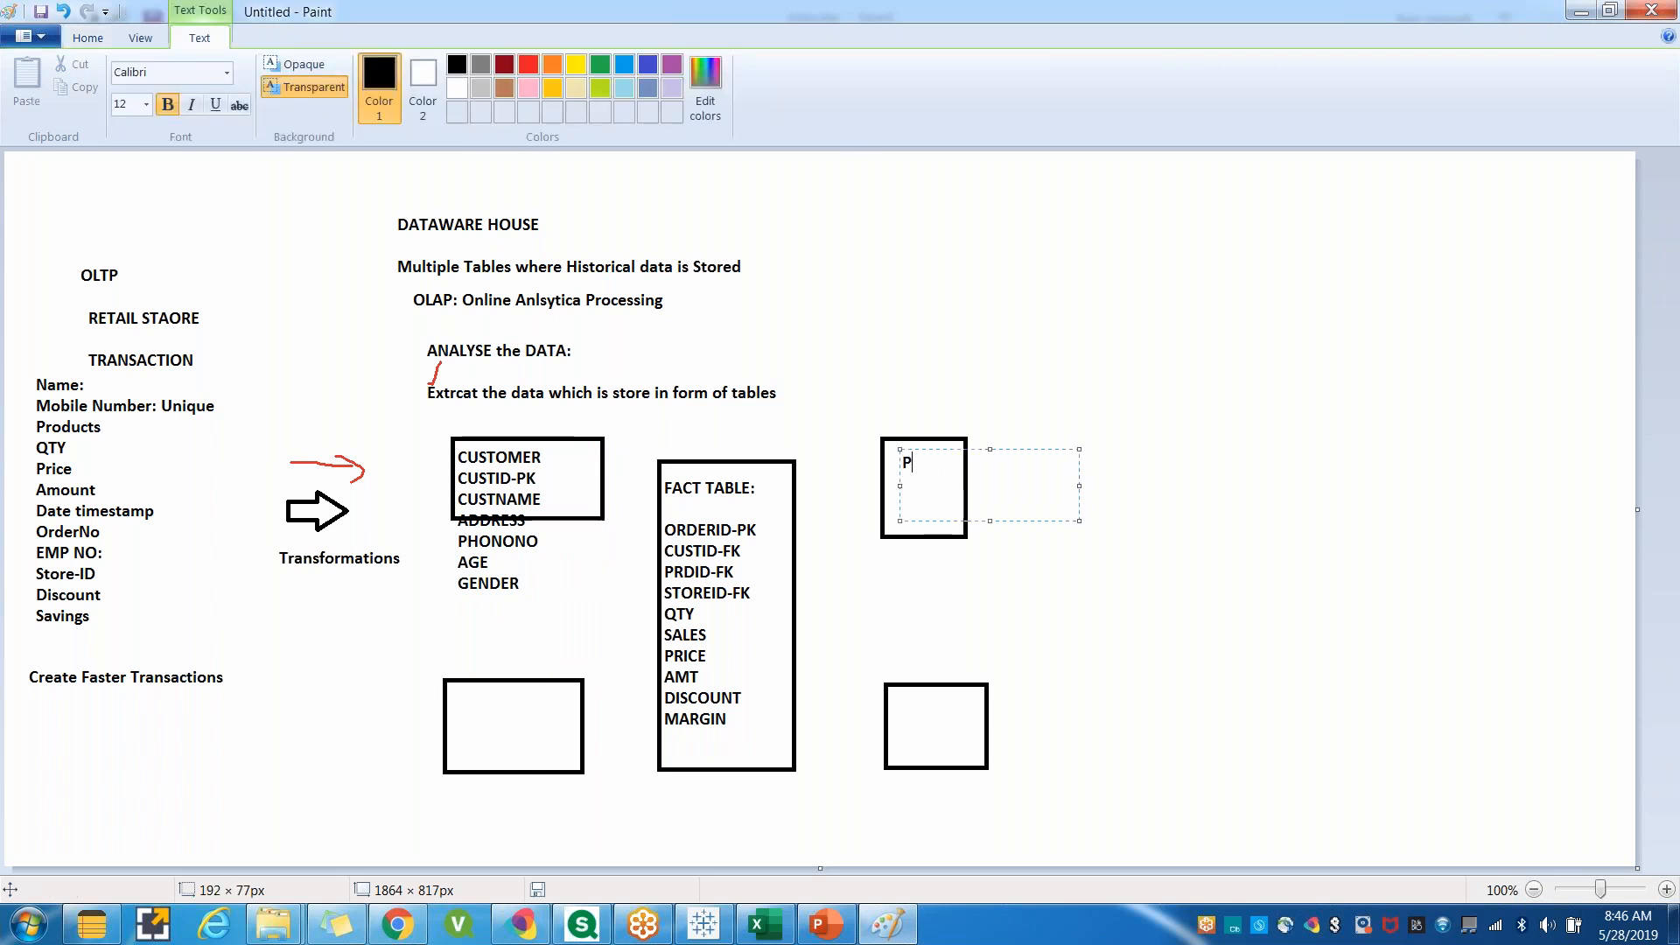
type("RDID-PK")
left_click_drag(1037, 451, 1022, 443)
key("Return")
type("PRDMFG")
key("Return")
type("M")
key("BackSpace")
type("QTY")
key("Return")
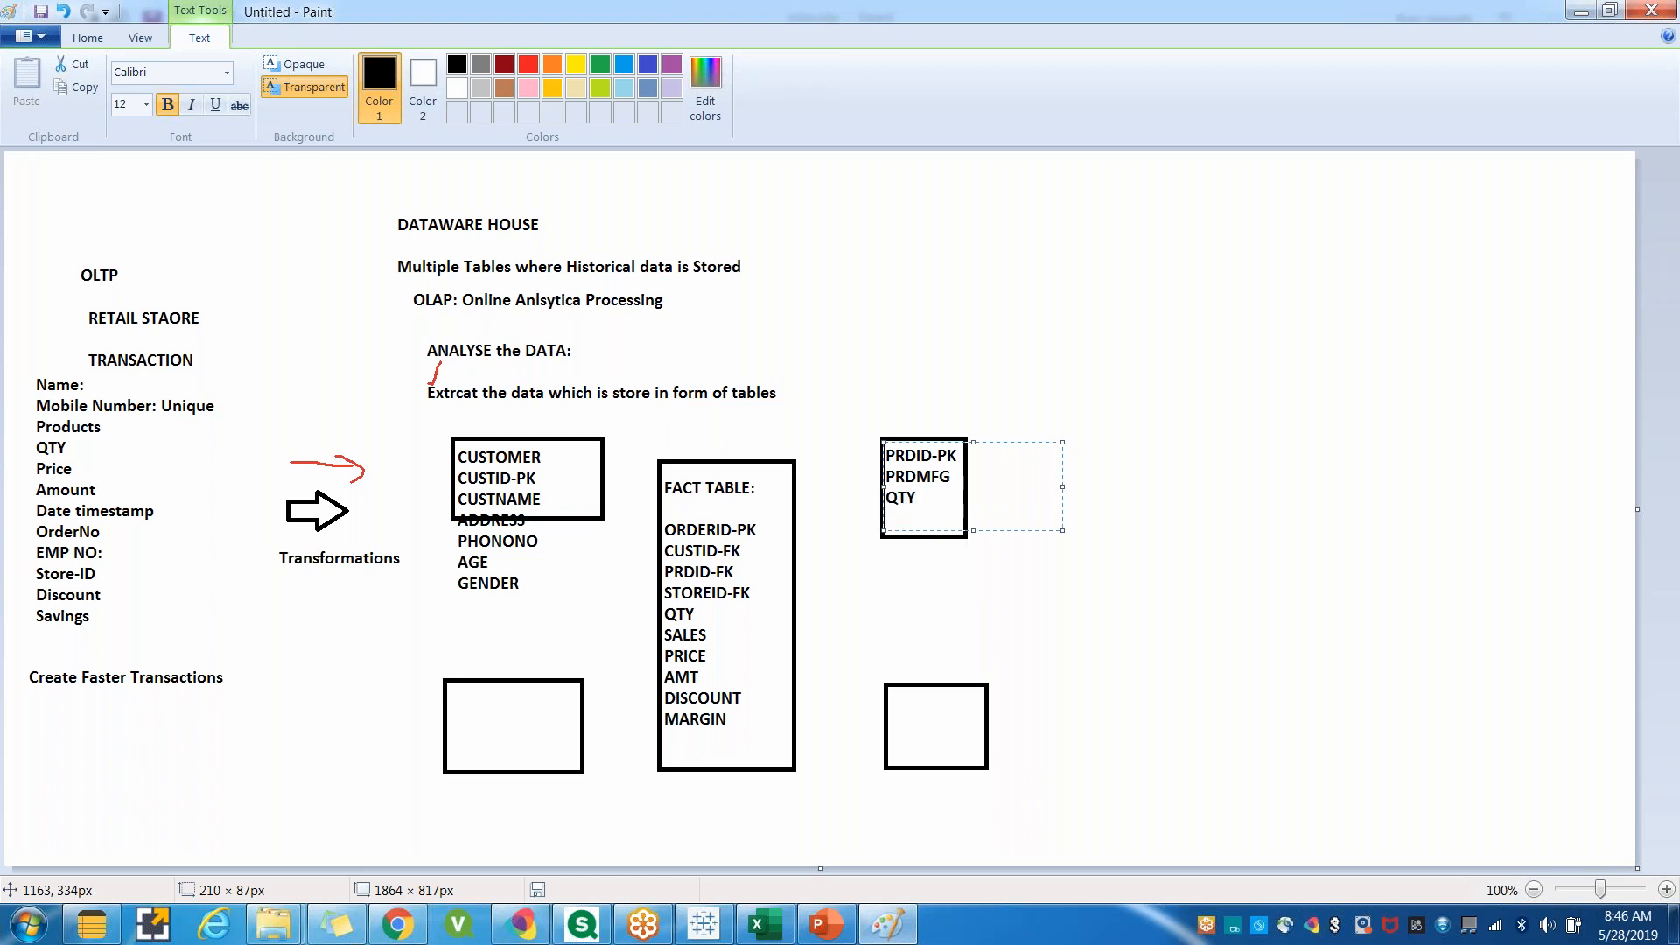
type("PRDUP")
left_click(1031, 681)
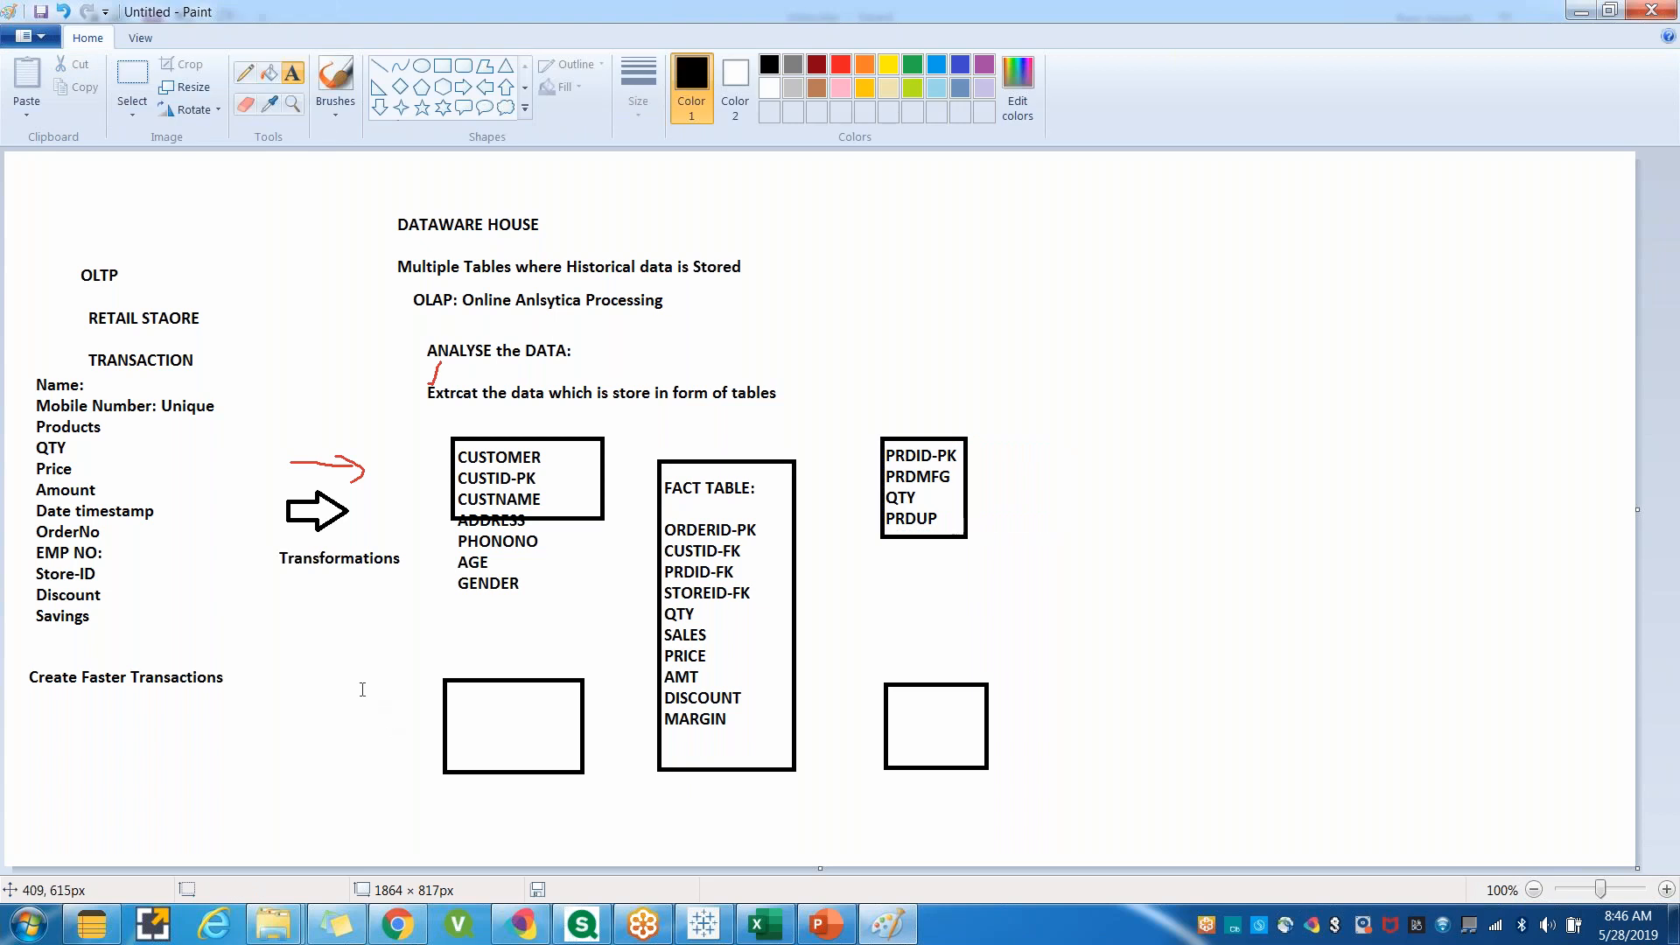
Label the lower-left rectangle EMPTABLE and the lower-right rectangle DATE.
left_click_drag(453, 690, 633, 746)
type("EMPTABLE")
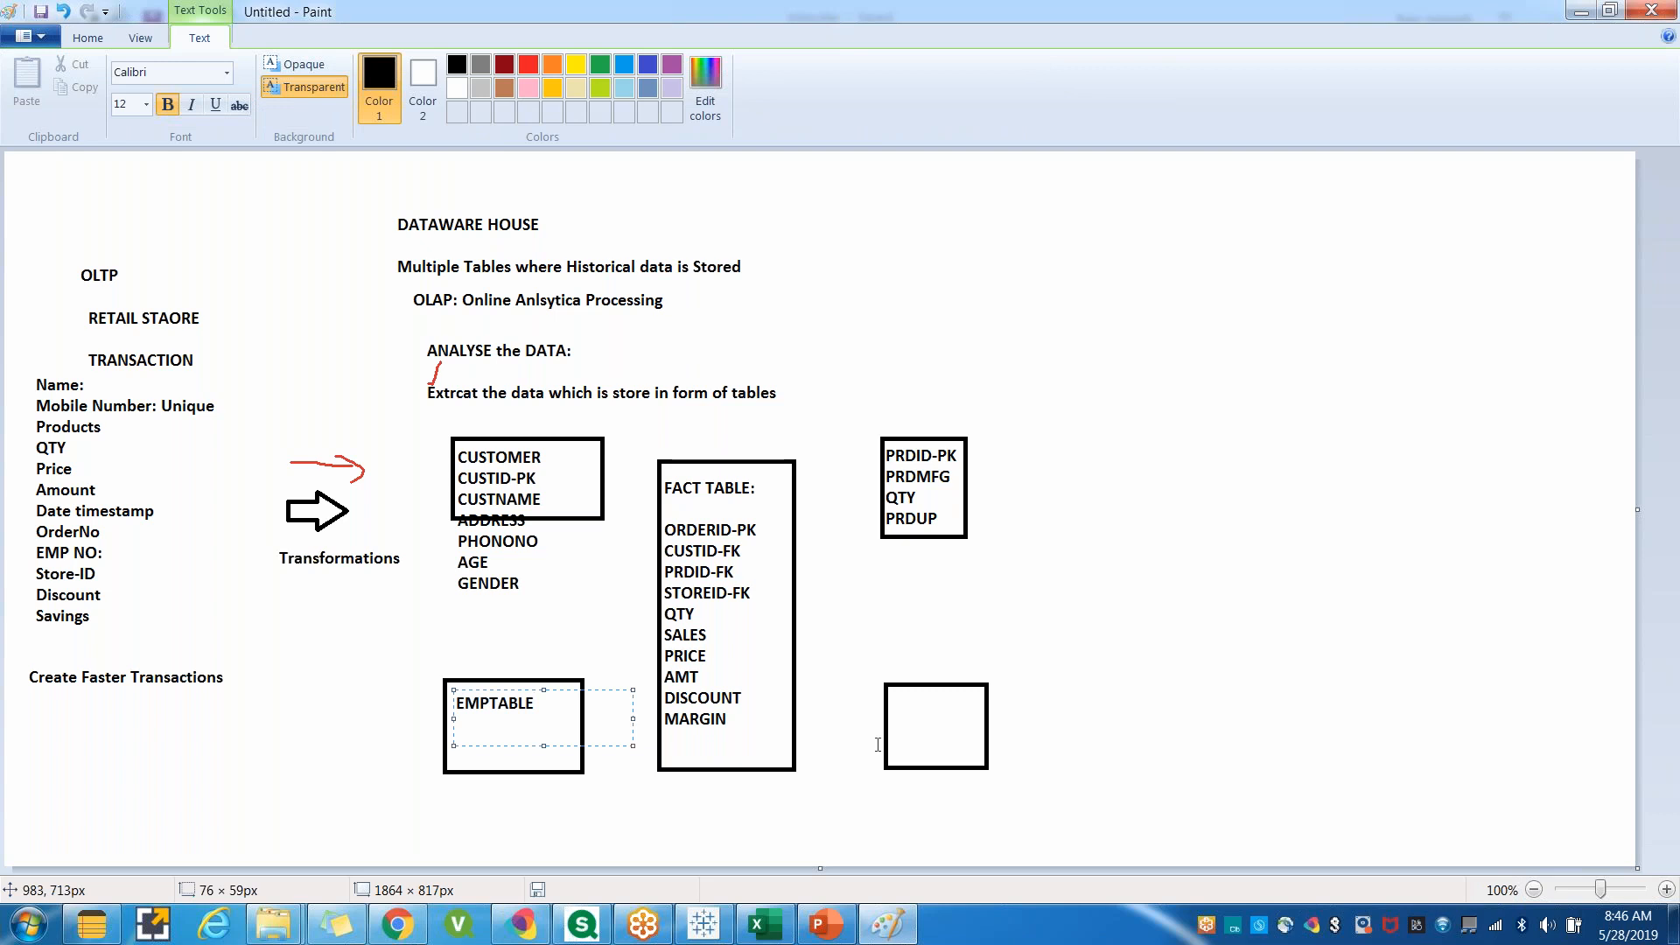
left_click_drag(894, 693, 970, 754)
type("DATE")
left_click(887, 825)
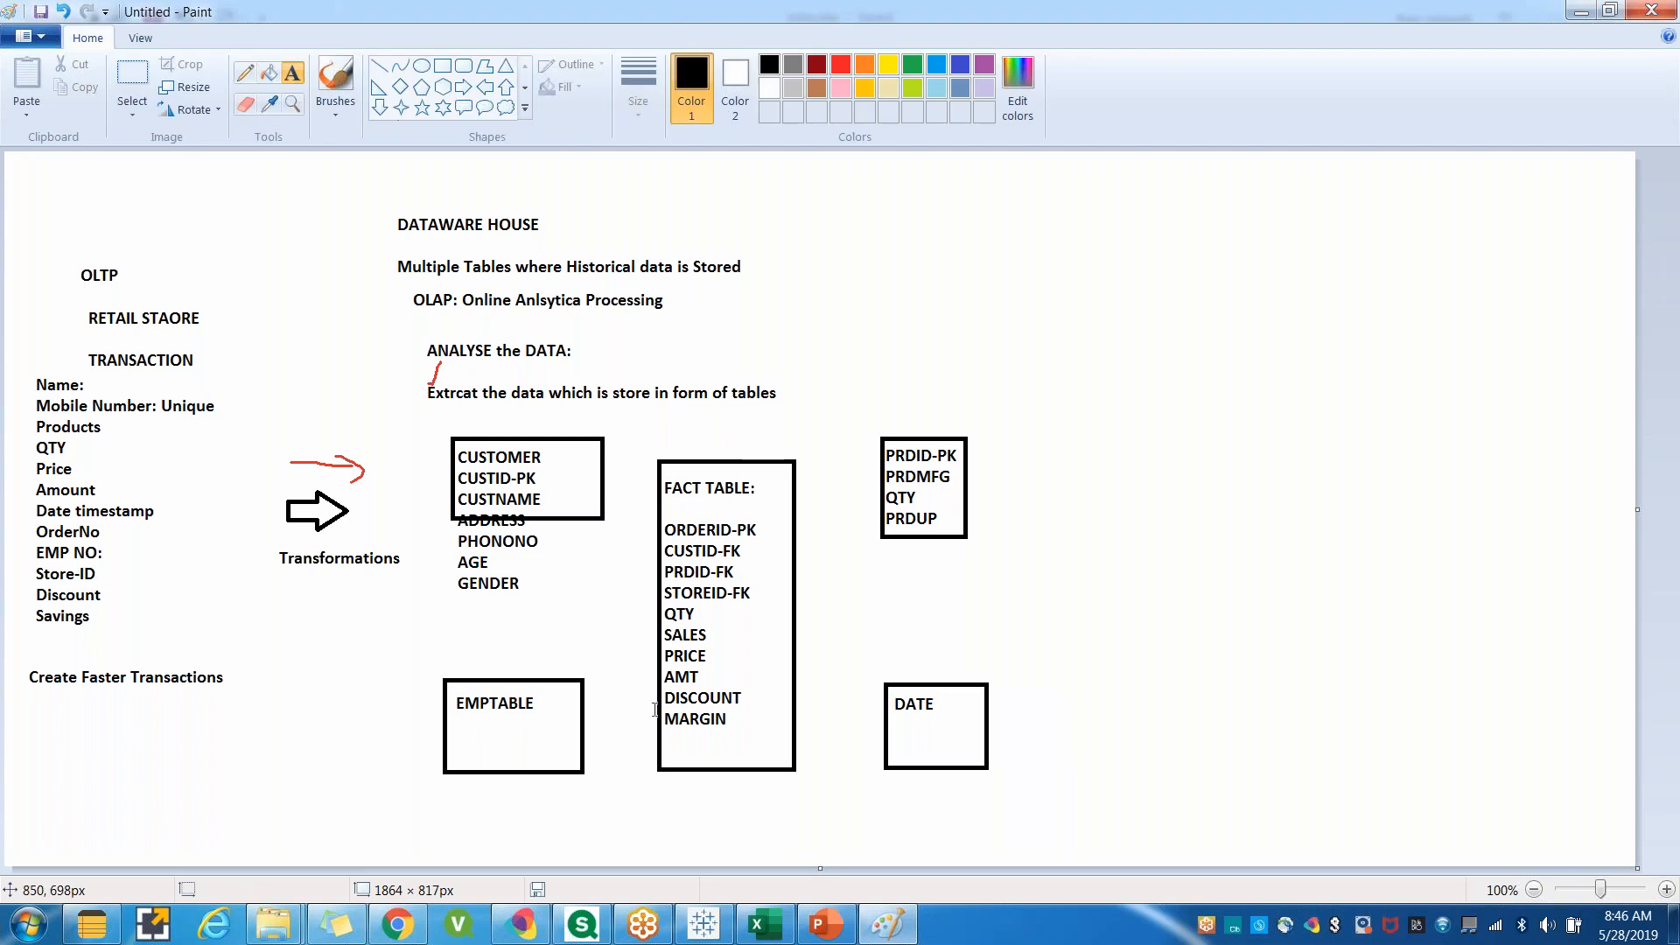
left_click_drag(1081, 237, 1259, 432)
left_click(1107, 520)
left_click_drag(649, 430, 842, 805)
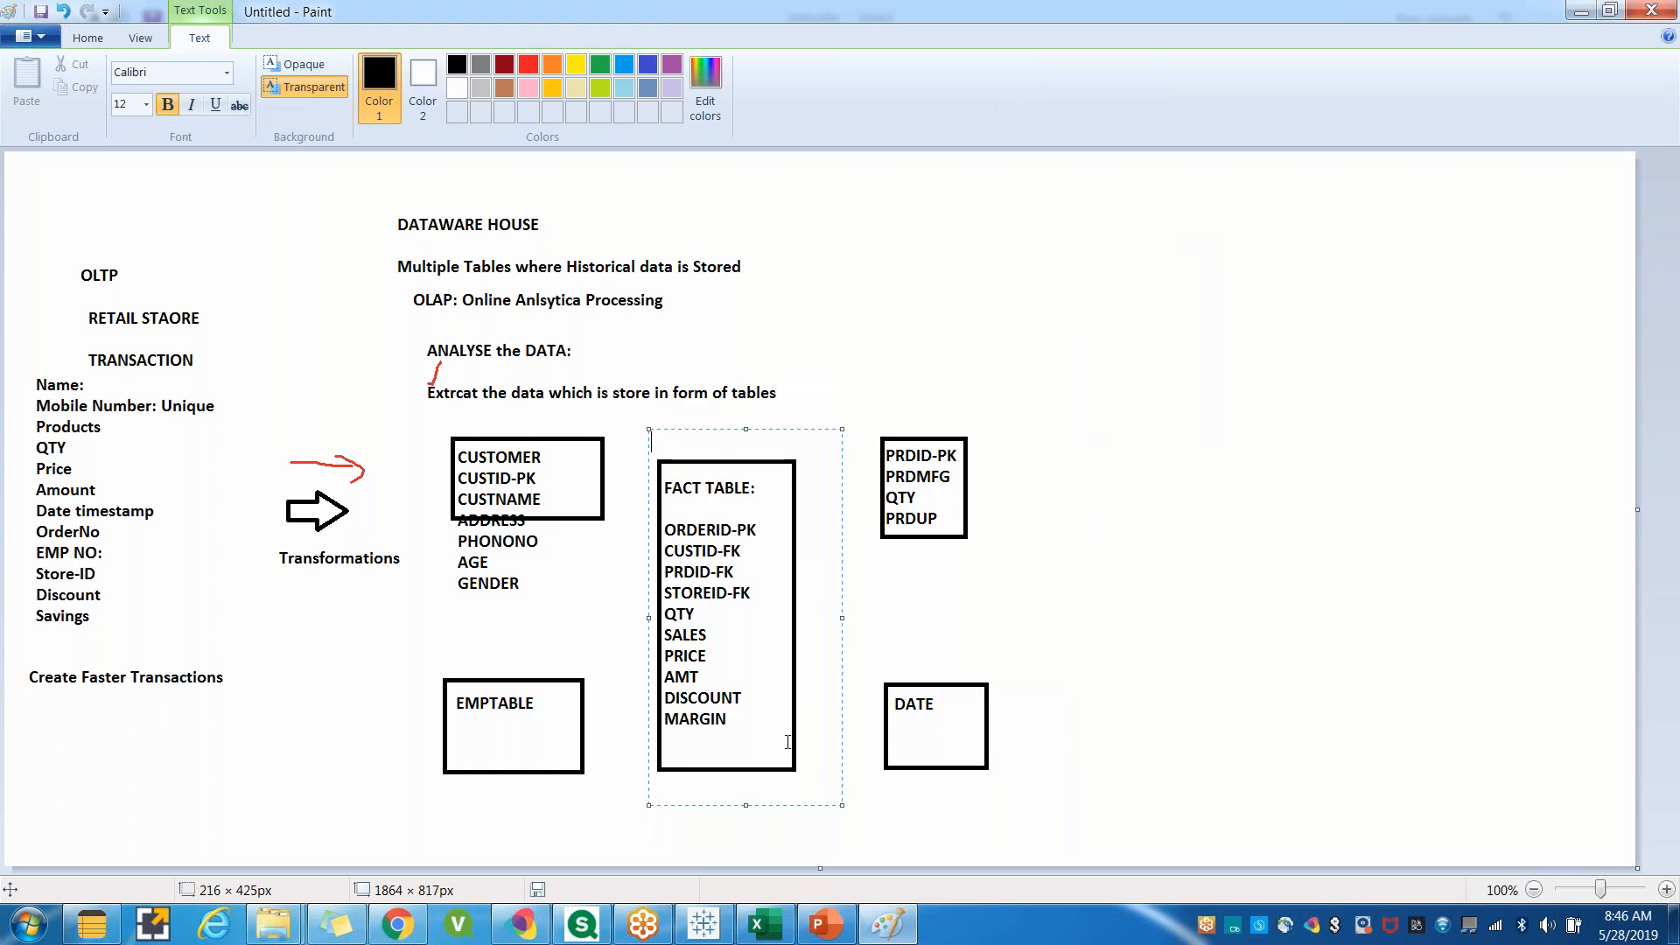
left_click(604, 508)
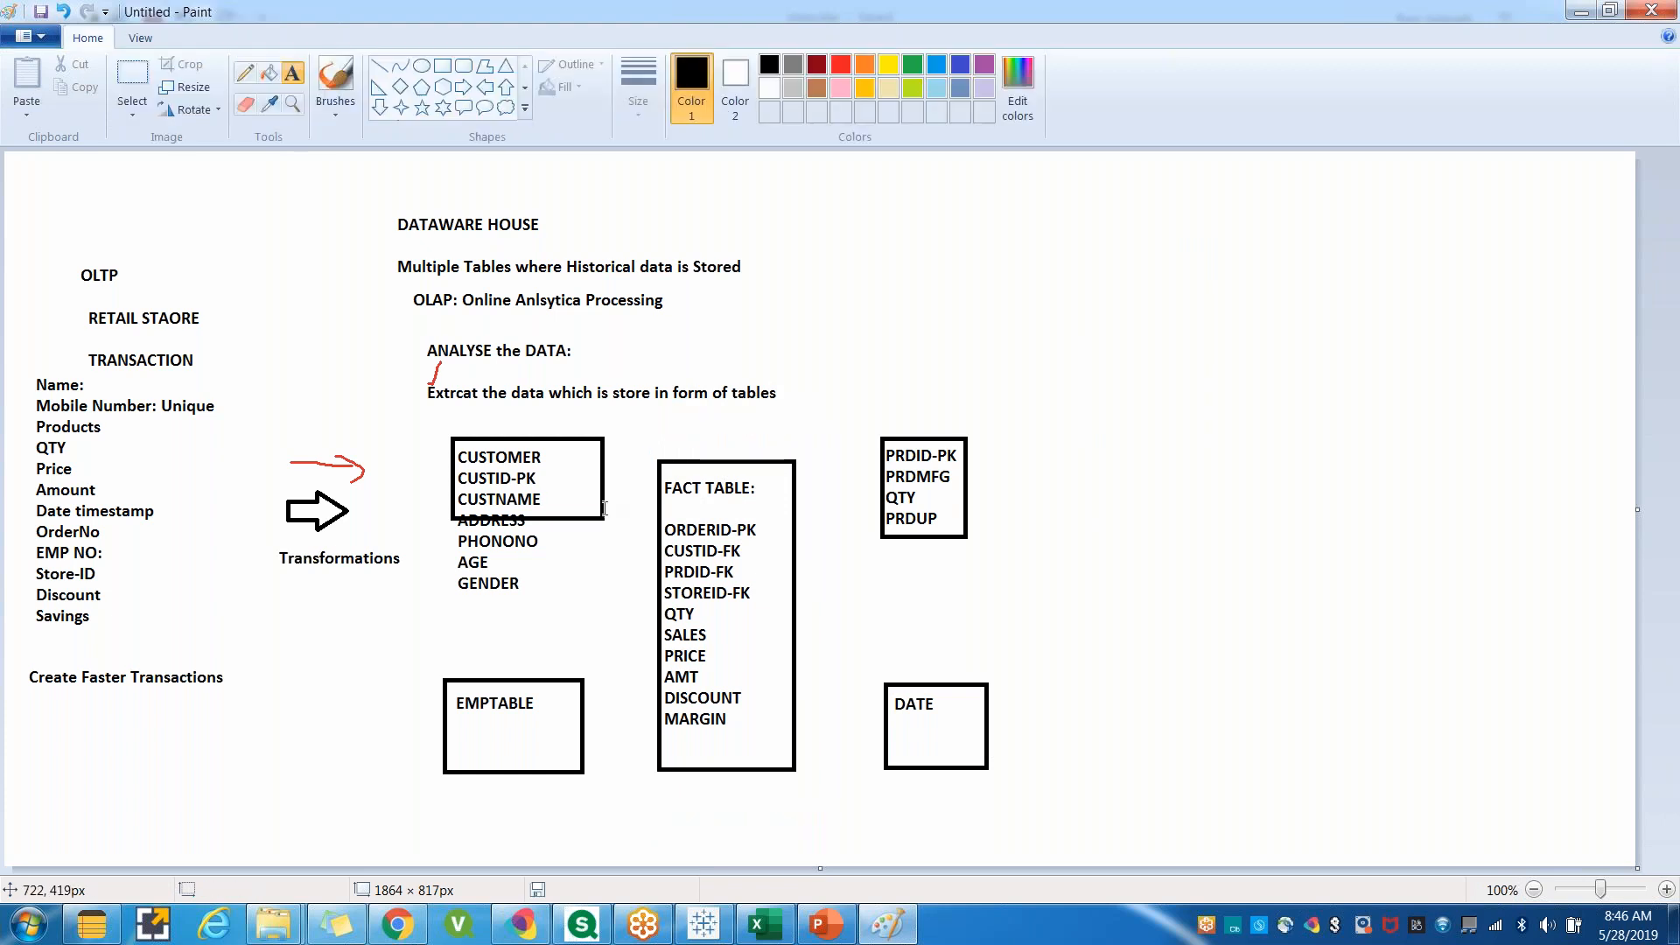
Write the sample value 101 beside CUSTID-PK in the customer table.
left_click_drag(563, 474, 590, 481)
type("101")
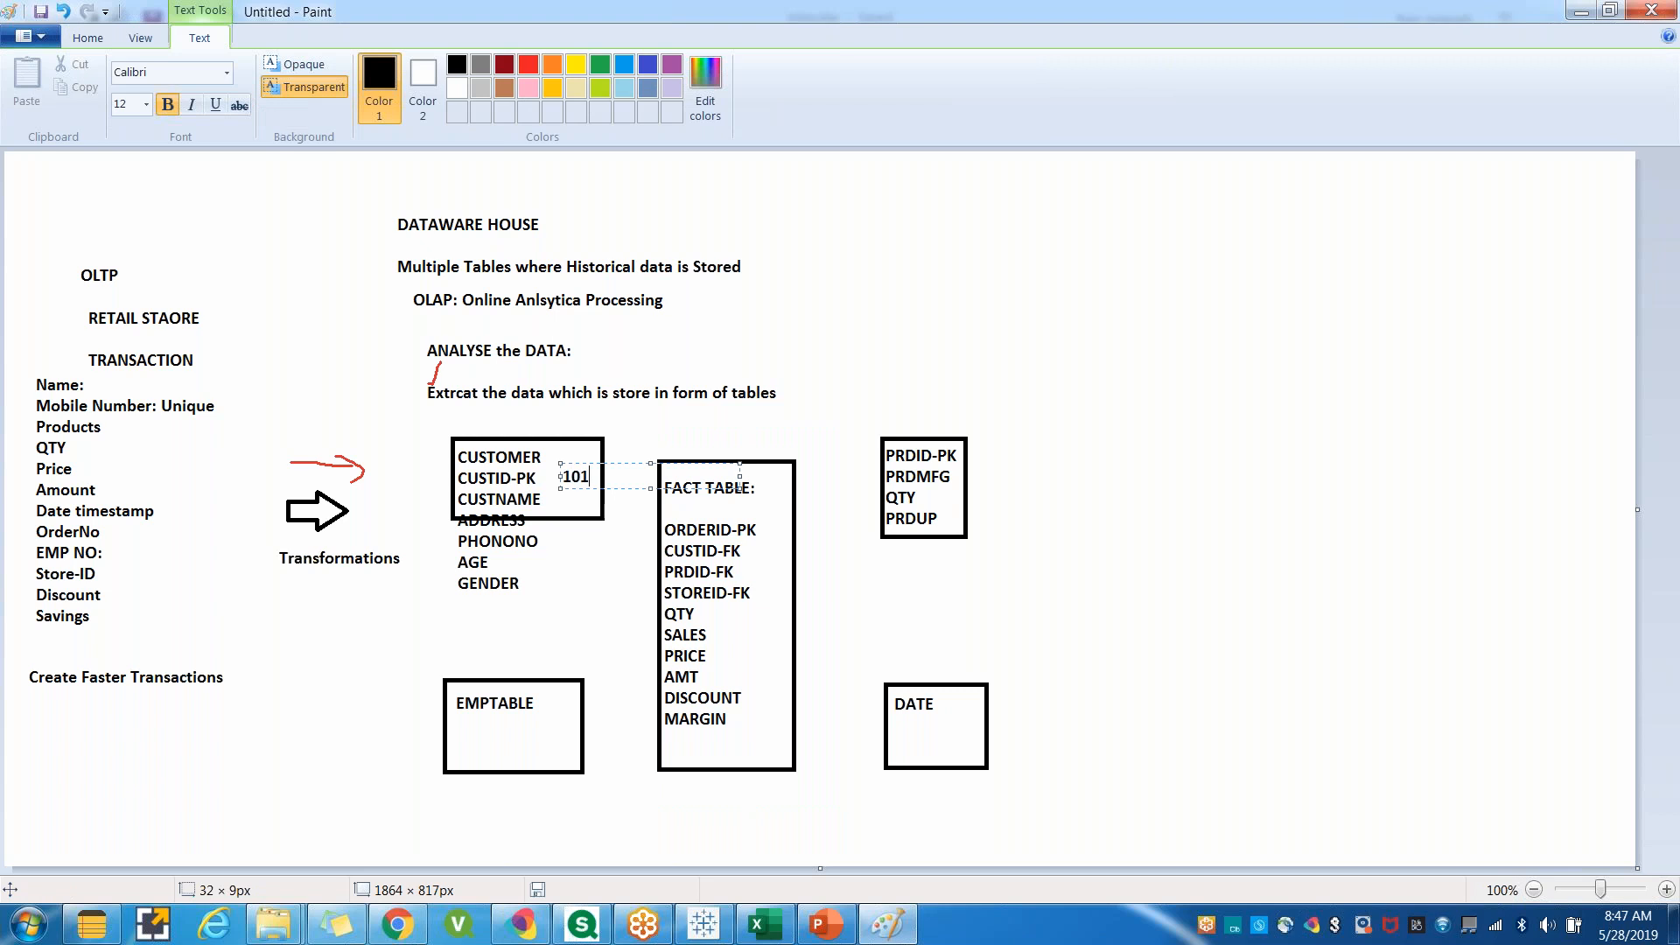
left_click(1162, 630)
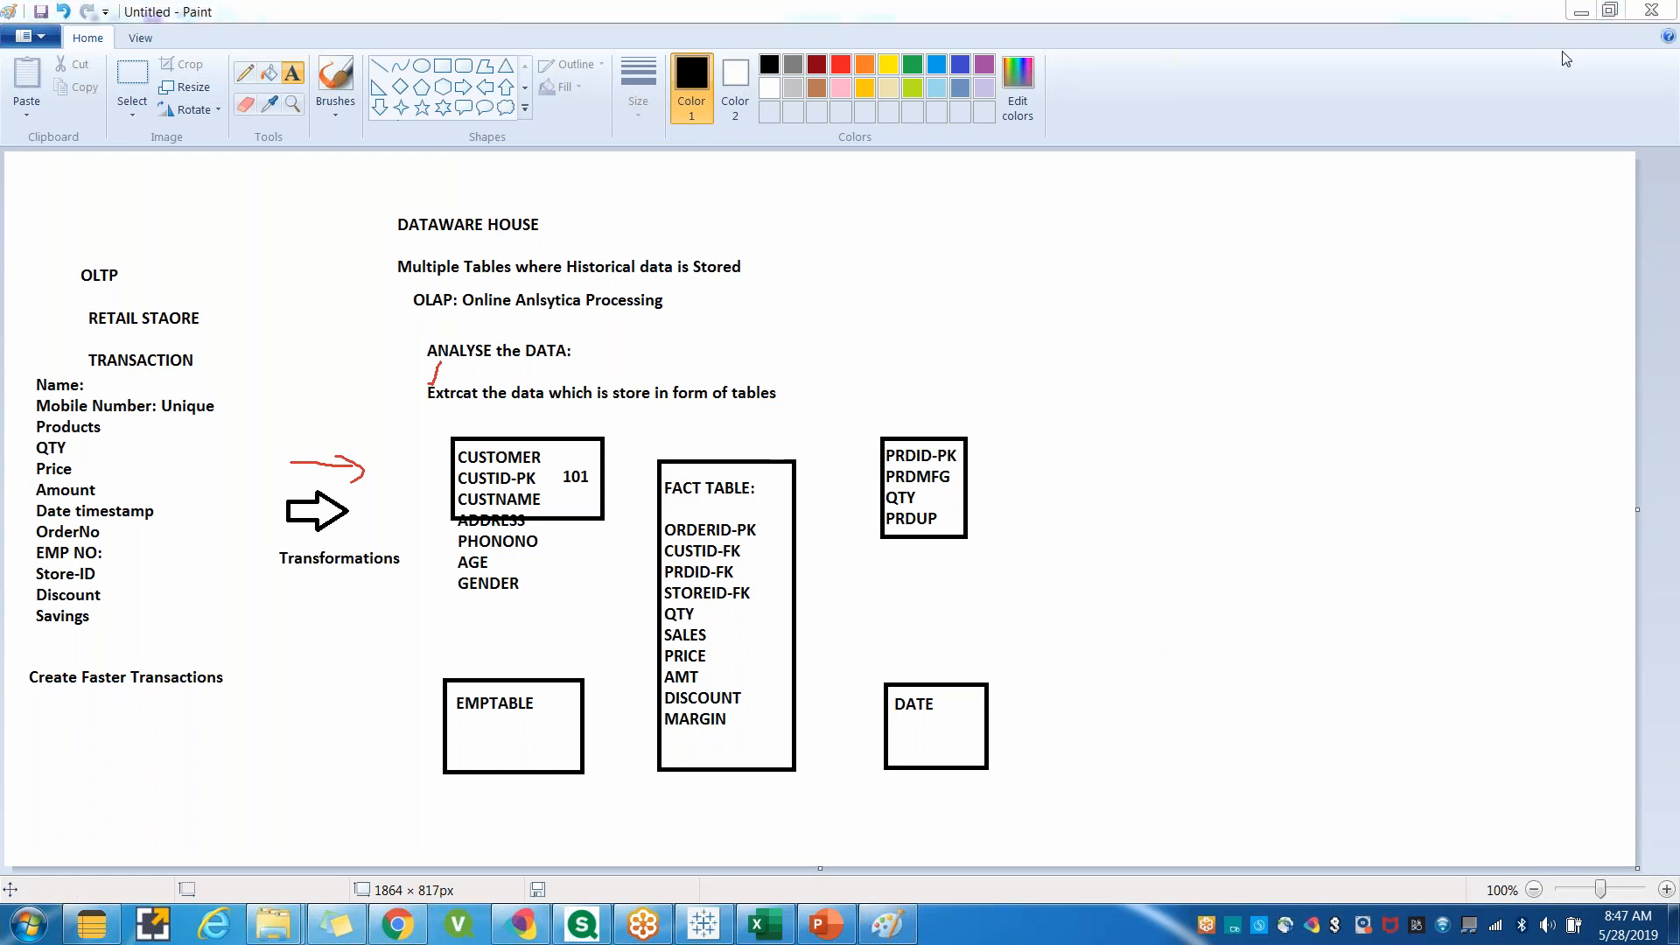
Start a query text in the upper-right corner: 'Select , Customer Name, Custe PHO, Sum (Sales) as Sales from'.
left_click_drag(1087, 224, 1377, 597)
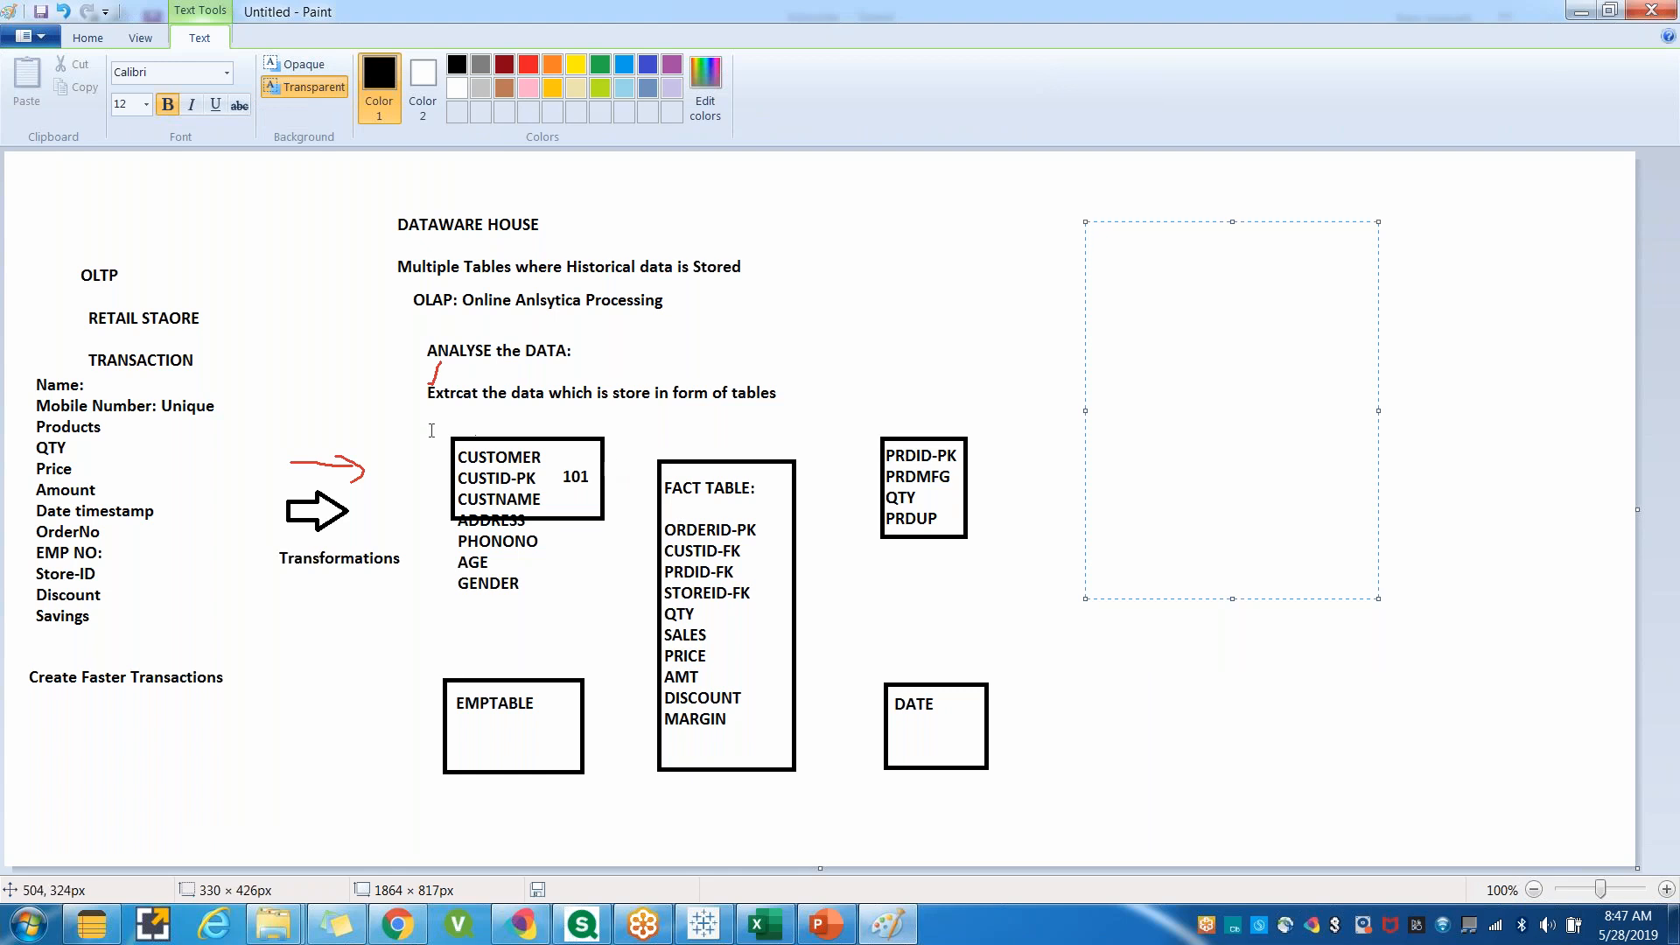
left_click_drag(421, 422, 618, 631)
left_click_drag(648, 426, 807, 799)
left_click(1091, 675)
left_click_drag(1021, 175, 1352, 474)
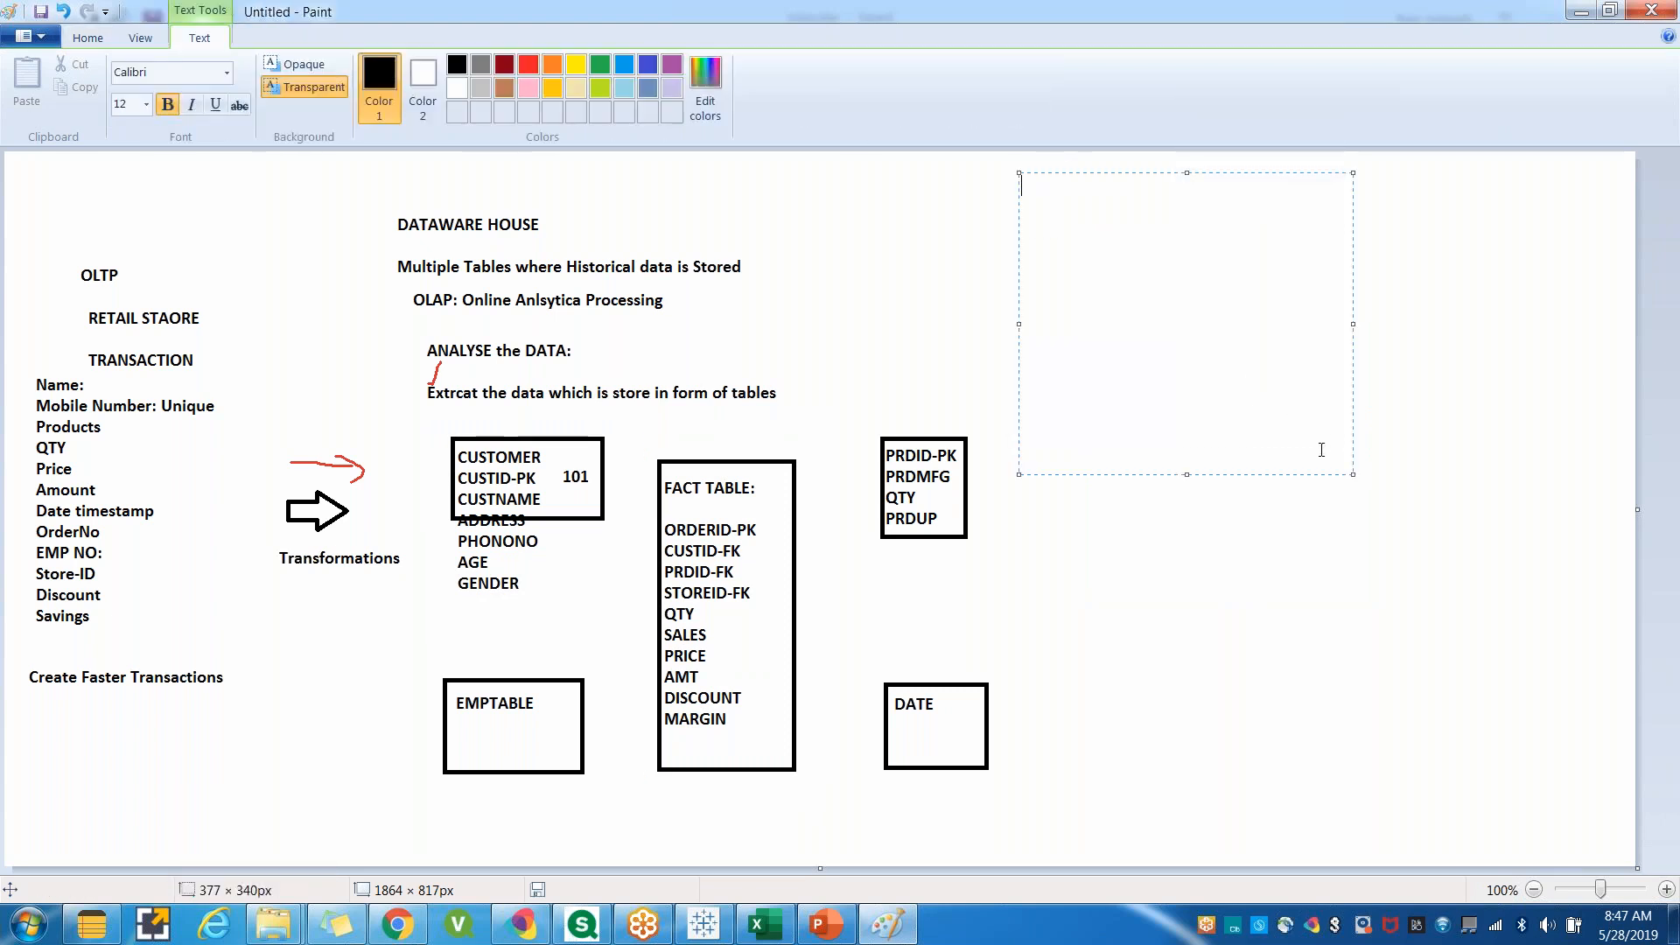
type("Select , Customer Name, Custe PH")
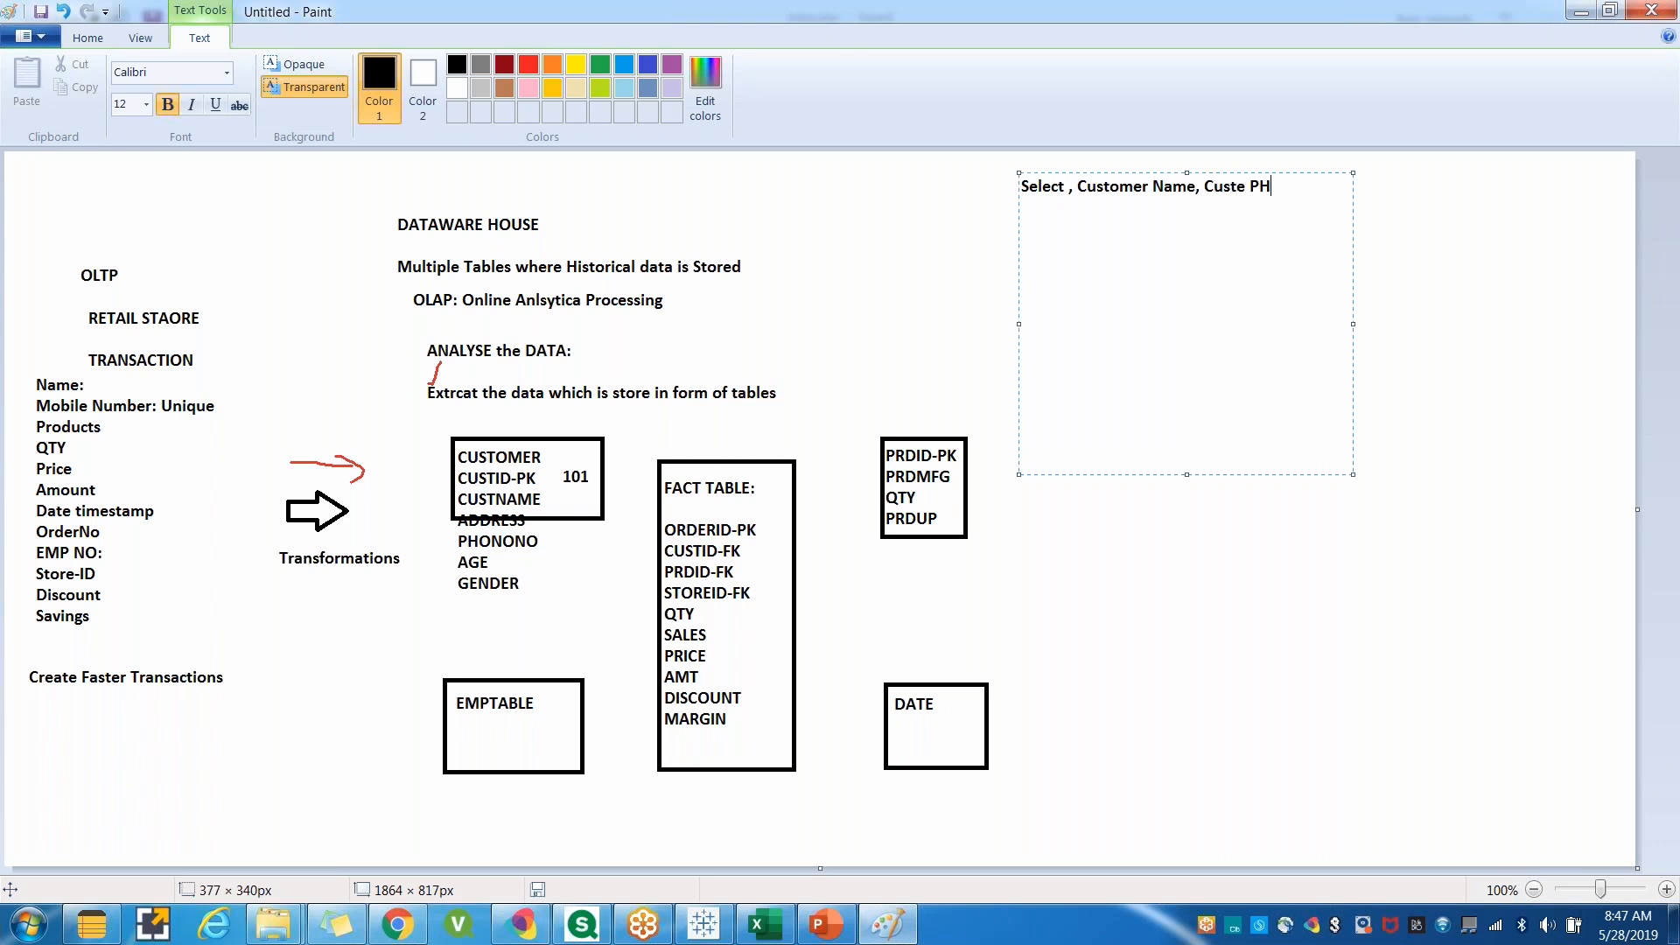
type("O, Sum(Sales) as Sales from ")
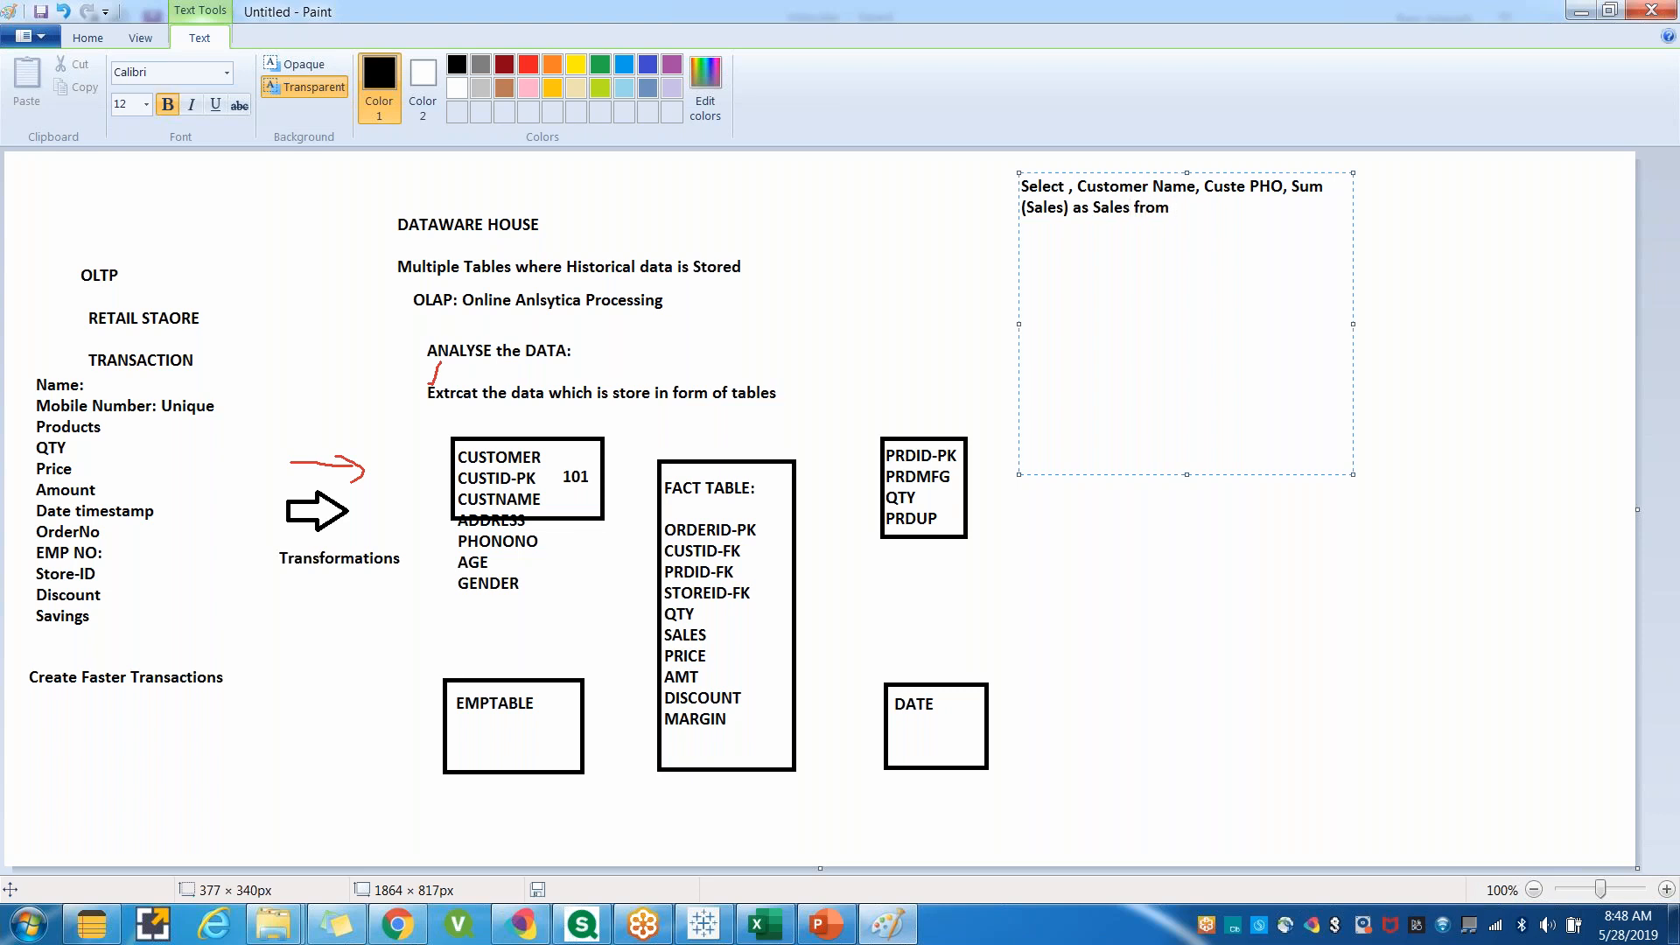
type("FactTable")
Finish the query with 'FactTable Left JOIN on Customer.CUSTID=FactTable.CUSTOMERID'.
type("Left JOIN on")
key("Return")
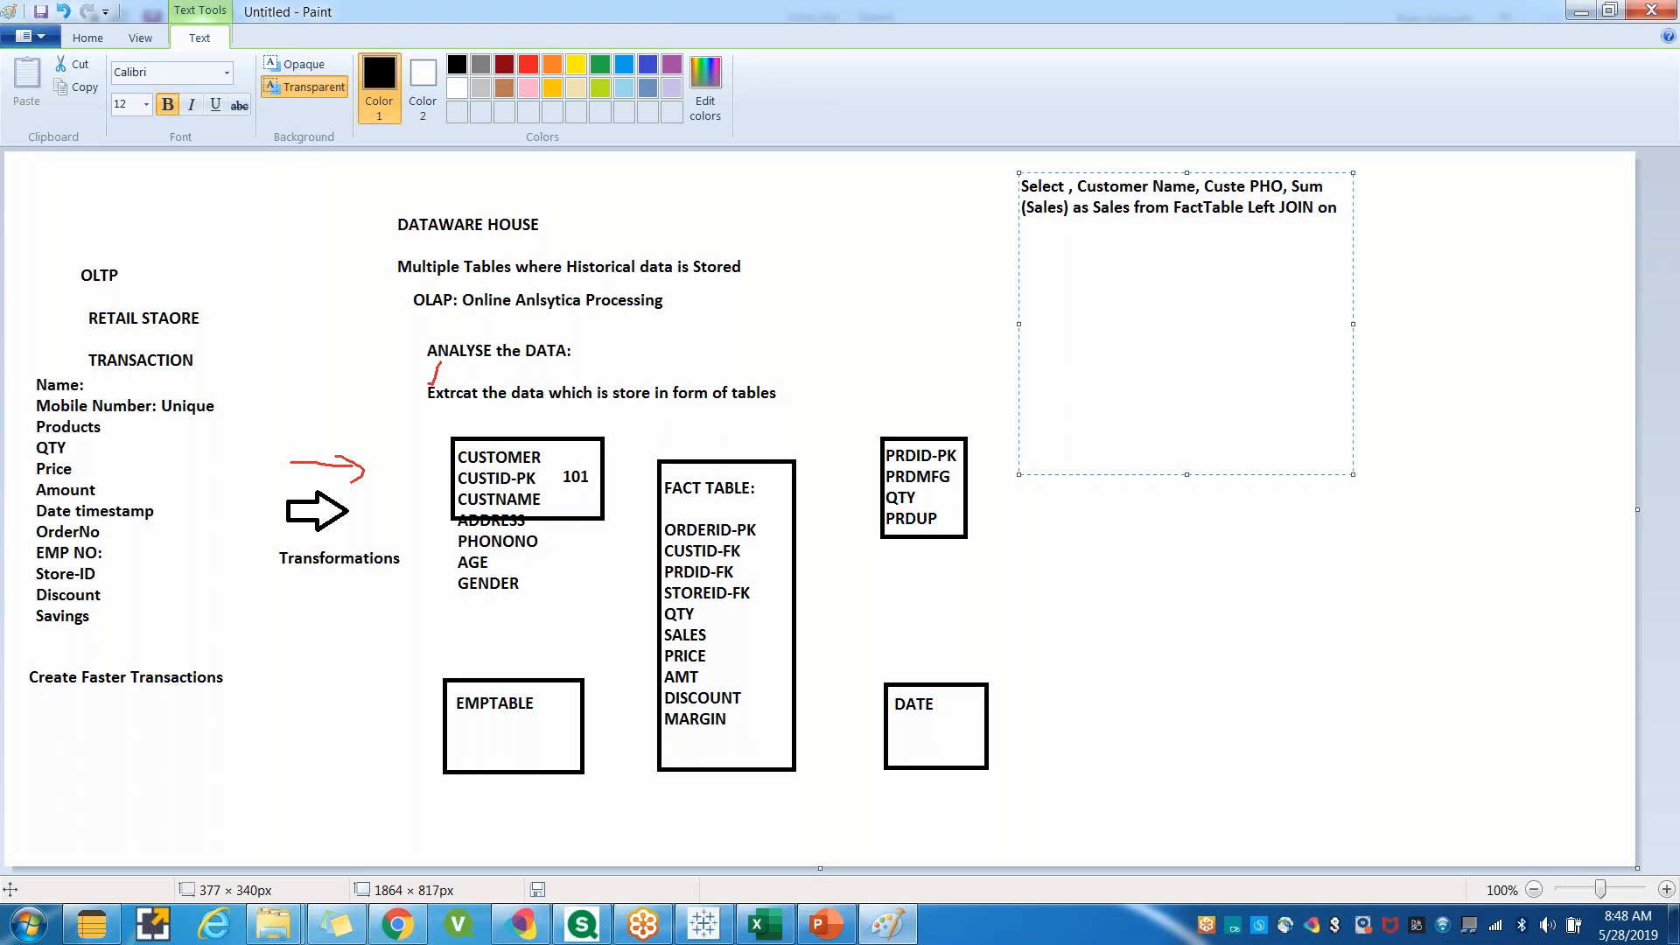
type("CUSTID")
type("Customer")
type(".")
key("End")
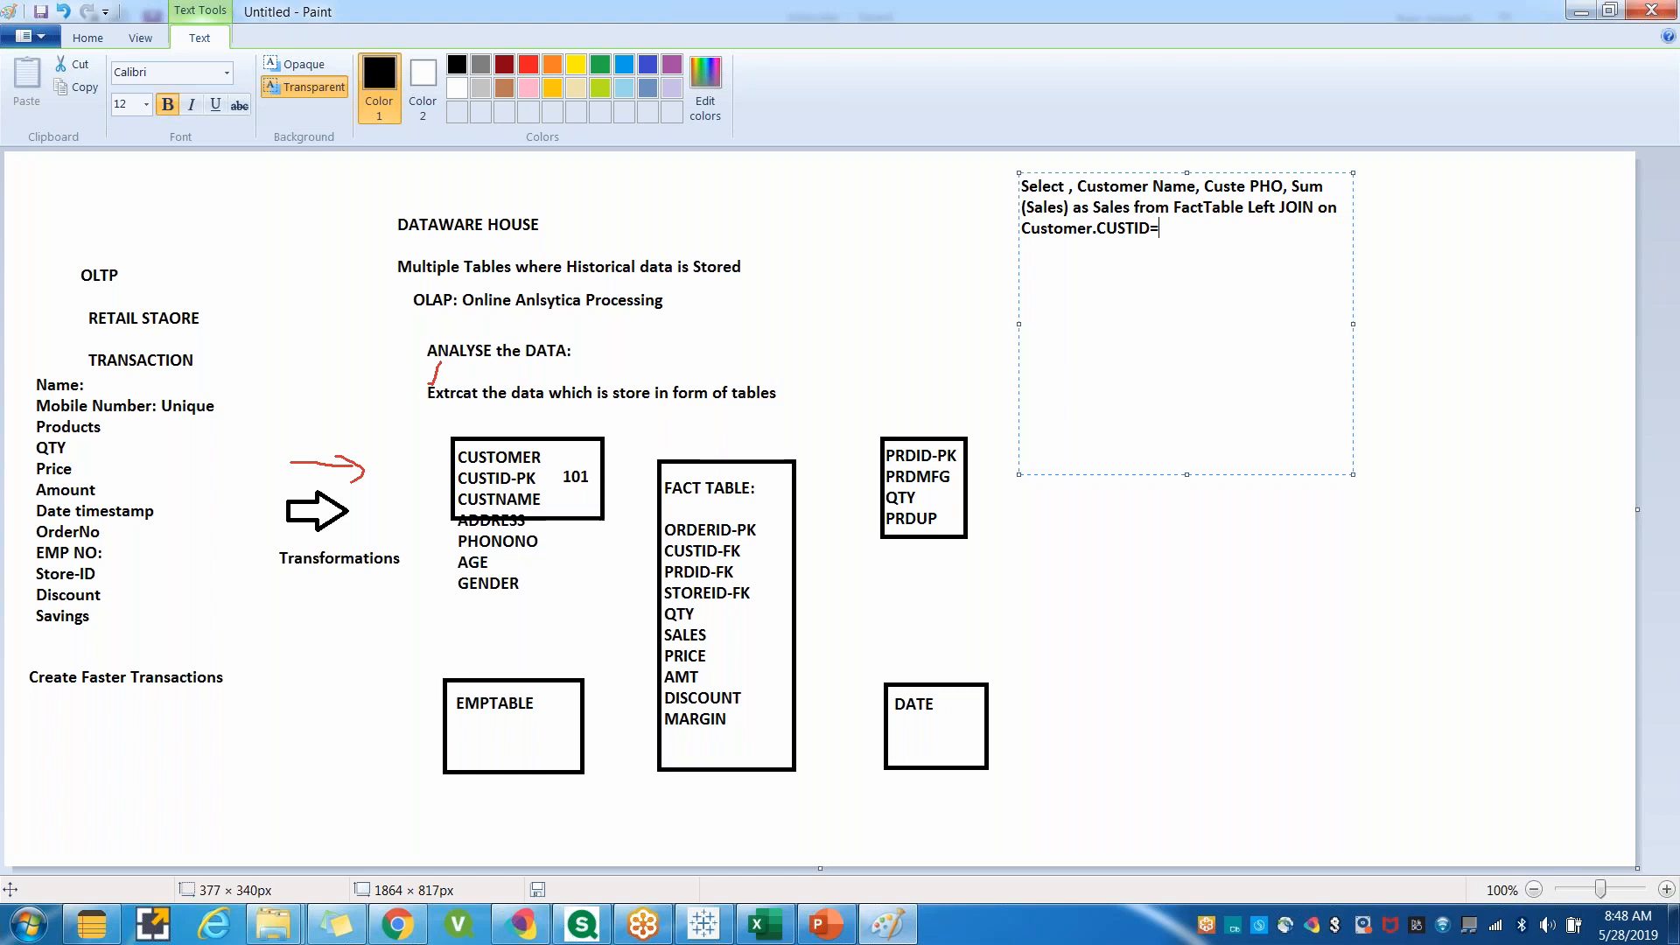
type("=Custom")
key("BackSpace")
key("BackSpace")
key("BackSpace")
key("BackSpace")
key("BackSpace")
key("BackSpace")
type("FactTable.CUSTOMERID")
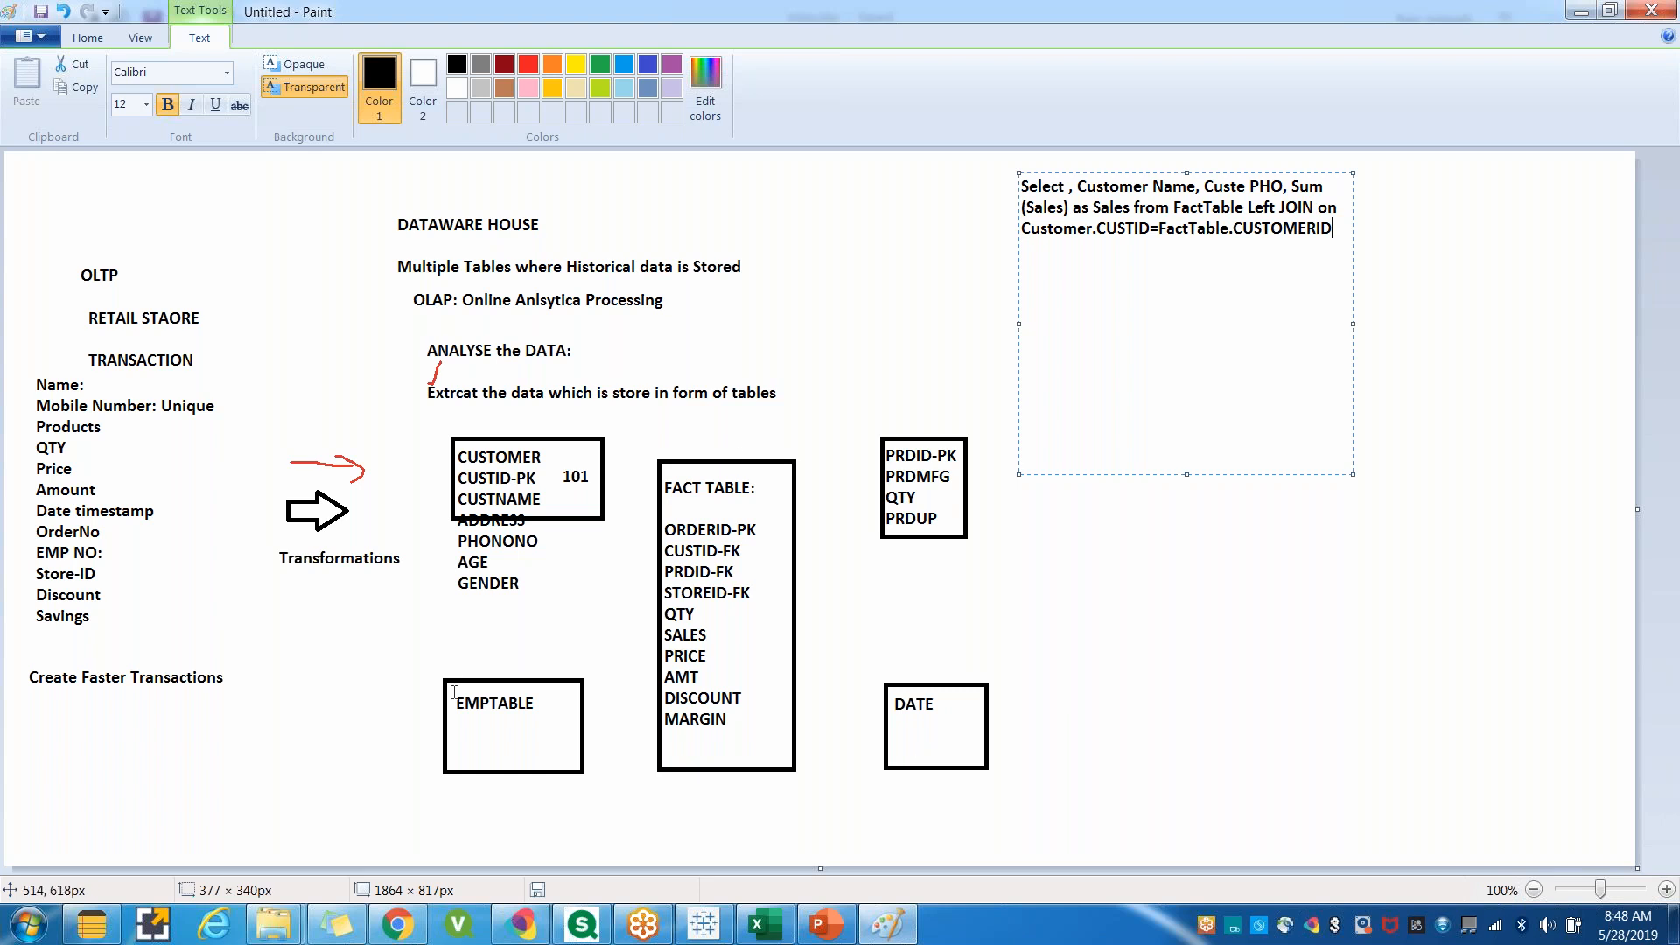
left_click(1166, 553)
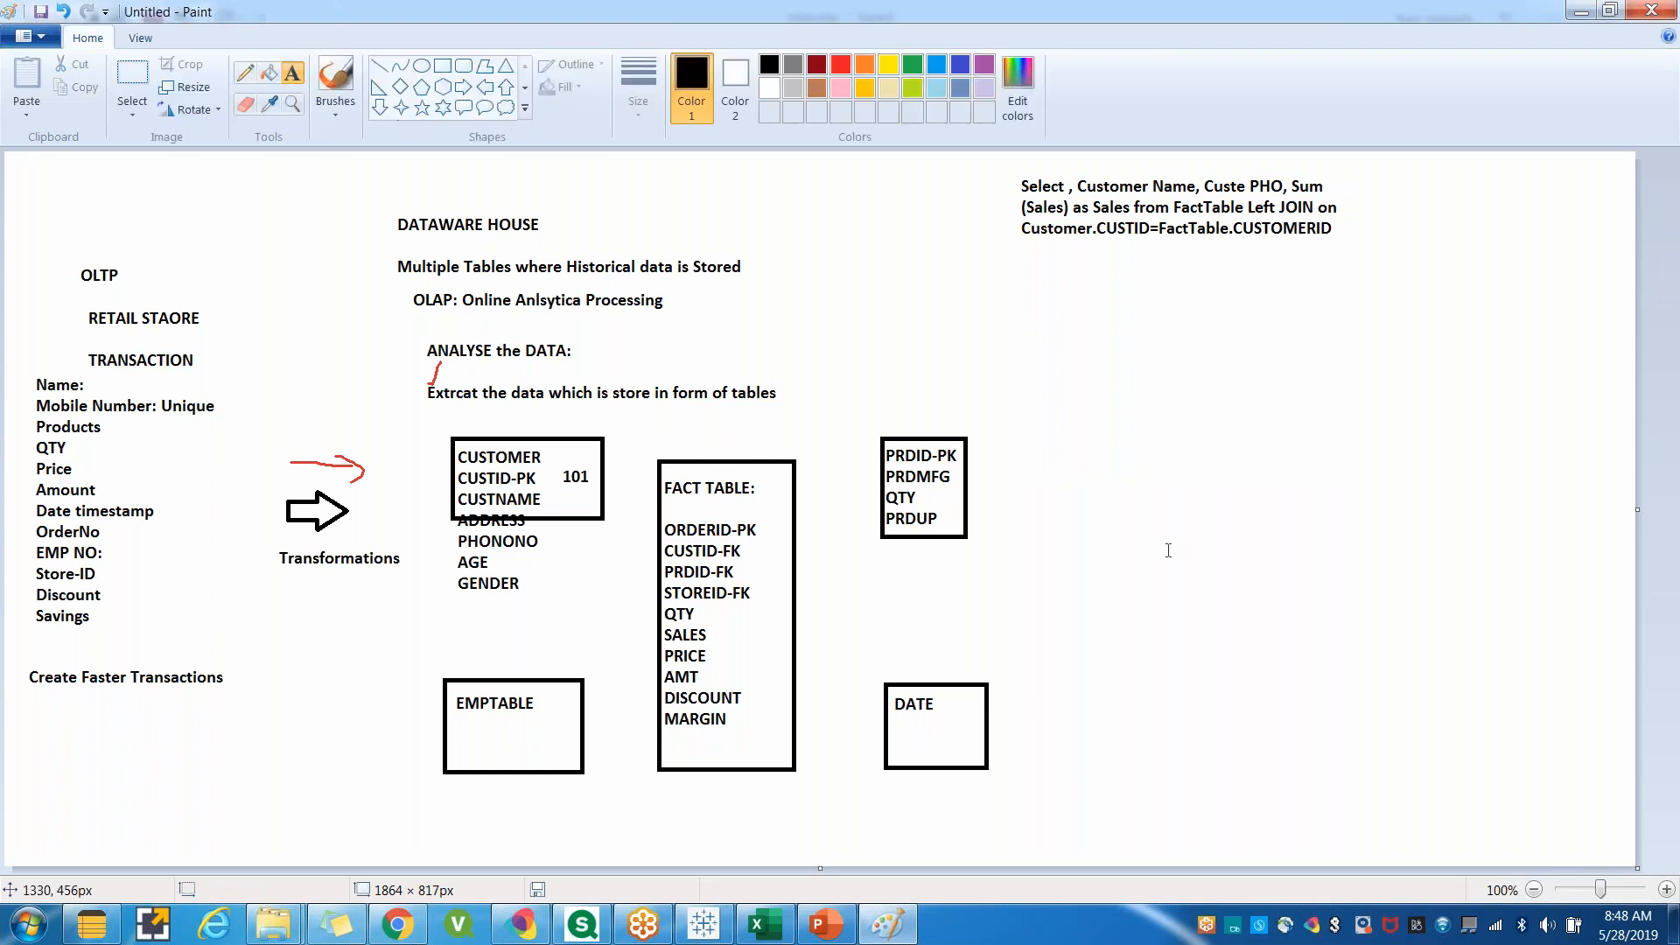
left_click(379, 65)
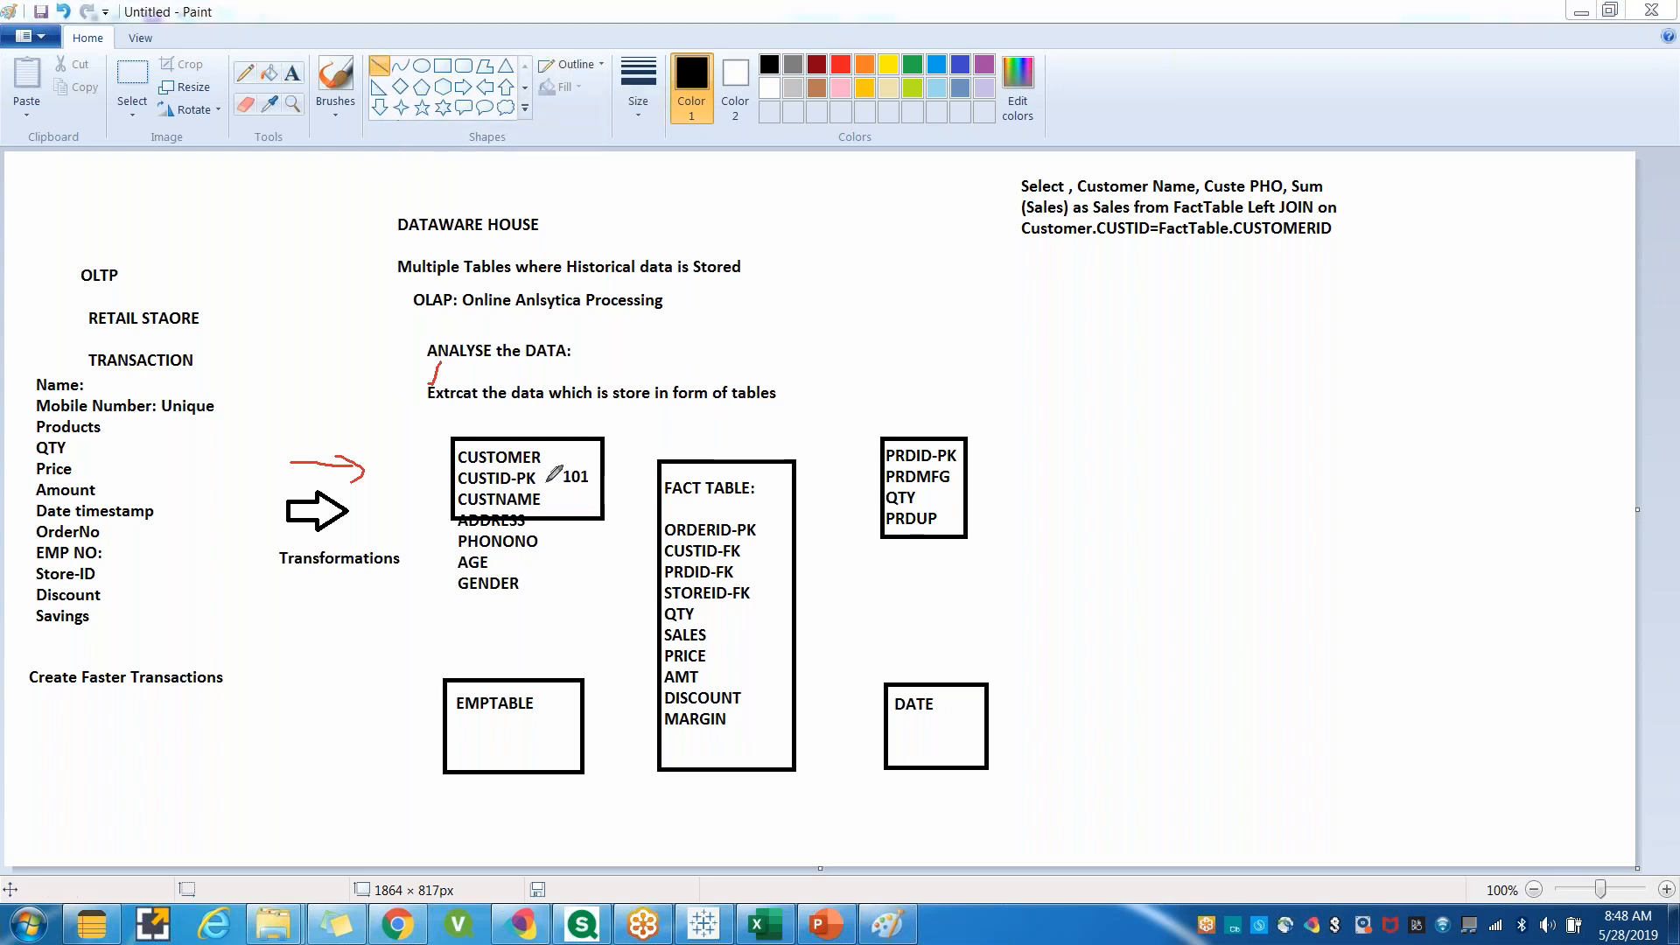
mouse_move(512, 480)
left_mouse_down()
mouse_move(588, 494)
mouse_move(670, 542)
left_mouse_up()
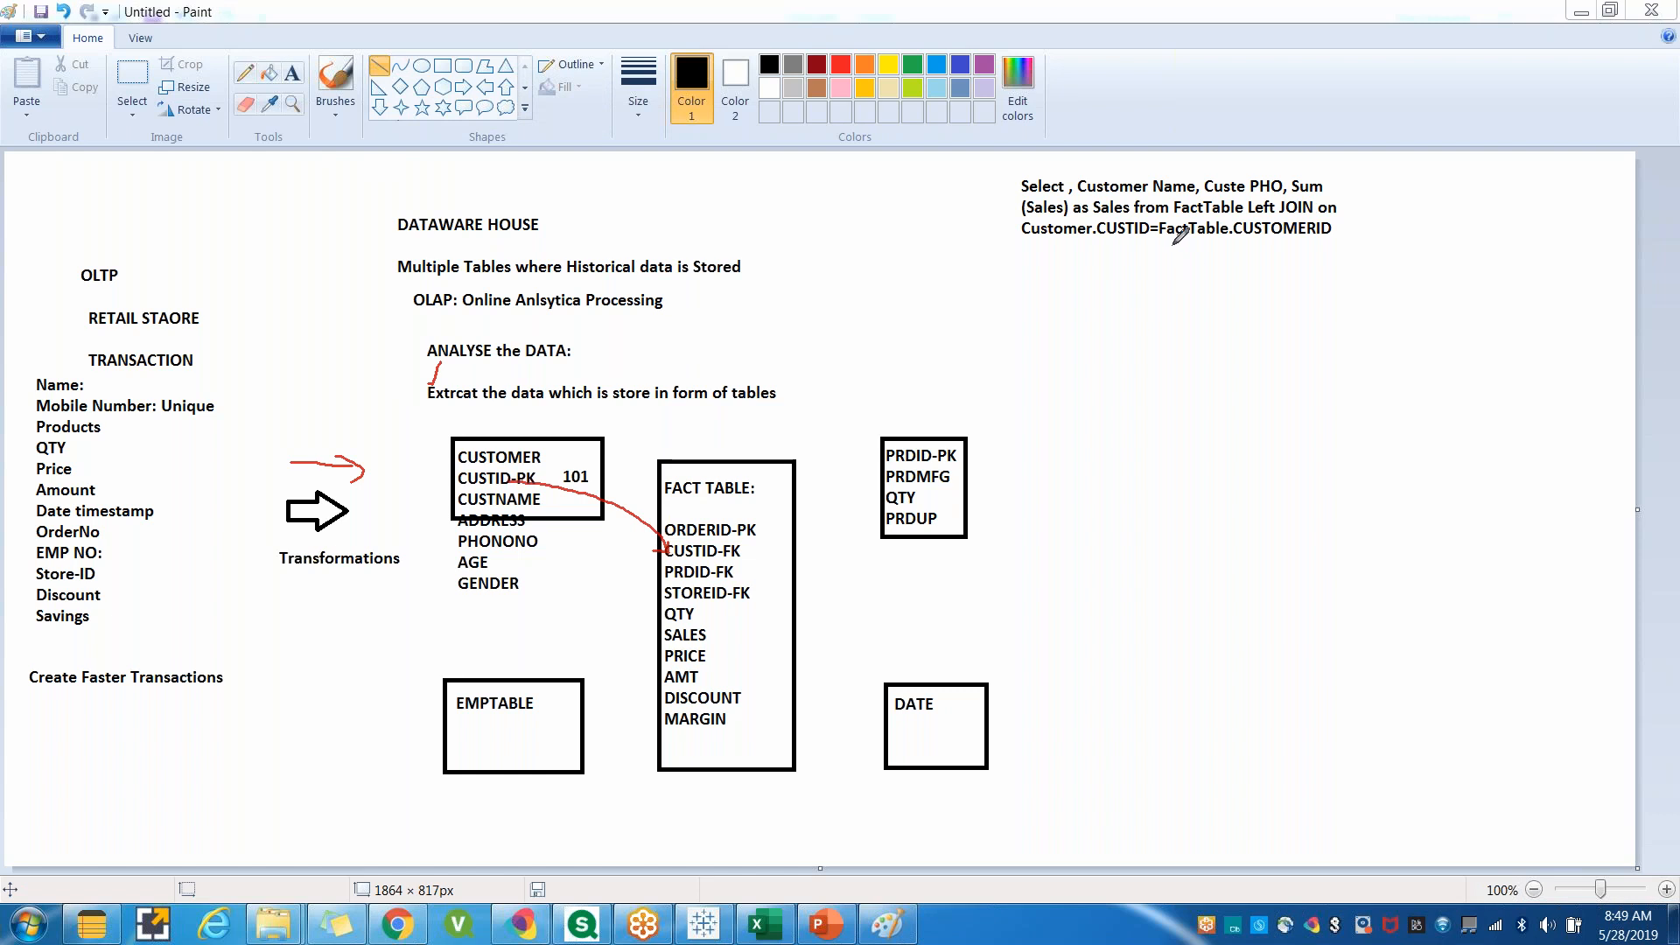
mouse_move(1169, 245)
left_mouse_down()
mouse_move(1219, 245)
mouse_move(1183, 286)
mouse_move(1323, 248)
mouse_move(1283, 284)
mouse_move(1307, 274)
left_mouse_up()
left_click(1285, 280)
mouse_move(1021, 254)
left_mouse_down()
mouse_move(1073, 249)
mouse_move(1042, 266)
mouse_move(1065, 258)
mouse_move(1042, 298)
mouse_move(1064, 273)
mouse_move(1132, 262)
left_mouse_up()
left_click(1045, 281)
left_click(1117, 266)
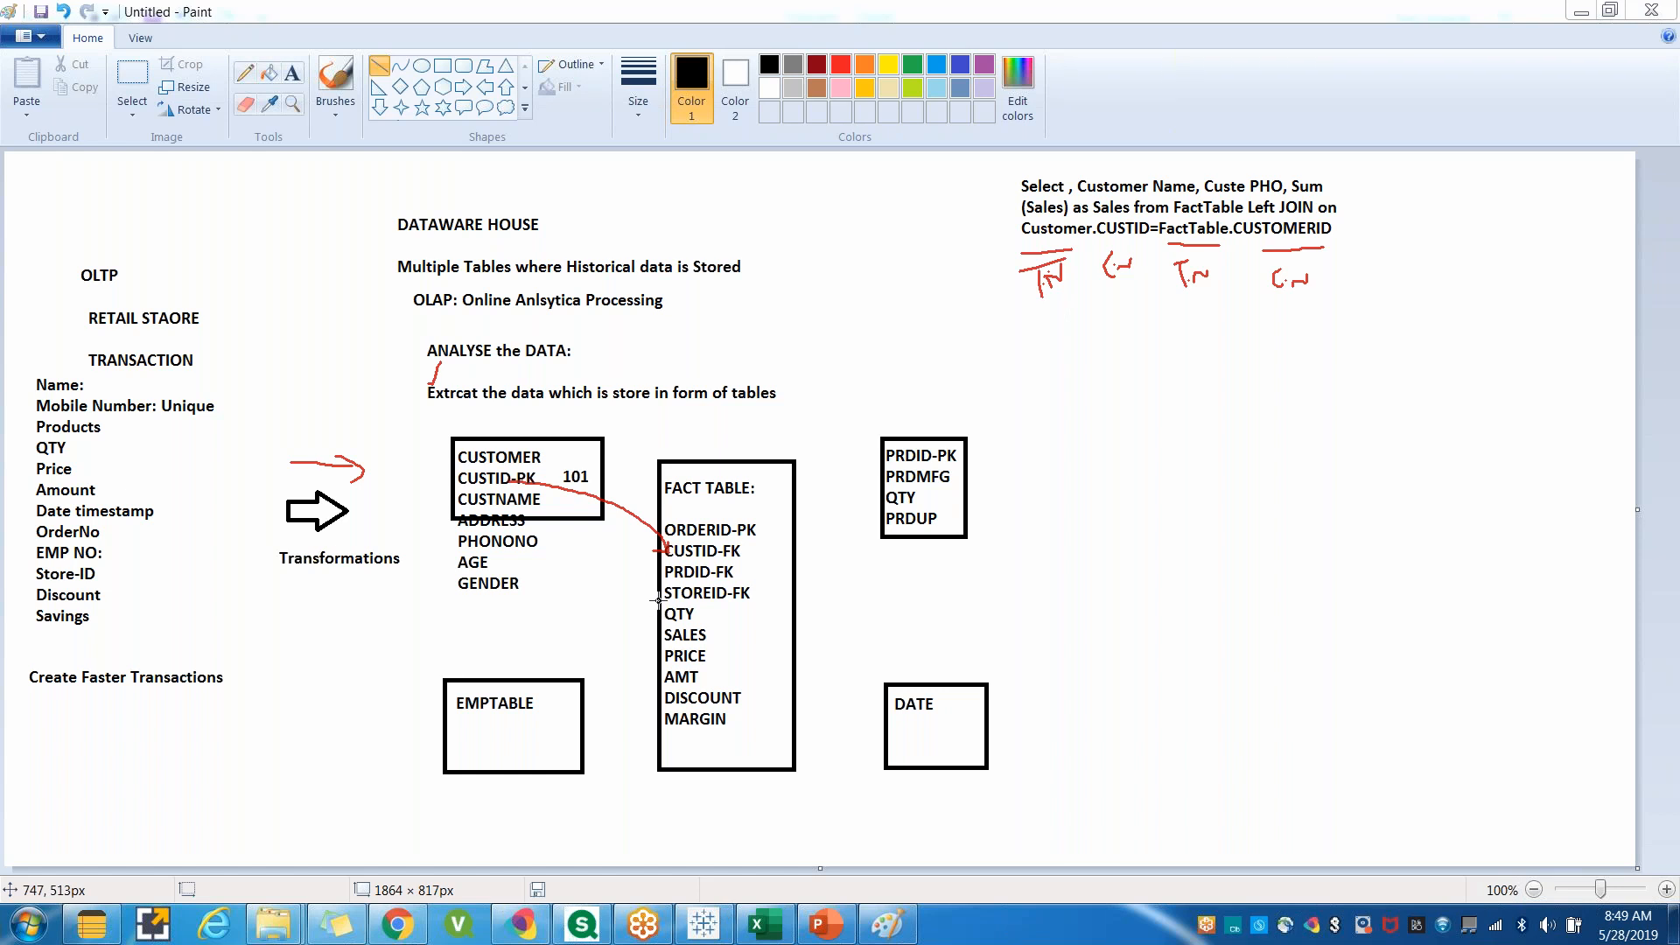
Review the full outer join in Tableau and the join result tables in the Excel workbook.
left_click(729, 931)
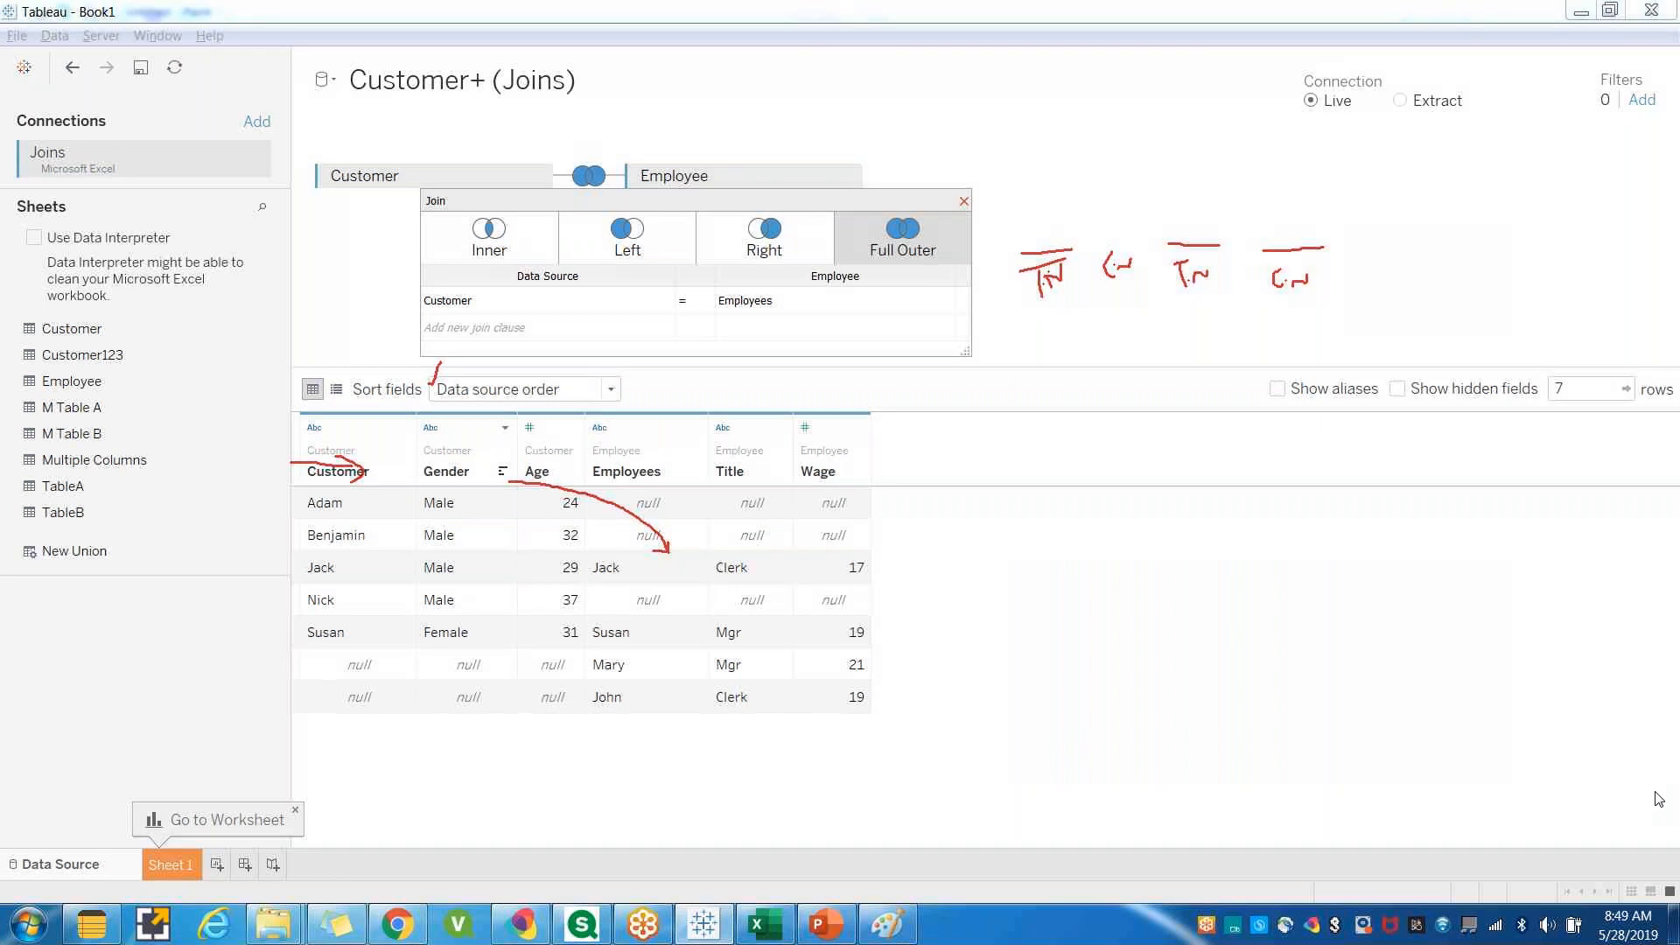
left_click(963, 200)
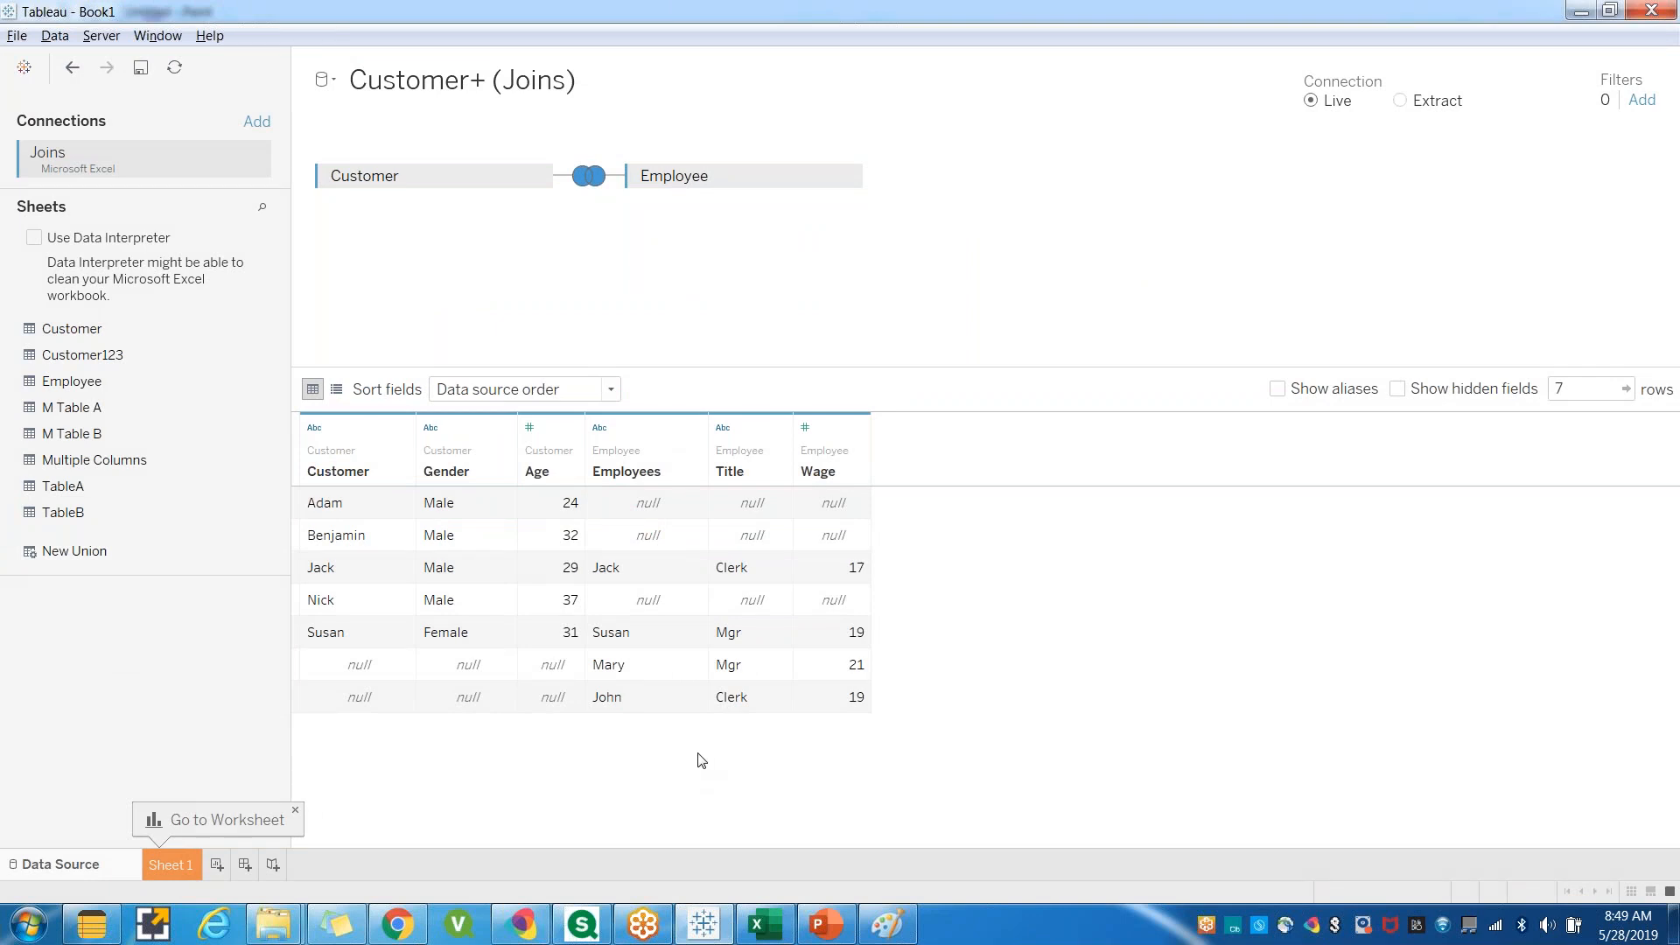
left_click(711, 935)
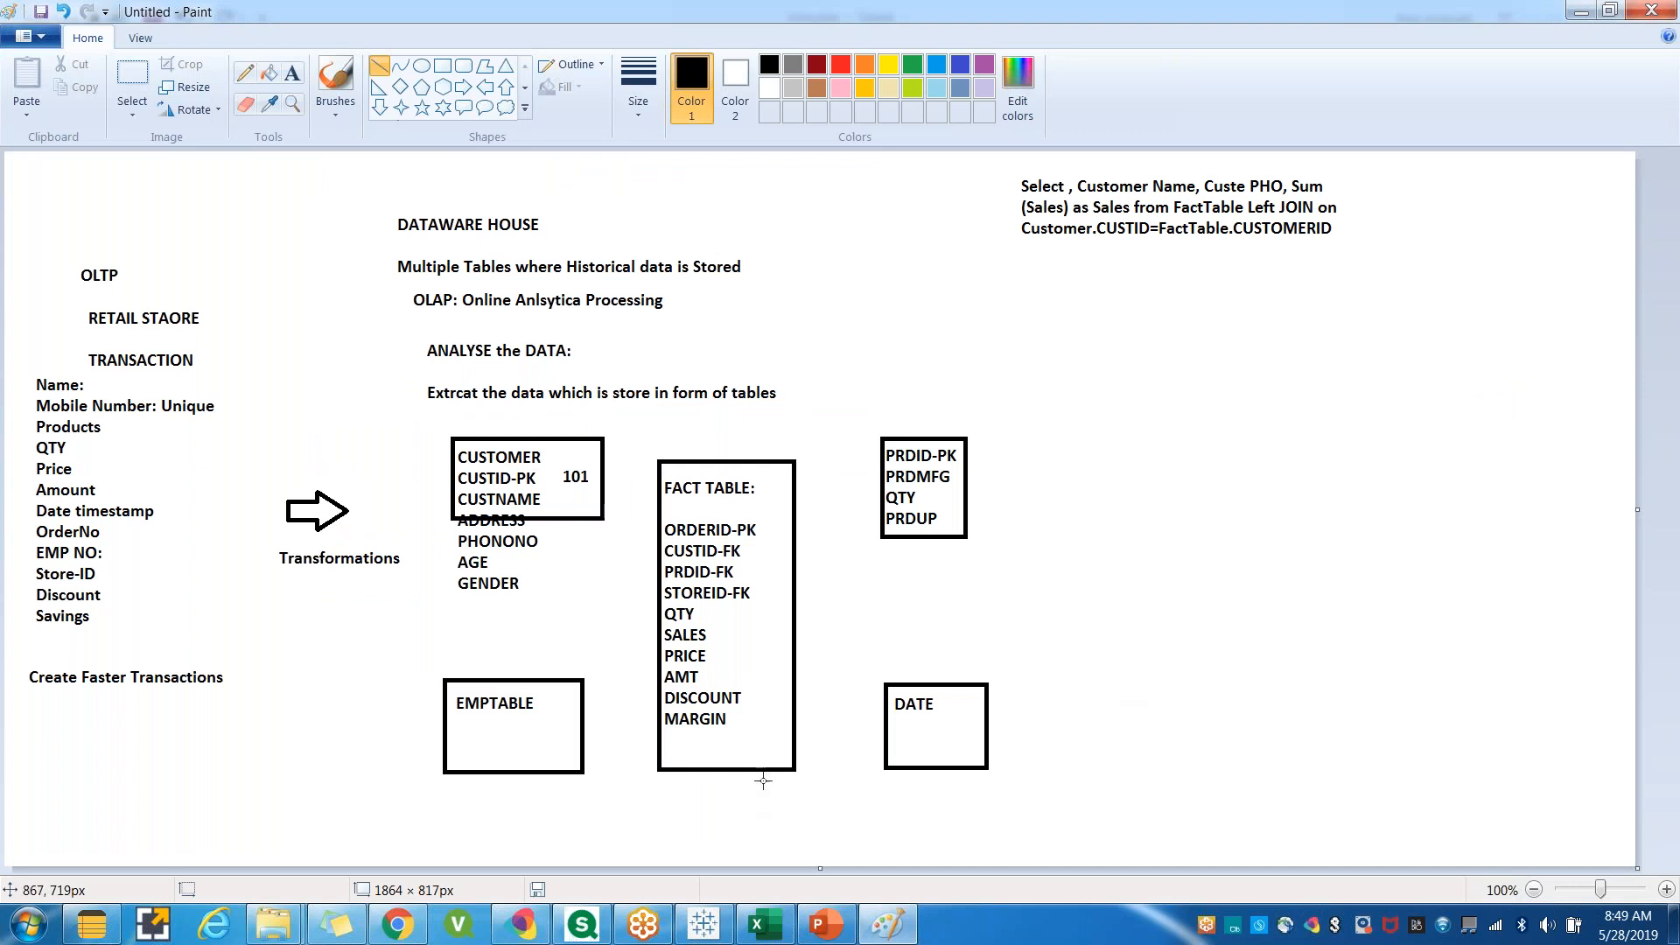
left_click(782, 933)
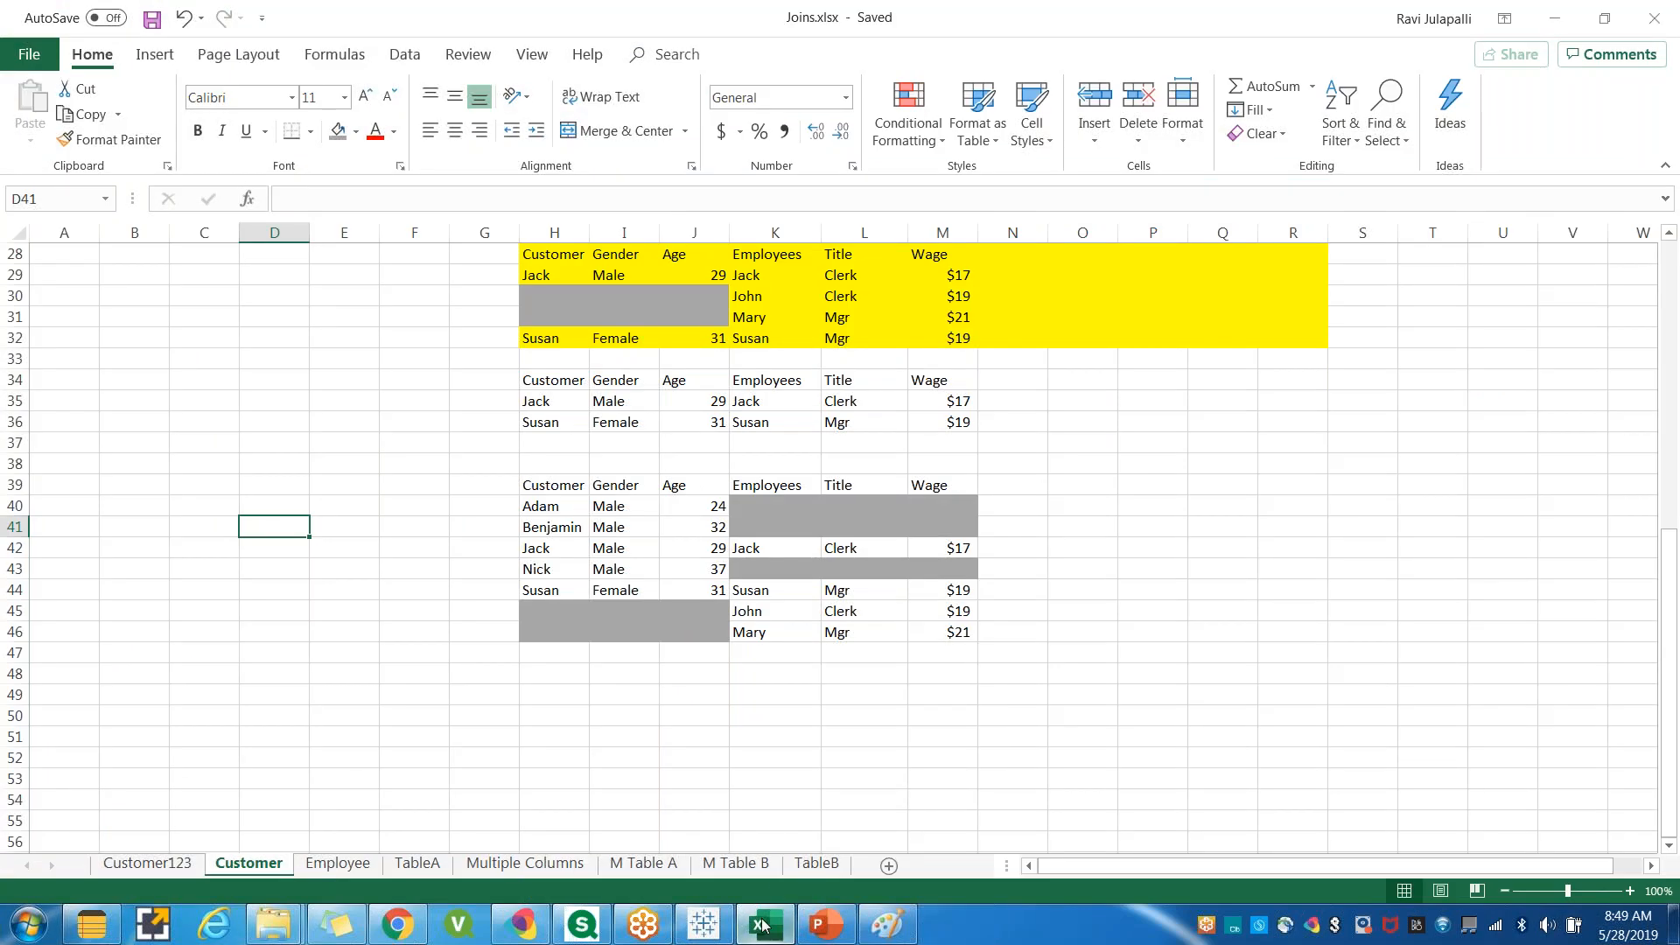
left_click(764, 926)
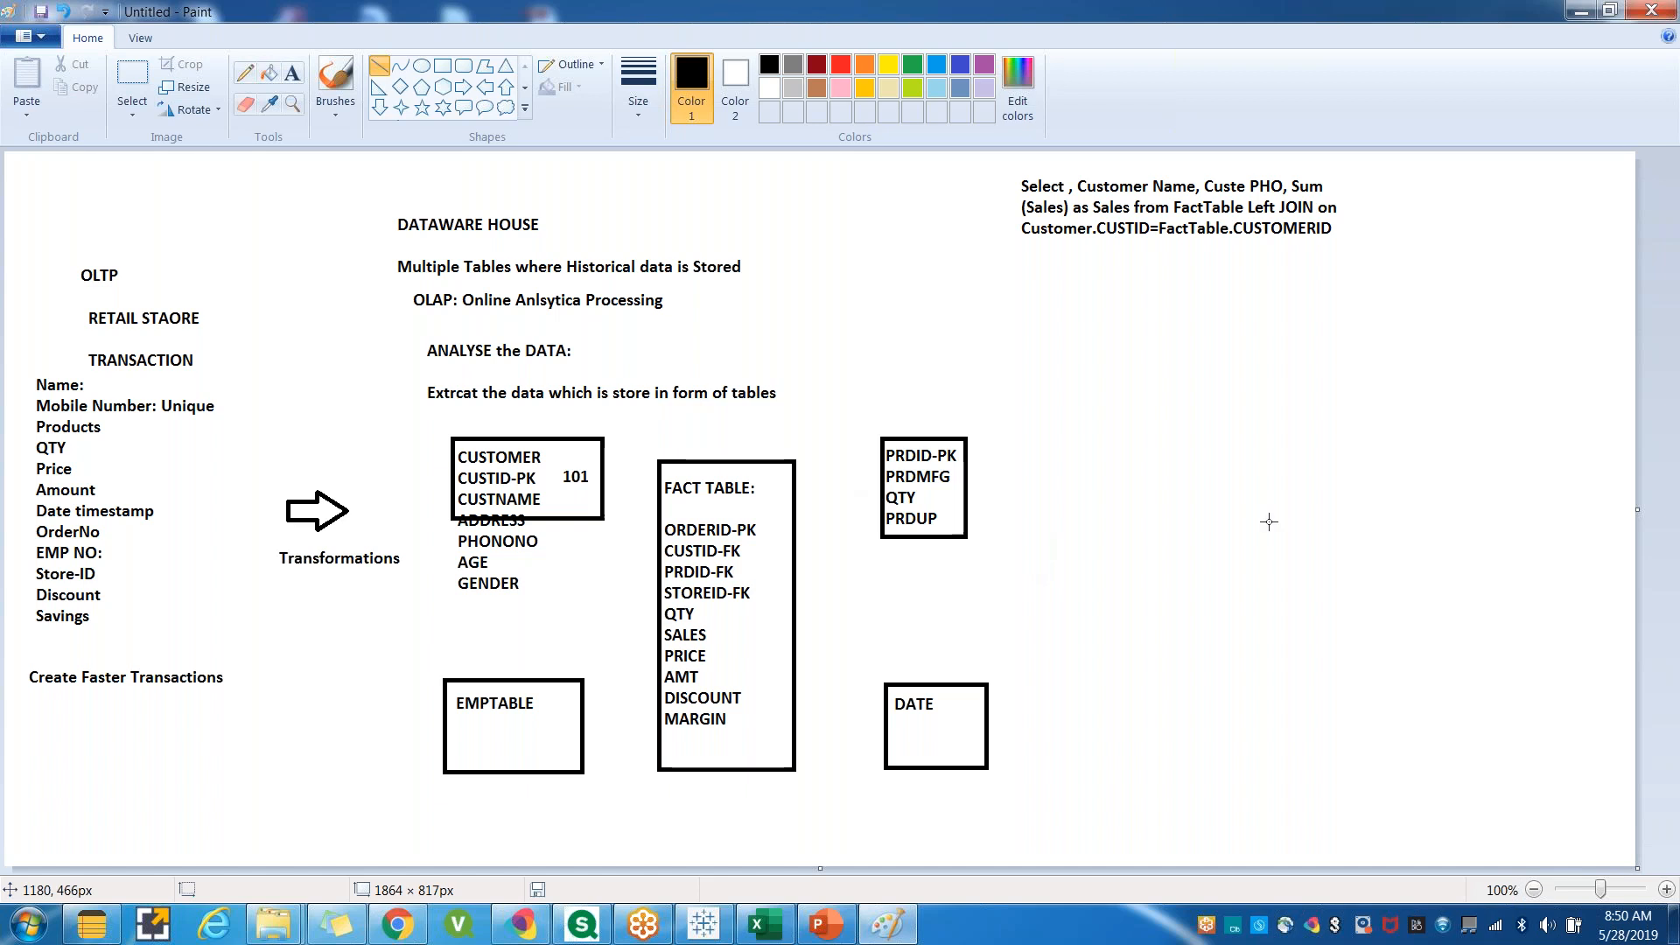
Add the text 'FASTER QUERY' below the query.
left_click(292, 72)
left_click_drag(1039, 460, 1228, 609)
type("FASTER QUERY")
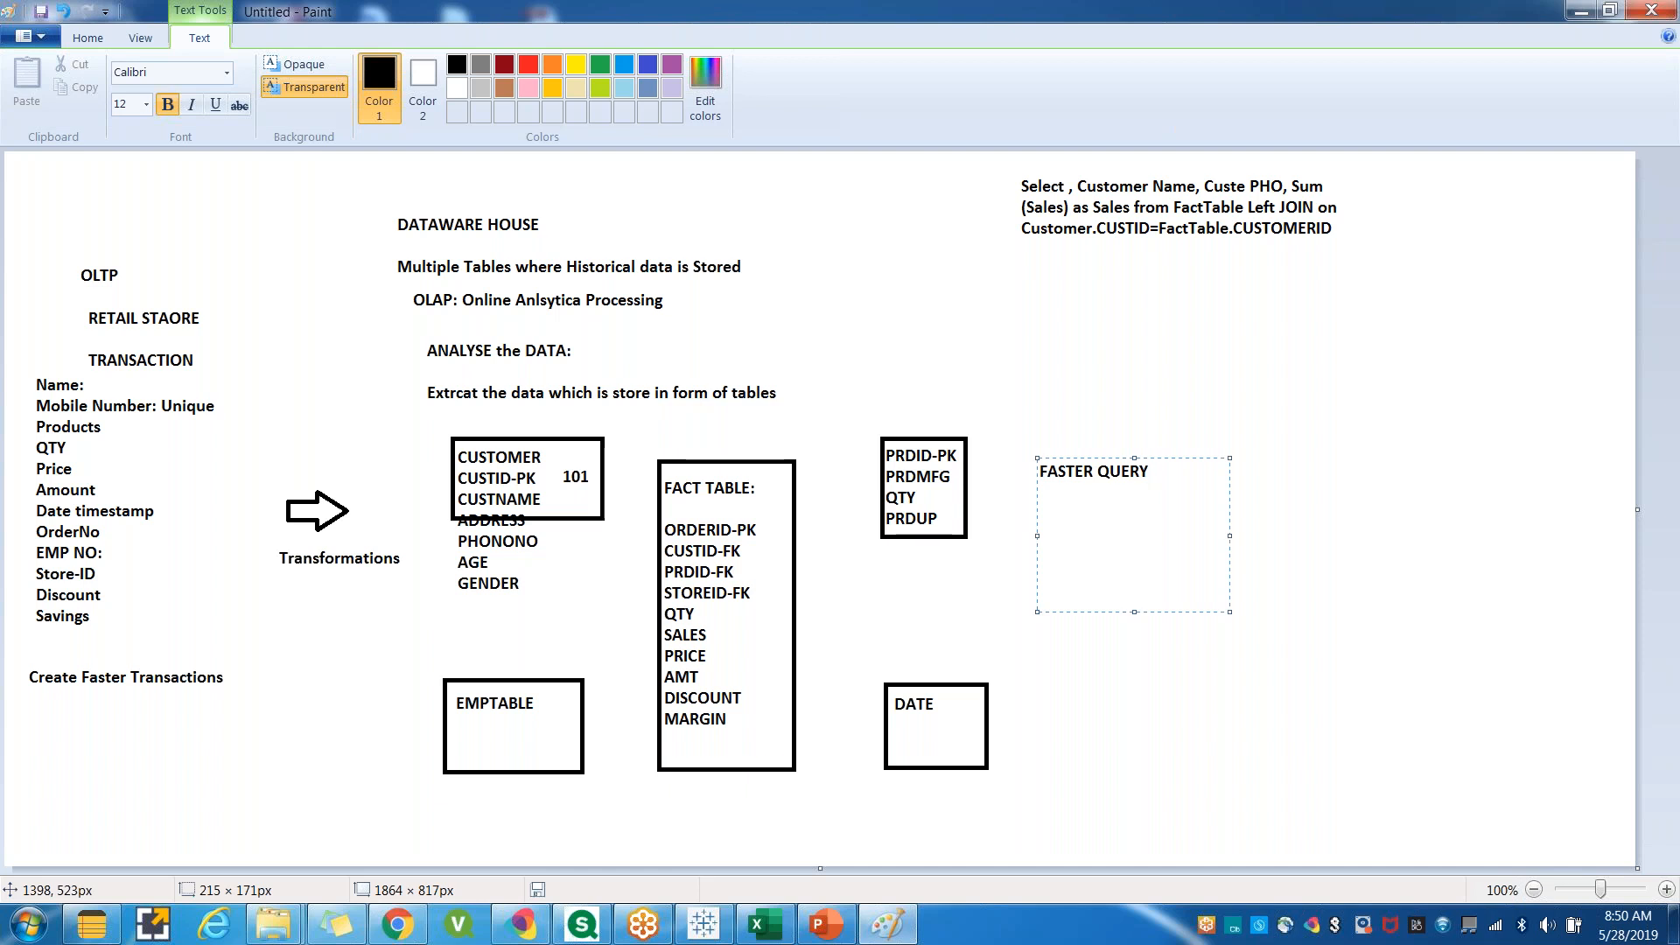
Open a new Microsoft SQL Server connection in Tableau.
left_click(705, 934)
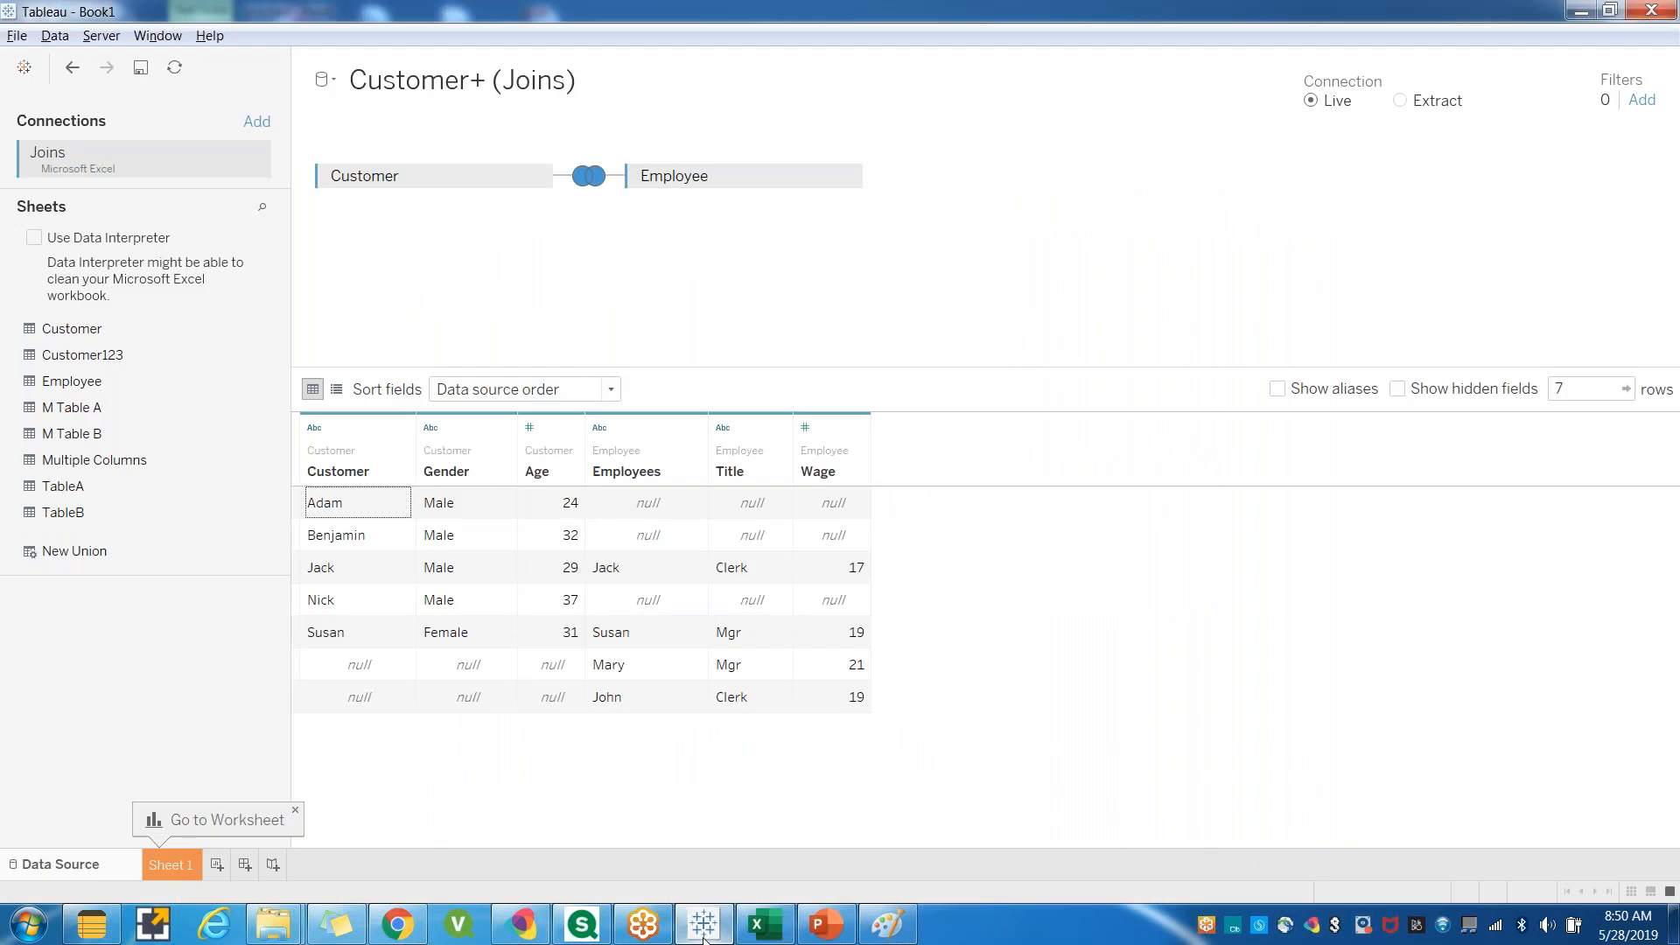
left_click(18, 37)
left_click(1075, 700)
left_click(26, 69)
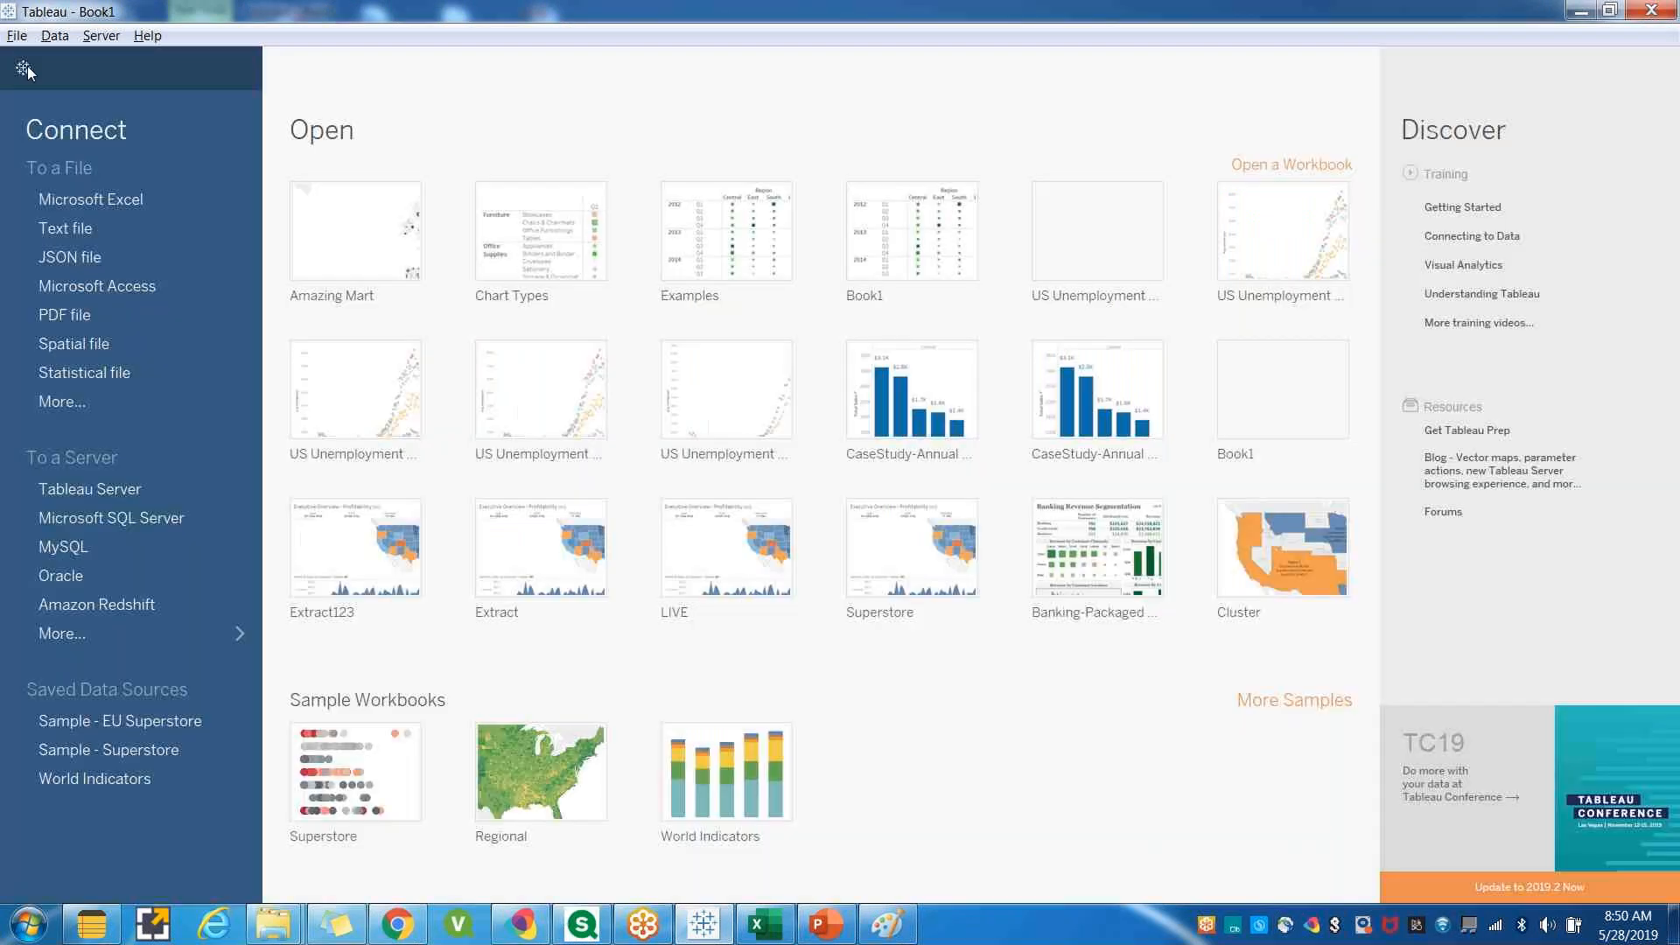
left_click(97, 521)
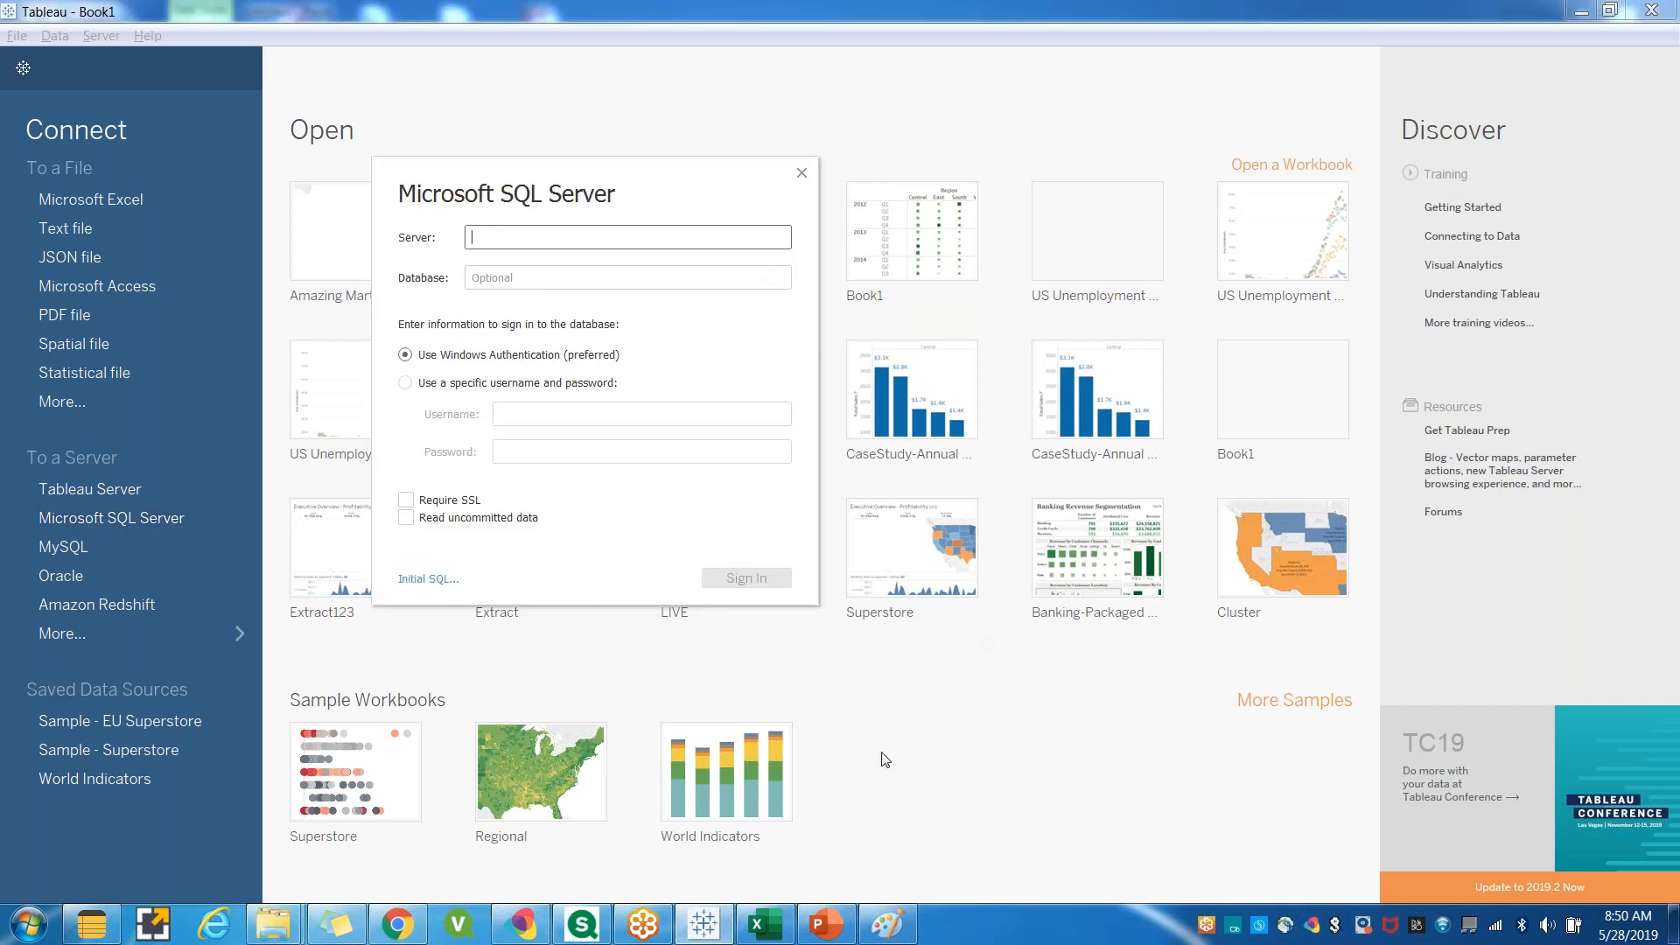
Copy the server name INKISHORER01 from a saved notes file and paste it into the connection's Server field.
left_click(342, 934)
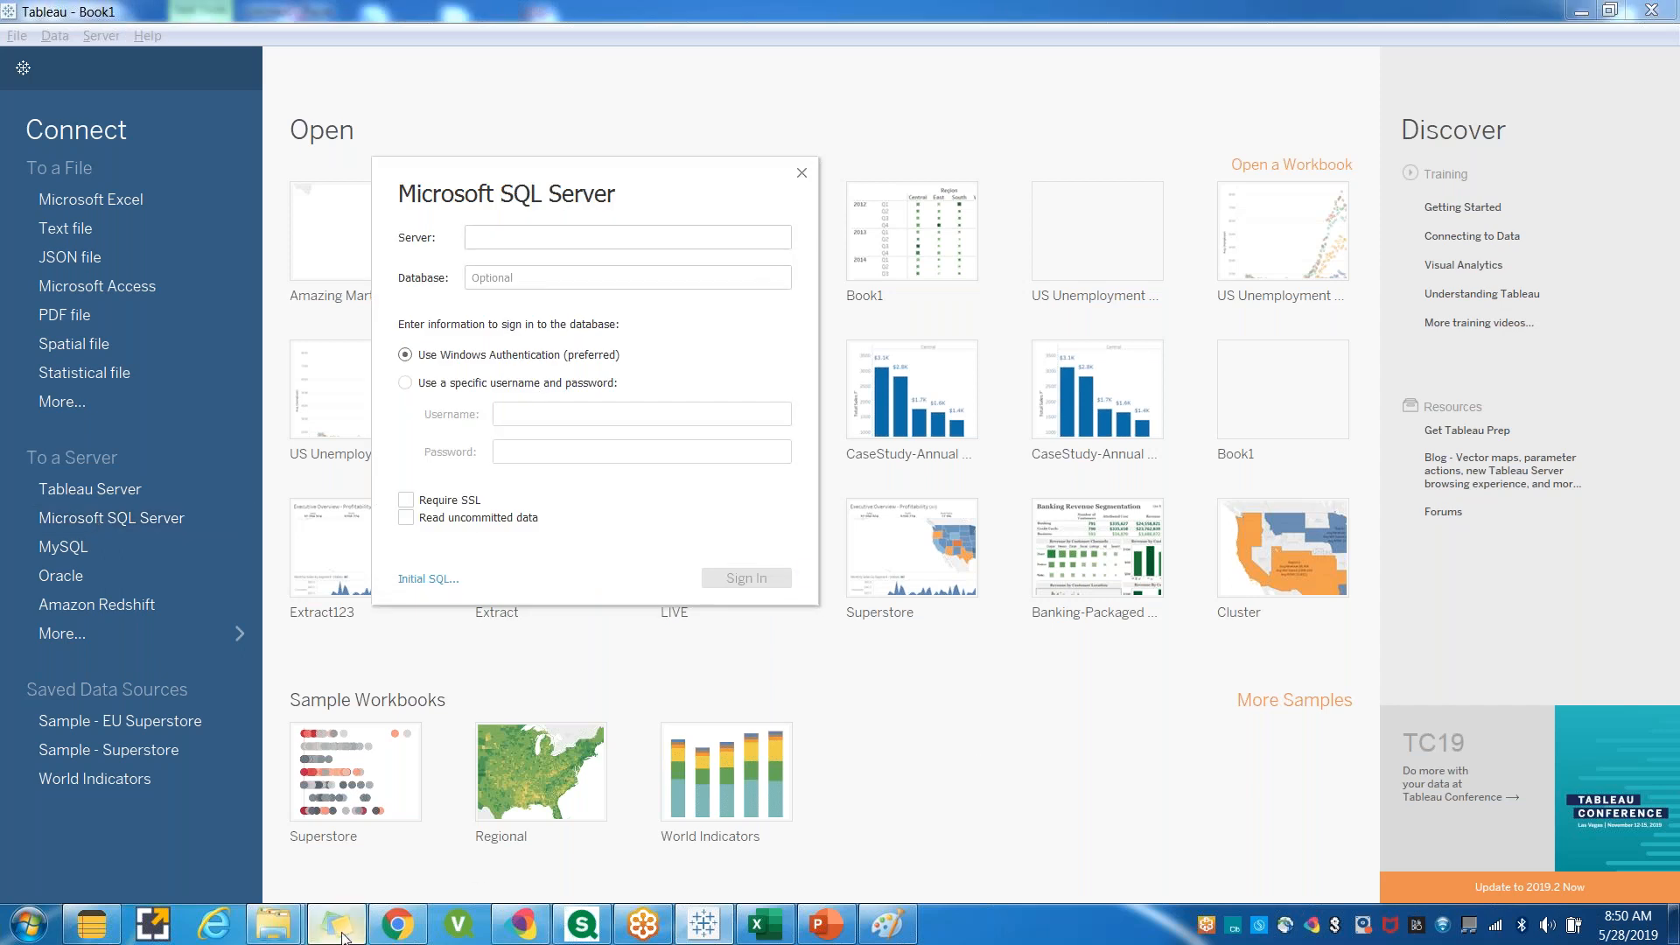
left_click(81, 935)
scroll(659, 529, "down", 10)
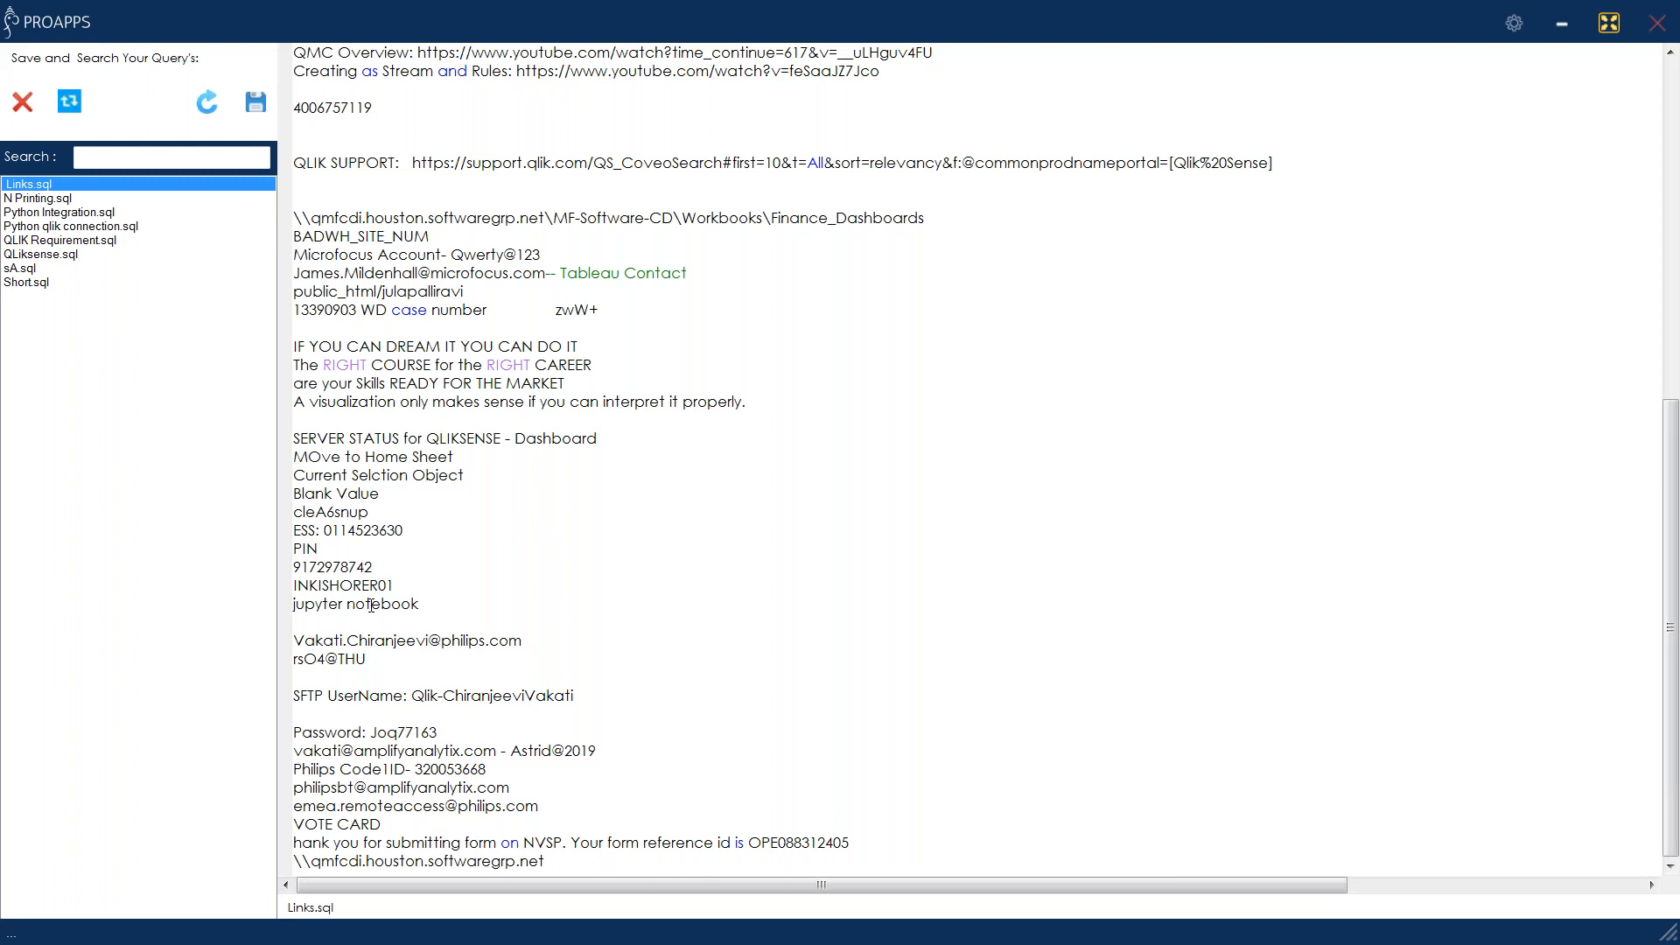
left_click_drag(394, 585, 295, 585)
key("ctrl+c")
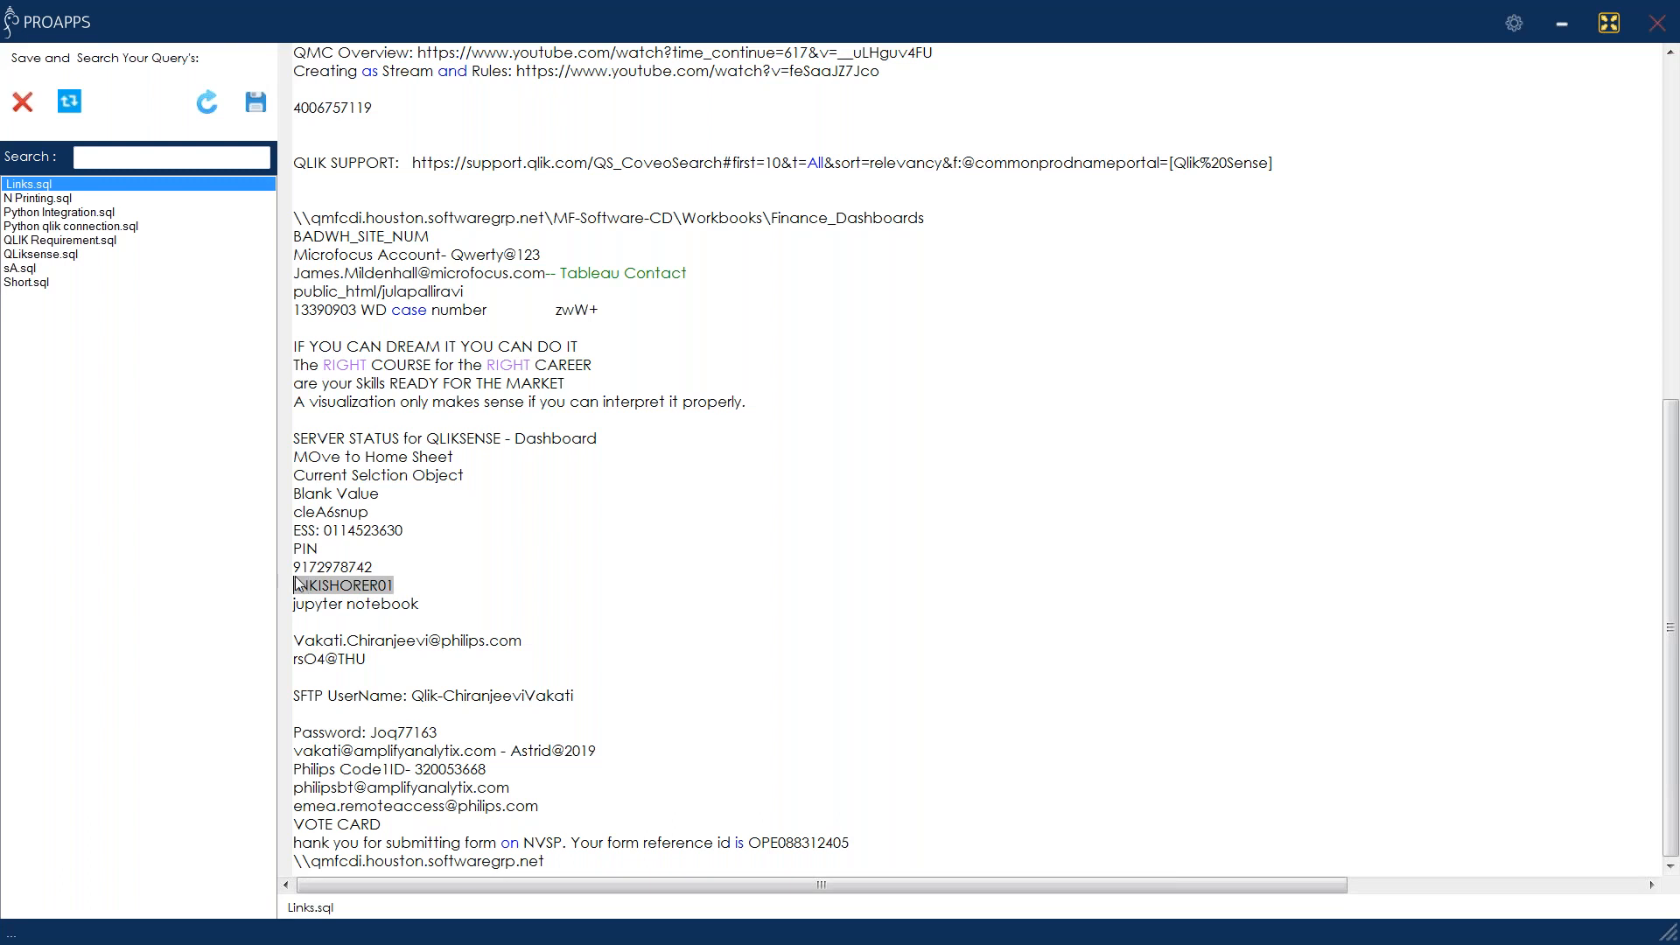
key("alt+Tab")
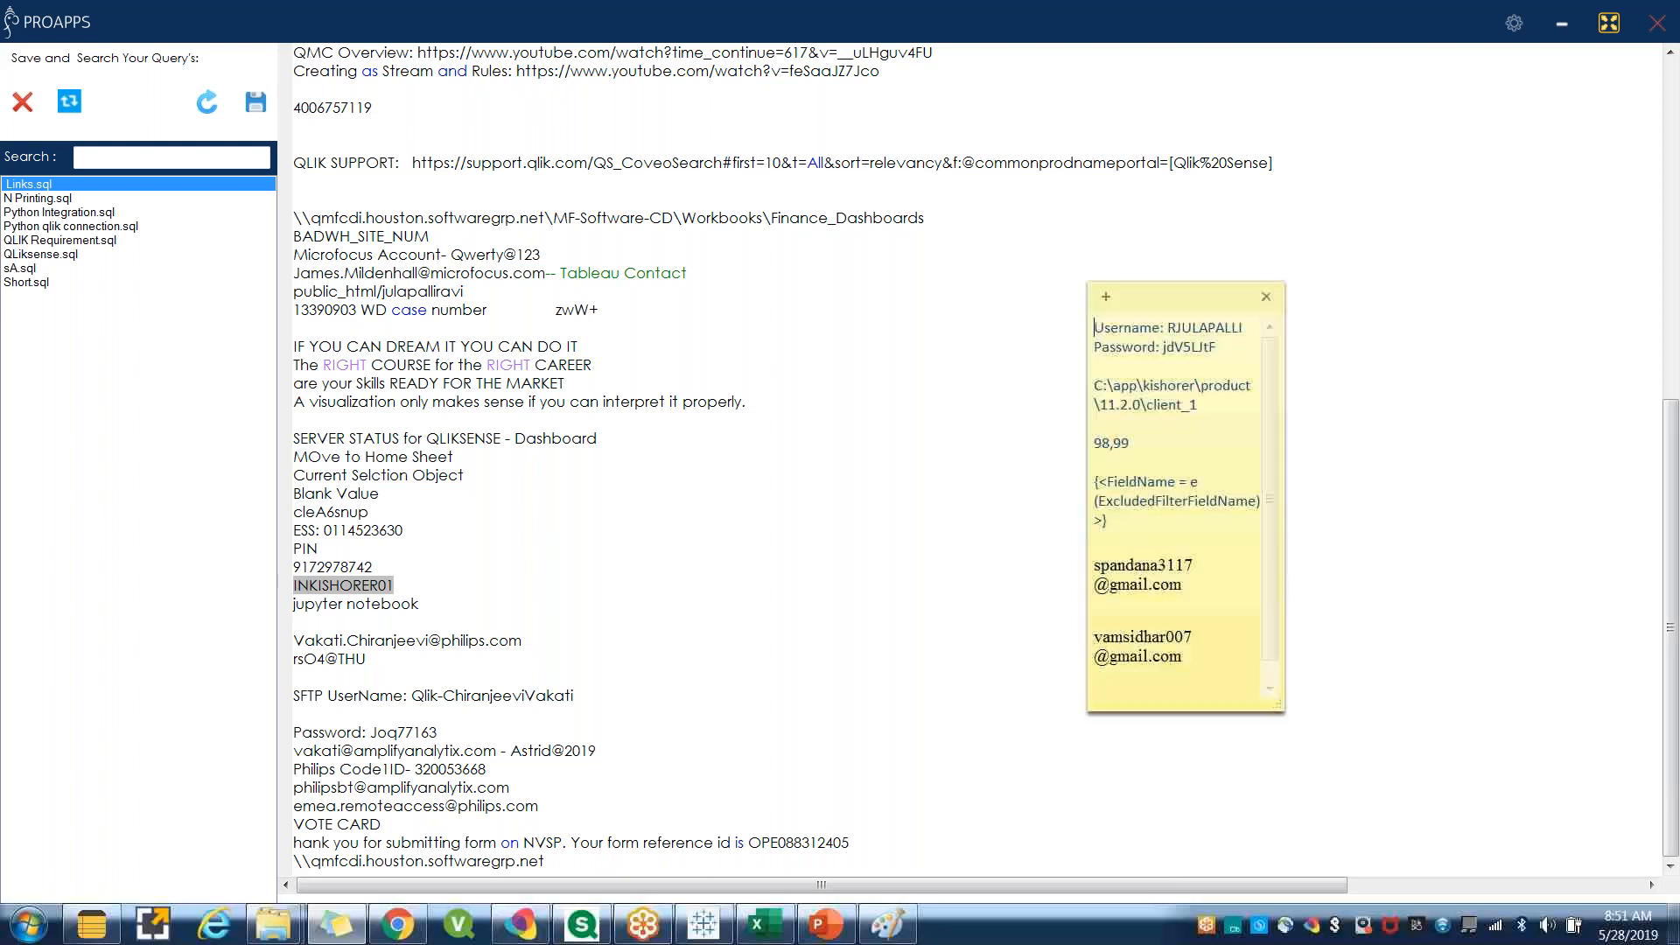
left_click(703, 923)
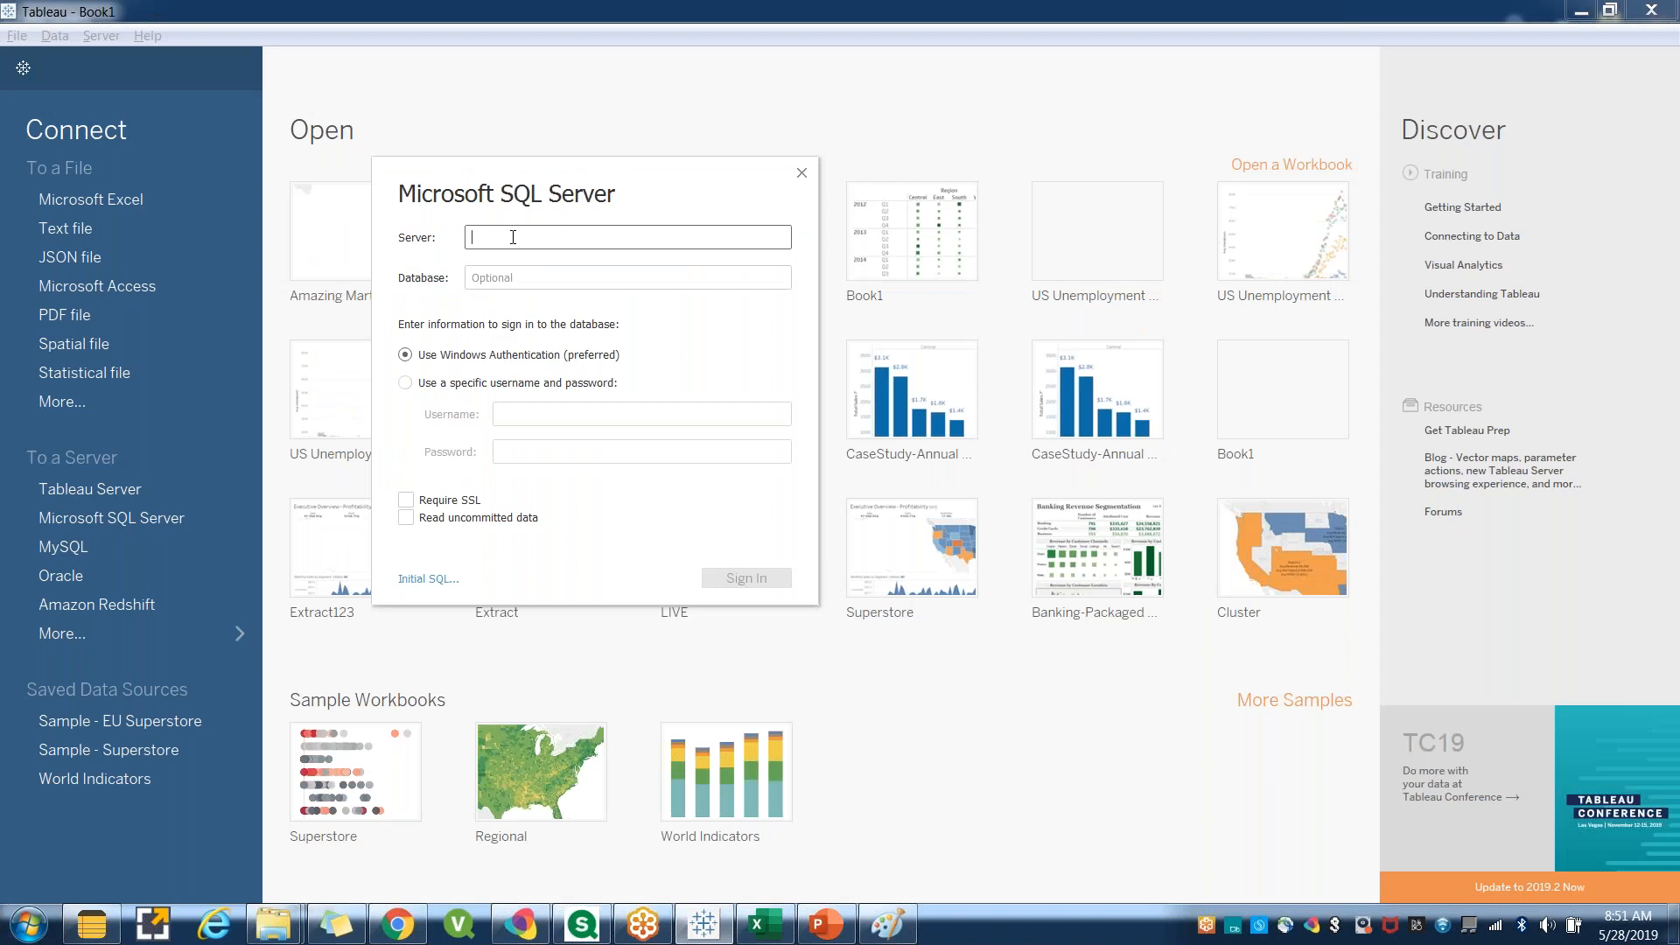
key("ctrl+v")
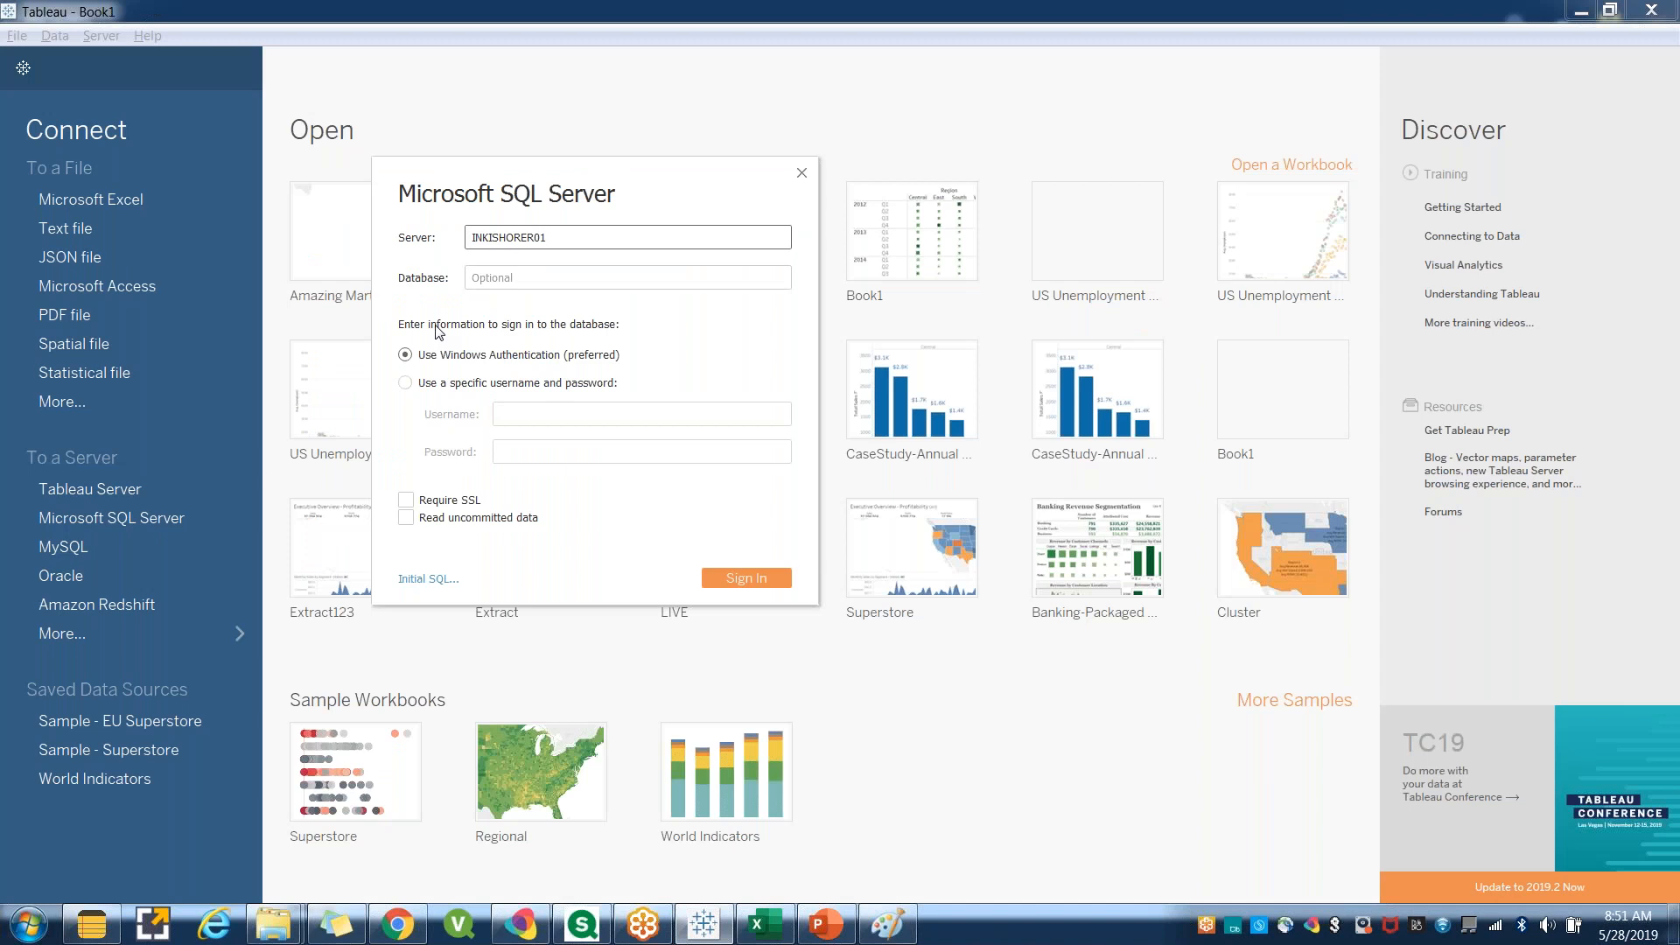
key("Tab")
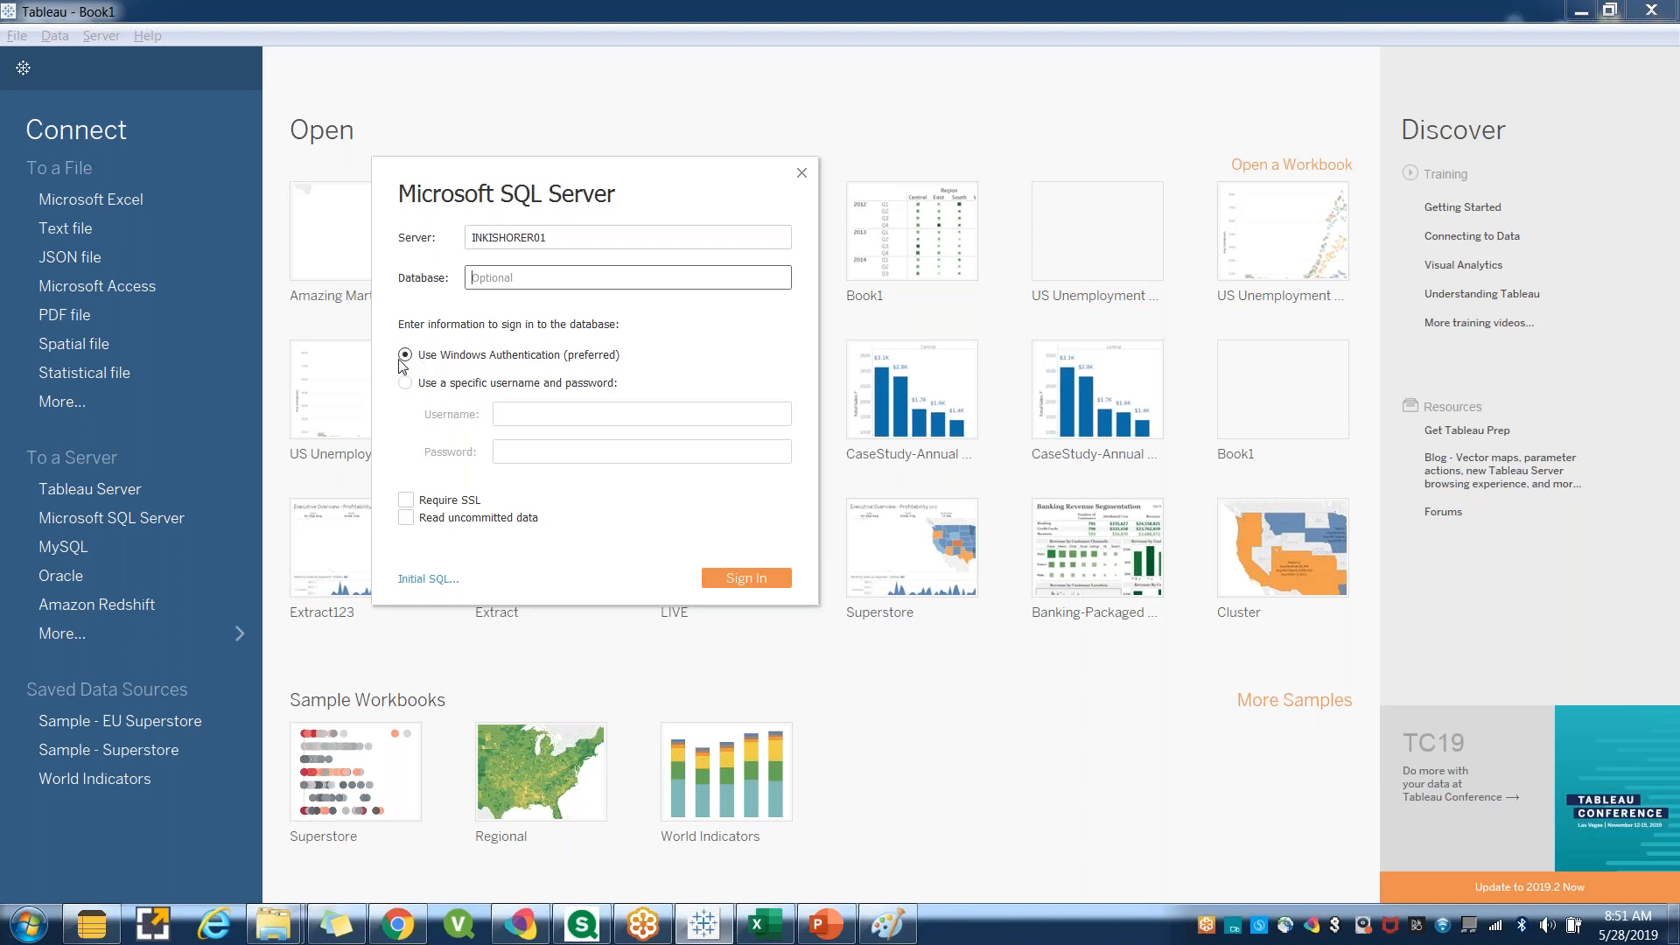
Launch SQL Server Management Studio from the Start menu.
key("super+d")
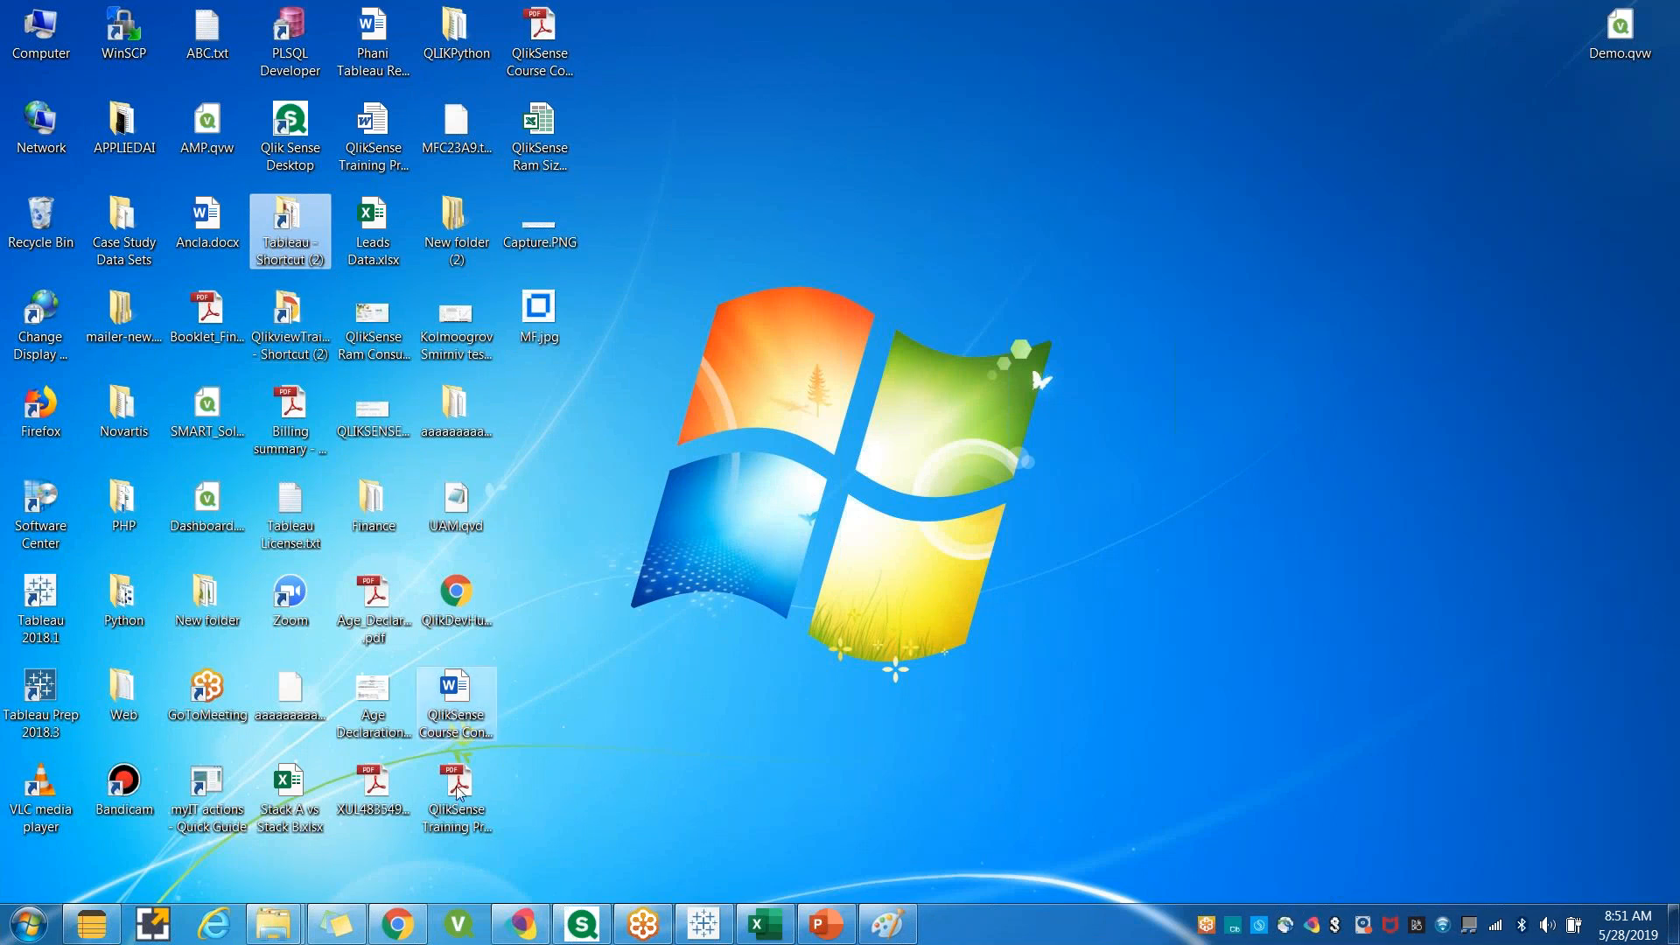
left_click(21, 928)
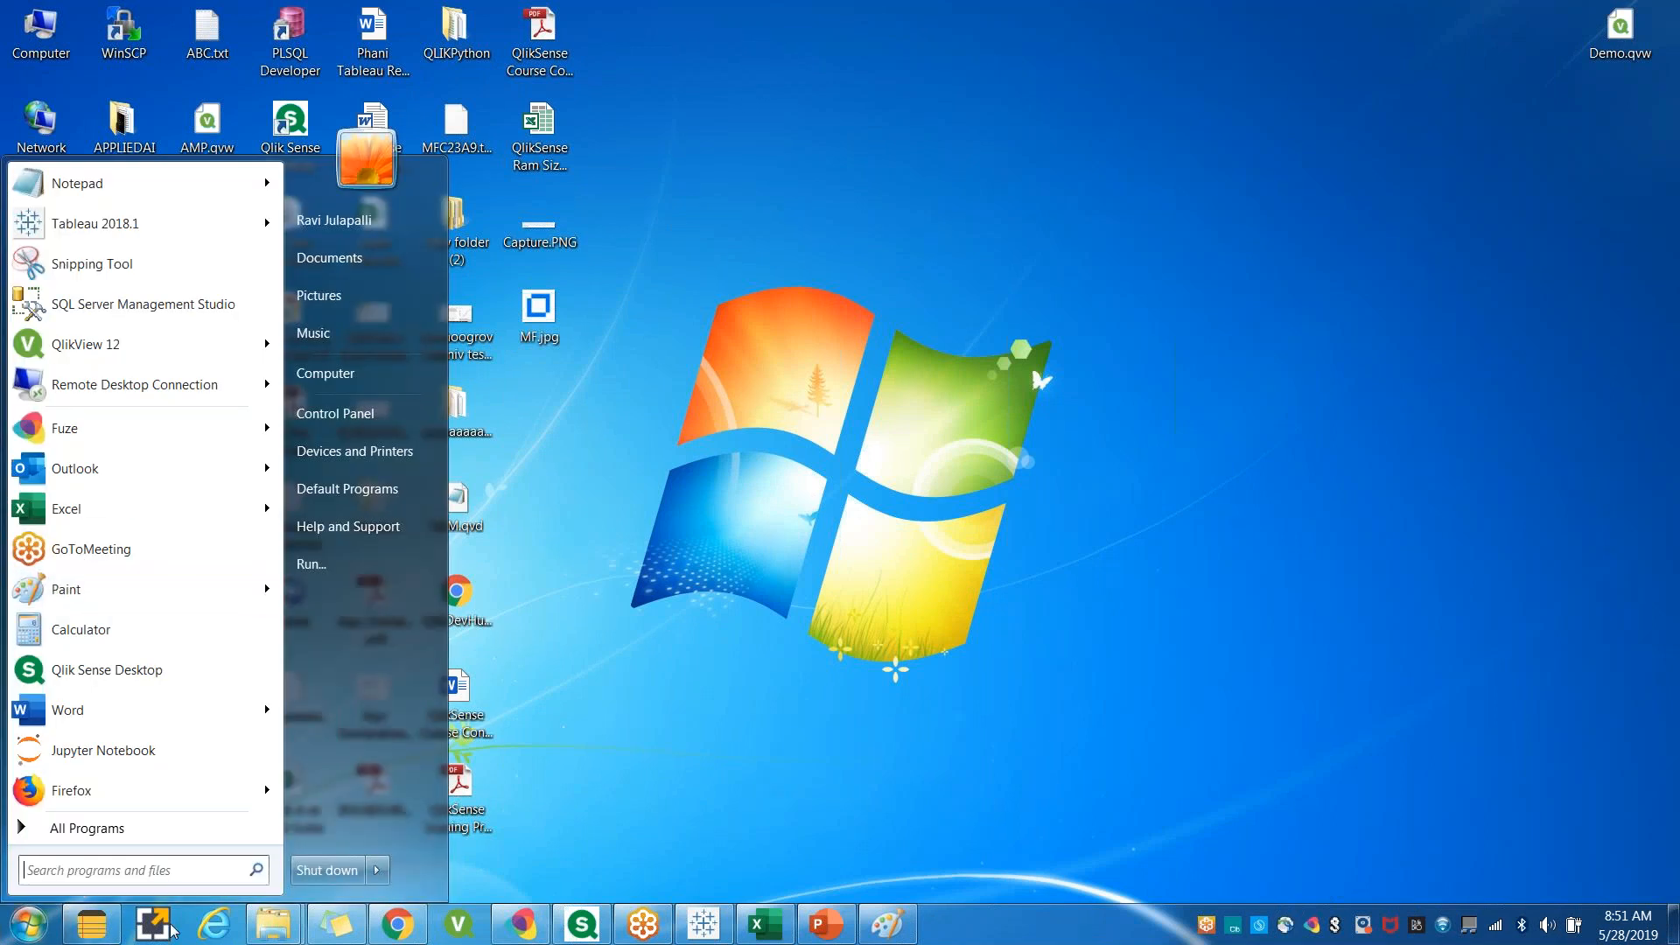
left_click(70, 310)
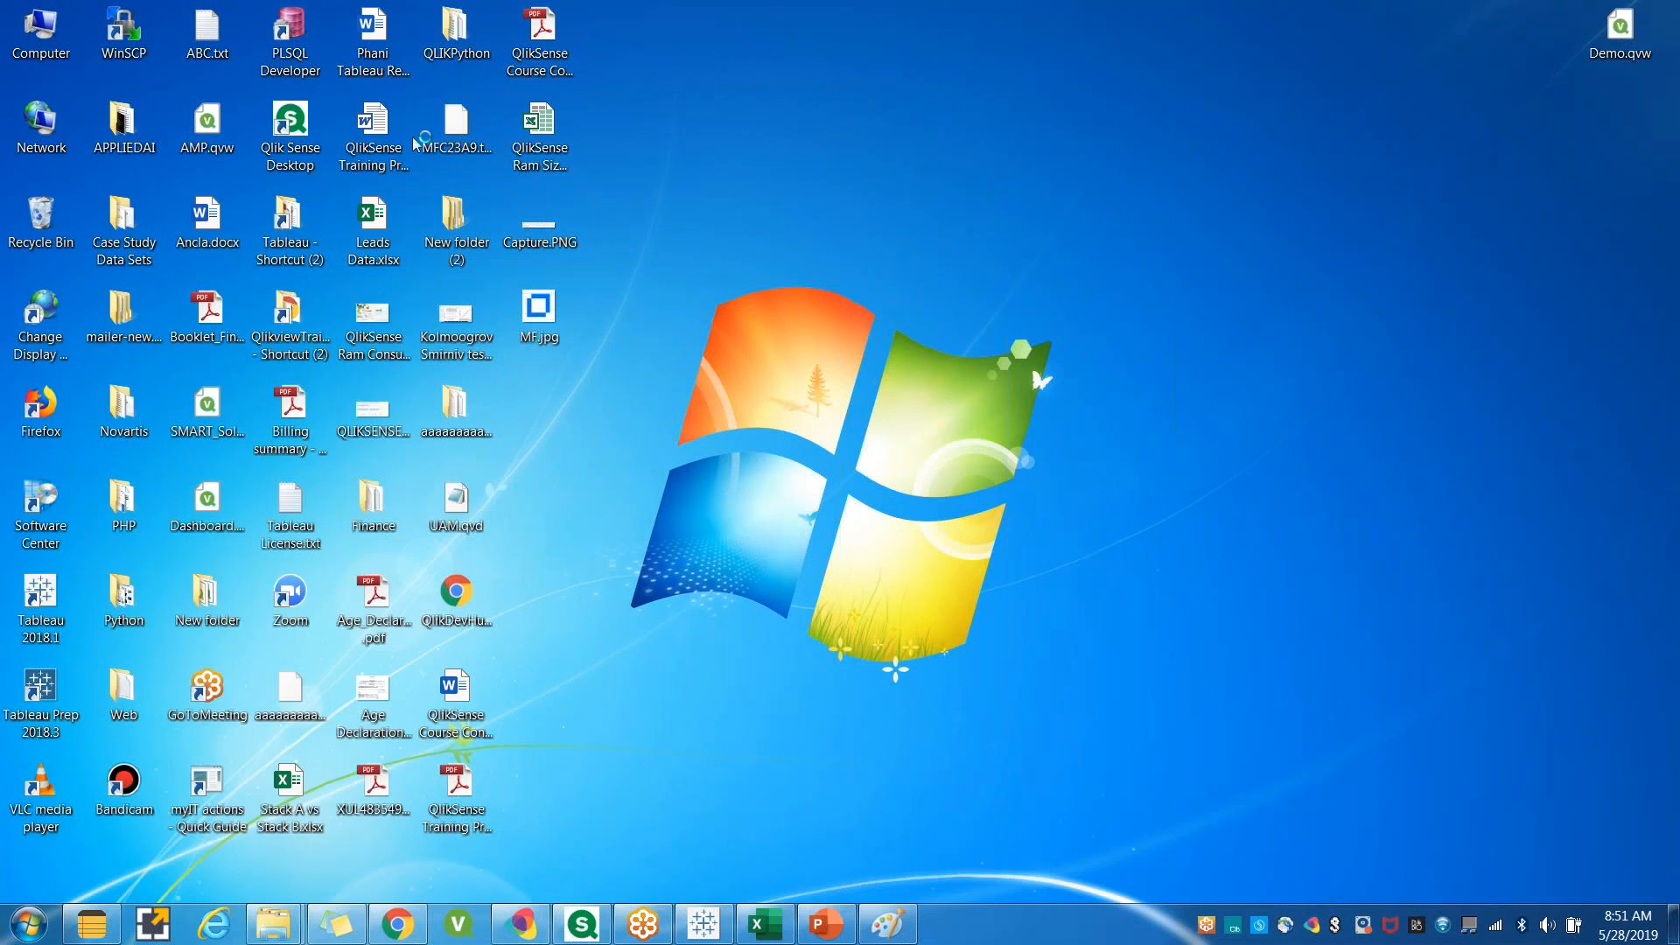
Compare the authentication options, keep Windows Authentication and sign in to the SQL Server.
left_click(702, 923)
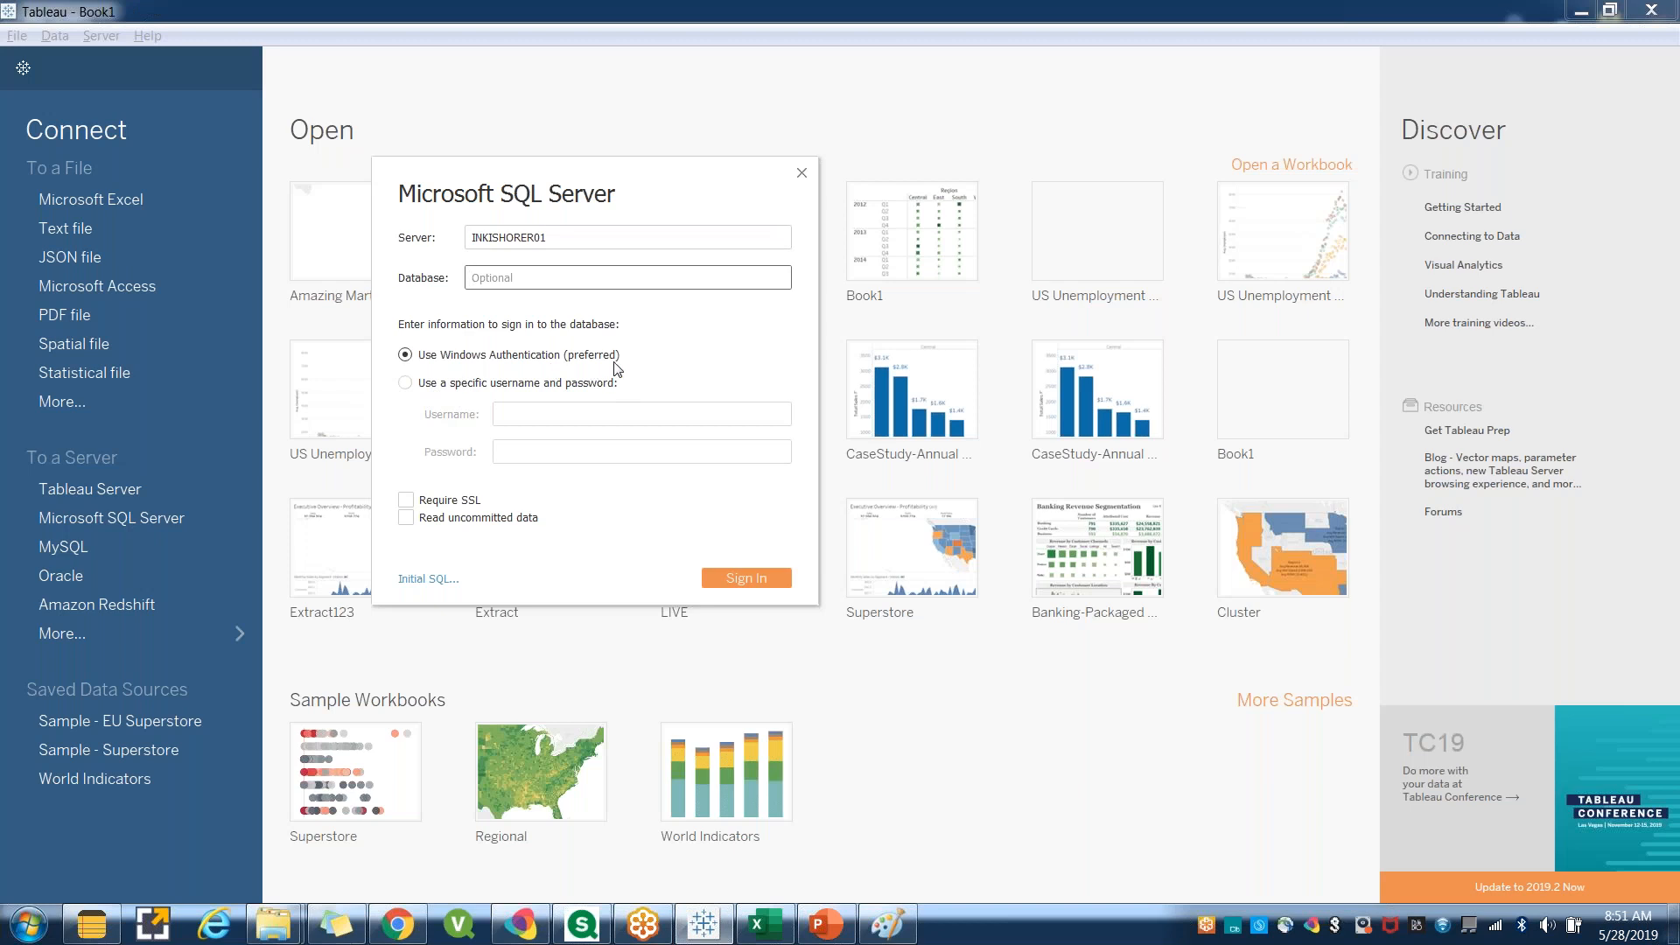
left_click(418, 387)
left_click(547, 452)
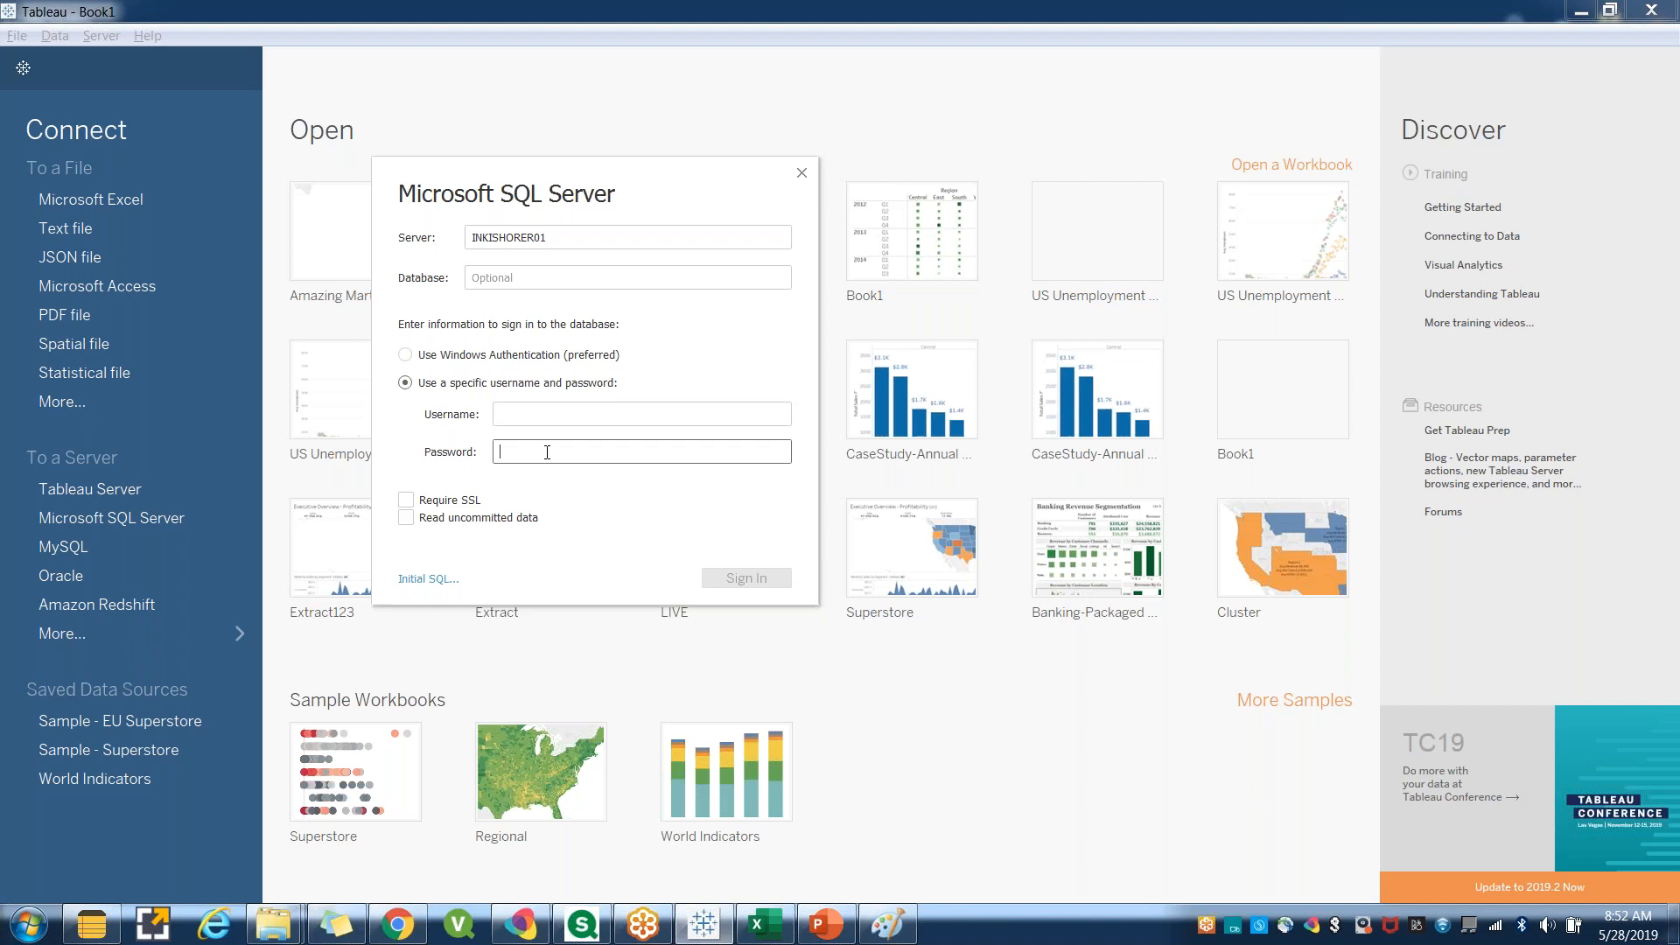
left_click(405, 356)
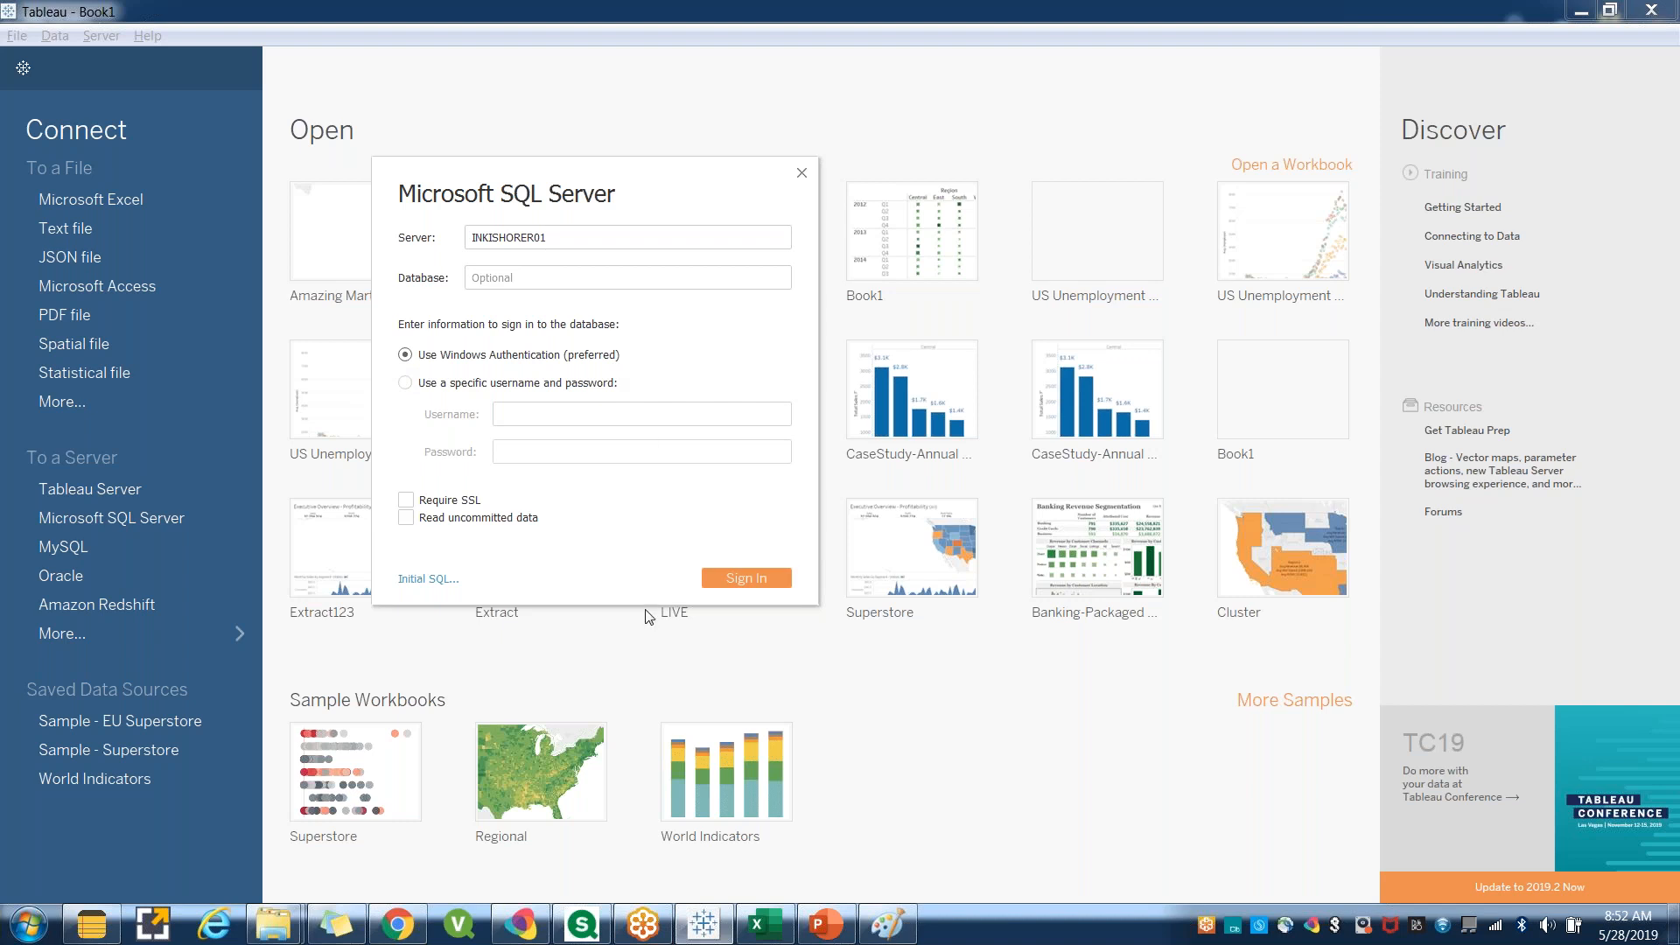
left_click(405, 382)
left_click(551, 454)
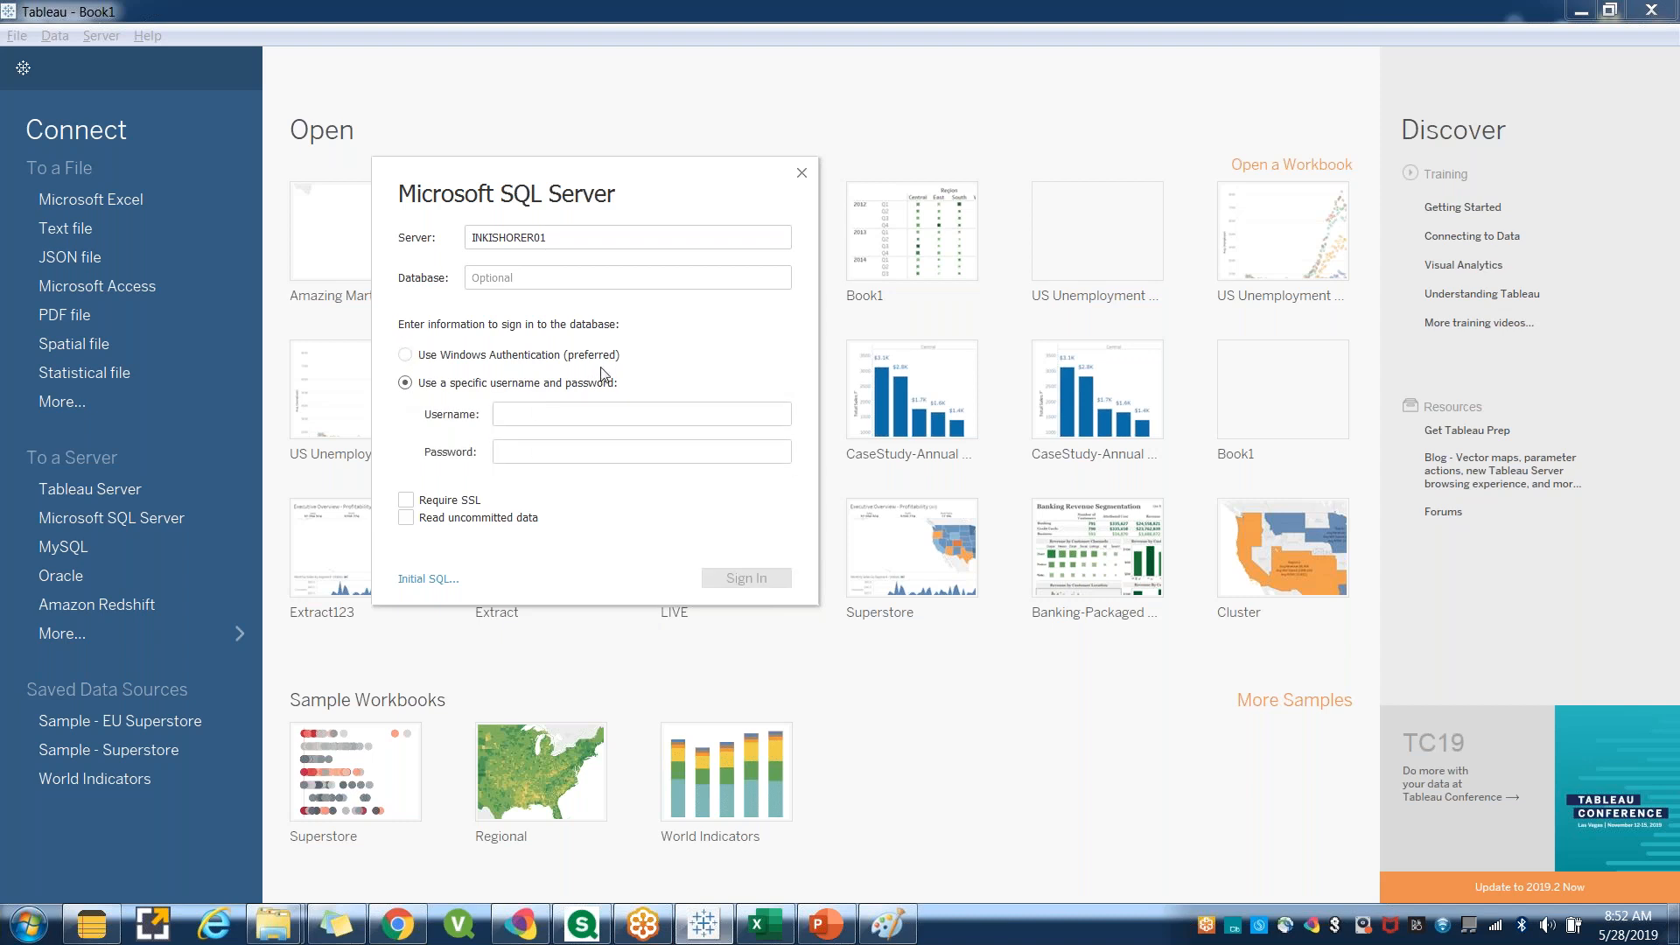
left_click(444, 356)
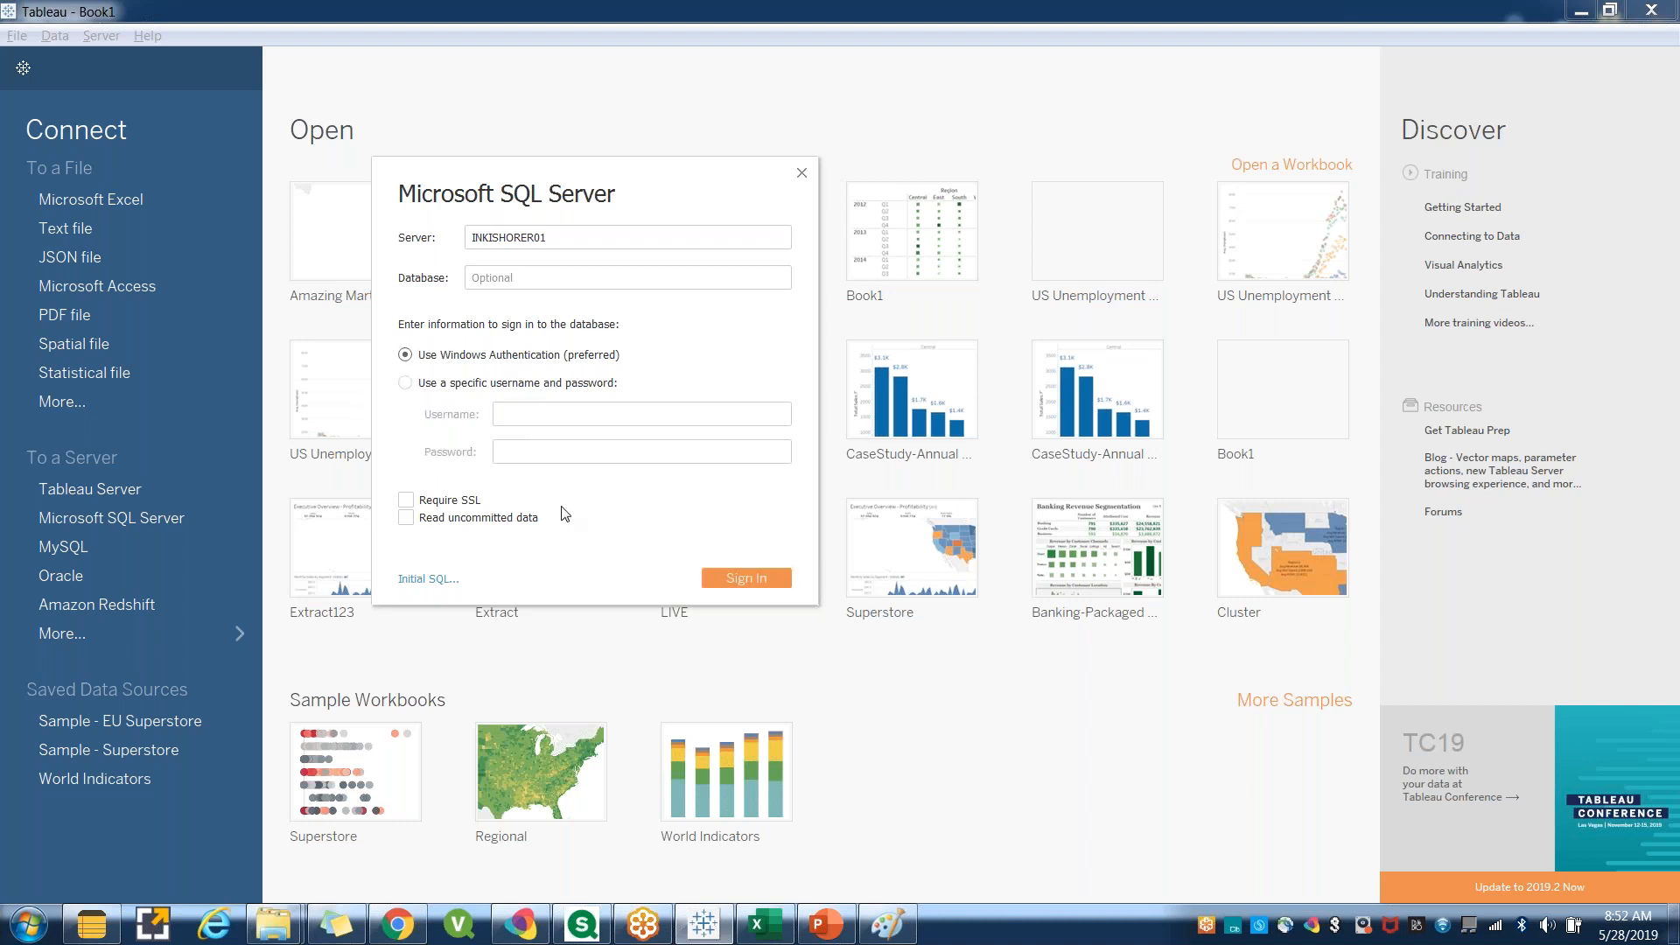
left_click(744, 580)
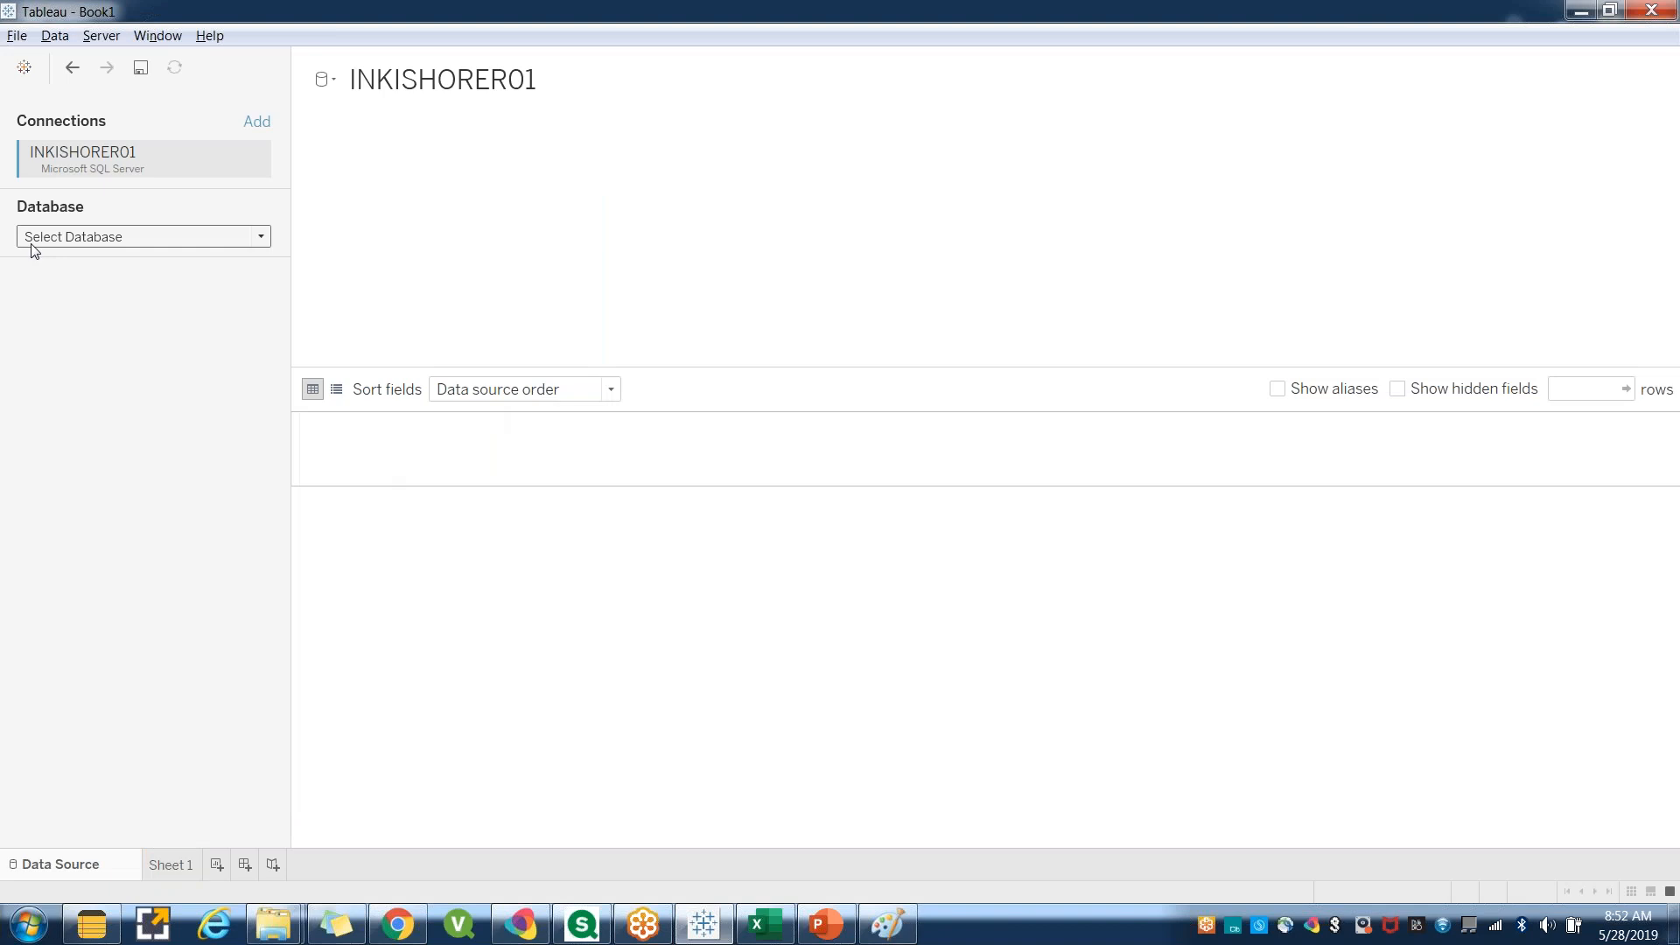
Select the AdventureWorksDW2012 database and browse its list of tables.
left_click(261, 238)
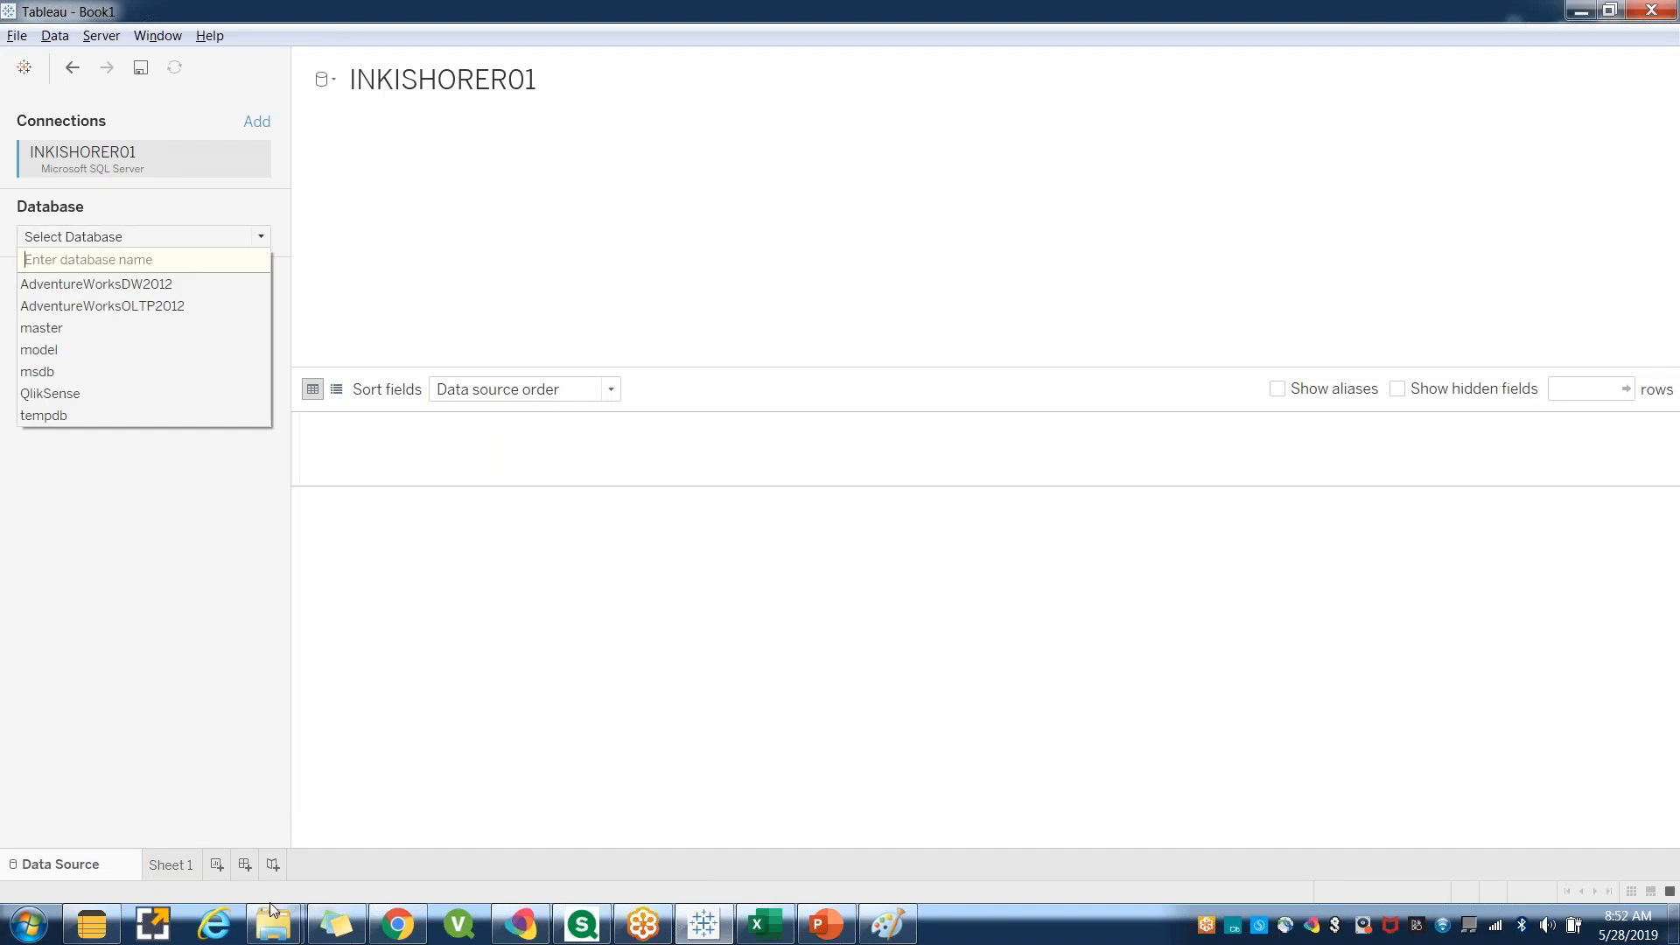
left_click(49, 293)
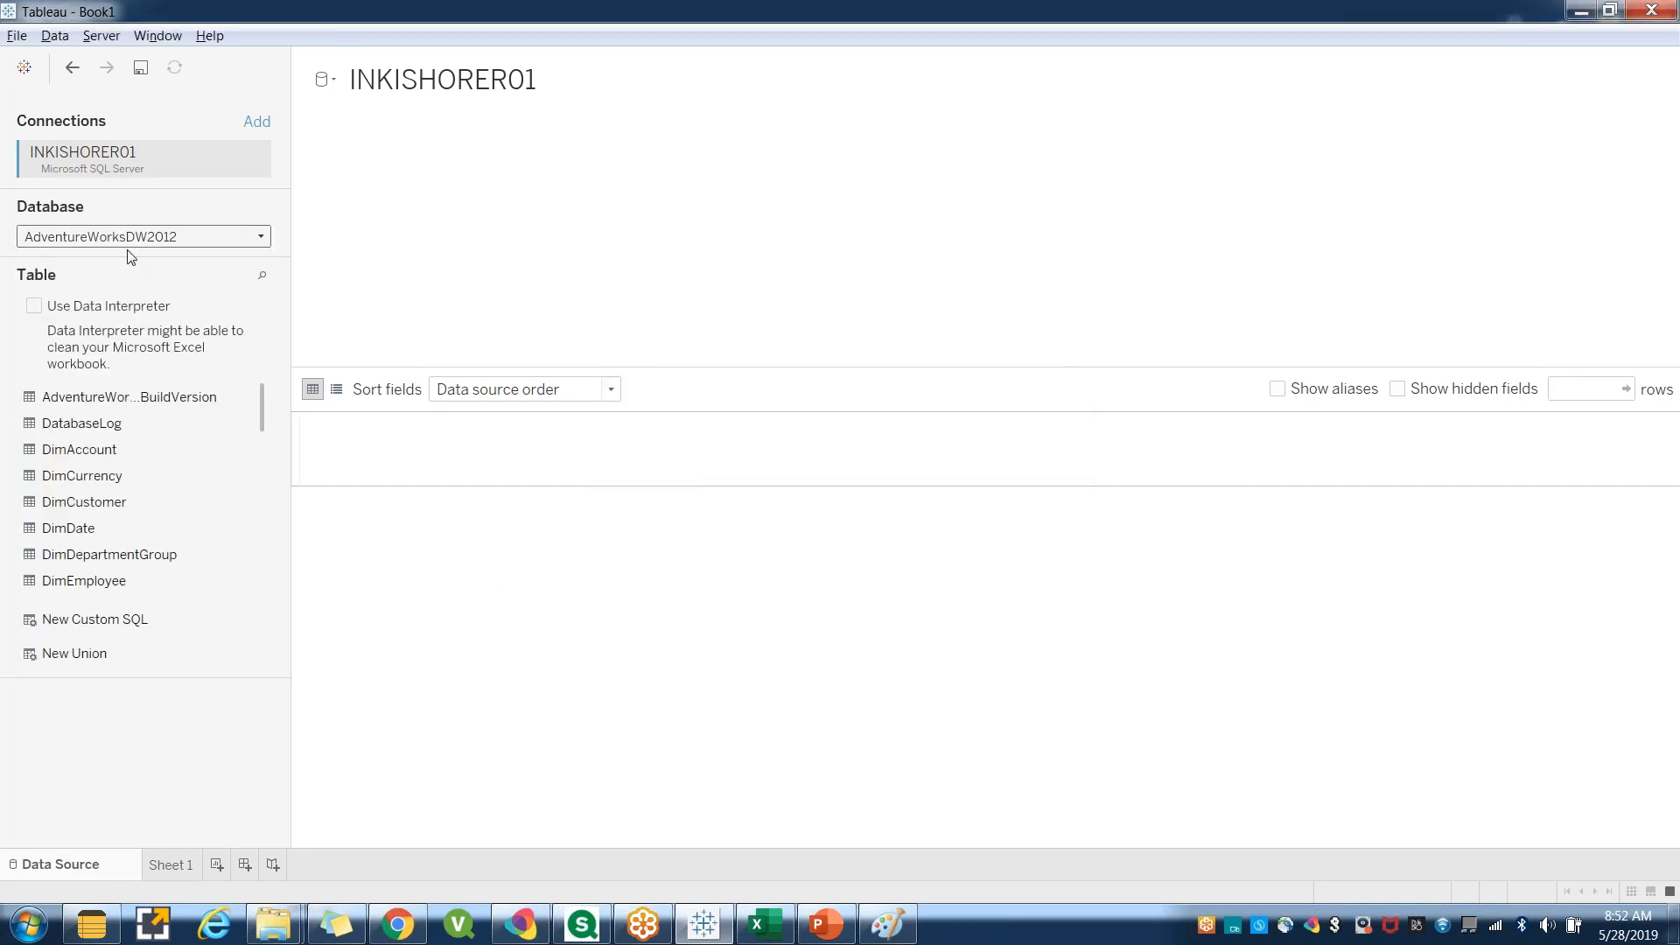
scroll(150, 525, "down", 2)
scroll(158, 656, "down", 5)
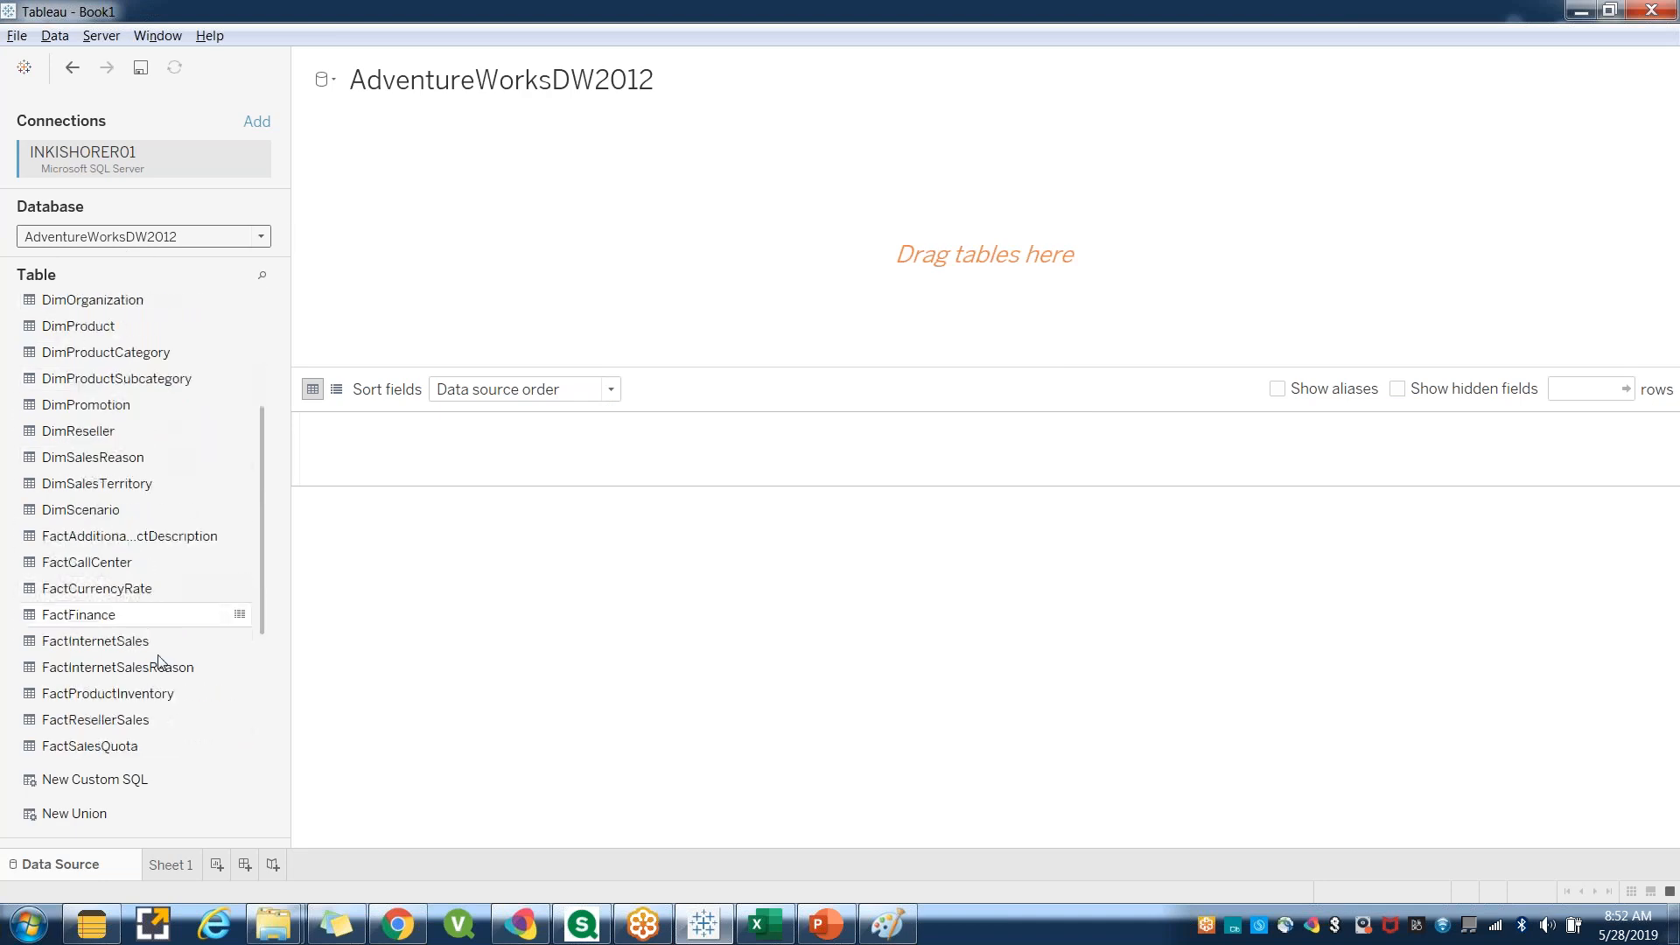
scroll(165, 735, "up", 6)
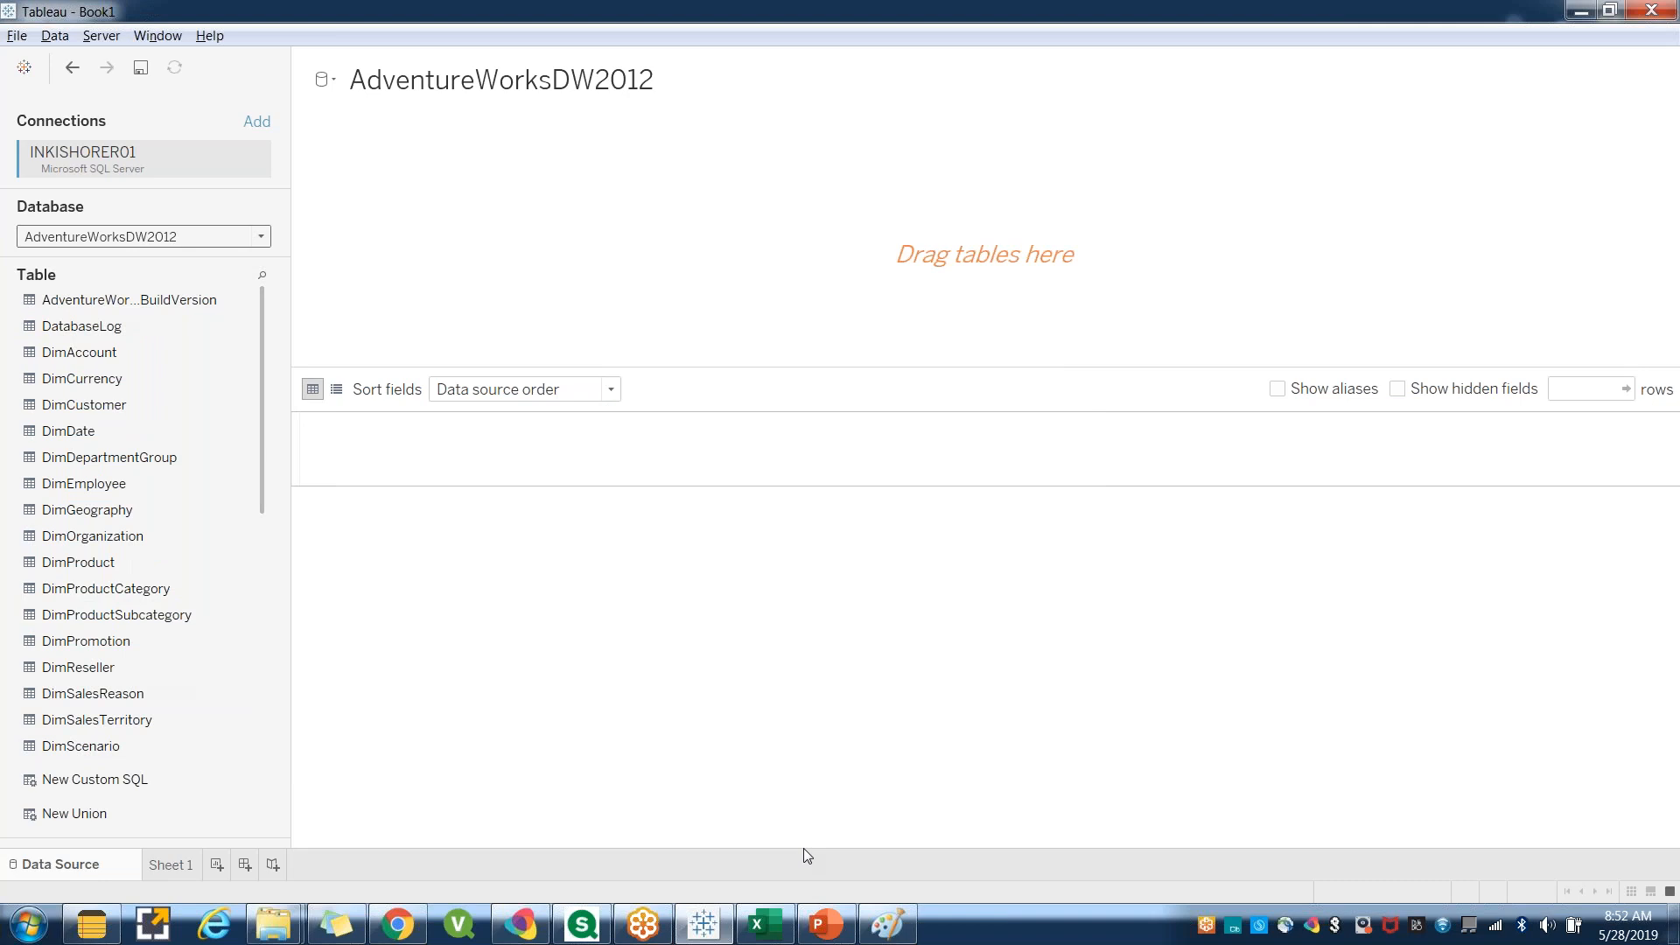
key("super+d")
key("super+d")
left_click(1578, 7)
left_click(1568, 31)
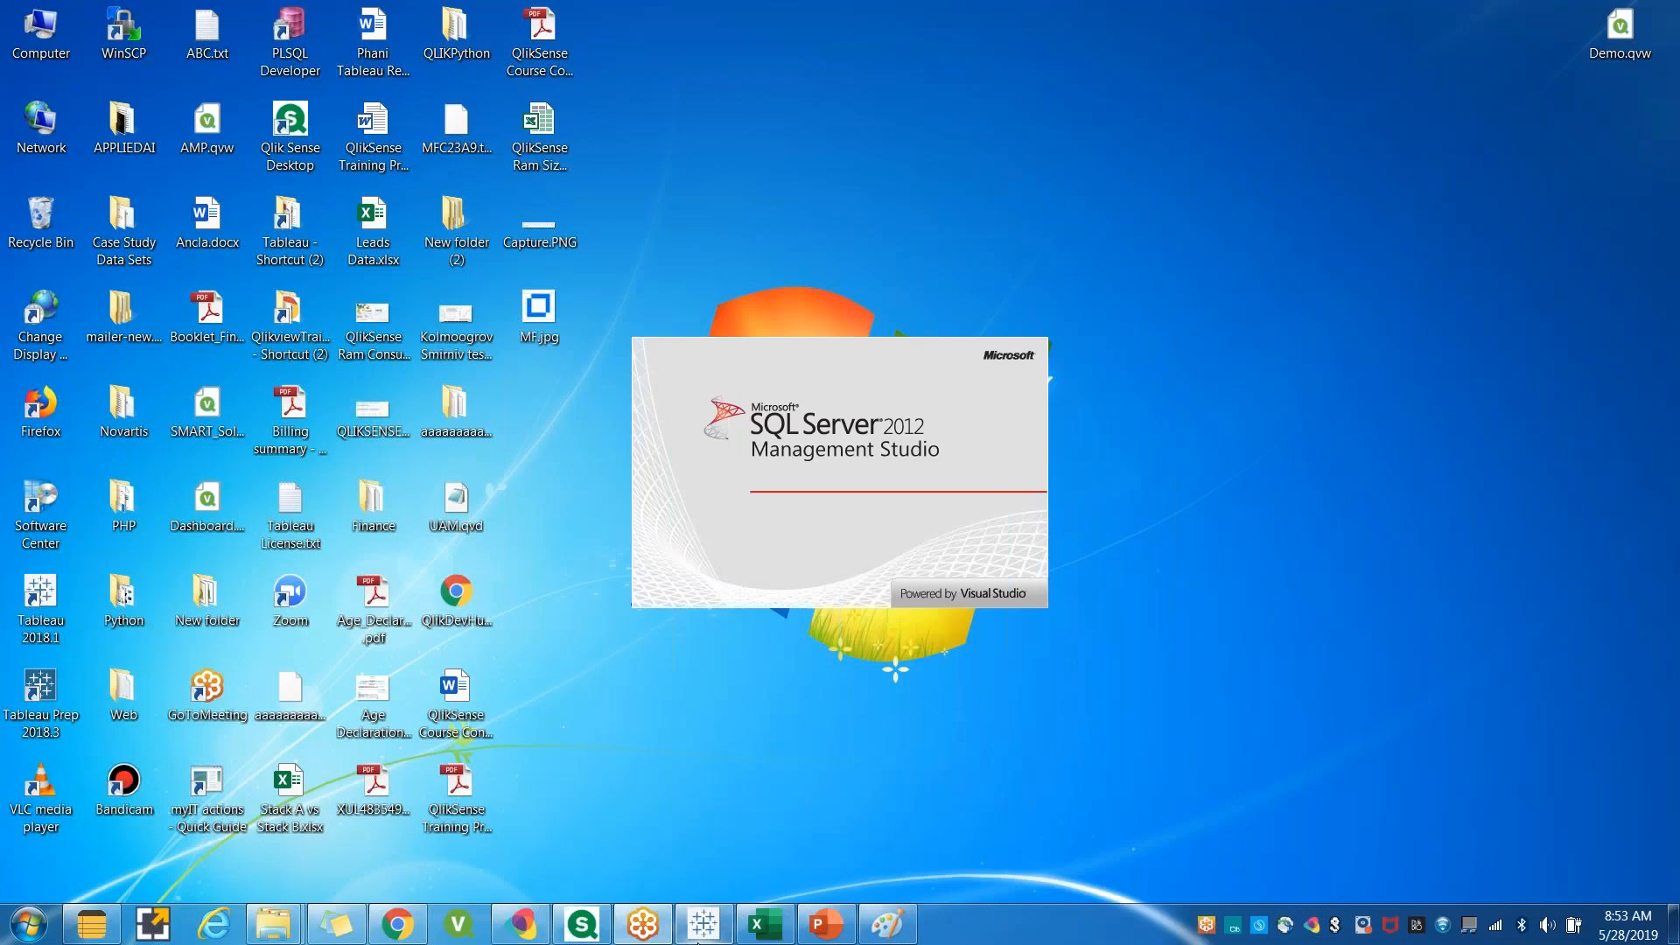
left_click(701, 924)
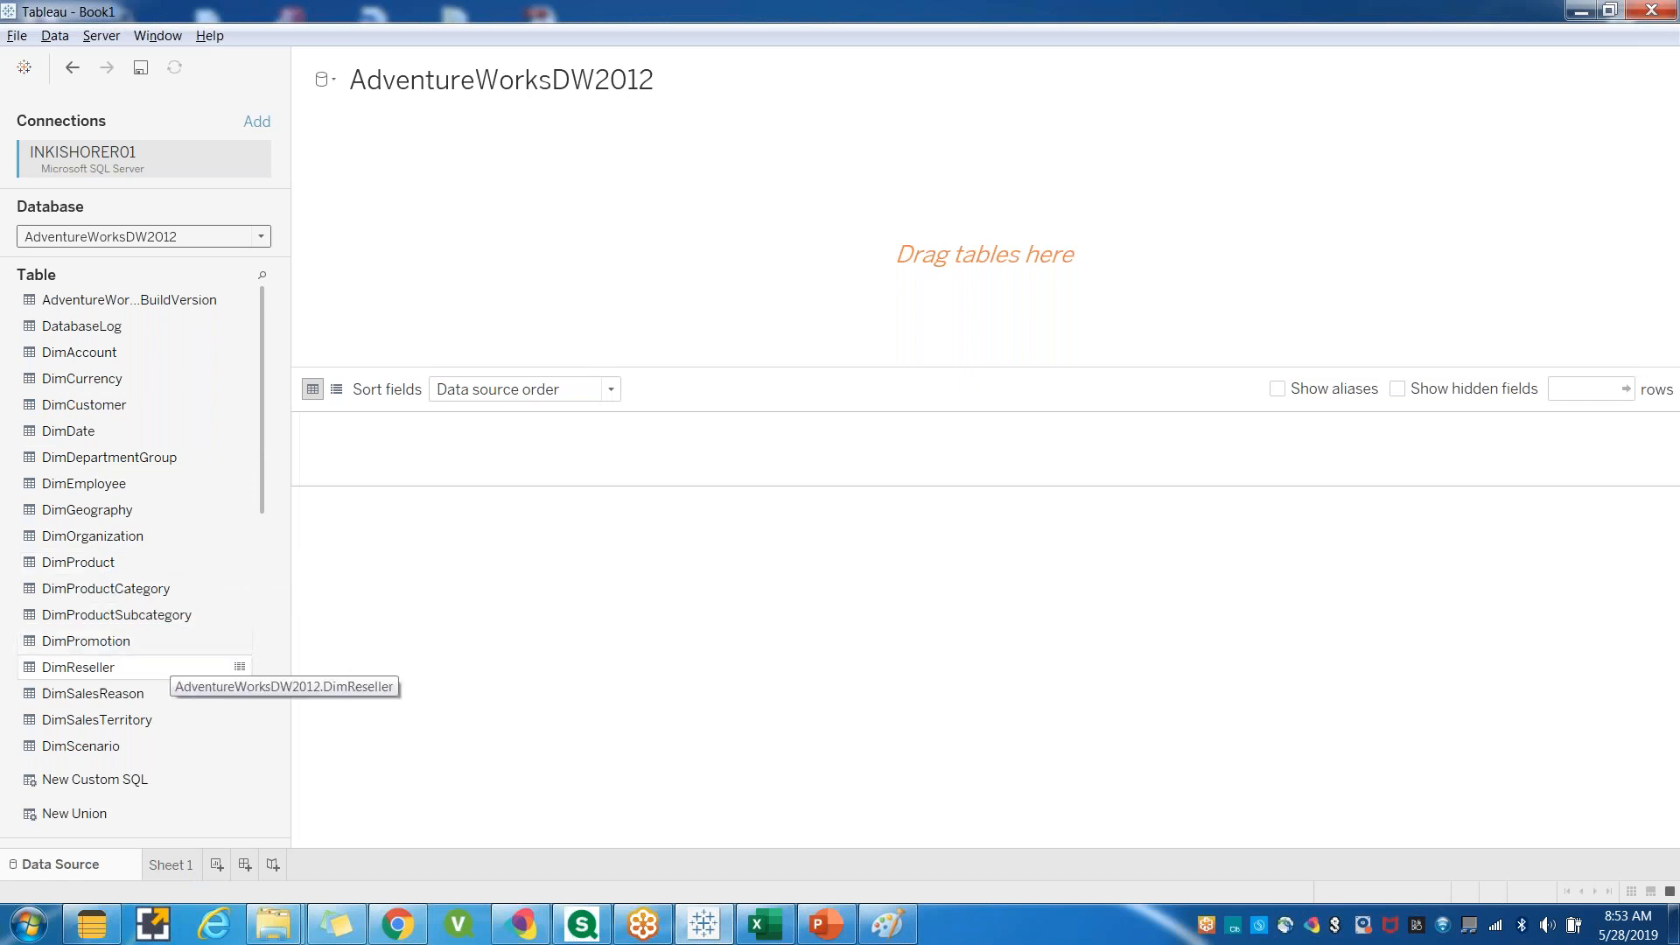
scroll(145, 613, "down", 3)
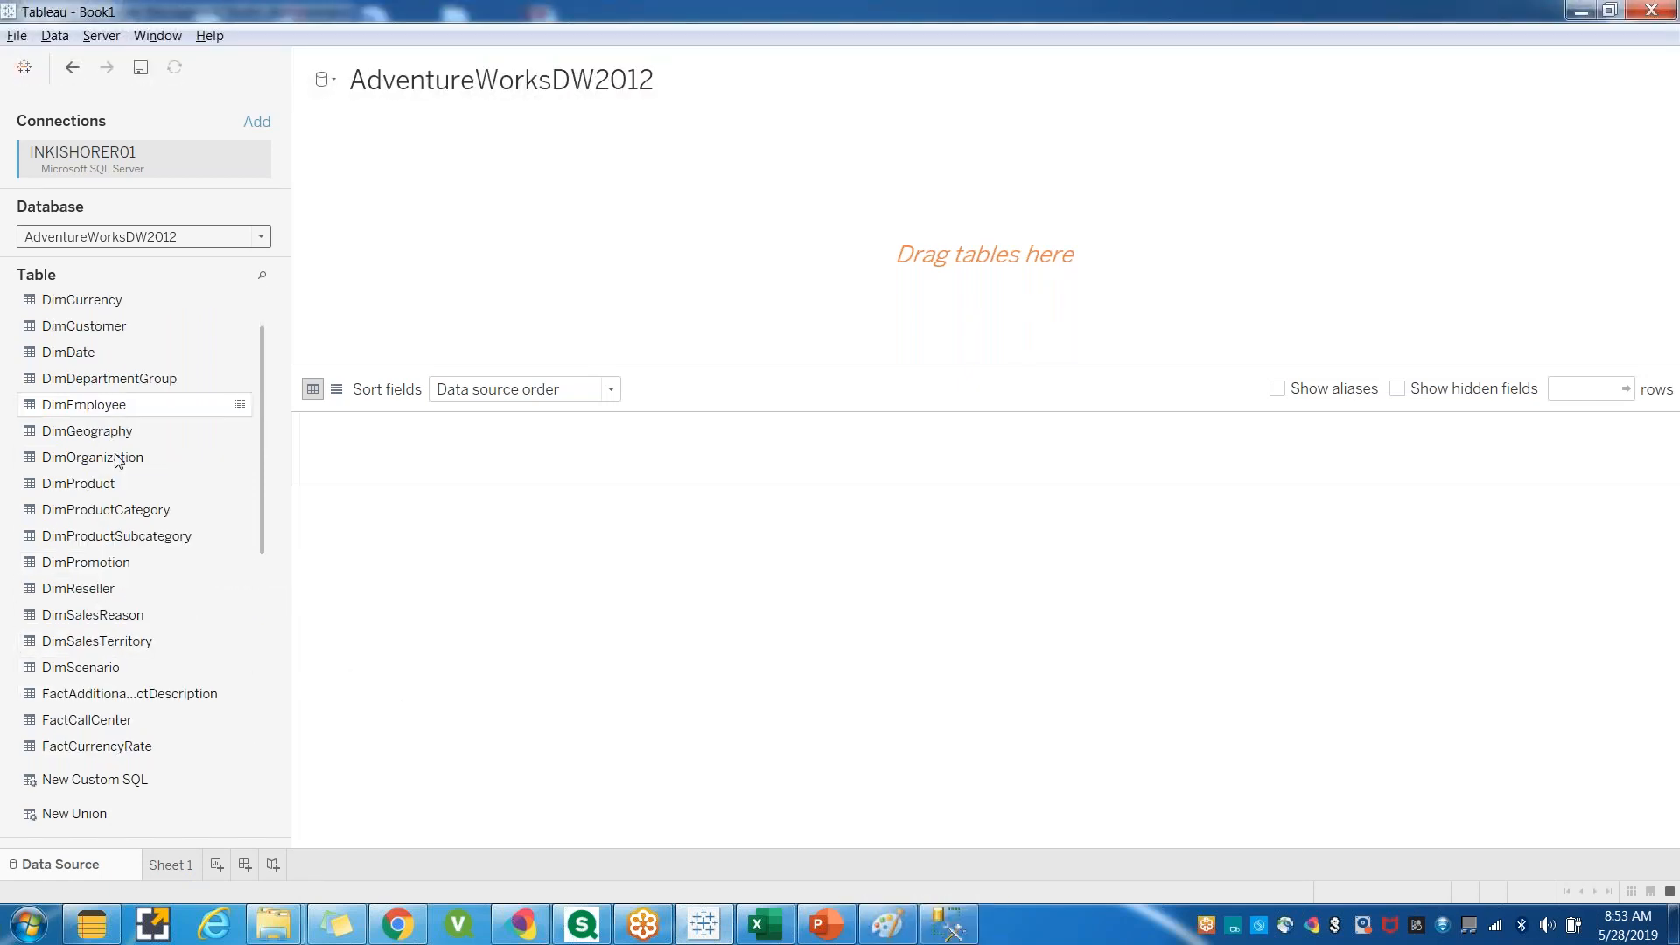
scroll(145, 621, "down", 3)
Connect to the database engine in SQL Server Management Studio using Windows Authentication.
left_click(953, 932)
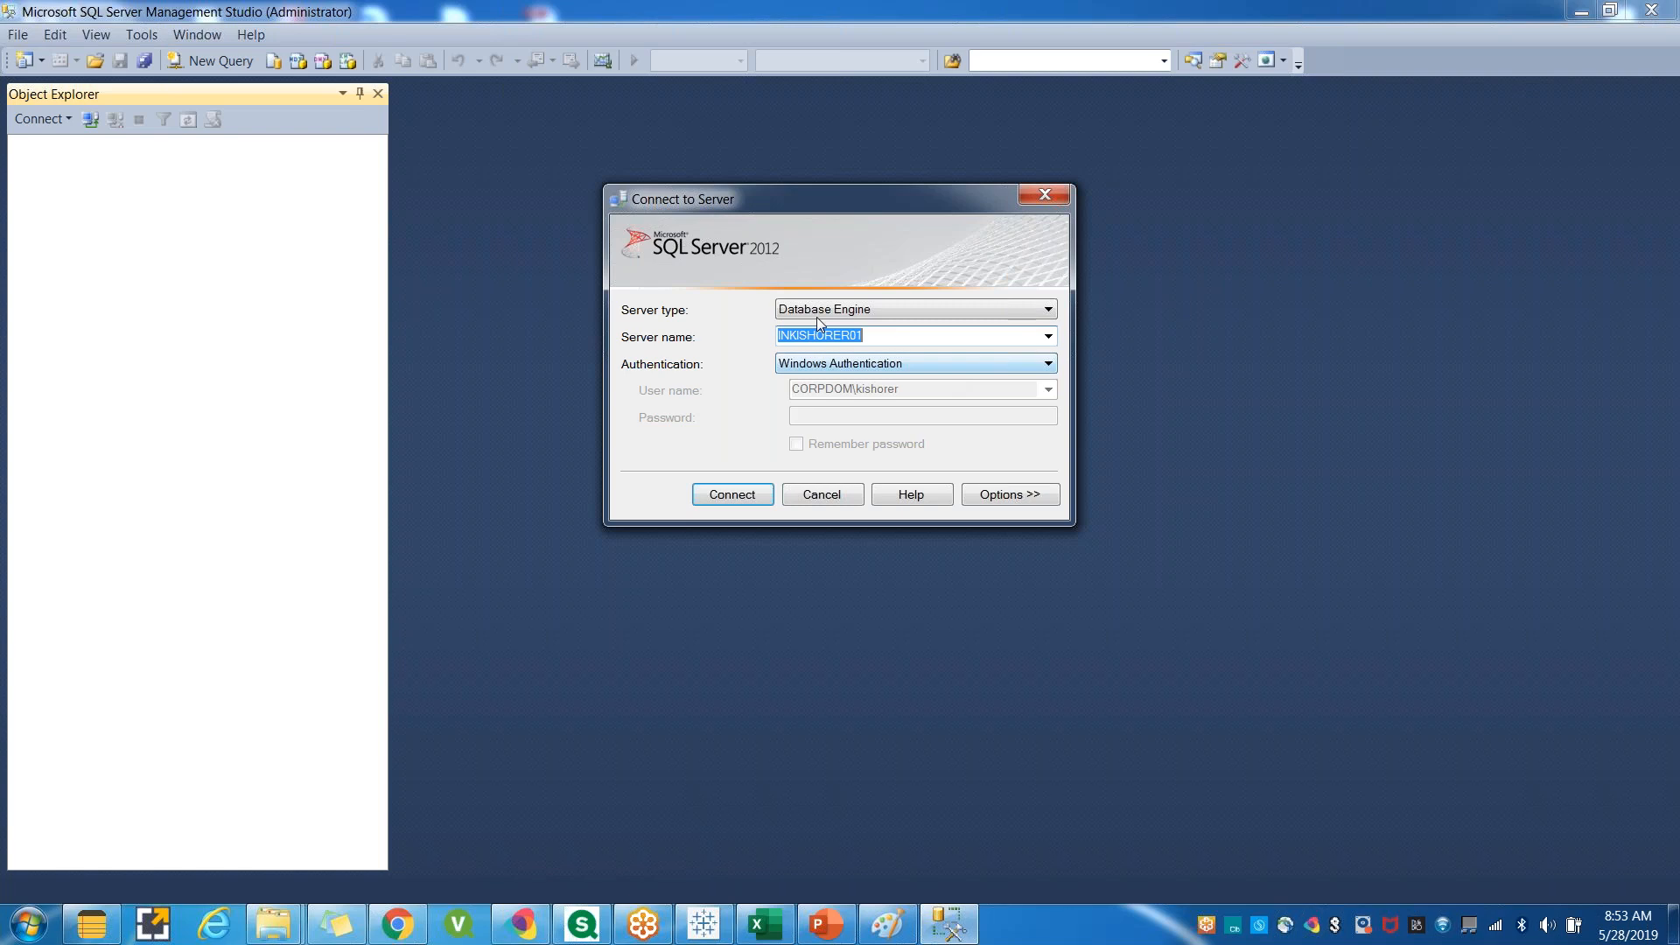
mouse_move(724, 932)
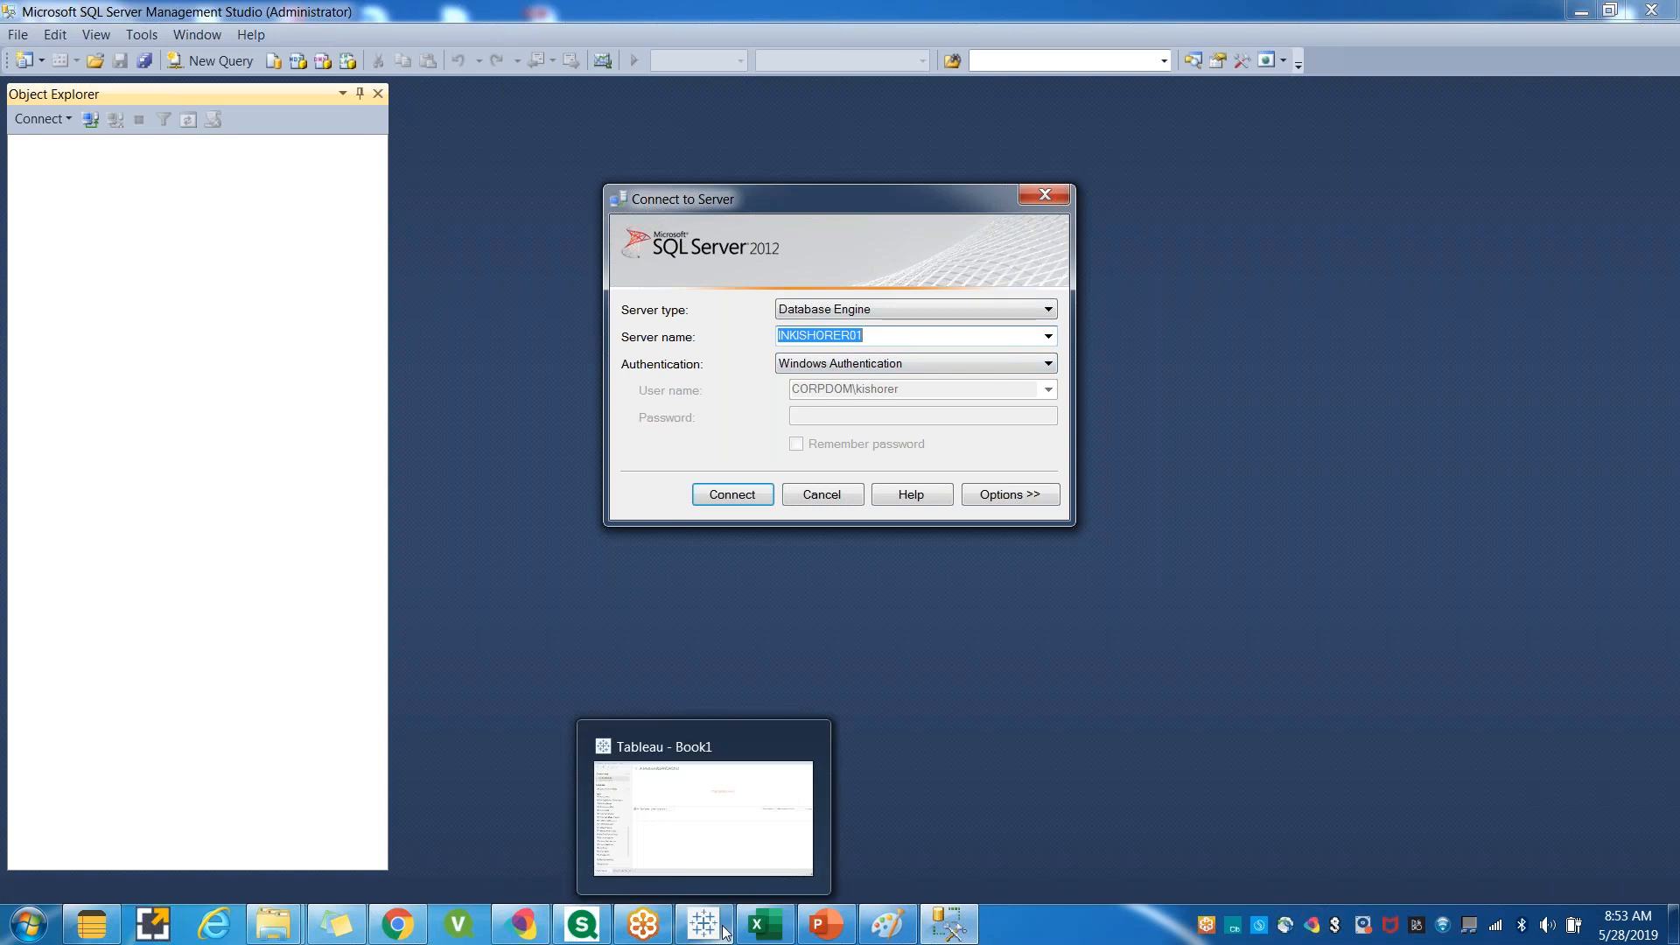
left_click(724, 932)
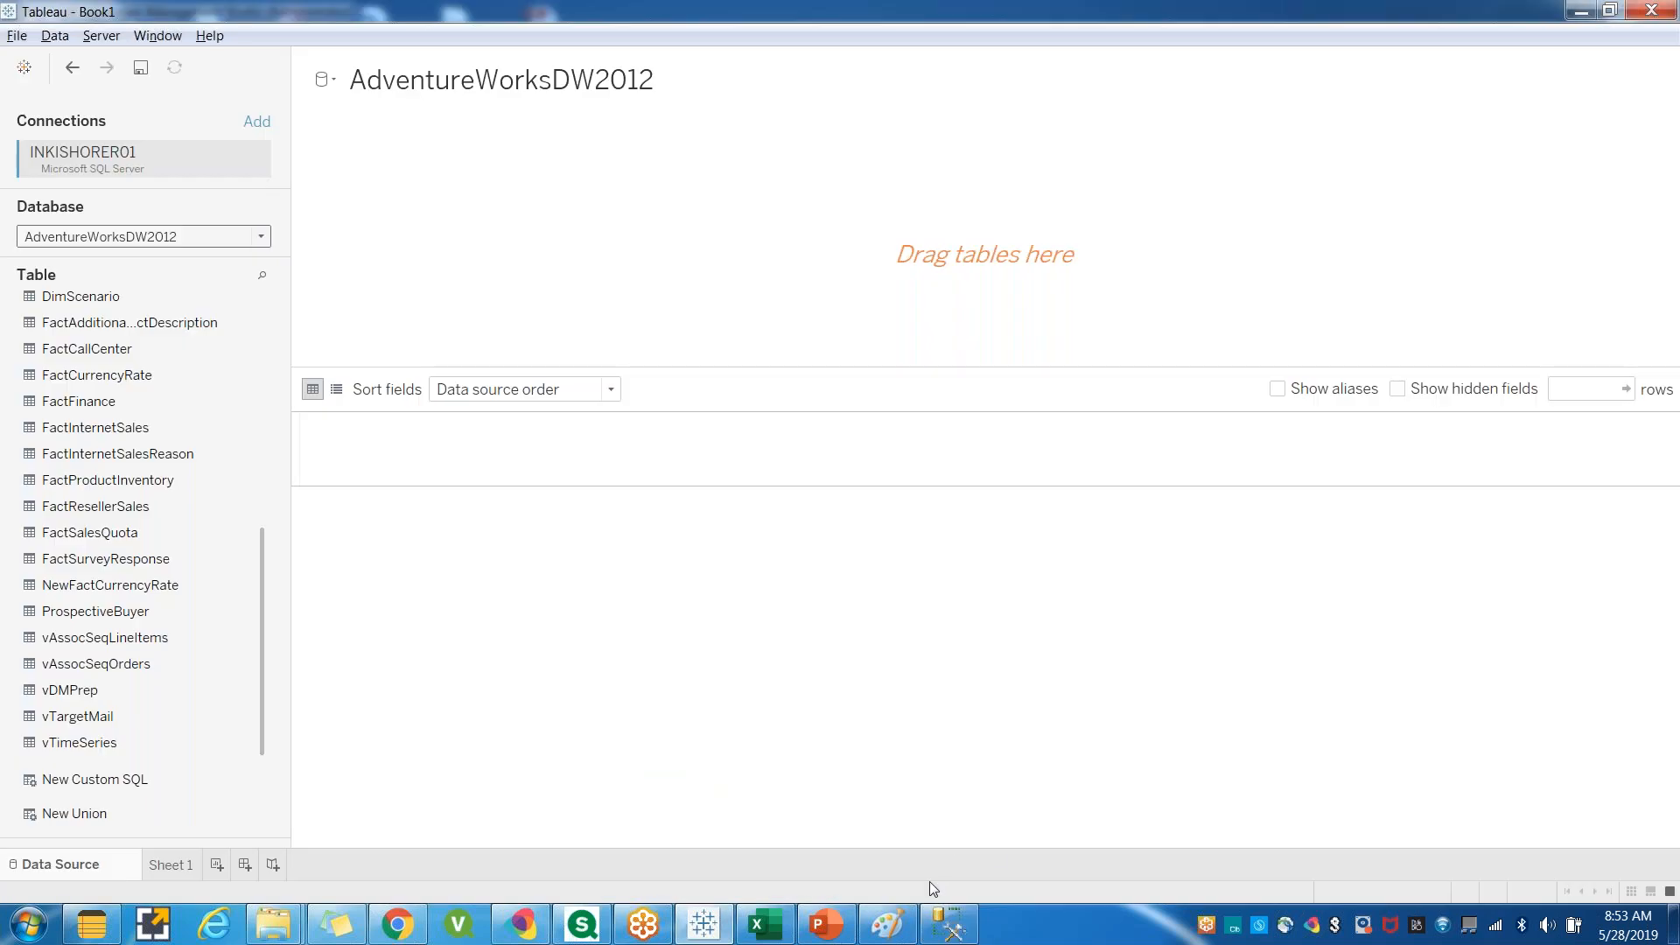
left_click(947, 926)
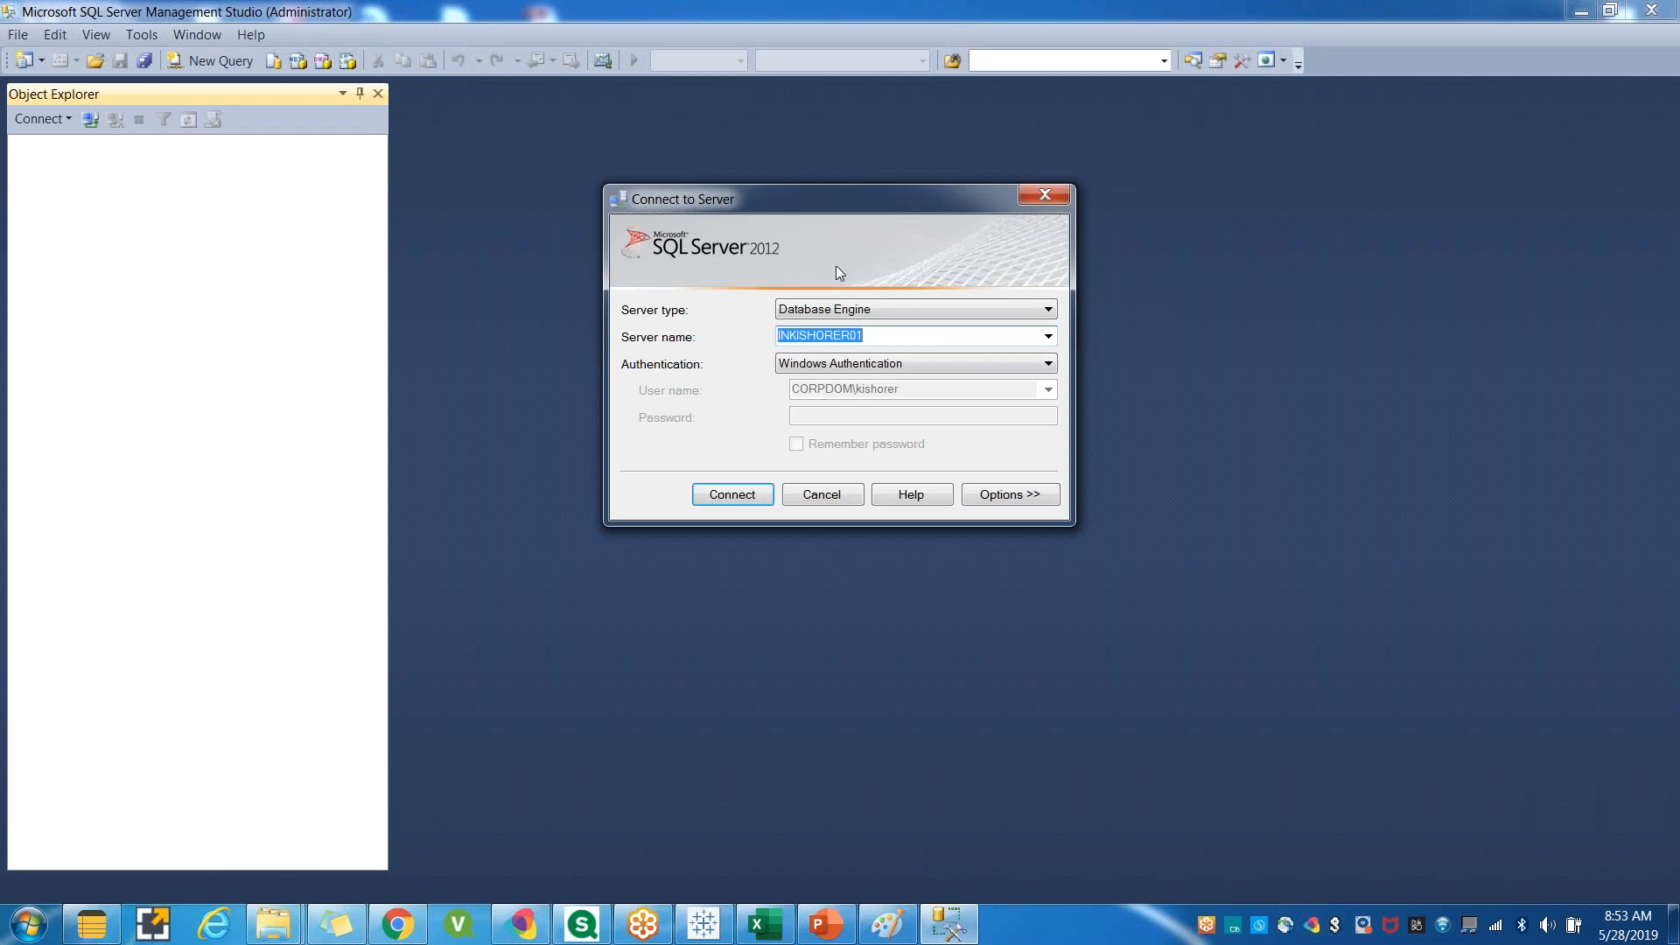
left_click(703, 924)
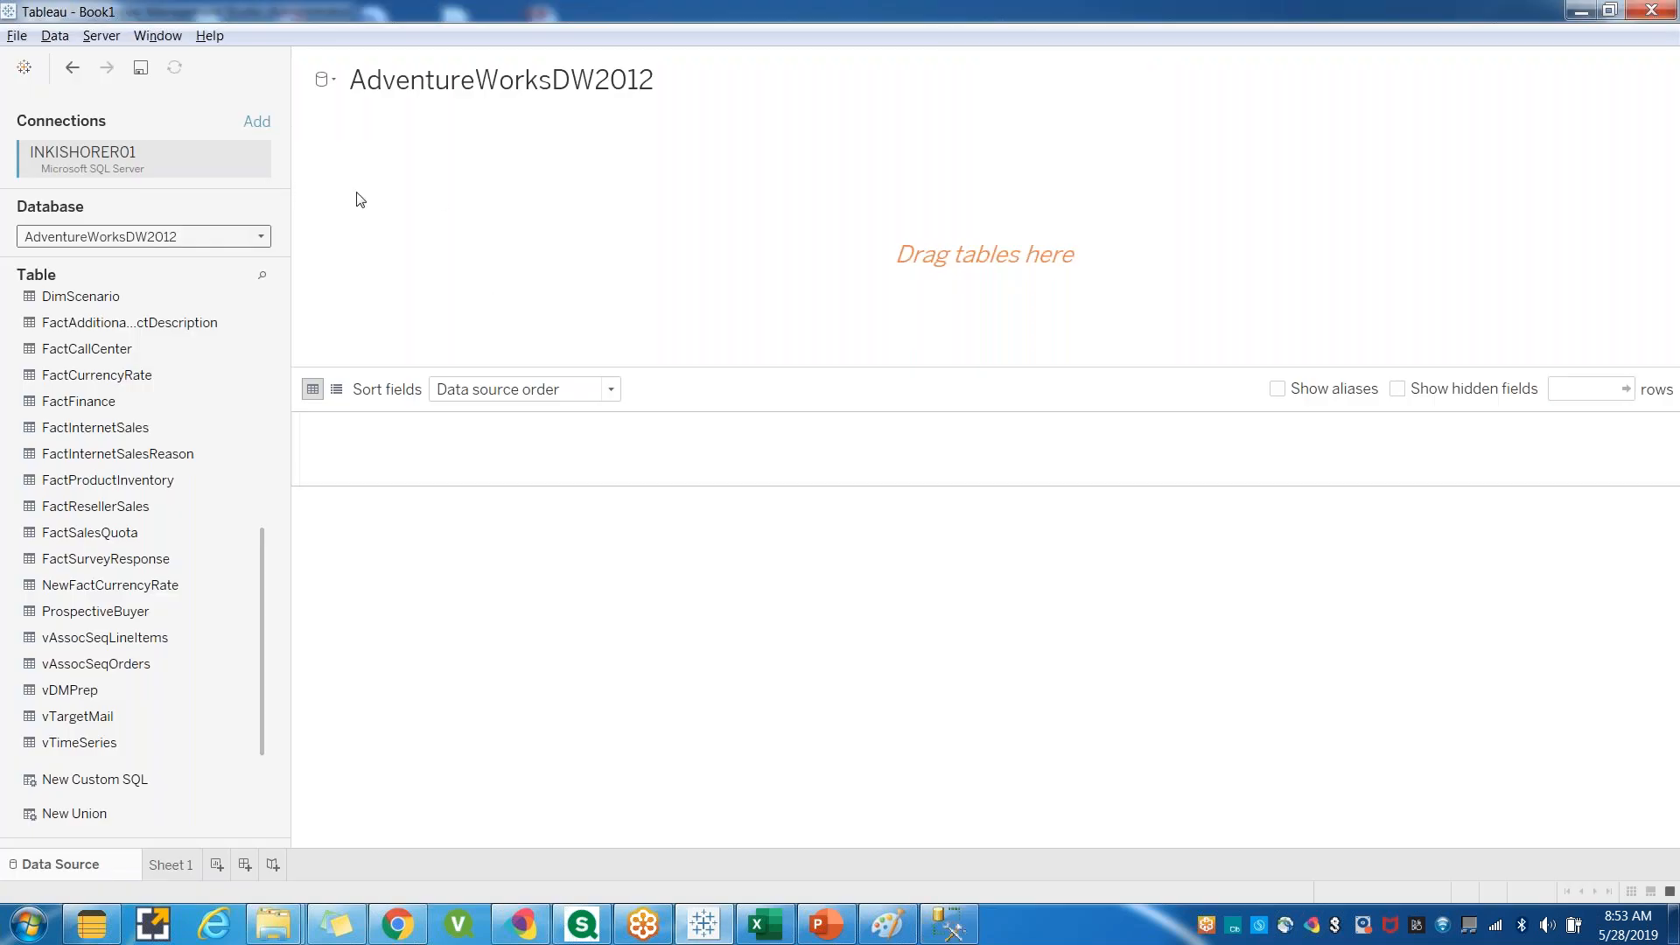
left_click(946, 925)
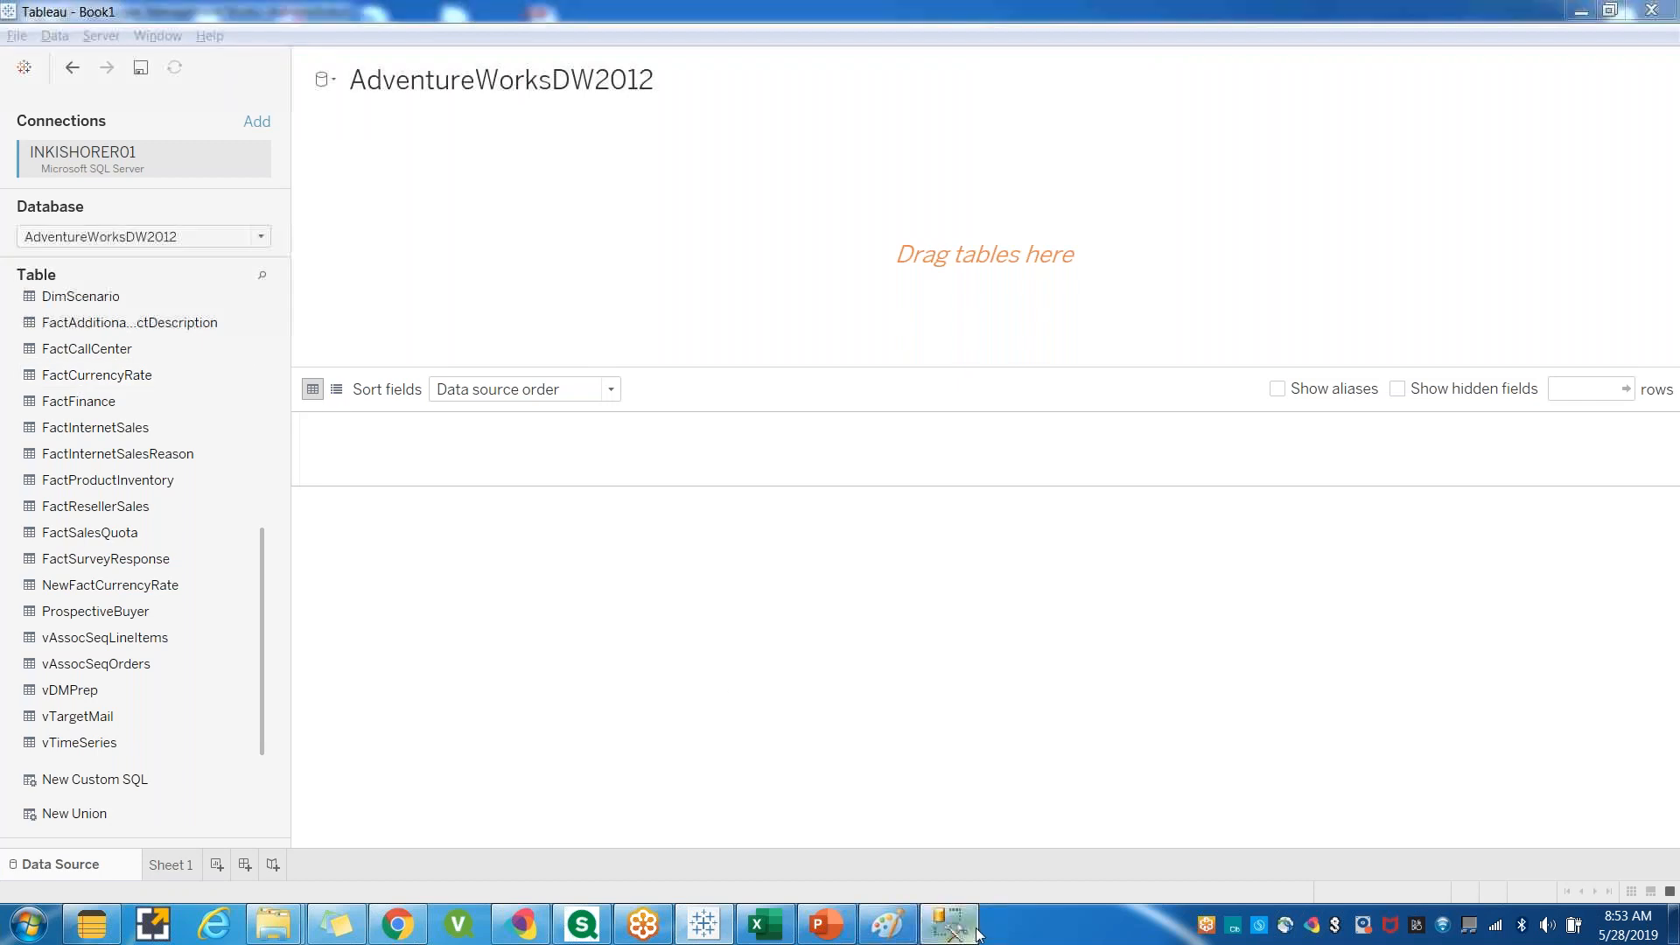
left_click(751, 501)
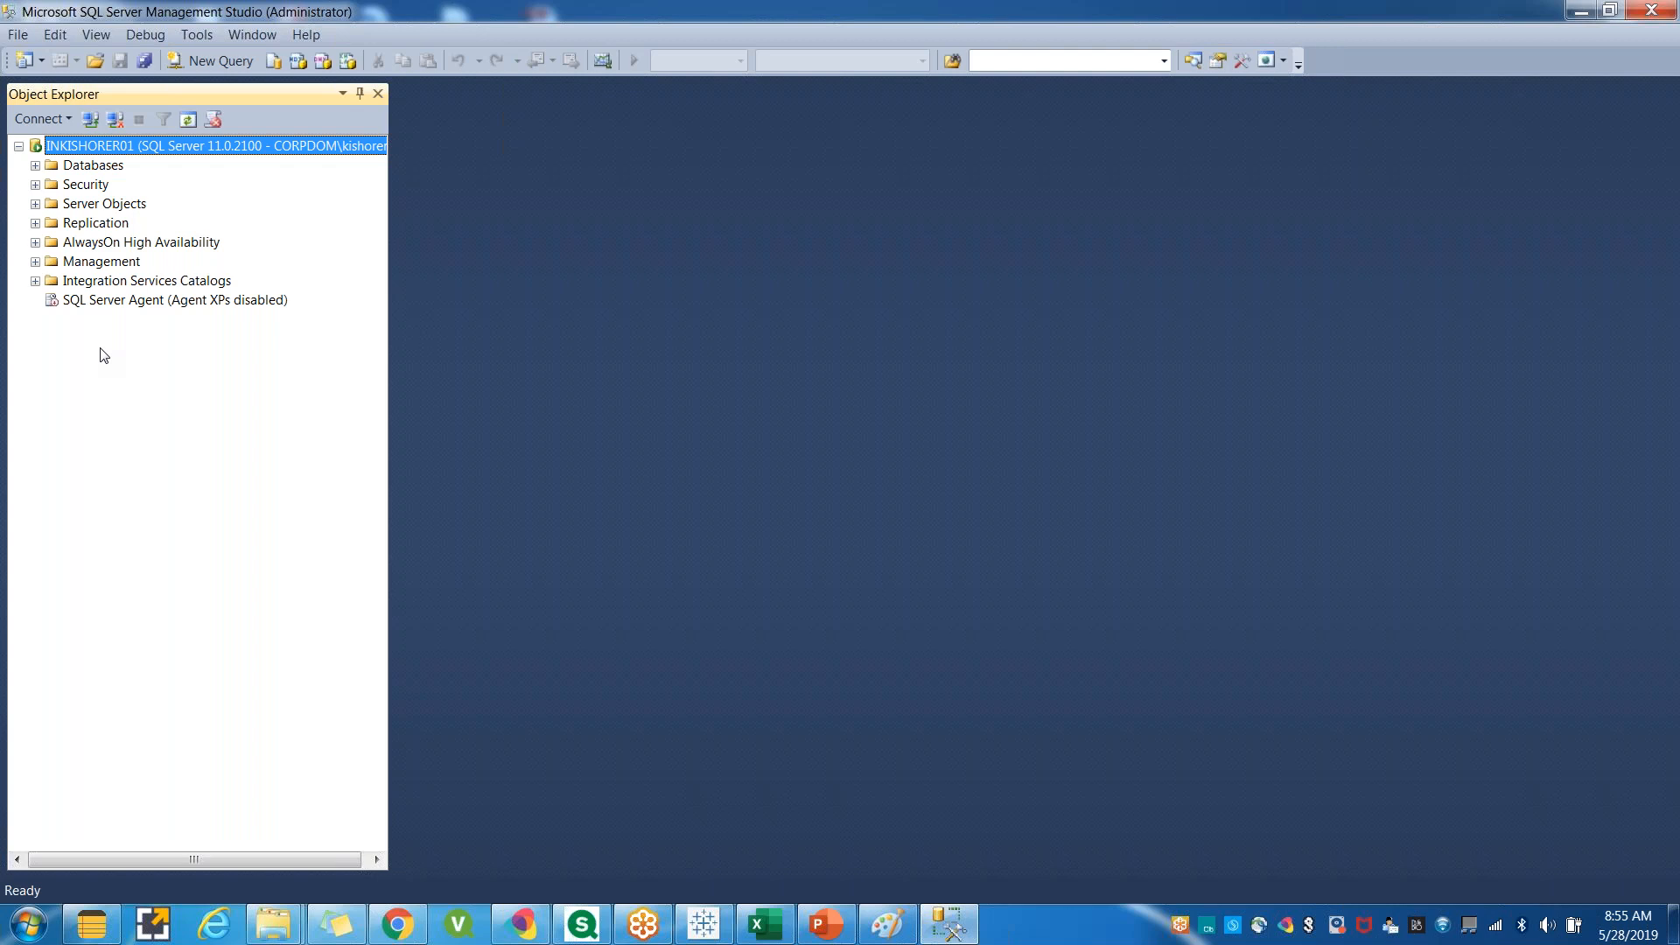
Return to the Tableau start page and open the full list of server connectors.
left_click(705, 927)
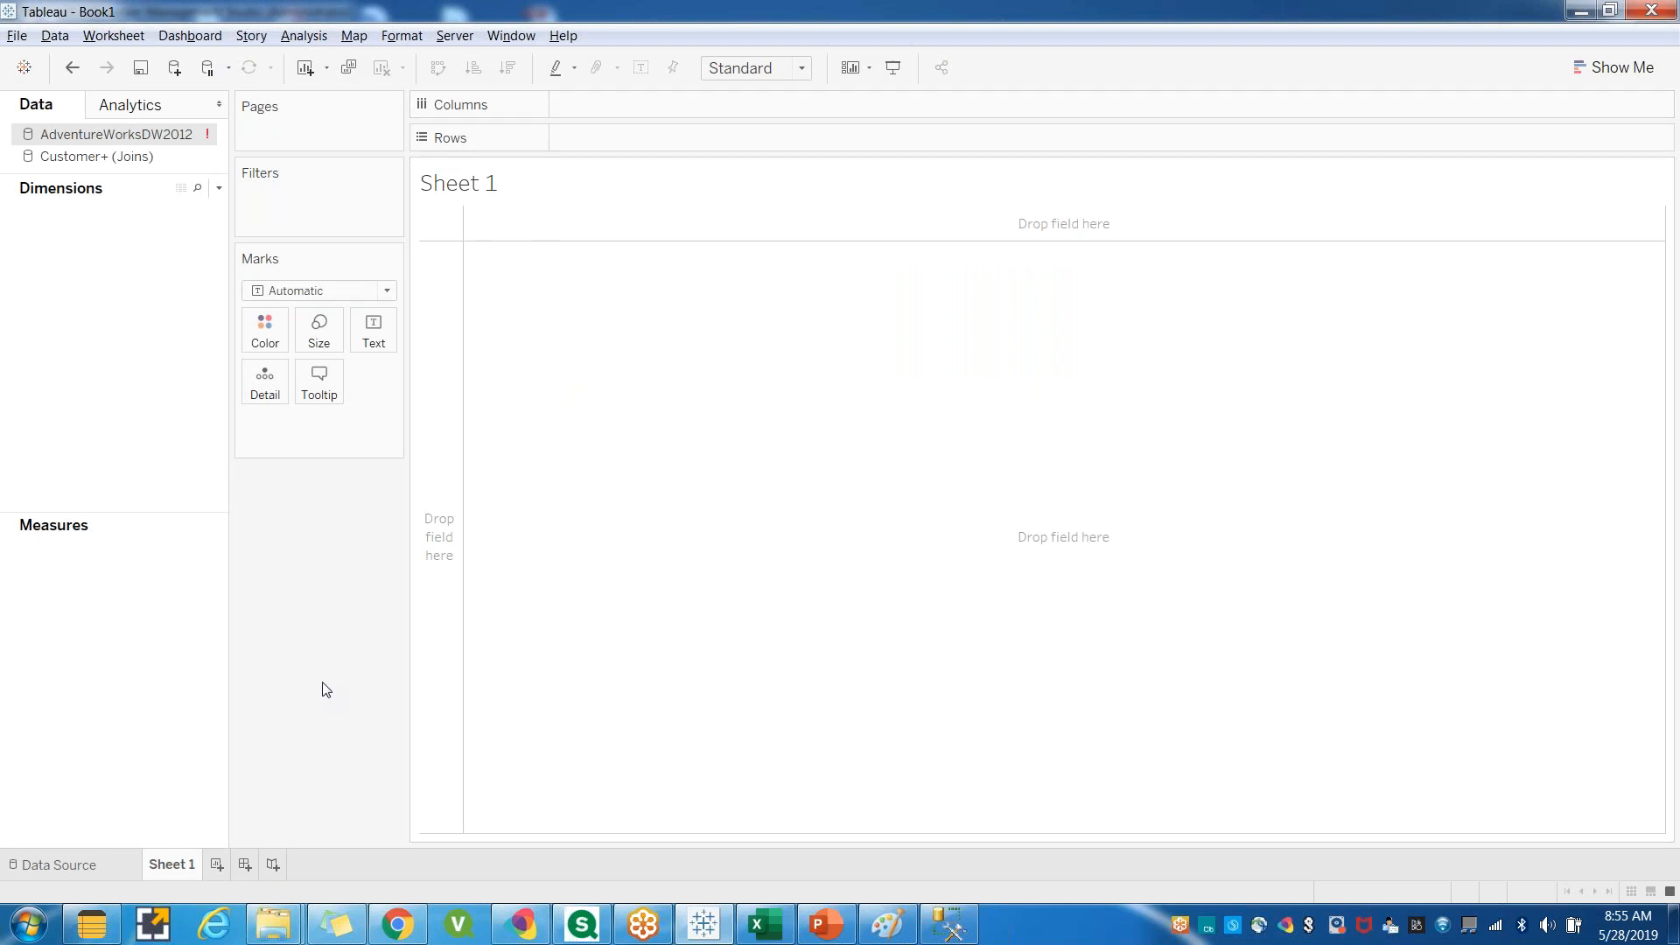
left_click(66, 872)
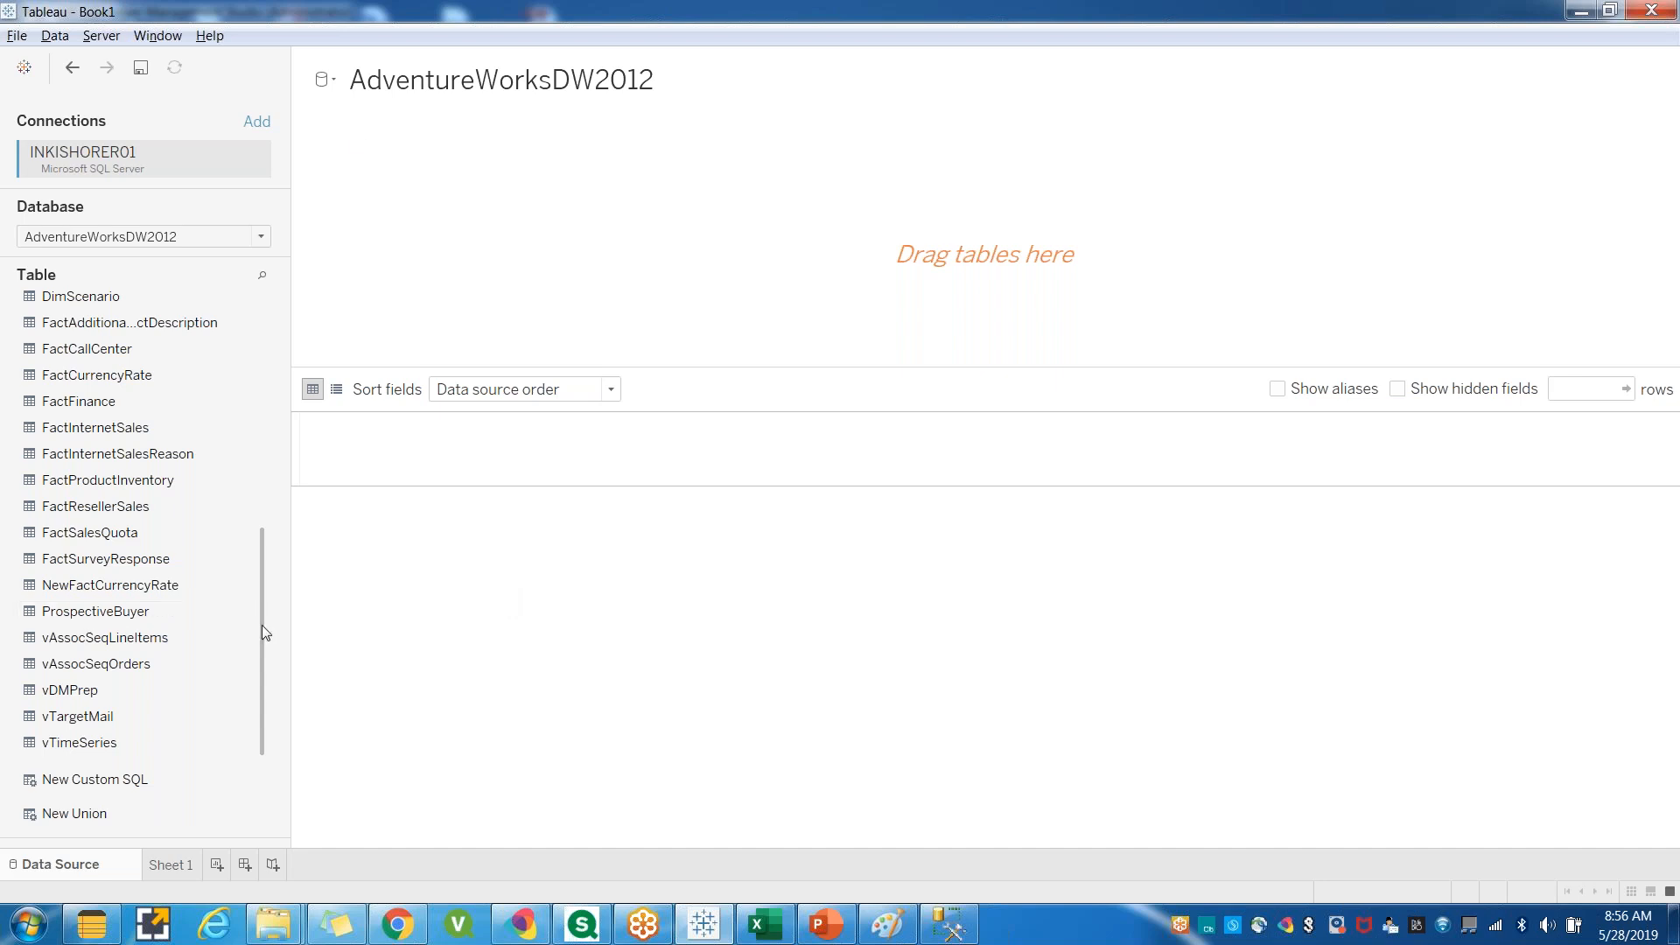
left_click_drag(263, 679, 261, 529)
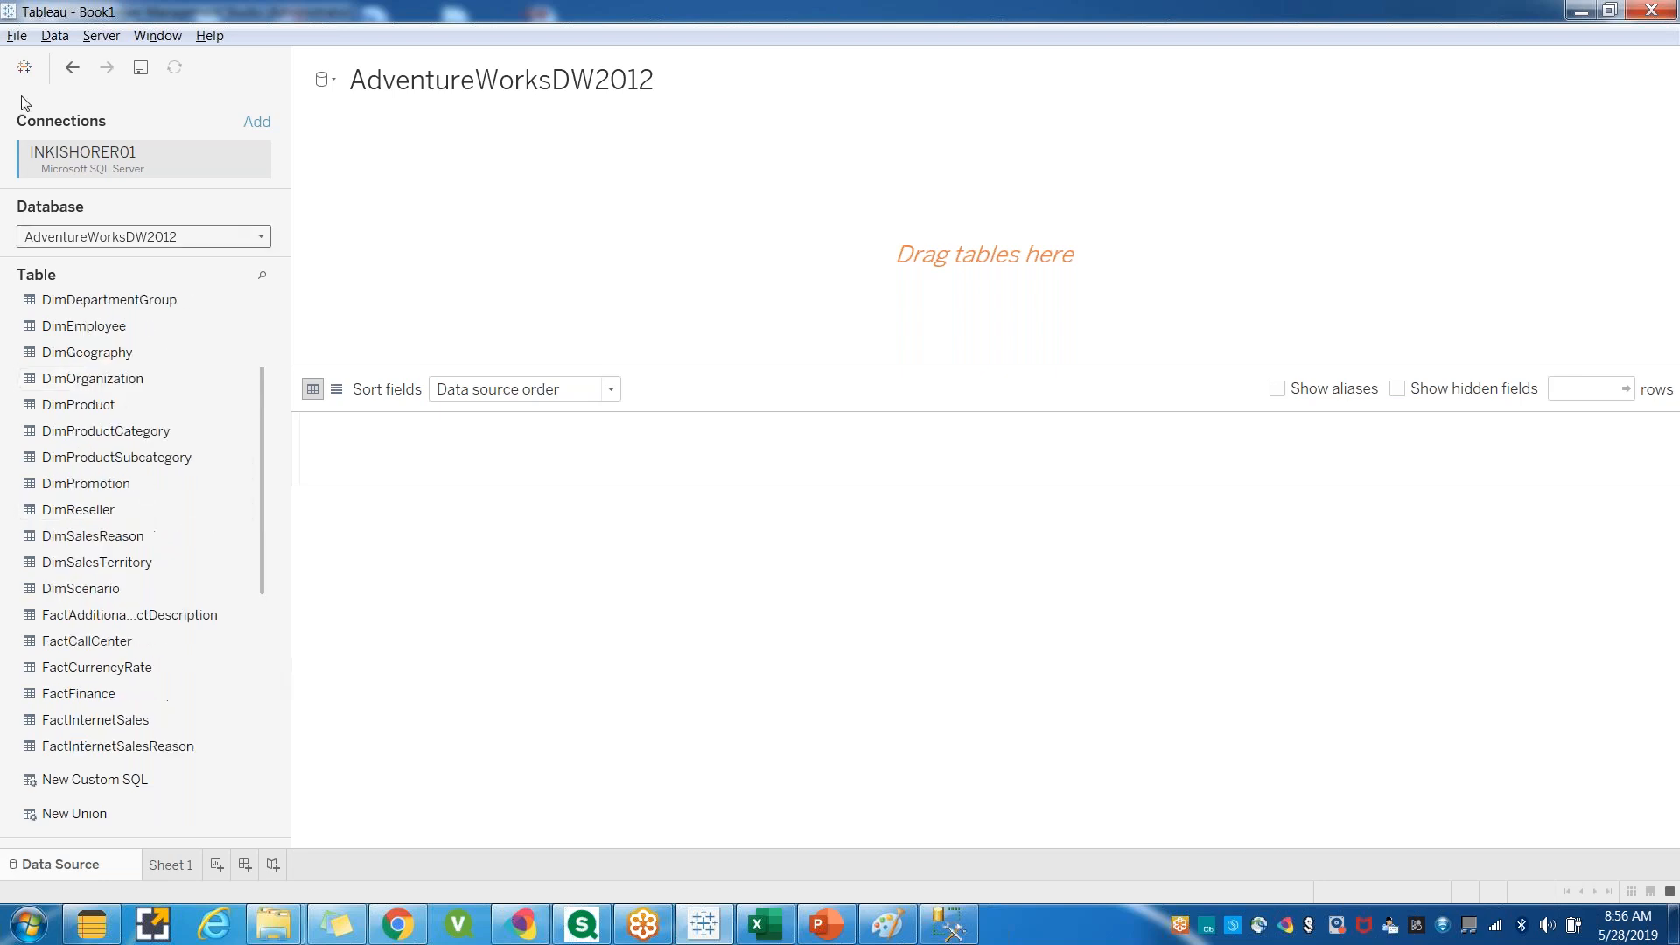
left_click(23, 68)
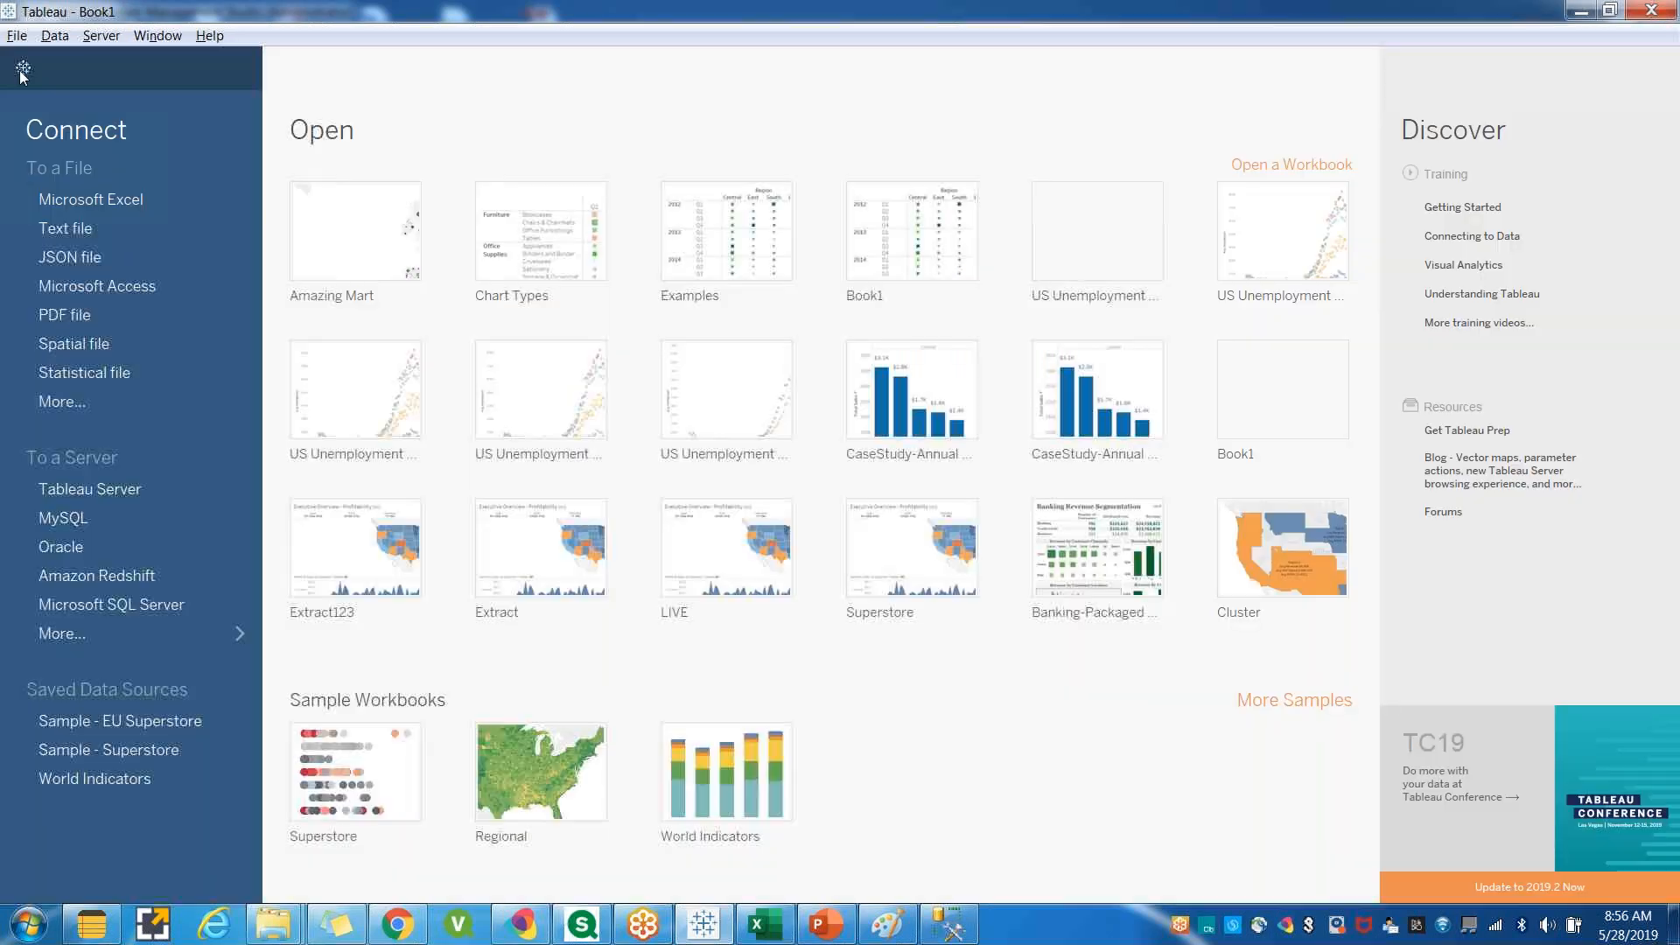
left_click(161, 634)
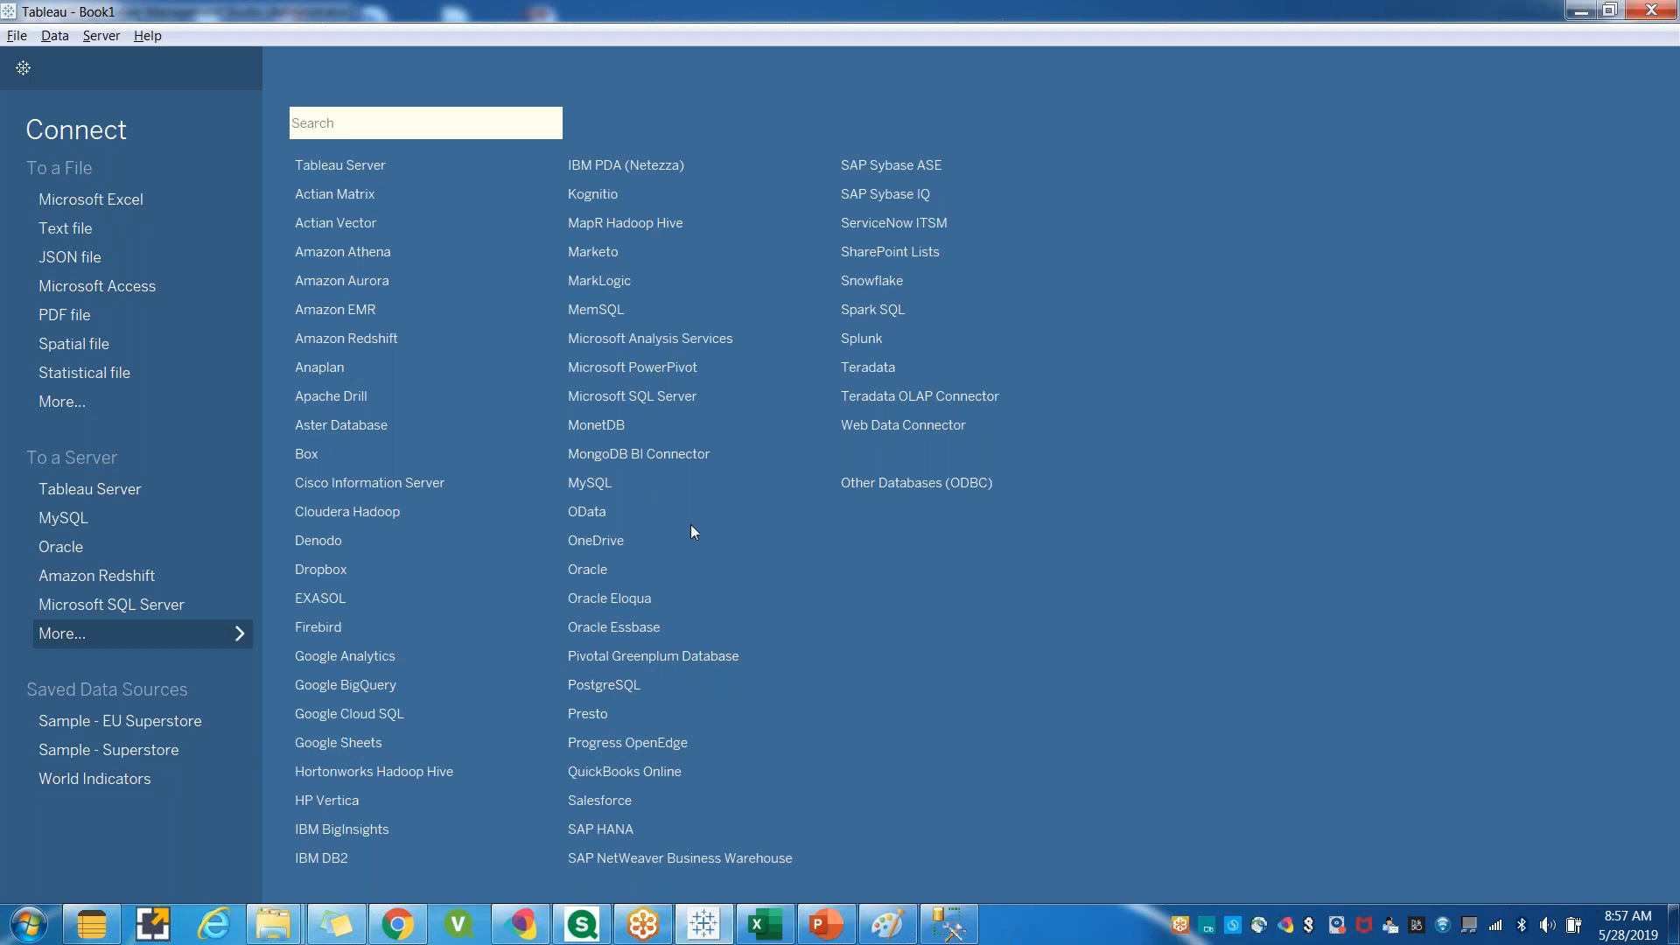
Return to the AdventureWorksDW2012 data source page, then add a new dashboard to the workbook.
left_click(23, 68)
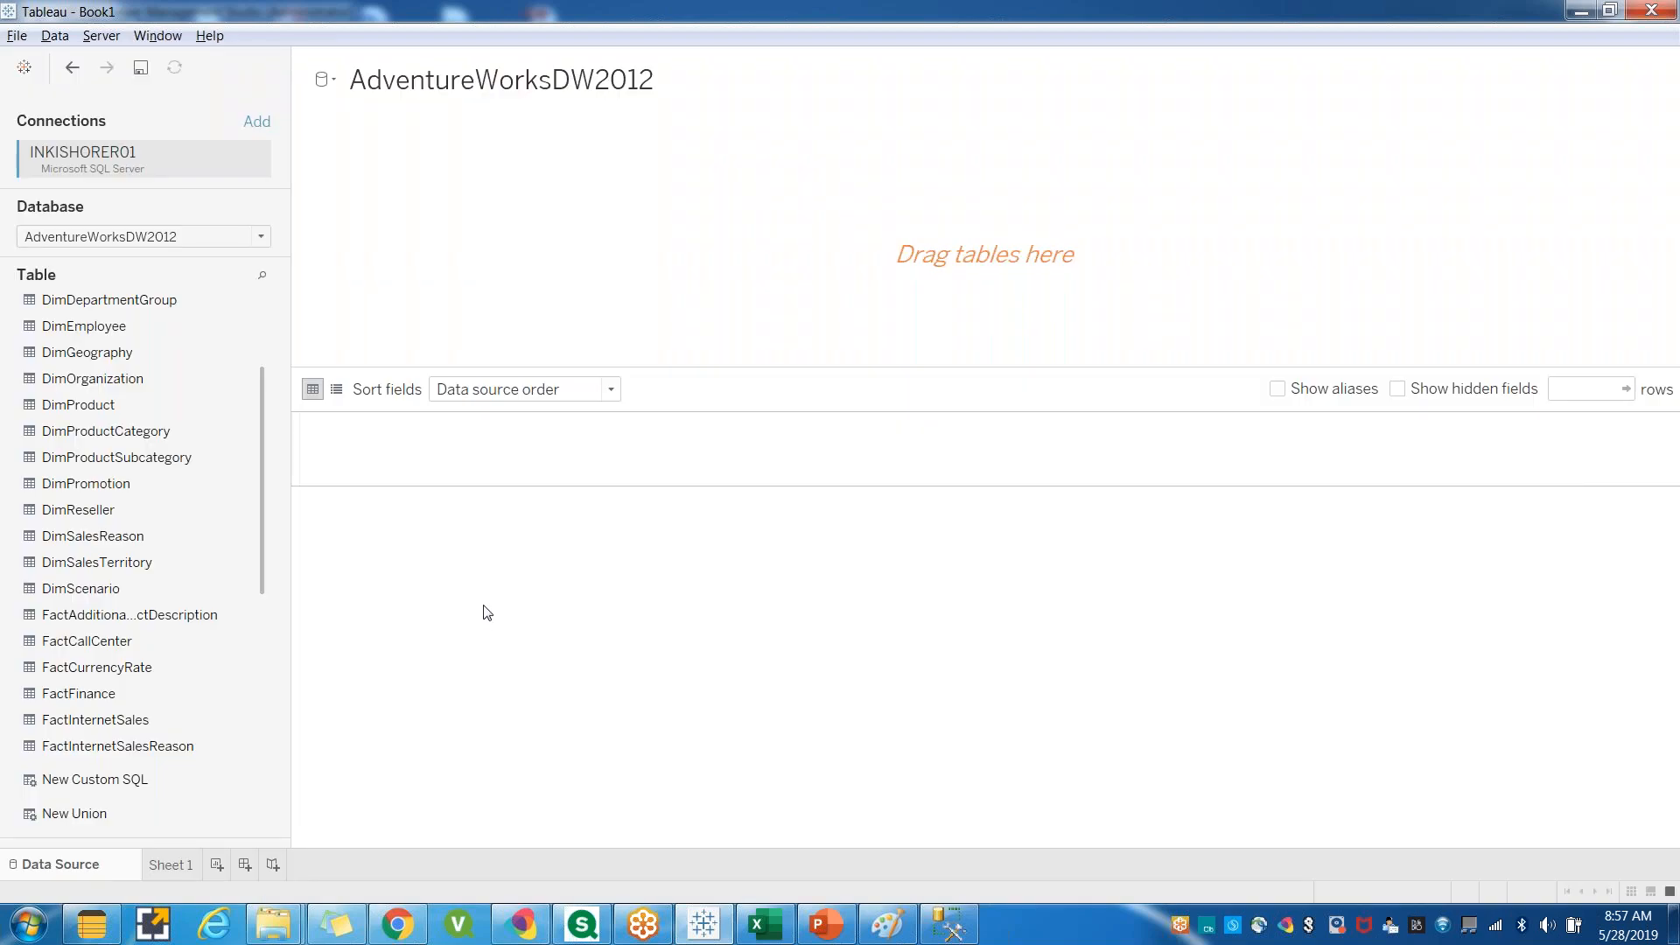
left_click(162, 869)
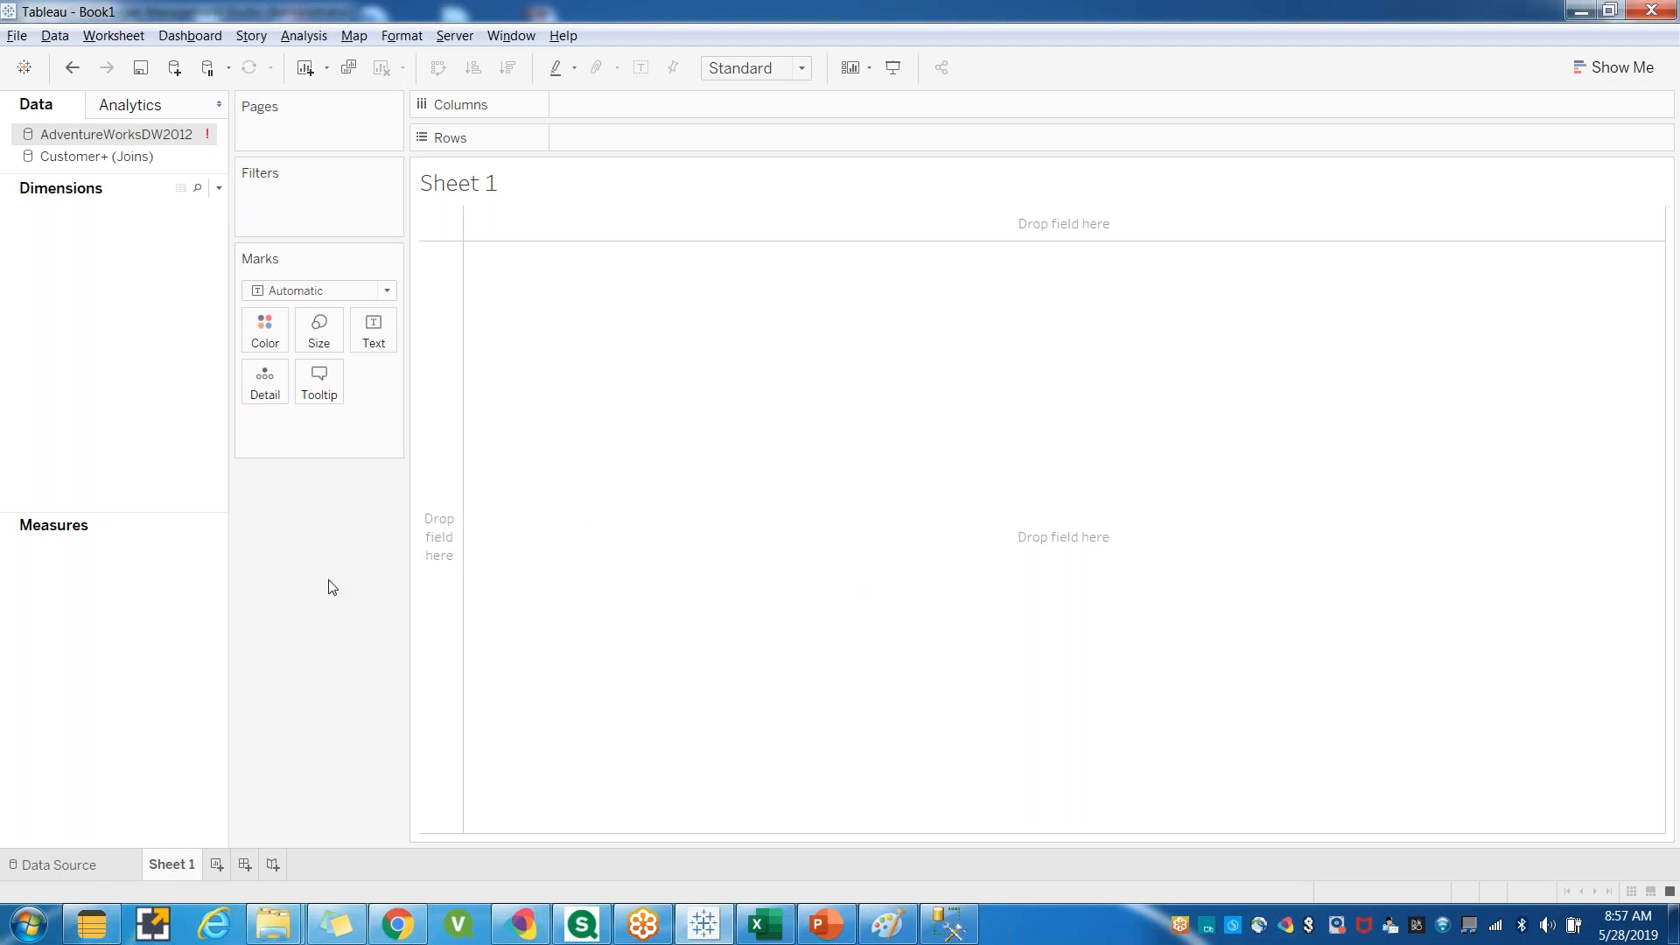
left_click(74, 871)
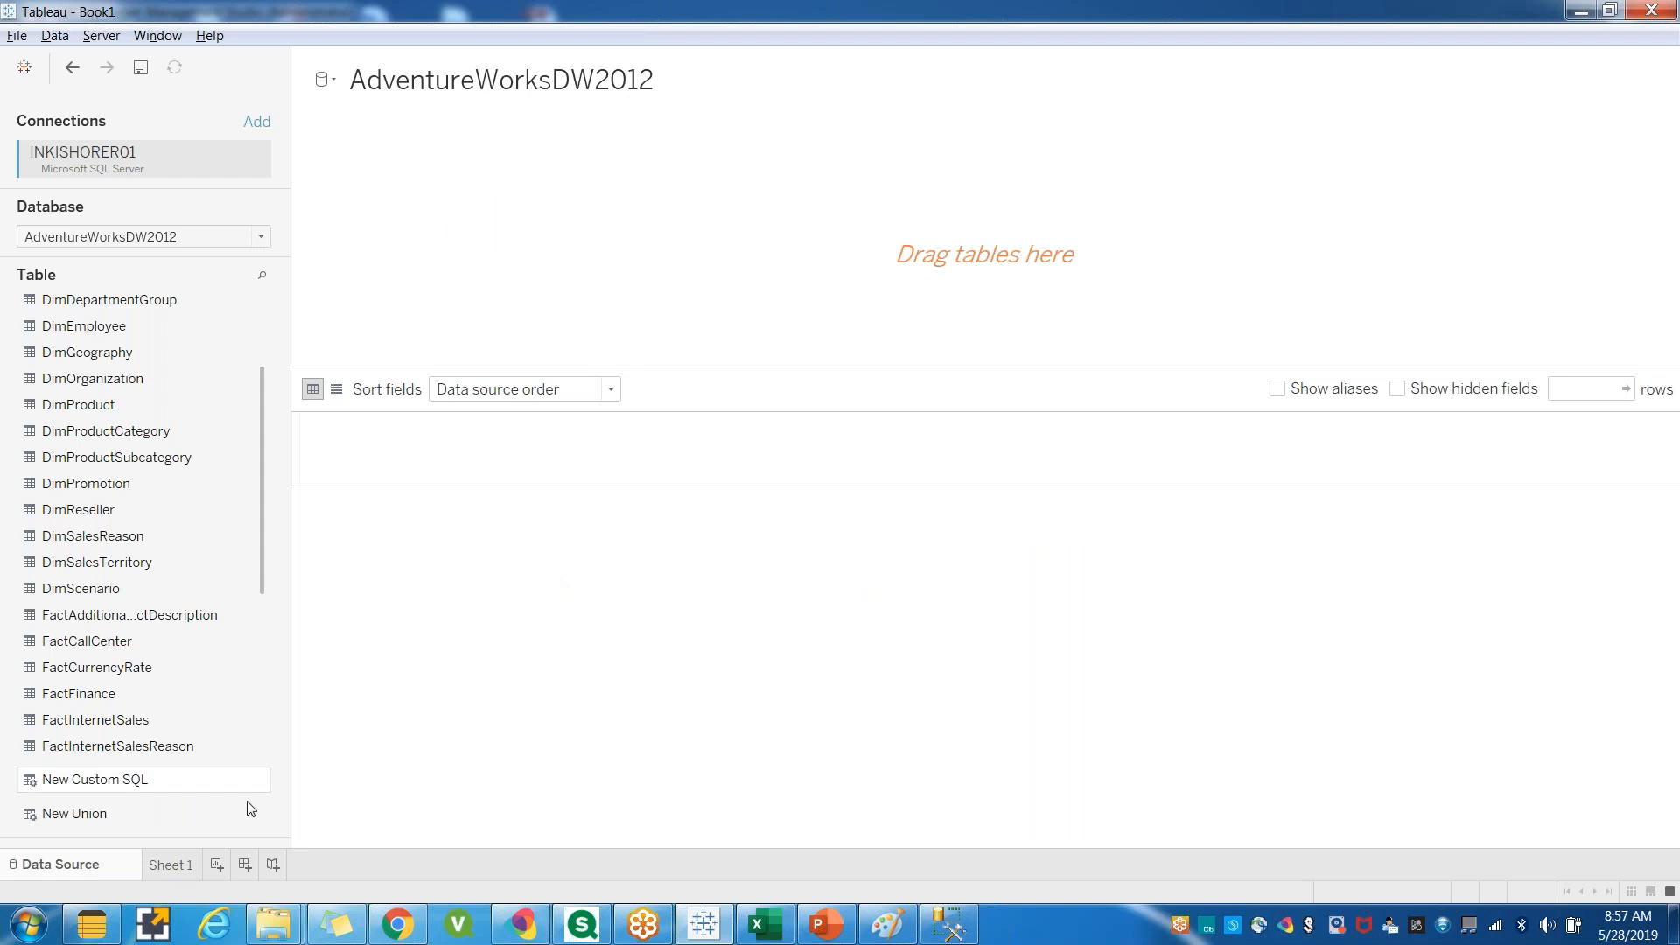
left_click(170, 866)
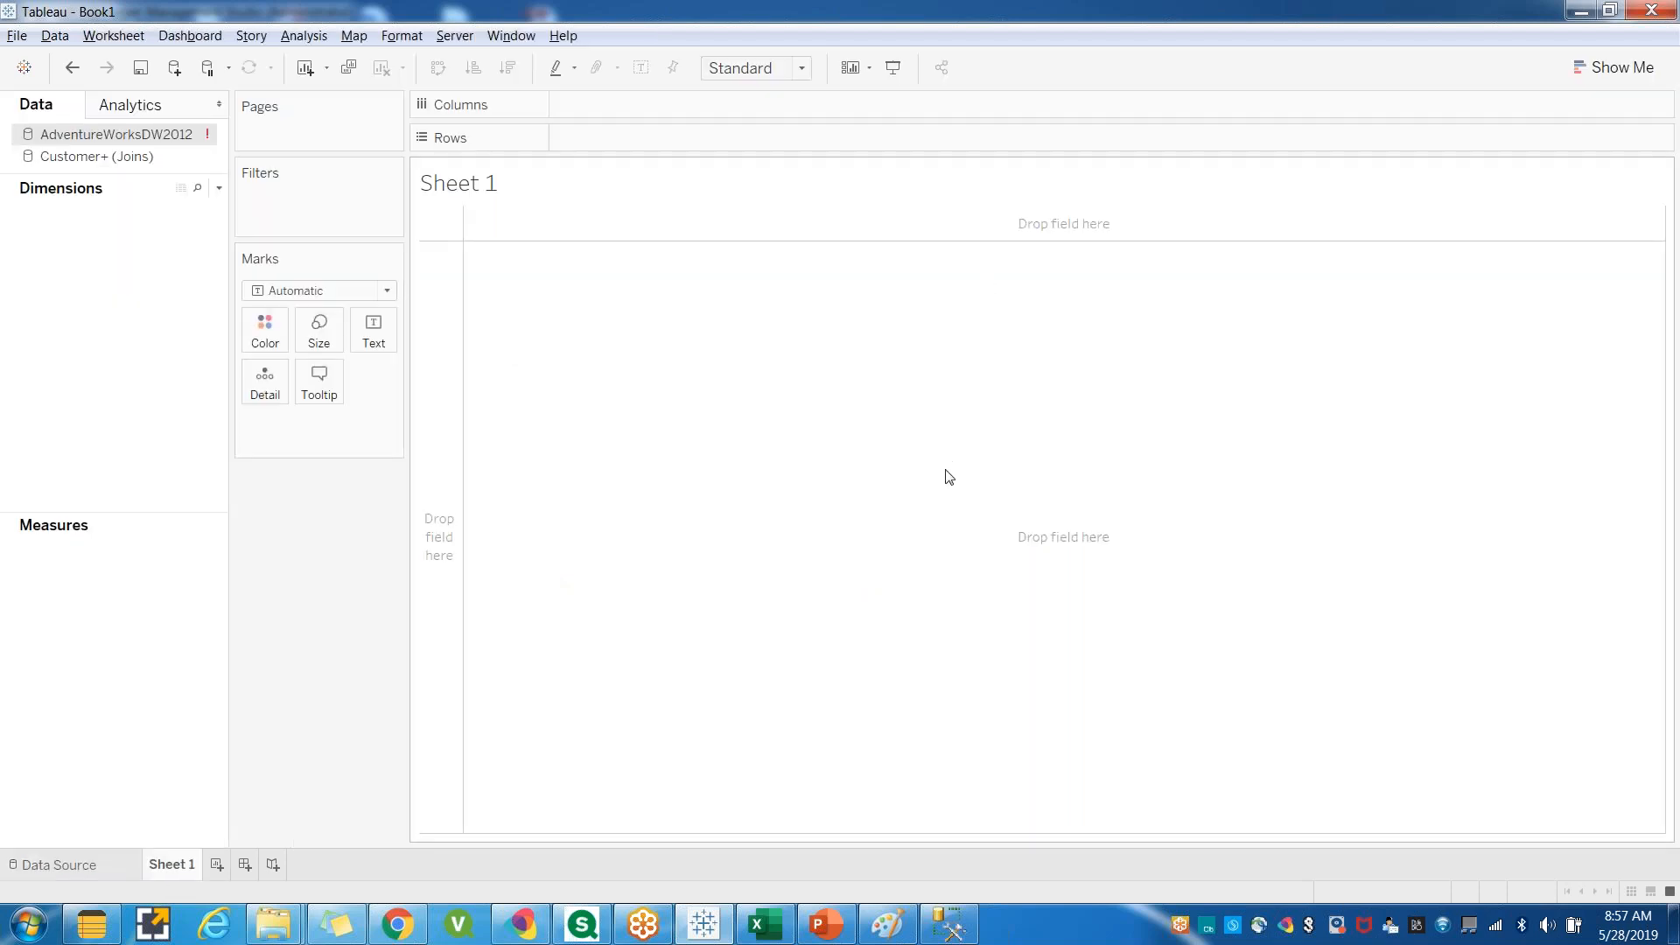
left_click(245, 864)
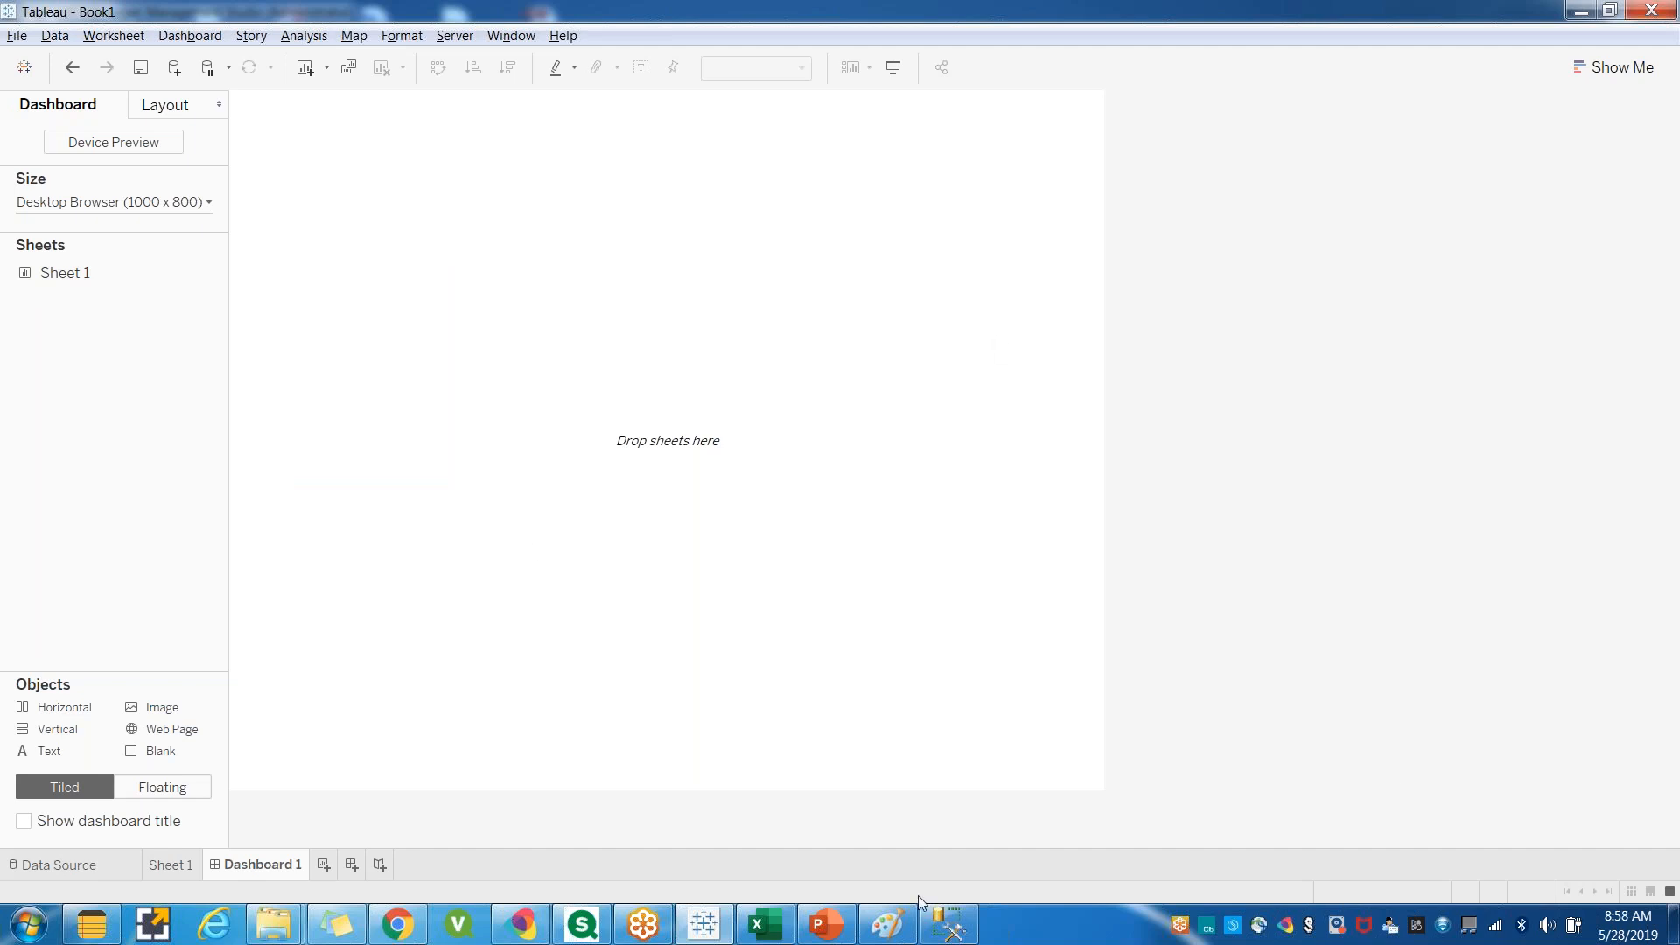
Switch to Excel and add two new customer names in rows 7 and 8 of the Customer sheet's table.
left_click(768, 938)
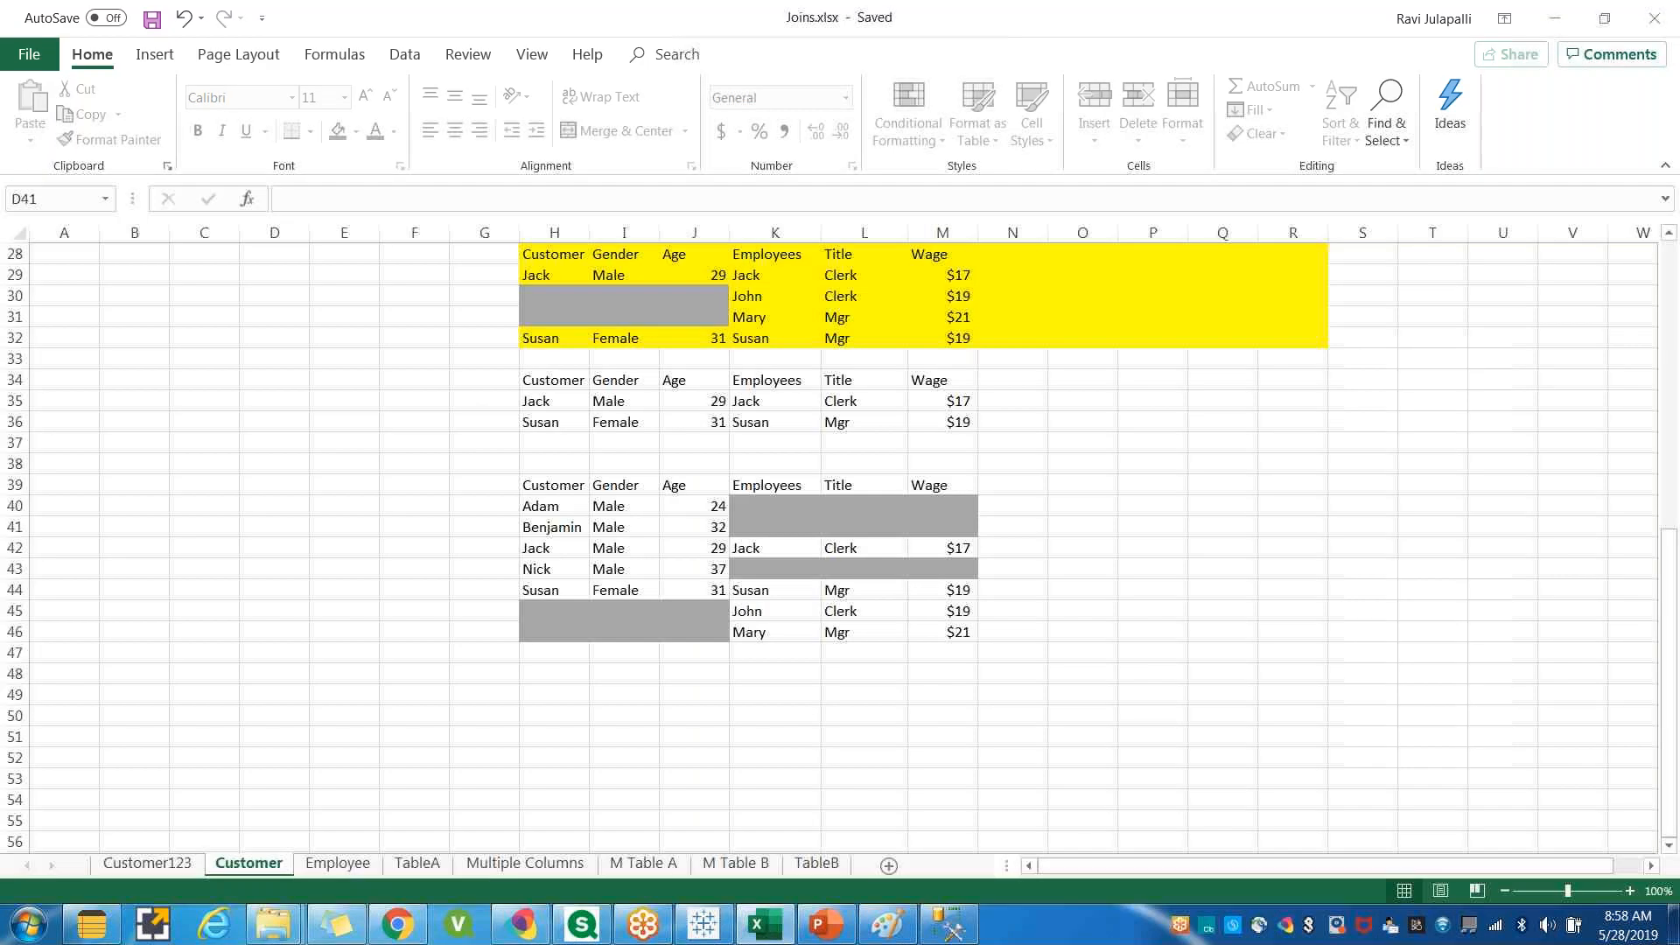
scroll(379, 476, "up", 9)
left_click(55, 258)
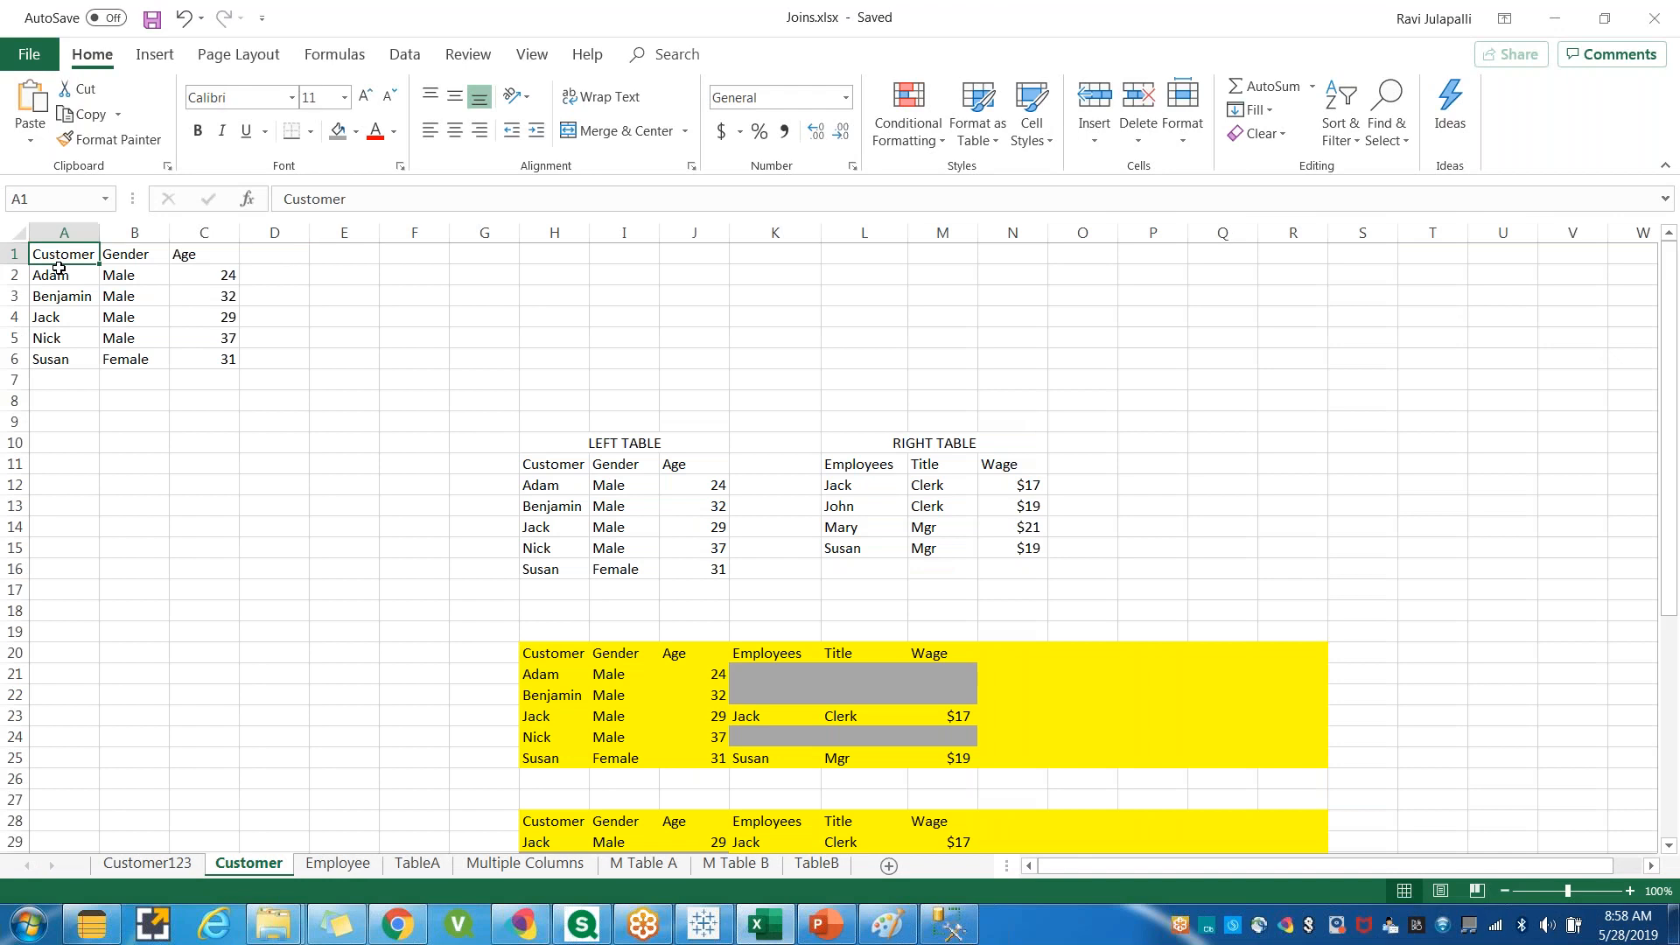
left_click_drag(63, 277, 185, 357)
left_click(70, 385)
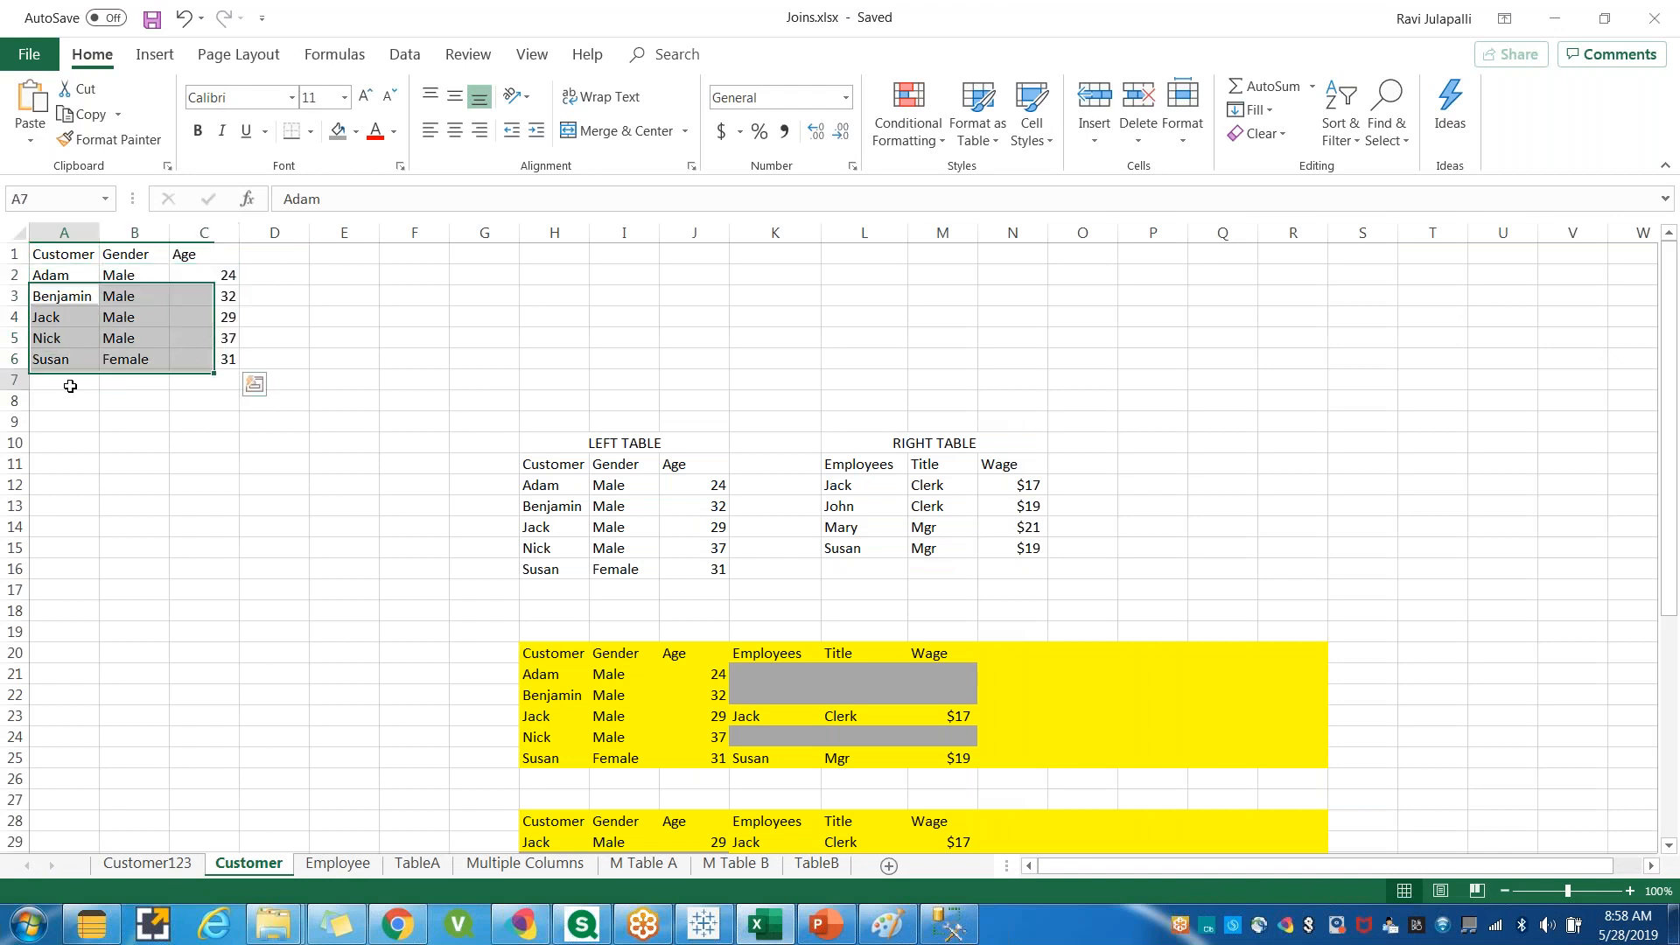
left_click_drag(47, 316, 162, 365)
left_click(53, 399)
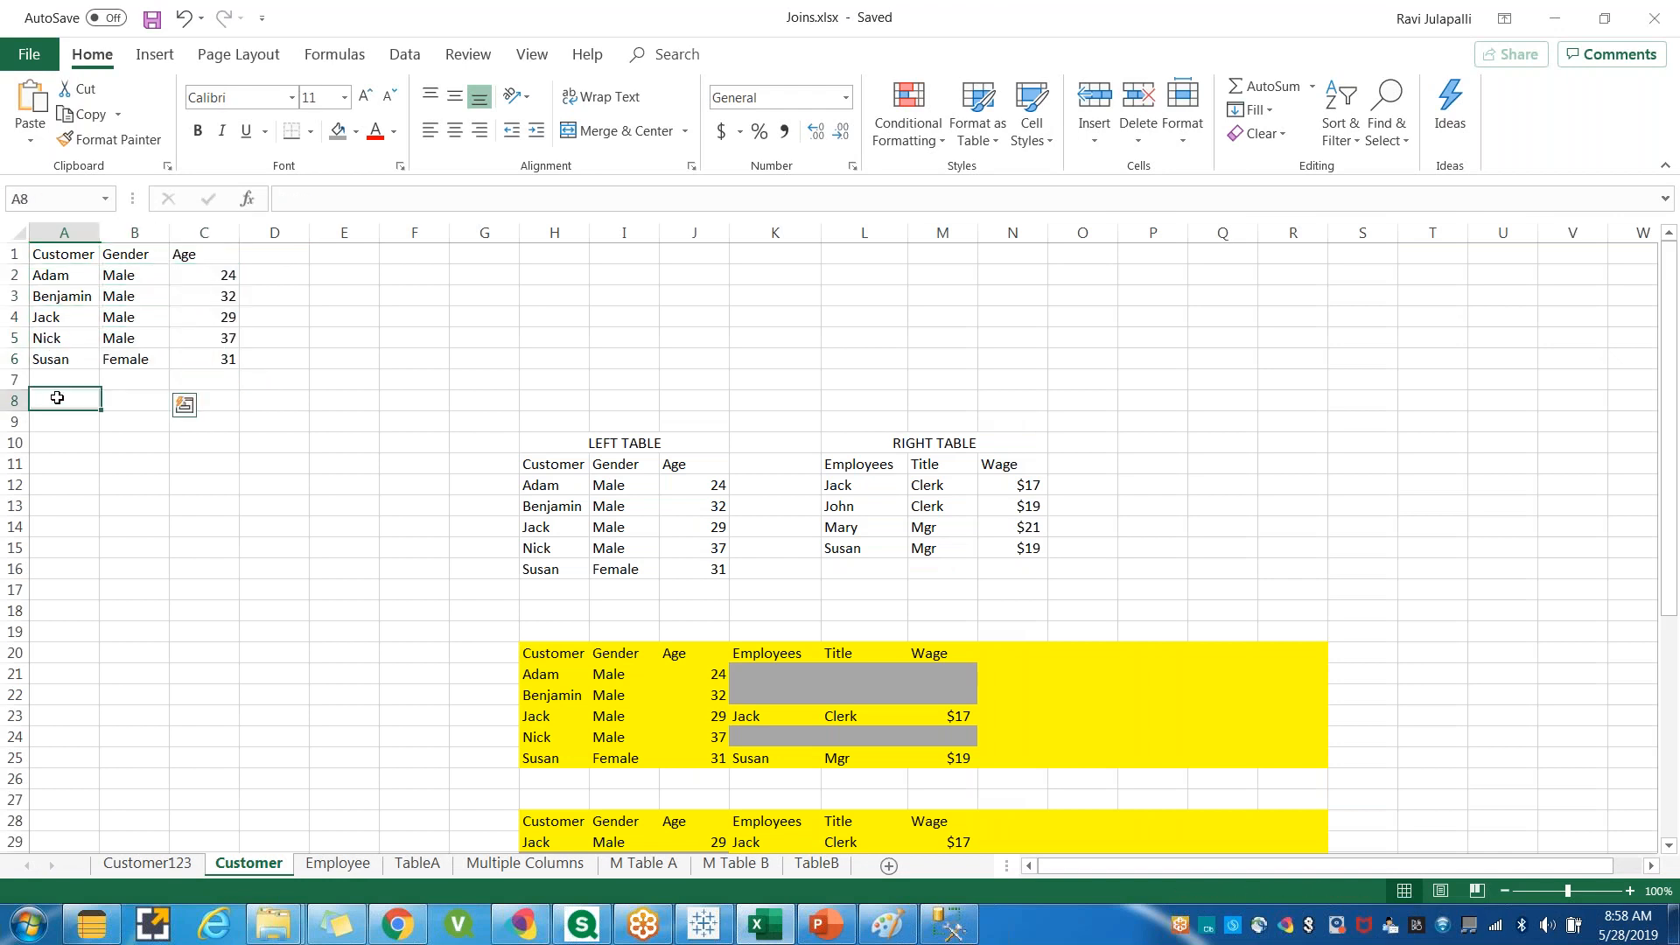
left_click(53, 379)
type("Ravi")
left_click(54, 399)
type("VIja")
left_click(46, 401)
key("Delete")
type("ij")
key("Delete")
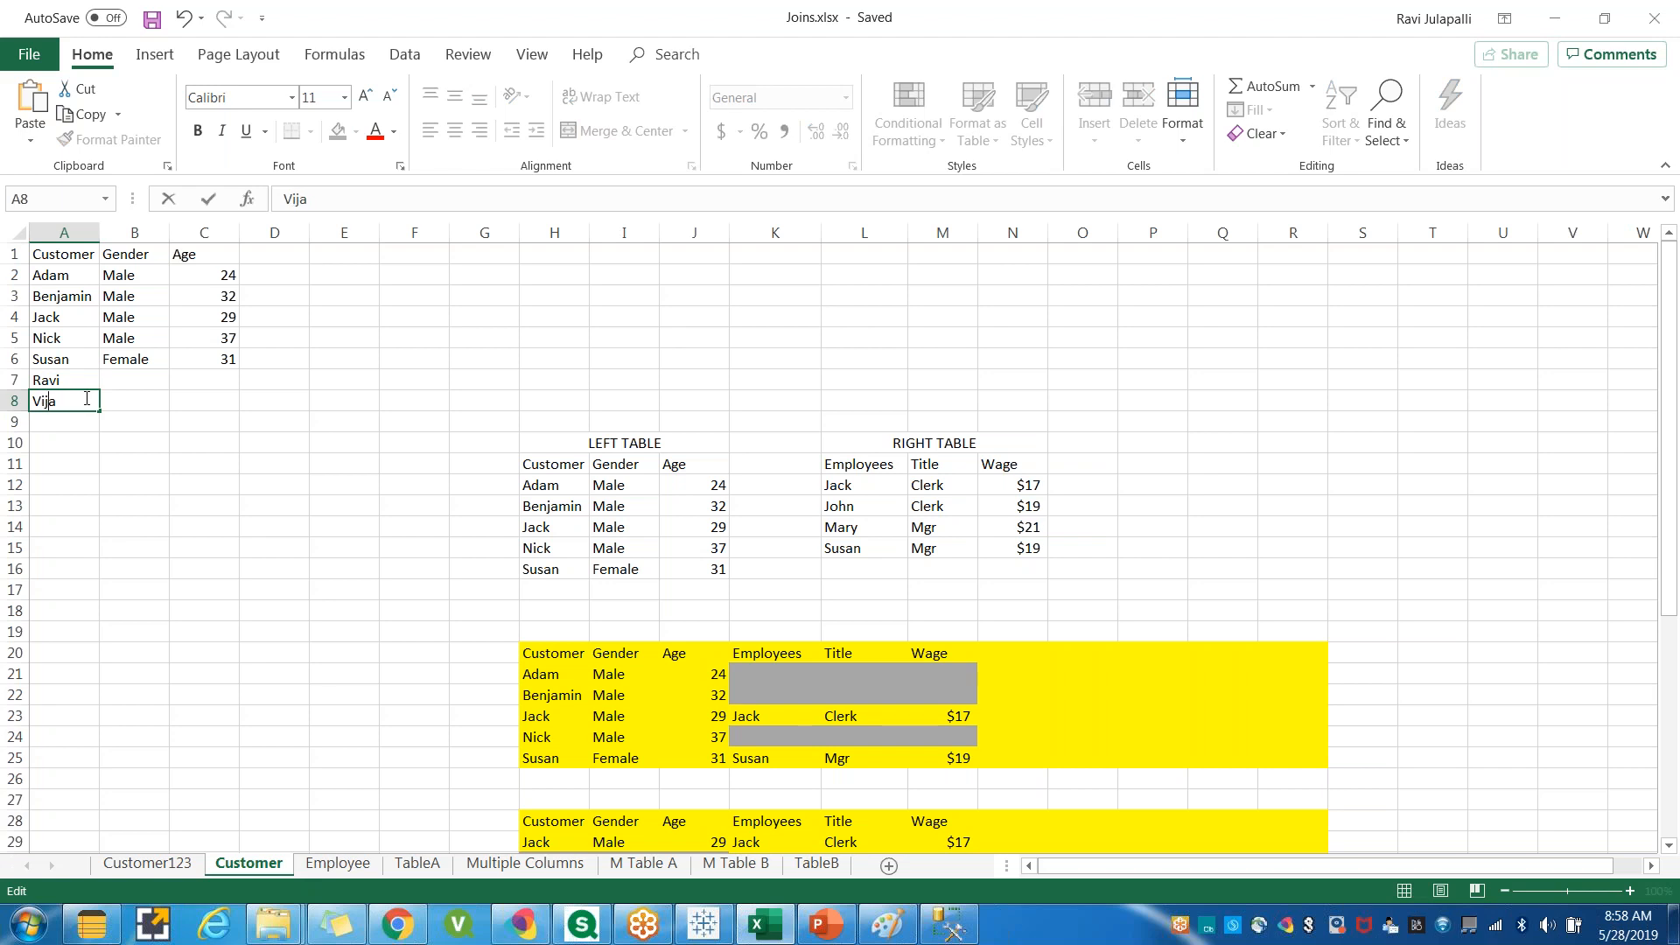
type("u")
key("BackSpace")
type("y")
Copy Male into the Gender cells of the two new customer rows.
left_click(140, 446)
left_click_drag(57, 380, 215, 405)
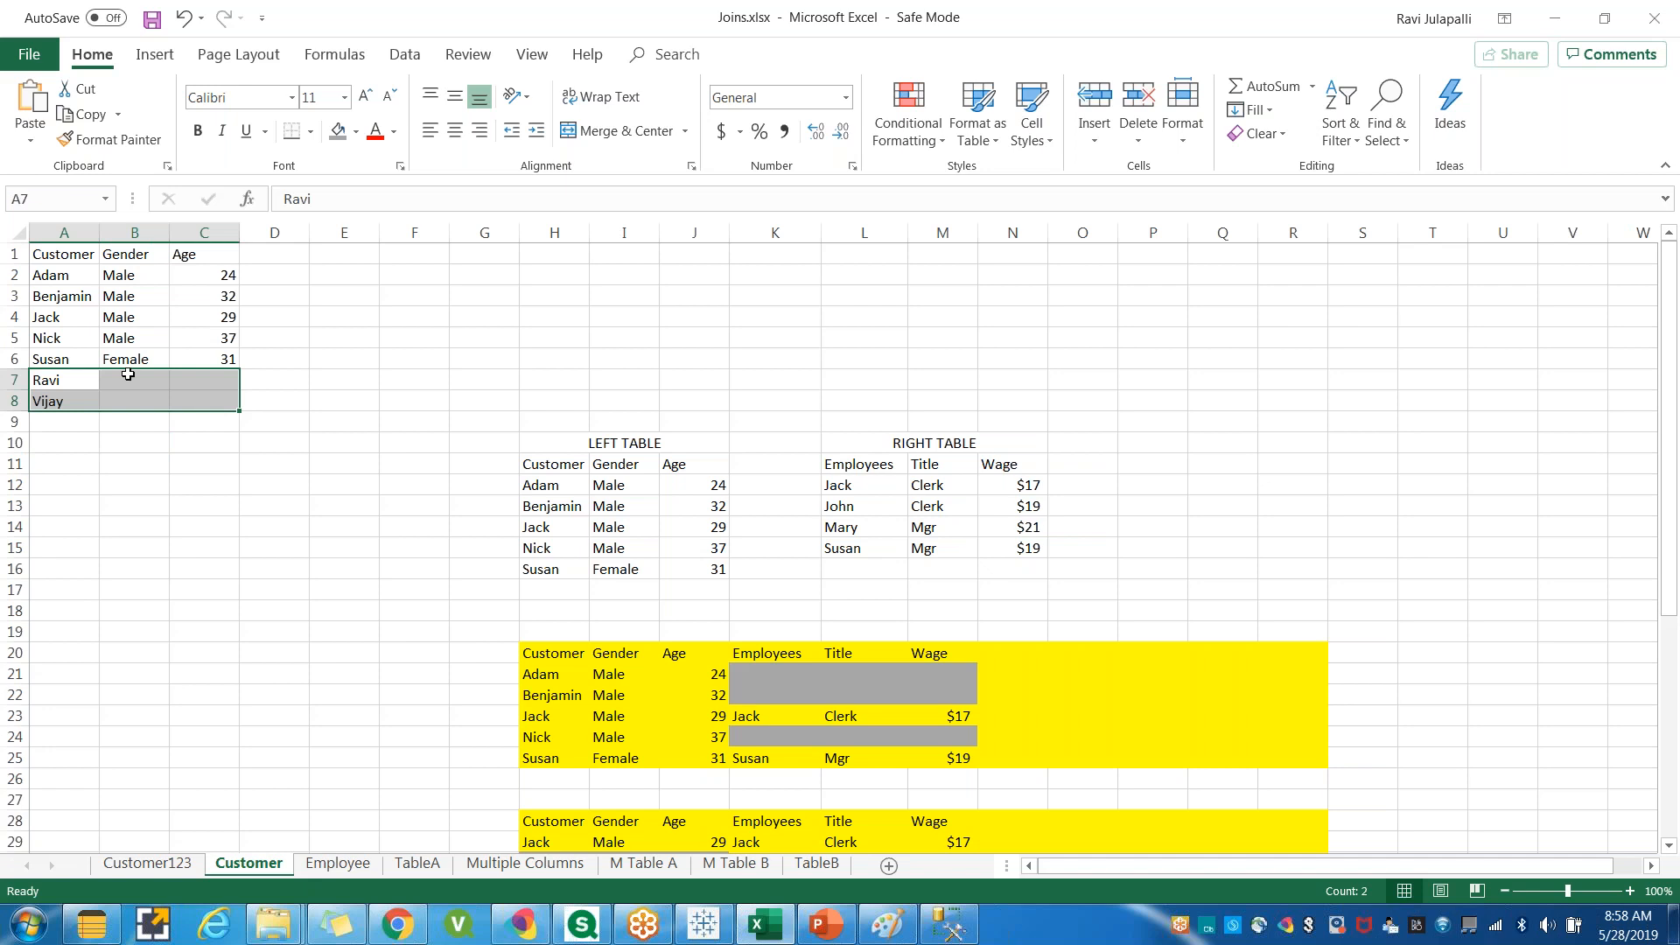
left_click_drag(123, 318, 226, 409)
key("ctrl+c")
key("ctrl+v")
key("Escape")
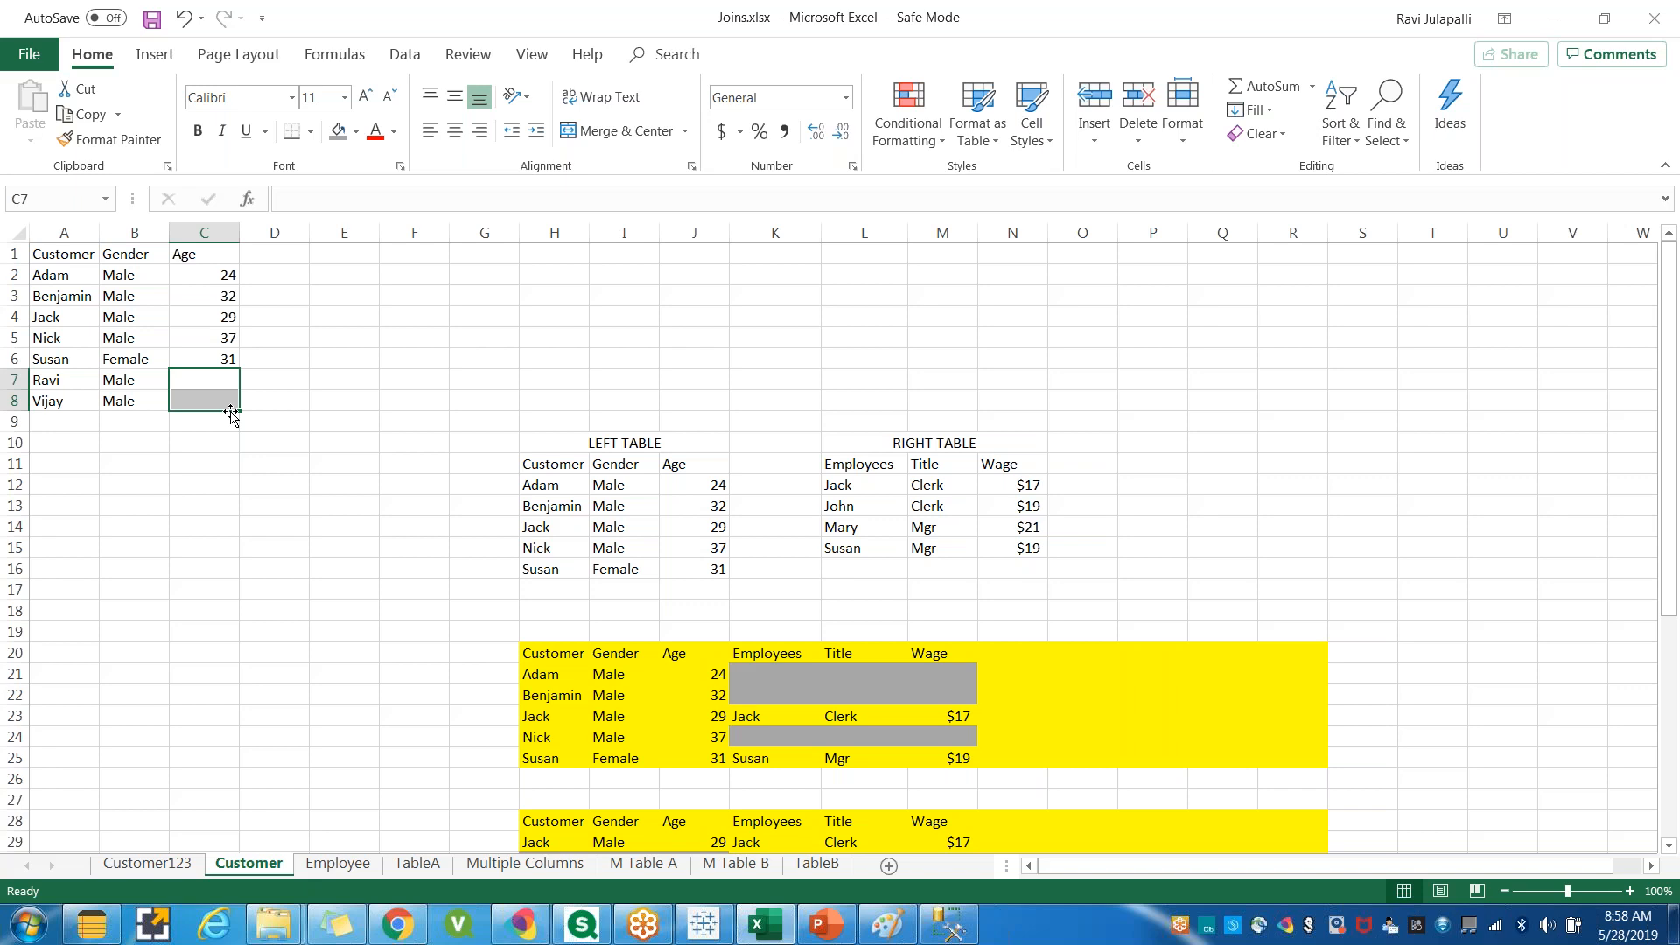
left_click(229, 482)
left_click_drag(191, 382, 199, 402)
left_click(691, 934)
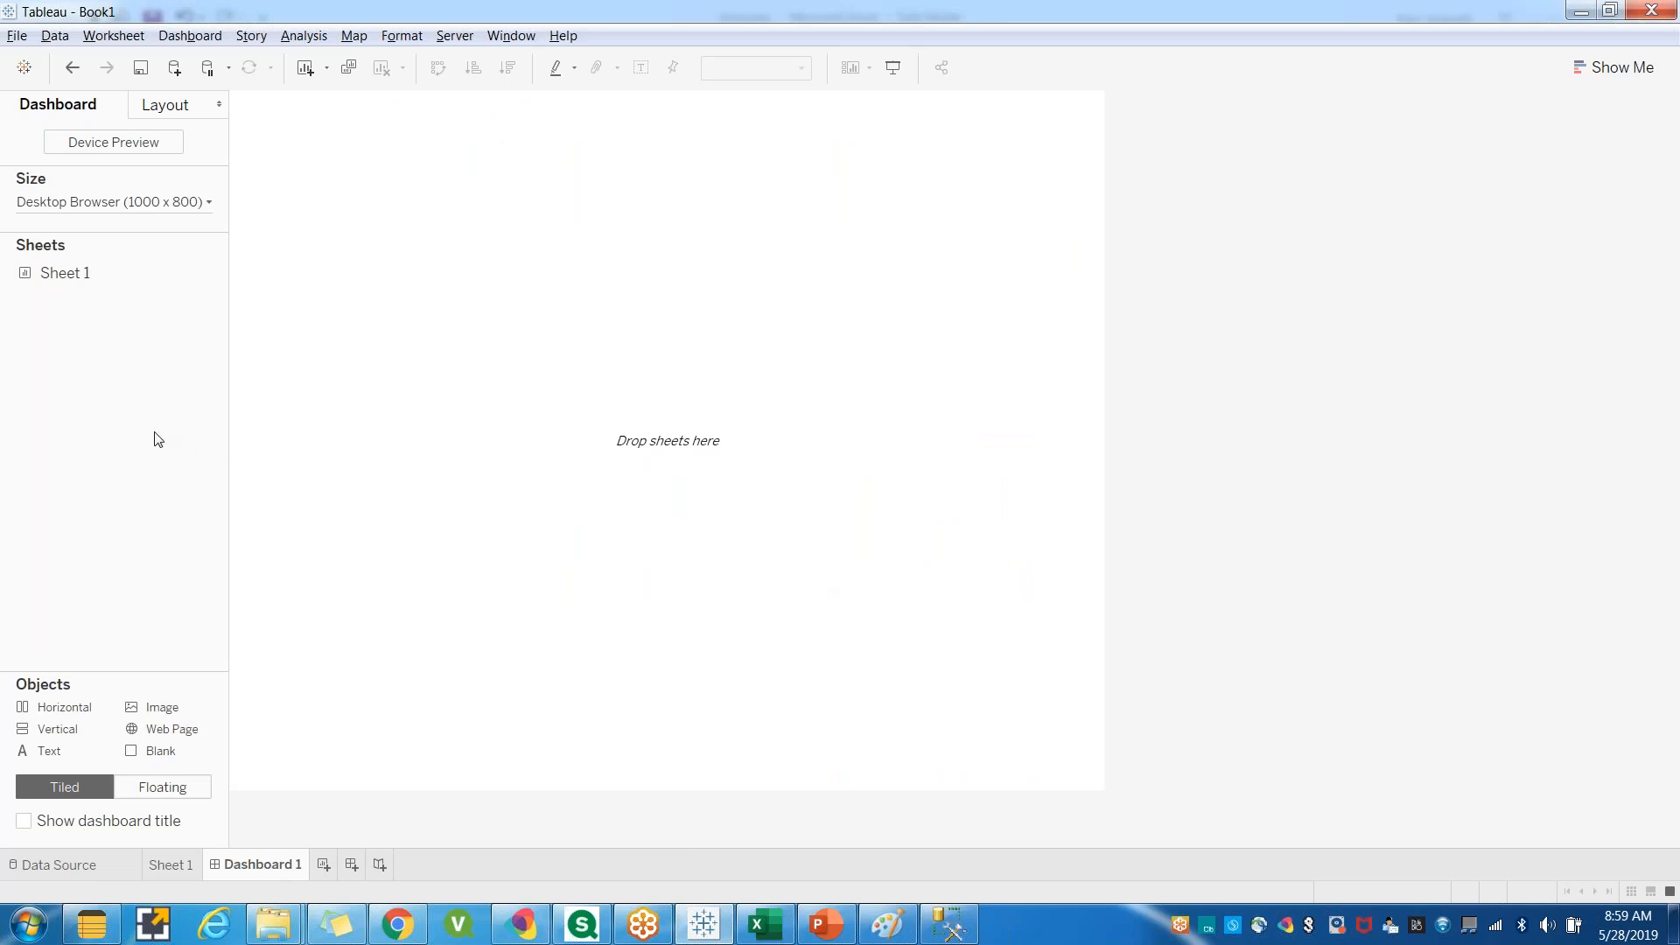
left_click(171, 865)
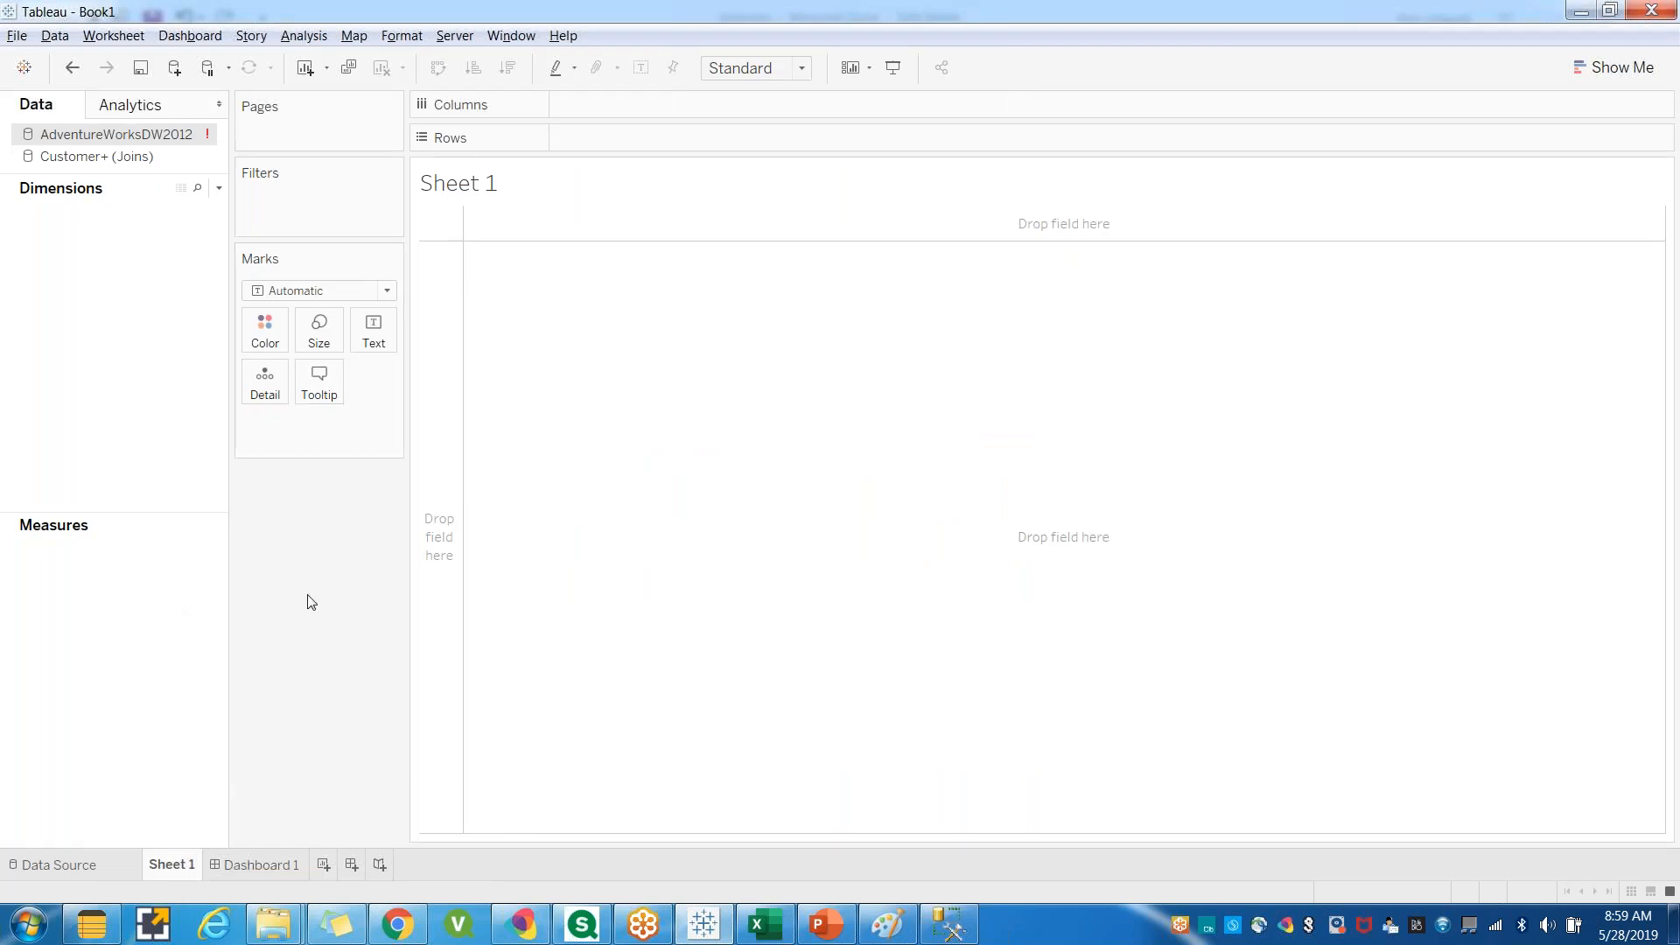
left_click(783, 931)
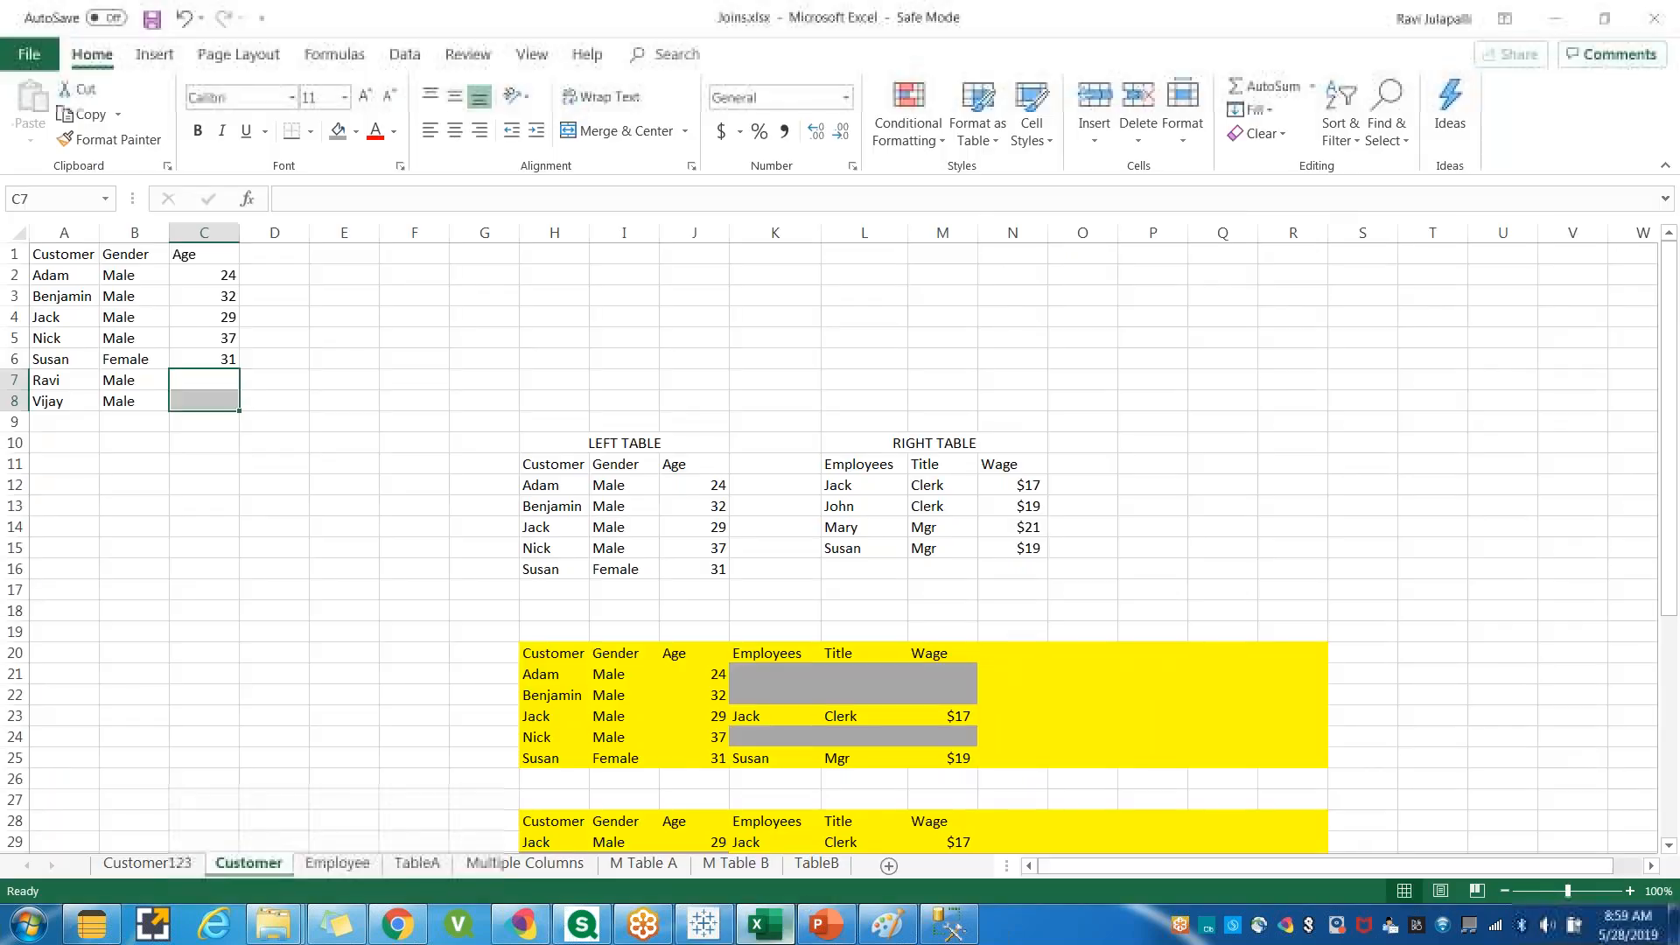
left_click(140, 485)
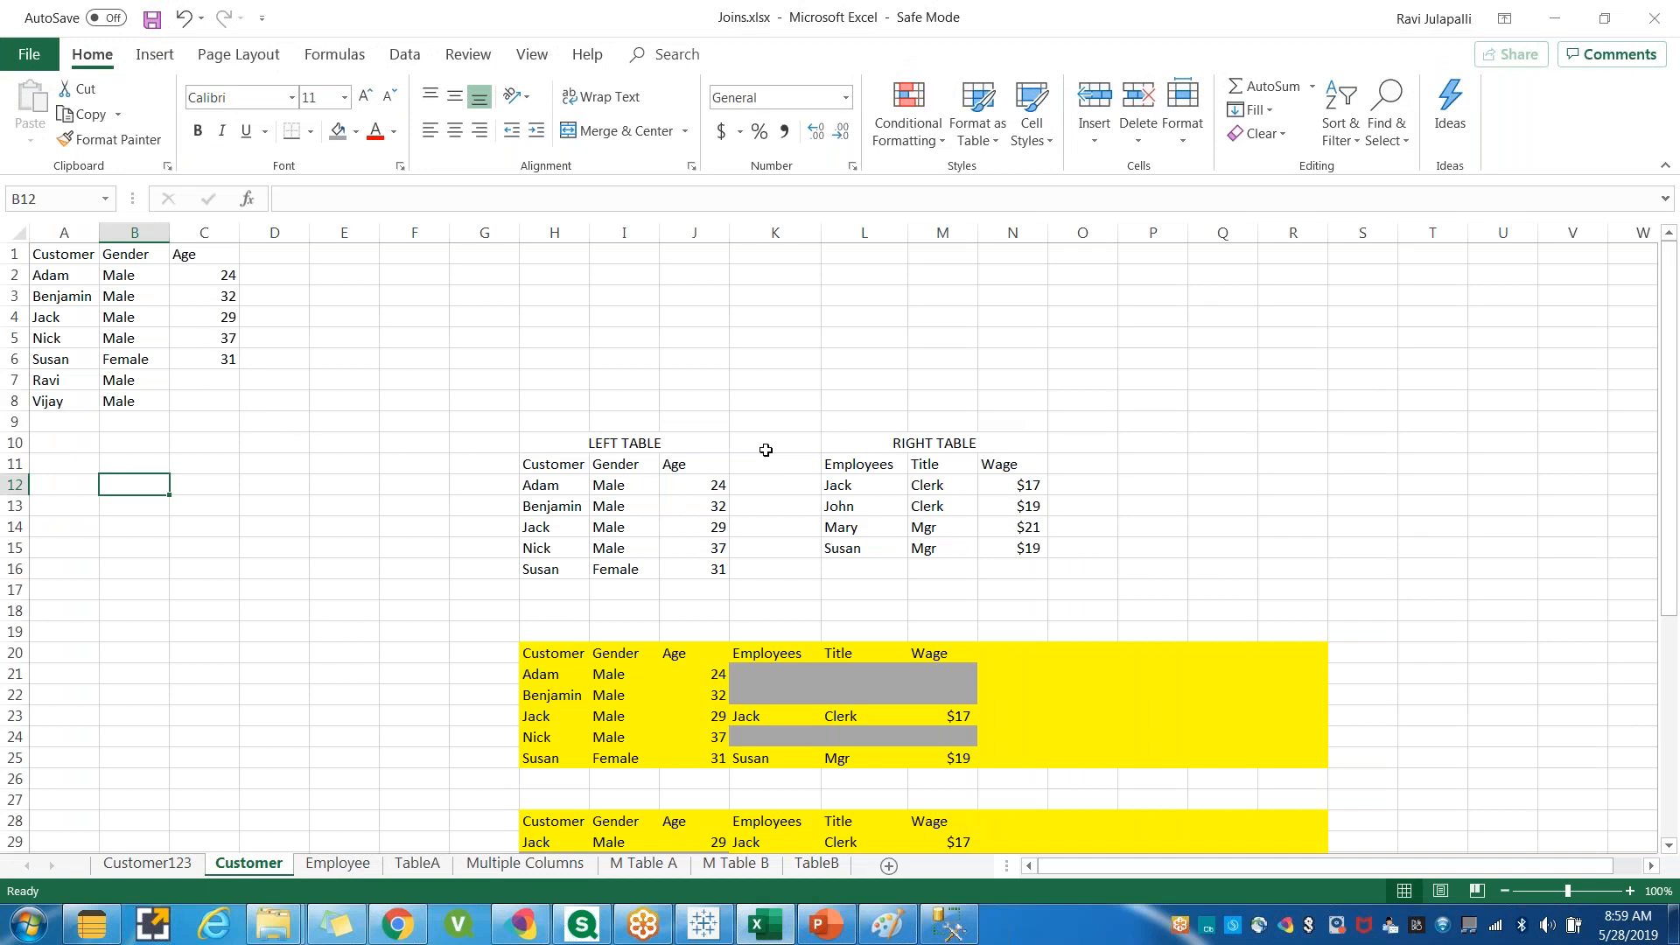
left_click(389, 652)
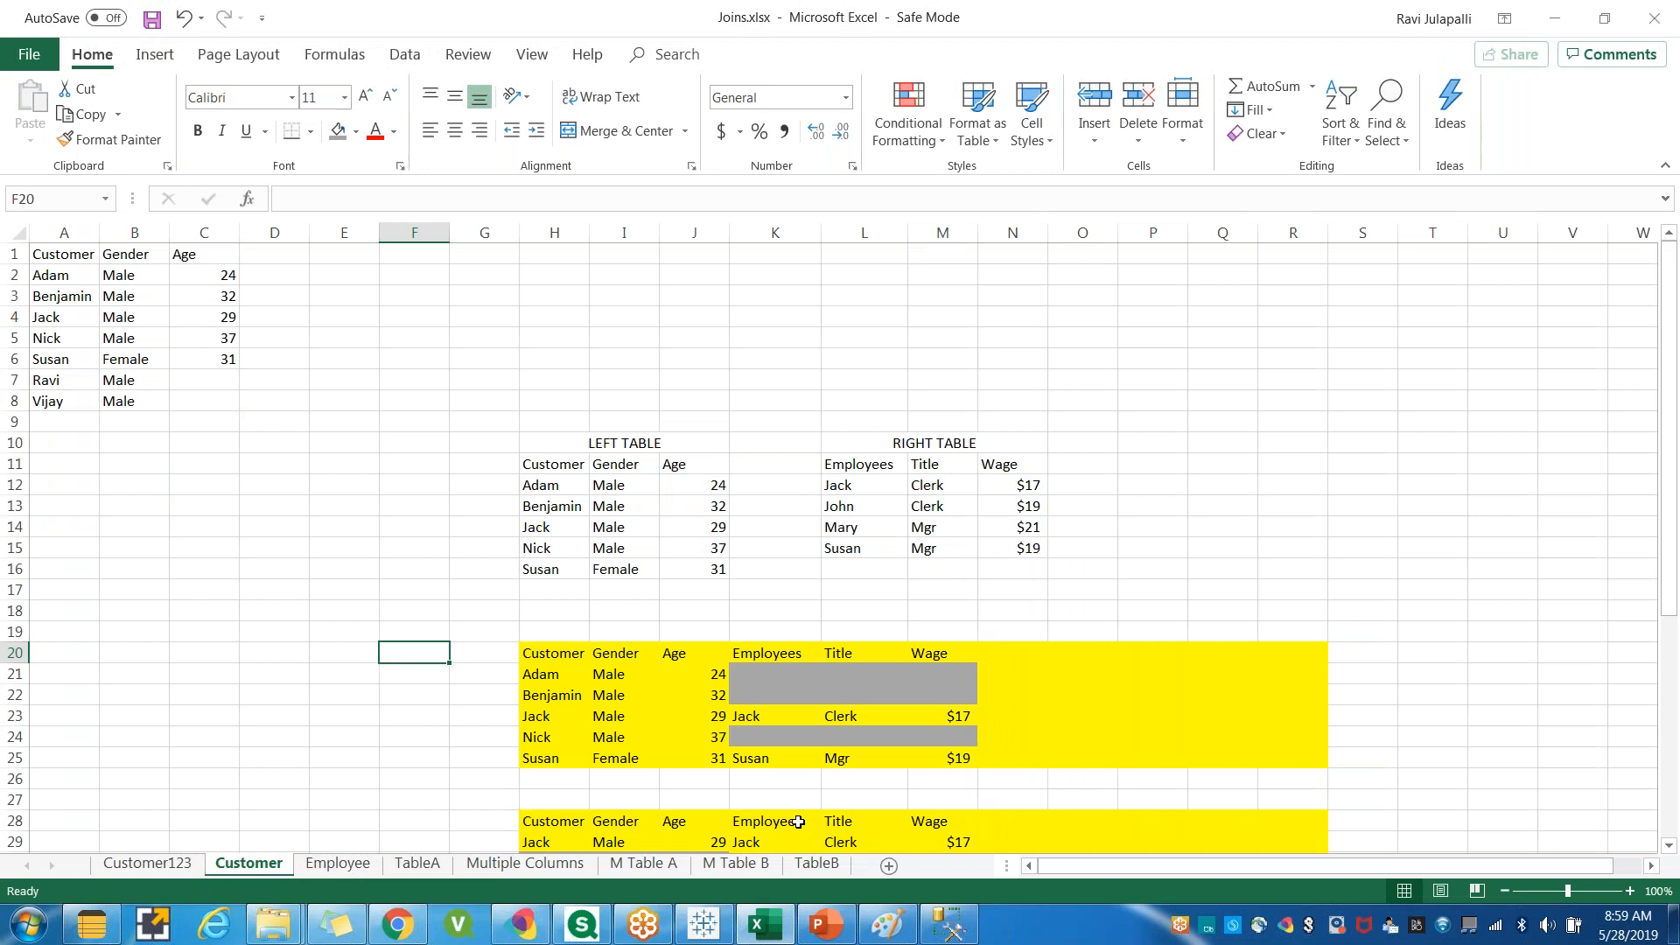
left_click(705, 925)
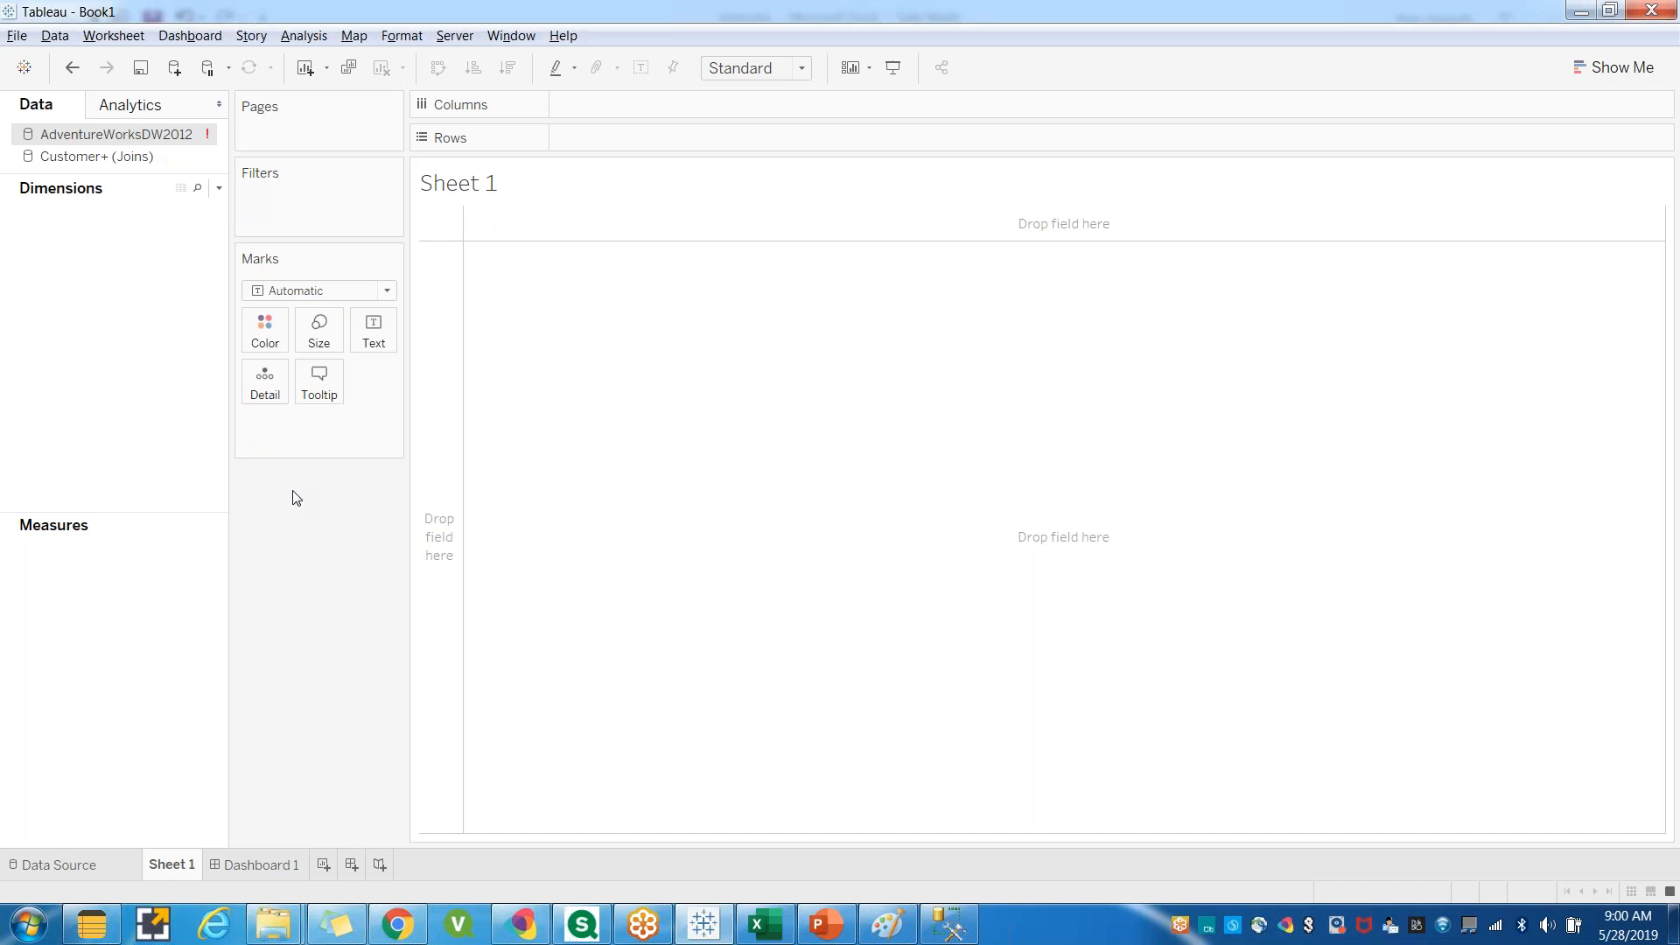
right_click(153, 142)
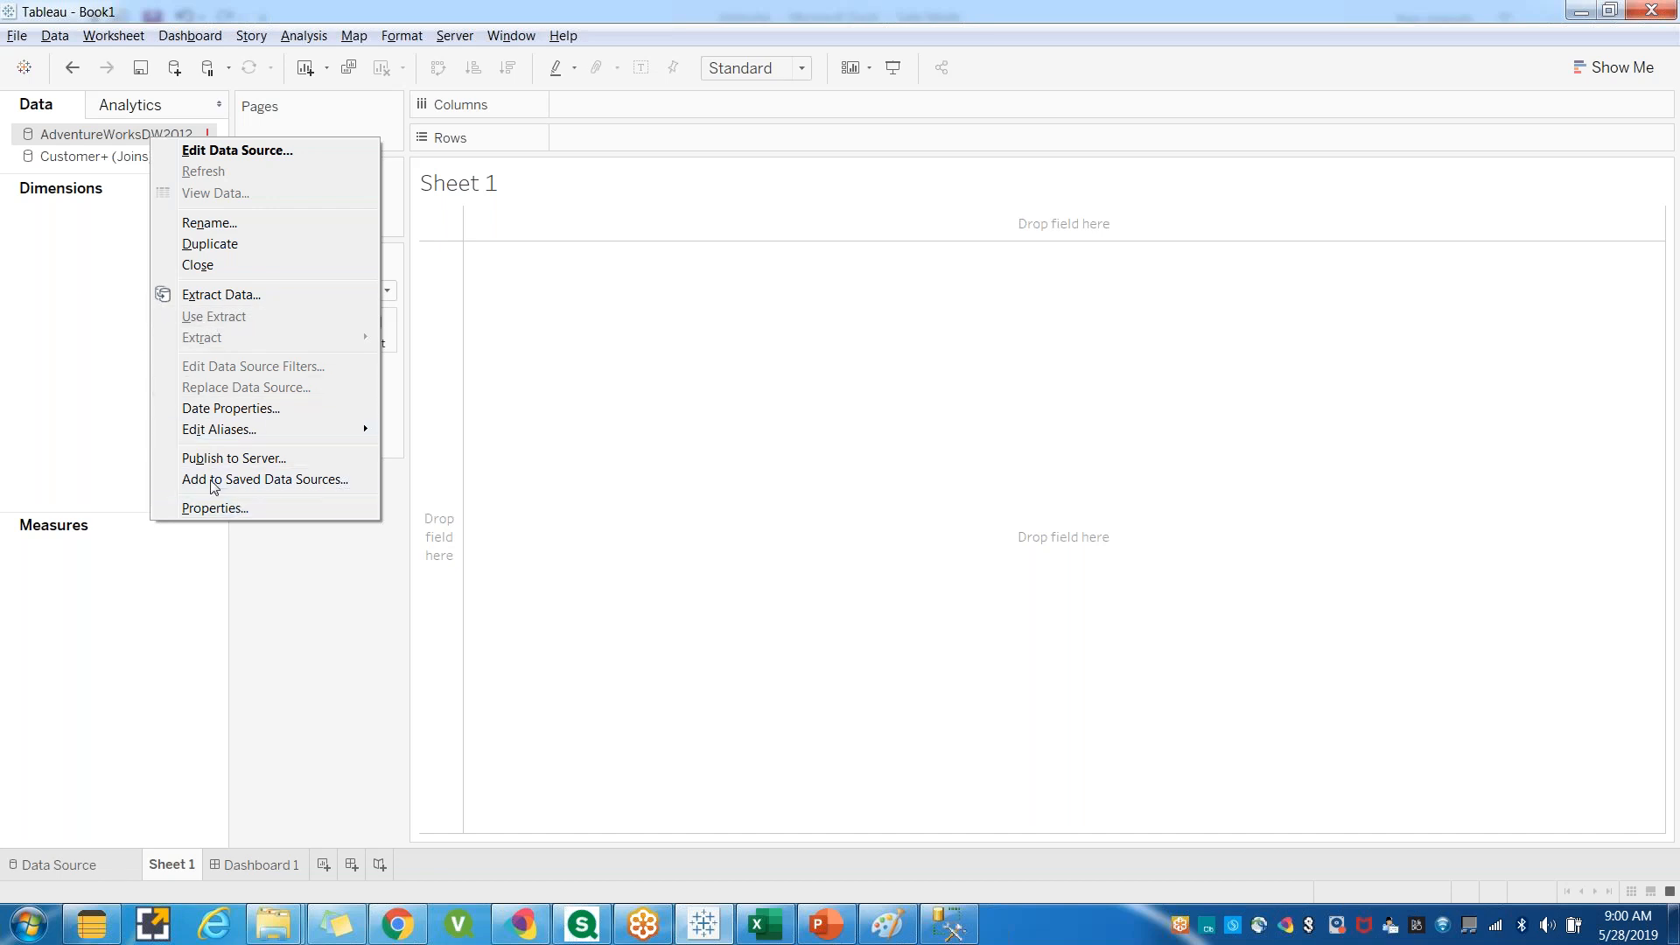
left_click(462, 40)
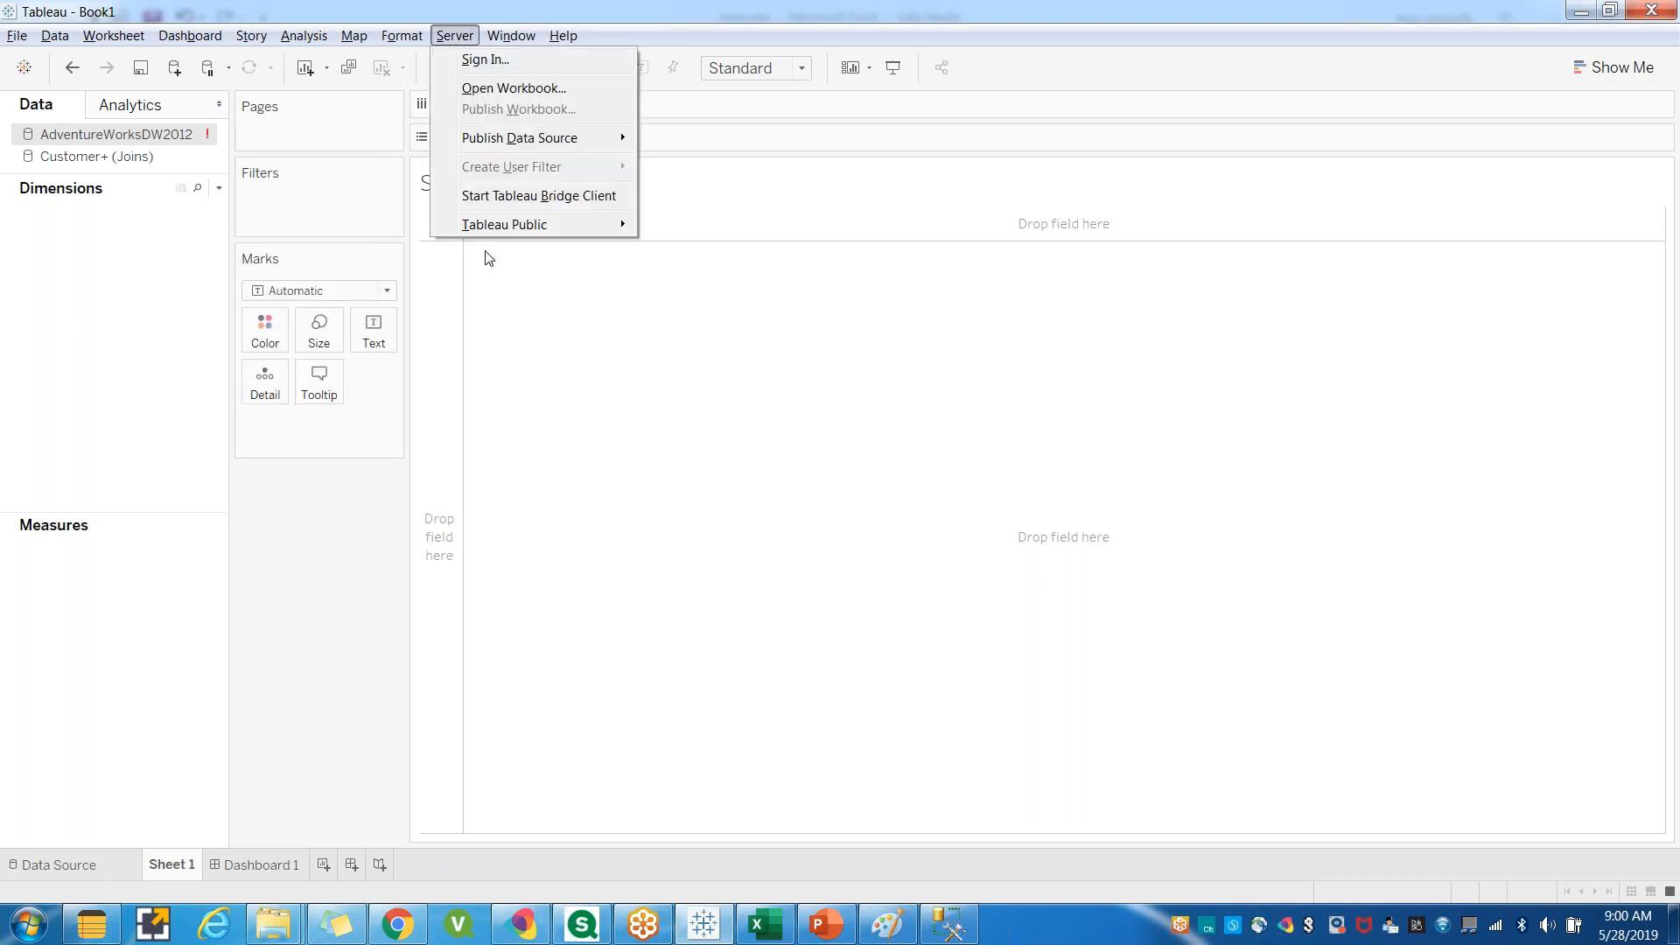
mouse_move(503, 240)
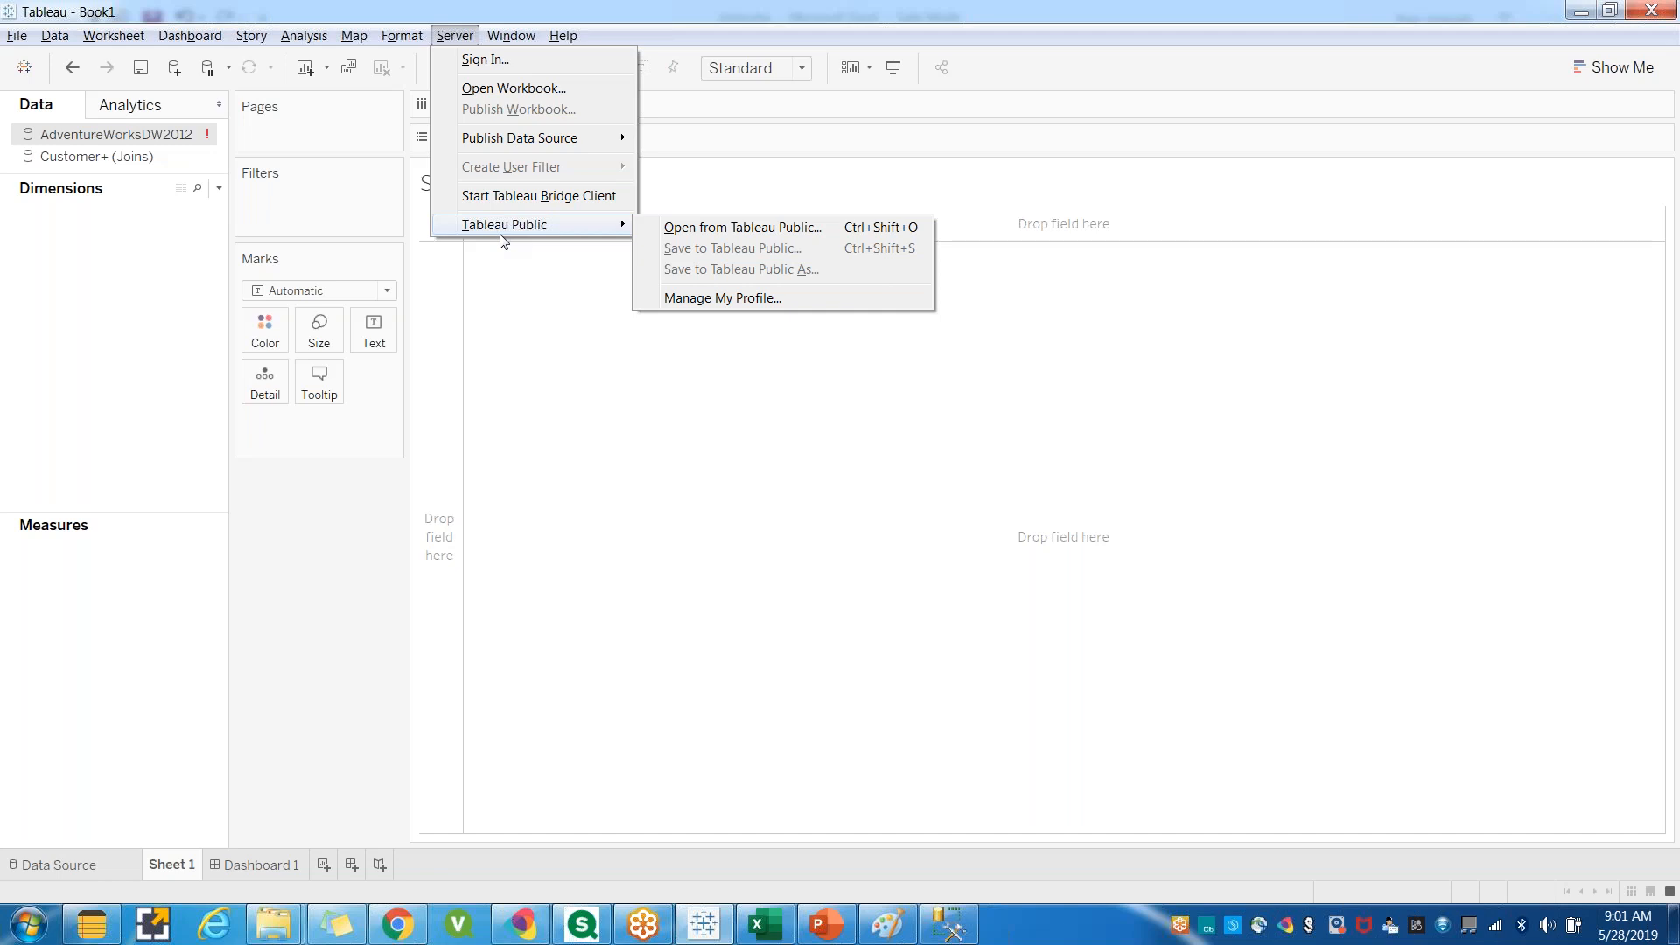
left_click(366, 557)
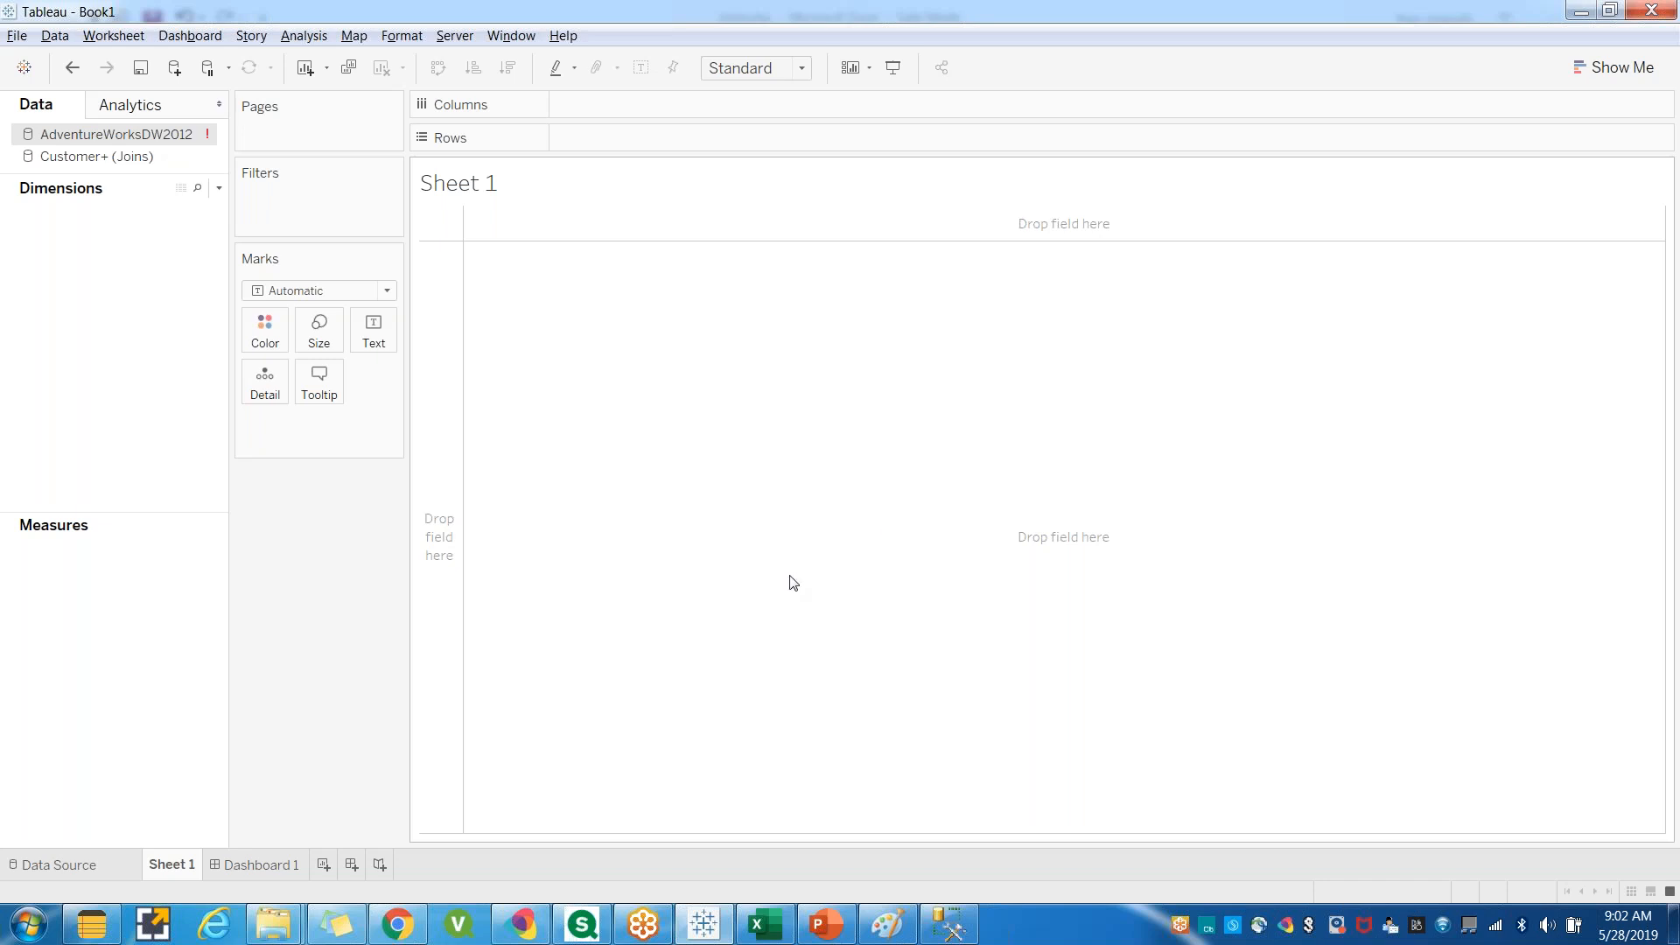
Back in Tableau's data source page, add the DimEmployee table to the AdventureWorksDW2012 canvas.
left_click(952, 928)
left_click(707, 929)
left_click(949, 925)
left_click(35, 165)
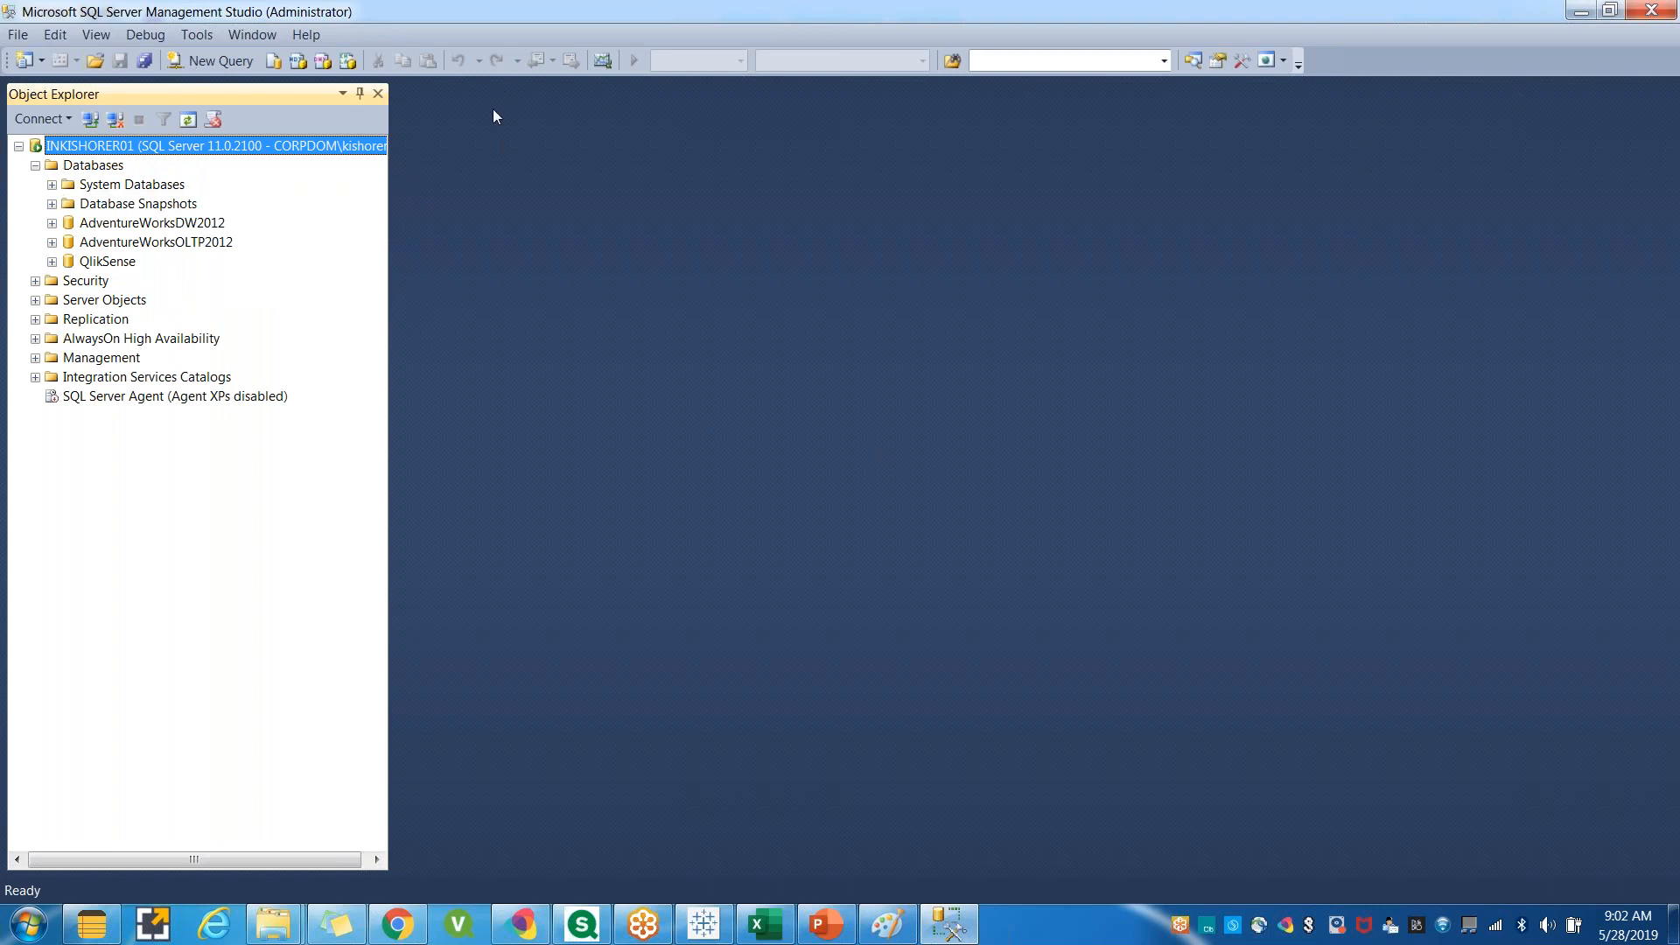
left_click(701, 929)
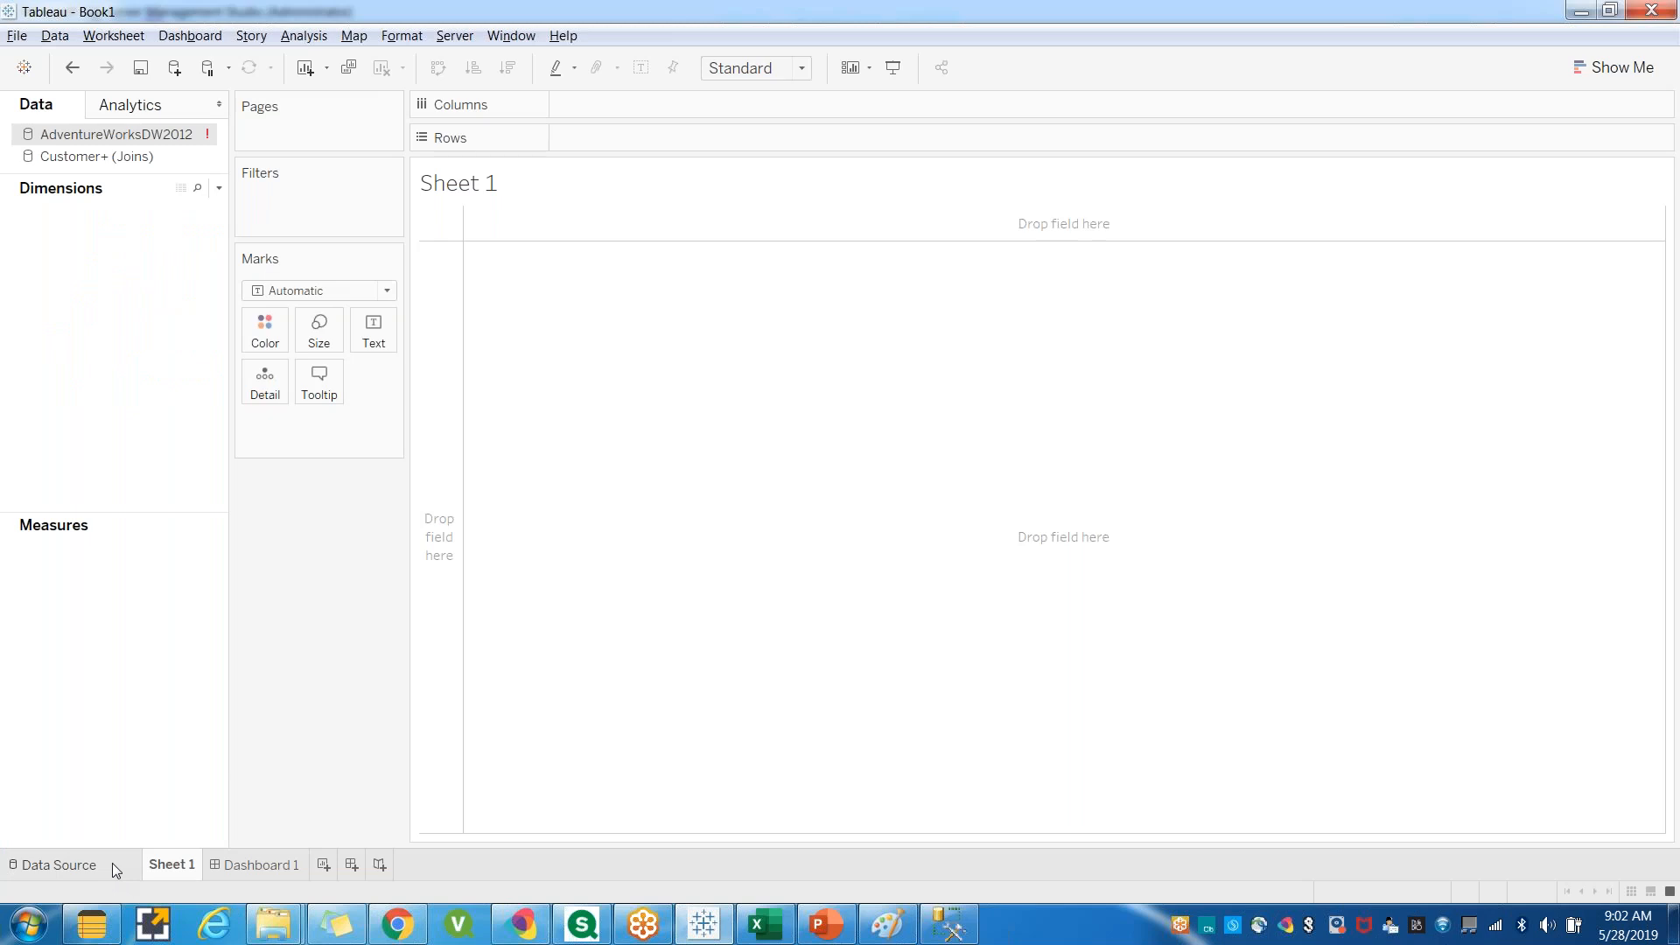
left_click(112, 863)
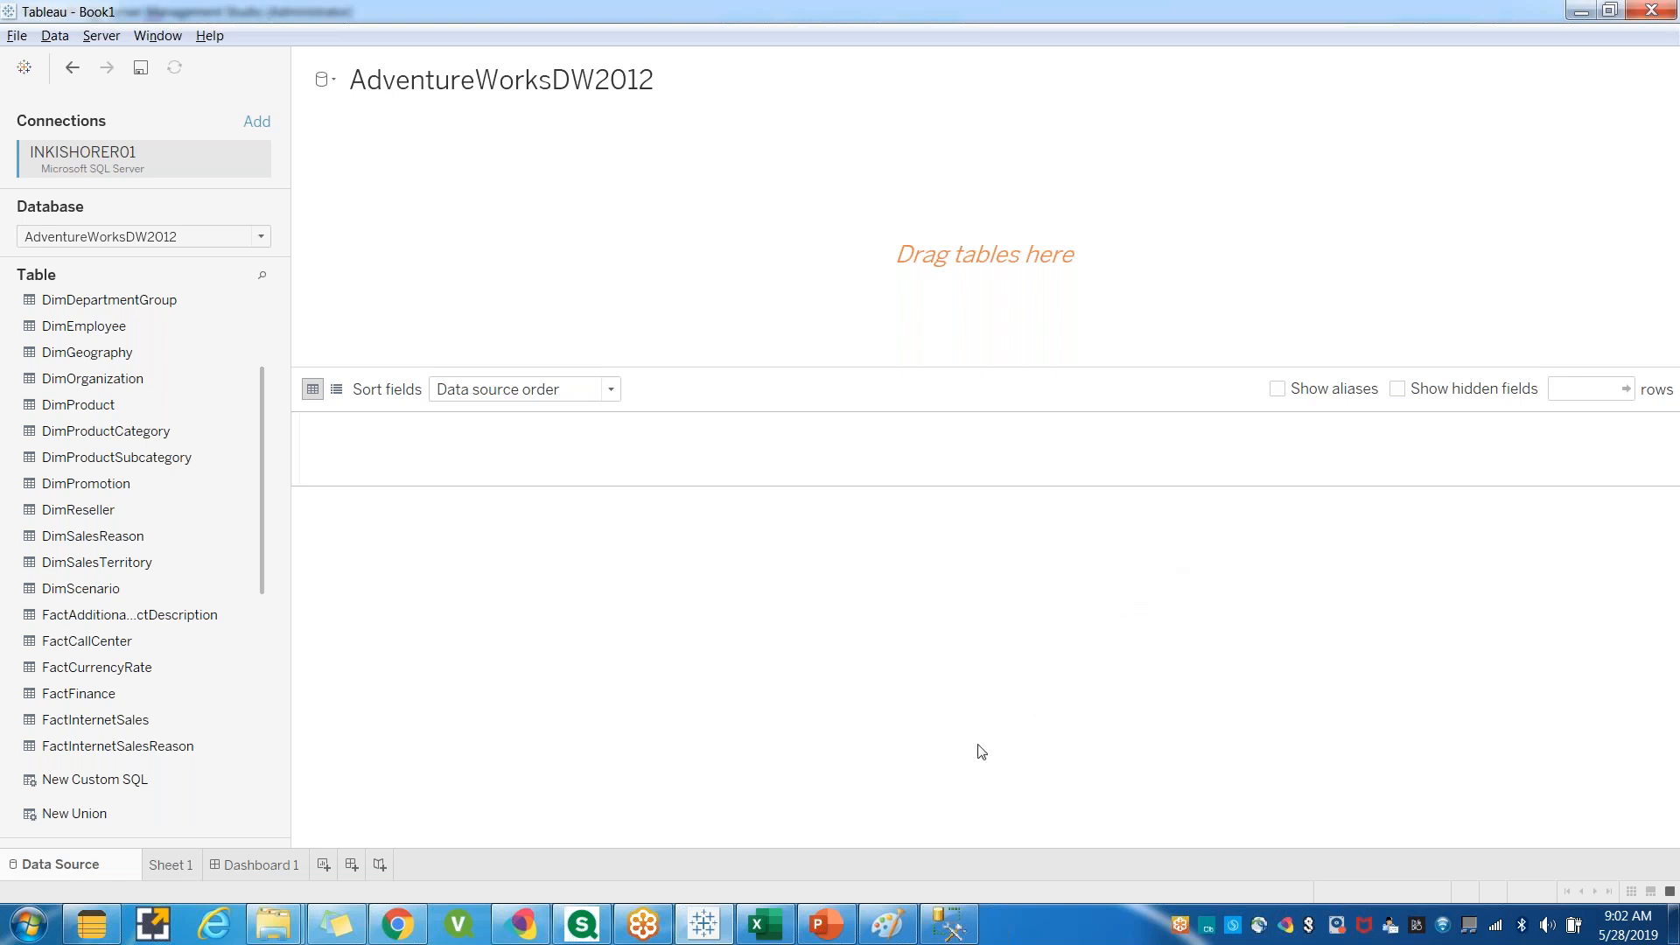
left_click(949, 933)
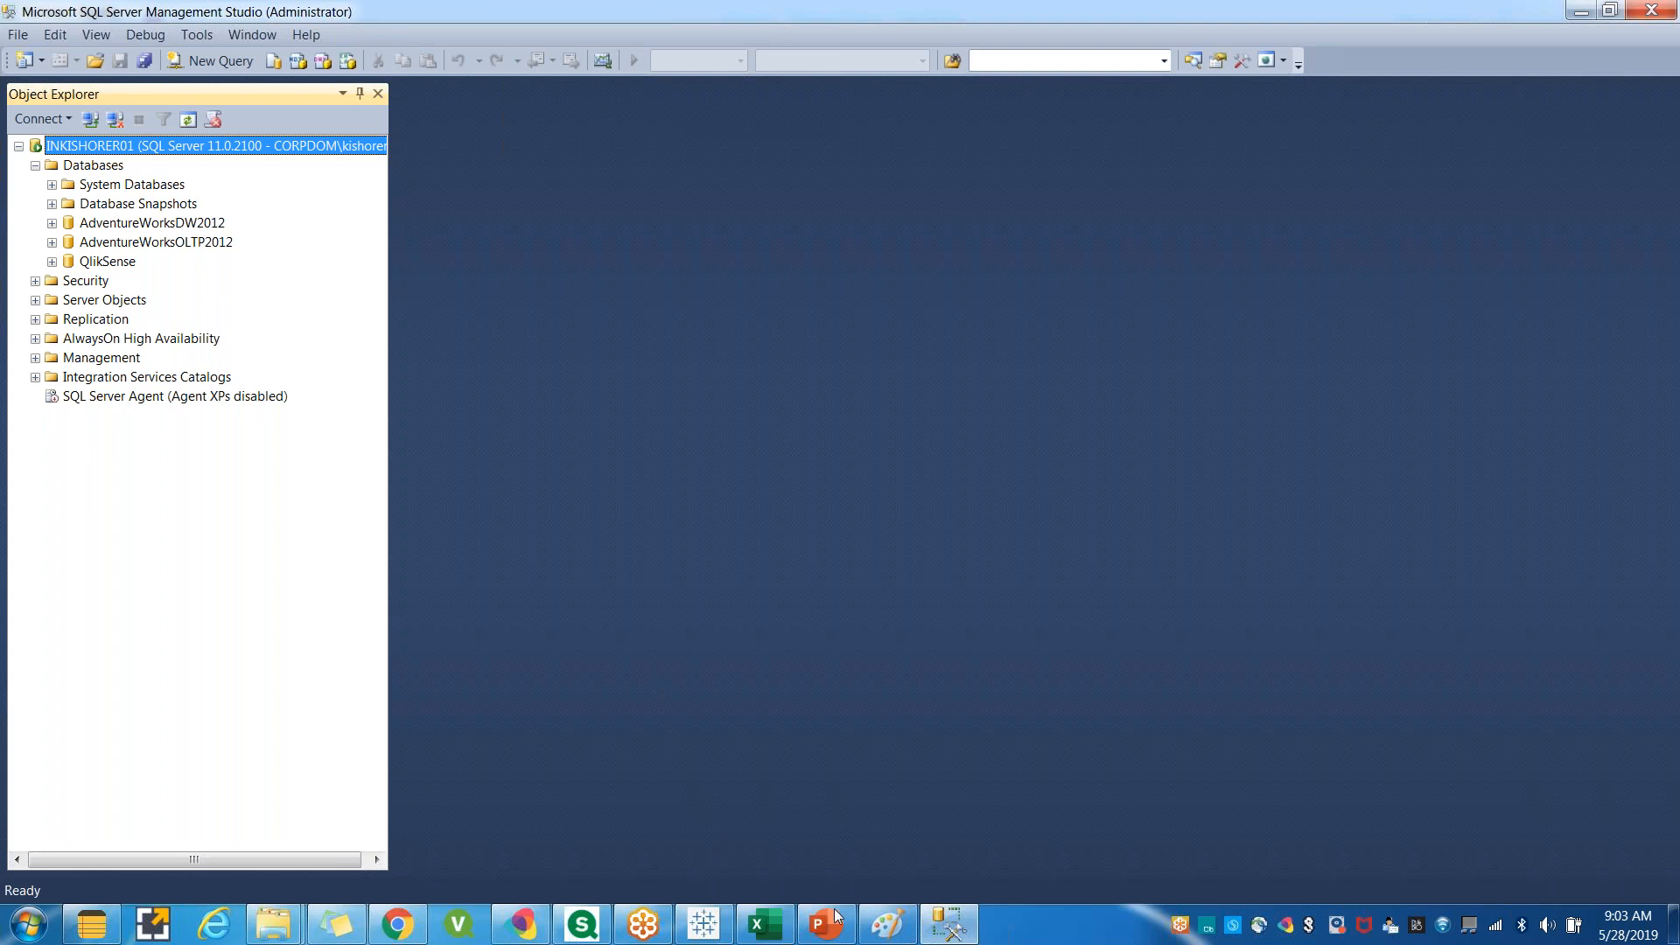
left_click(705, 930)
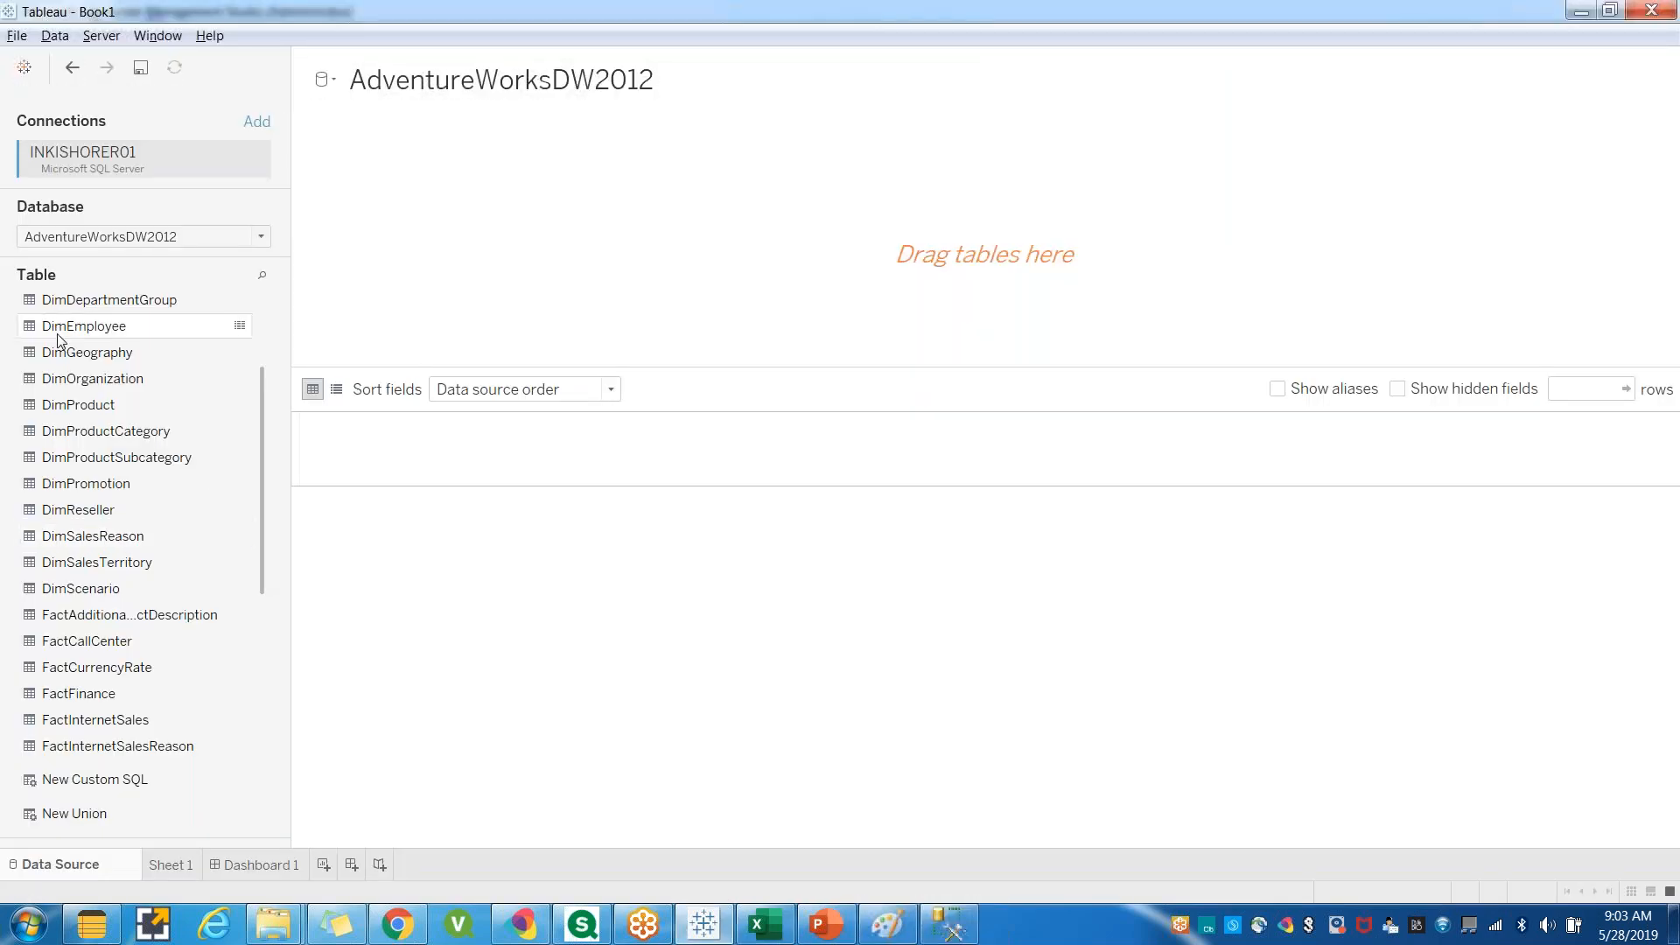
left_click_drag(55, 328, 1006, 223)
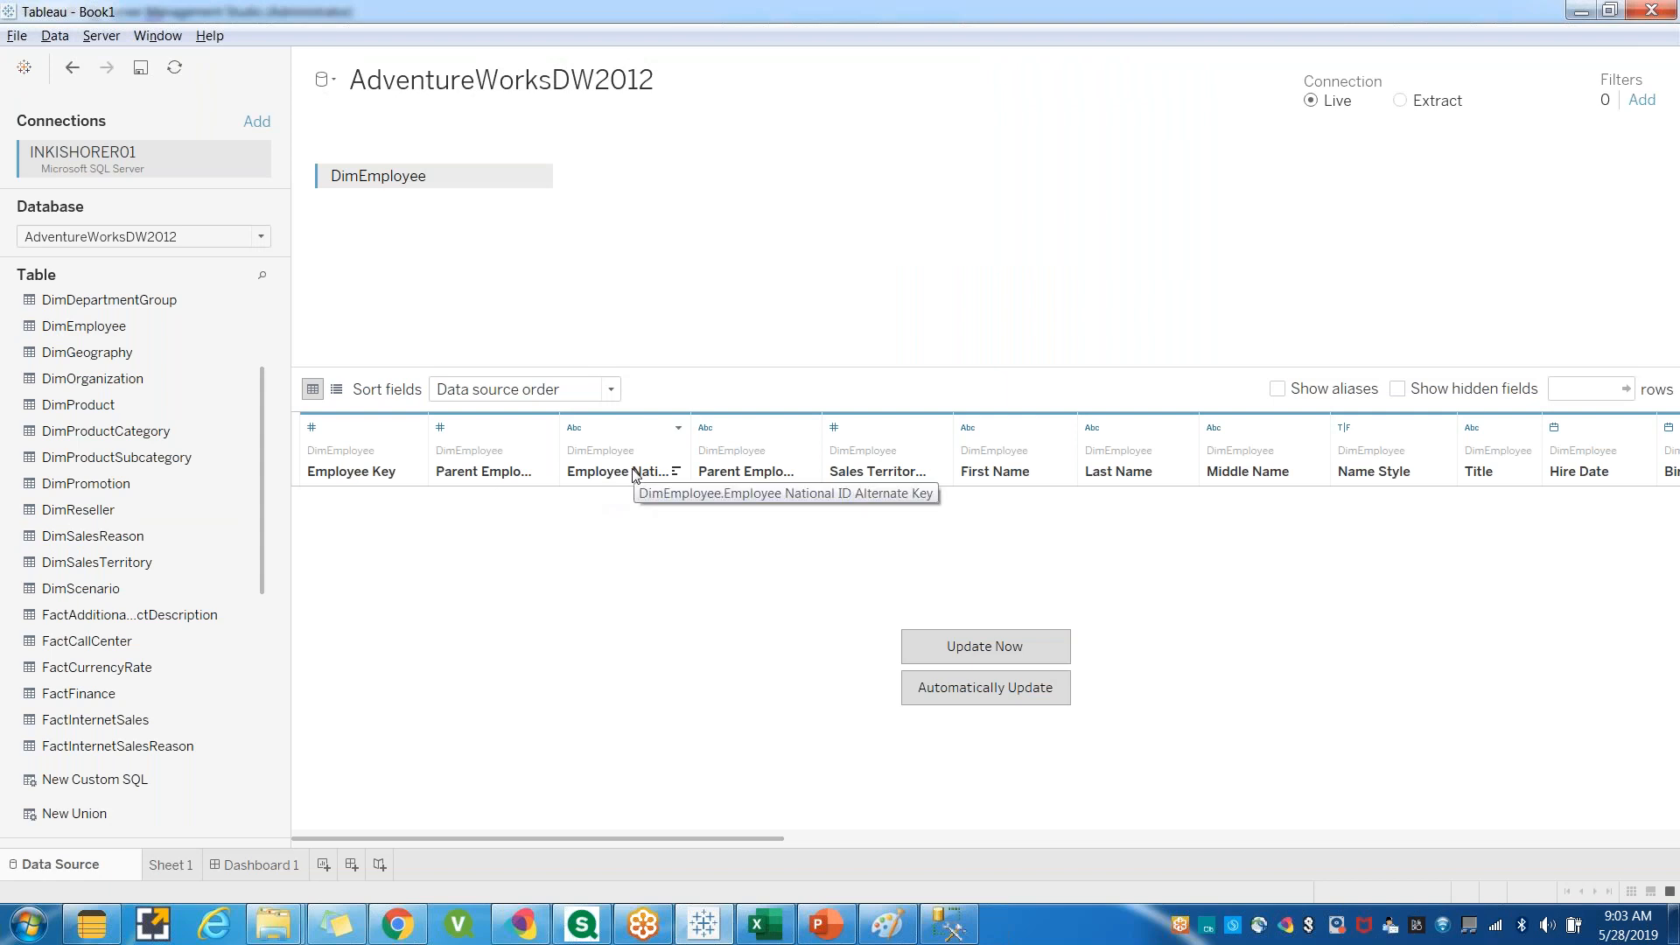
Open the Parent Employee National ID Alternate Key column's name for editing.
double_click(733, 481)
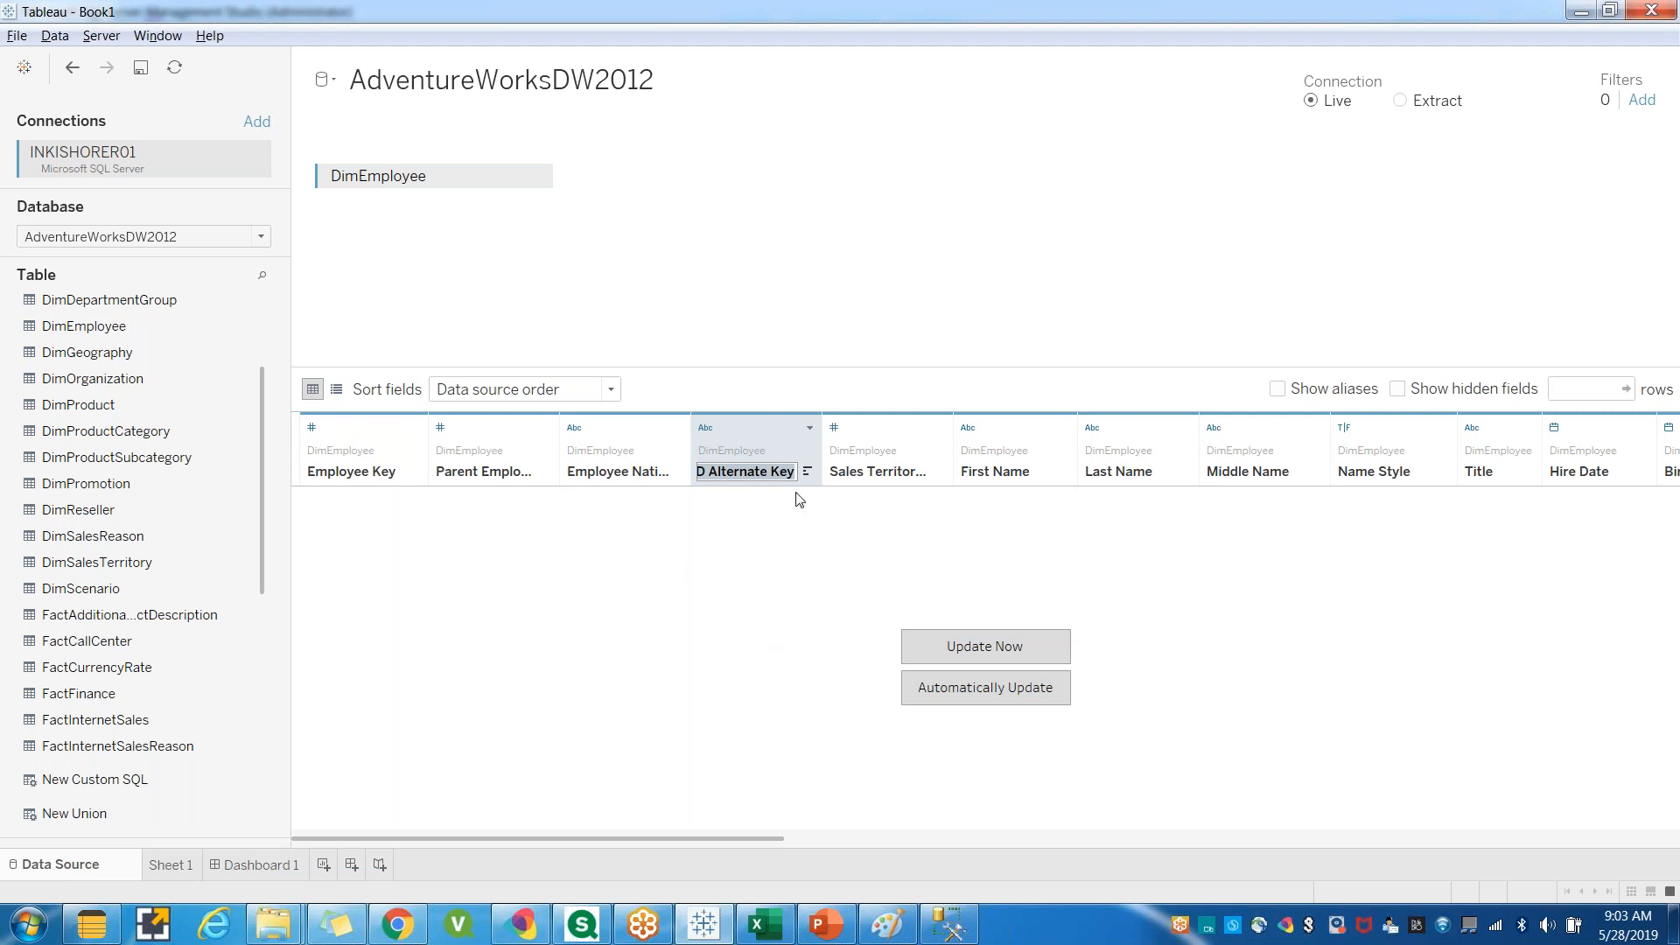
triple_click(757, 473)
double_click(757, 472)
triple_click(758, 473)
left_click(949, 924)
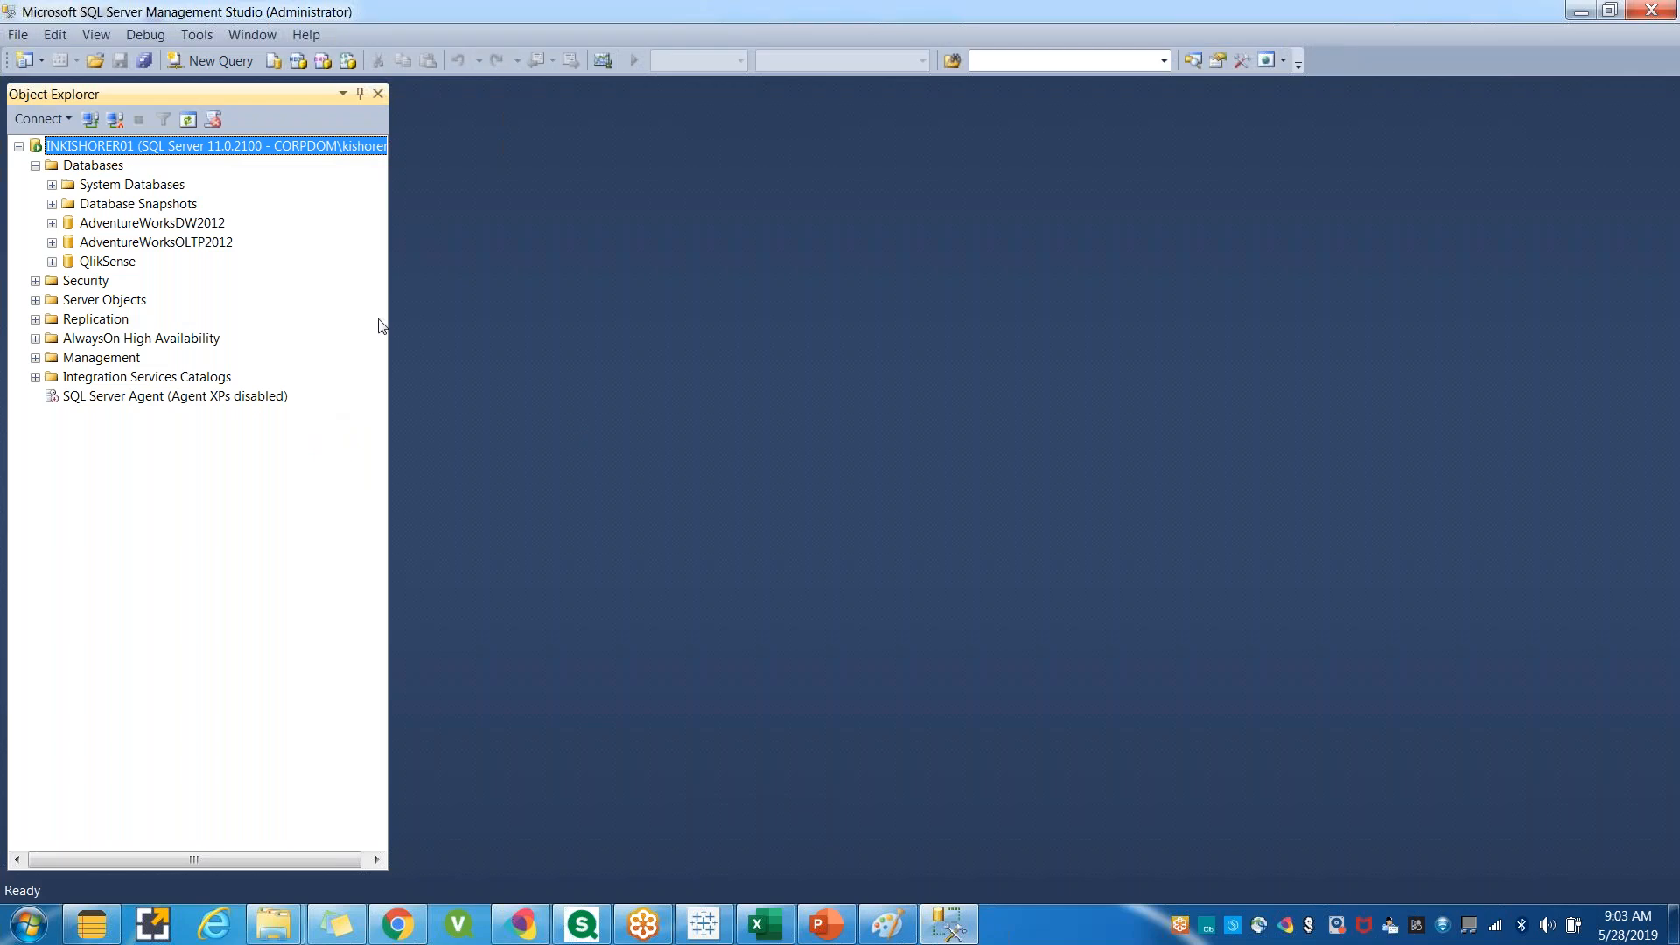
key("alt+Tab")
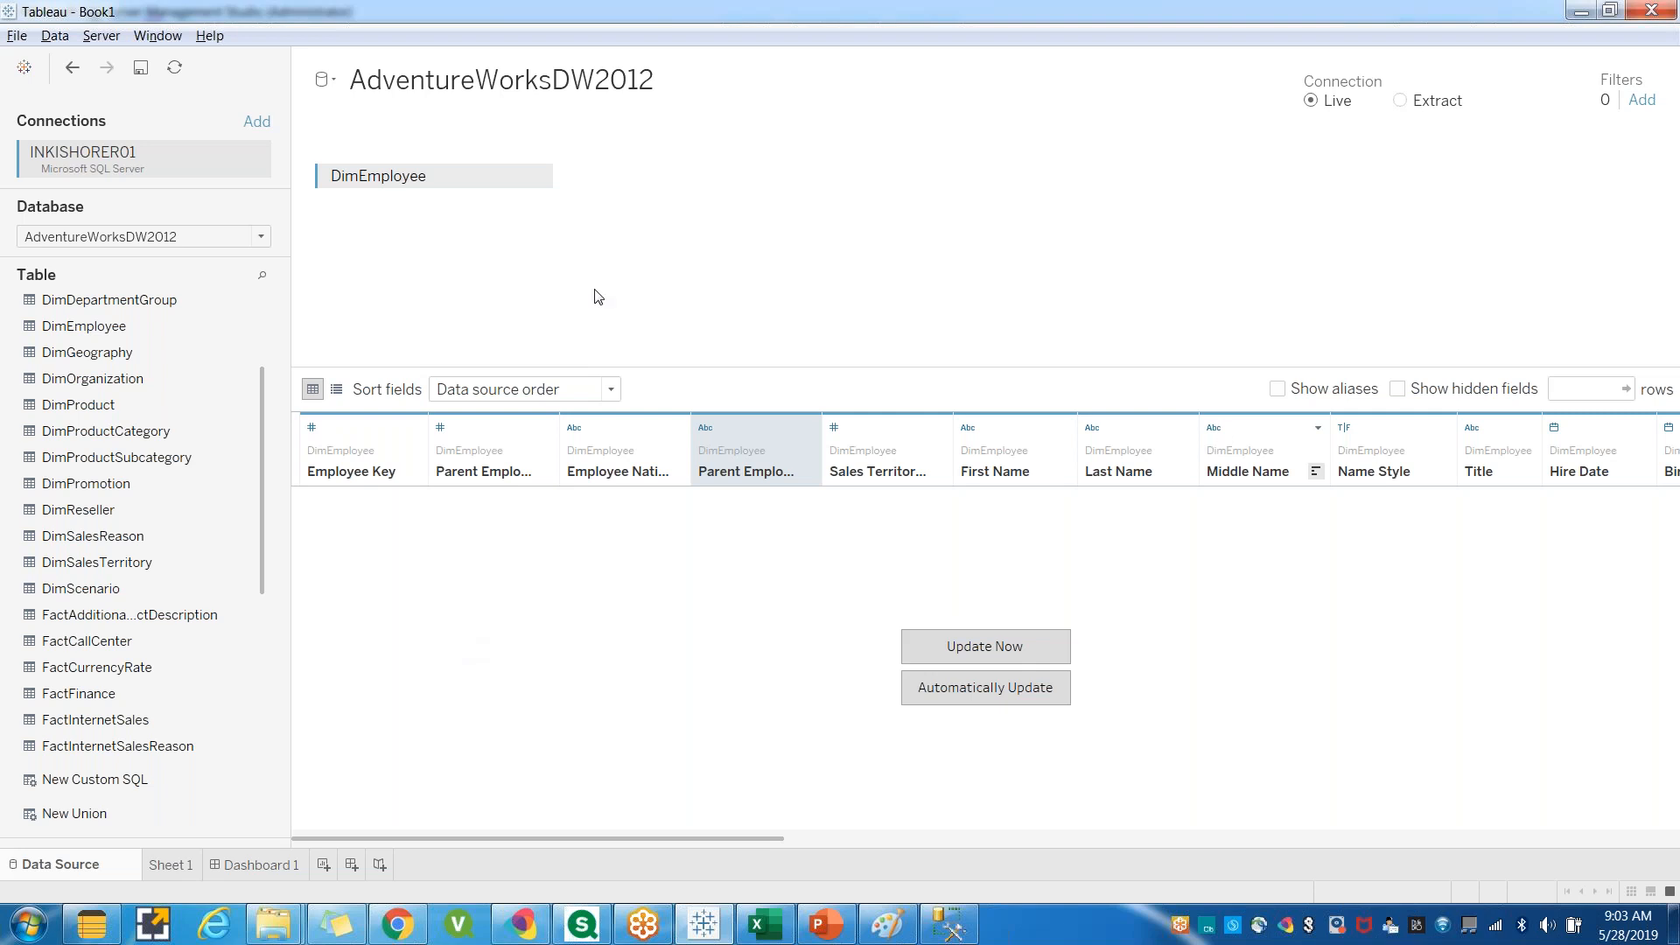
Minimize Tableau and collapse and re-expand the Databases folder in SQL Server Management Studio's Object Explorer.
left_click(1581, 11)
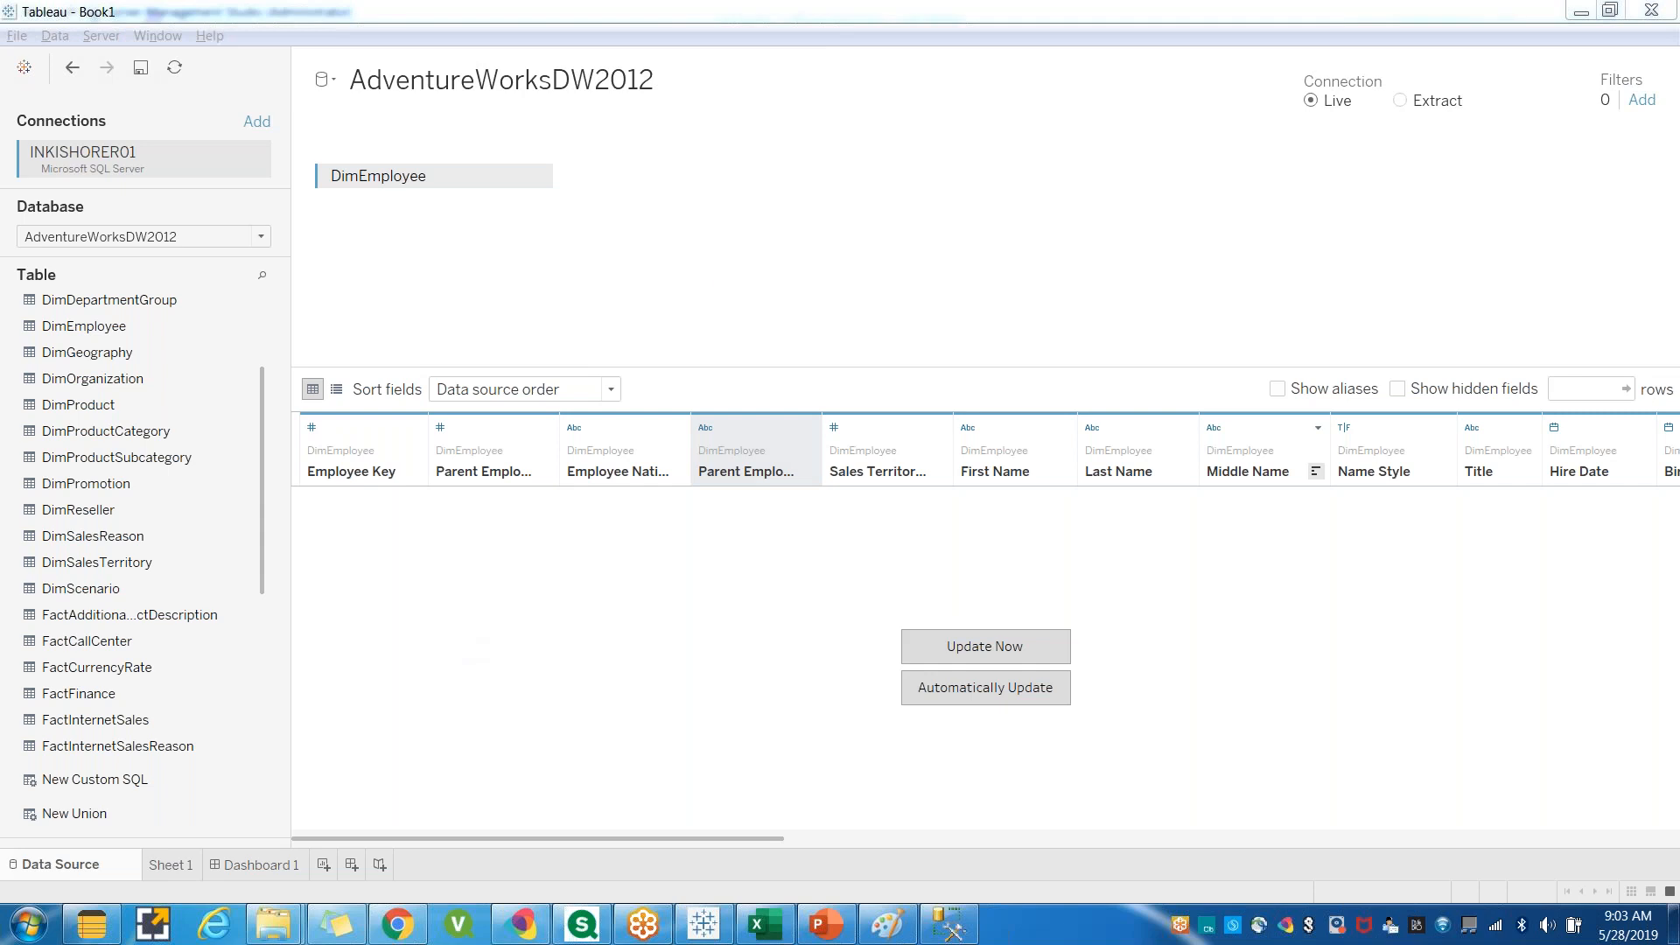
left_click(938, 932)
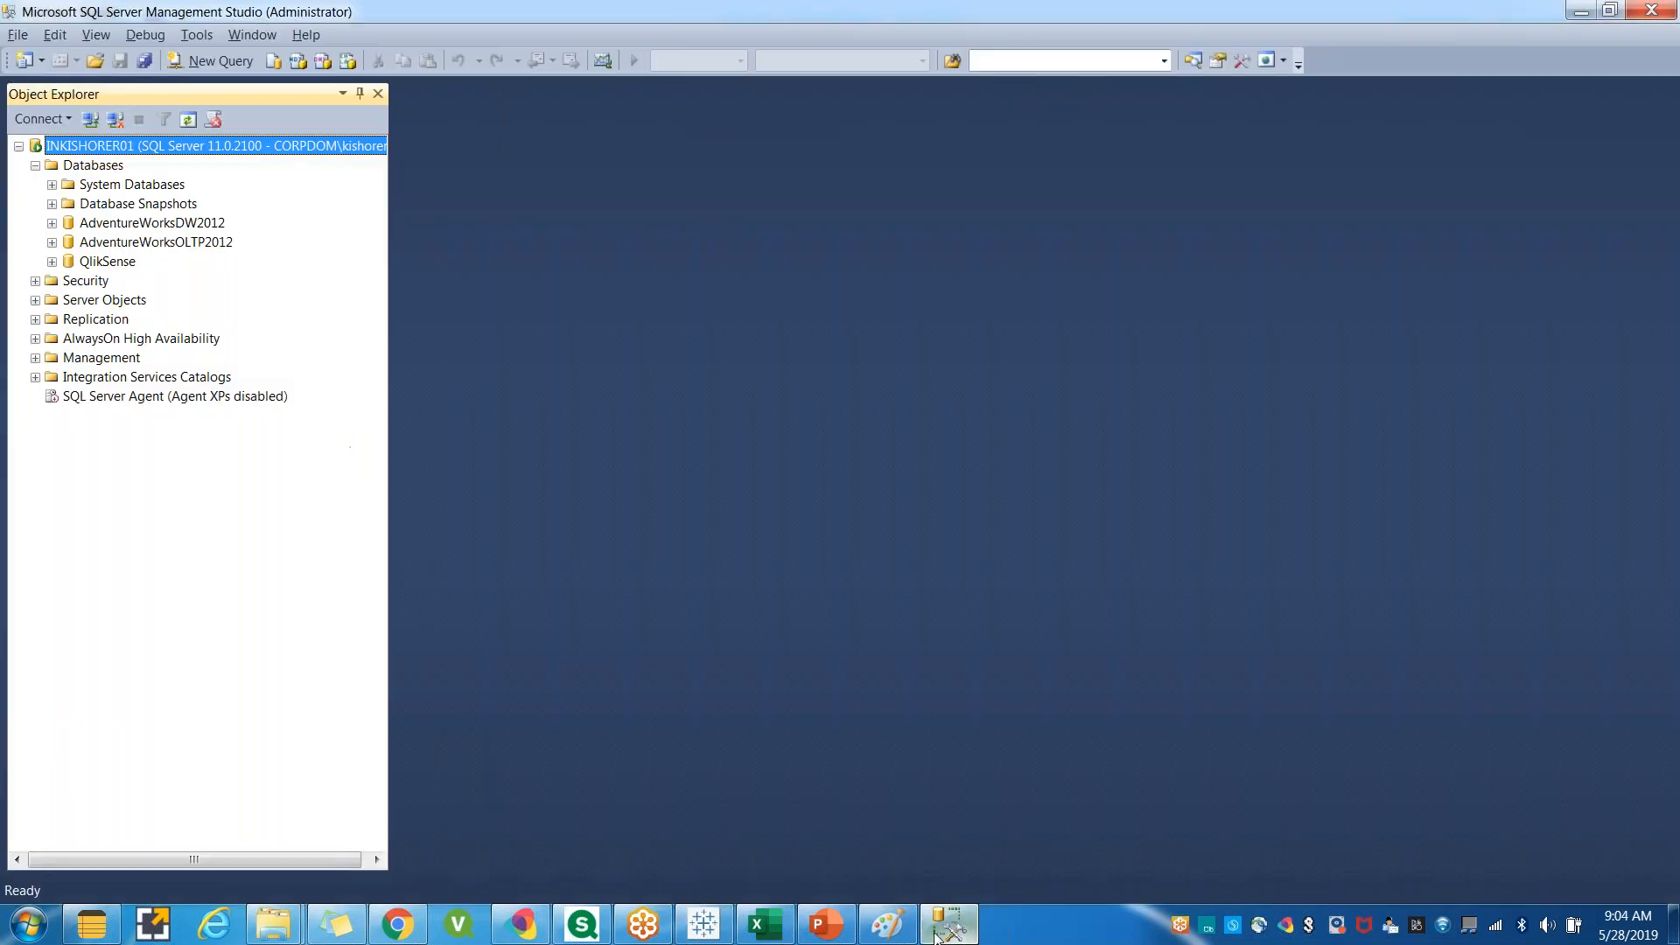
left_click(35, 166)
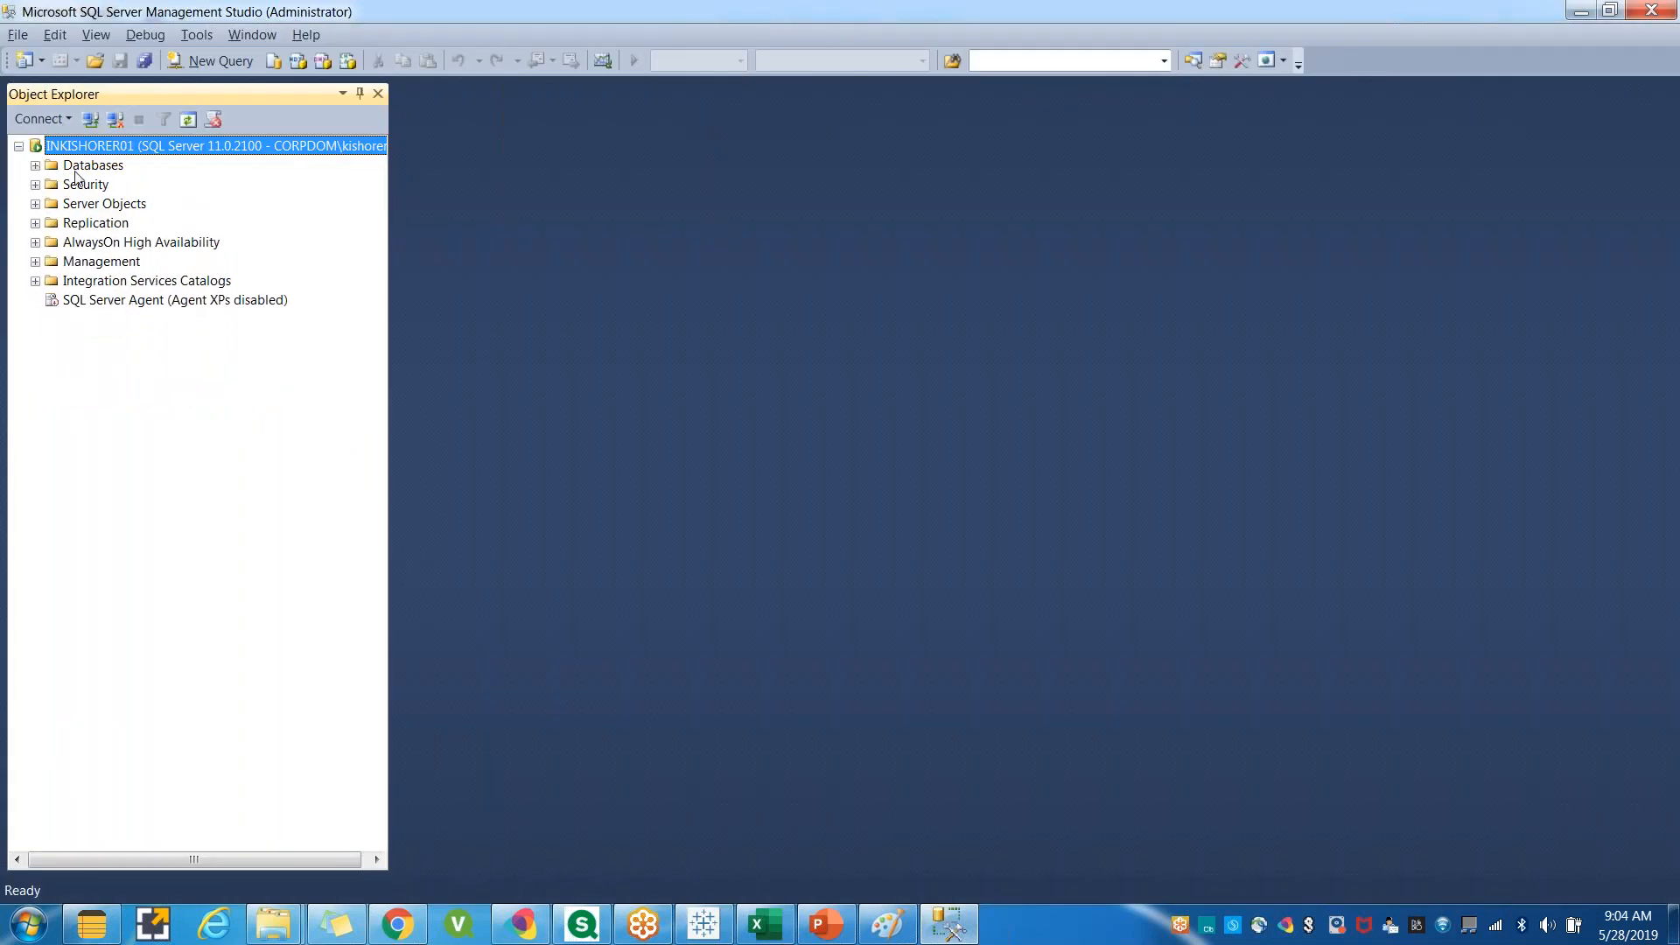
left_click(35, 165)
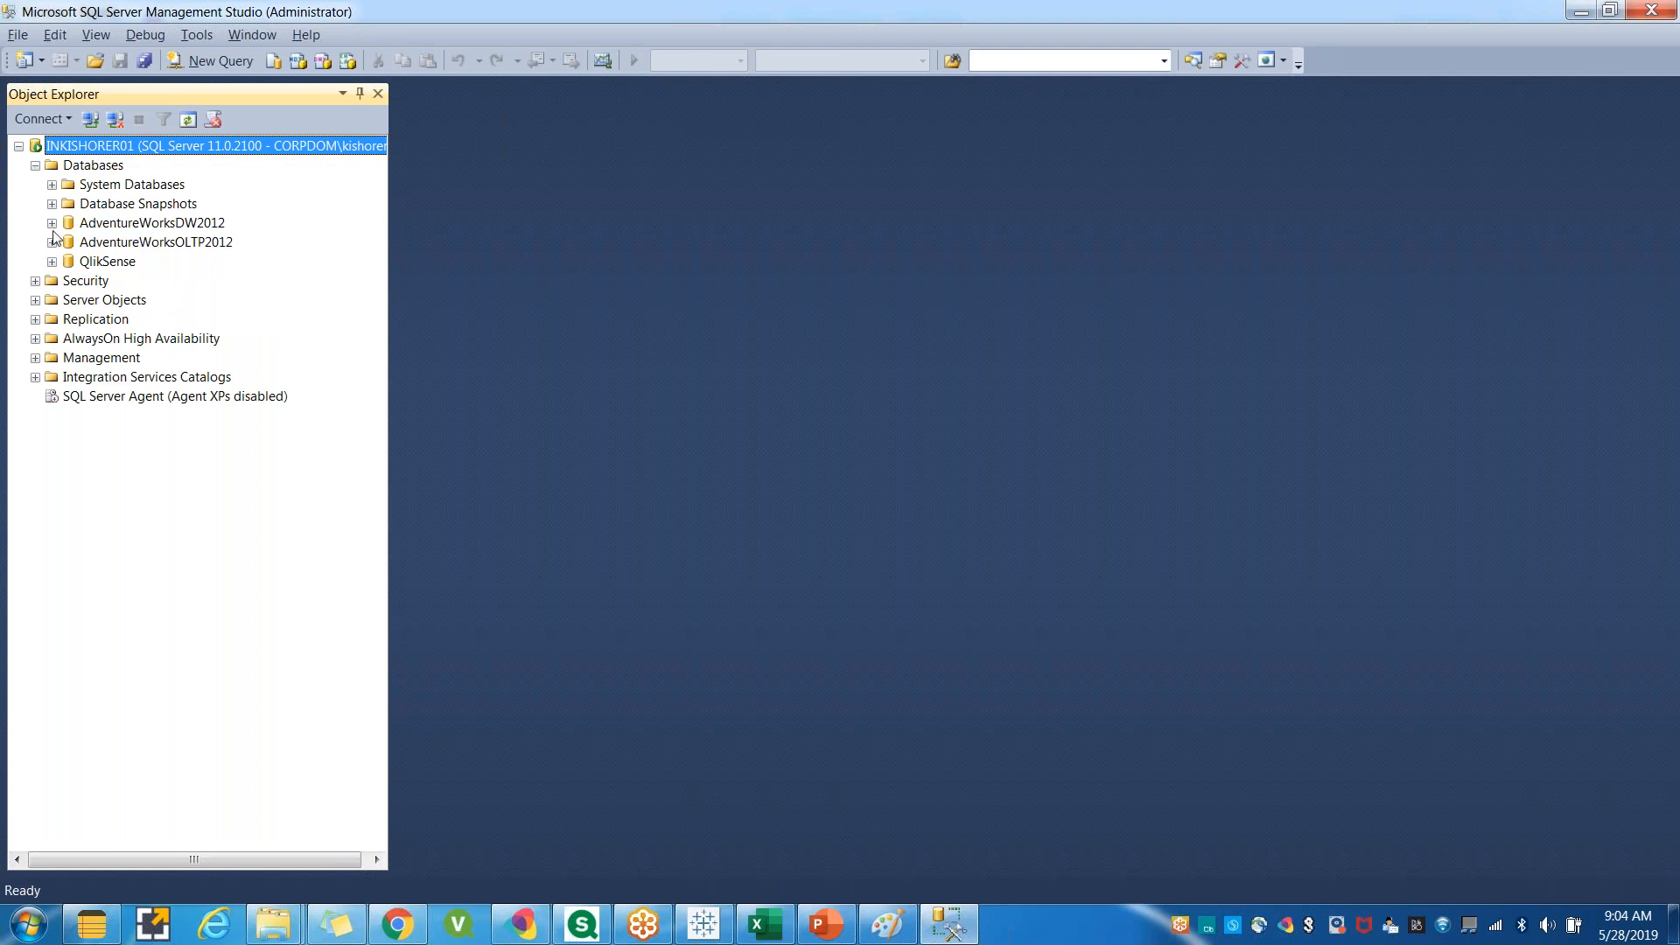
Expand System Databases and open a new query window.
left_click(52, 185)
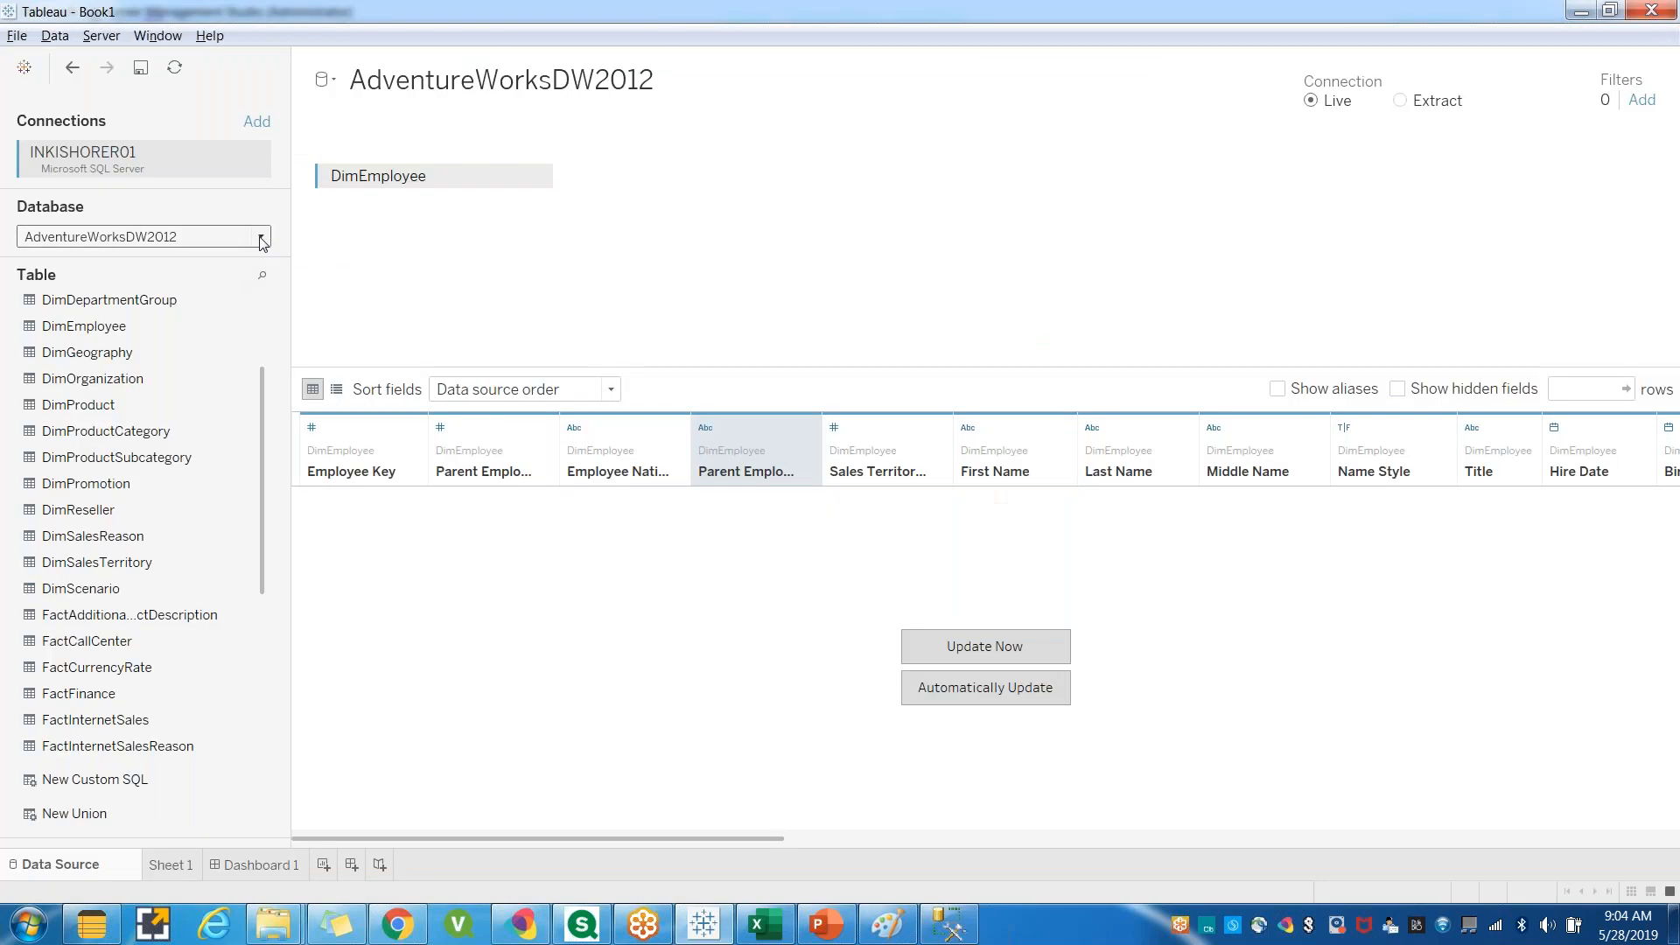
left_click(260, 236)
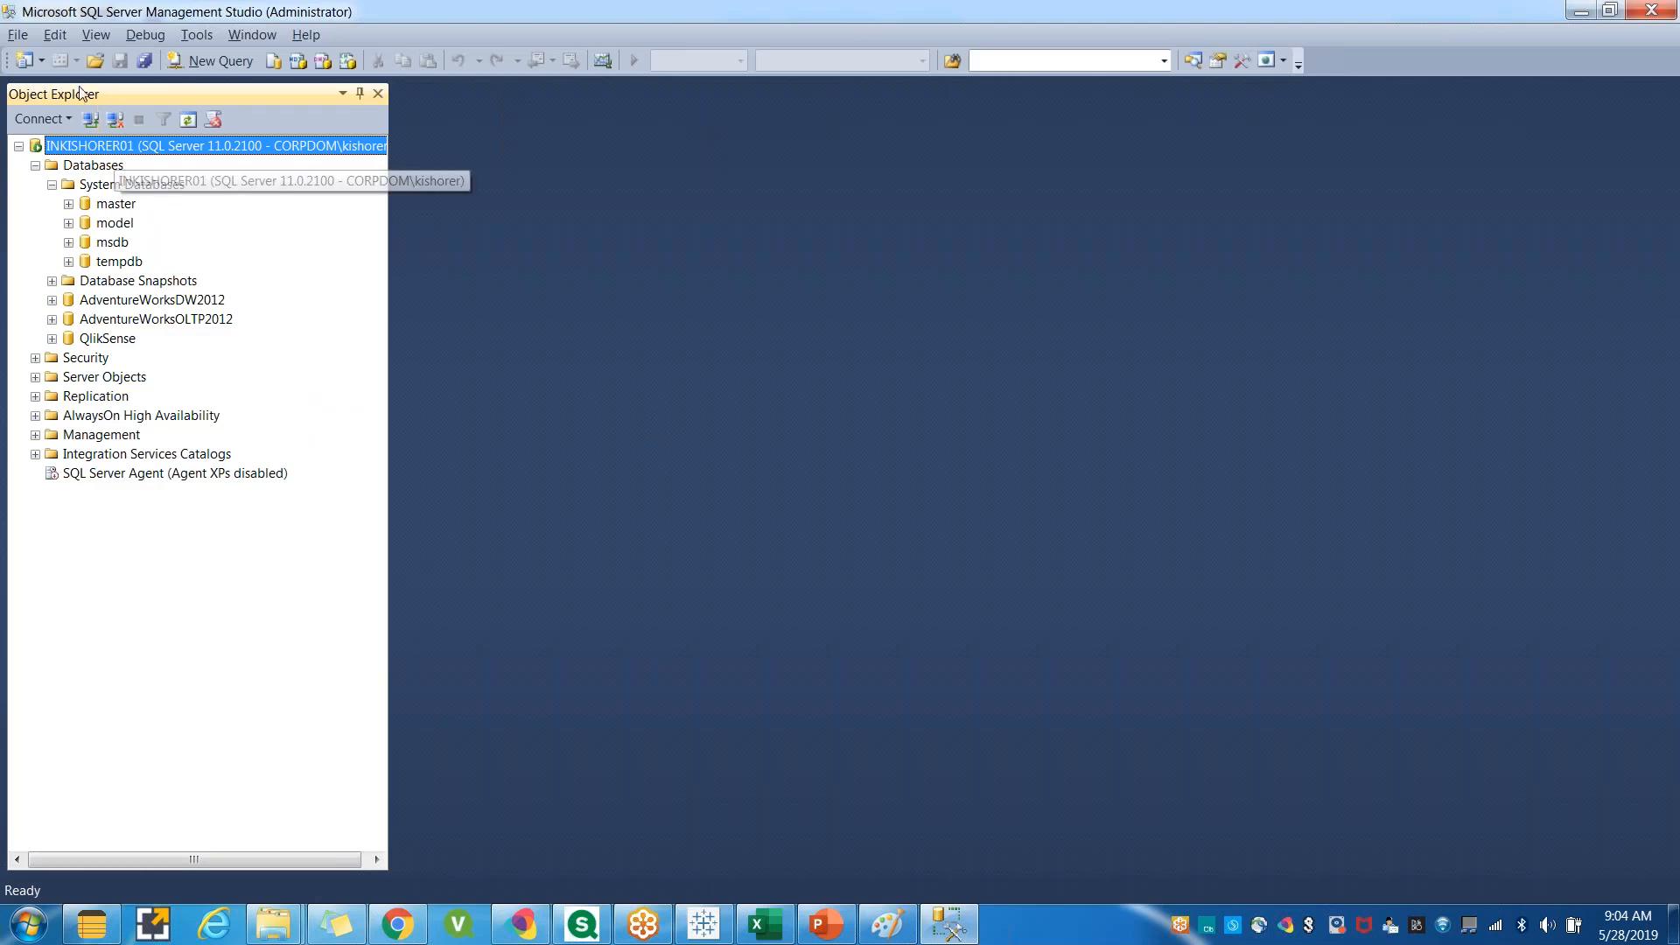
left_click(214, 60)
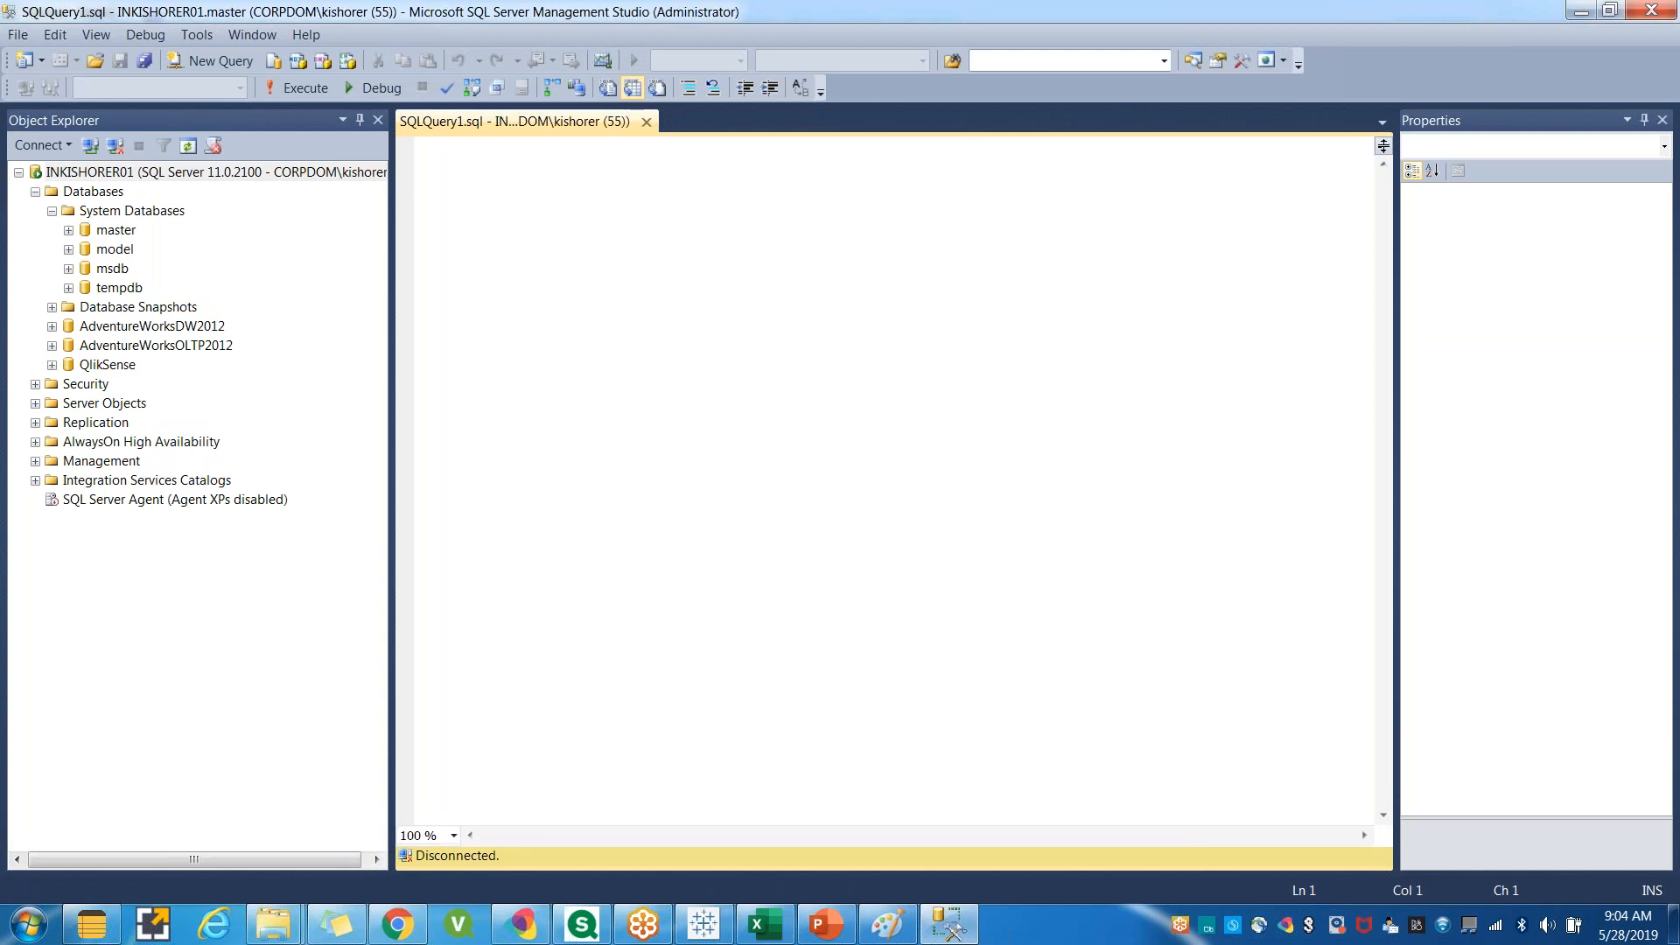
In the master database's tables, write and run the query Select * from [dbo].[Customers].
left_click(69, 230)
left_click(85, 250)
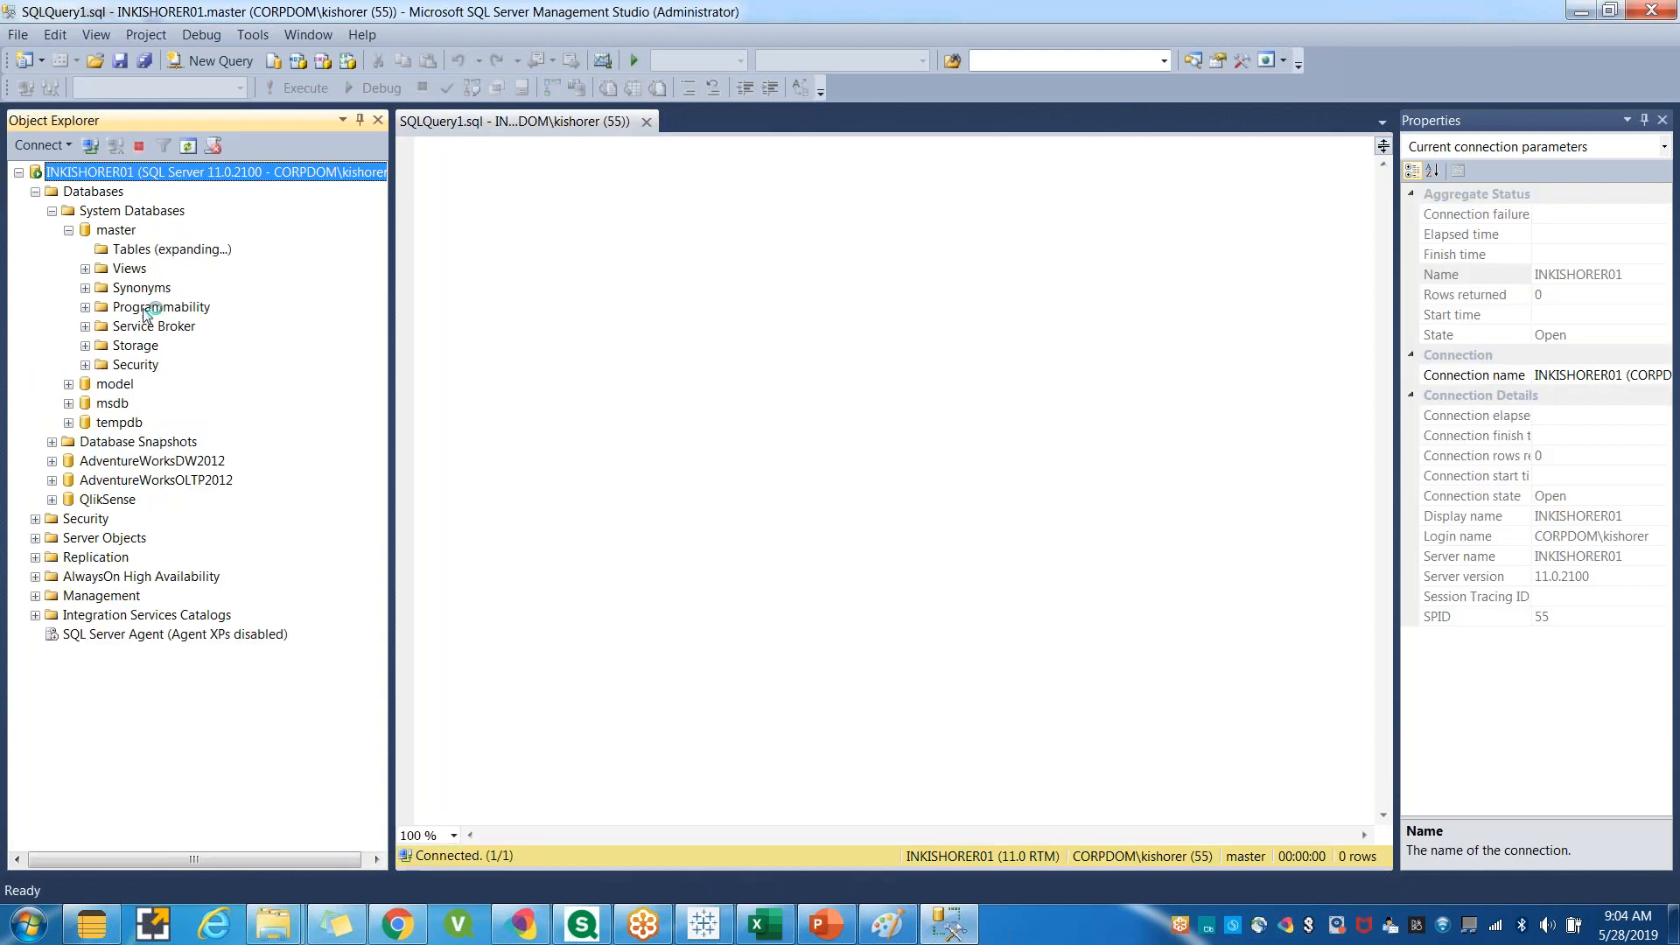
left_click(516, 382)
left_click(179, 329)
left_click_drag(501, 258, 533, 260)
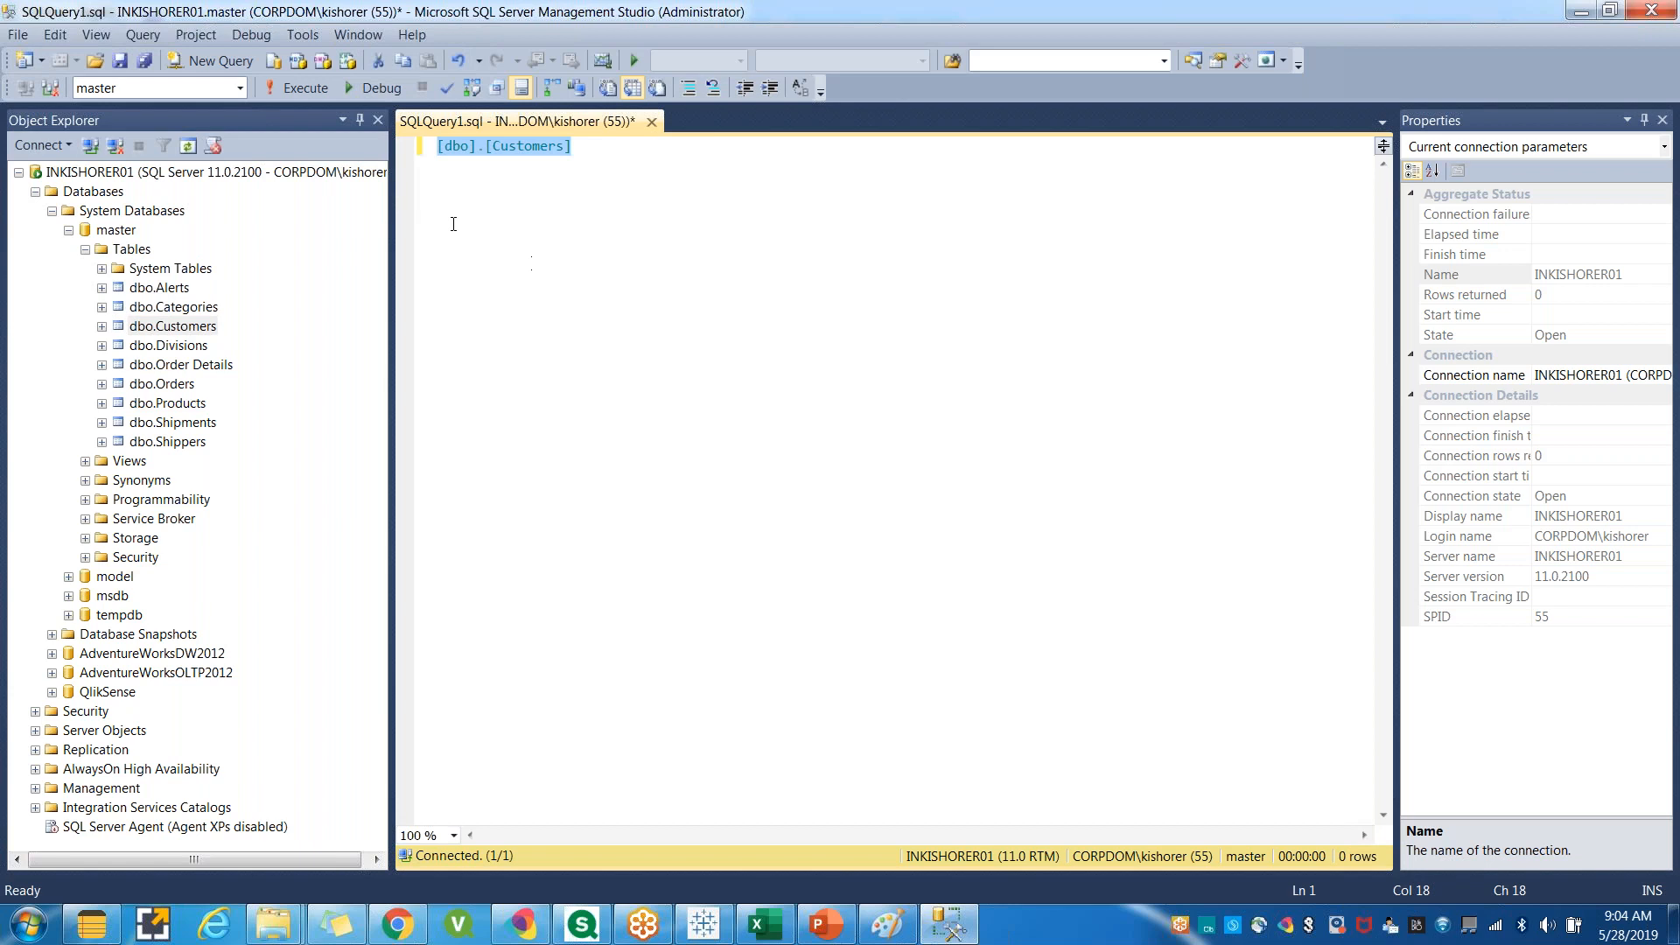
left_click(439, 148)
type("Select ")
type("* from")
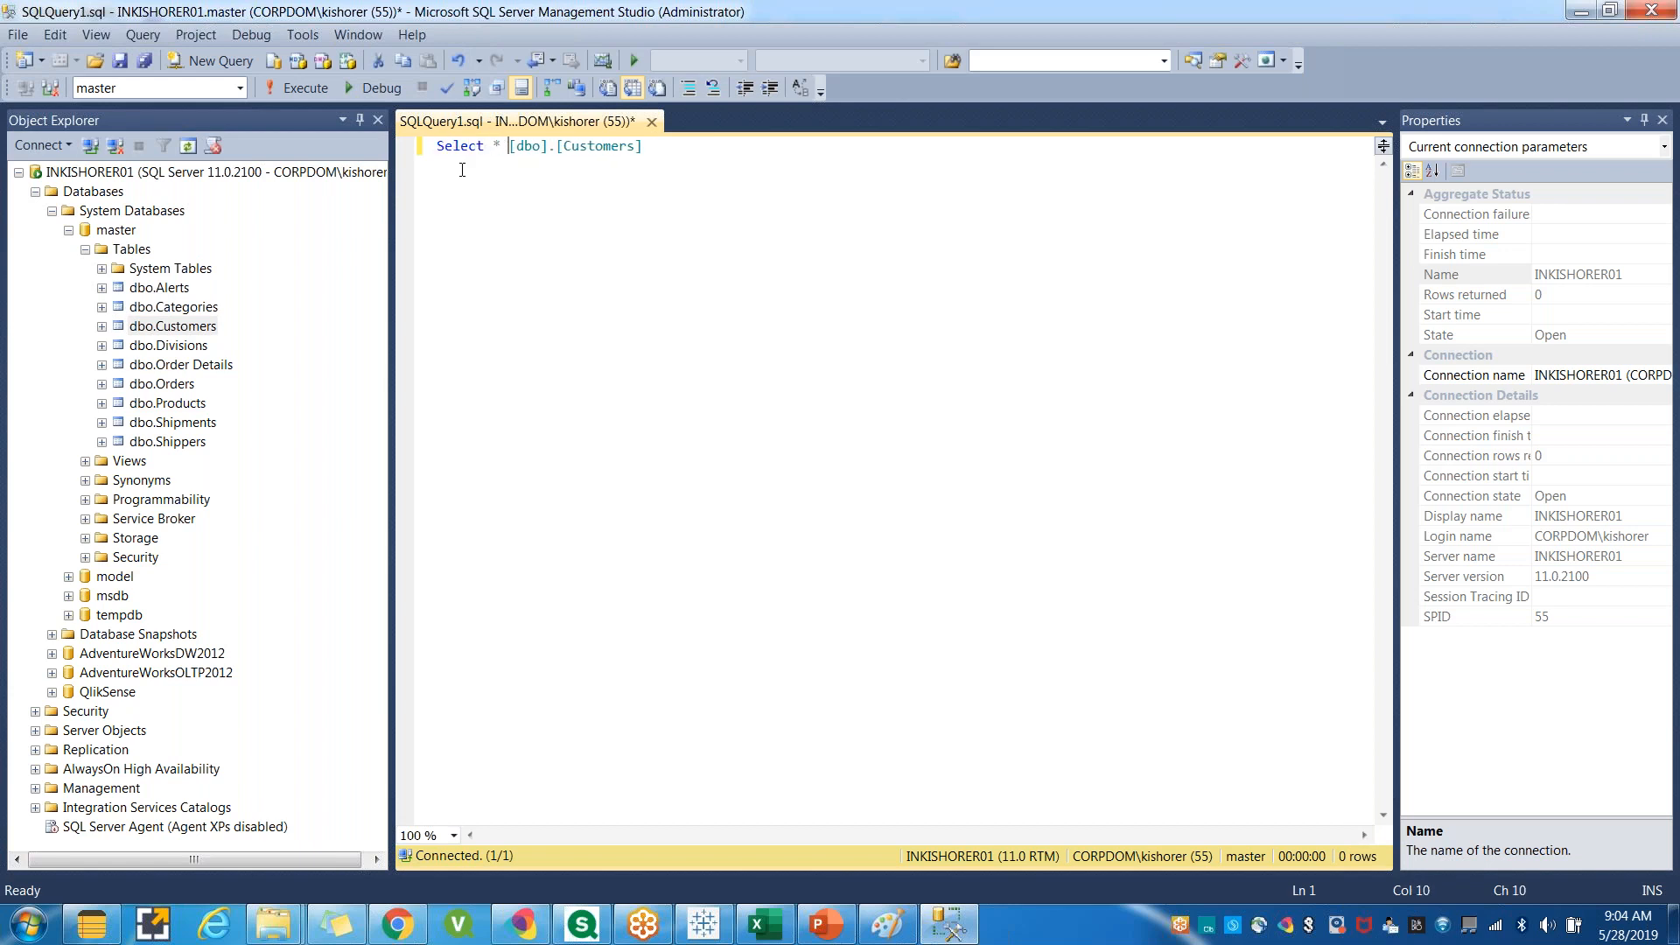
left_click(302, 88)
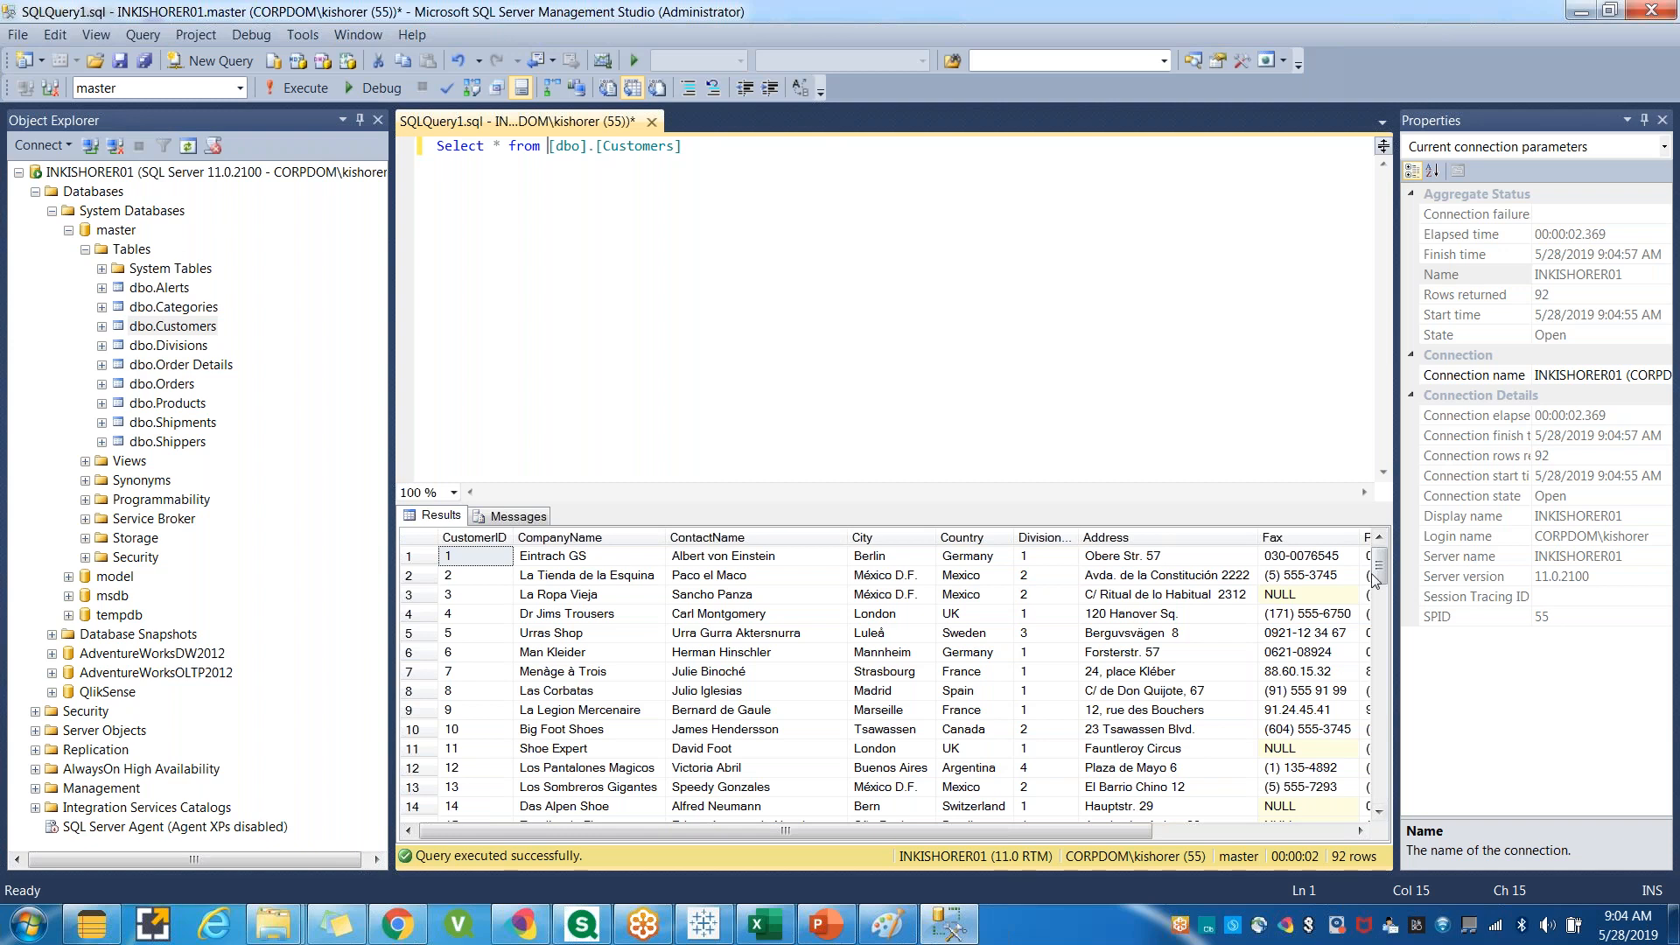
Add the query Select * from [dbo].[Divisions] below and run both queries together.
left_click_drag(1382, 574, 1381, 787)
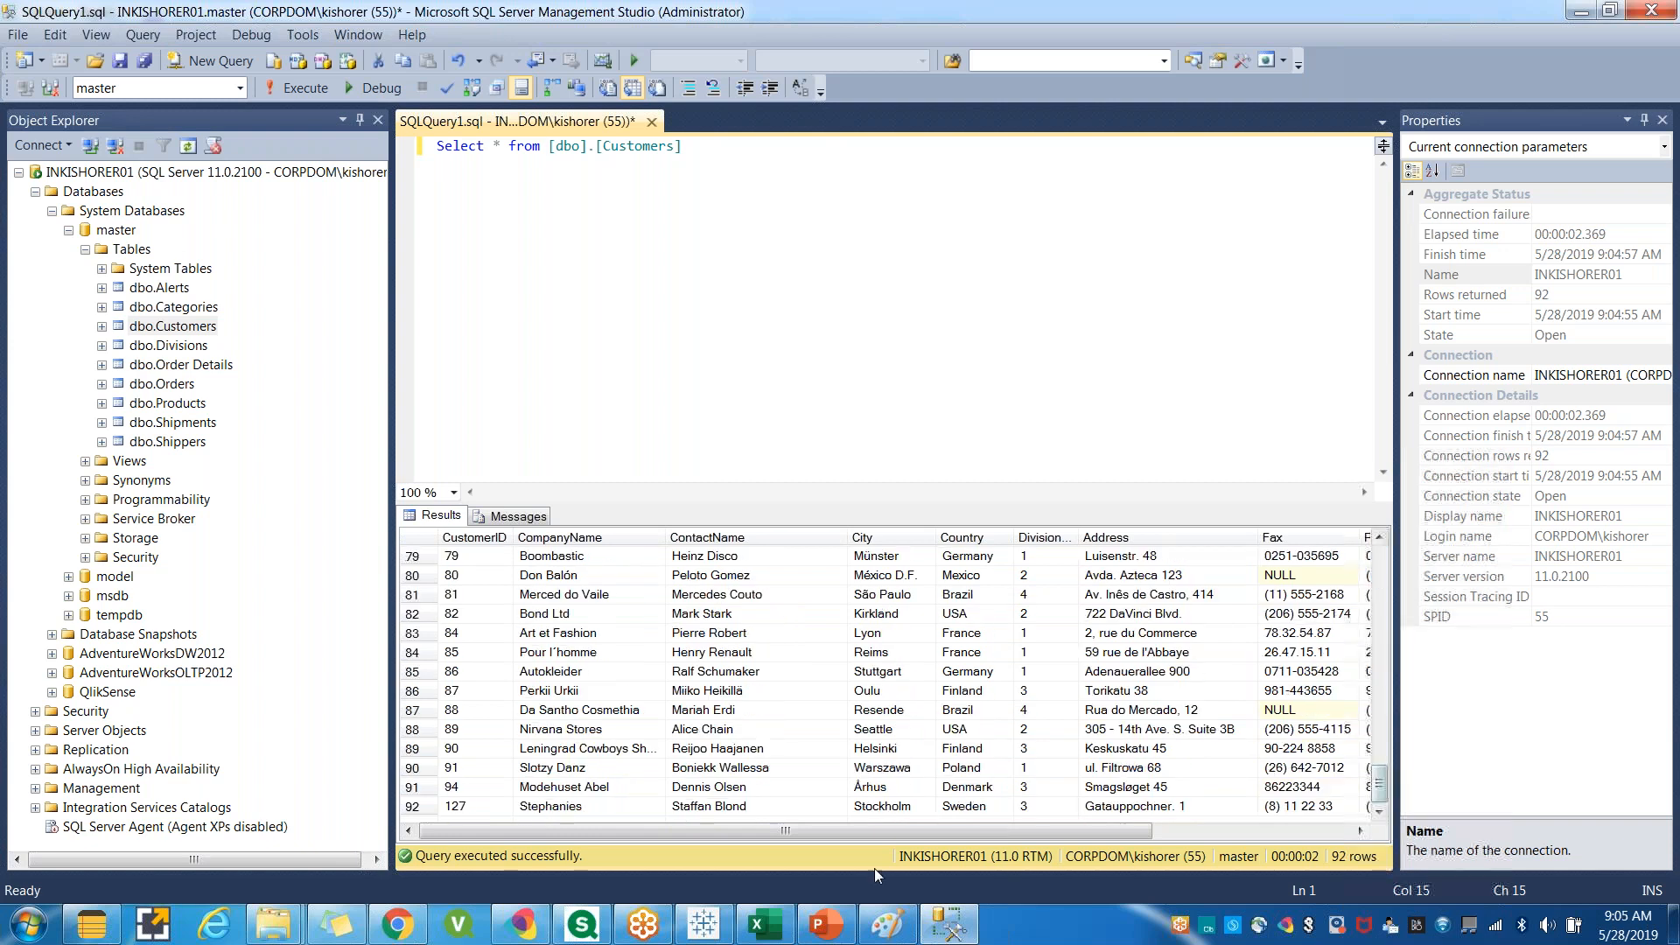
left_click(184, 348)
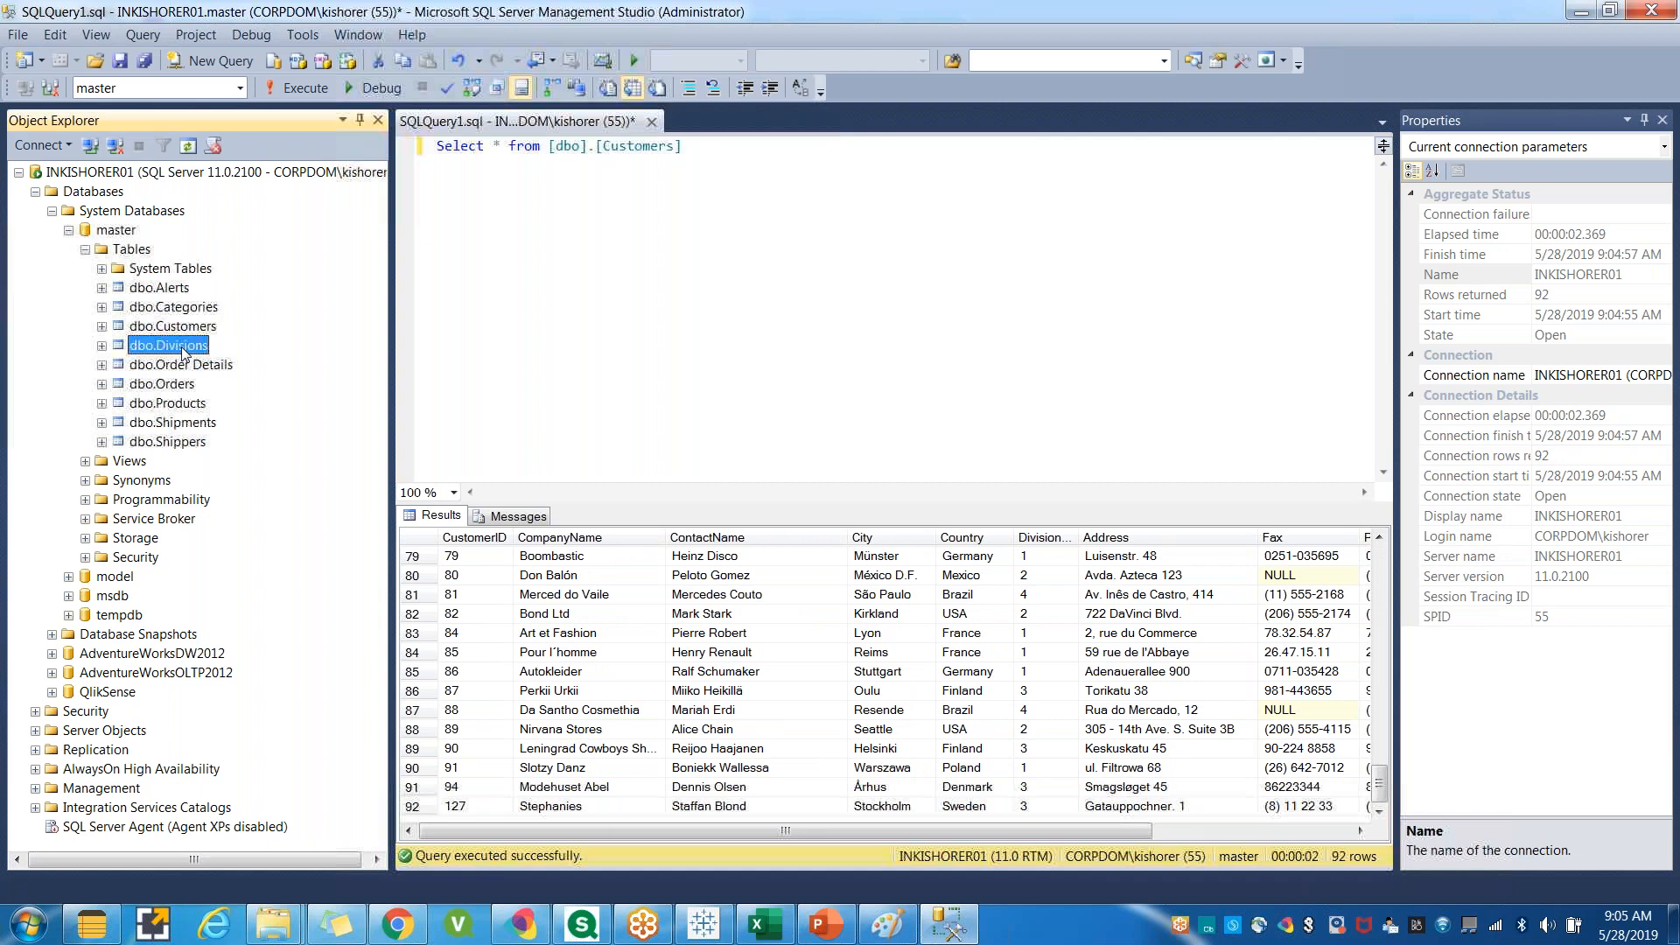
left_click(726, 146)
key("Return")
key("Return")
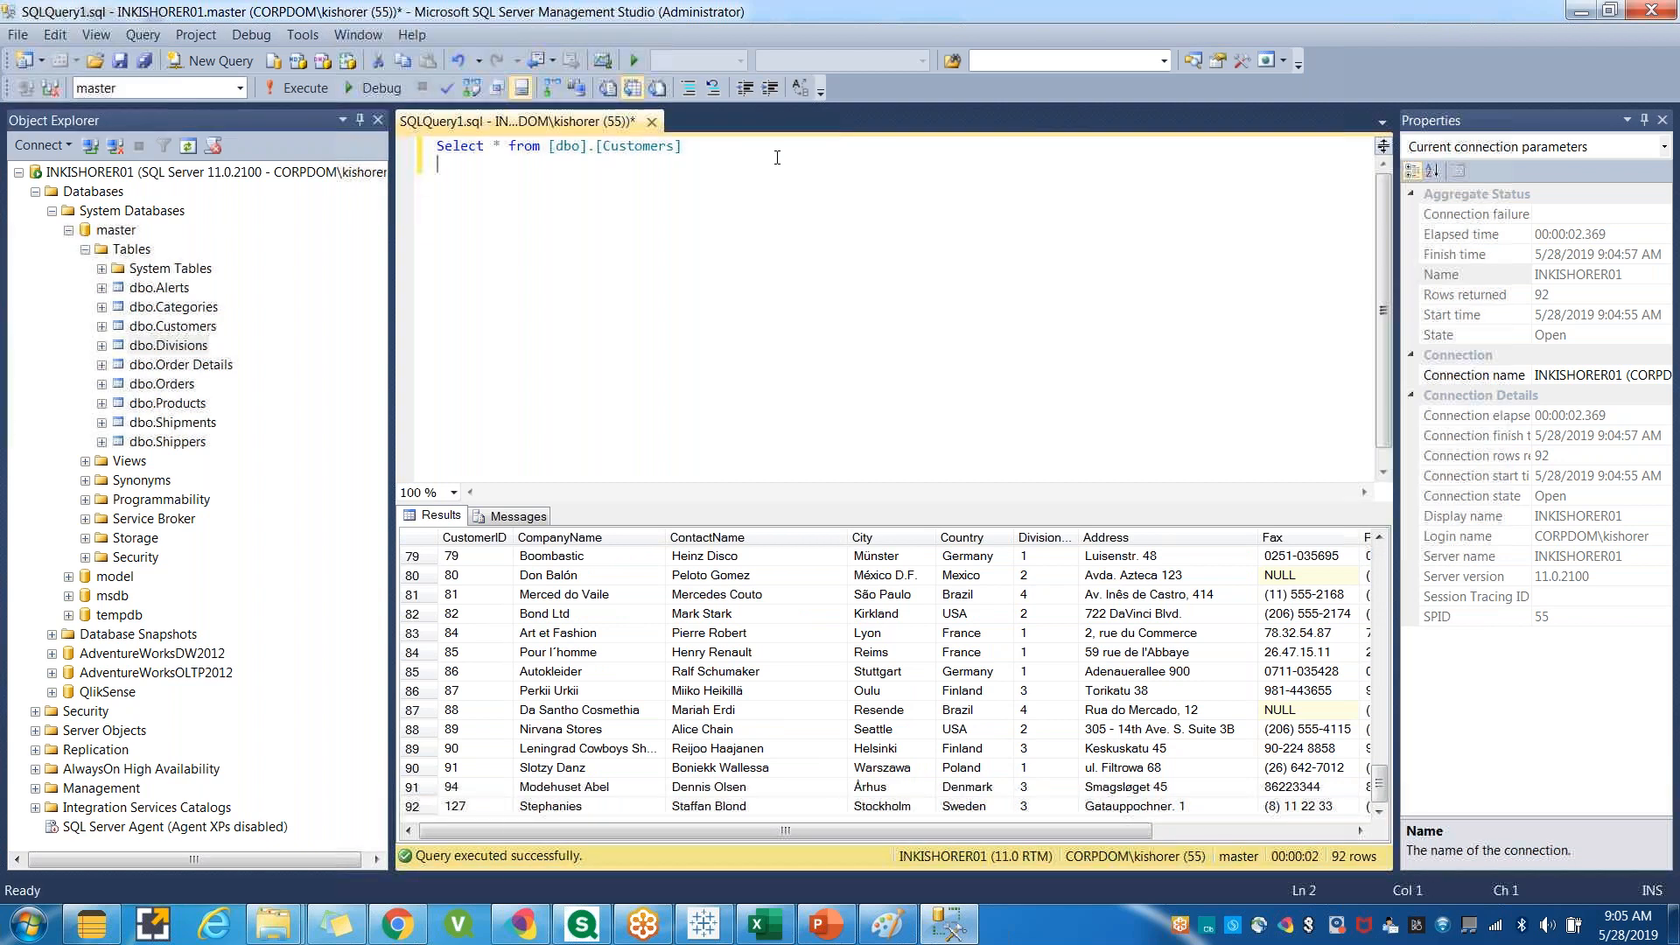
left_click_drag(168, 347, 438, 183)
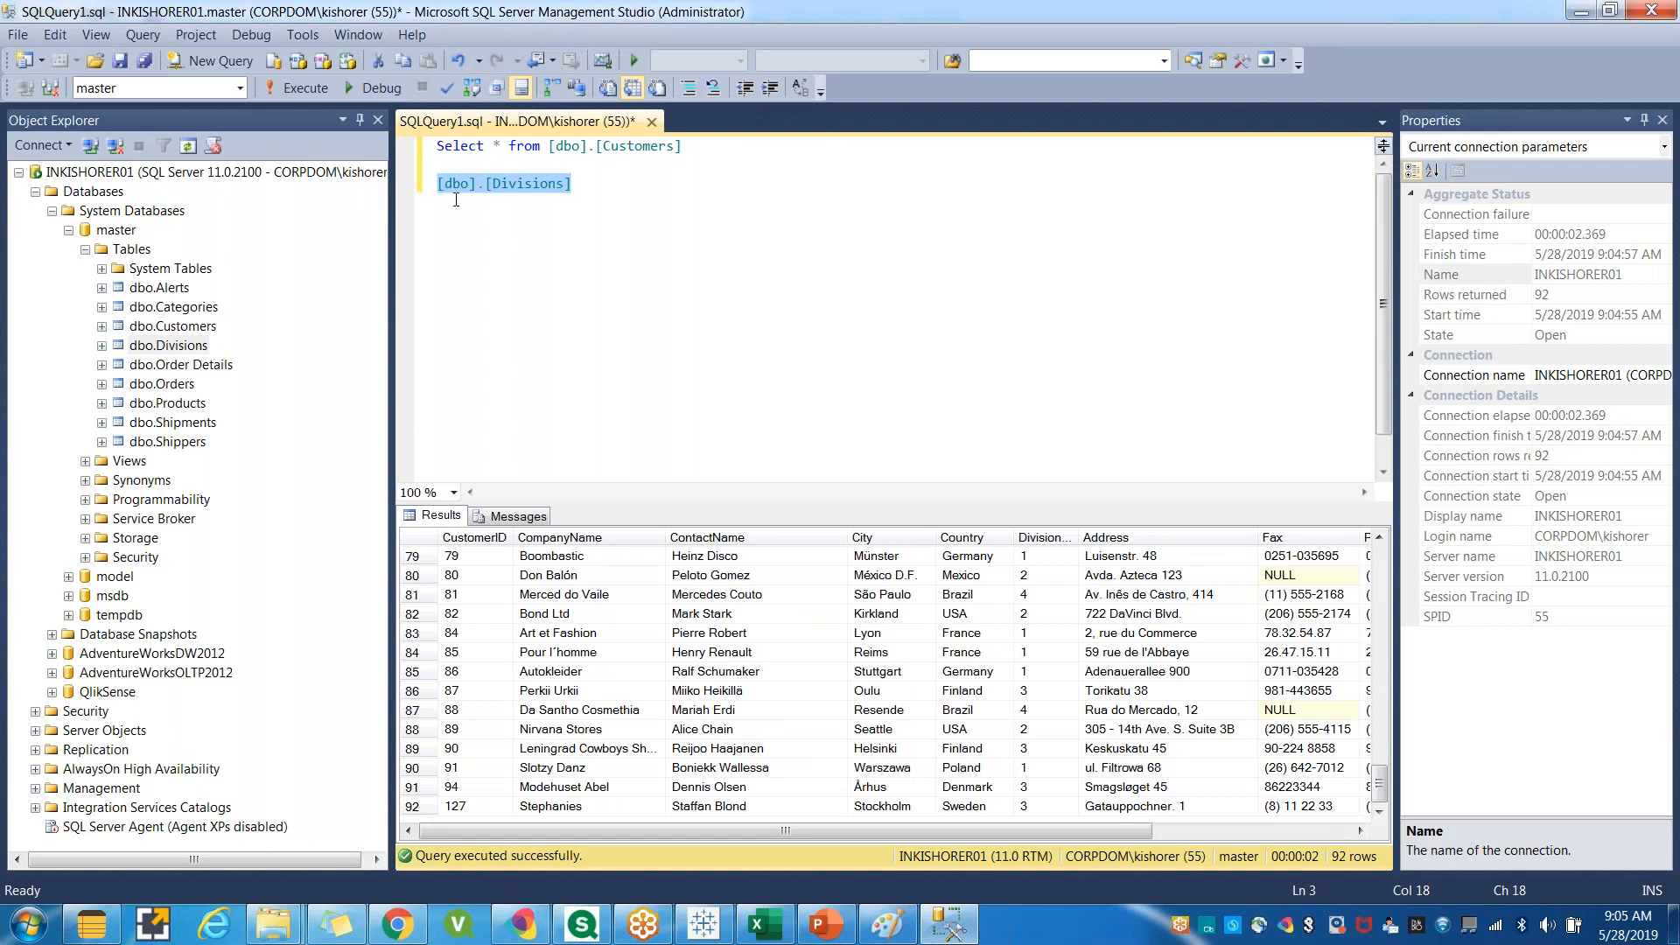
type("Select * ")
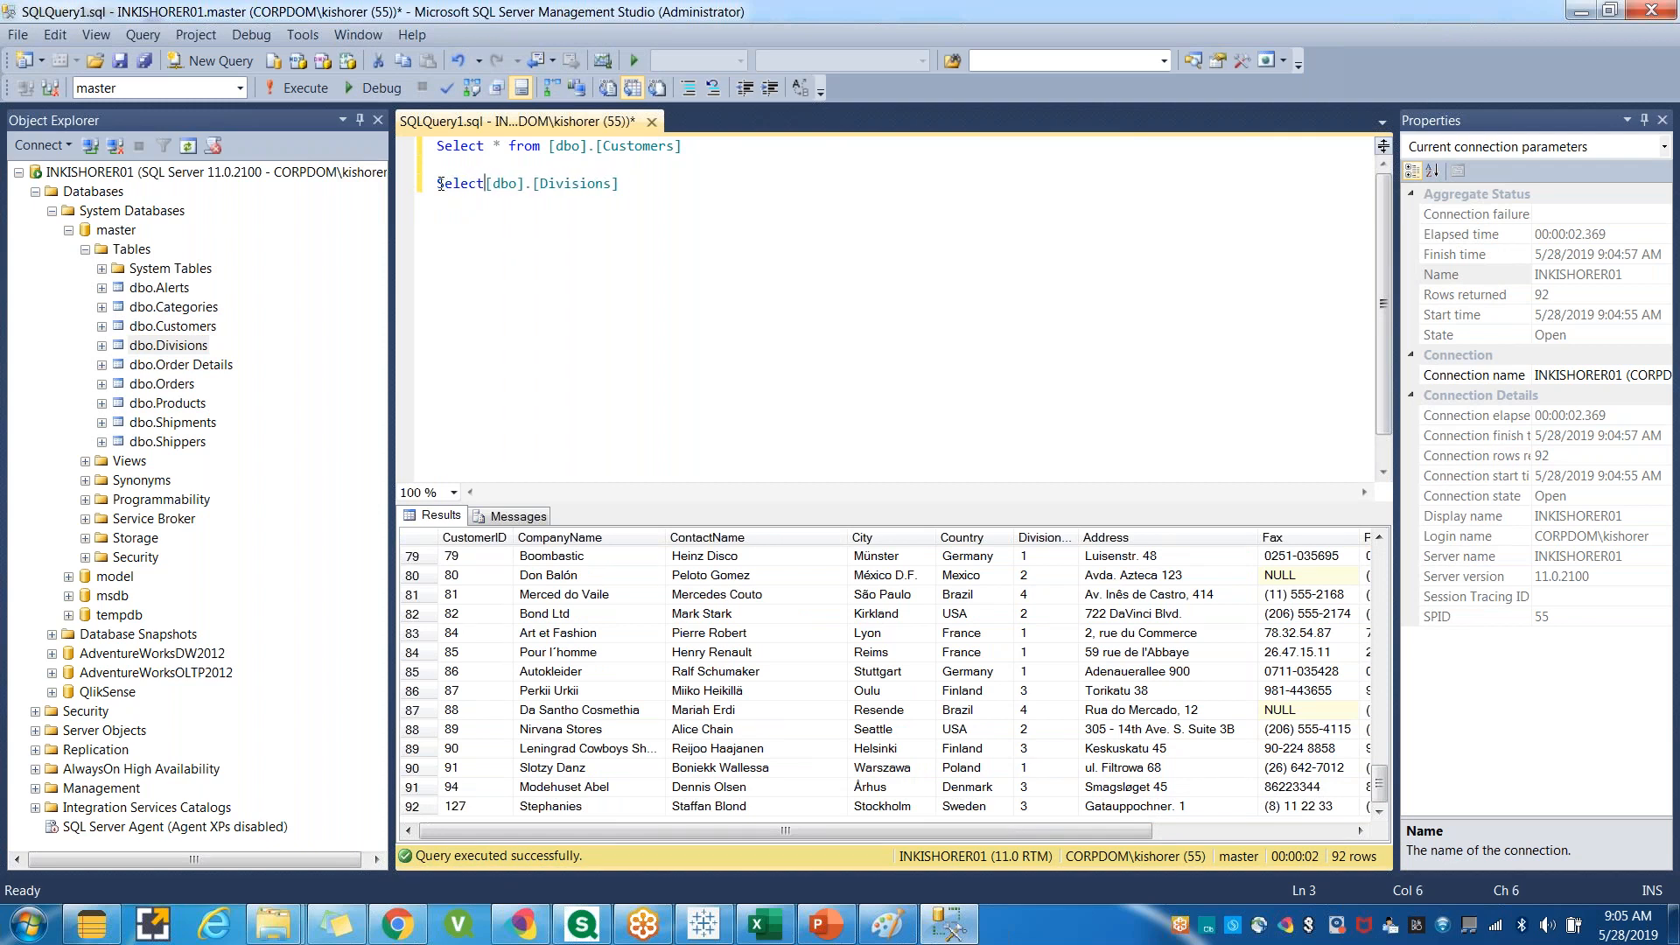
type("from")
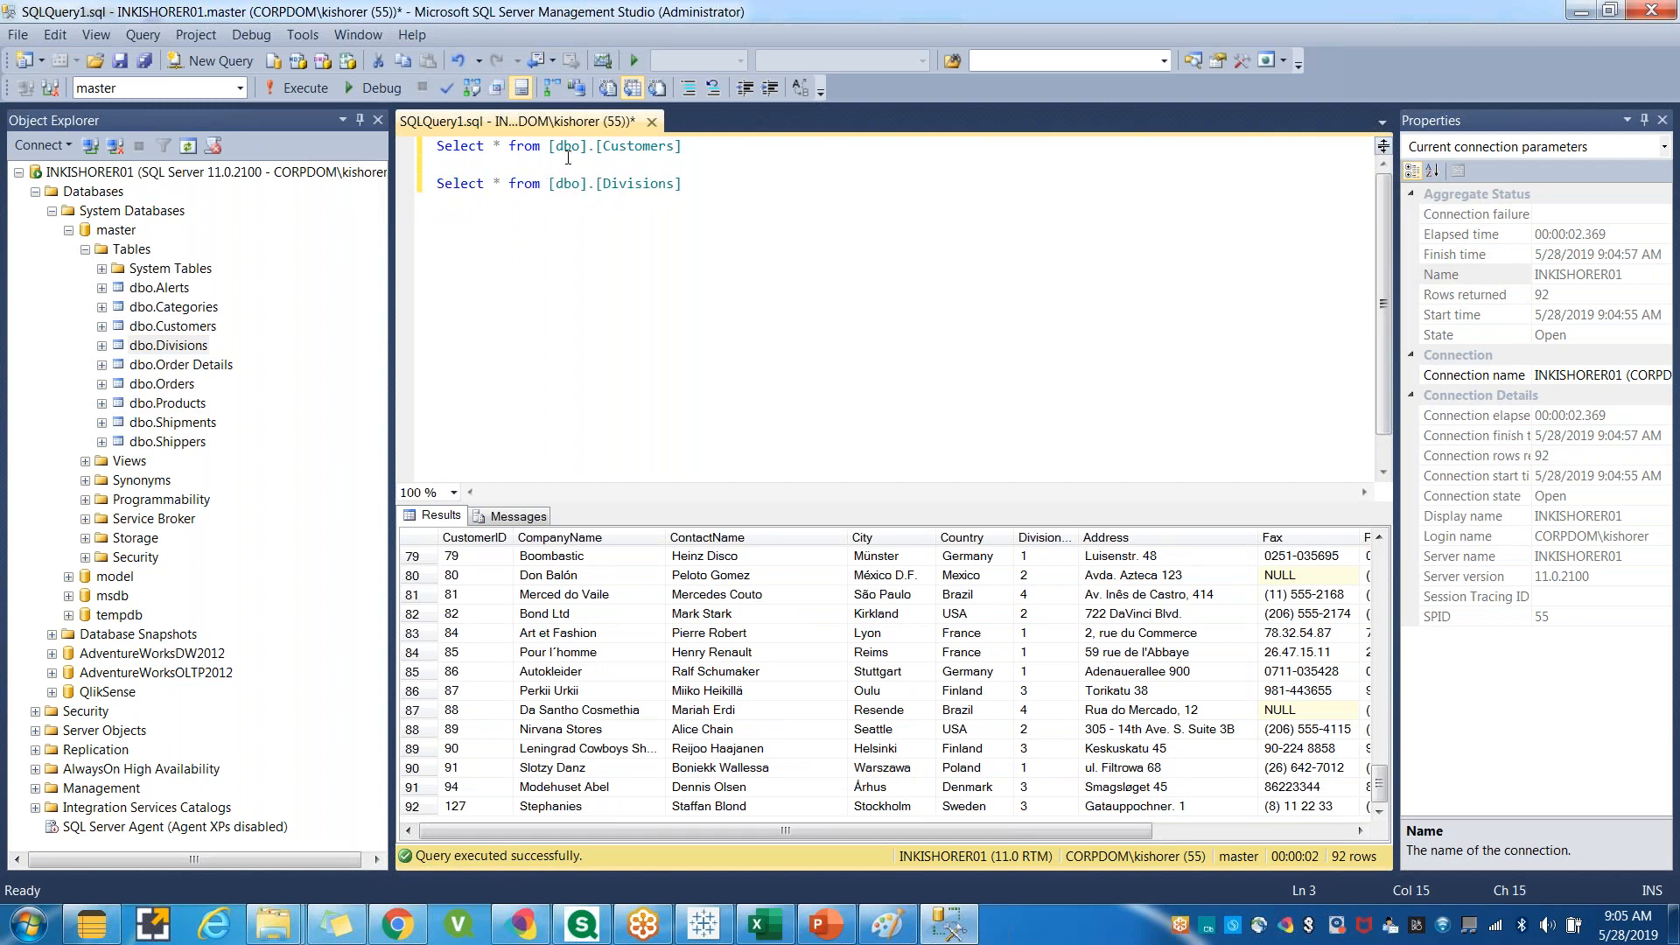
left_click_drag(722, 199, 436, 145)
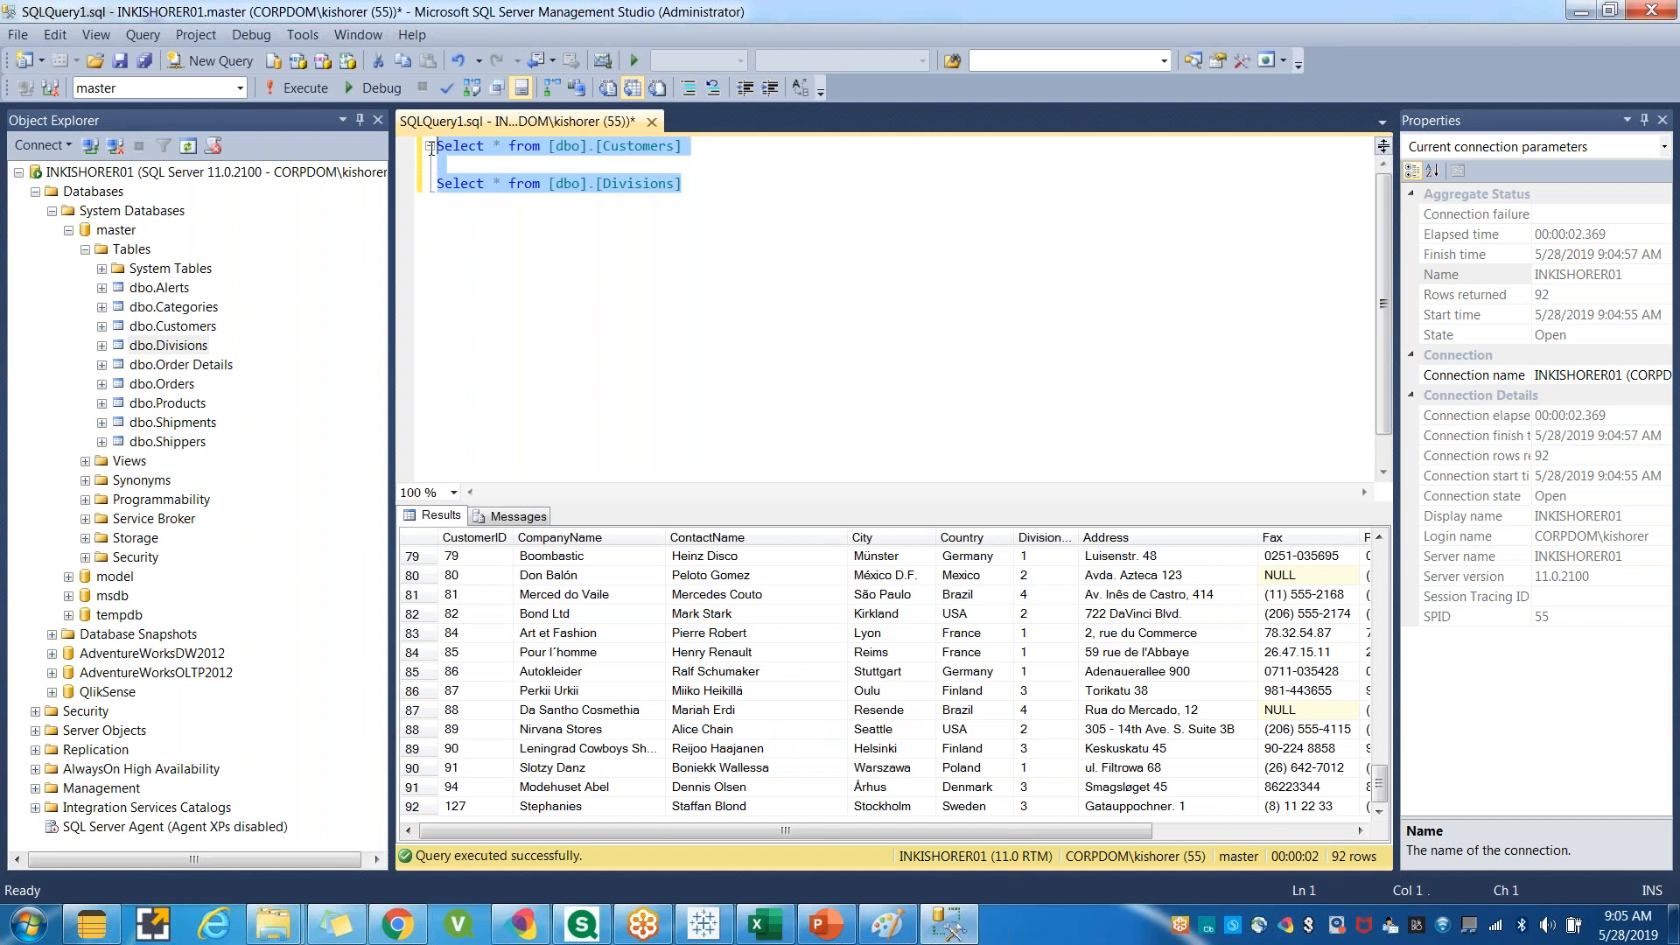
left_click(302, 88)
scroll(667, 315, "down", 1)
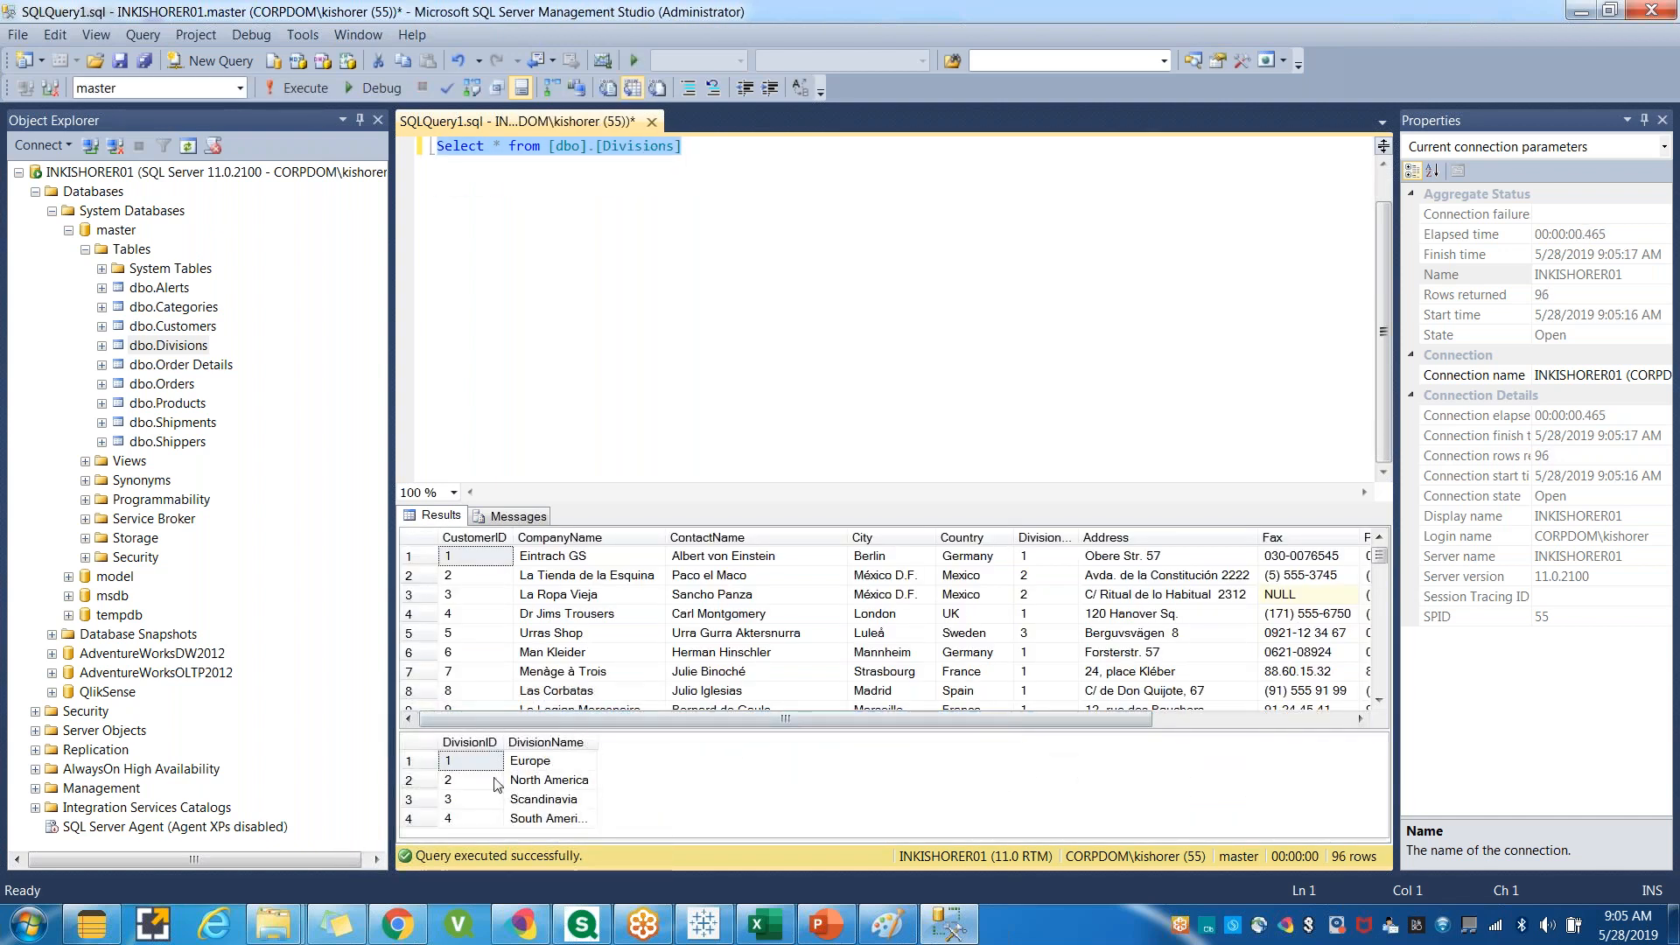
Examine the DivisionID values in the Customers results against the DivisionName rows of the Divisions results.
left_click_drag(1080, 536, 1124, 536)
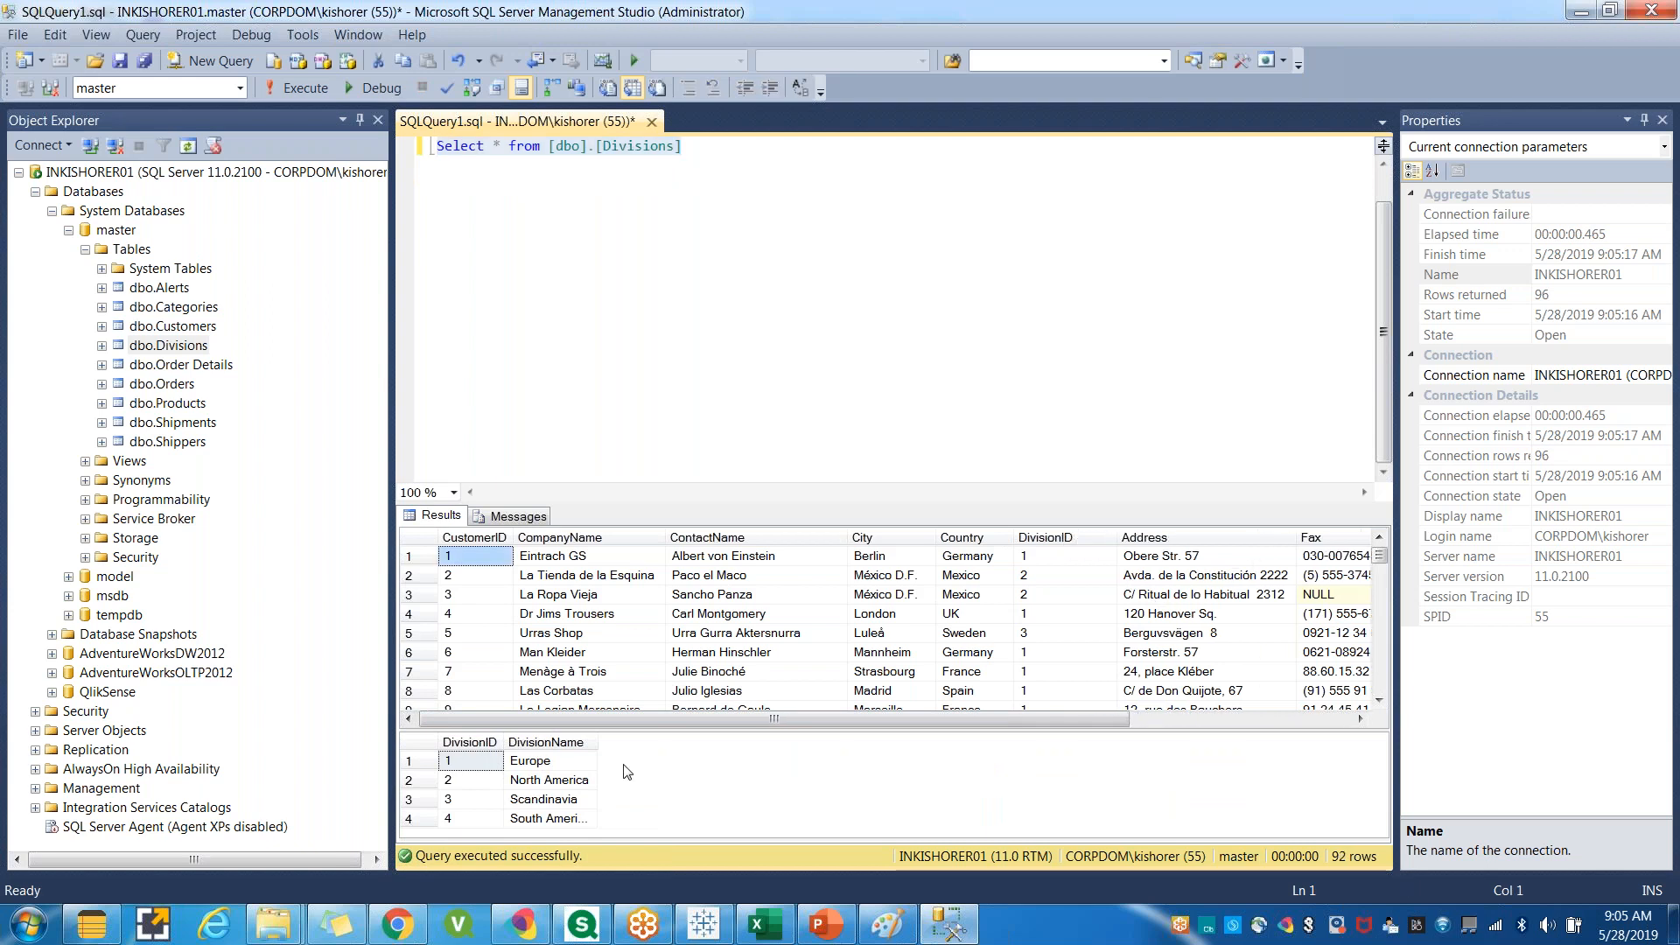
scroll(582, 761, "down", 4)
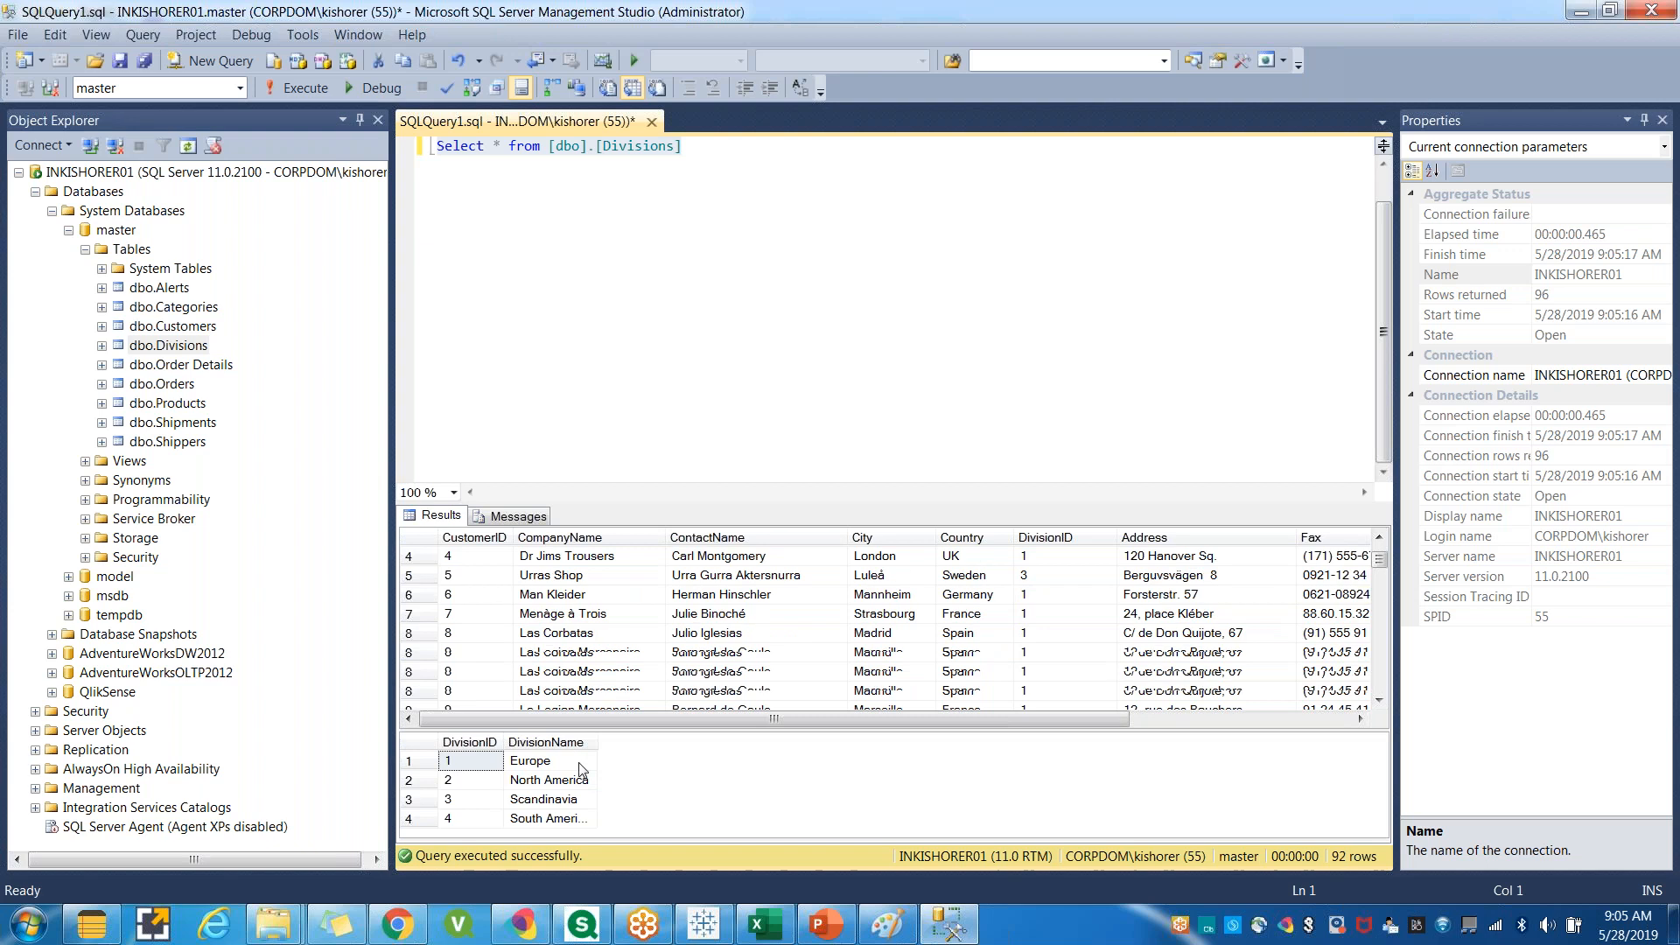
scroll(585, 788, "up", 3)
left_click_drag(592, 741, 637, 738)
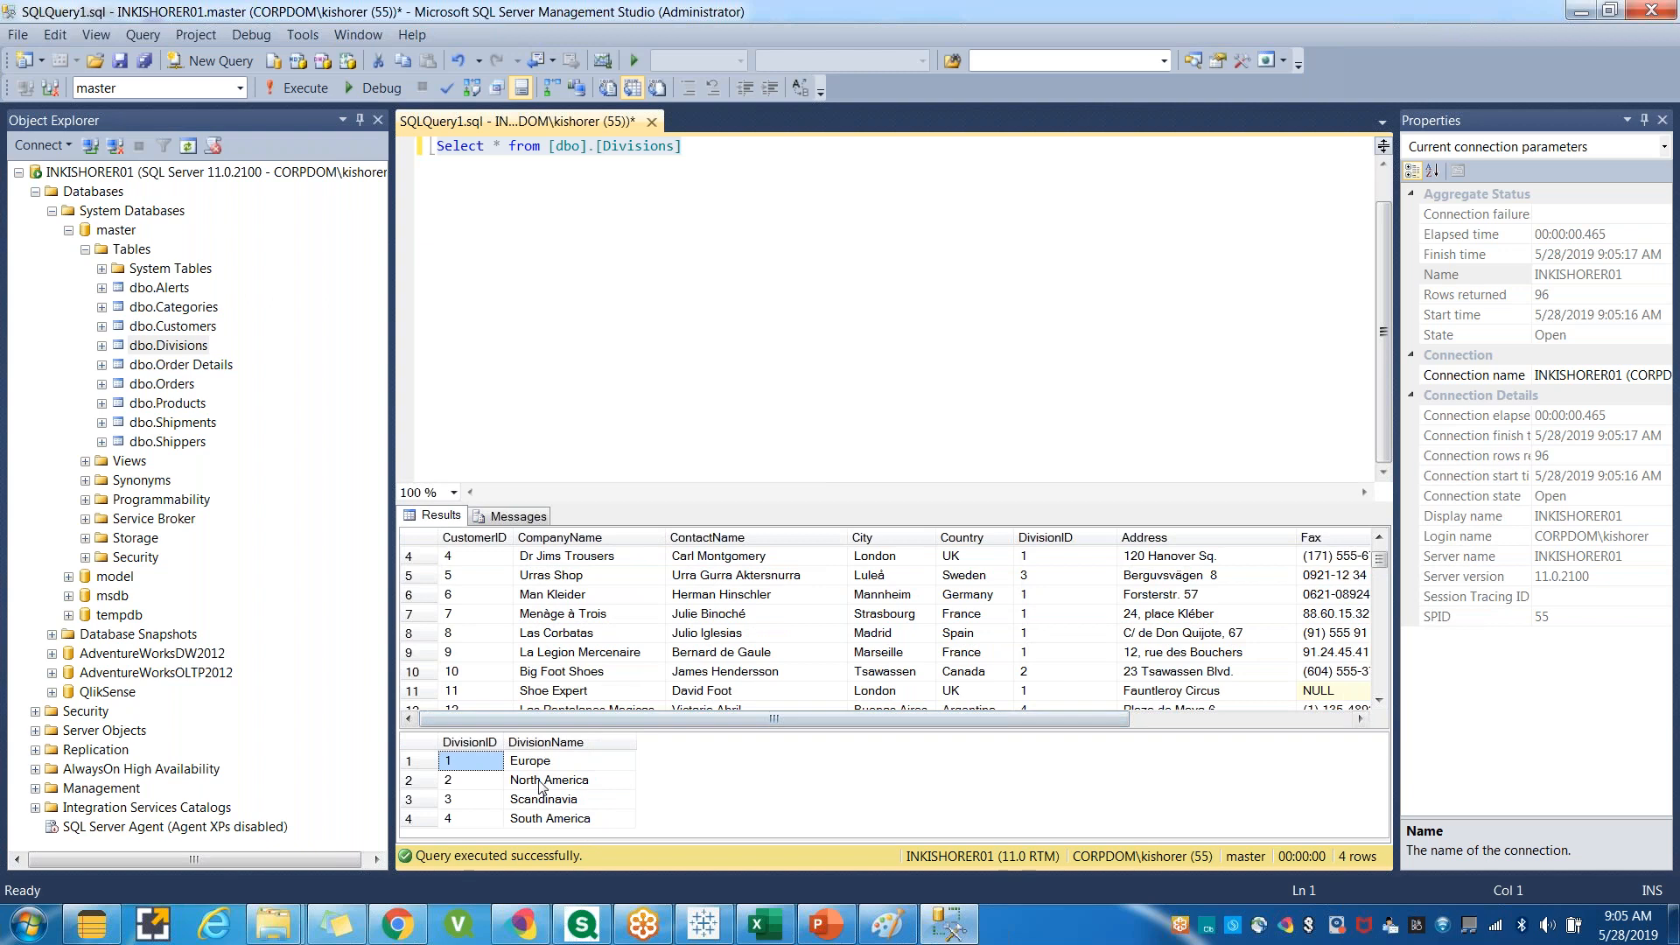
left_click(569, 414)
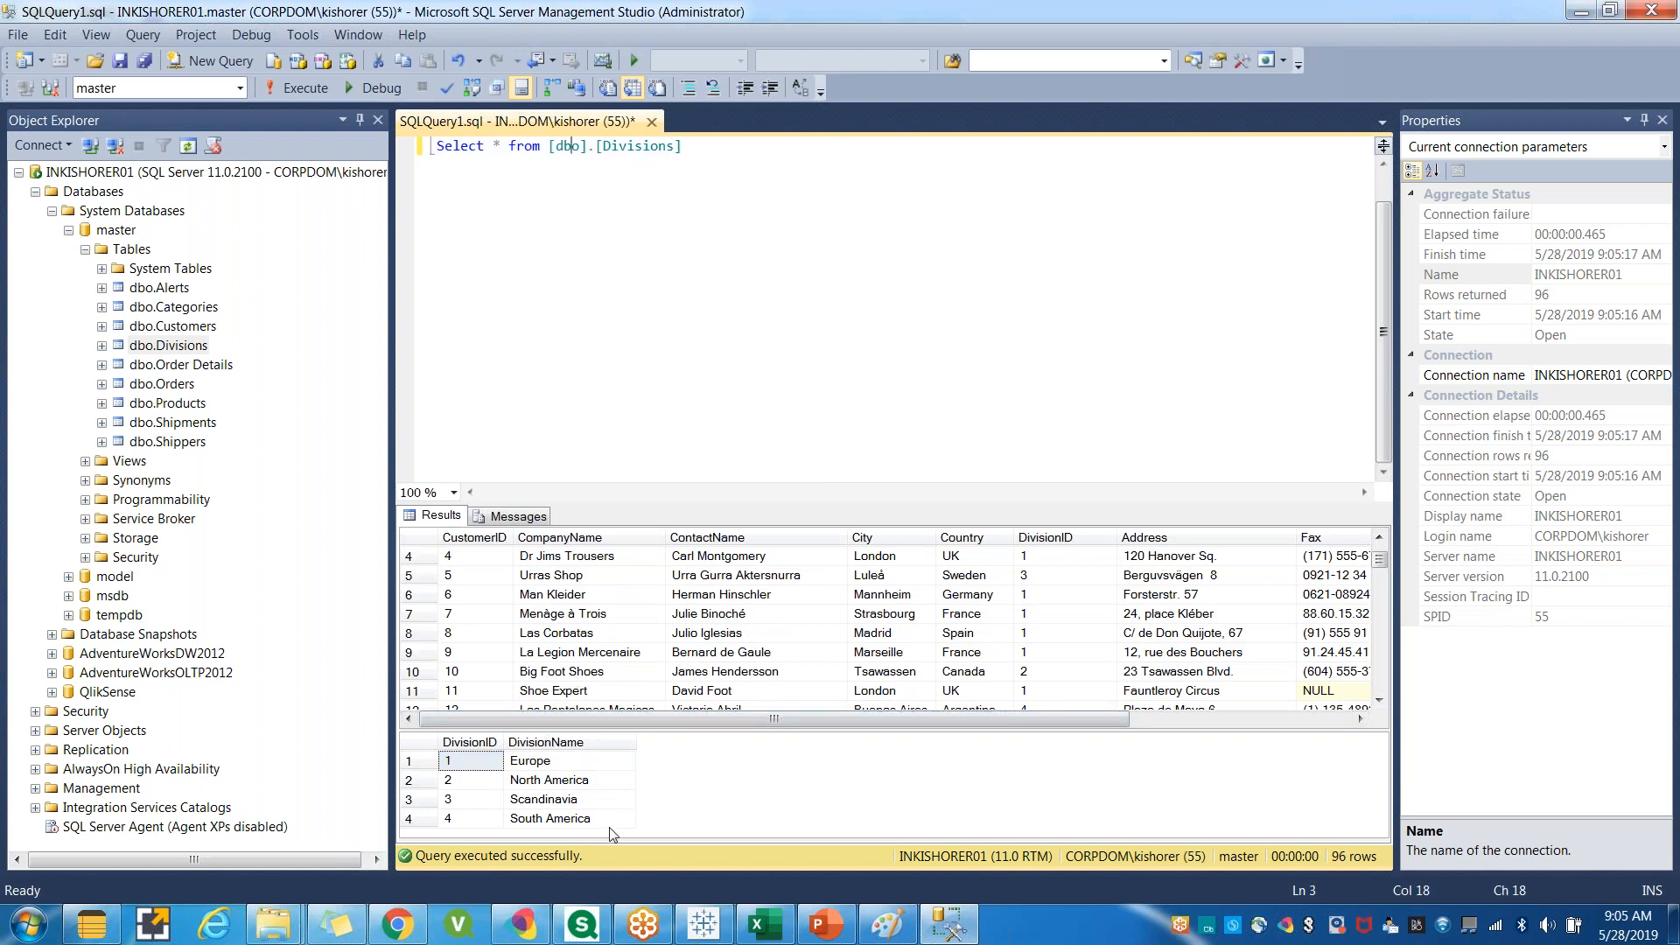
left_click_drag(869, 724, 701, 734)
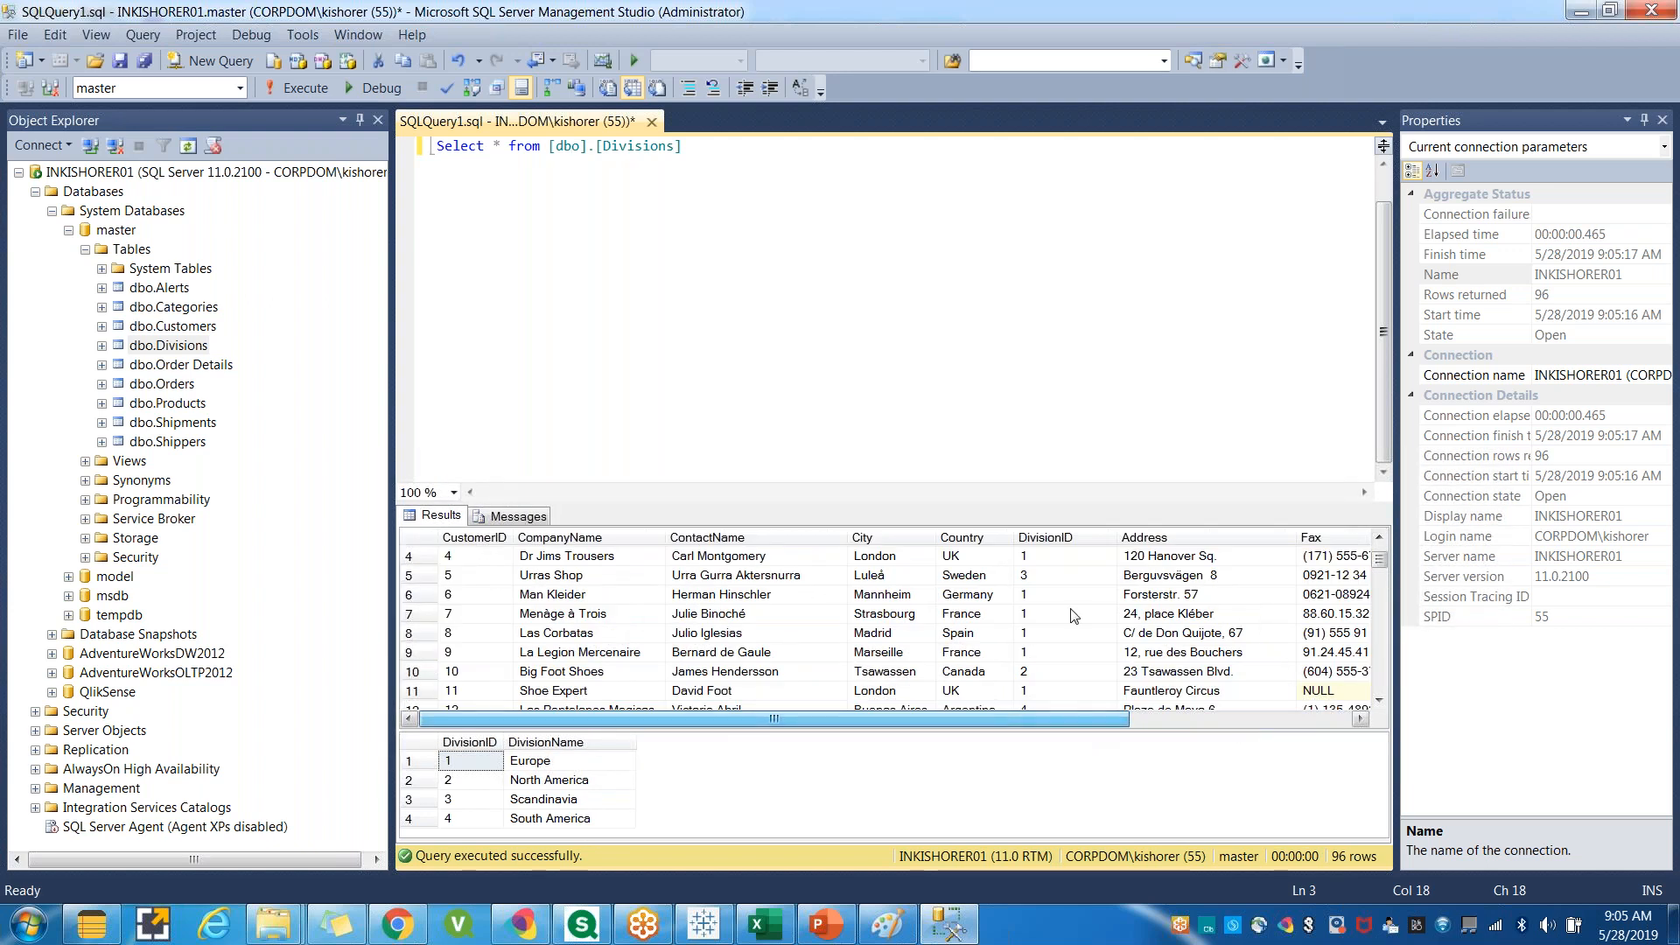
left_click(1034, 560)
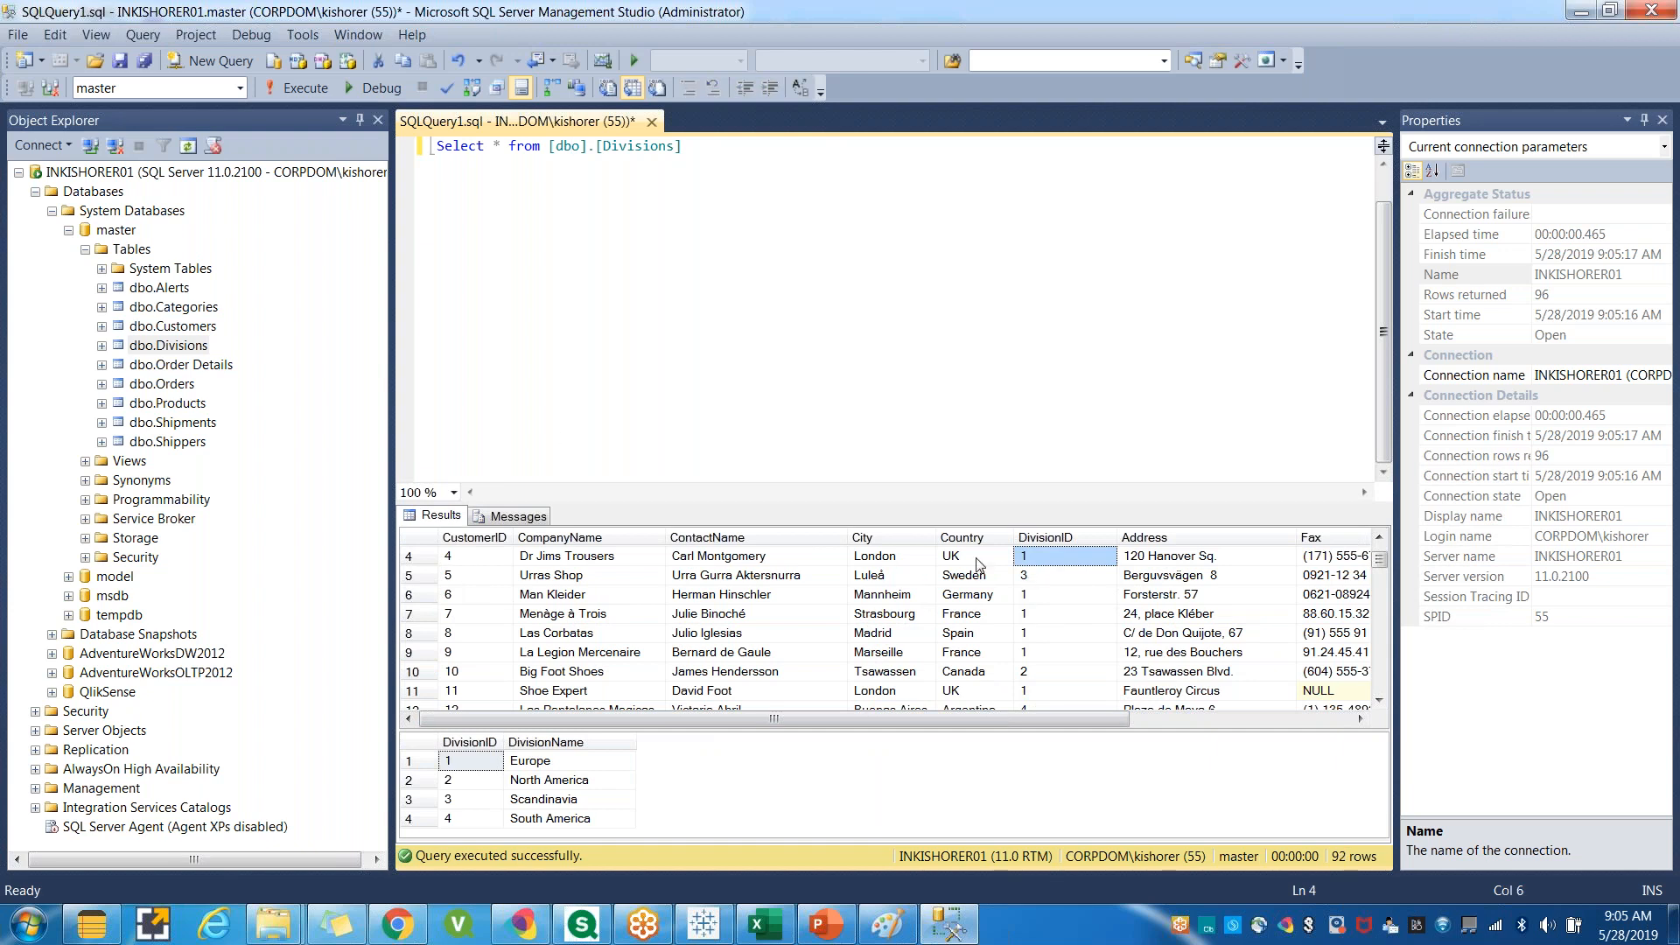
left_click(1050, 580)
left_click(1052, 617)
left_click(1065, 673)
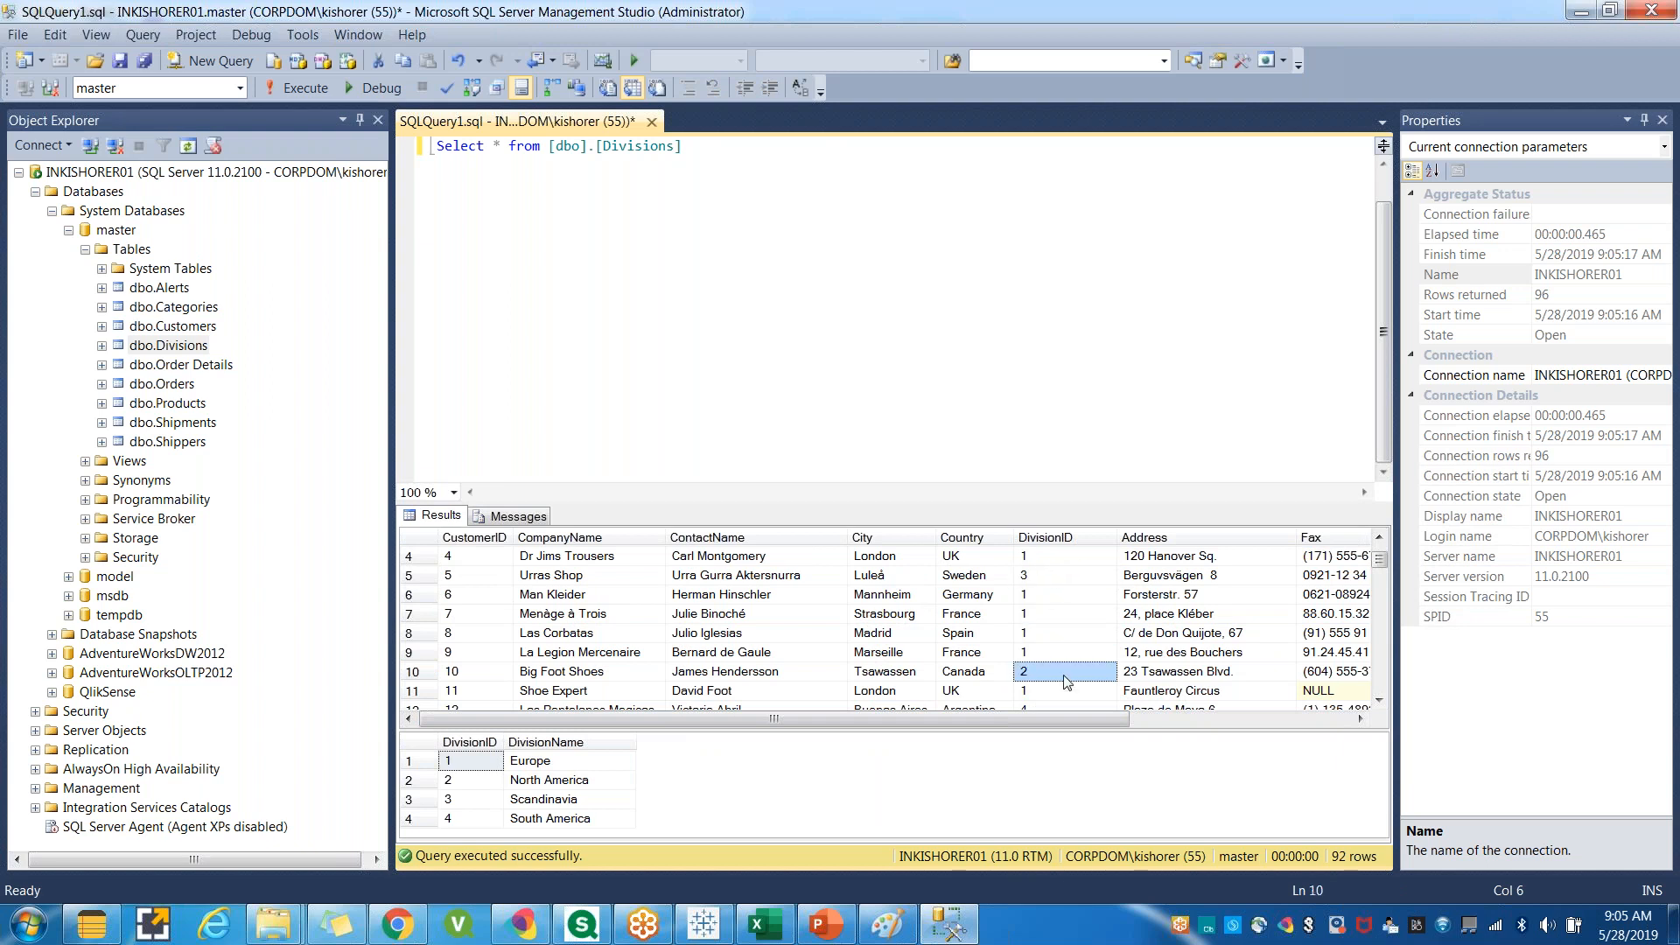
left_click(730, 345)
scroll(724, 365, "up", 1)
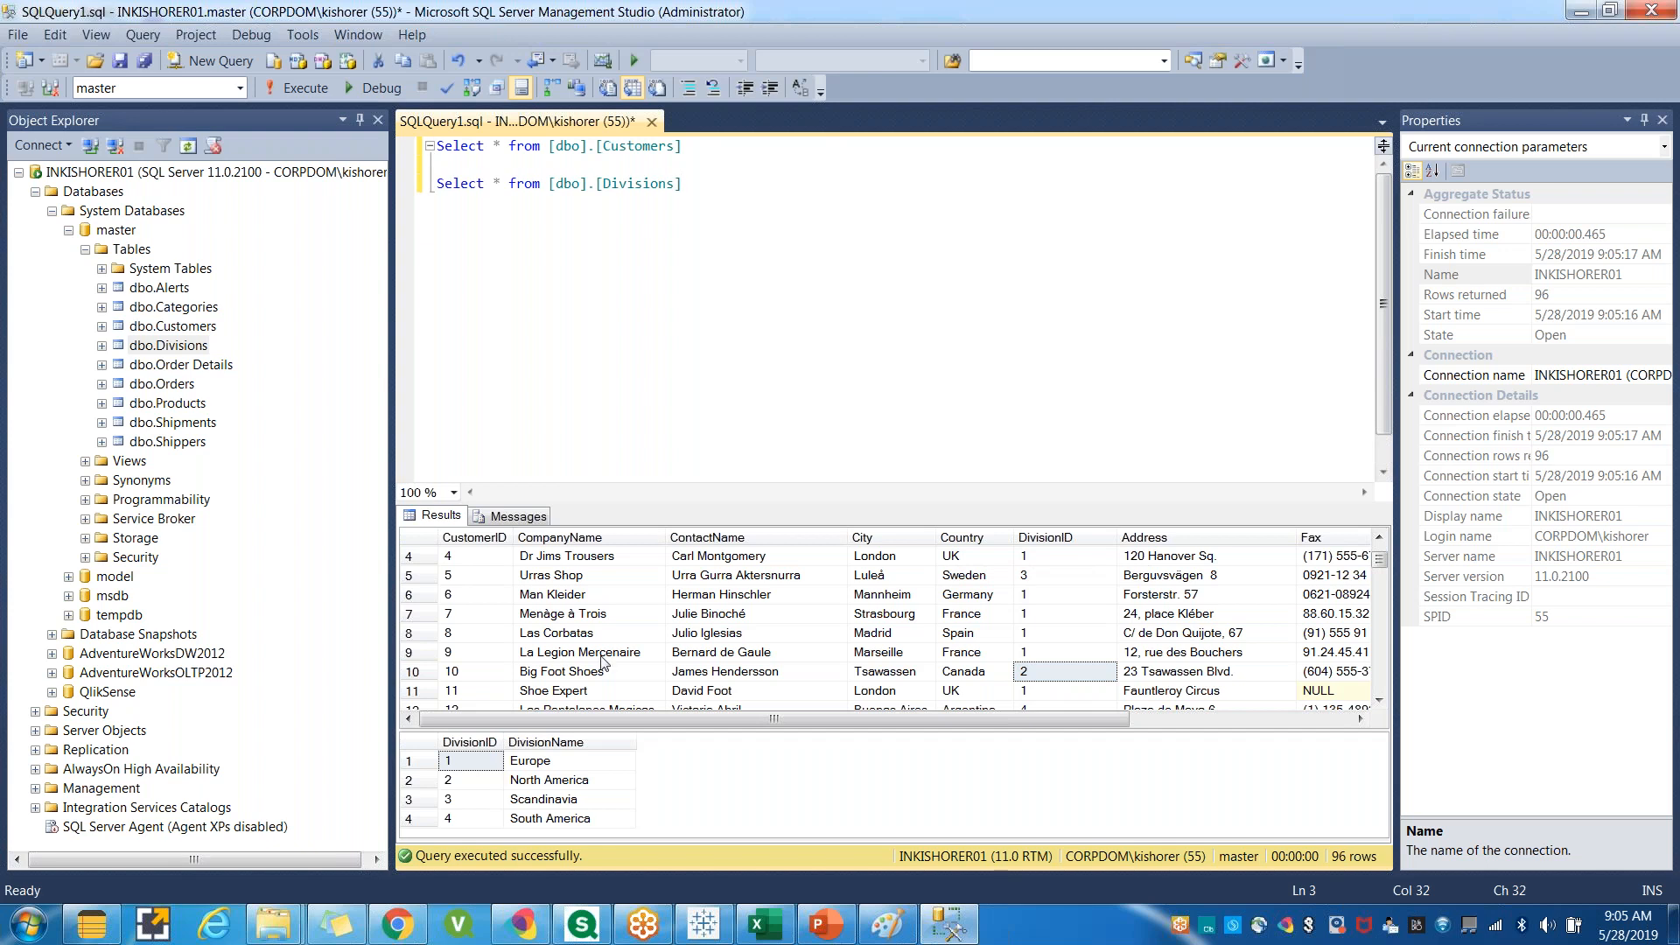
left_click(1062, 560)
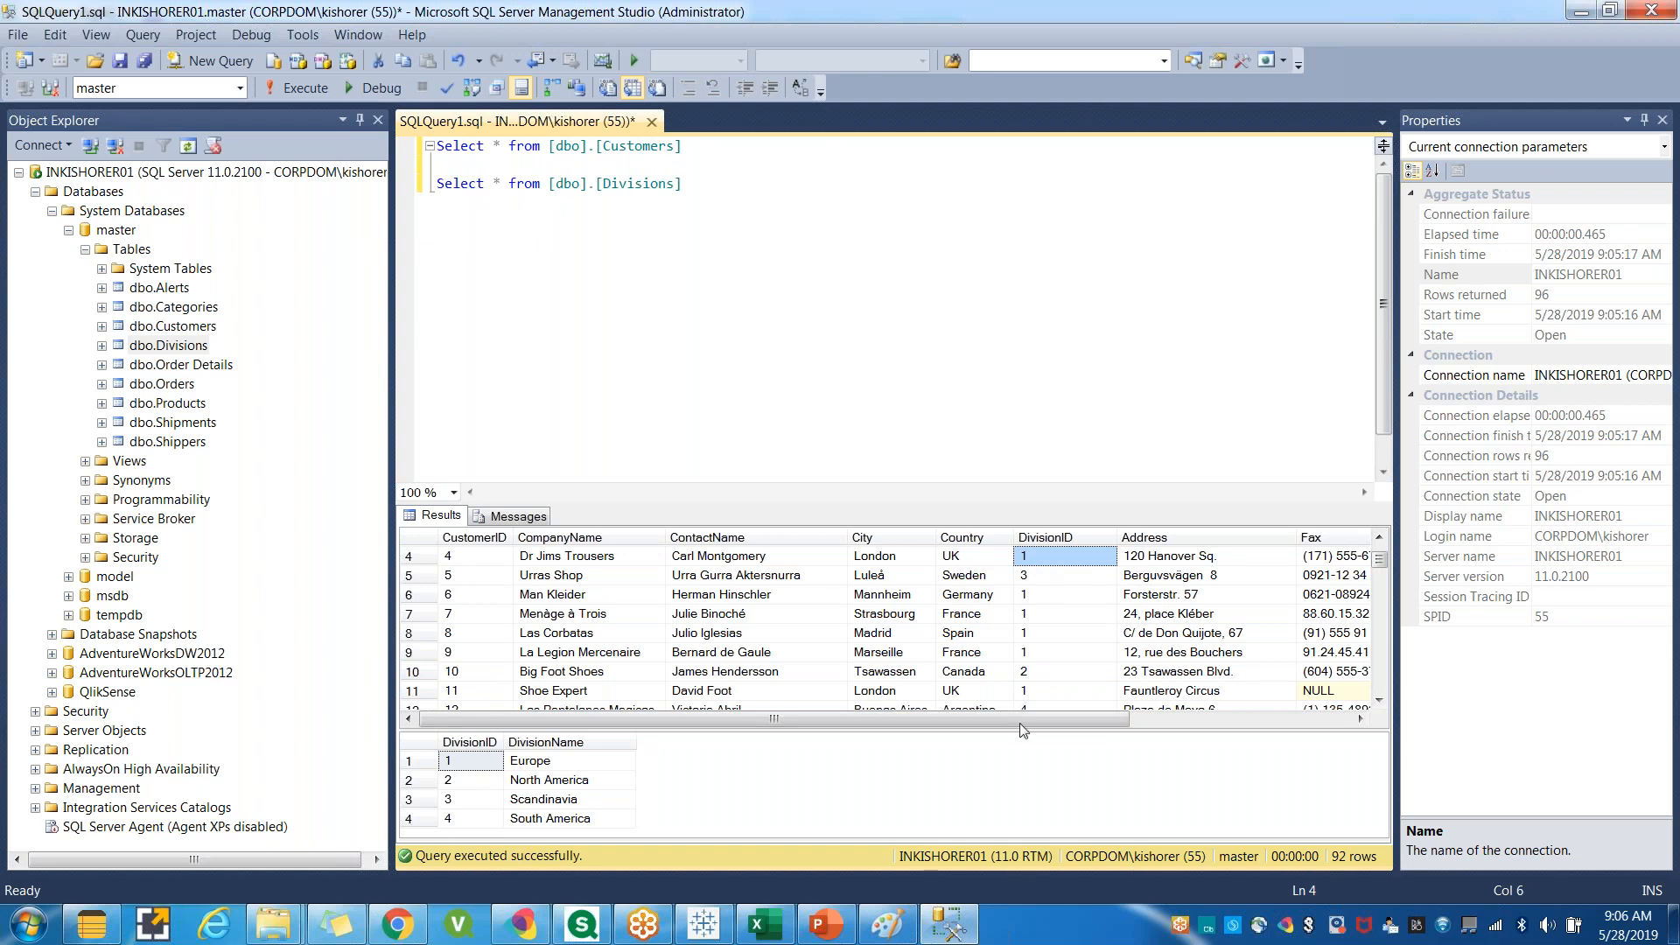
left_click(754, 223)
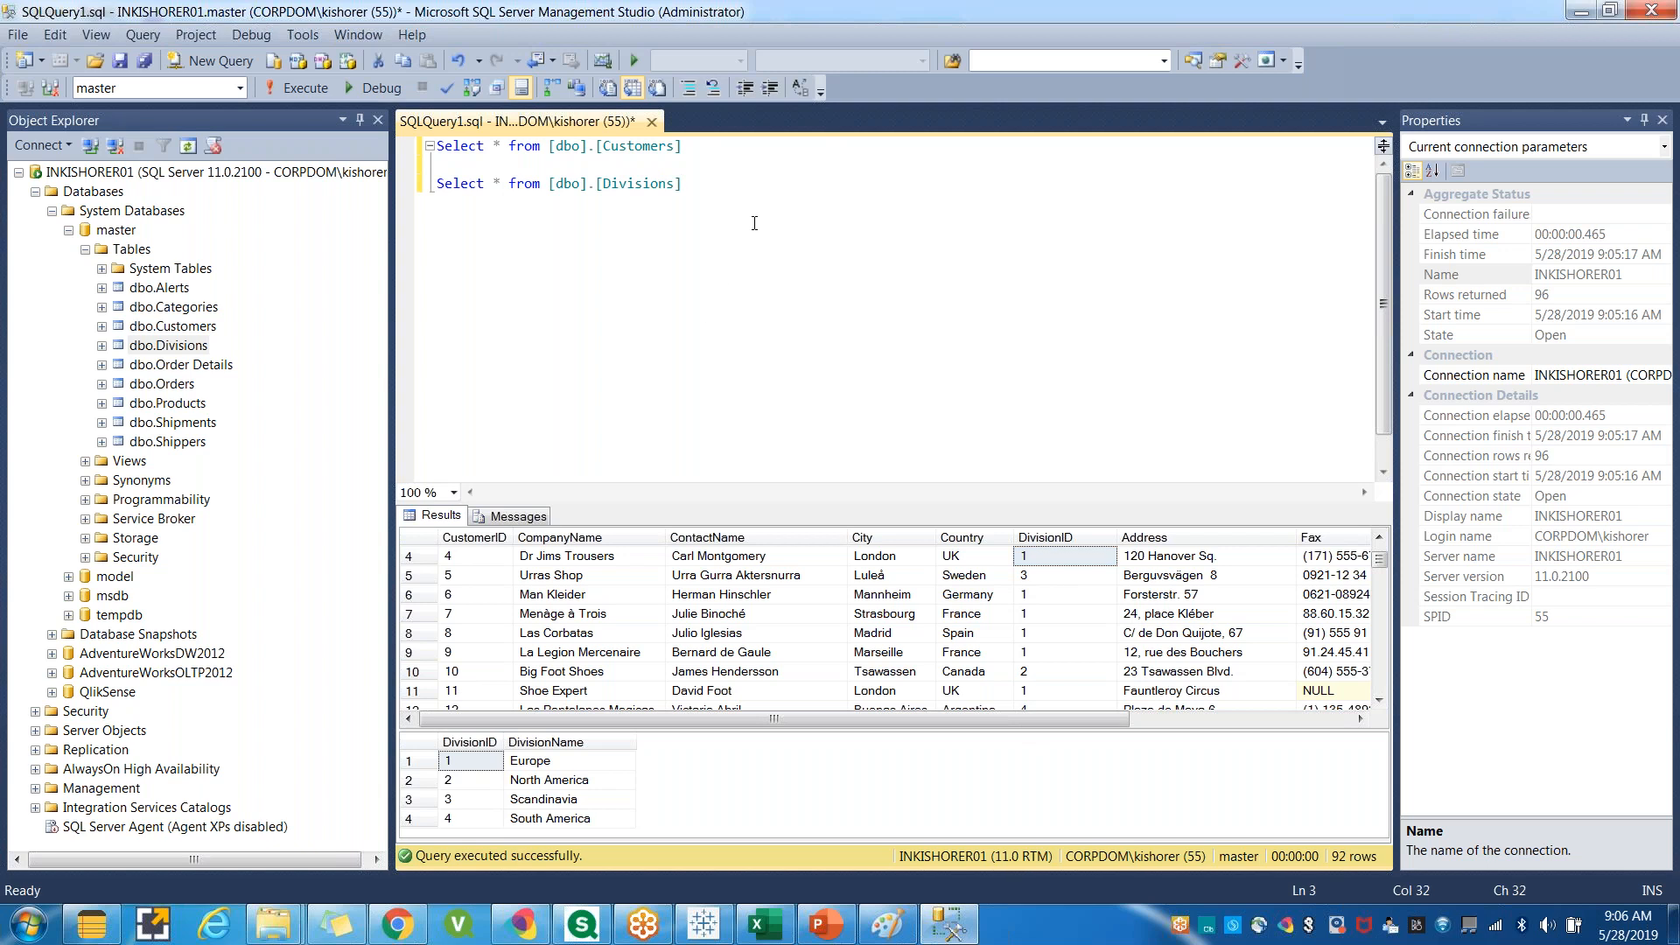
Start a third query: Select CompanyName from [dbo].[Customers].
key("Return")
key("Return")
type("Select")
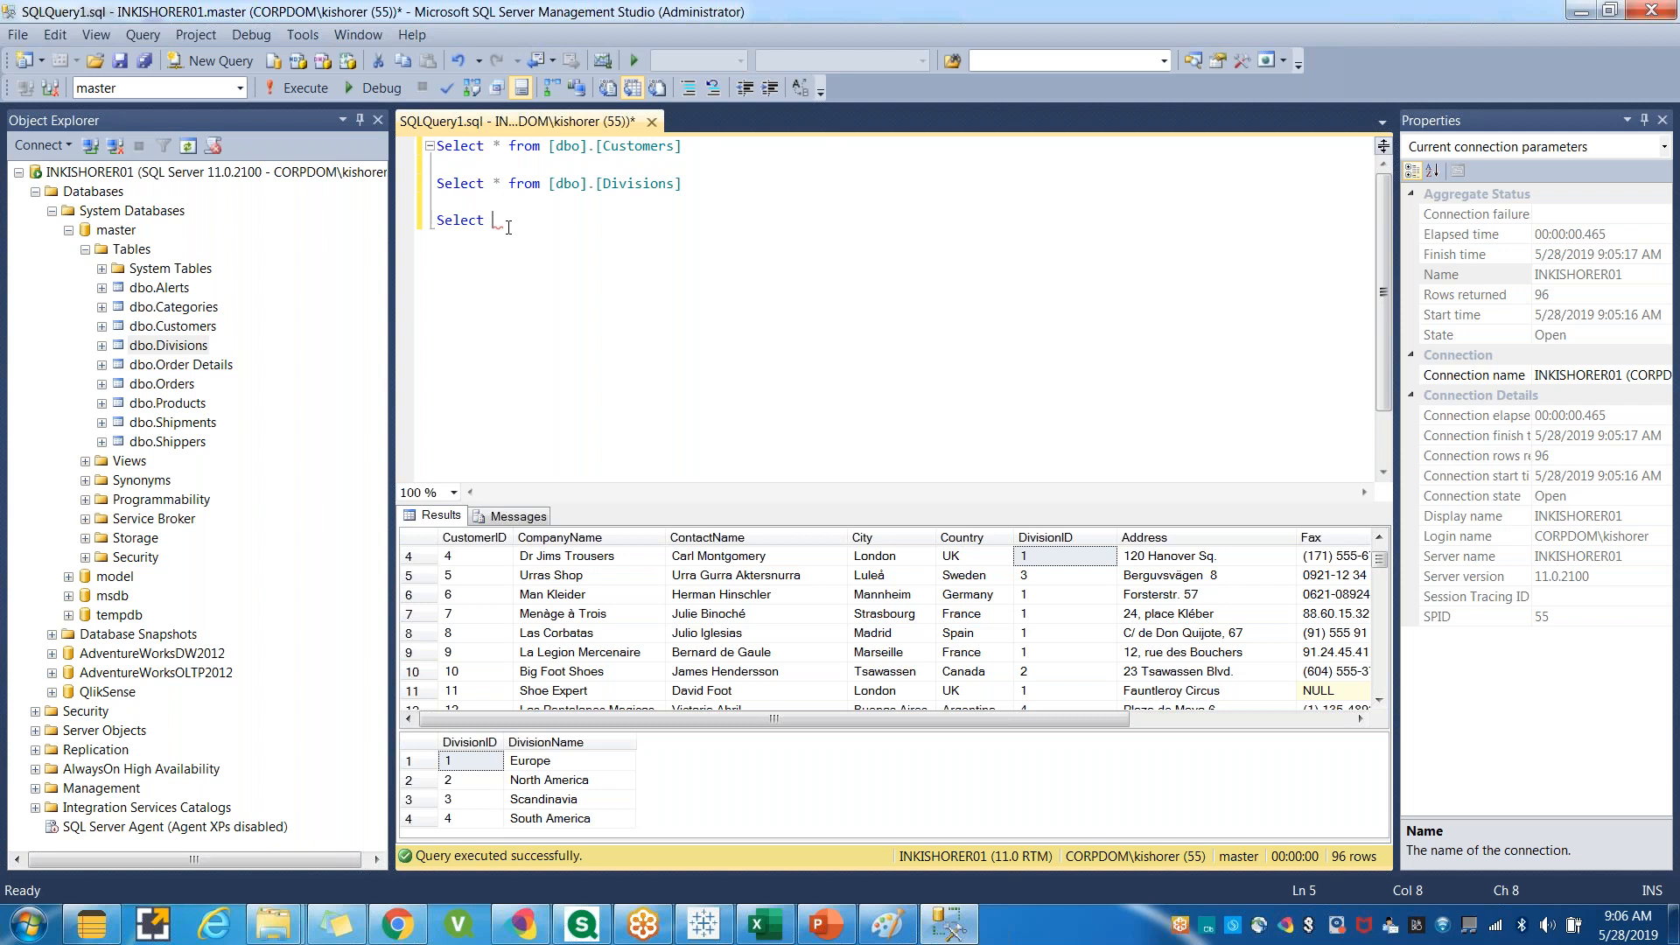
type("Compan")
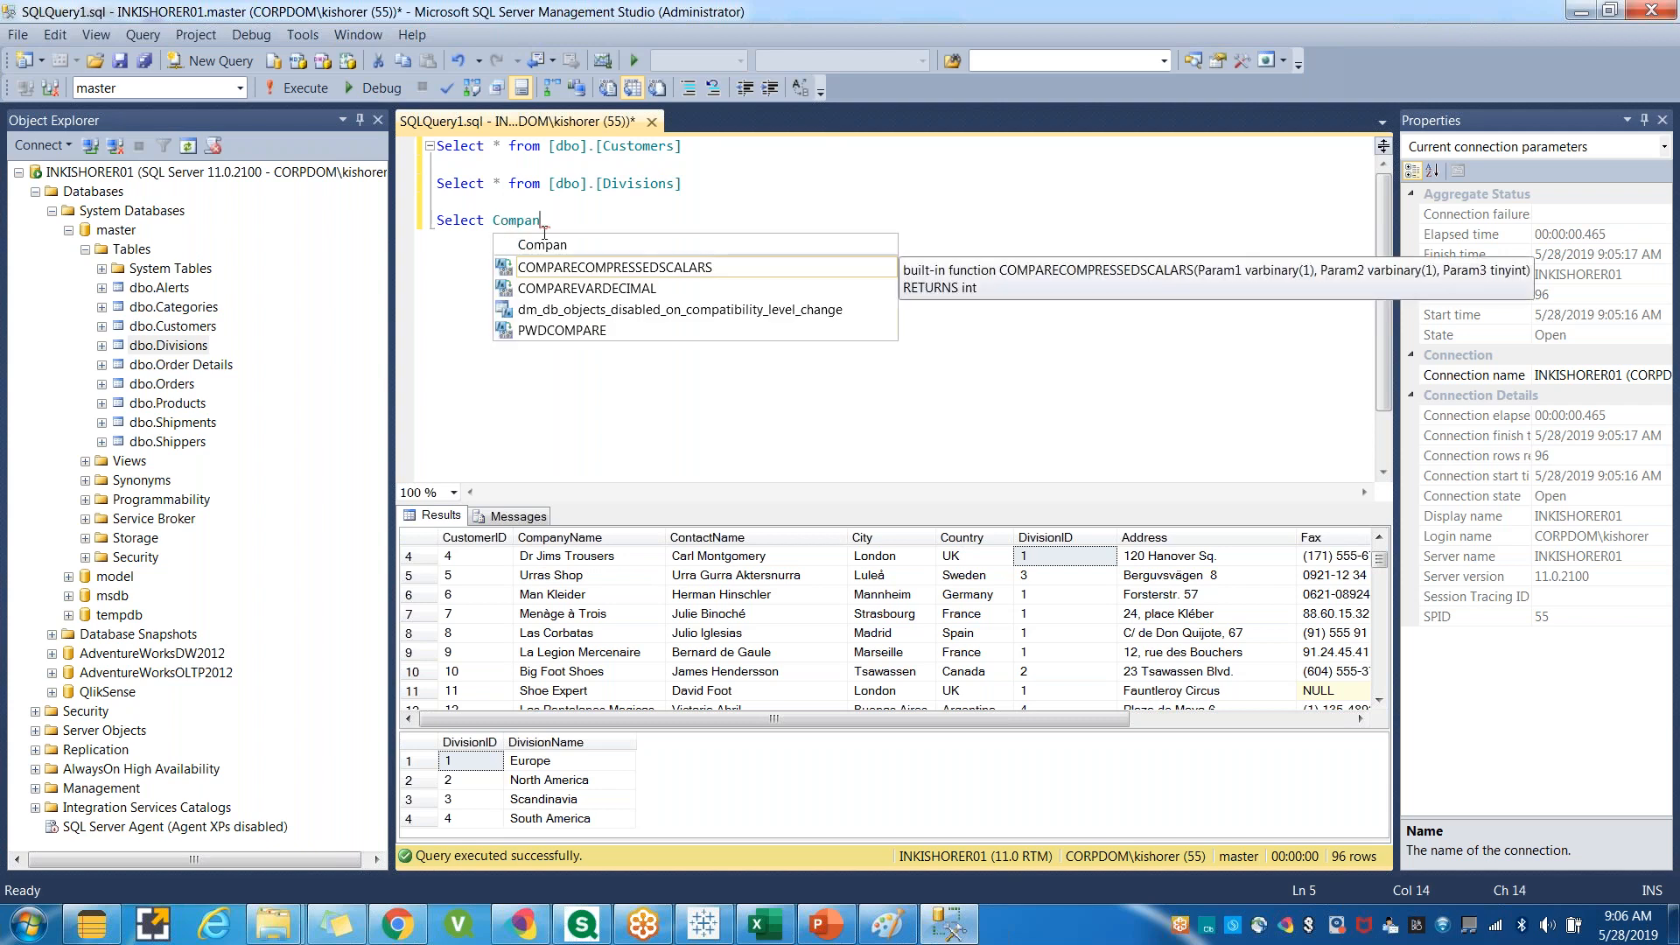
key("BackSpace")
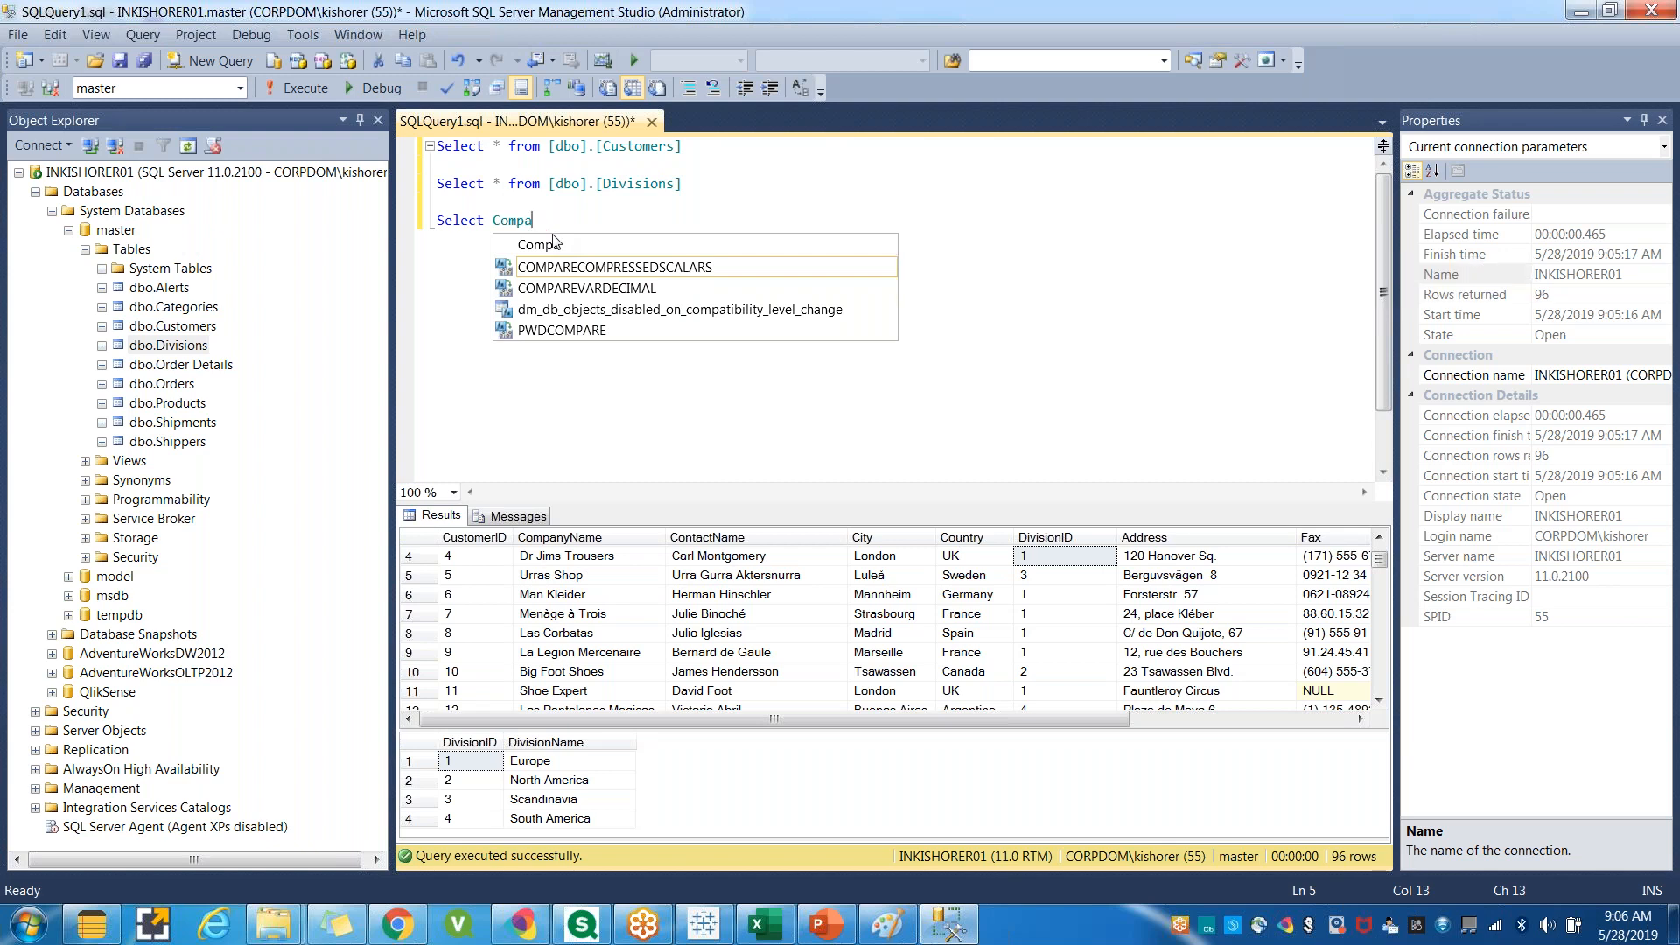
type("nyName from")
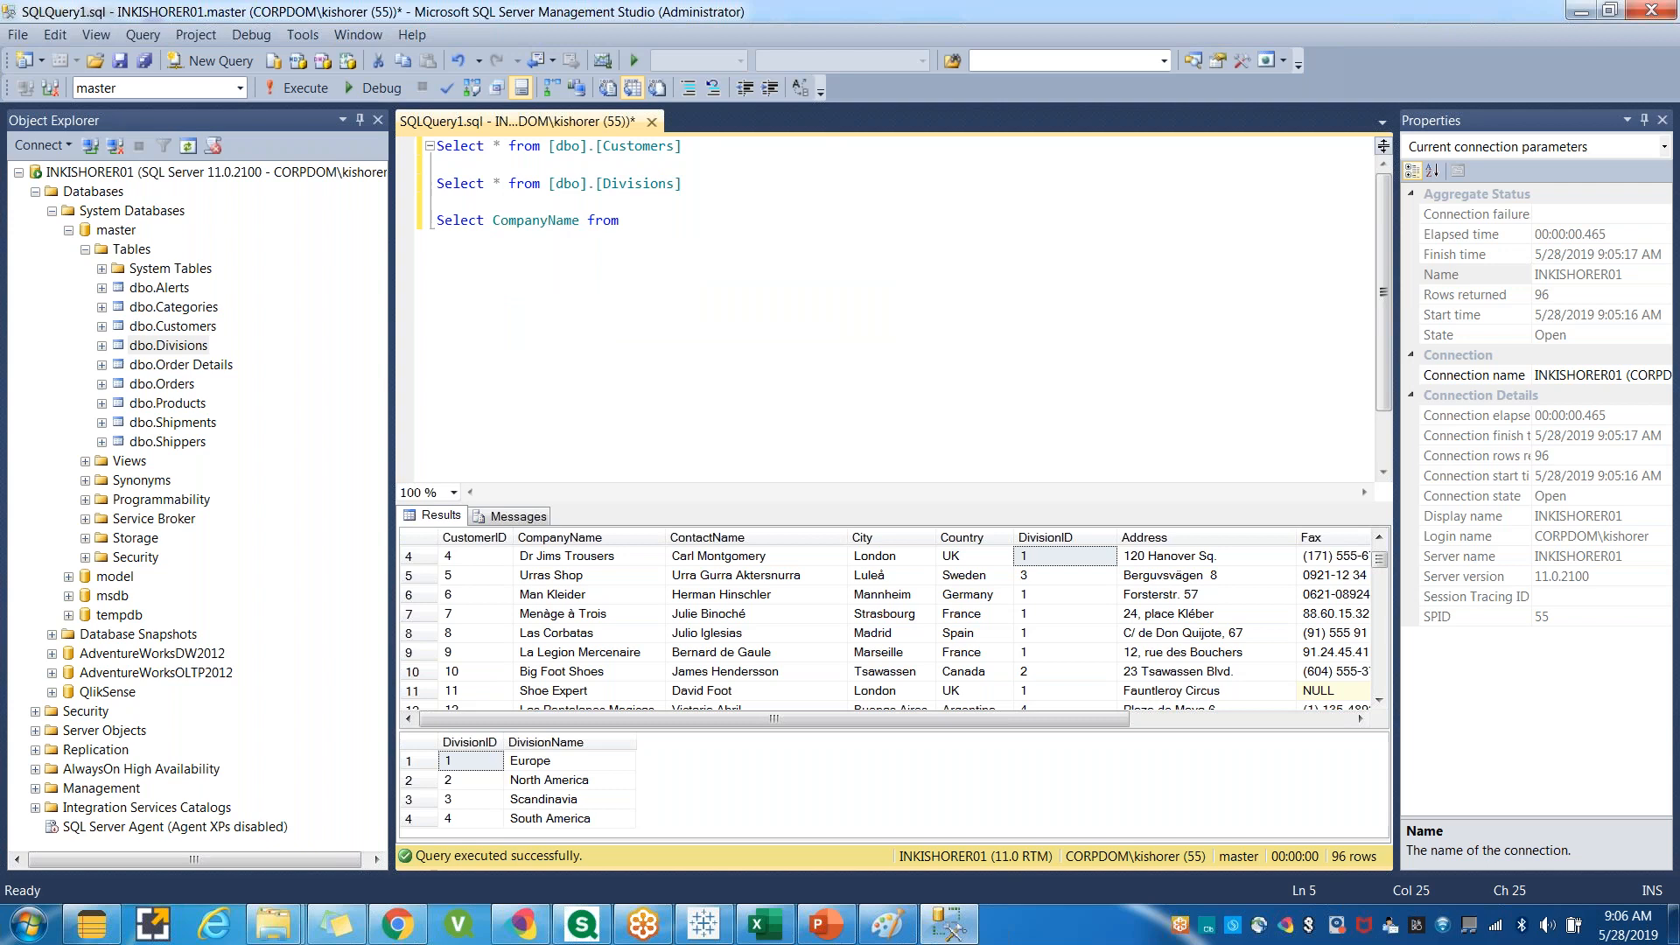
left_click_drag(681, 146, 549, 147)
key("ctrl+c")
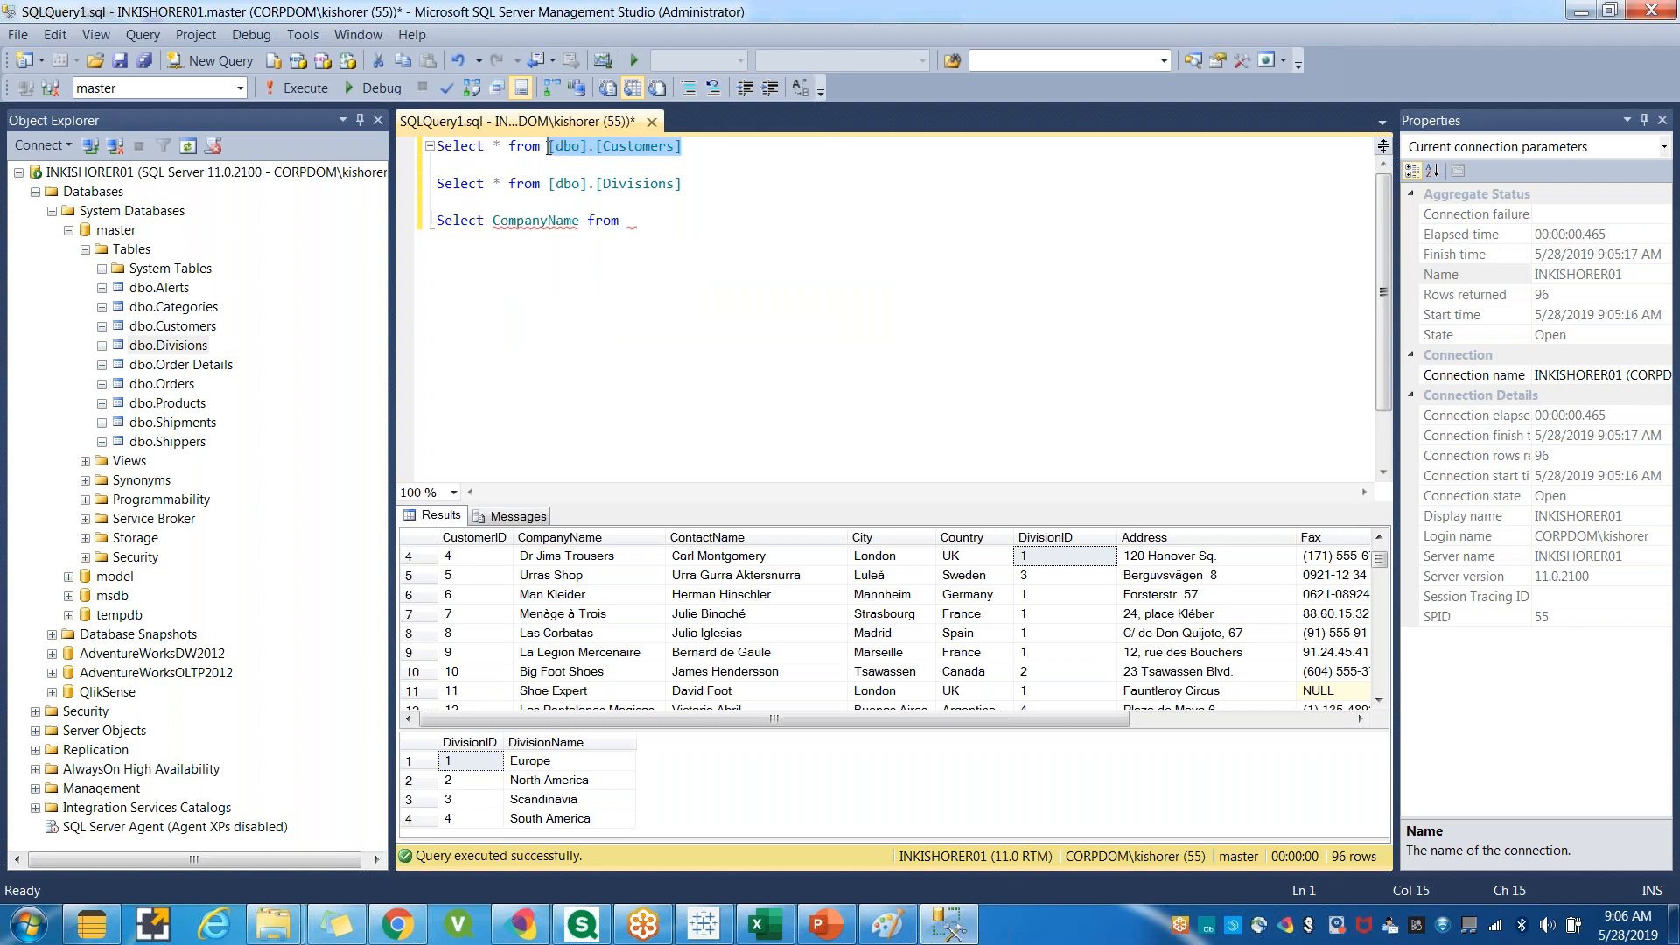
left_click(635, 221)
key("ctrl+v")
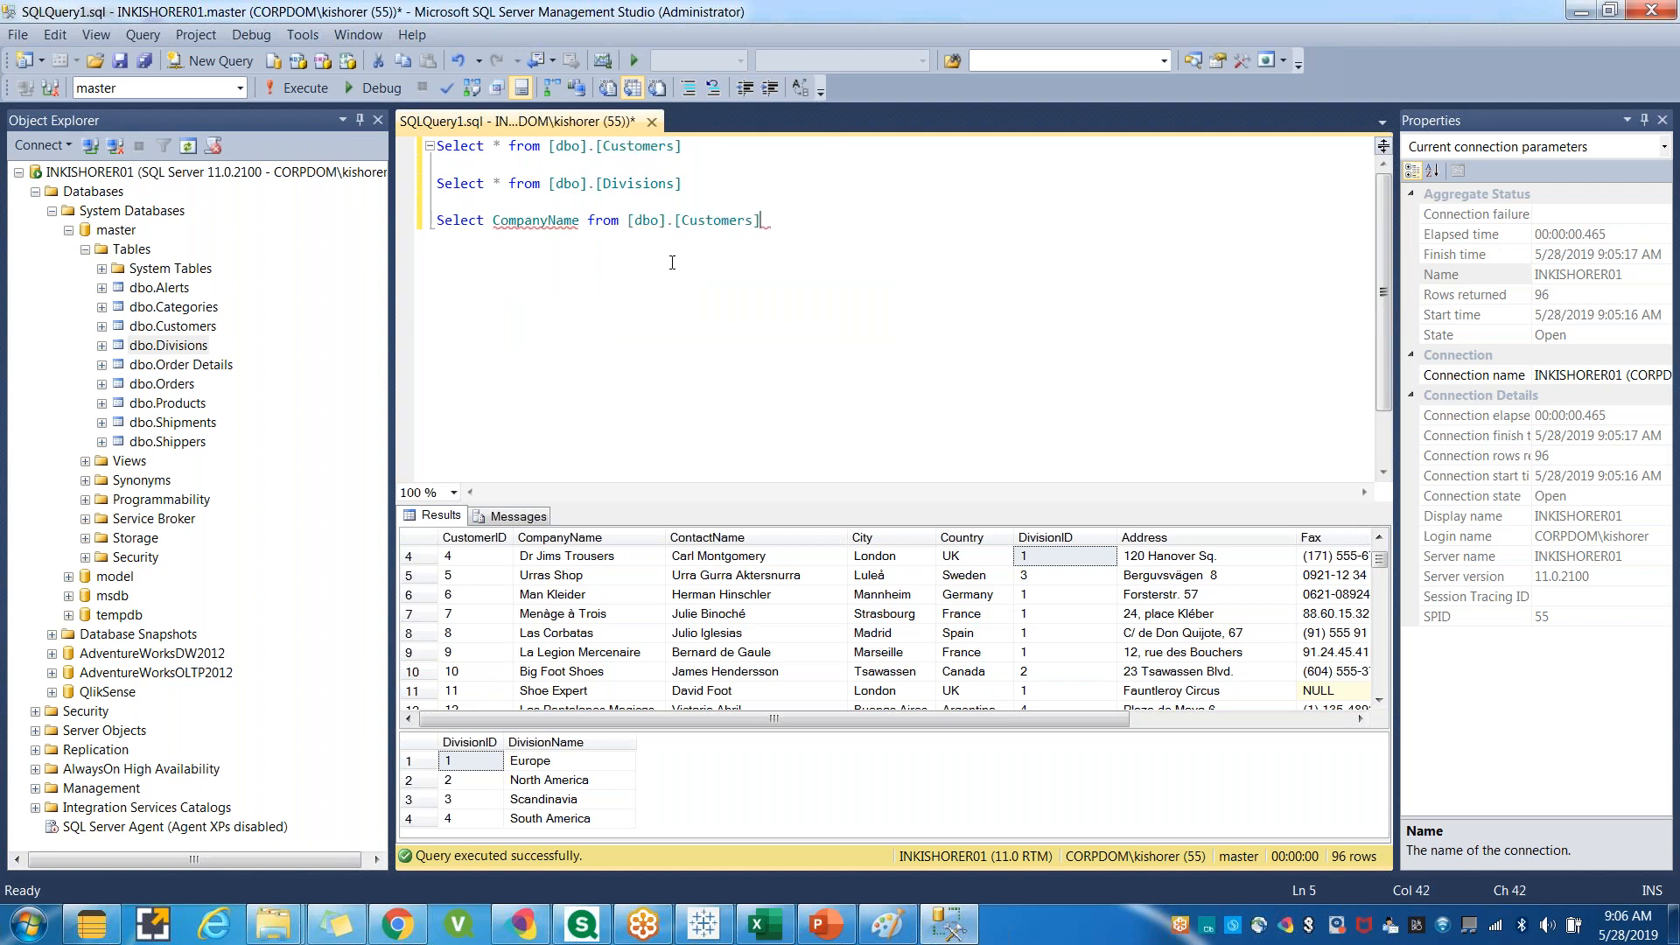
Add DivisionName as a second column to the third query's select list.
left_click(581, 222)
type(",")
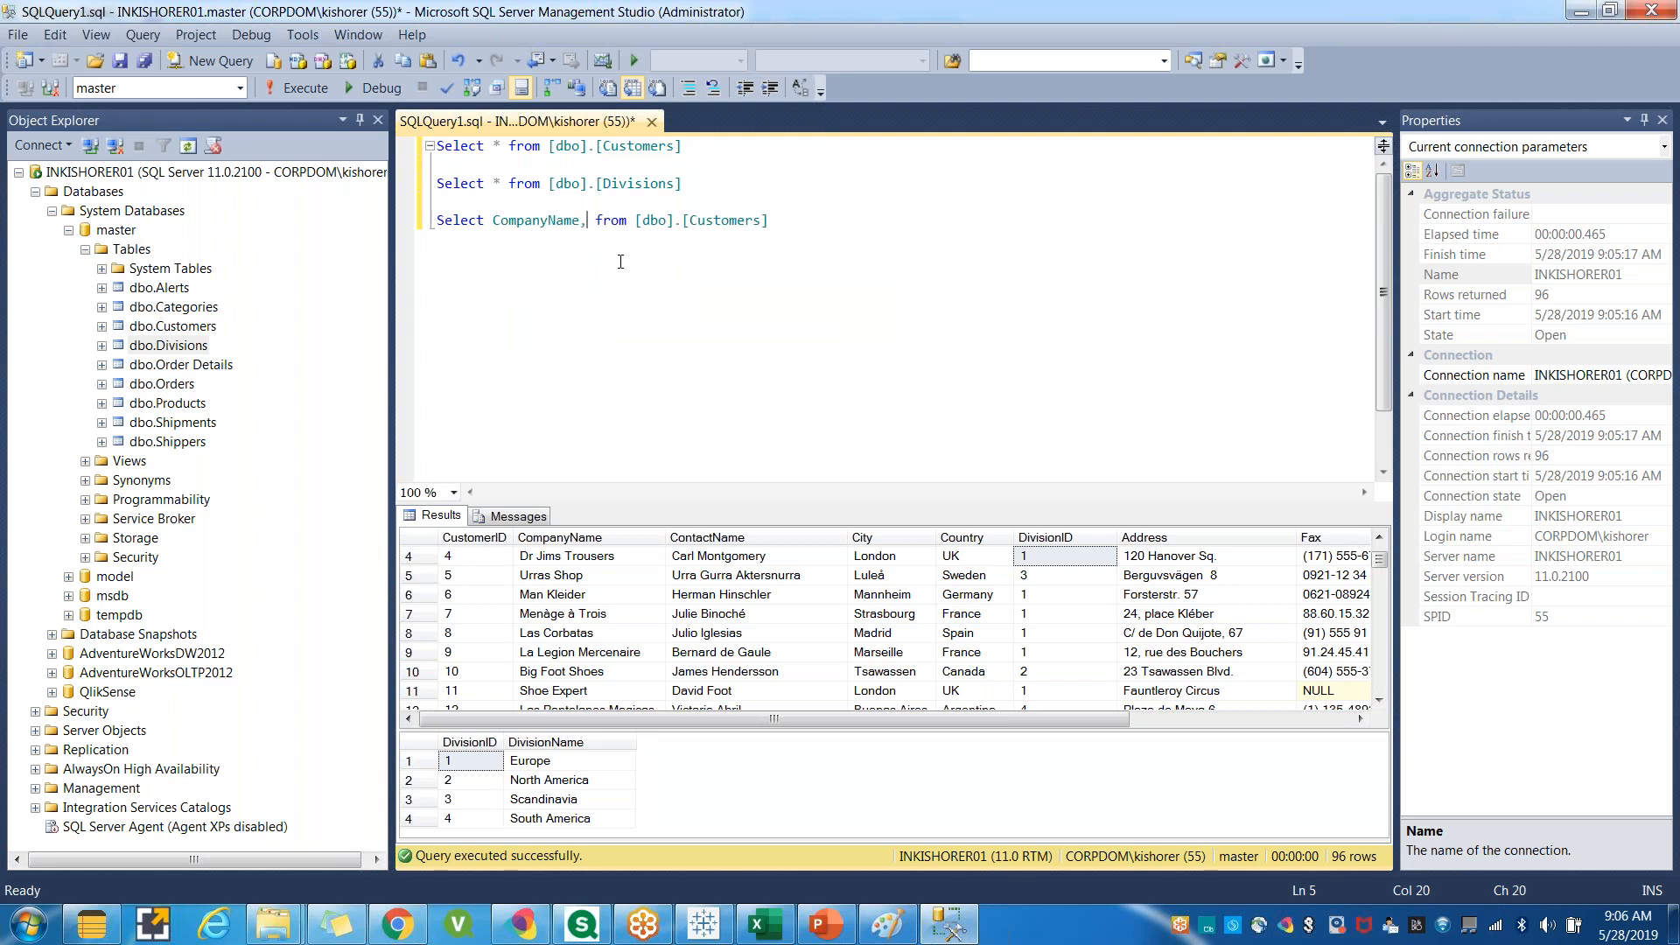
type("Divisi")
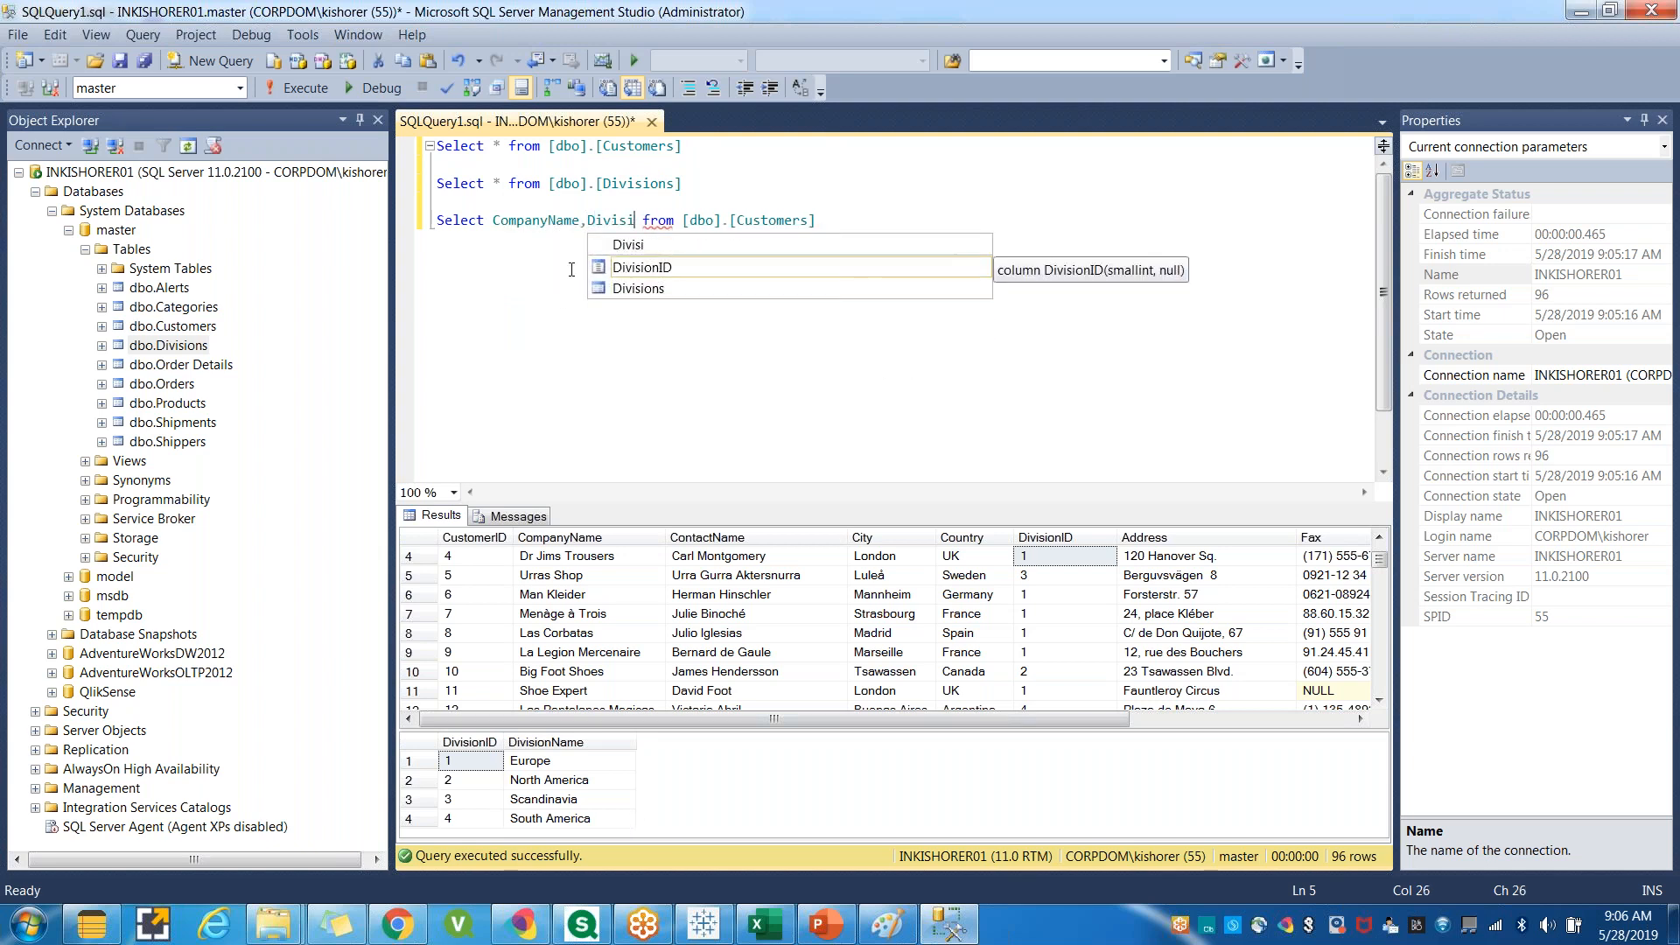
type("onNMae")
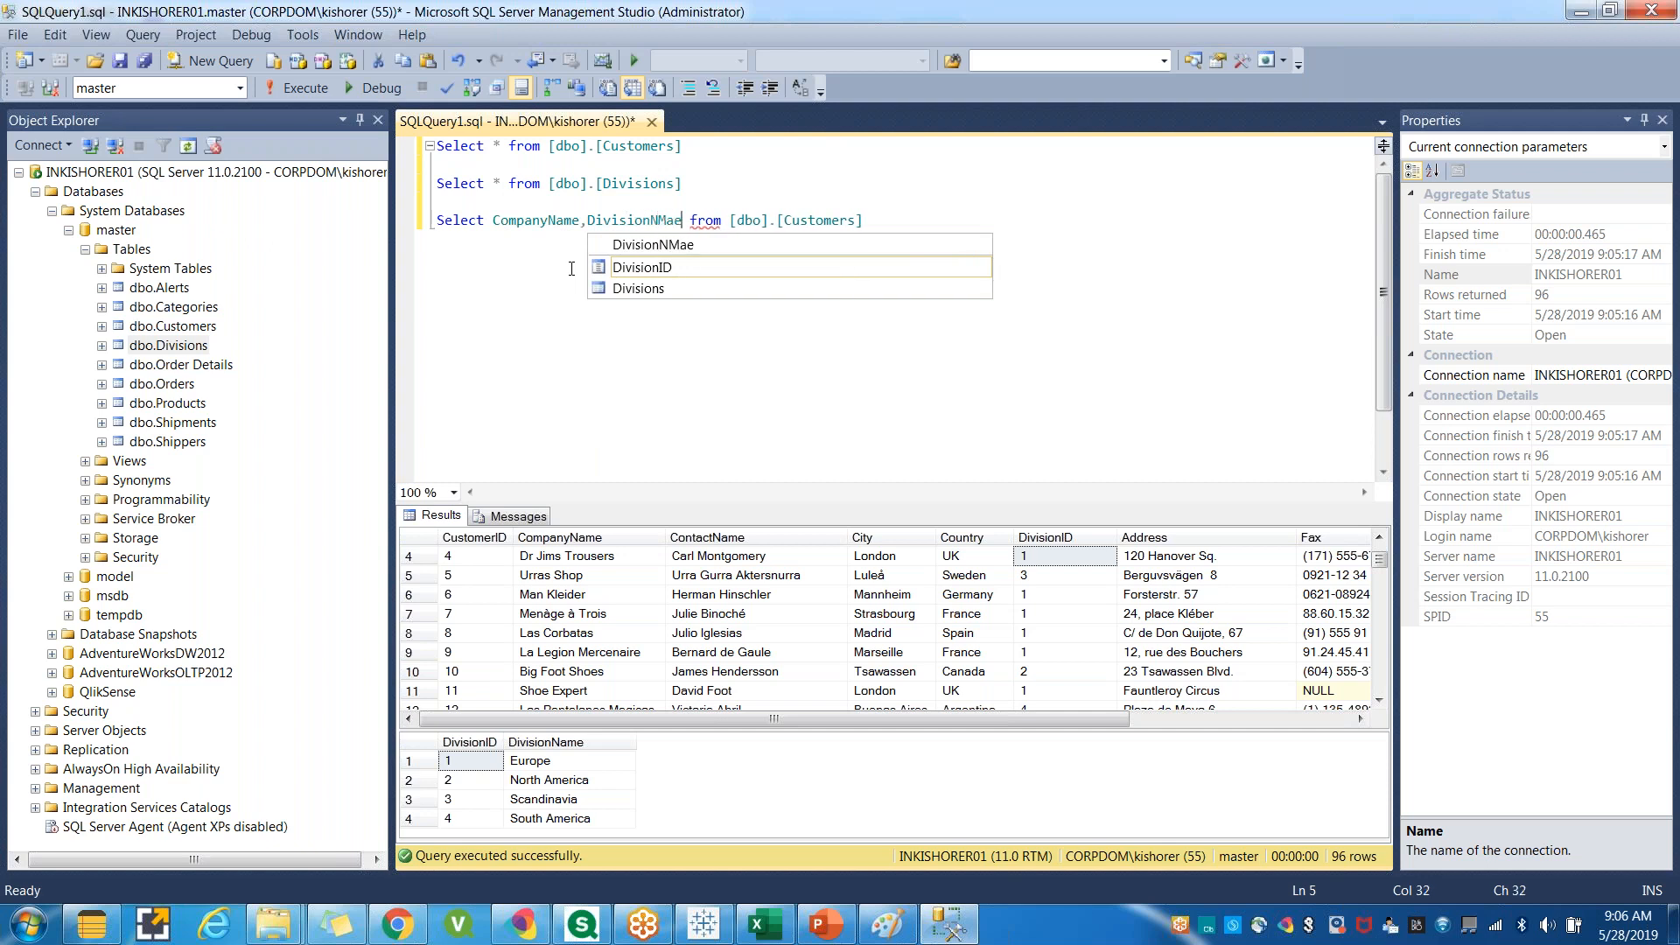
key("BackSpace")
key("BackSpace")
key("BackSpace")
key("BackSpace")
type("Name")
key("Left")
key("Left")
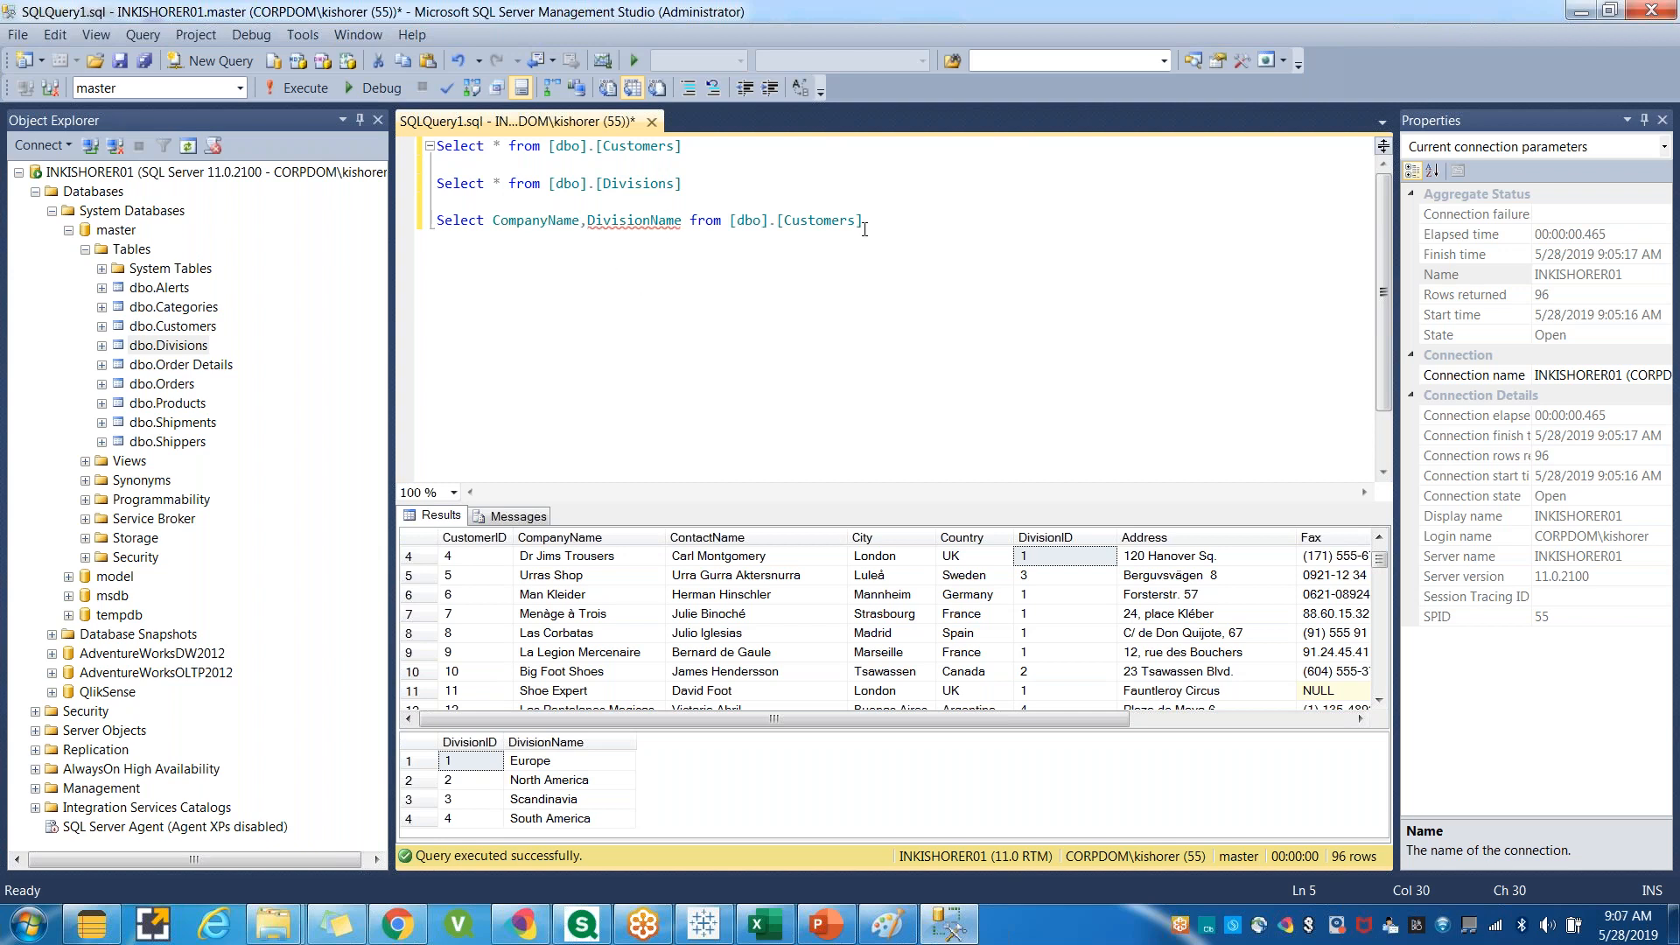
Run the third query on its own.
left_click_drag(864, 221, 436, 233)
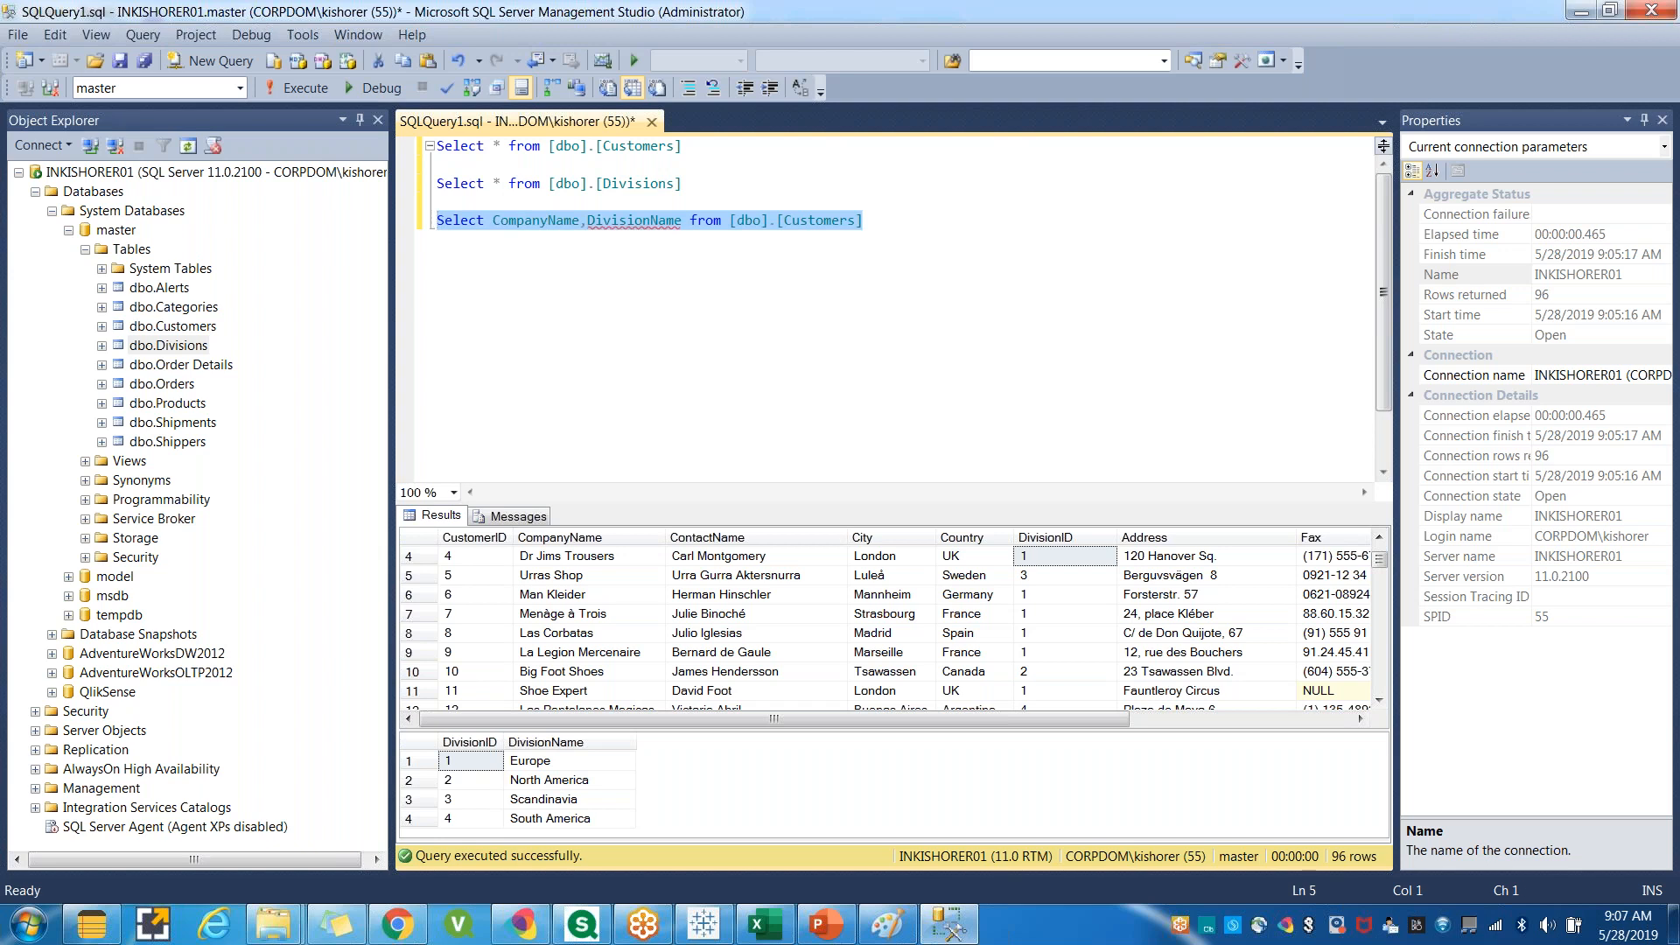
left_click(296, 89)
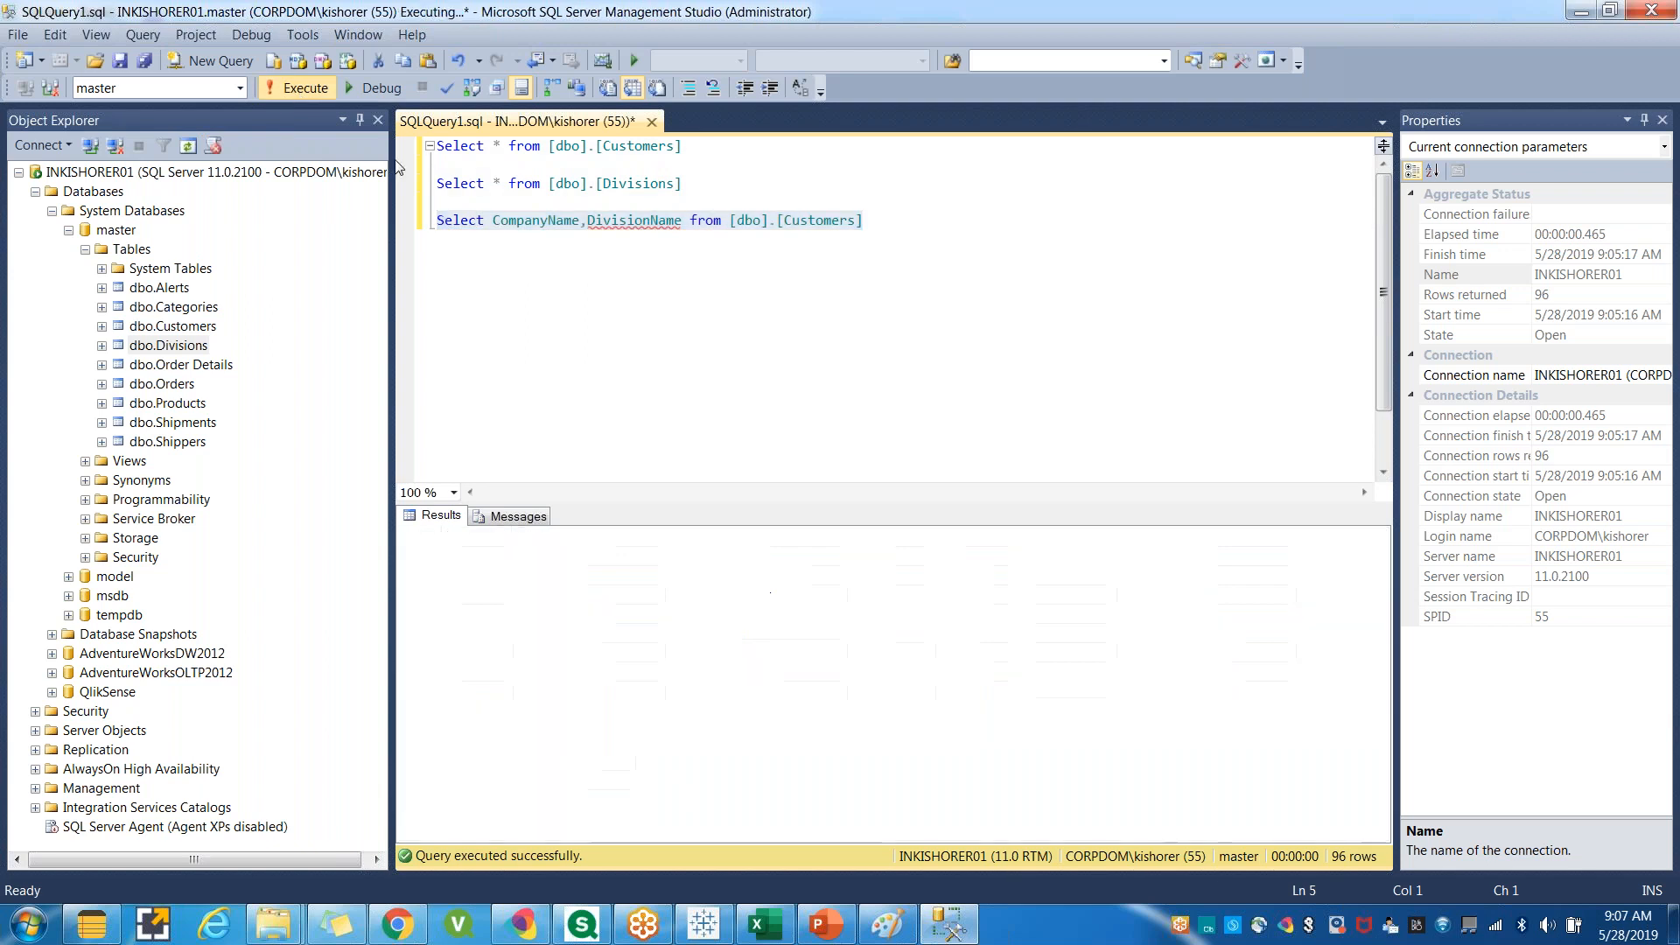
left_click_drag(421, 554, 668, 554)
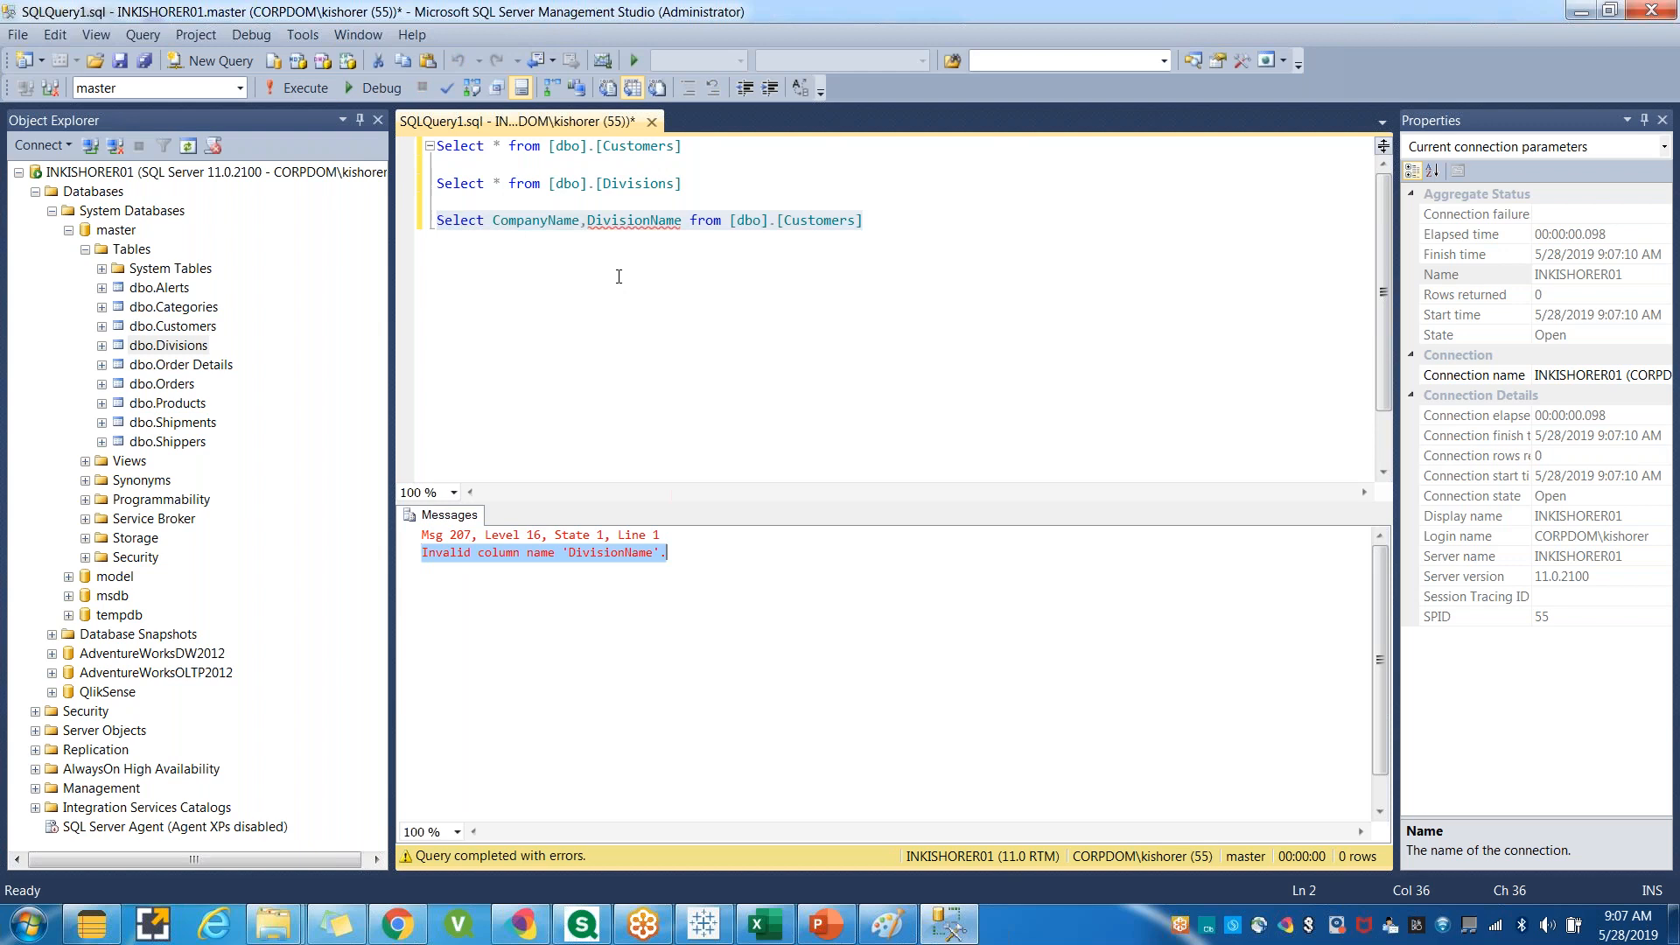
Rerun the Customers and Divisions queries together.
left_click(618, 220)
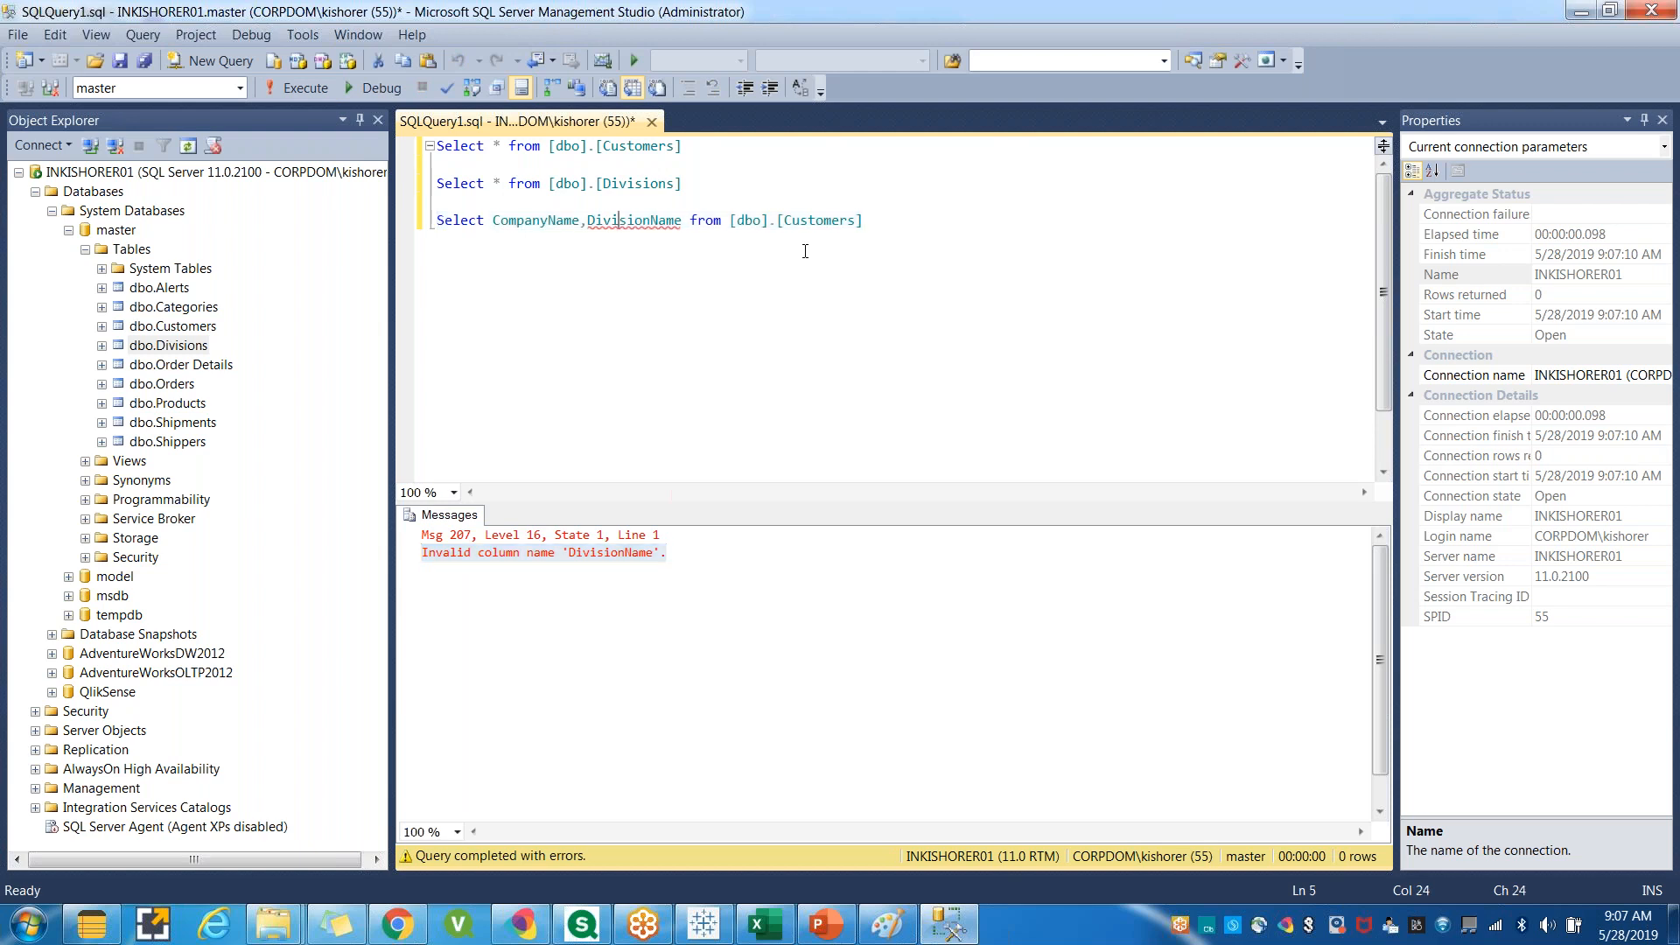
left_click_drag(587, 220, 676, 220)
left_click_drag(891, 220, 337, 140)
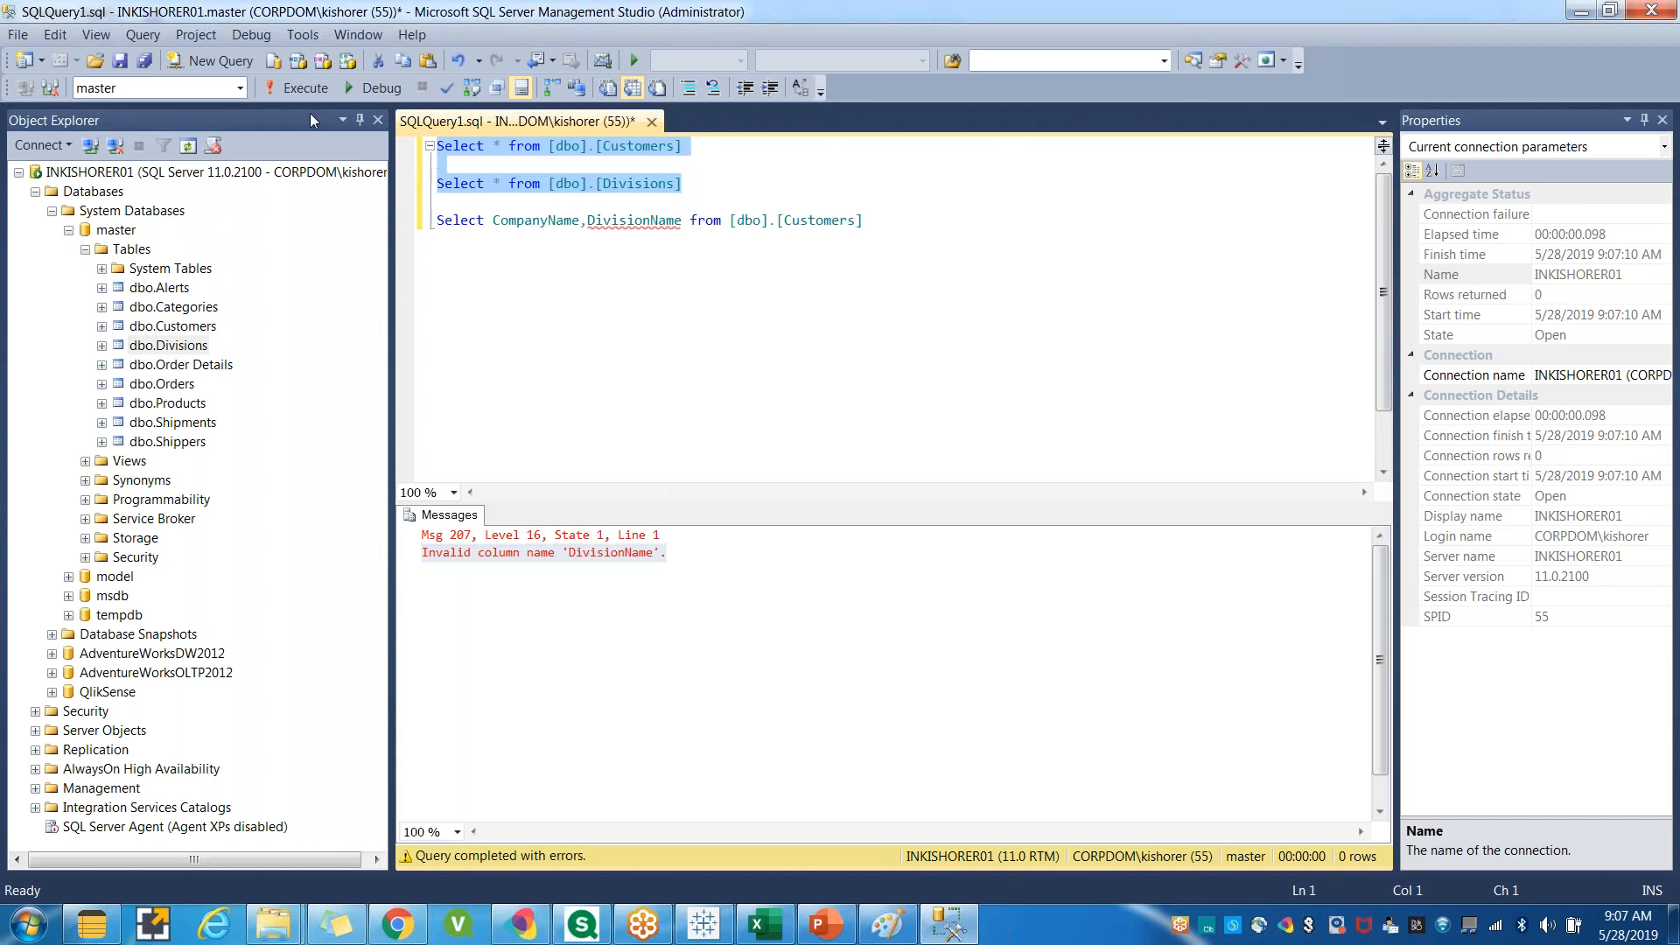
left_click(297, 87)
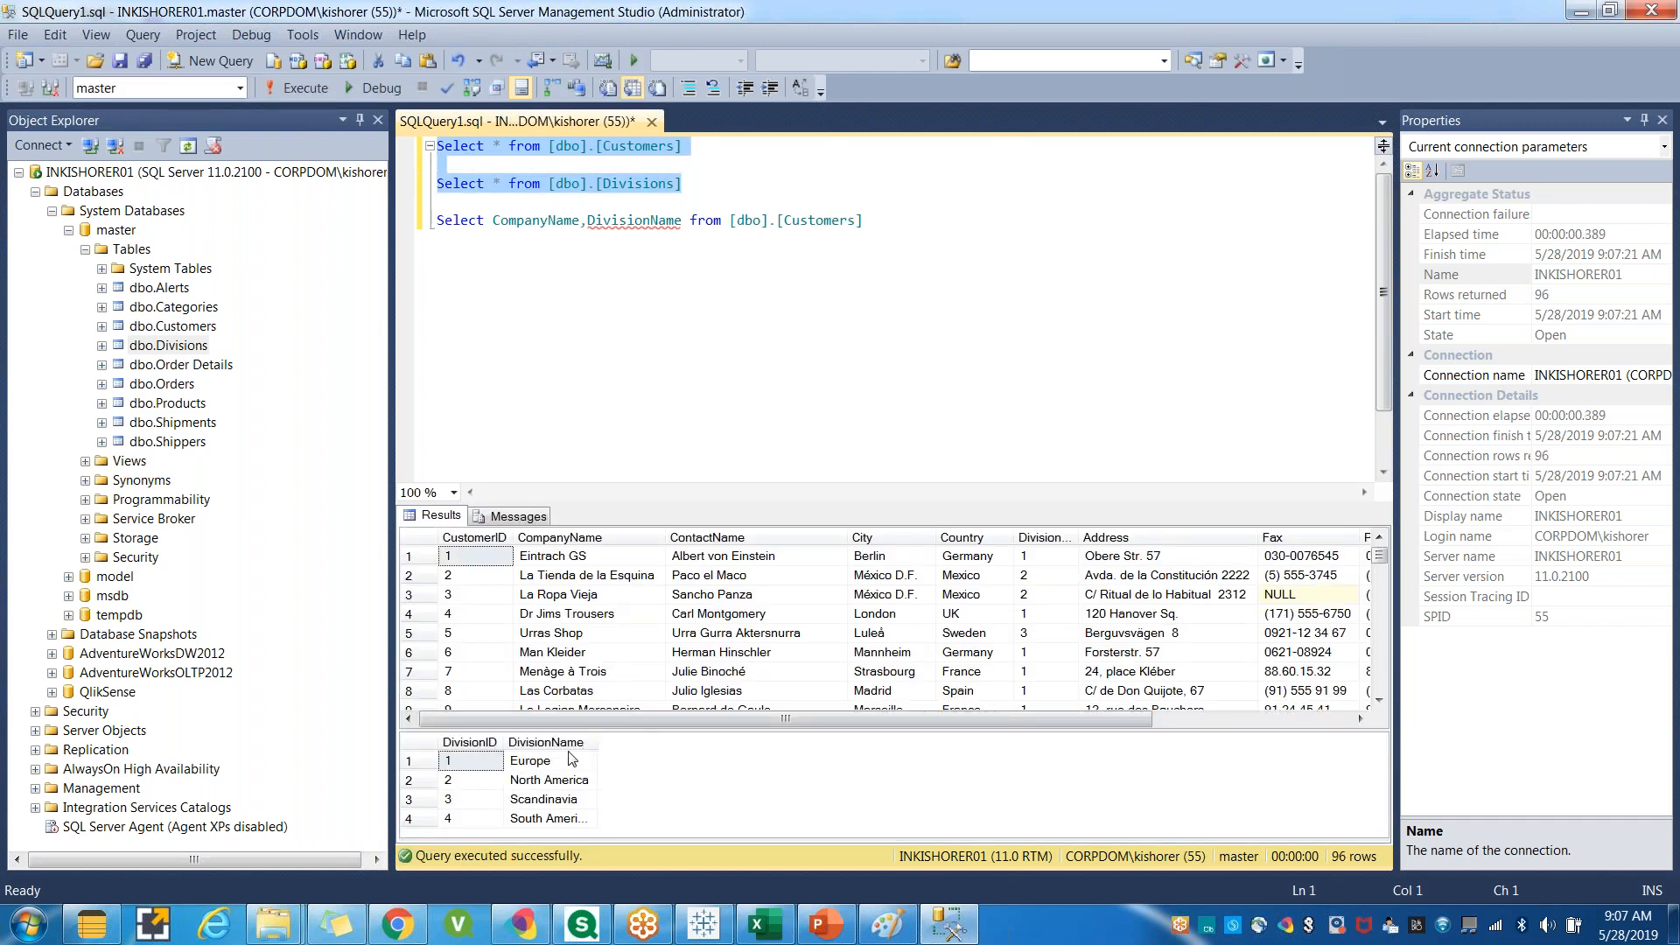
Append INNER JOIN after [dbo].[Customers] in the third query.
left_click(898, 220)
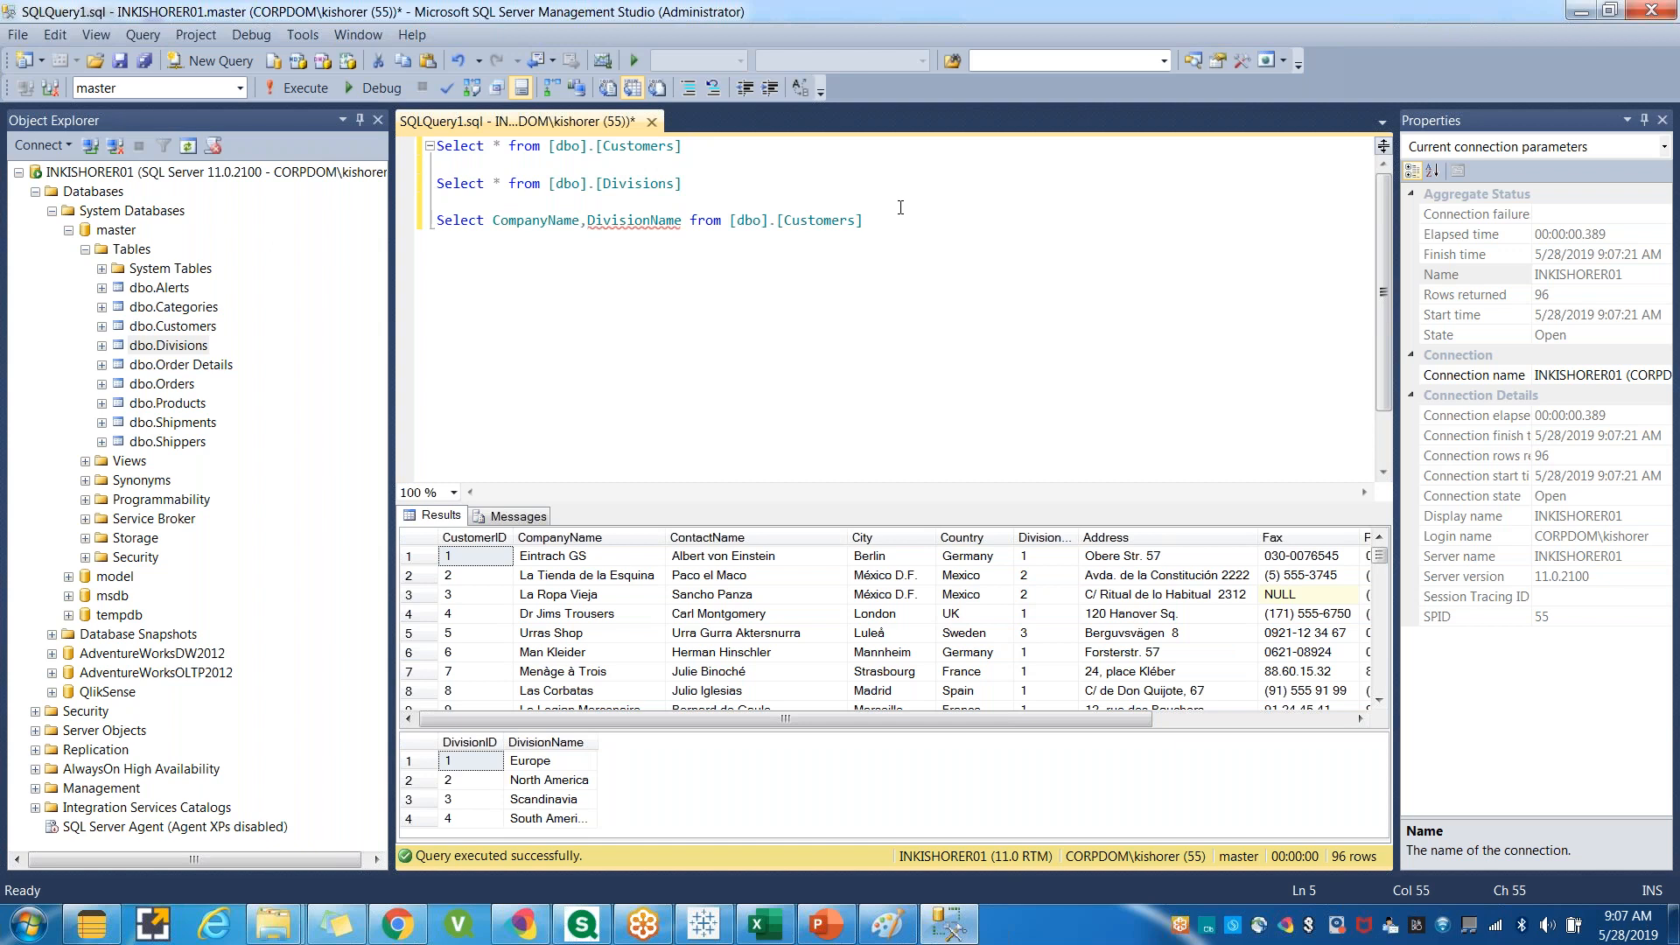
type("Left J")
key("BackSpace")
key("BackSpace")
key("BackSpace")
key("BackSpace")
key("BackSpace")
key("BackSpace")
type("INNER JOIN")
Add [Divisions]. after INNER JOIN, copying the table name from the second query.
left_click(175, 350)
left_click_drag(681, 184, 595, 183)
key("ctrl+c")
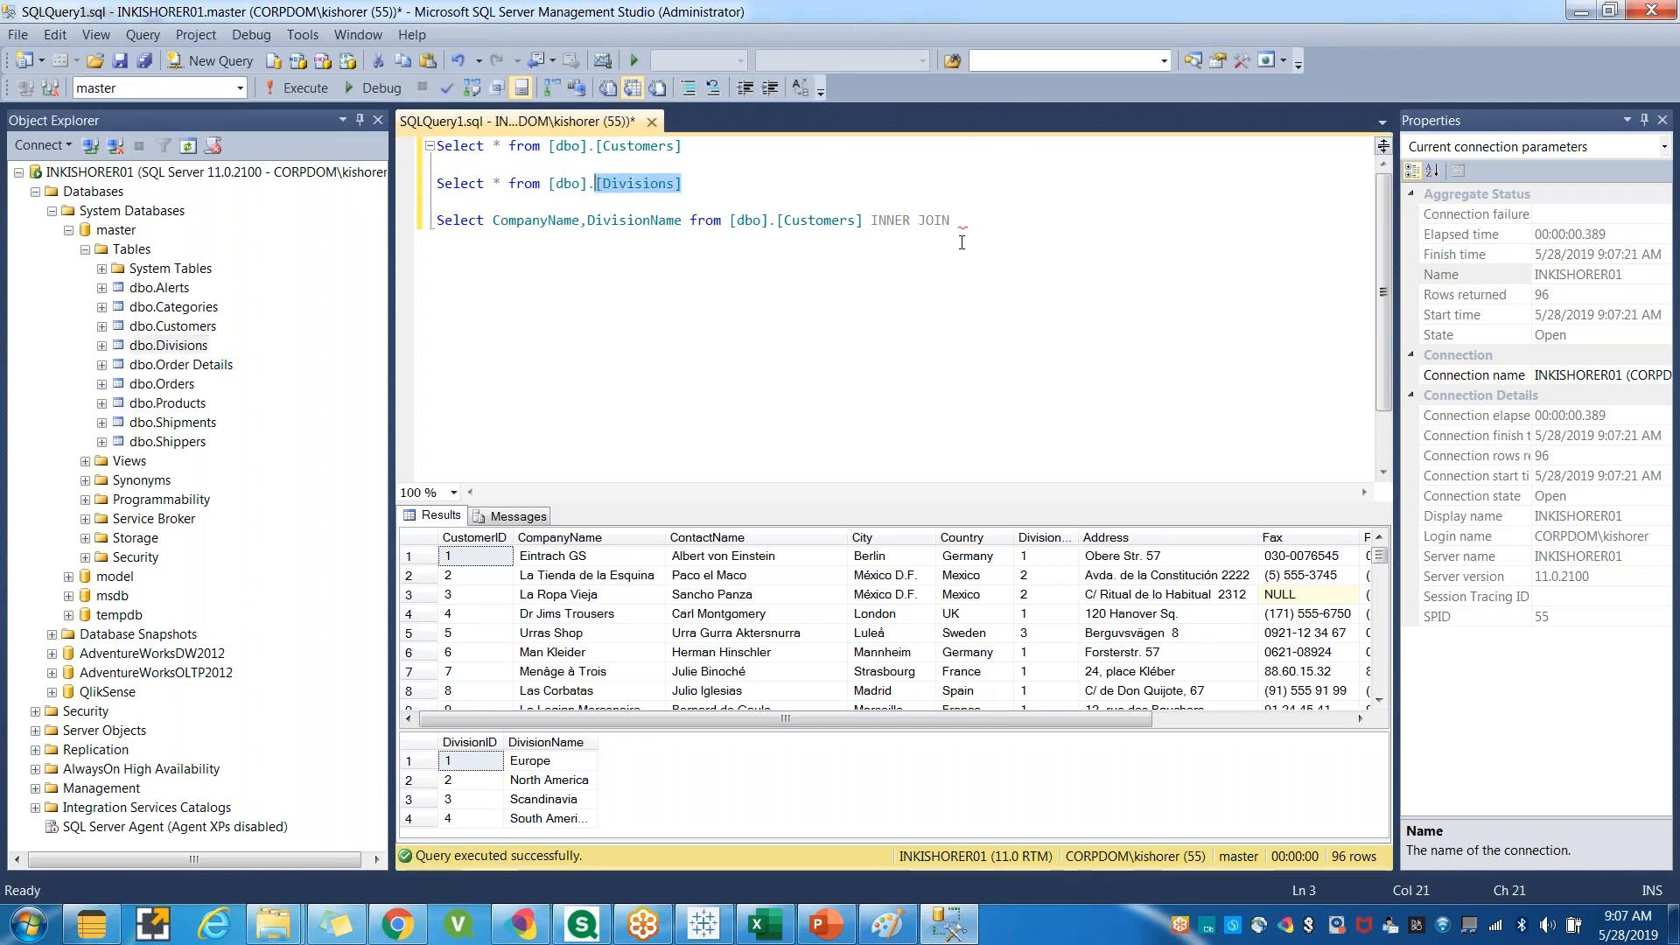
left_click(958, 233)
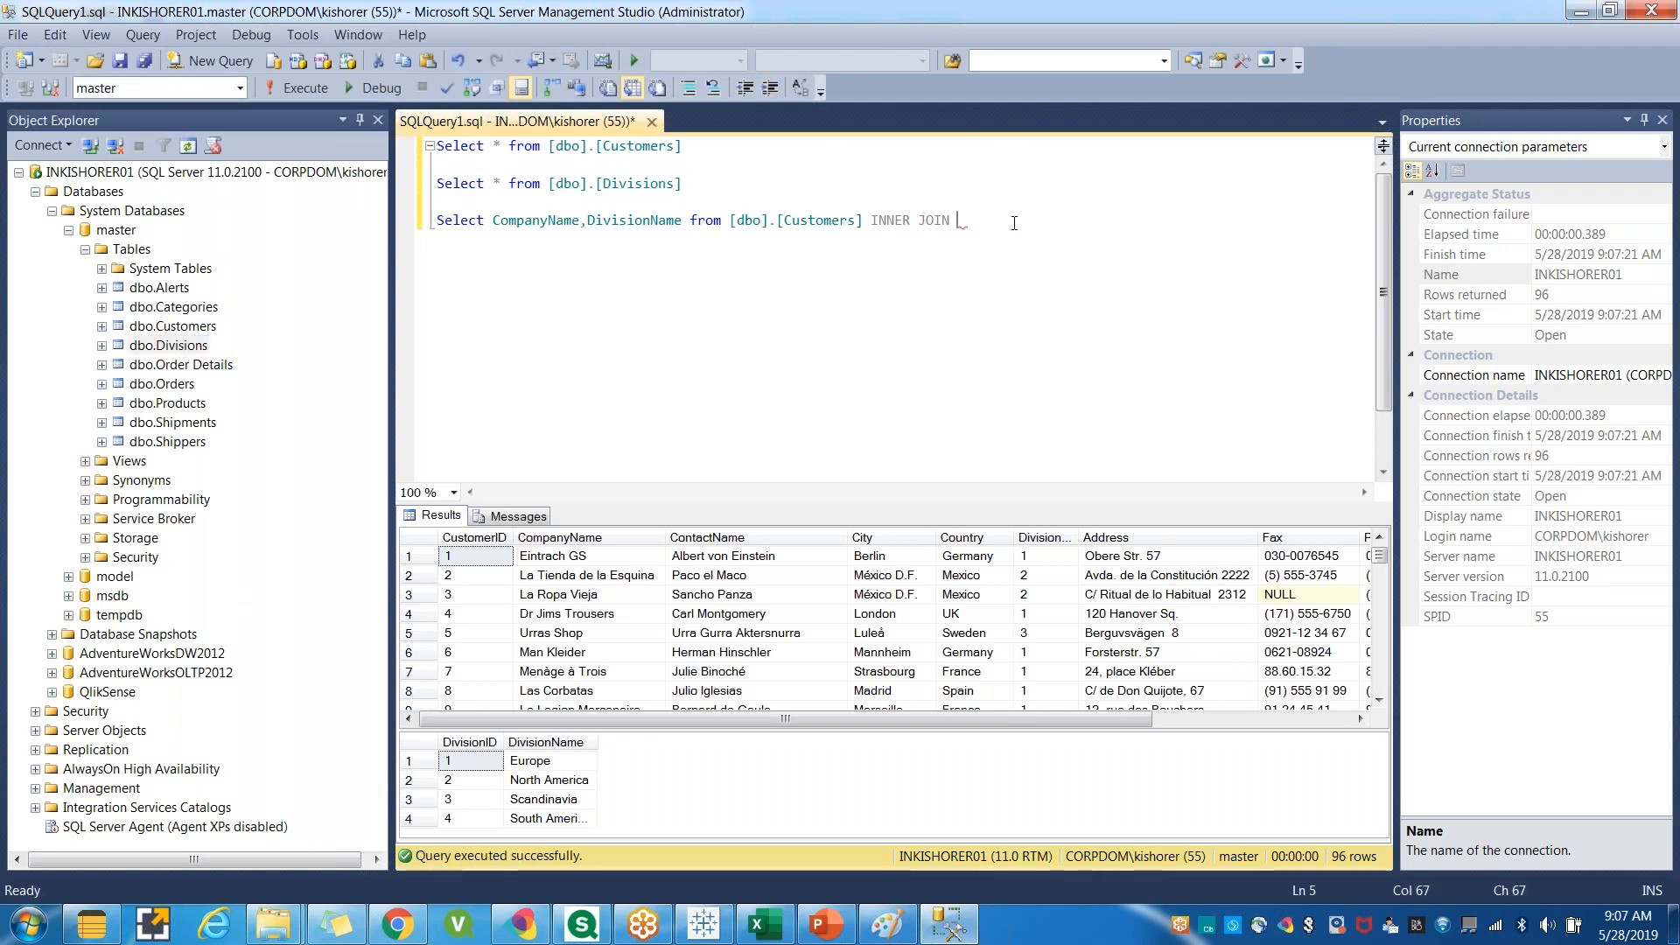
key("ctrl+v")
type(".")
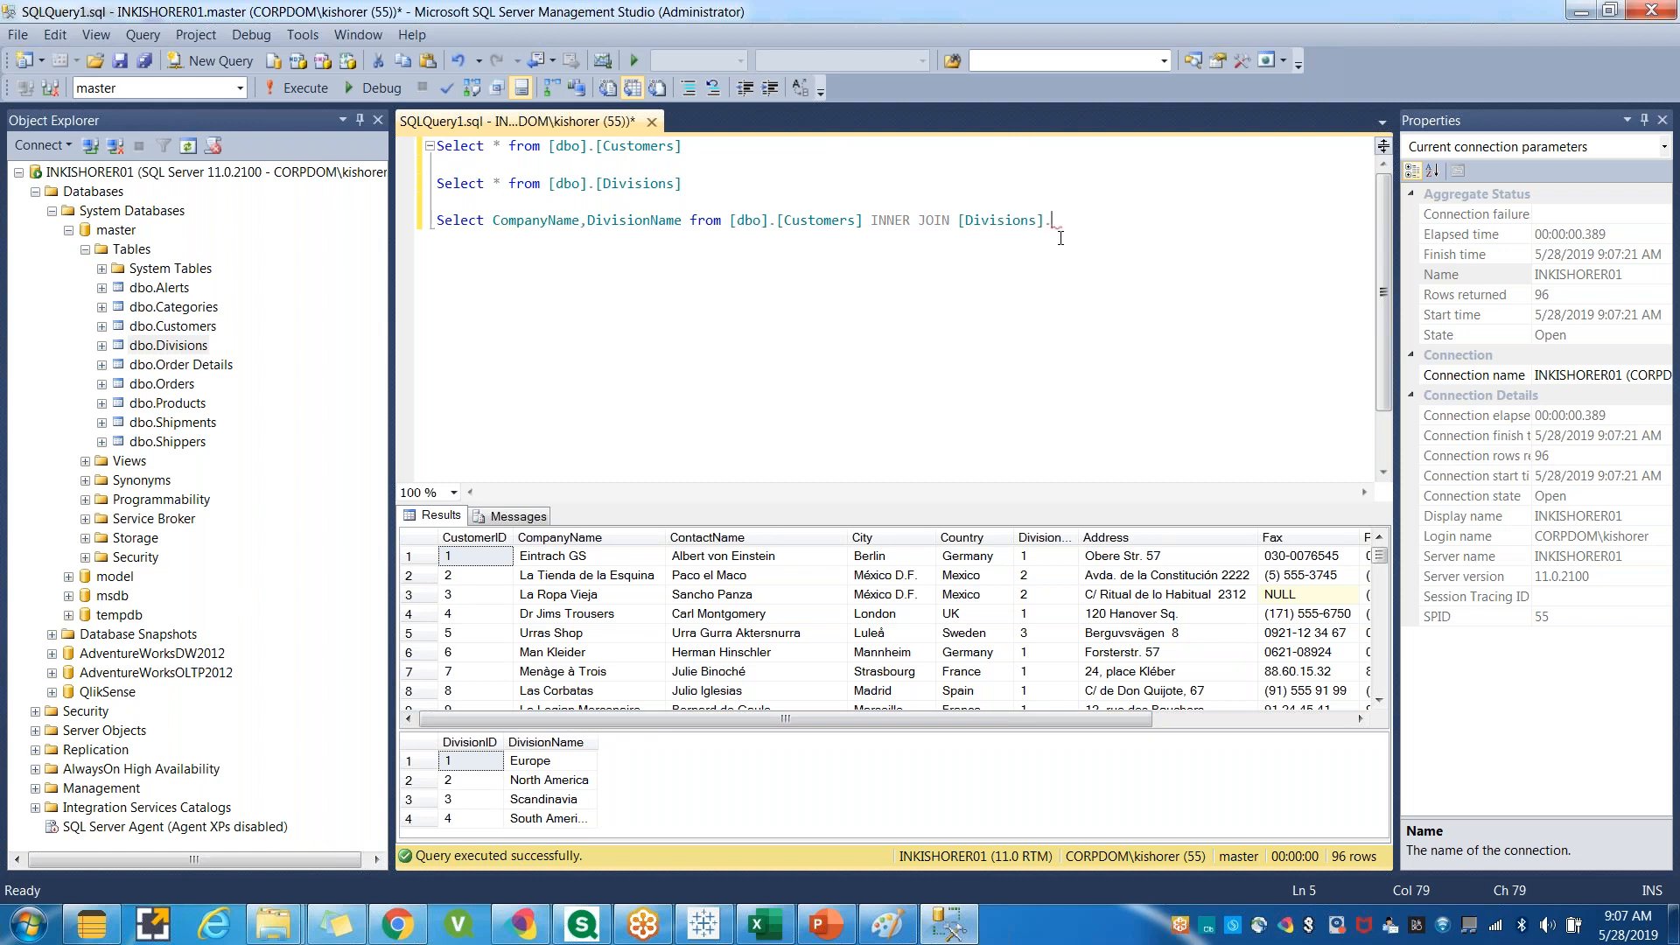
Complete the join's left side as [Divisions].DivisionID=.
left_click(468, 742)
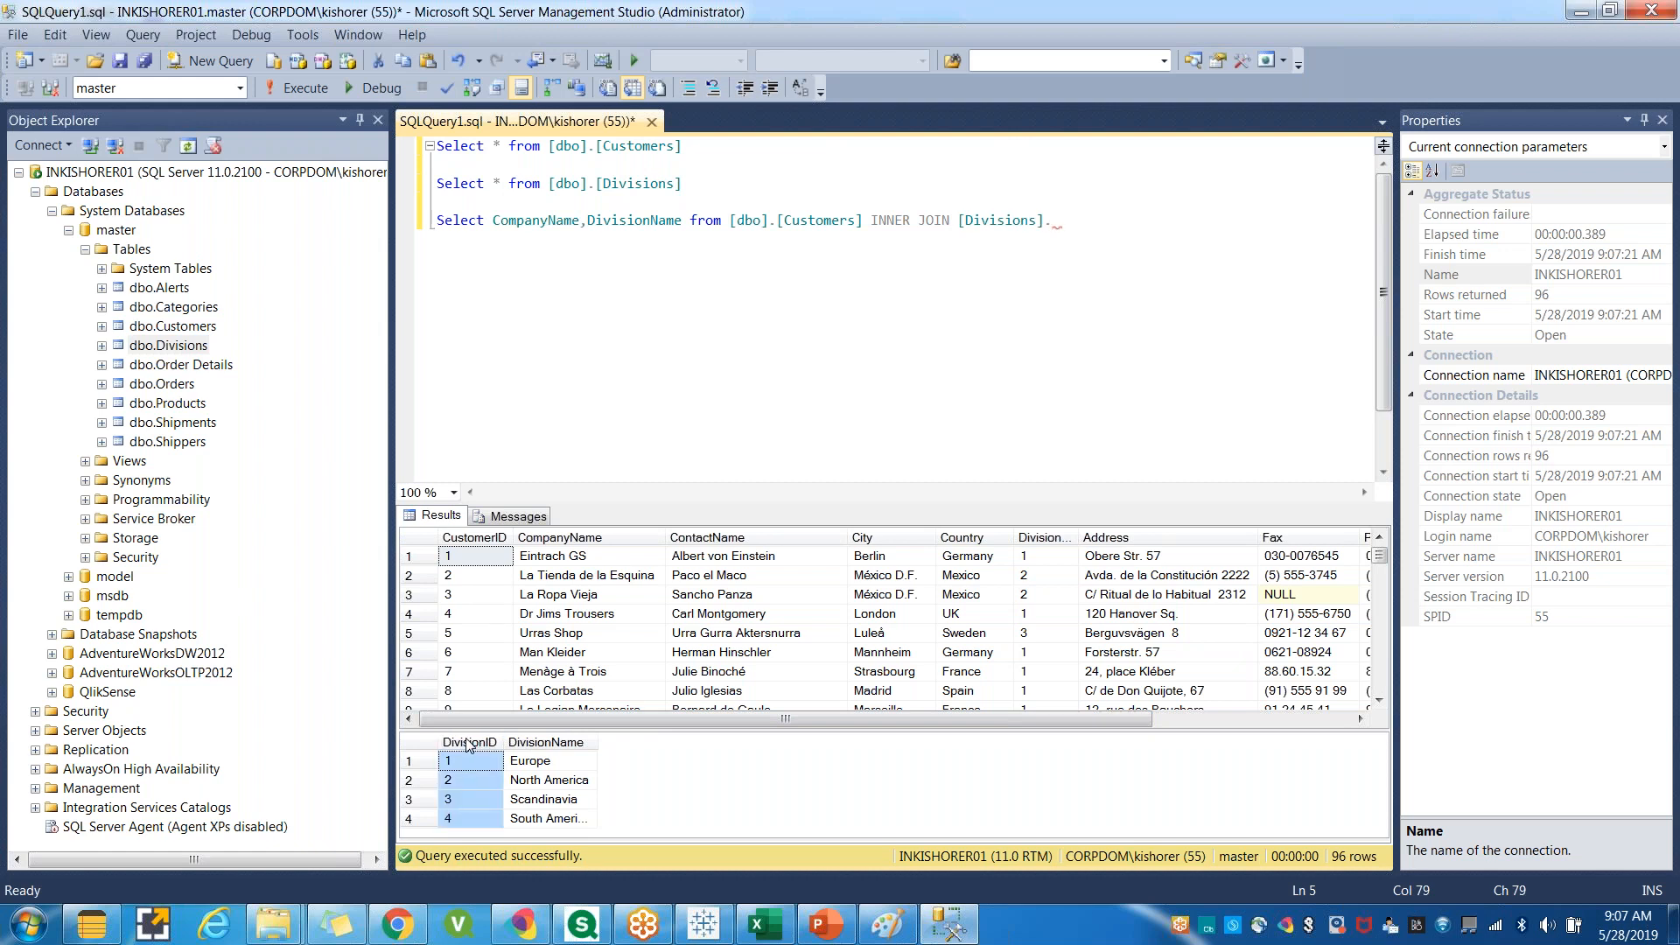
right_click(468, 744)
left_click(466, 748)
left_click(1058, 226)
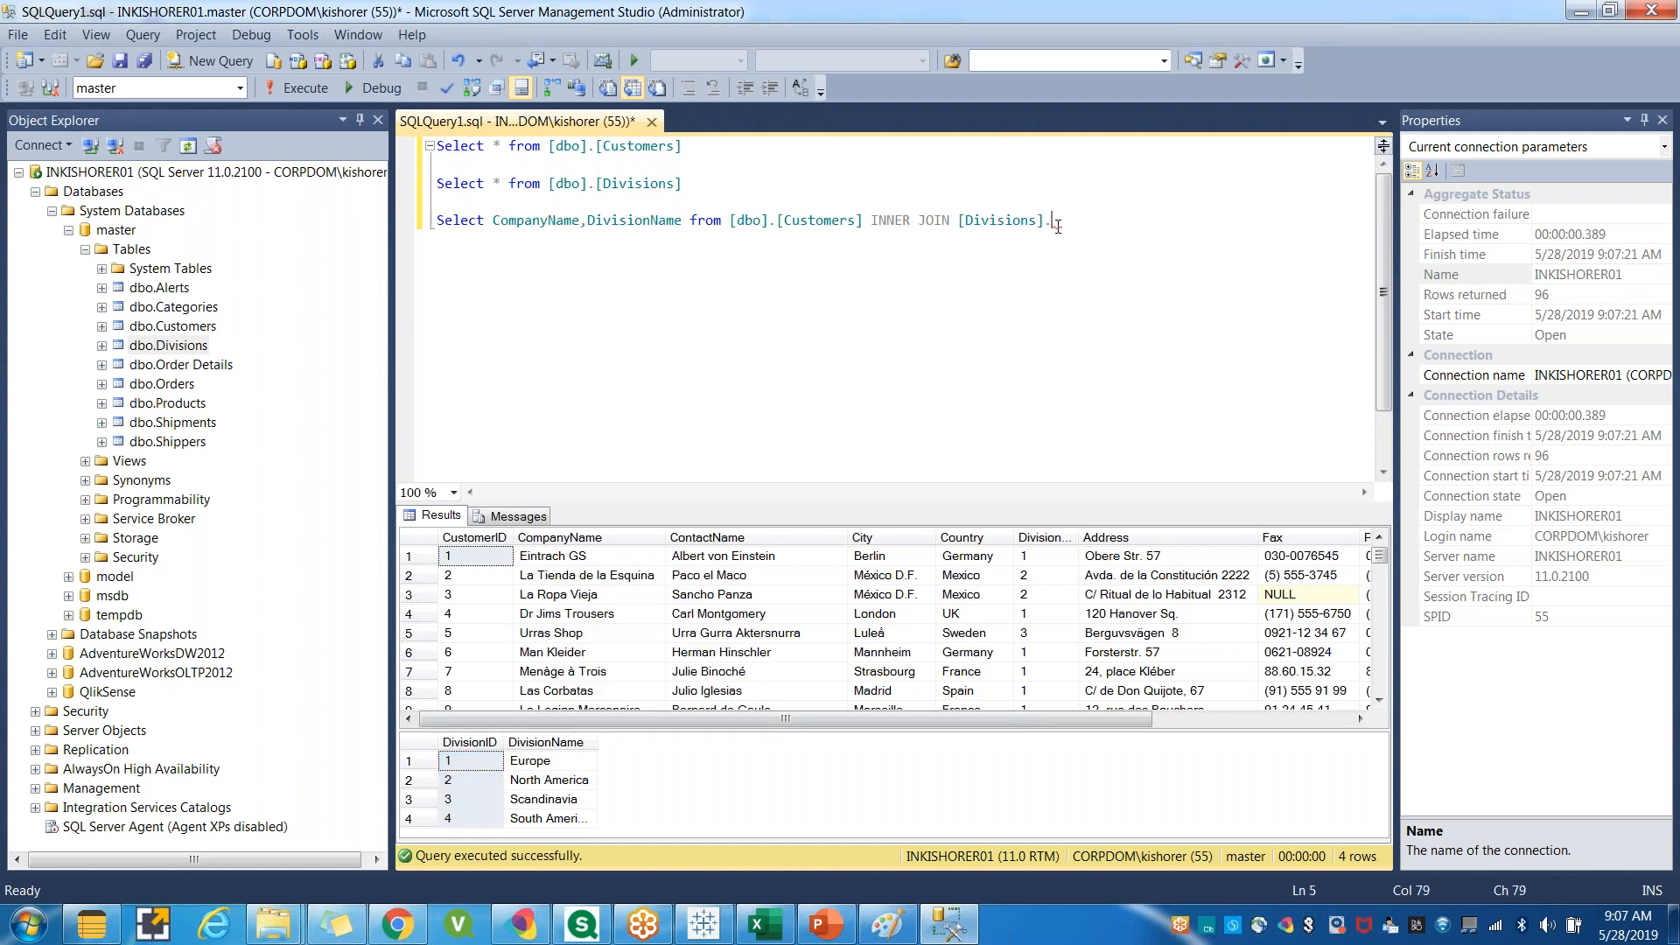
type("Divi")
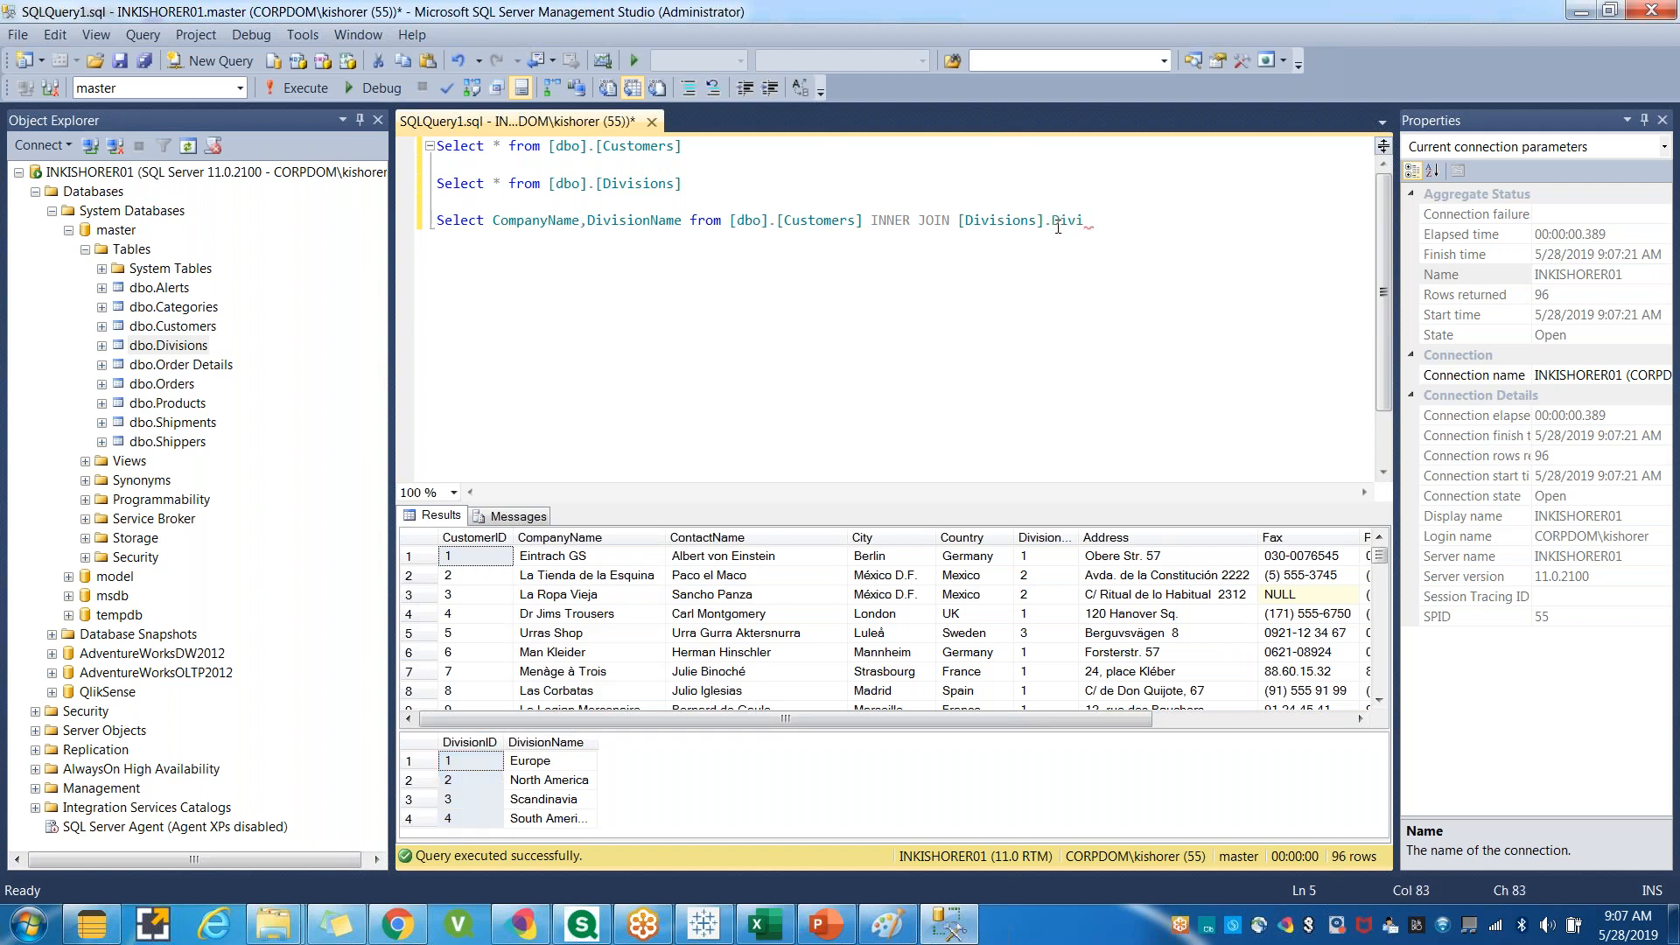
type("sionID=")
Finish the join condition with [Customers].DivisionID, copying the table and column names.
double_click(1081, 536)
left_click_drag(1099, 536, 1143, 535)
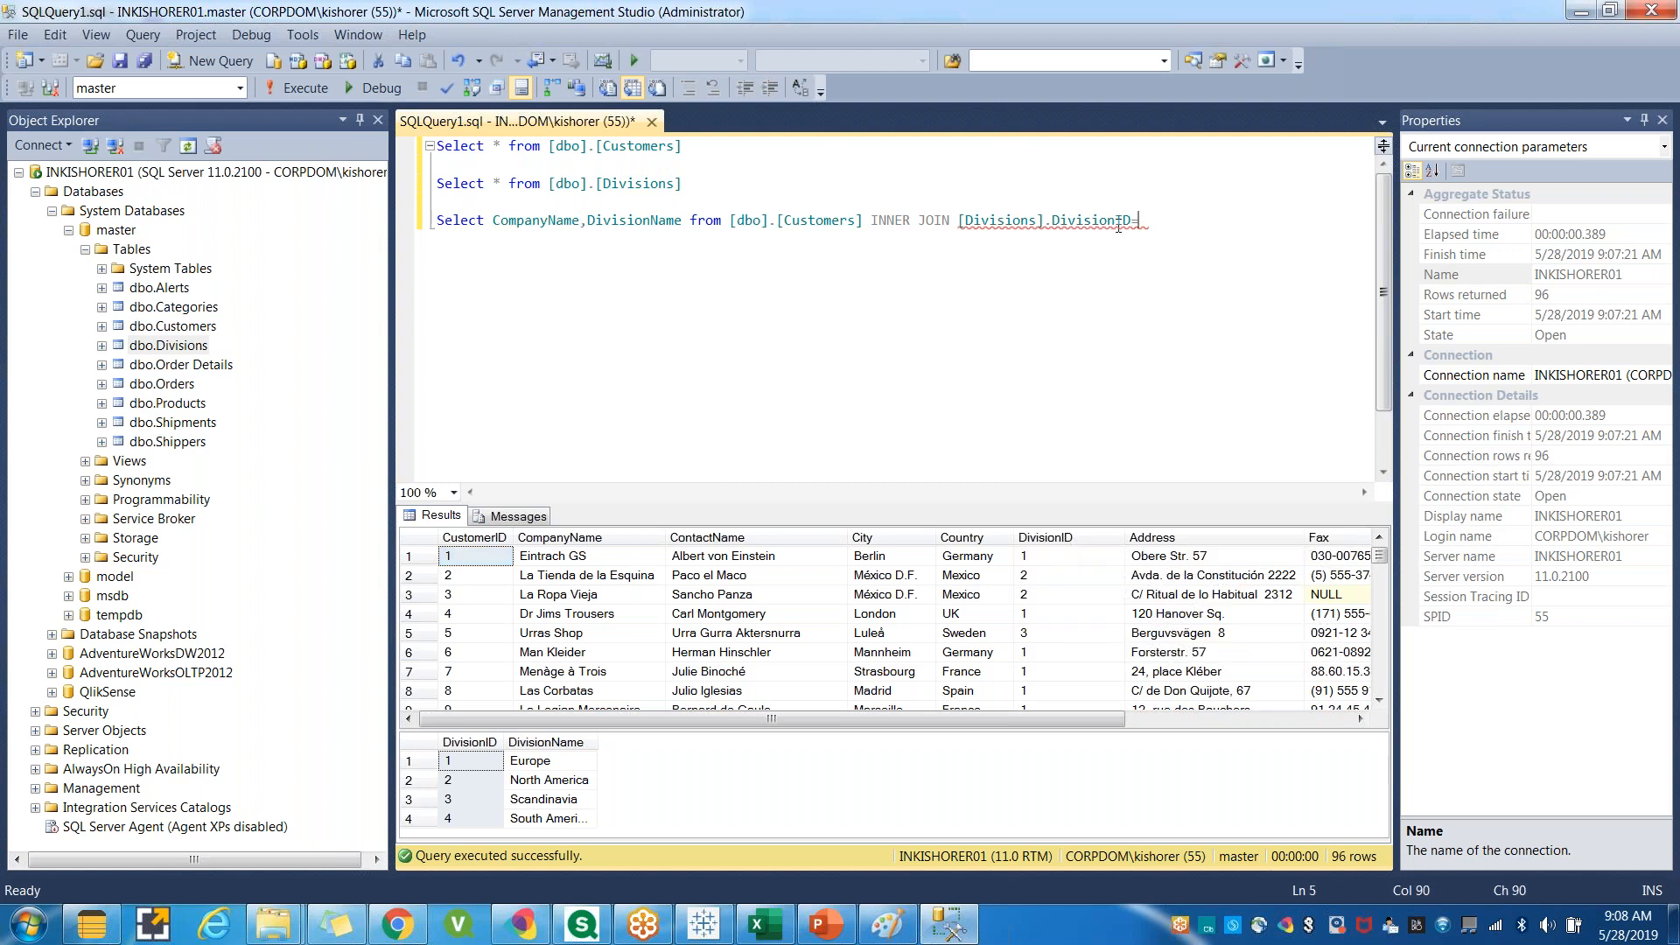
left_click_drag(682, 147, 596, 147)
key("ctrl+c")
left_click(1145, 222)
key("ctrl+v")
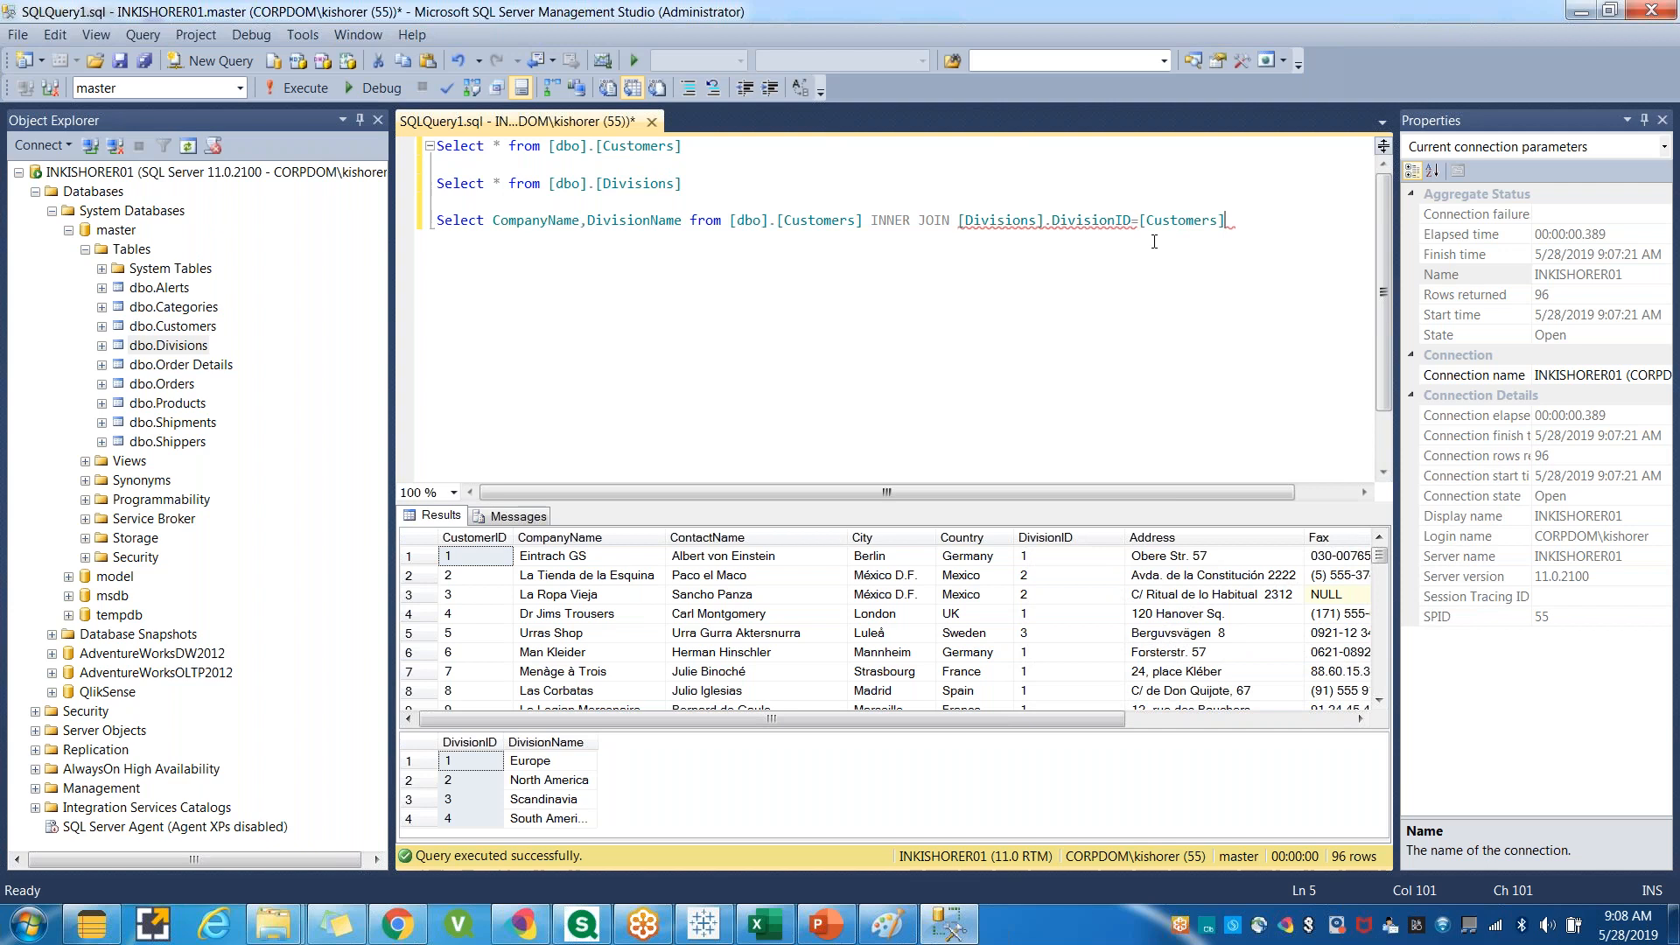
type(".")
left_click_drag(1051, 220, 1129, 219)
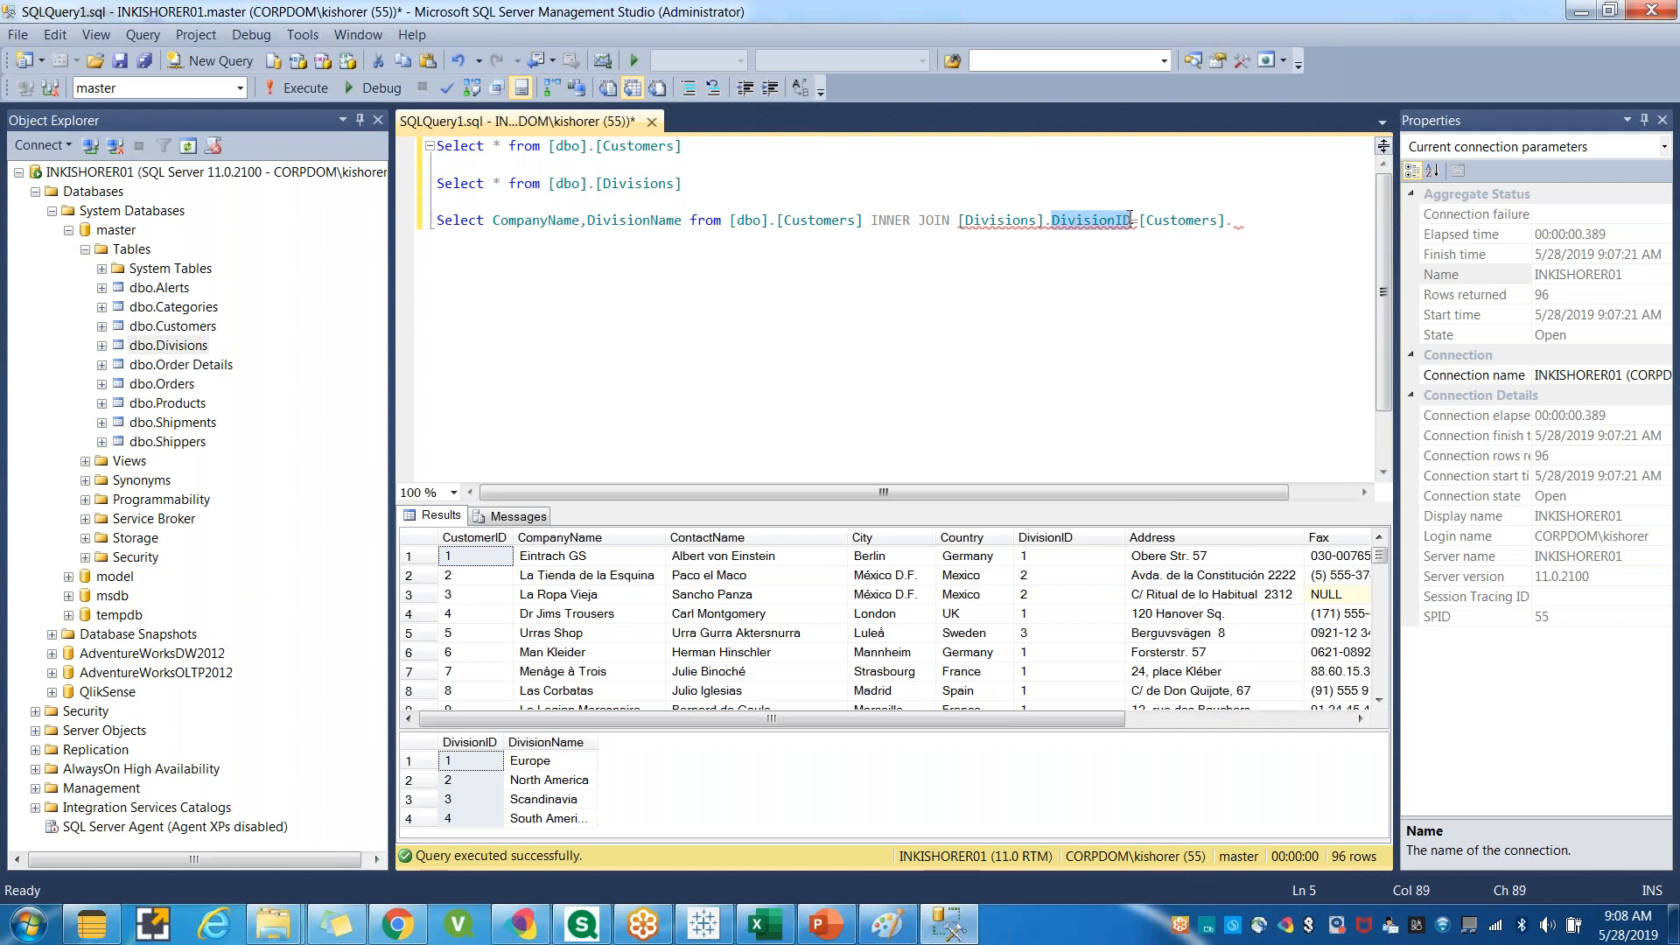
key("ctrl+c")
left_click(1235, 224)
key("ctrl+v")
Run the third query with the join condition.
left_click(1239, 294)
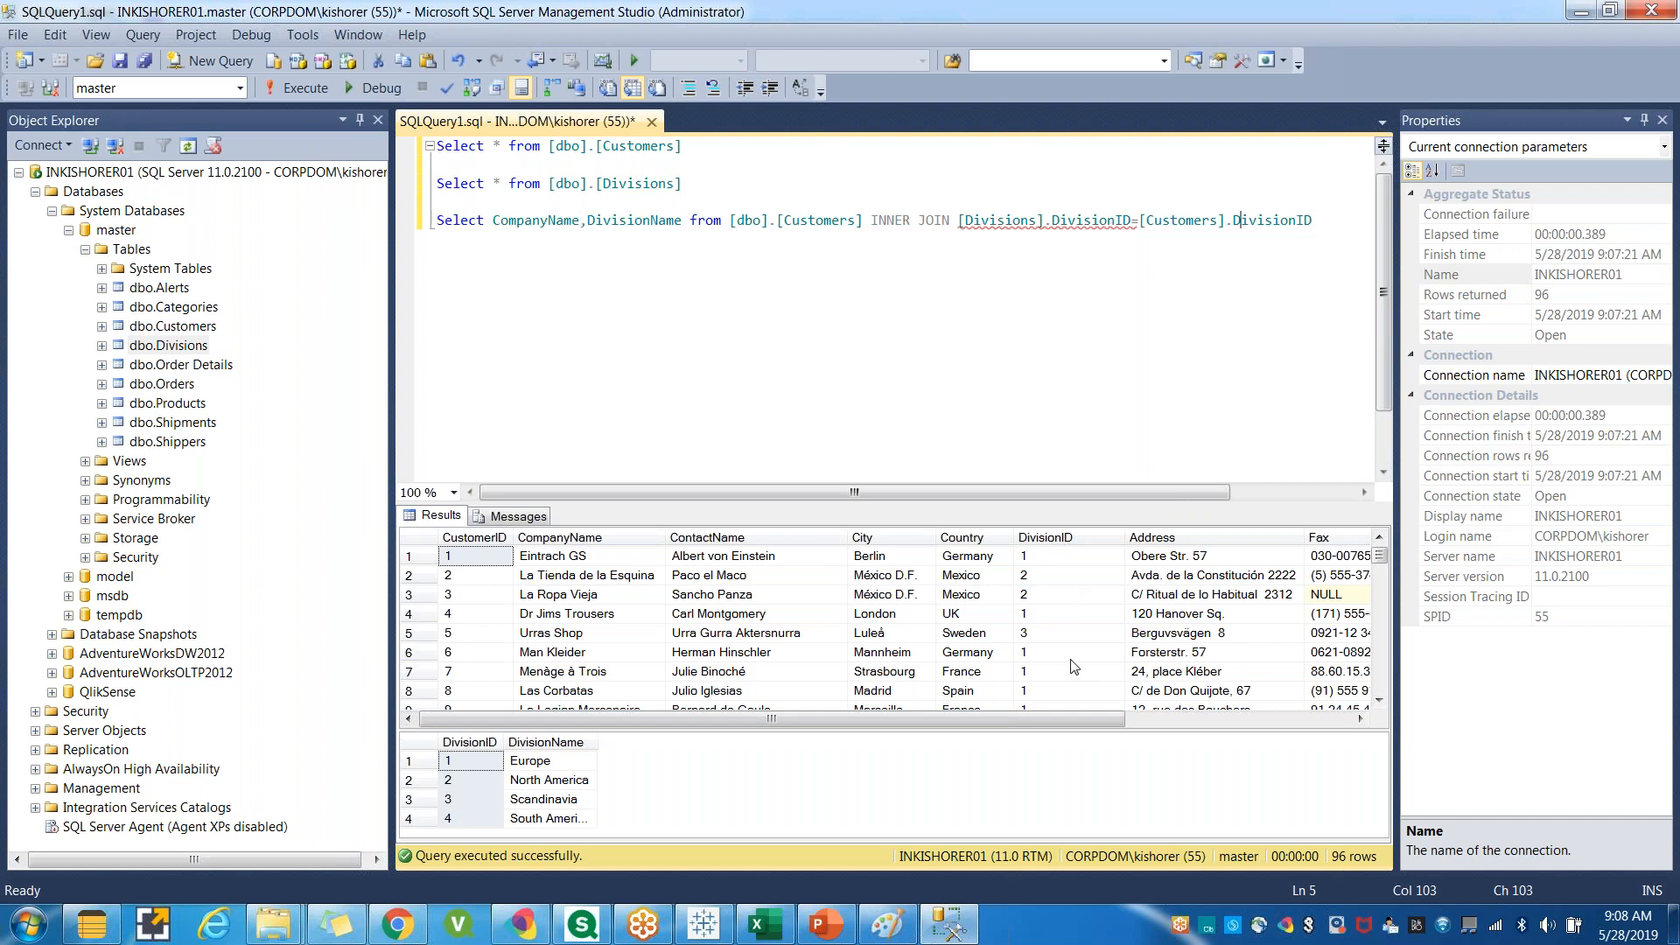
left_click_drag(1313, 221, 437, 220)
left_click(292, 87)
left_click(917, 221)
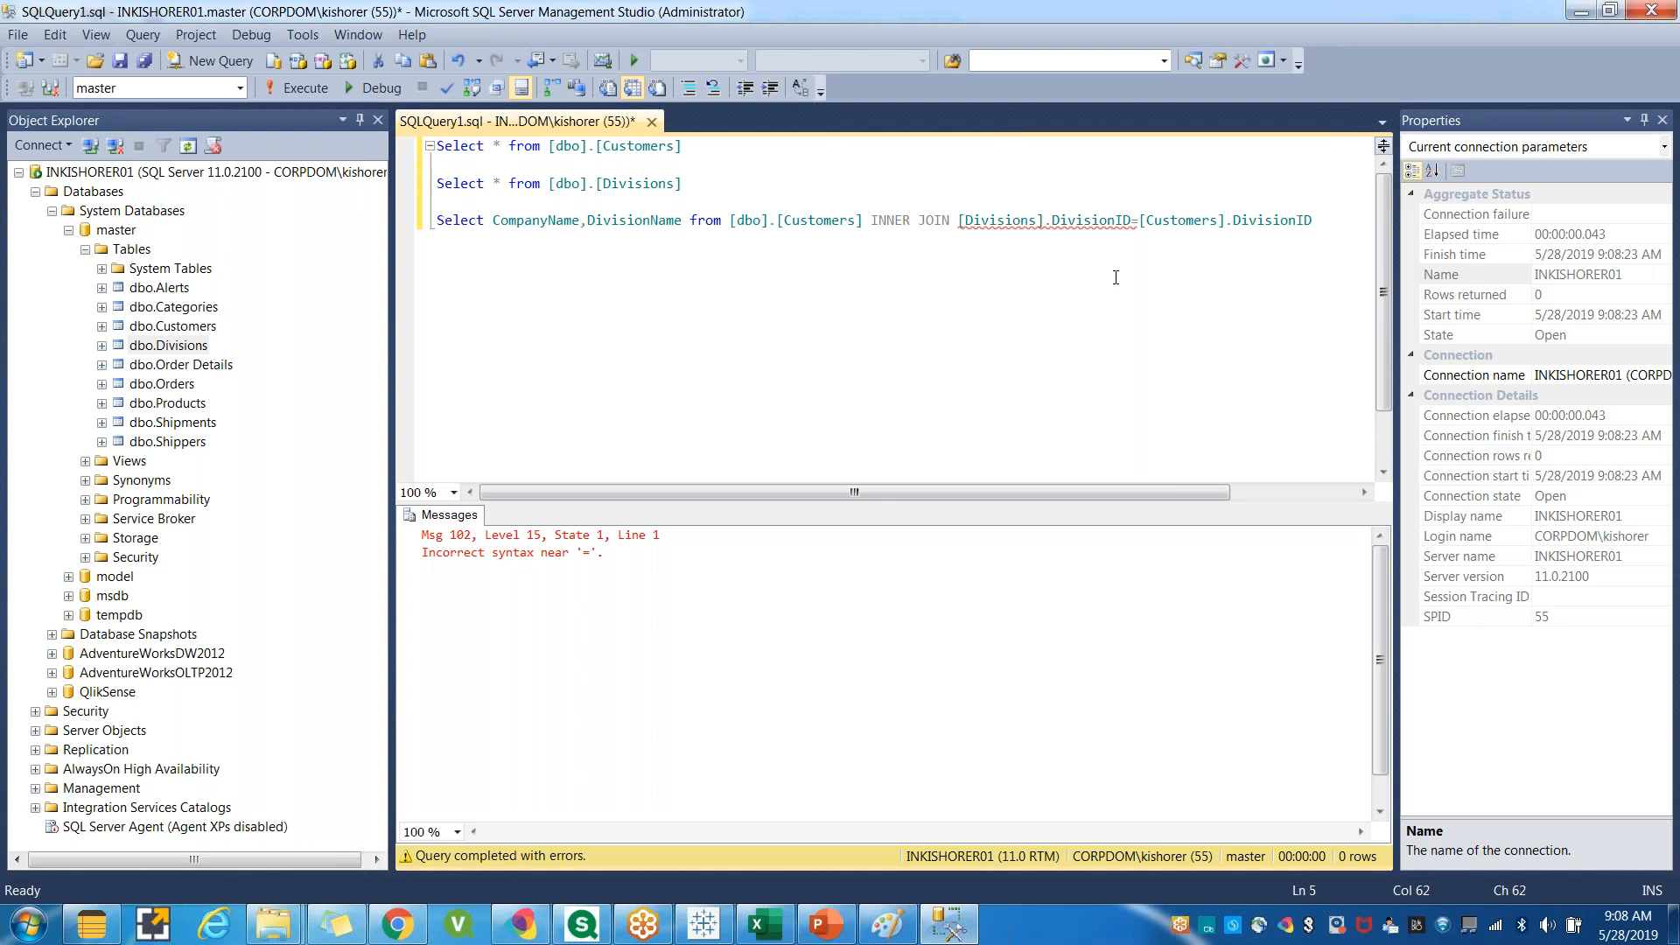
Try inserting on before the join condition and running the third query.
left_click(960, 222)
type("on")
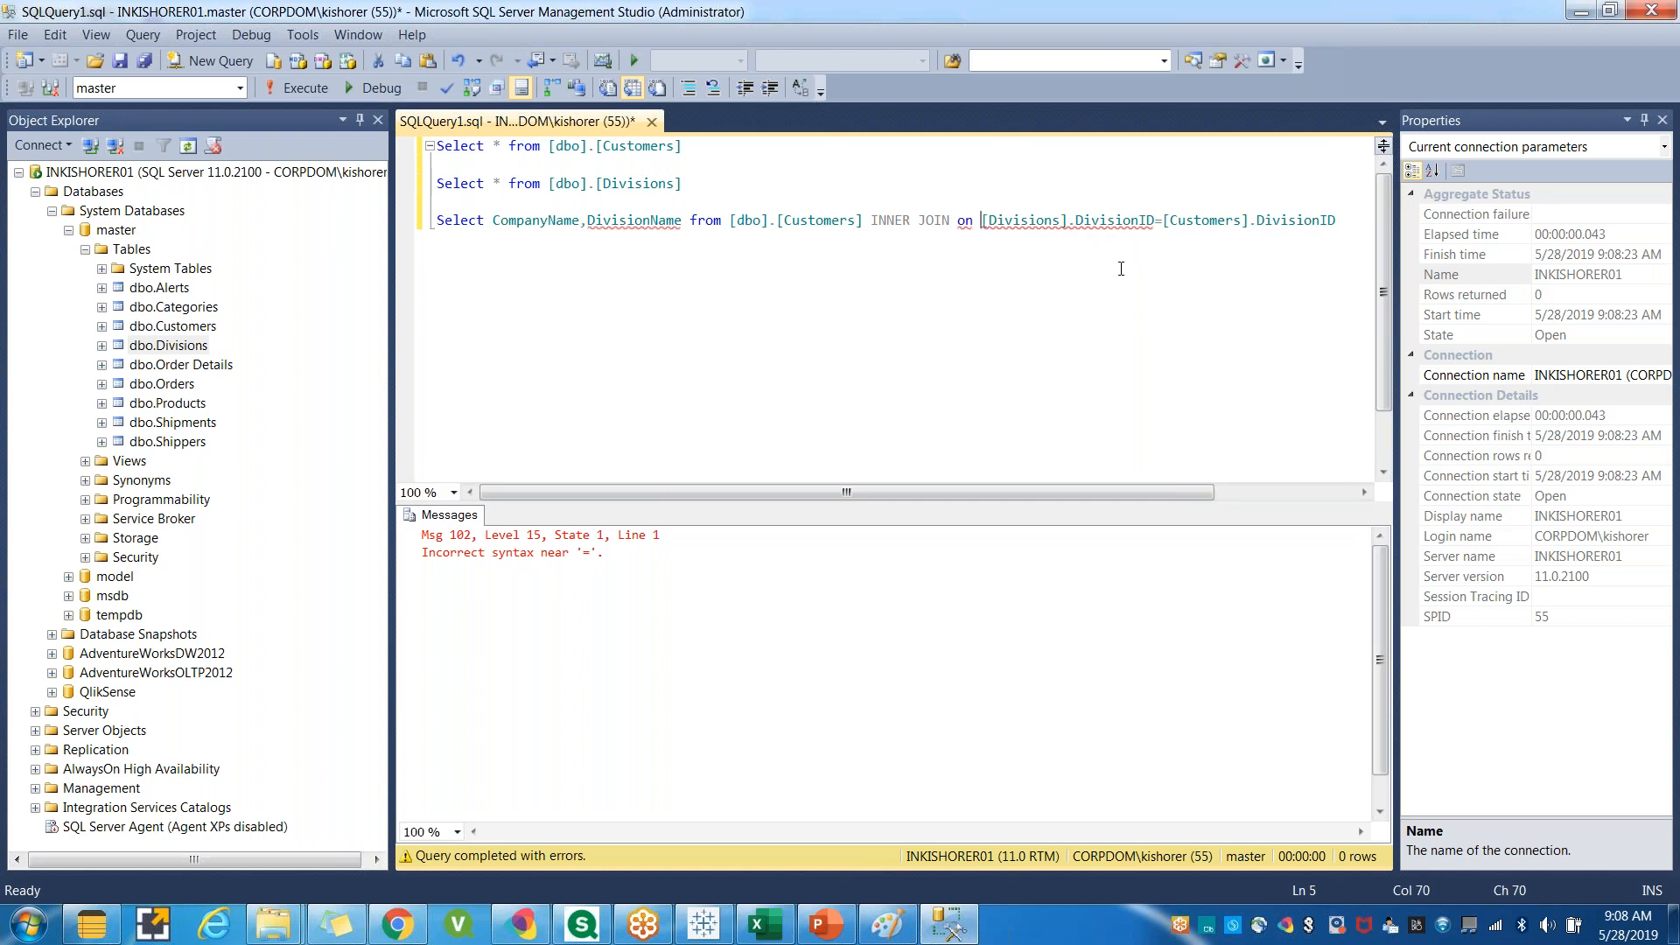
left_click_drag(1338, 225, 436, 222)
left_click(289, 88)
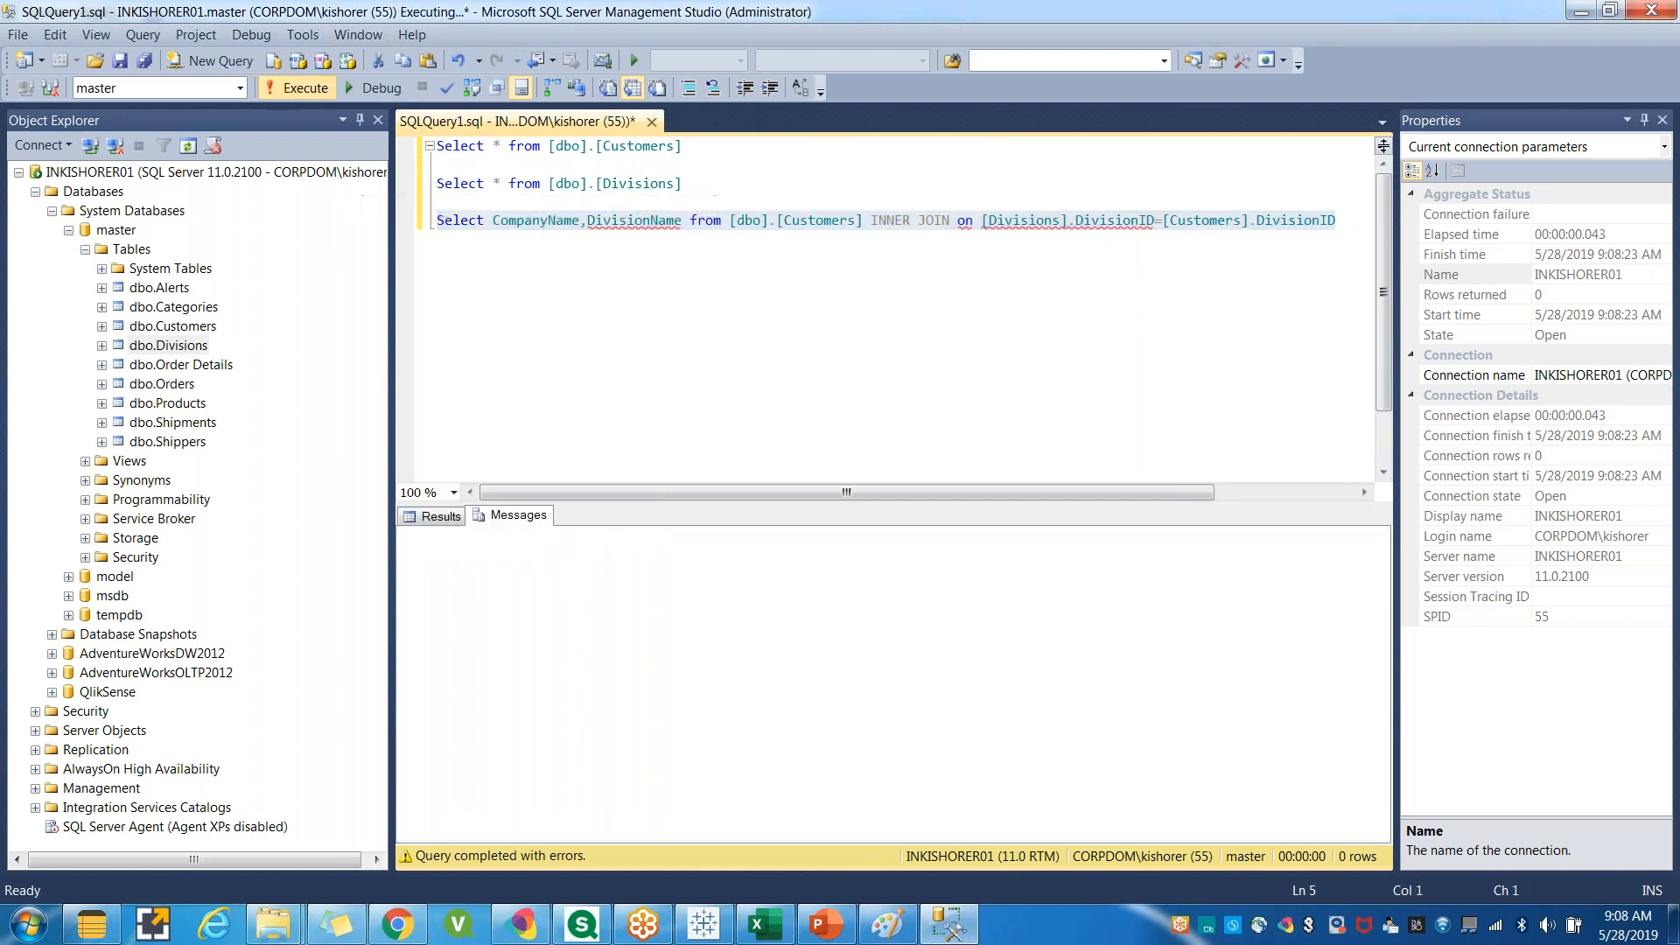
left_click(718, 328)
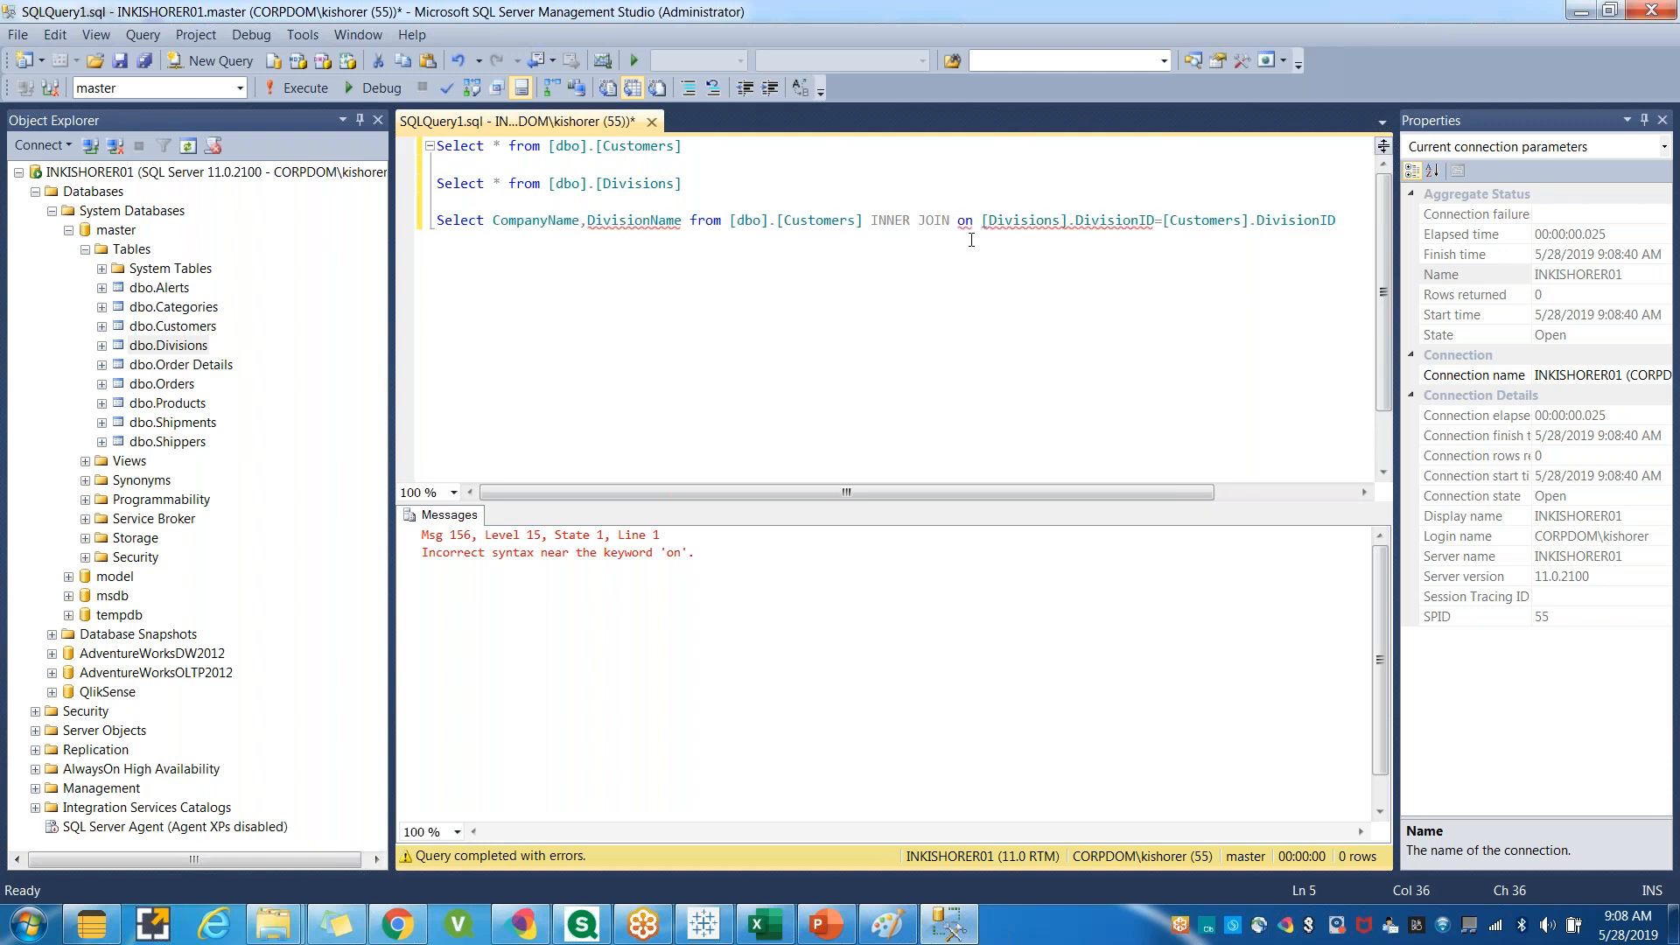
Rewrite the join so it reads INNER JOIN [dbo].[Divisions] on before the condition.
left_click_drag(973, 221, 957, 222)
key("Delete")
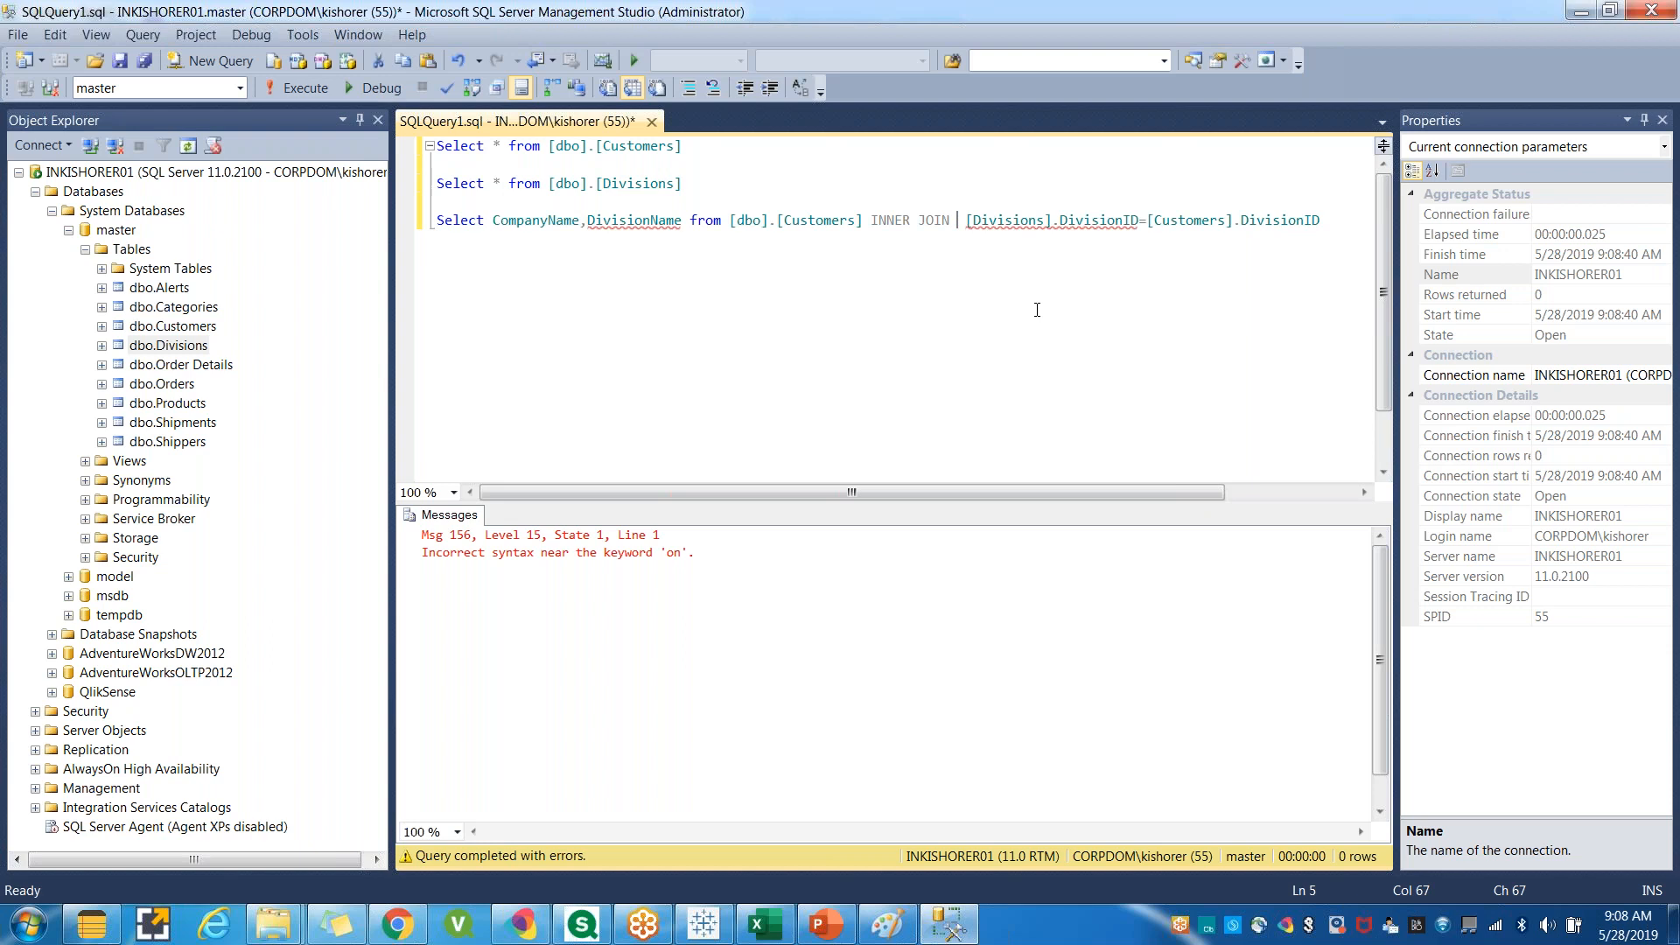
left_click_drag(860, 223, 799, 226)
left_click(932, 224)
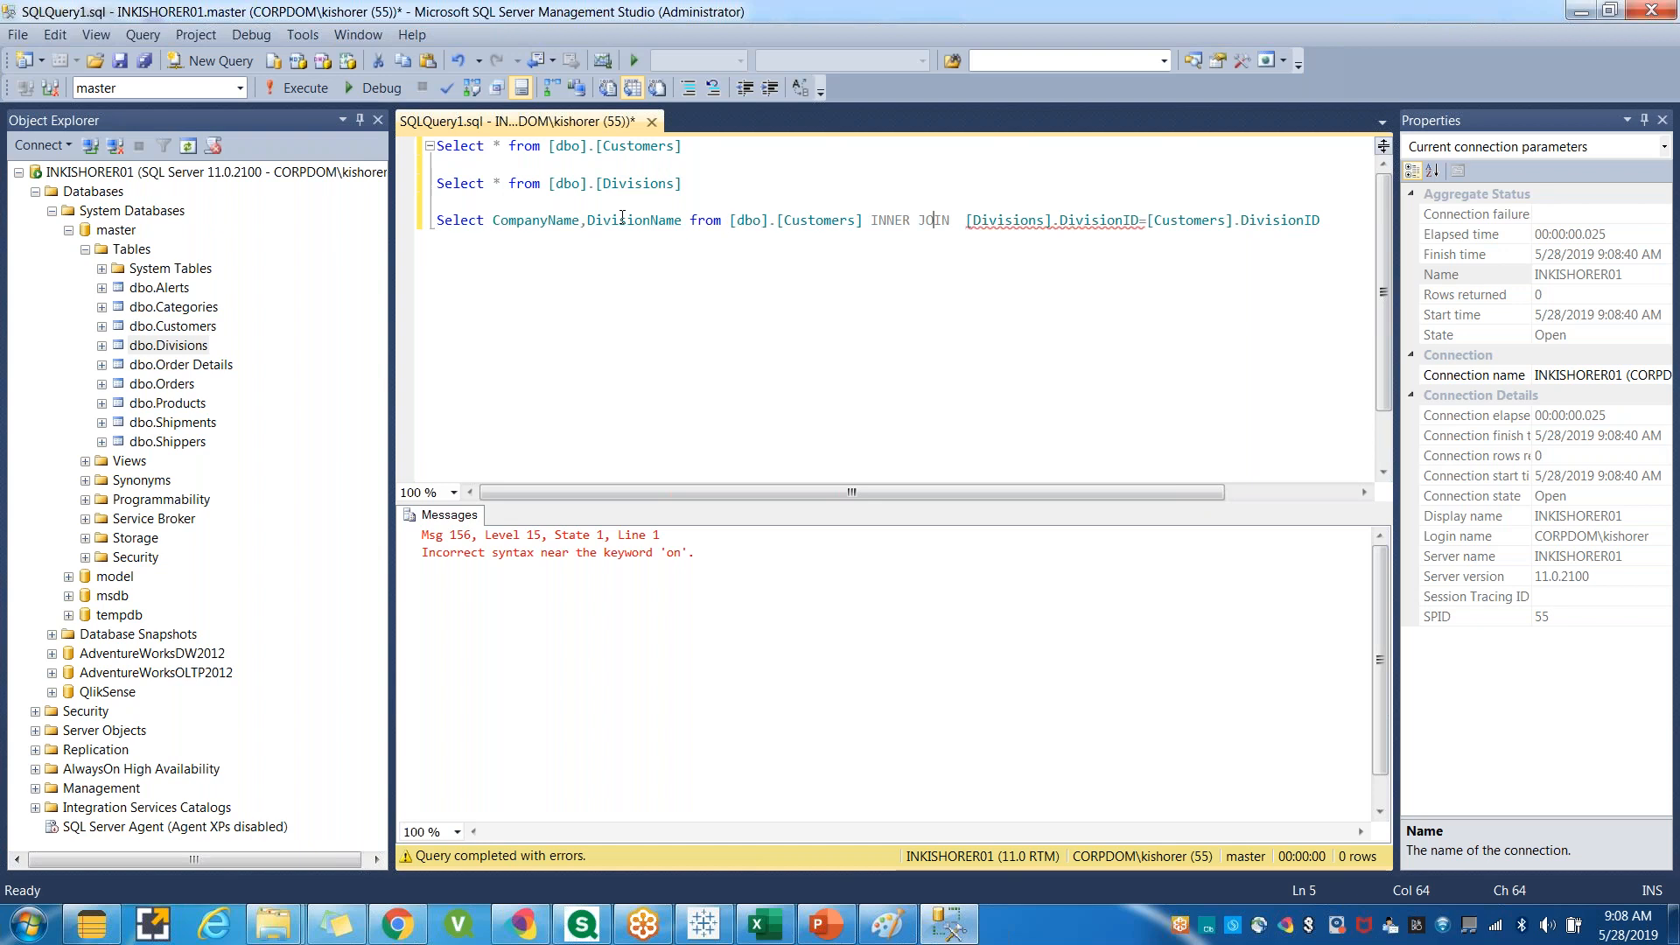
left_click_drag(549, 186, 685, 185)
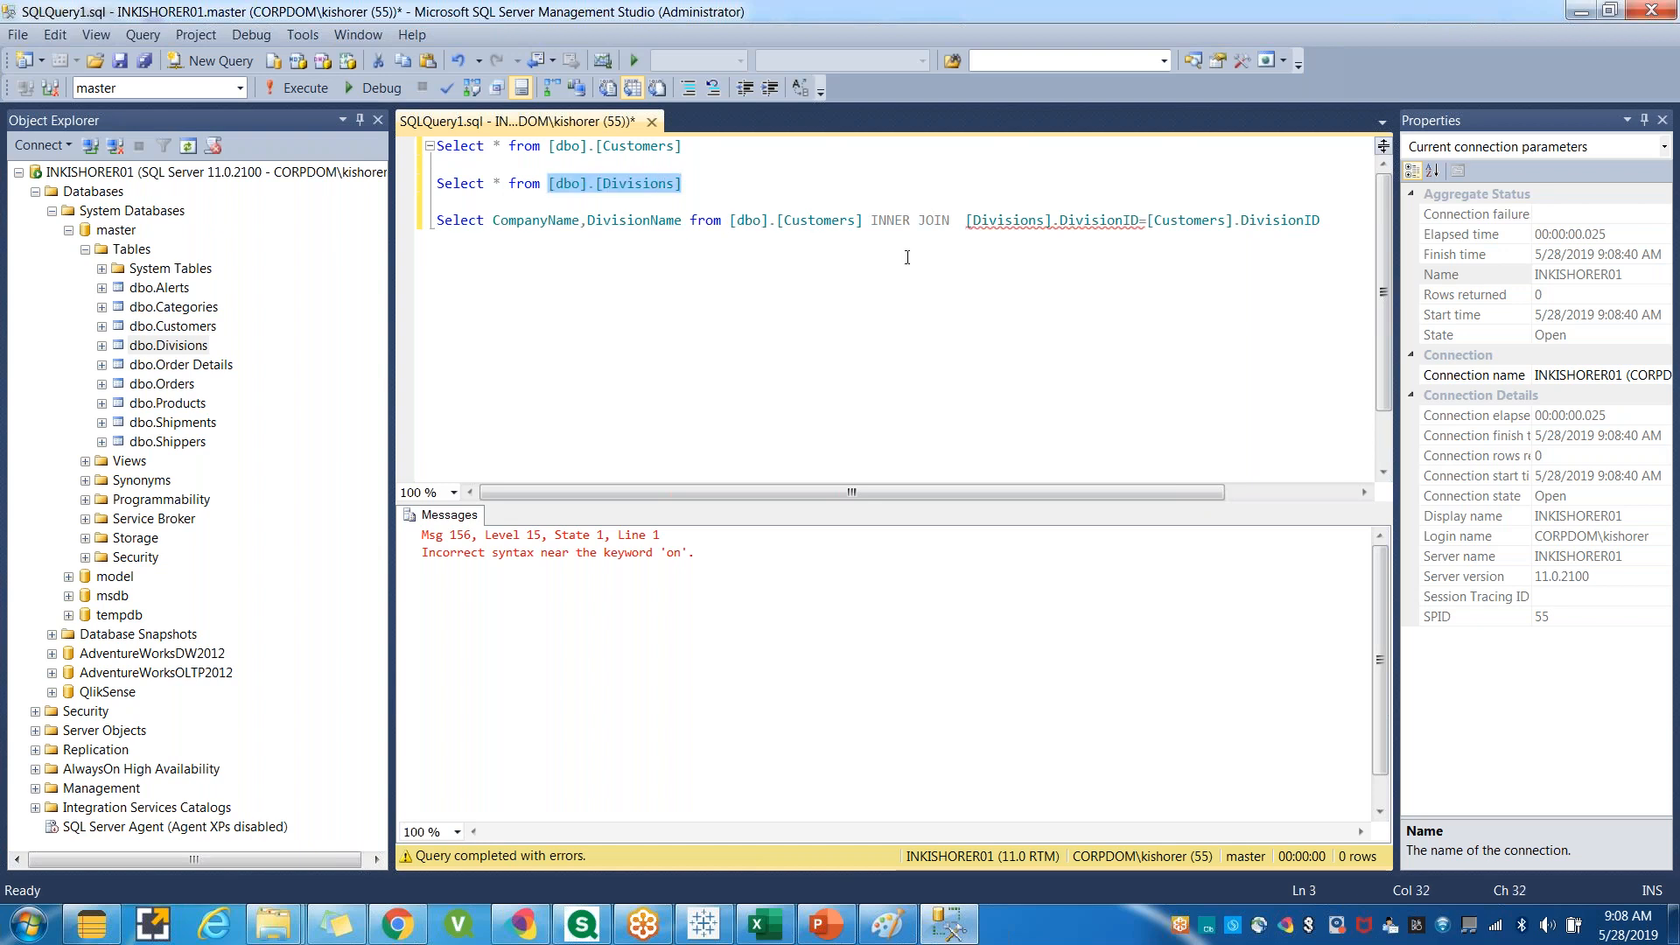
left_click(957, 226)
key("ctrl+v")
type("on")
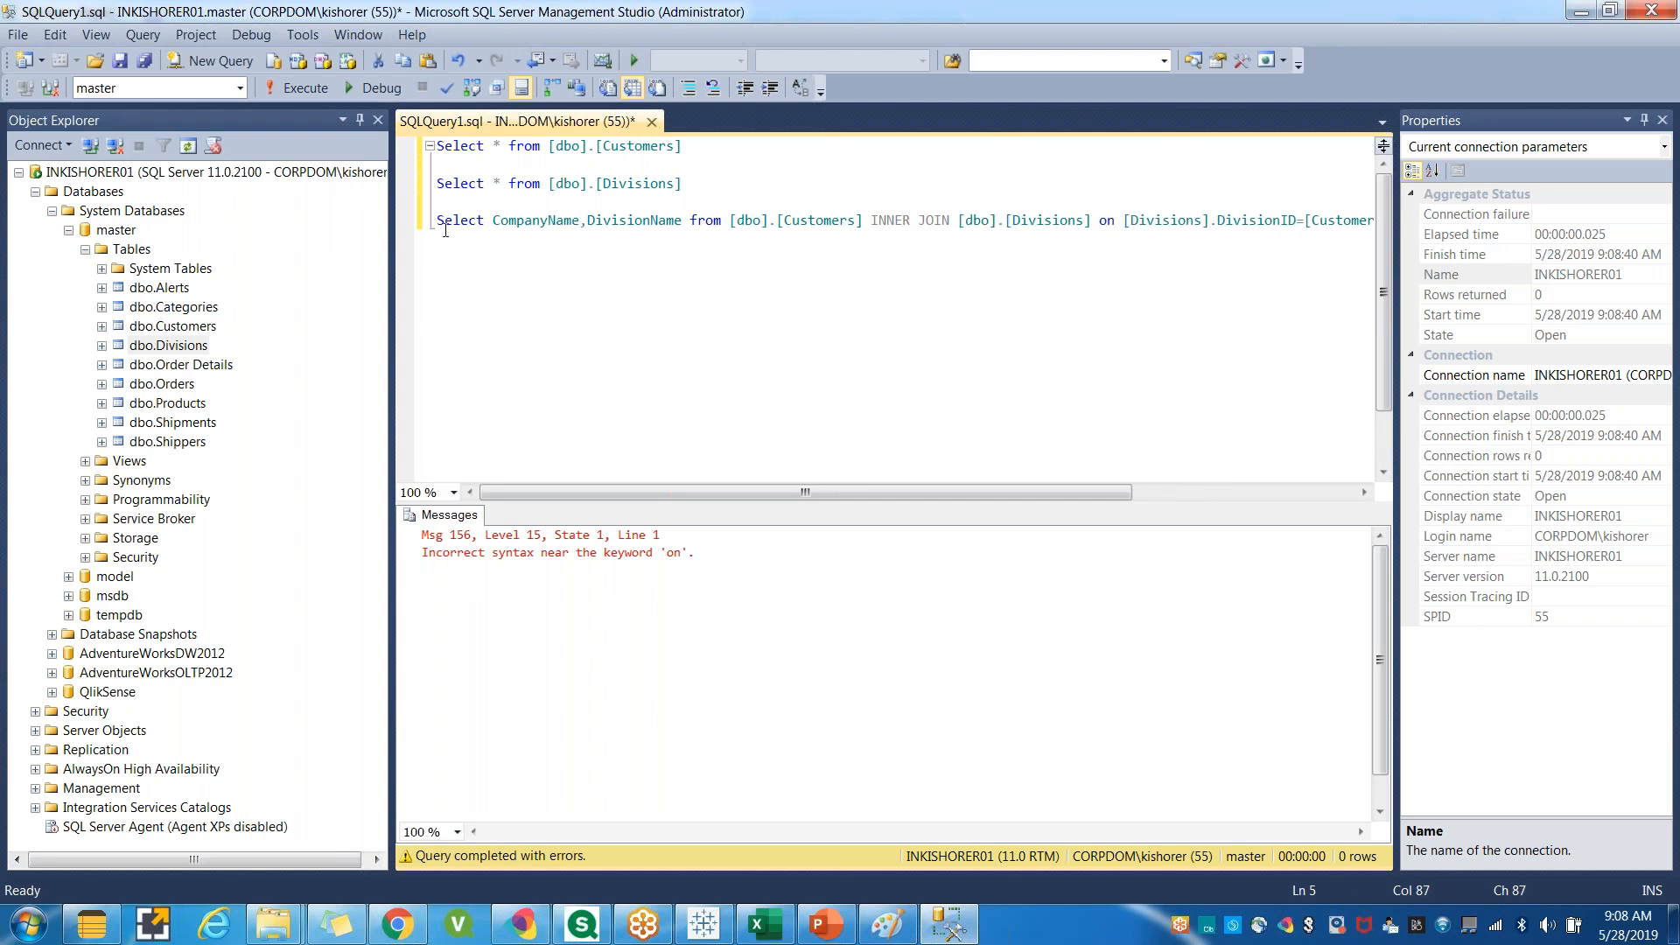
Run the joined third query and widen the DivisionName results column.
key("Home")
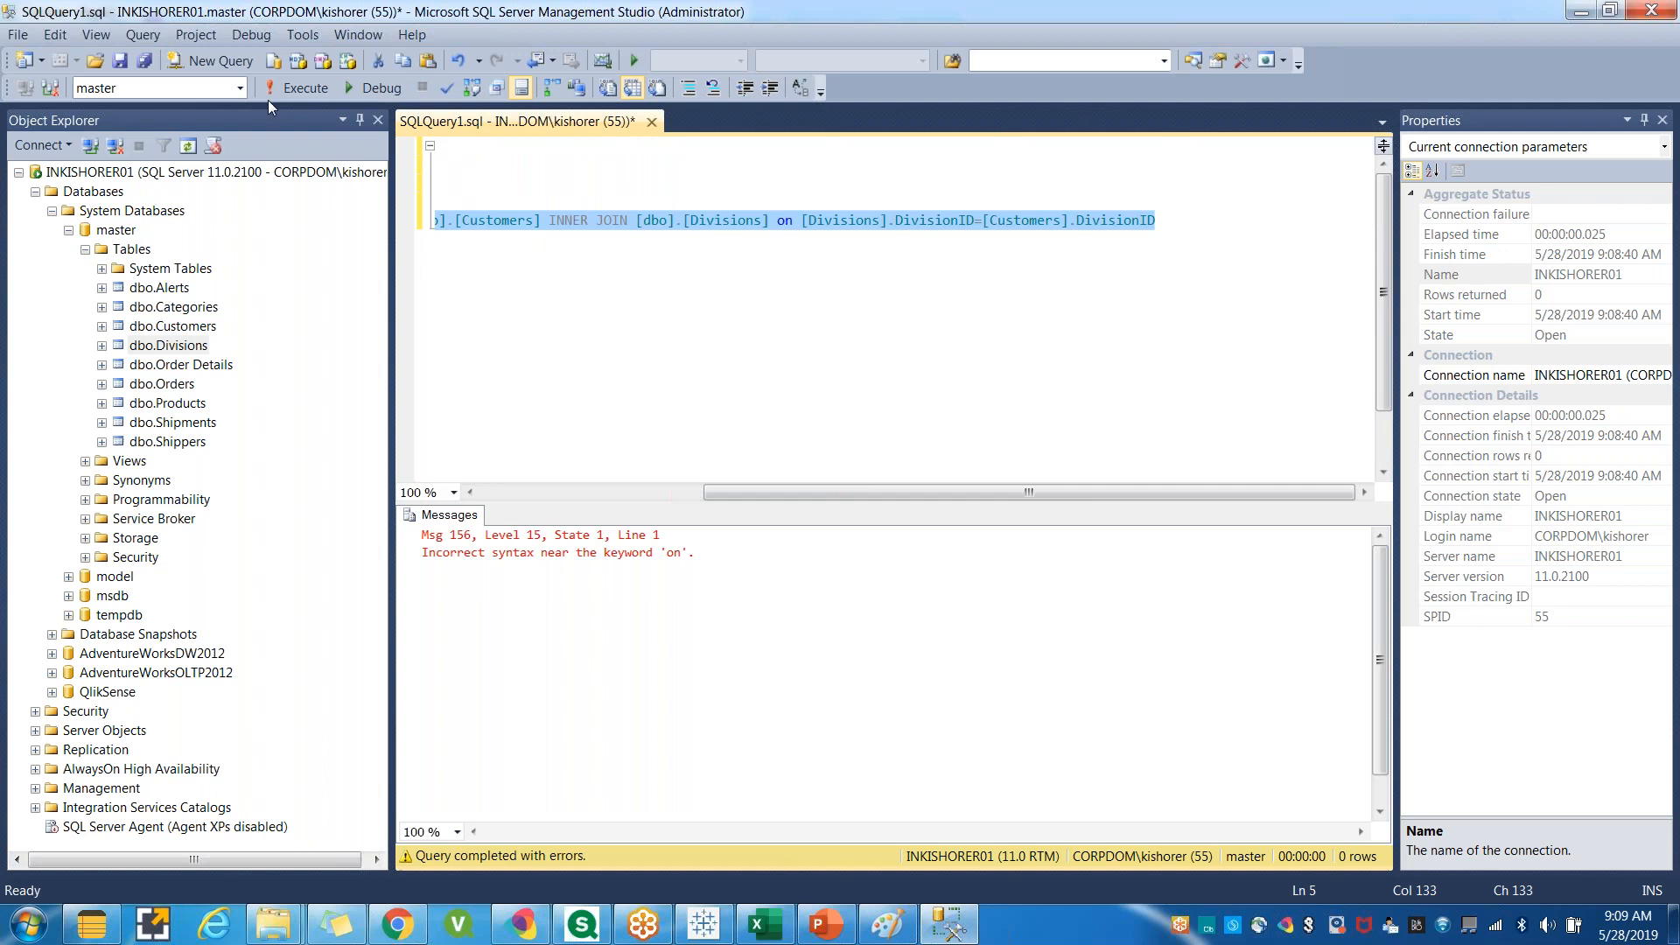
left_click(289, 87)
left_click(718, 340)
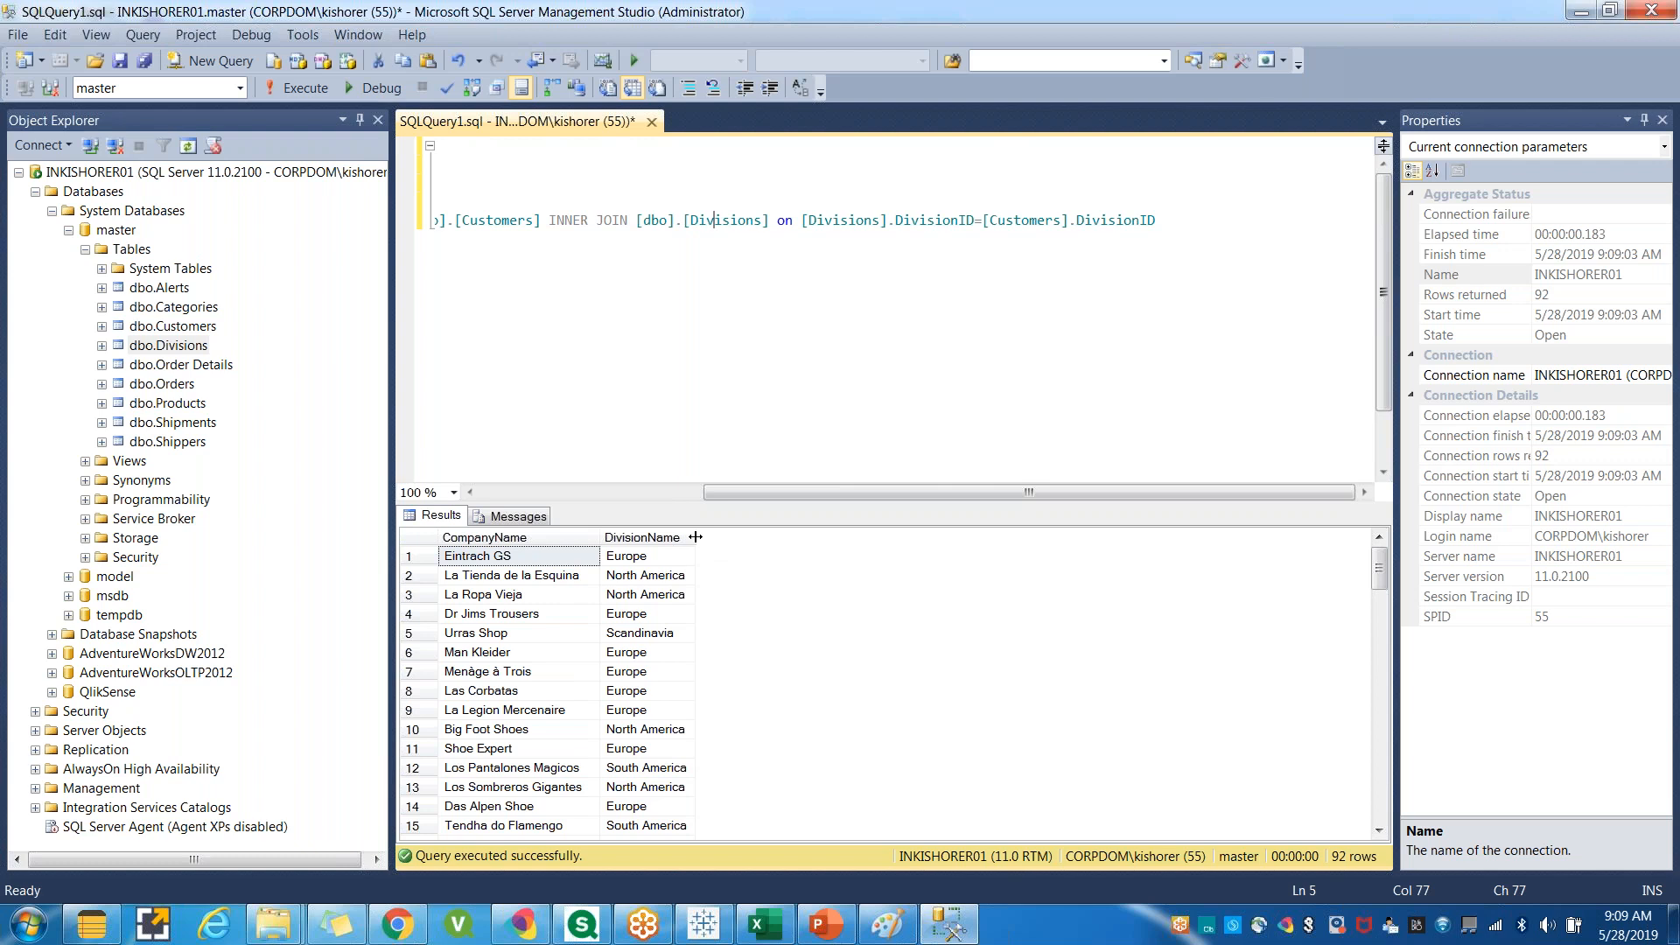
left_click_drag(695, 537, 734, 536)
left_click(657, 370)
Append a where keyword to the end of the third query.
left_click_drag(863, 495, 570, 495)
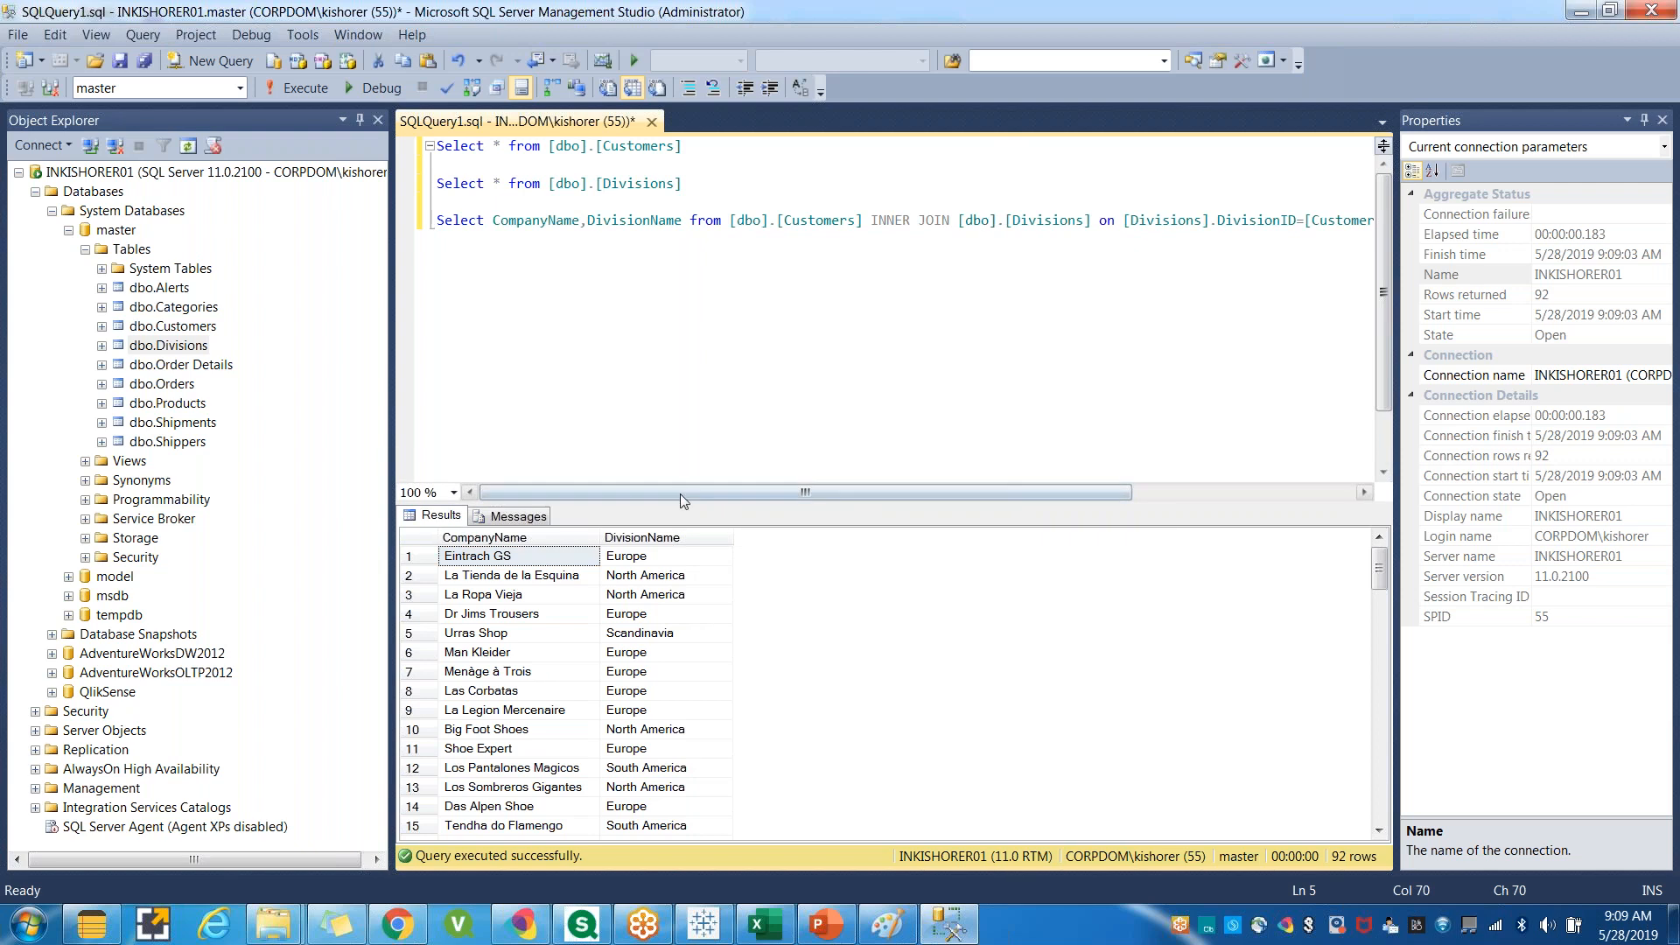
left_click_drag(700, 496, 923, 496)
left_click(1206, 230)
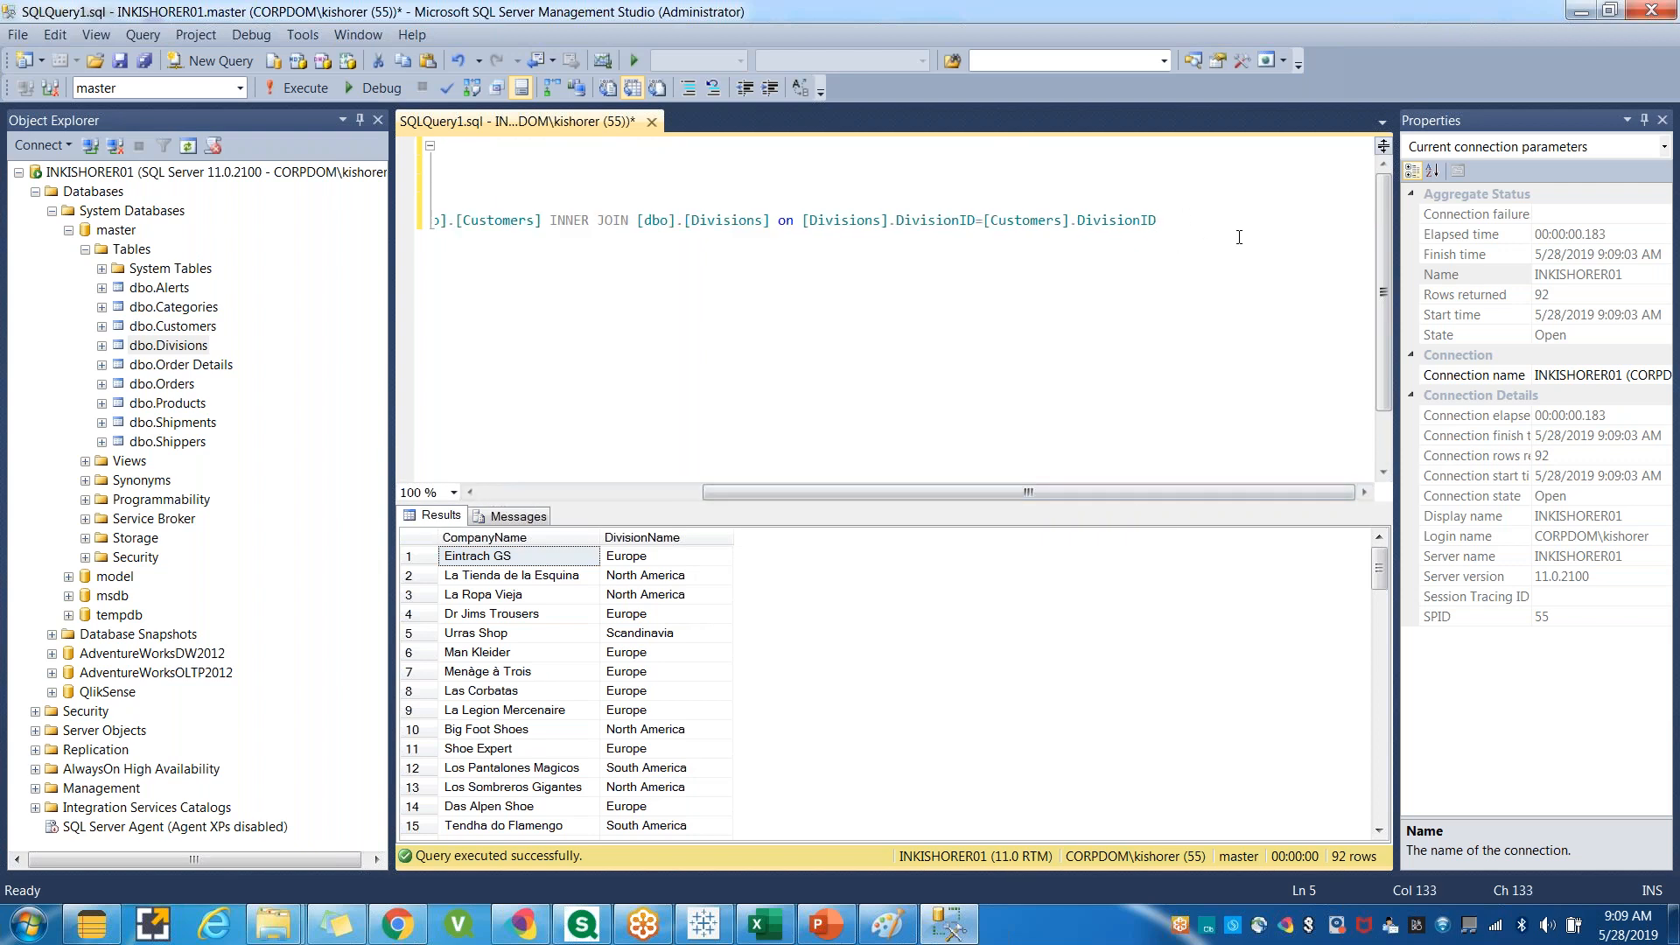
type("H")
key("BackSpace")
type("whr")
key("BackSpace")
type("ere")
Add the filter DivisionID =1 to the where clause.
left_click_drag(1160, 219, 1080, 221)
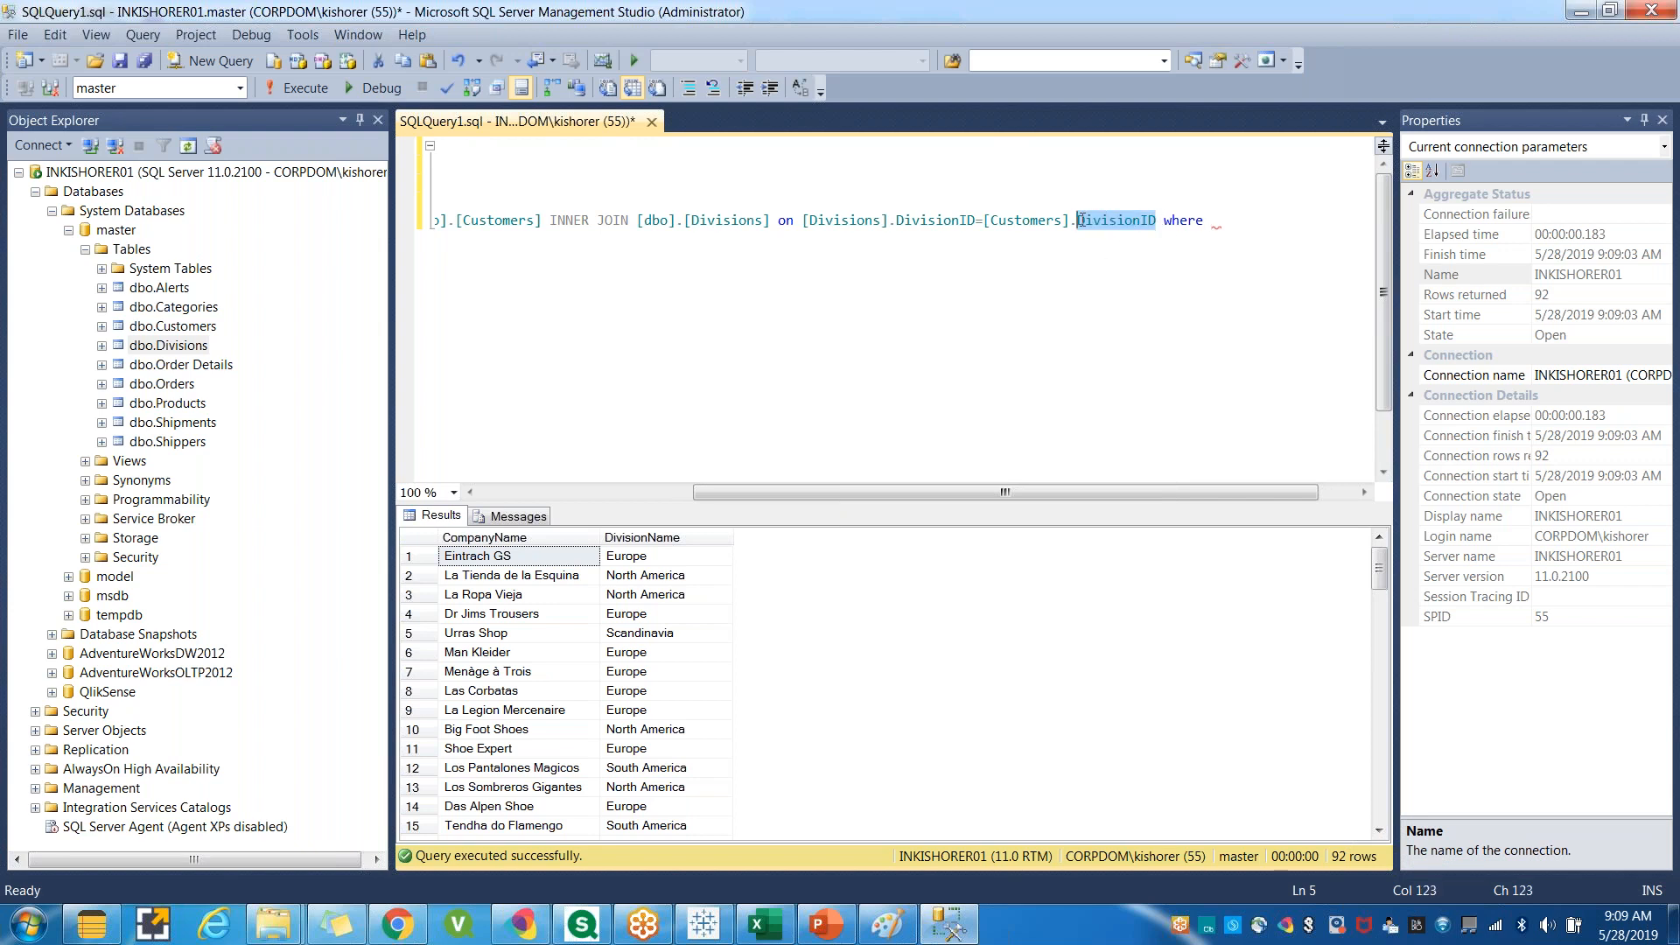
left_click(1233, 223)
key("ctrl+v")
type("=1")
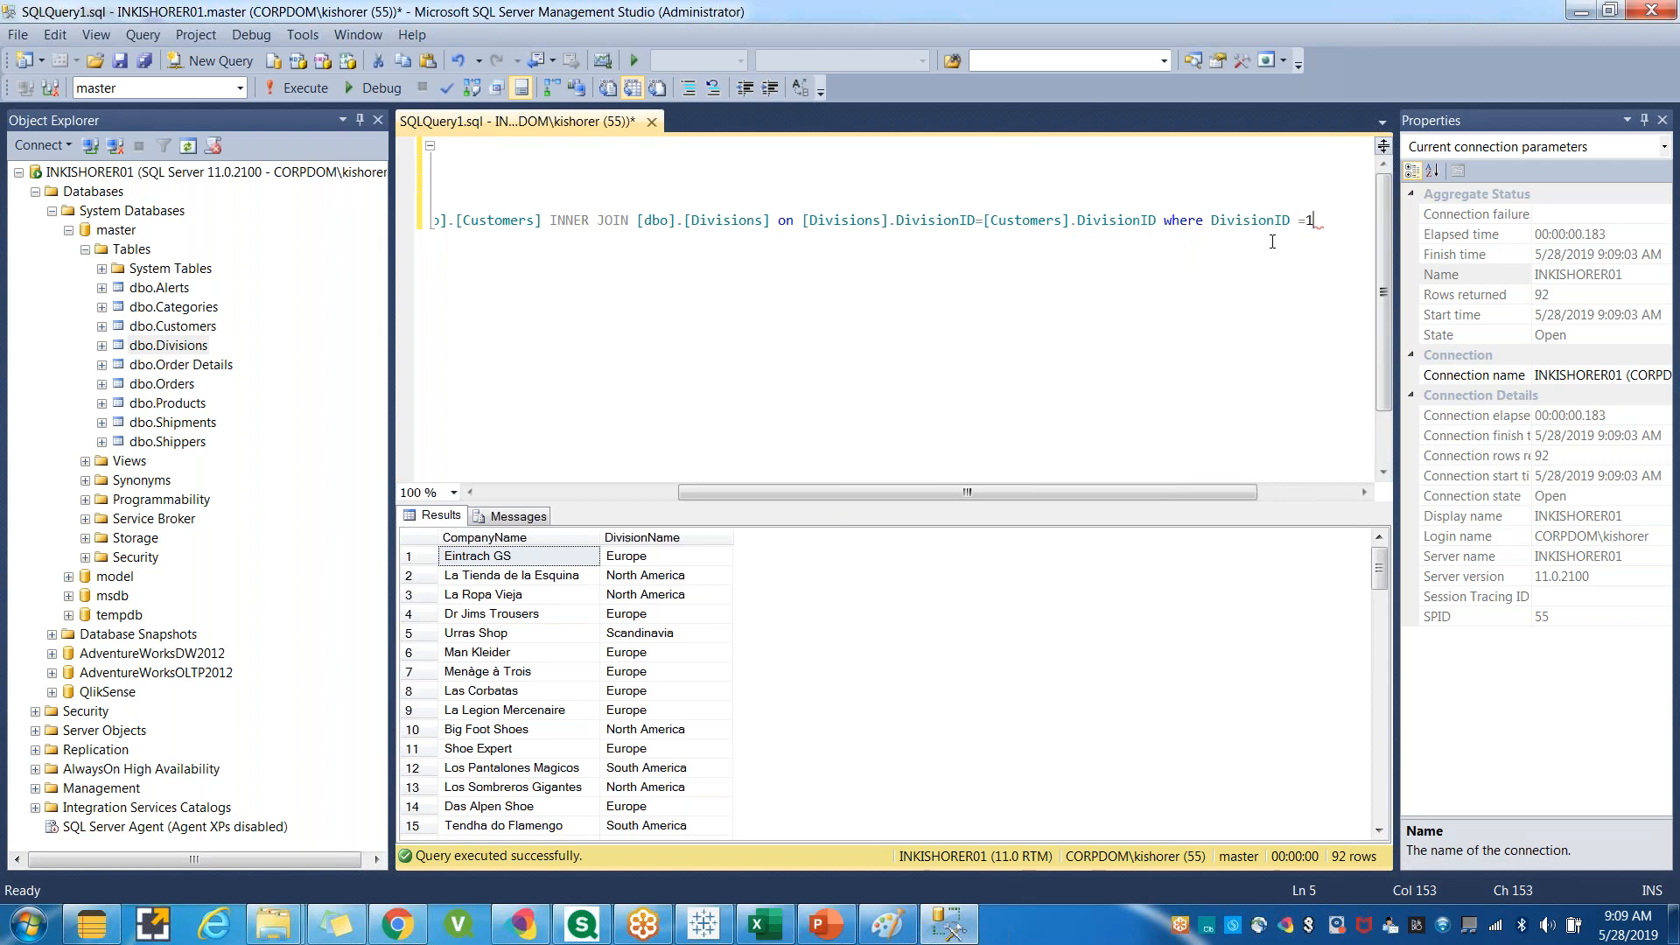
Qualify the where clause's column as [Customers].DivisionID.
left_click(1275, 276)
left_click_drag(803, 220, 891, 220)
left_click(1209, 221)
key("ctrl+v")
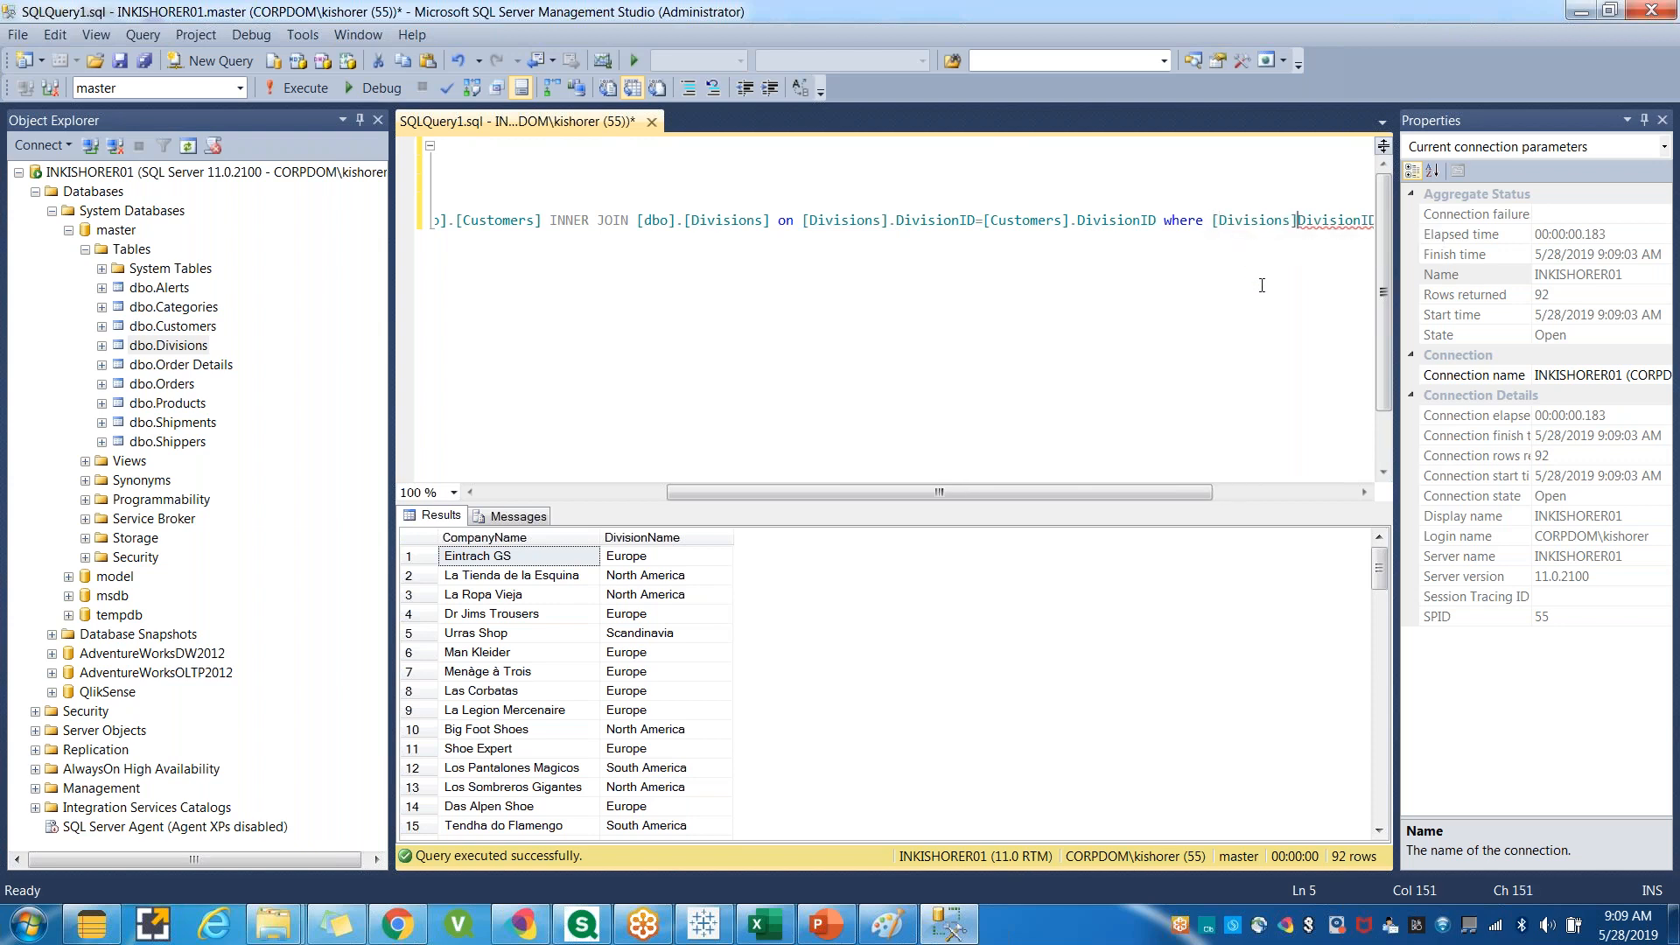
type(".")
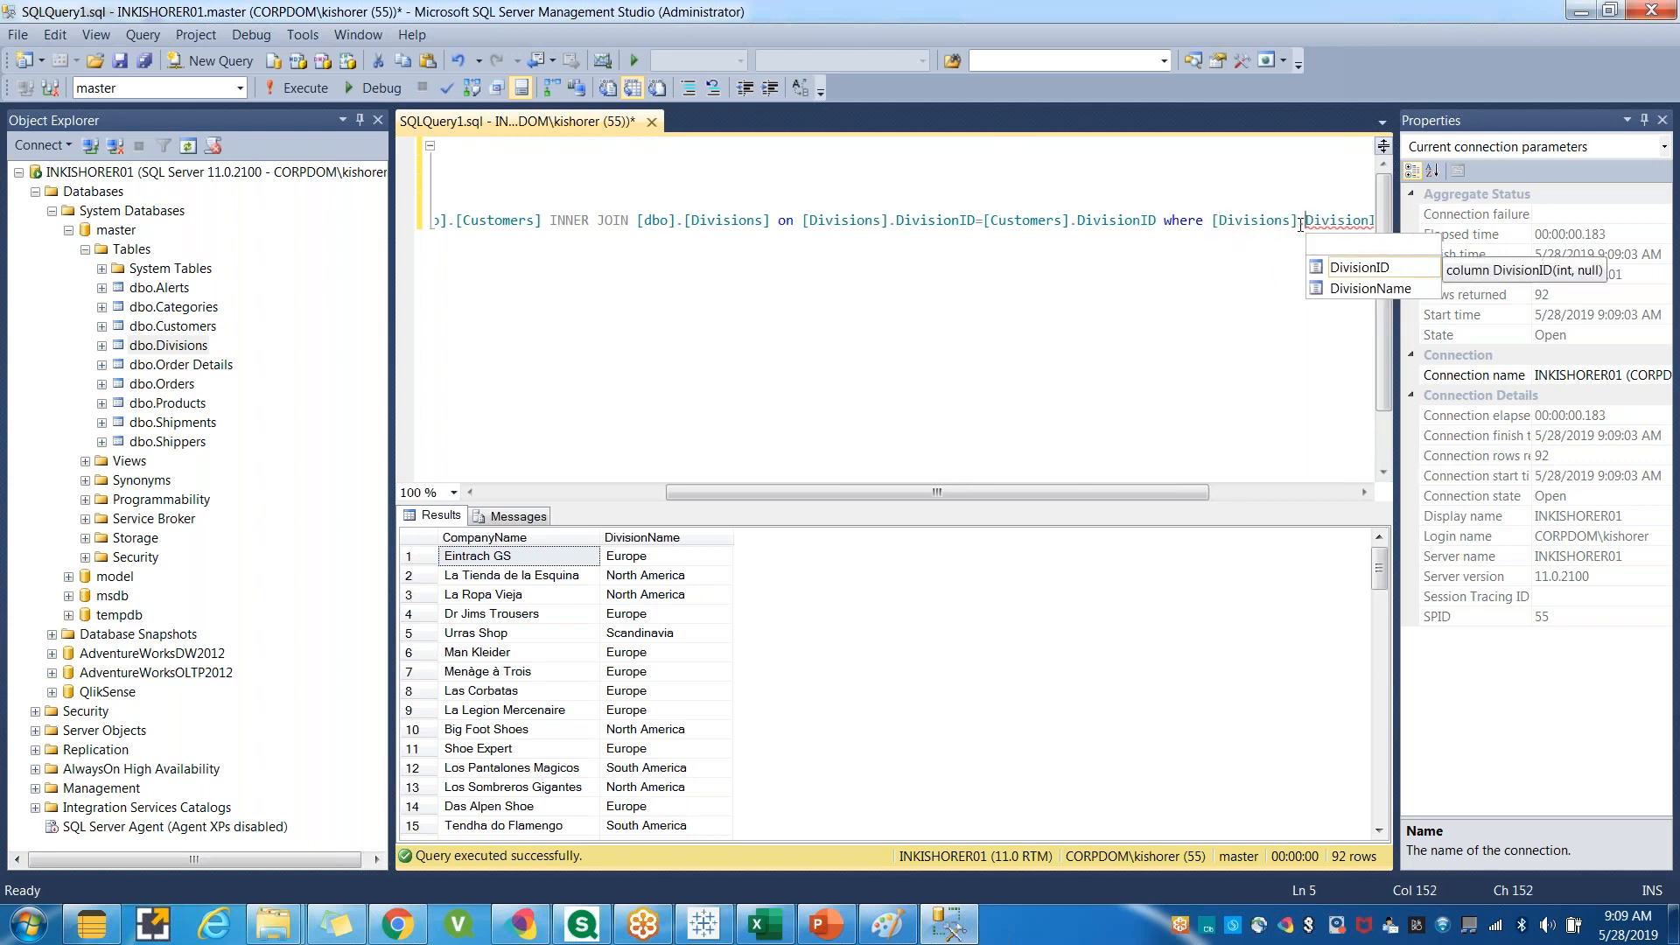
left_click_drag(986, 219, 1071, 220)
left_click_drag(1296, 219, 1212, 219)
key("ctrl+v")
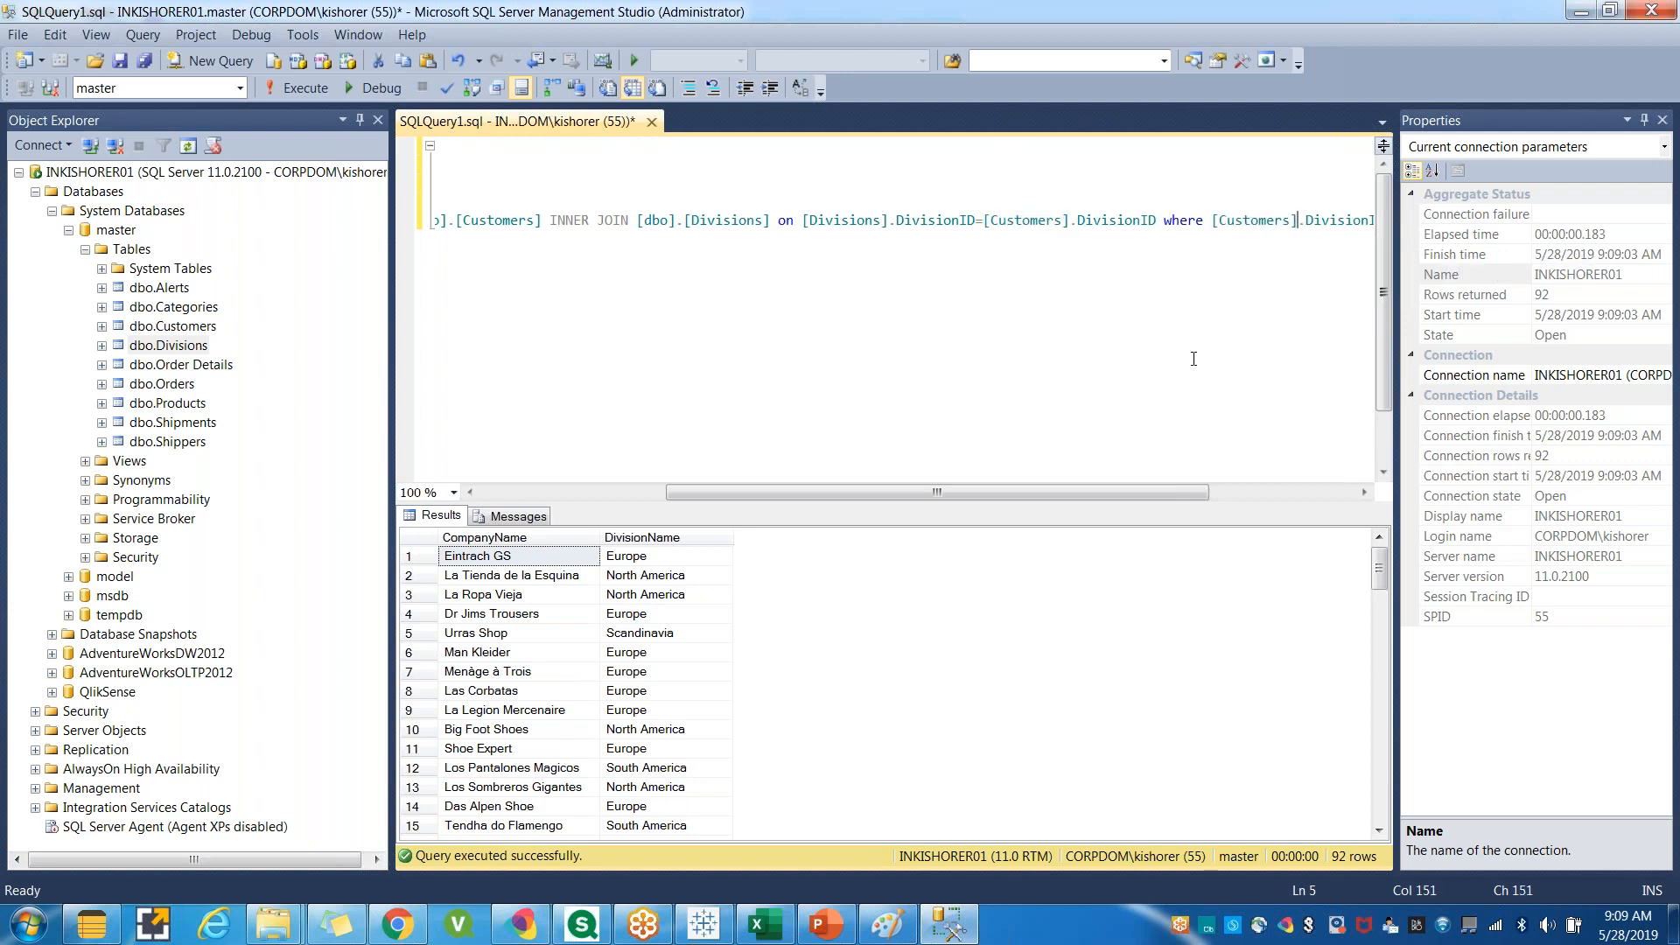
Select the whole third query and run it with the filter.
left_click_drag(1064, 485, 738, 485)
key("Home")
key("shift+End")
left_click(320, 87)
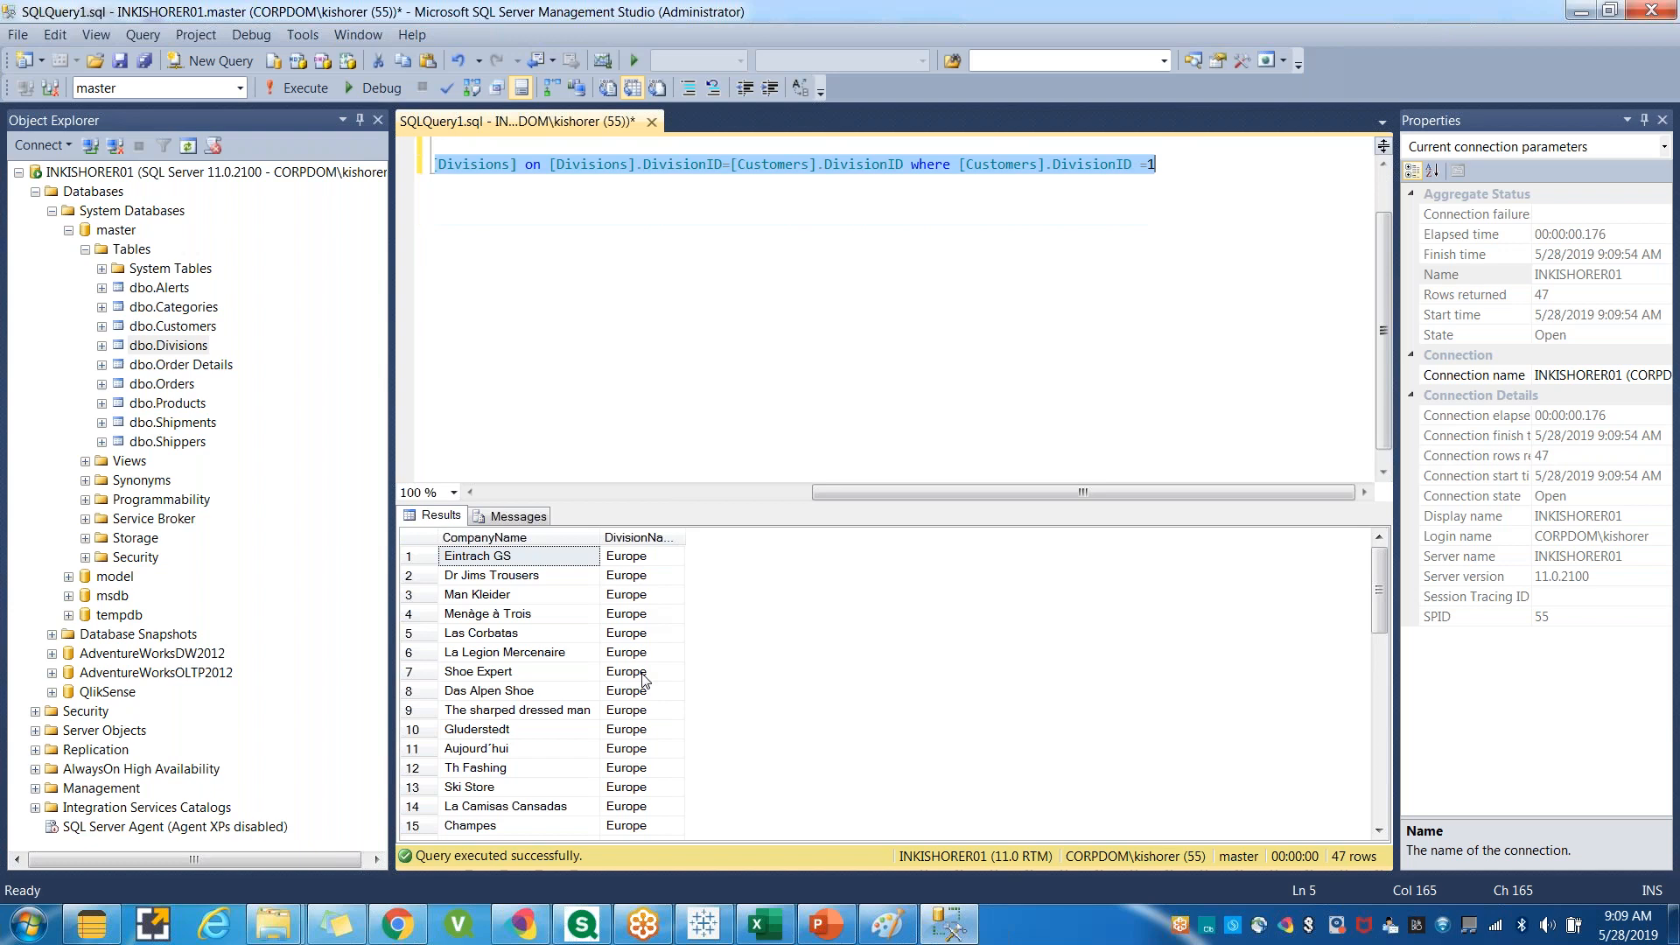
Break the third query's long line so the join condition starts on a new line after the on keyword.
left_click_drag(1378, 577, 1396, 785)
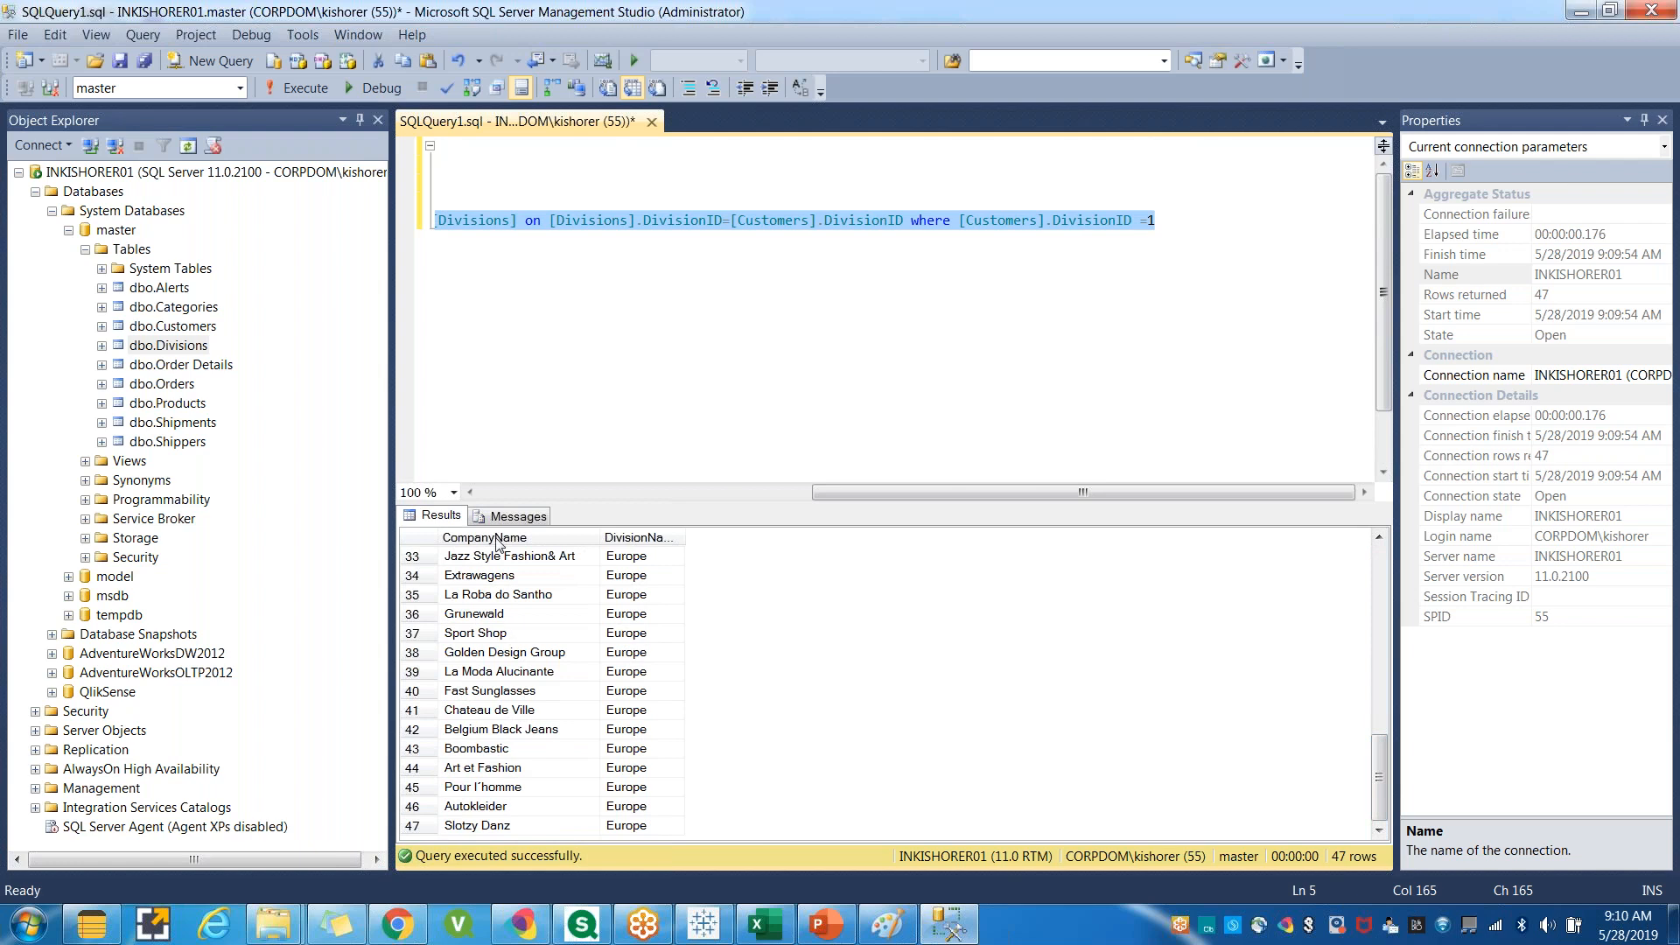
left_click_drag(1376, 801, 1378, 614)
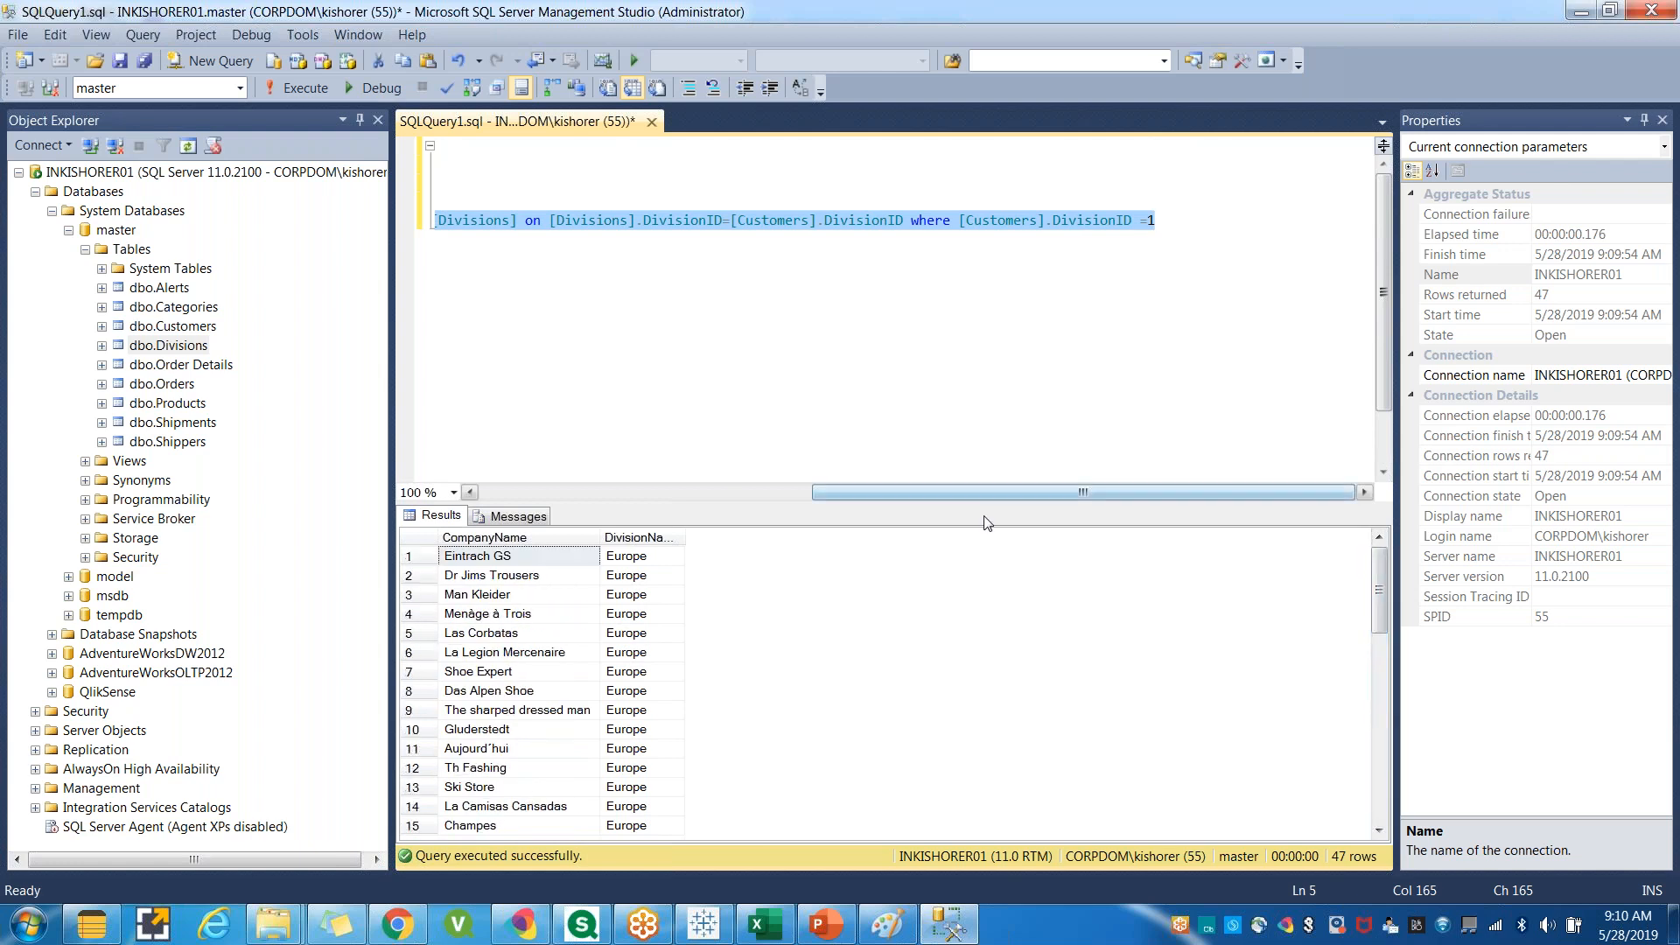
left_click_drag(985, 495, 652, 497)
left_click(1088, 258)
left_click(1125, 220)
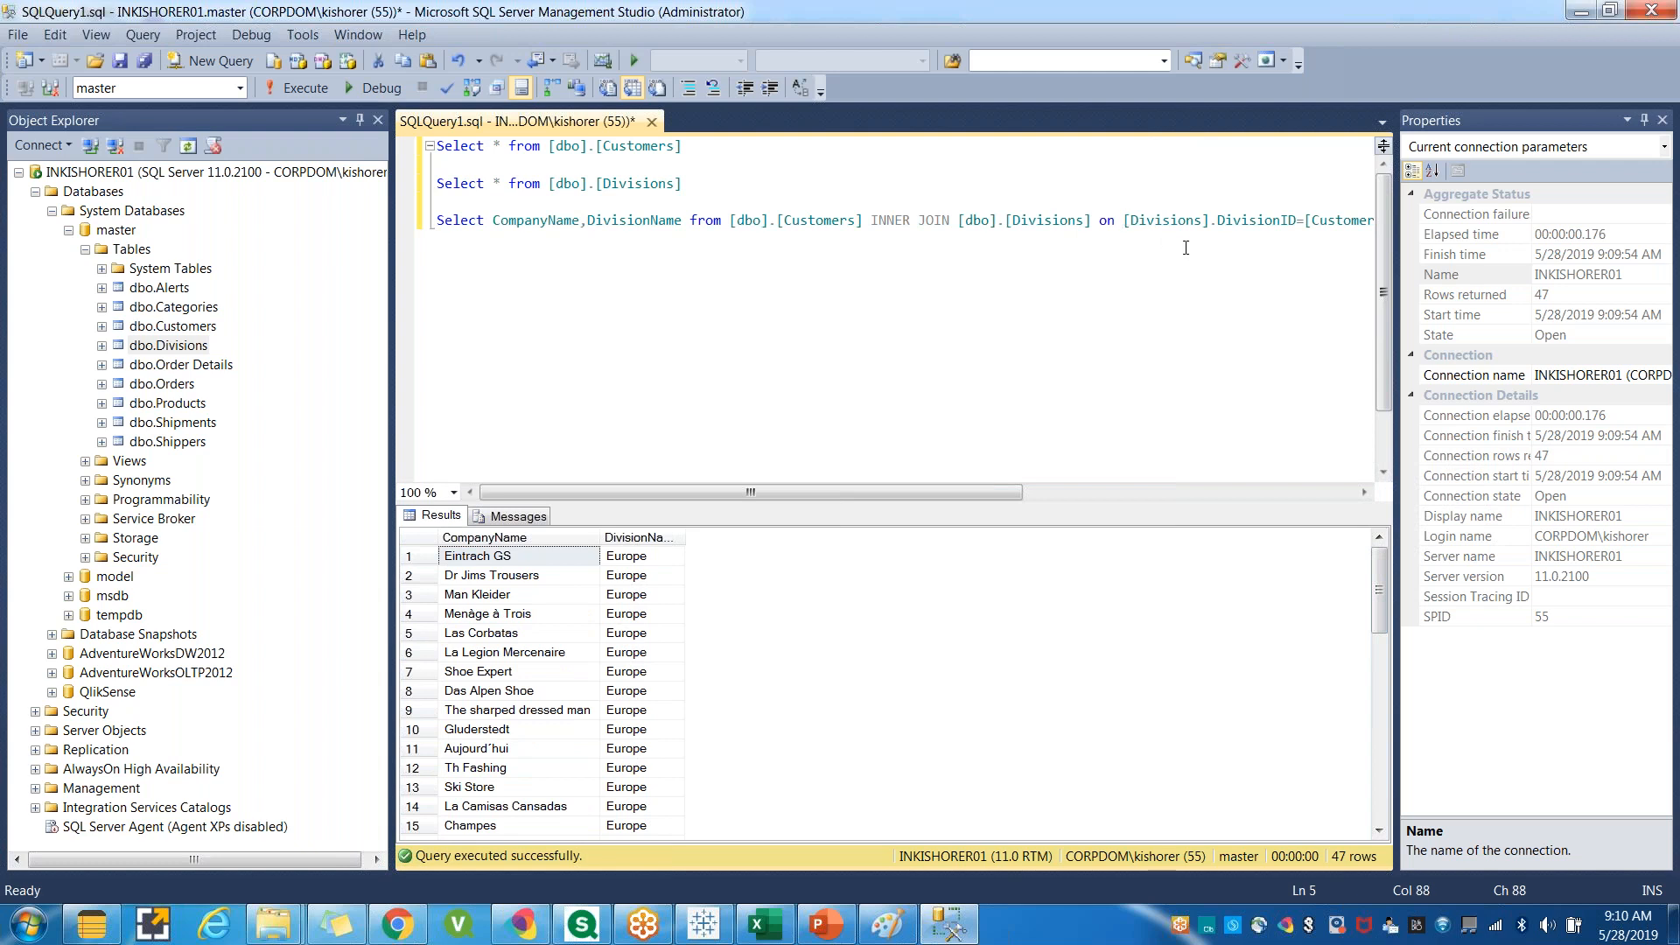
key("Return")
left_click(966, 294)
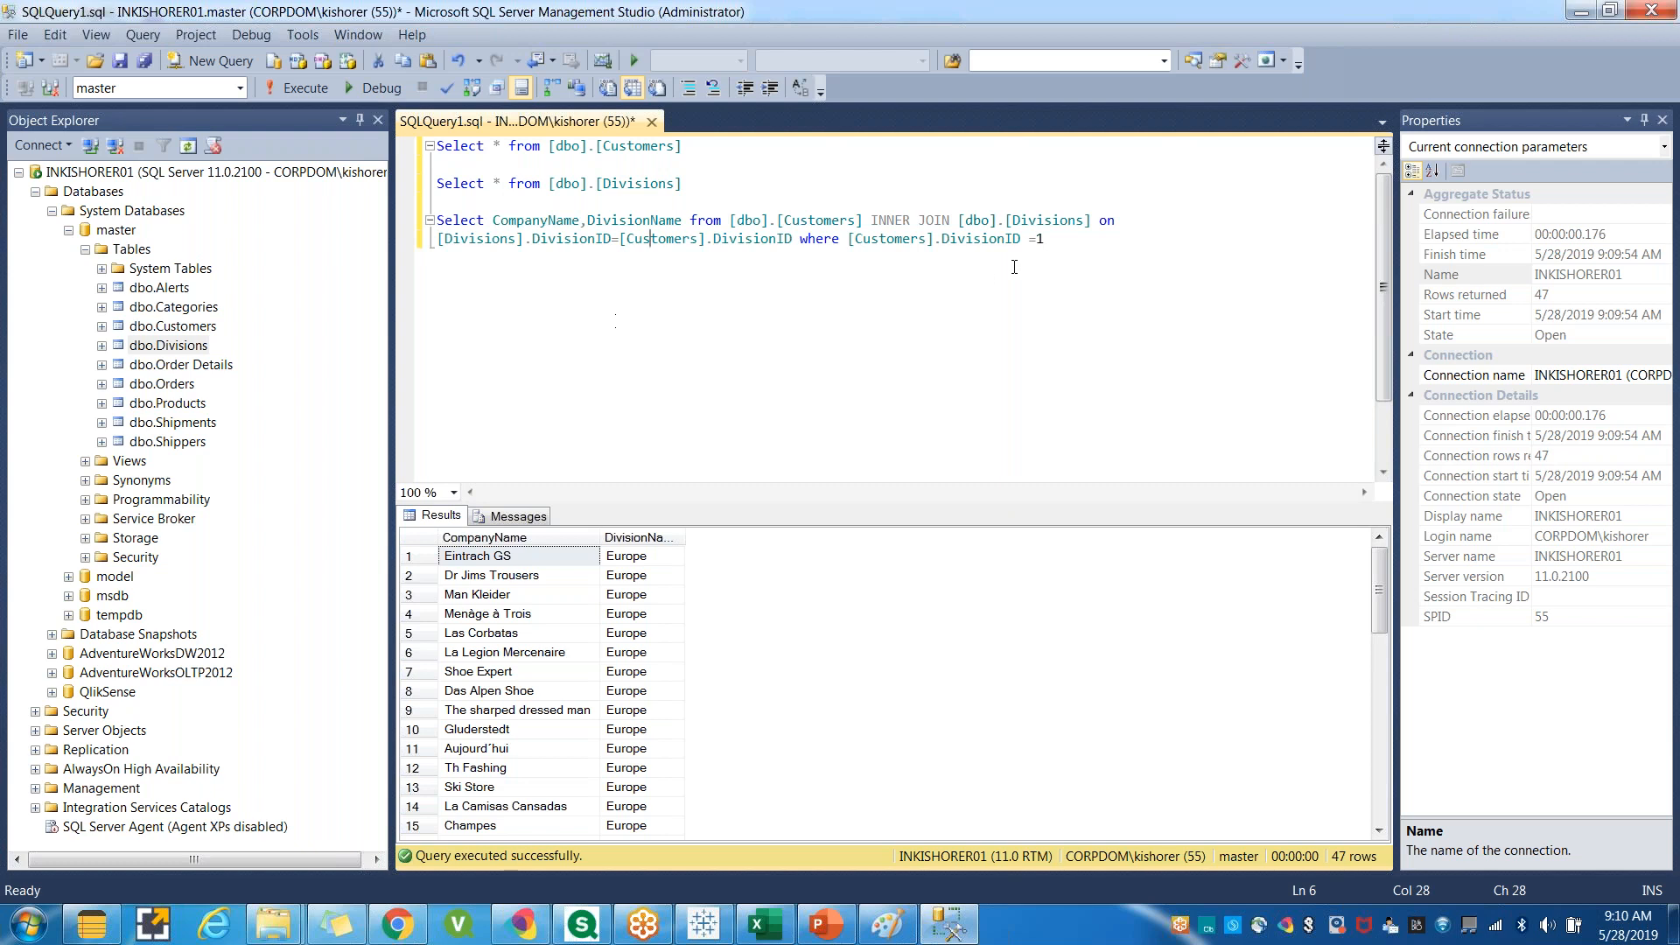
Move the on keyword of the third query onto its own line.
left_click_drag(1046, 239, 437, 221)
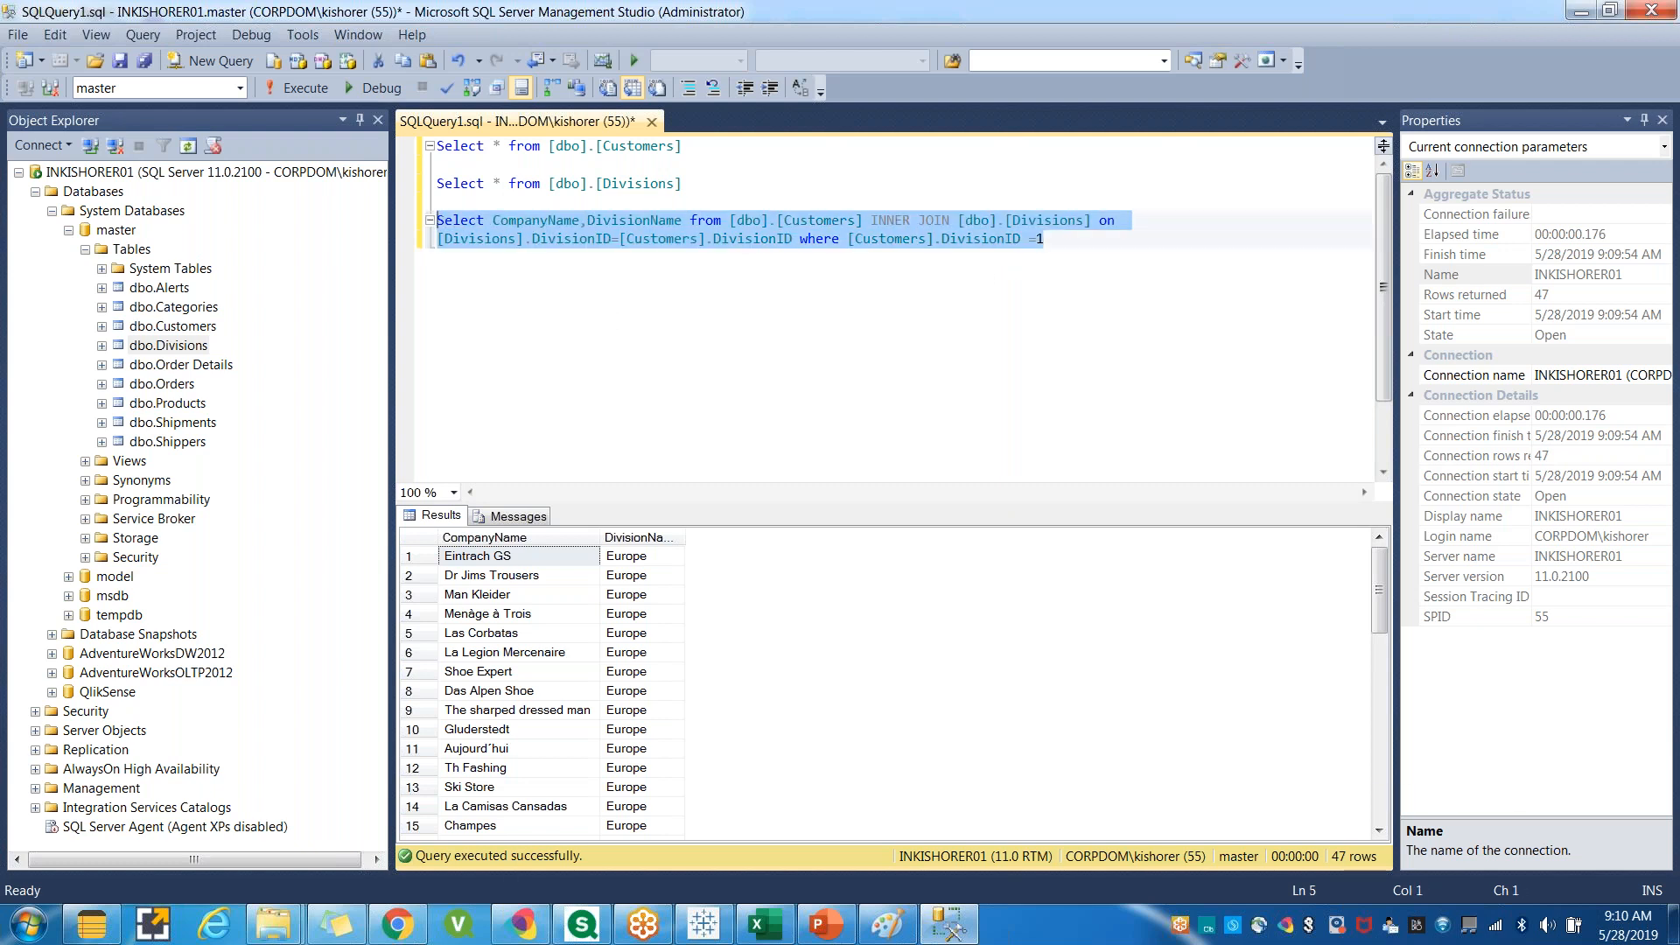
left_click(605, 238)
left_click(1101, 217)
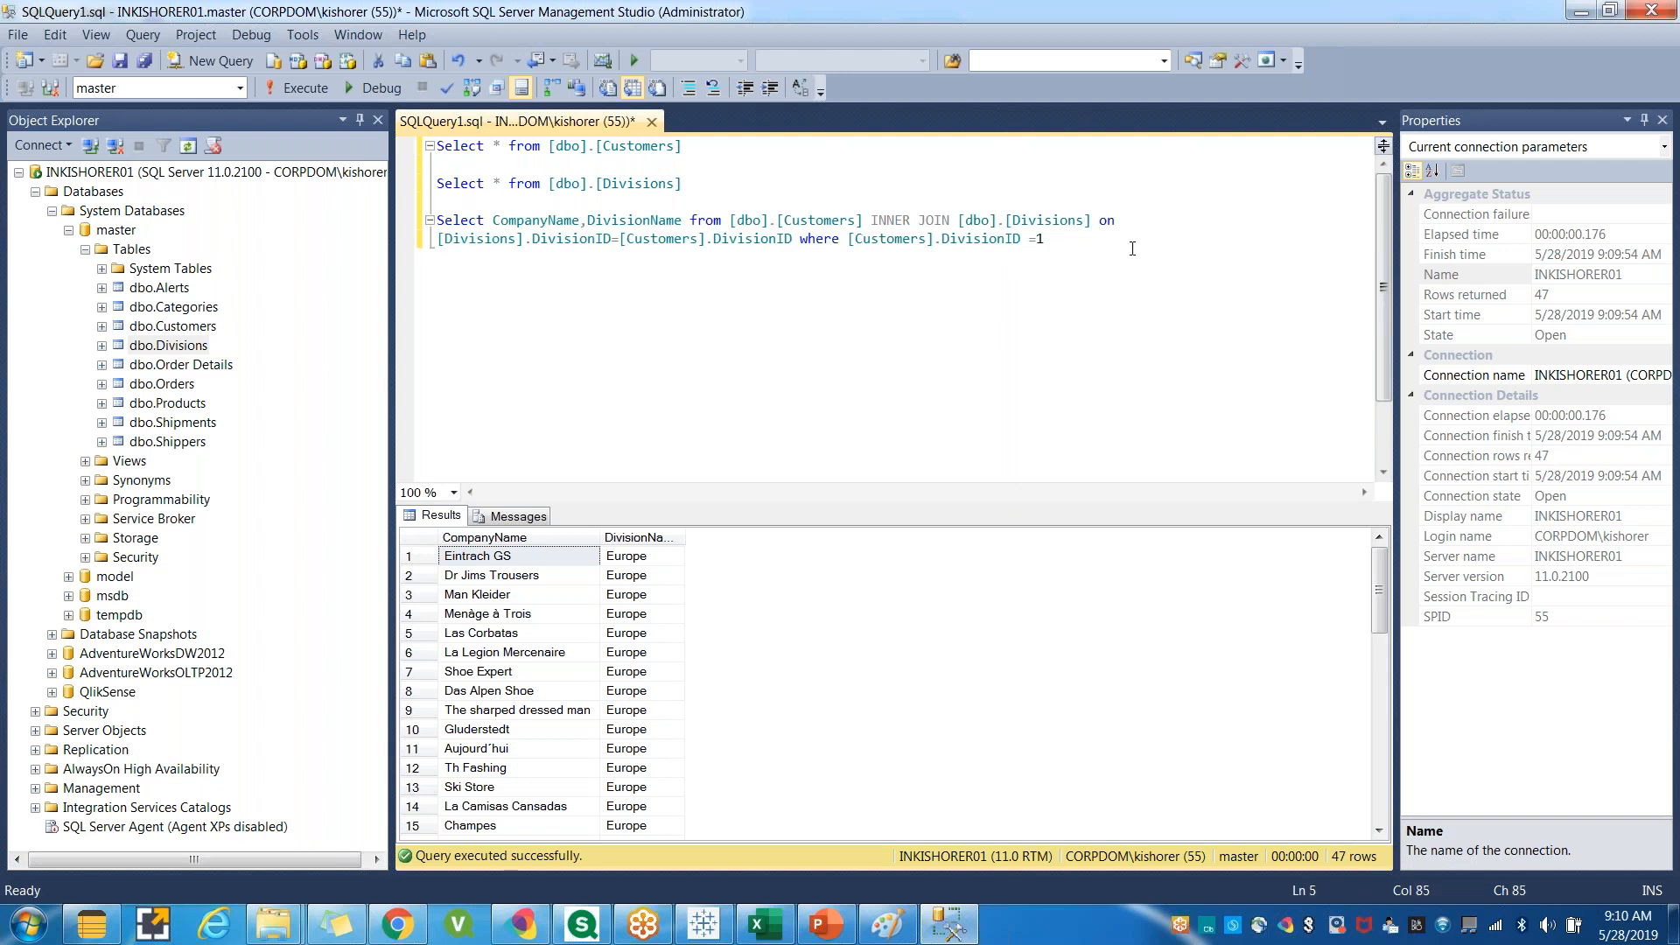
key("Return")
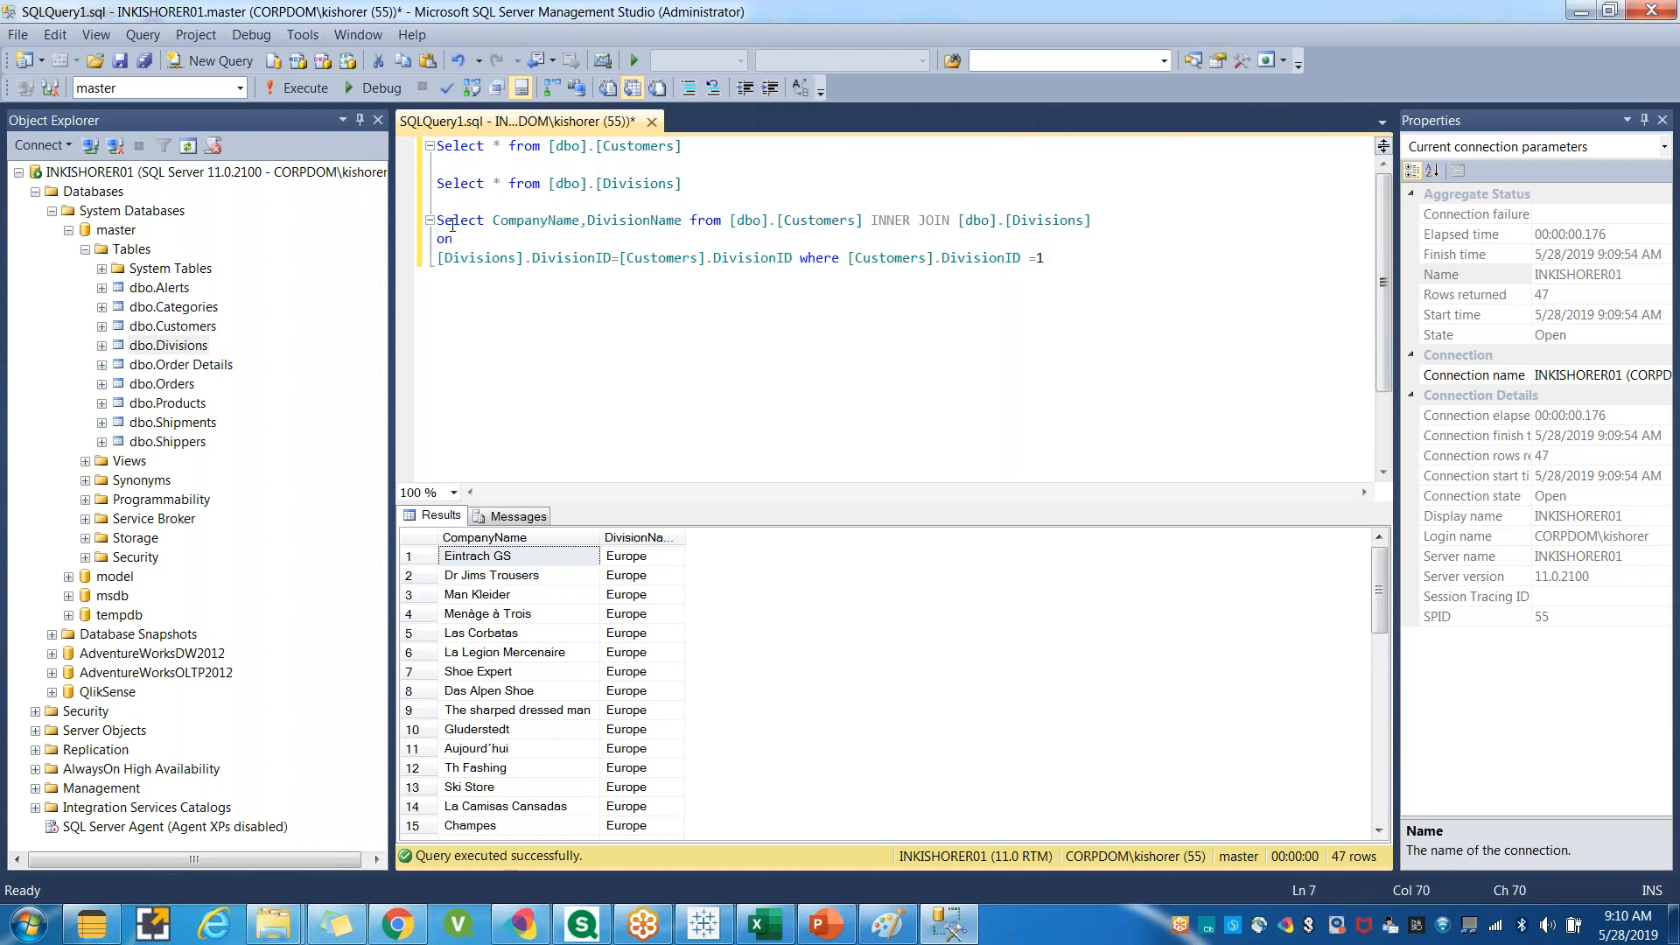
left_click_drag(437, 218, 1024, 343)
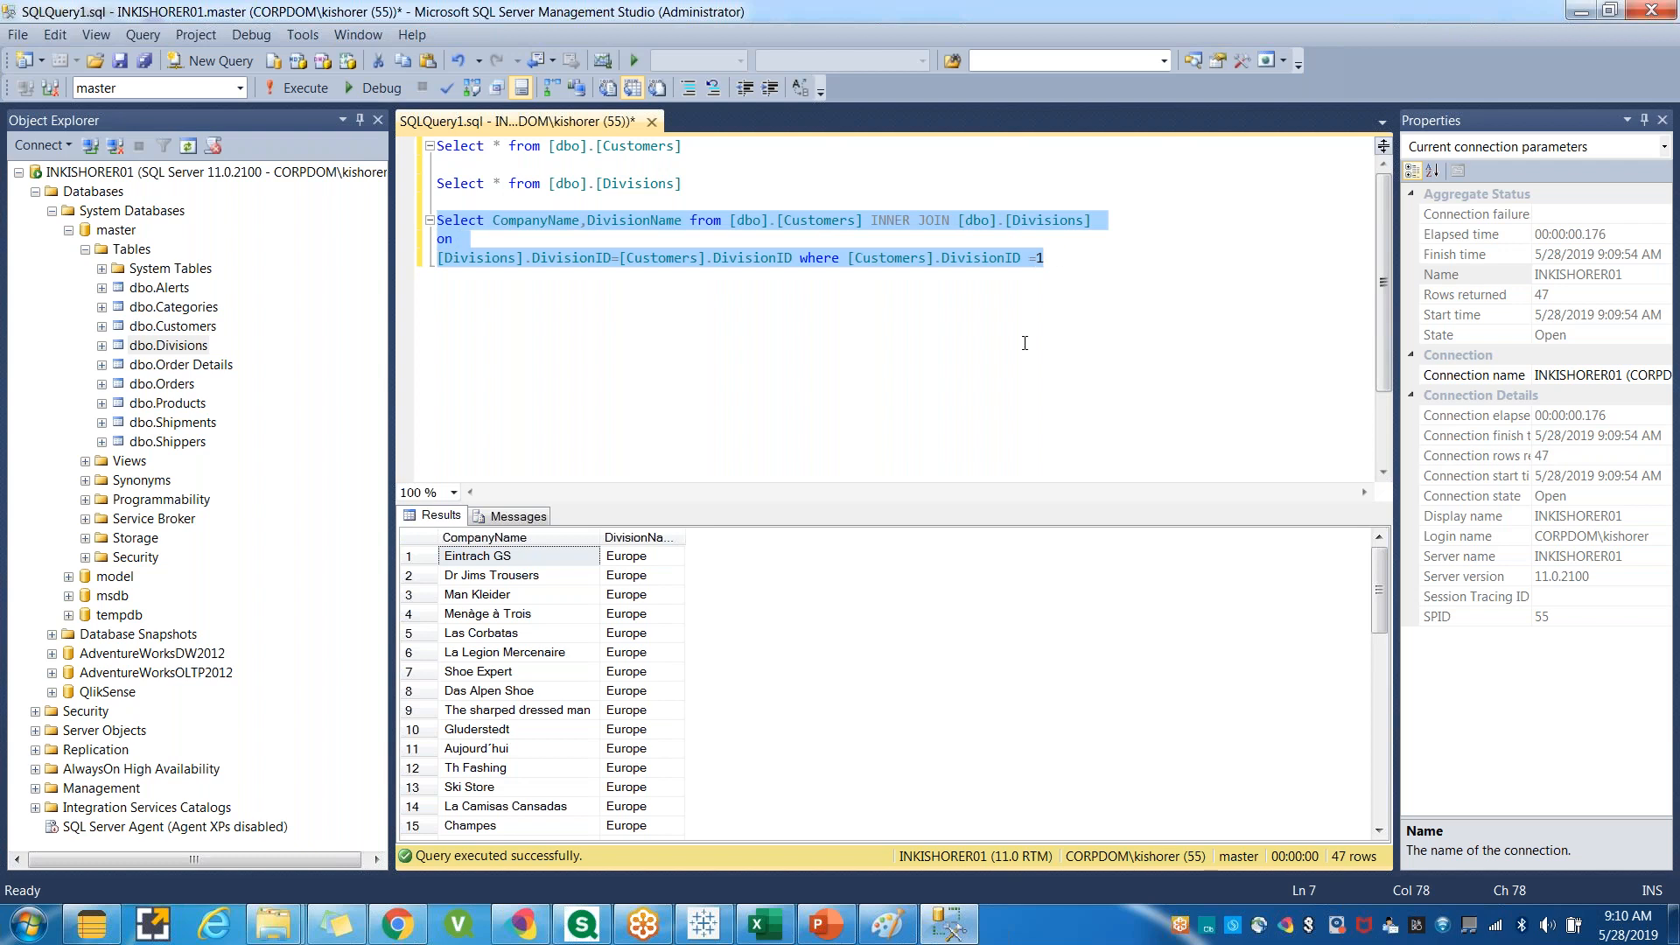
left_click(1025, 343)
Switch to Tableau and remove the DimEmployee table from the data source canvas.
left_click(704, 924)
left_click(538, 176)
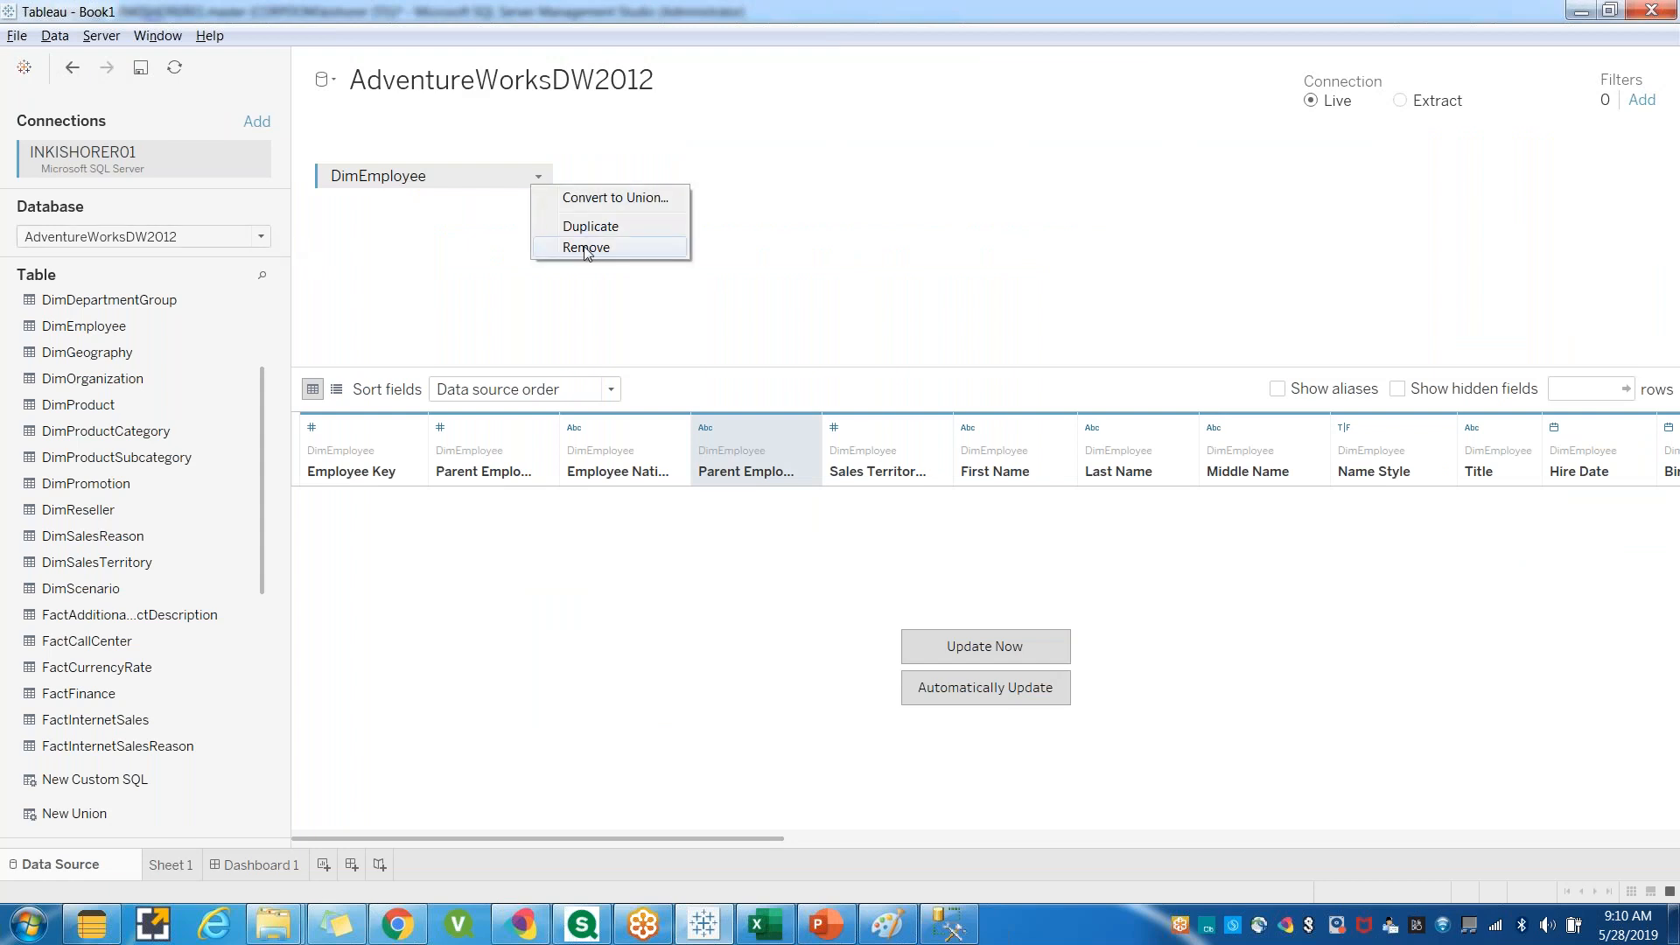
left_click(585, 247)
Change the database to master and add the Customers table to the canvas.
left_click(261, 238)
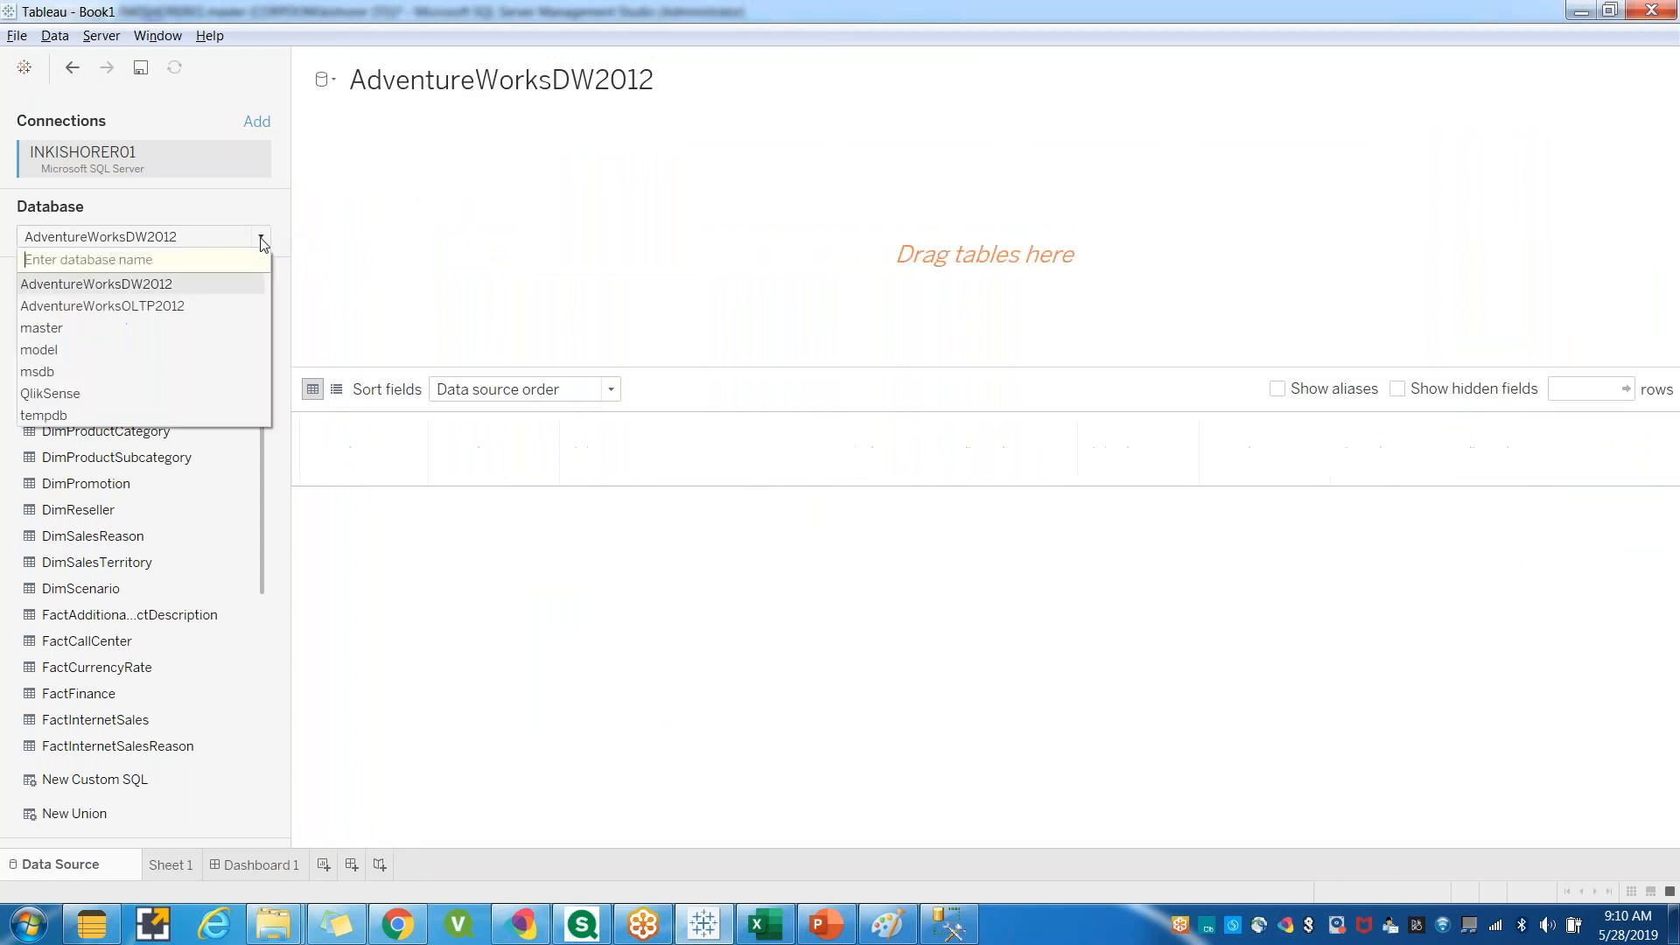
left_click(55, 334)
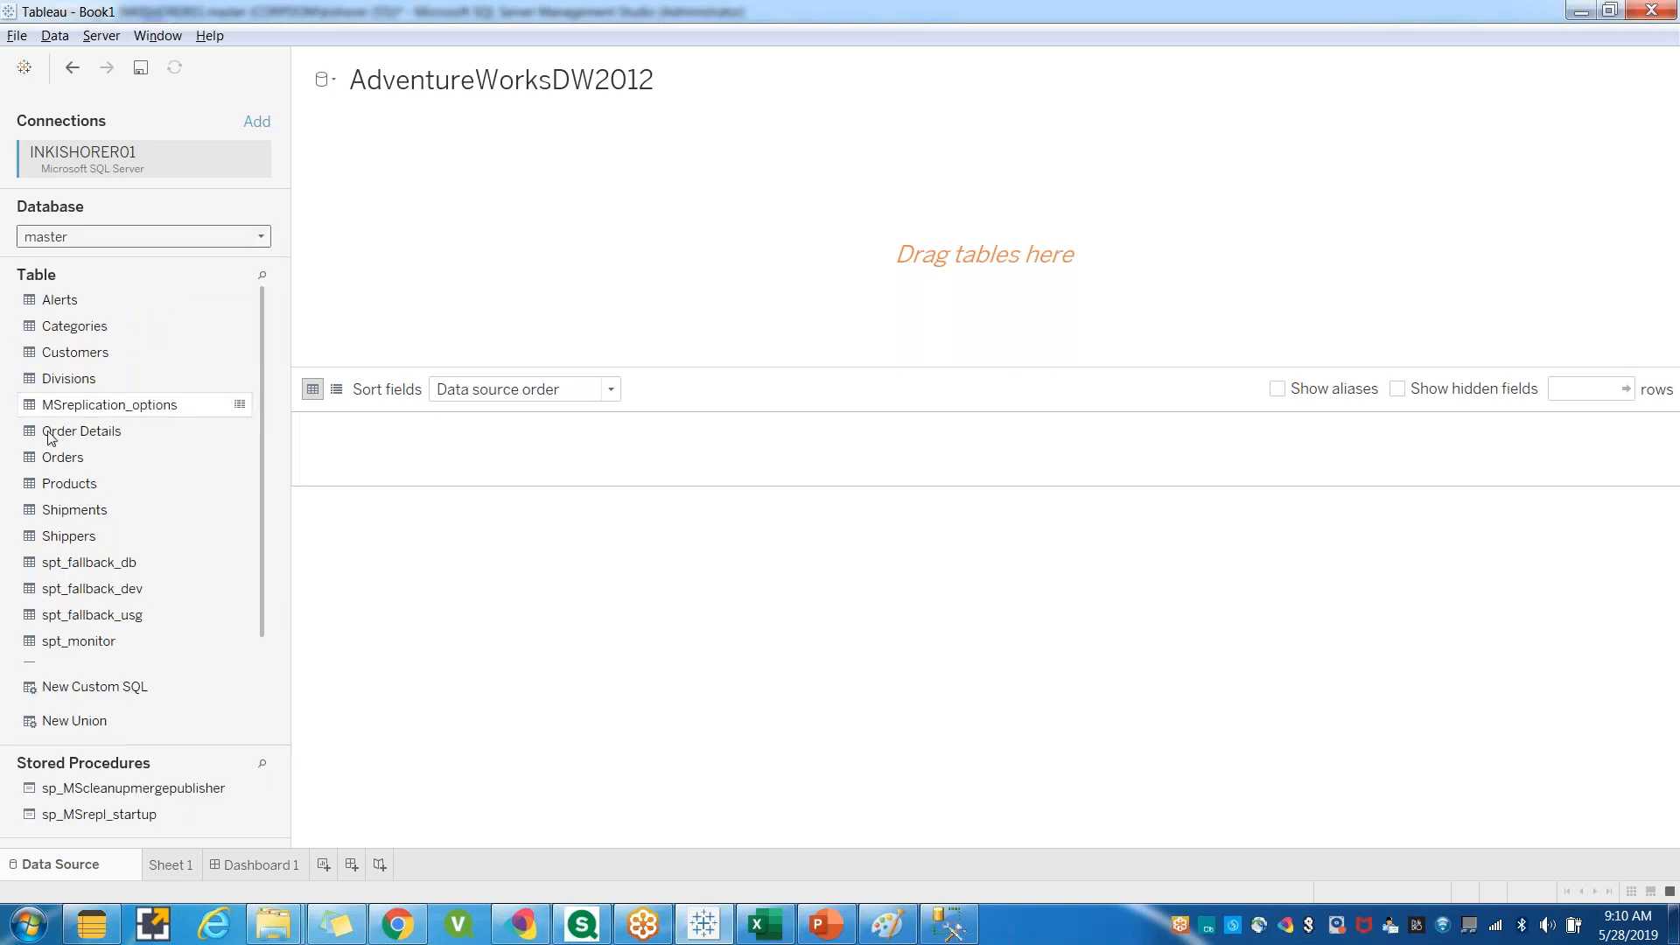
double_click(70, 355)
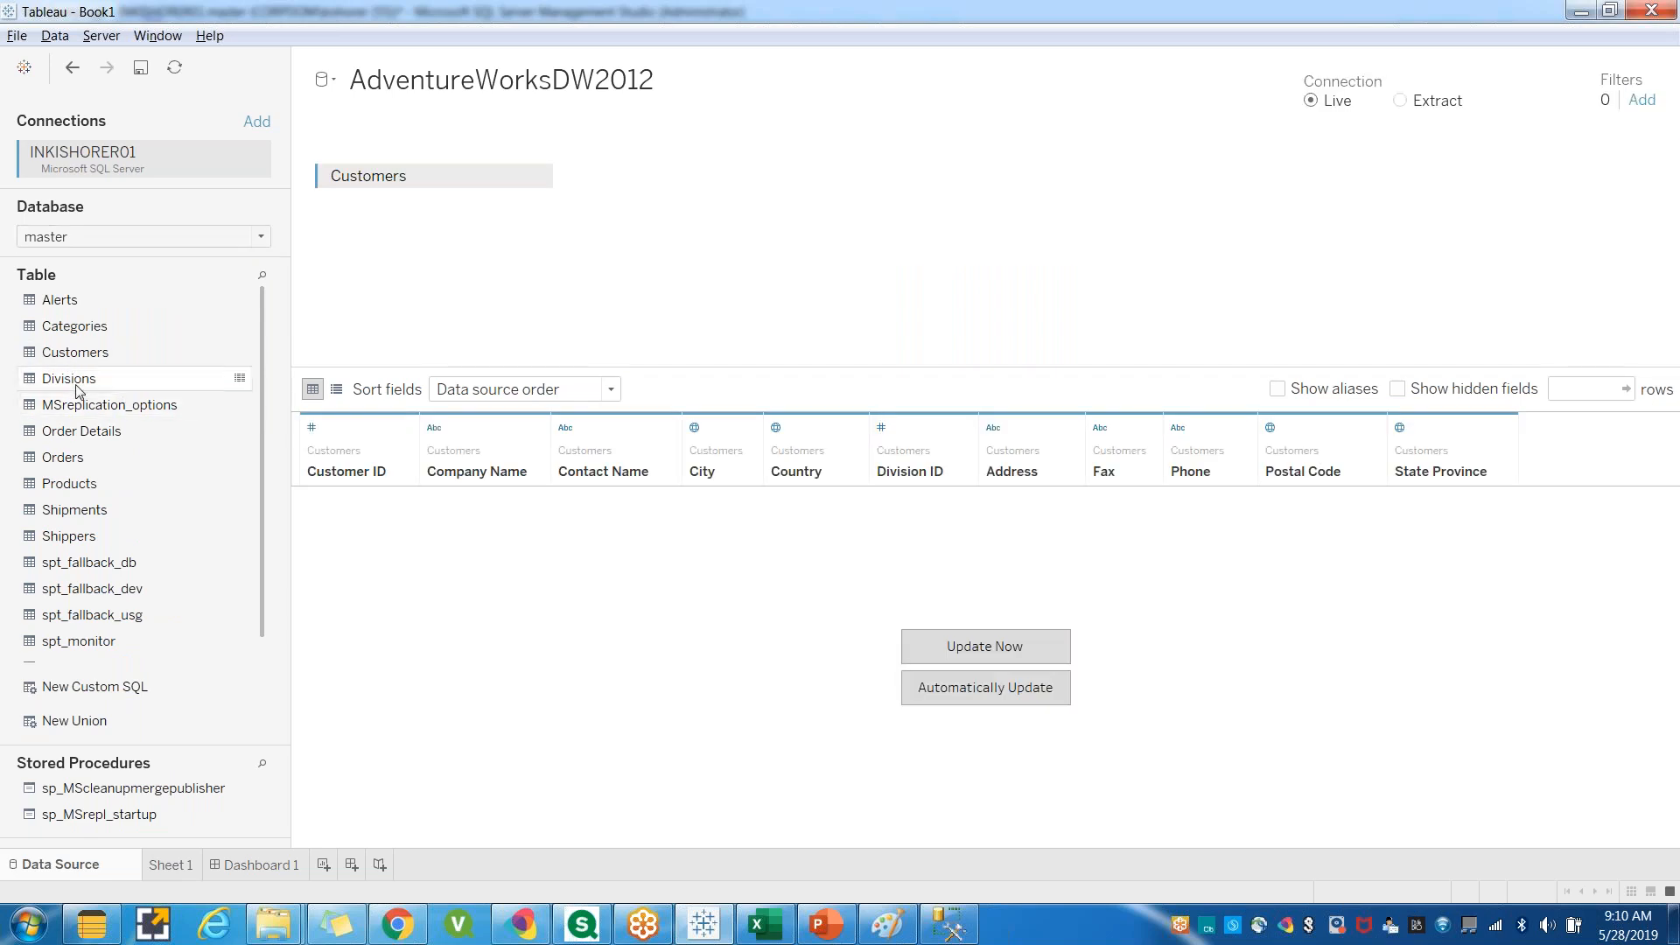
Join the Divisions table to Customers as an inner join on Division ID and update the data preview.
left_click_drag(85, 387, 669, 179)
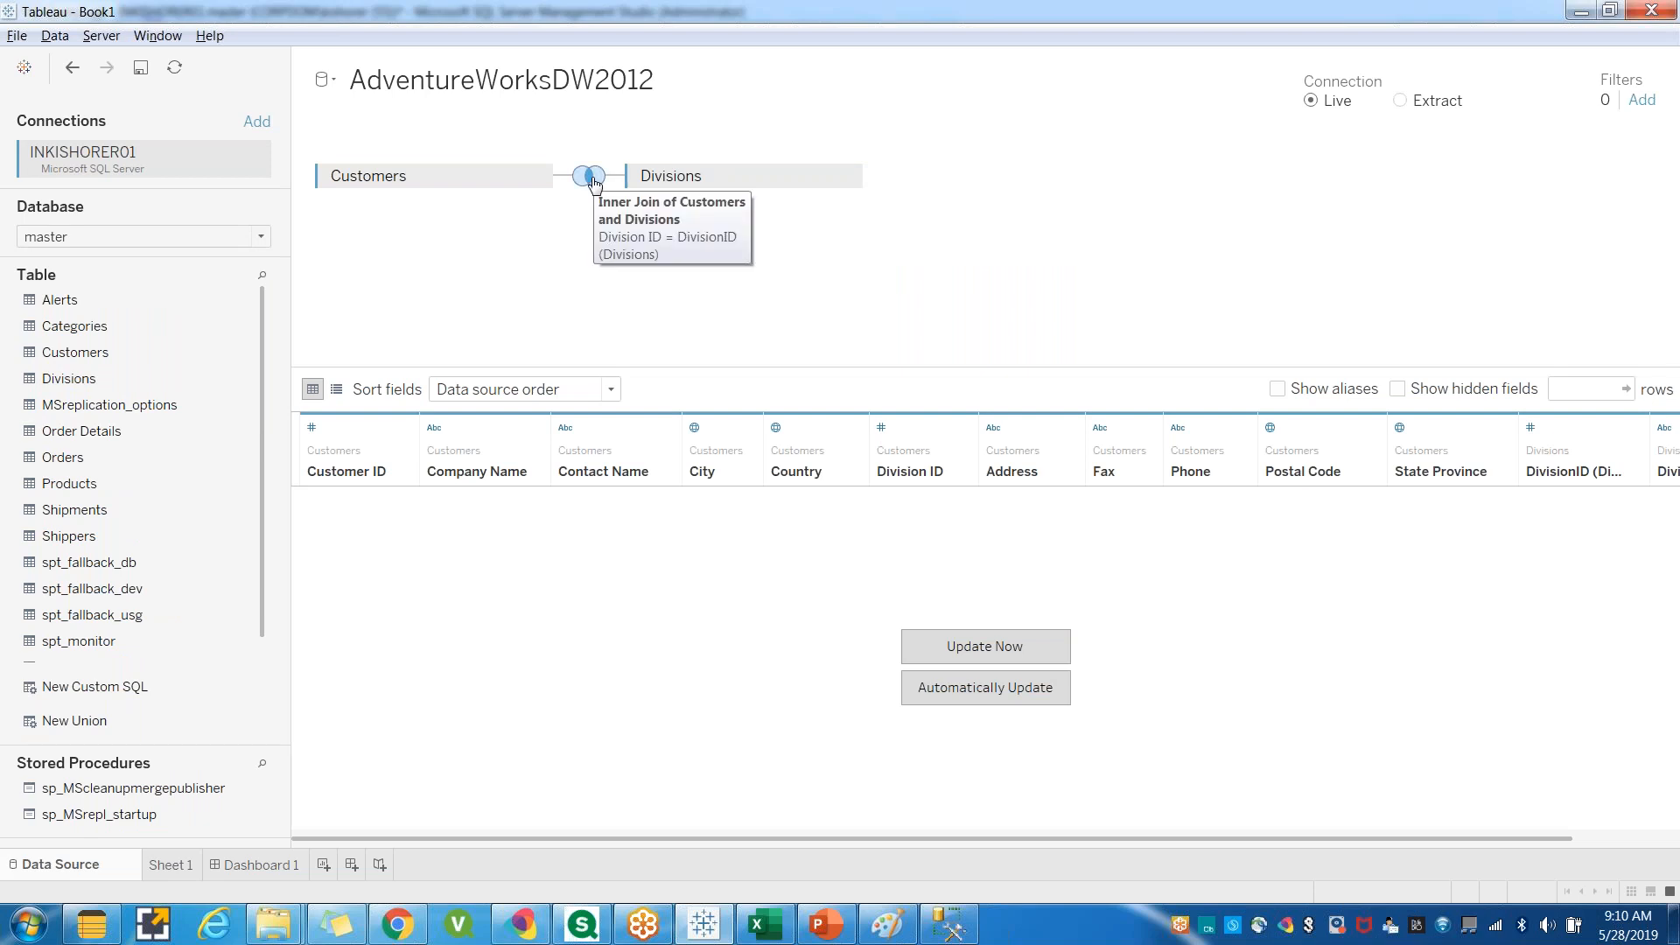
left_click(592, 178)
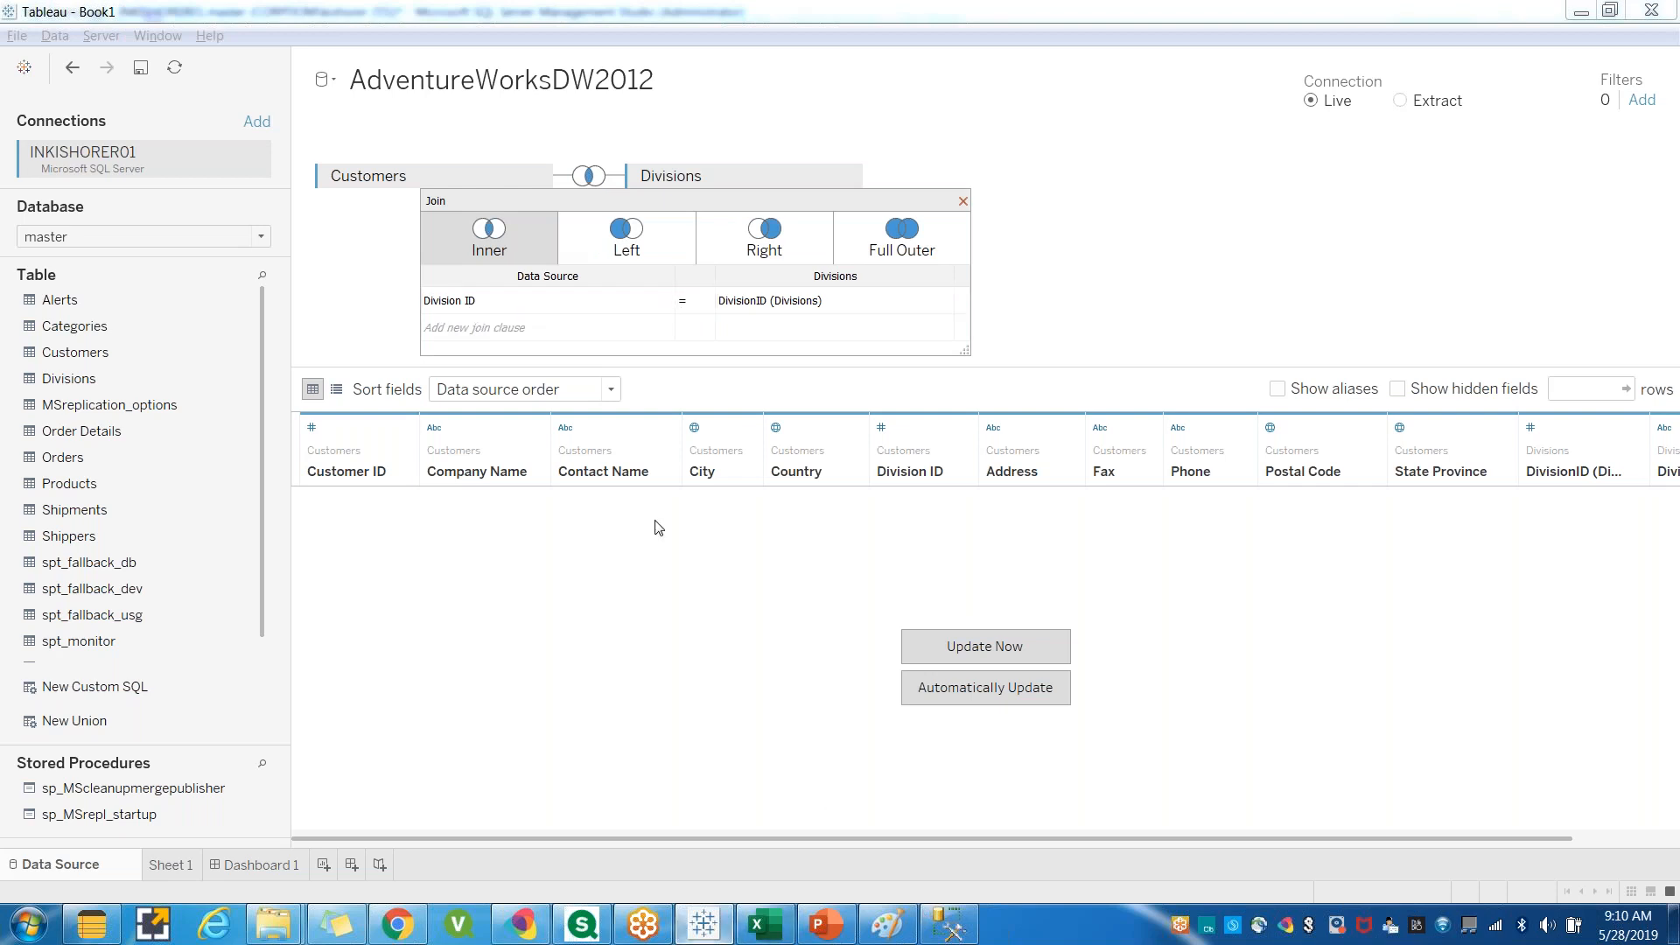
left_click(1164, 233)
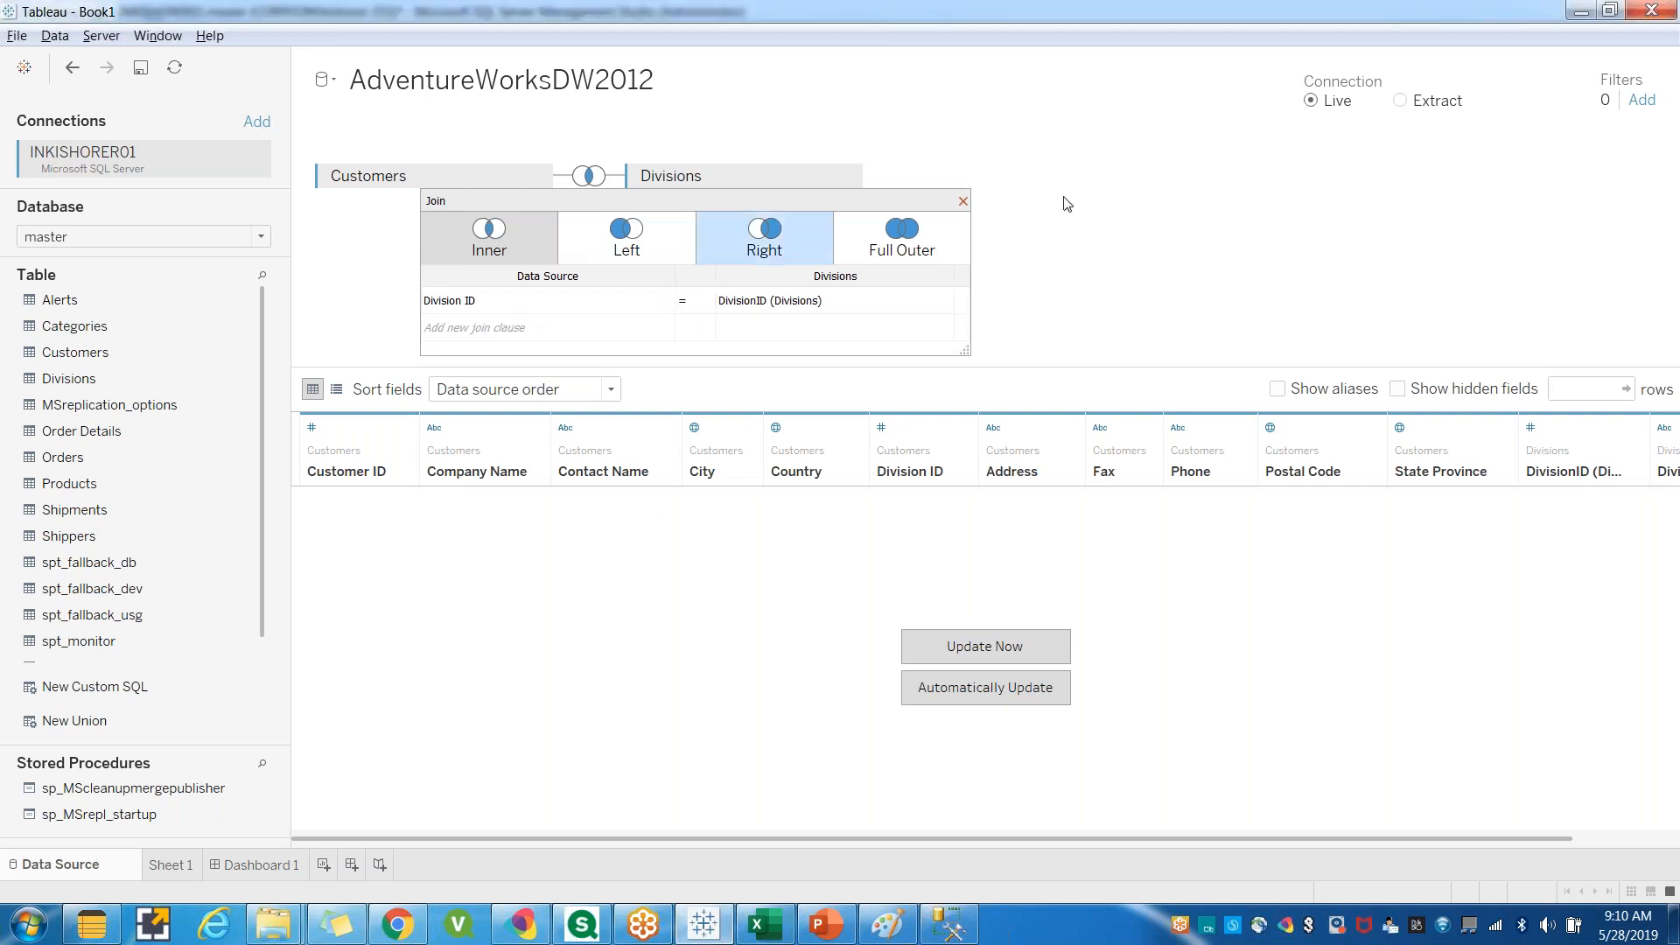
left_click(964, 203)
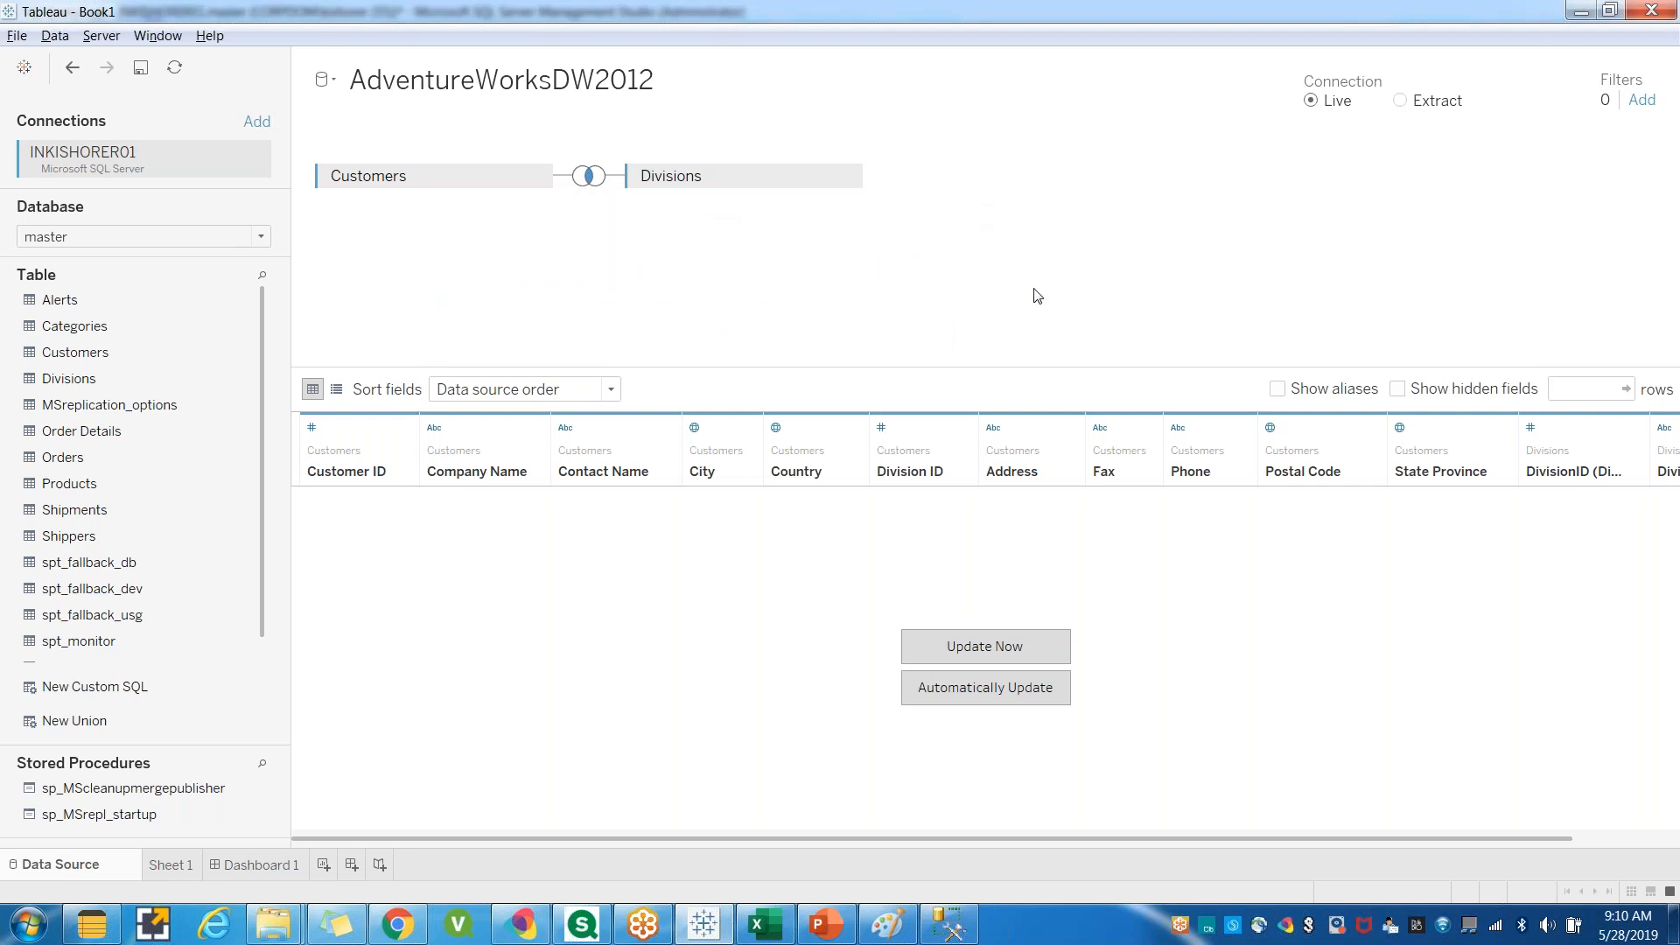
left_click(989, 654)
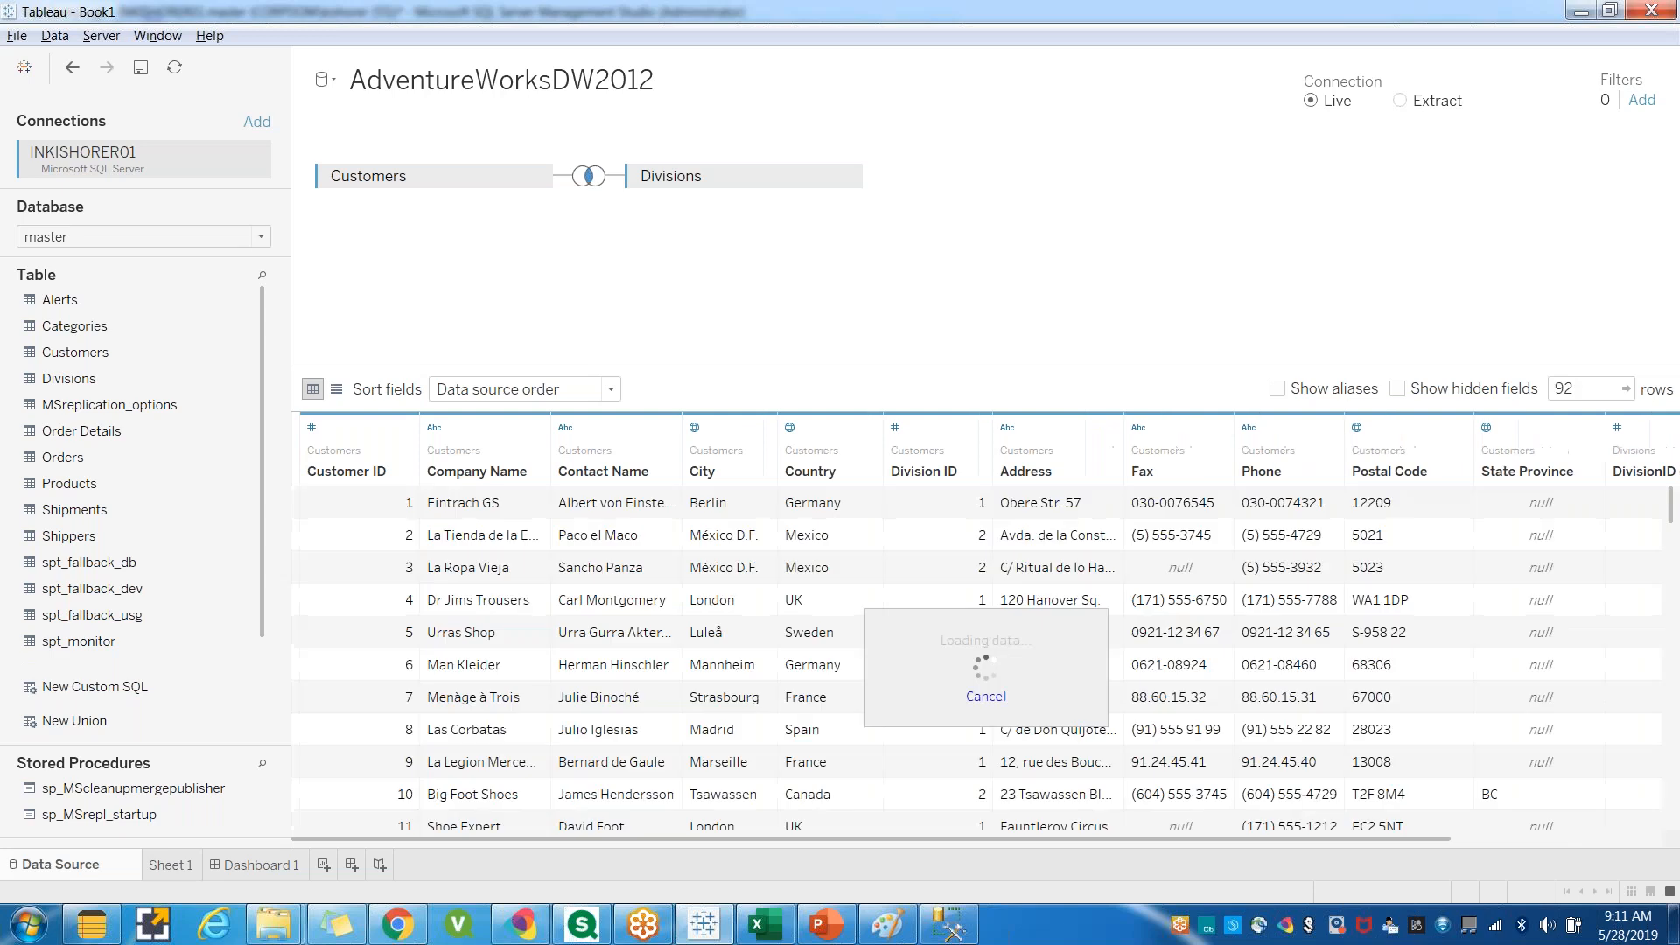
left_click(1580, 12)
left_click(703, 924)
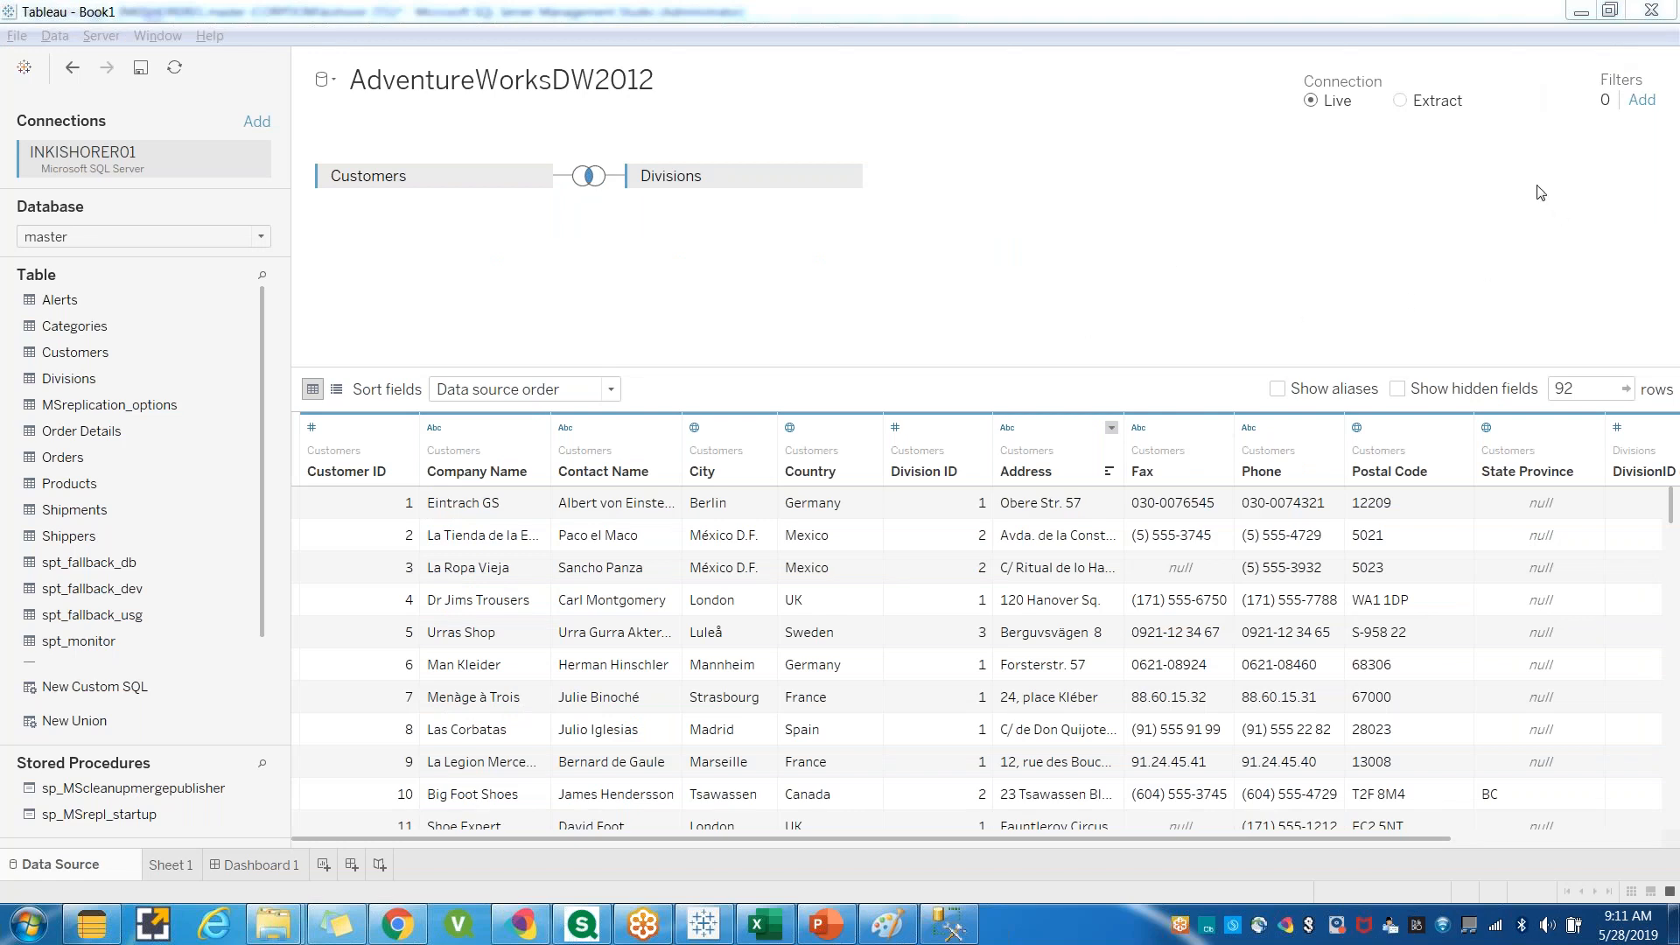
Add a data source filter on Division ID that keeps only the value 1.
left_click(1640, 101)
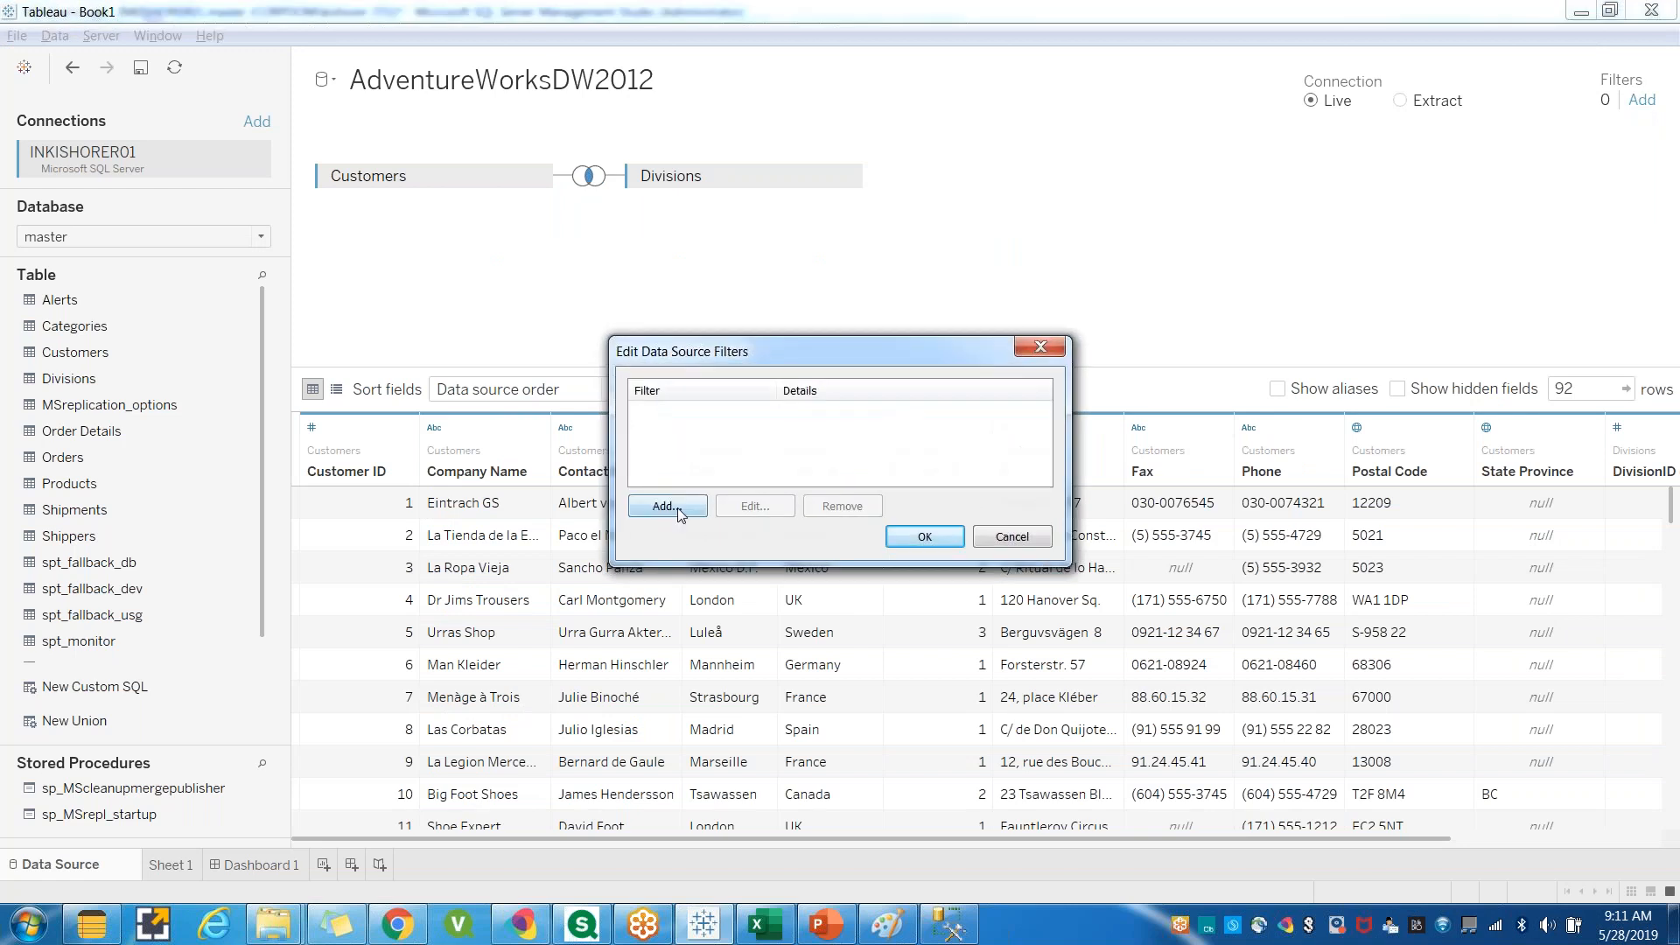
left_click(662, 505)
left_click(708, 440)
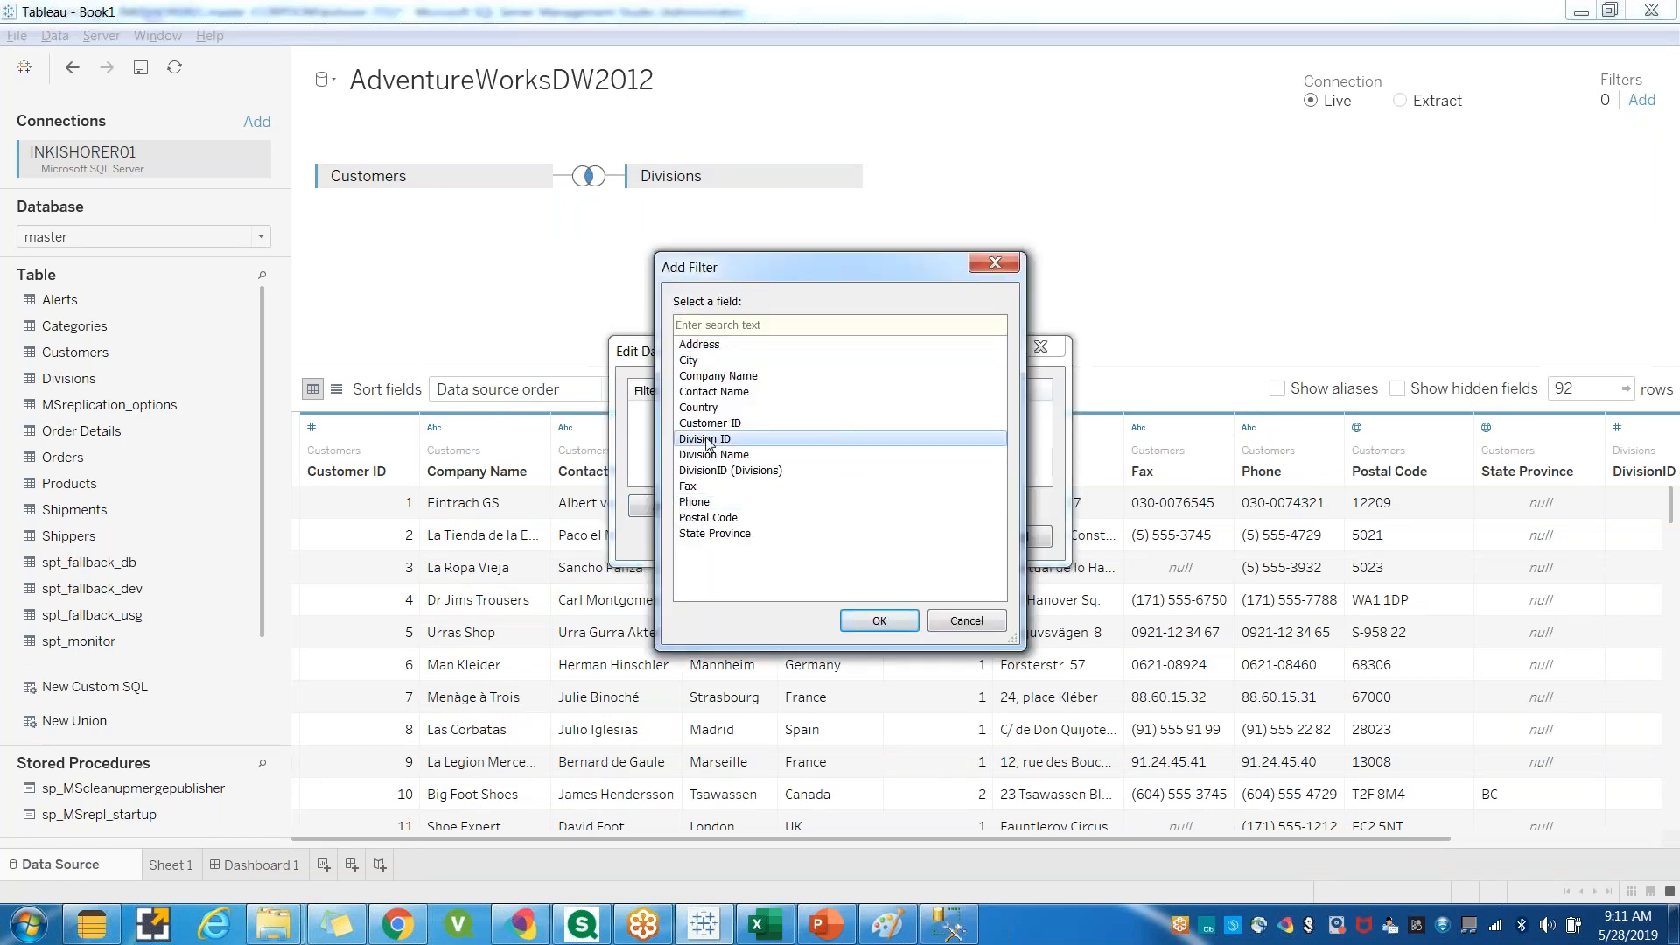
left_click(851, 621)
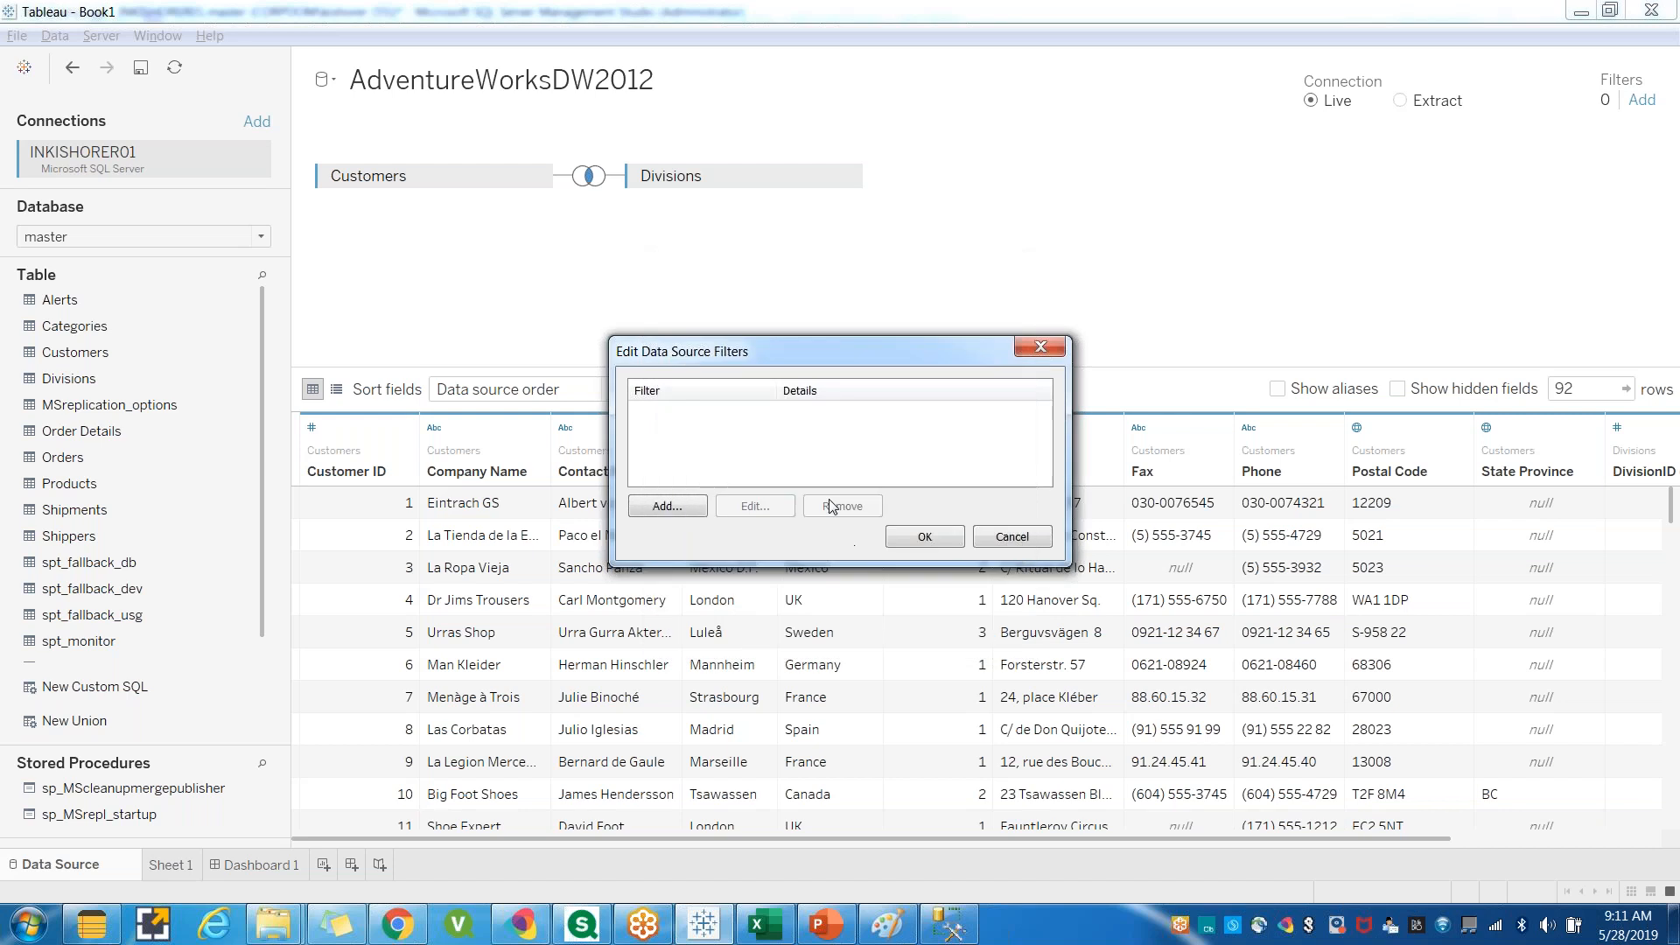
left_click(667, 303)
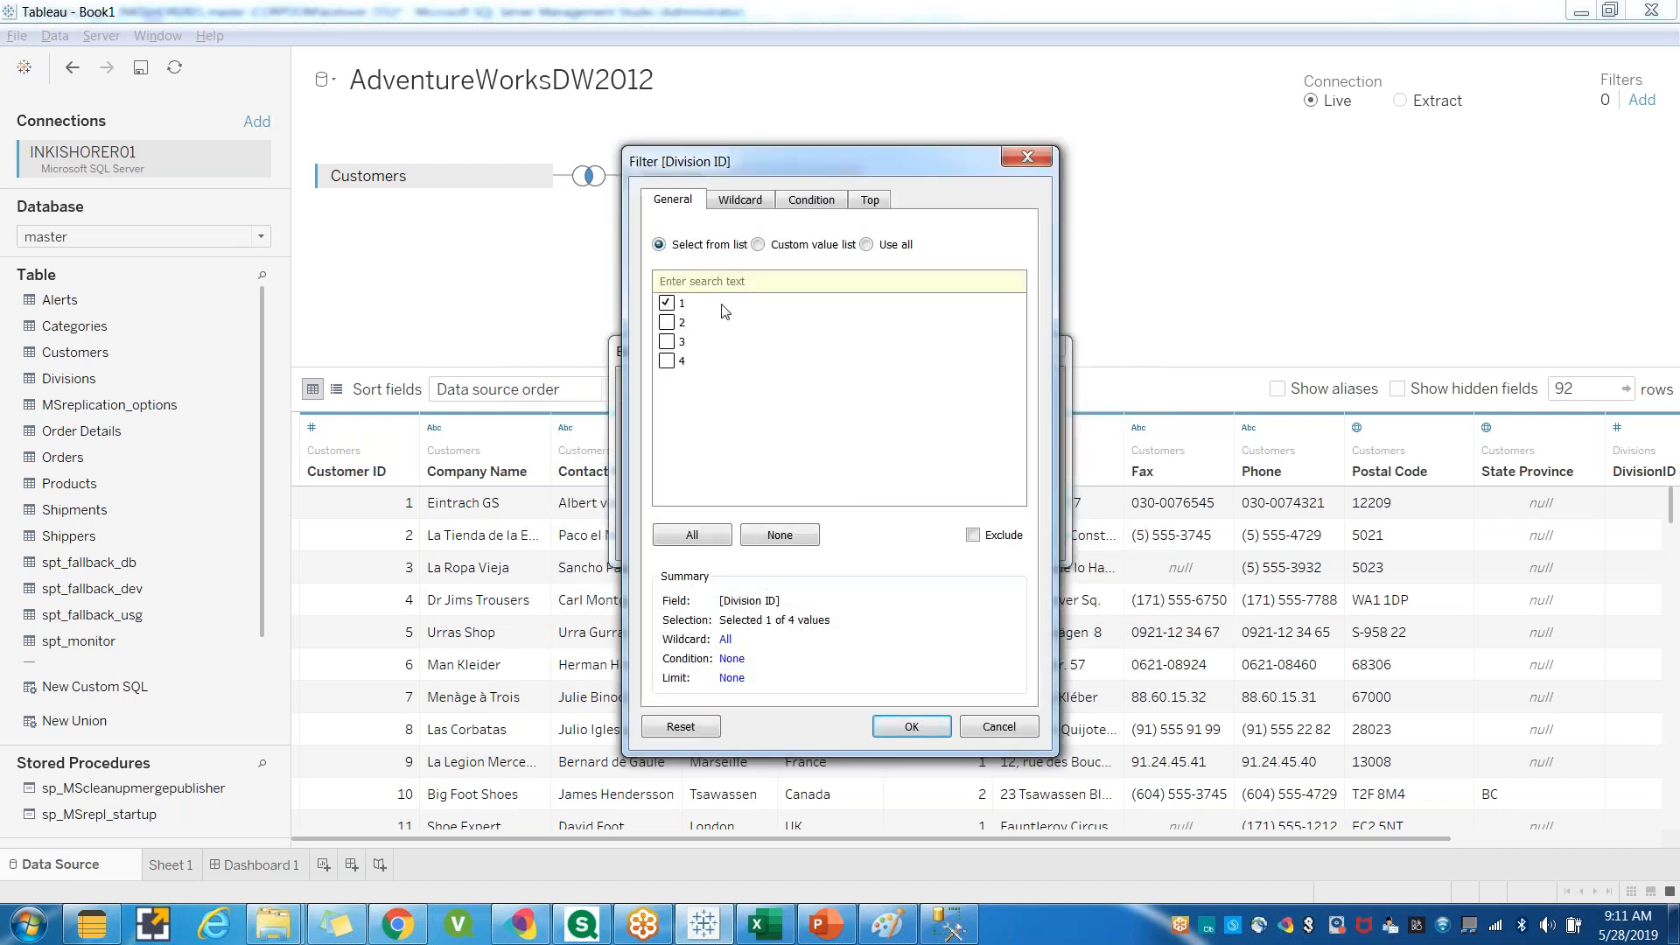
left_click(920, 728)
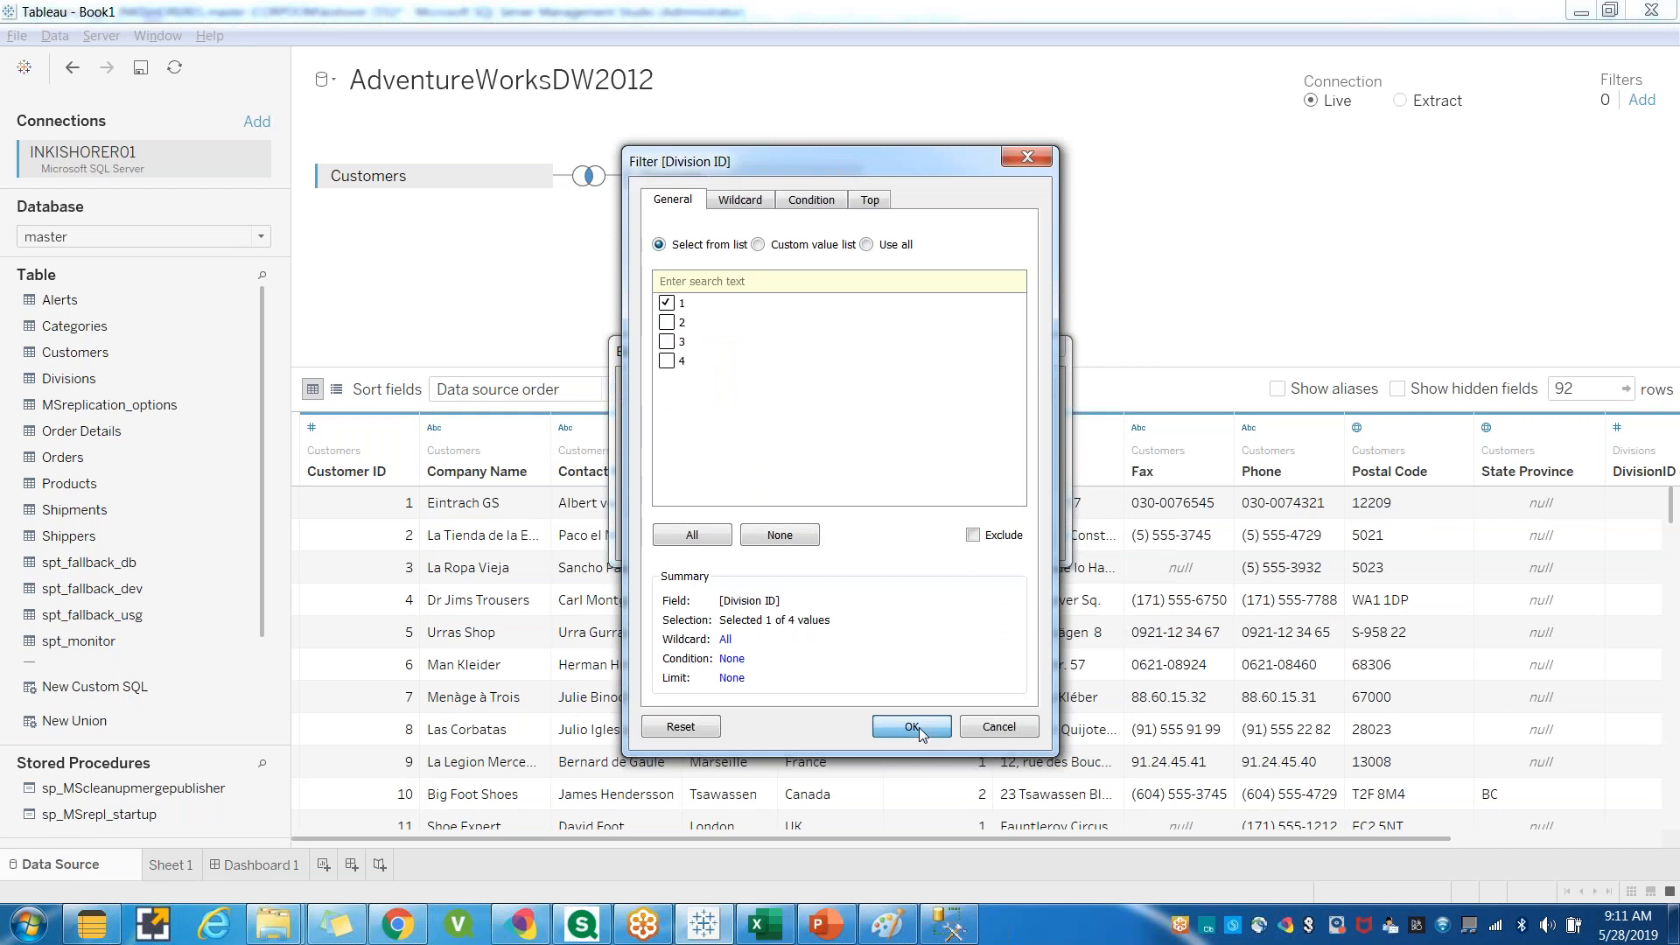
left_click(925, 536)
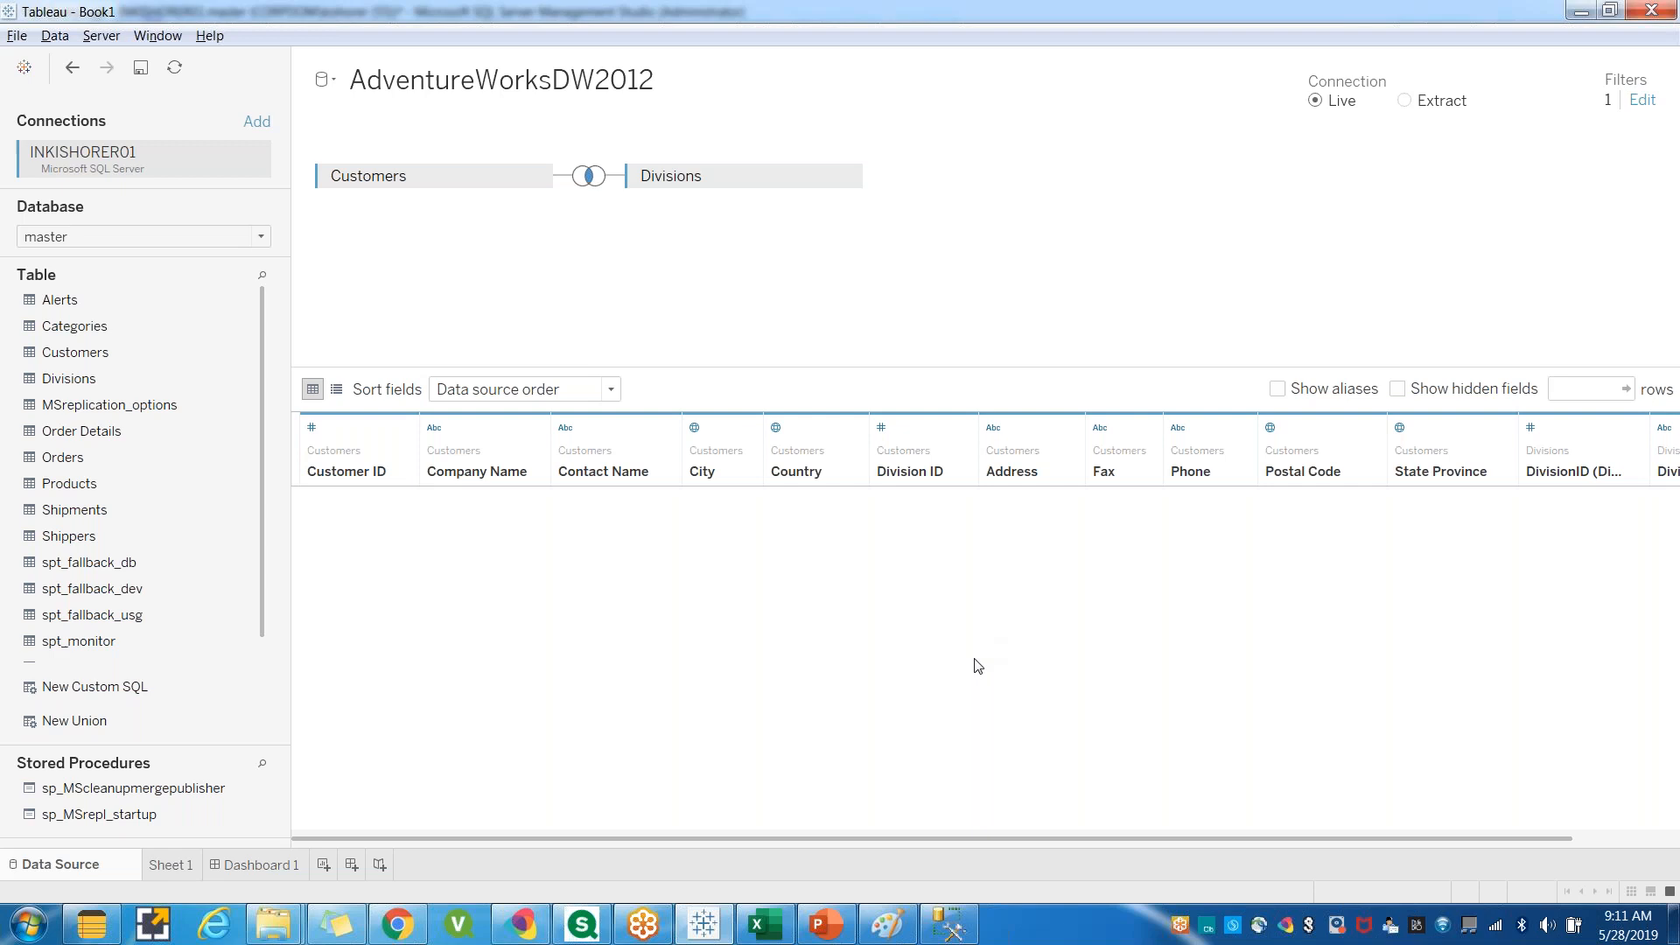
Scroll through the filtered Tableau preview and compare it with the SQL query and its results.
scroll(972, 703, "down", 1)
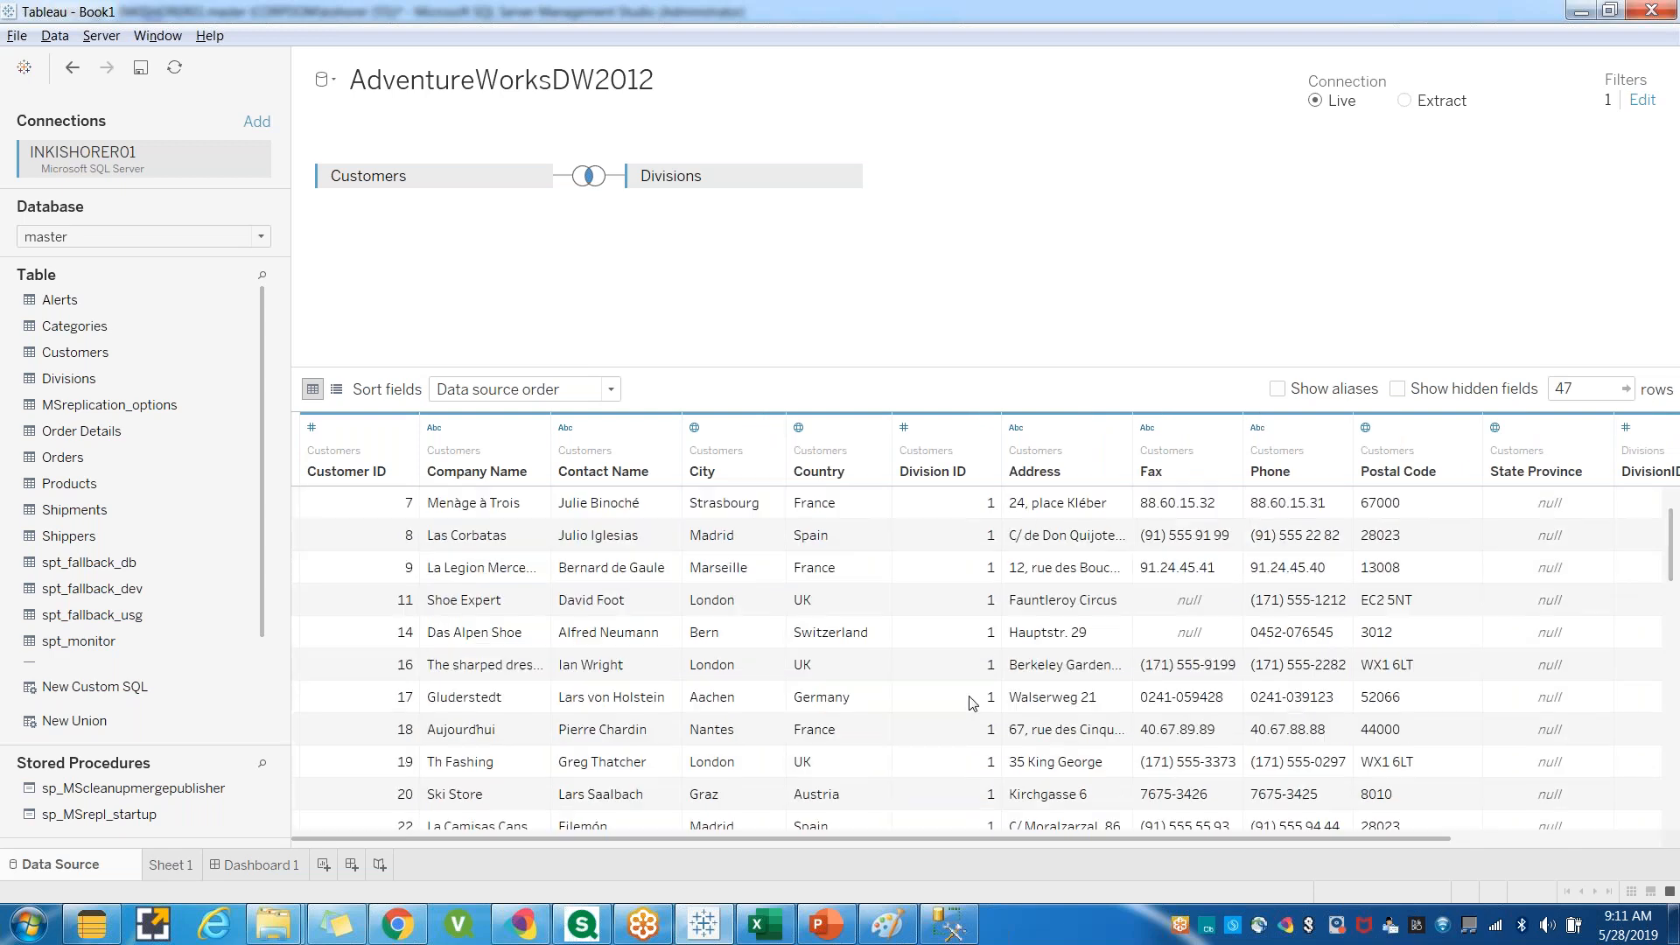
scroll(971, 703, "down", 12)
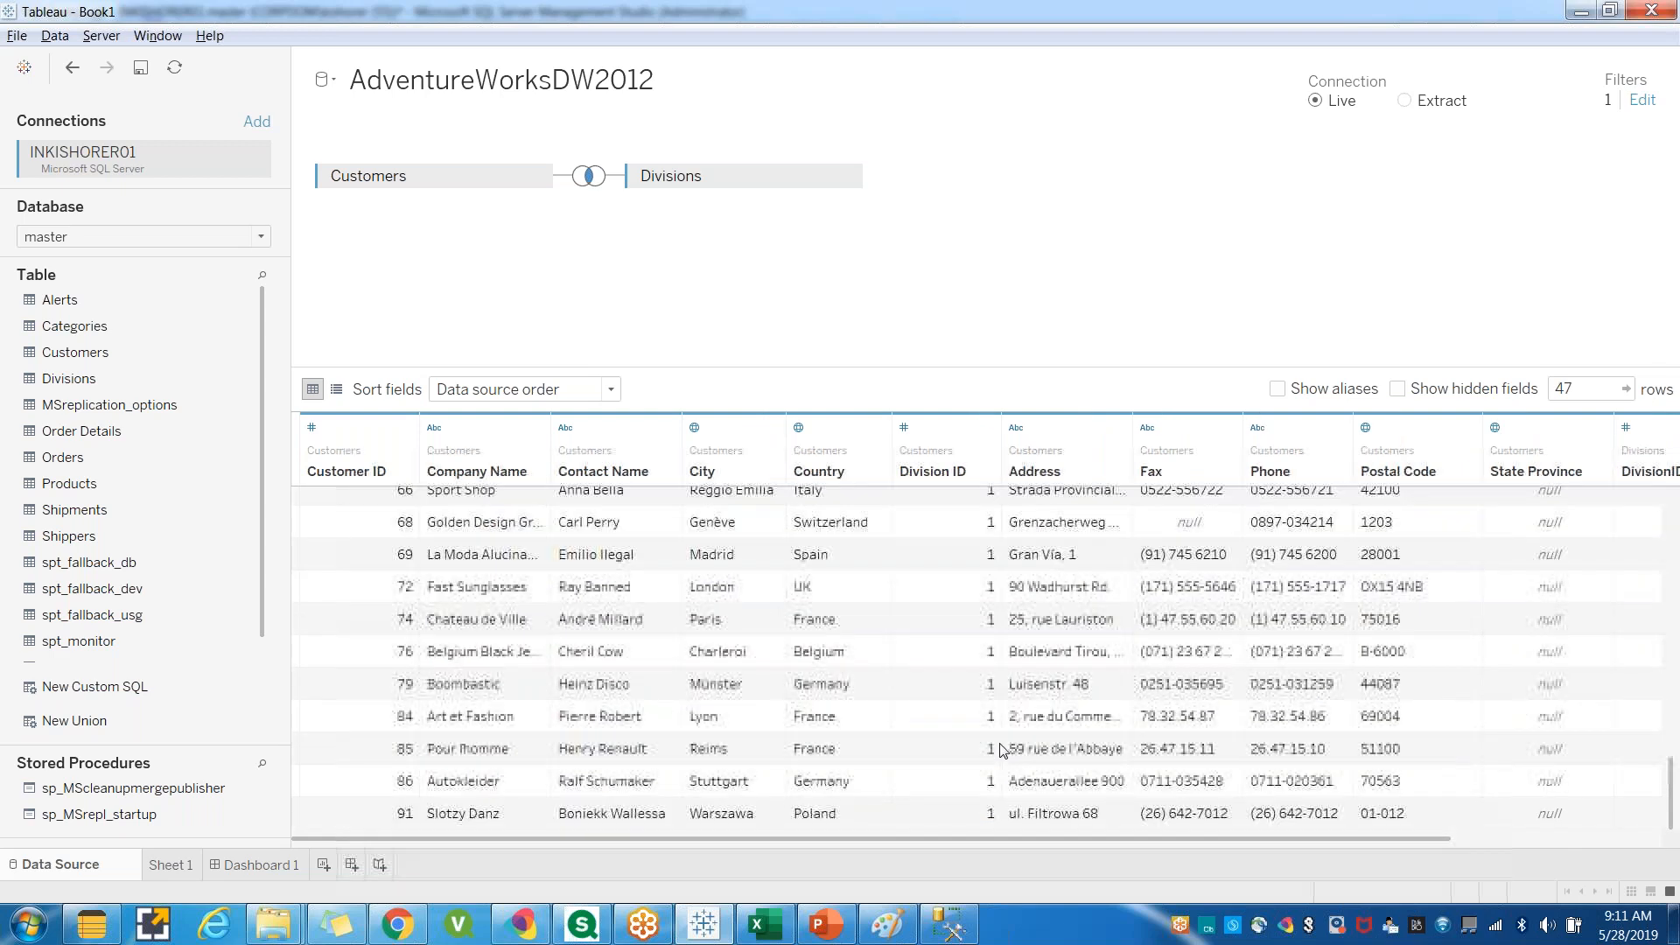
scroll(779, 751, "up", 12)
double_click(1568, 388)
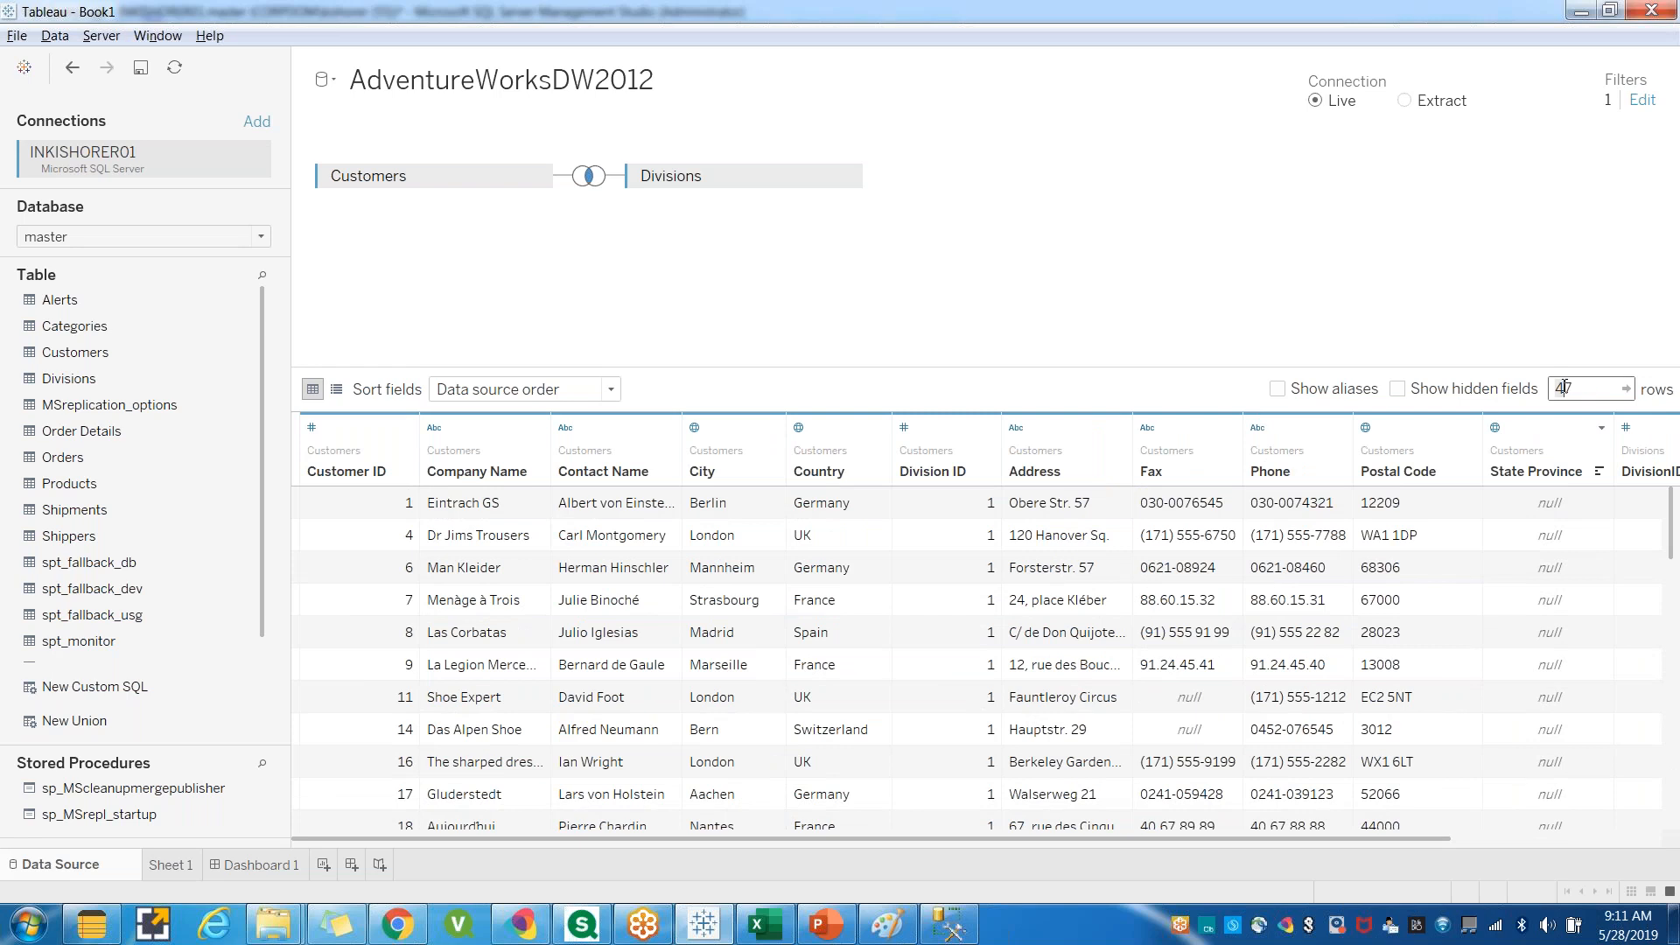
left_click(948, 924)
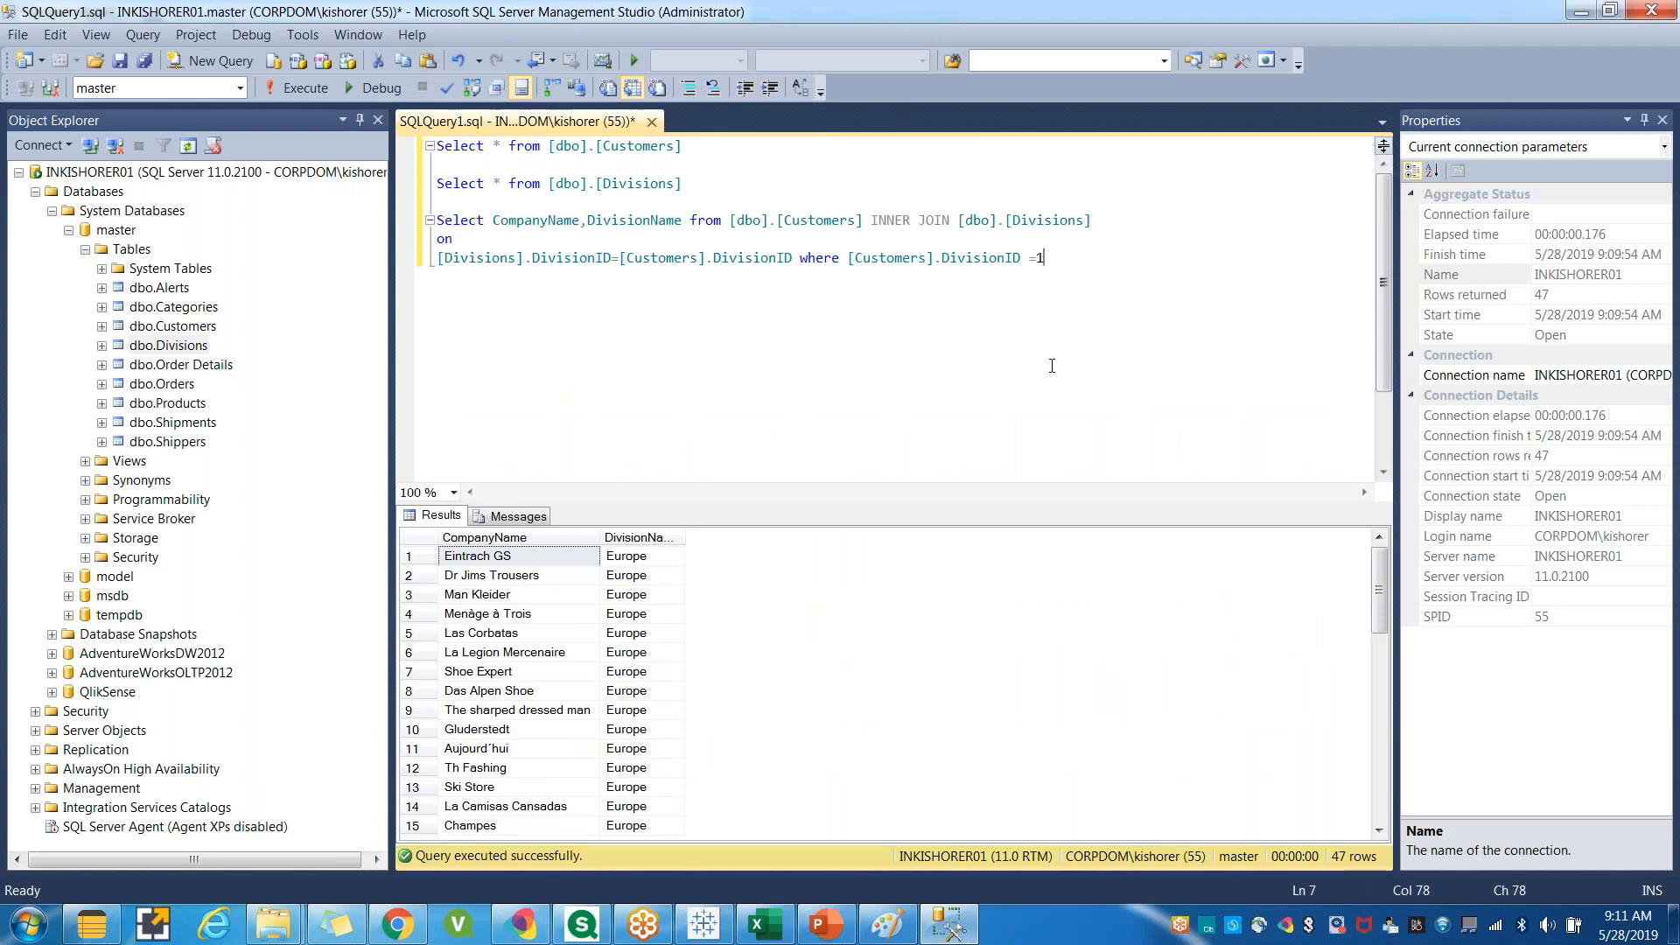
key("alt+Tab")
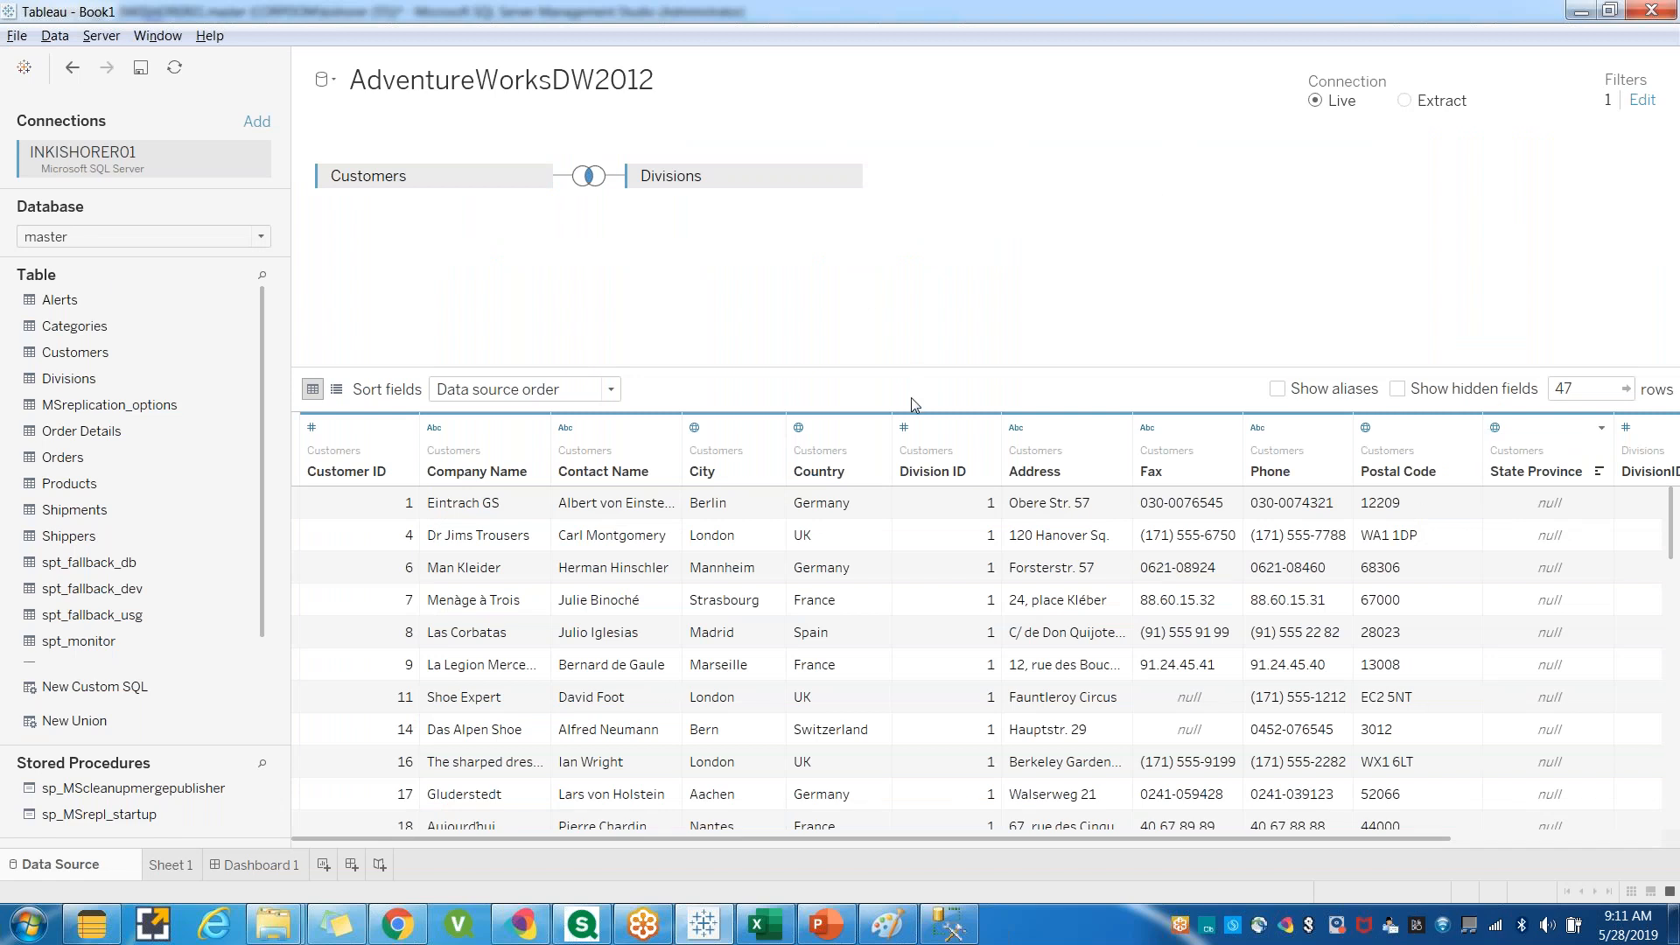
left_click(951, 933)
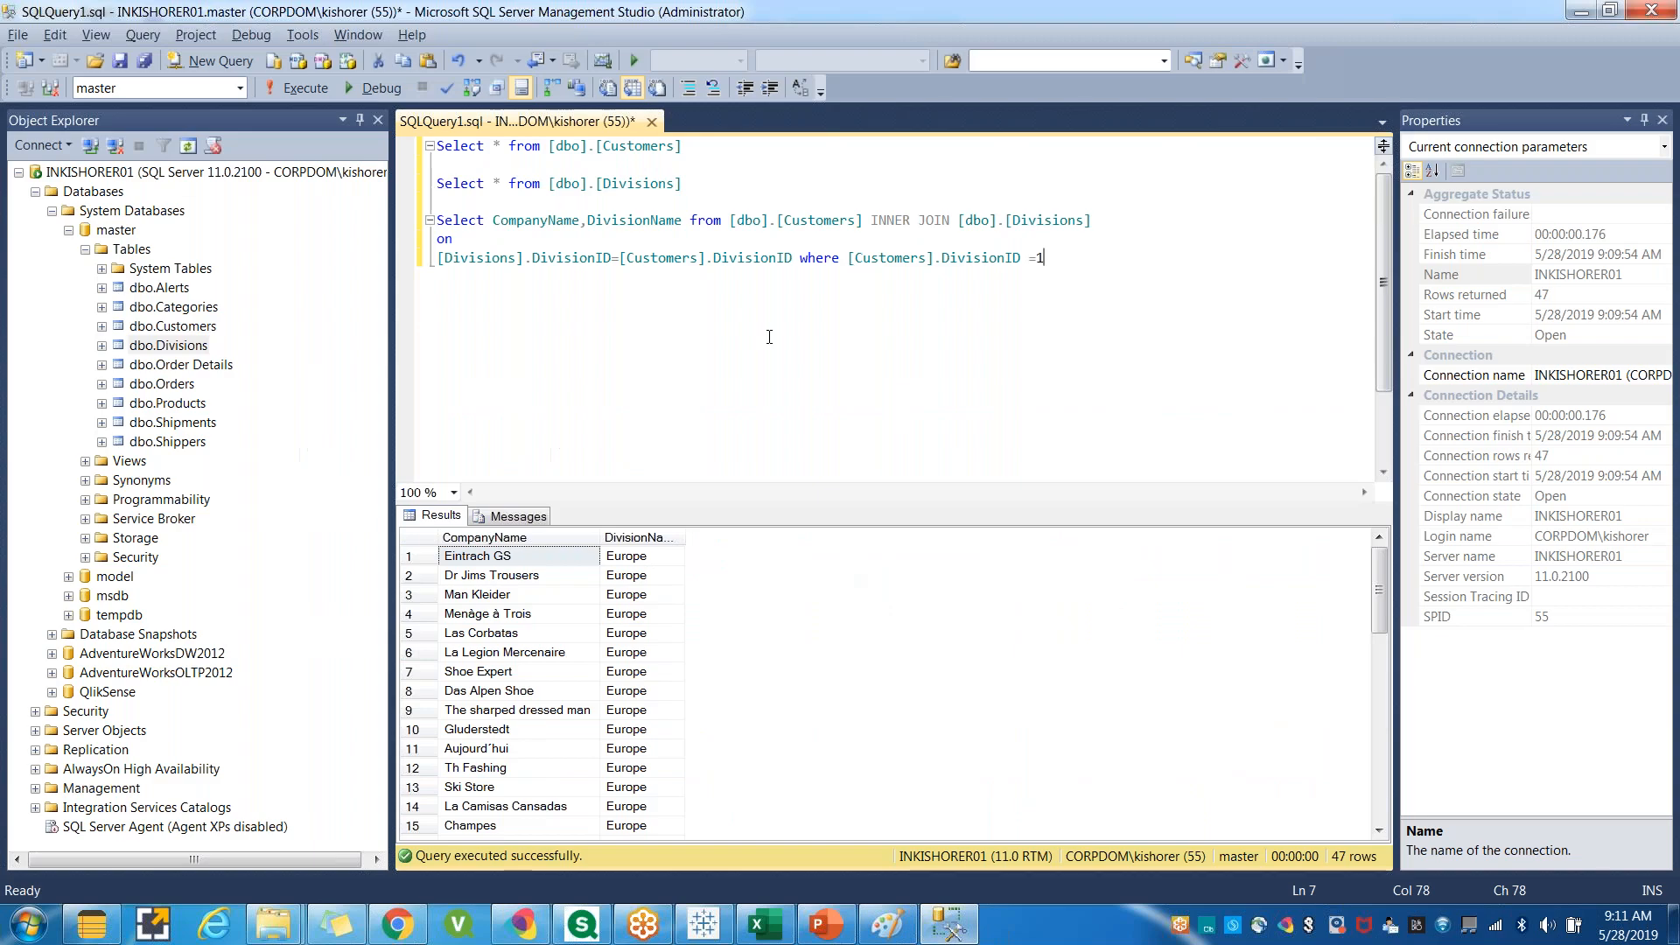
left_click_drag(1046, 259, 440, 221)
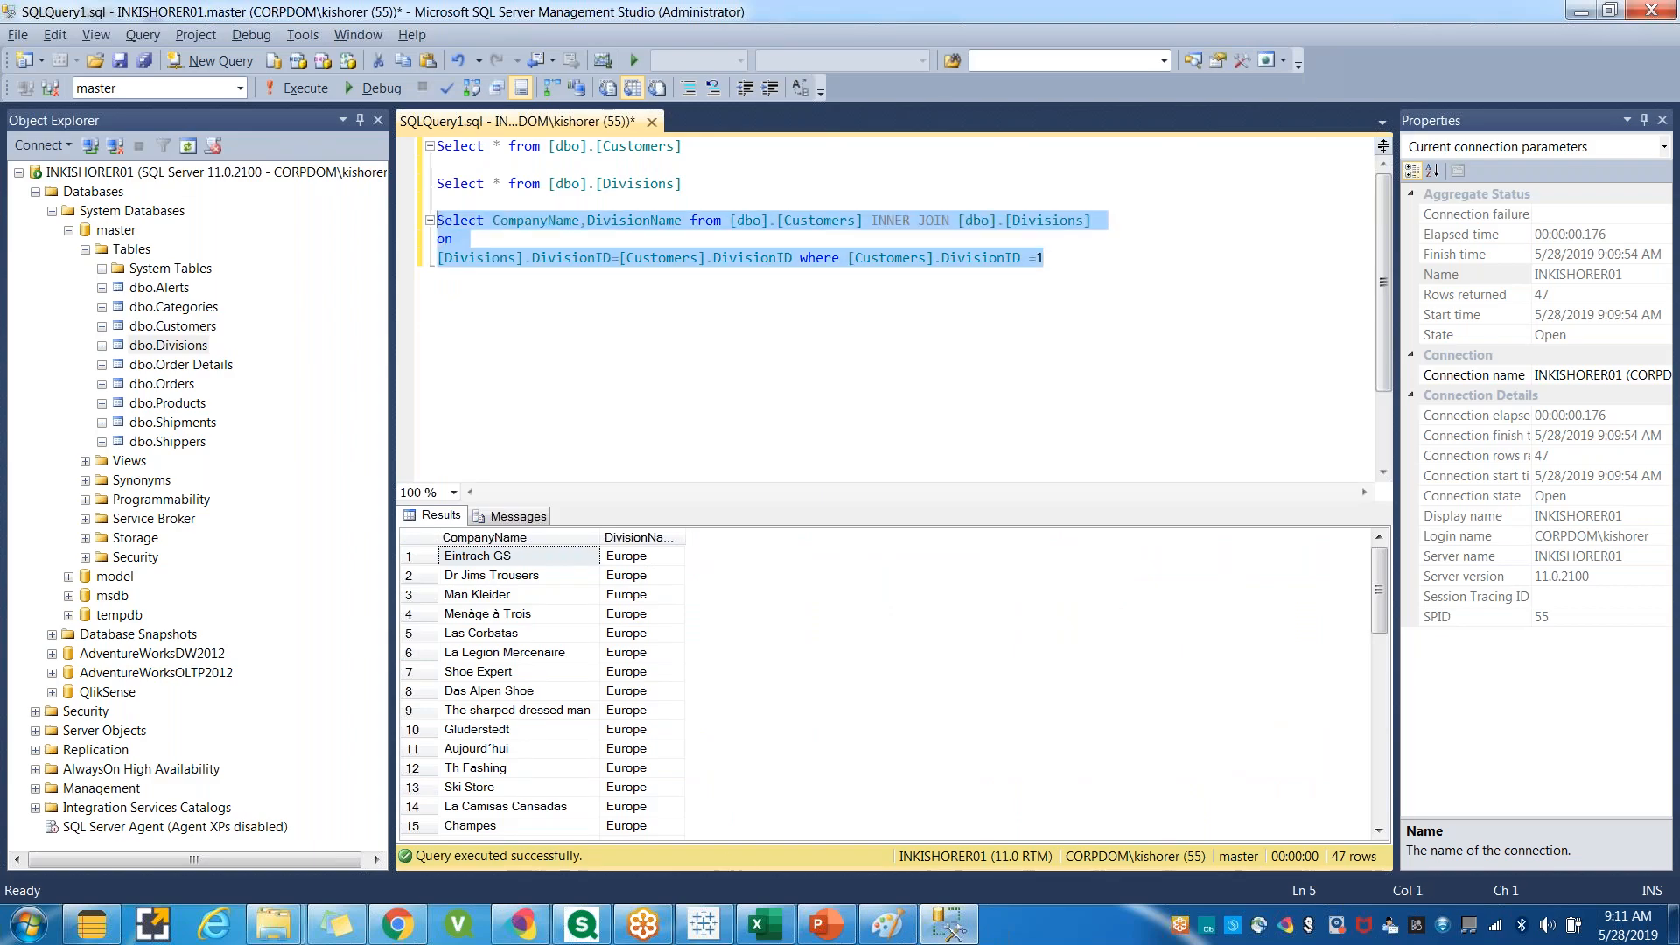
left_click(704, 925)
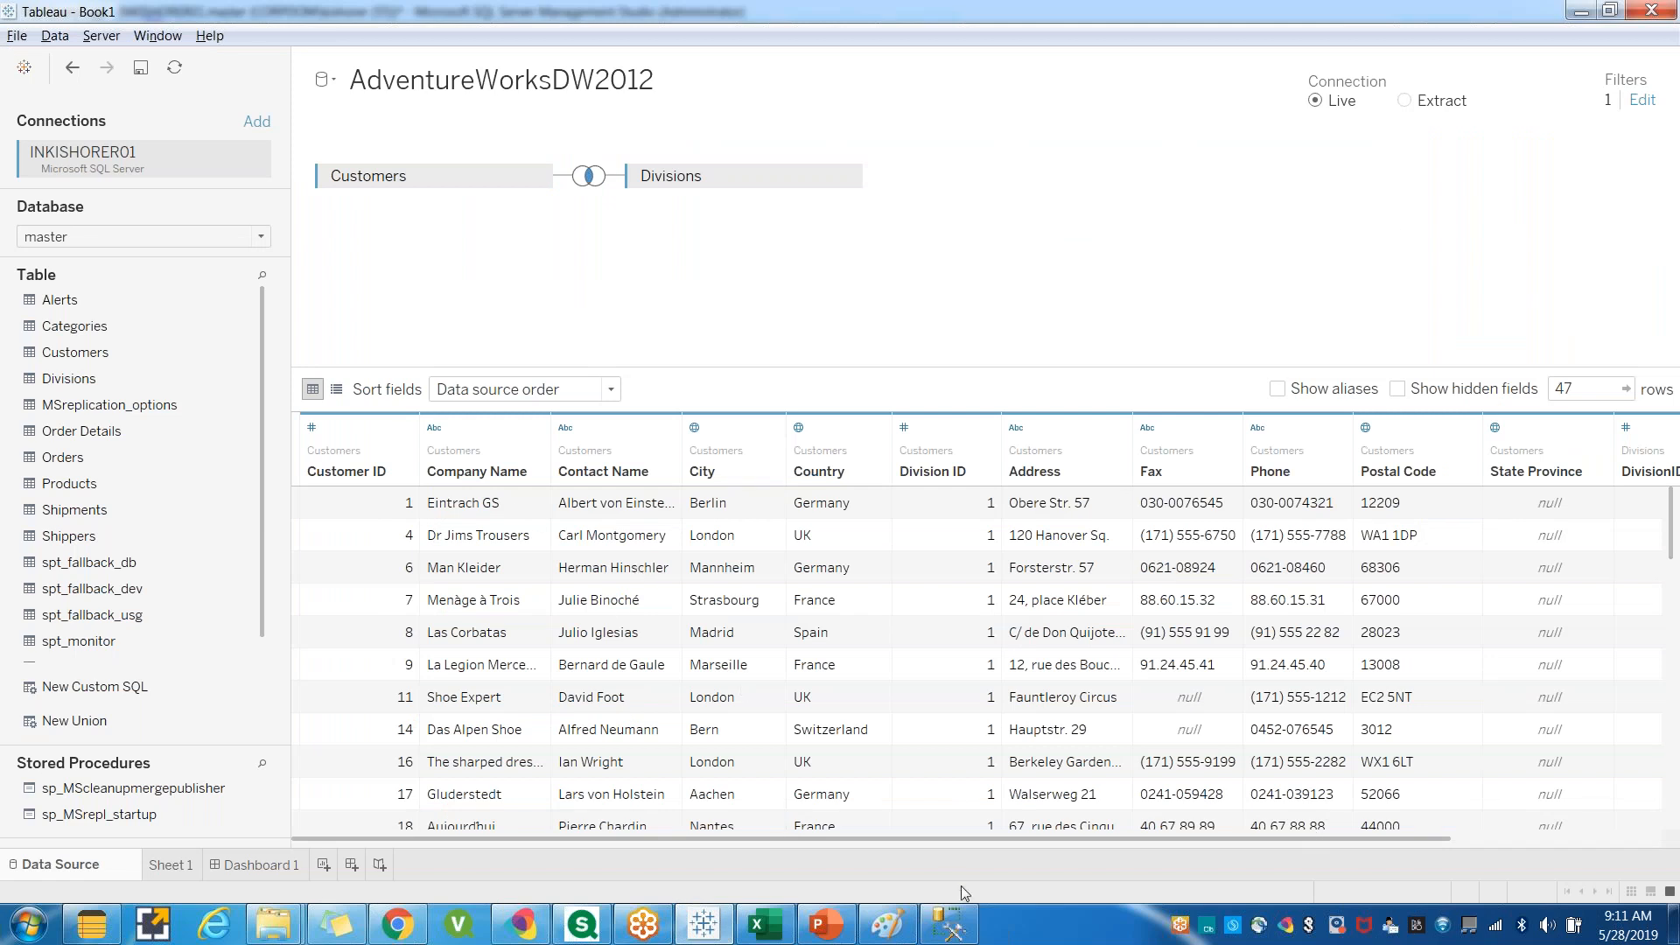
left_click(949, 925)
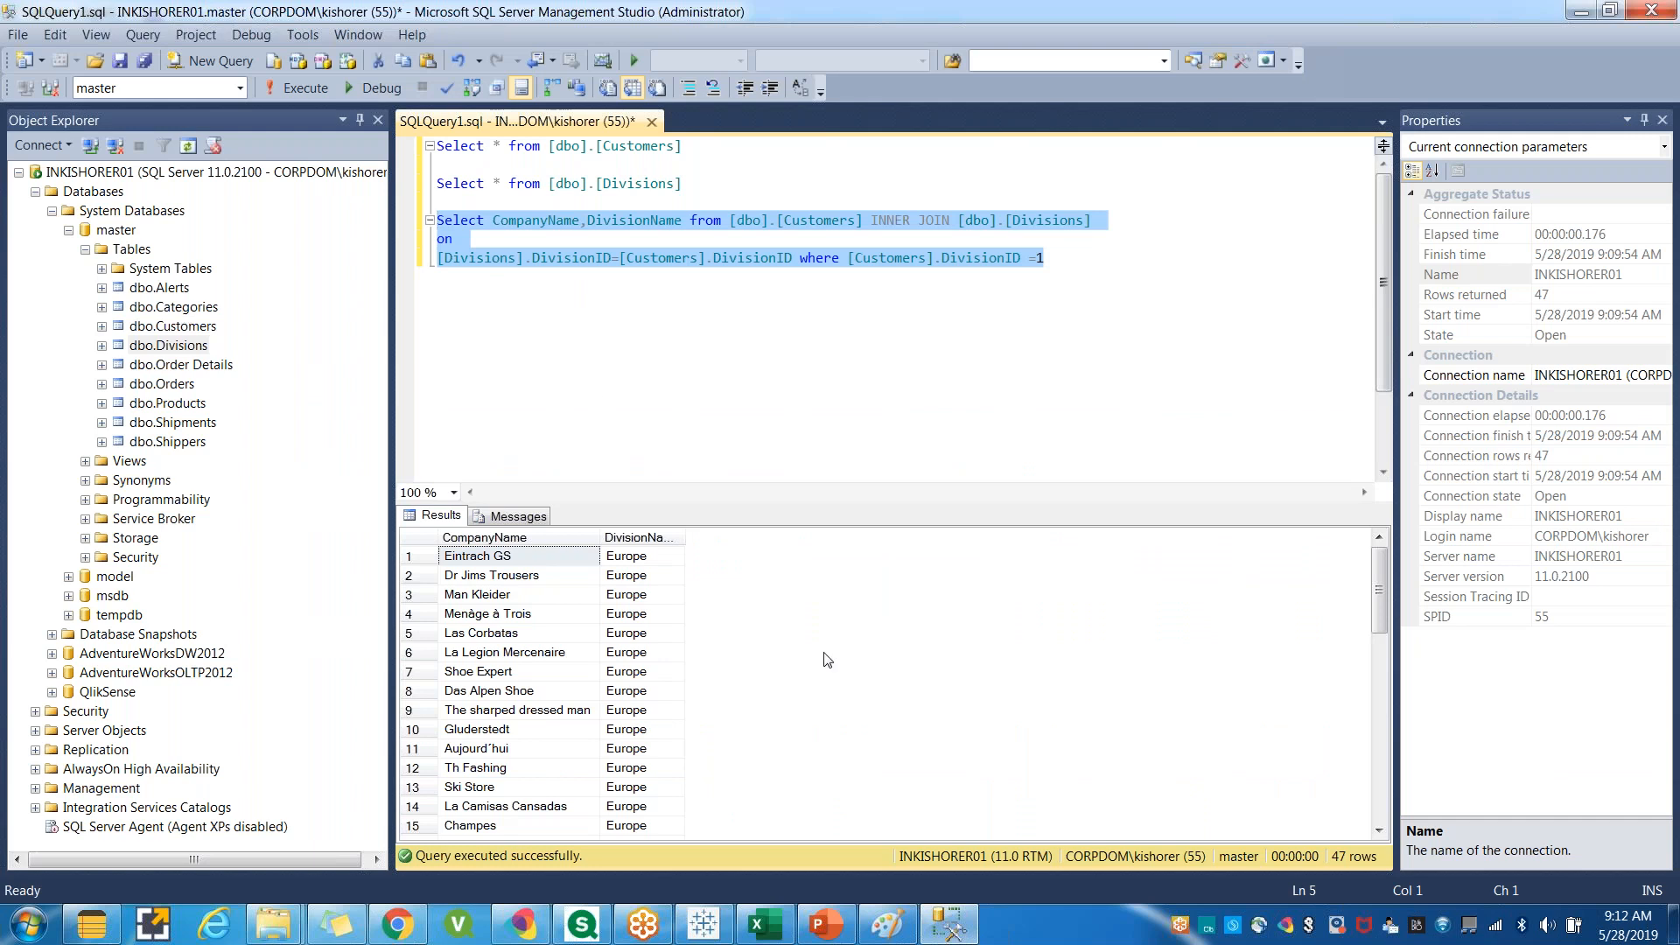
left_click(748, 383)
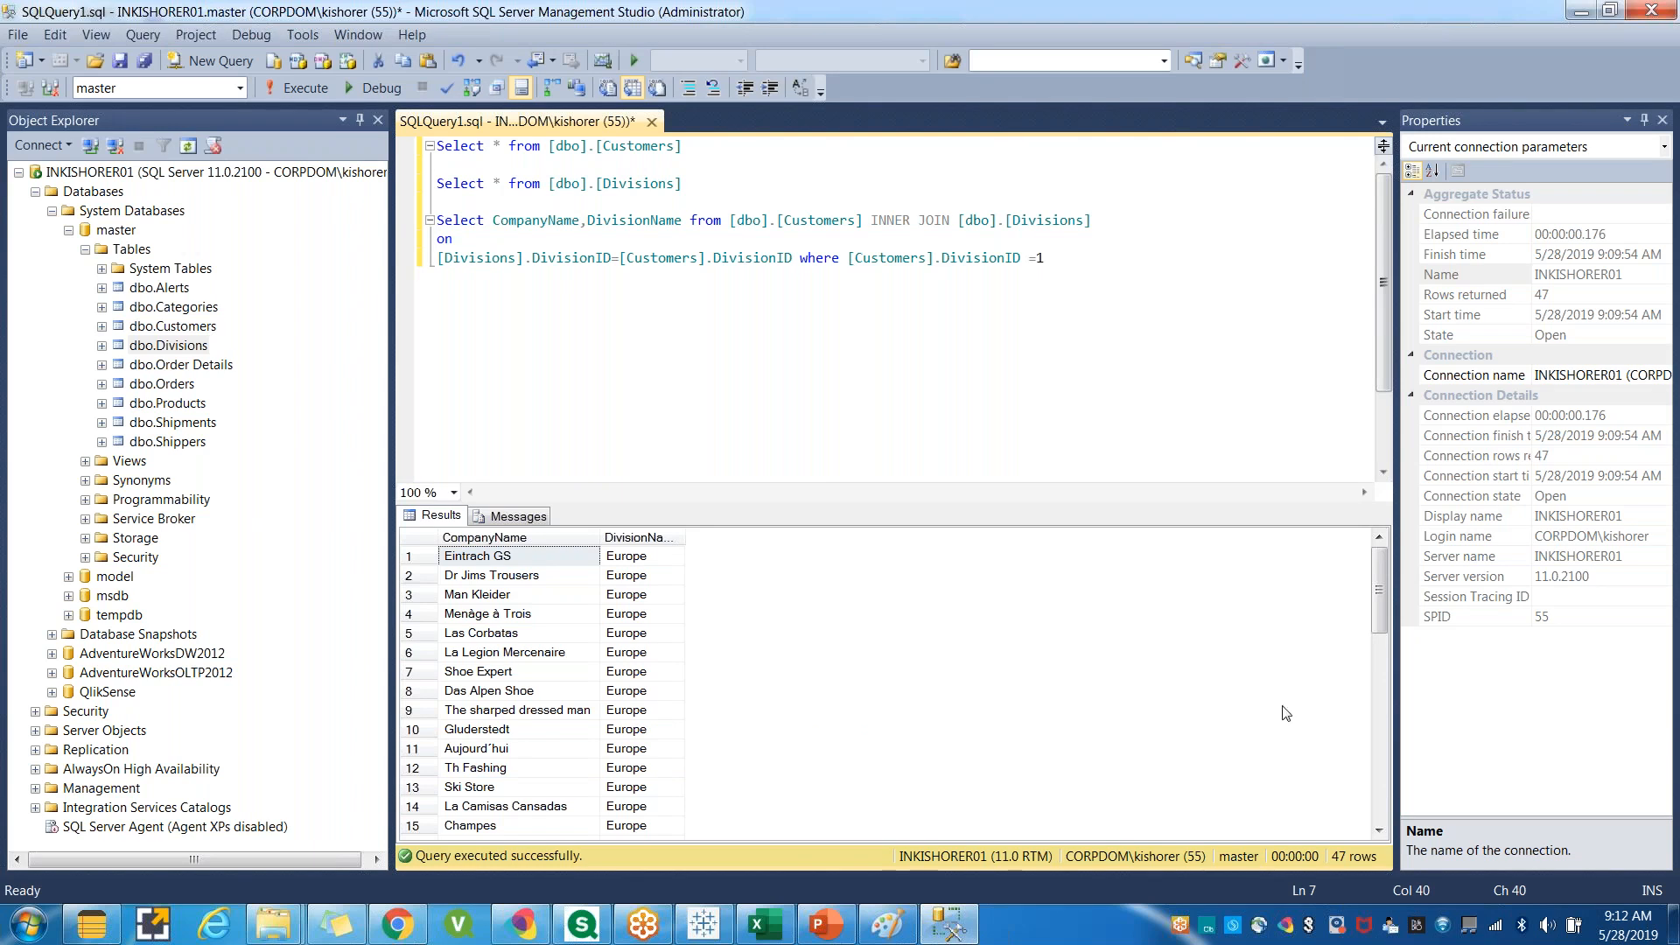
key("alt+Tab")
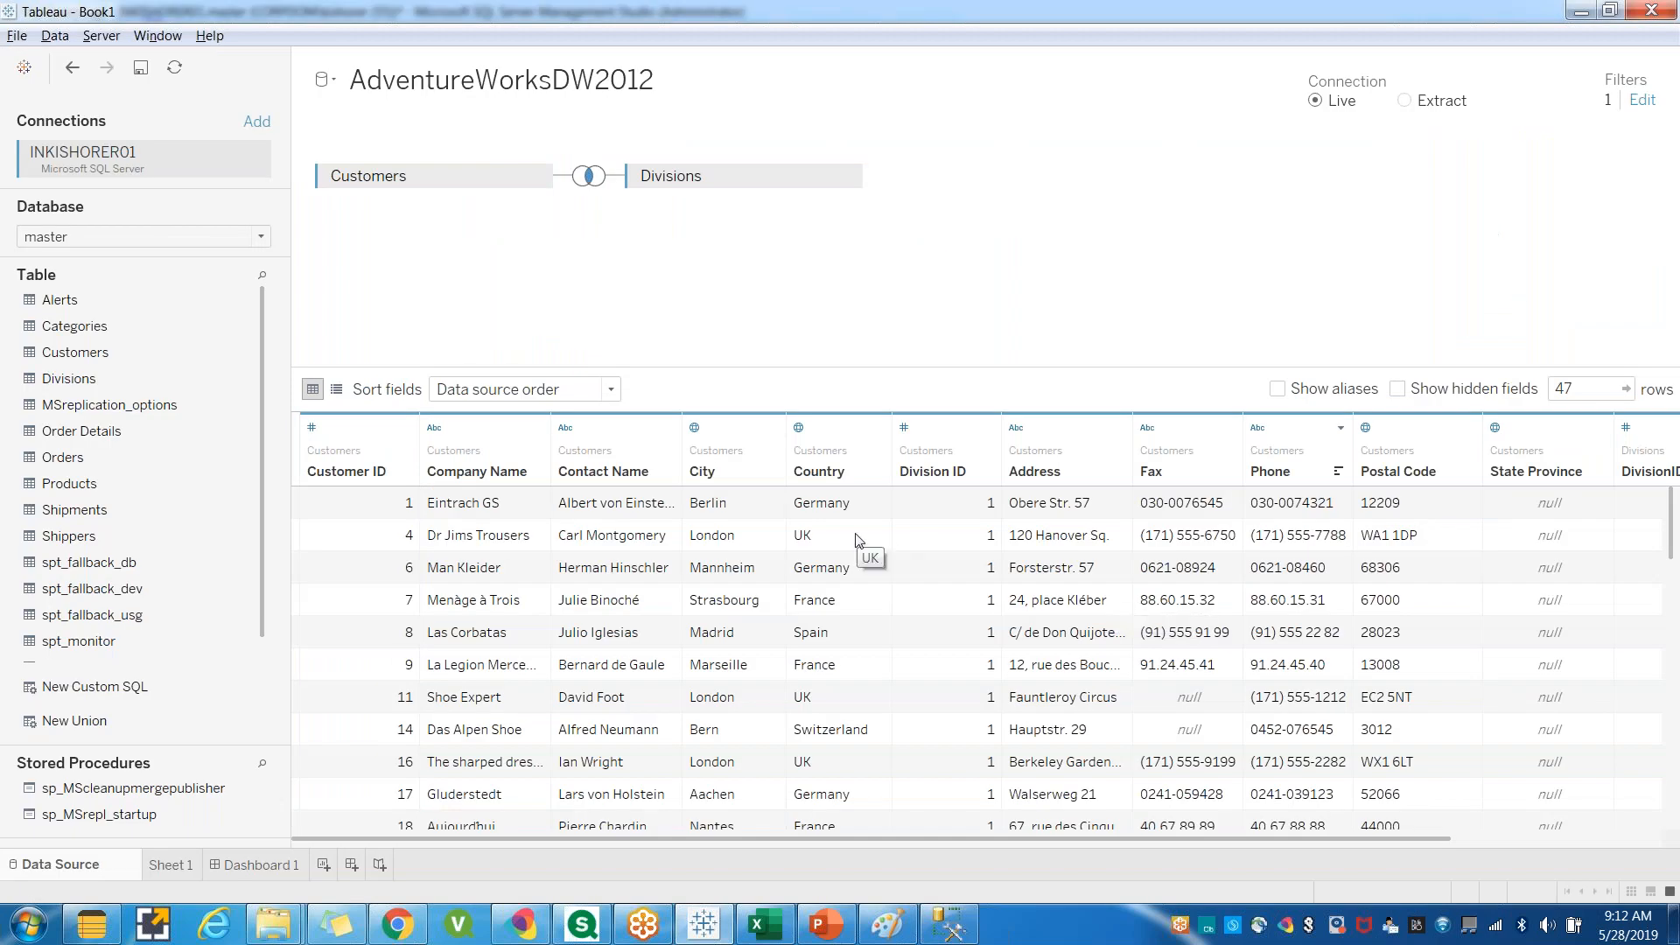
Review the SQL join query in Management Studio, then scroll through the Tableau data preview to compare them.
key("alt+Tab")
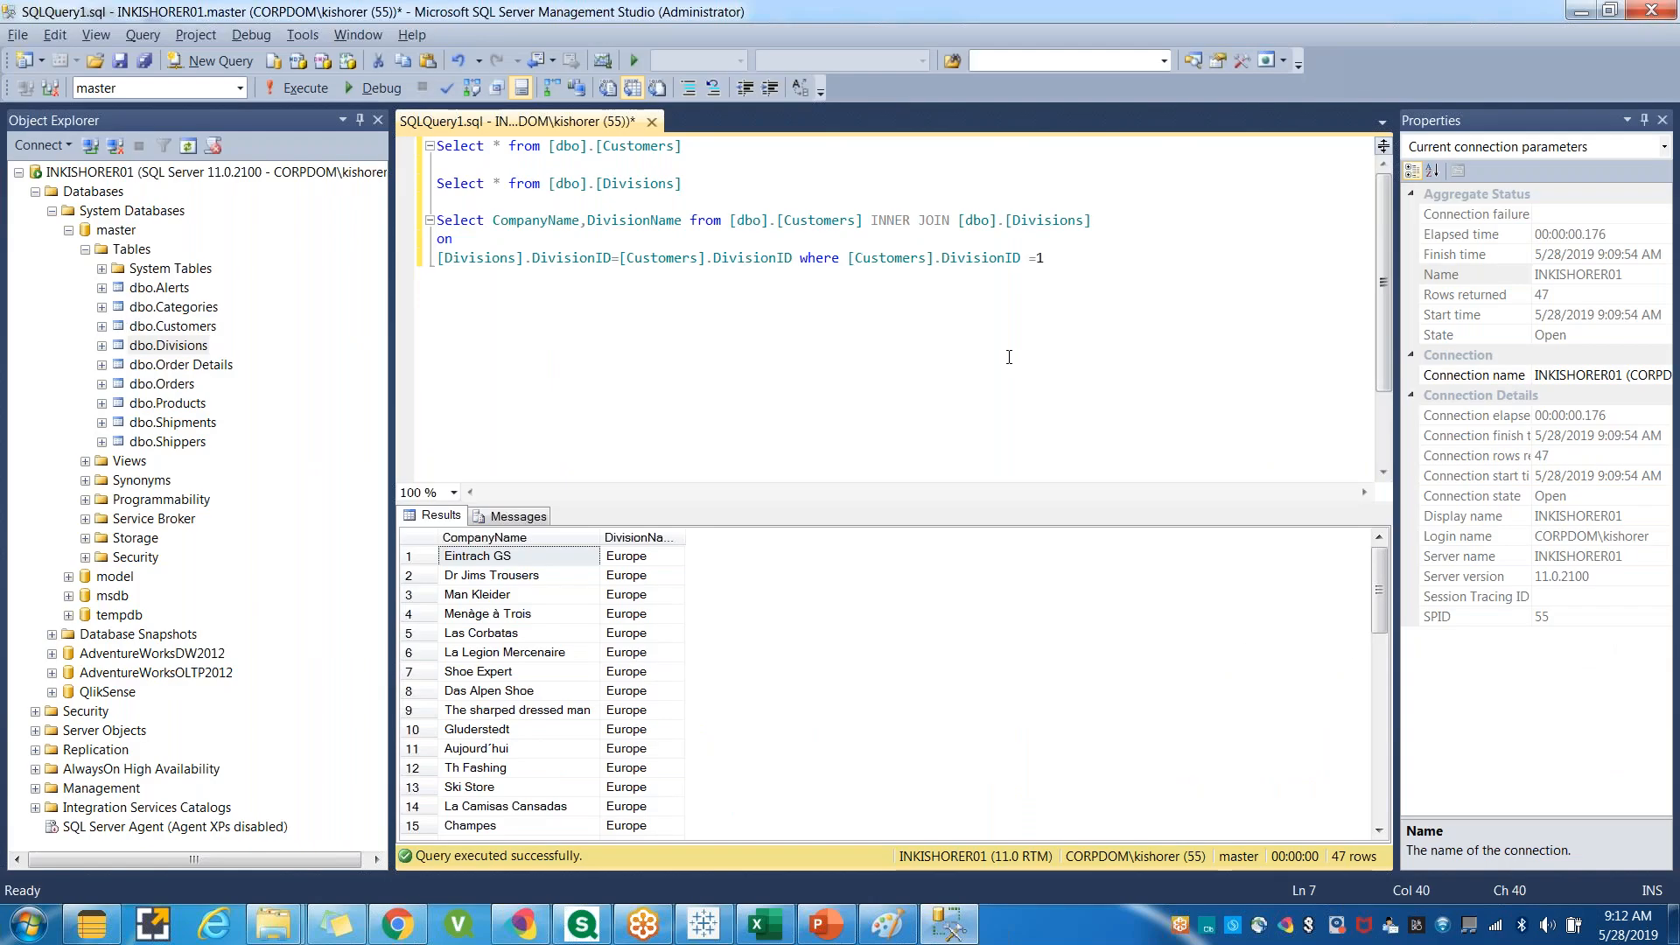
left_click_drag(1044, 258, 399, 221)
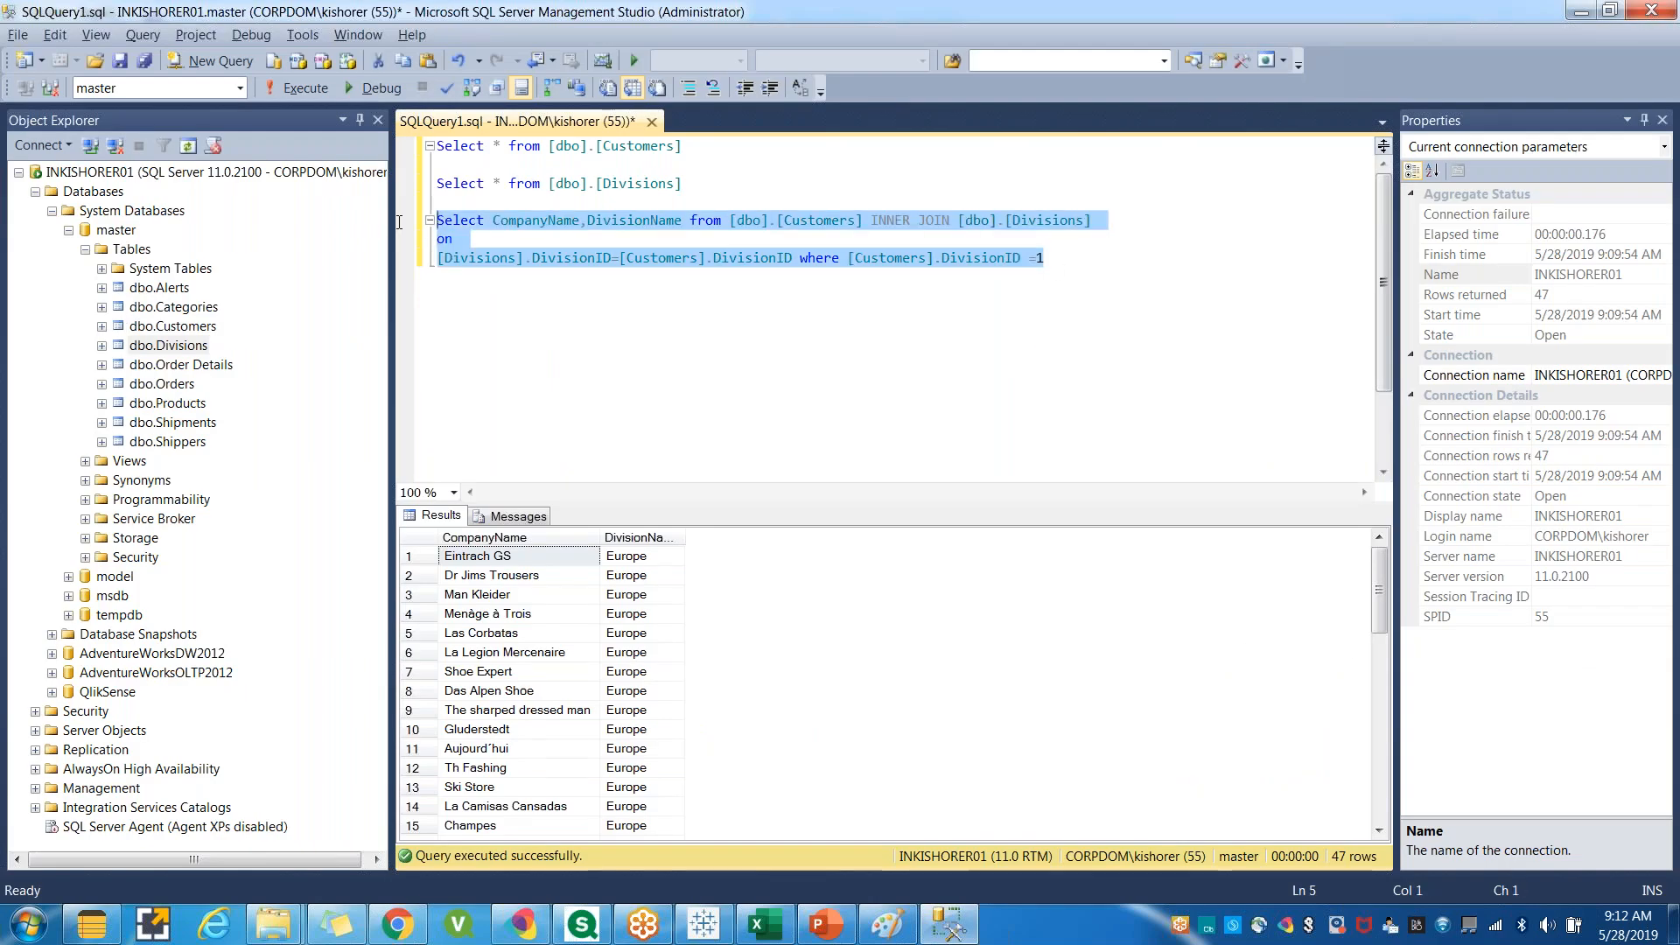
left_click(578, 258)
left_click_drag(1068, 254, 437, 220)
left_click(556, 374)
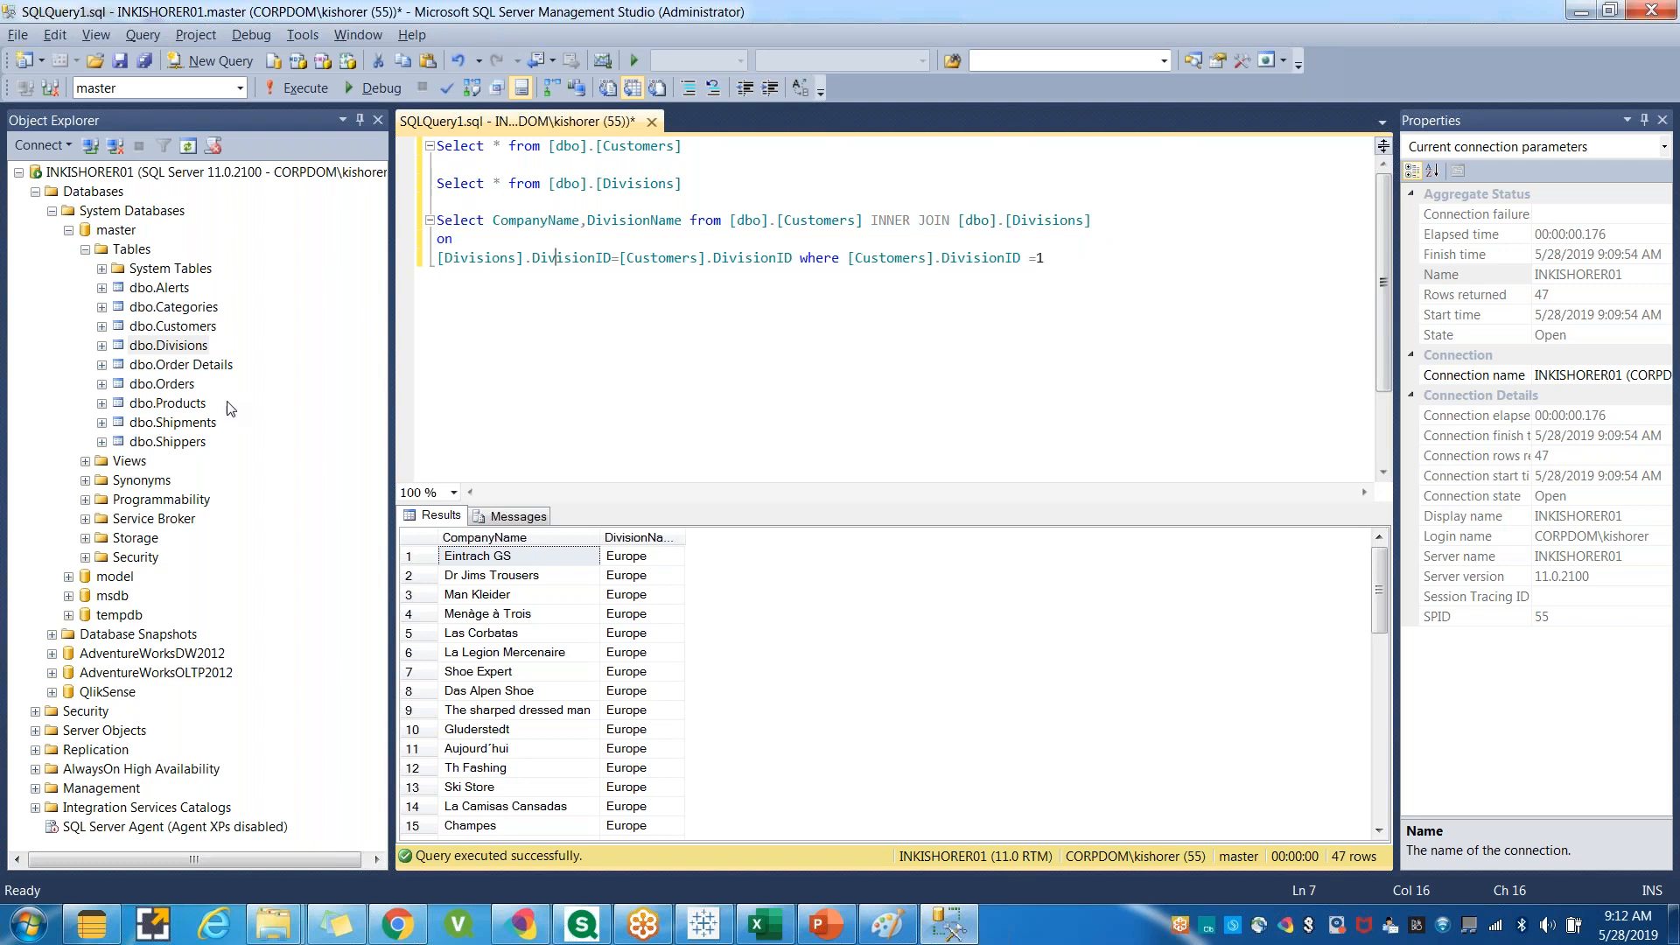
left_click(1067, 334)
key("alt+Tab")
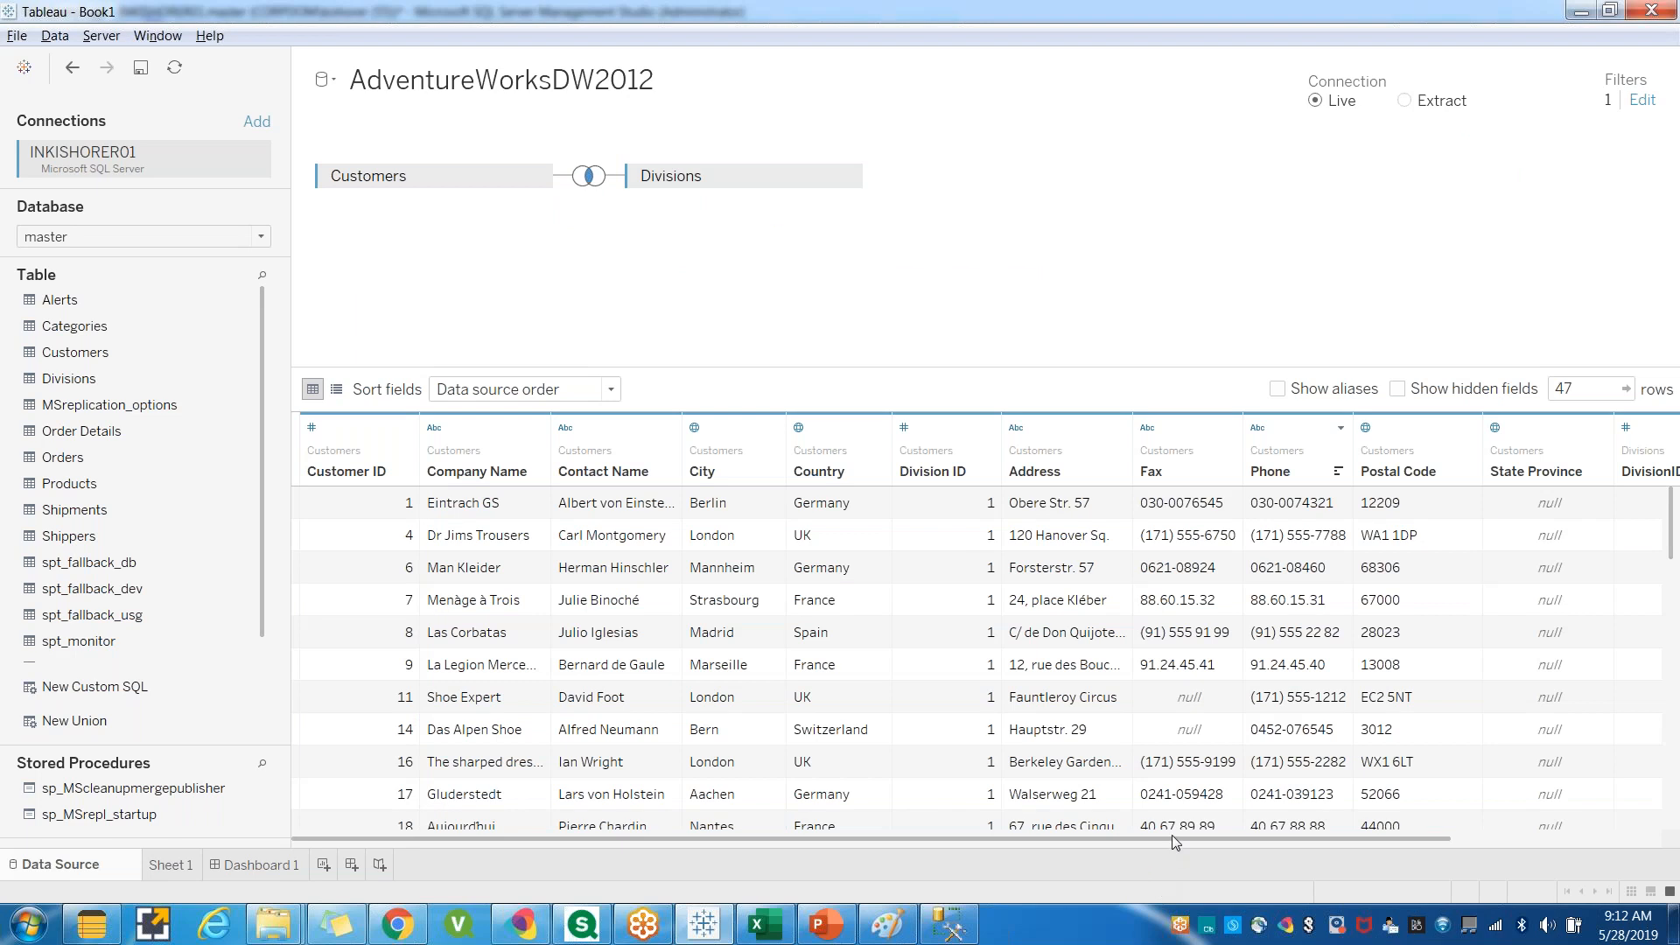
left_click_drag(1248, 833, 1125, 848)
scroll(1624, 581, "down", 3)
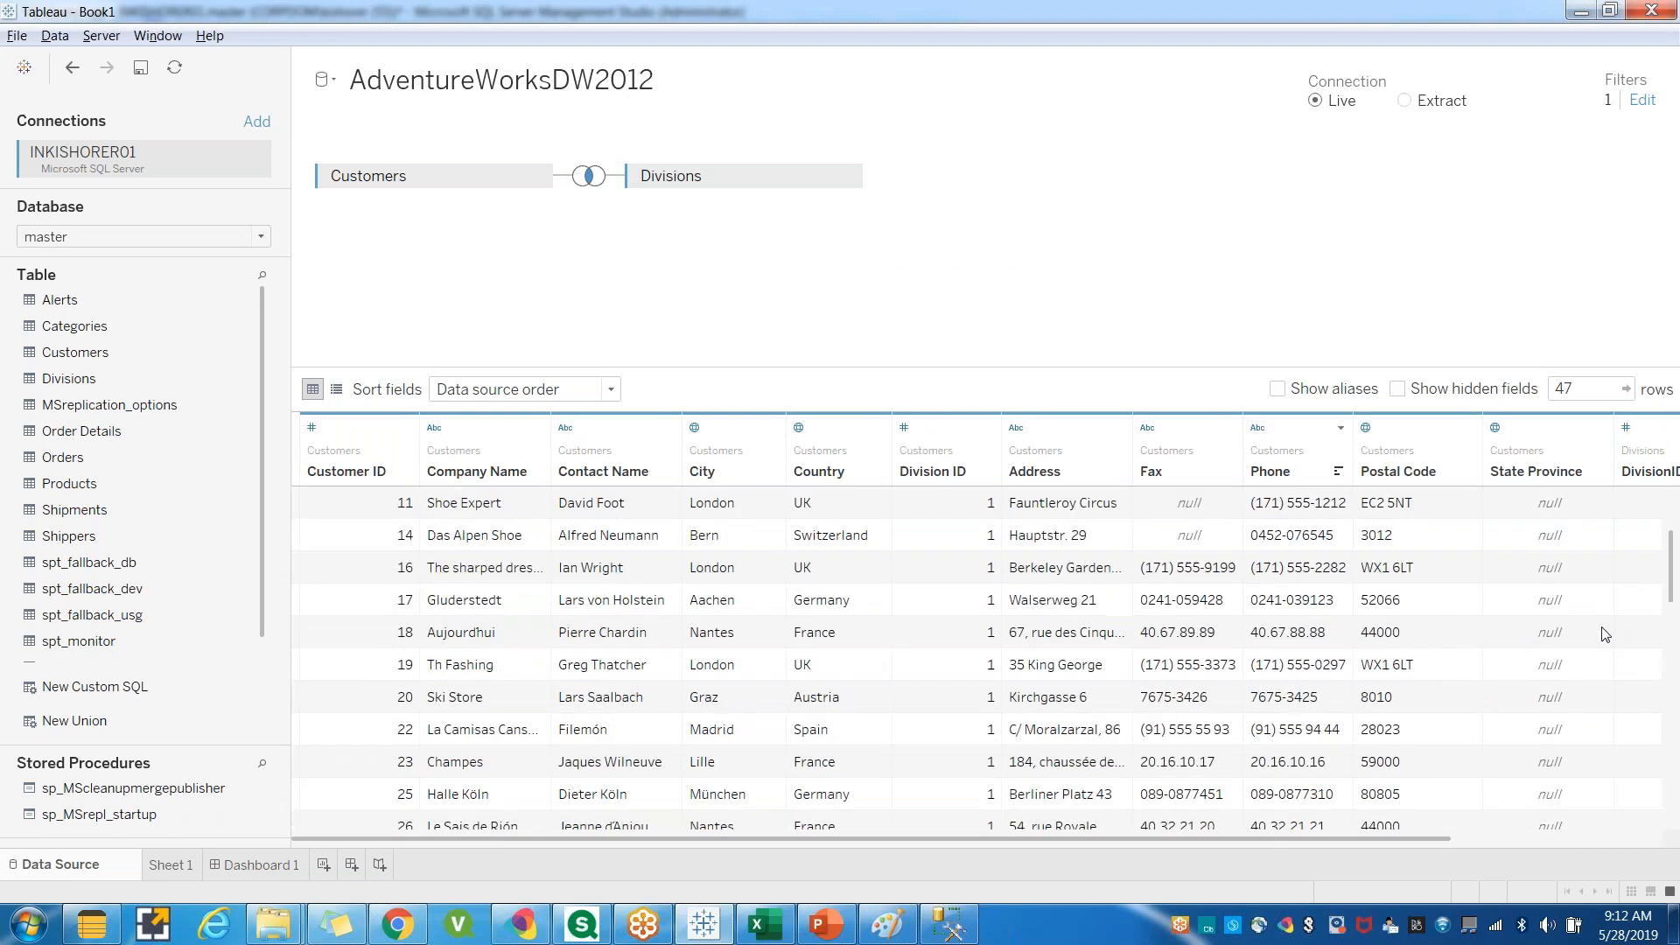
scroll(919, 739, "down", 8)
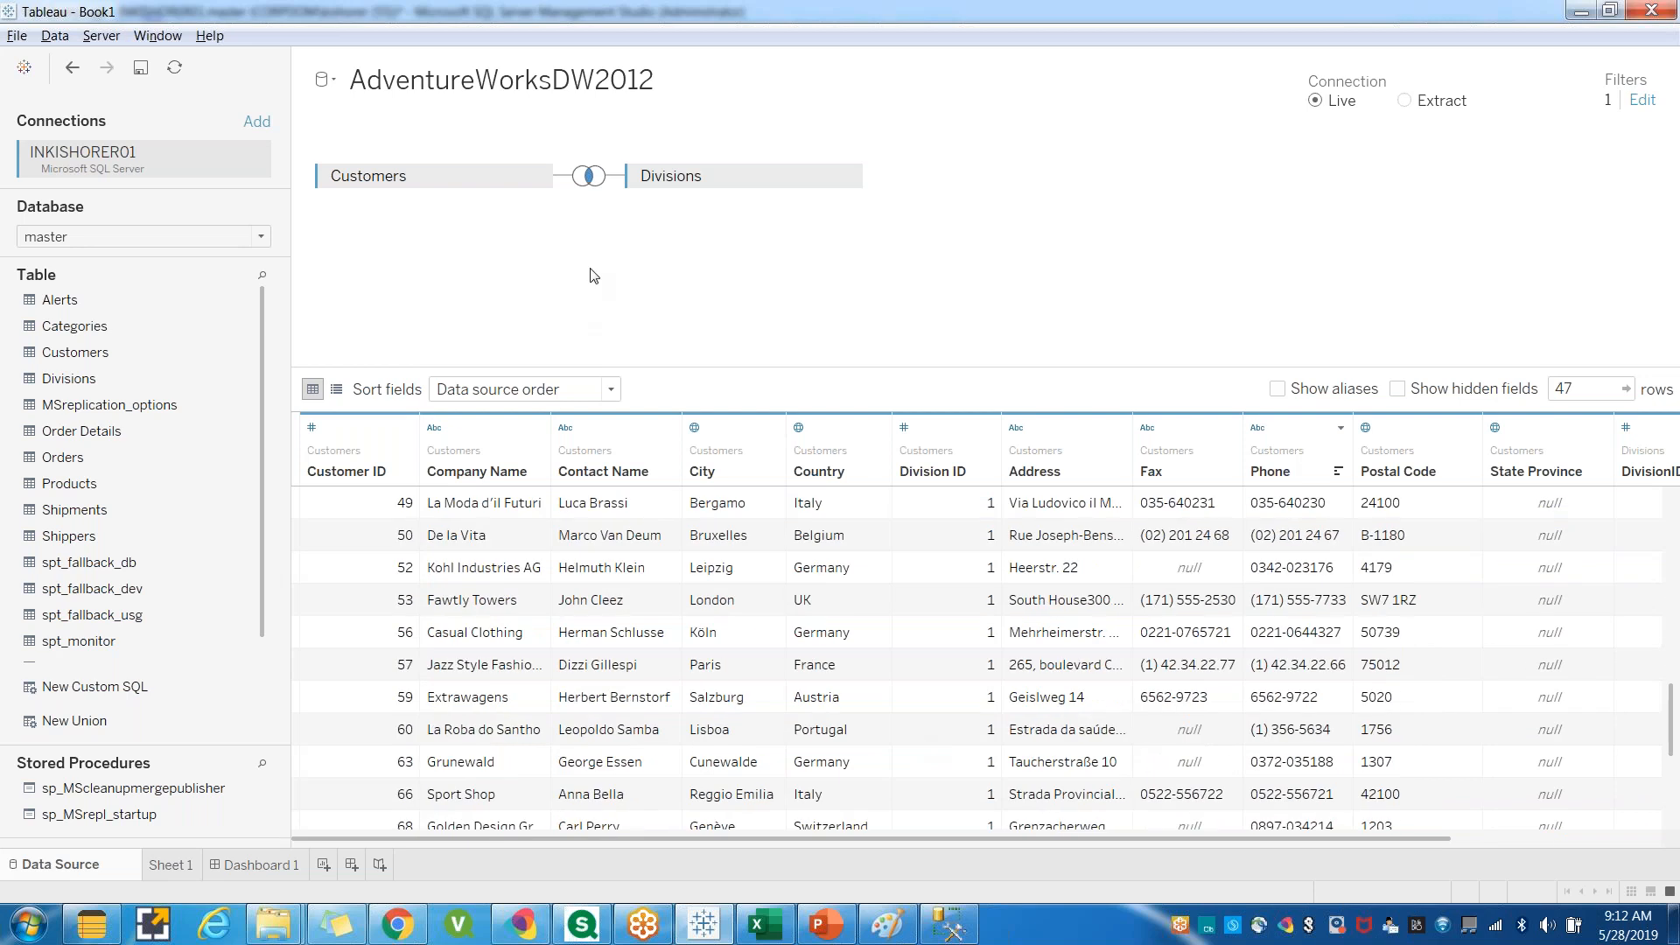
Inspect the join type between Customers and Divisions and the fields available on Sheet 1.
mouse_move(261, 331)
left_mouse_down()
mouse_move(271, 416)
mouse_move(266, 317)
left_mouse_up()
left_click(590, 178)
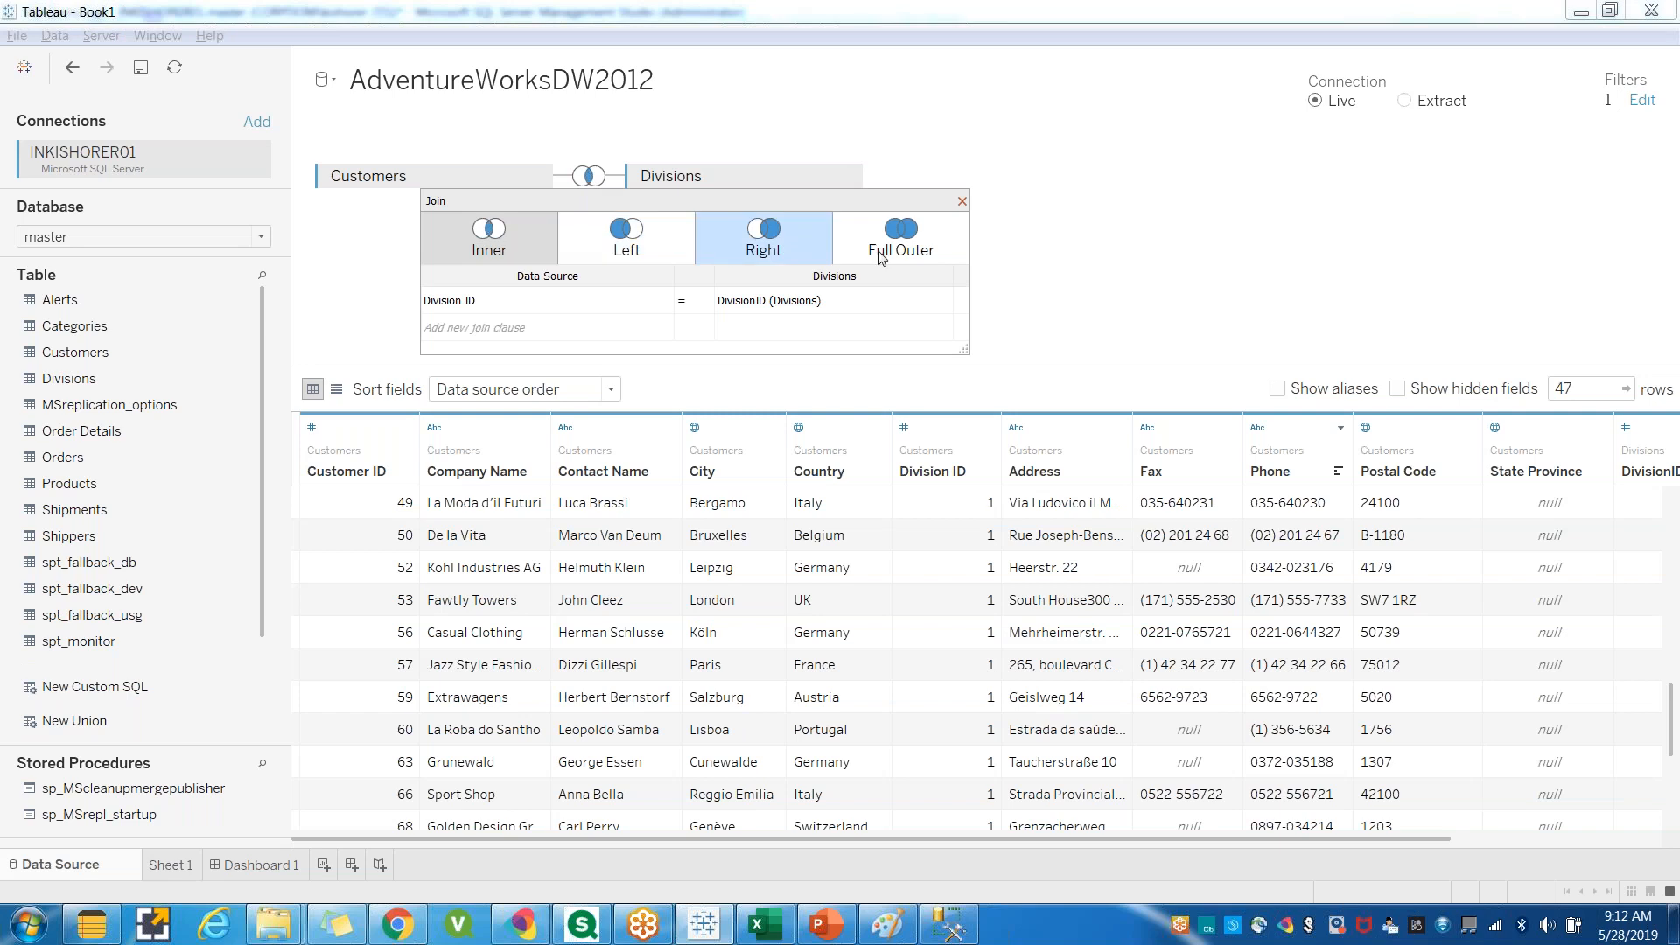
left_click(962, 202)
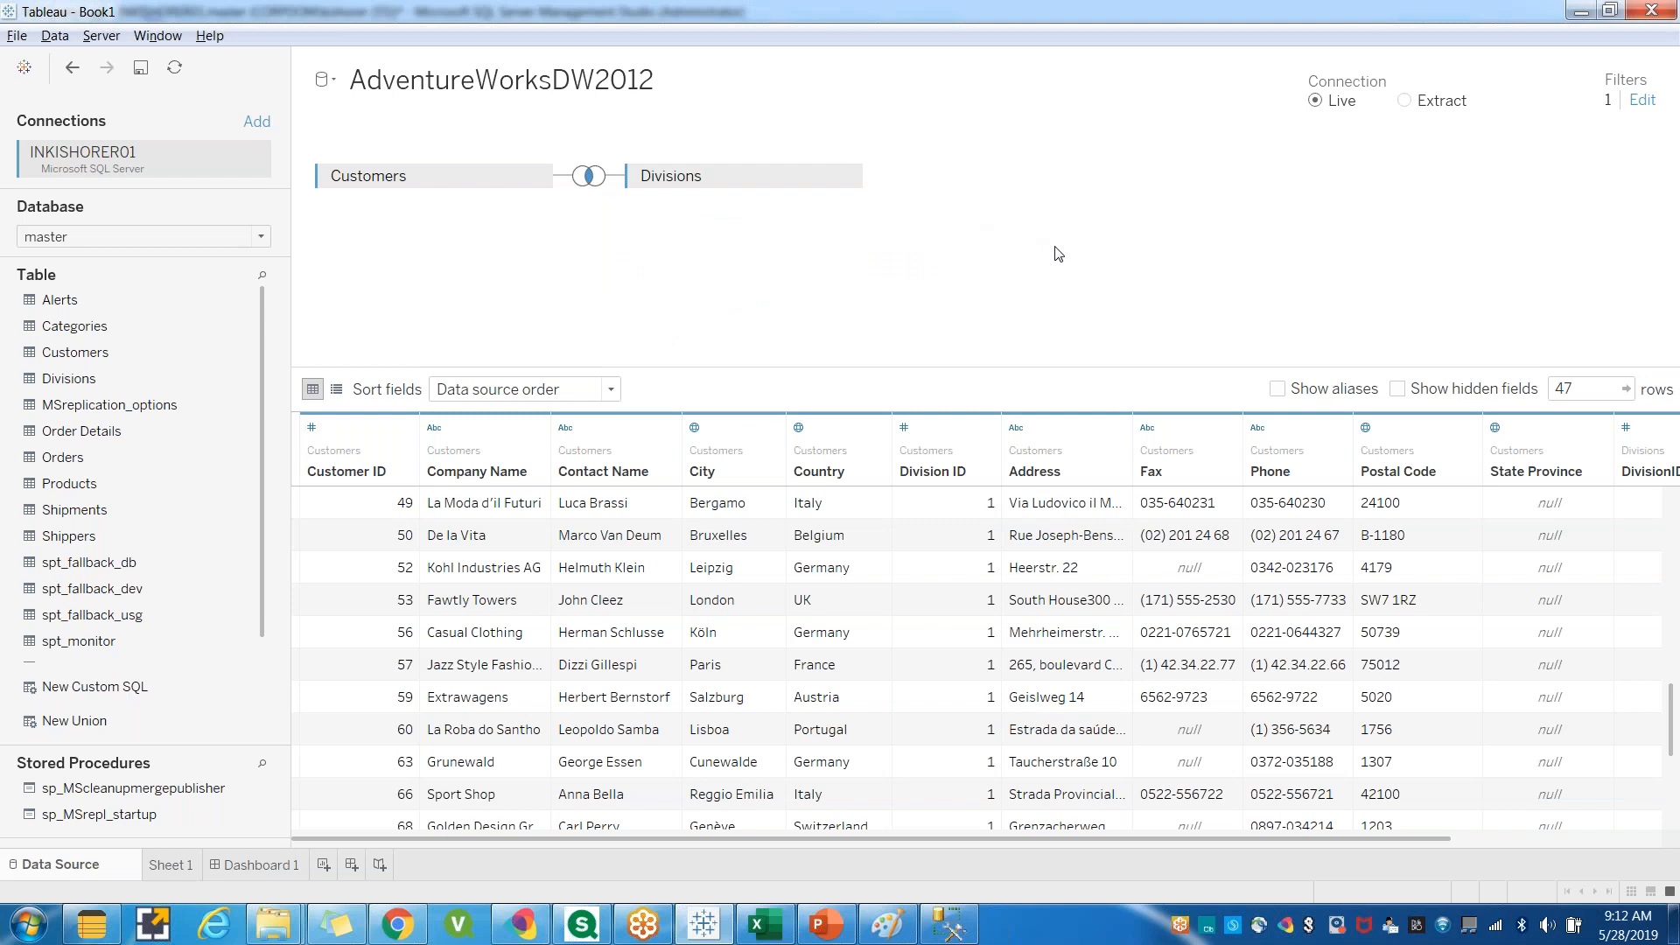
left_click(169, 866)
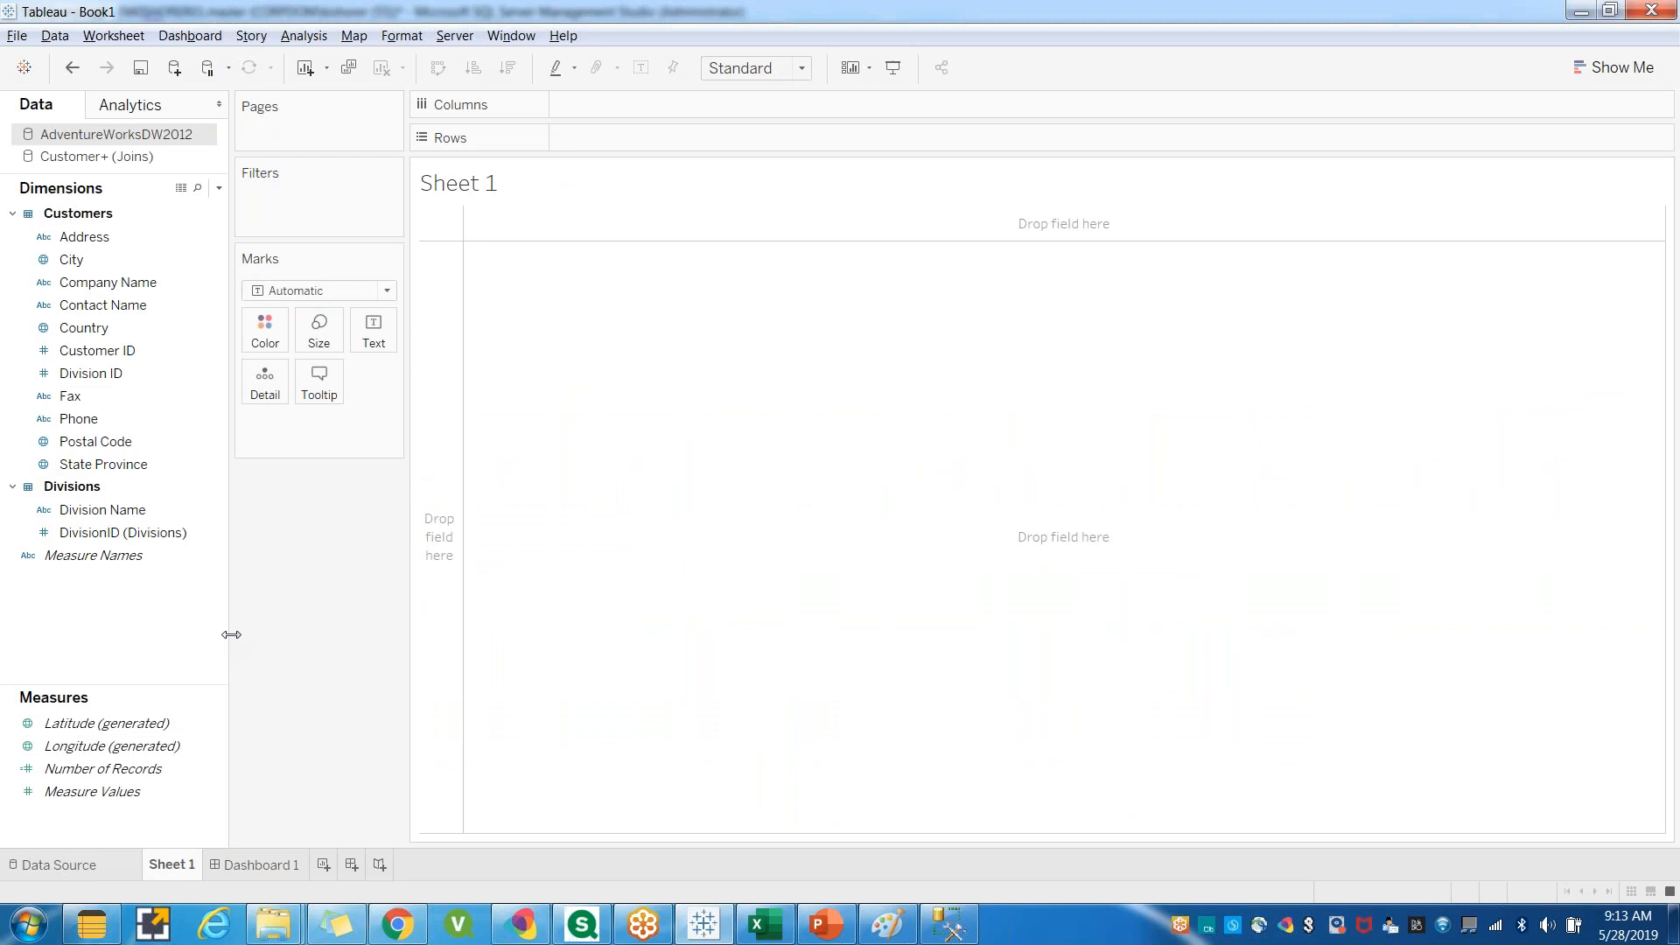
left_click(47, 726)
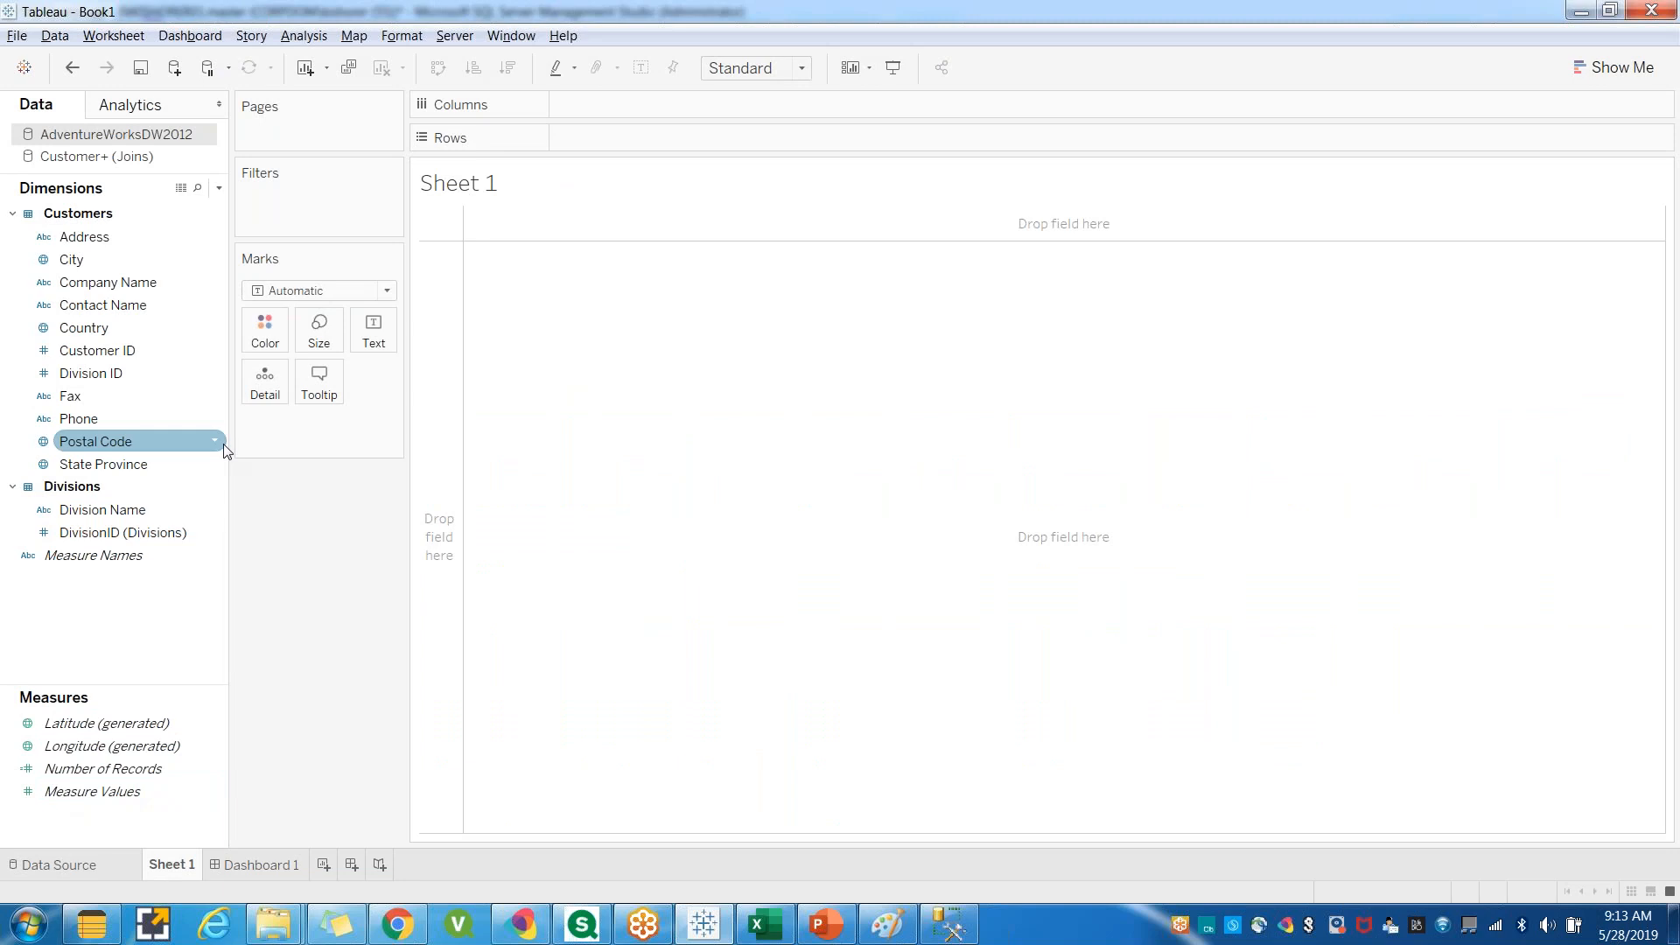
left_click(70, 873)
Remove the Division ID data source filter and confirm the filter dialog.
left_click(1640, 103)
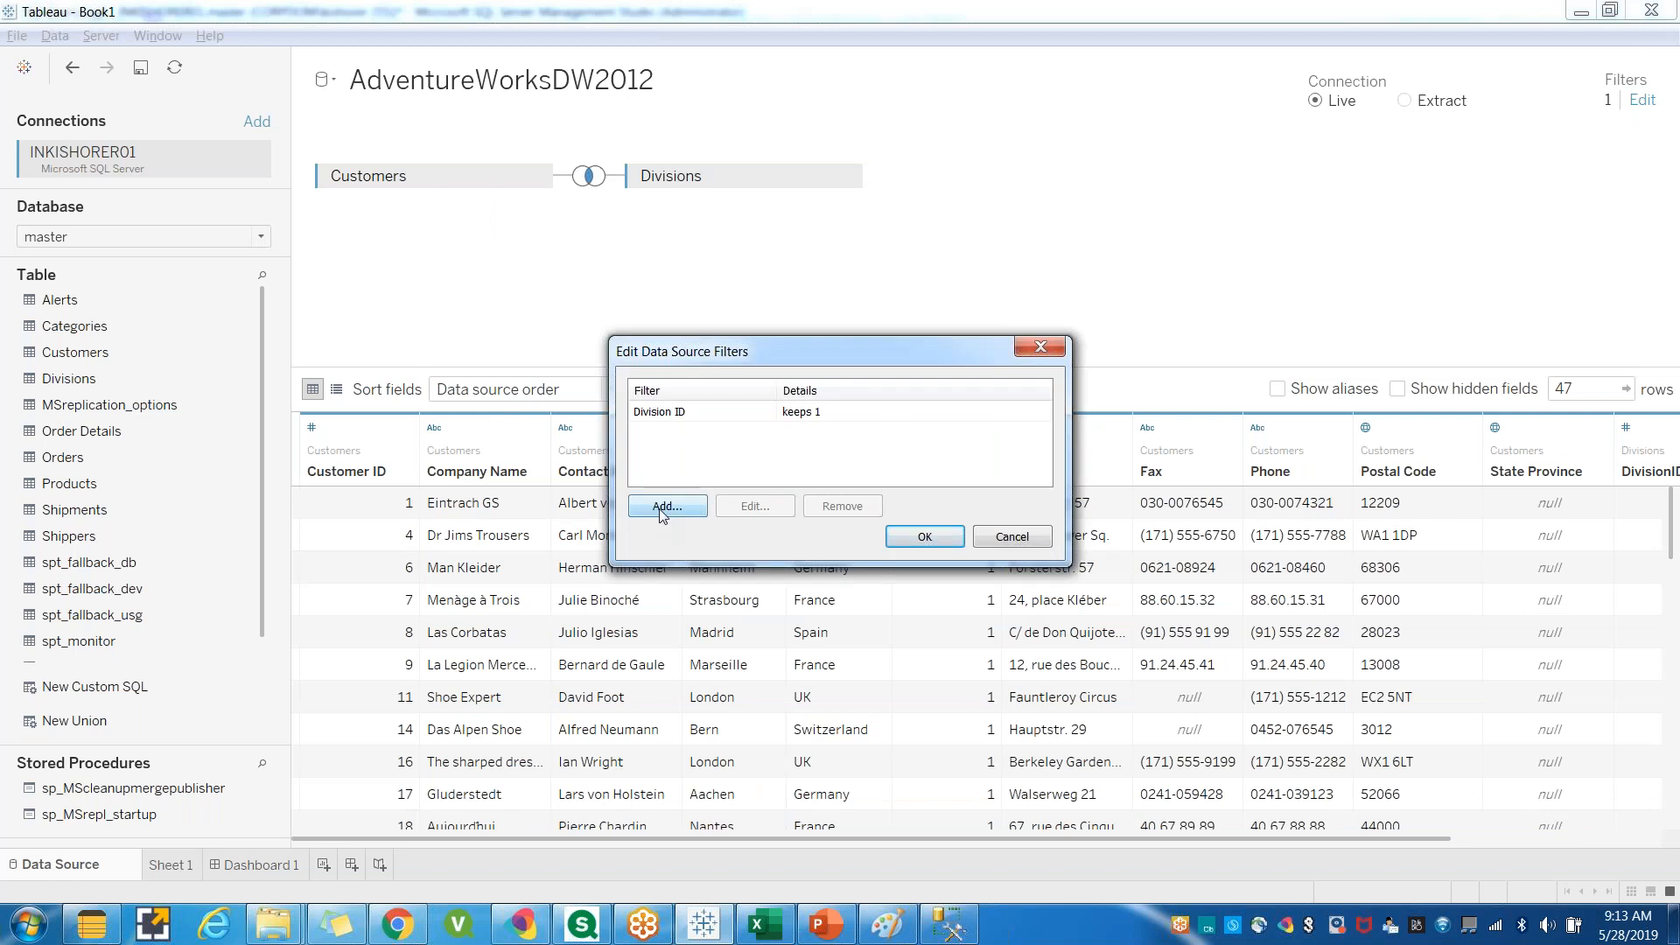
left_click(670, 412)
left_click(842, 506)
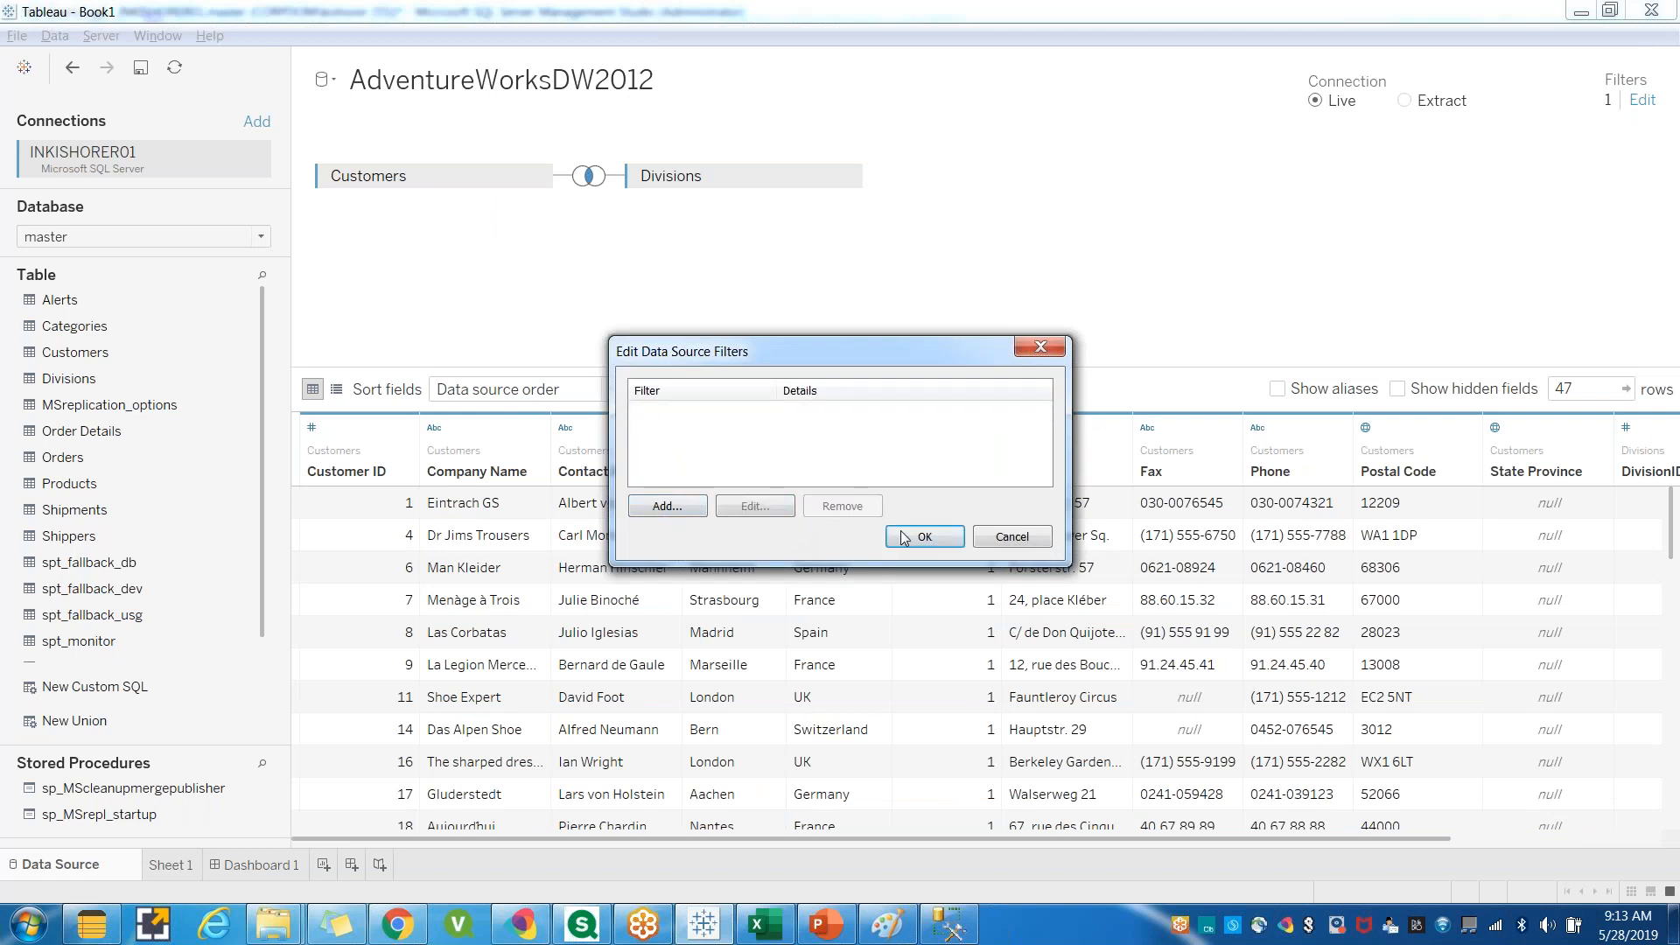
left_click(923, 536)
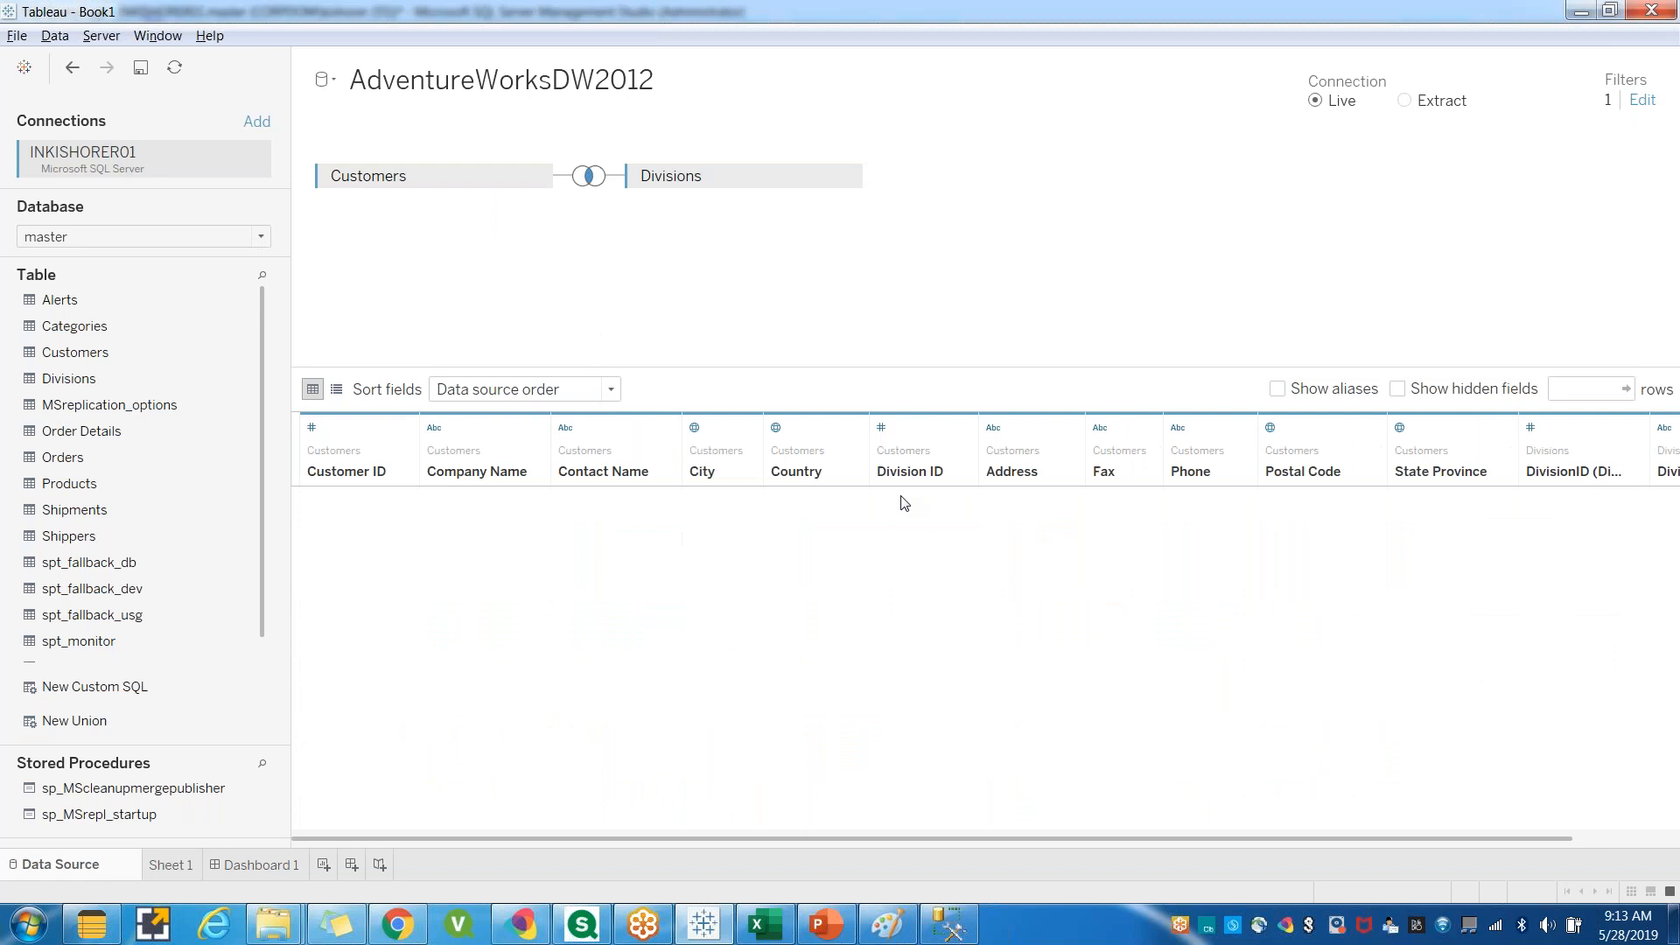
Open Sheet 1 and place Division Name on Rows.
left_click(171, 864)
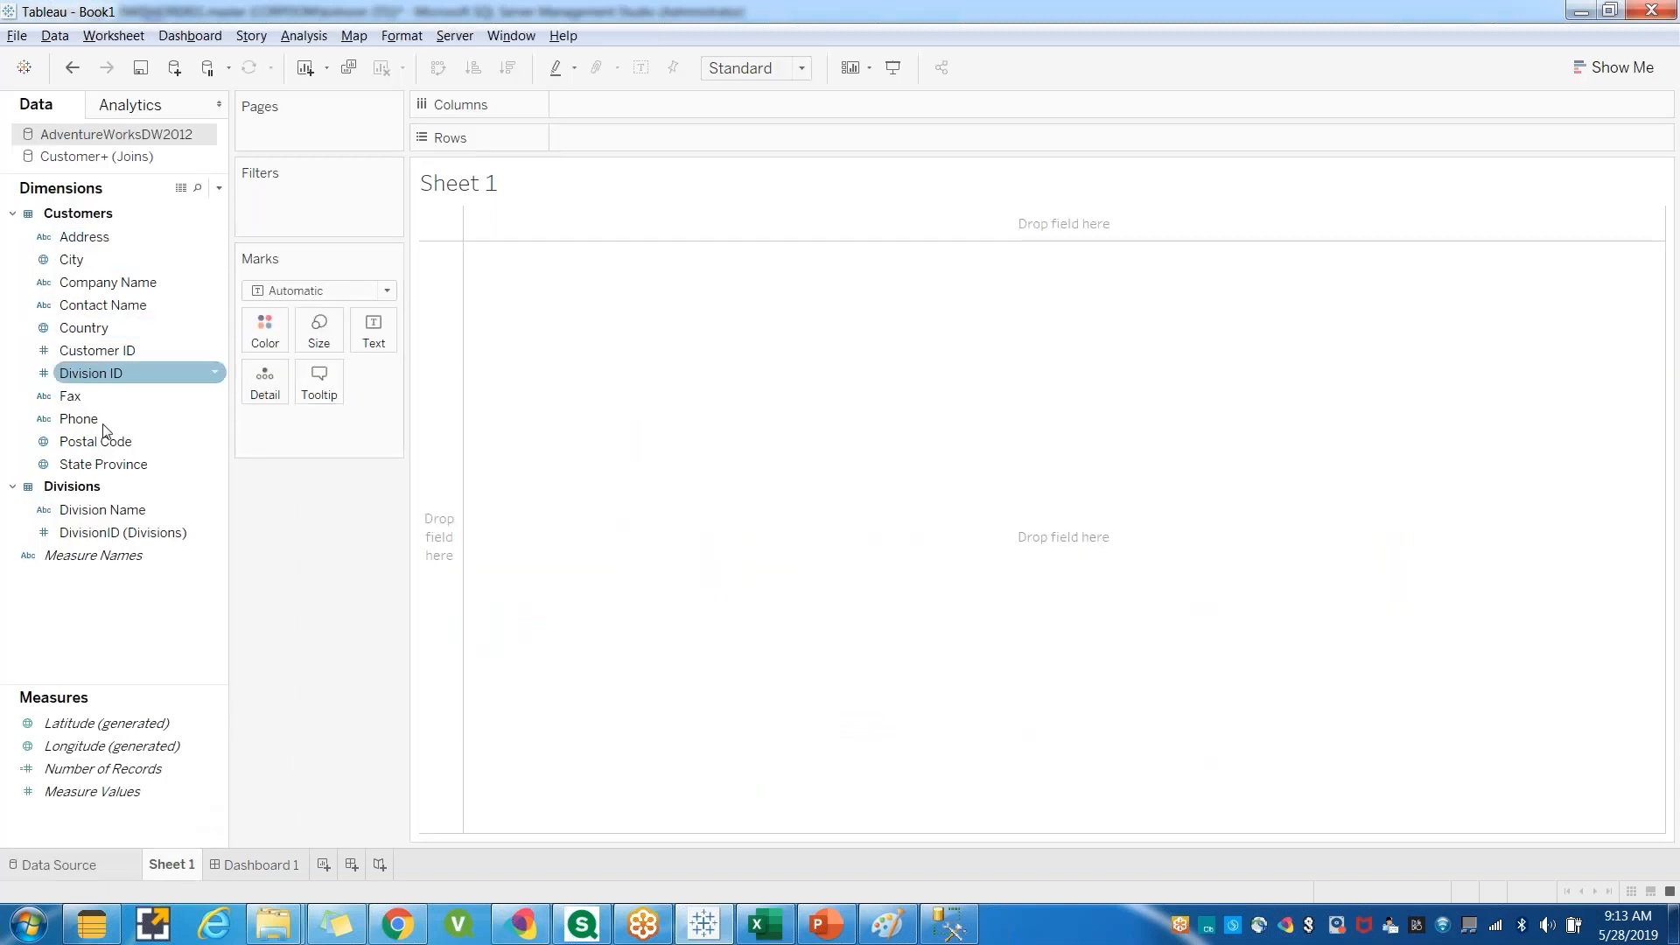
left_click(90, 286)
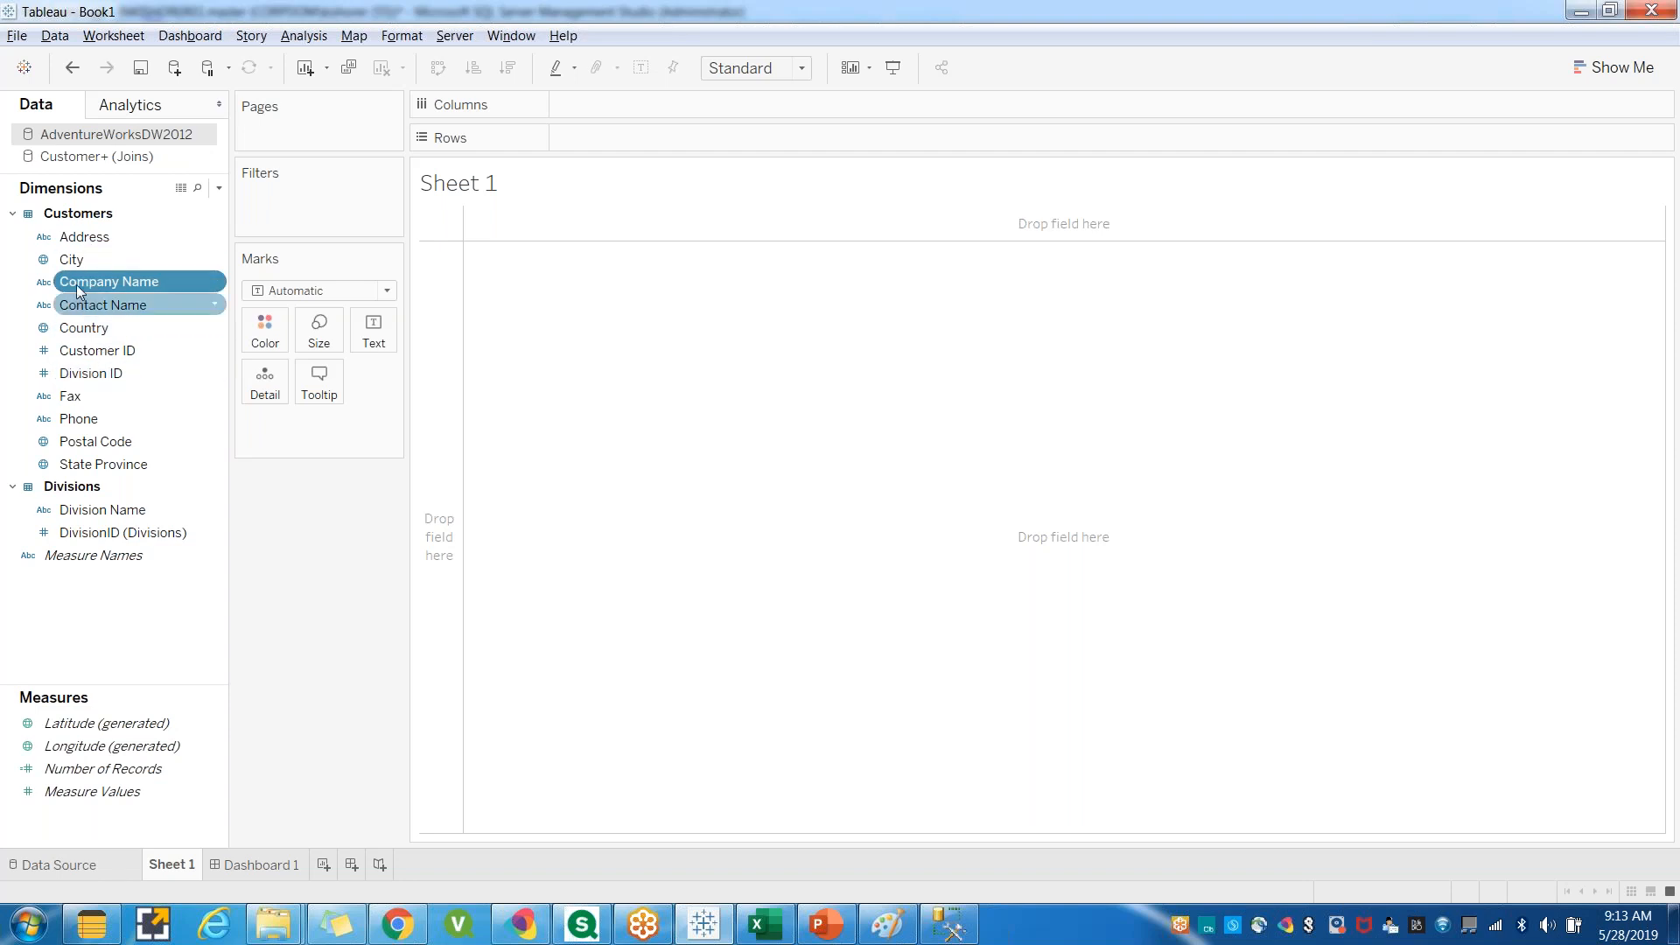
left_click(73, 265)
left_click_drag(72, 267, 109, 477)
left_click(91, 326)
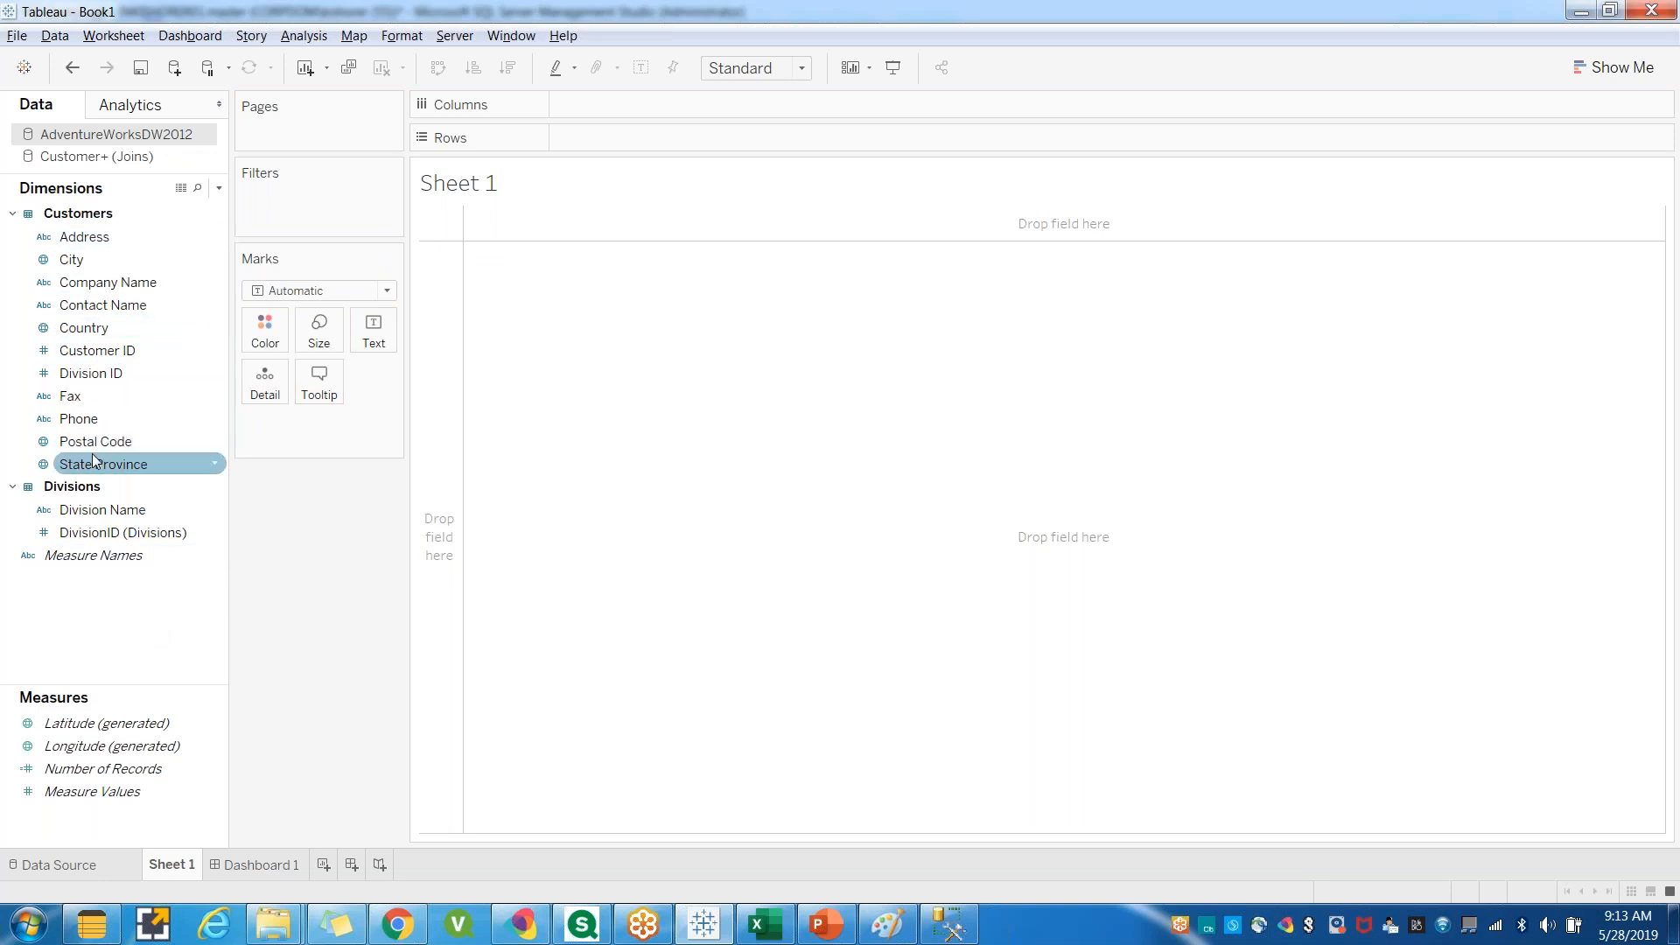
left_click_drag(103, 516, 538, 466)
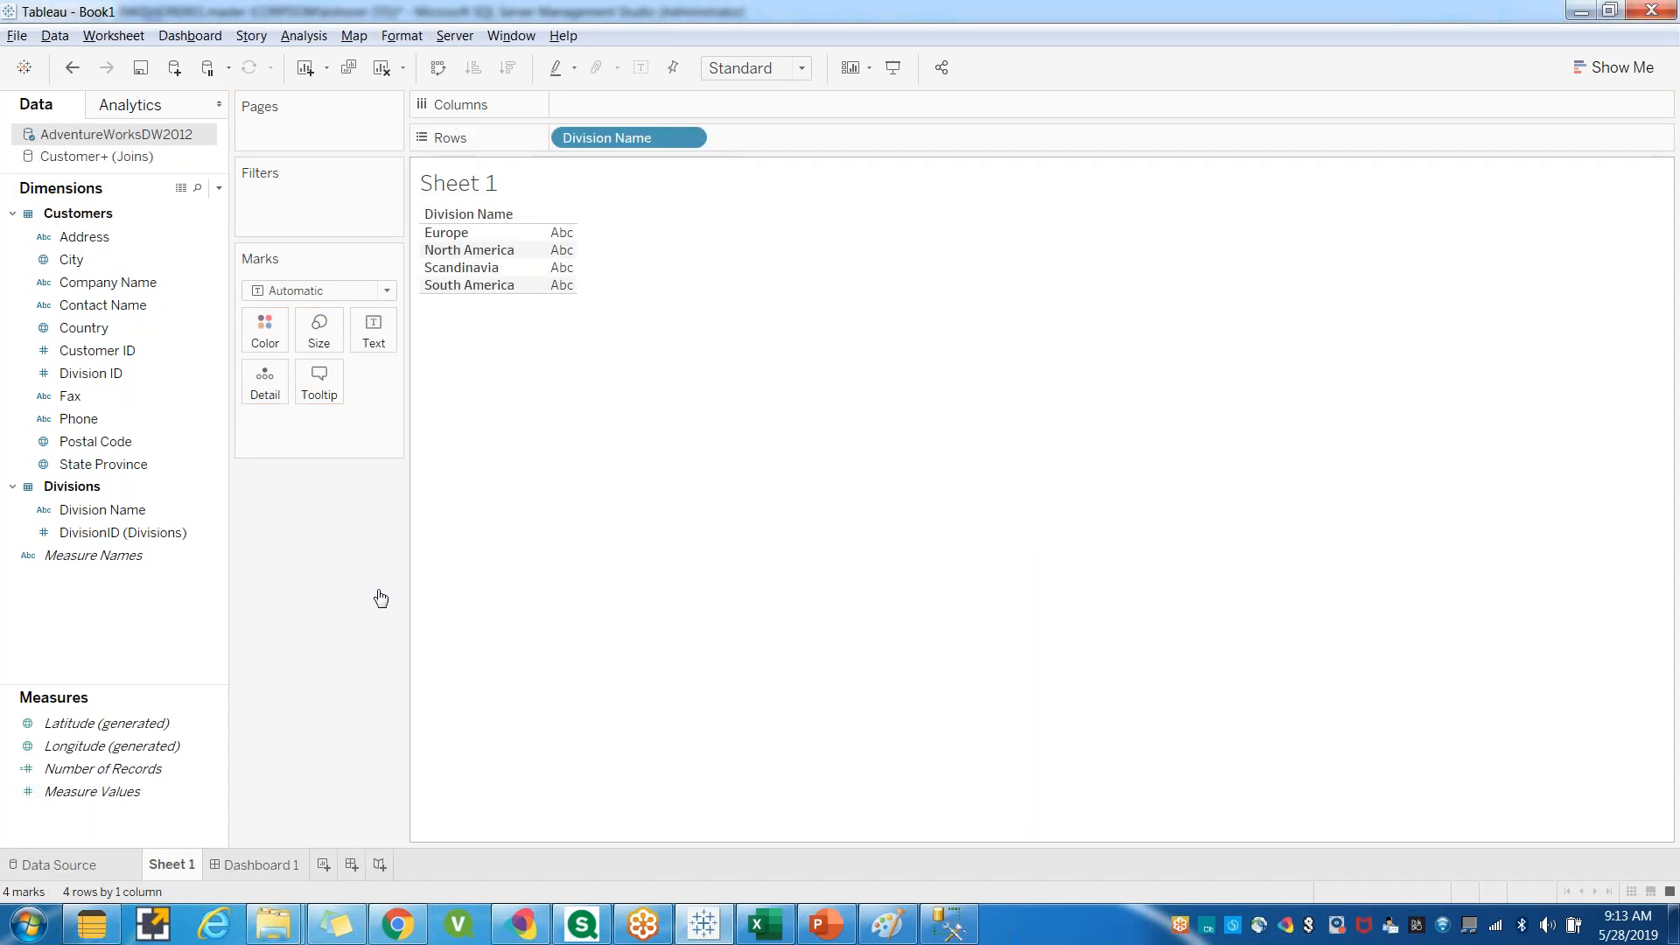
Show Number of Records as a text value for each Division Name in the table.
left_click_drag(98, 769, 637, 108)
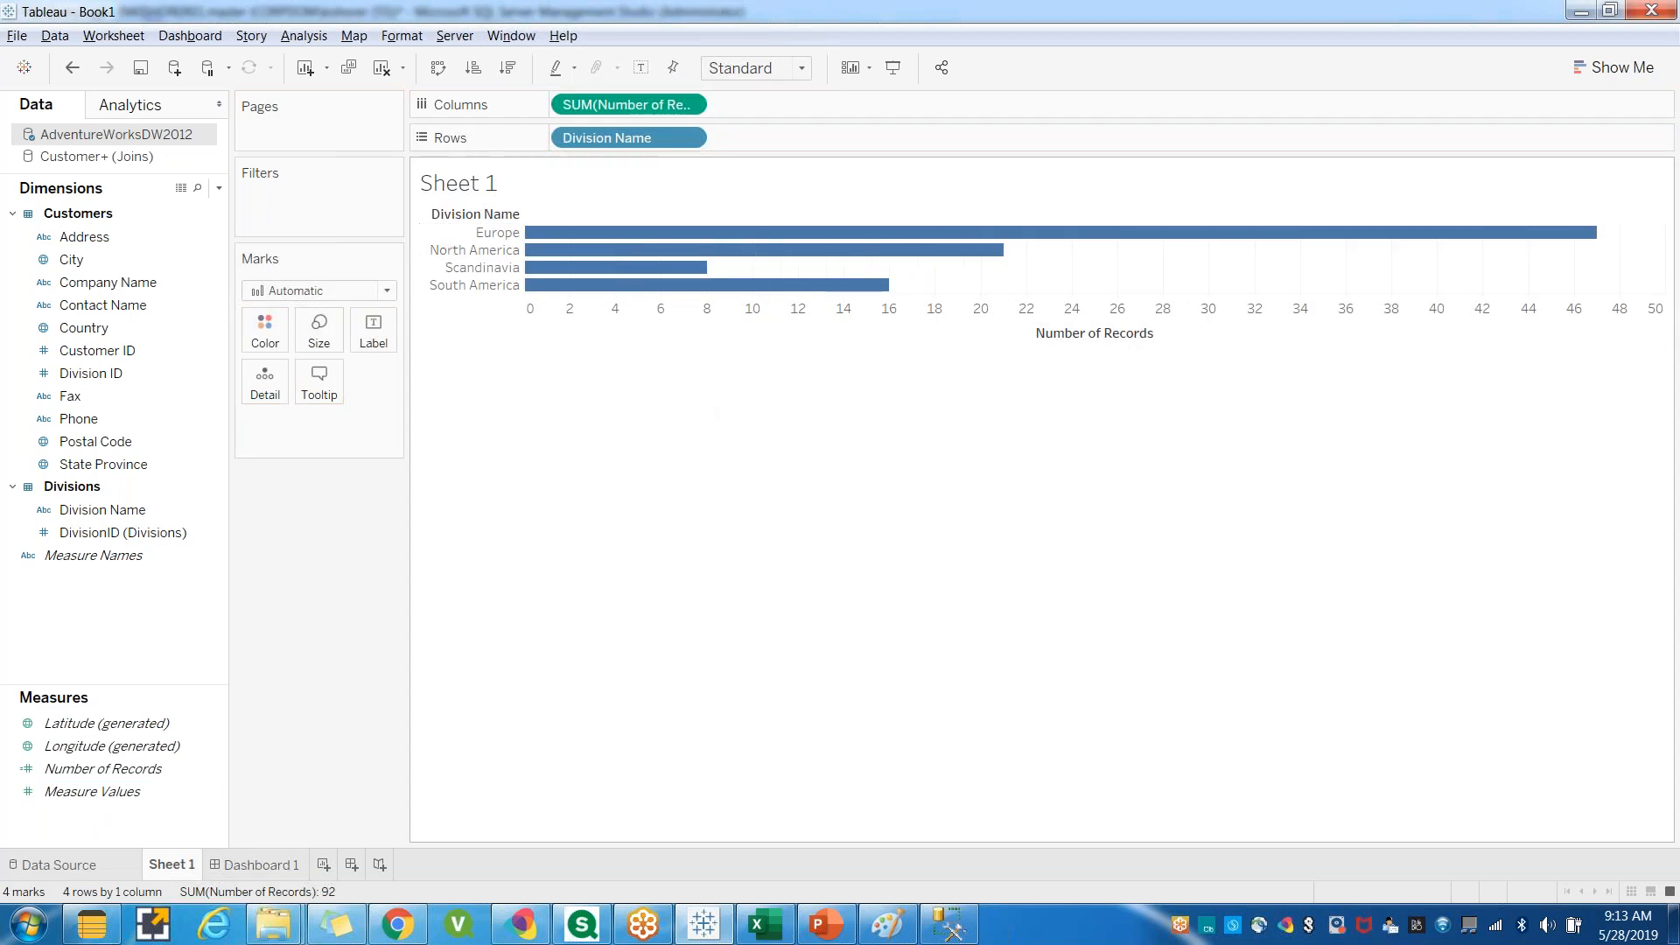
left_click_drag(626, 104, 356, 551)
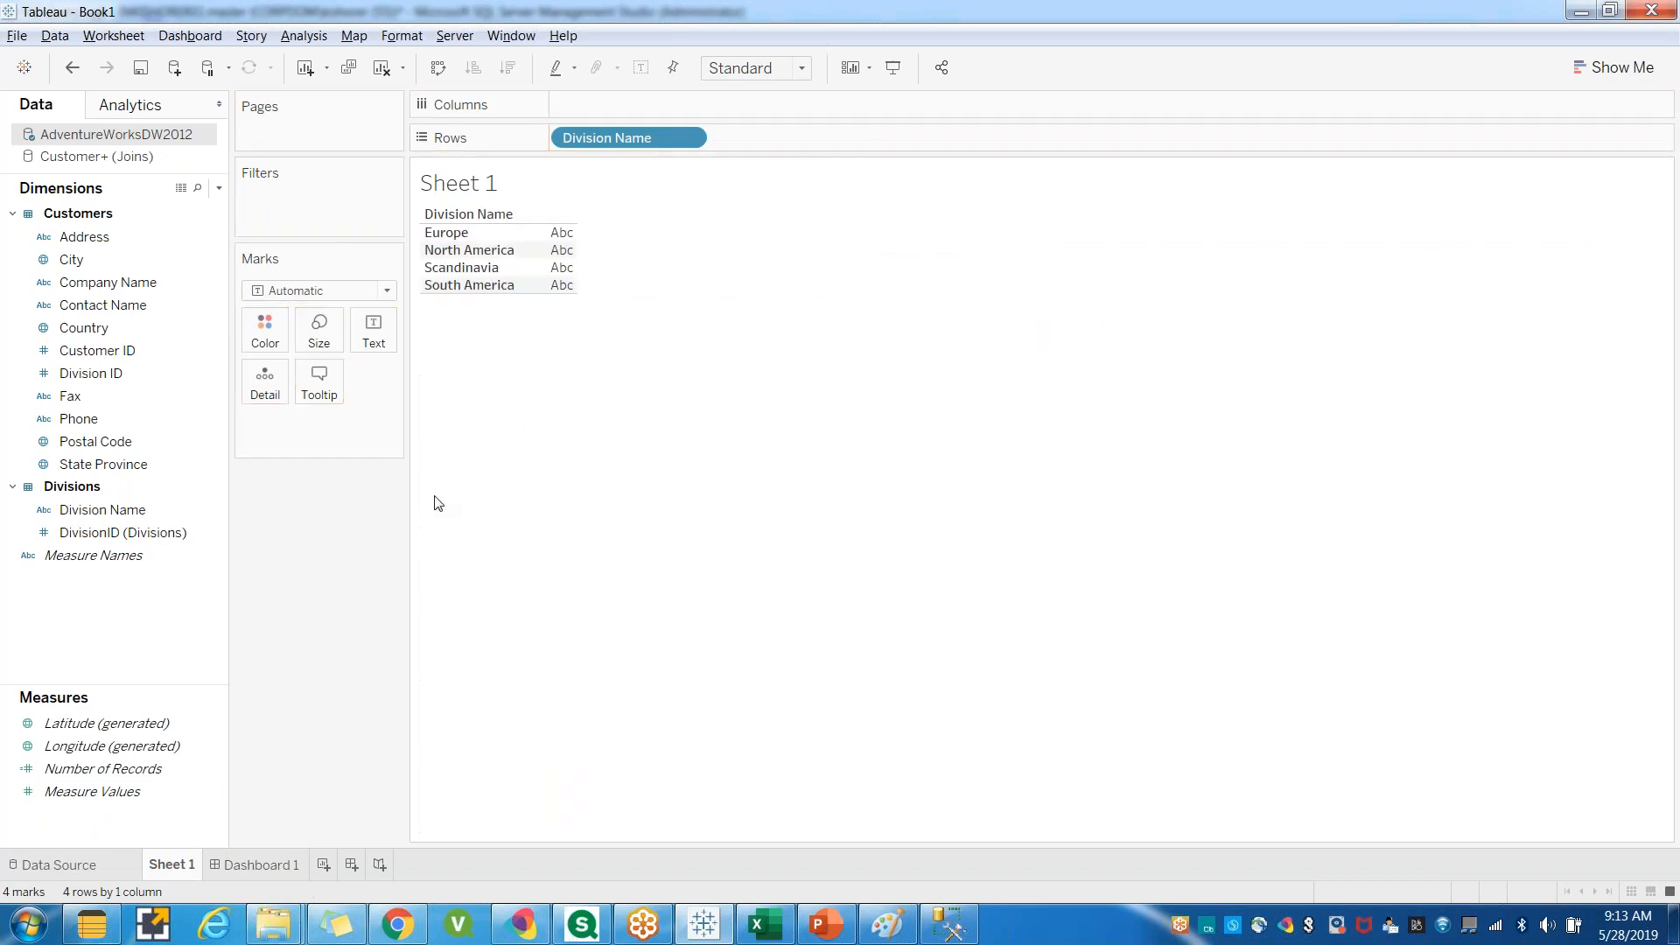
left_click_drag(78, 768, 565, 265)
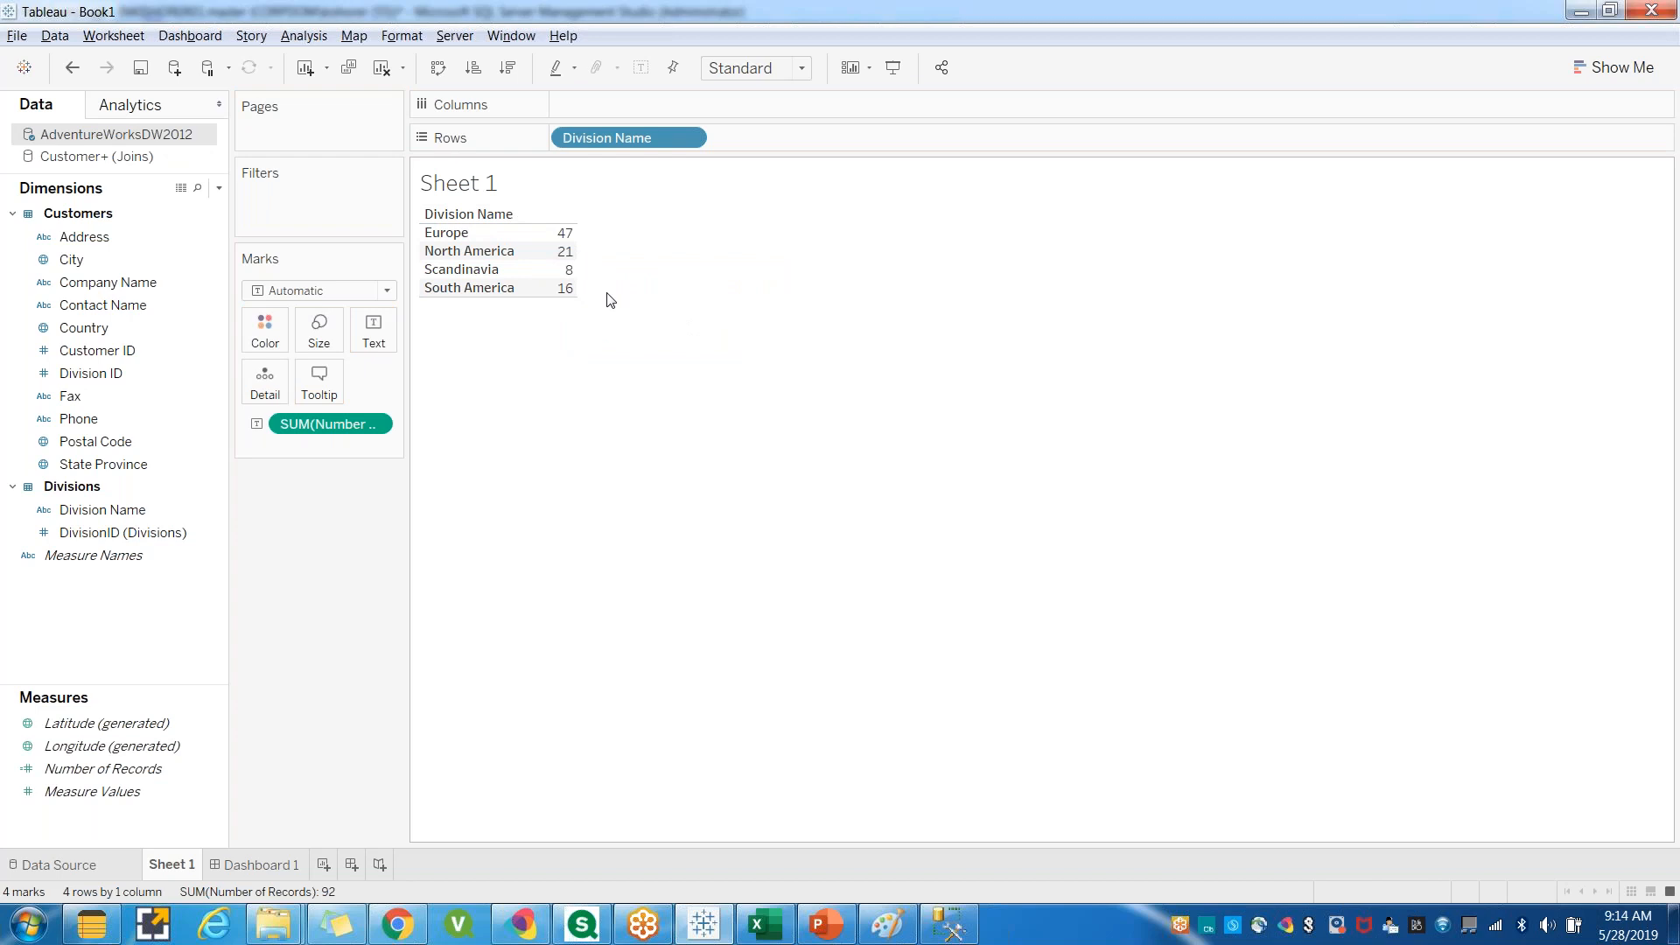
Compare the Tableau counts with the SQL query, then change its filter to DivisionID = 2 and run the join query.
left_click(952, 937)
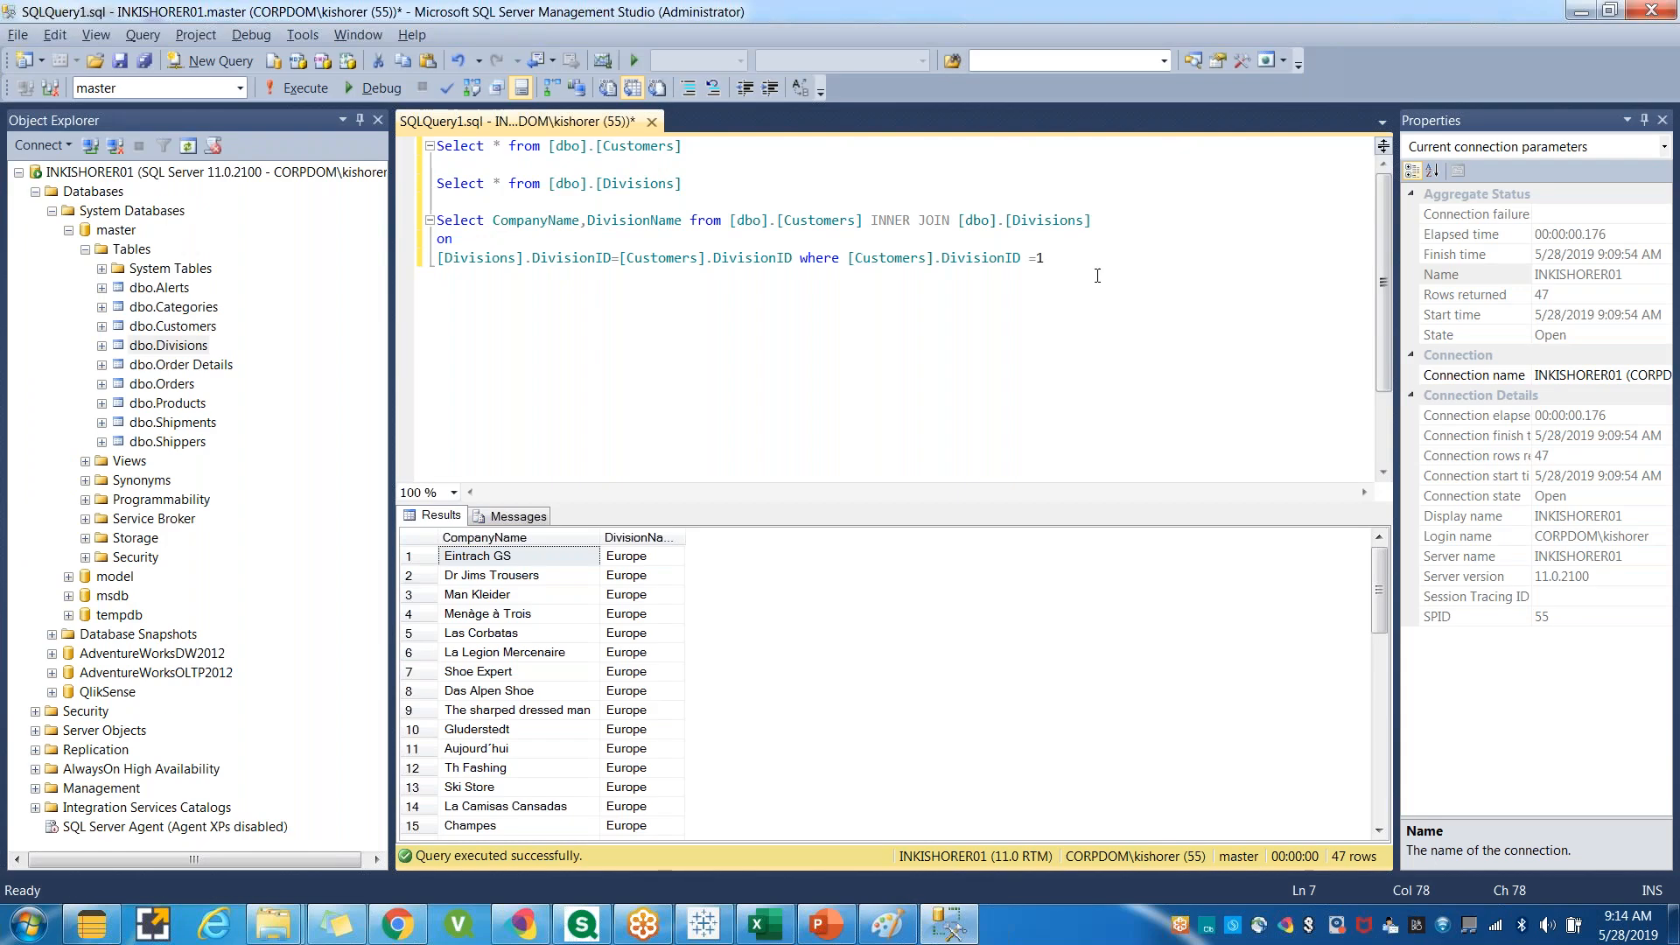
key("alt+Tab")
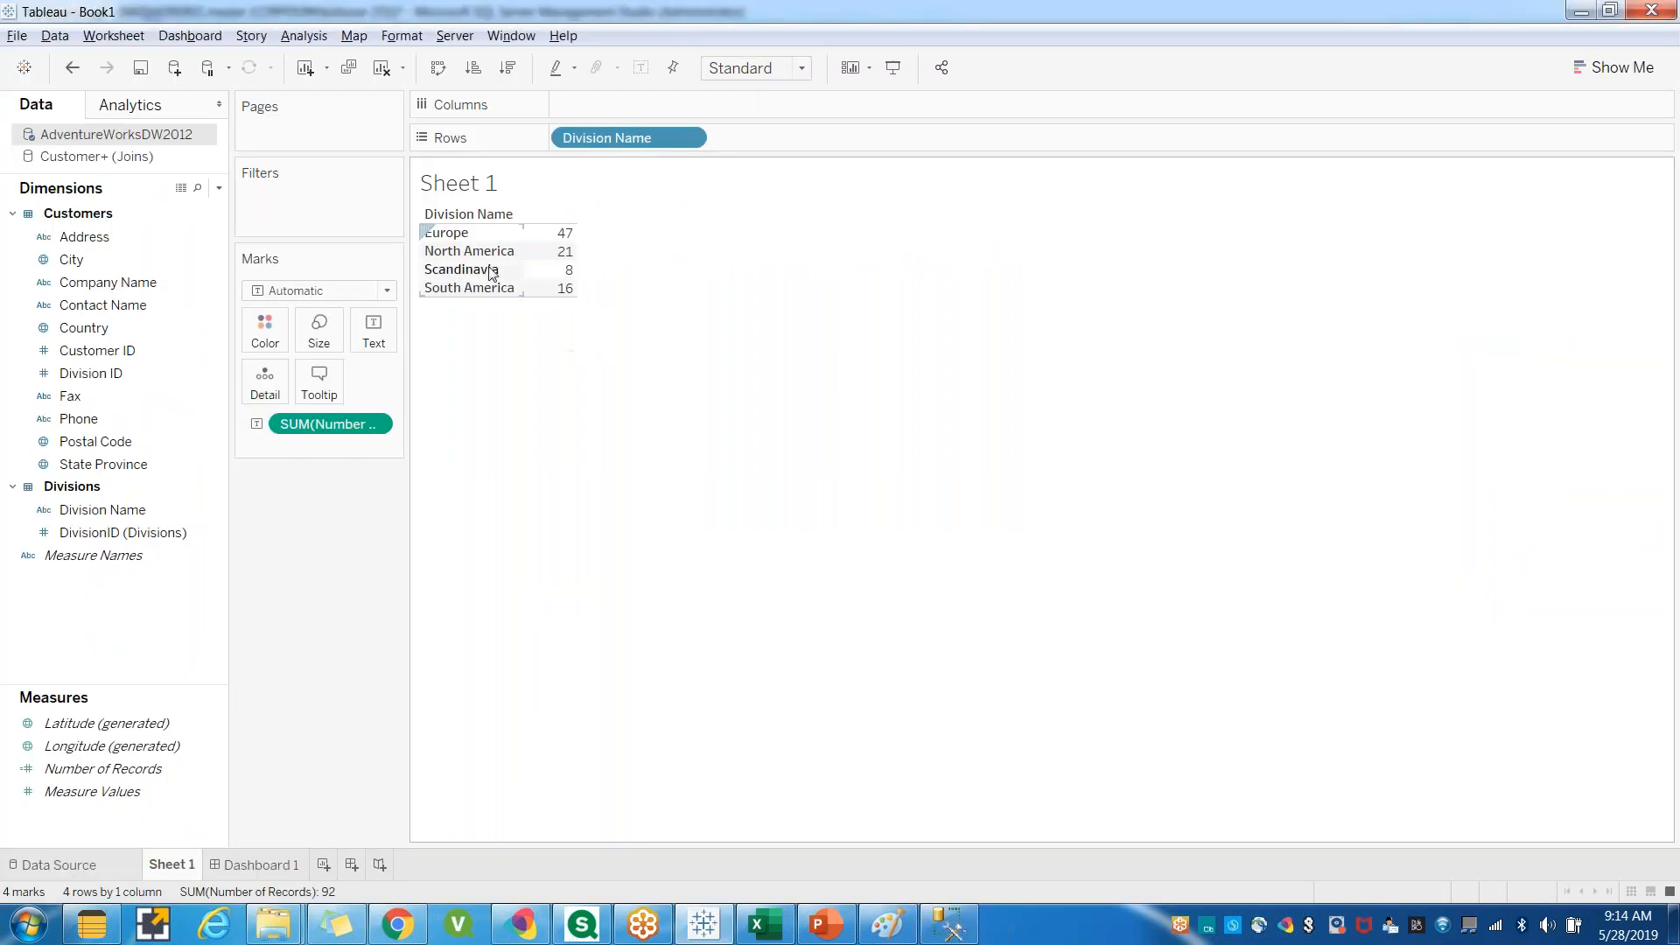
key("alt+Tab")
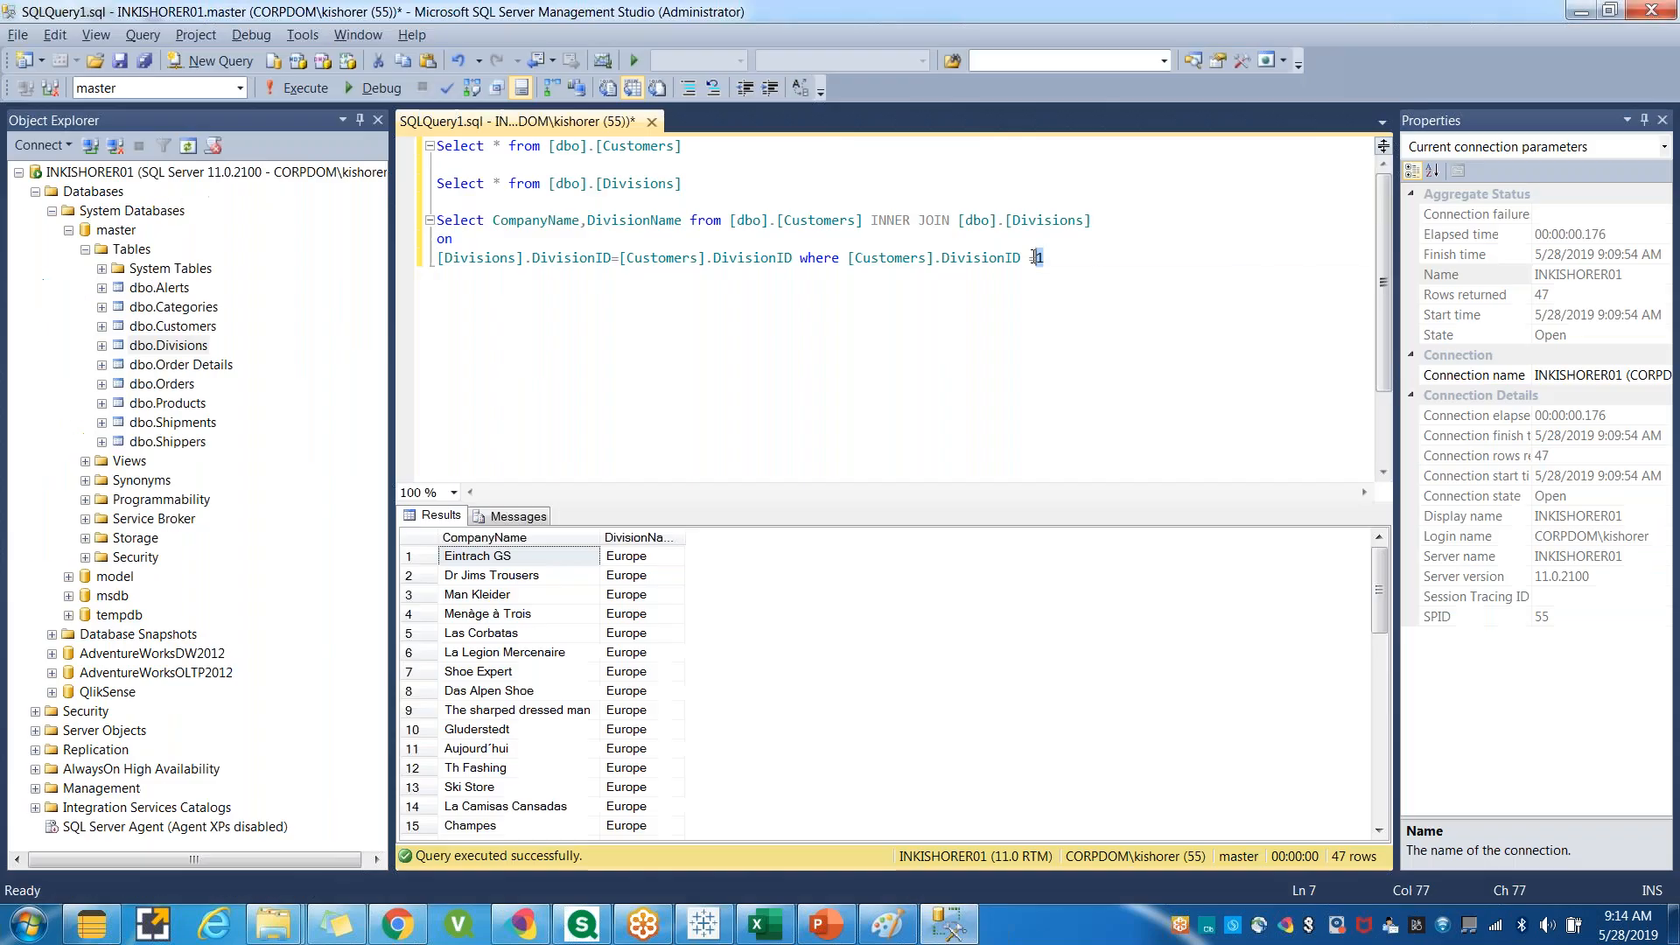
type("2")
left_click_drag(1045, 258, 436, 220)
left_click(298, 88)
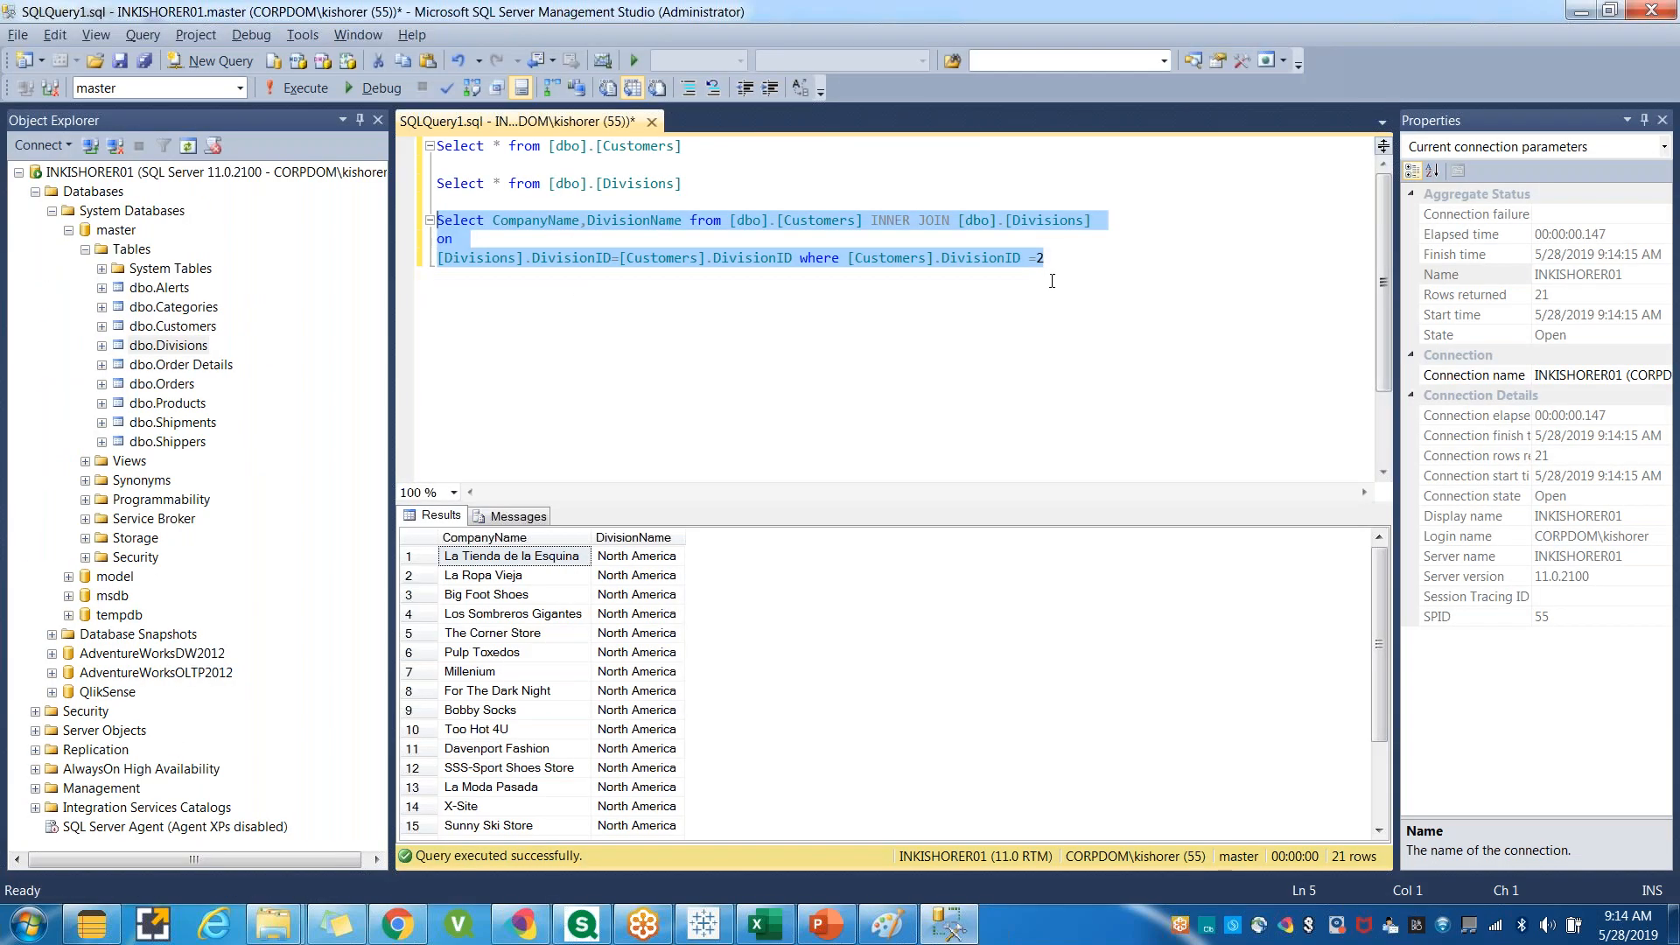
Change the join query's filter to DivisionID = 3 and run it again.
left_click(1054, 262)
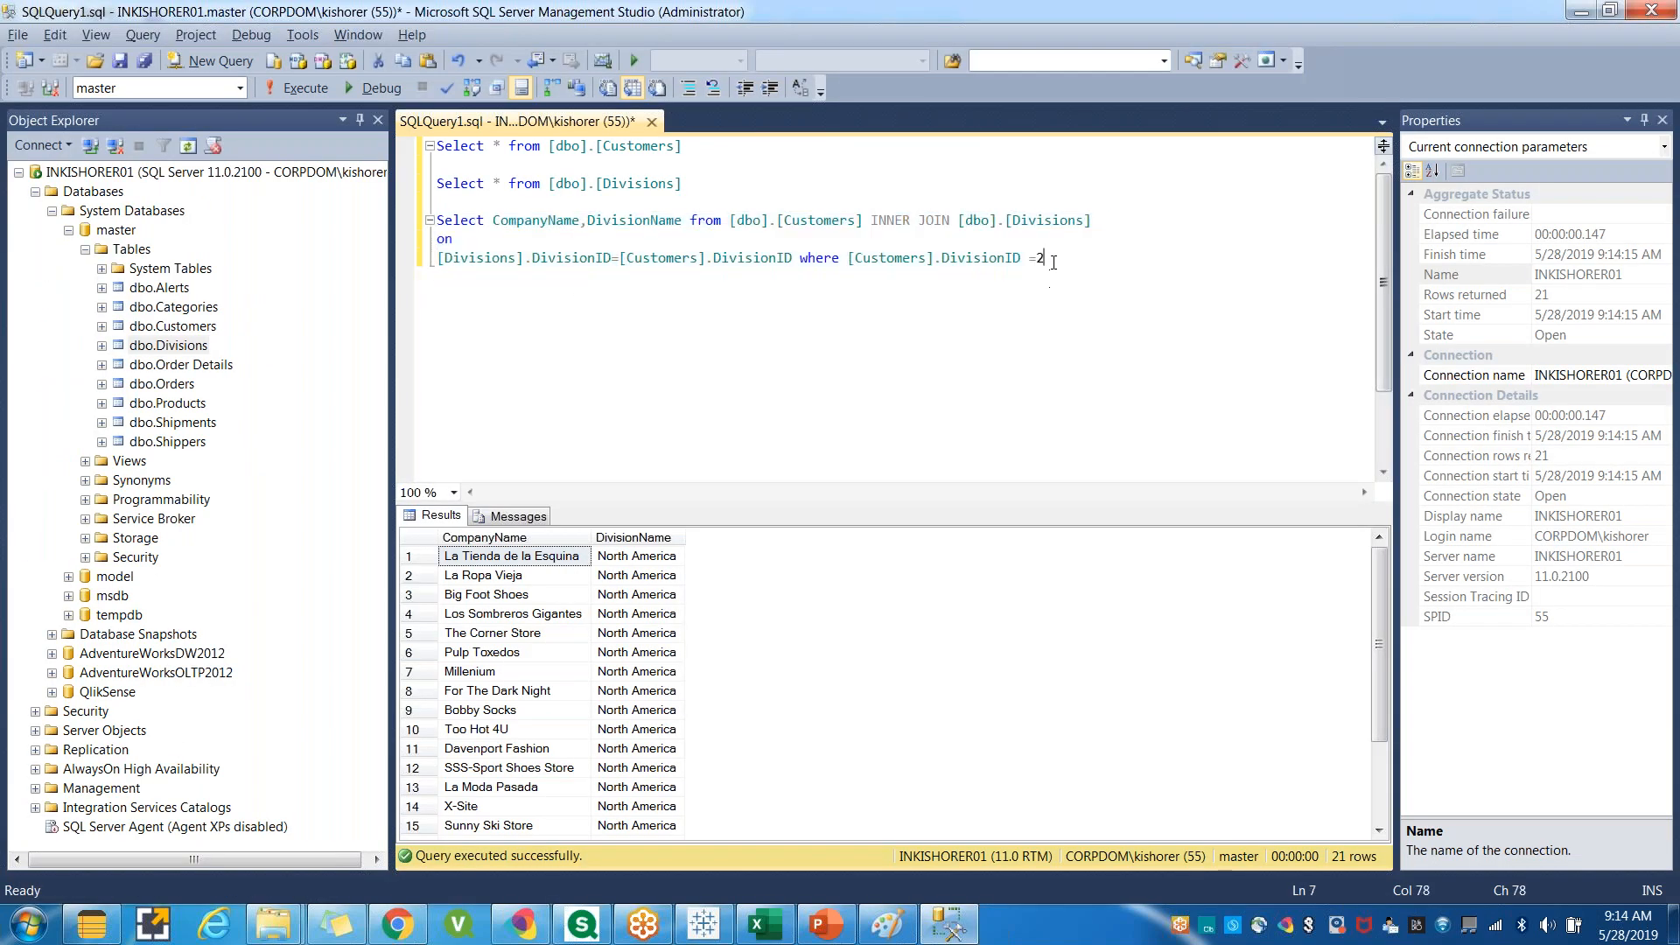
key("BackSpace")
type("3")
left_click_drag(1062, 258, 435, 225)
left_click(302, 89)
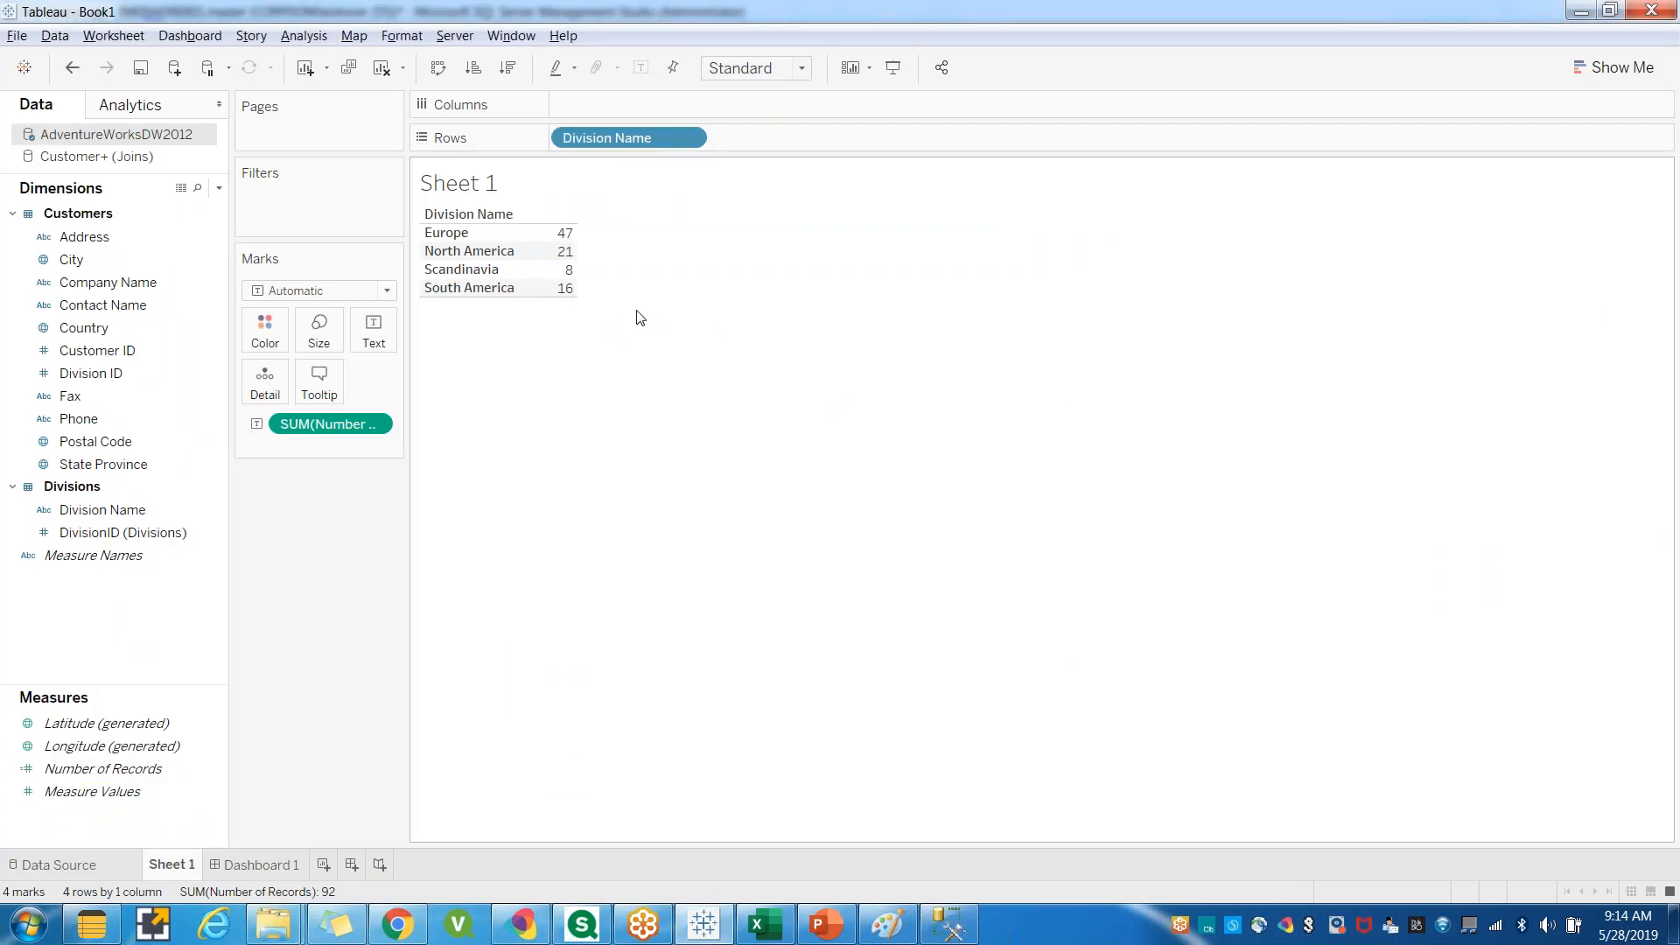
Replace the query's WHERE clause on [Customers].DivisionID with a group by clause.
key("alt+Tab")
left_click(1053, 257)
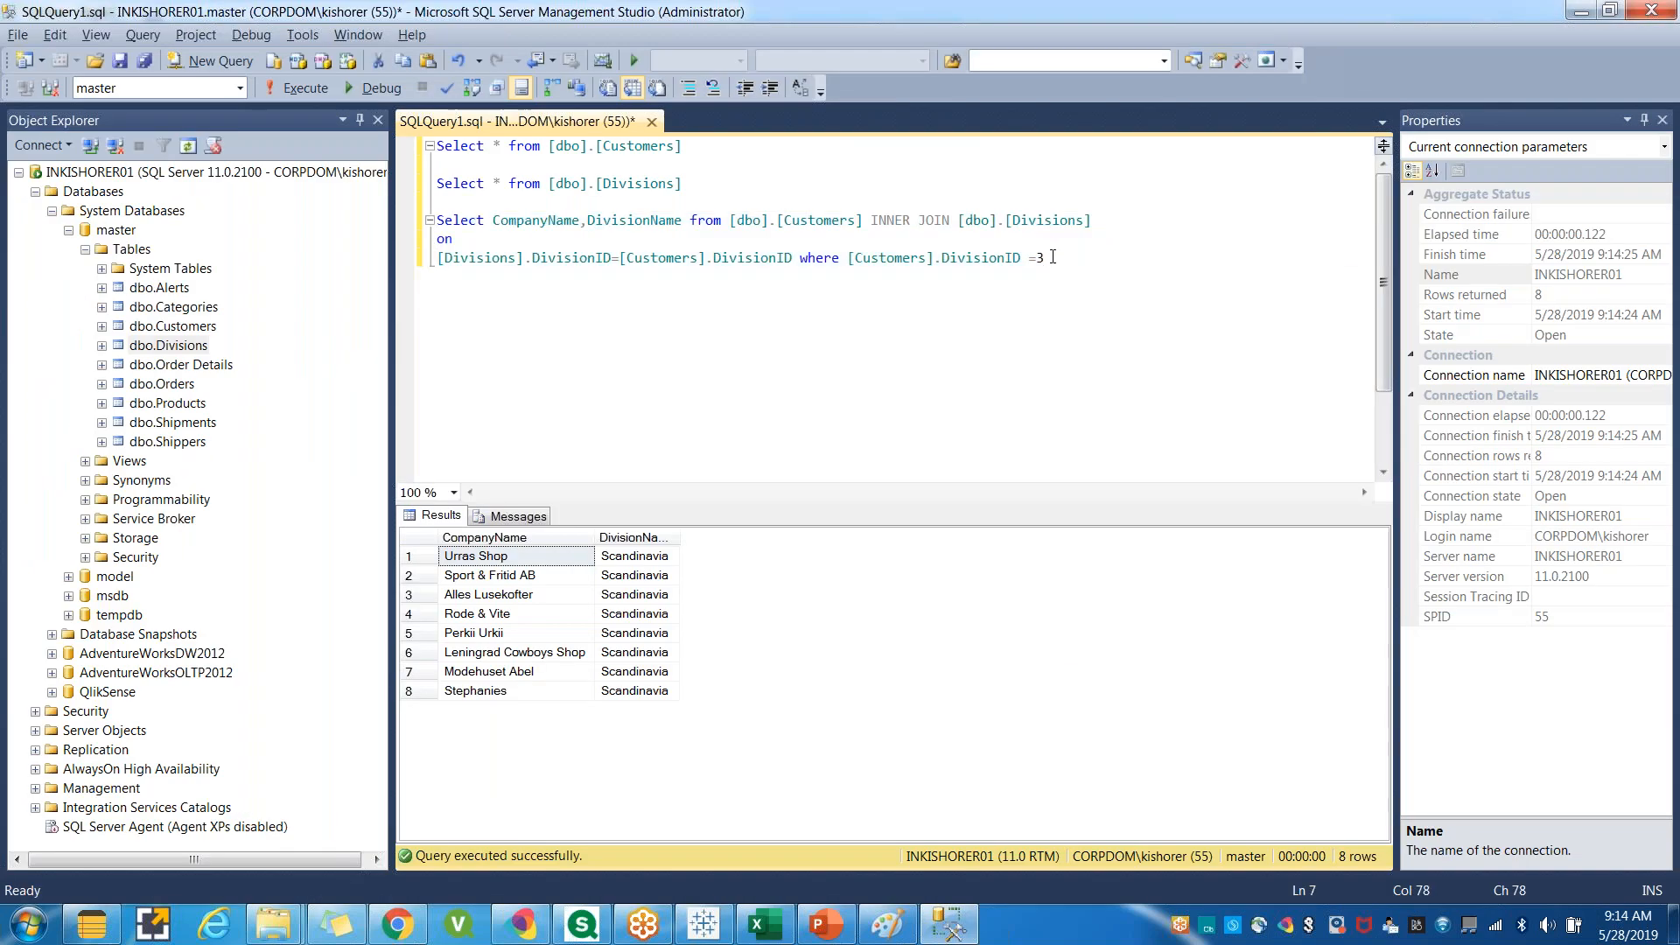
key("shift+Left")
left_click(1040, 293)
left_click_drag(800, 257, 1058, 263)
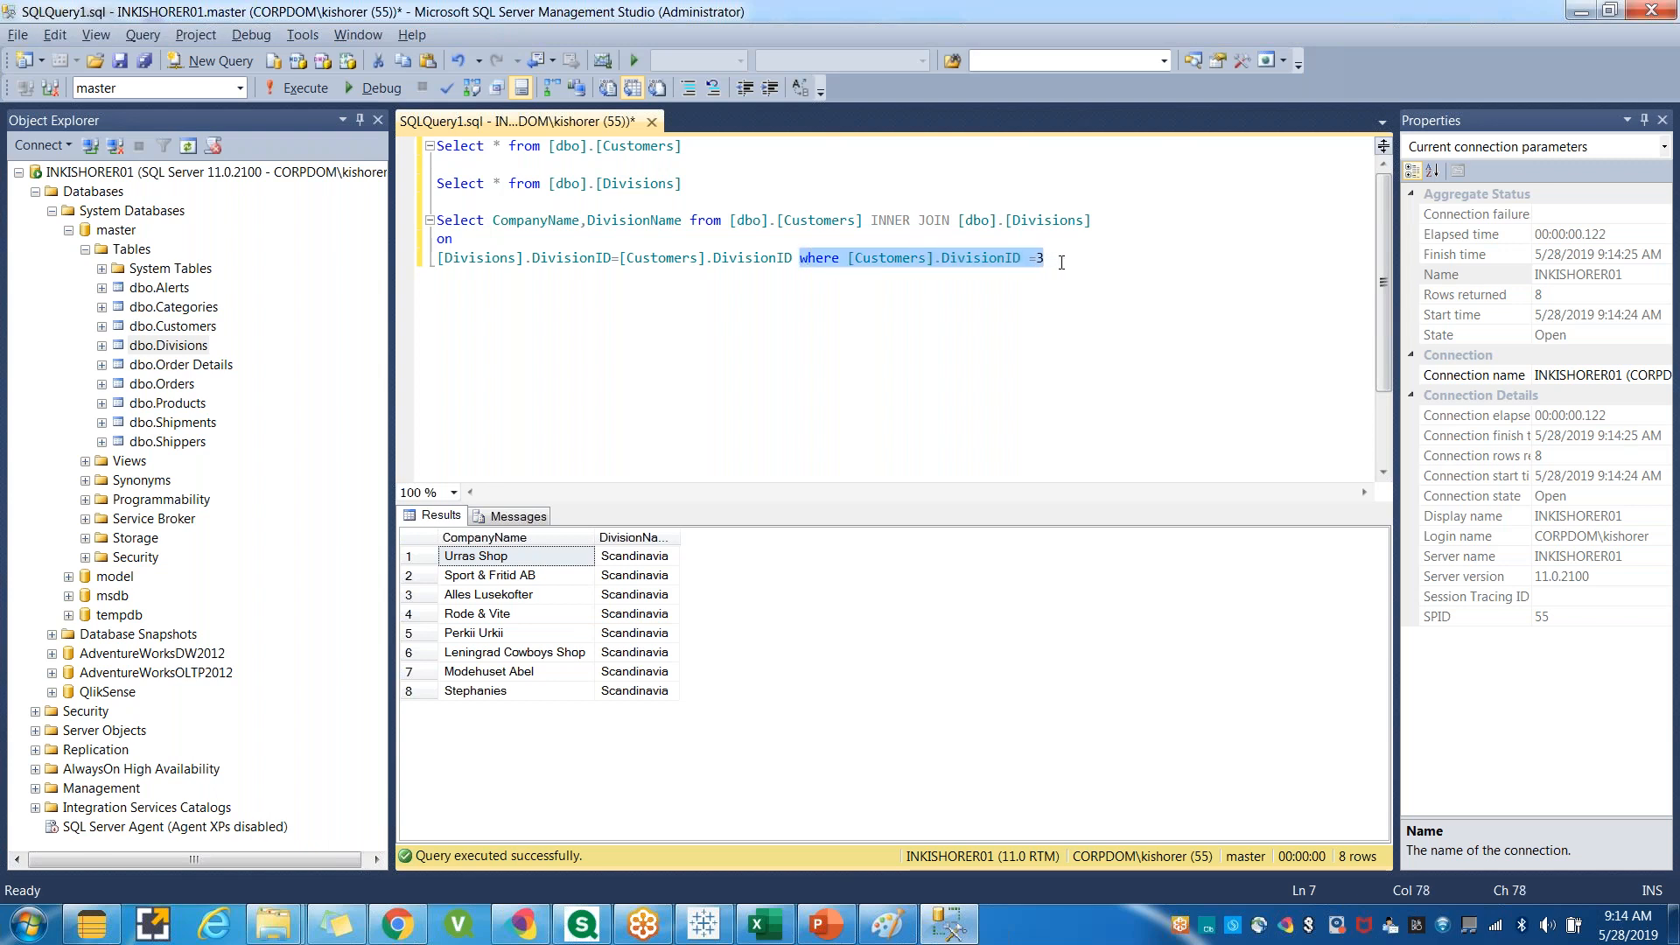
type("group by")
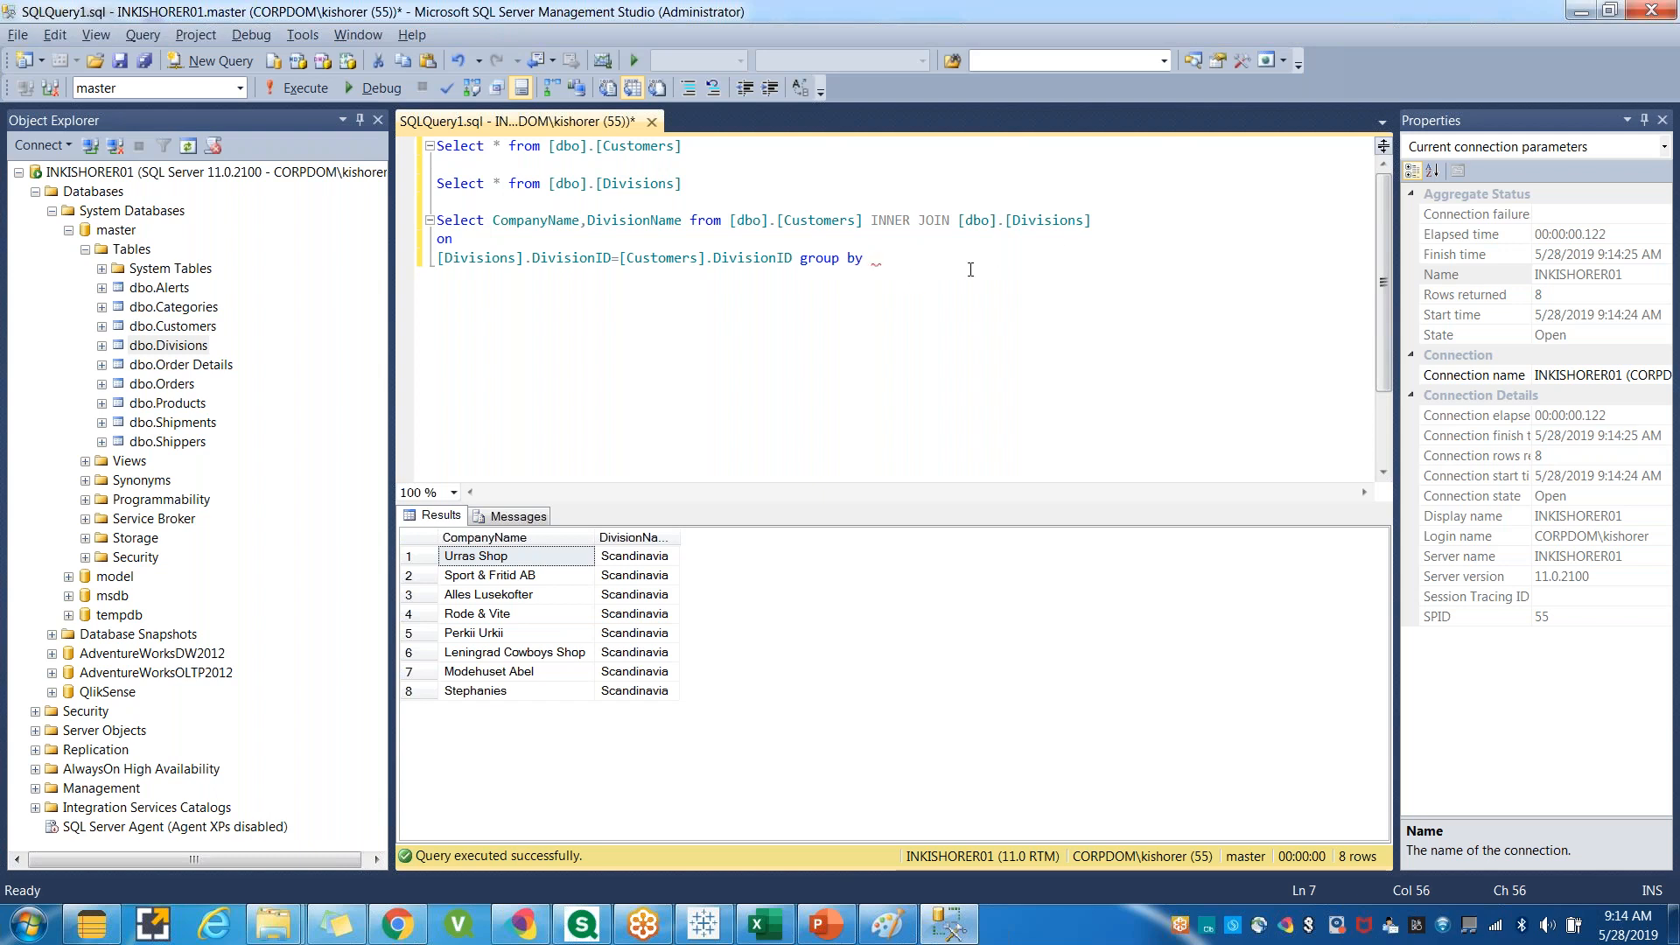
Group the join query by DivisionID and run it.
double_click(733, 259)
key("ctrl+c")
key("End")
key("ctrl+v")
left_click_drag(977, 265, 407, 219)
key("F5")
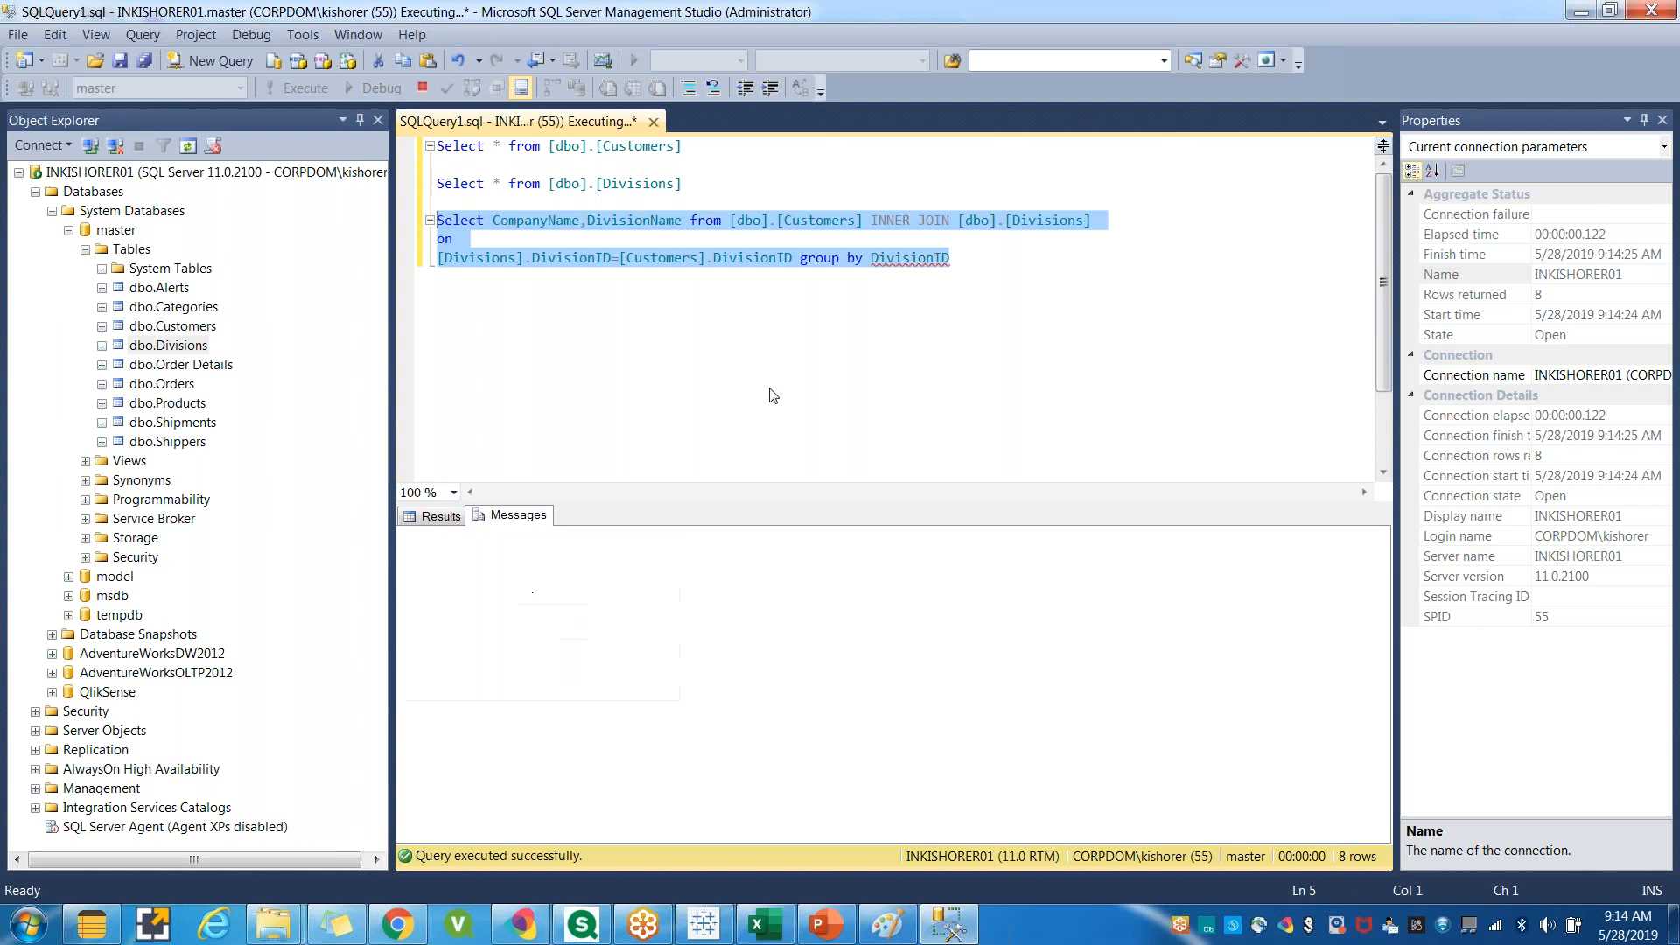
Add Count(CompanyName) as Count to the query's select list.
left_click(742, 258)
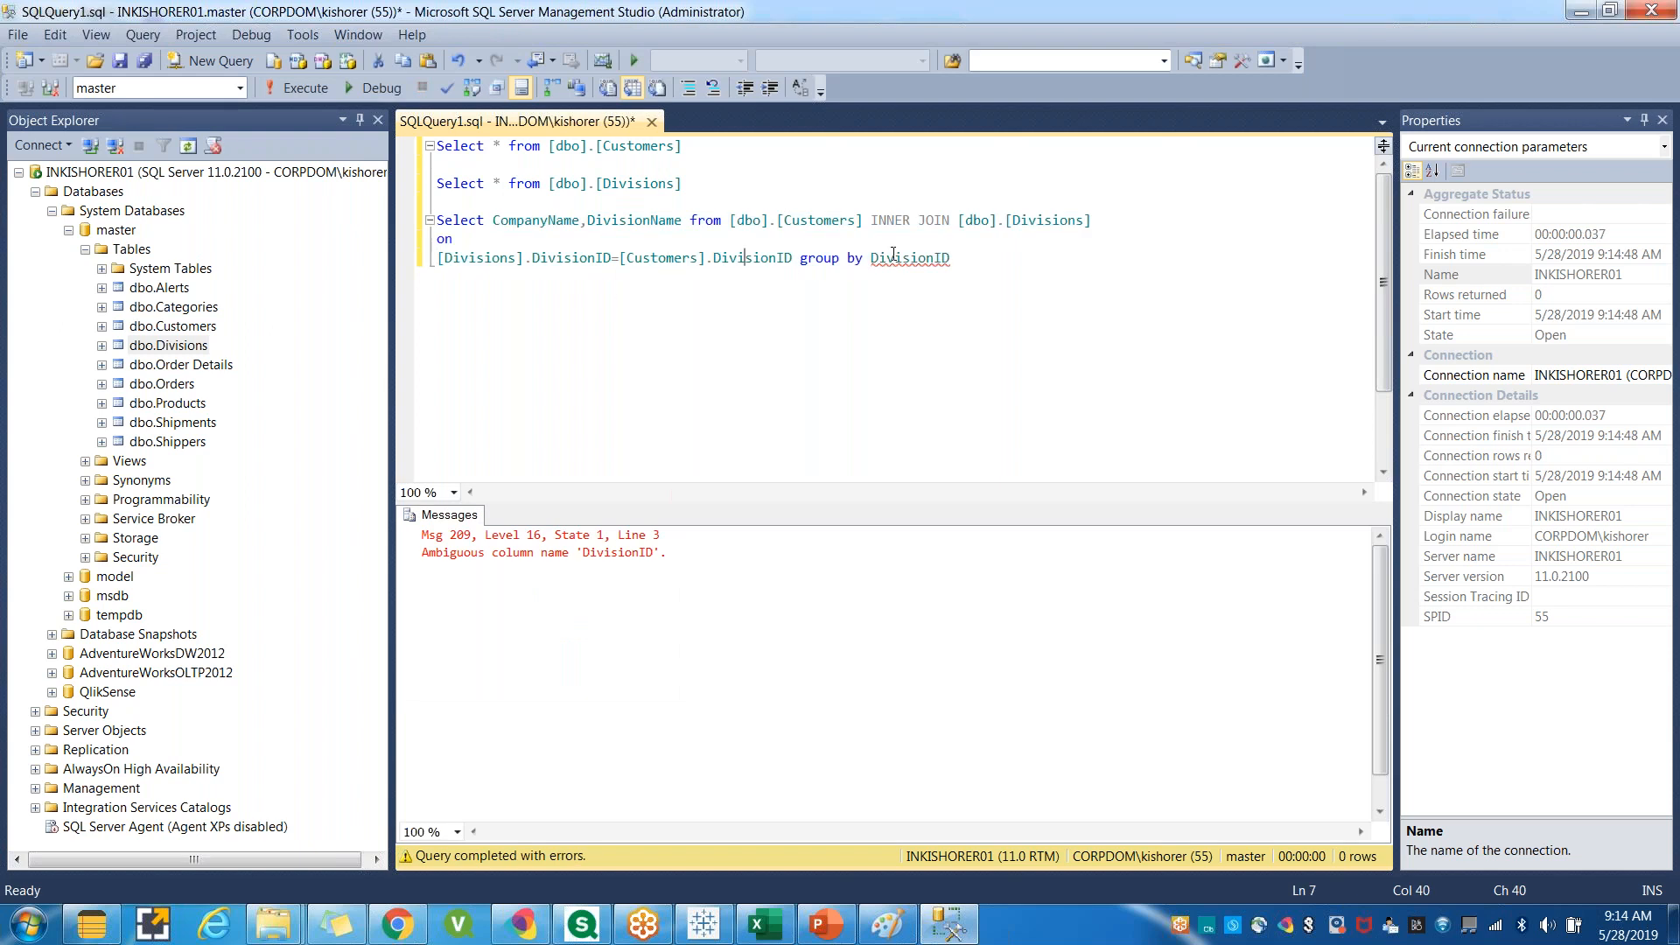
left_click(688, 219)
type(", Count")
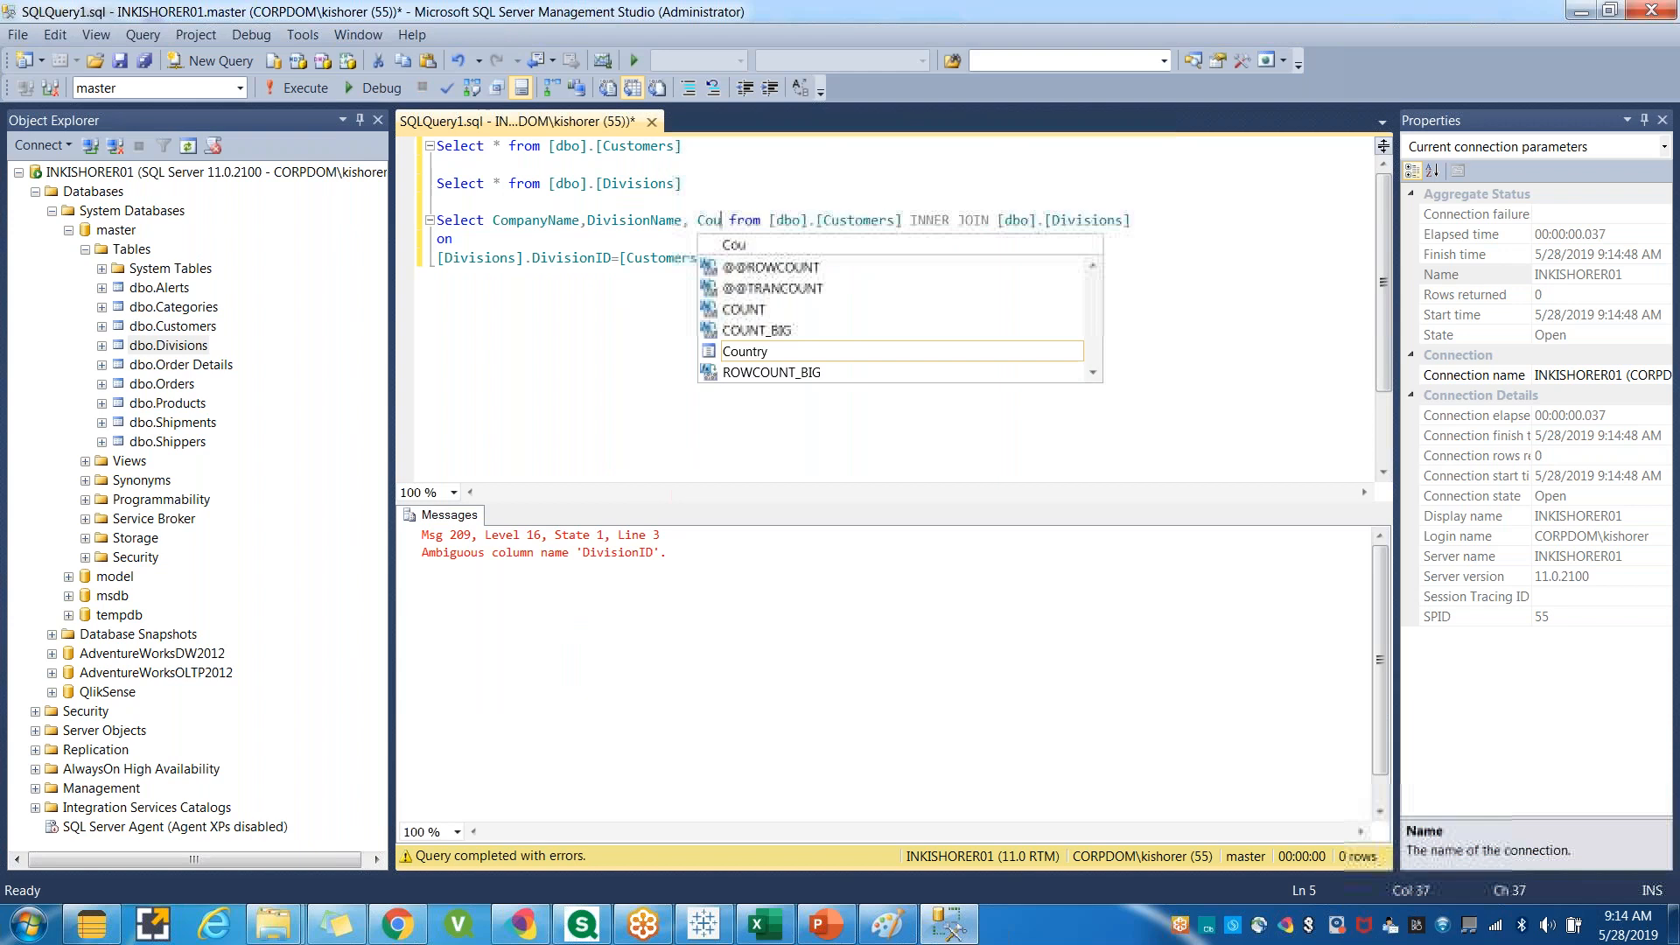
type("(")
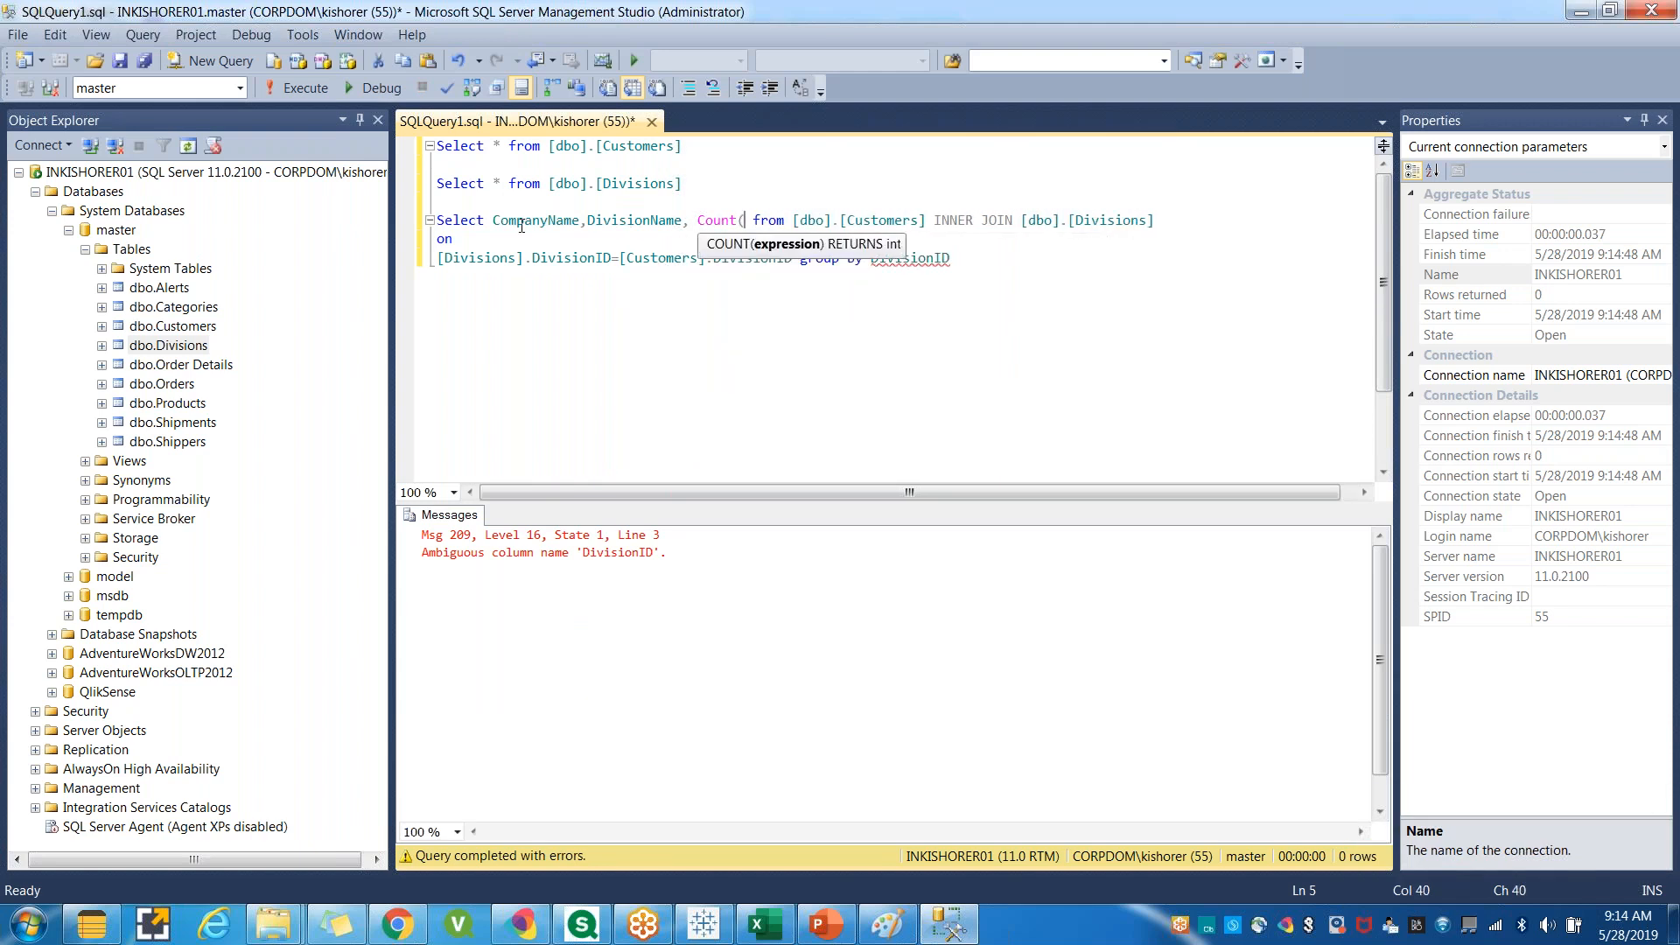
double_click(525, 221)
left_click(745, 224)
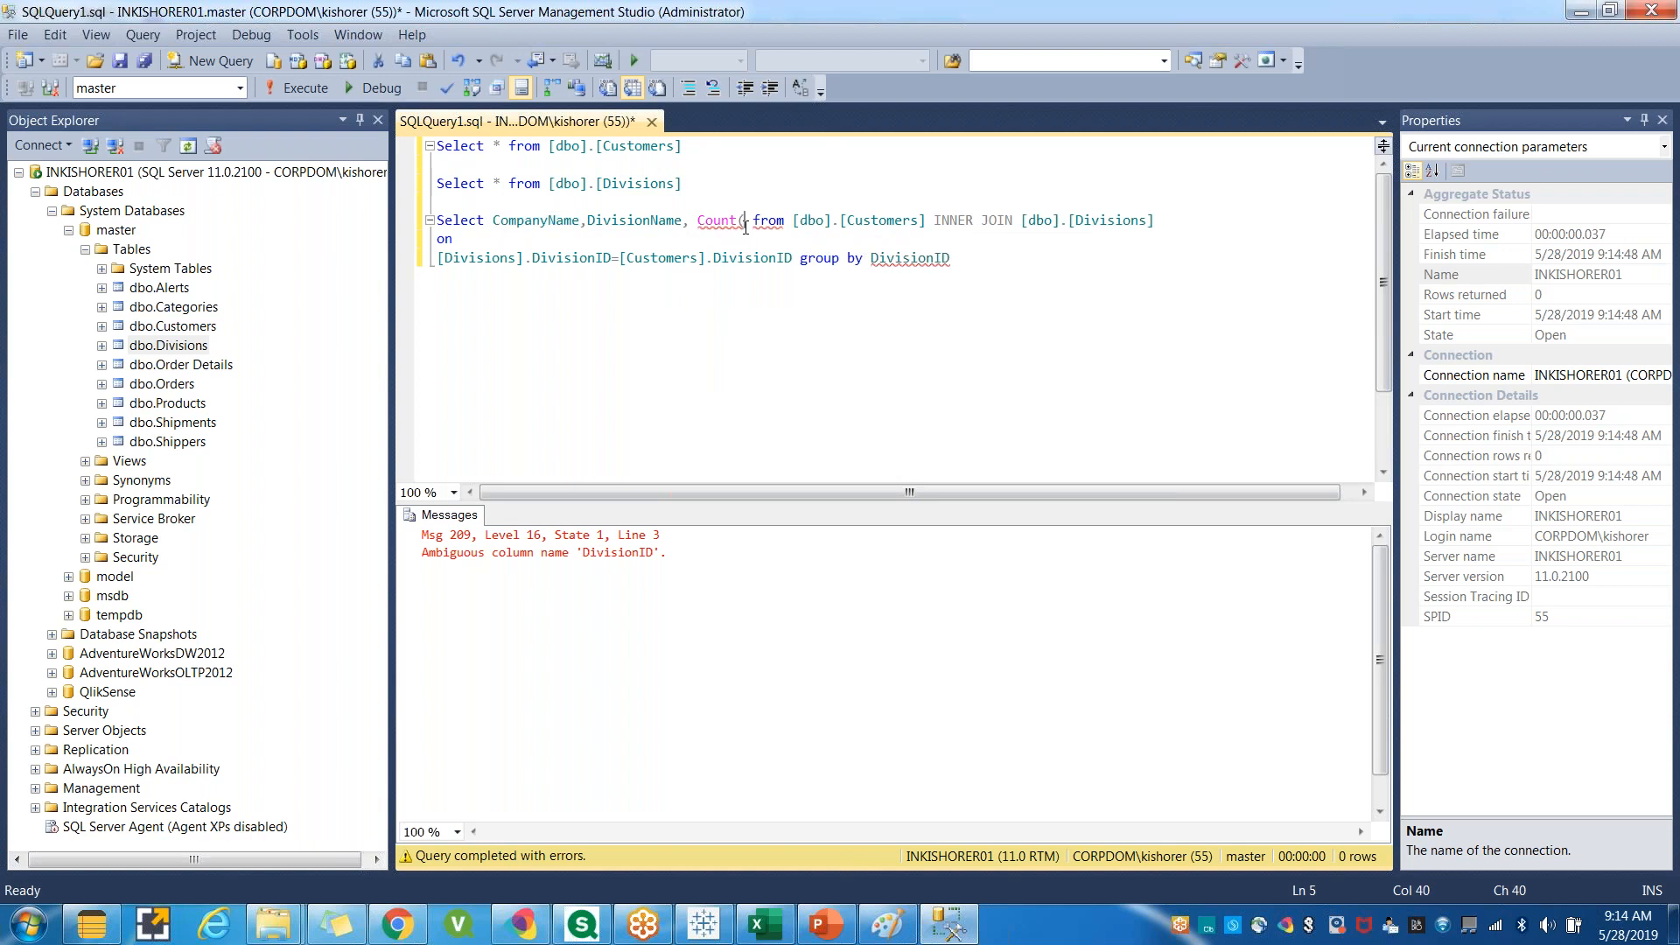
key("ctrl+v")
type(") as Count")
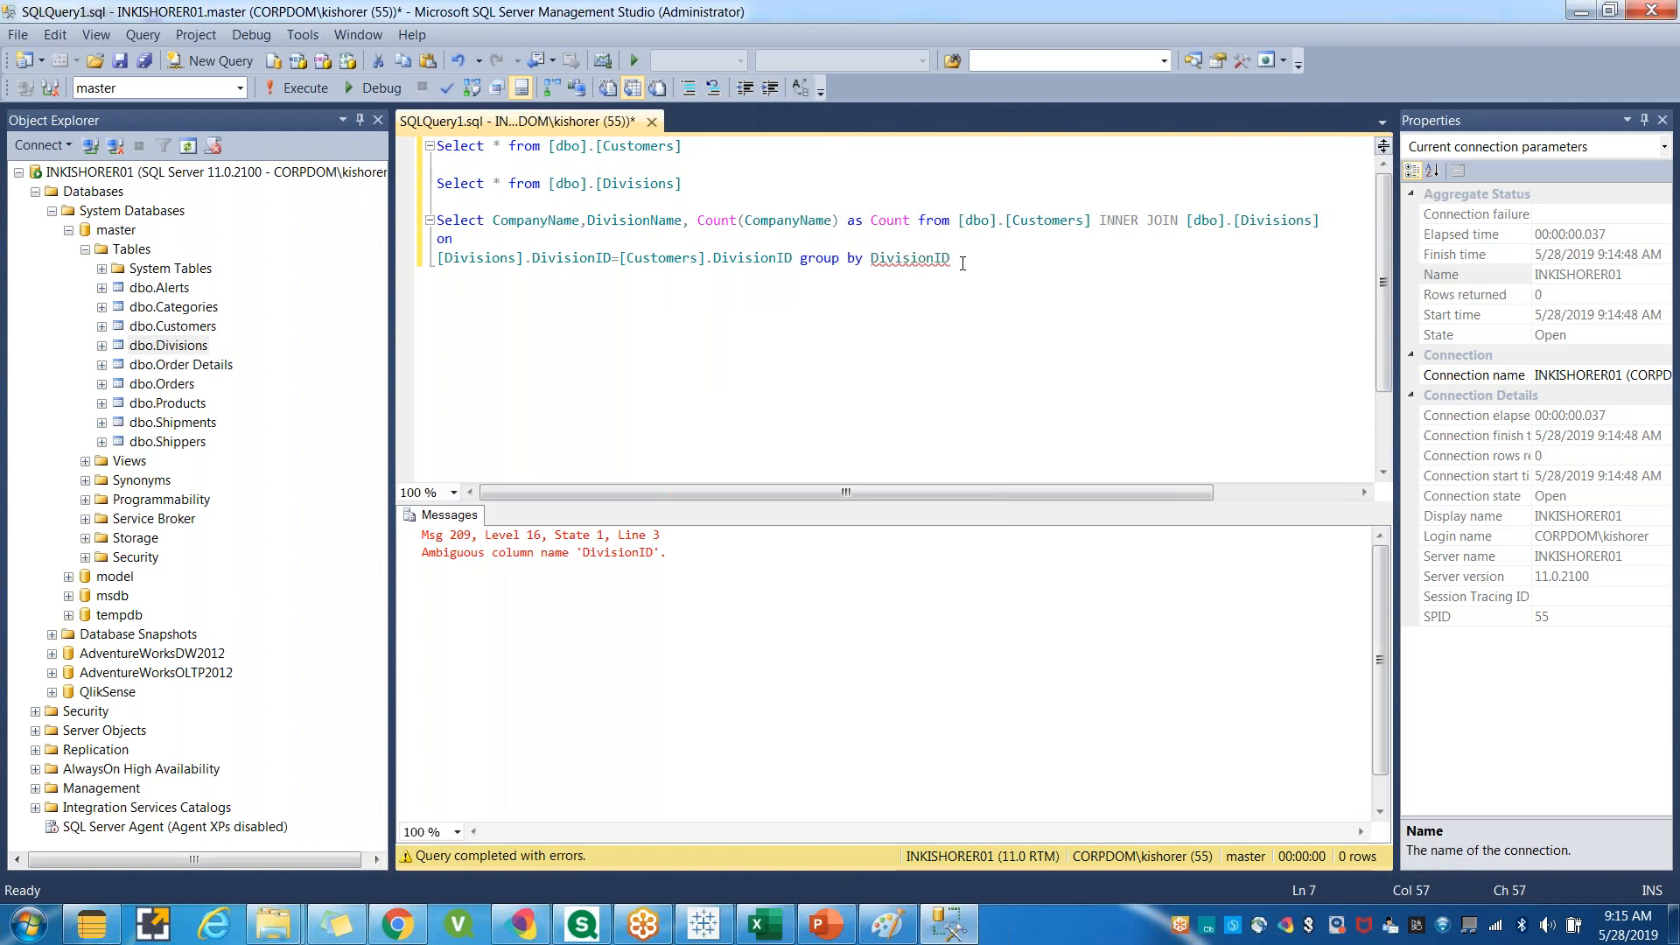
Qualify the grouping column as [Customers].DivisionID and run the query again.
left_click_drag(950, 257, 433, 221)
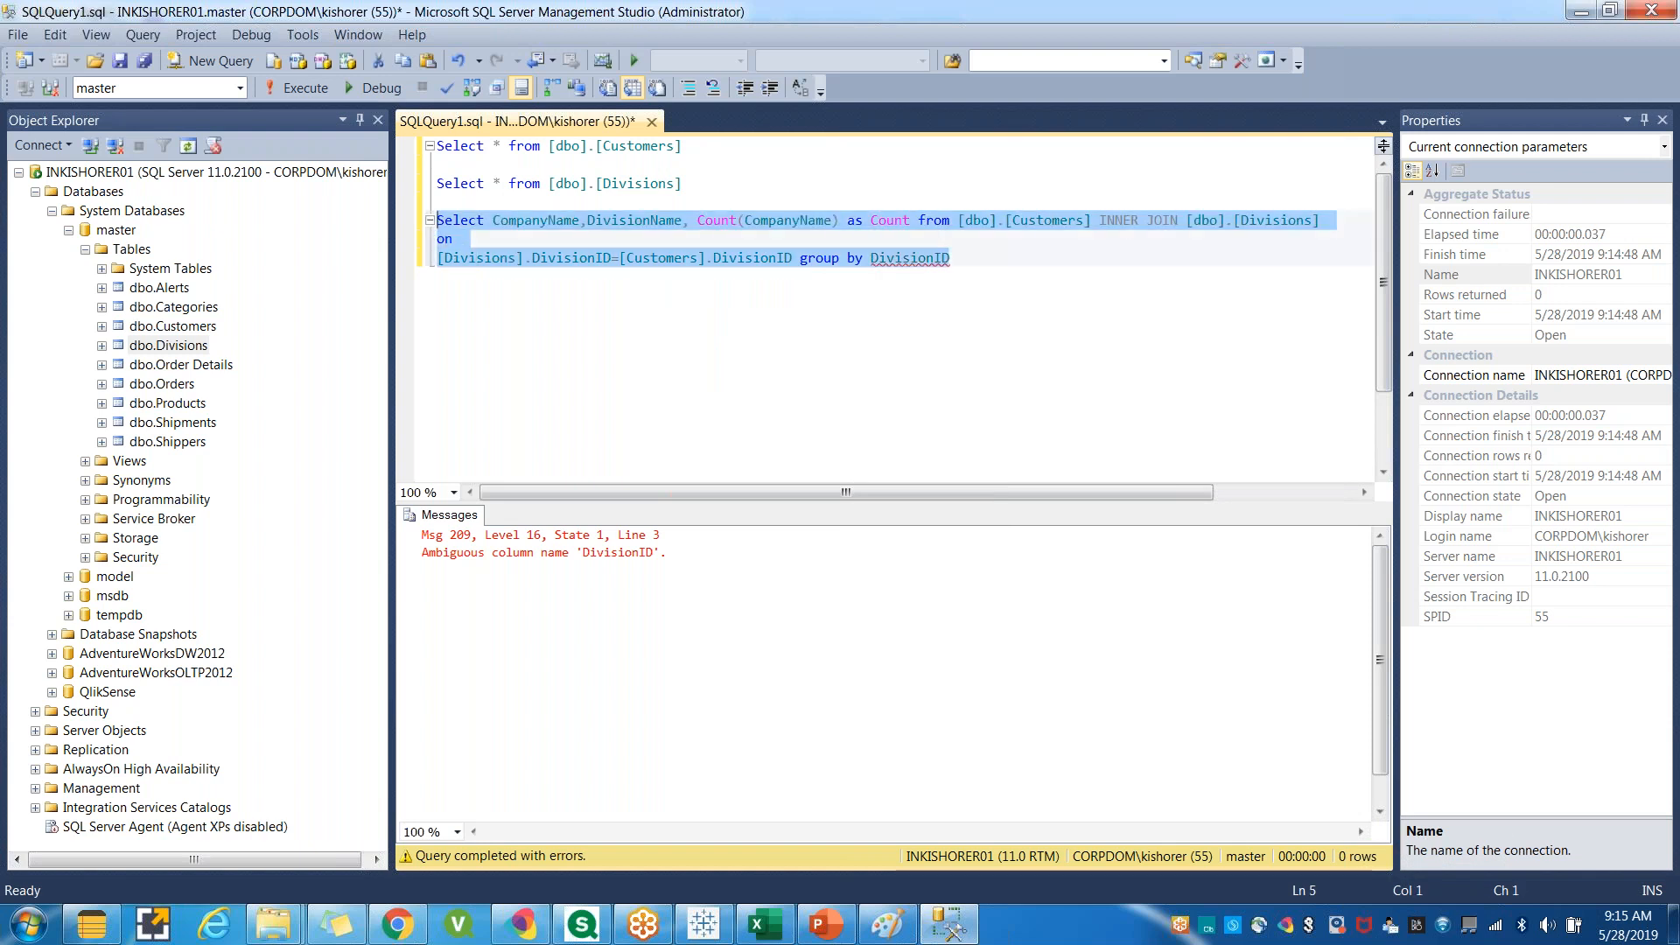
left_click(791, 263)
left_click(649, 258)
double_click(649, 259)
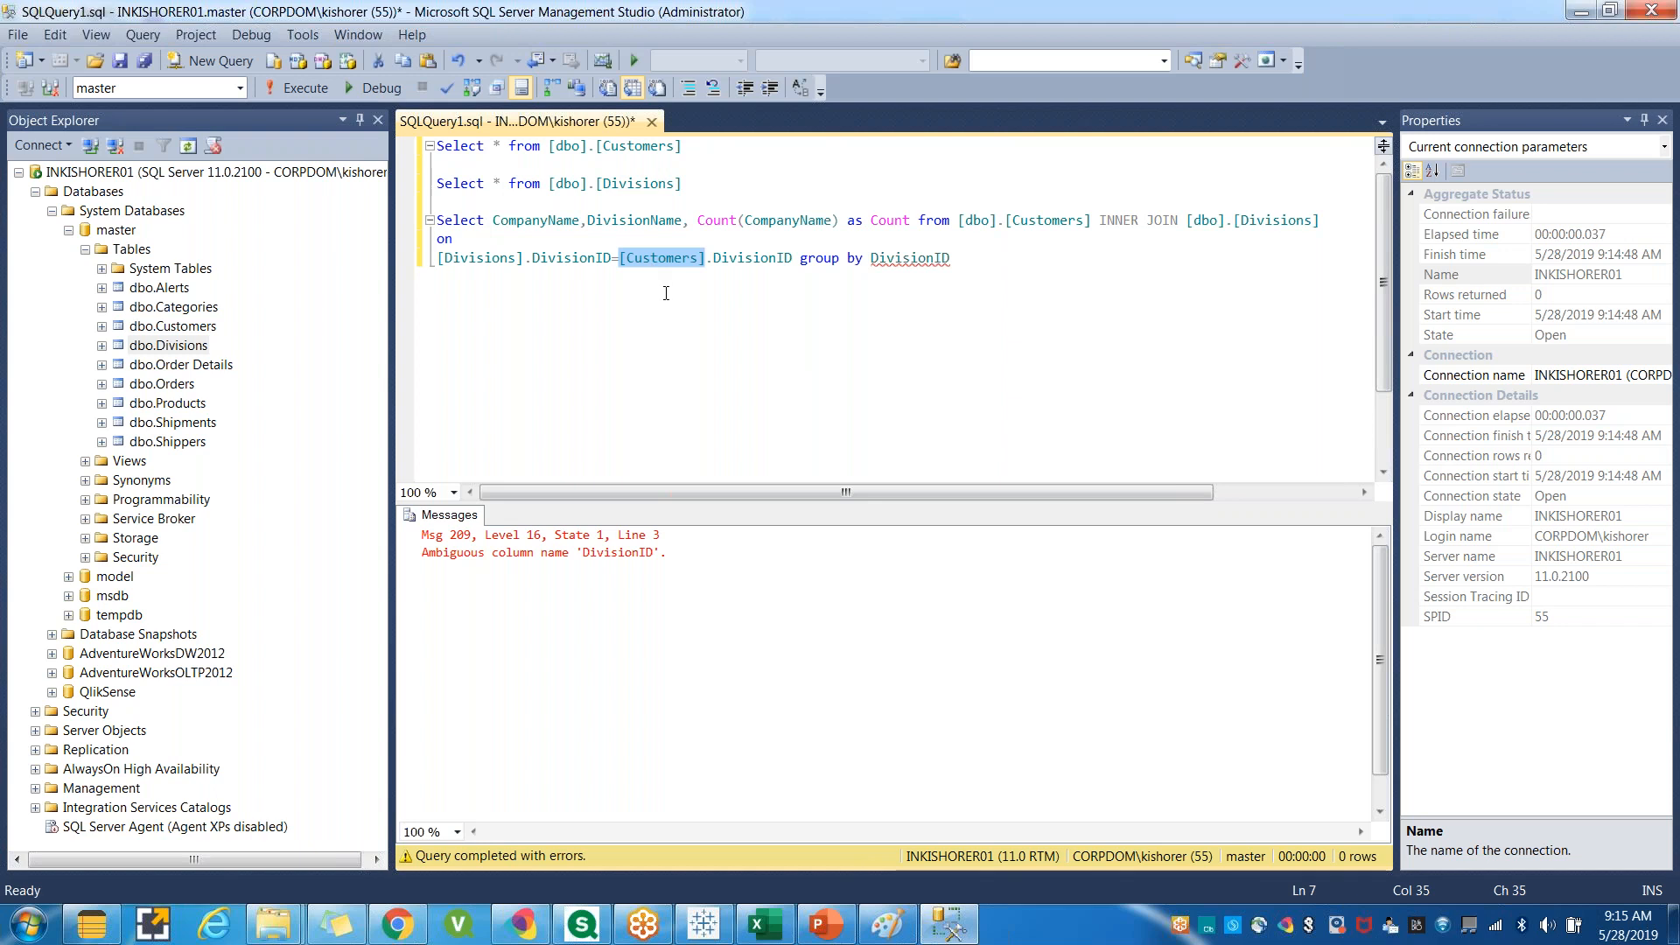
left_click(871, 258)
key("ctrl+v")
type(".")
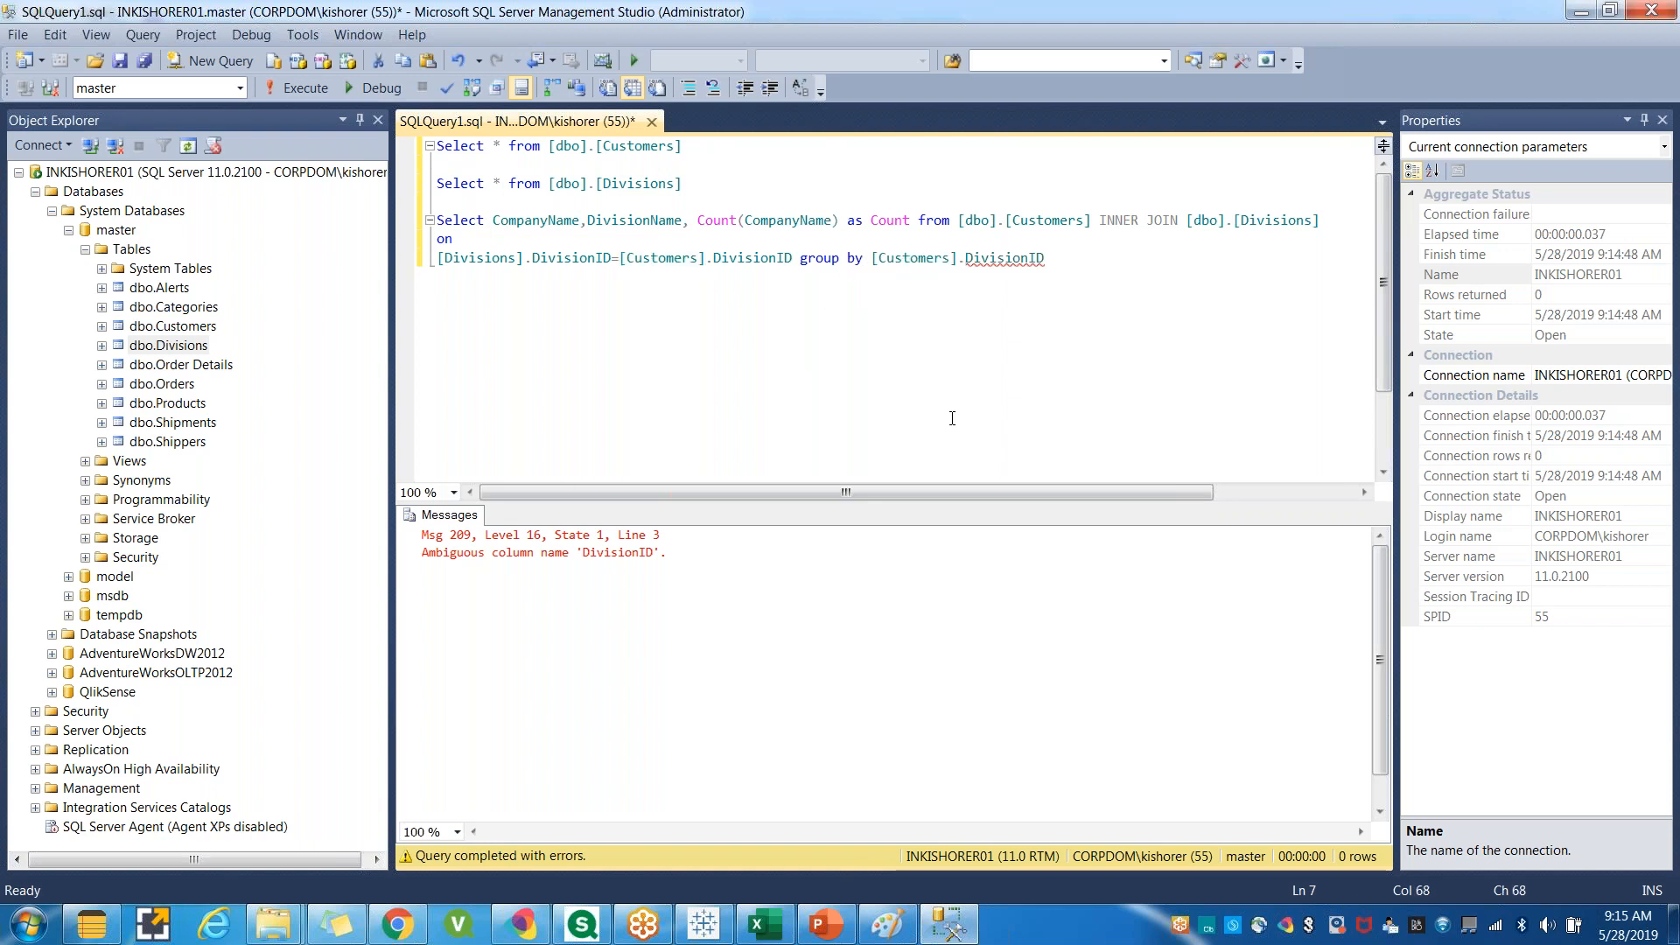
left_click_drag(1045, 258, 439, 226)
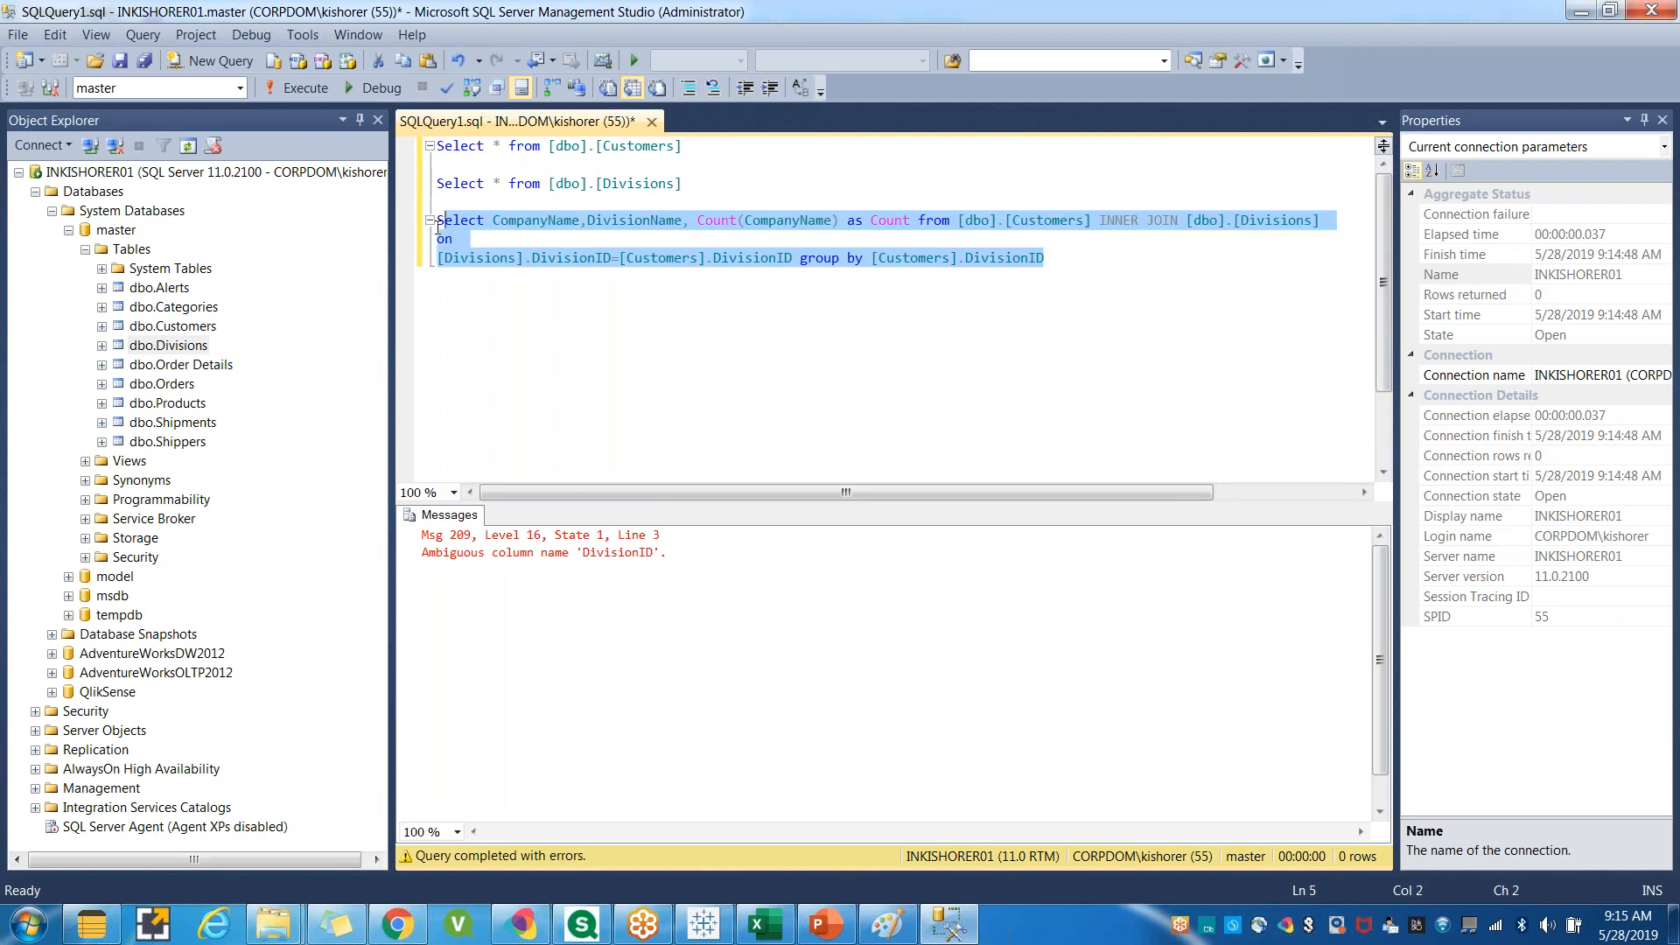
left_click(304, 90)
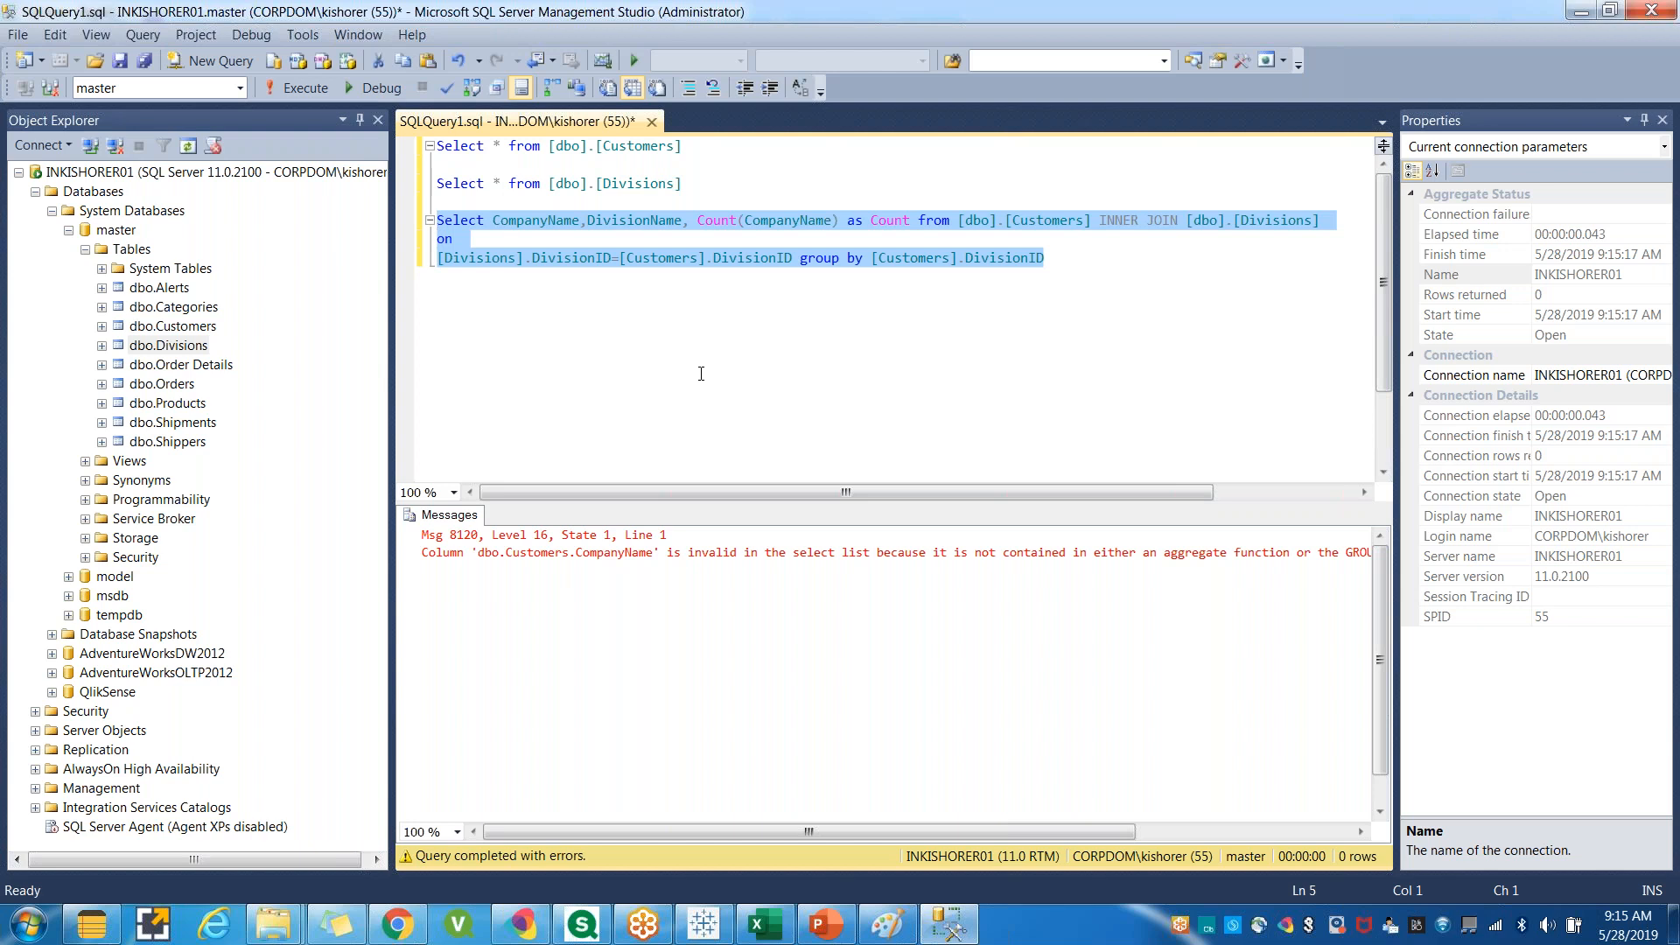
Append CompanyName and DivisionName to the query's group by list.
left_click(701, 374)
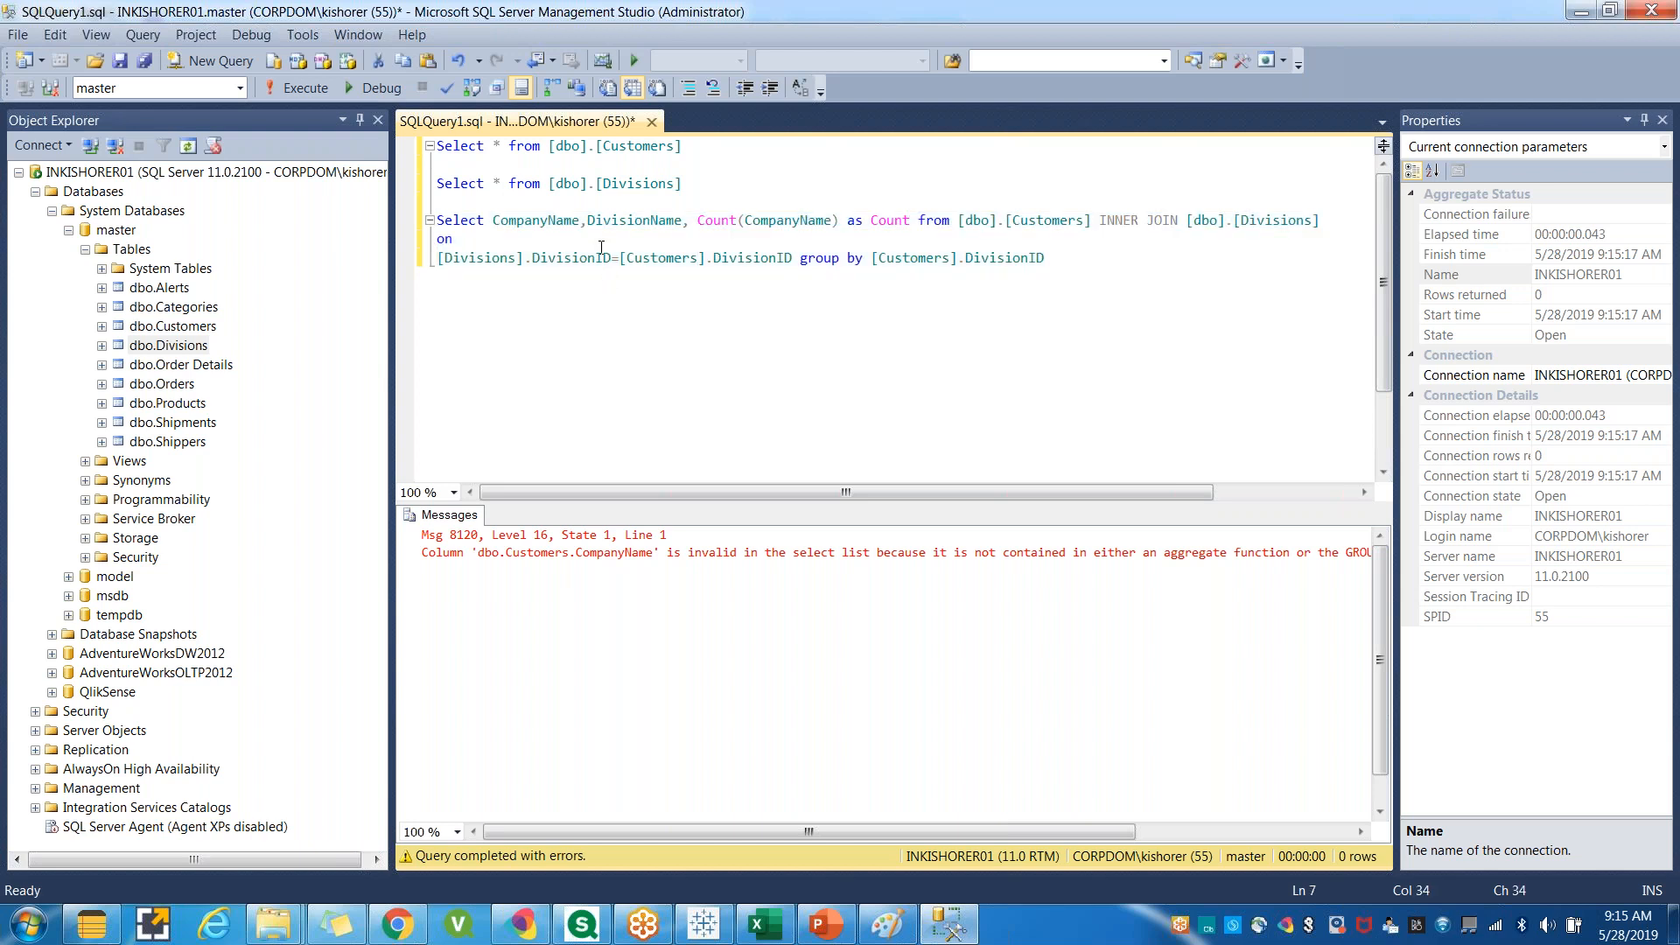
left_click_drag(689, 220, 492, 220)
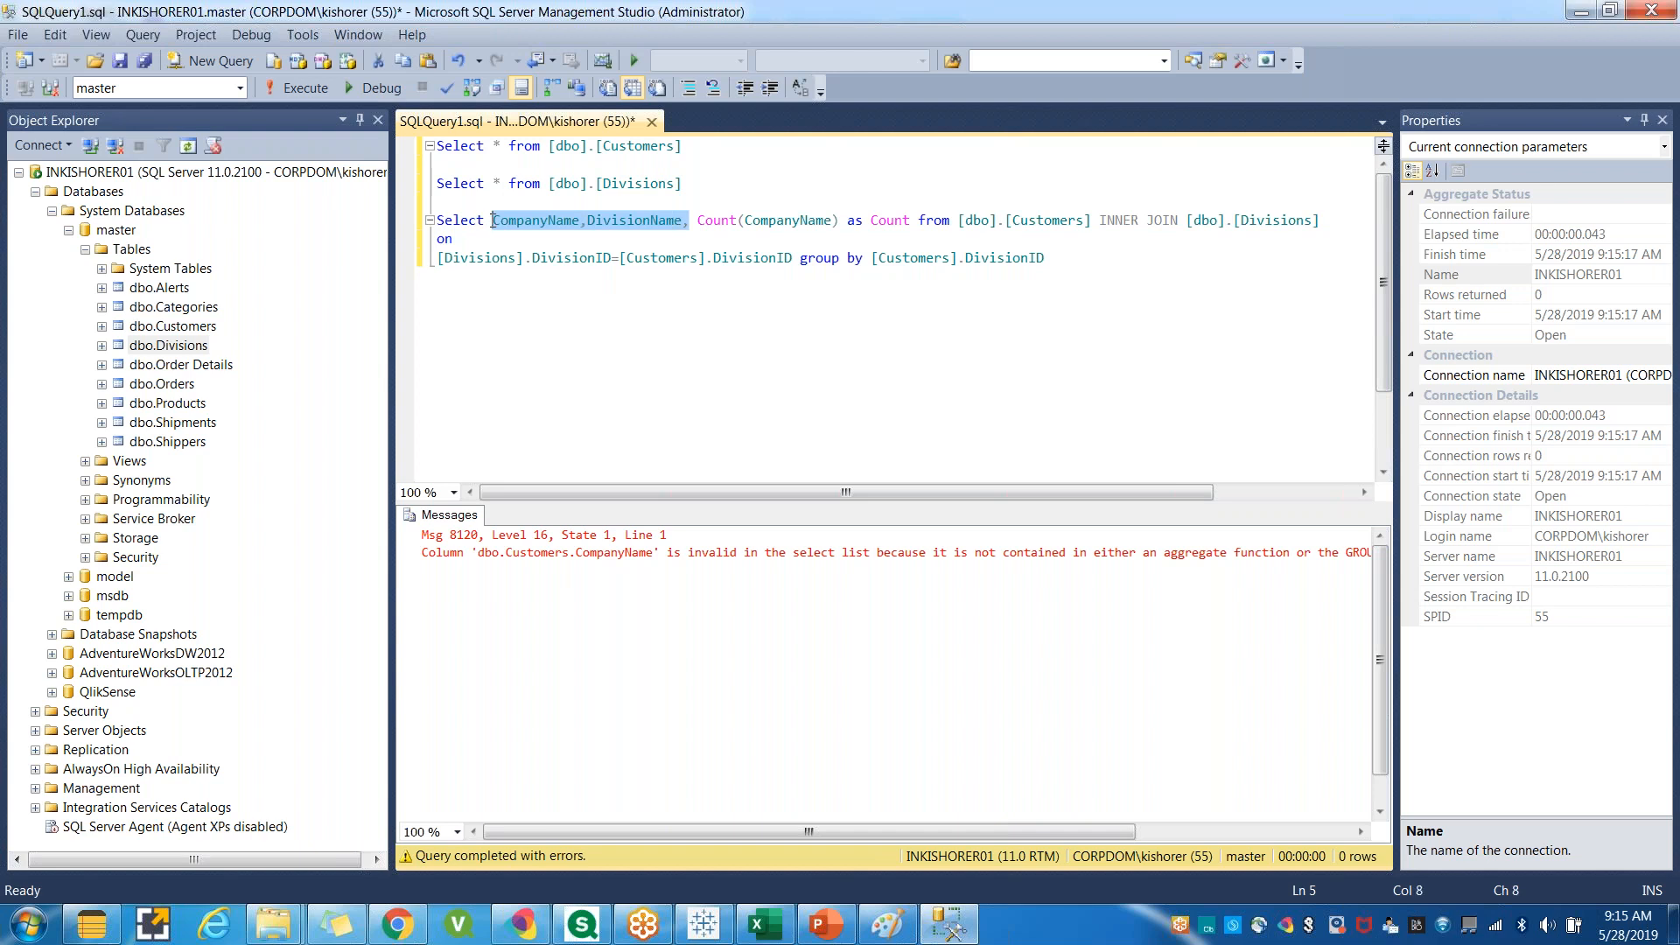
left_click(1066, 257)
type(",")
key("ctrl+v")
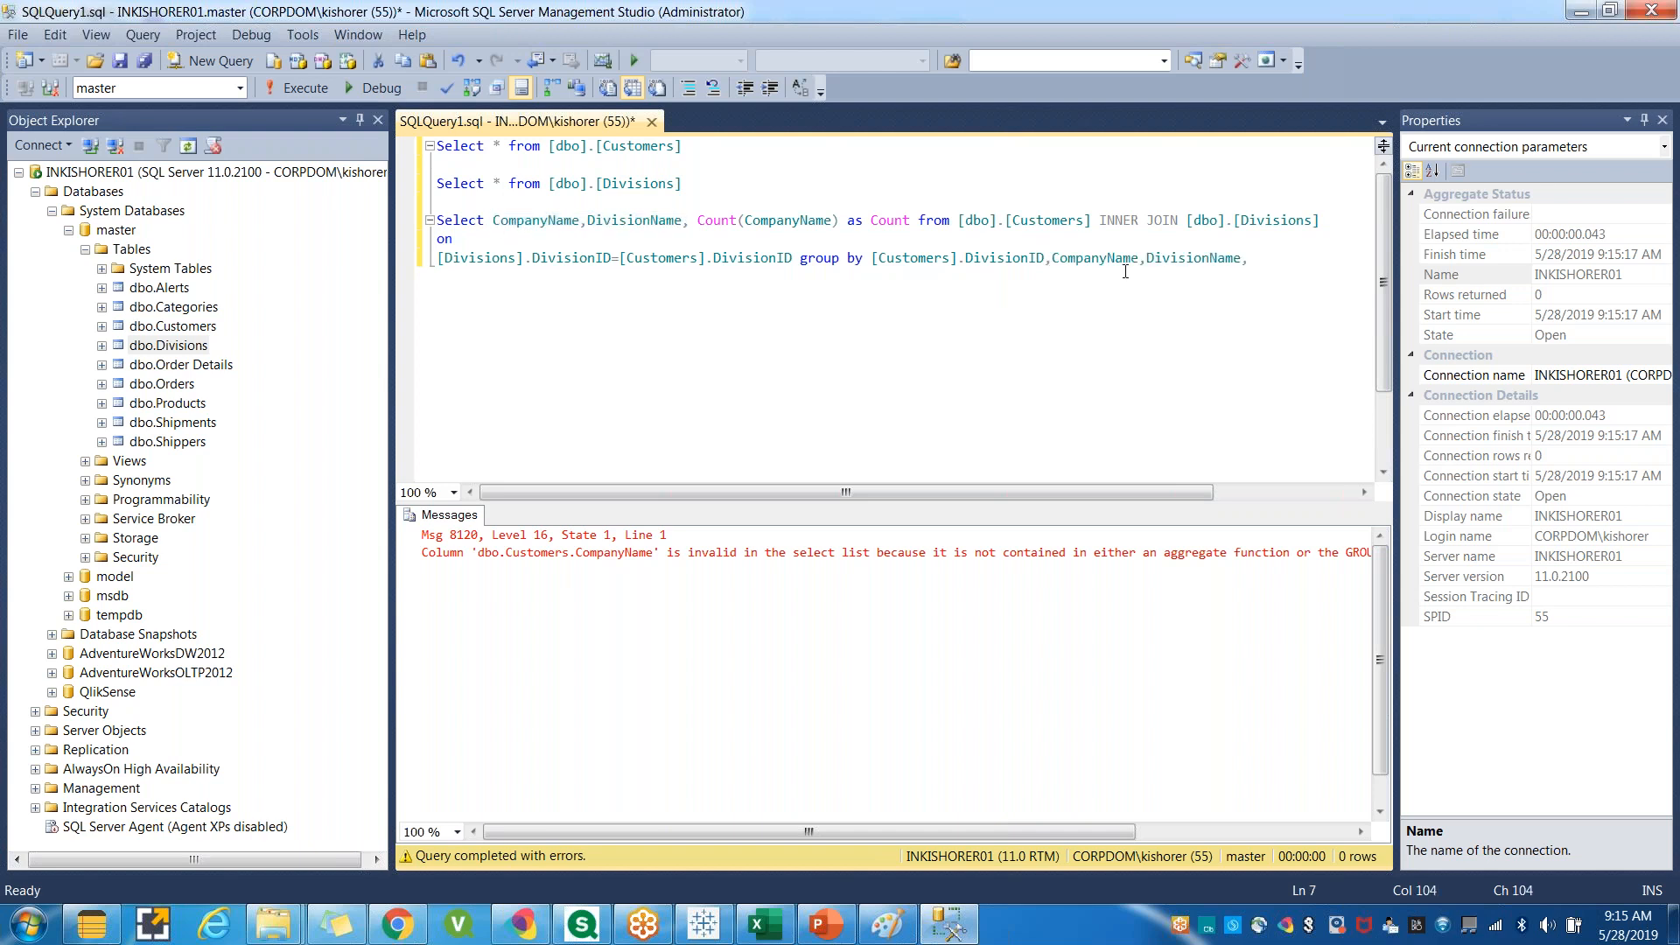
key("BackSpace")
Qualify the grouped columns as [Customers].CompanyName and [Divisions].DivisionName.
left_click(1092, 315)
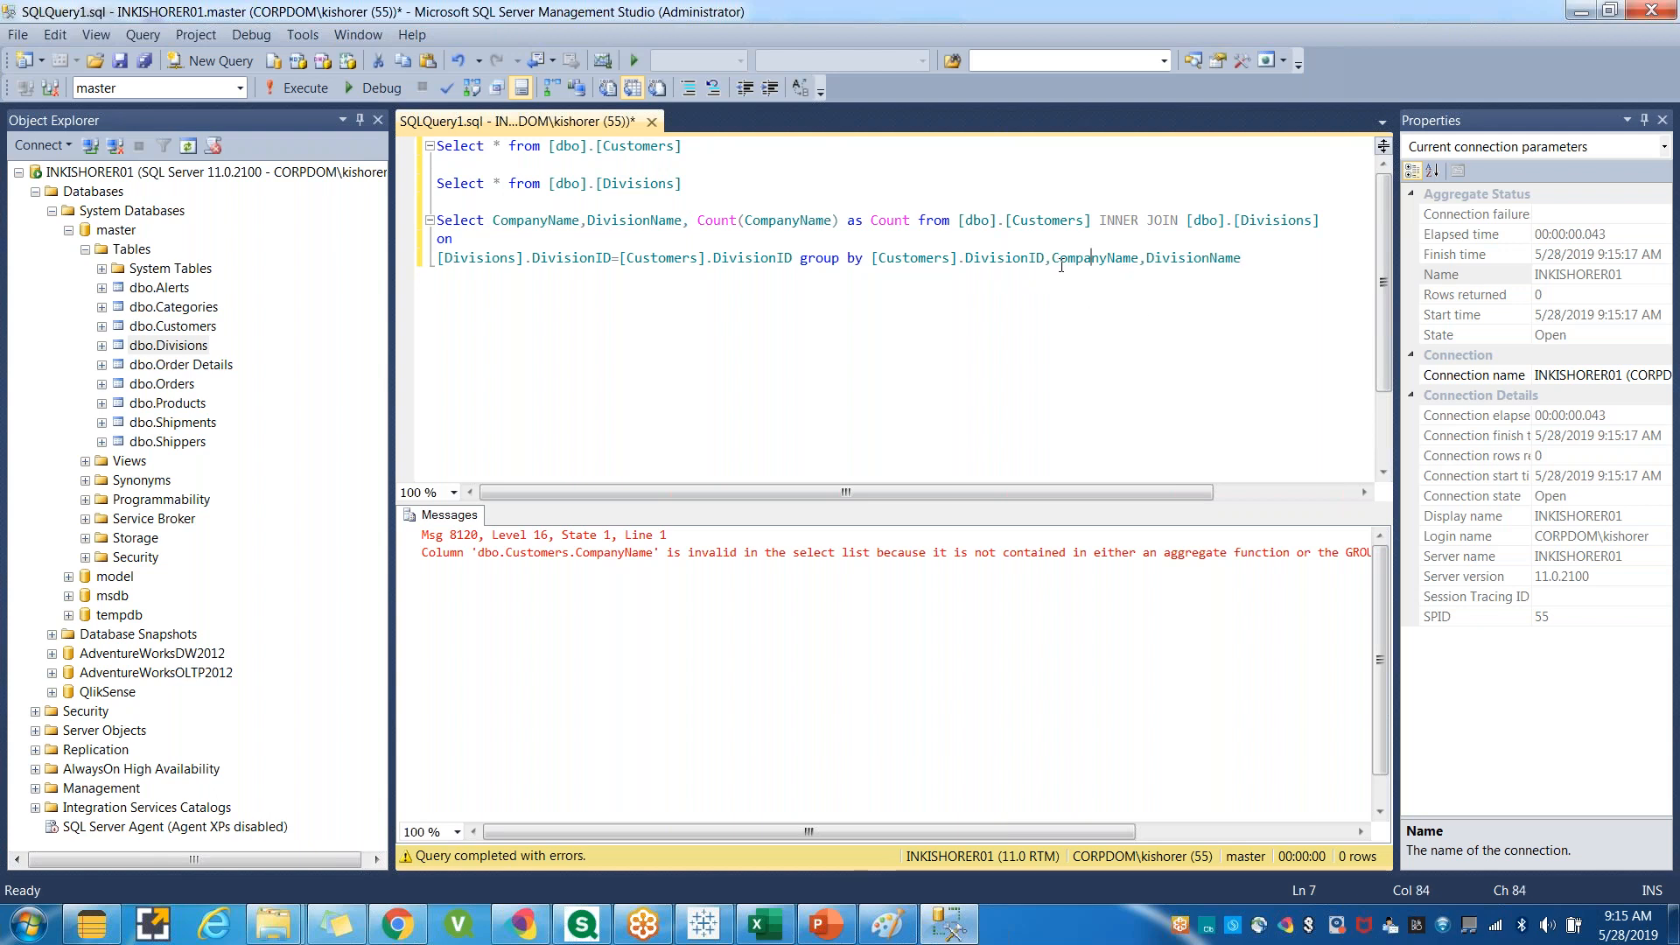
left_click_drag(956, 259, 872, 258)
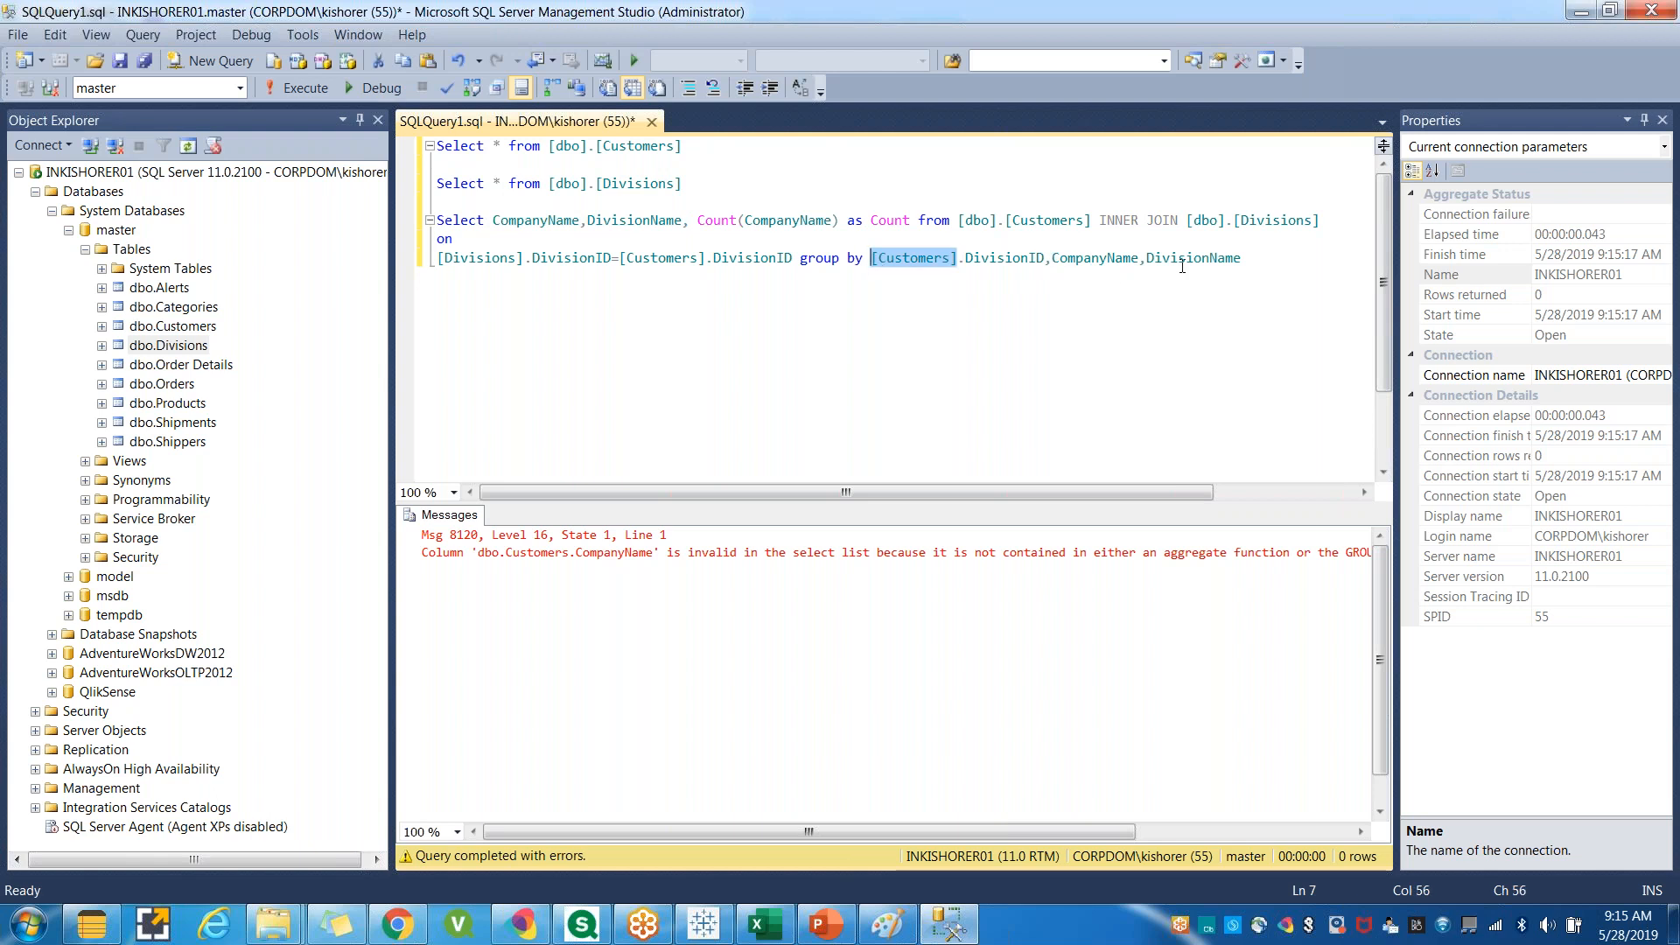
left_click(1051, 259)
key("ctrl+v")
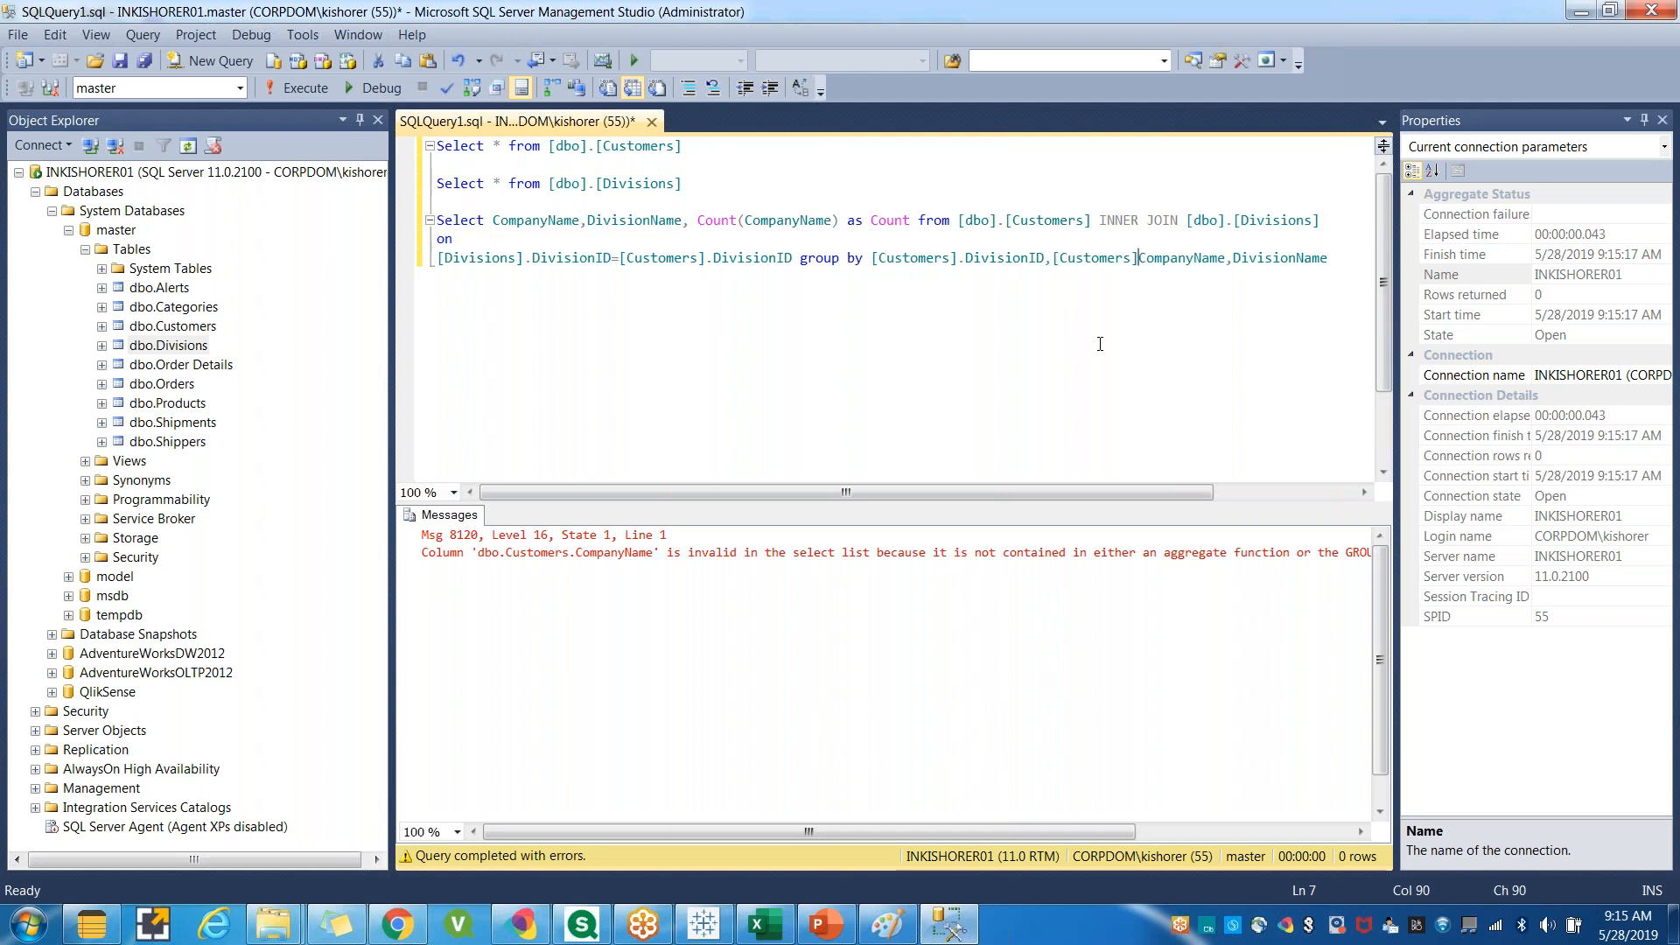
type(".")
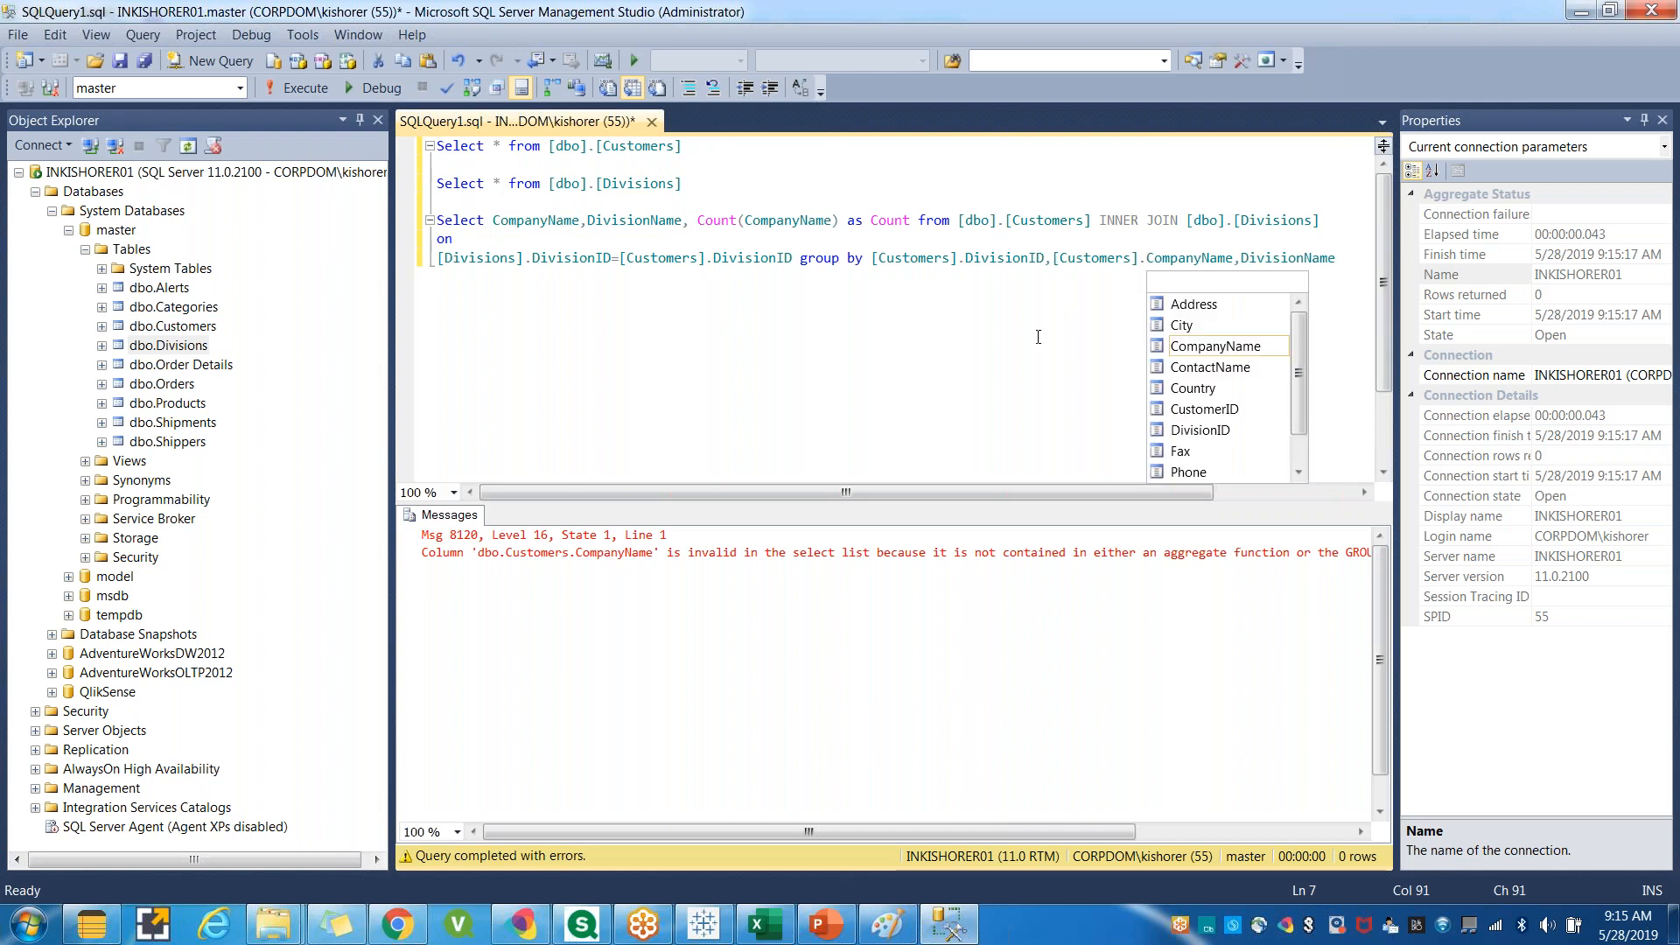
left_click_drag(1327, 220, 1233, 225)
key("ctrl+c")
left_click(1241, 259)
key("ctrl+v")
type(".")
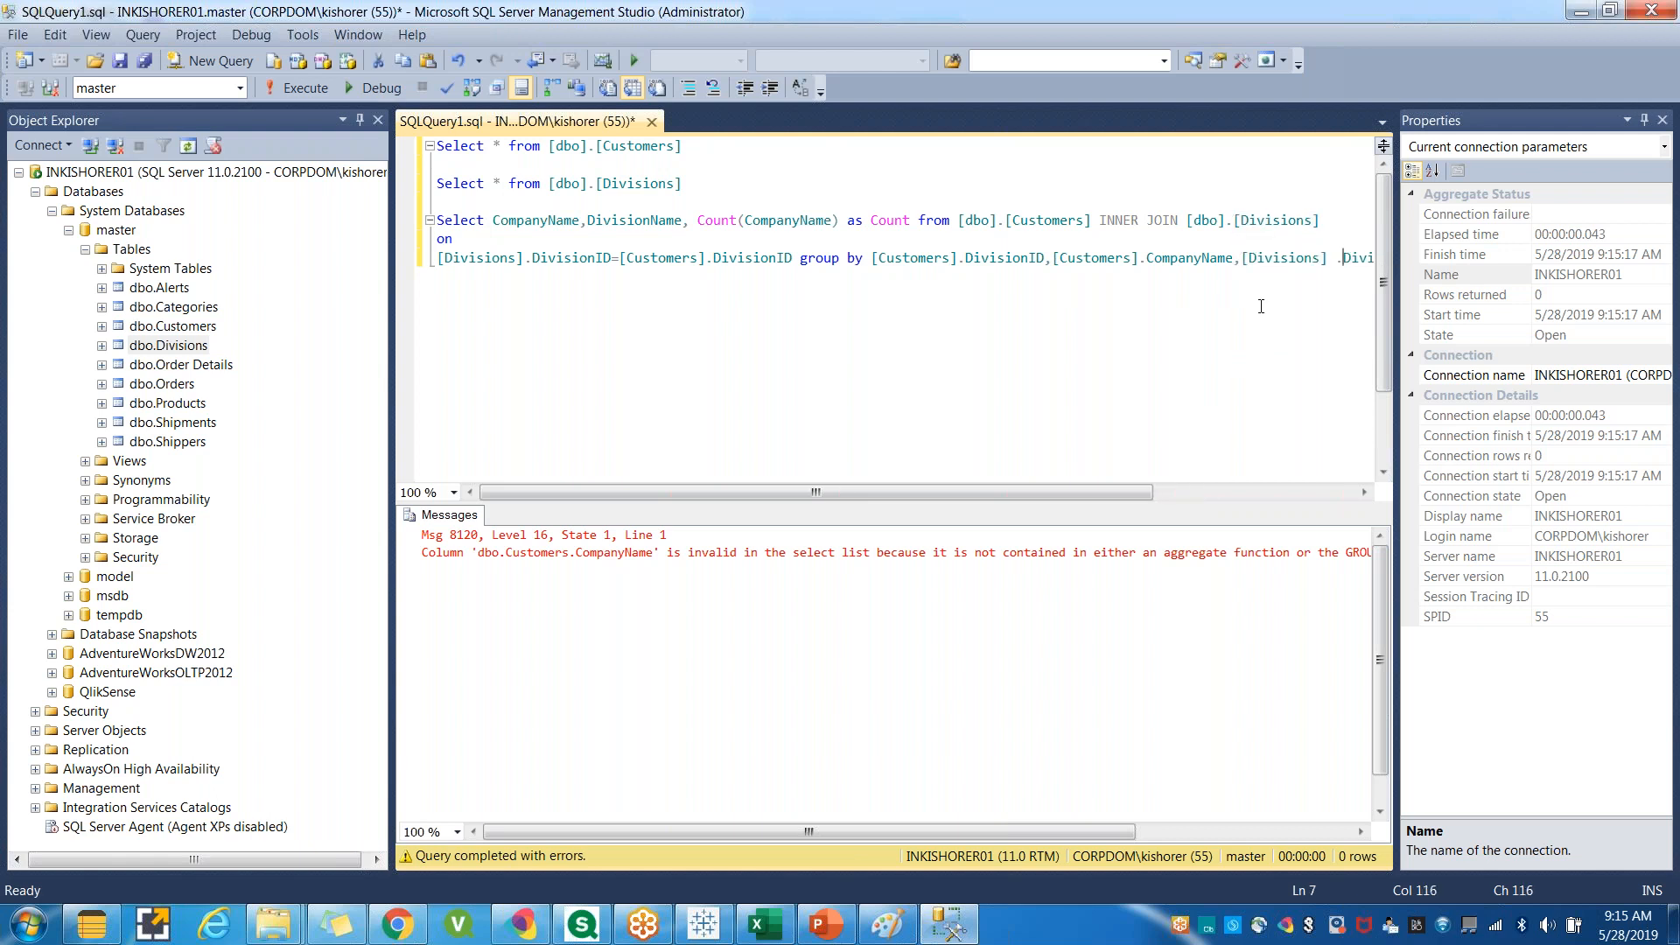
key("Left")
key("BackSpace")
Select the whole join query and run it.
left_click_drag(437, 219, 489, 319)
key("shift+End")
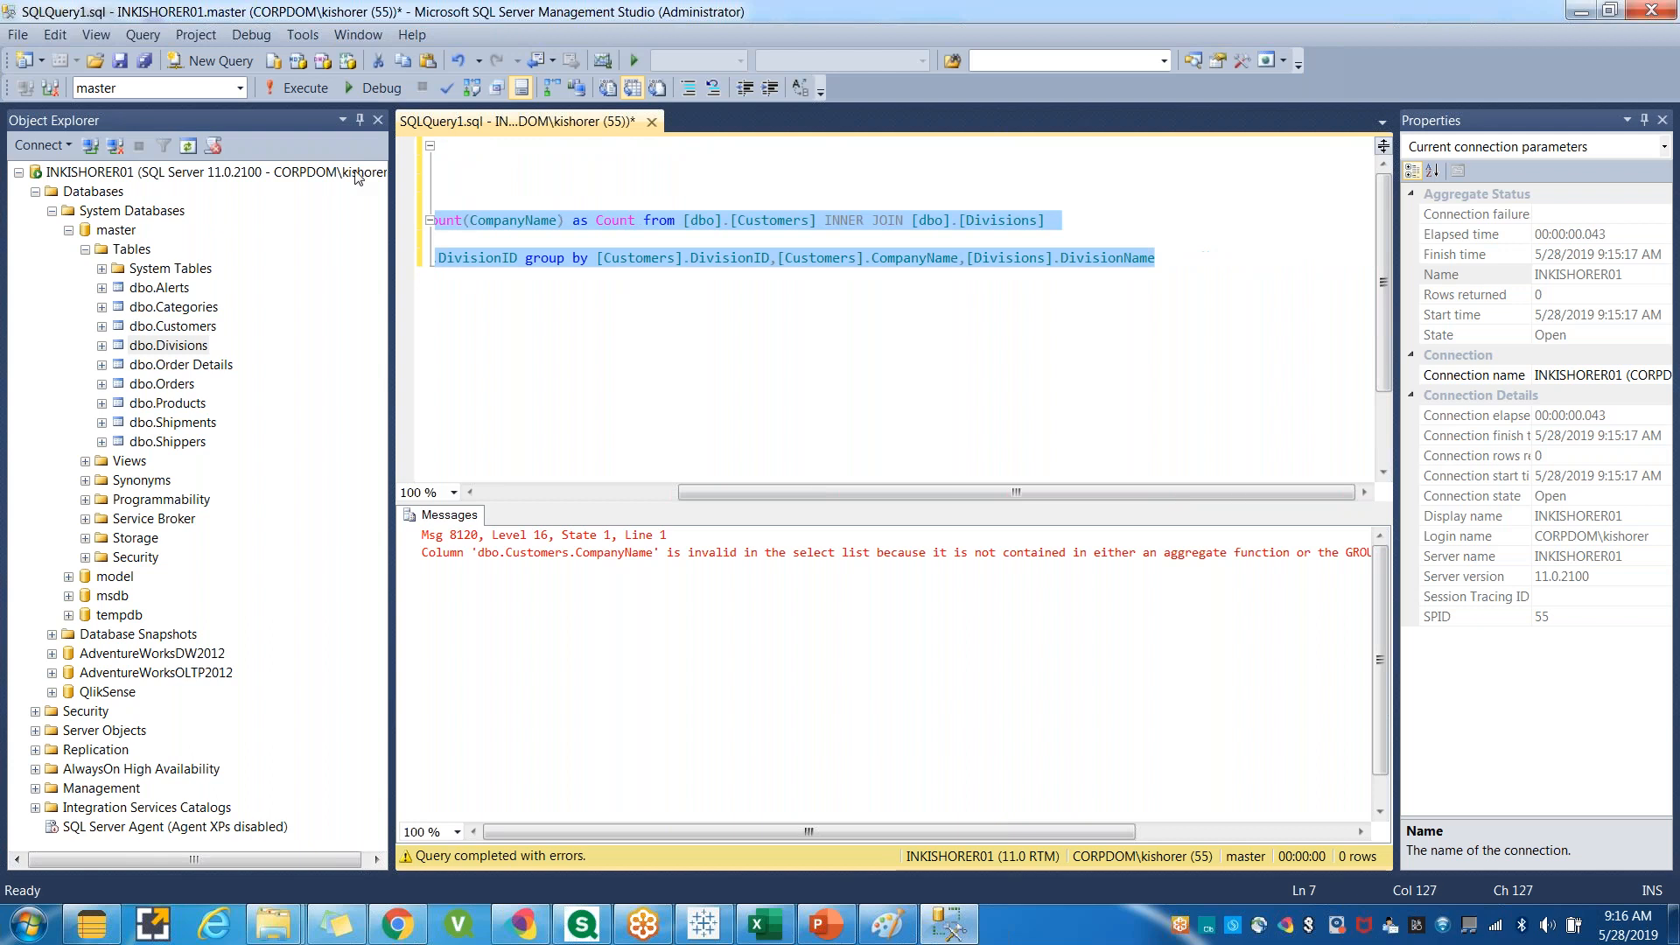
left_click(299, 91)
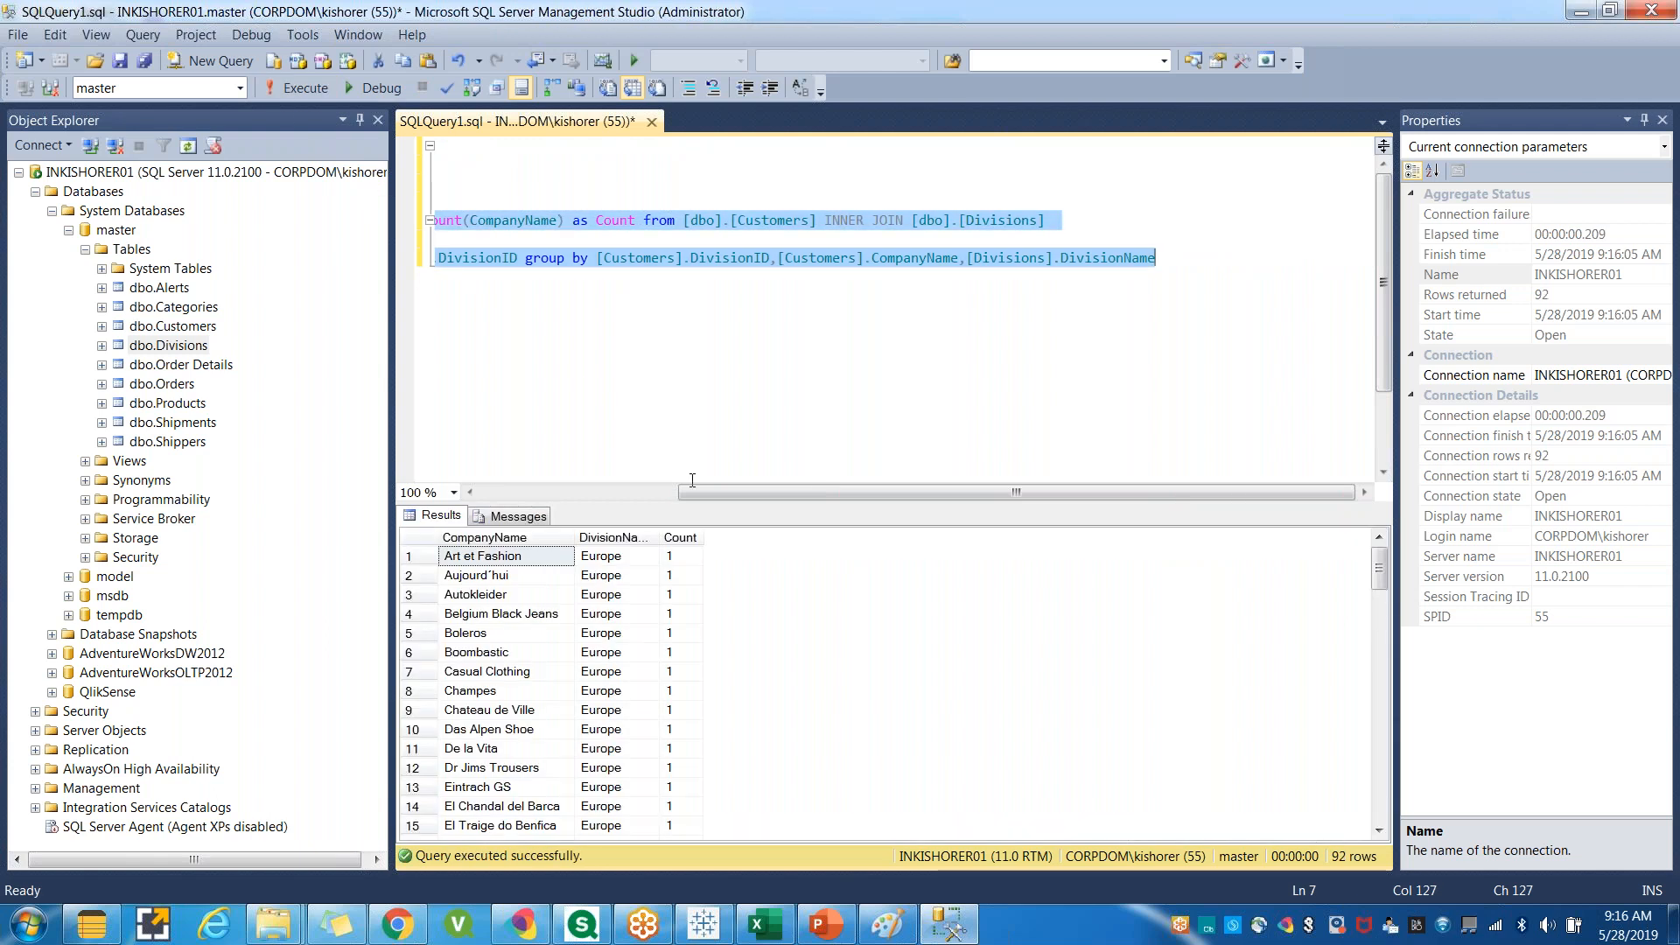
Remove [Customers].DivisionID from the group by list, rerun the query, and scroll through the results.
left_click(659, 491)
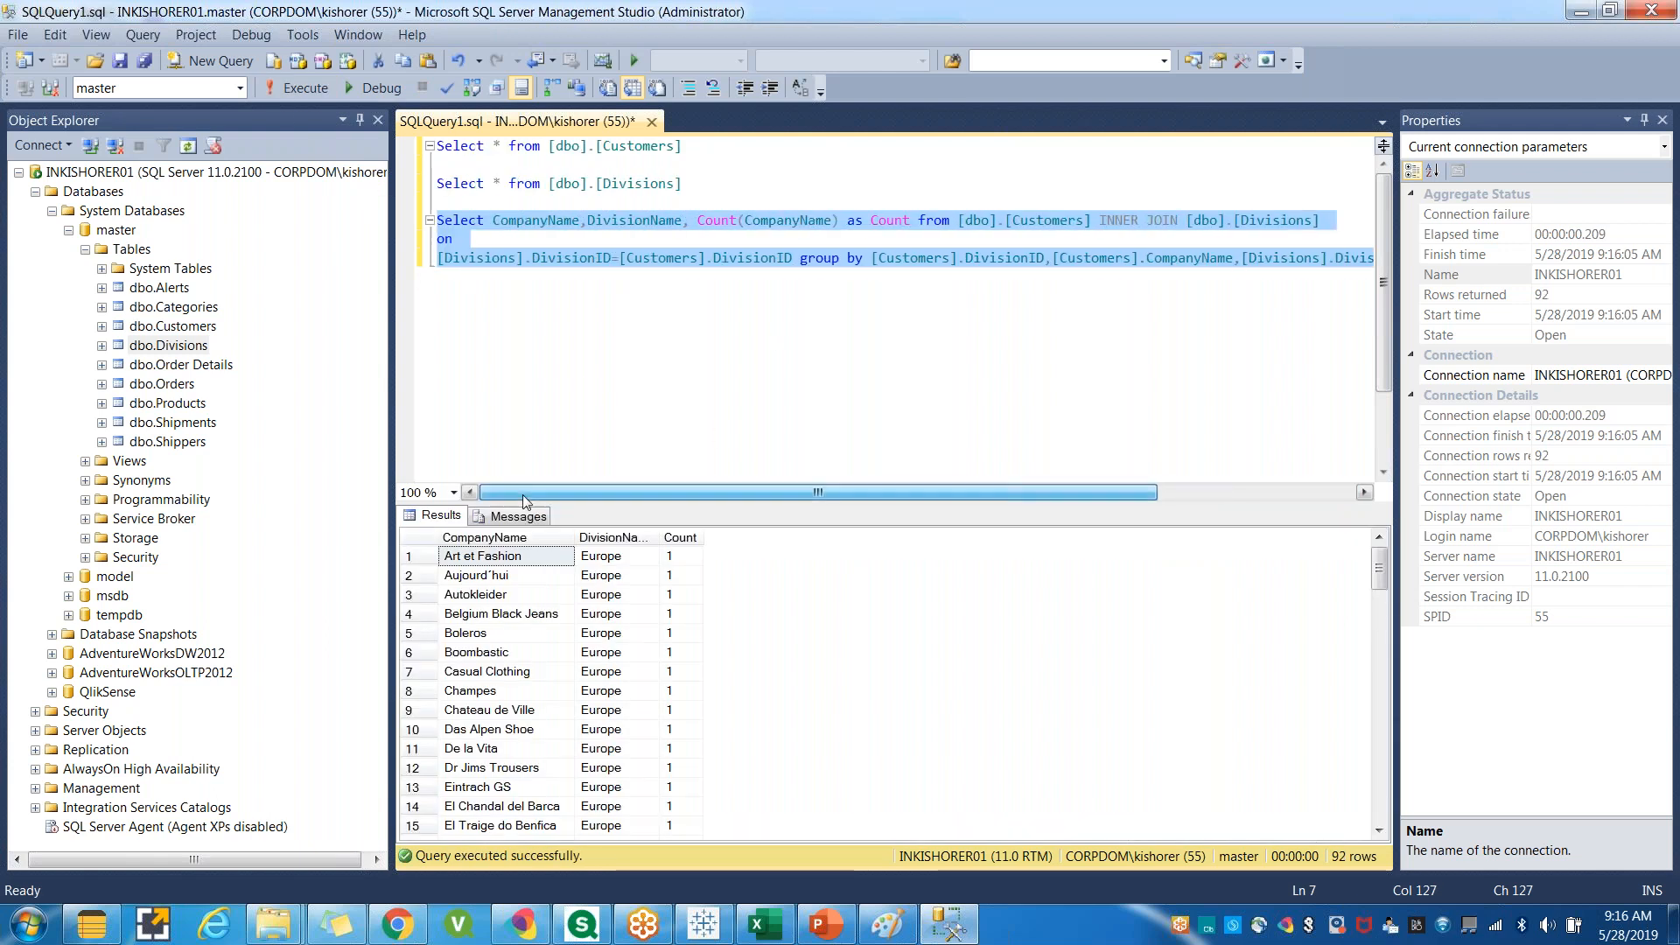
left_click(643, 305)
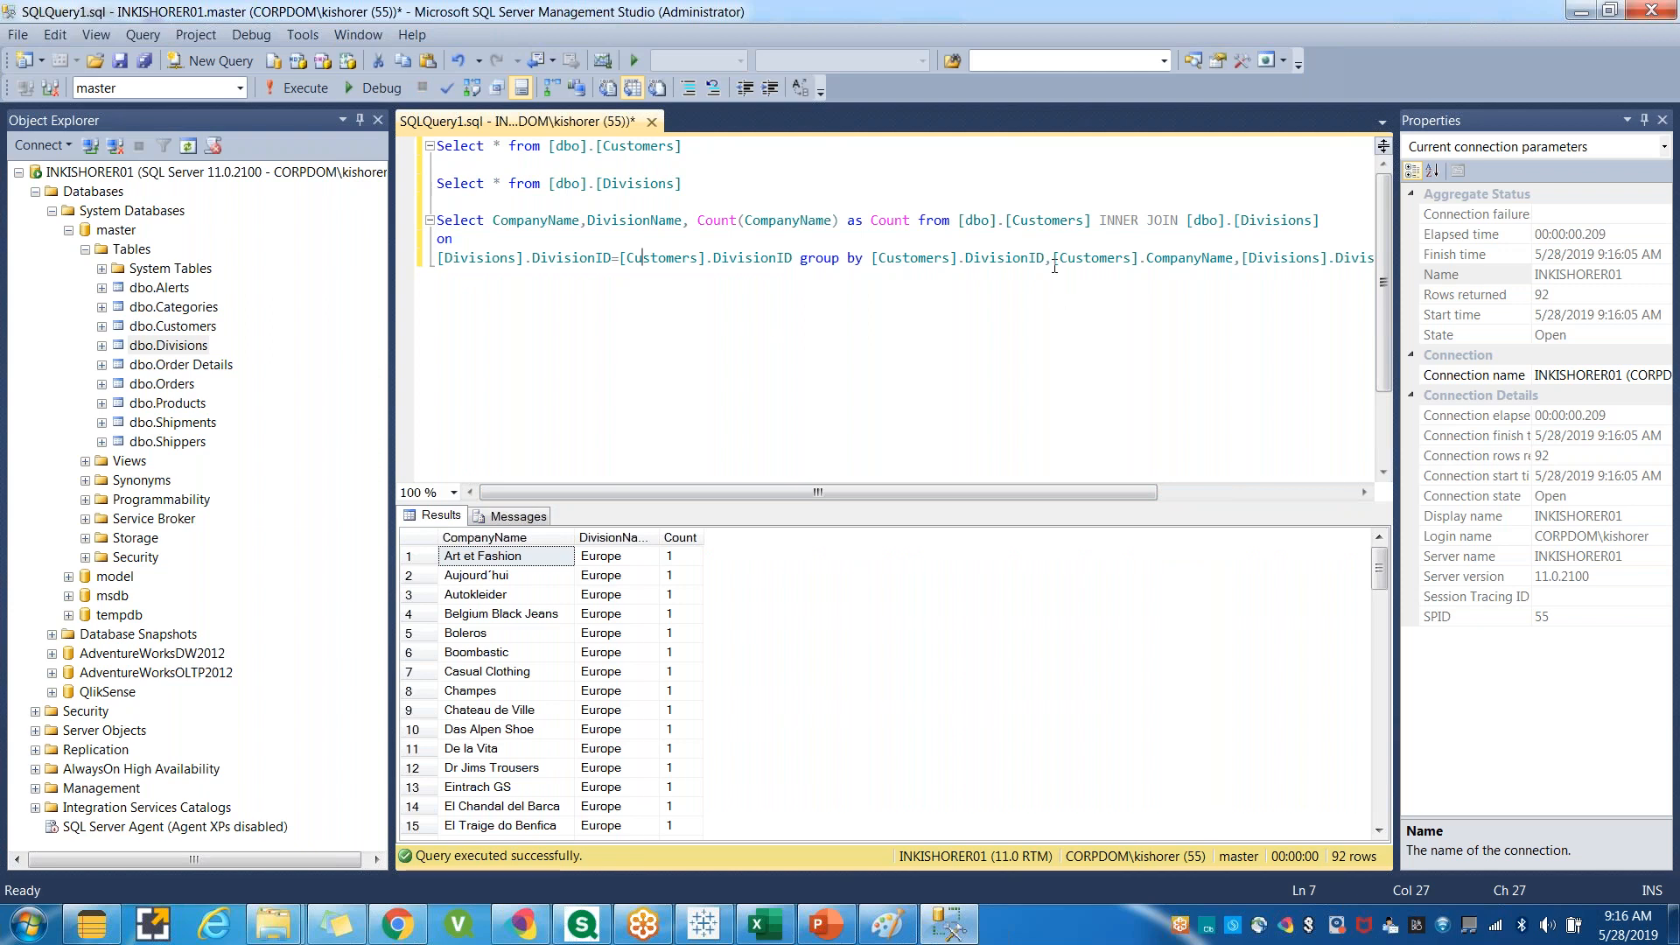
left_click_drag(1051, 259, 871, 265)
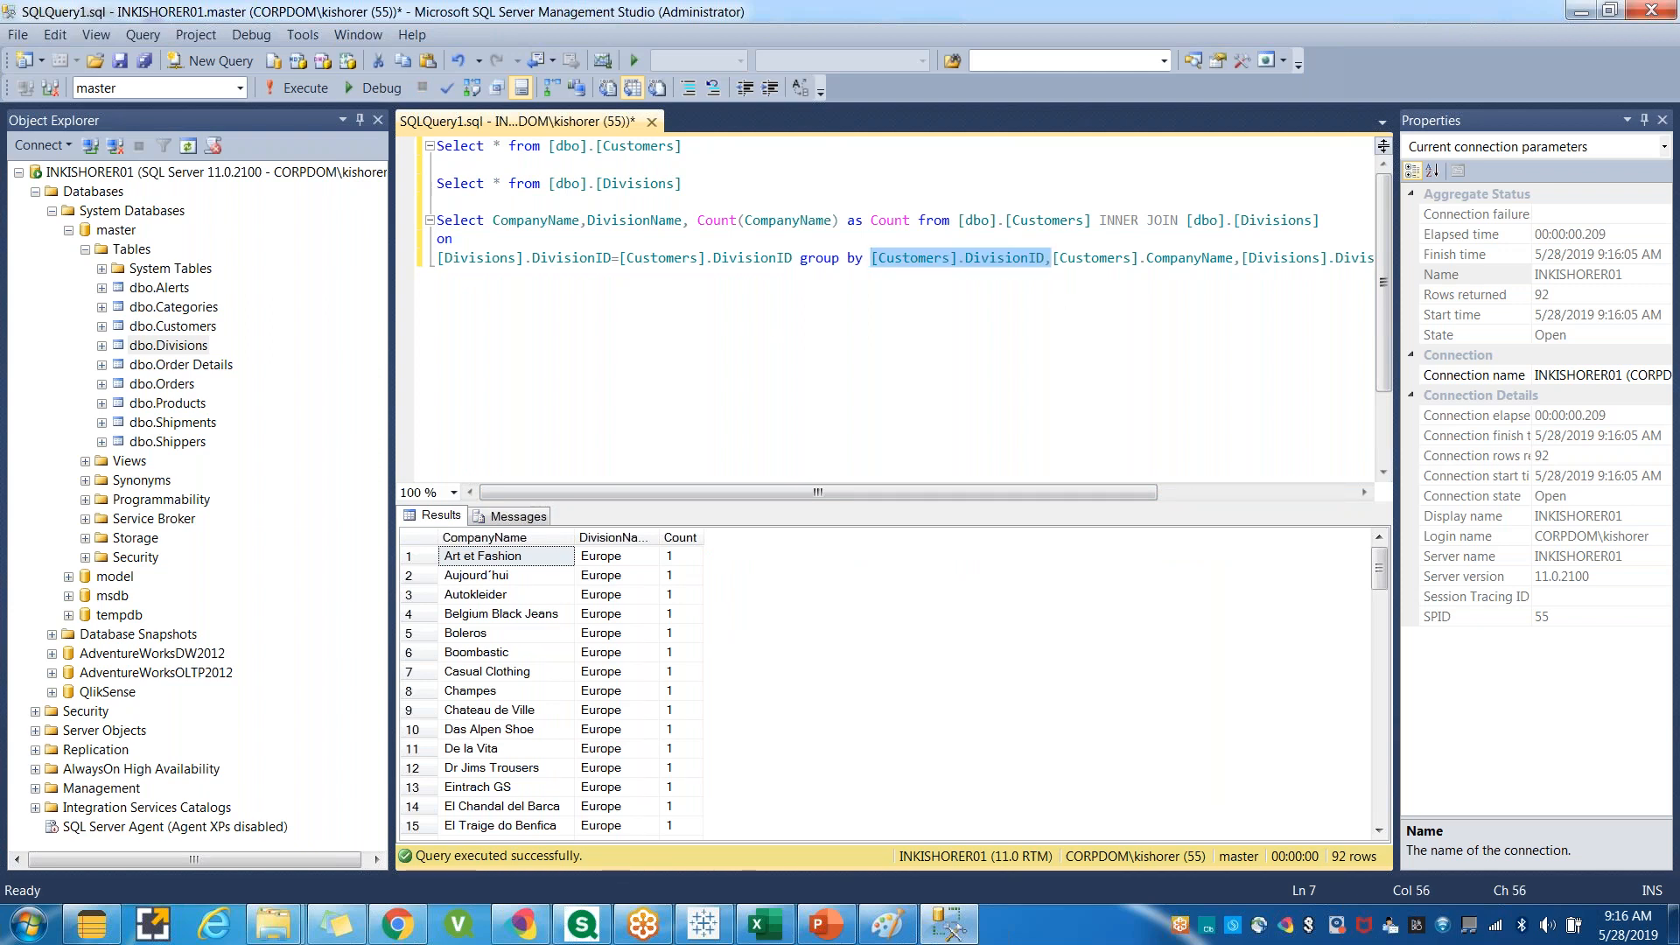
key("Delete")
left_click_drag(1265, 259, 437, 220)
left_click(297, 88)
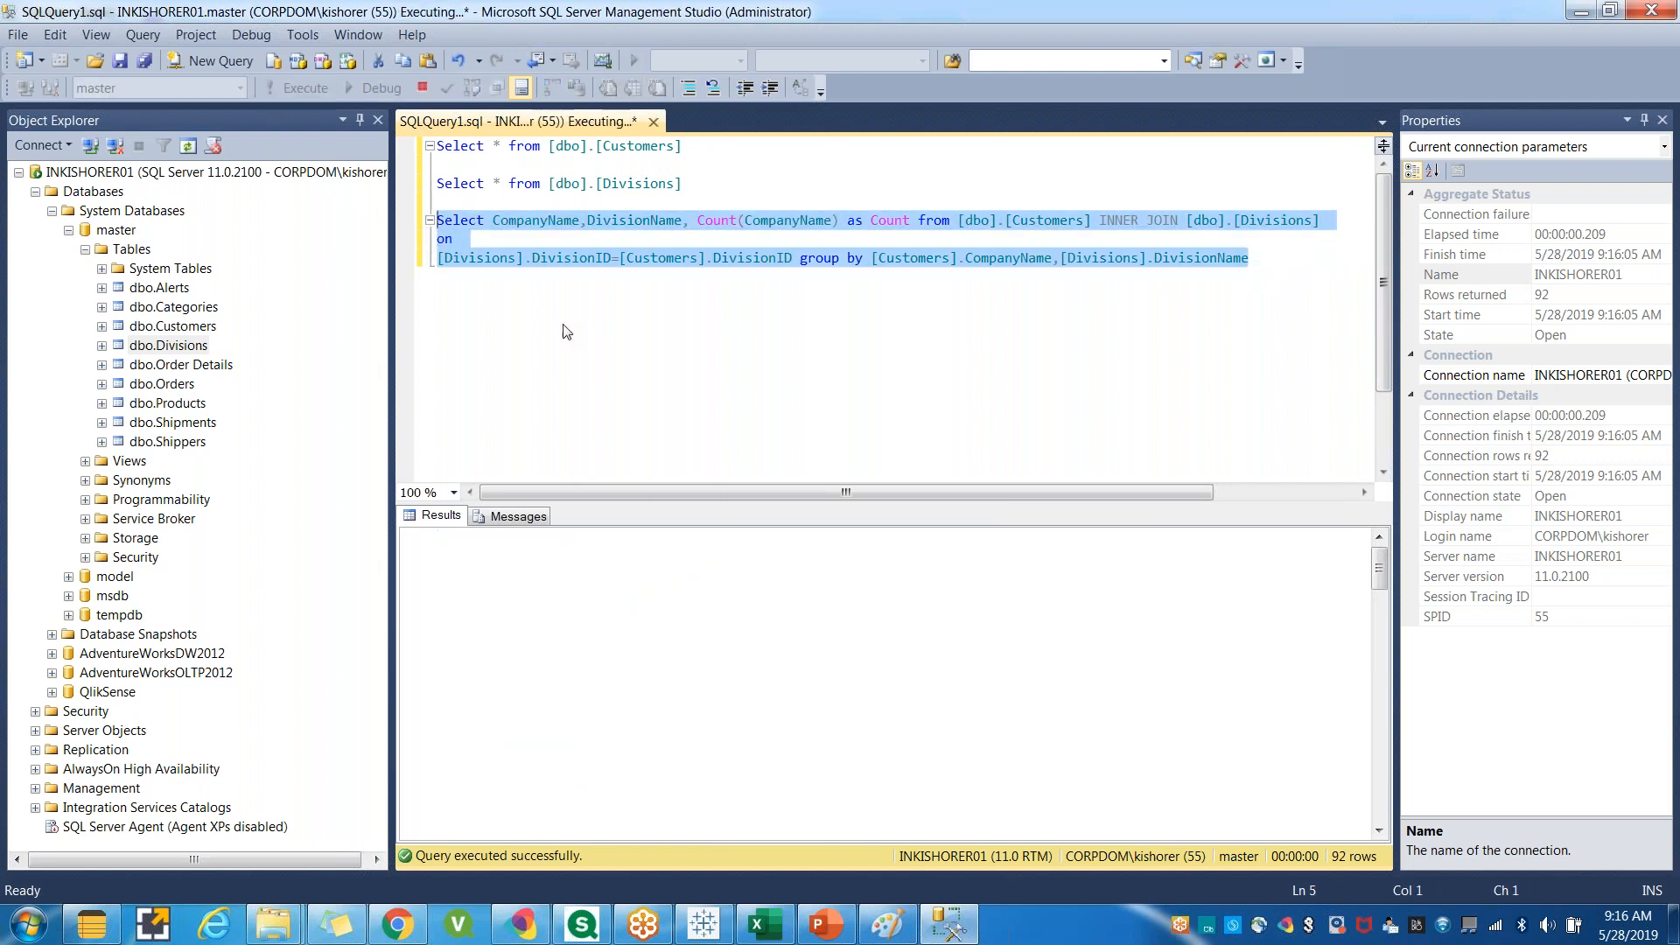
mouse_move(1379, 570)
left_mouse_down()
mouse_move(1372, 795)
mouse_move(1376, 558)
left_mouse_up()
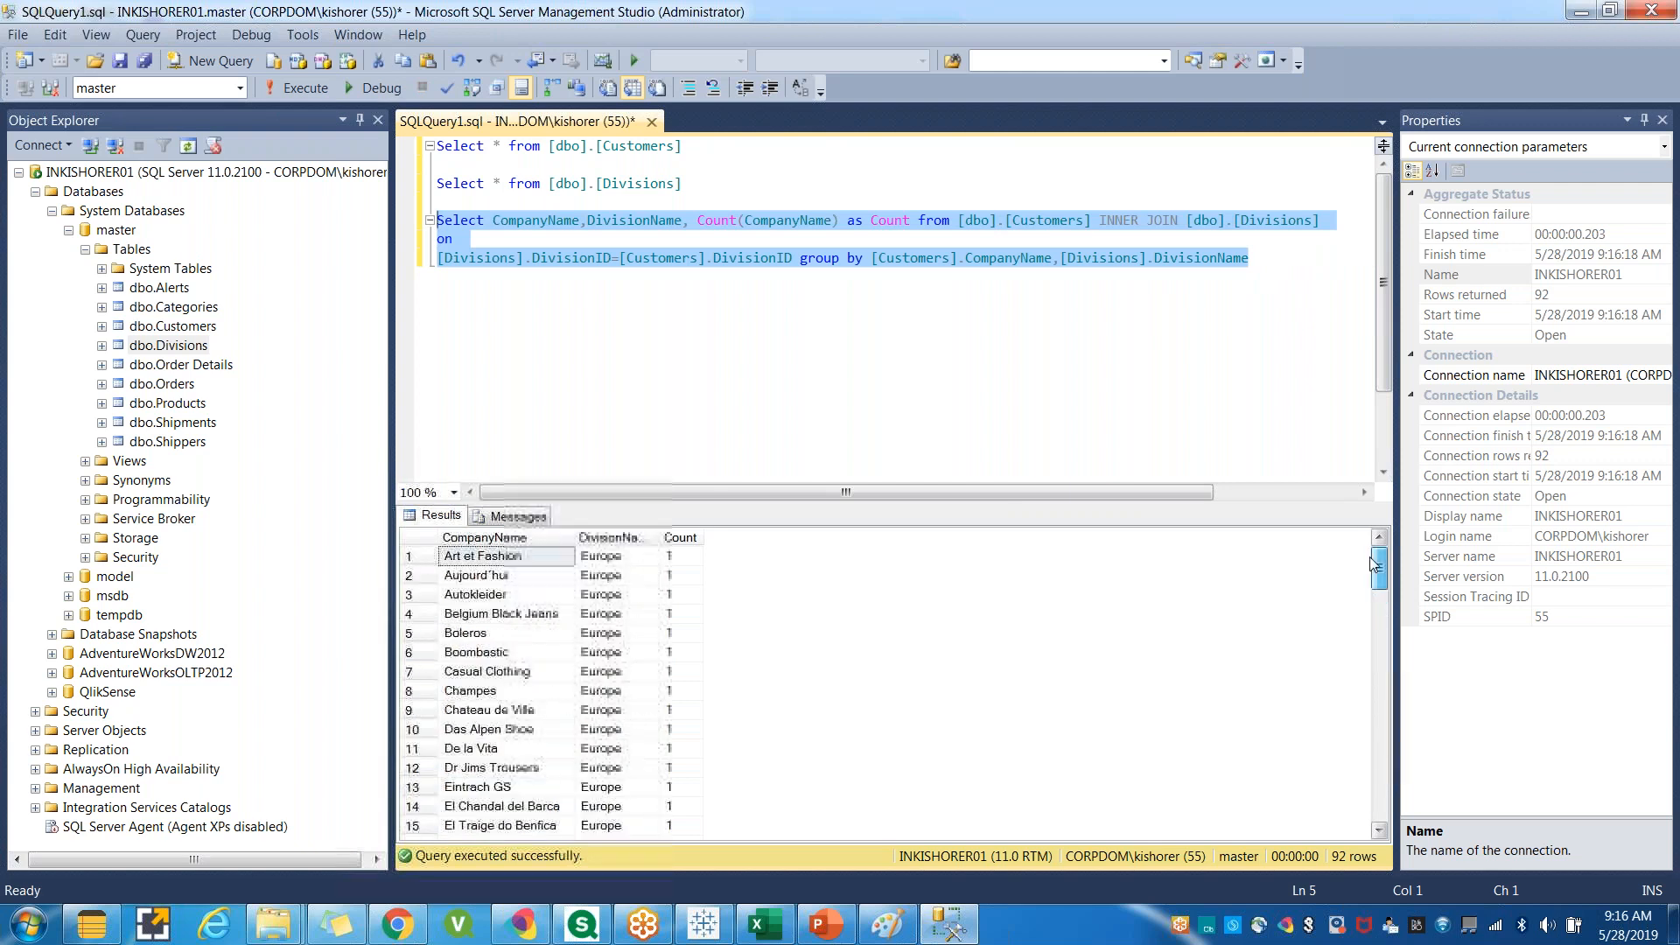
Remove DivisionName from the query's select list, keeping the comma after CompanyName.
left_click_drag(690, 220, 588, 220)
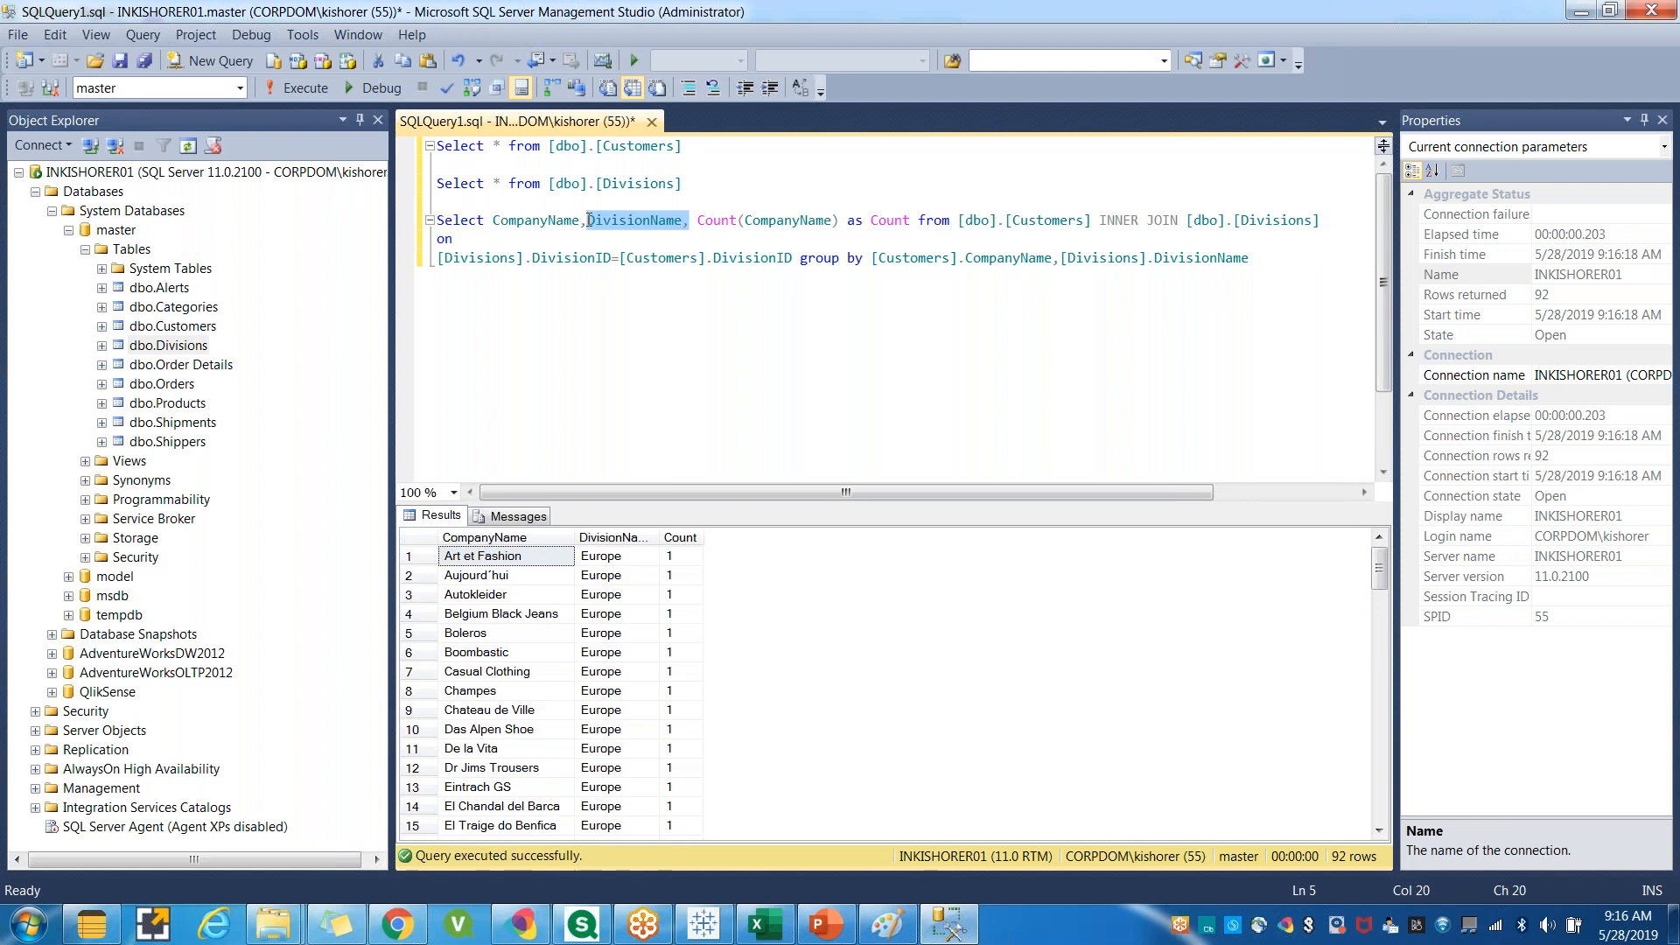
key("BackSpace")
key("BackSpace")
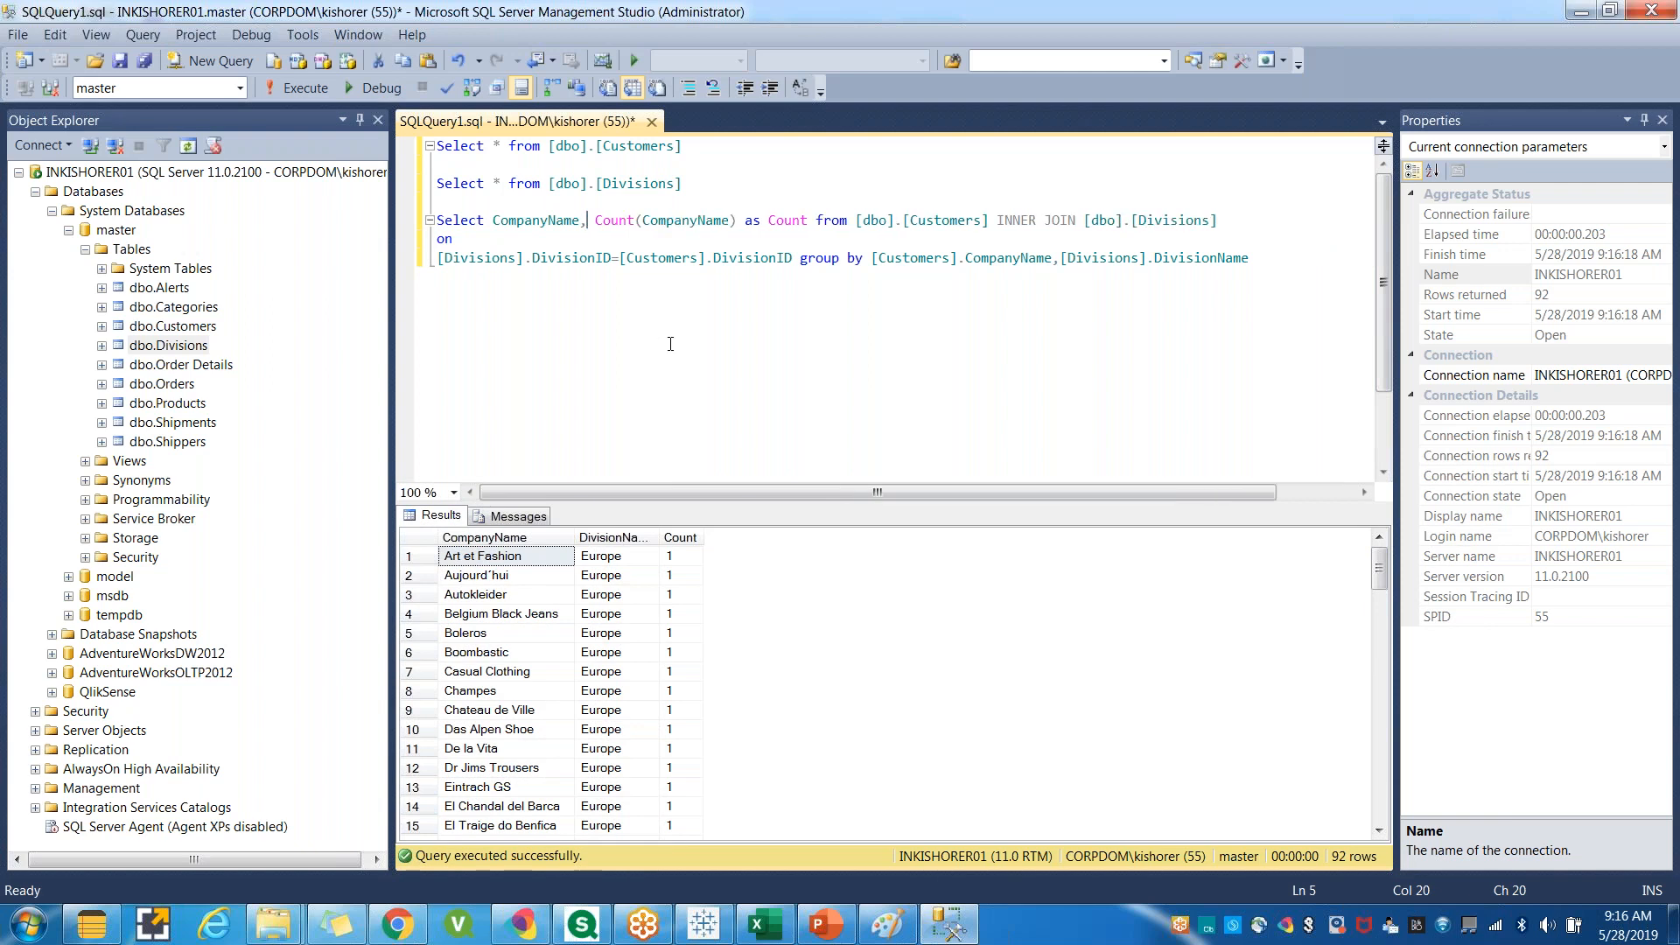
left_click(856, 364)
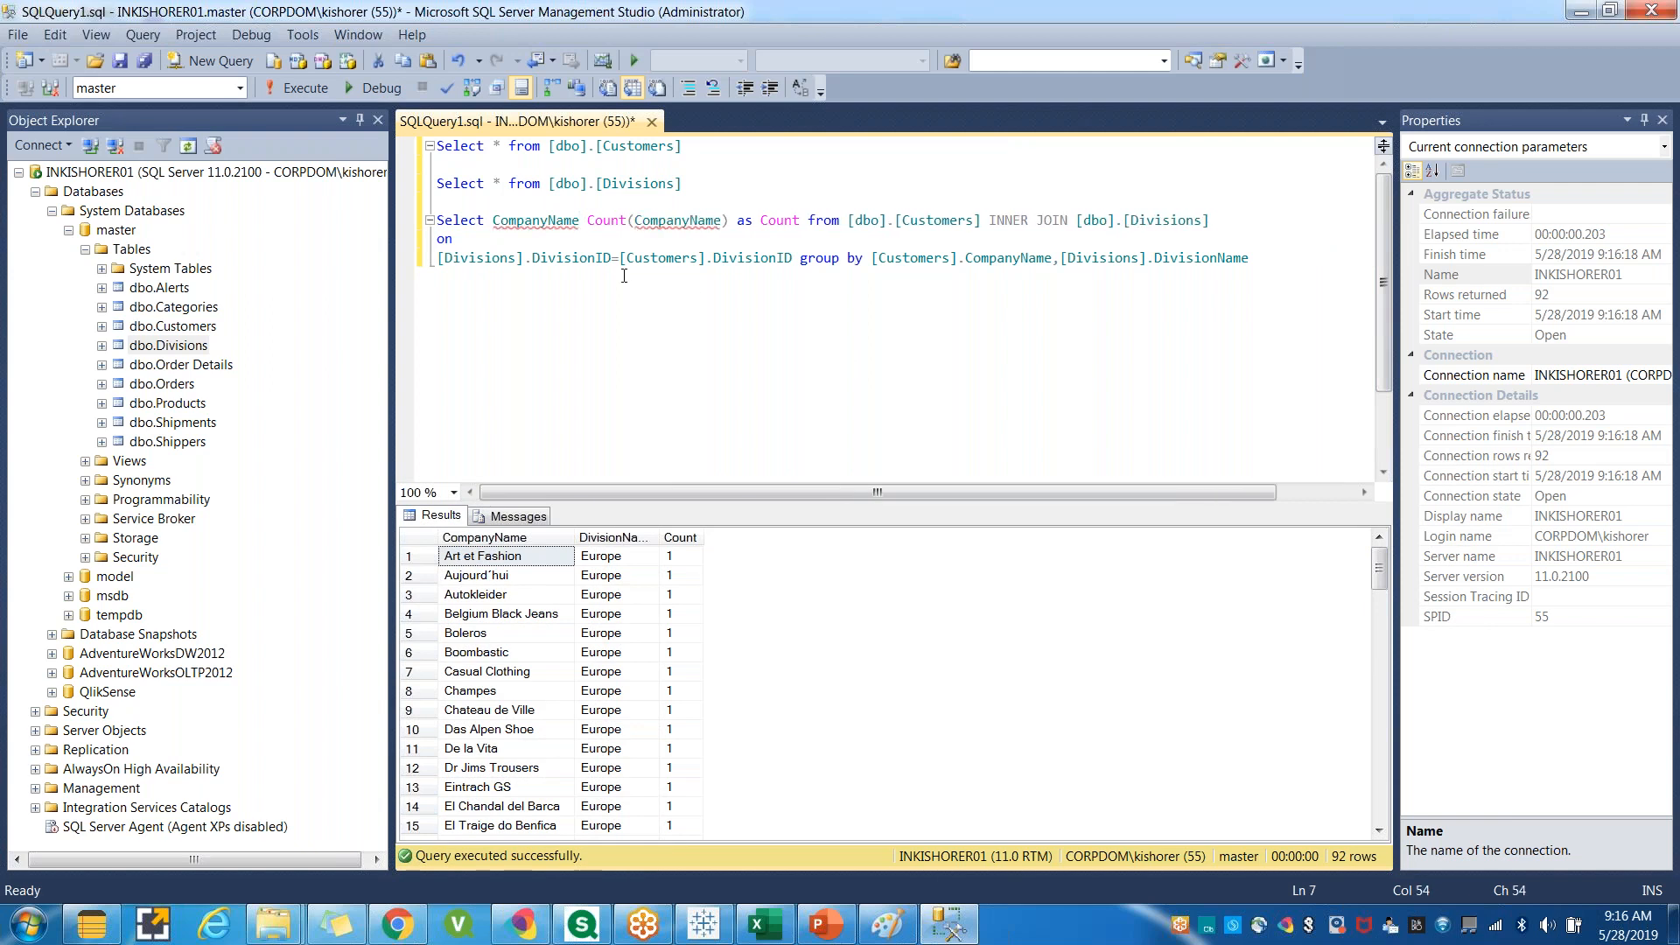
left_click(582, 218)
type(",")
left_click(715, 331)
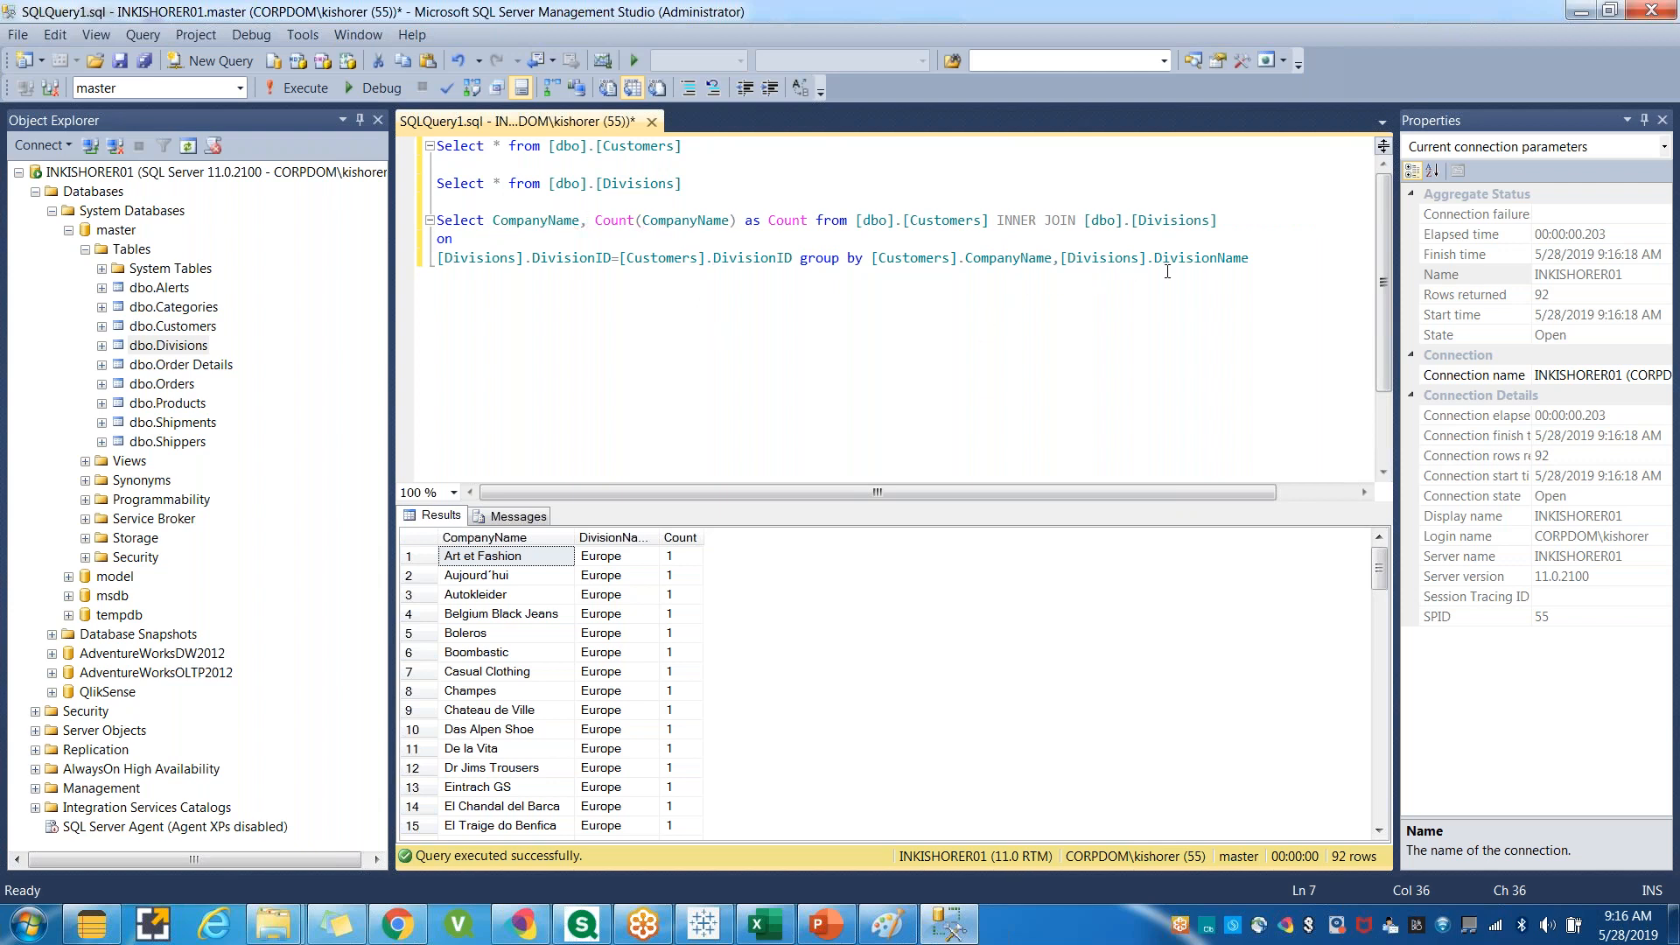
Change the group by column to [Divisions].DivisionID and run the whole join query.
left_click_drag(1251, 259, 1063, 258)
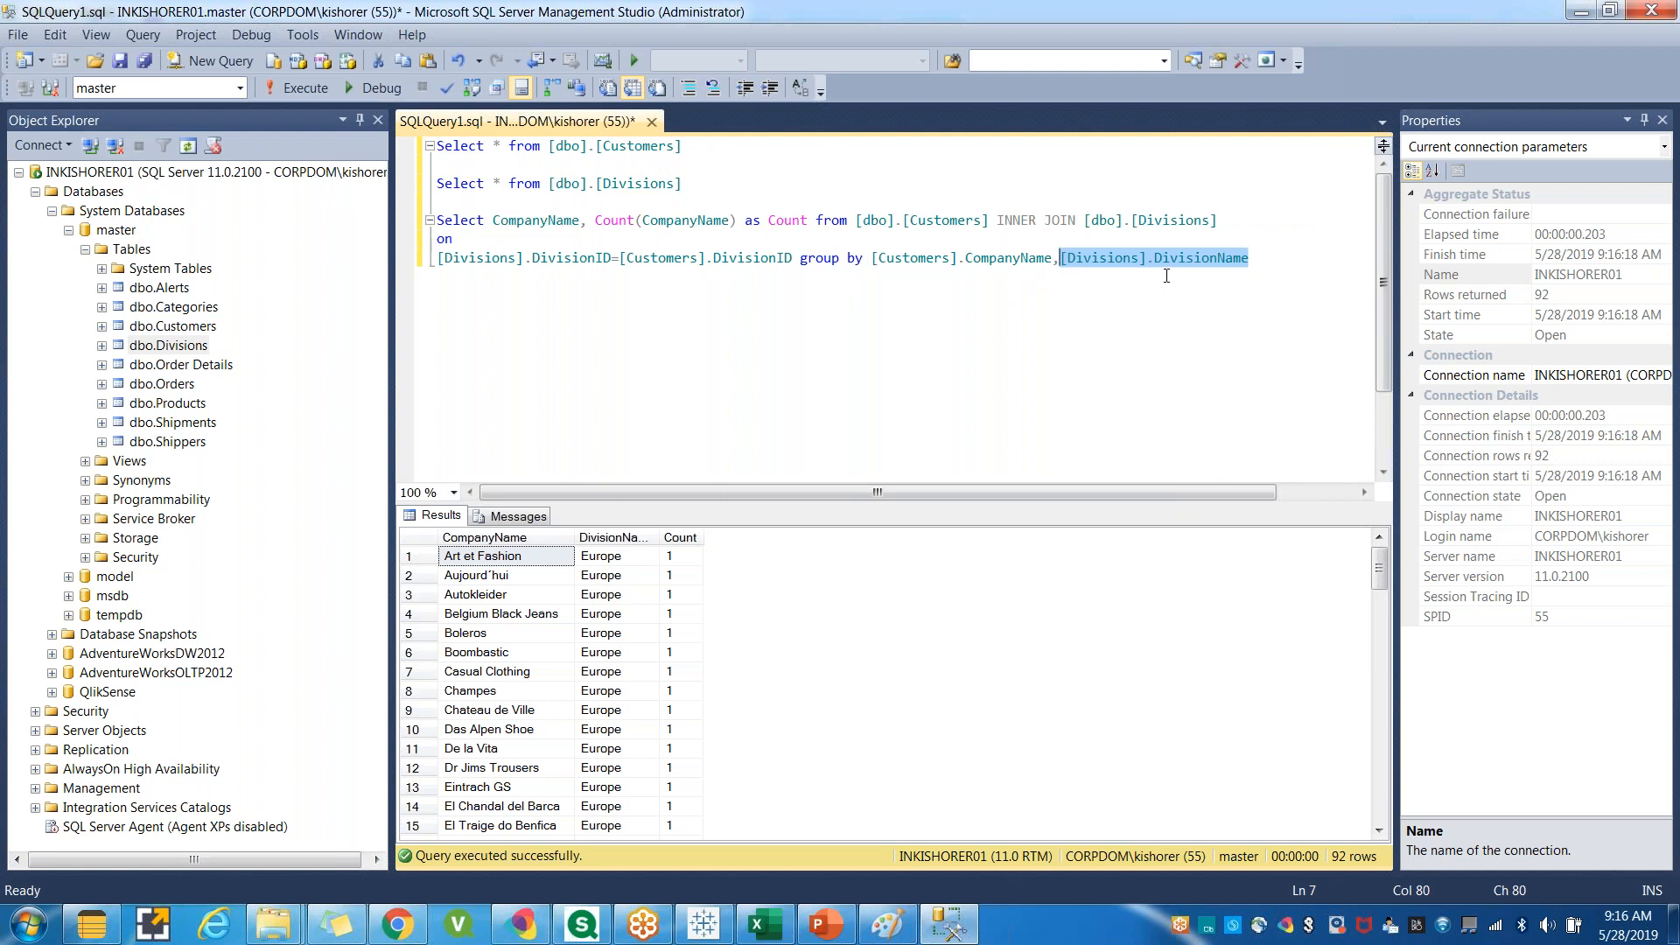
left_click(1224, 261)
double_click(752, 258)
left_click_drag(1249, 258, 437, 220)
key("ctrl+v")
left_click(280, 91)
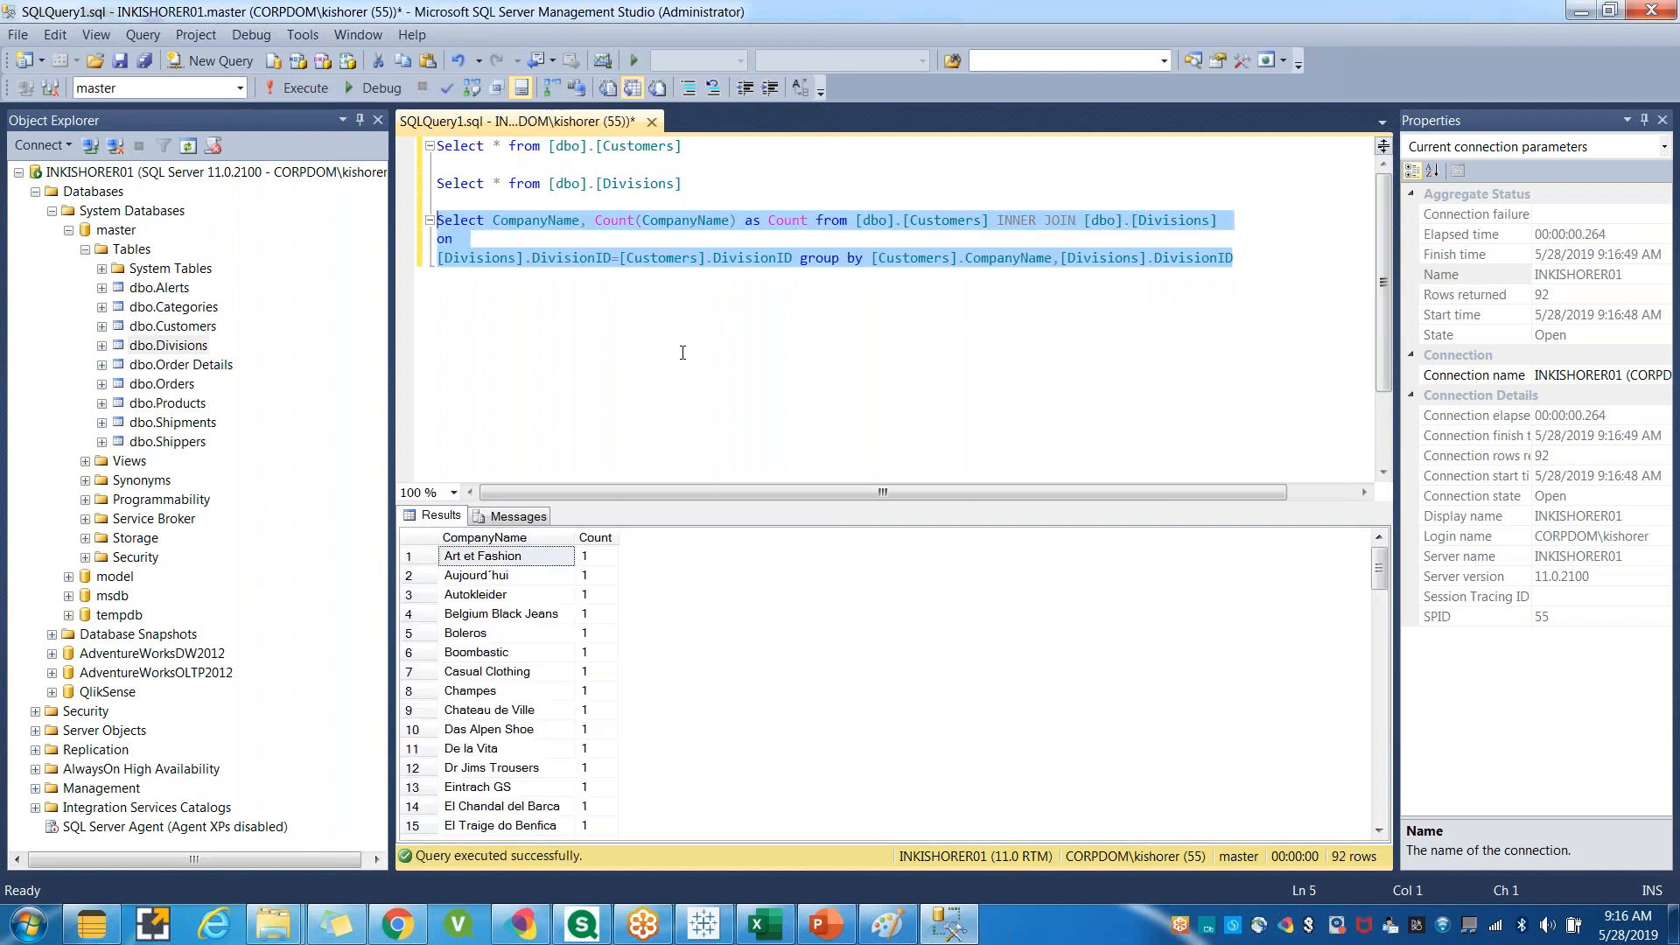
Add DivisionID to the select list after CompanyName.
left_click(1108, 258)
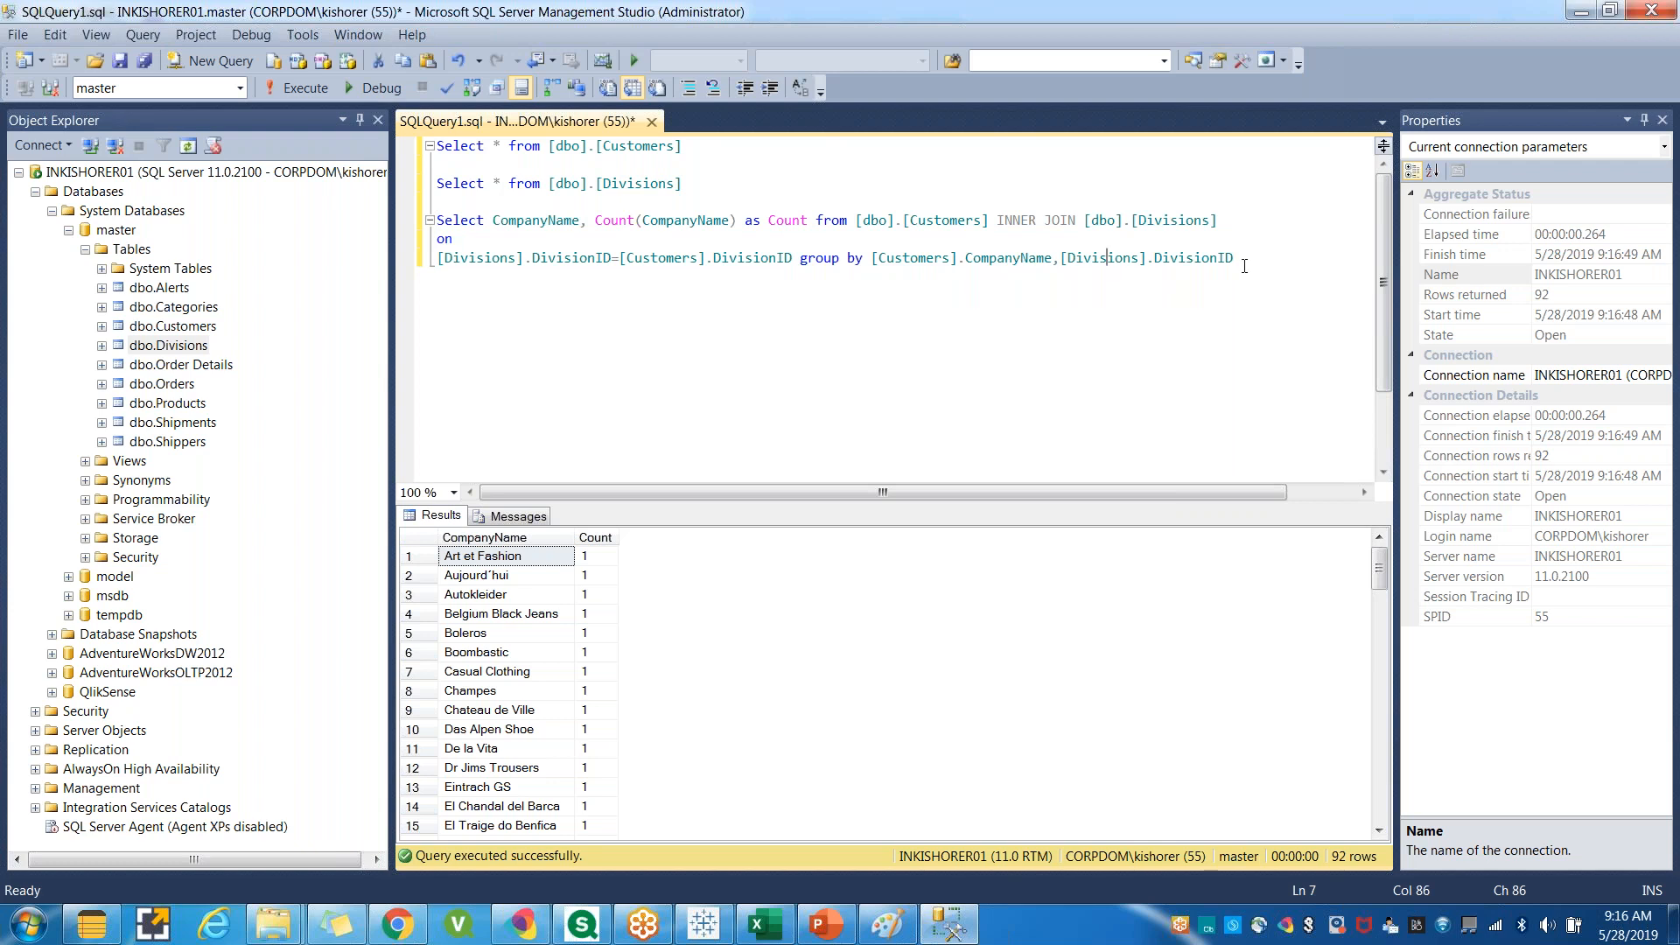
double_click(1201, 266)
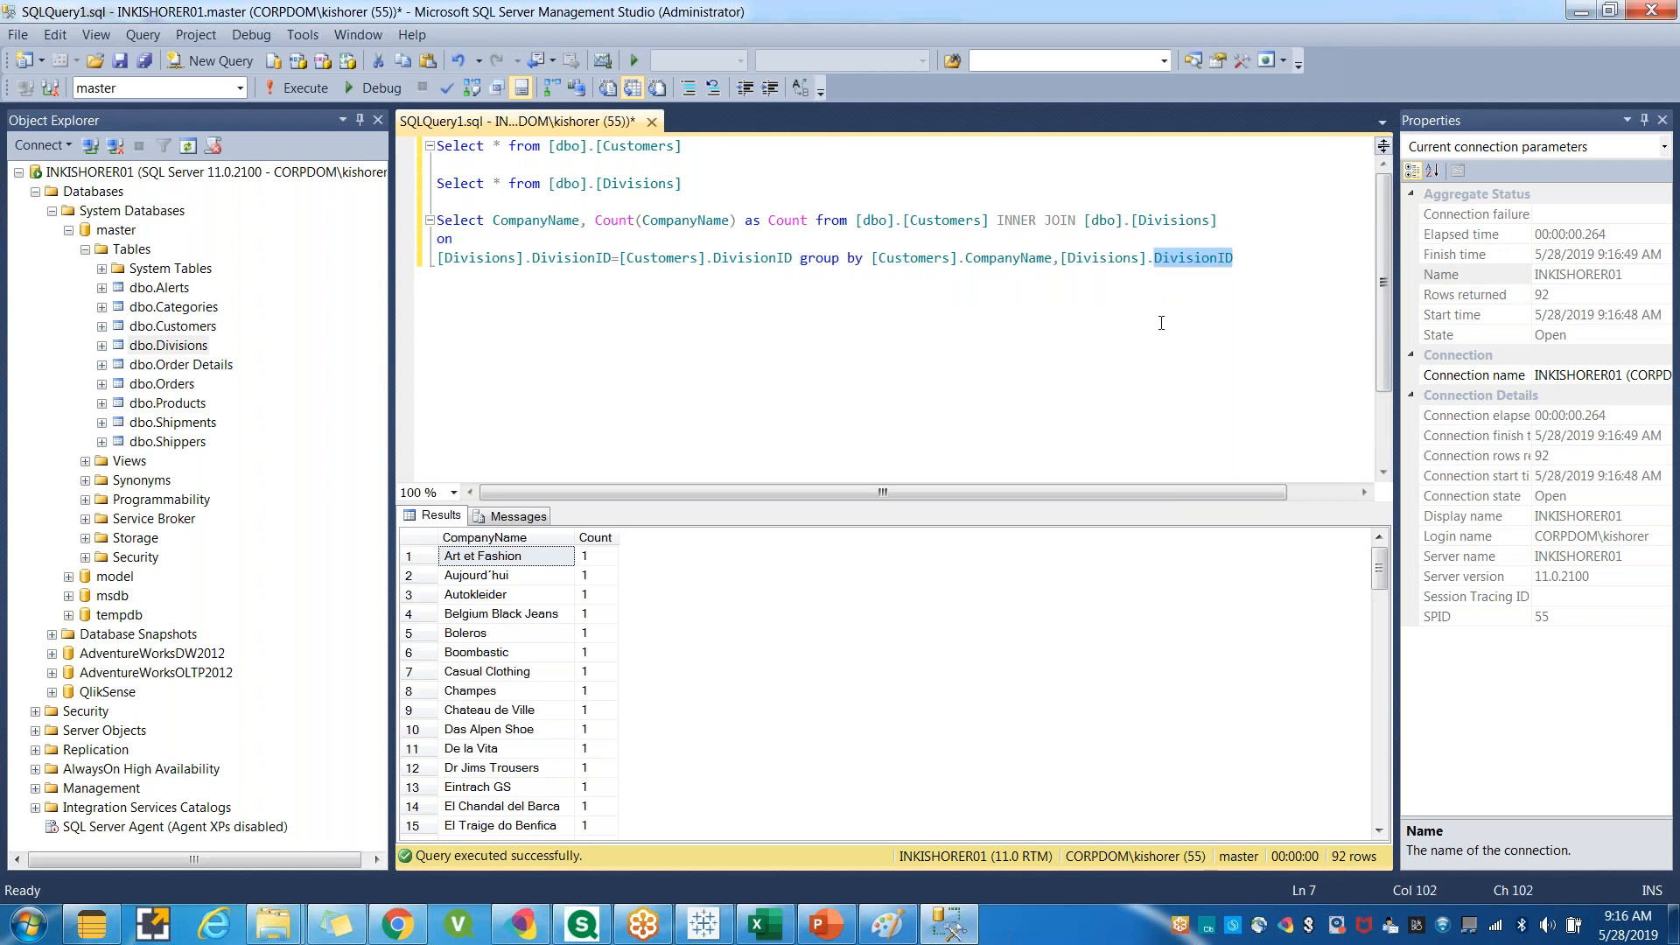
key("ctrl+c")
left_click(588, 223)
key("ctrl+v")
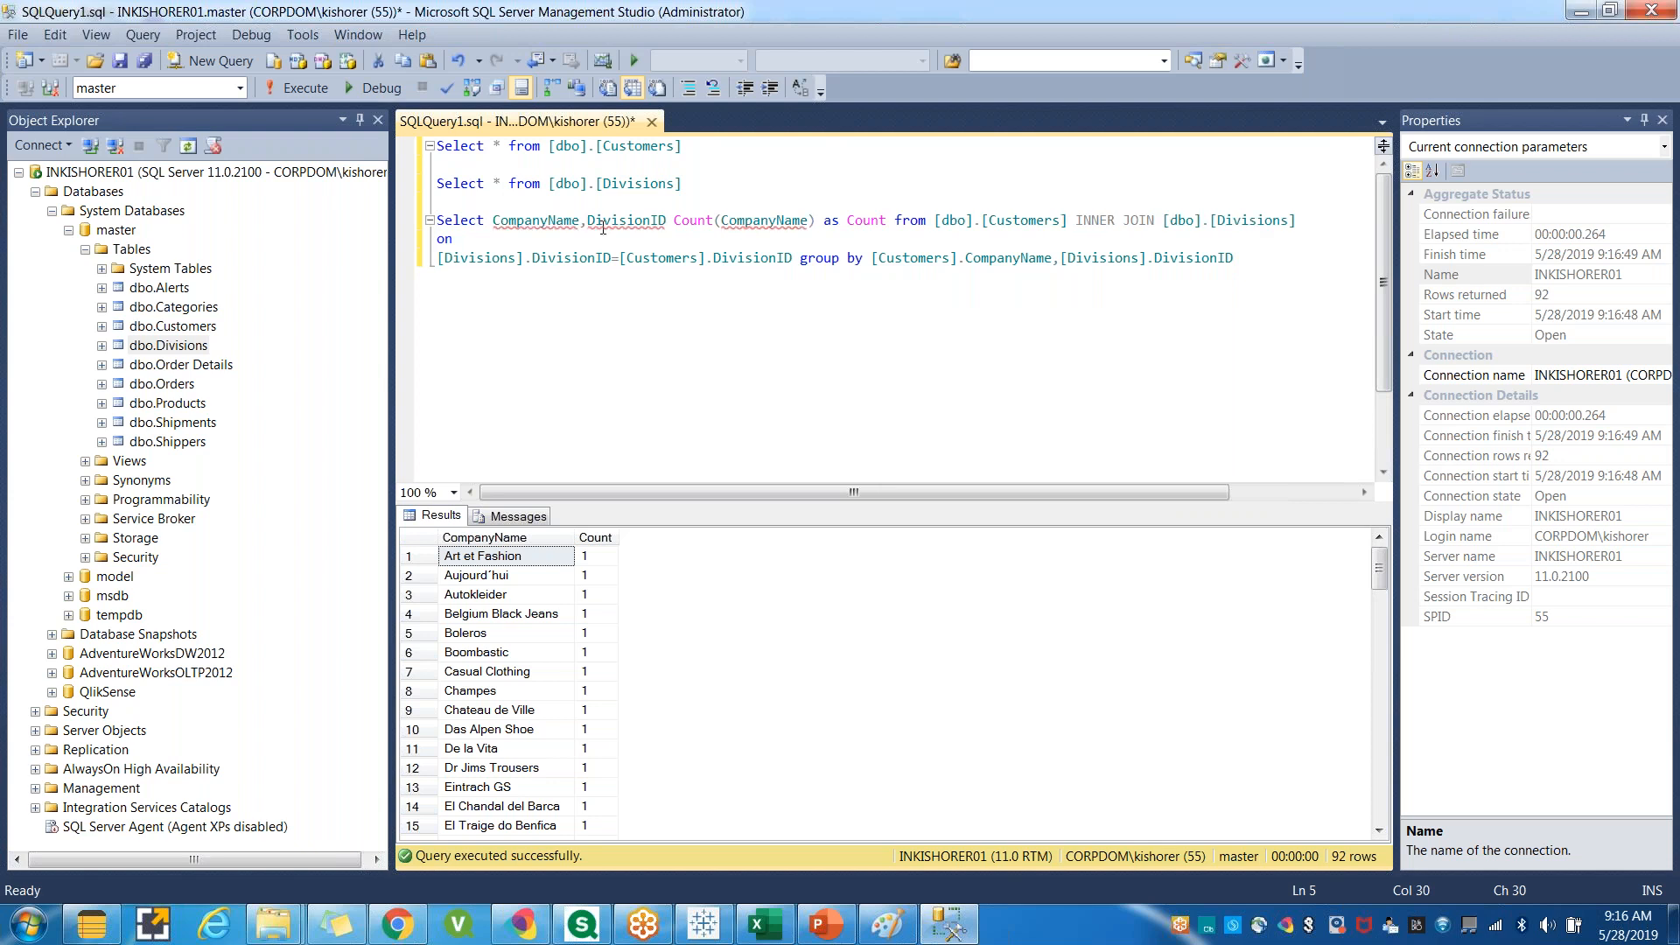
Select the whole join query and run it.
double_click(1221, 221)
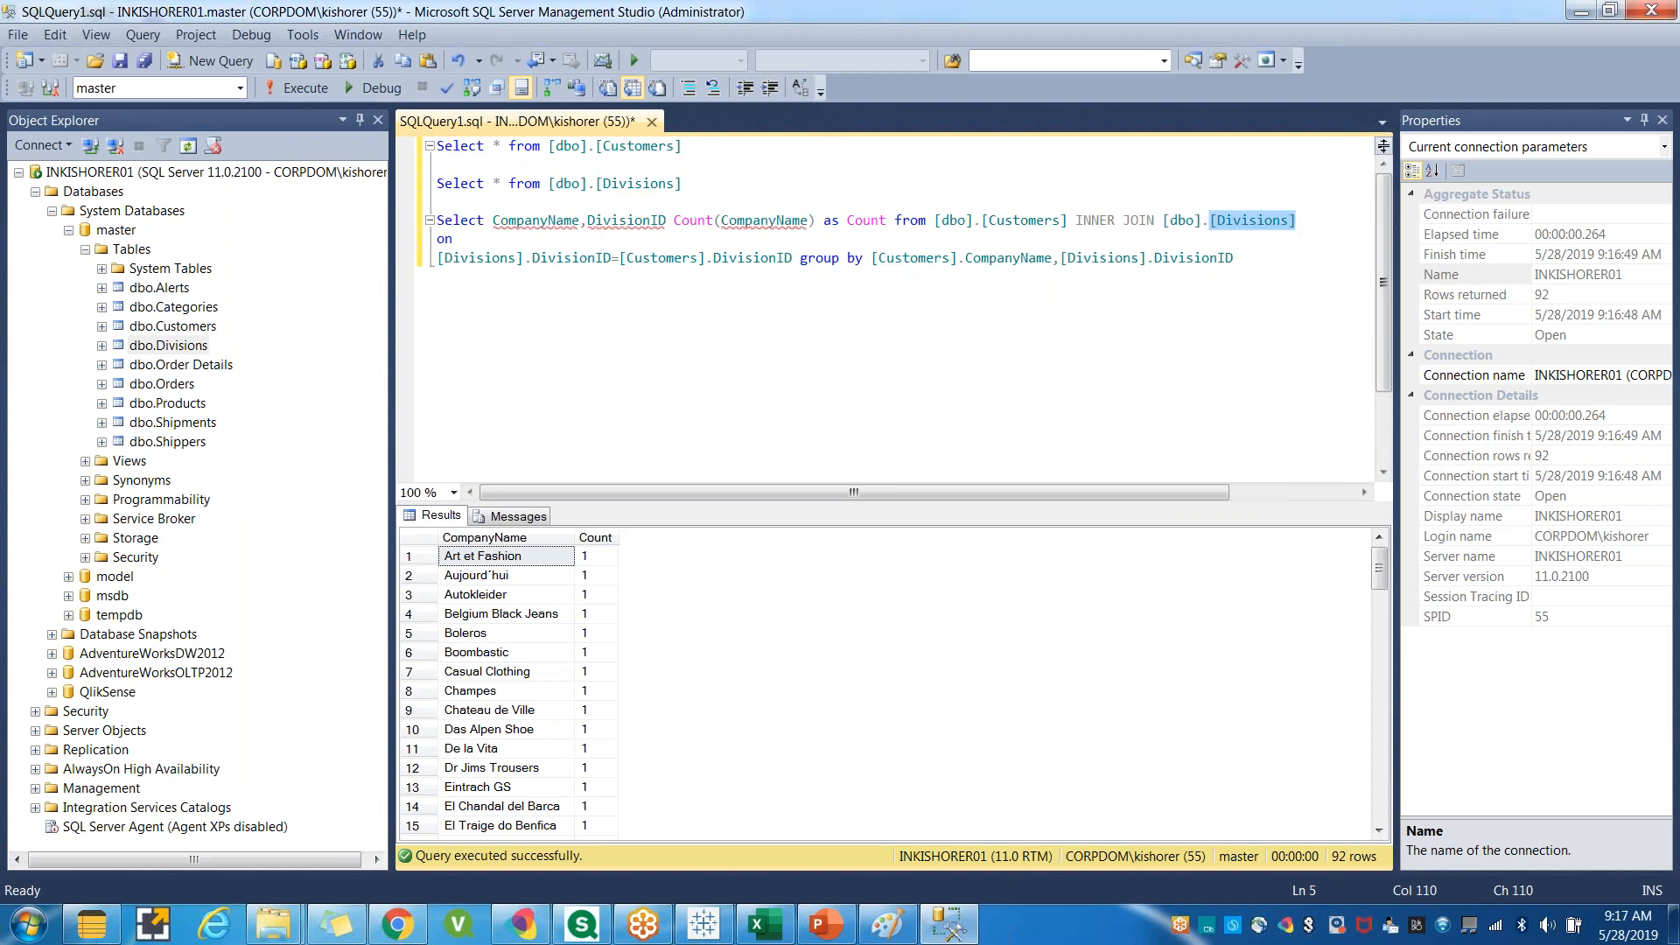
left_click(587, 222)
left_click(1153, 258)
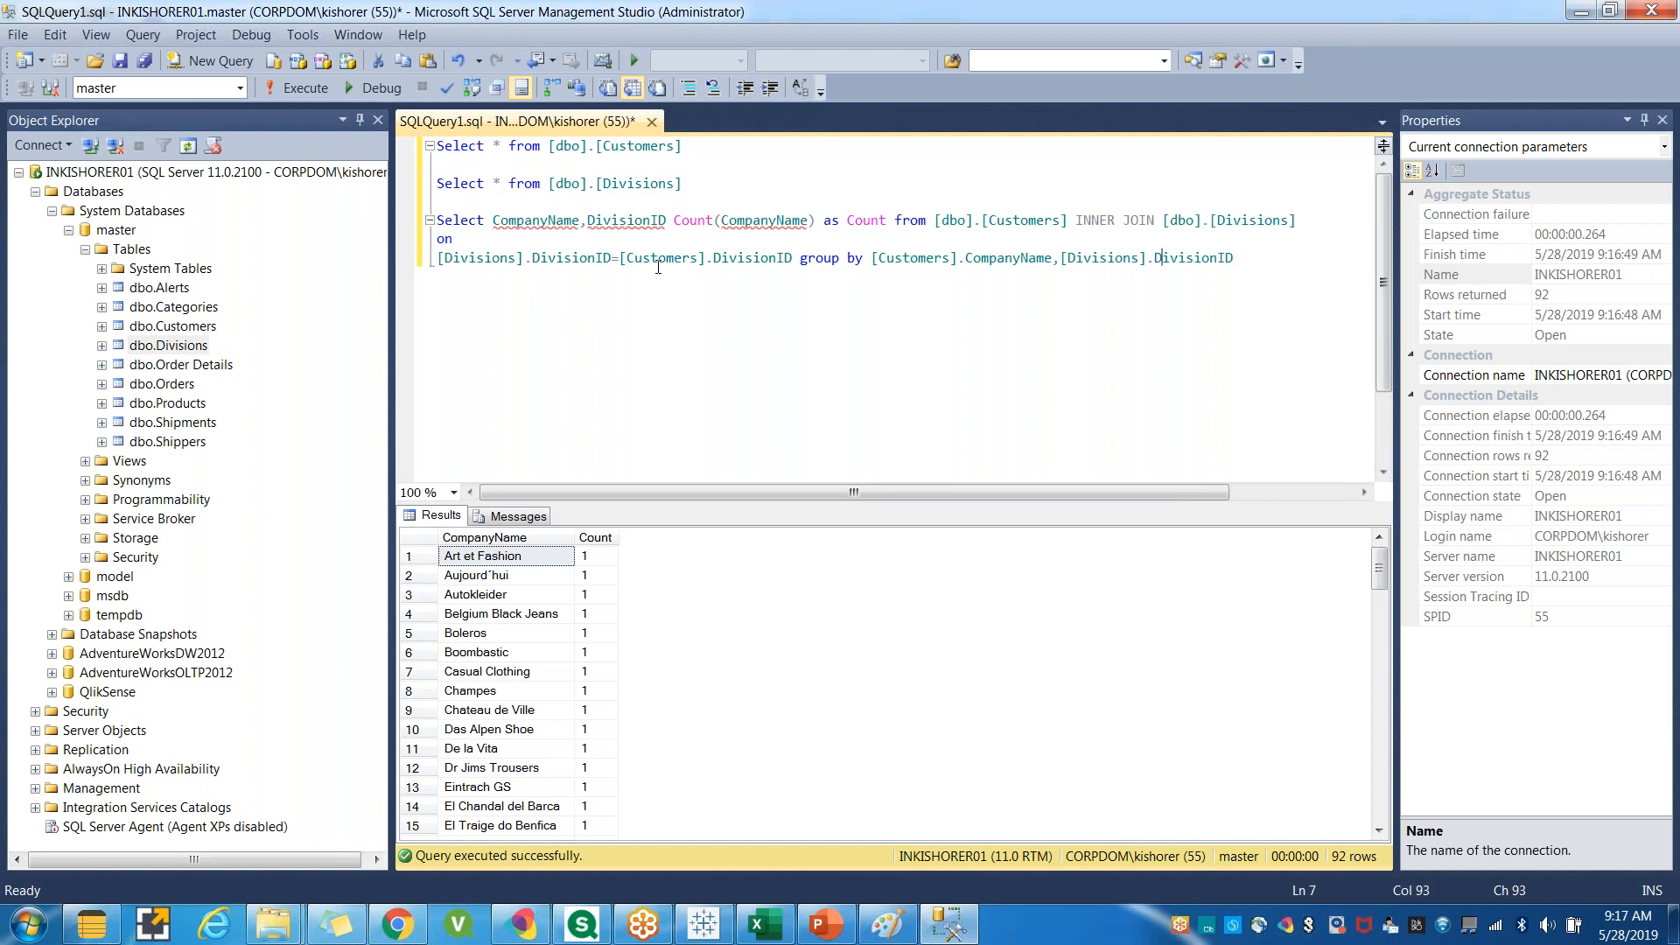
left_click_drag(1240, 259, 437, 220)
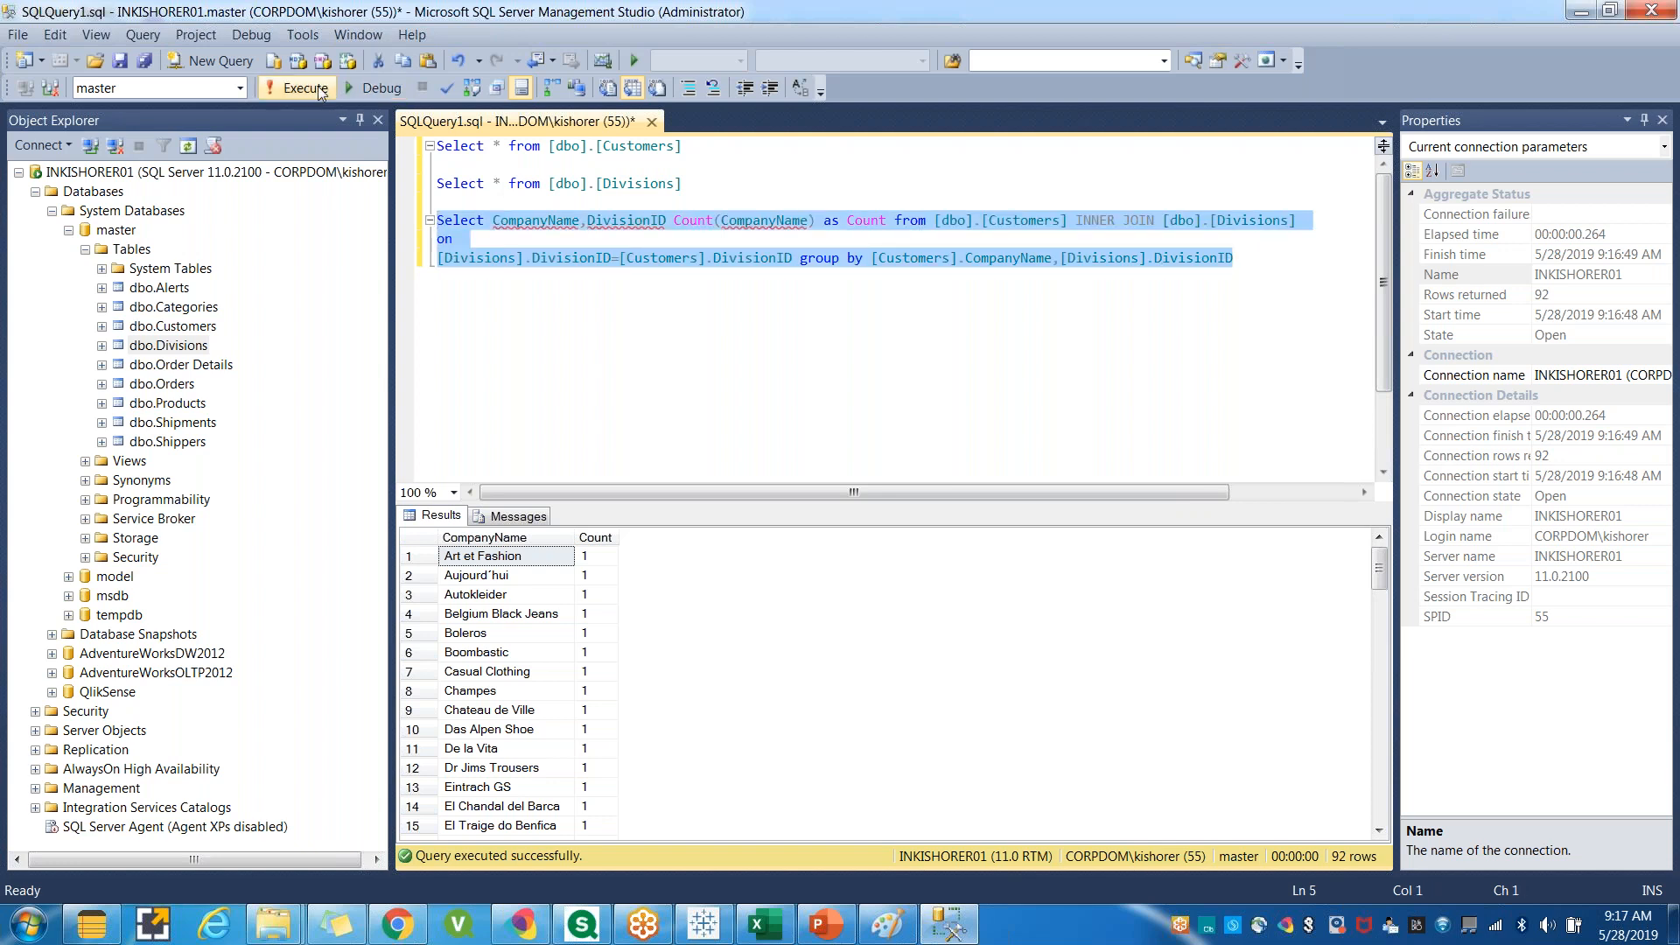
left_click(320, 92)
left_click(533, 258)
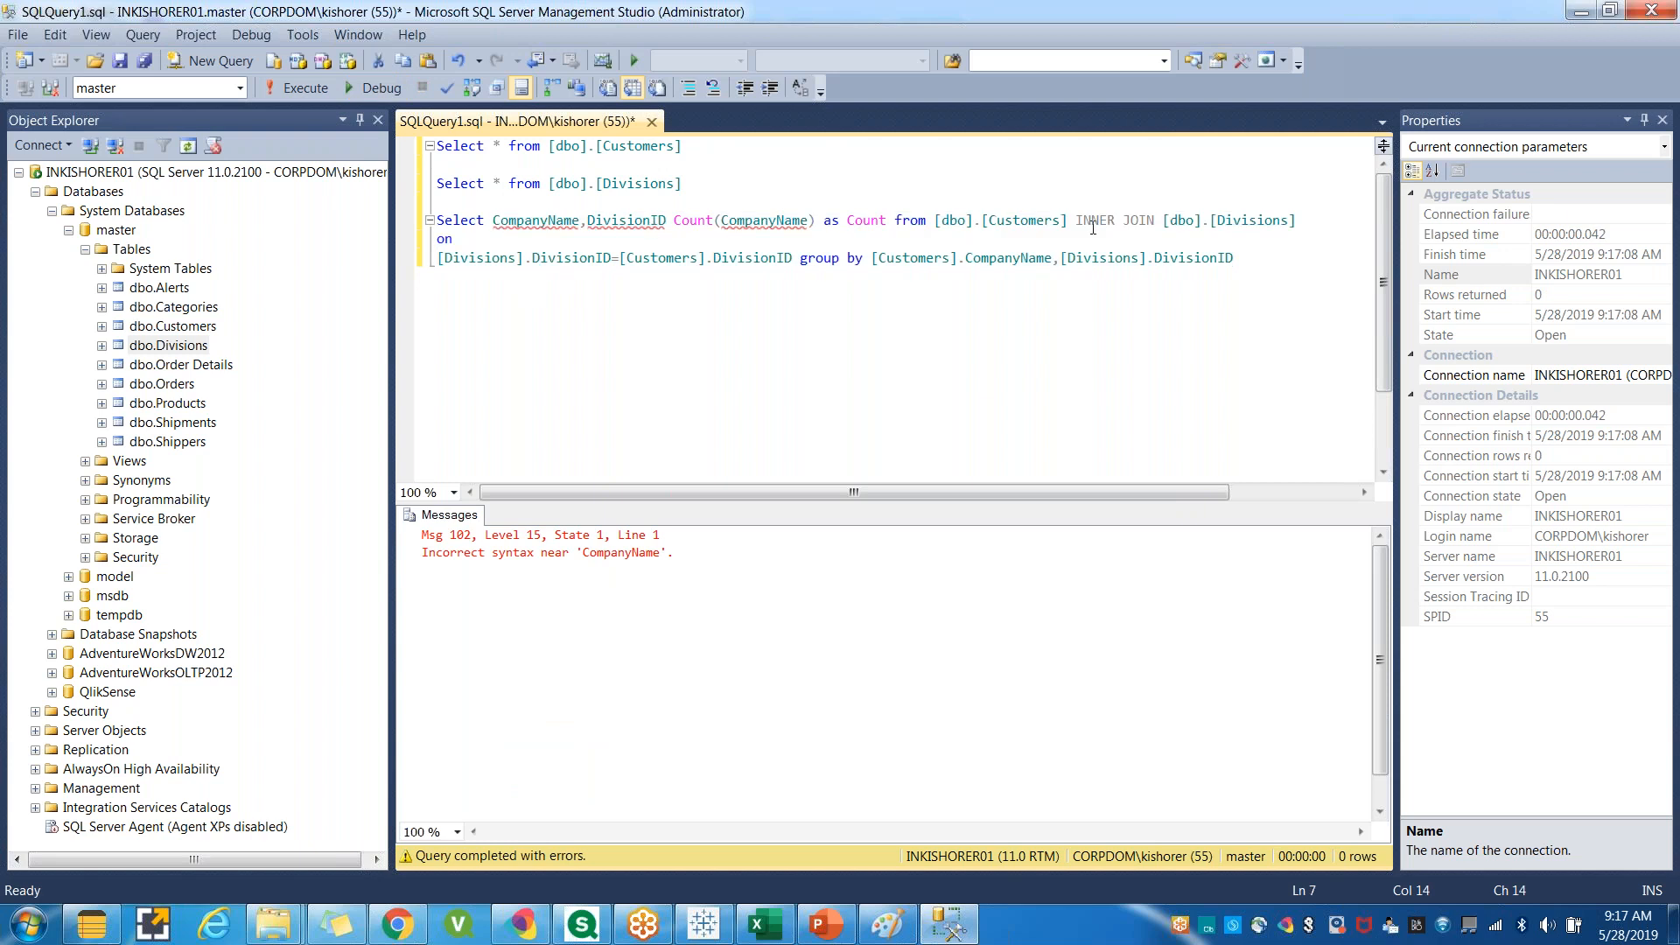
Qualify the selected columns as [Customers].CompanyName and [Divisions].DivisionID.
double_click(1015, 222)
left_click(494, 223)
key("ctrl+v")
type(".")
left_click(1044, 258)
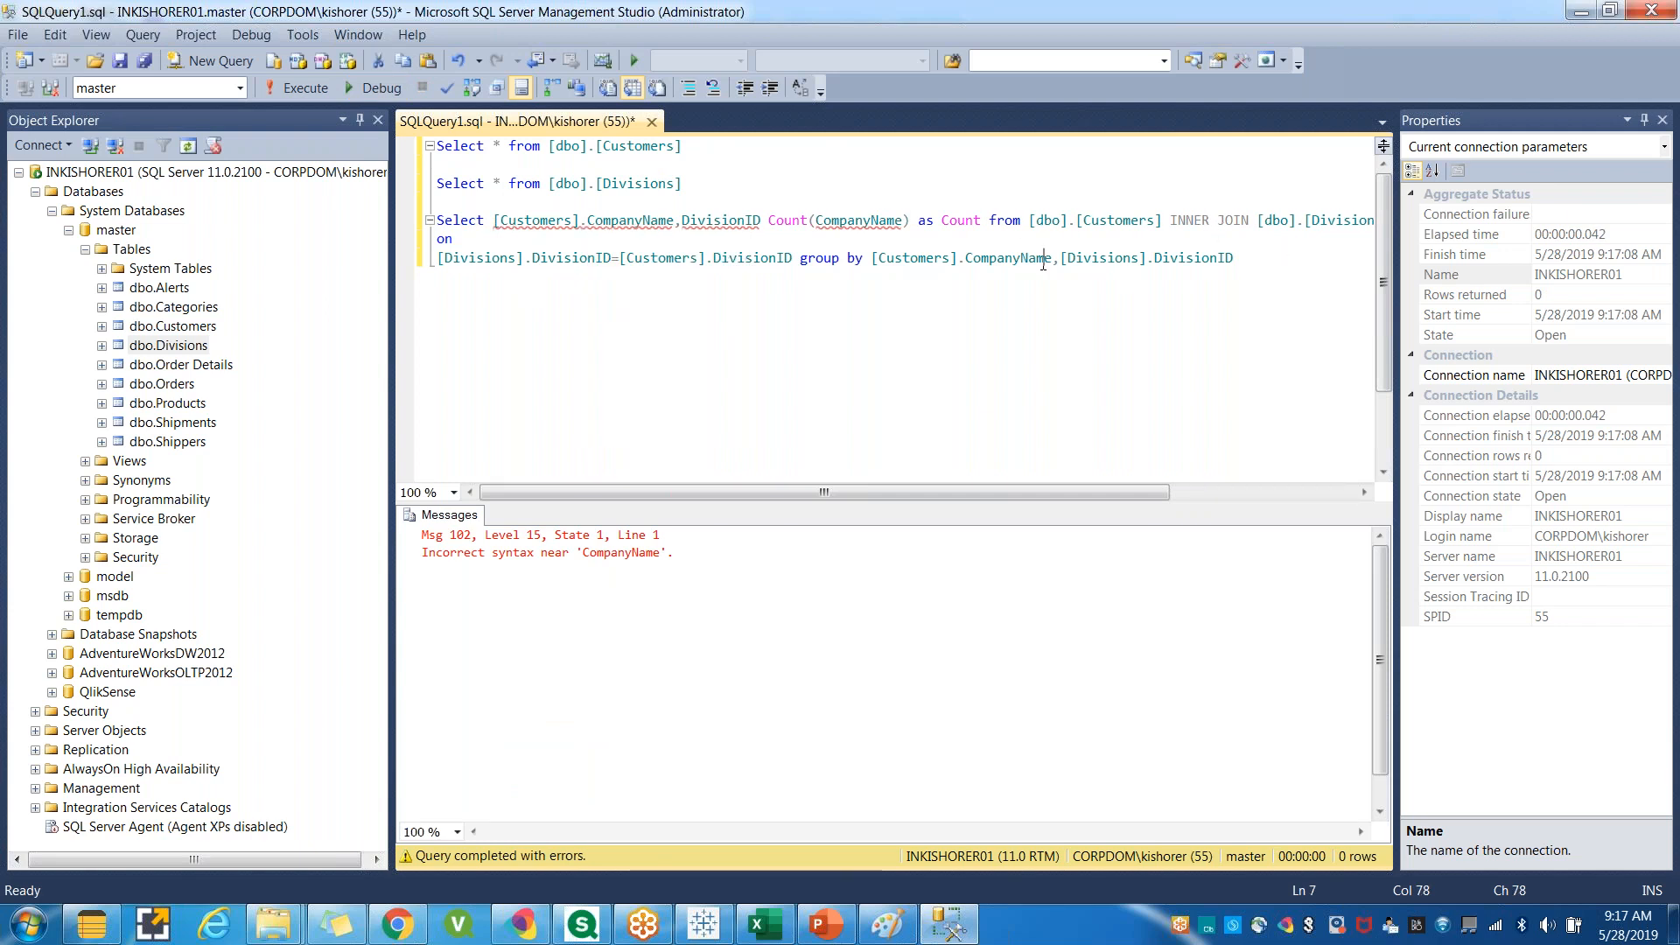
double_click(1095, 259)
left_click(681, 224)
key("ctrl+v")
type(".")
Select the whole join query and run it again.
left_click(1060, 258)
left_click_drag(1251, 257, 436, 220)
key("F5")
left_click(563, 337)
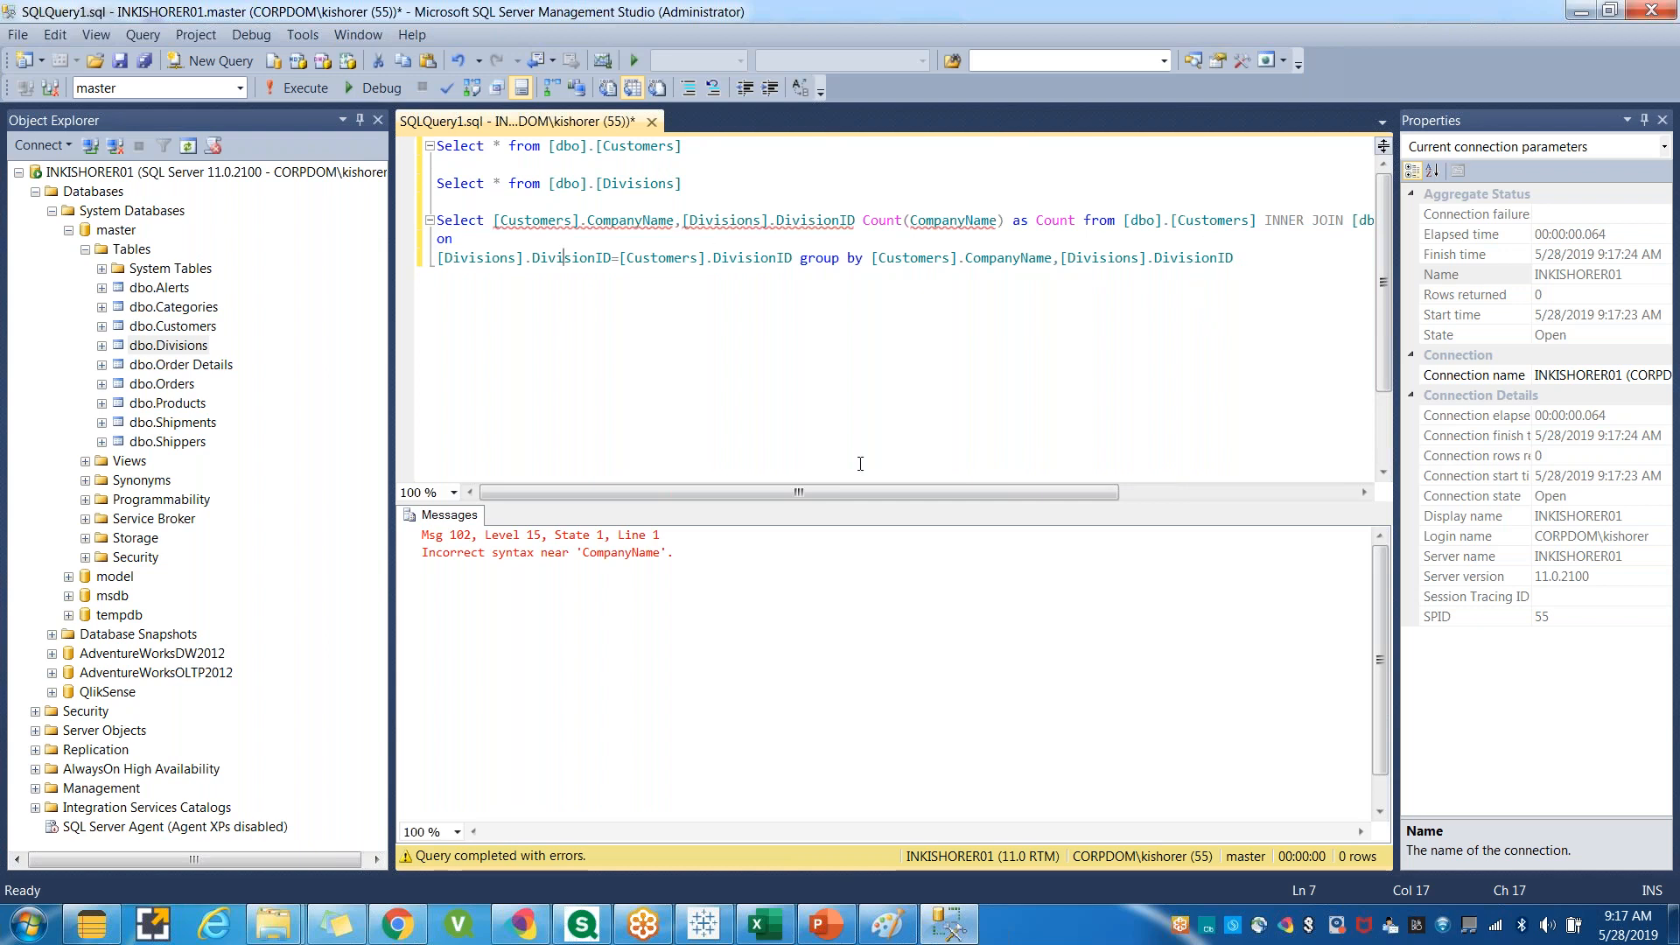
left_click(775, 257)
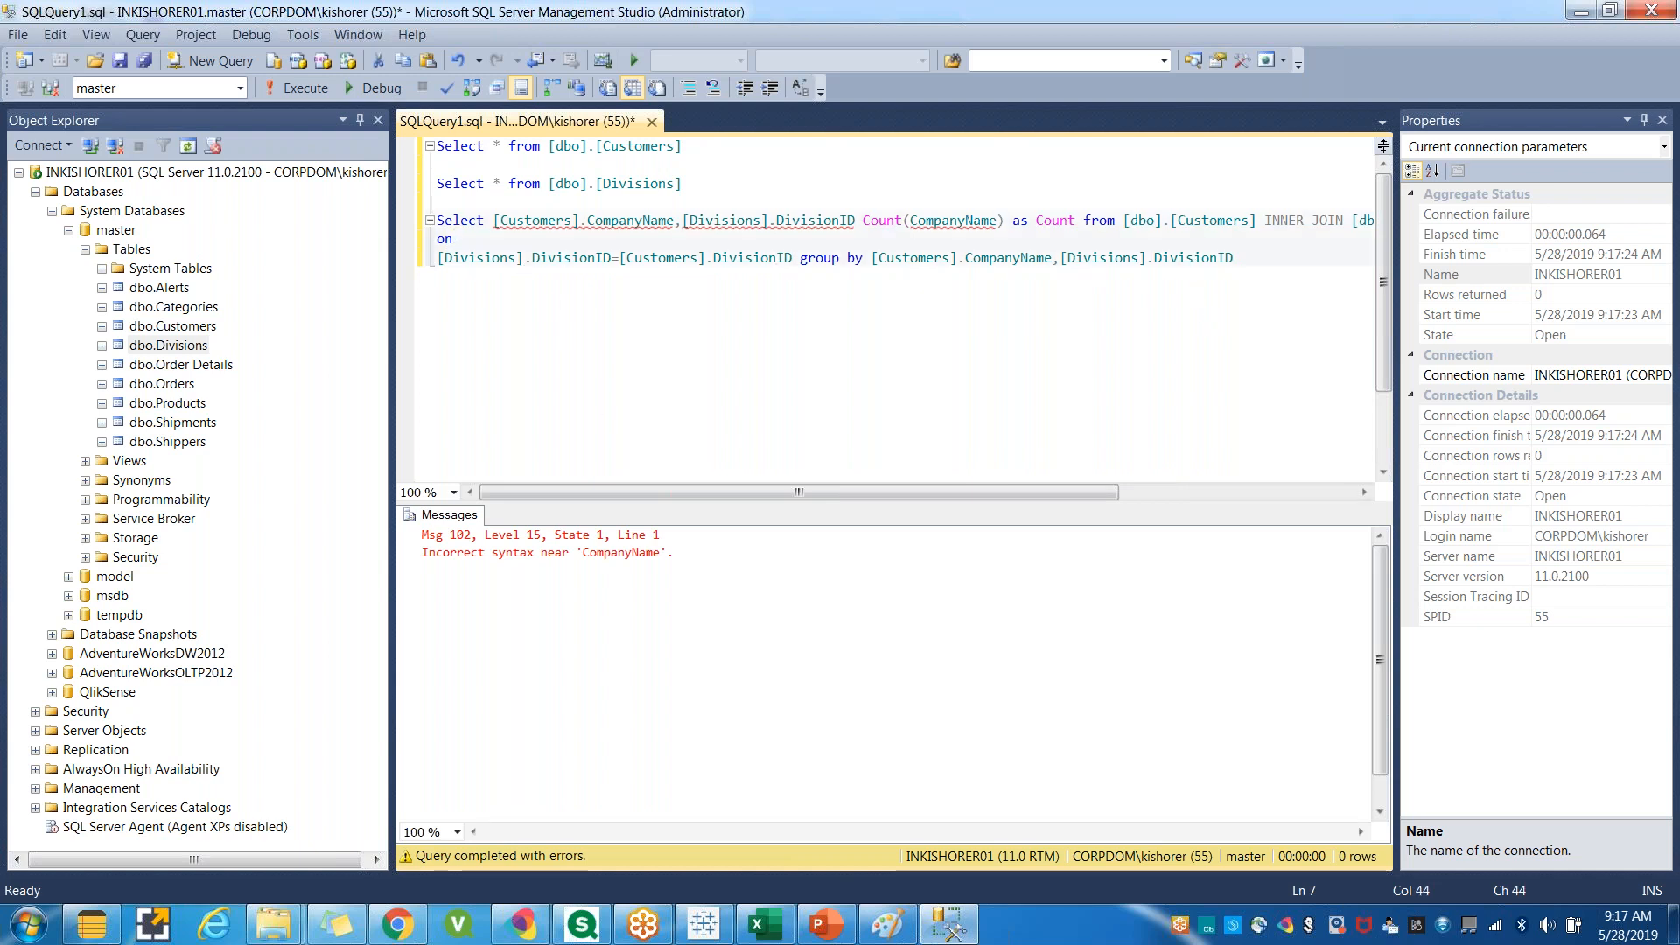
Switch to Tableau to compare the division counts, then return to the query's error.
key("alt+Tab")
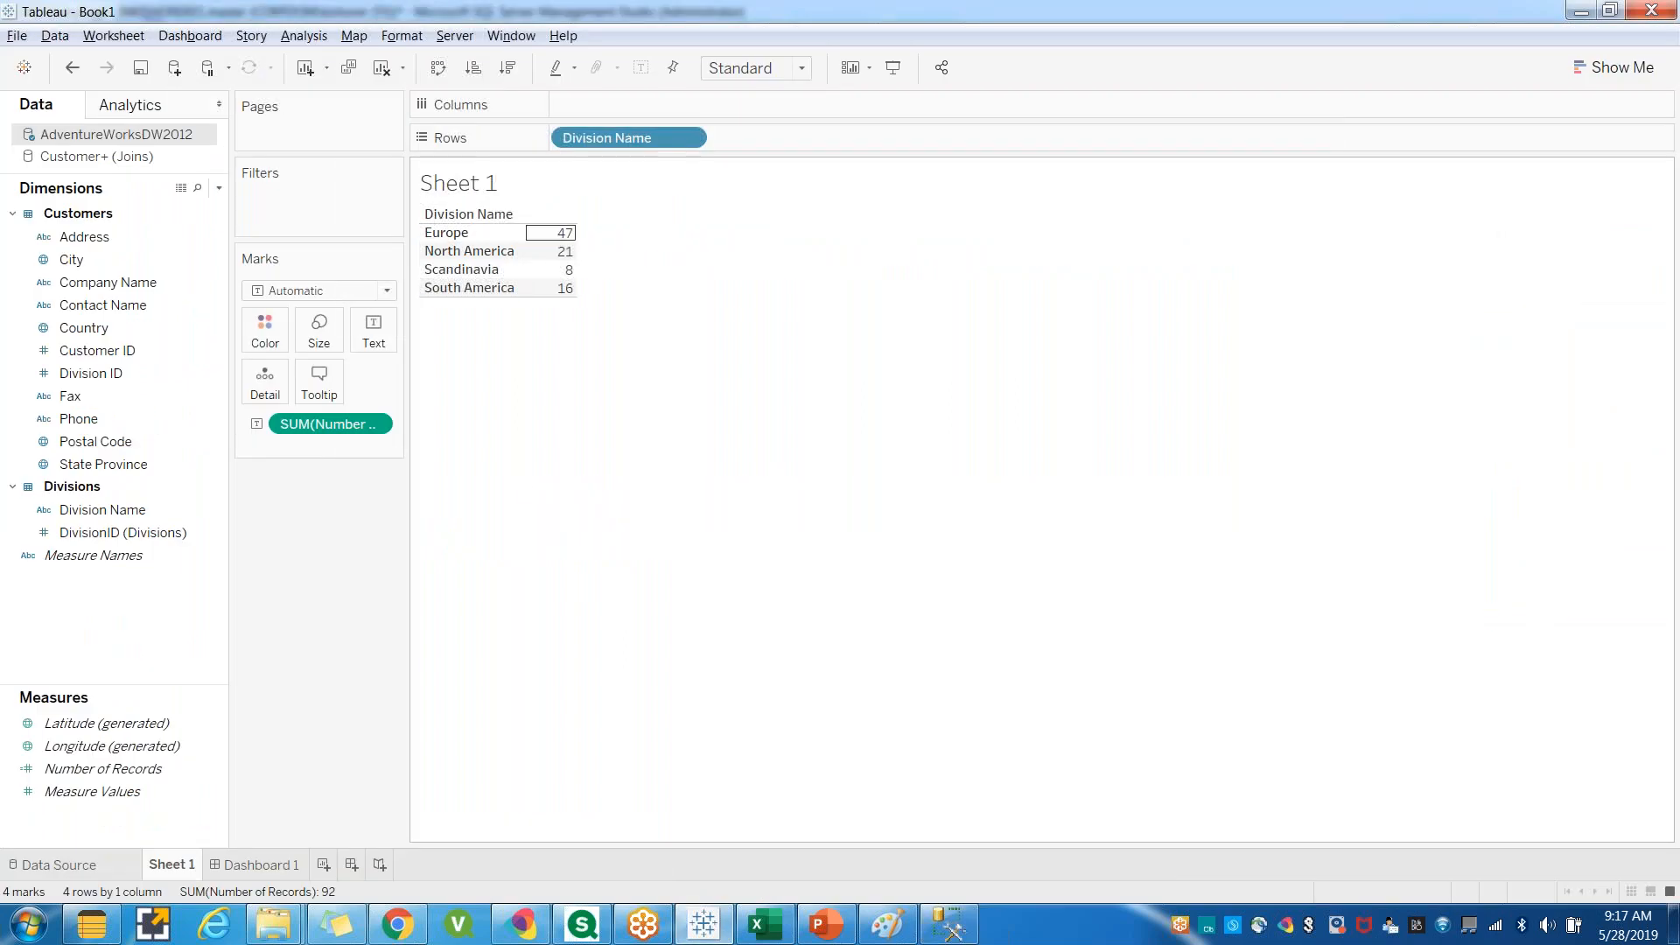
key("alt+Tab")
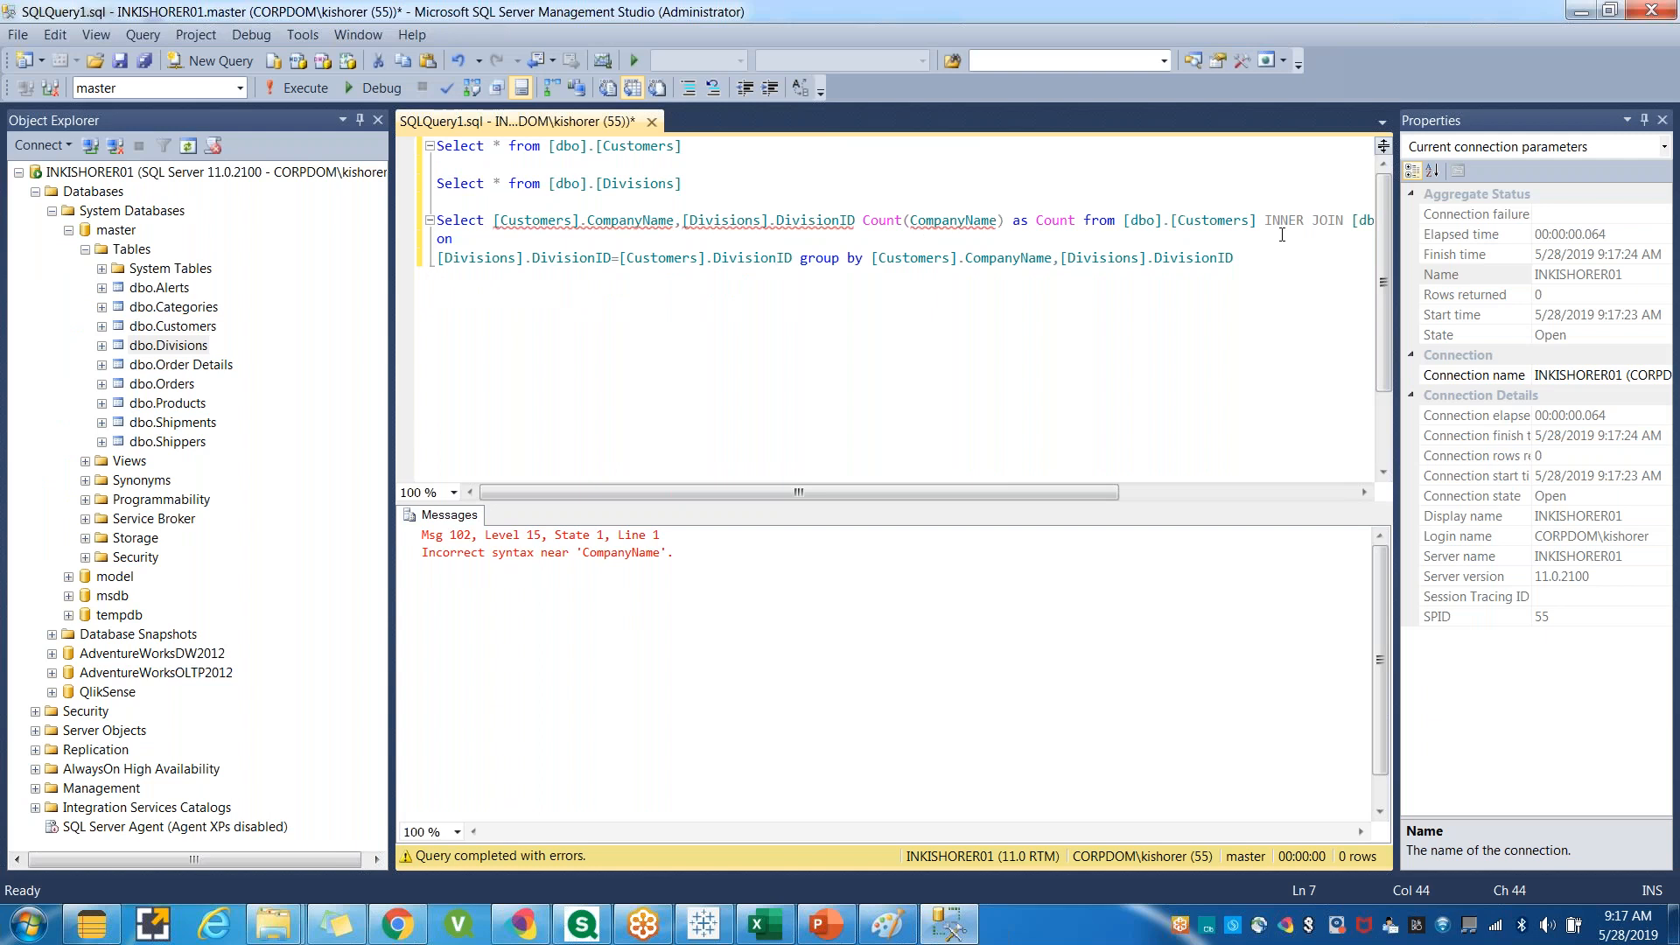
mouse_move(947, 217)
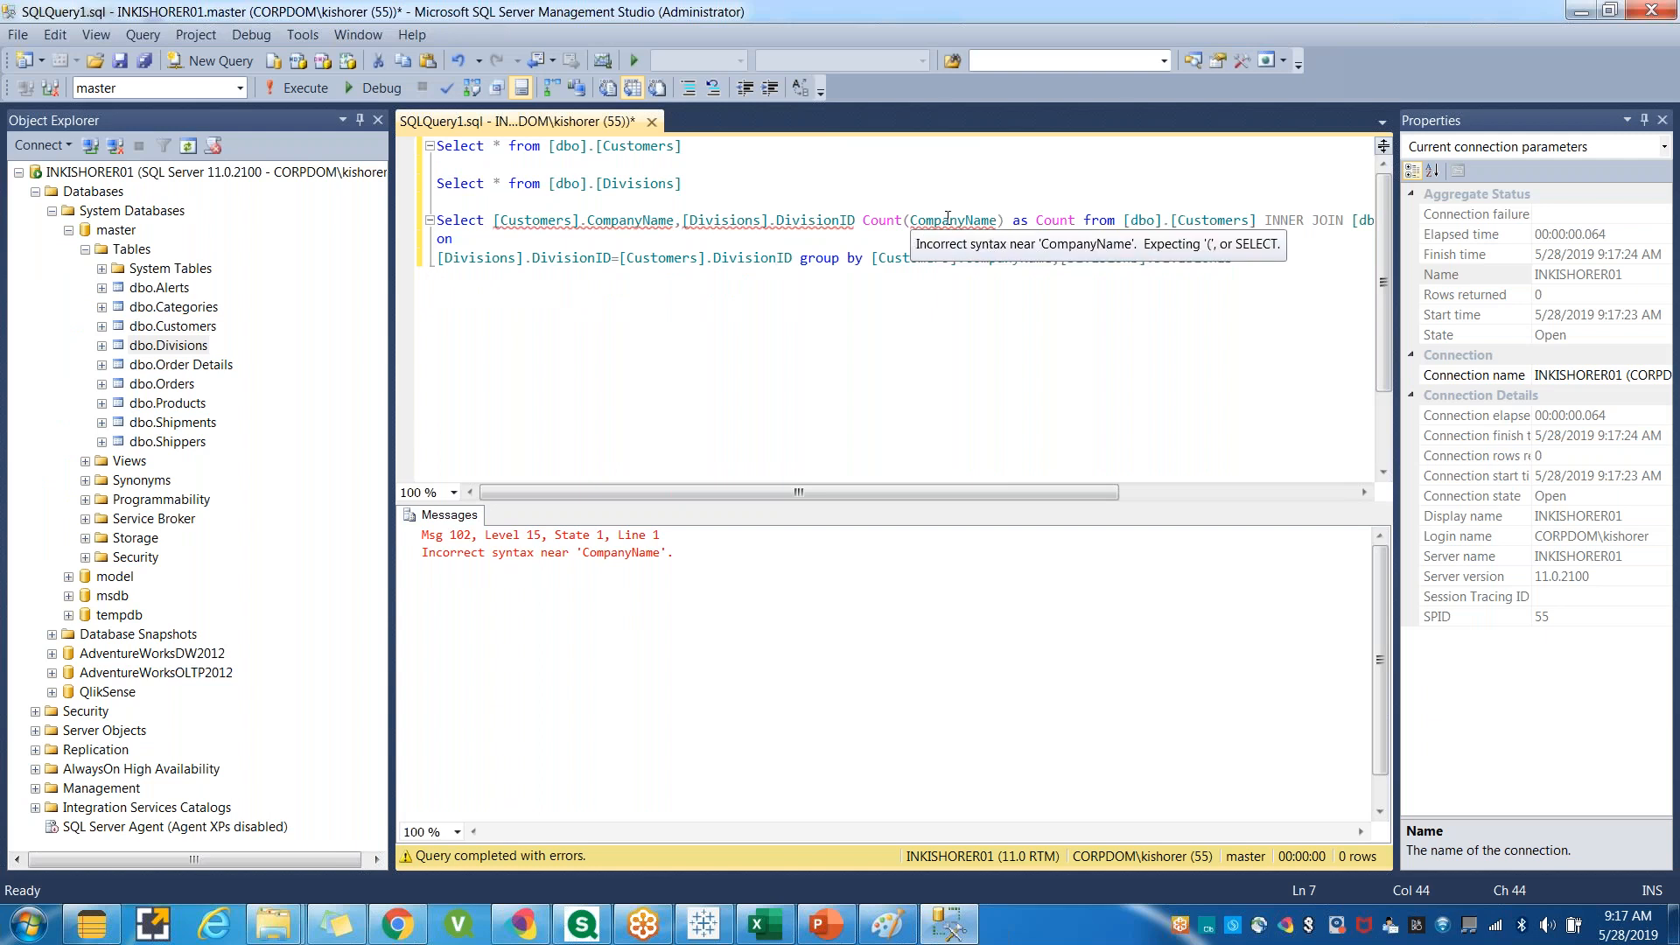
Qualify the Count argument as [Customers].CompanyName.
double_click(544, 221)
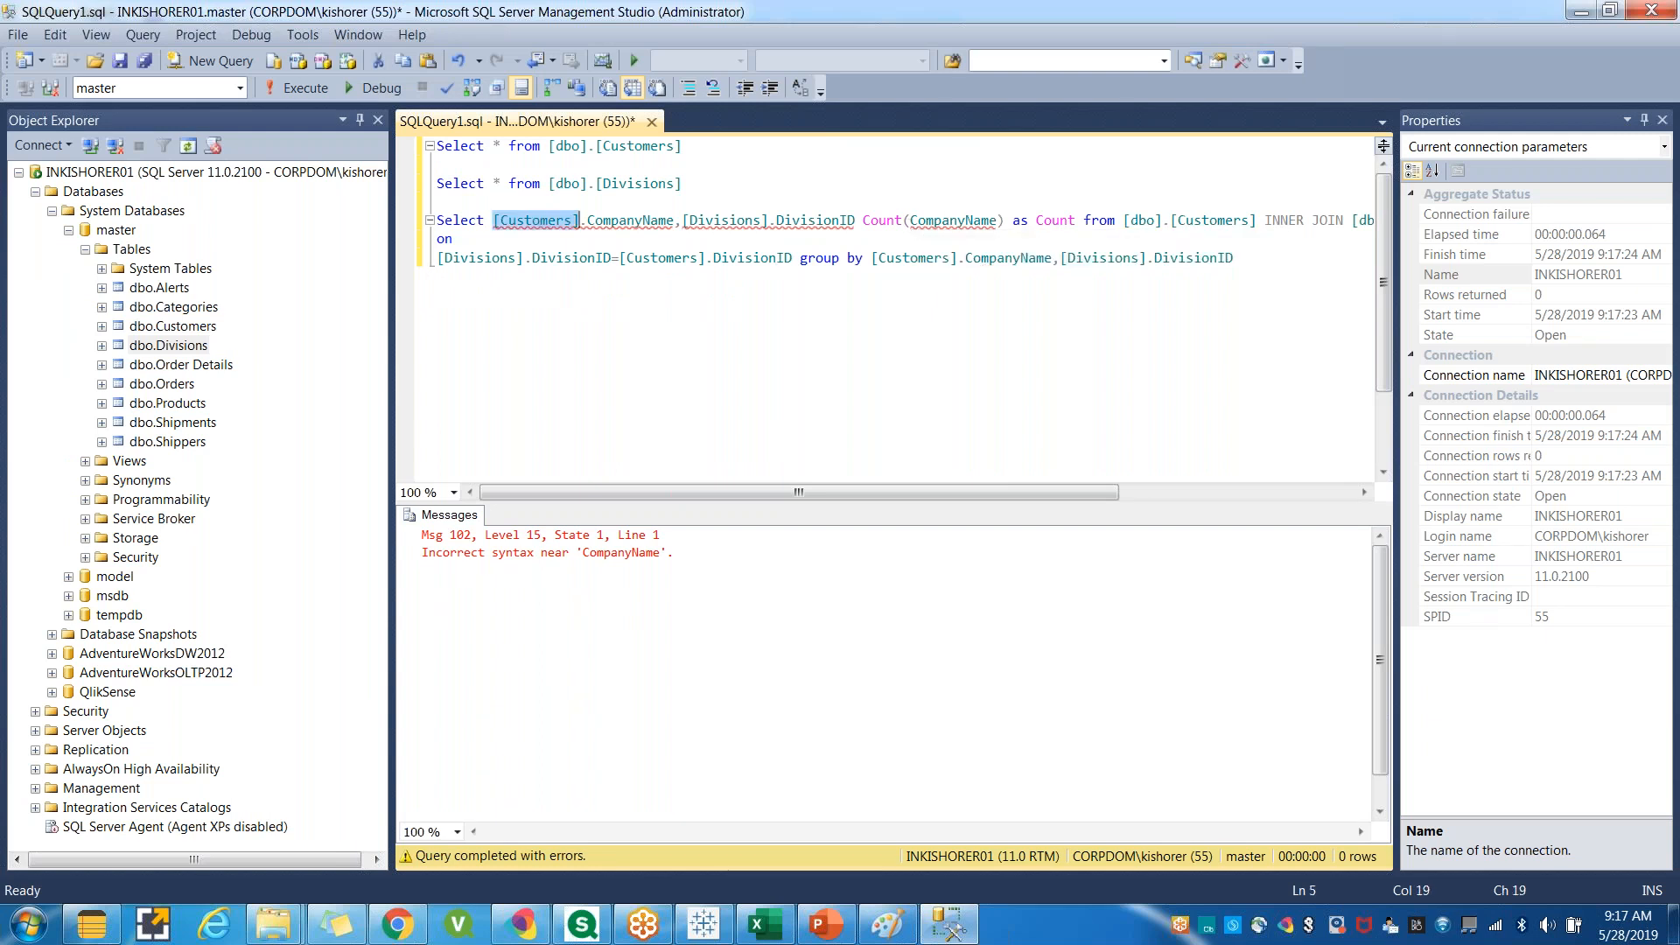
left_click(910, 220)
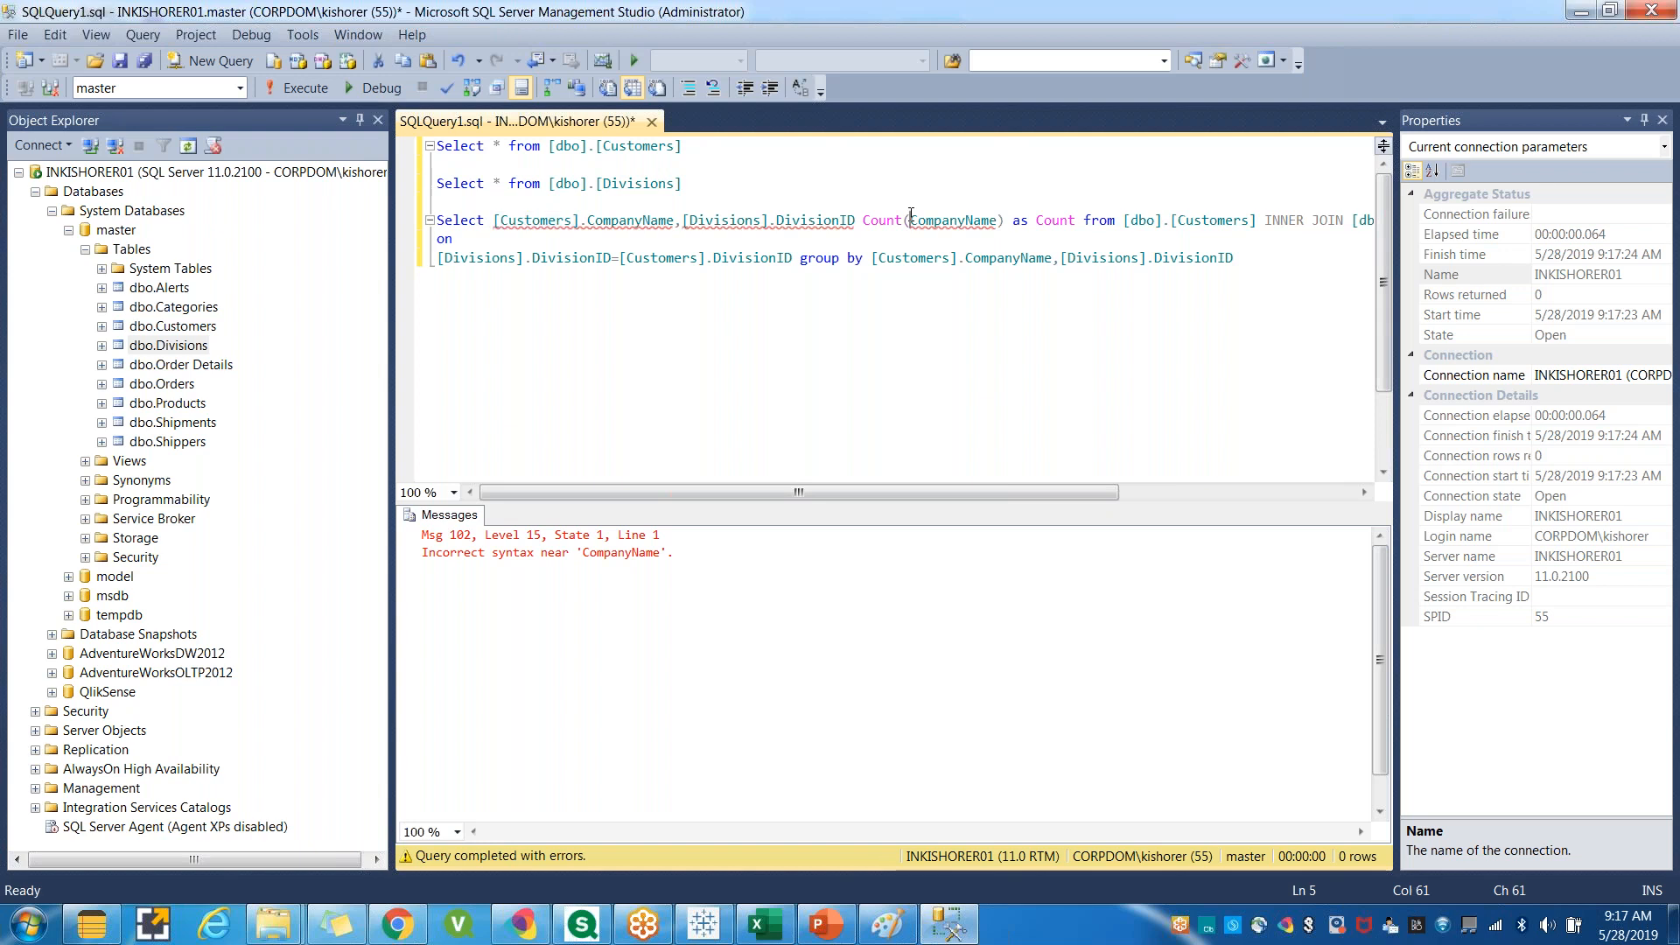
key("ctrl+v")
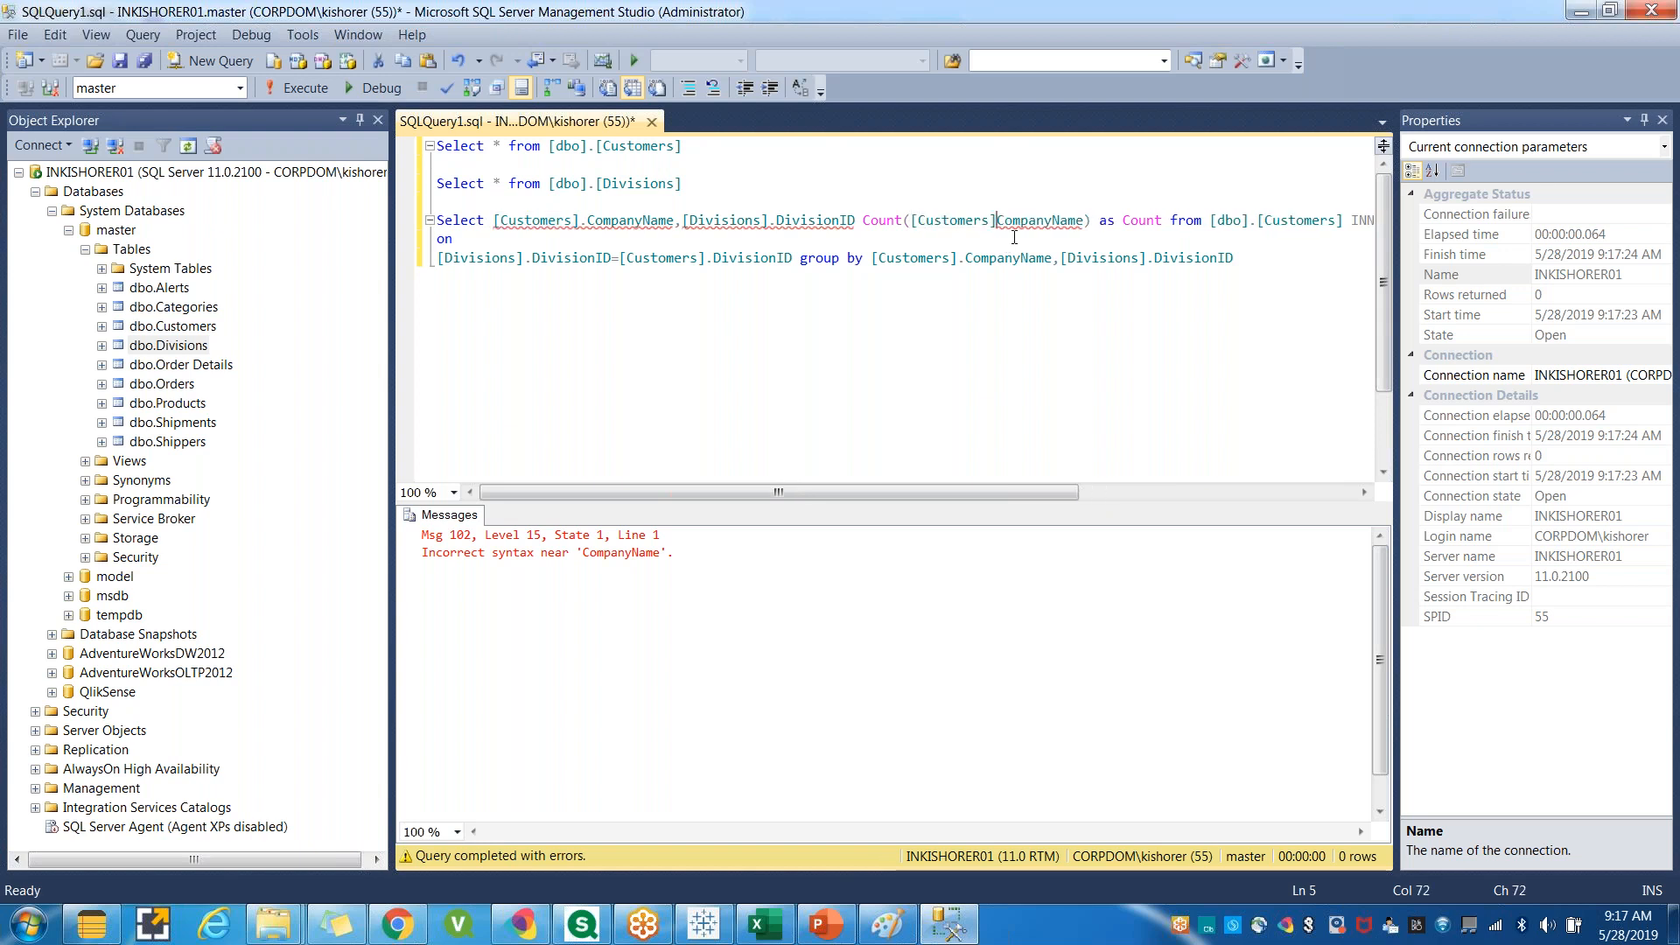
type(".")
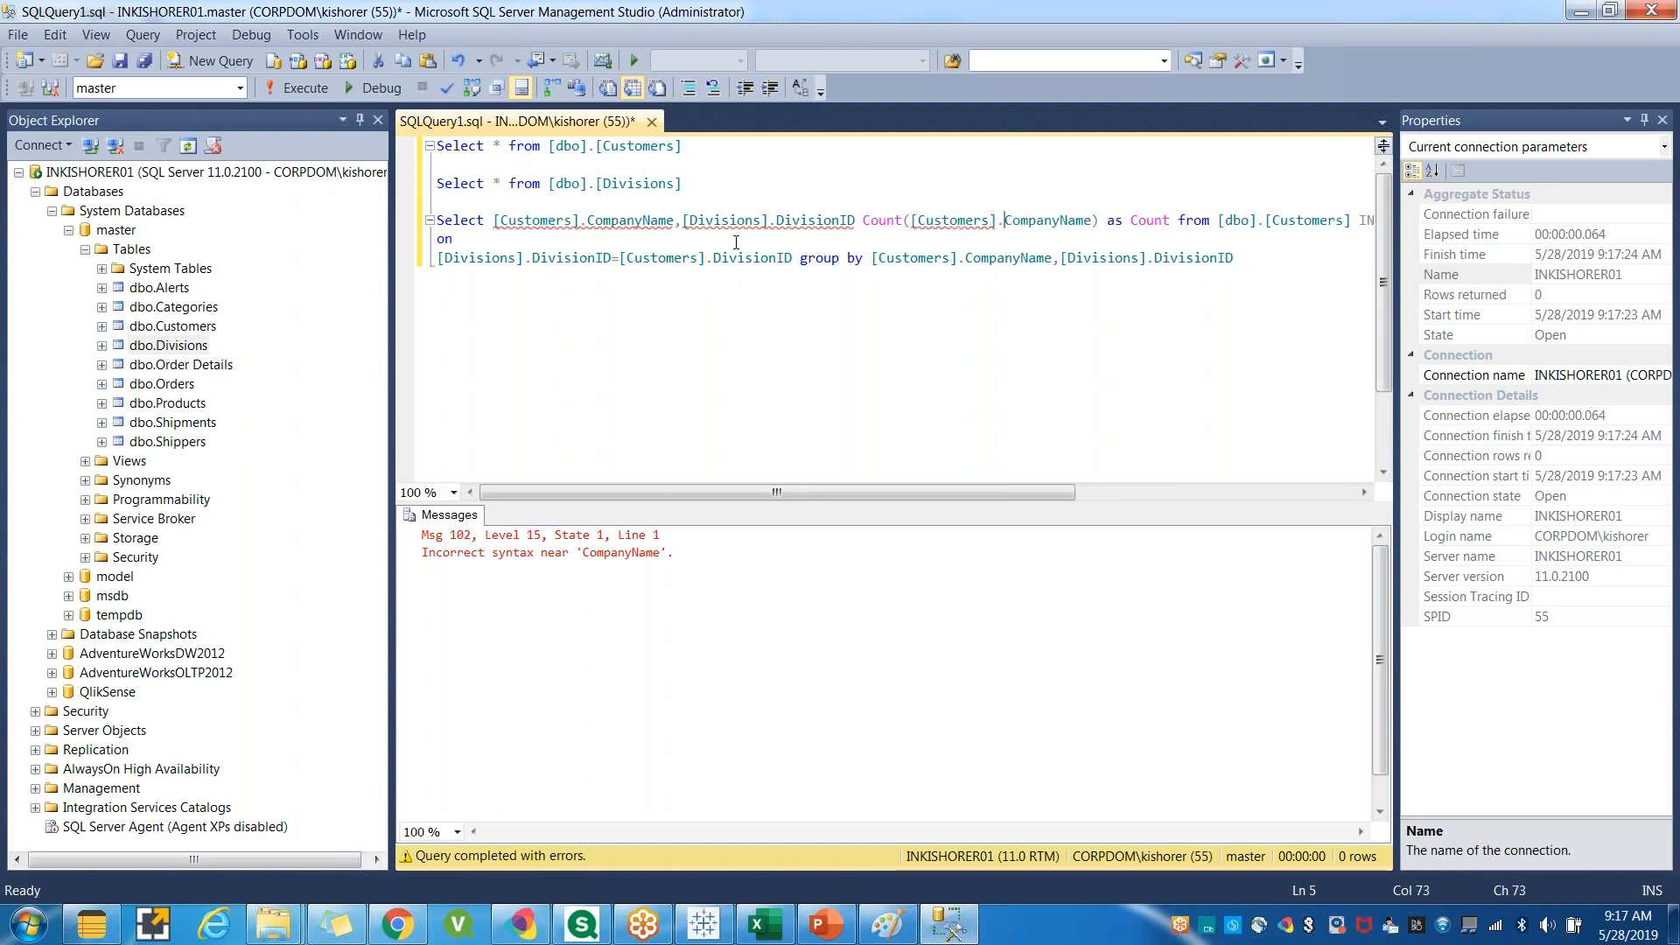
Change the Count argument to [Divisions].DivisionID.
double_click(814, 219)
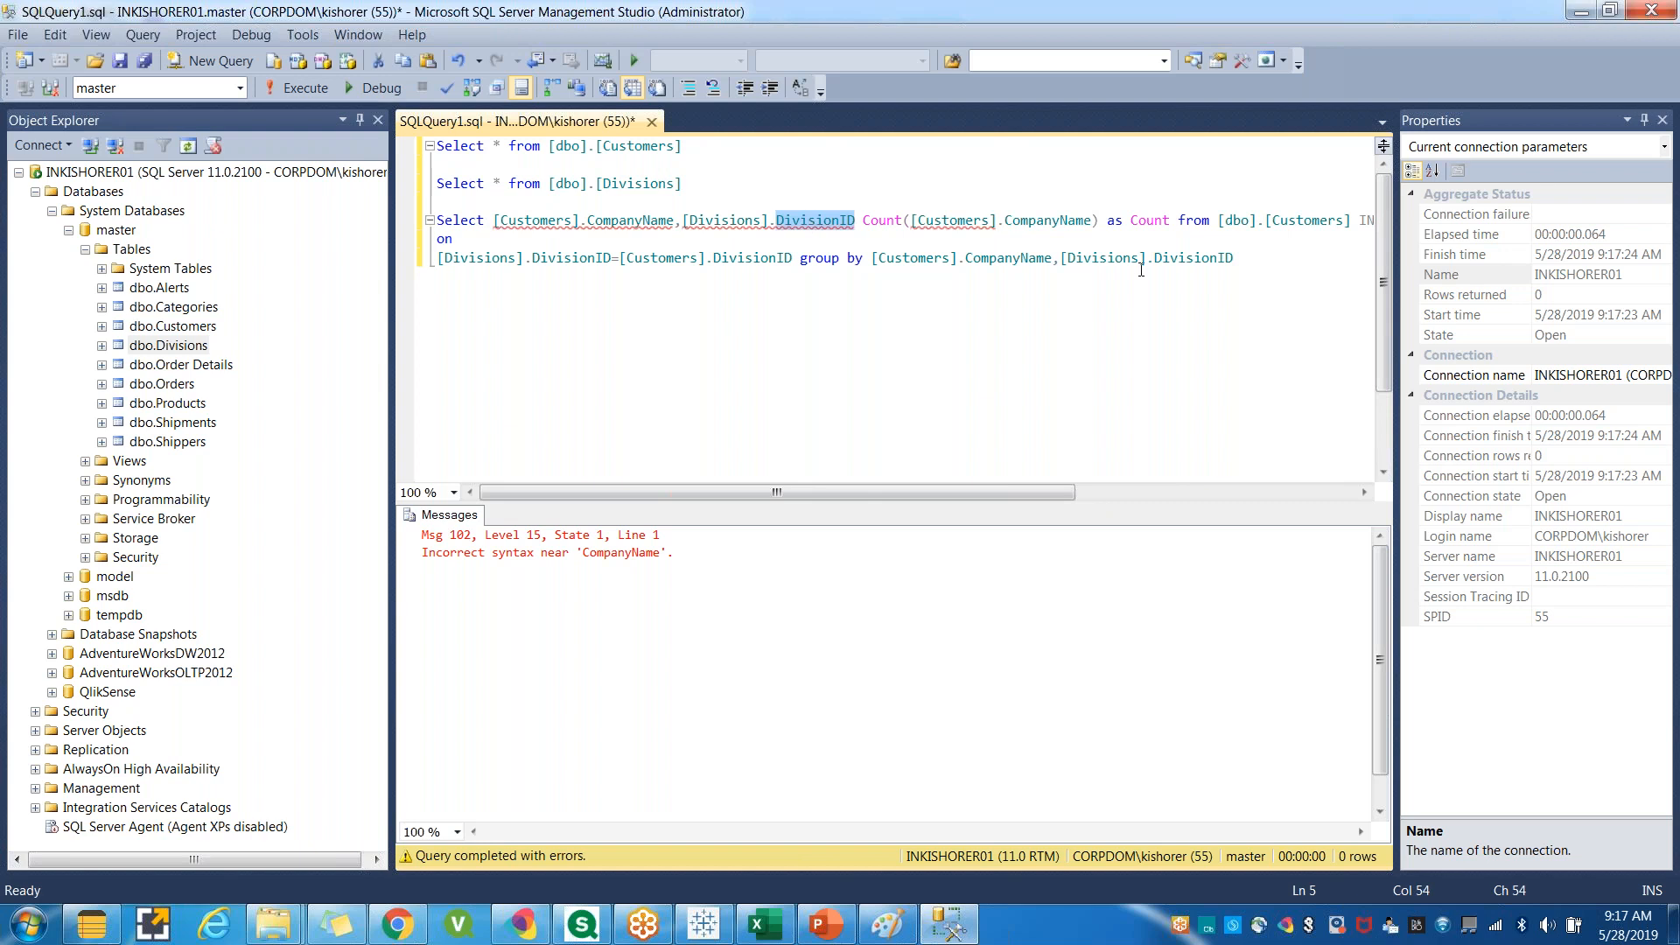
key("ctrl+c")
double_click(1044, 221)
key("ctrl+v")
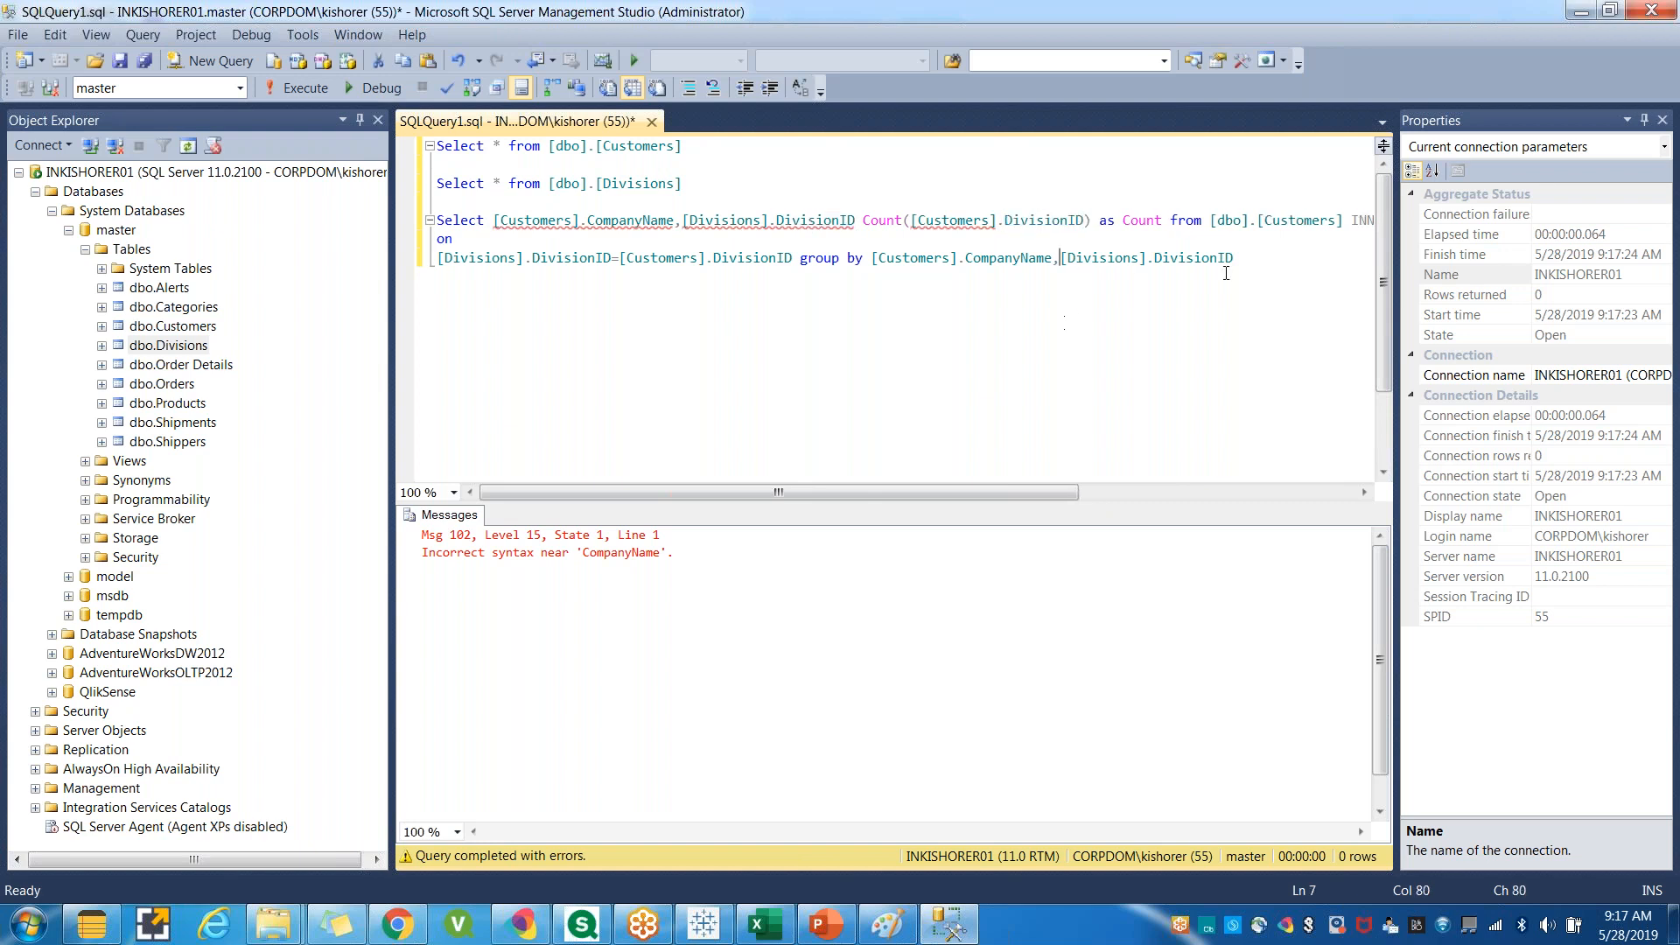
left_click_drag(681, 219, 769, 219)
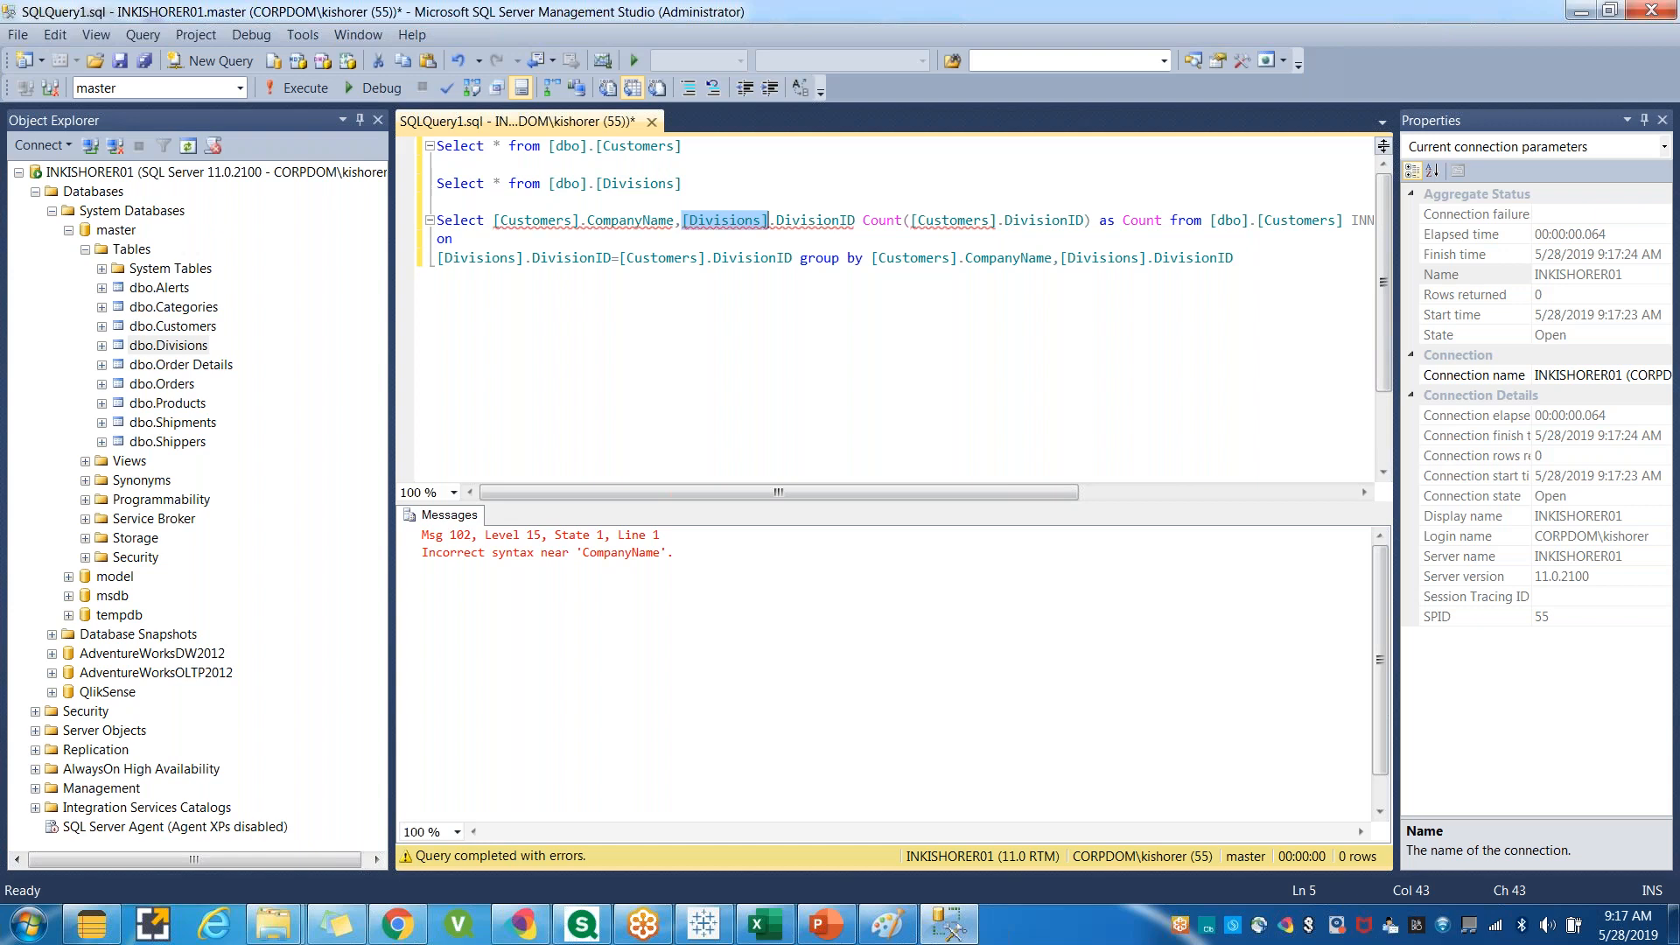
key("ctrl+c")
left_click_drag(911, 220, 997, 220)
key("ctrl+v")
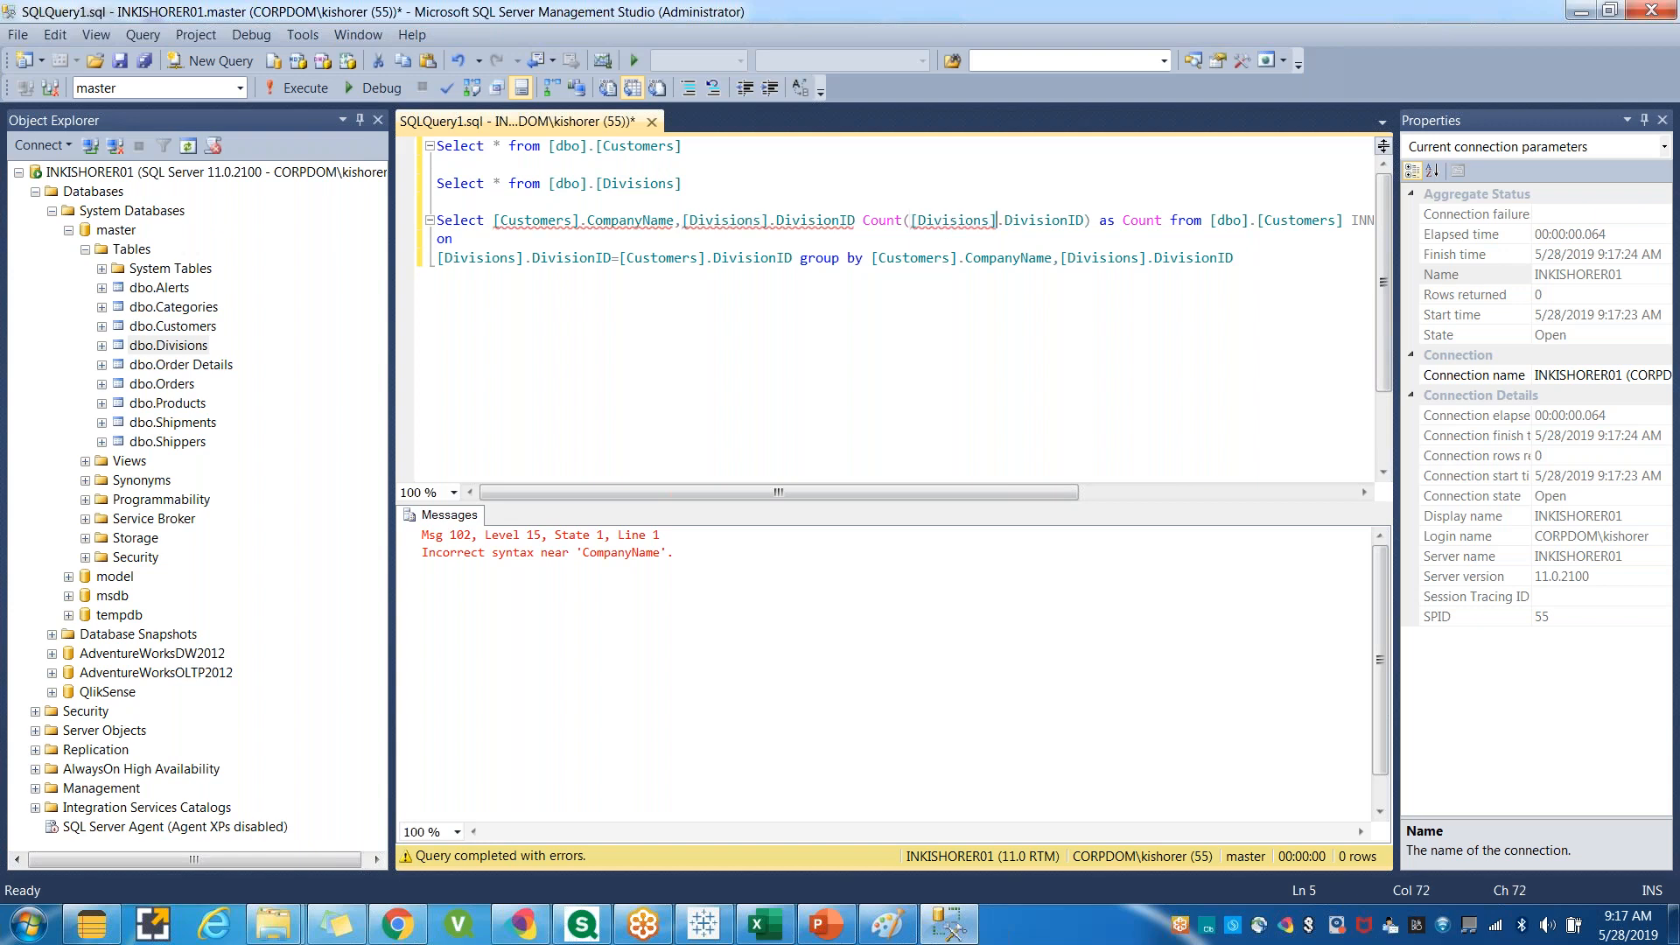
Select the whole join query and run it.
left_click(1182, 257)
left_click_drag(1241, 259, 435, 220)
left_click(301, 90)
left_click(650, 317)
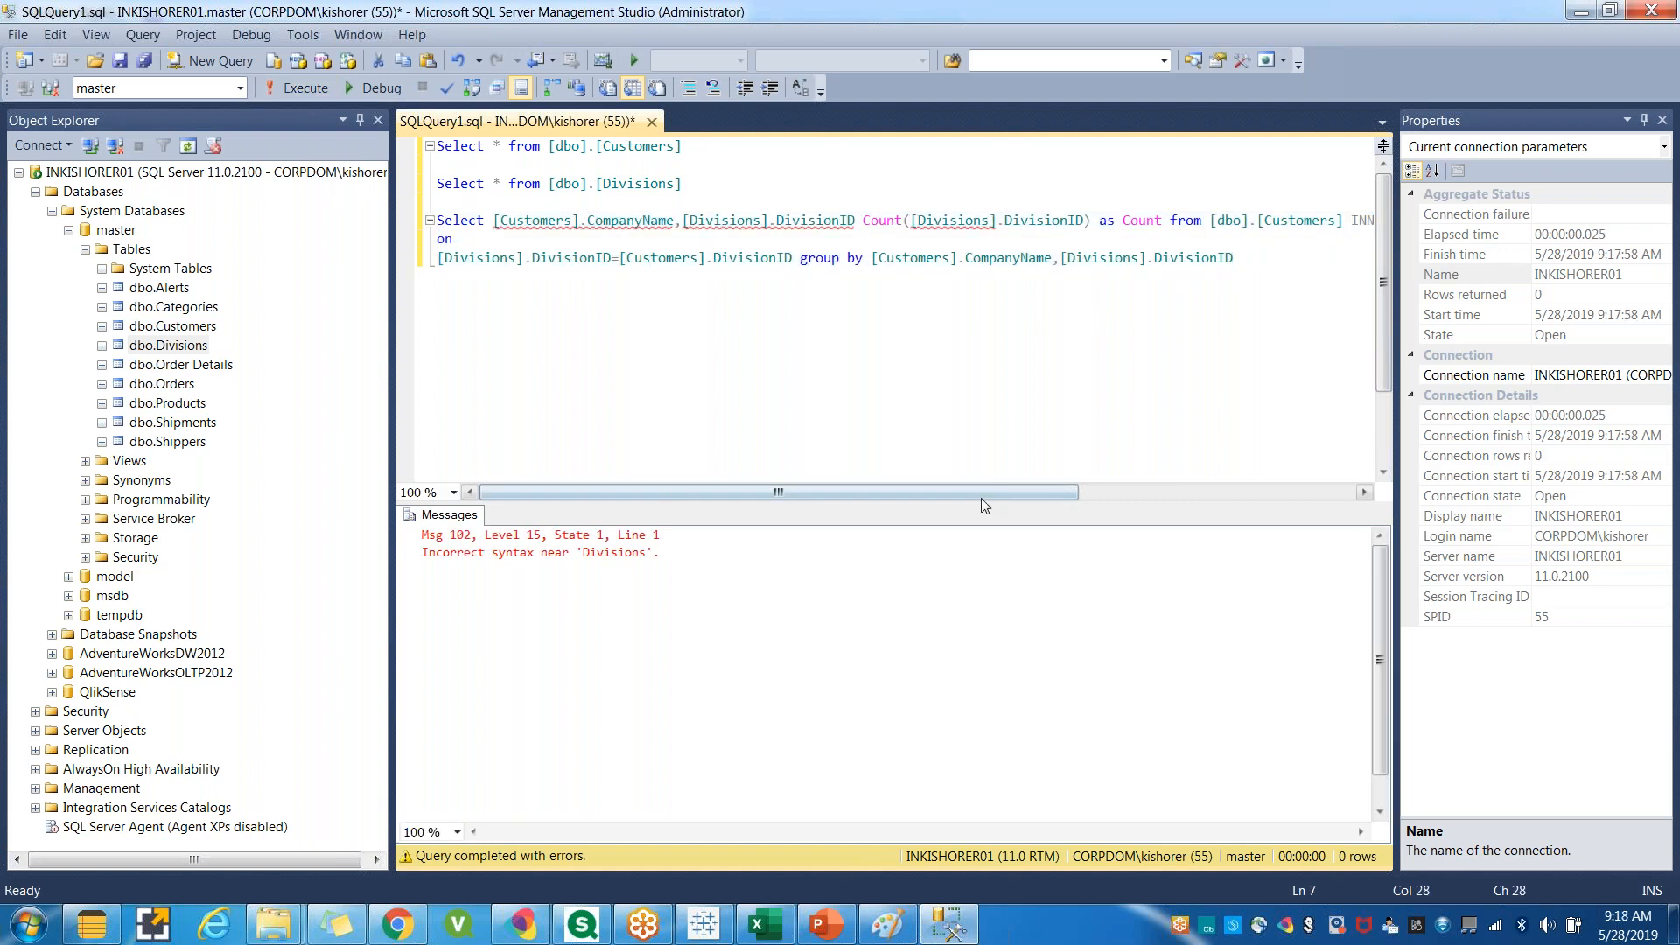
Add a new line with the text SQL a few lines below the join query.
left_click_drag(987, 499, 1028, 499)
left_click_drag(1075, 258, 988, 258)
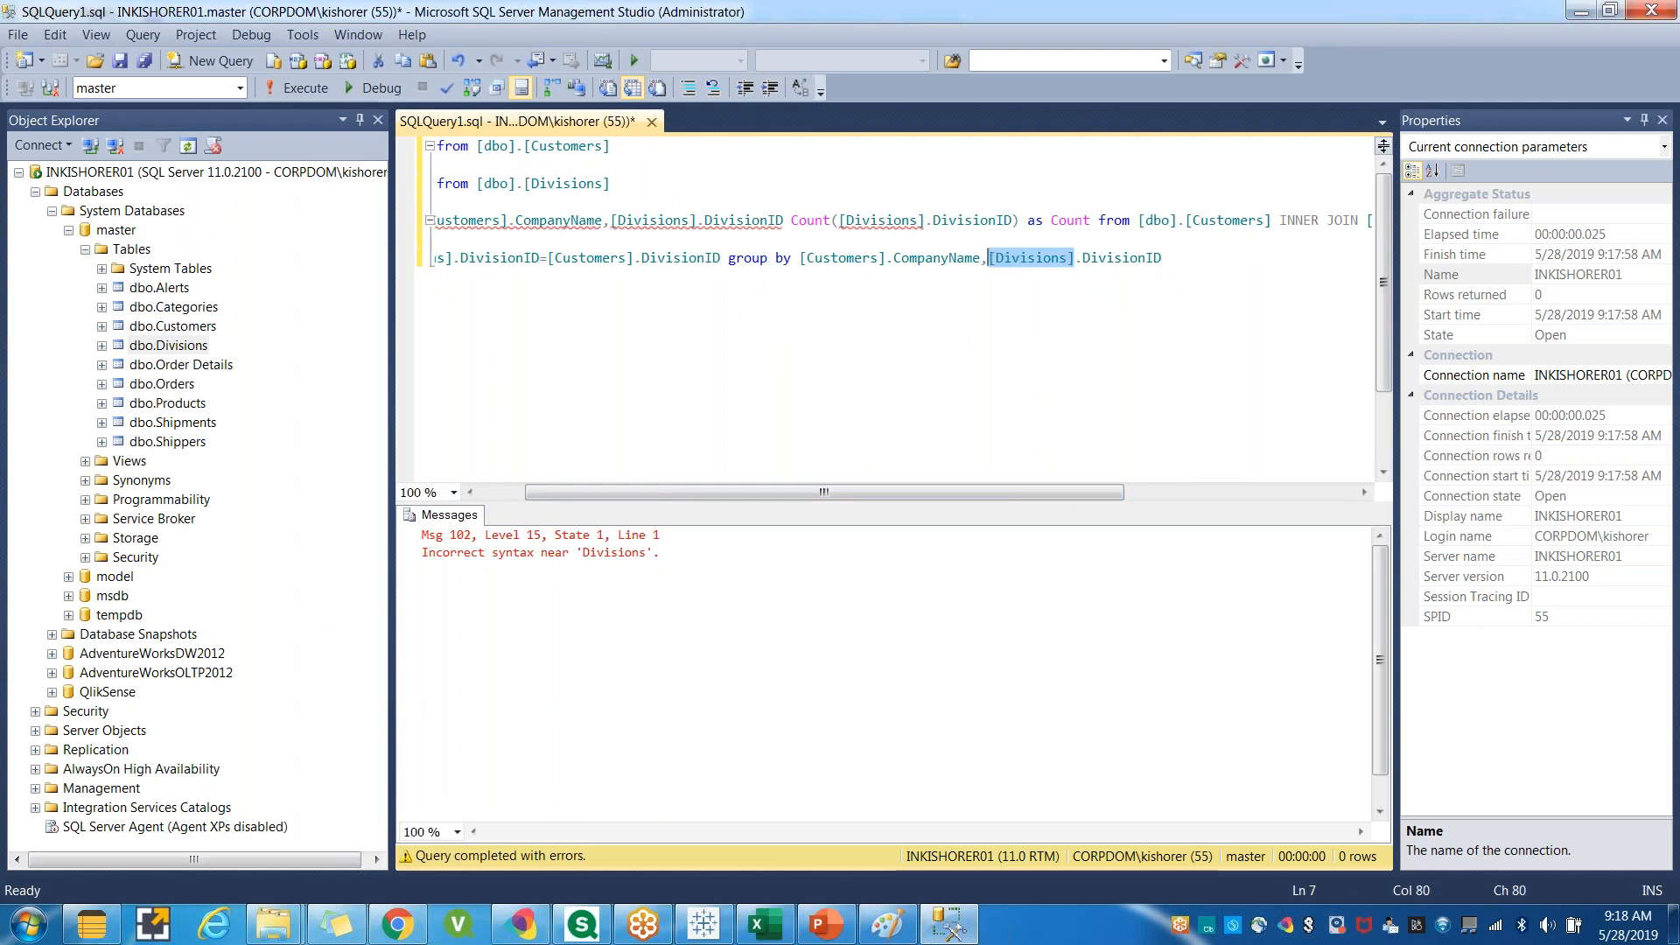
left_click_drag(1011, 498, 884, 499)
left_click(636, 259)
left_click(1277, 263)
key("Return")
key("Return")
key("Return")
type("SQL")
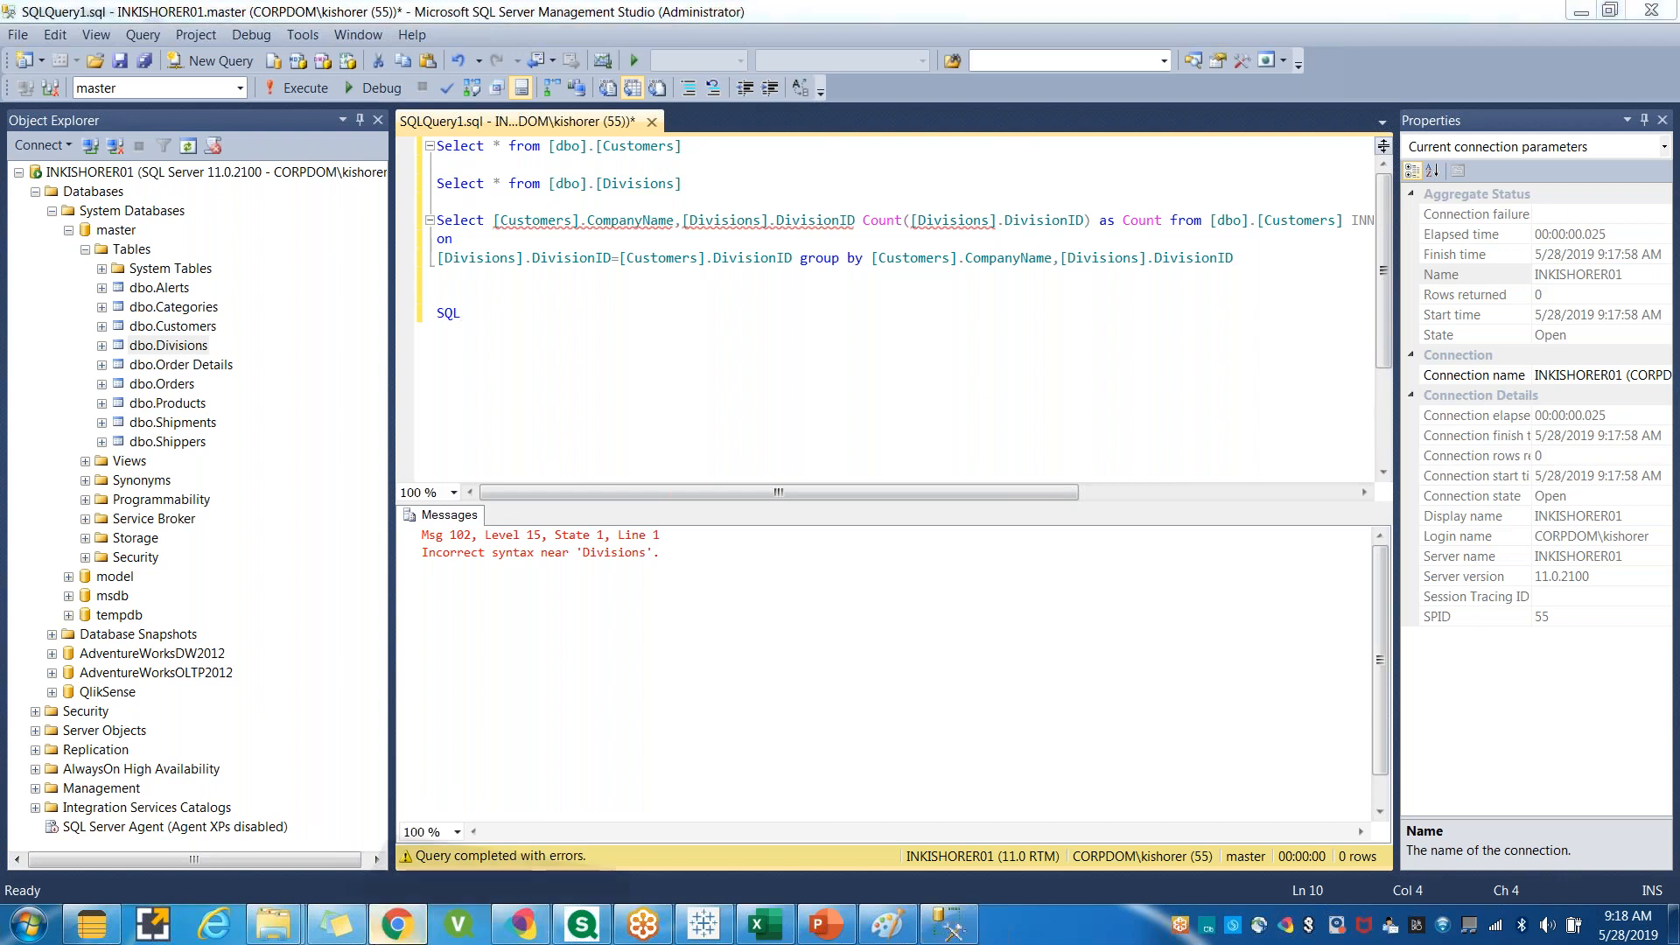
Open the w3schools.com site in a new browser tab.
left_click(400, 926)
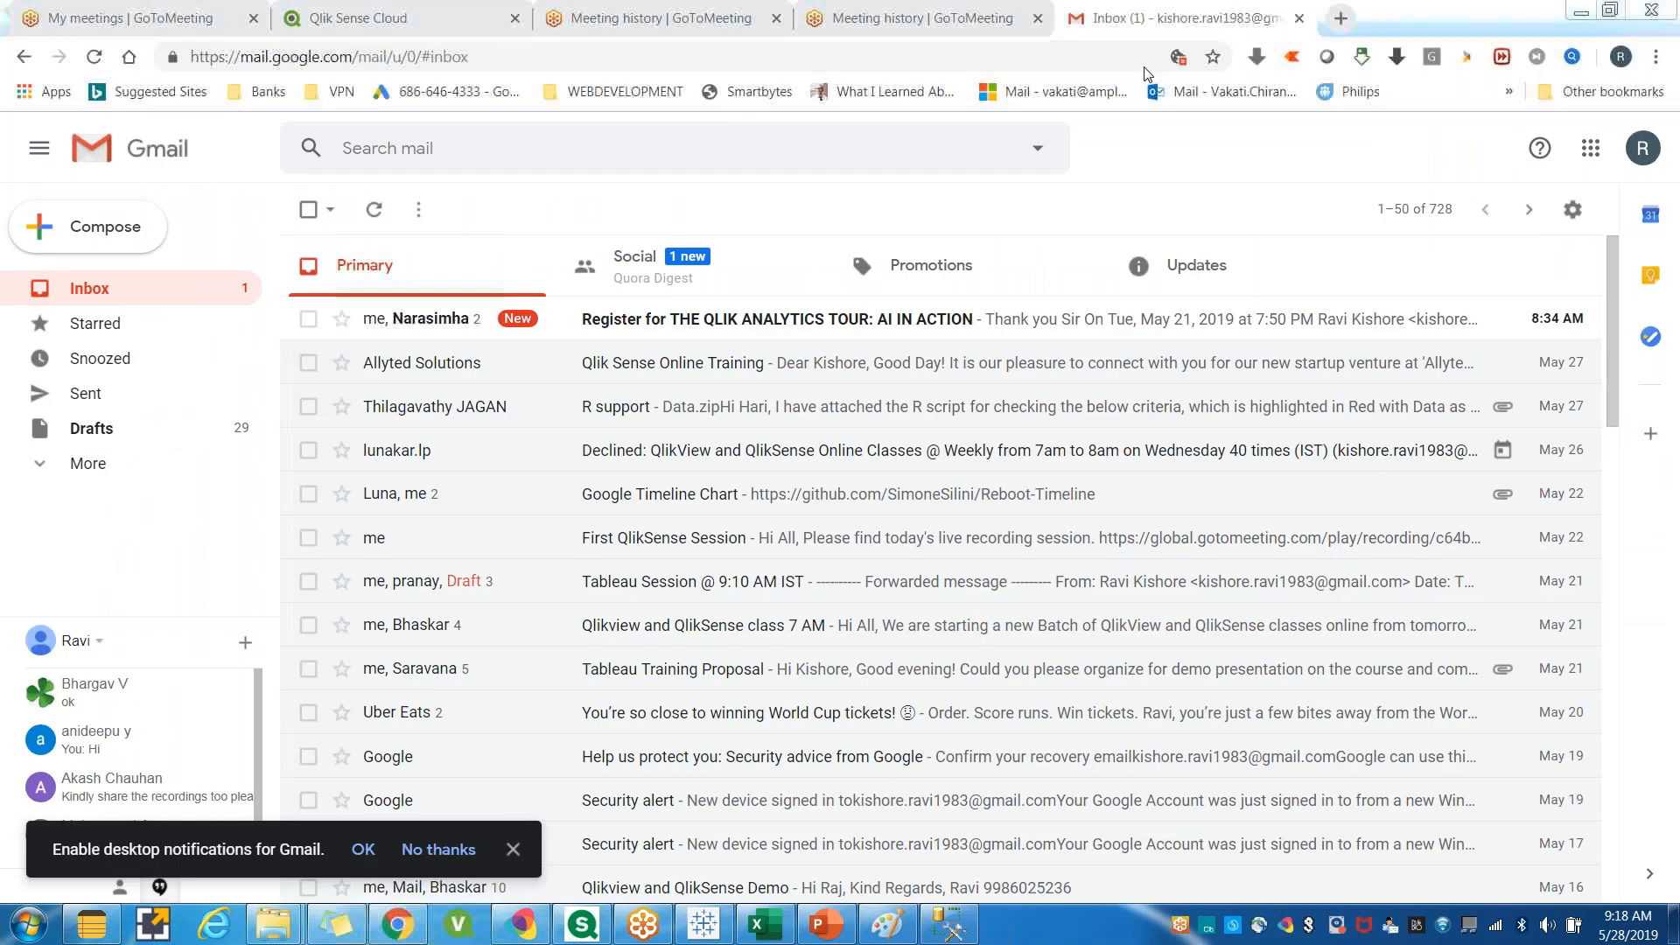
key("ctrl+t")
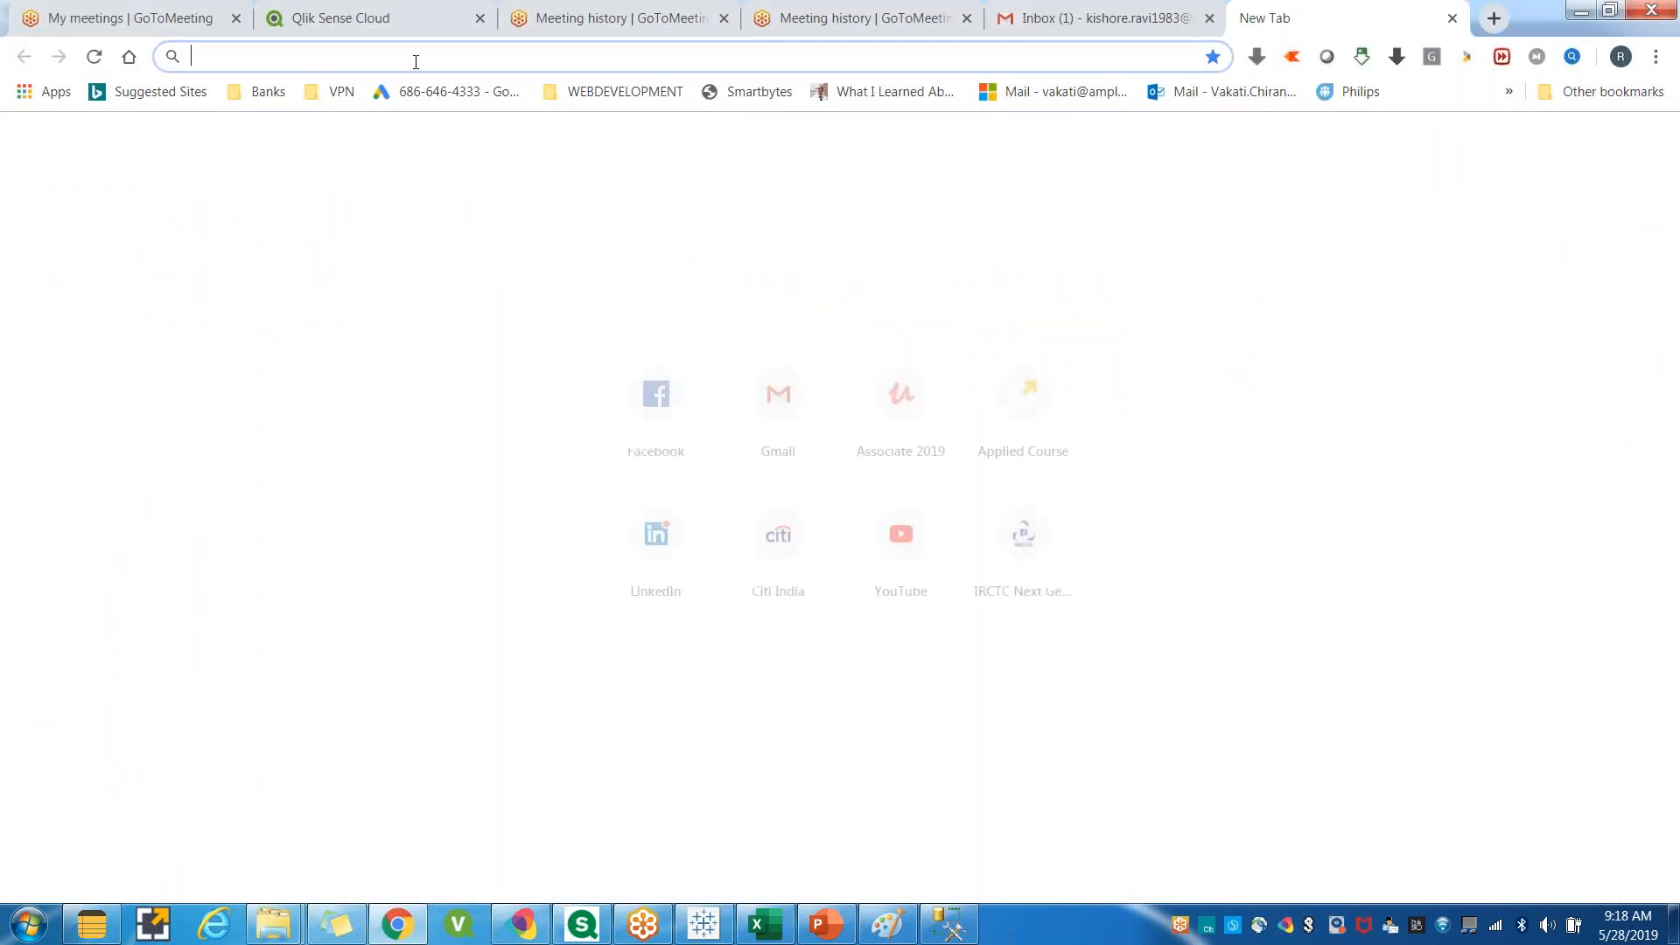
left_click(948, 932)
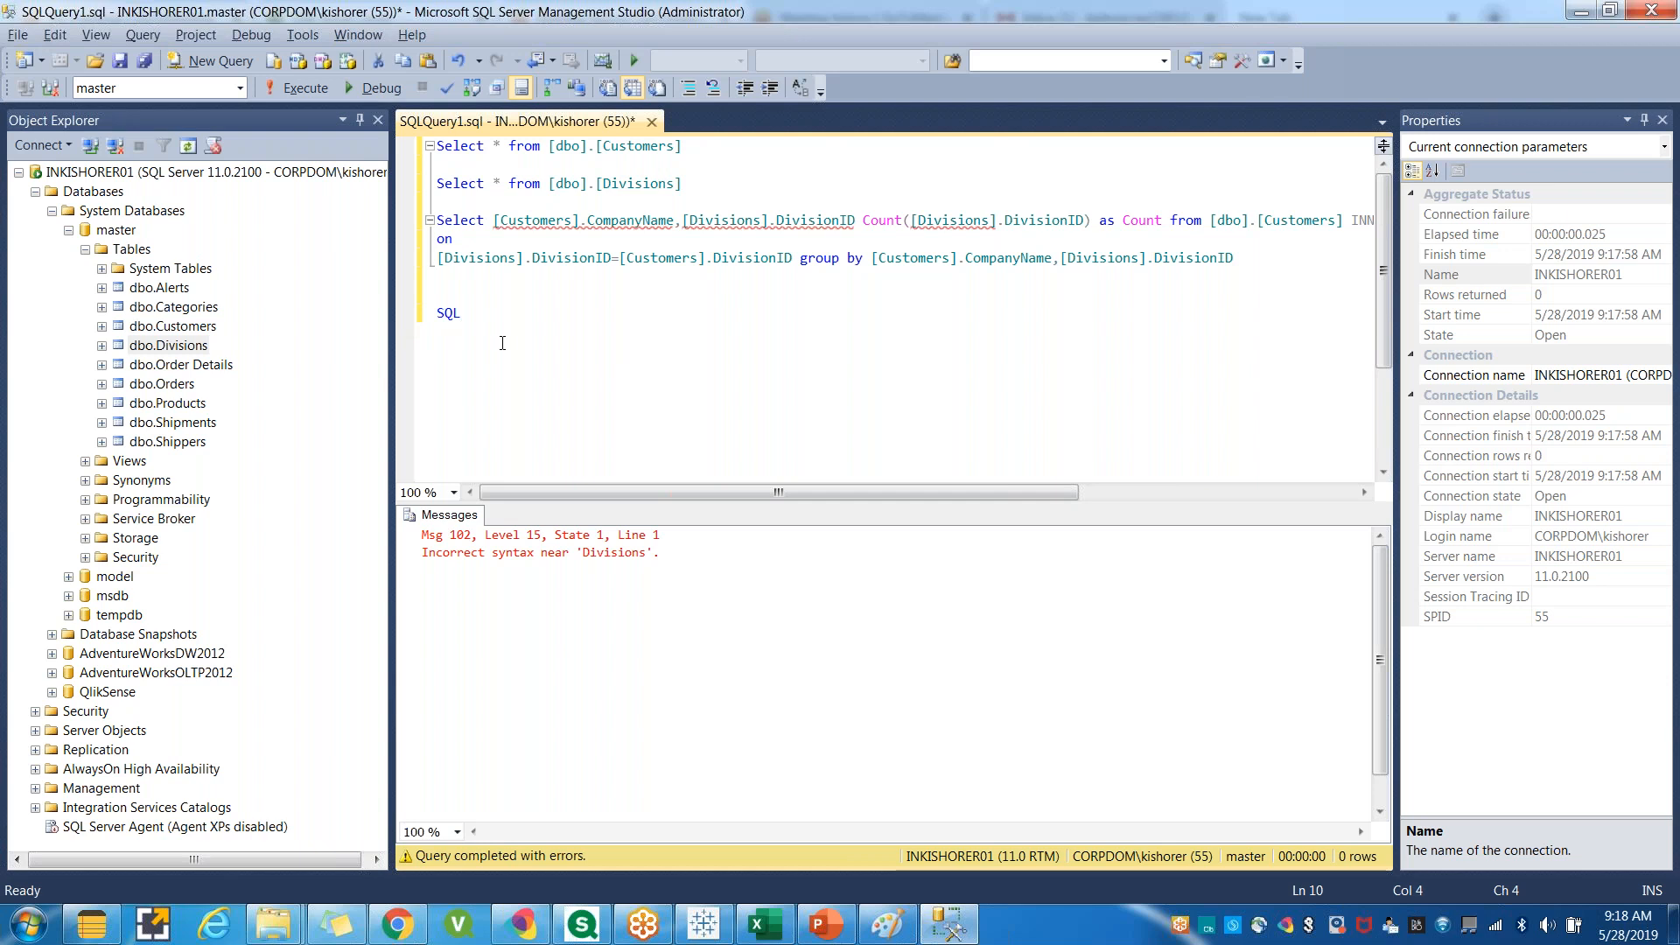
key("alt+Tab")
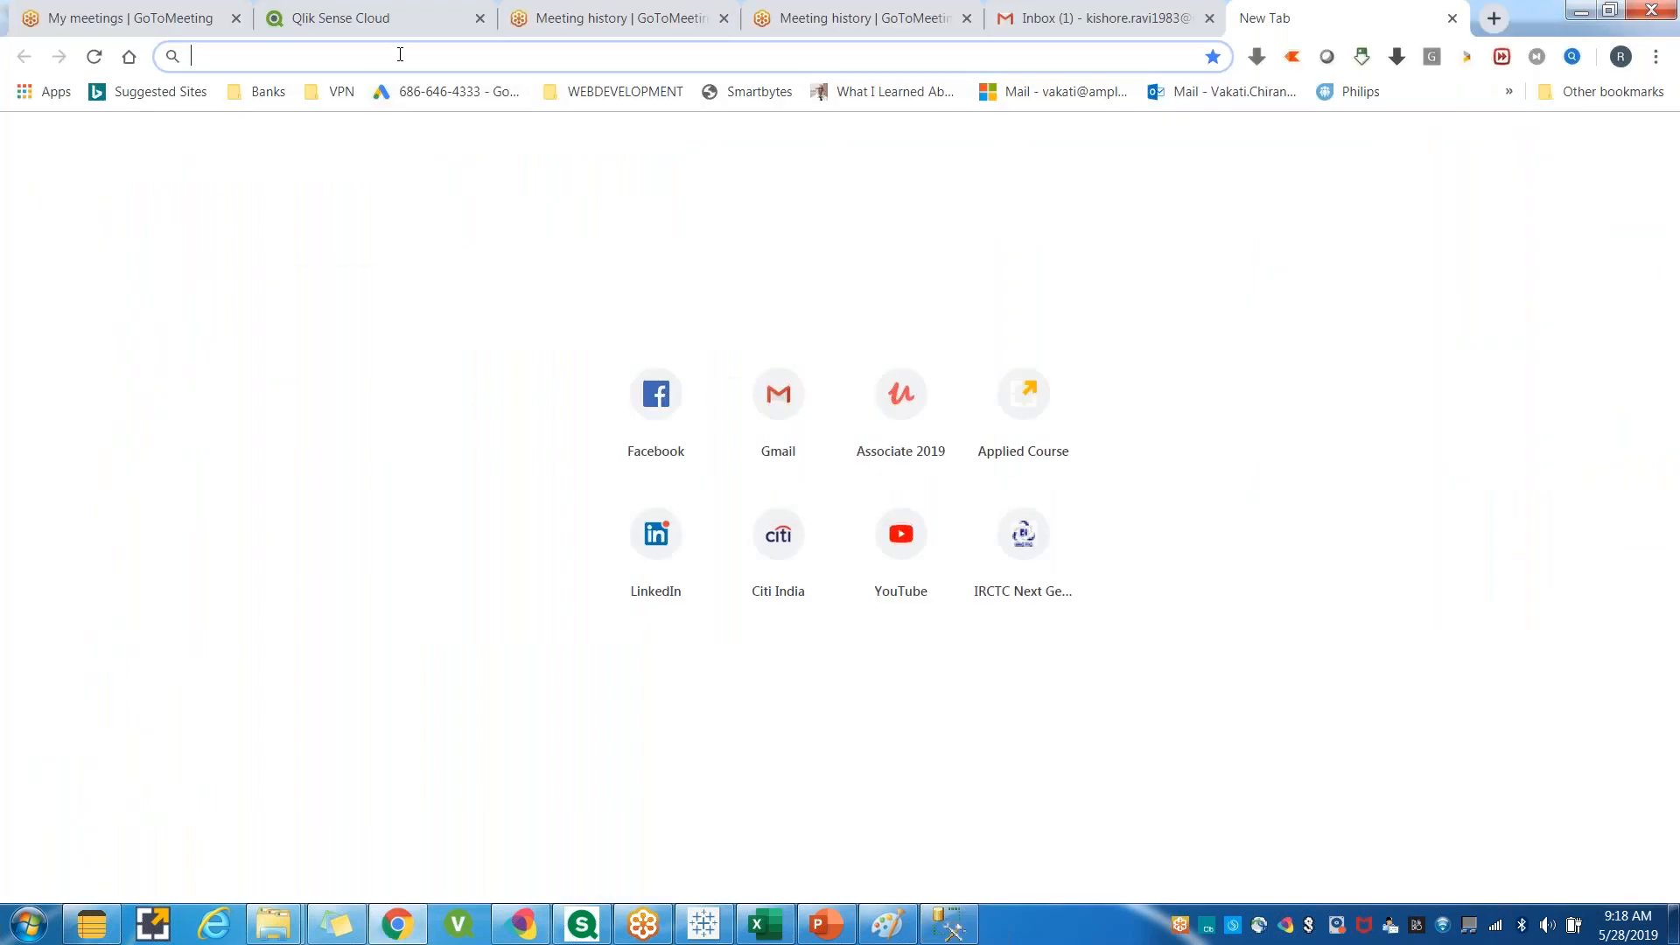
type("w3scho")
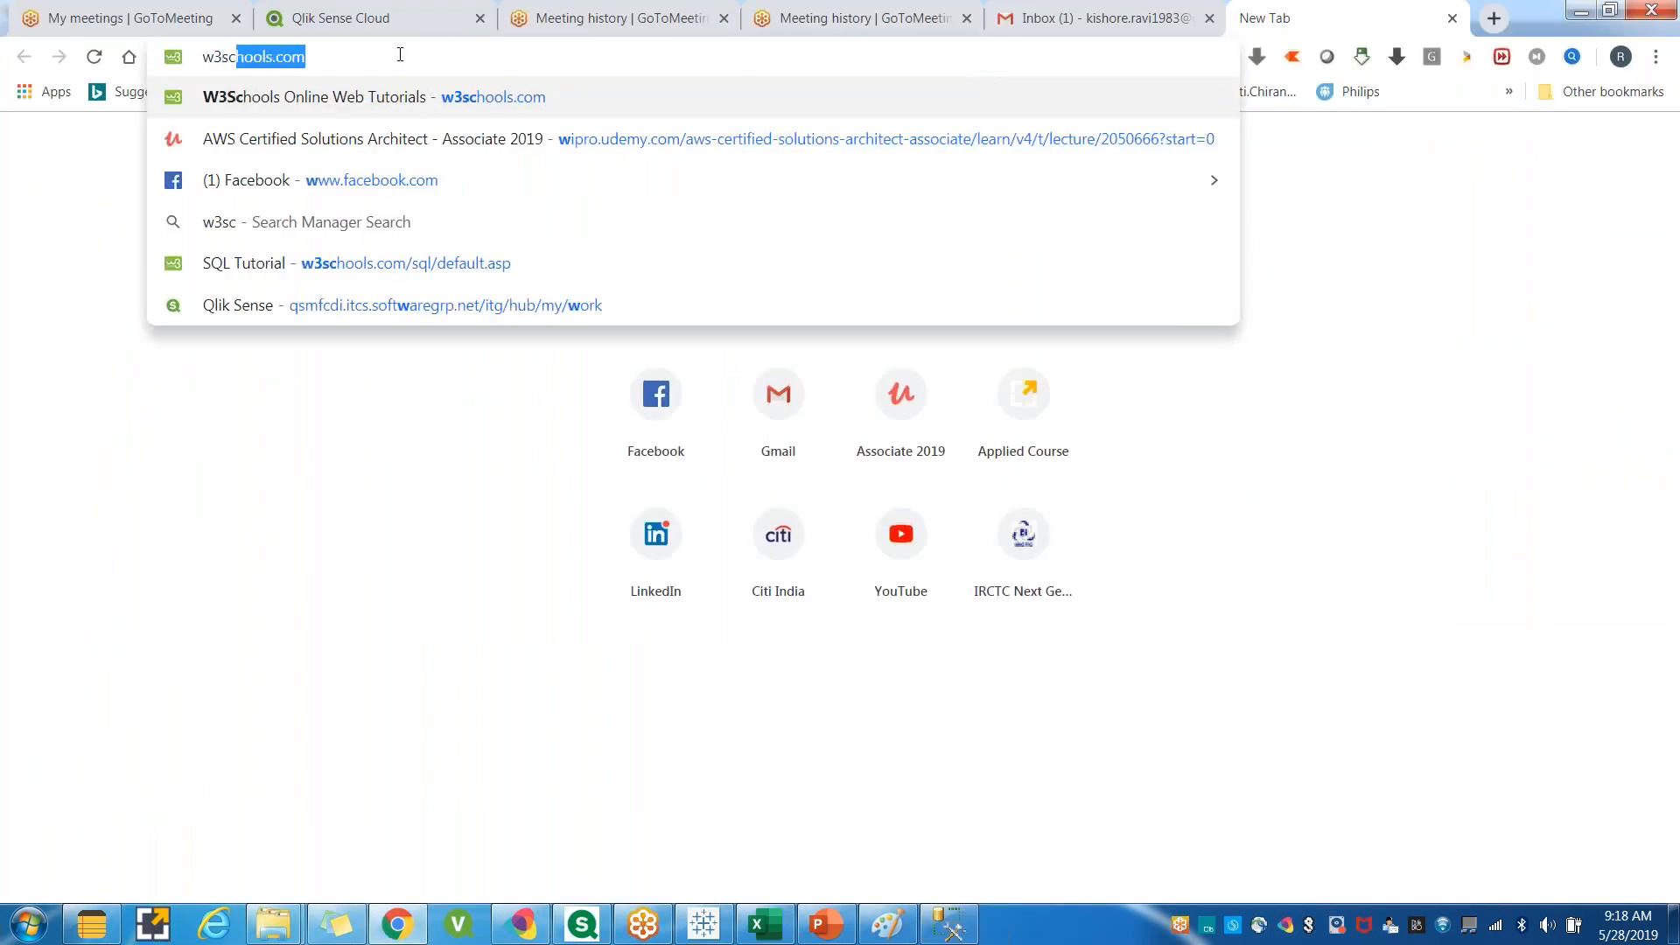
type("ols")
key("Return")
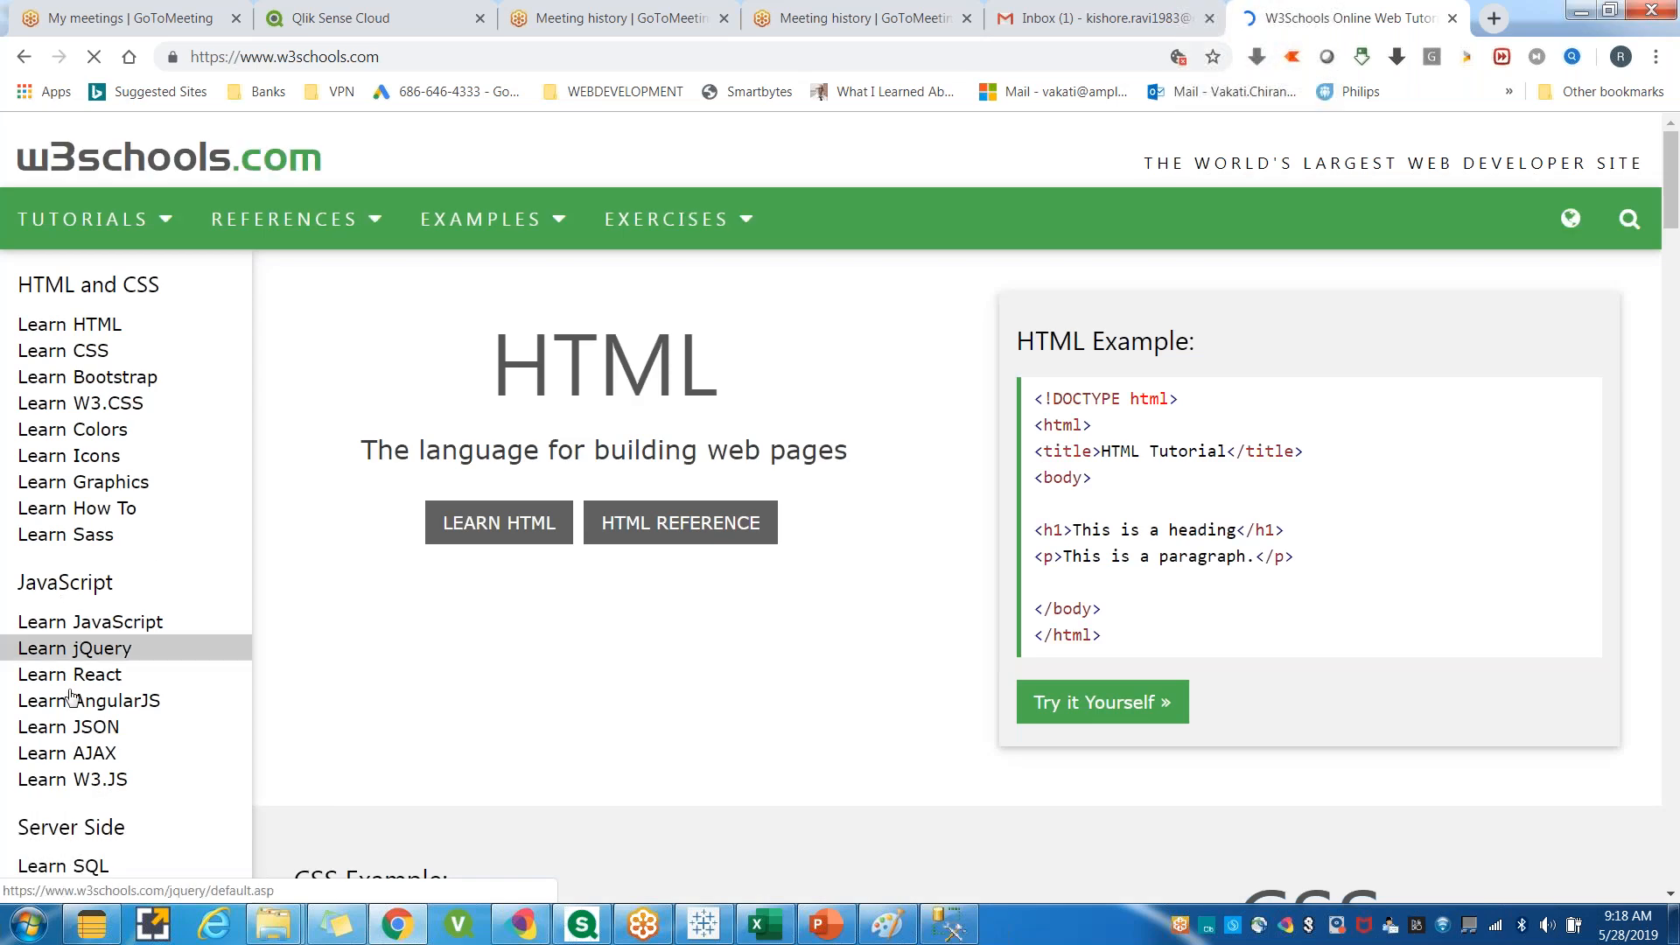
Open the Learn SQL tutorial from the site's Server Side section.
scroll(72, 697, "down", 1)
scroll(73, 738, "down", 1)
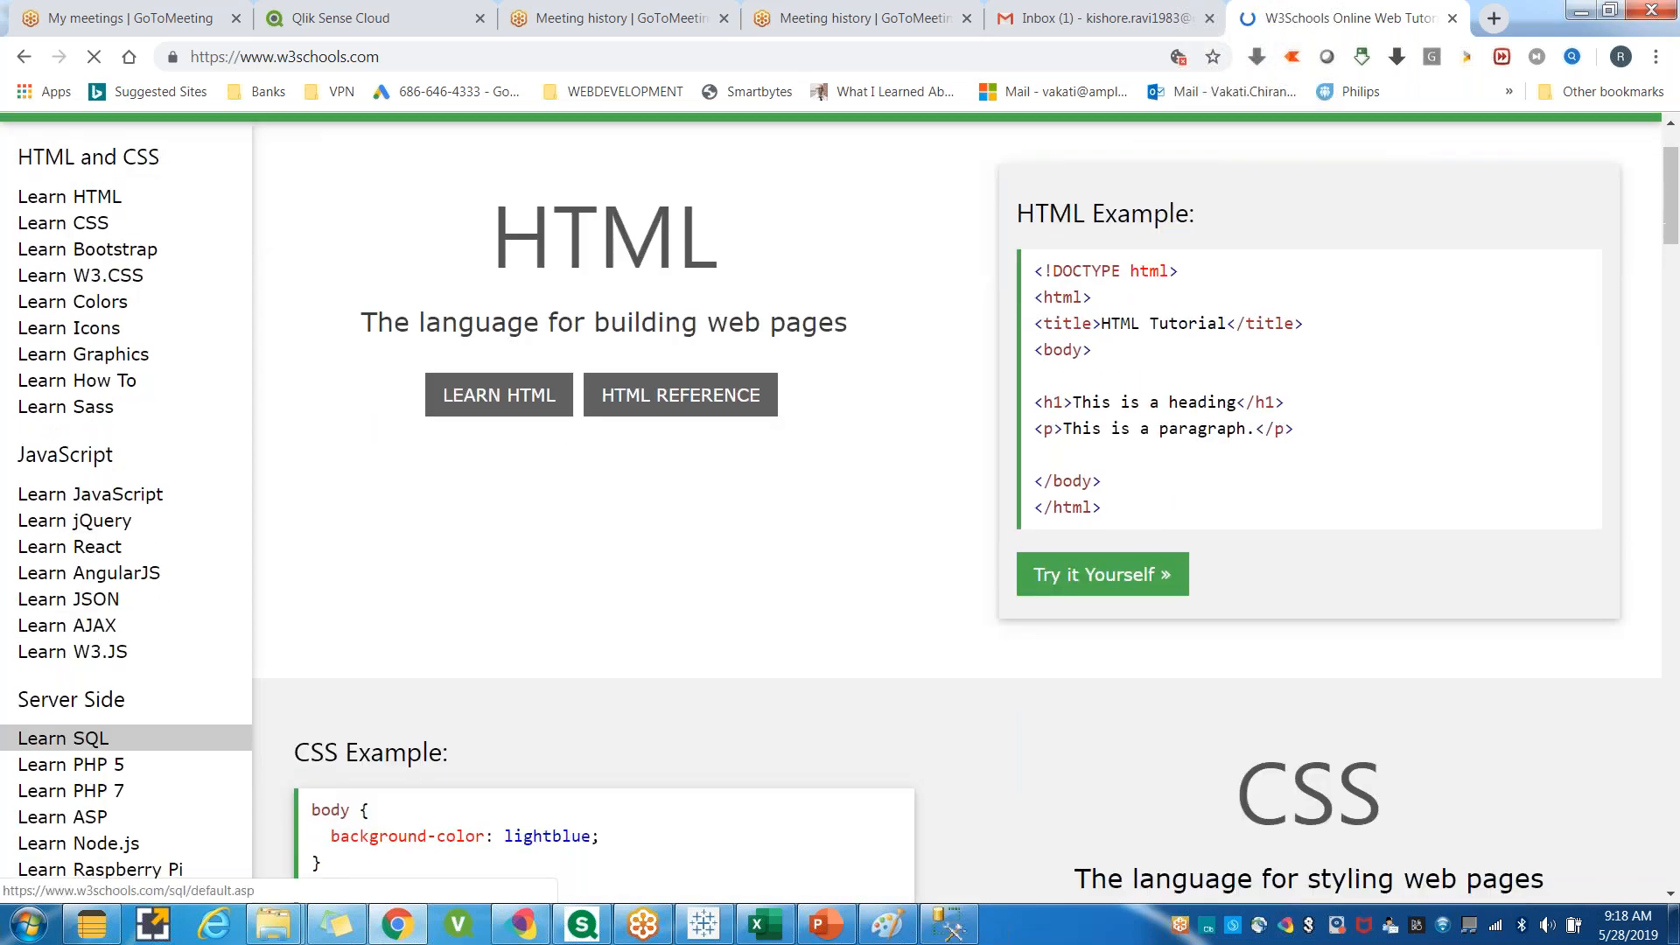
left_click(73, 738)
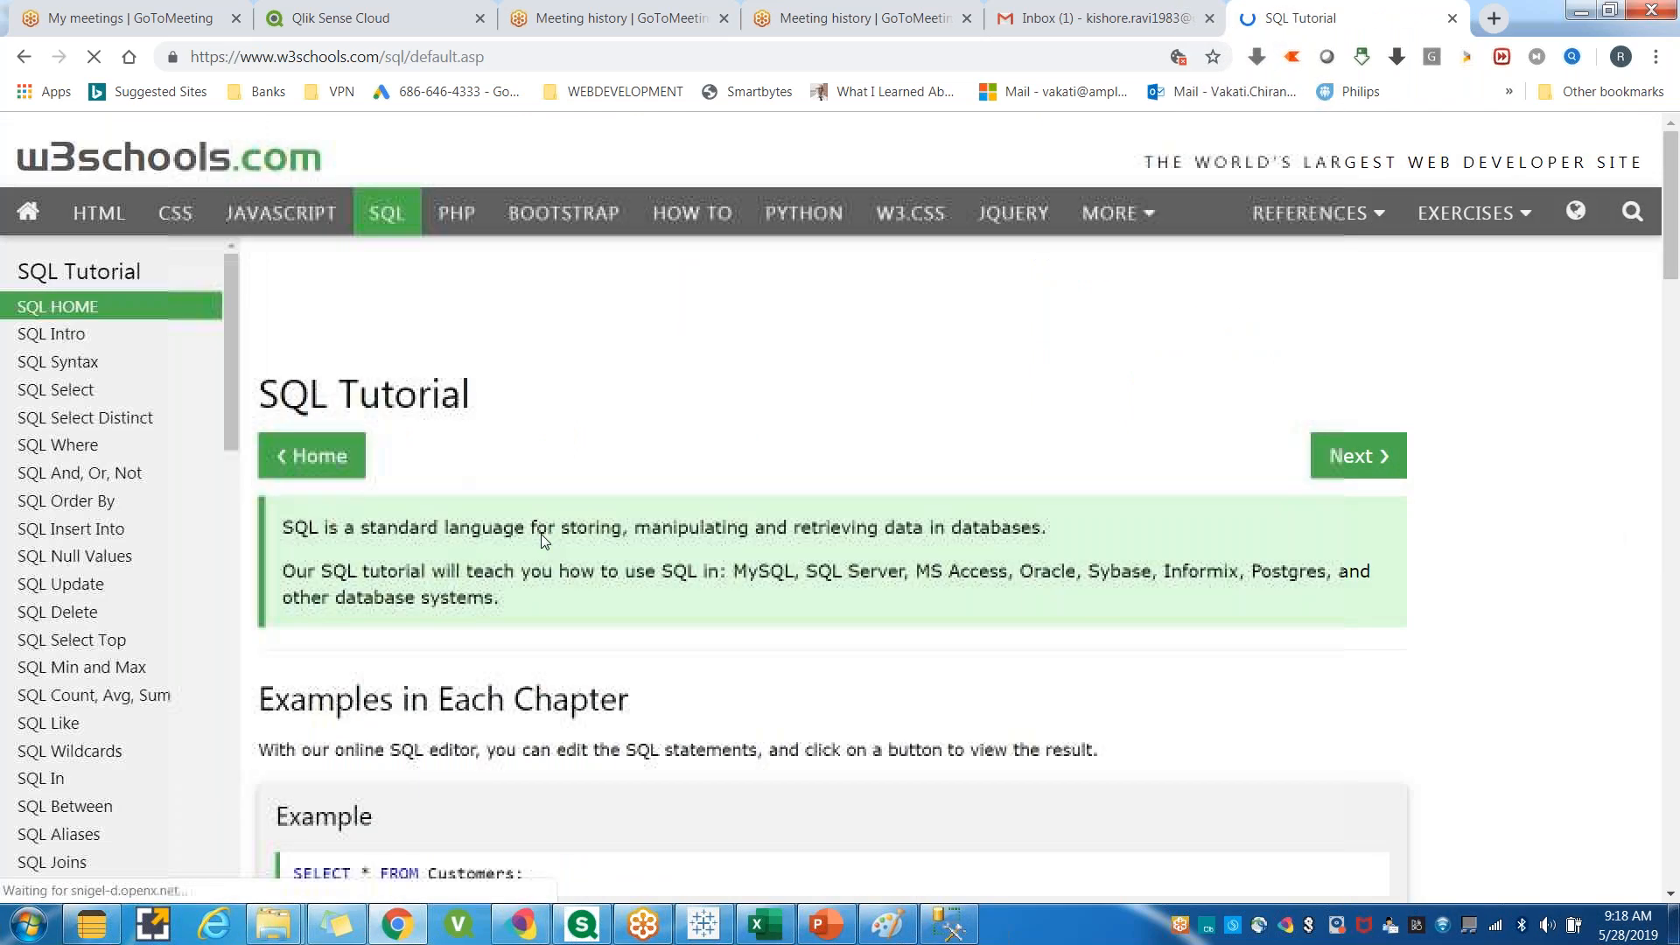
Read the SQL tutorial's introduction, highlighting its sentences.
scroll(525, 517, "down", 1)
left_click_drag(360, 418, 1048, 420)
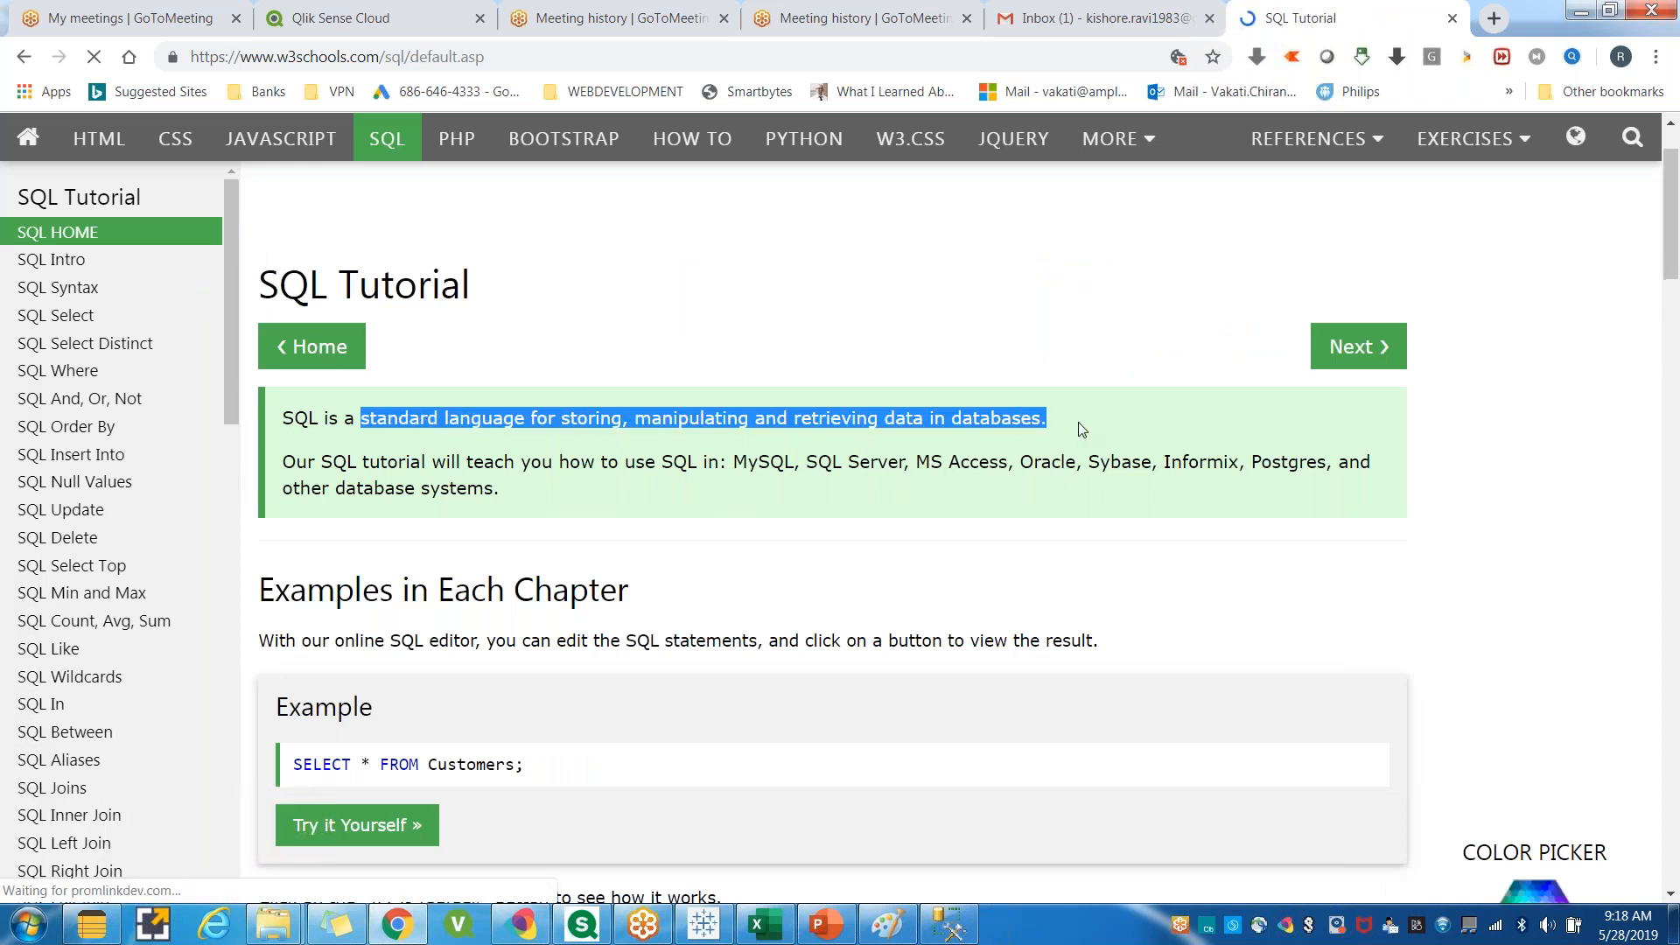
left_click(347, 476)
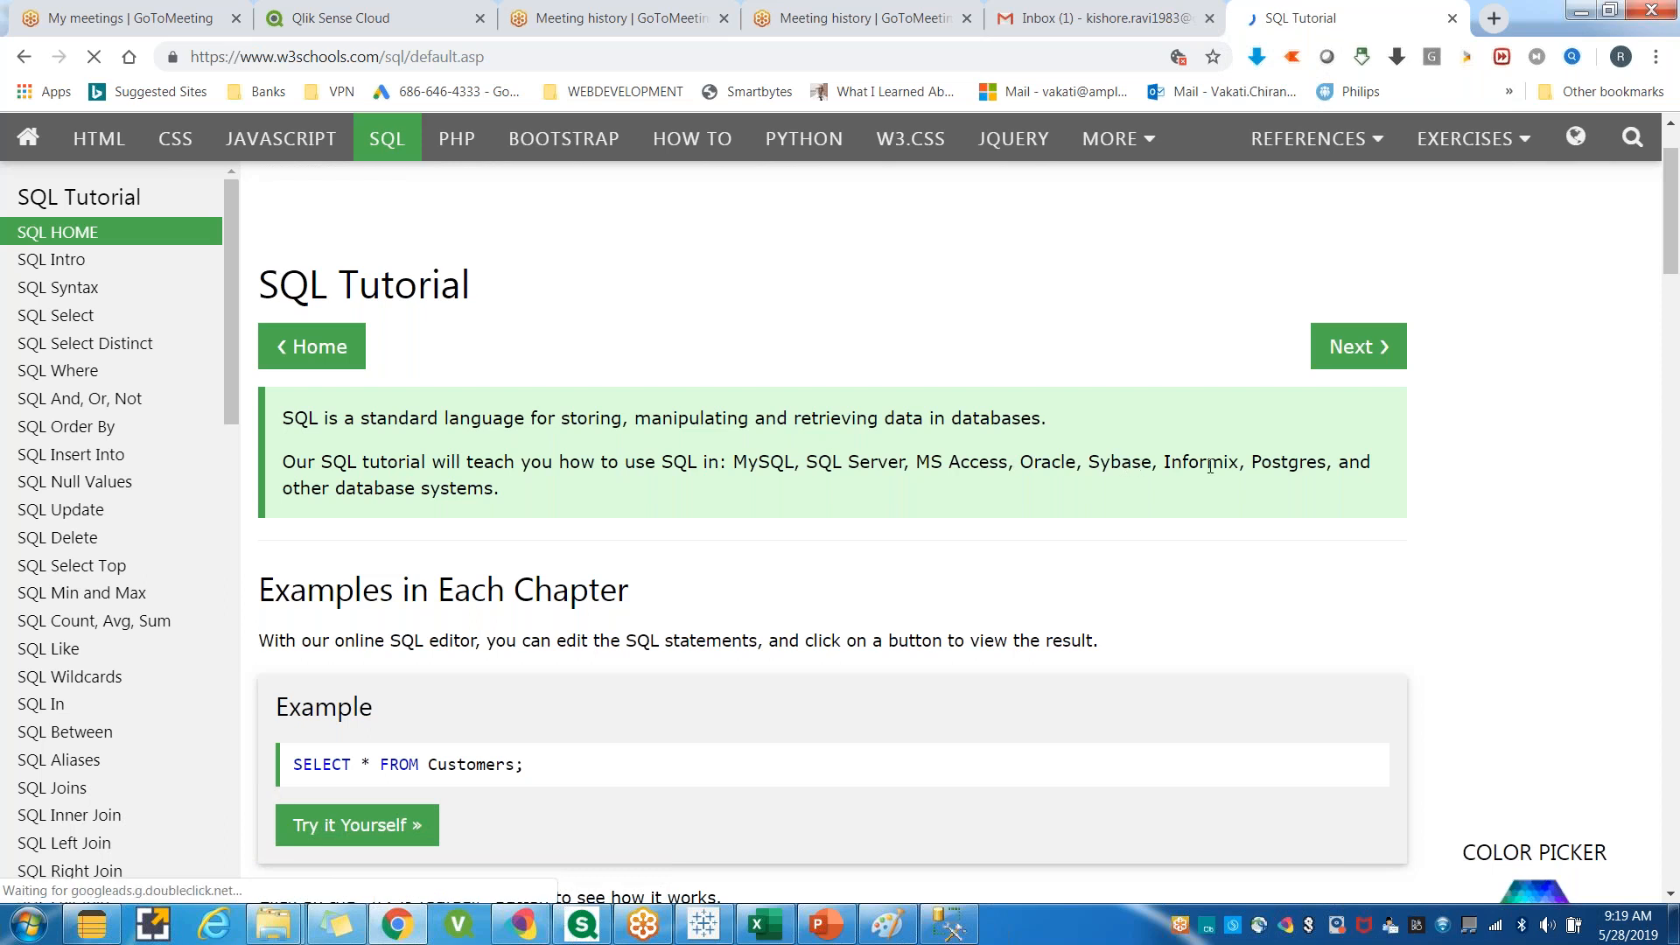
left_click_drag(499, 488, 283, 462)
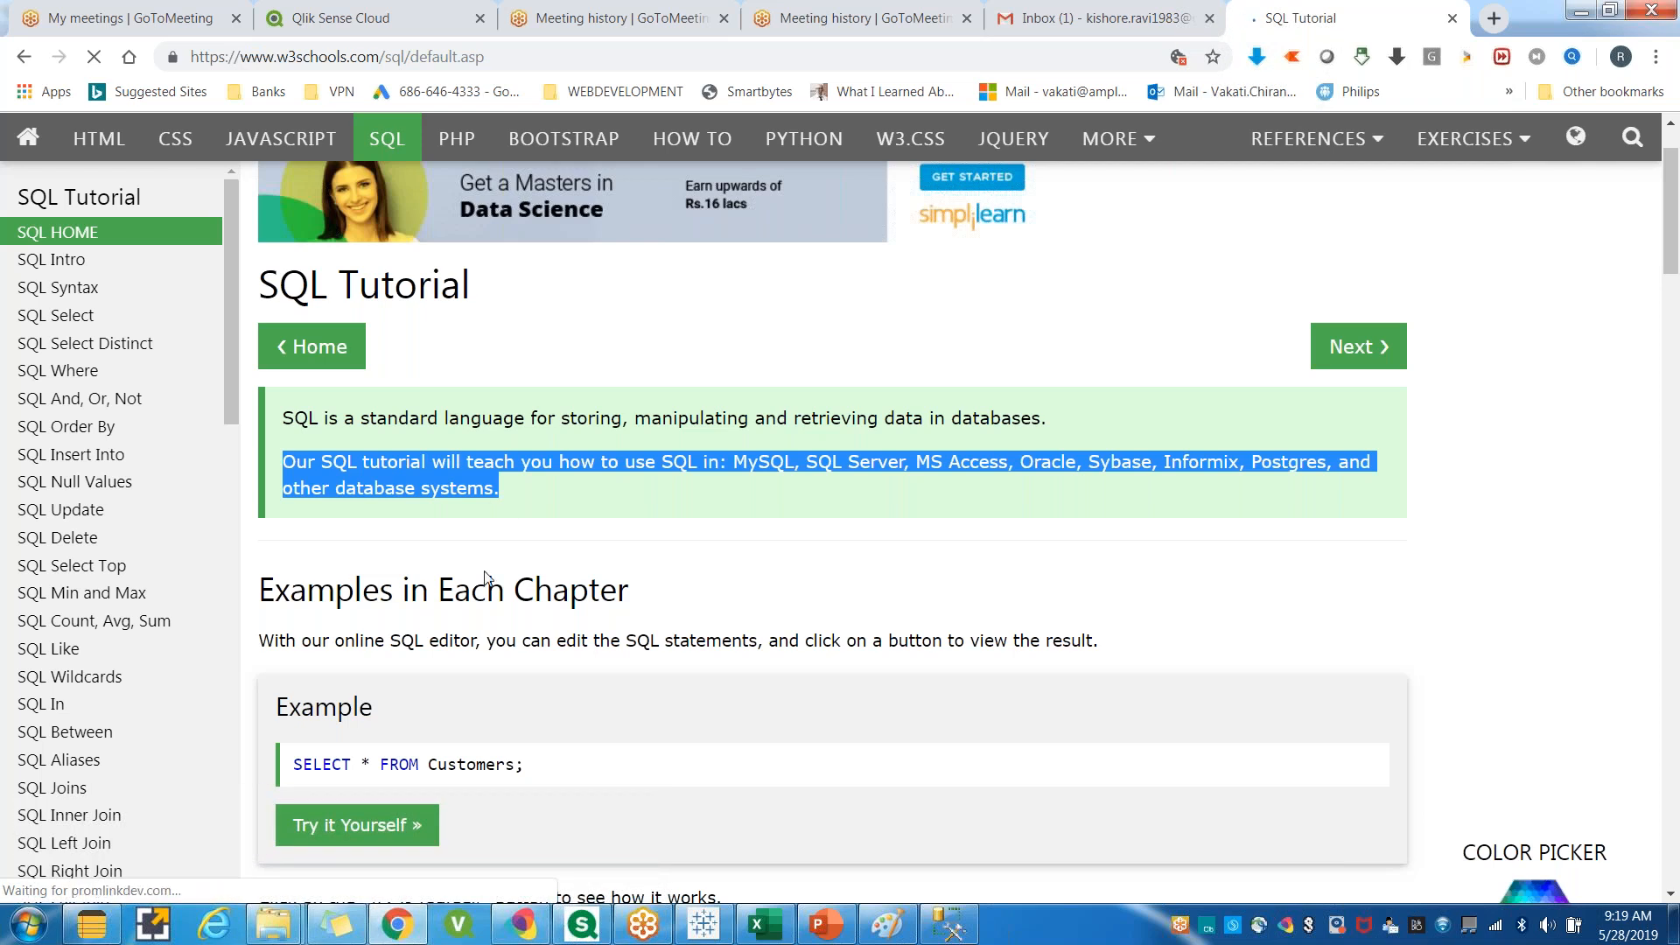
scroll(488, 595, "down", 1)
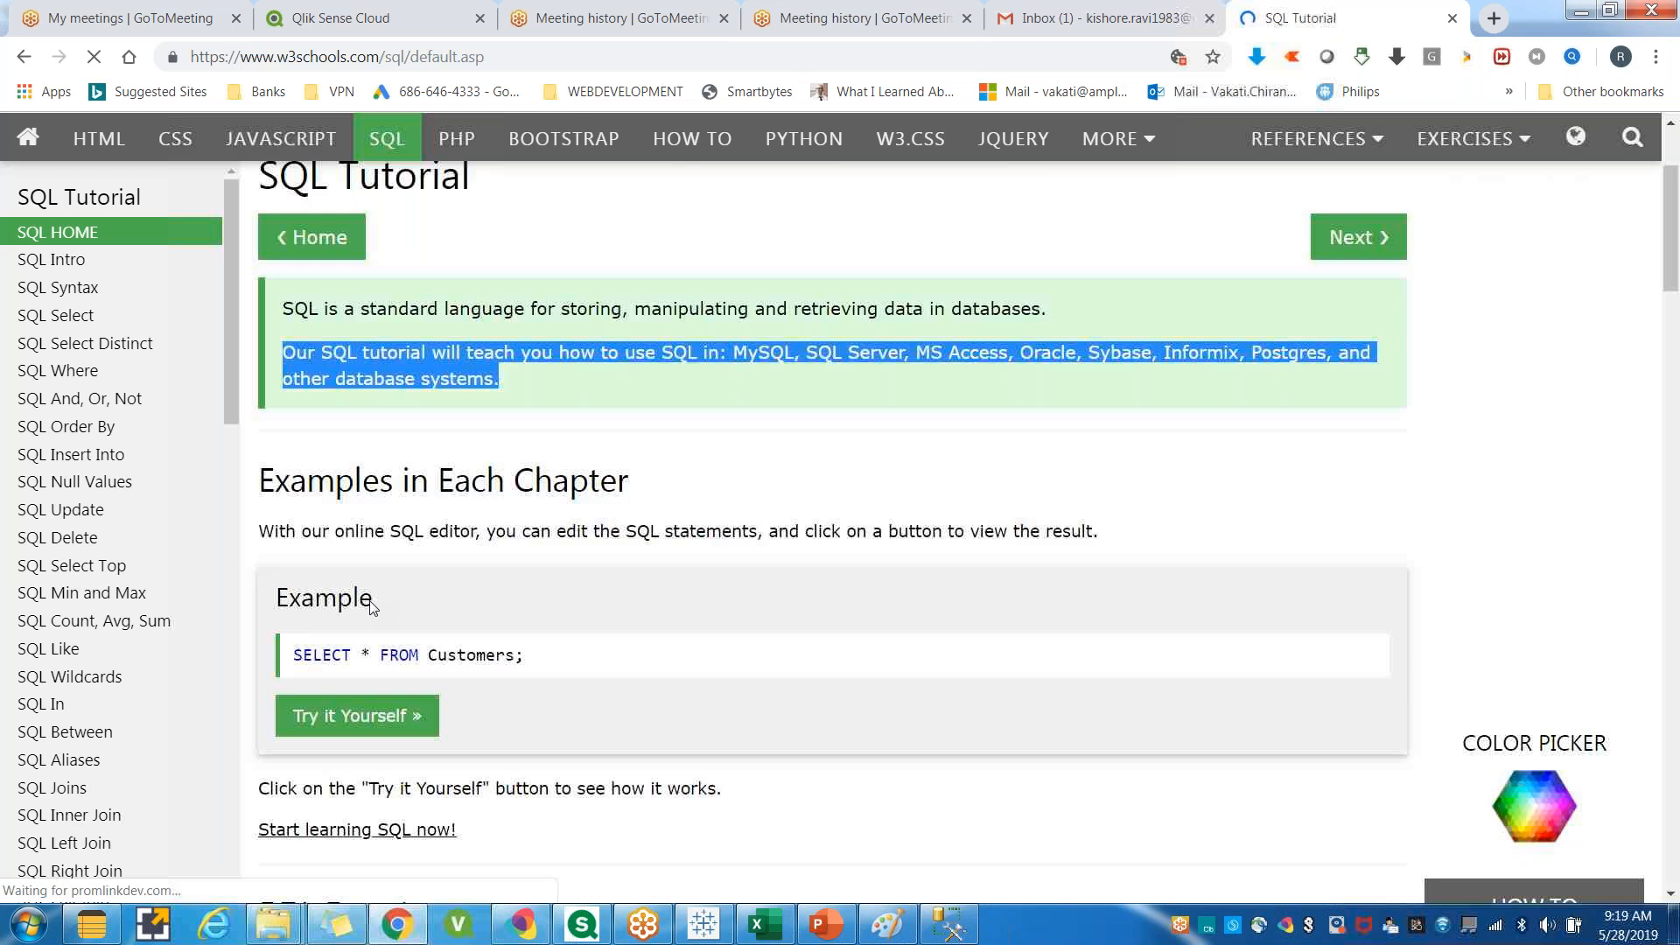
scroll(525, 560, "down", 1)
Return to the query editor and highlight the join query while reviewing it.
left_click(953, 936)
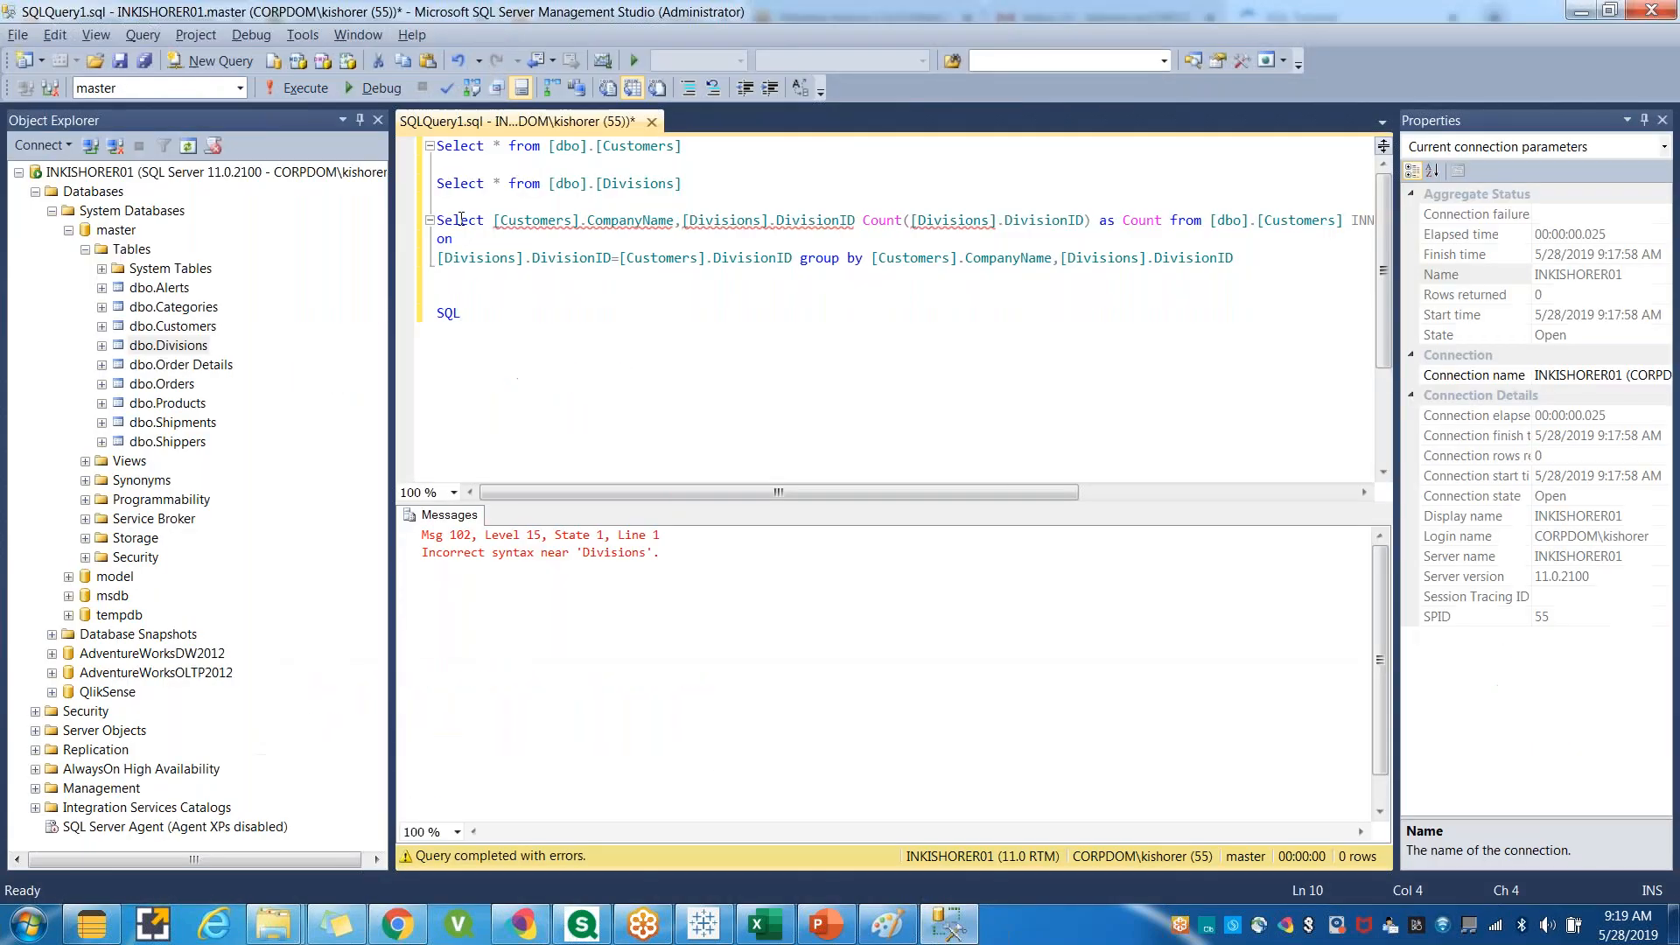
left_click_drag(439, 219, 488, 281)
left_click(507, 308)
left_click_drag(437, 220, 478, 265)
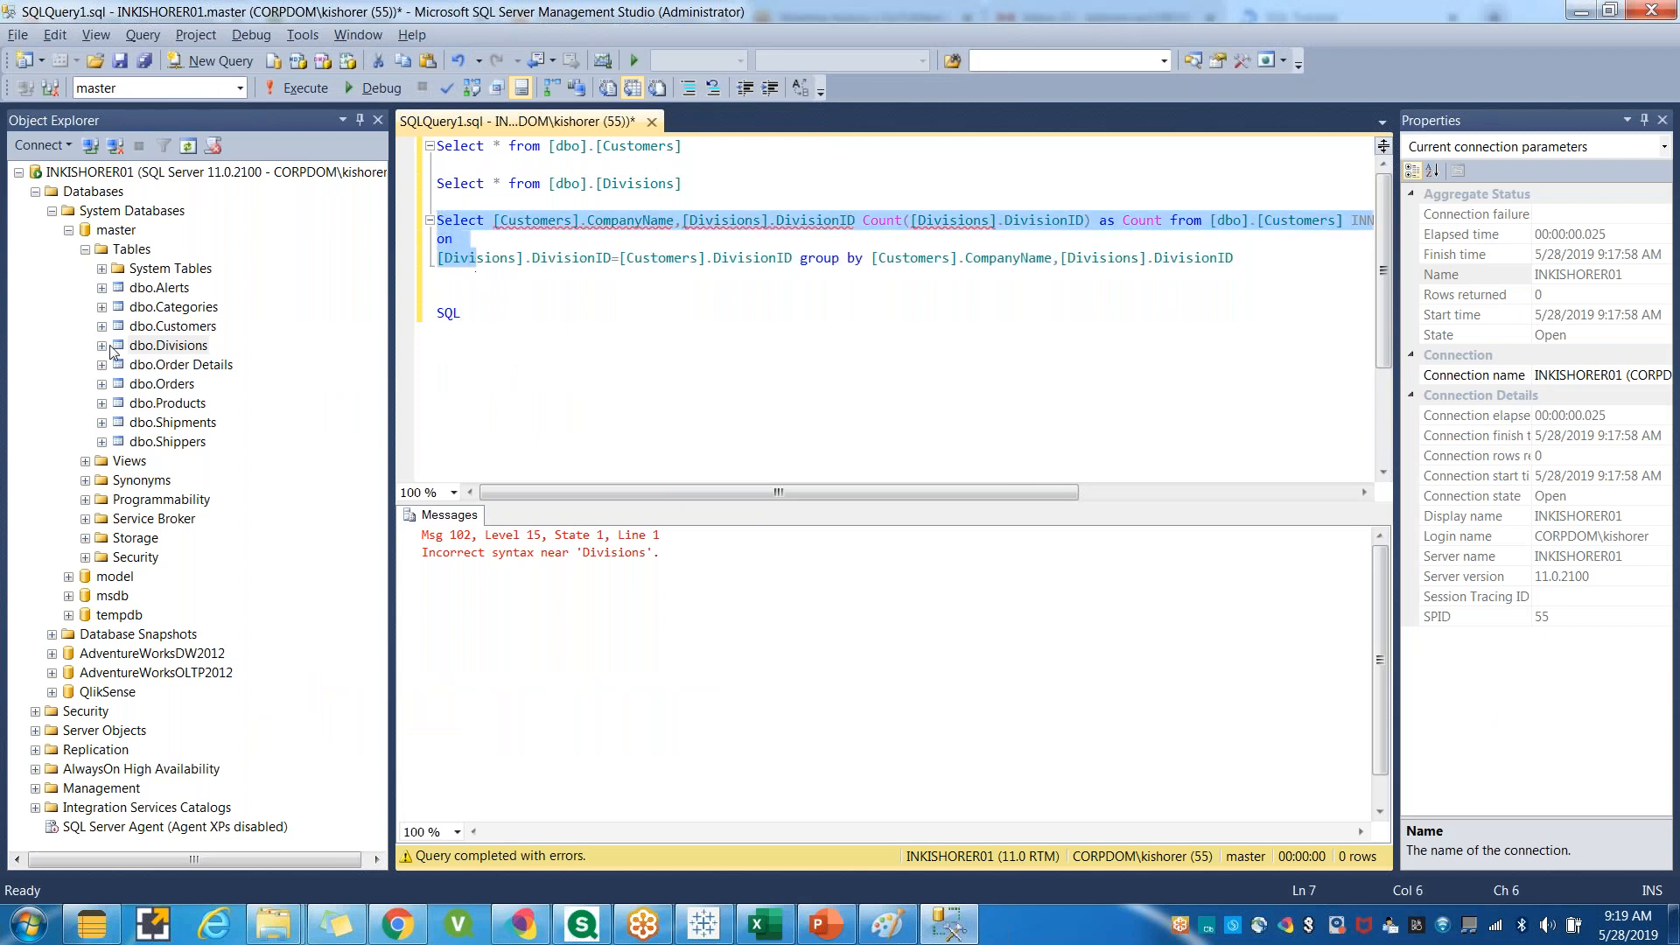
left_click(477, 312)
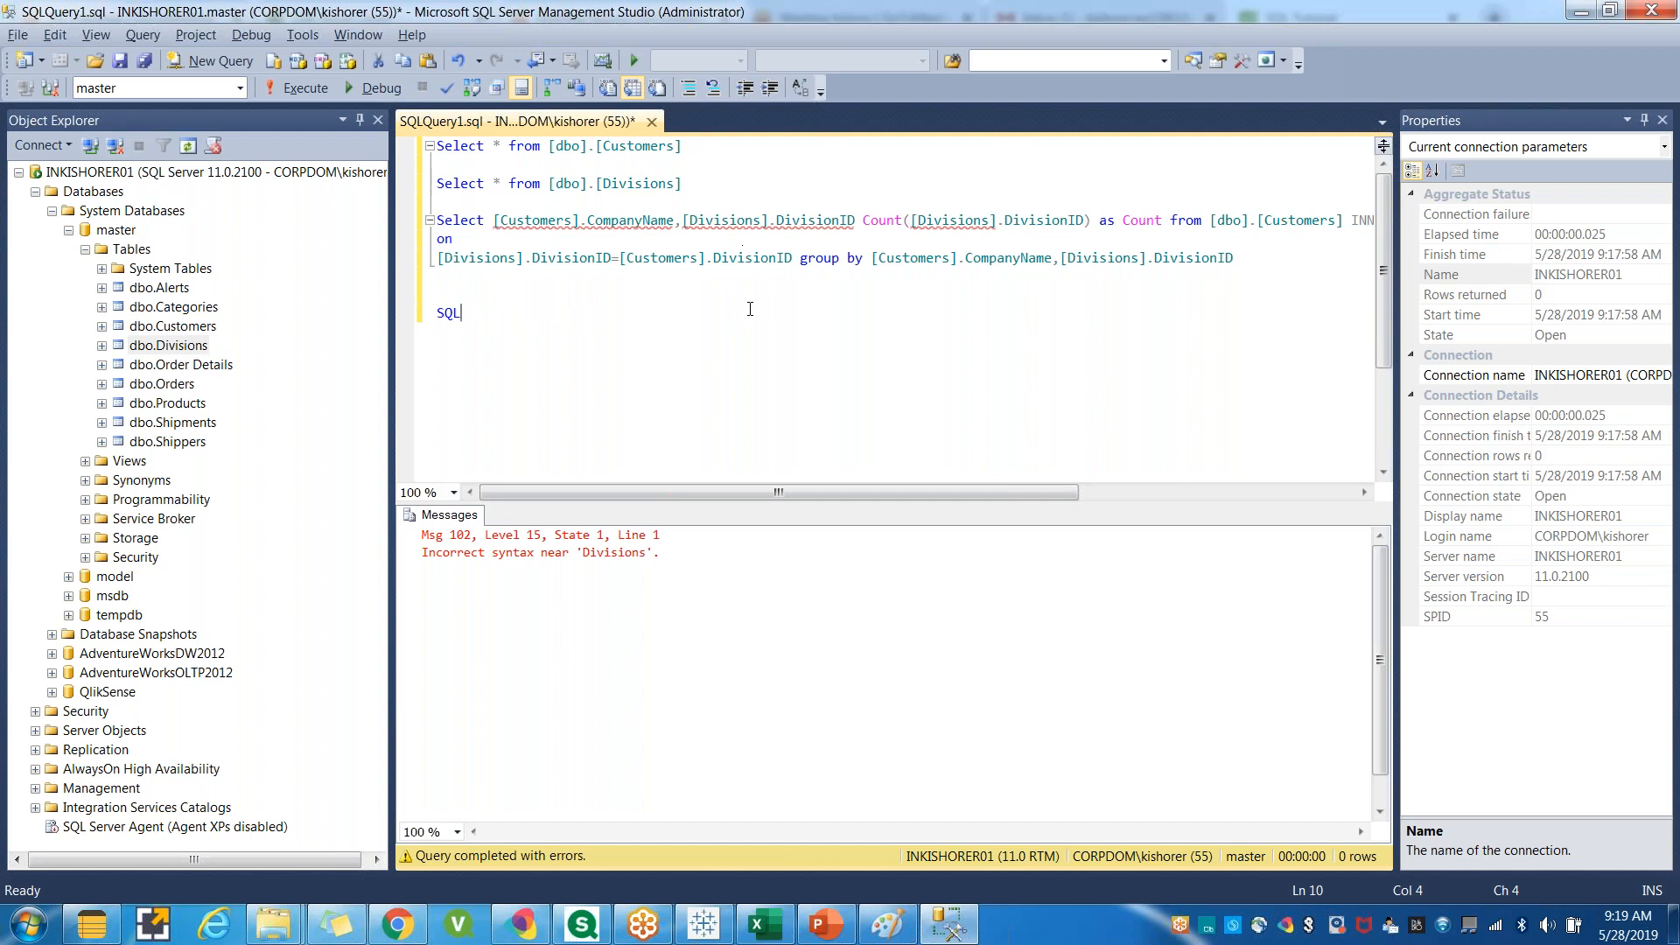
left_click_drag(1233, 259, 432, 228)
key("ctrl+End")
left_click_drag(1235, 259, 436, 221)
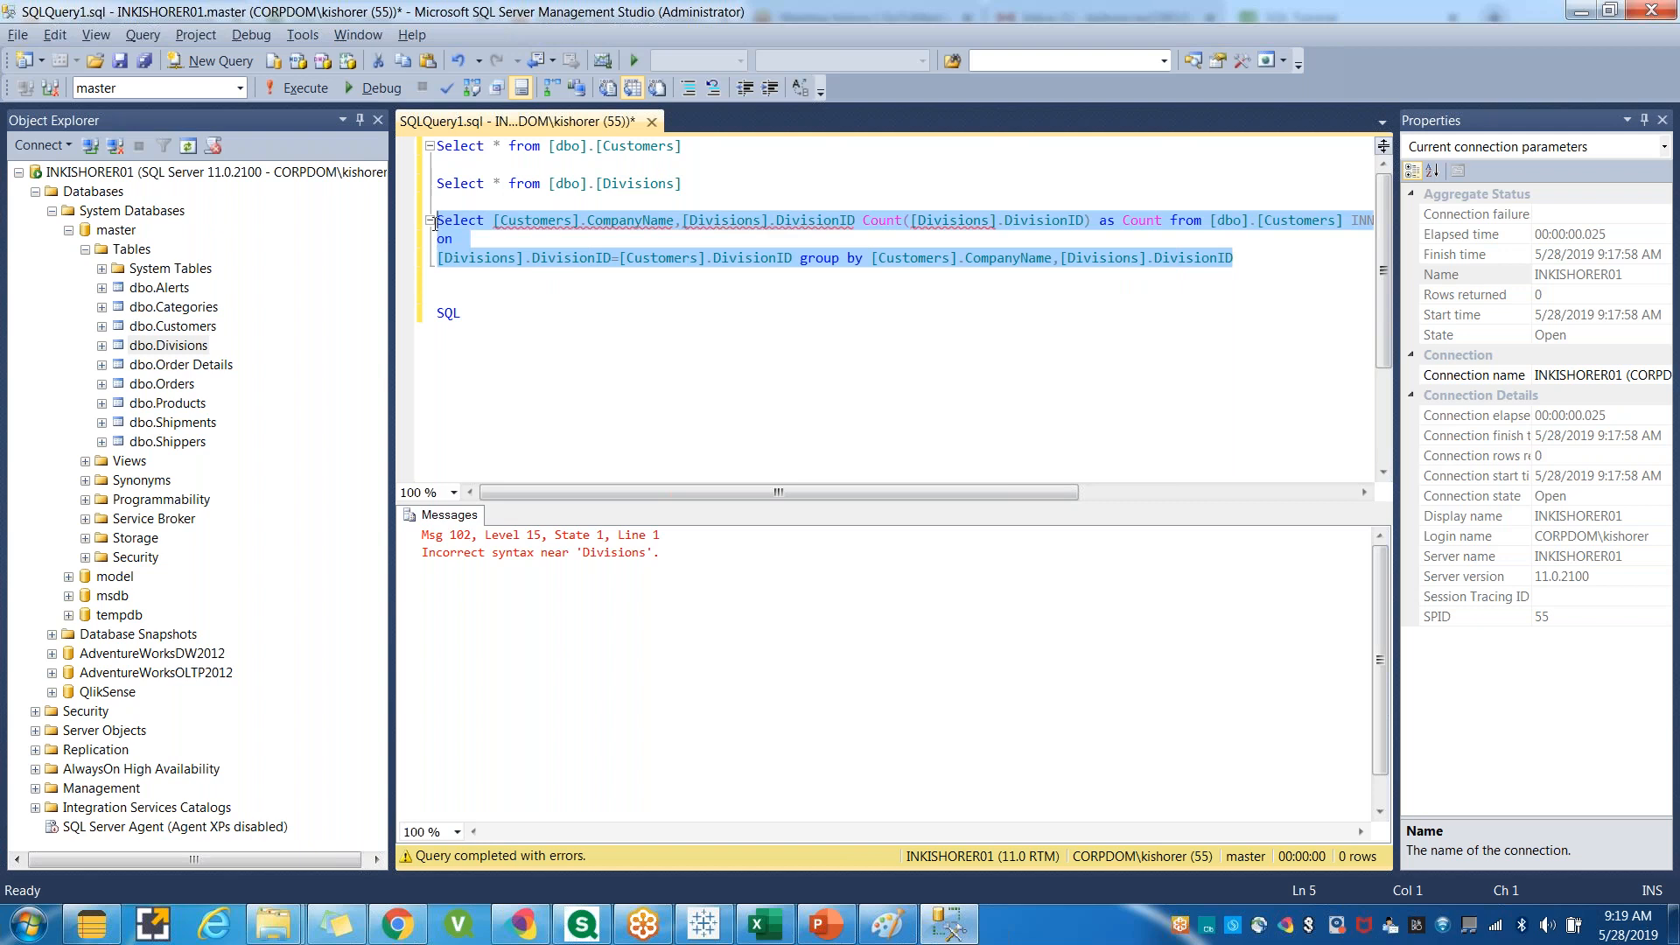
Browse the SQL tutorial page and its chapter list down to the exercise section.
key("alt+Tab")
scroll(123, 455, "down", 6)
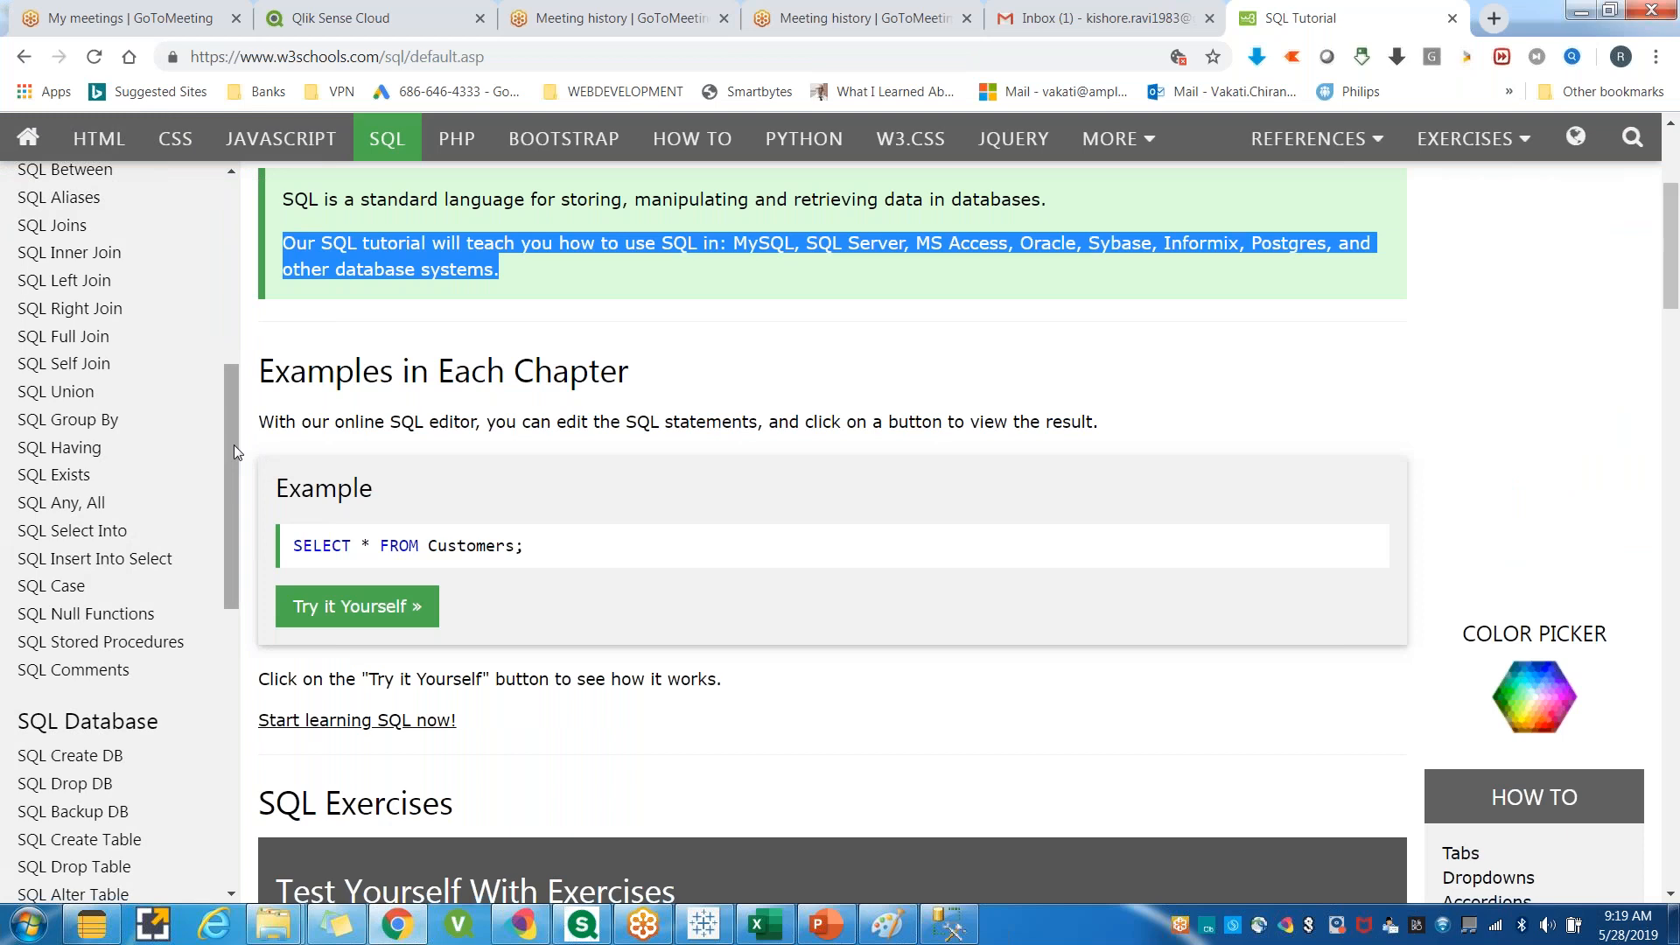
scroll(192, 496, "up", 5)
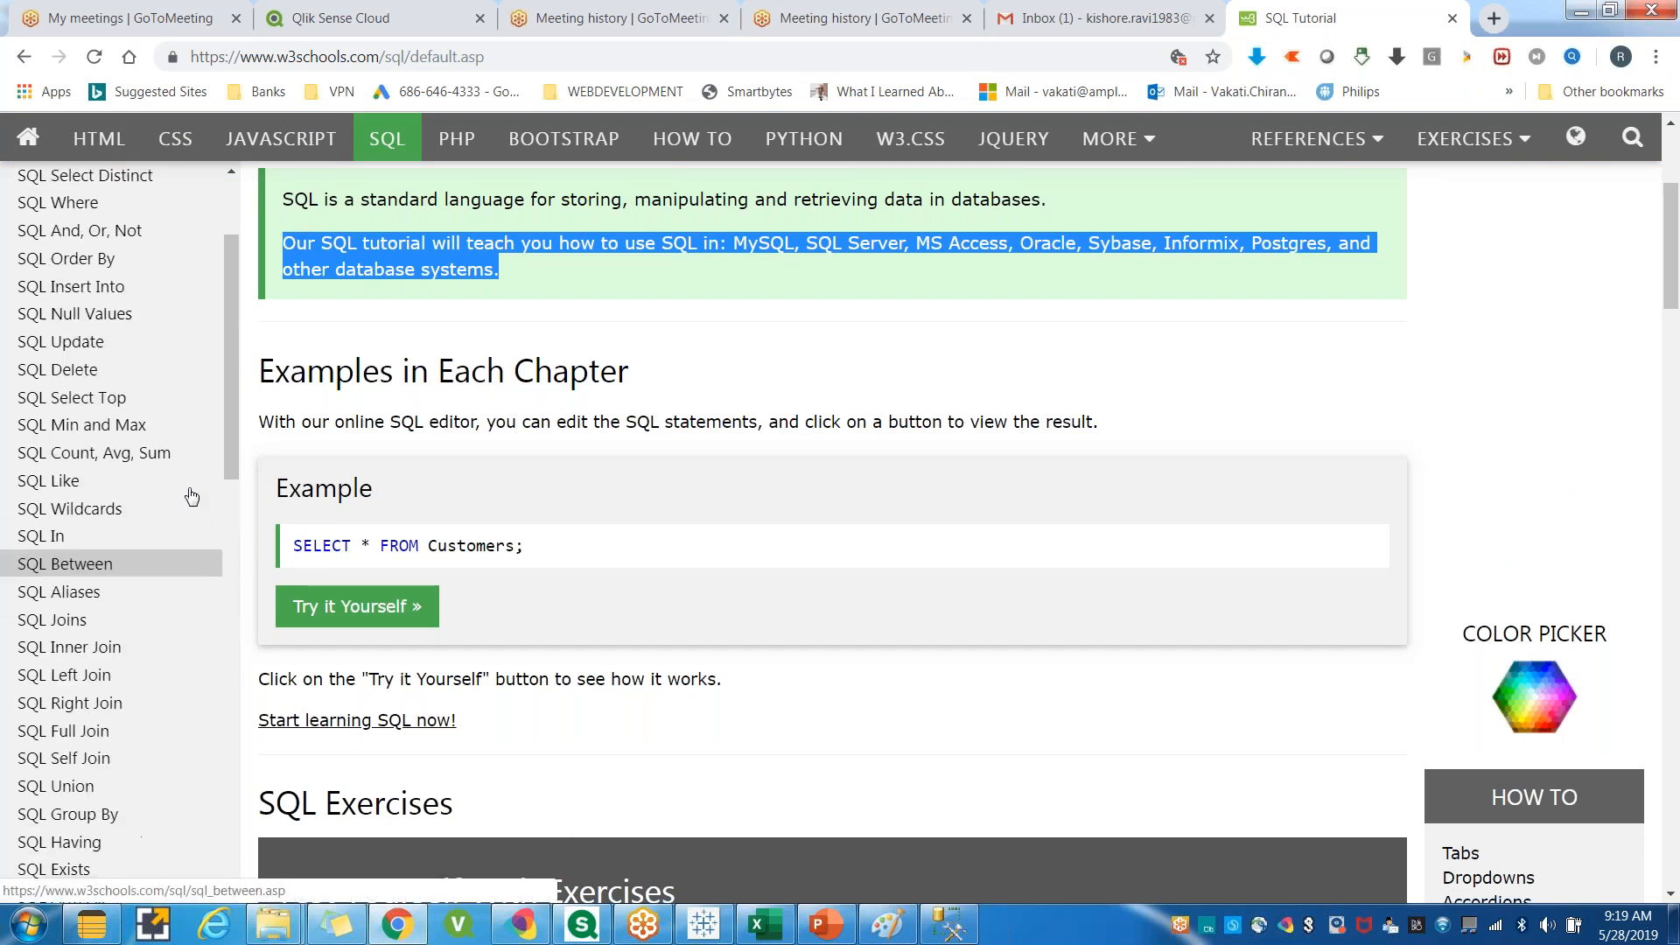
scroll(192, 496, "up", 3)
triple_click(79, 183)
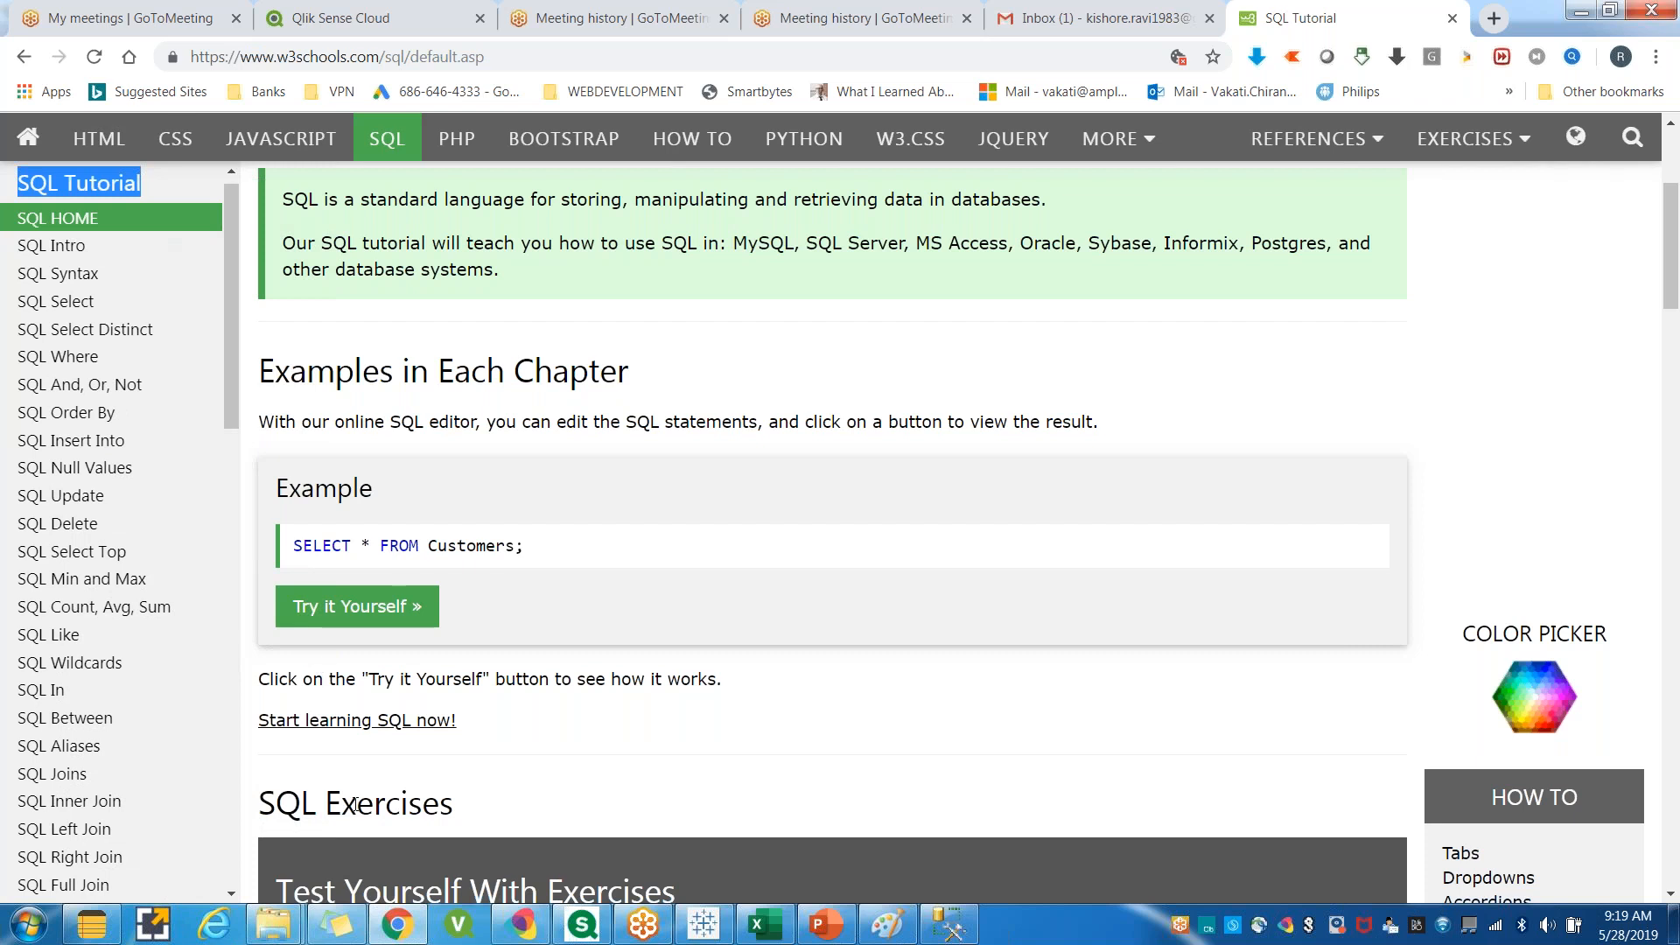
scroll(181, 428, "up", 1)
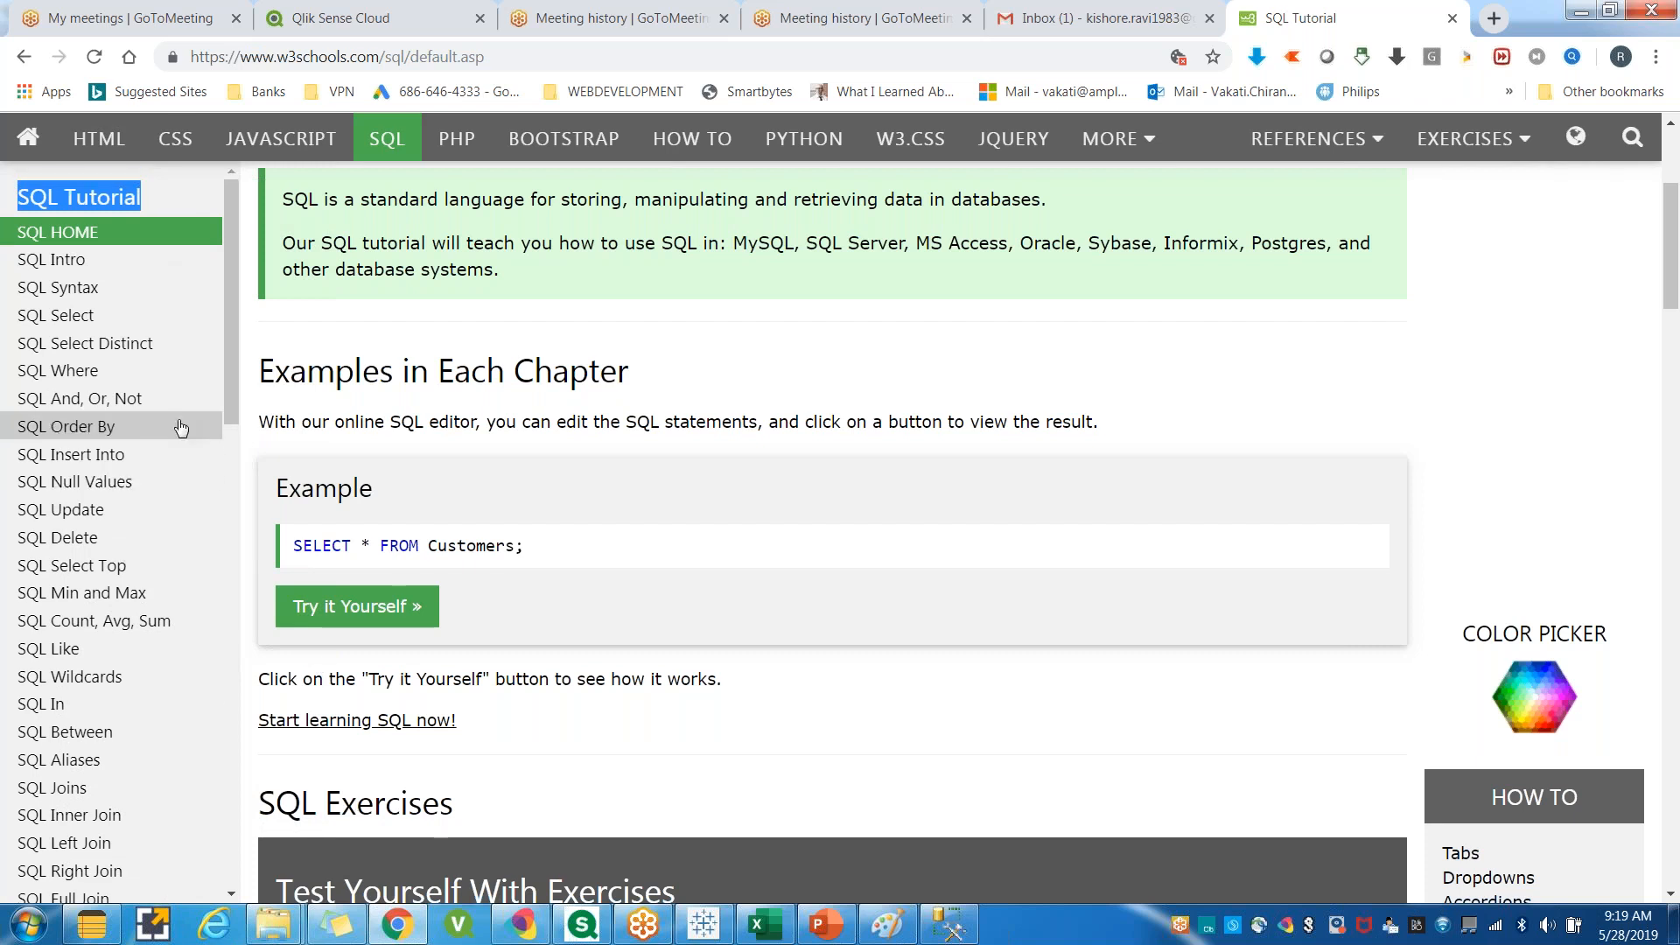
scroll(181, 428, "up", 1)
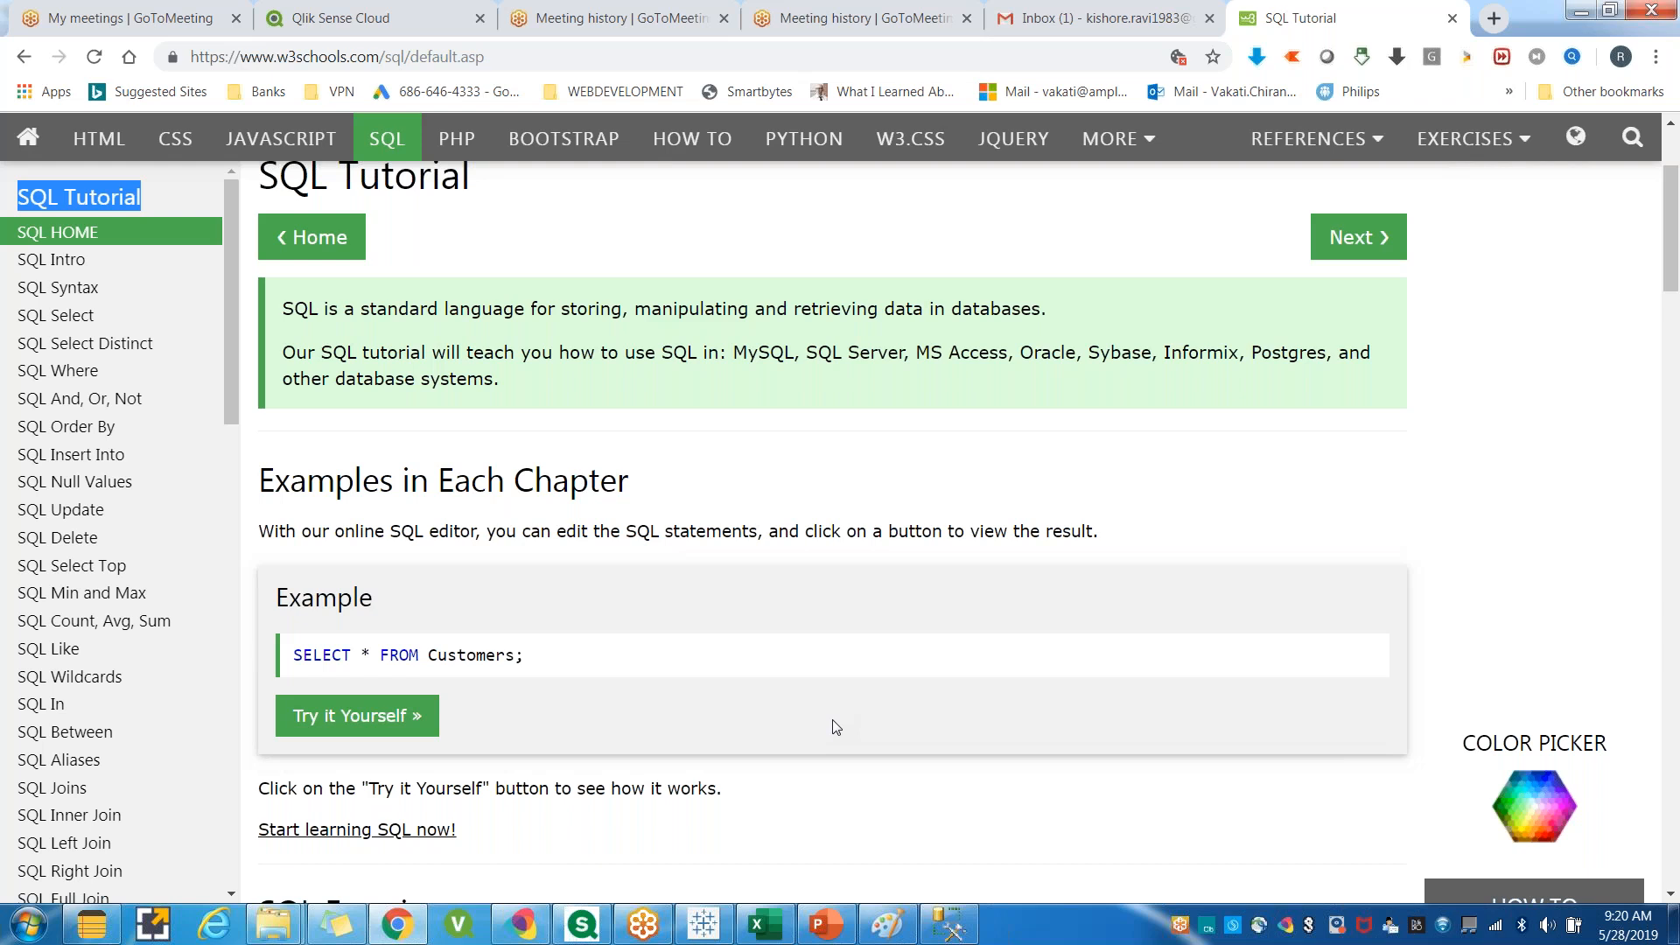
scroll(837, 728, "down", 1)
scroll(837, 728, "down", 5)
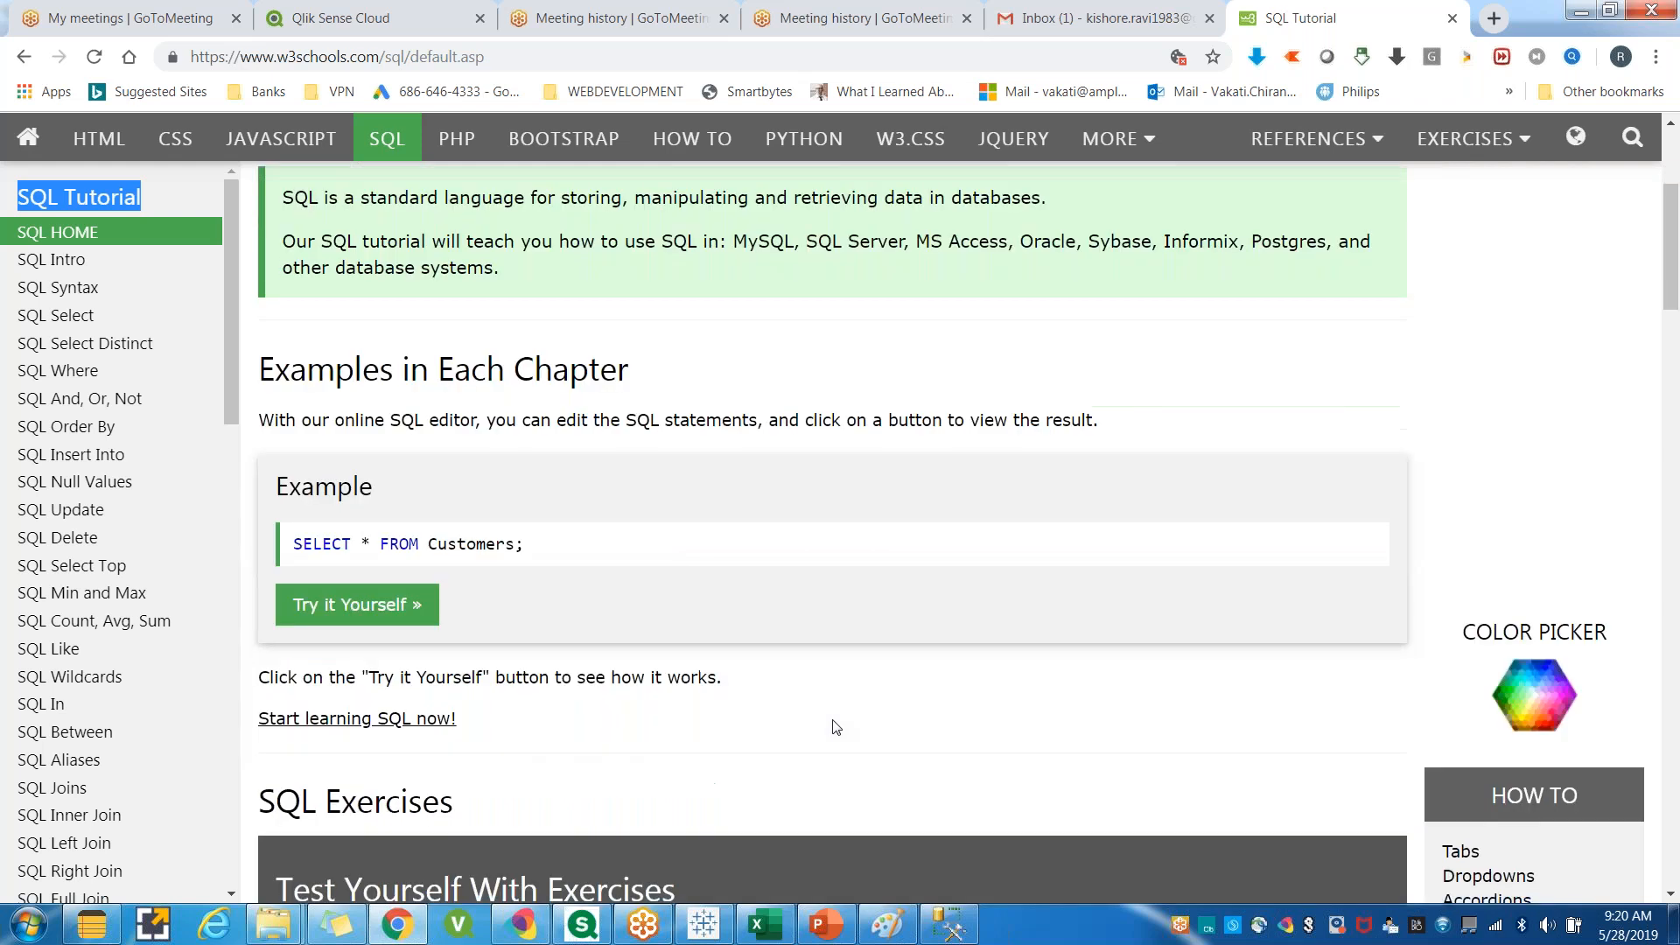
scroll(831, 734, "down", 1)
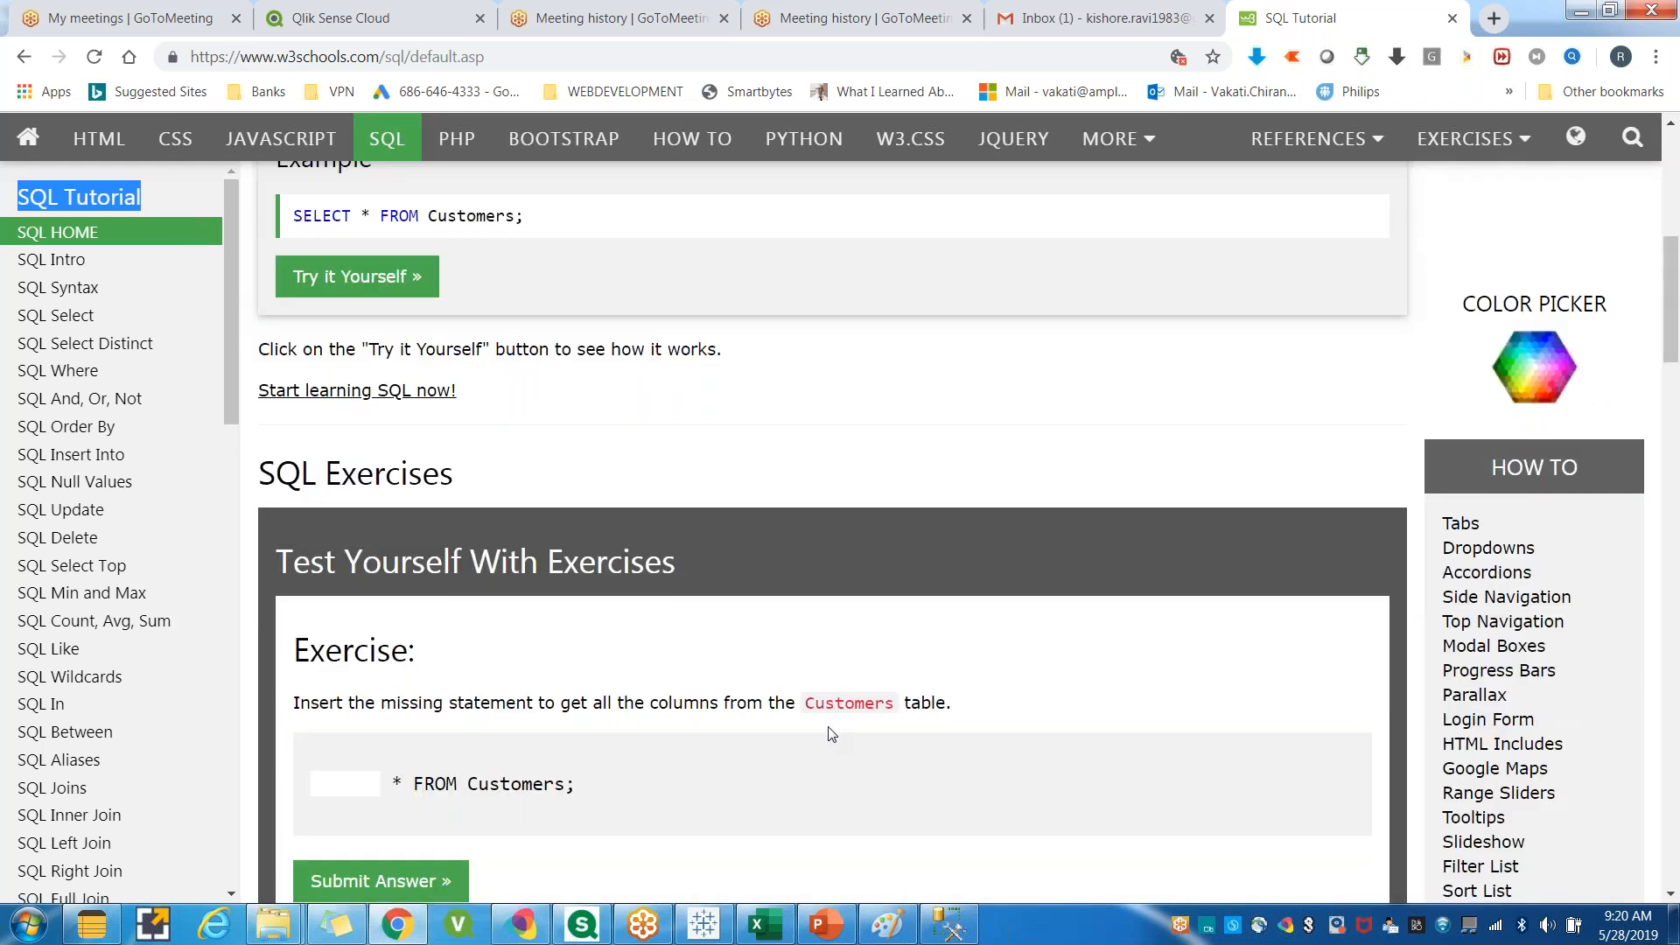
scroll(831, 734, "down", 2)
scroll(831, 735, "down", 1)
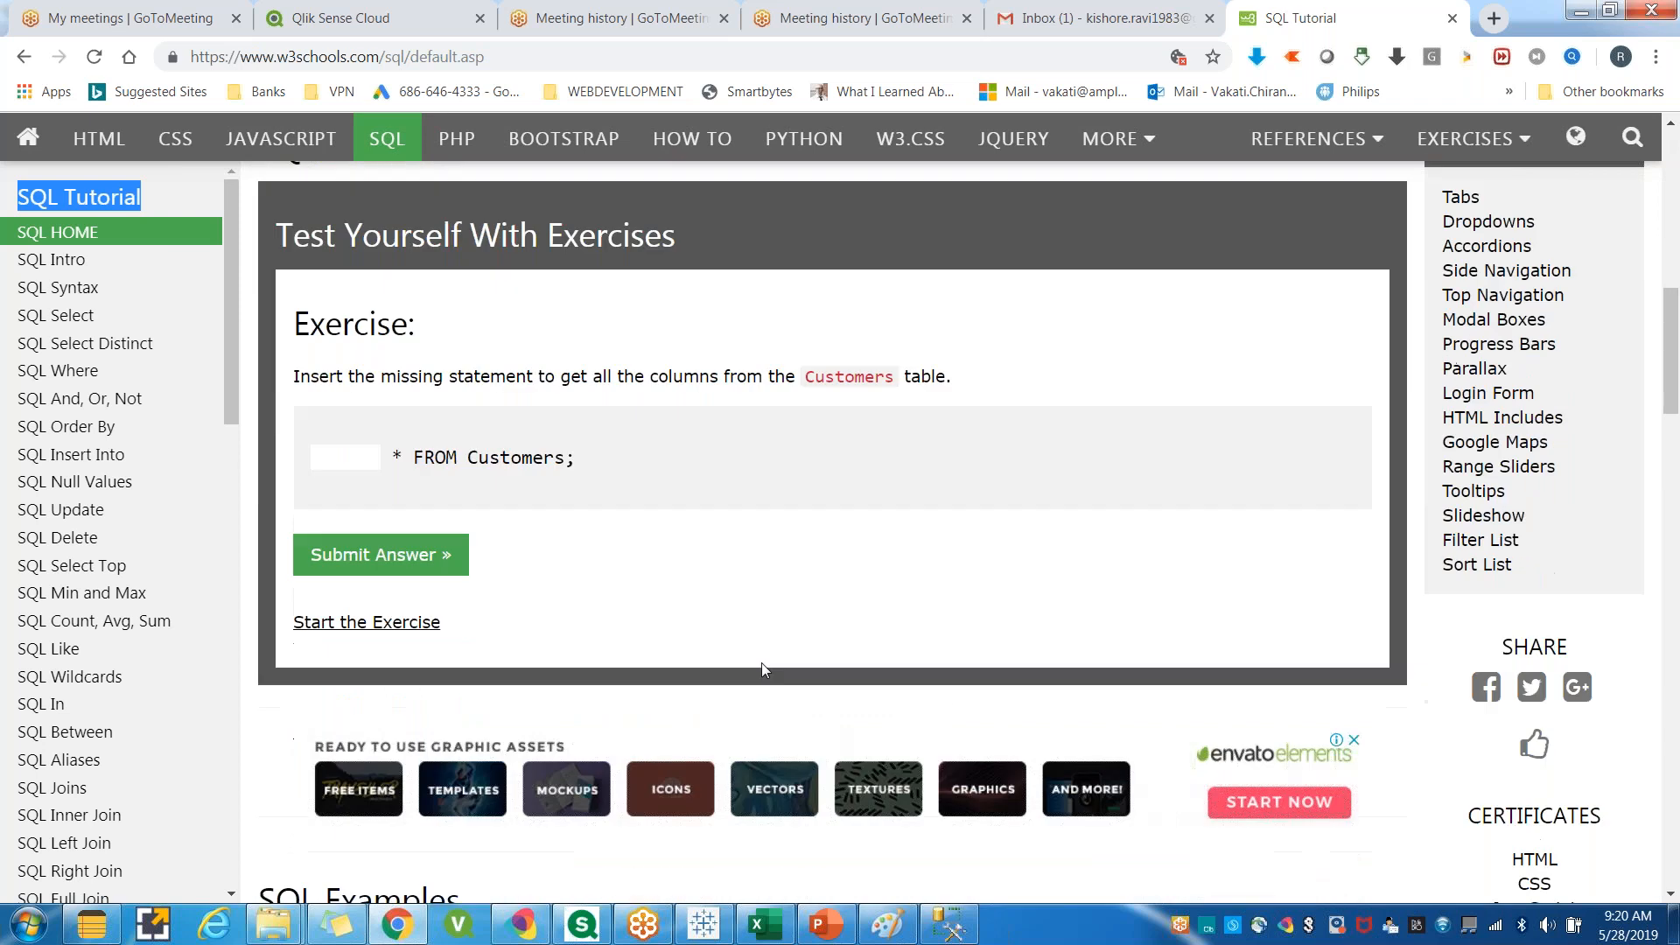
left_click(1232, 27)
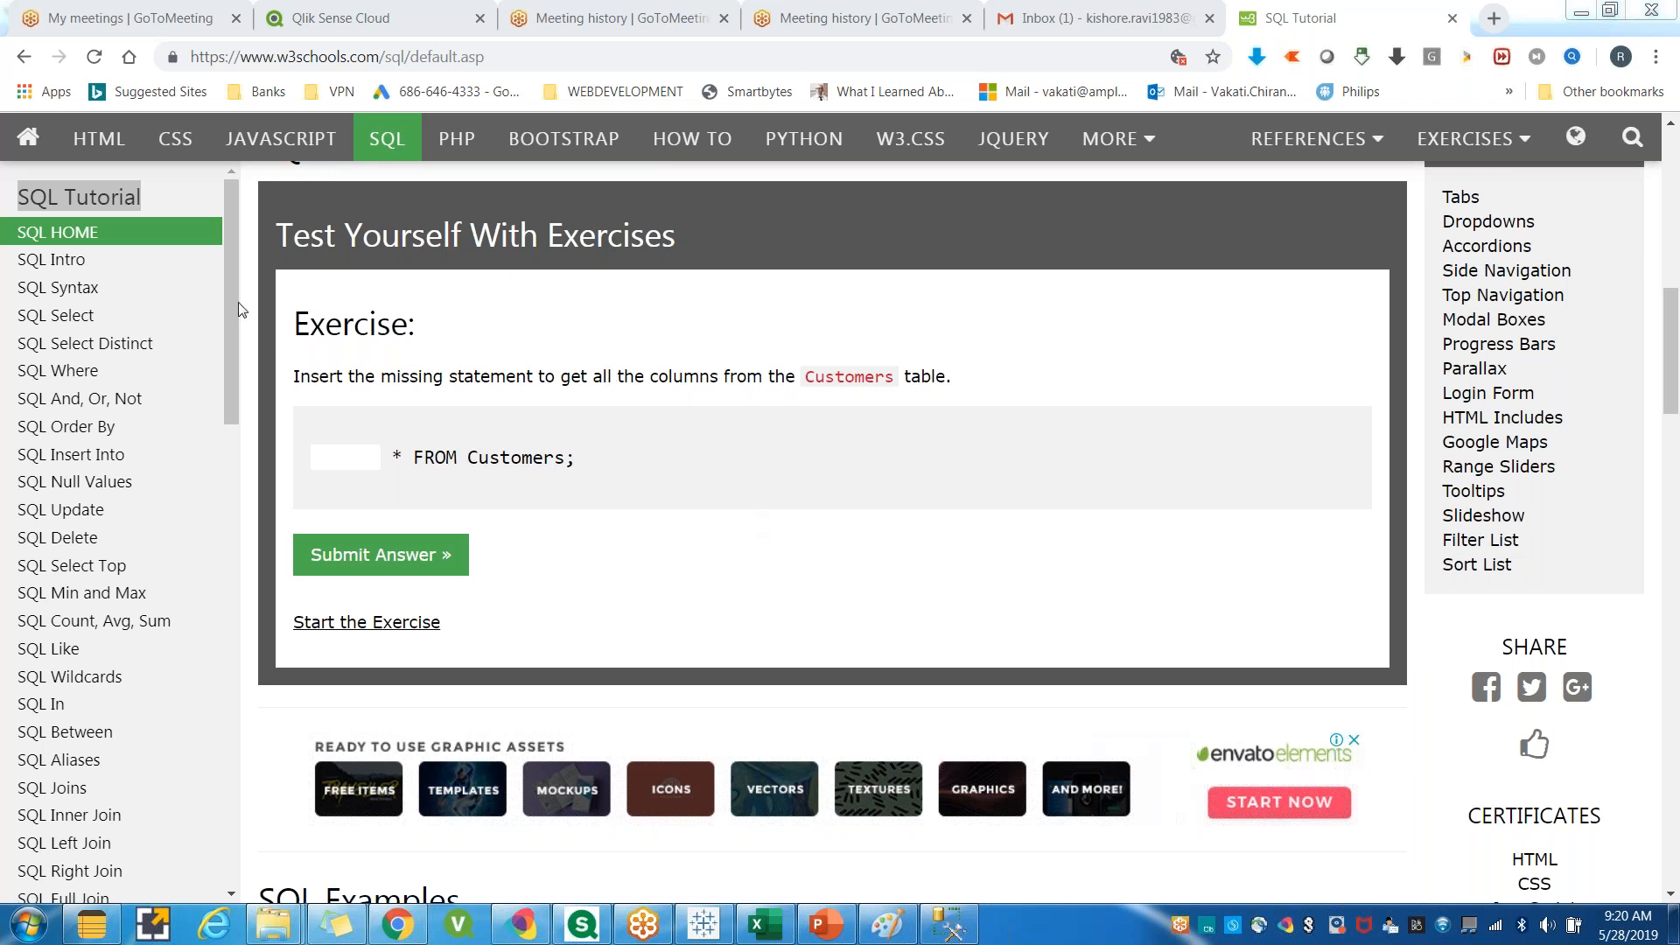
mouse_move(231, 301)
left_mouse_down()
mouse_move(234, 418)
mouse_move(229, 291)
left_mouse_up()
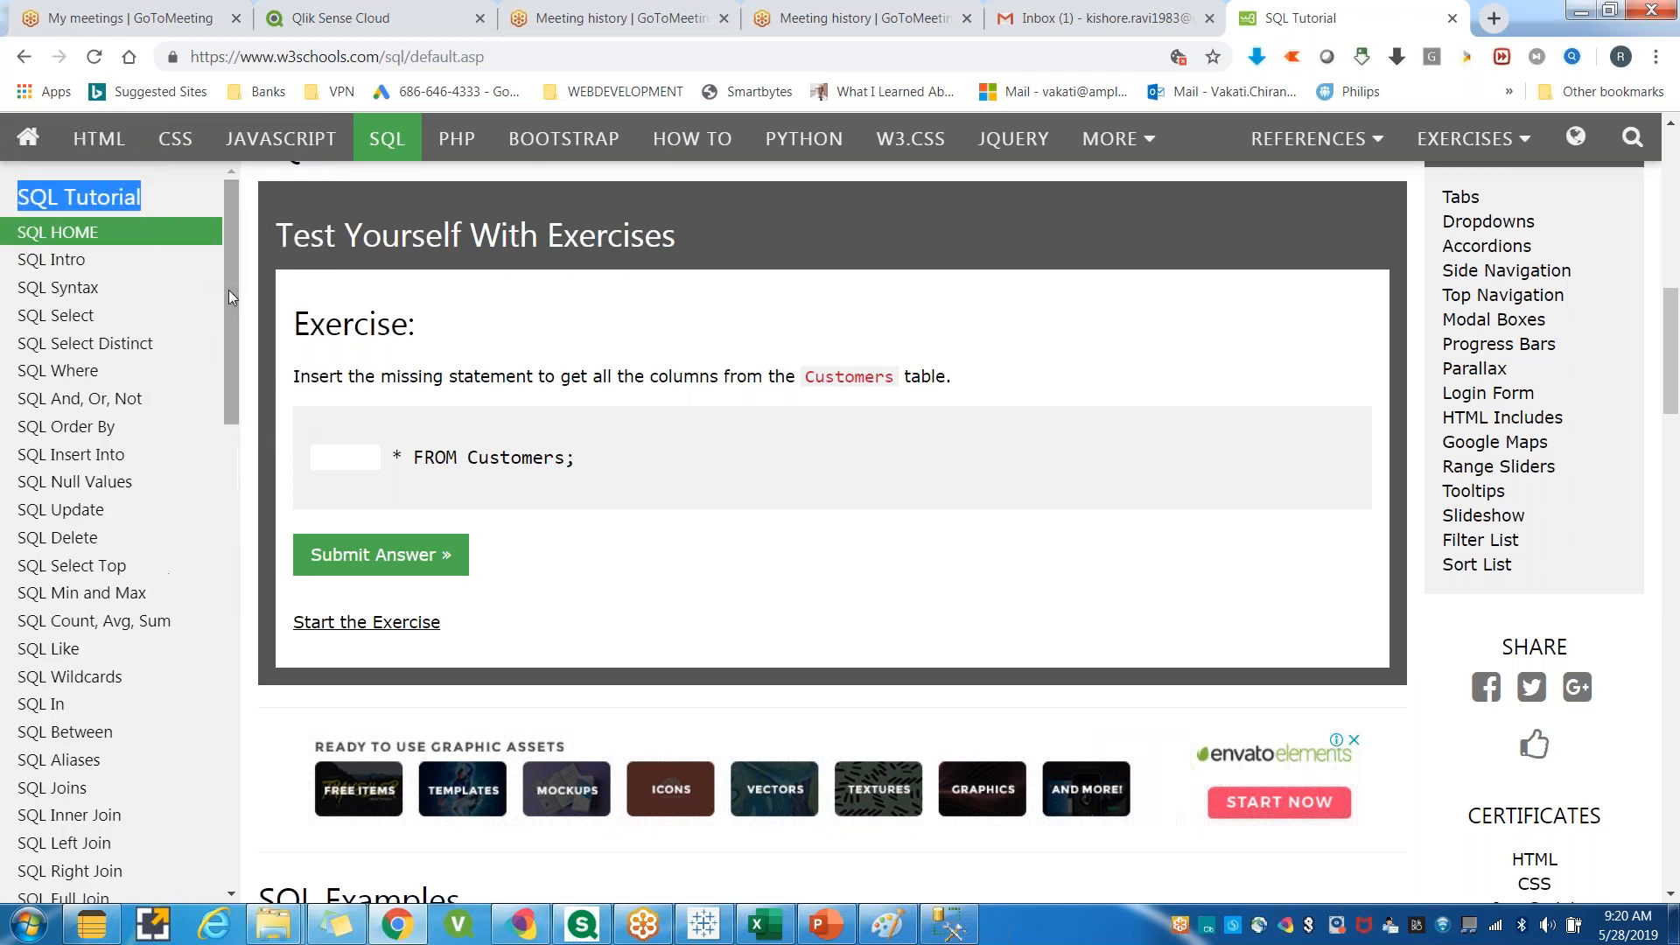
left_click(1411, 621)
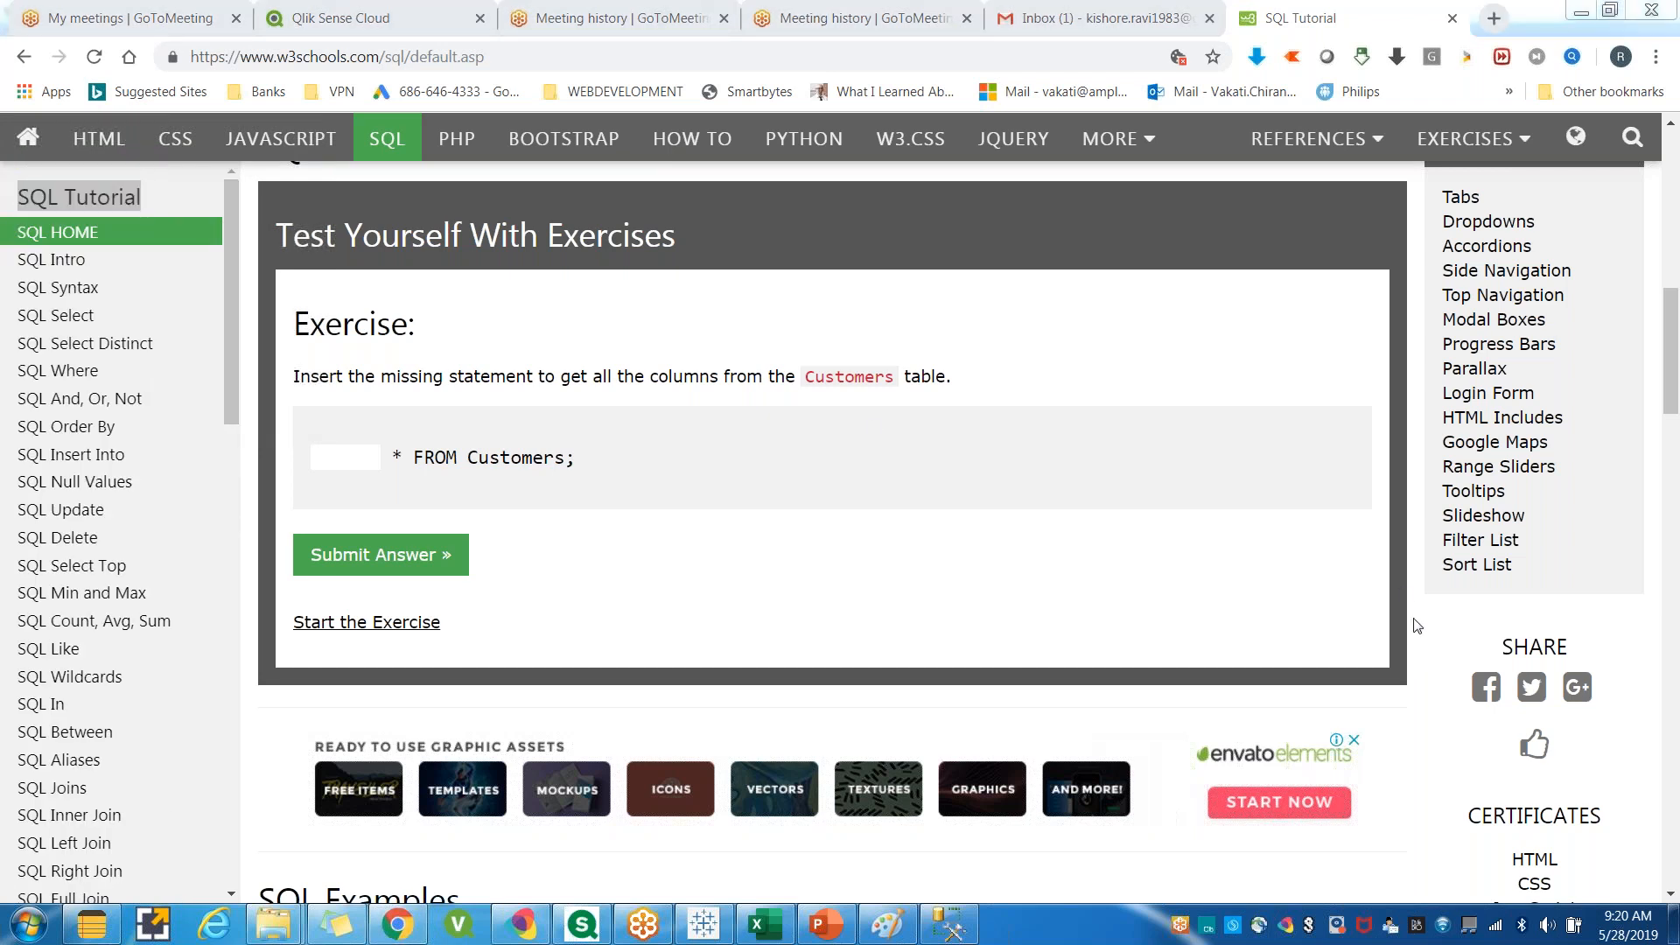
left_click(345, 456)
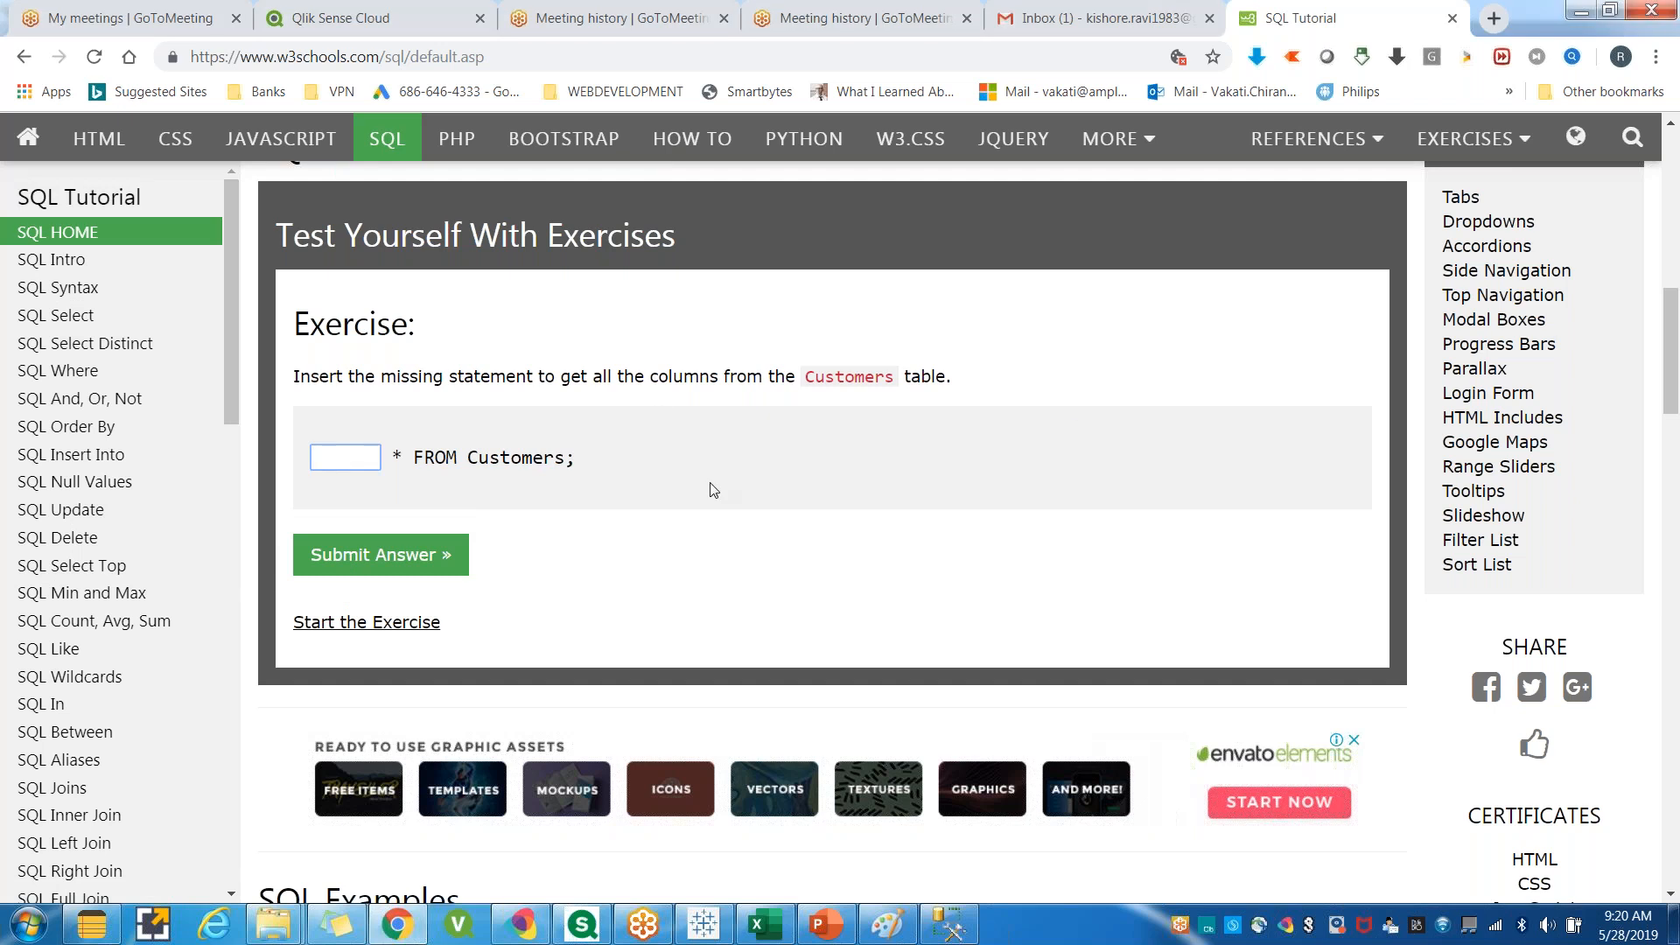
scroll(644, 451, "up", 1)
scroll(644, 452, "up", 15)
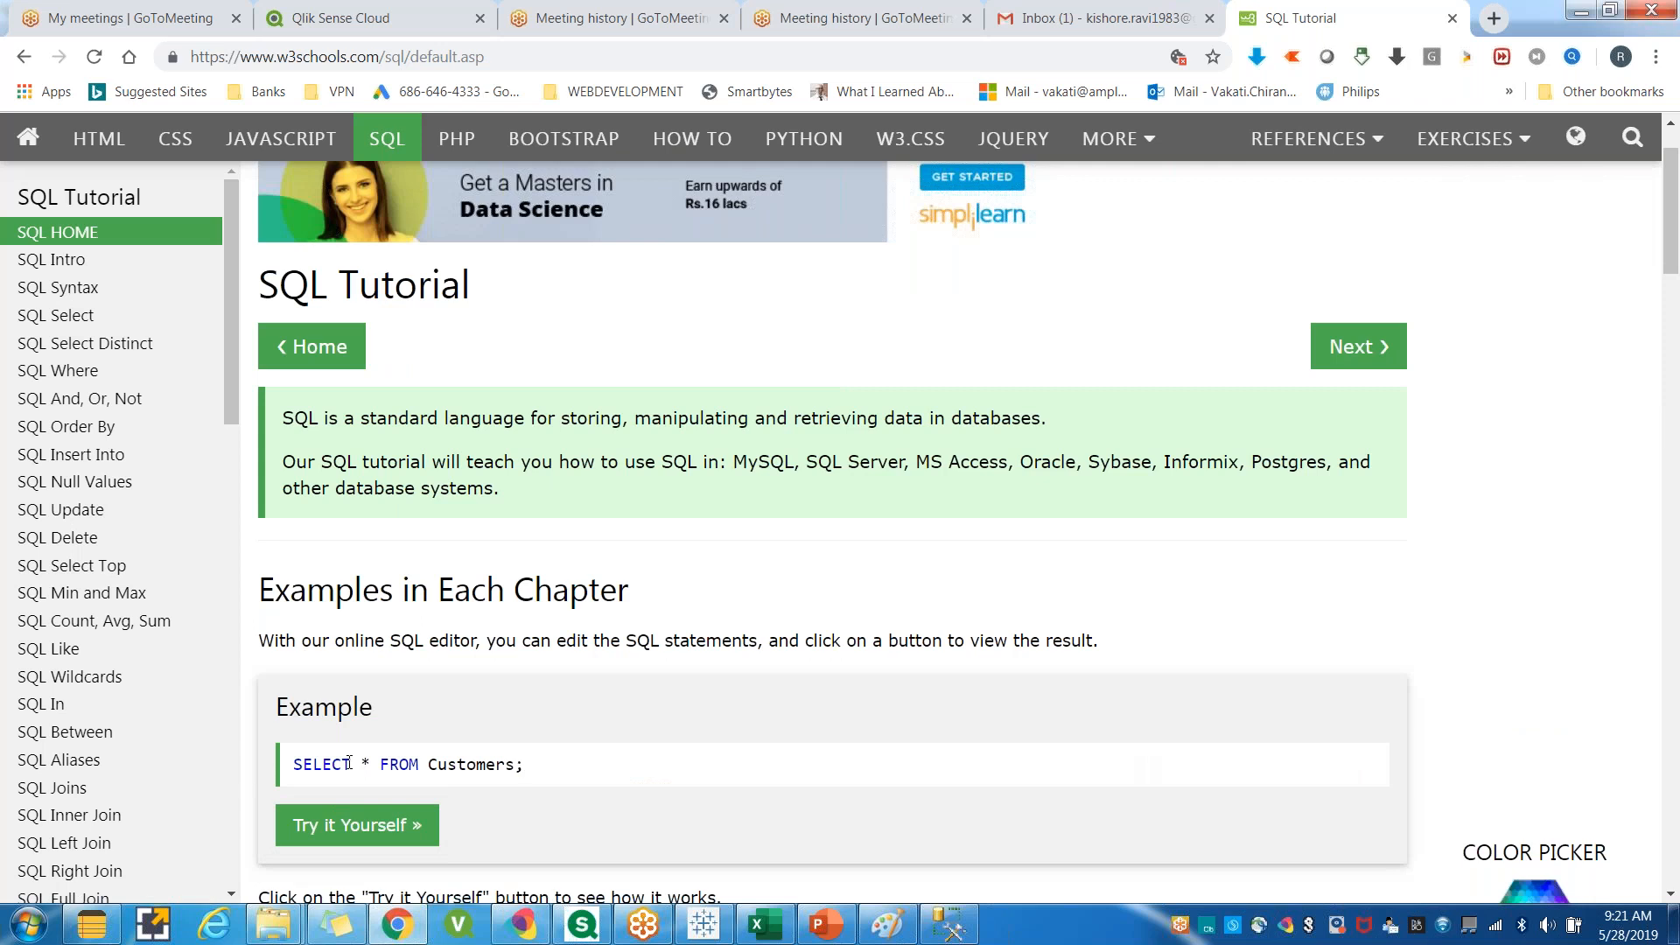
Open the Try it Yourself editor for SELECT * FROM Customers, run the SQL, and scroll through the results.
left_click(949, 924)
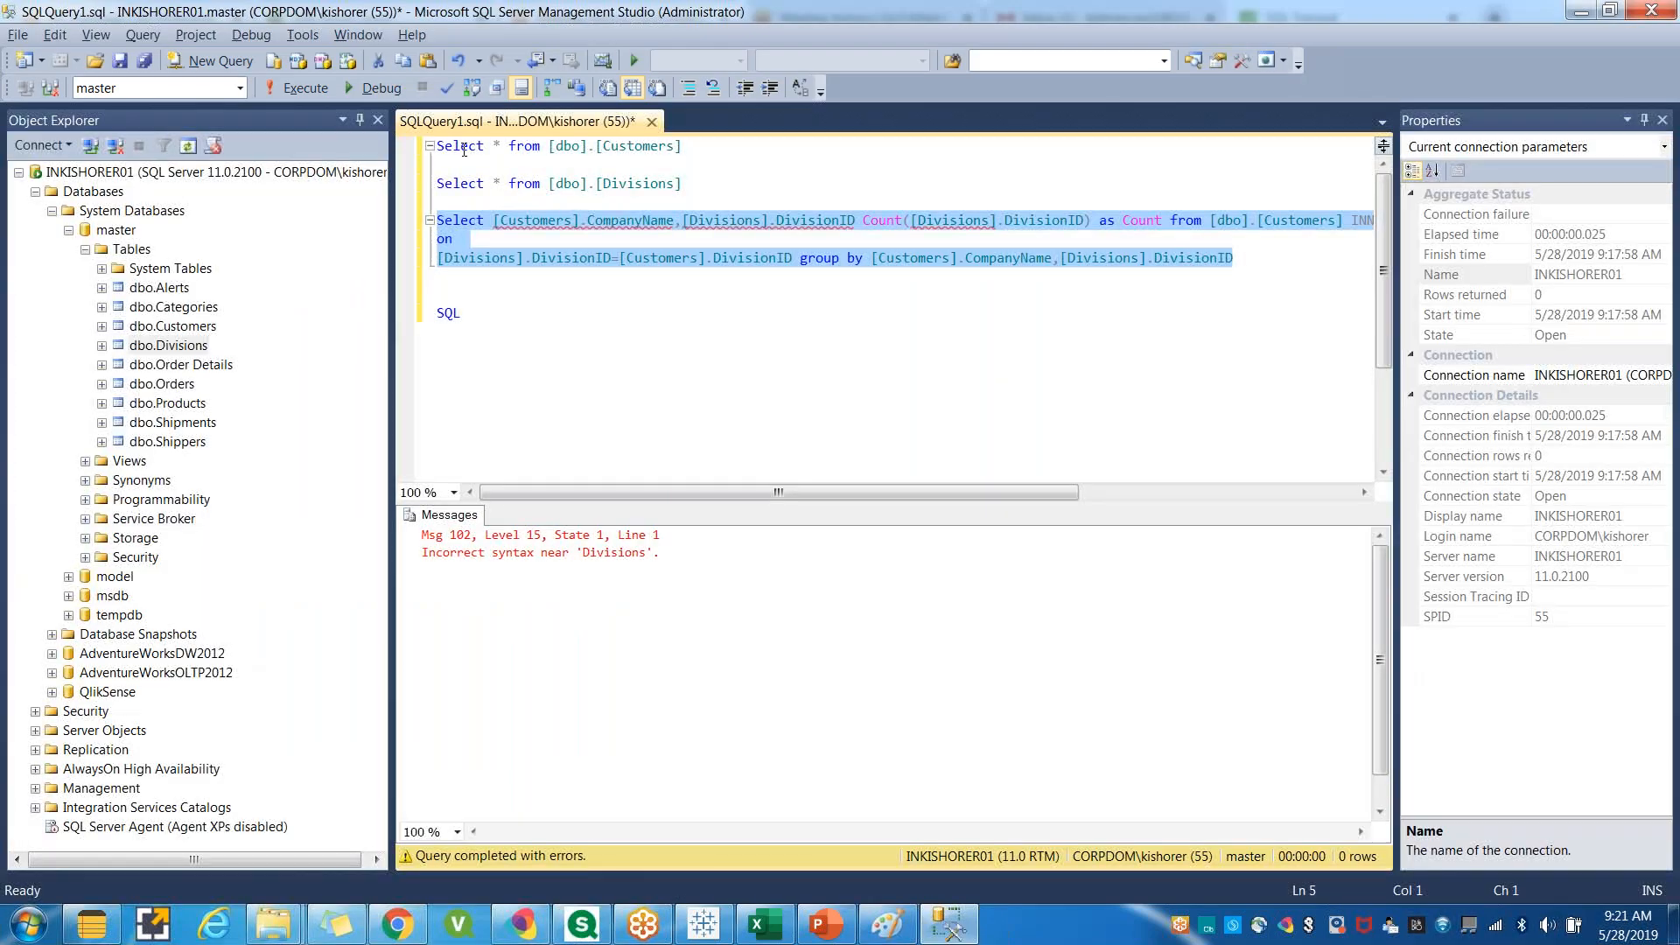
left_click(952, 928)
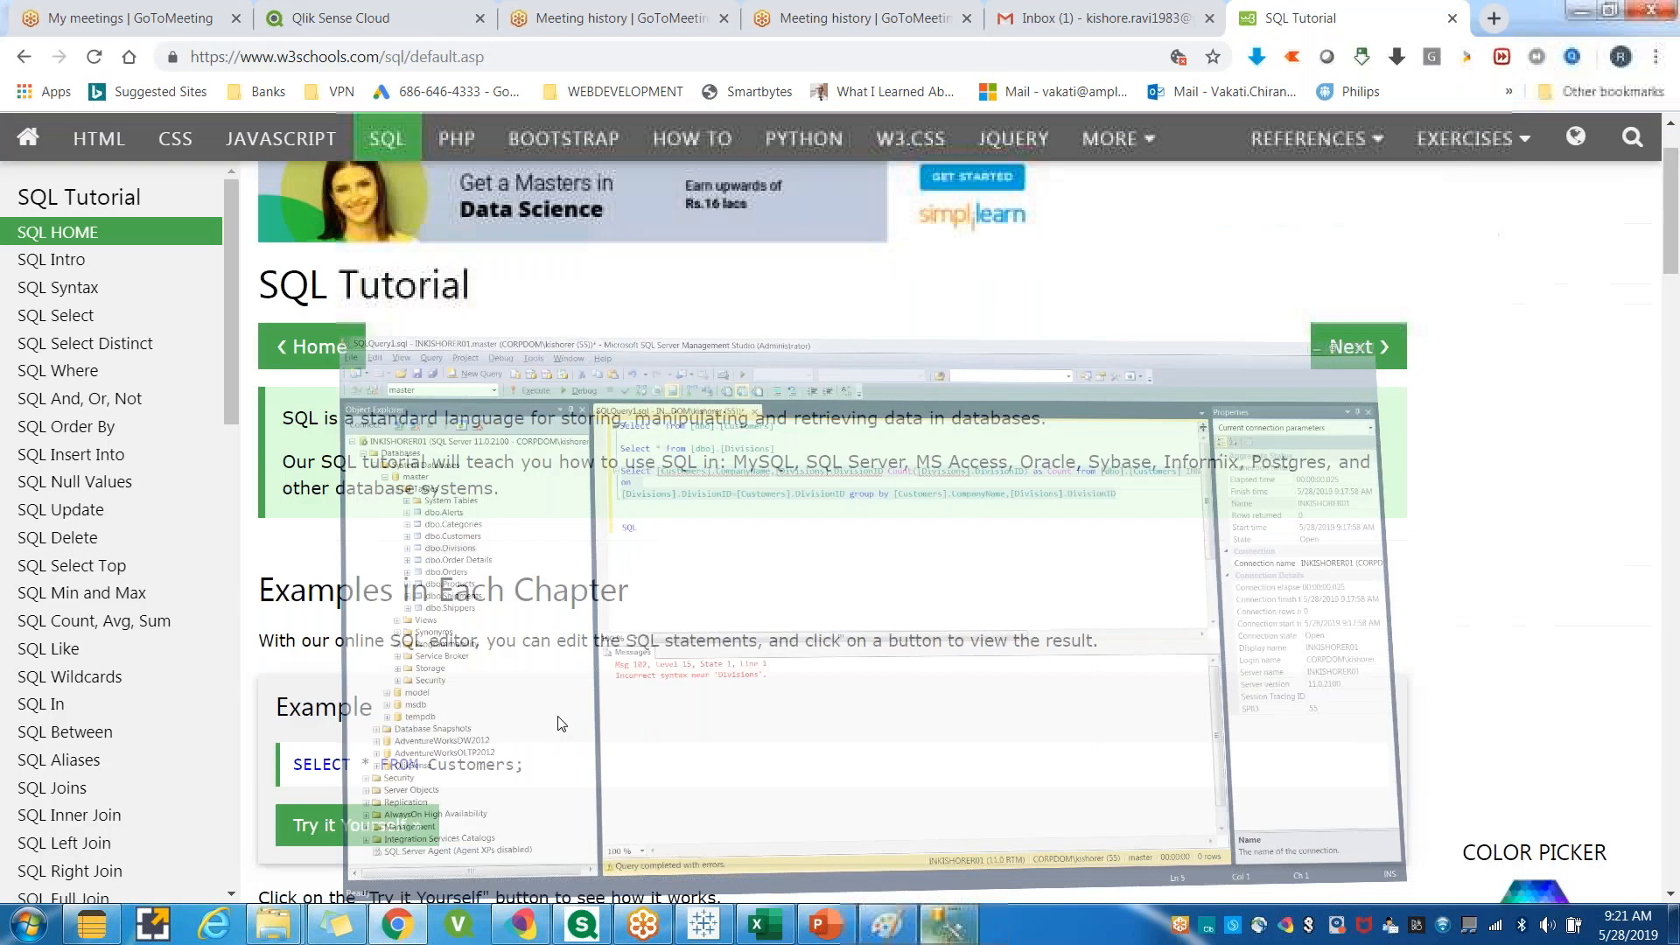
left_click(315, 823)
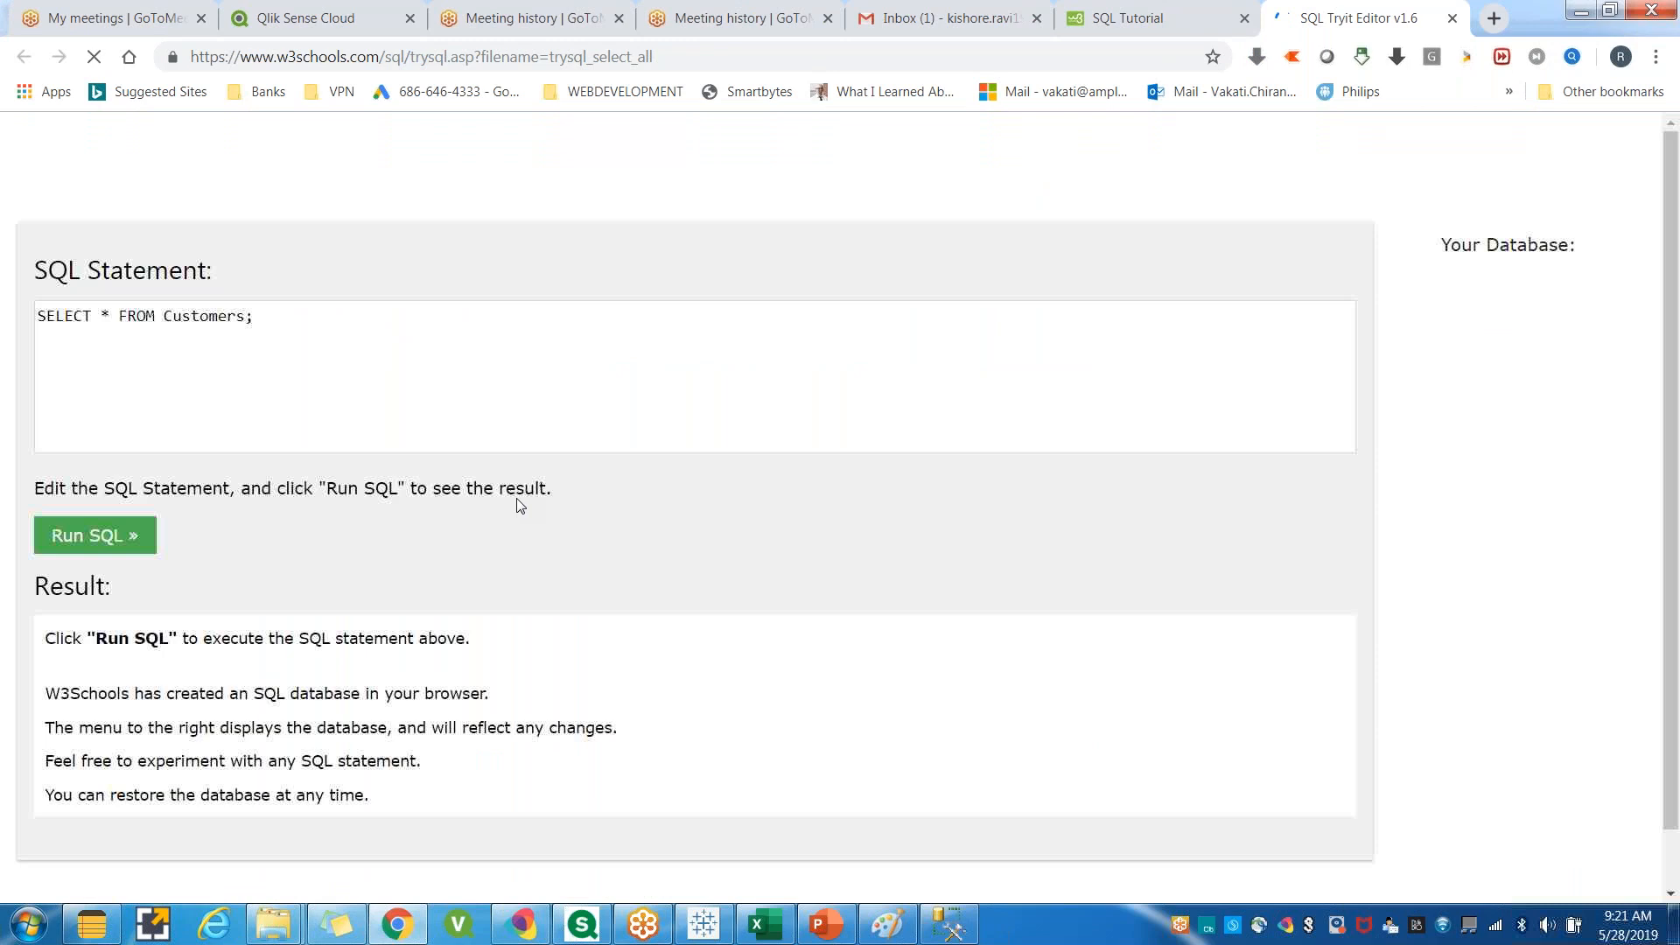
left_click(87, 530)
scroll(308, 473, "down", 4)
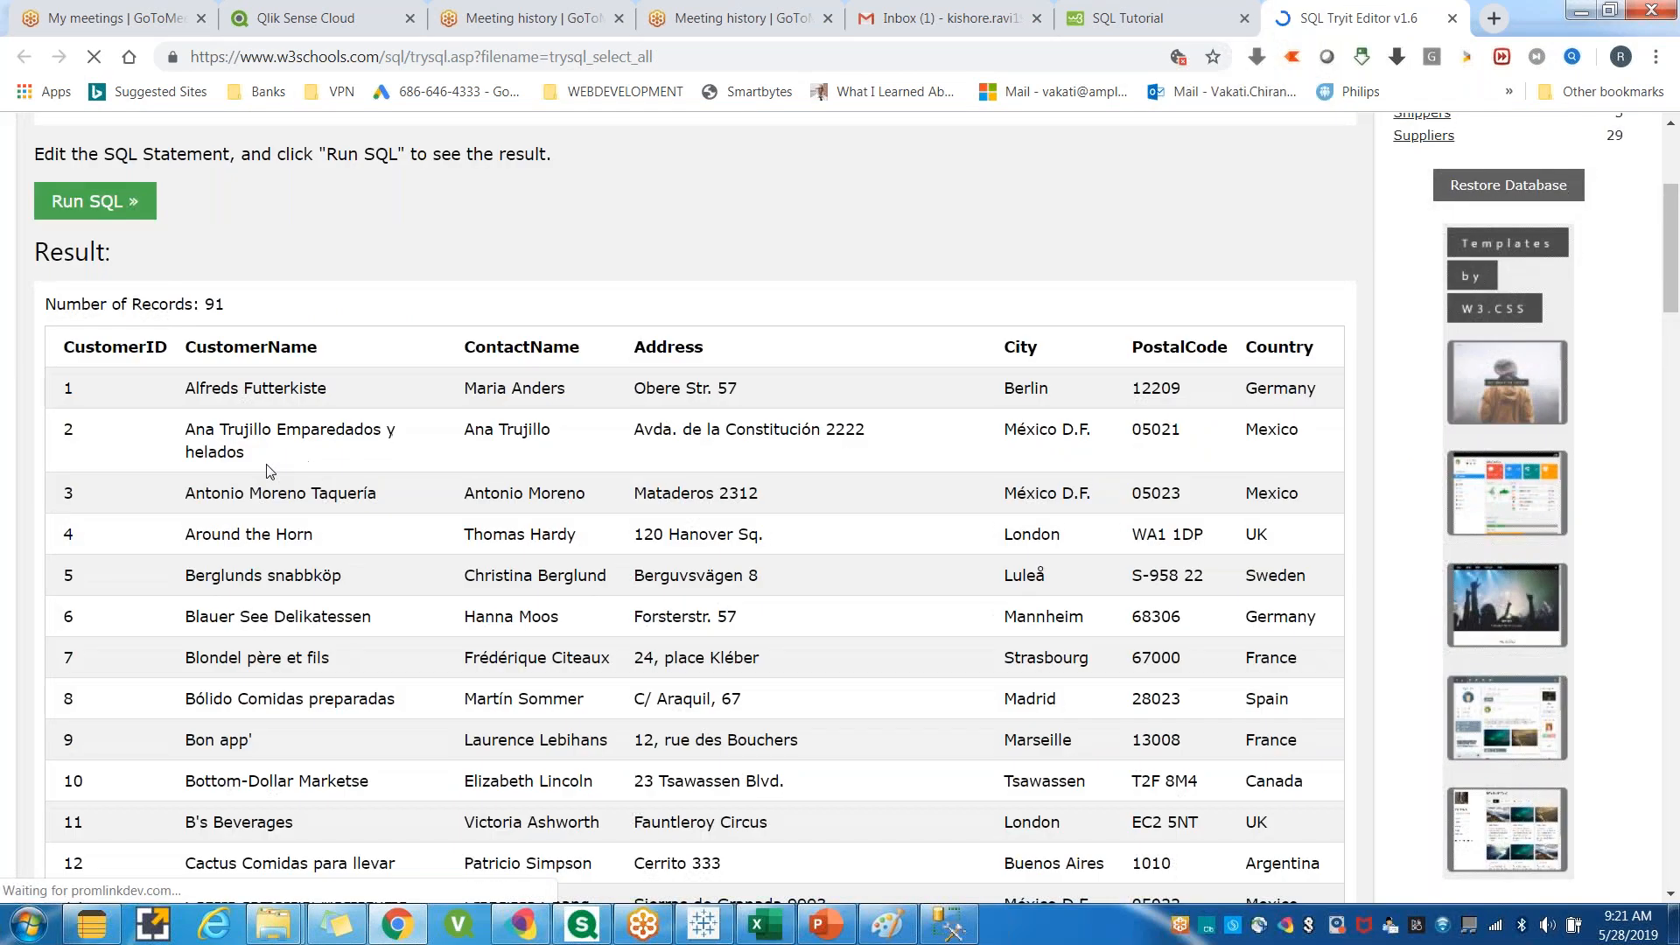
scroll(1070, 610, "down", 10)
scroll(1069, 610, "down", 5)
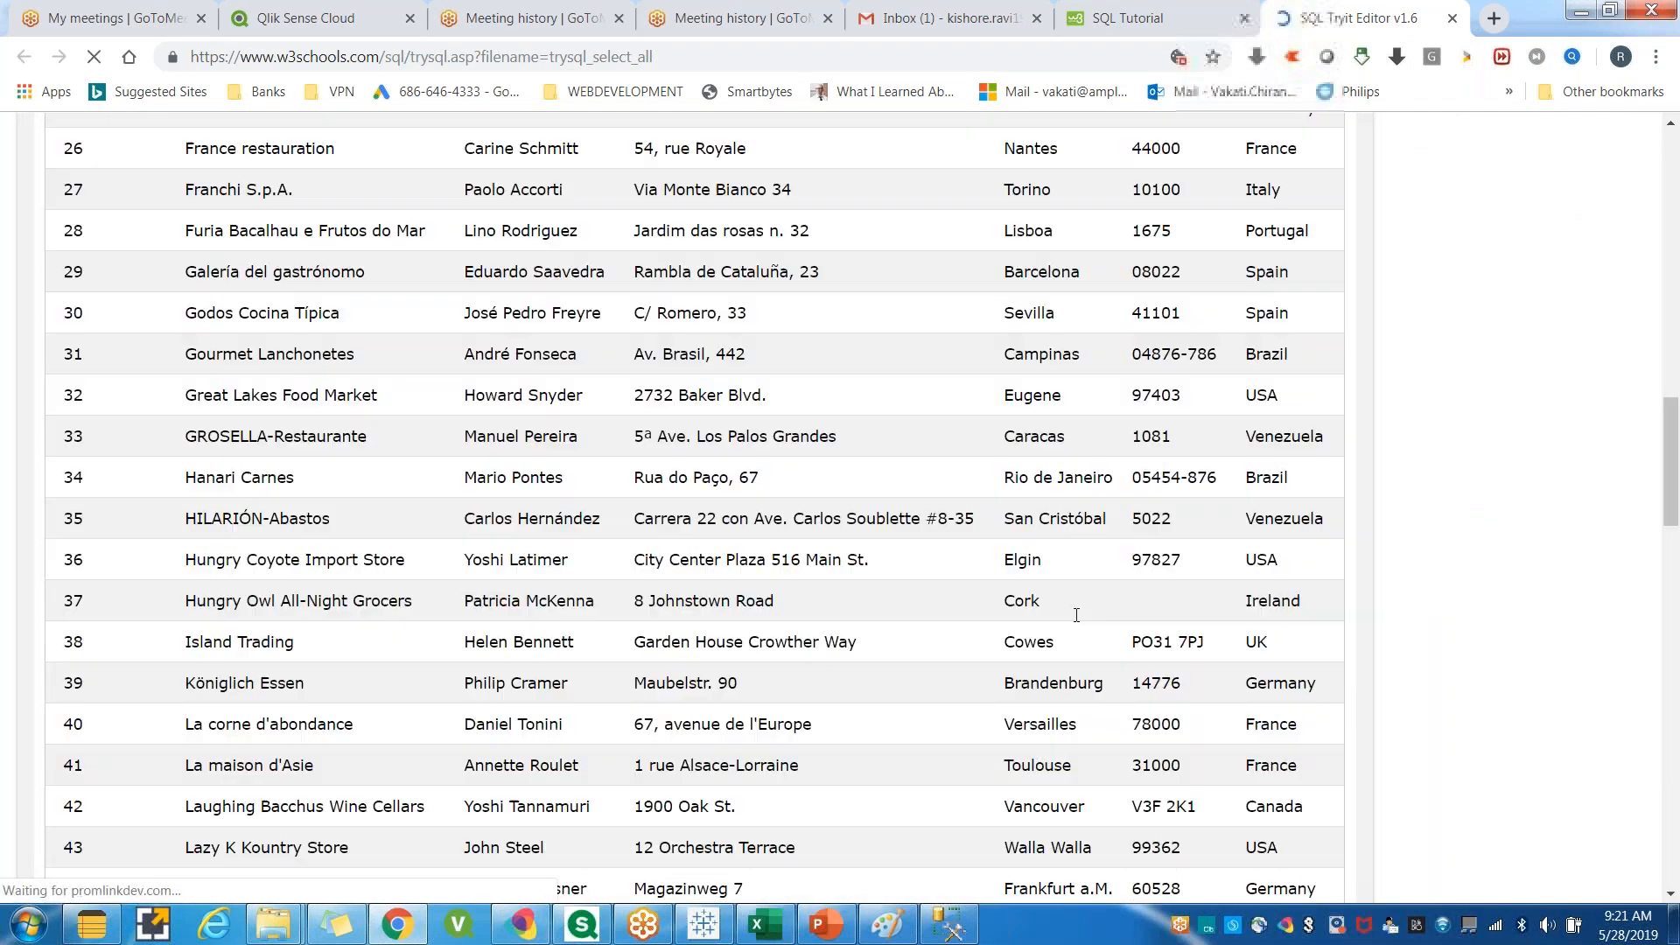
scroll(1077, 615, "down", 20)
scroll(1062, 634, "down", 5)
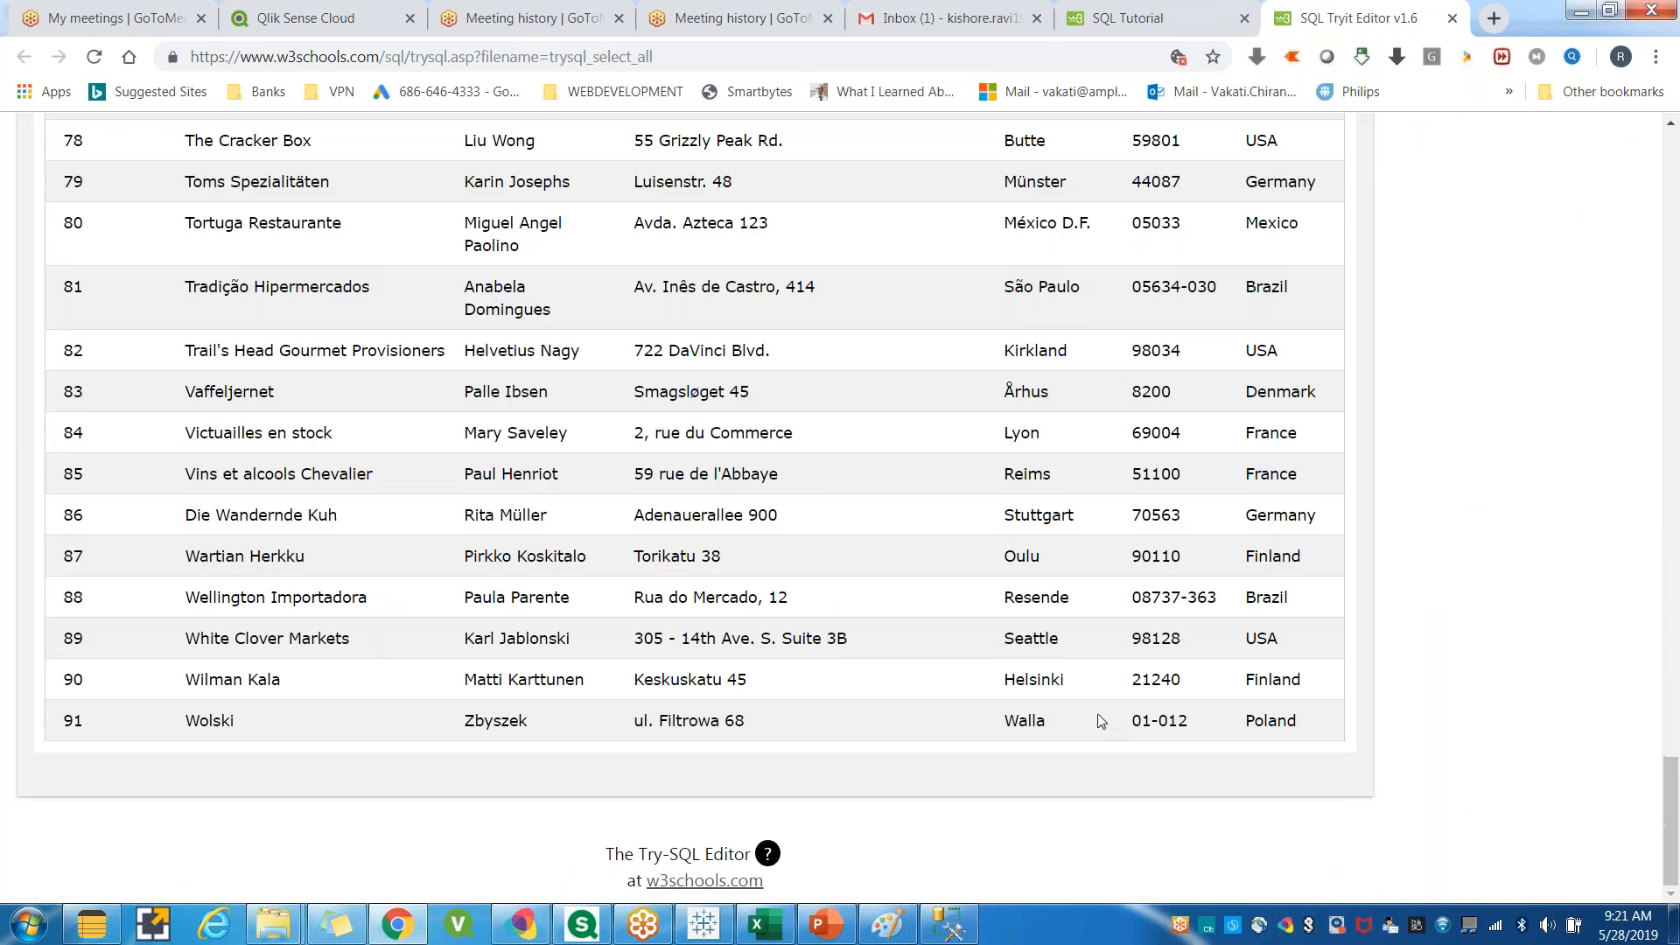
Scroll back to the top of the results and highlight the SELECT * FROM Customers statement in the editor.
scroll(968, 569, "up", 20)
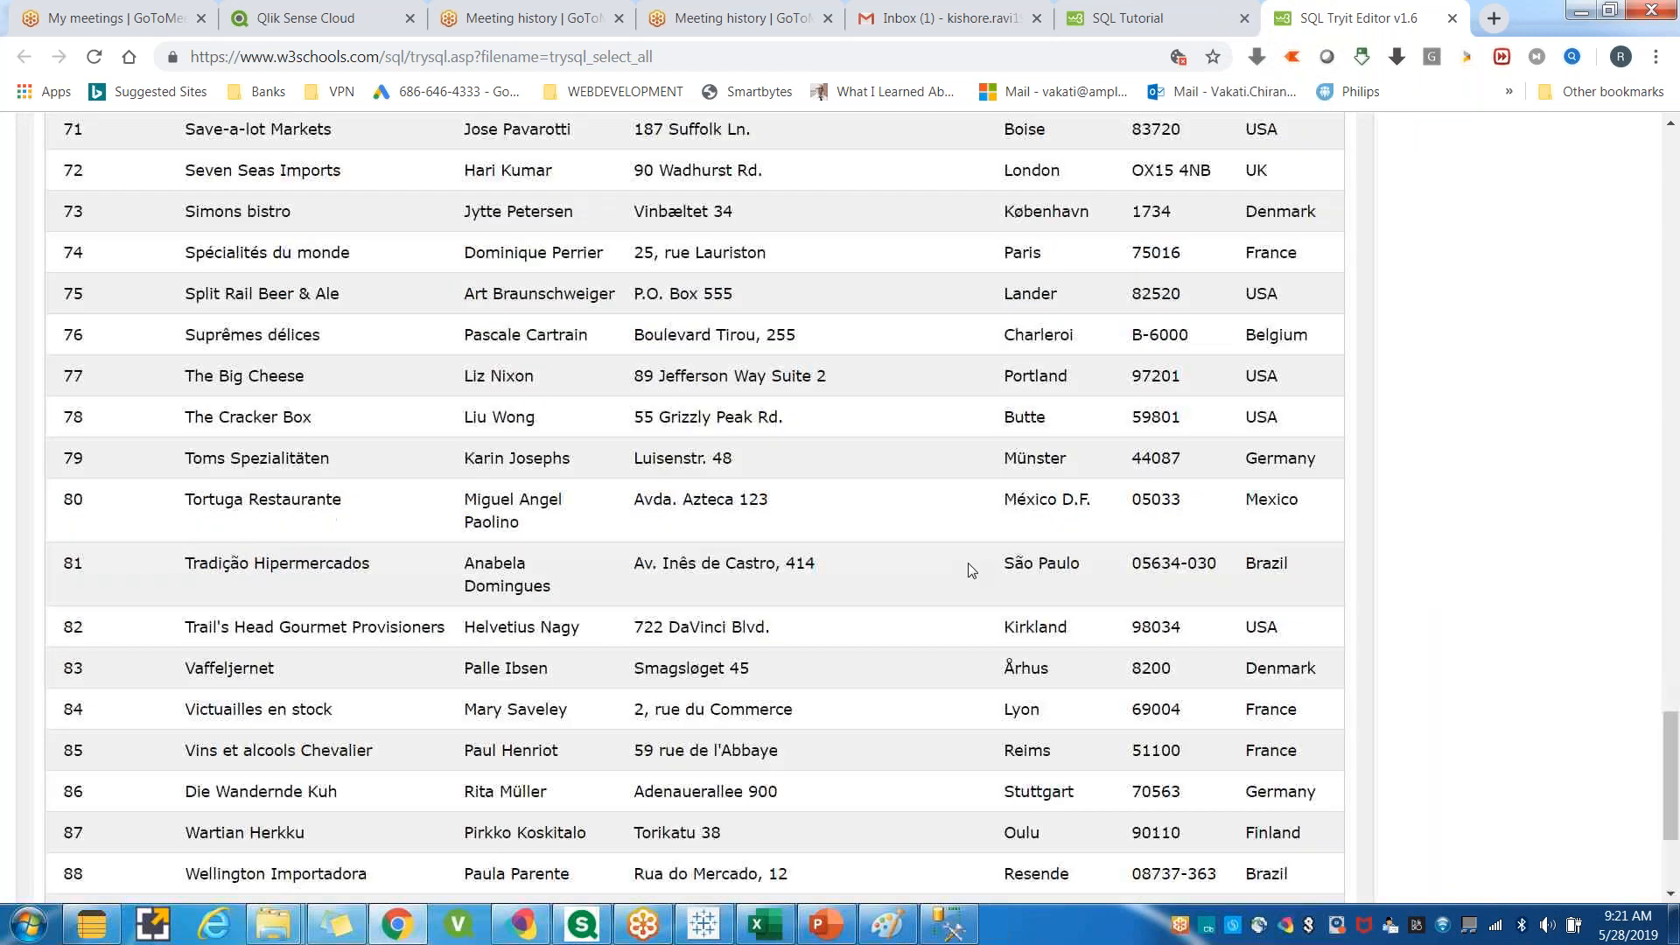
scroll(968, 569, "up", 15)
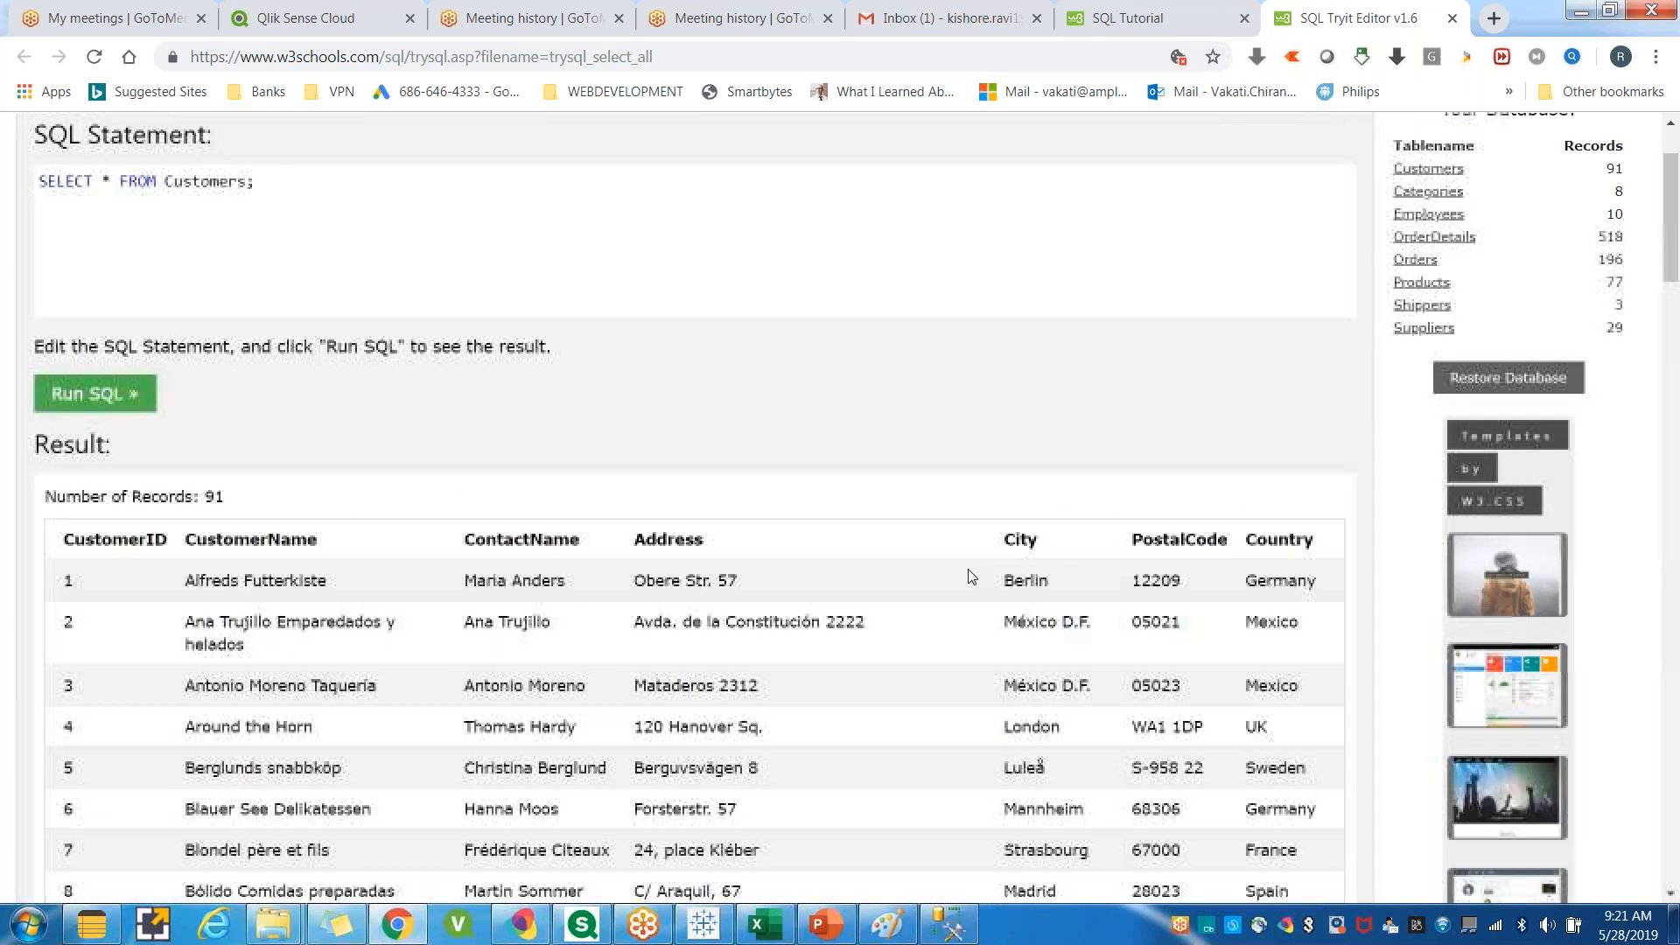
scroll(968, 577, "up", 2)
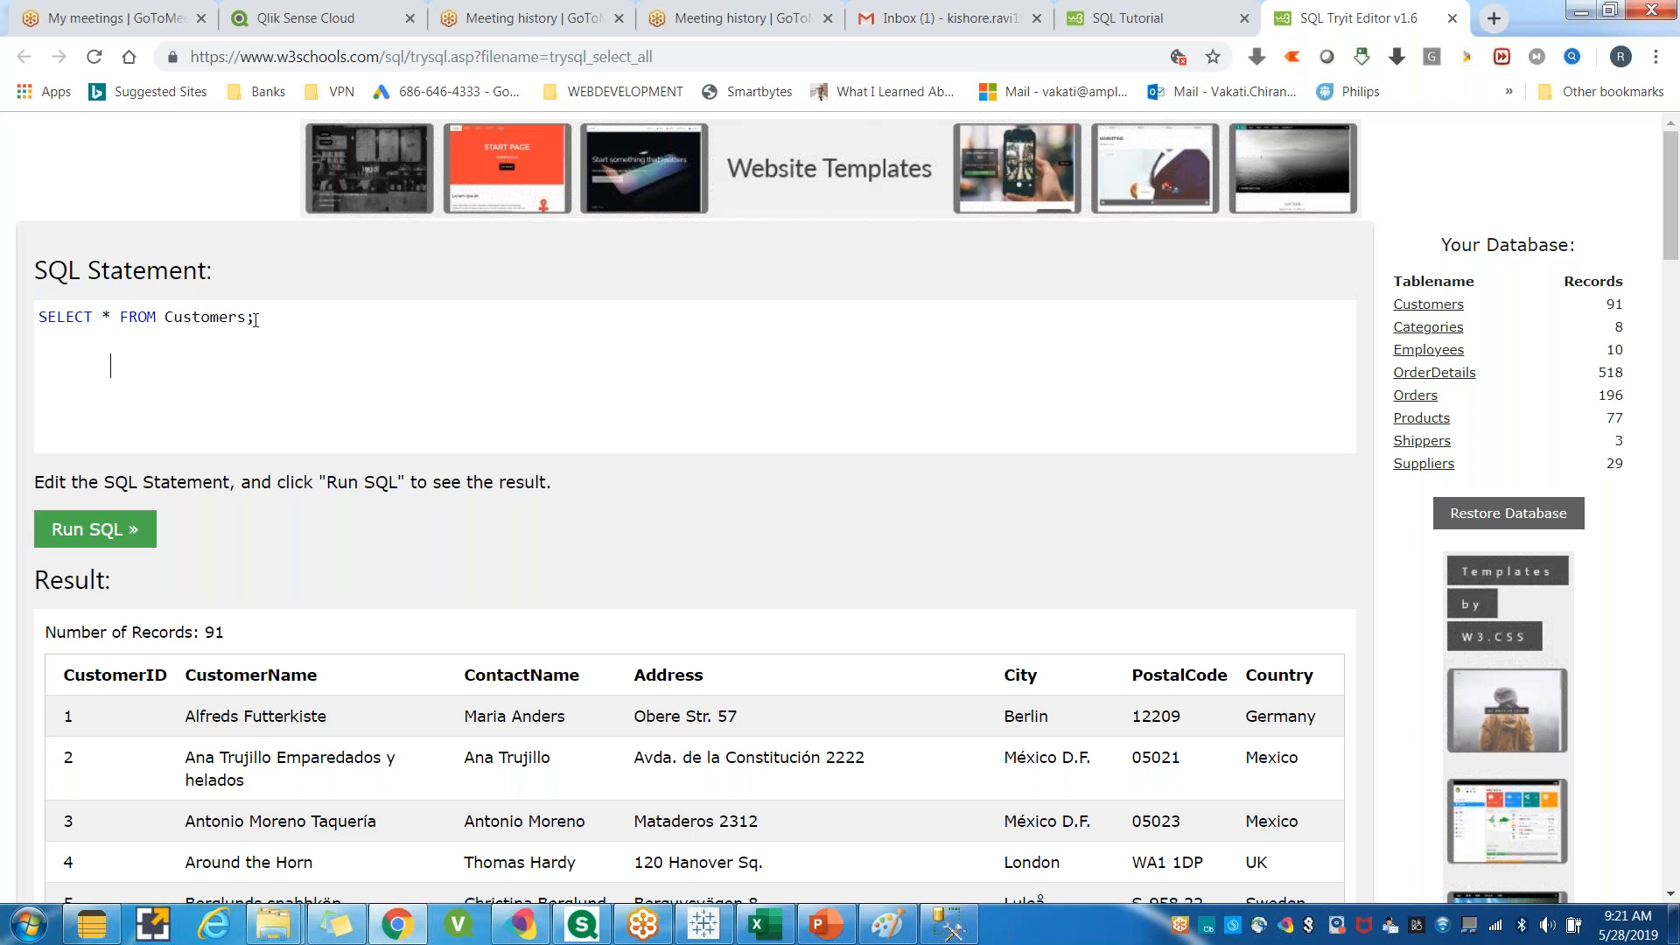
left_click_drag(254, 317, 39, 317)
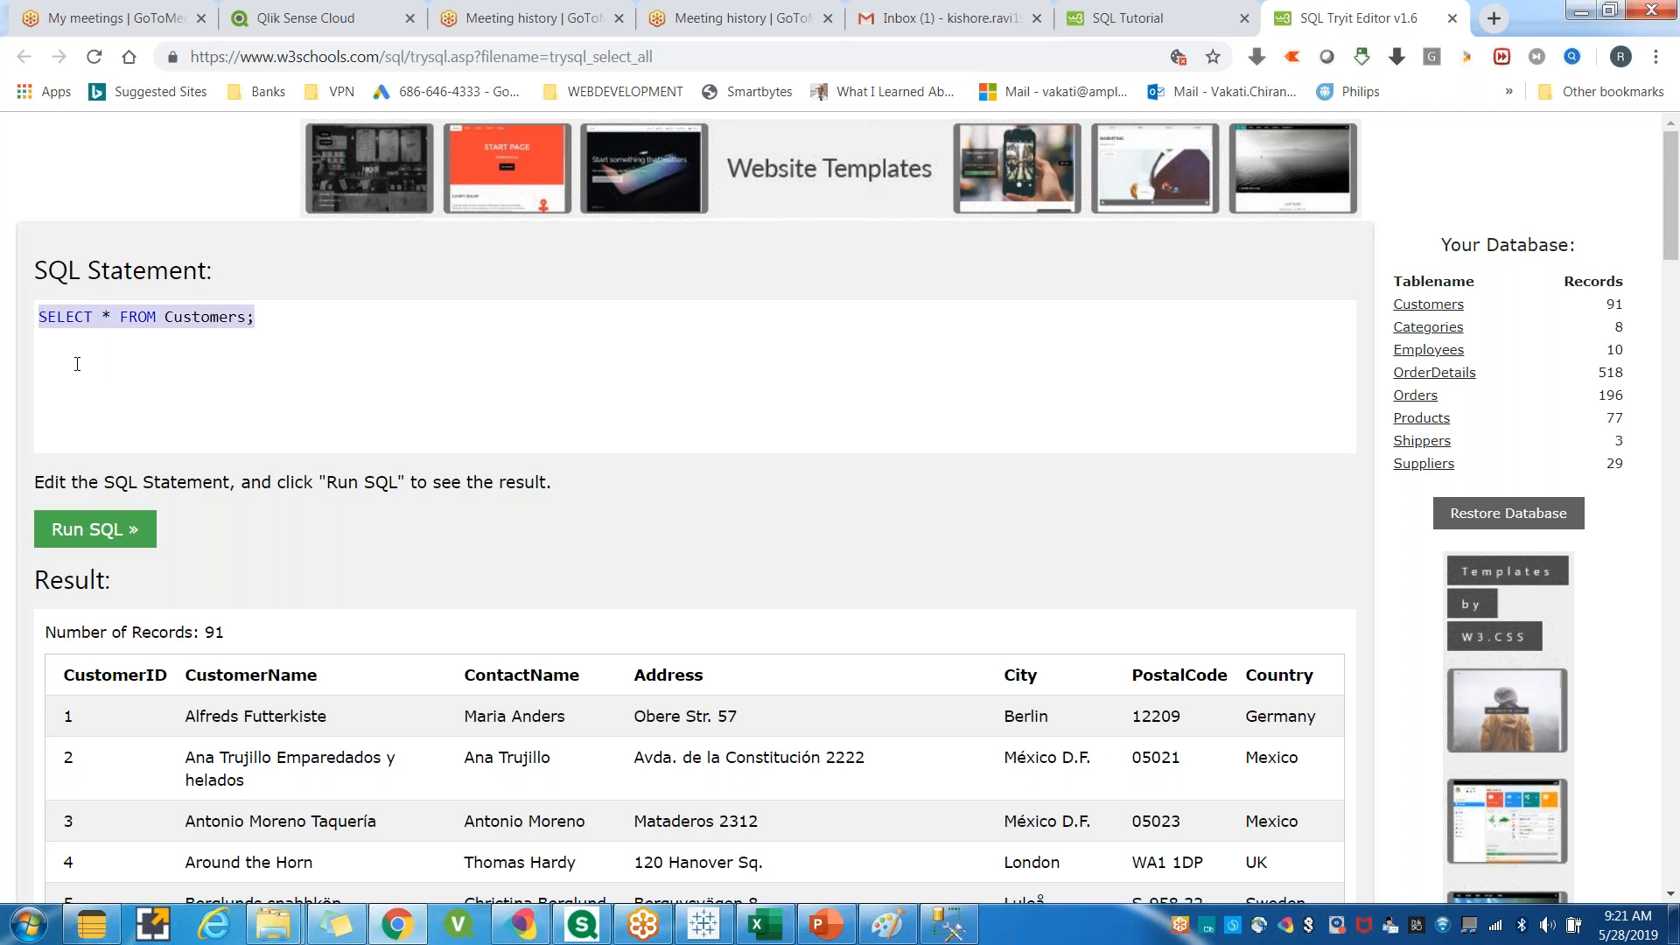
left_click(77, 364)
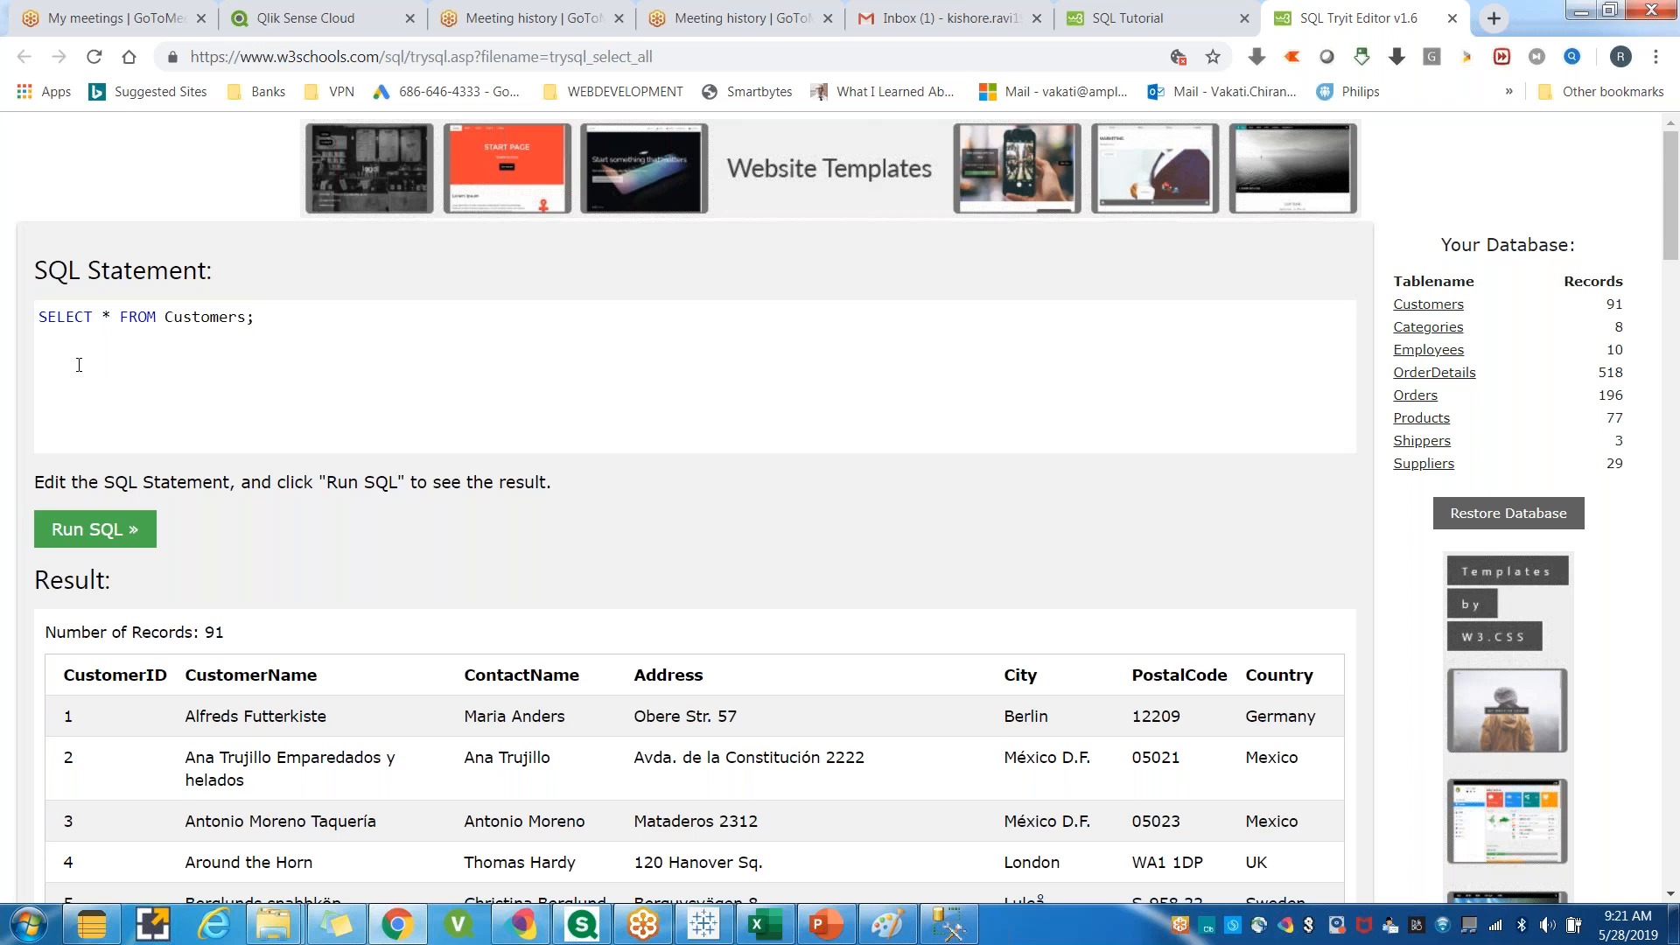
key("ctrl+a")
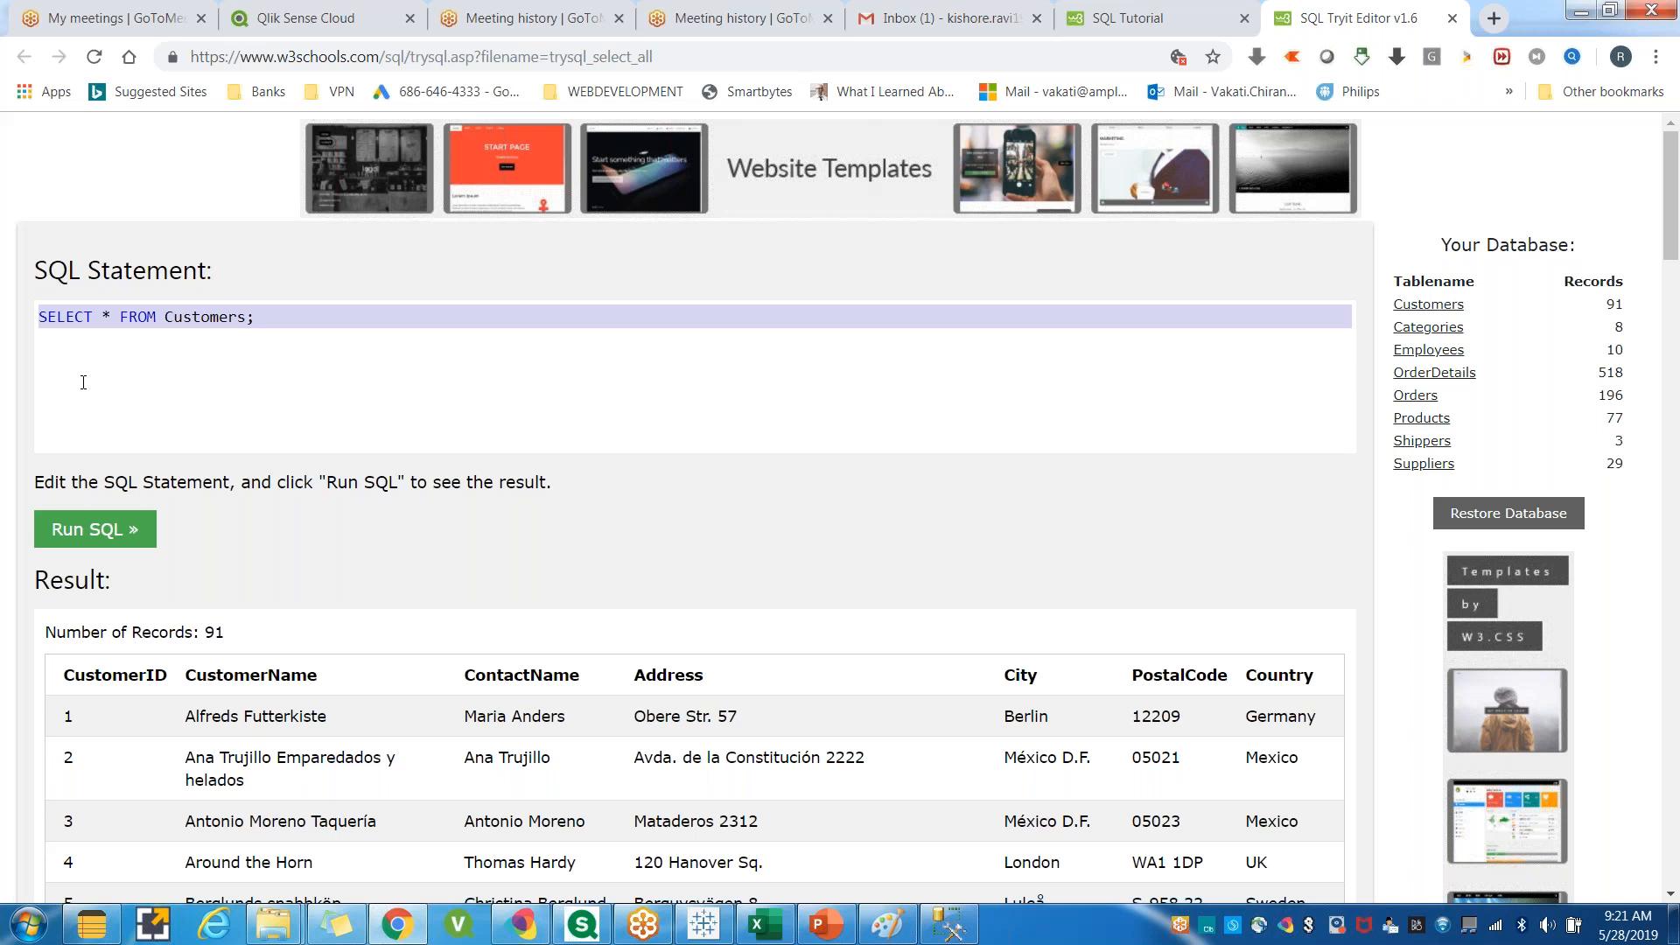
left_click_drag(258, 316, 38, 317)
left_click(77, 391)
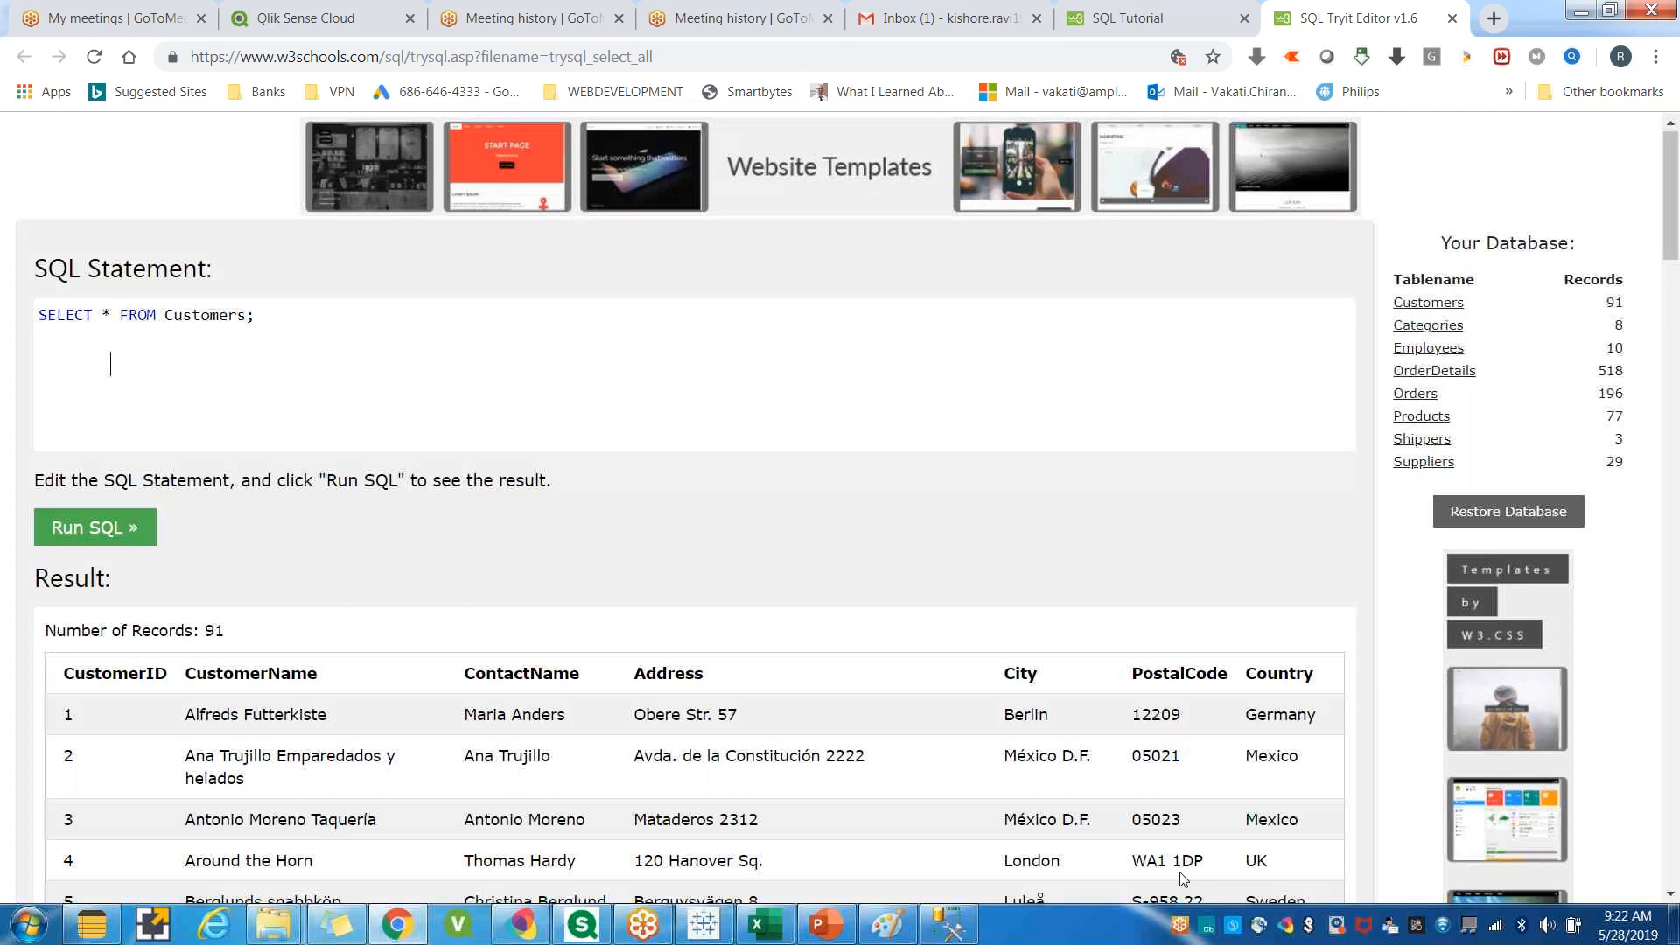
Scroll down through the customer result records and back up to the SQL statement, selecting it again.
scroll(1180, 882, "down", 20)
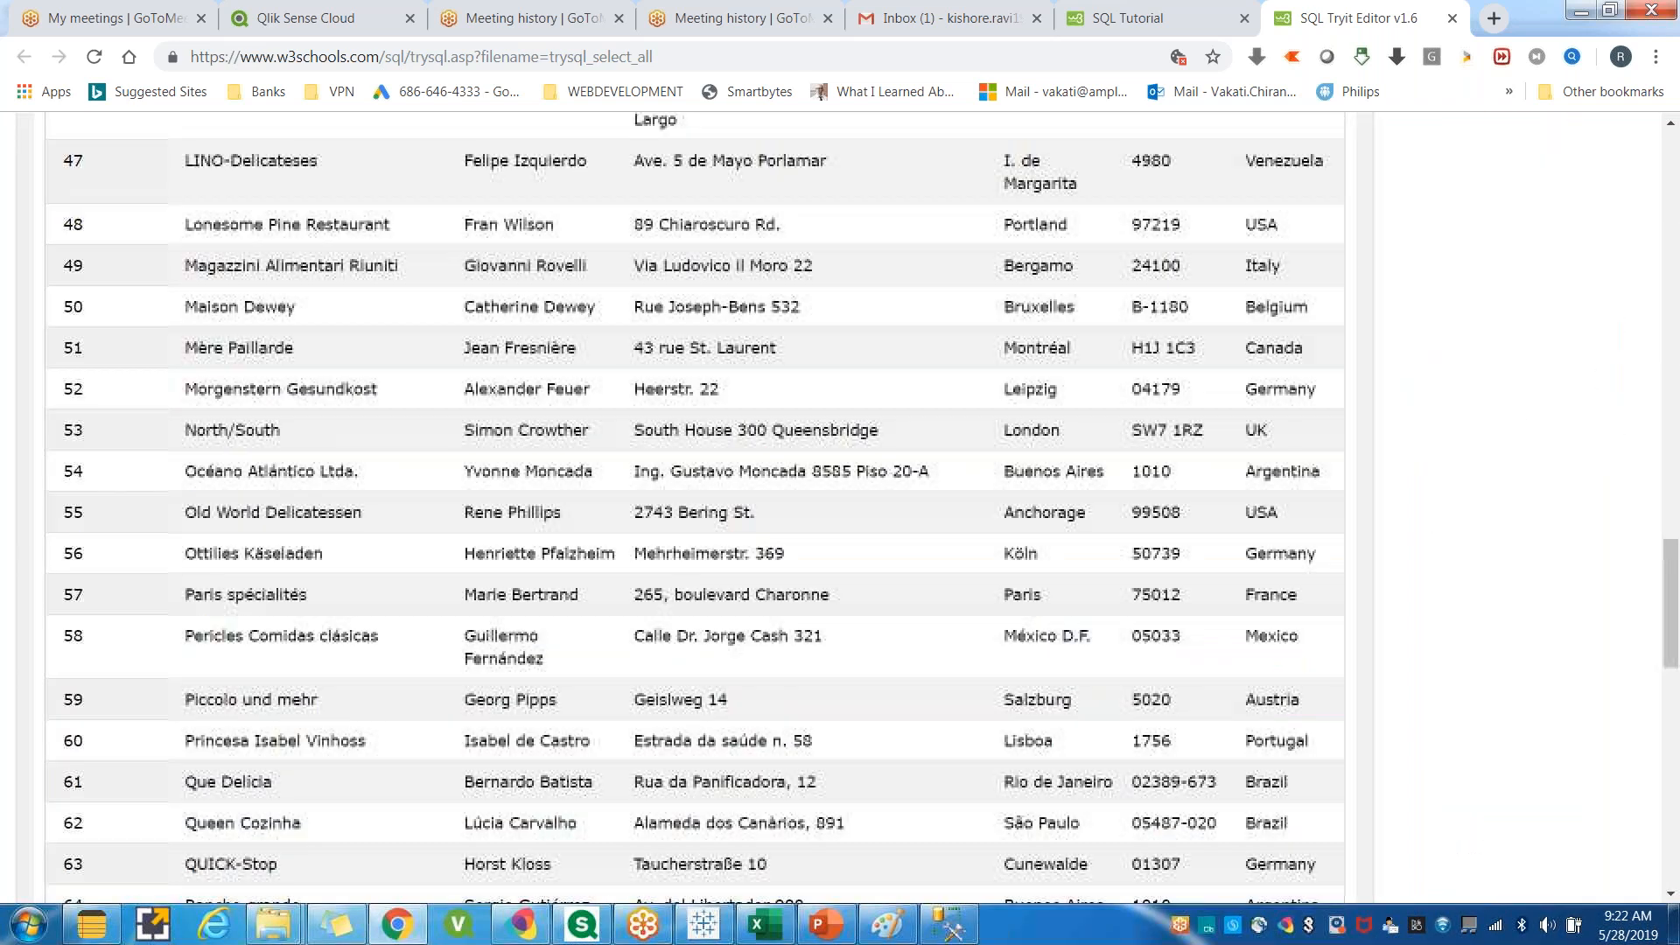
scroll(1249, 611, "down", 8)
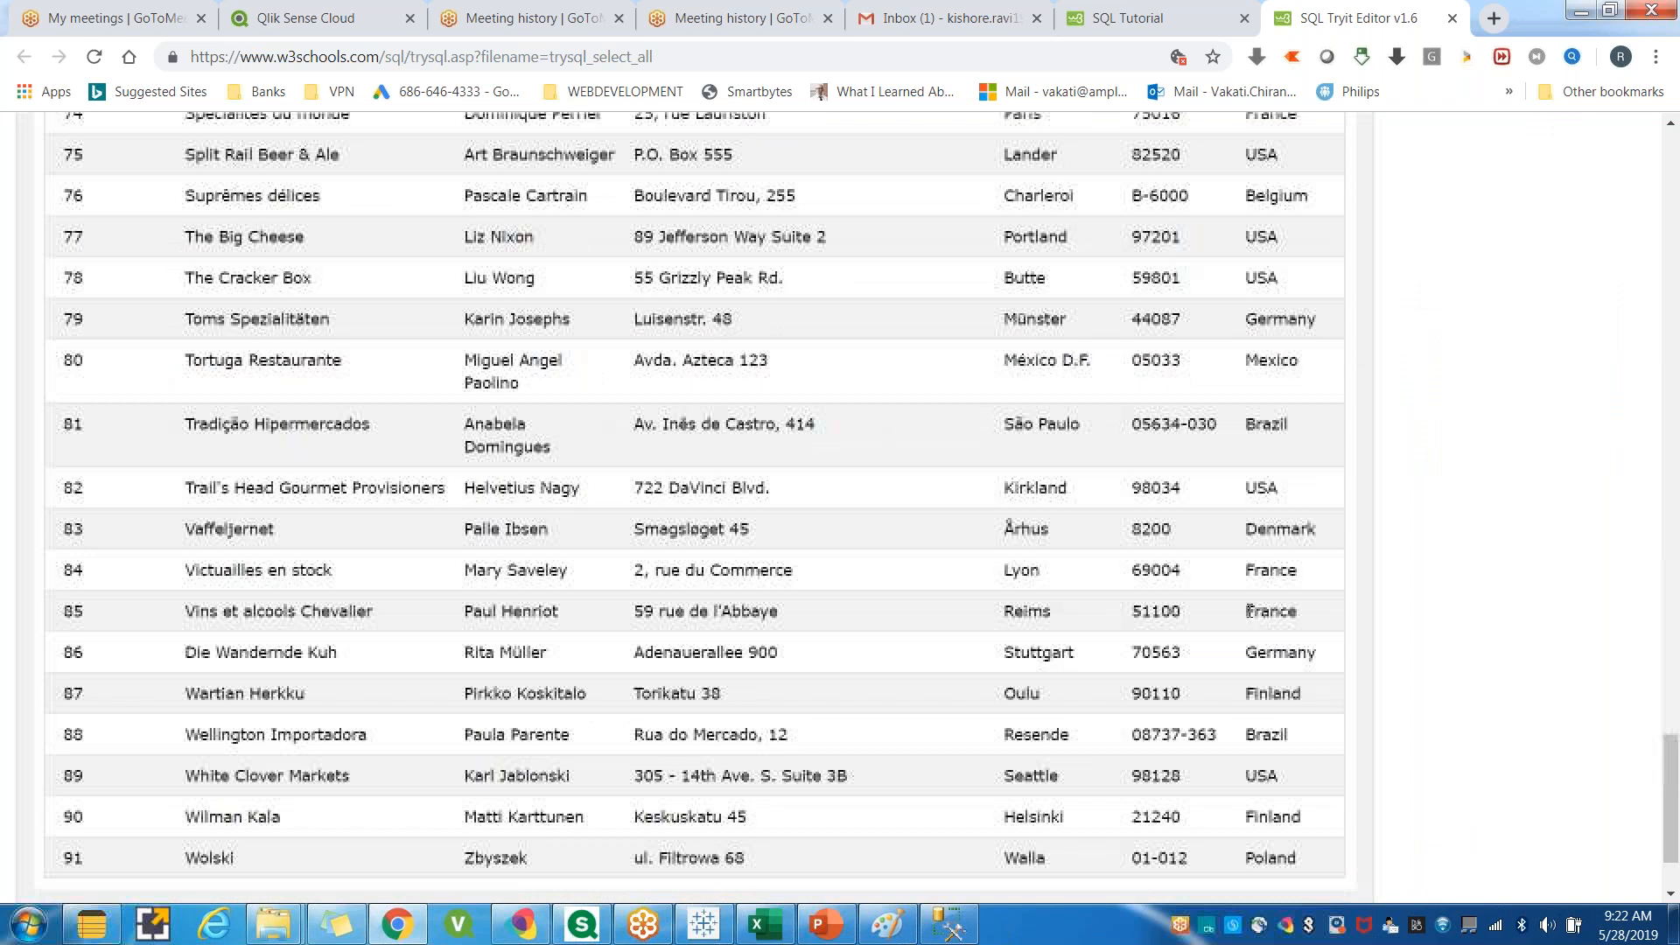
scroll(1250, 611, "down", 2)
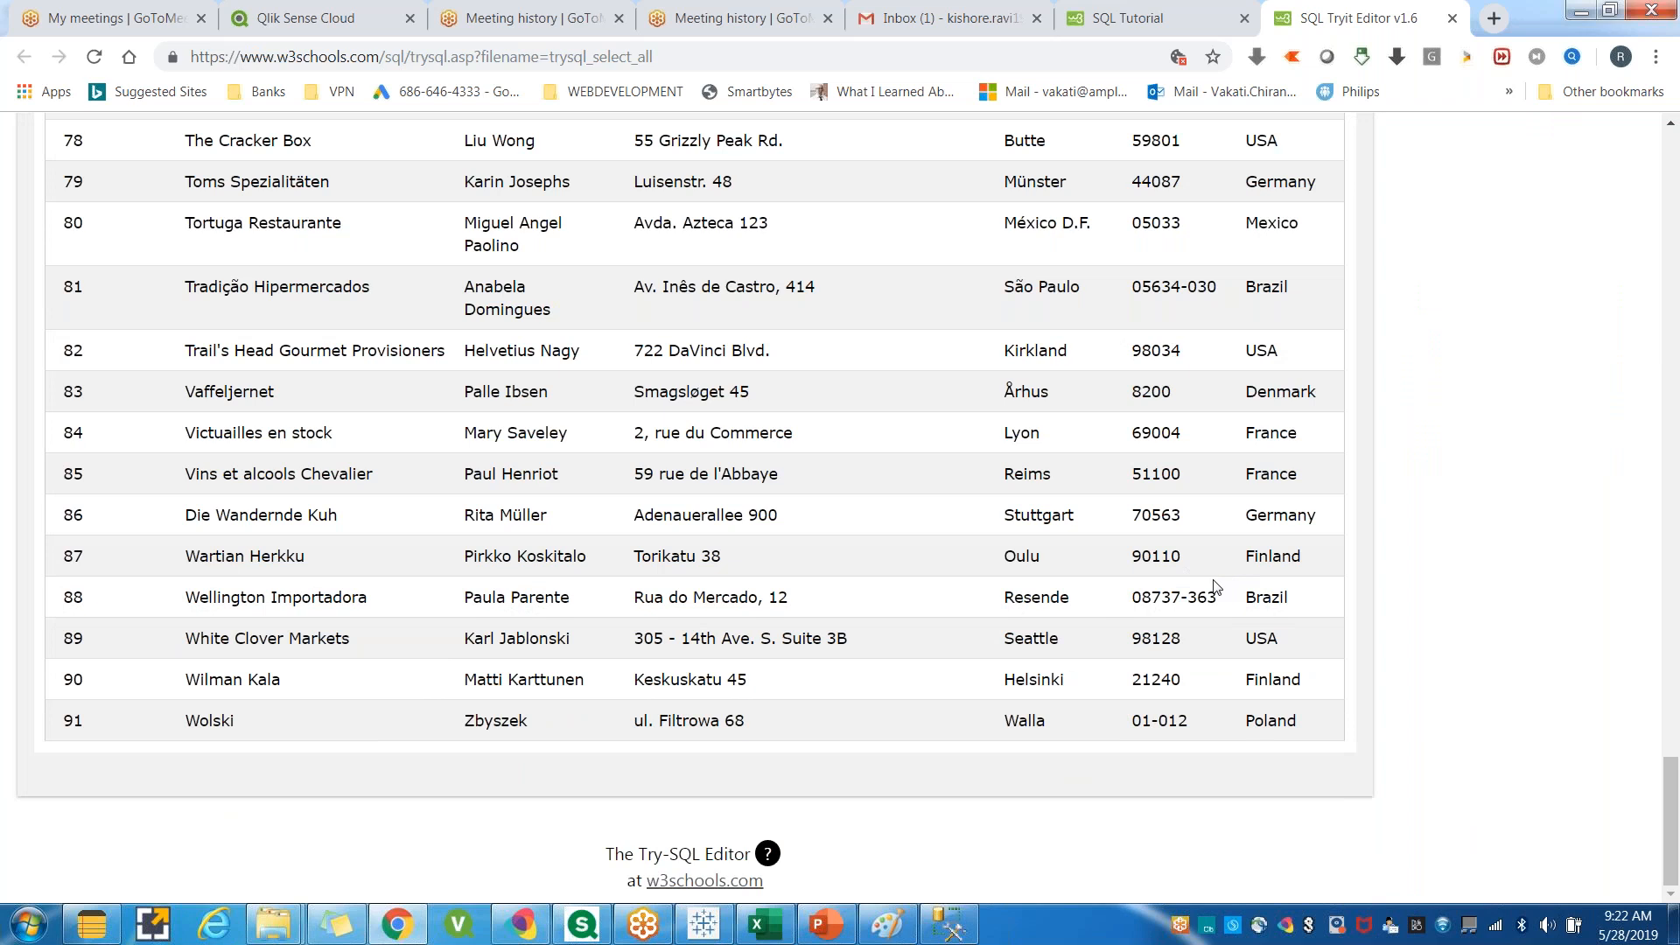
scroll(1216, 585, "up", 3)
scroll(1216, 586, "up", 20)
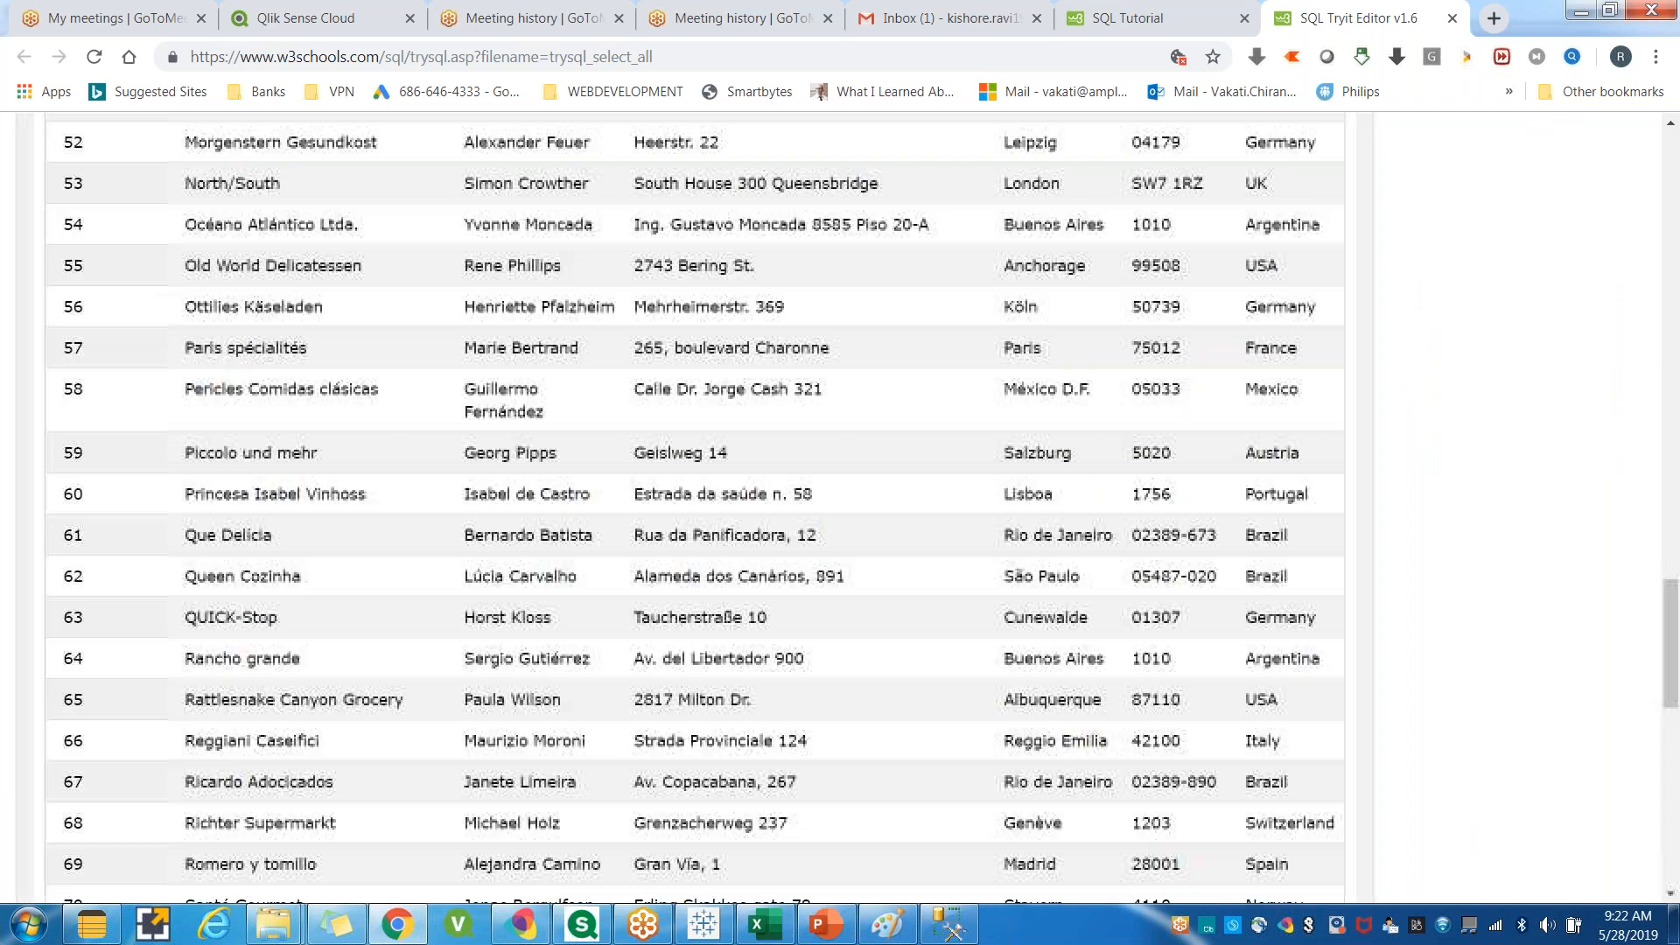
scroll(640, 518, "up", 13)
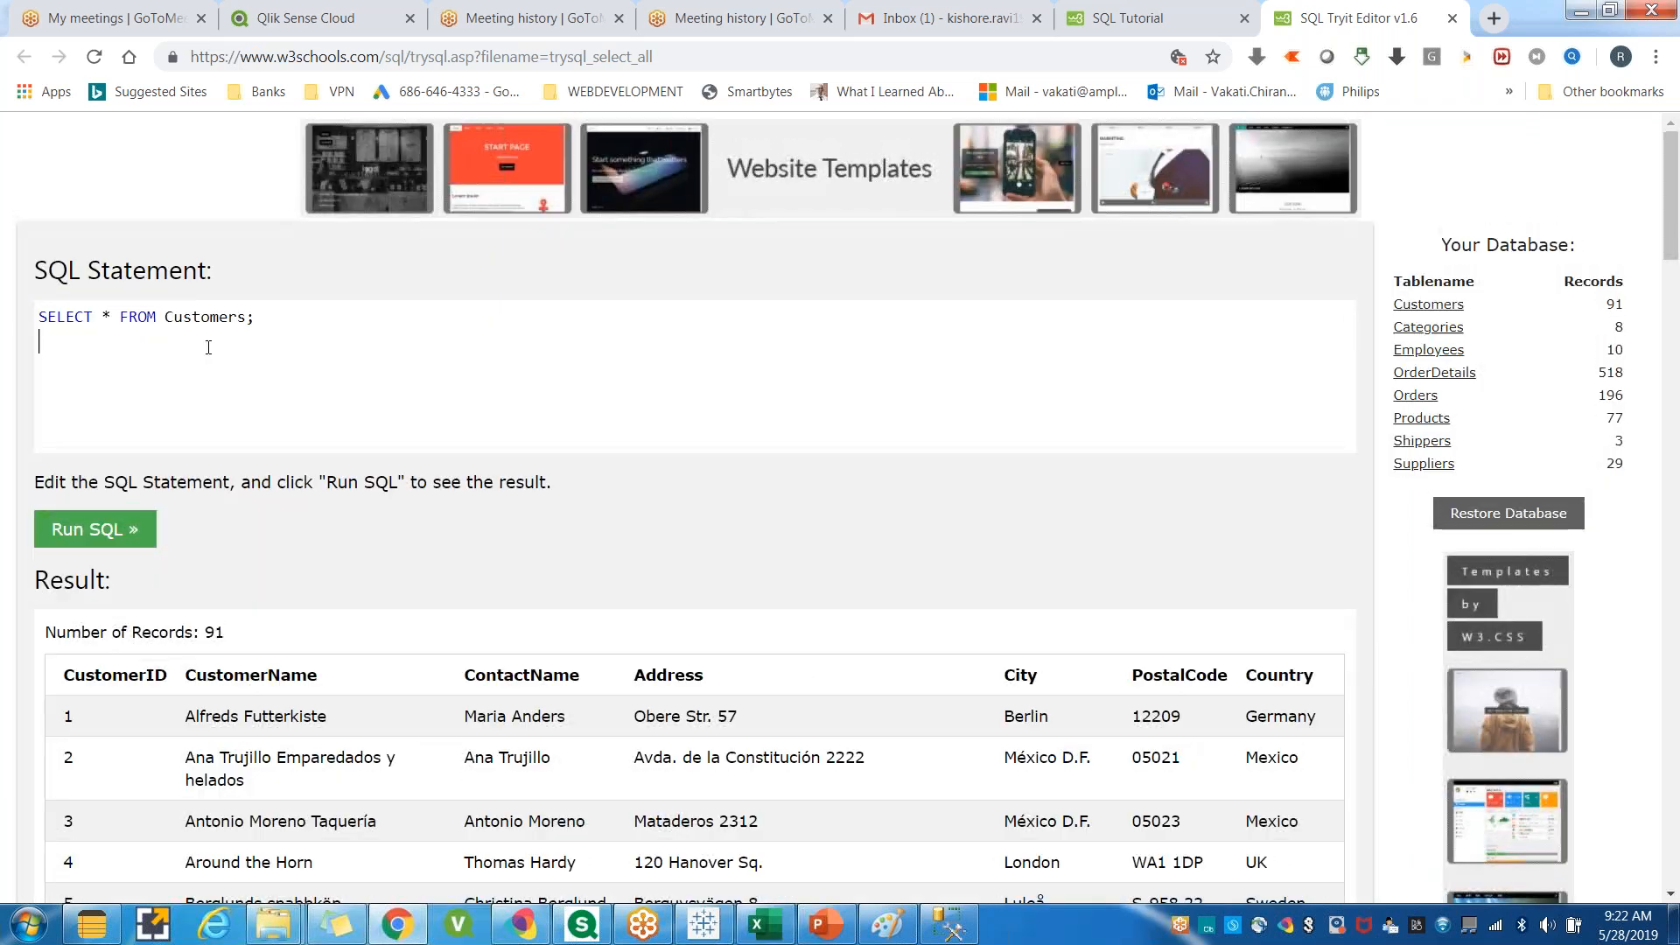
left_click(281, 389)
key("ctrl+a")
left_click(114, 370)
Switch to the SQL Tutorial tab and highlight the example SELECT * FROM Customers query.
left_click(1188, 8)
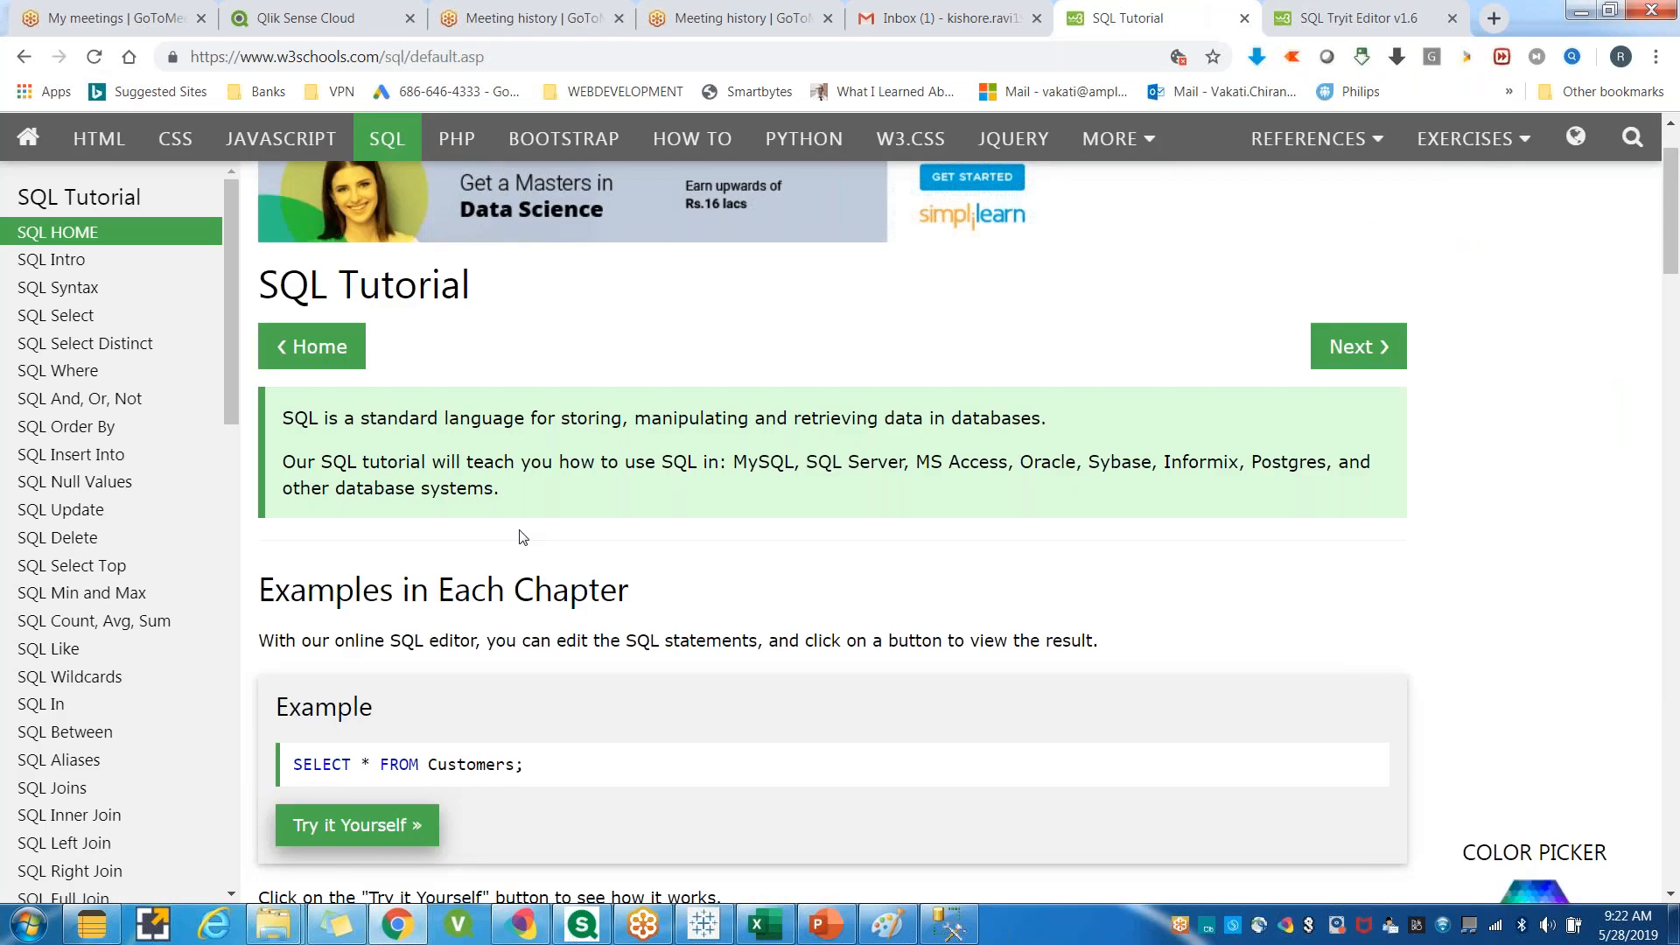
scroll(522, 537, "down", 1)
scroll(523, 536, "down", 1)
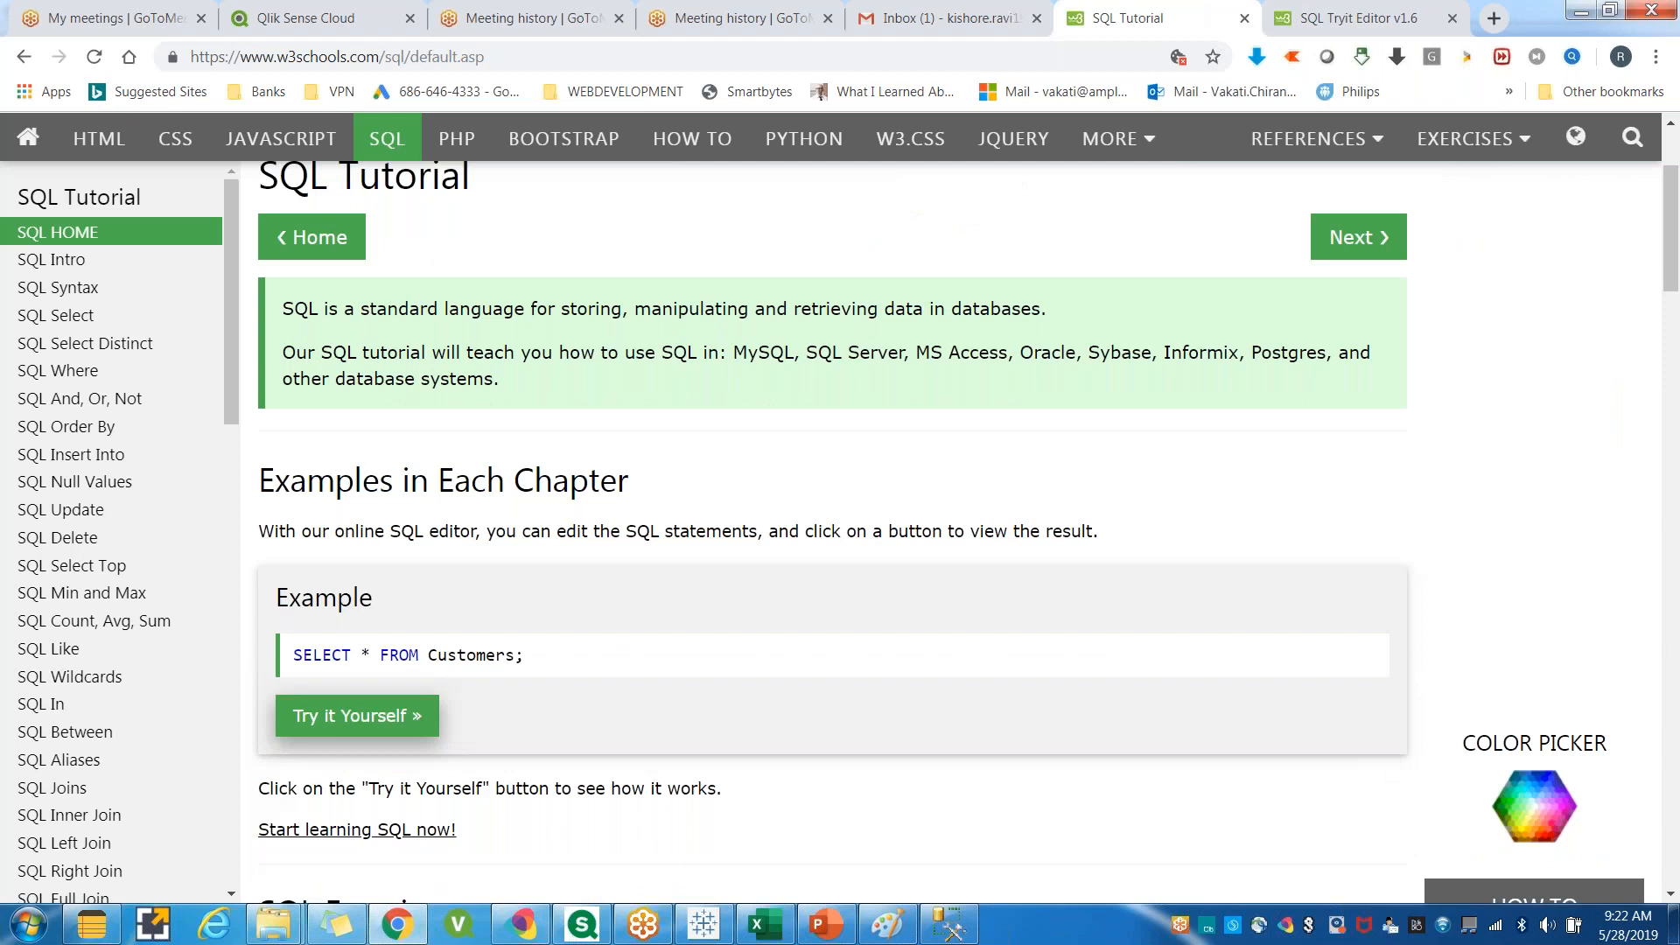
scroll(593, 680, "up", 1)
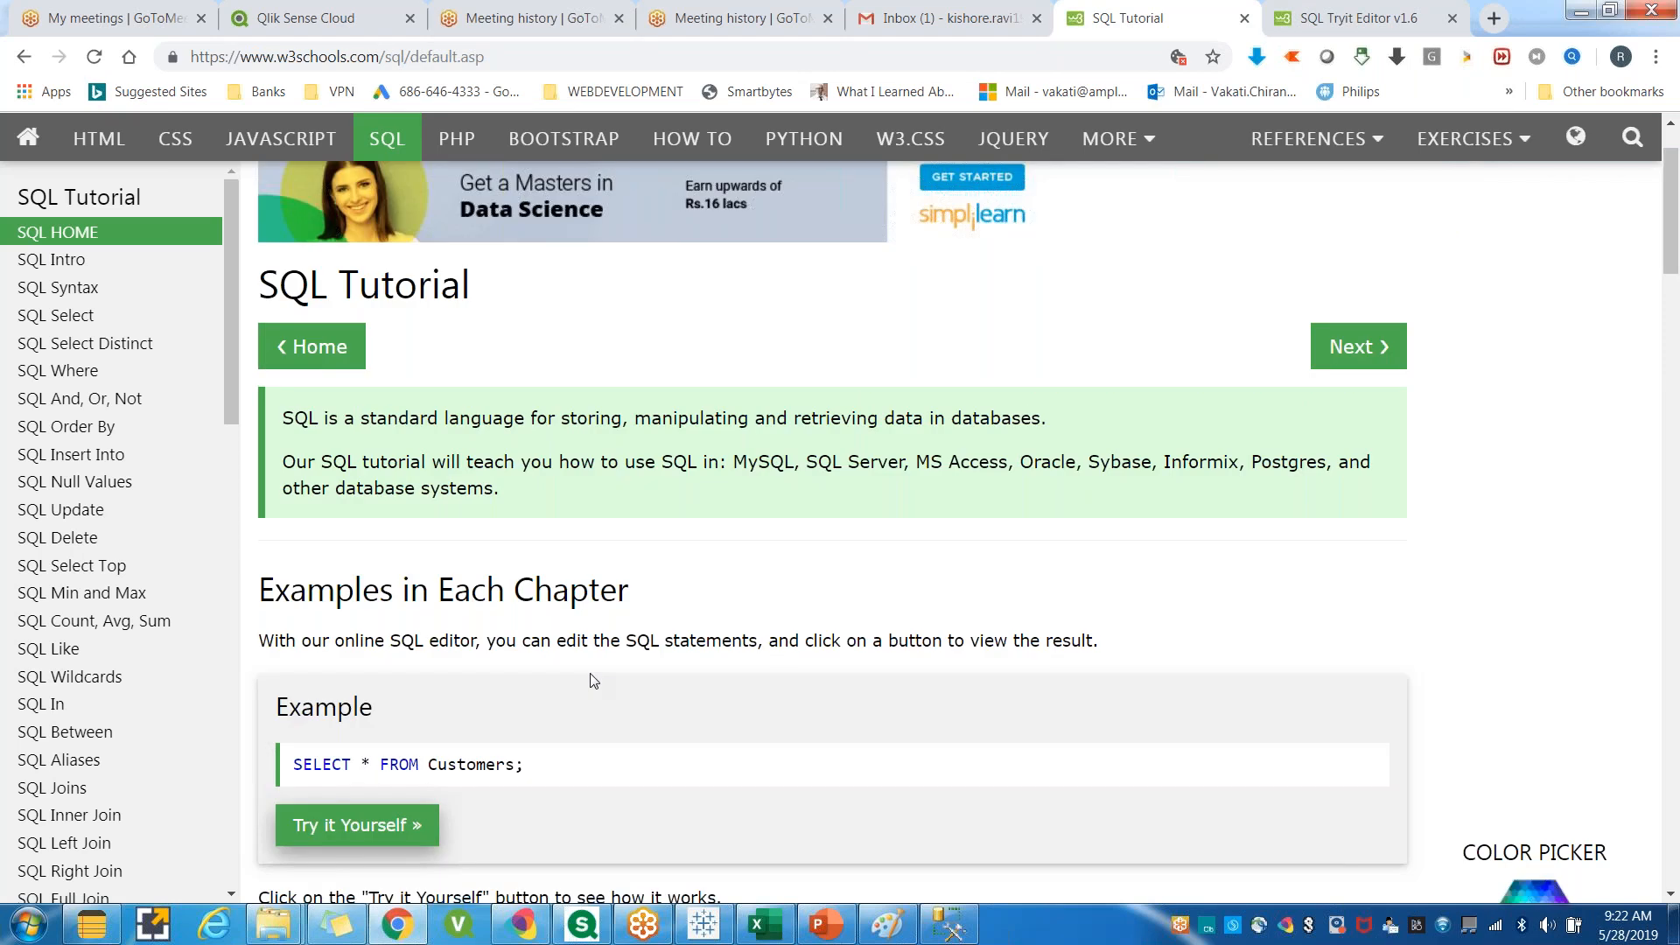
scroll(593, 681, "down", 1)
left_click_drag(523, 654, 297, 654)
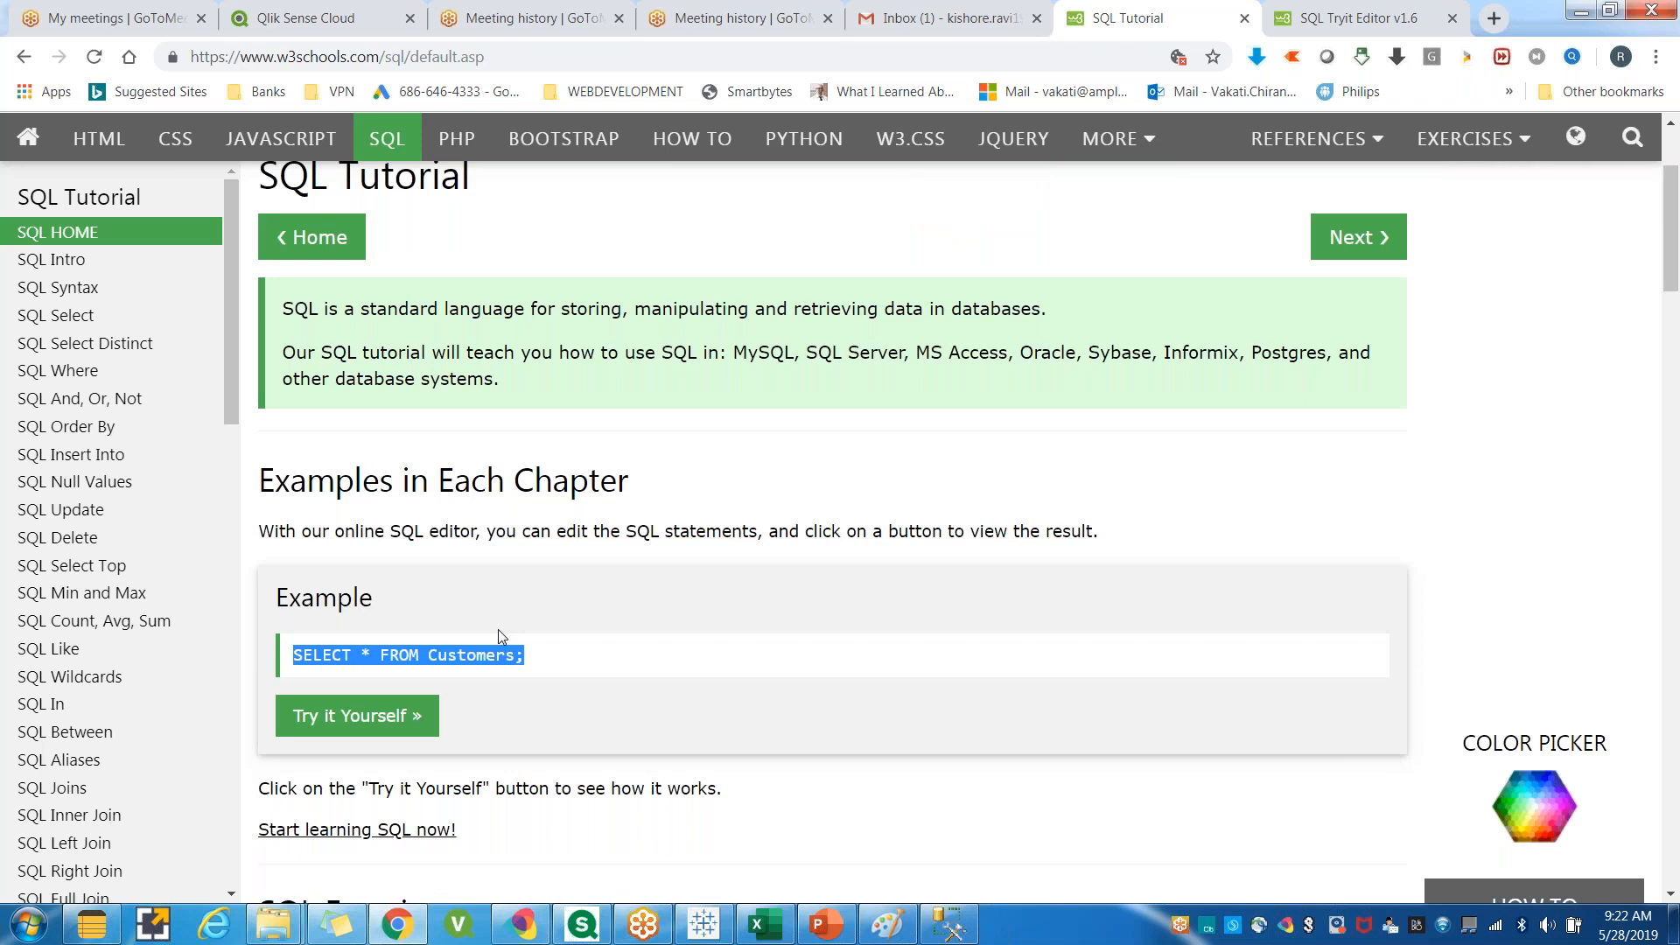
left_click(547, 656)
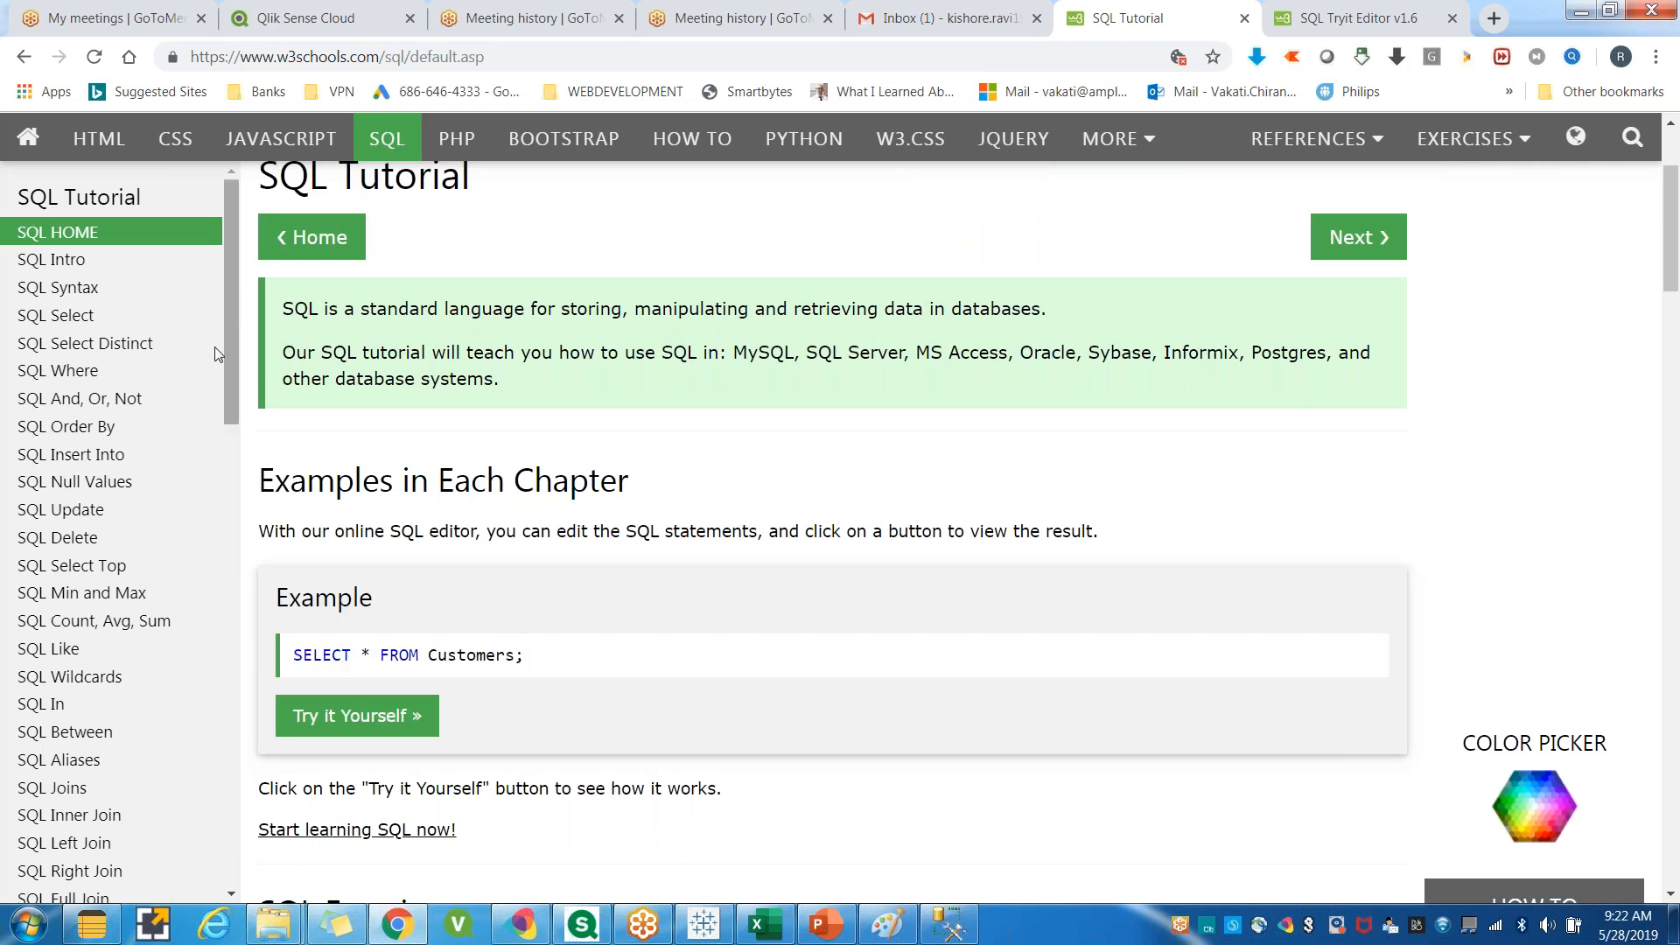
scroll(272, 714, "down", 1)
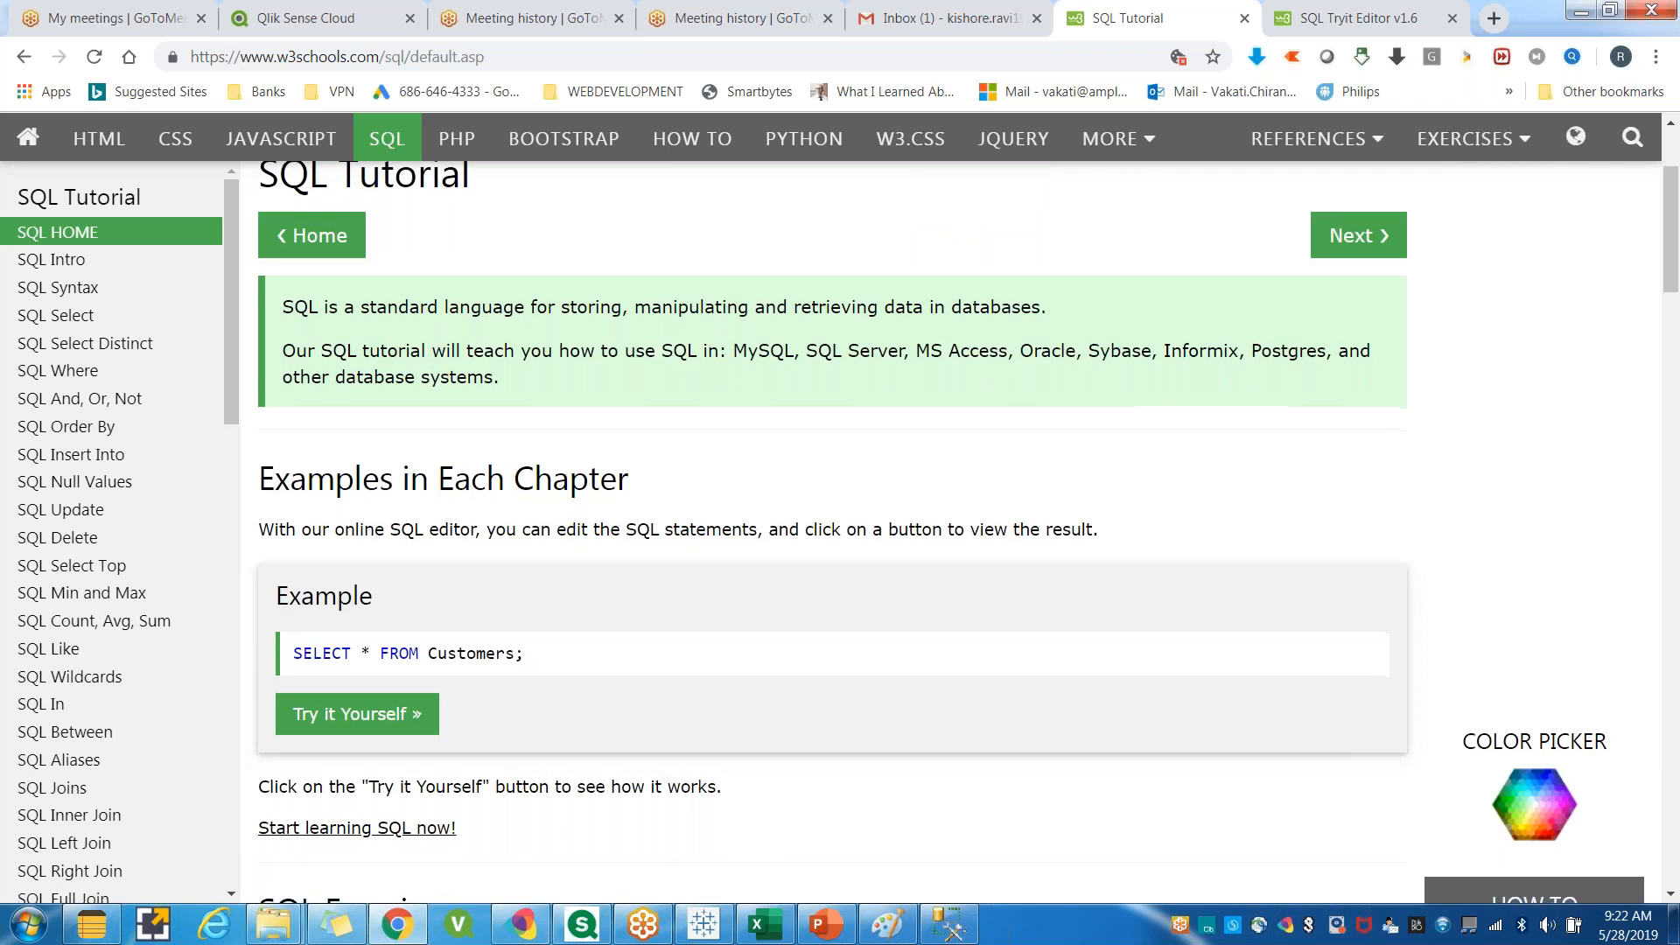
scroll(523, 668, "down", 1)
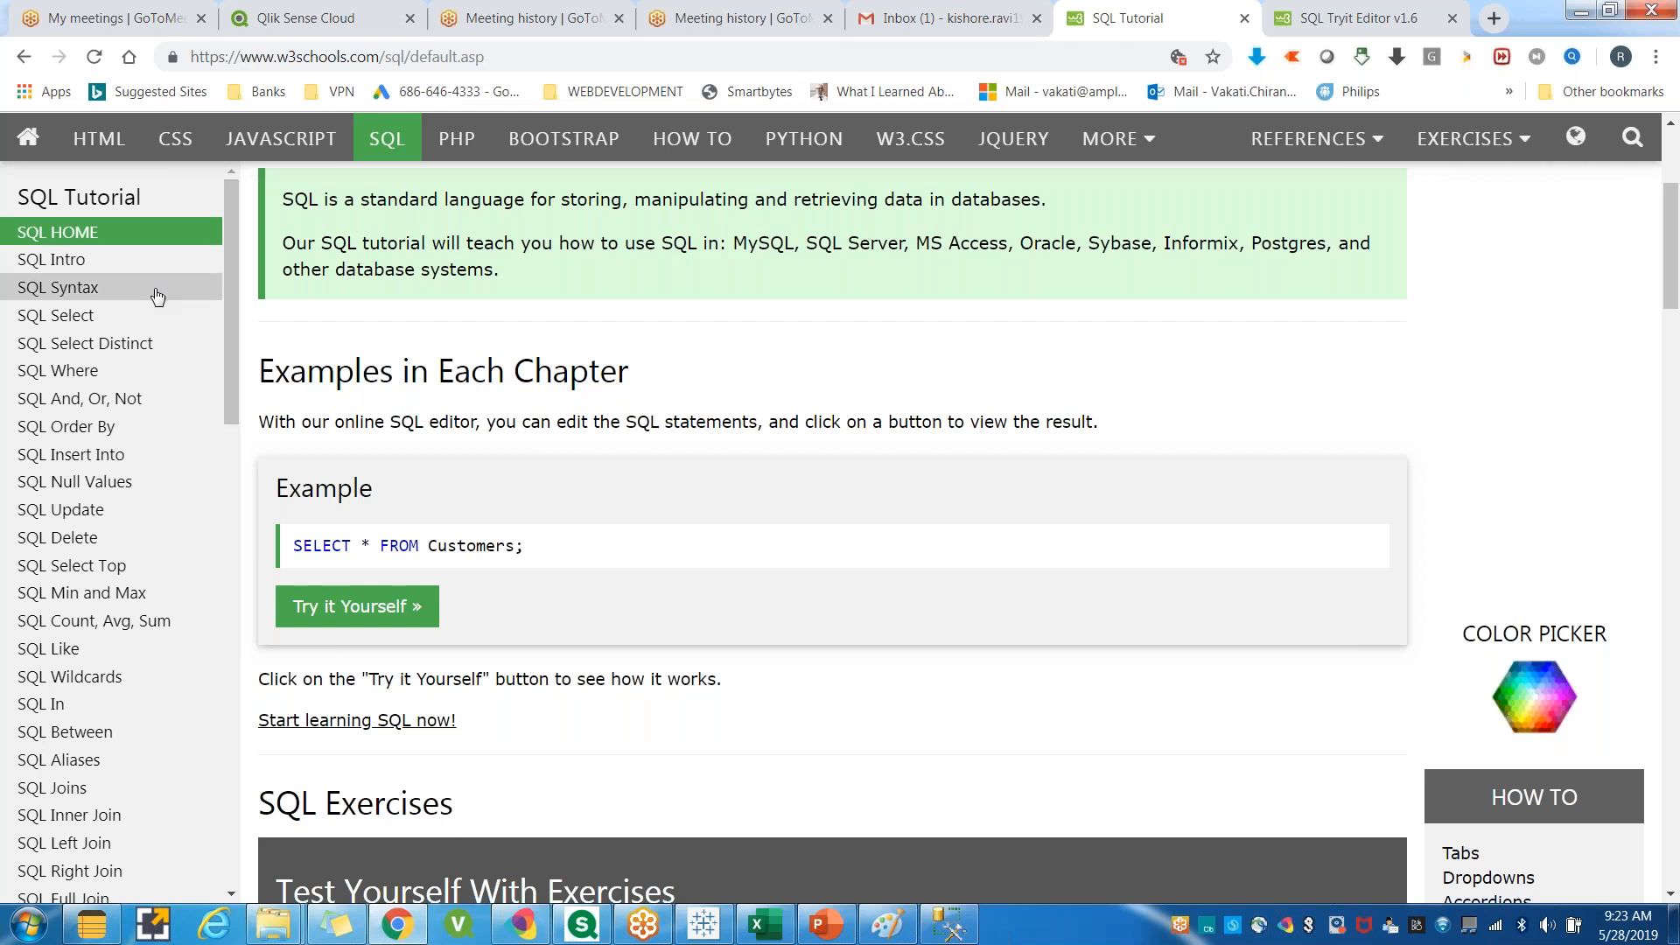
Scroll the tutorial page down to the SQL Exercises section and highlight the SQL Tutorial heading.
left_click(763, 60)
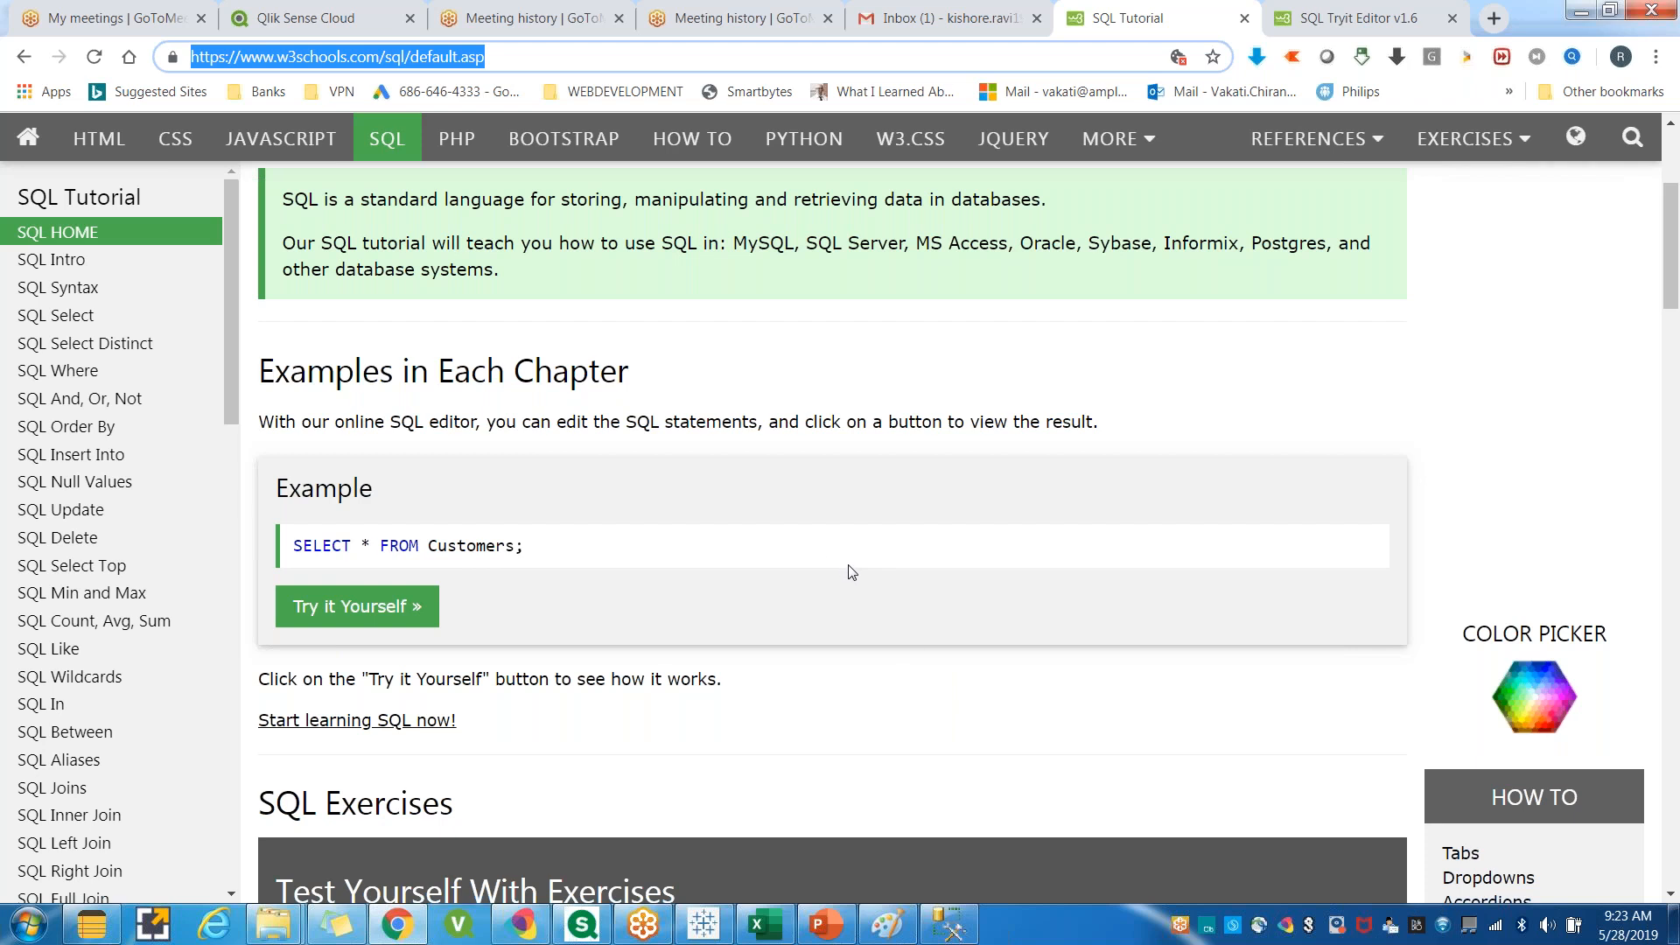
scroll(852, 572, "down", 3)
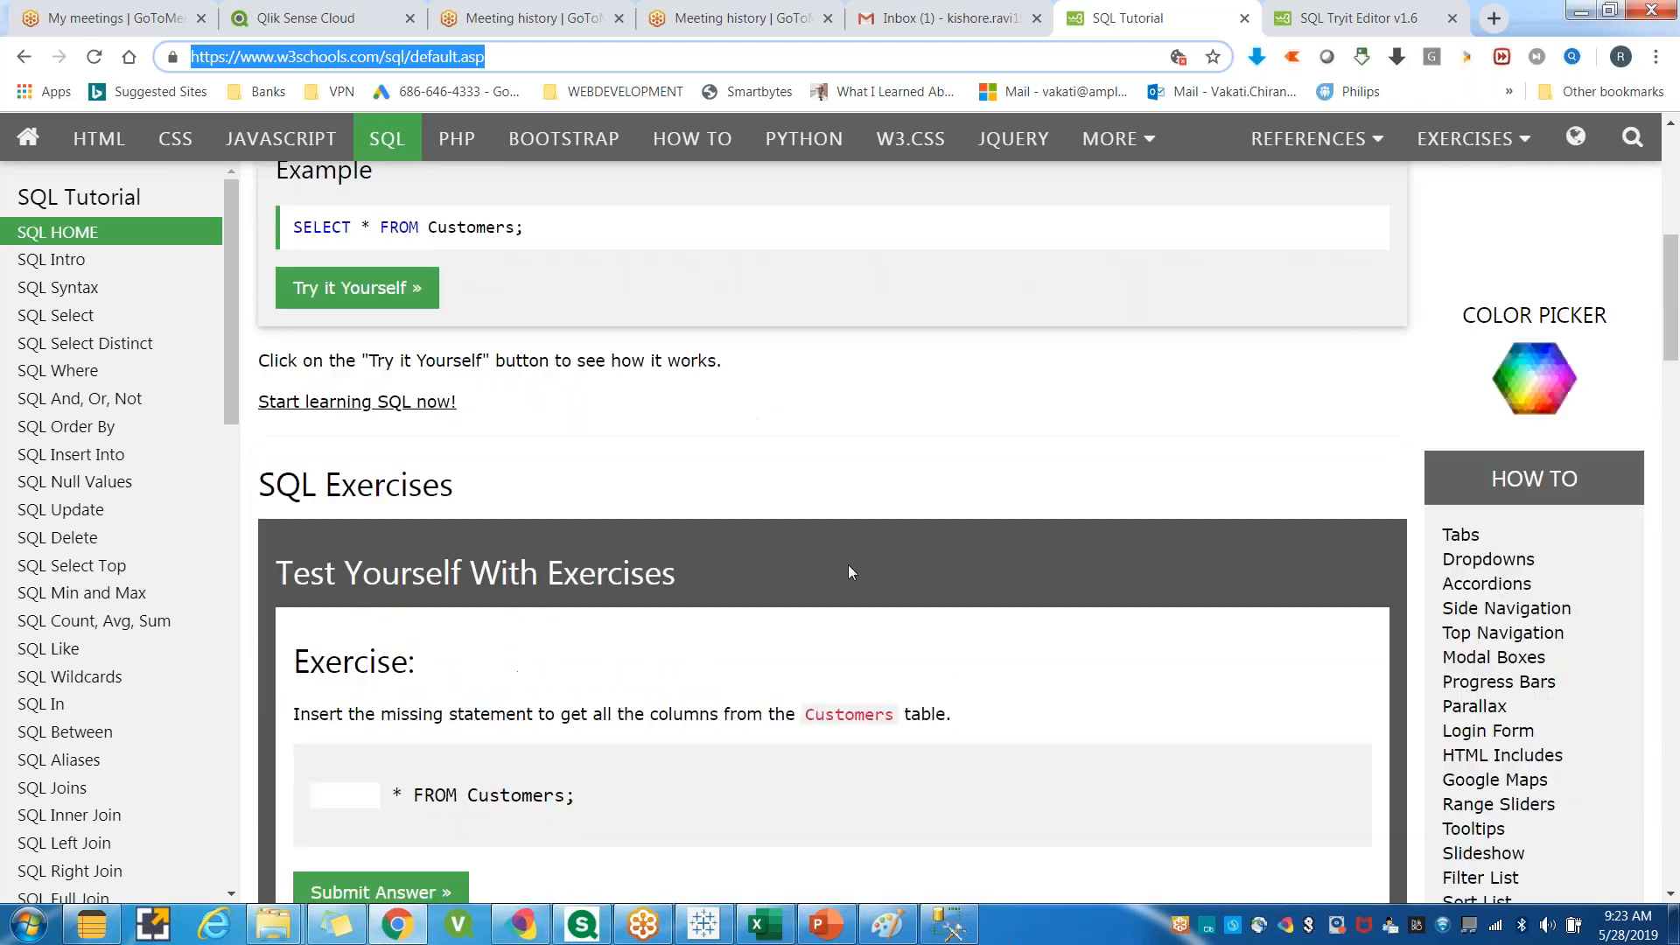
scroll(849, 570, "down", 3)
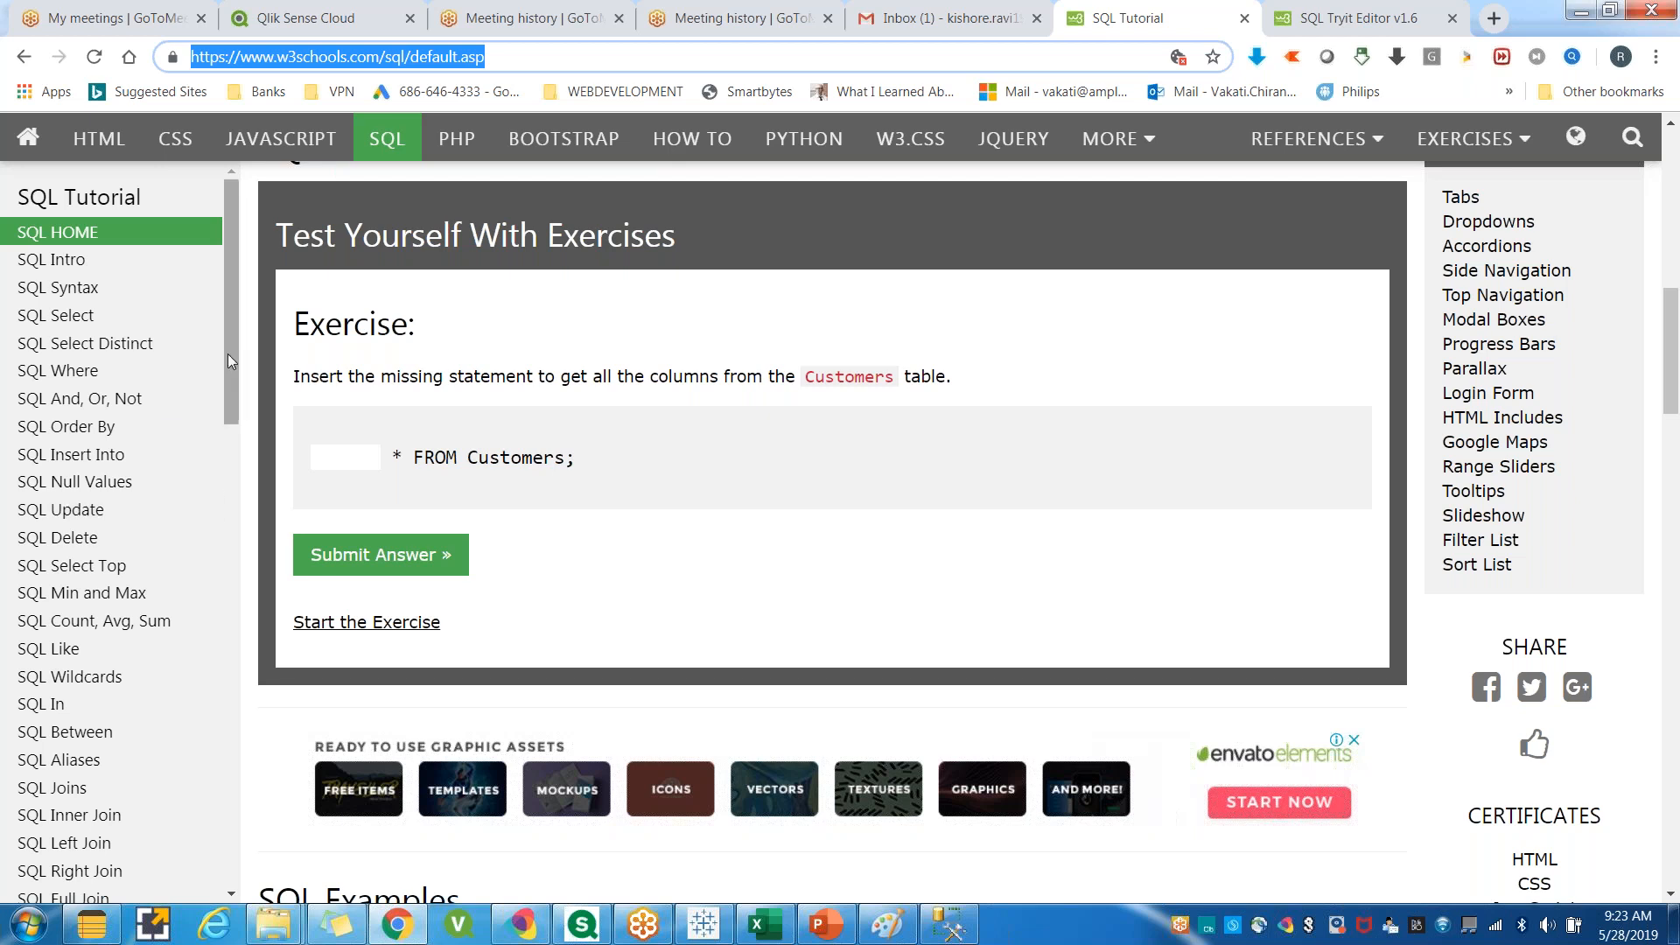
left_click_drag(229, 354, 260, 312)
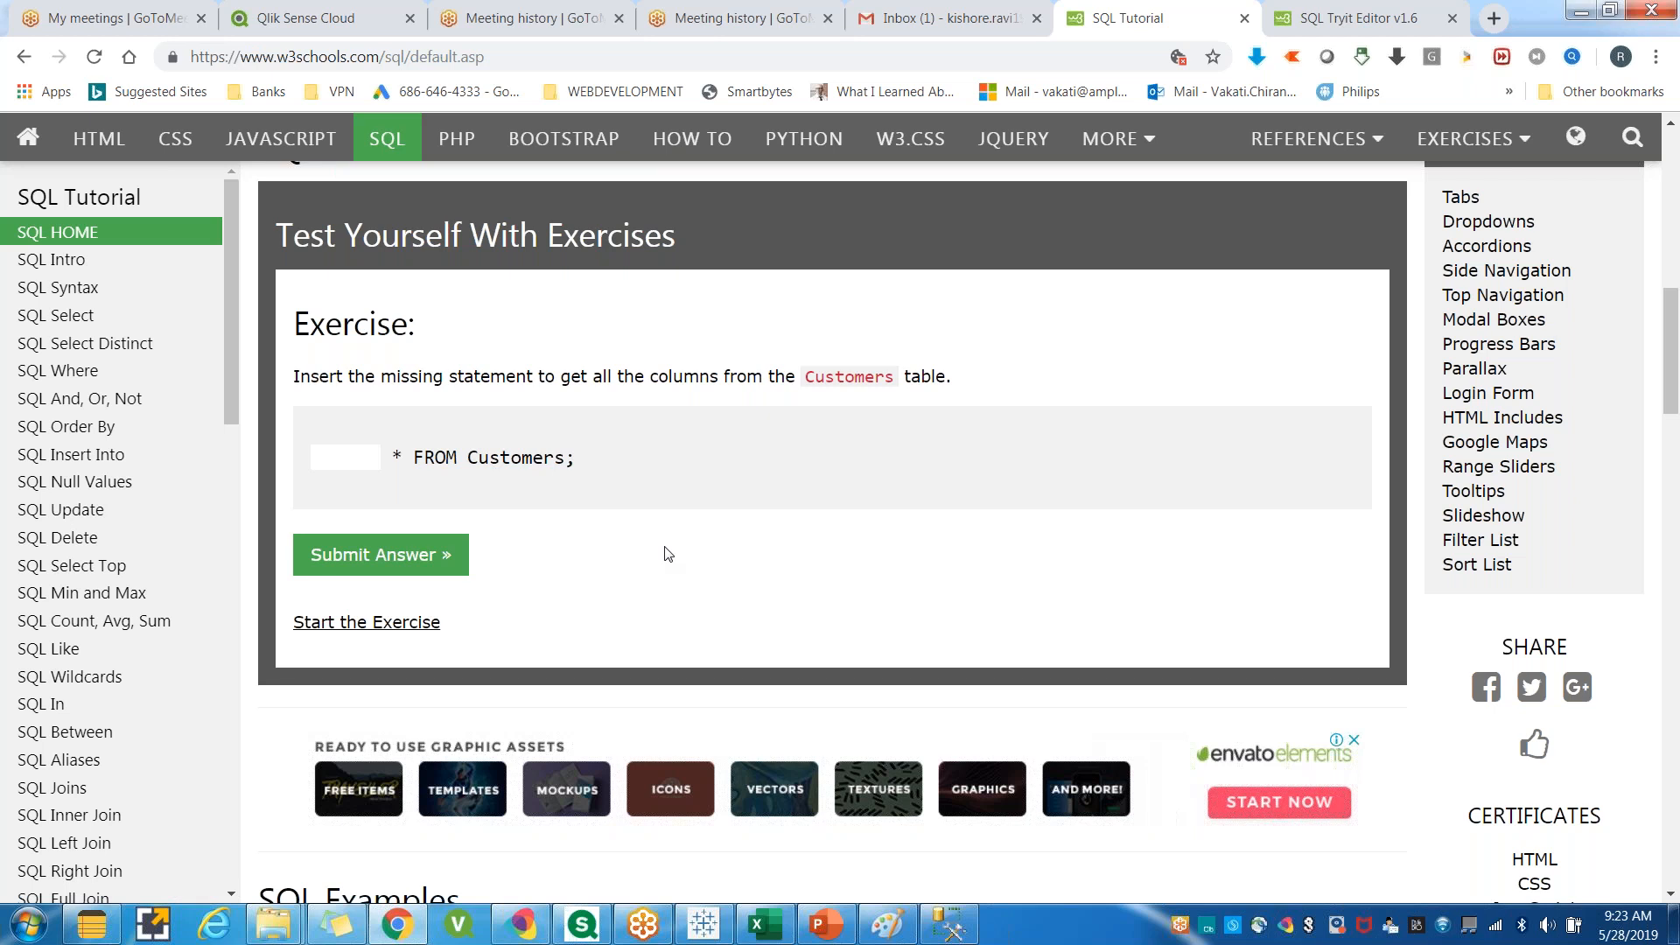
left_click_drag(22, 196, 142, 194)
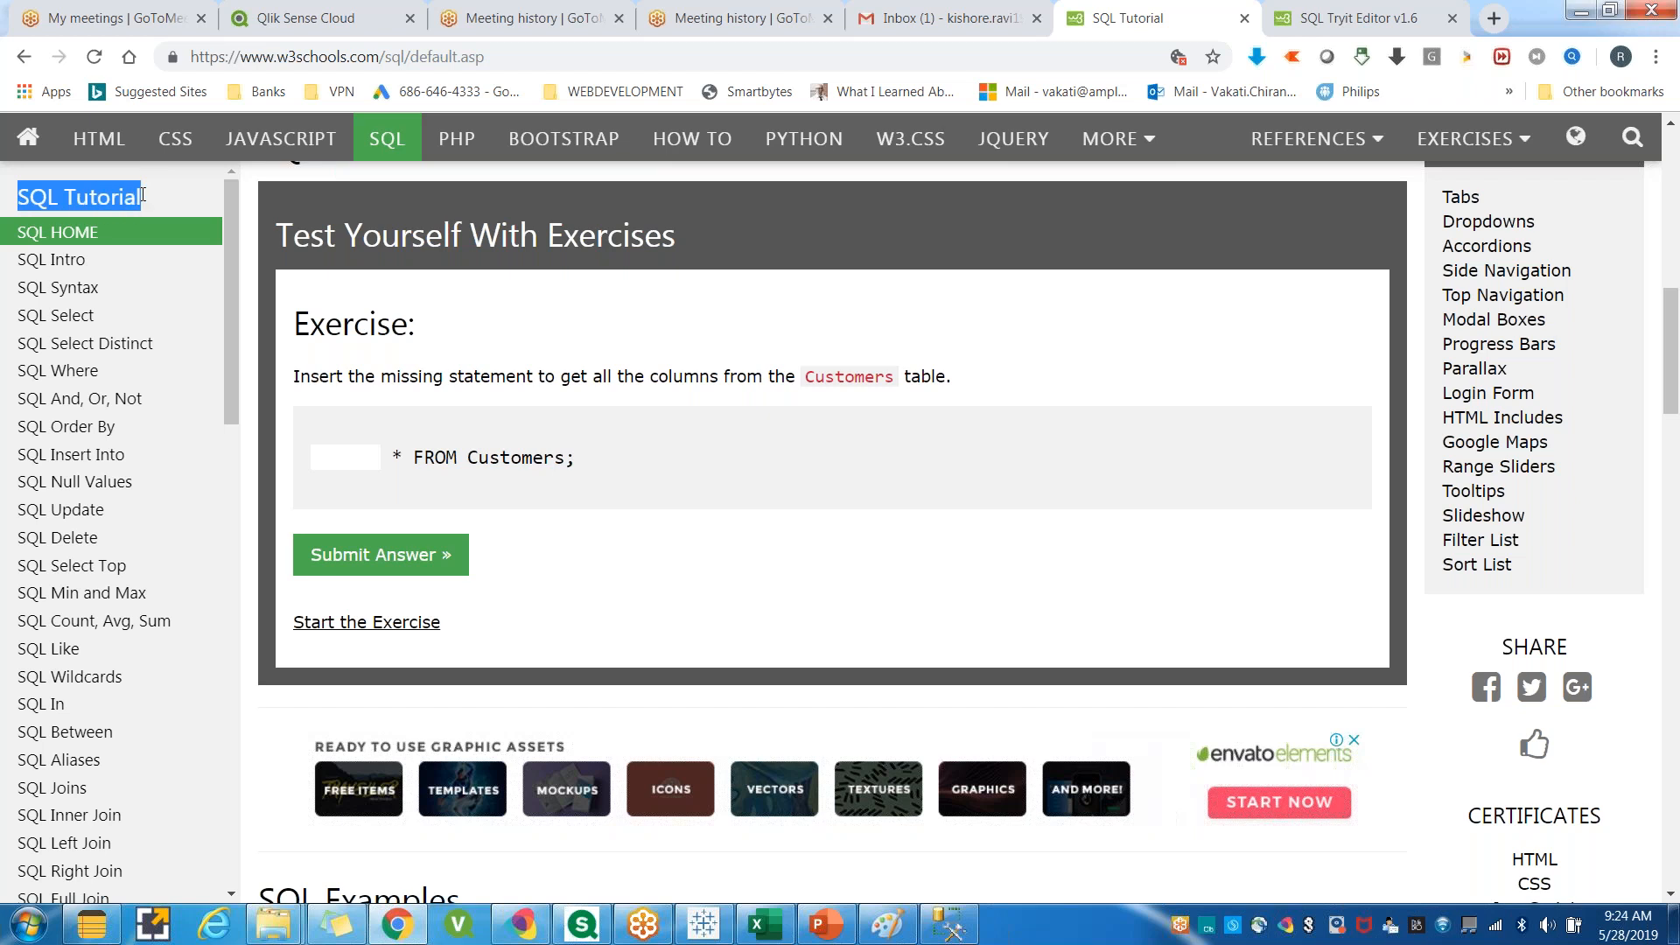
left_click(700, 636)
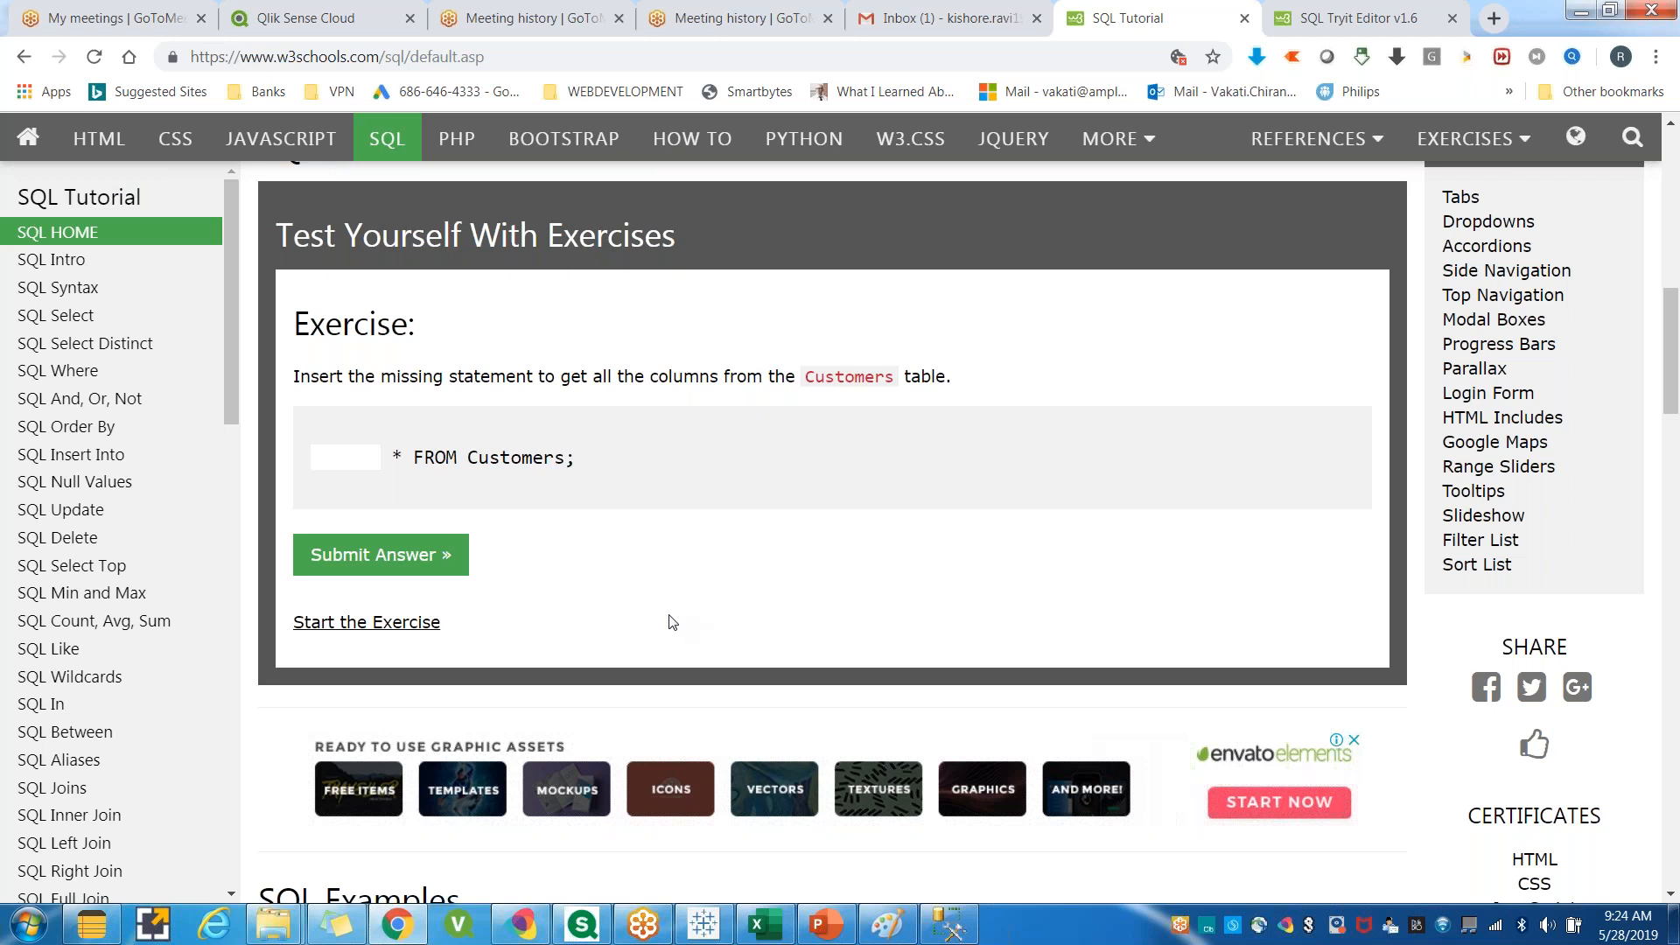
Switch between the Tableau workbook, the browser and SQL Server Management Studio to compare the Division counts.
left_click(705, 925)
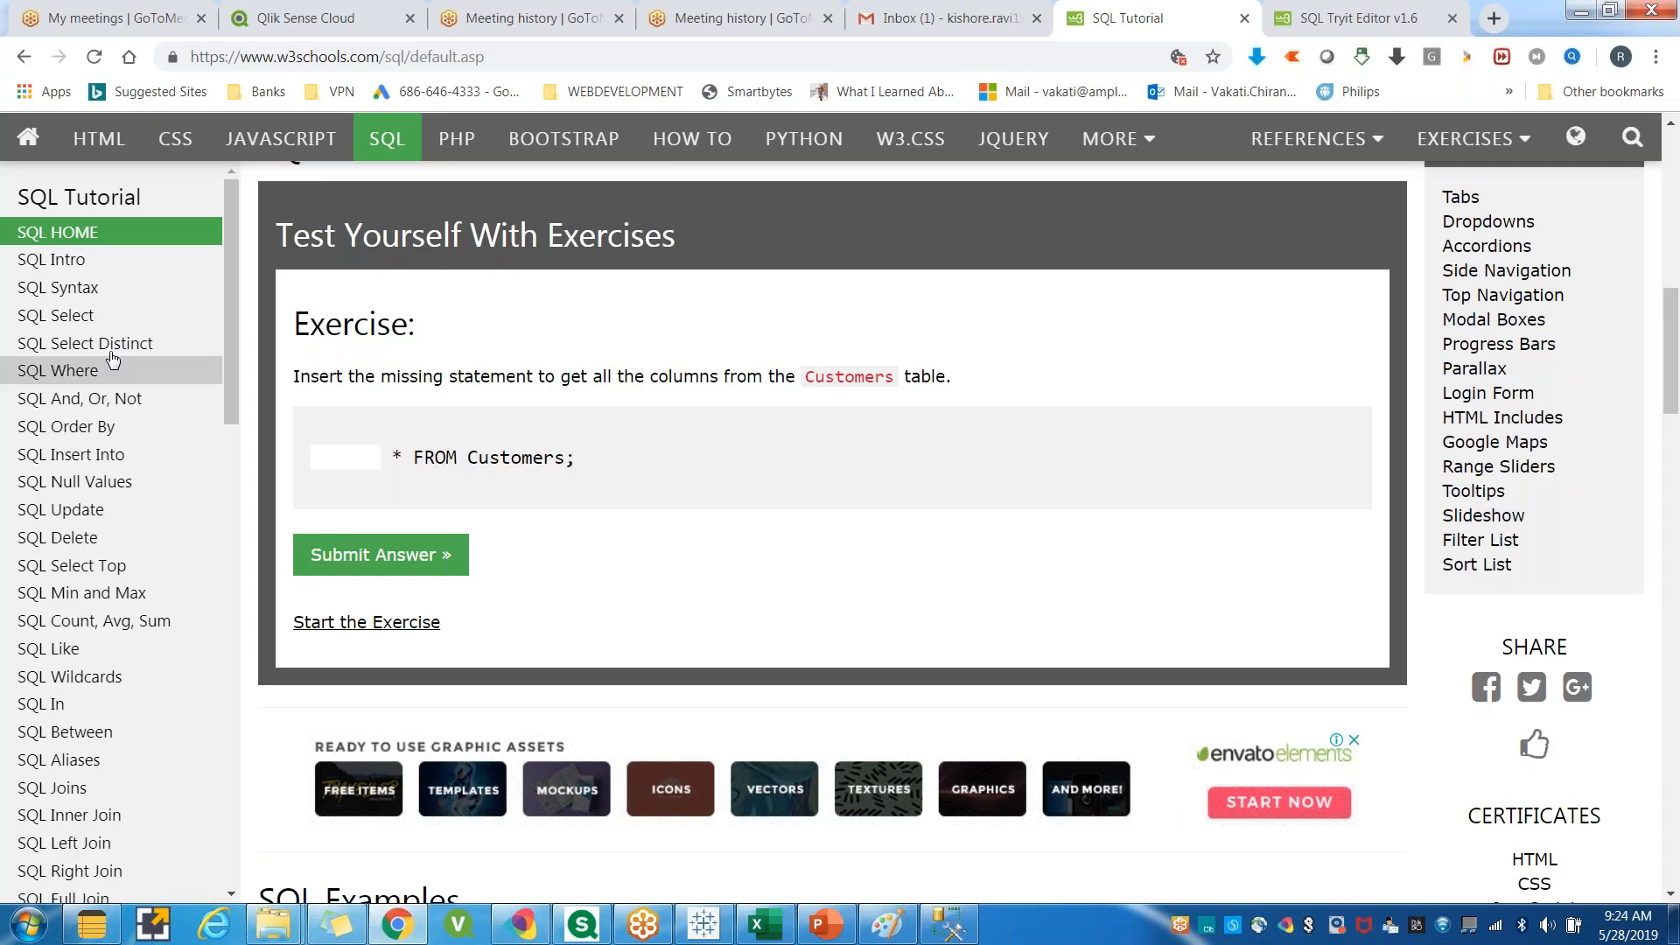
left_click(398, 925)
left_click(704, 925)
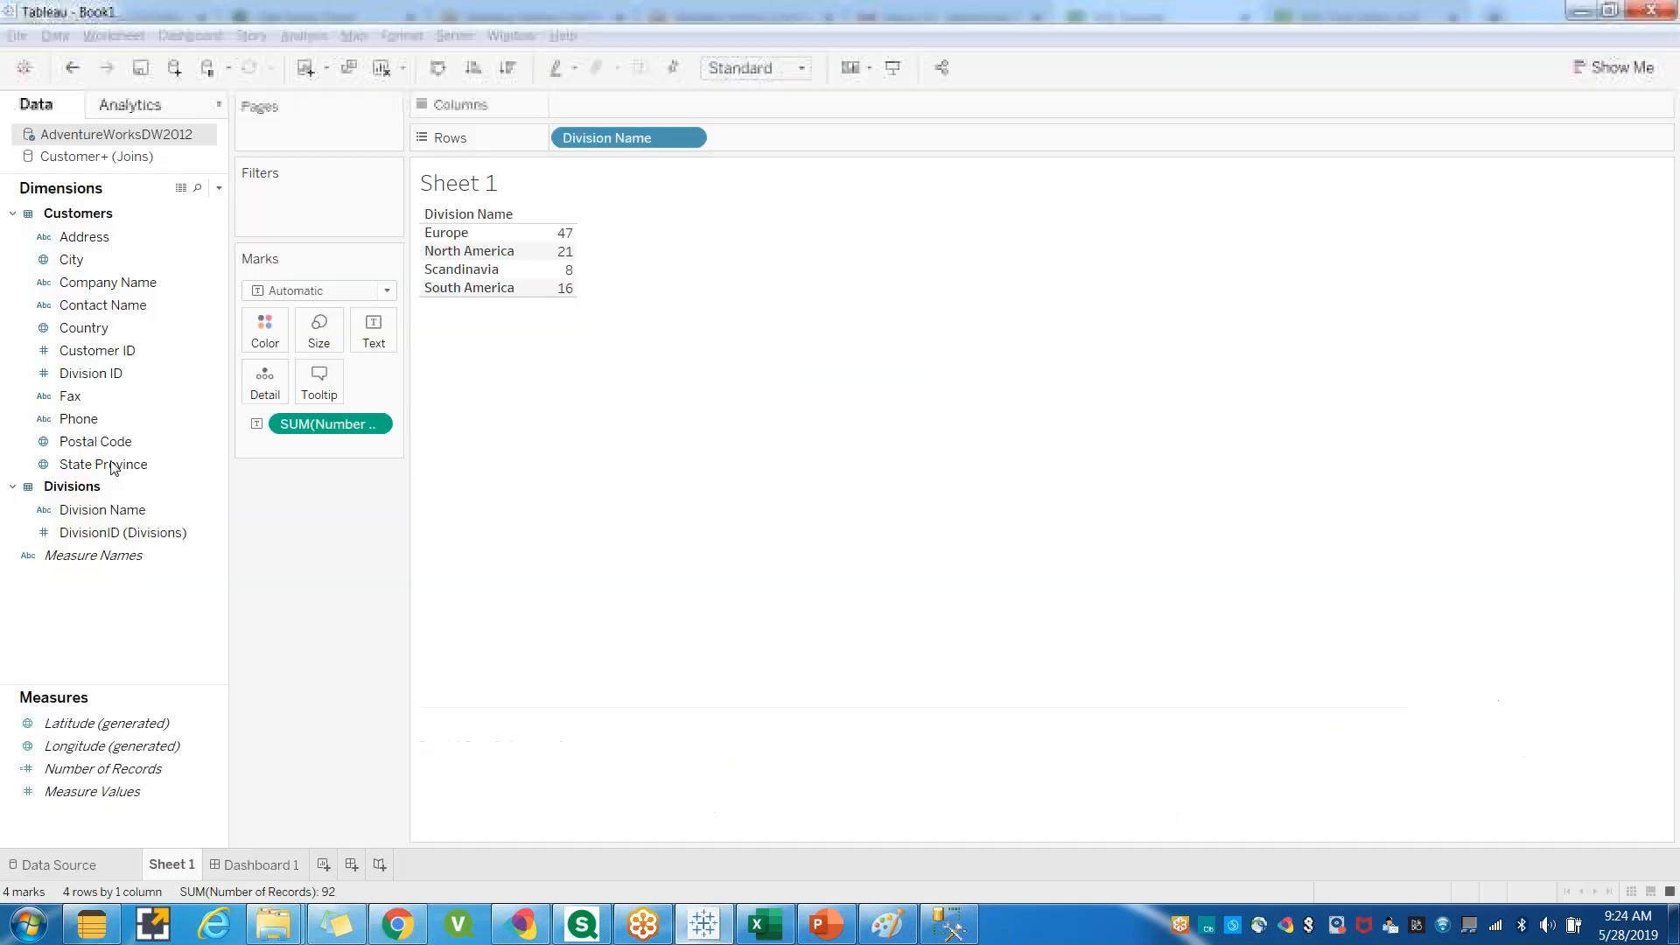
left_click(398, 925)
left_click(936, 935)
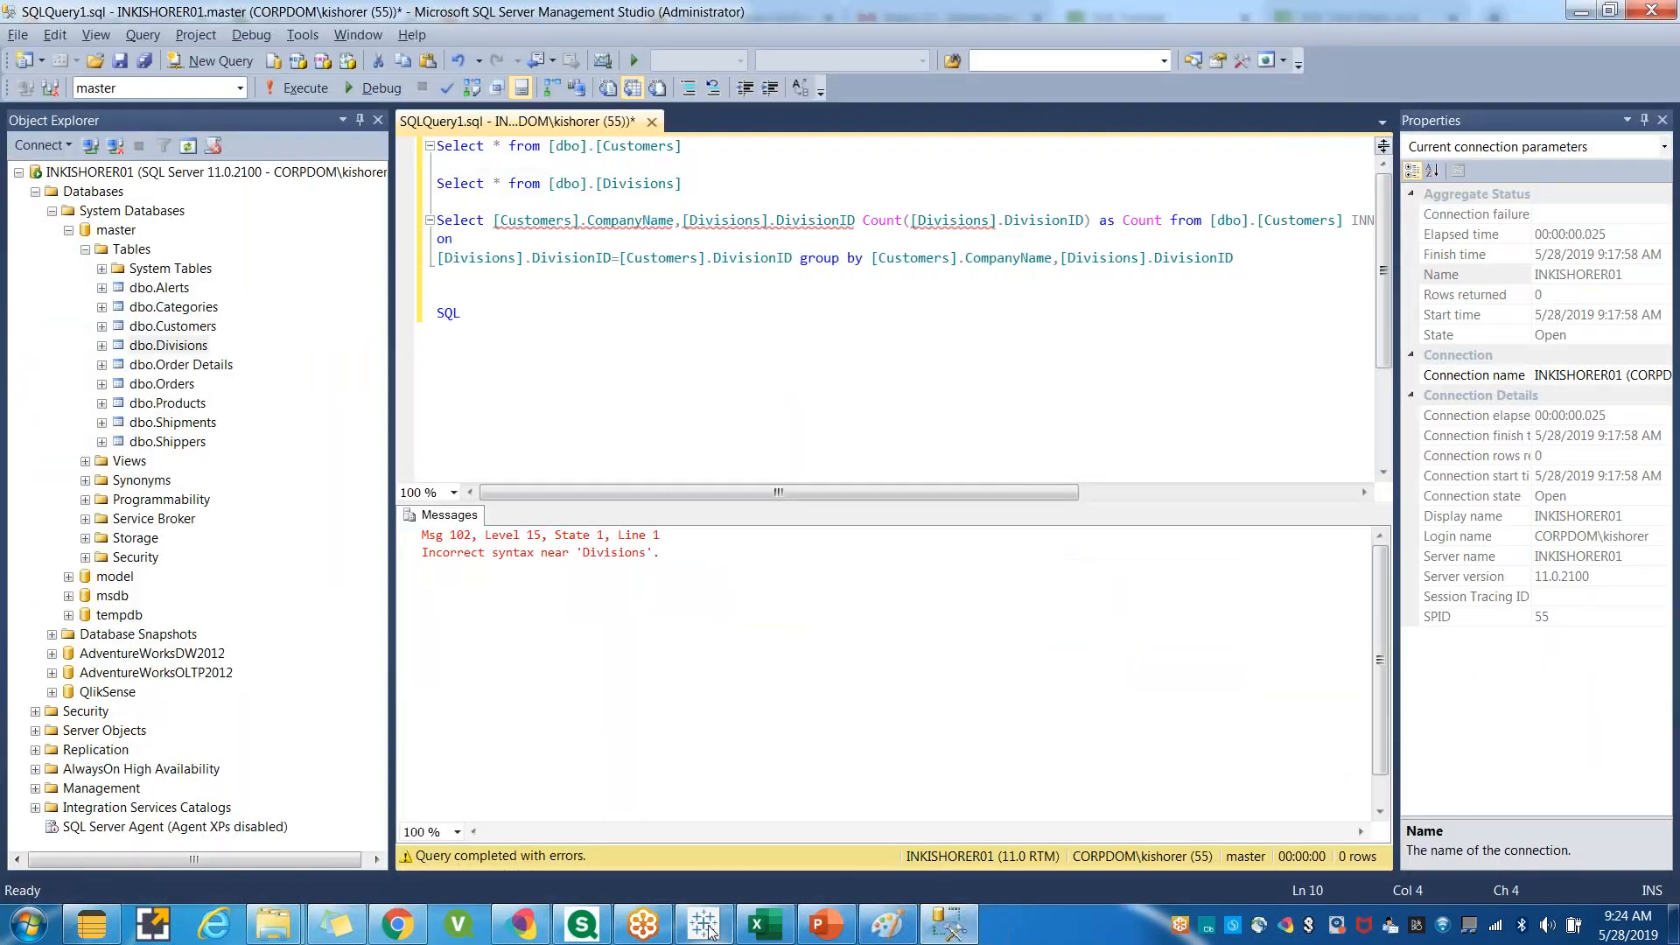
left_click(703, 925)
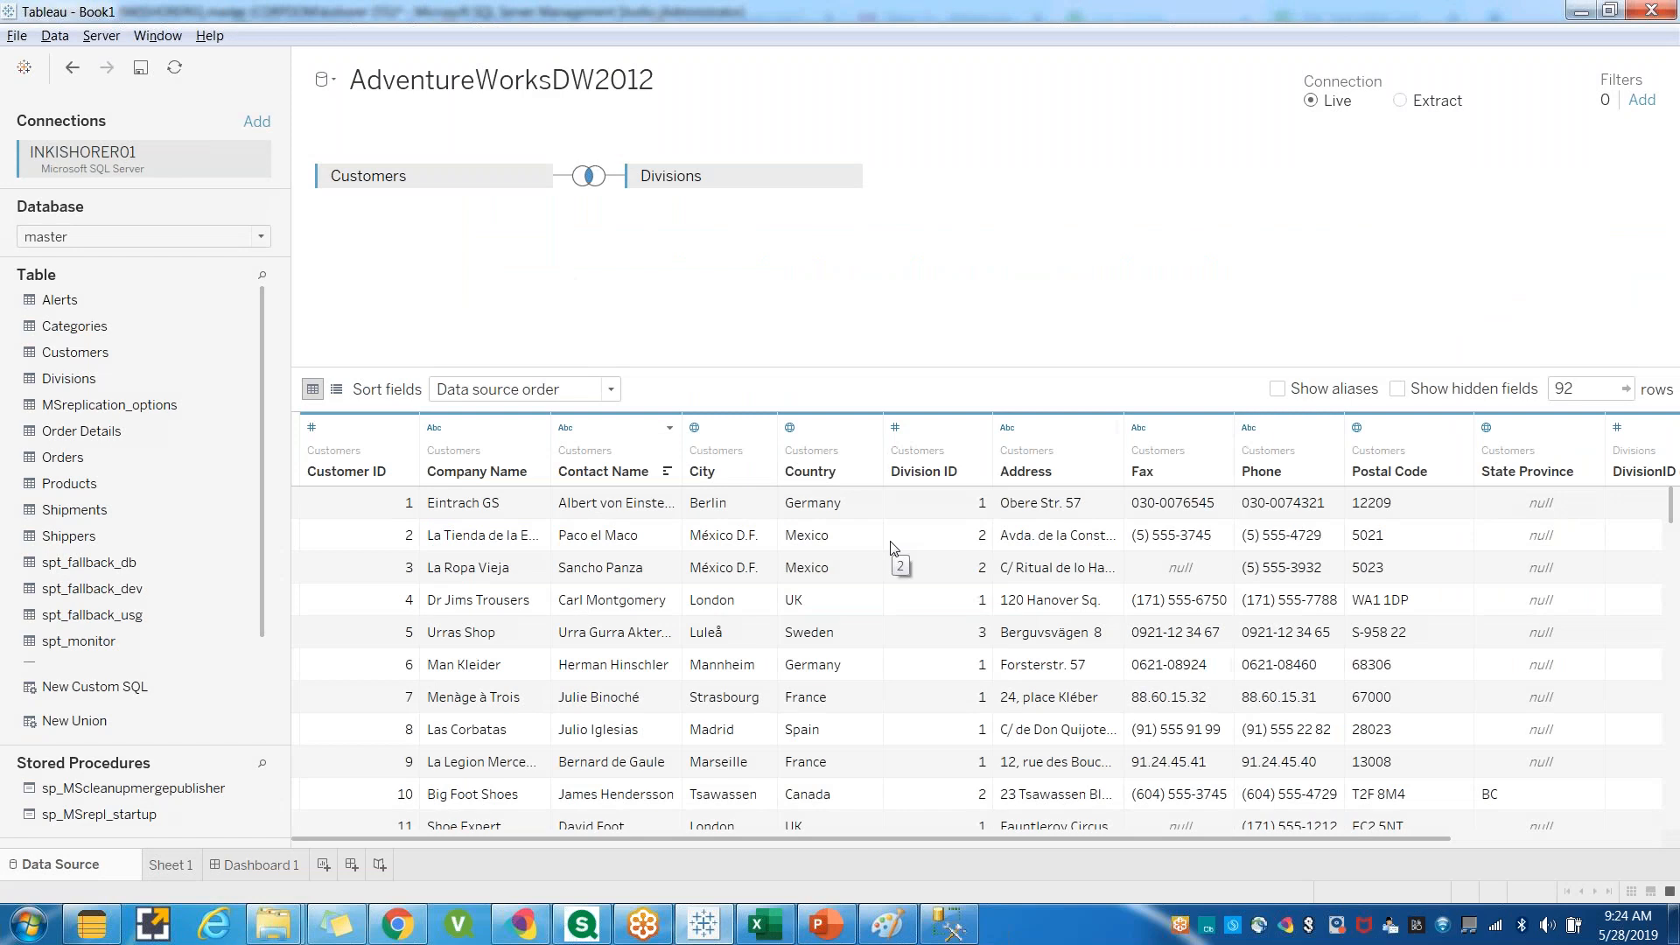
mouse_move(945, 927)
left_click(726, 921)
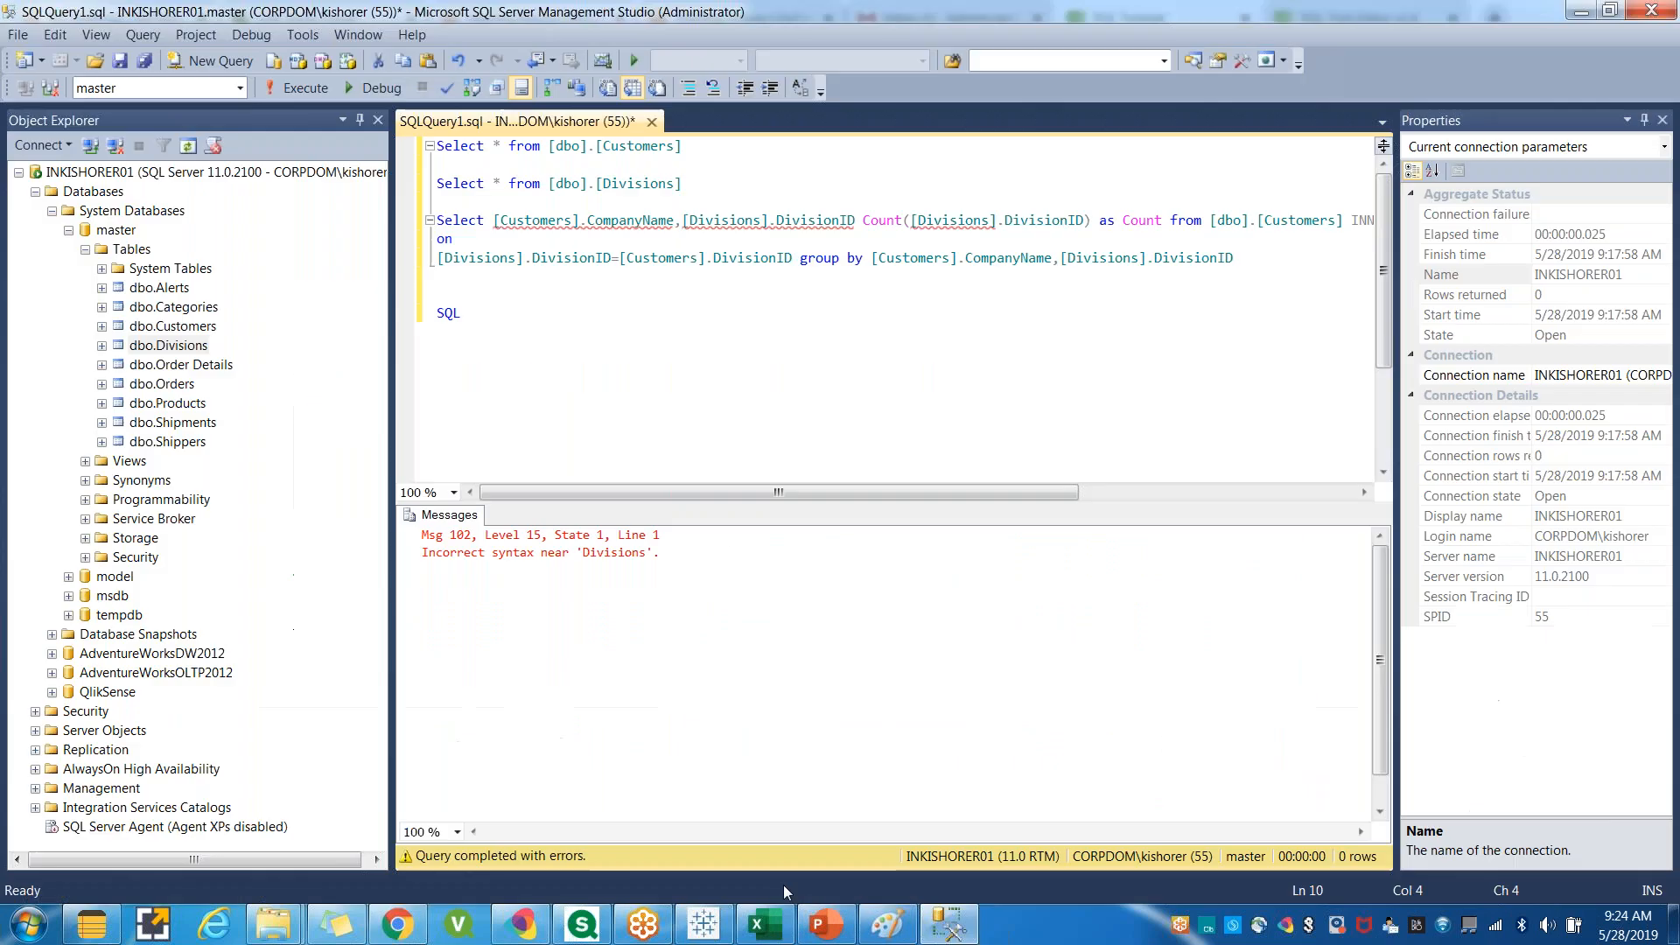
left_click(704, 923)
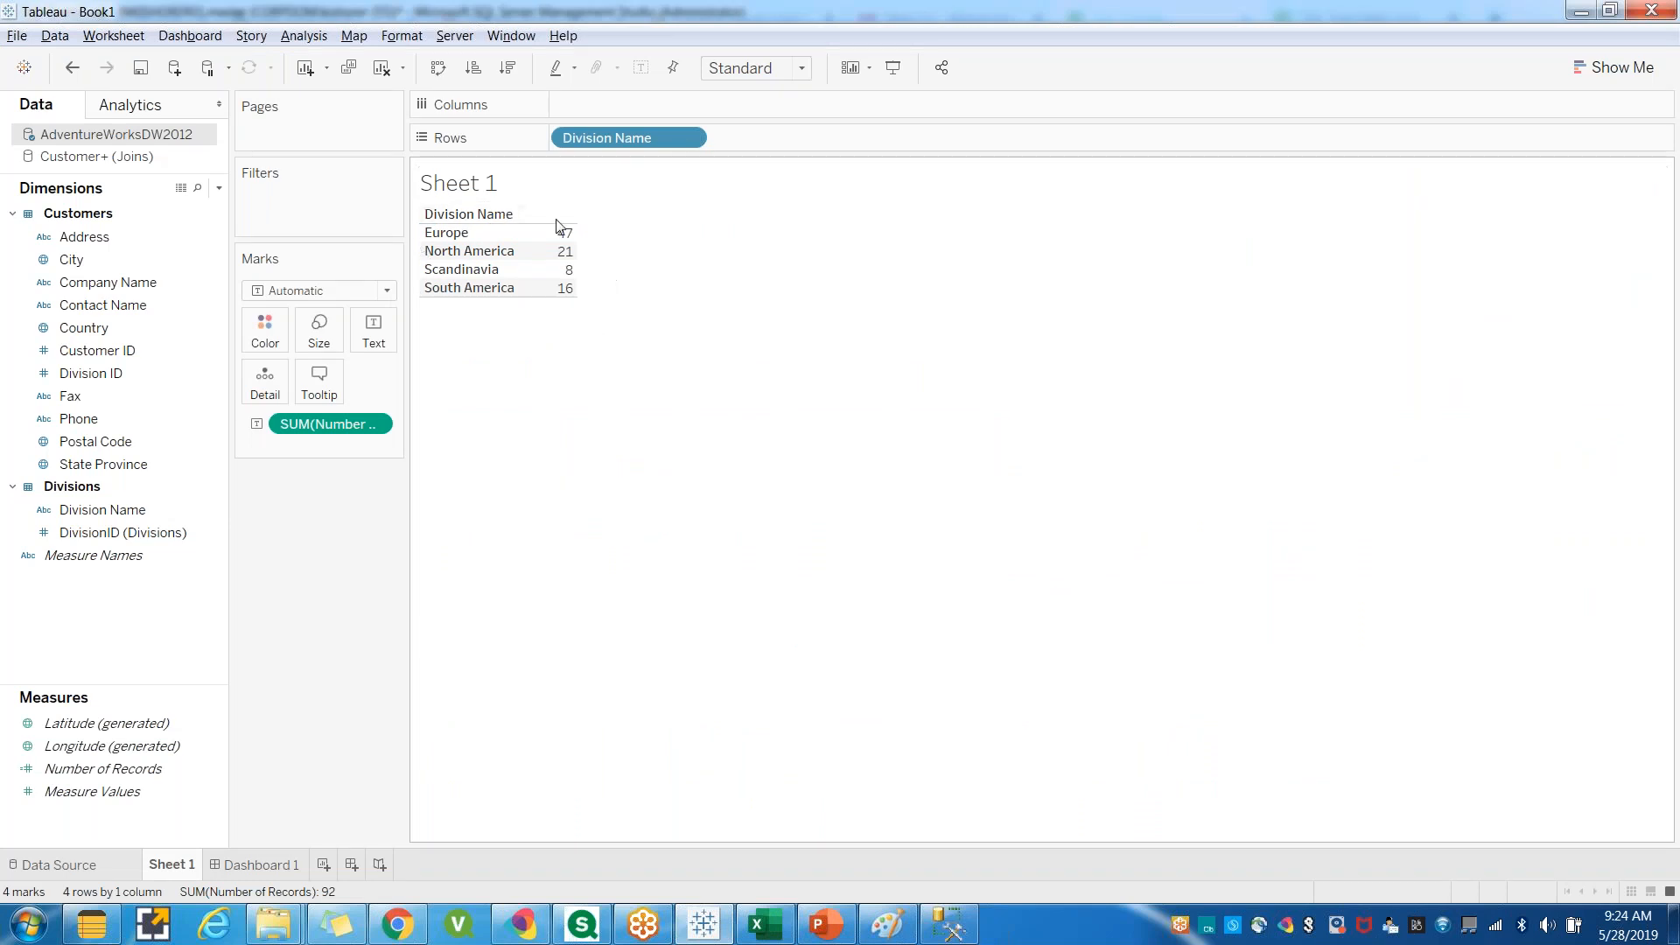
Highlight the Division Name rows and their customer counts in the Tableau sheet.
left_click(948, 924)
left_click_drag(870, 225, 464, 239)
left_click(790, 271)
left_click_drag(815, 262, 1252, 261)
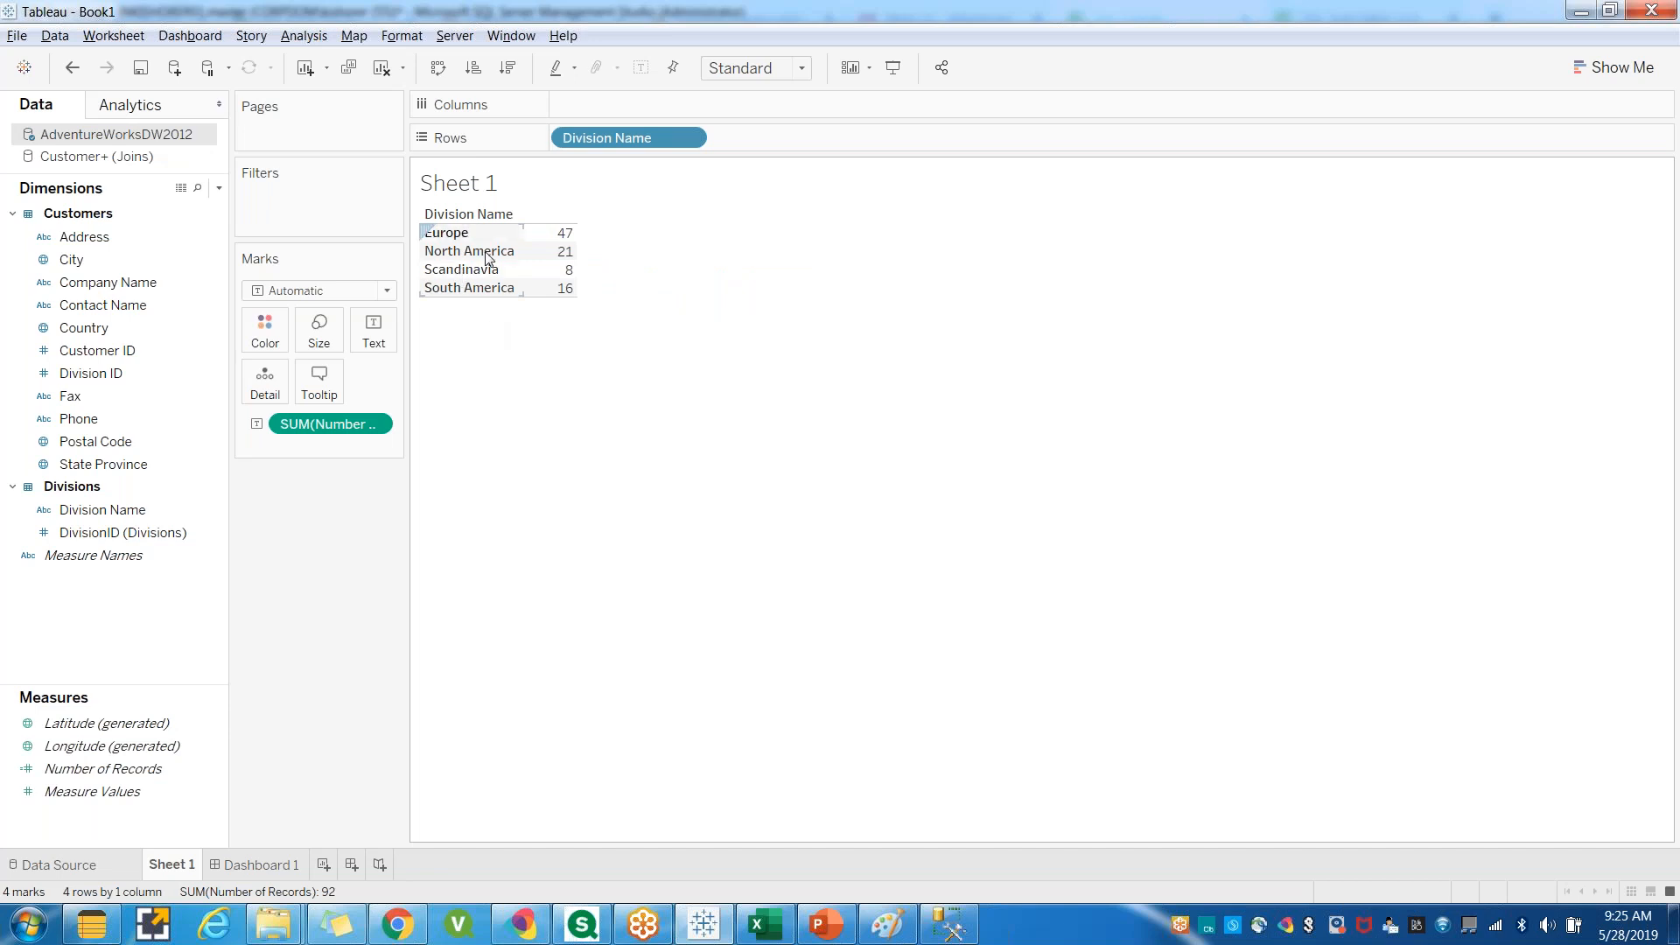
In SQL Server Management Studio, remove the [Customers].CompanyName column from the join query's SELECT list.
left_click(948, 925)
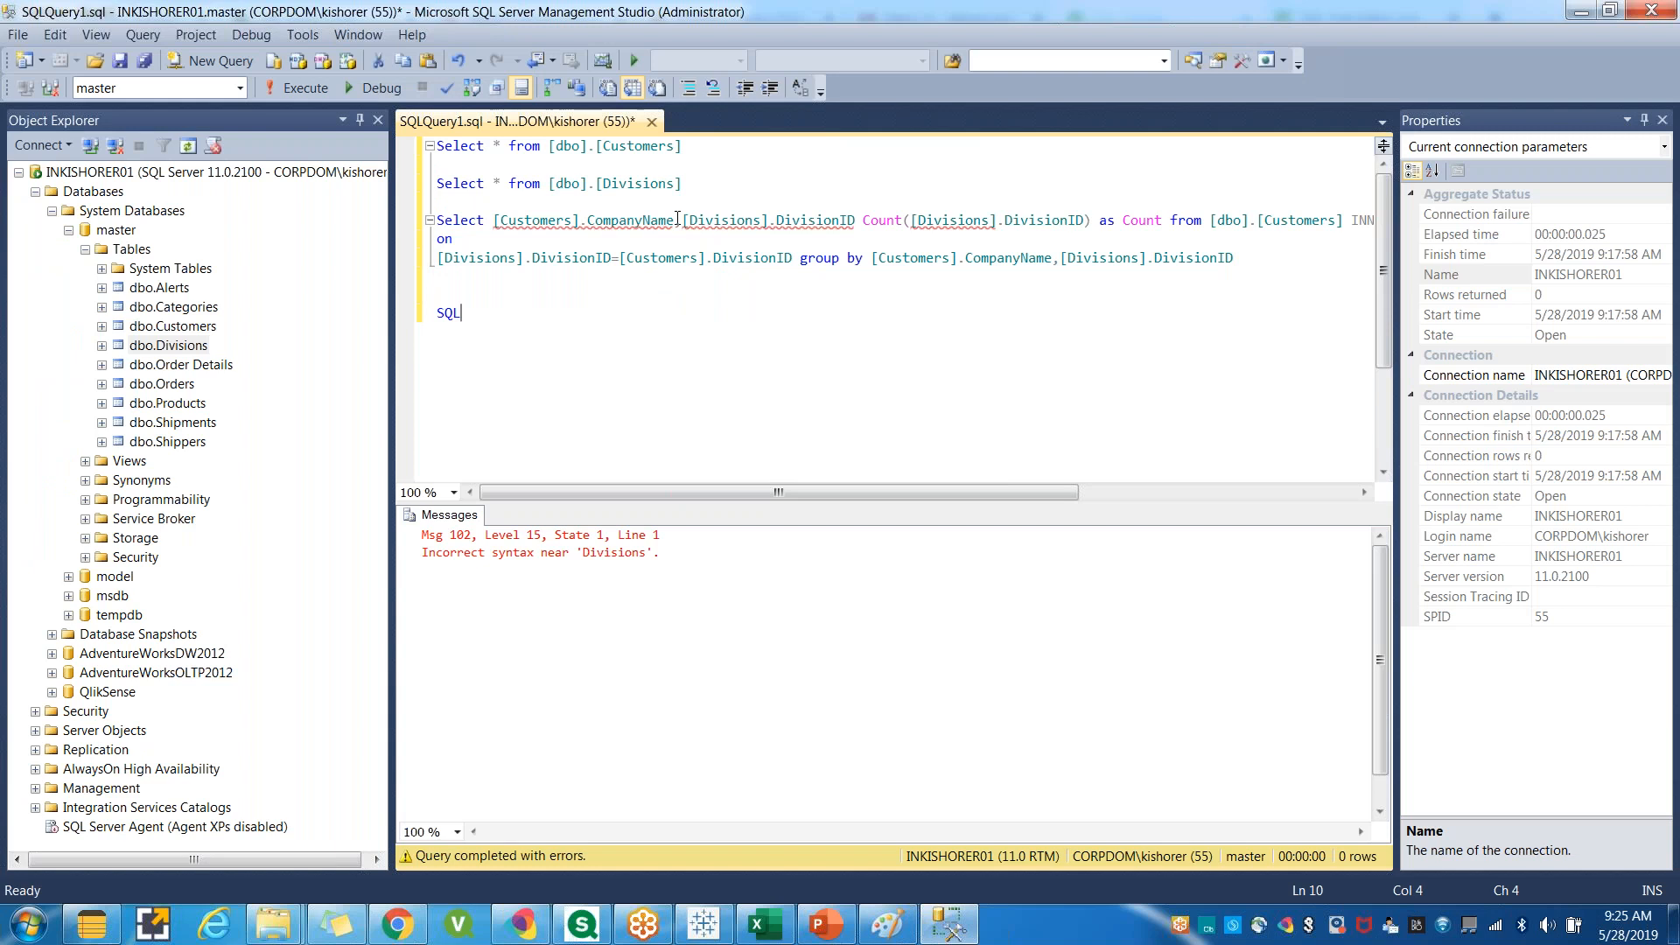
left_click_drag(677, 219, 495, 215)
key("Delete")
key("Delete")
left_click(527, 329)
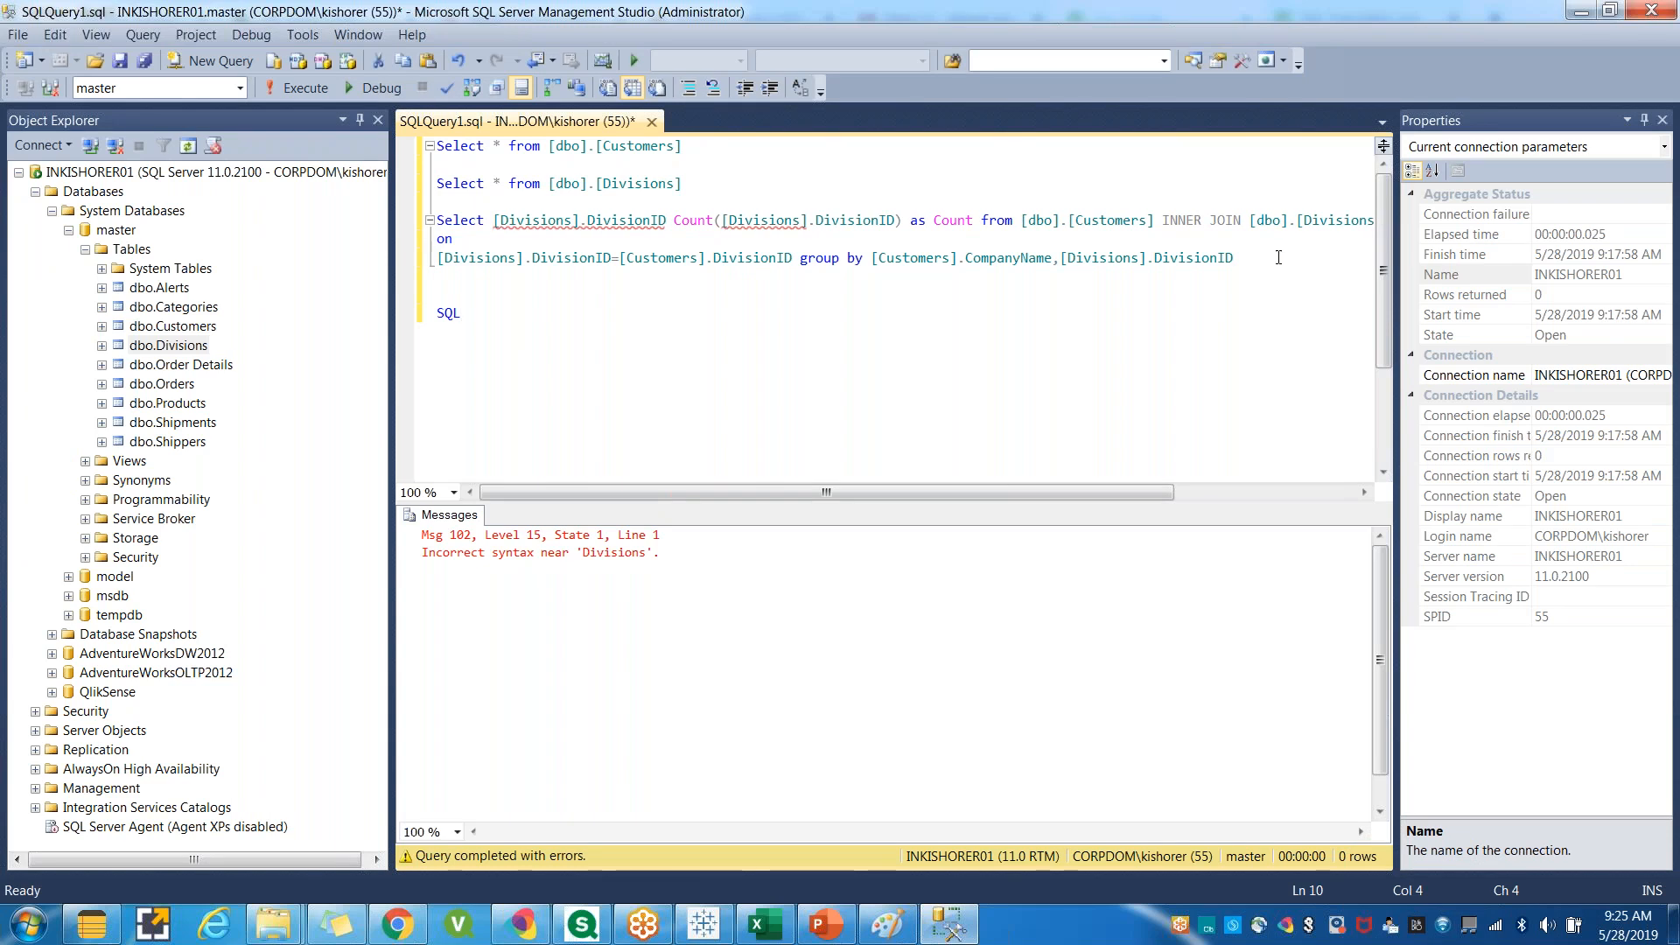
Execute the selected join query, then highlight the Customers table reference in its FROM clause.
left_click_drag(1265, 258, 437, 219)
left_click(308, 92)
left_click(625, 342)
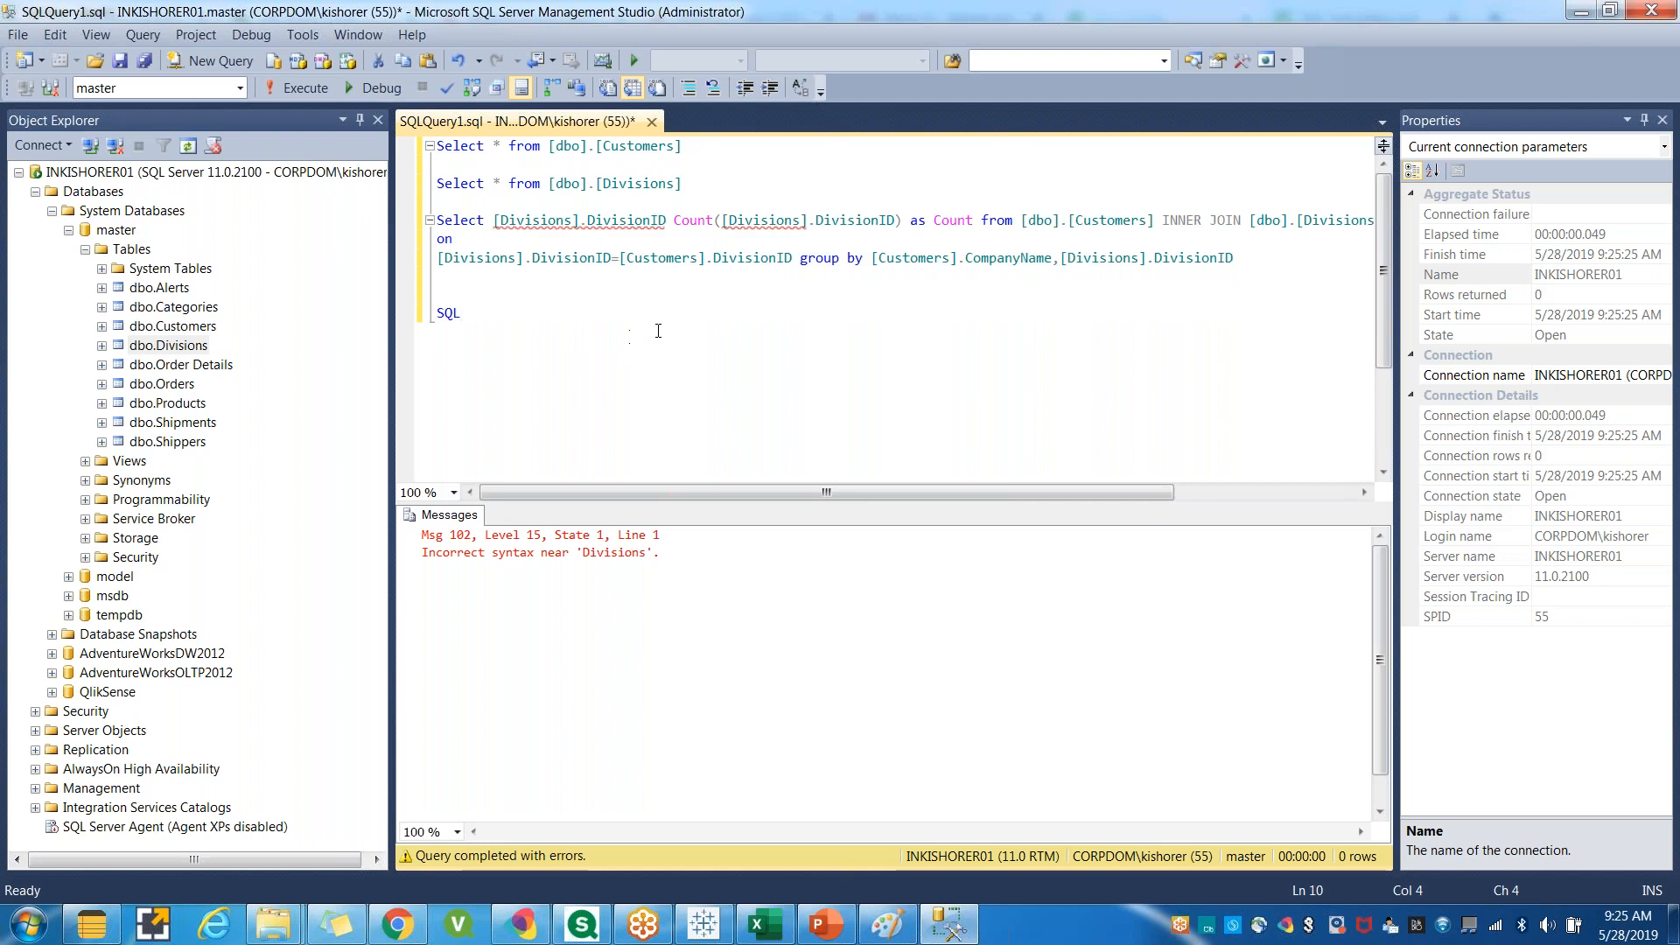
double_click(1111, 219)
key("ctrl+c")
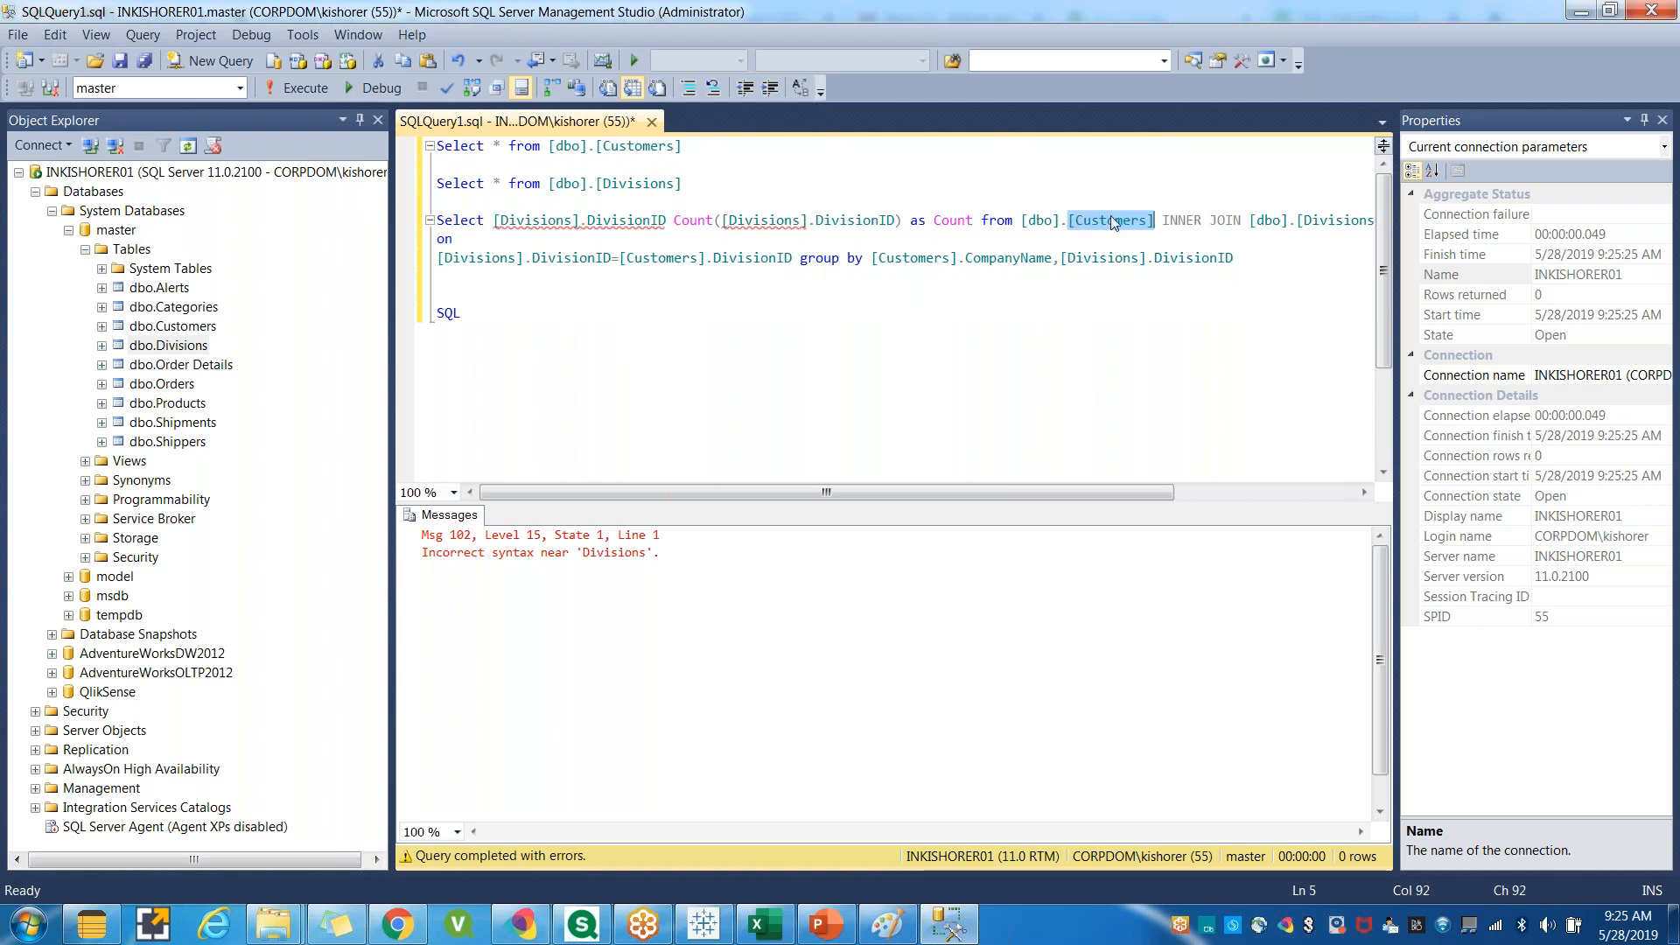
Replace the [Divisions] table qualifier of the first SELECT column with [Customers] in the join query.
double_click(528, 220)
key("ctrl+v")
left_click(645, 343)
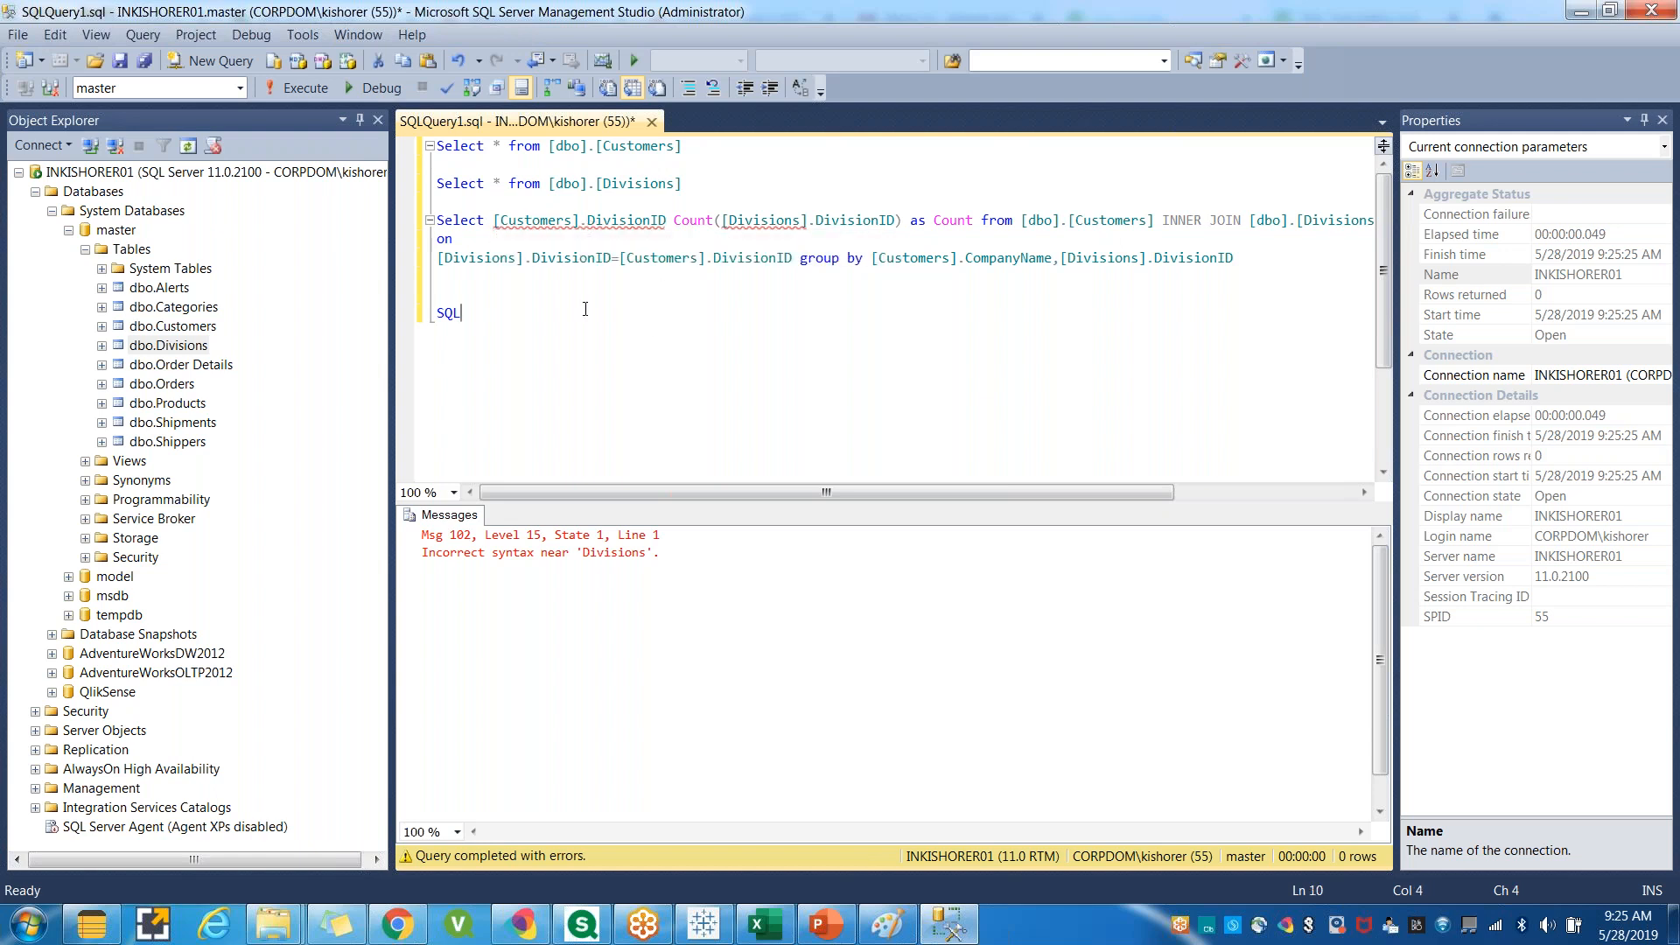
Select the whole join query and execute it.
left_click(1238, 258)
left_click_drag(760, 199, 439, 215)
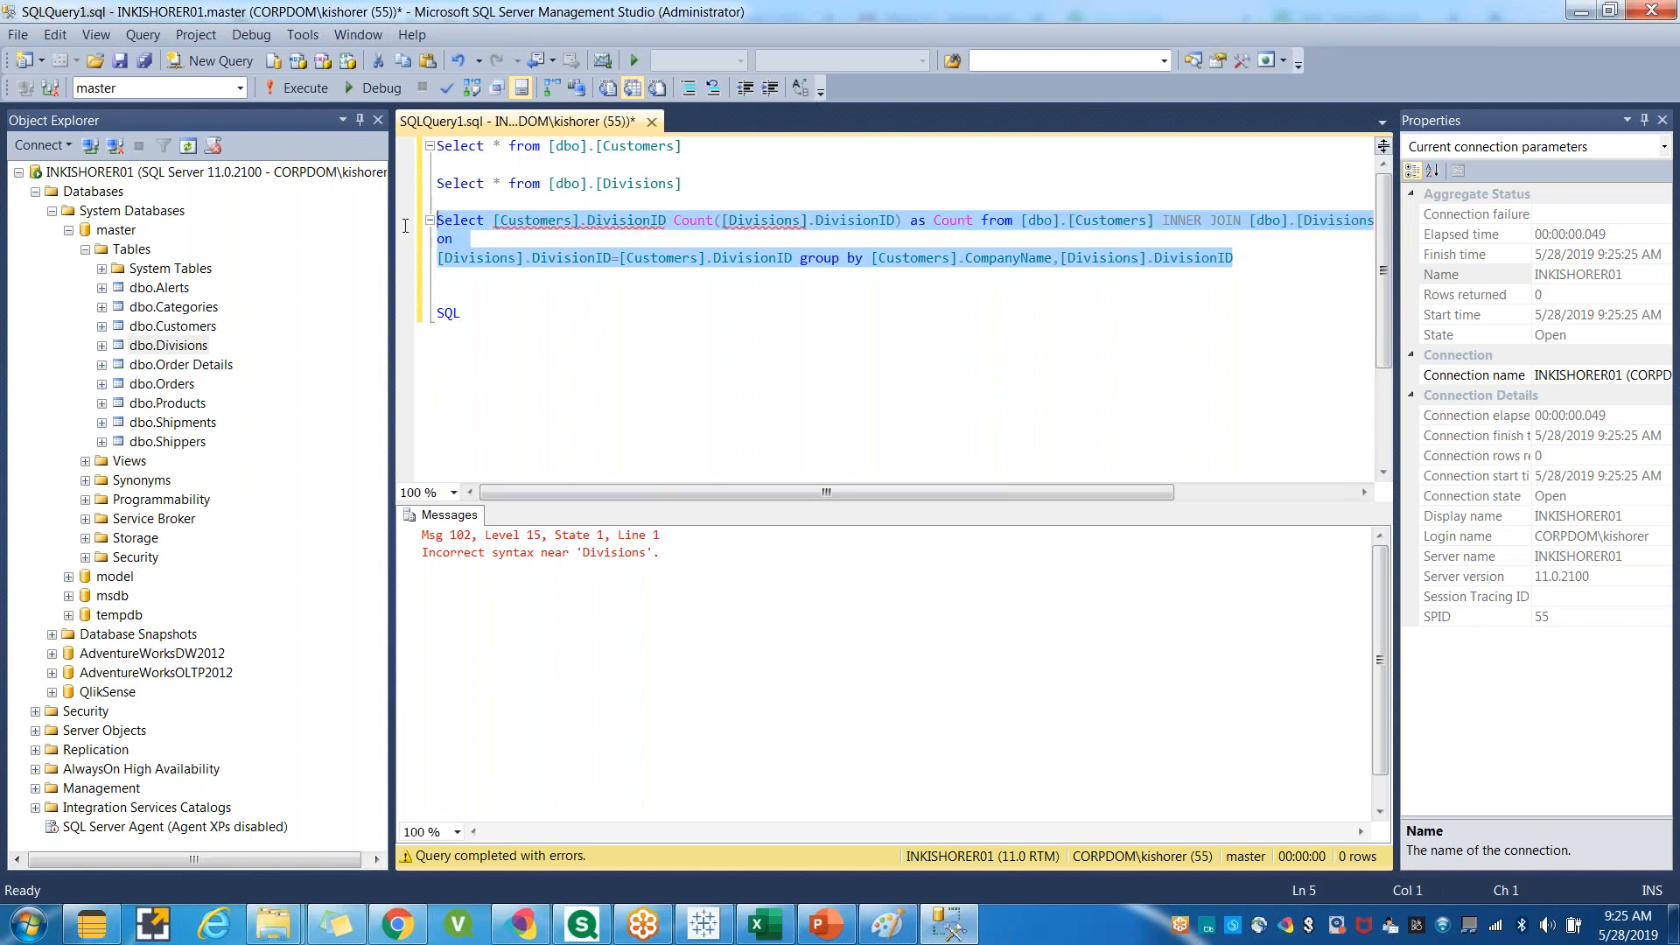
left_click(306, 97)
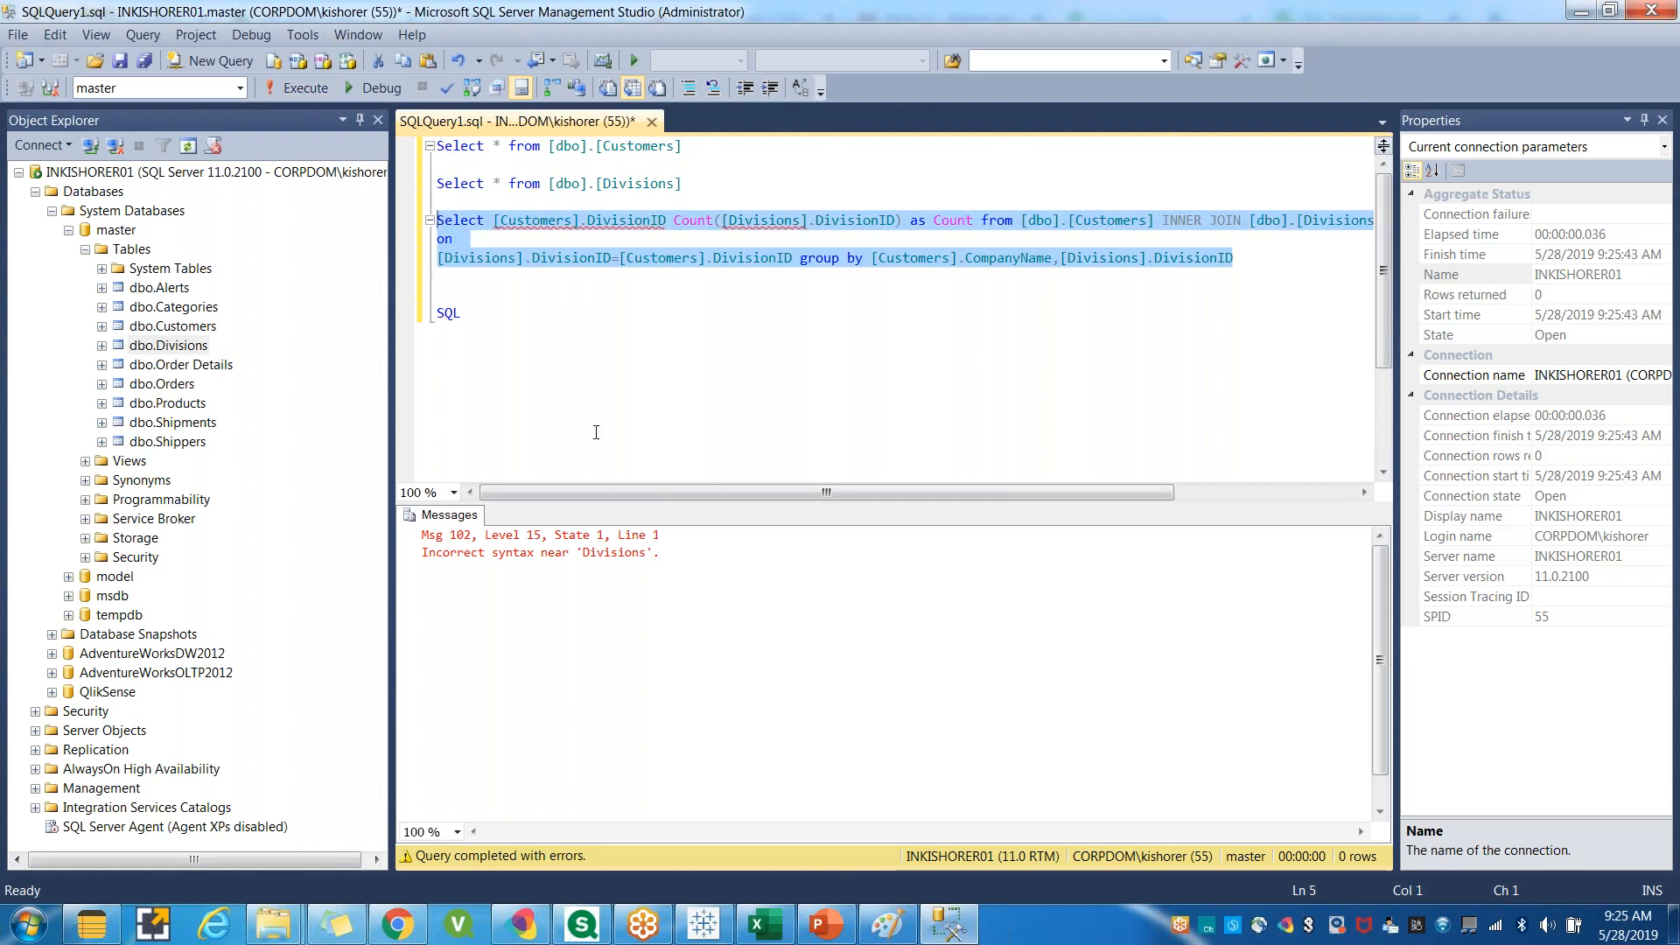
Compare the Tableau Division Name sheet with the W3Schools SQL Tutorial page, scrolling through its lesson list.
left_click(703, 924)
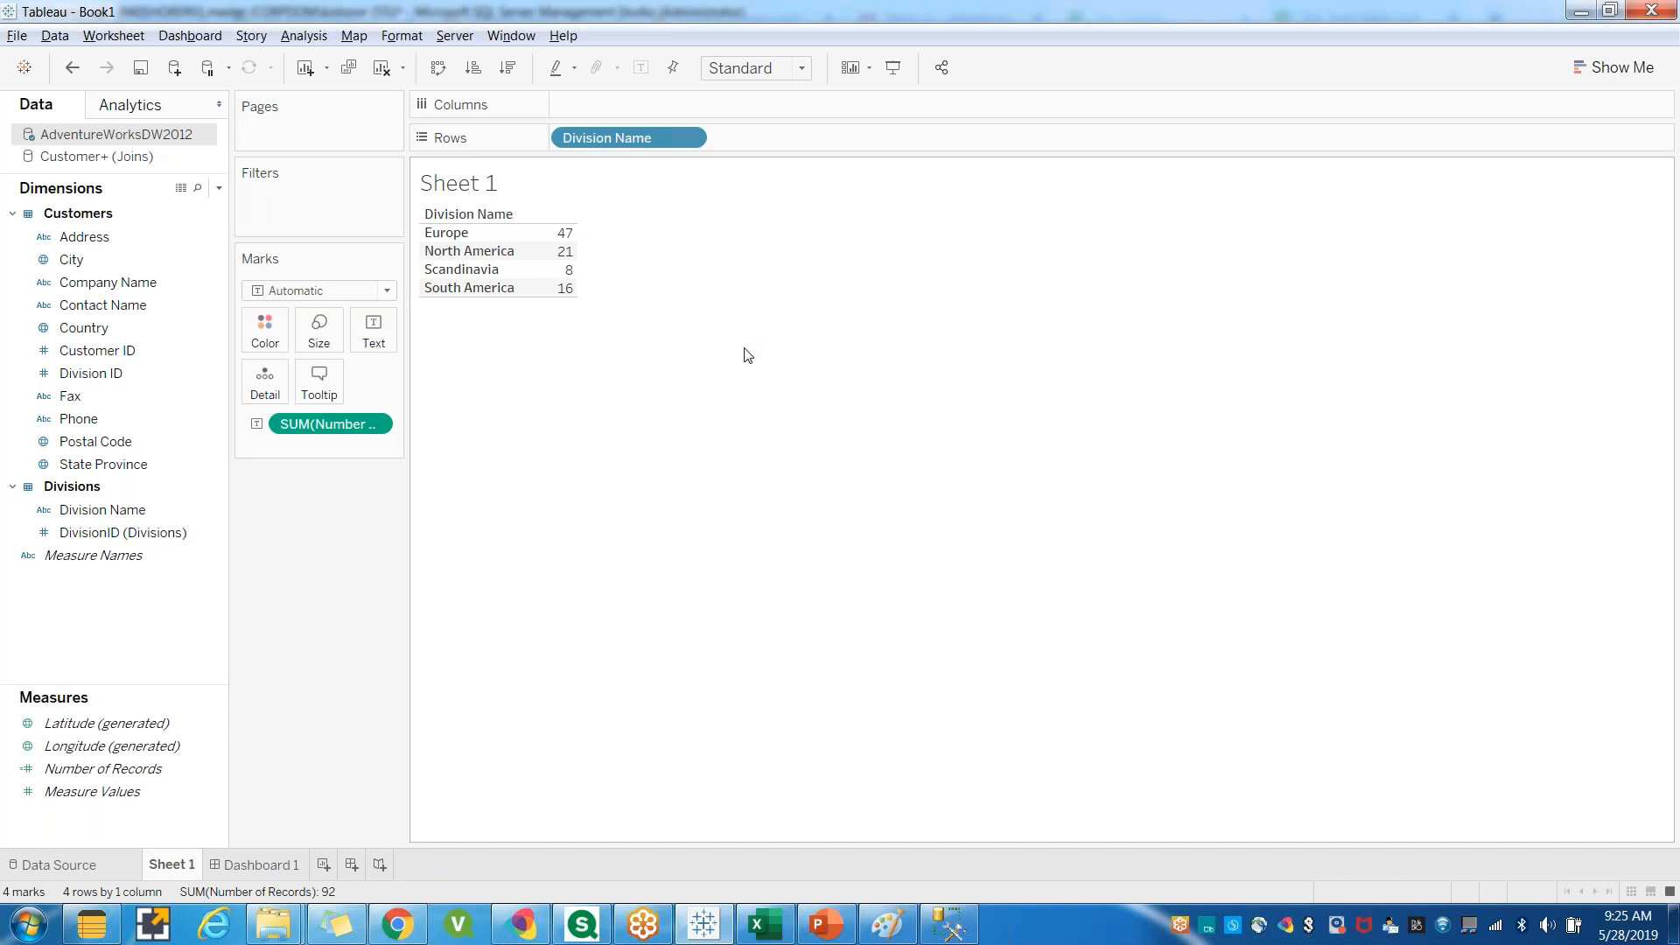
left_click(402, 931)
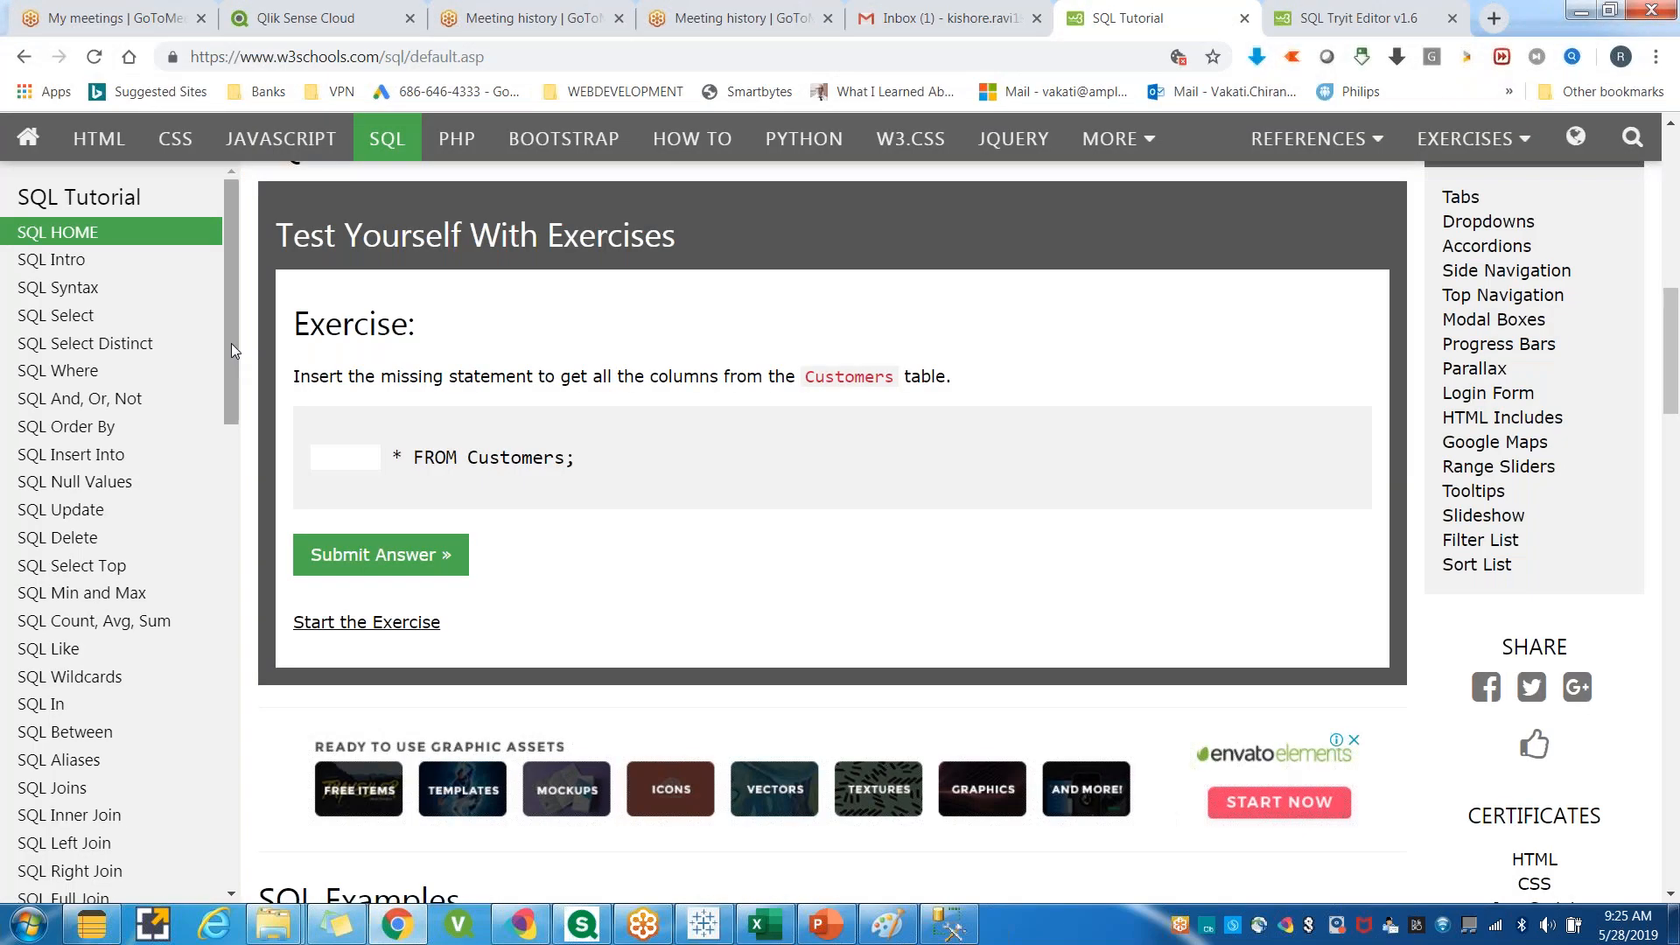
left_click_drag(231, 343, 205, 223)
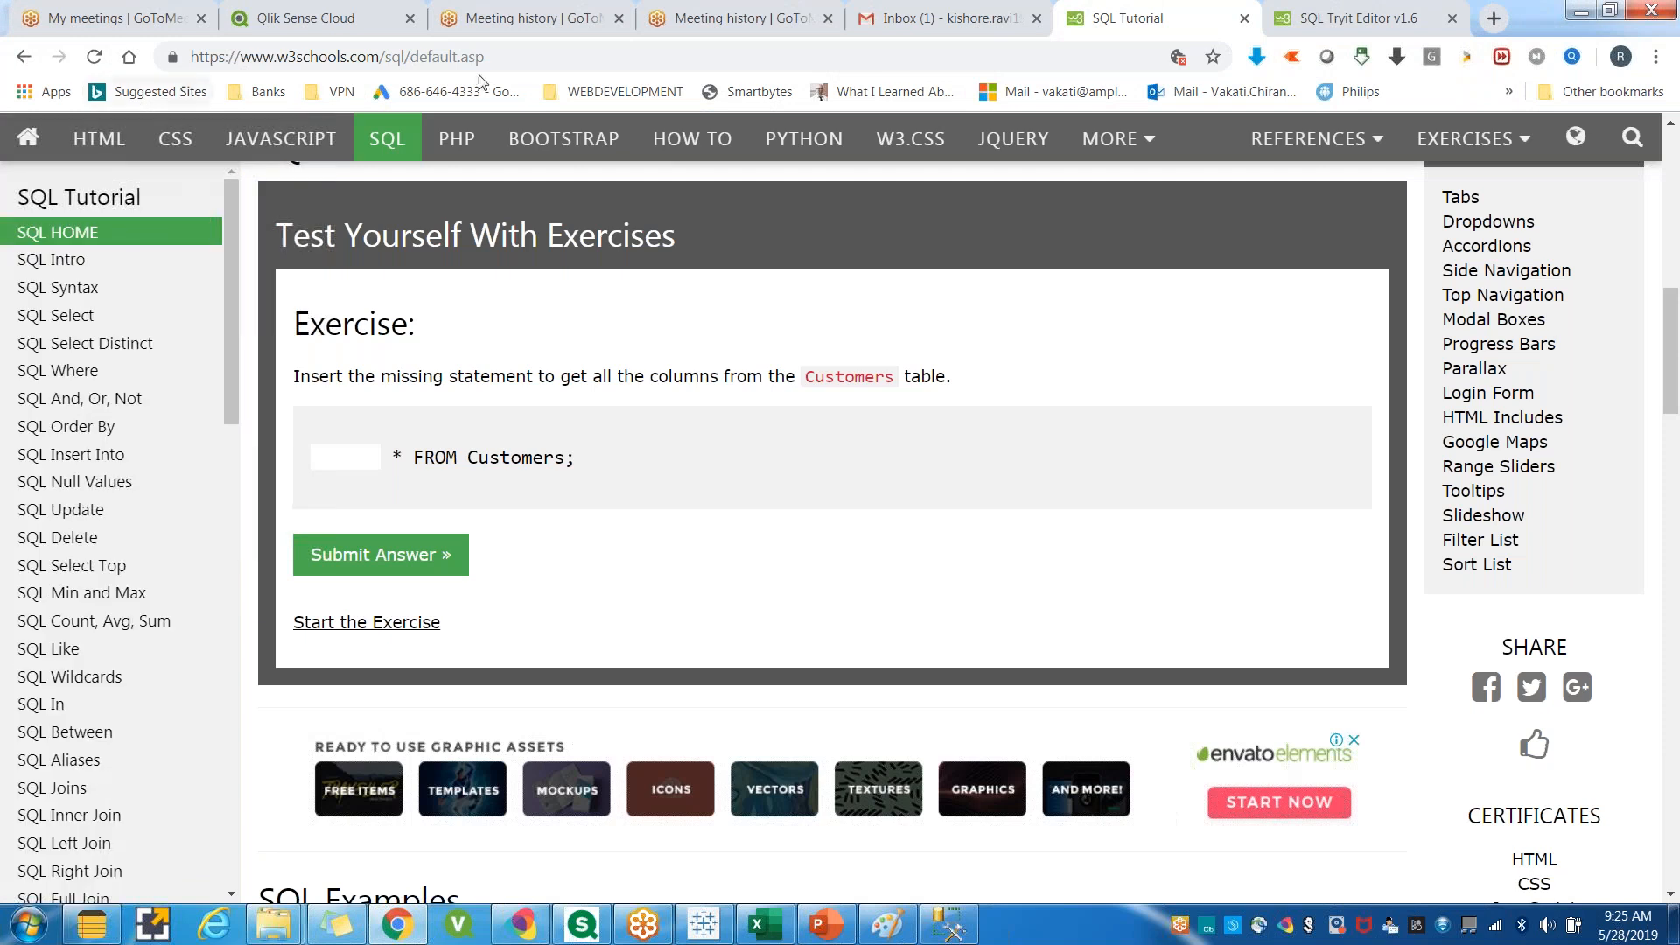
left_click(254, 57)
left_click_drag(233, 331, 285, 210)
Switch back to the Tableau workbook and on to the Tableau_Demo presentation in PowerPoint.
left_click(707, 926)
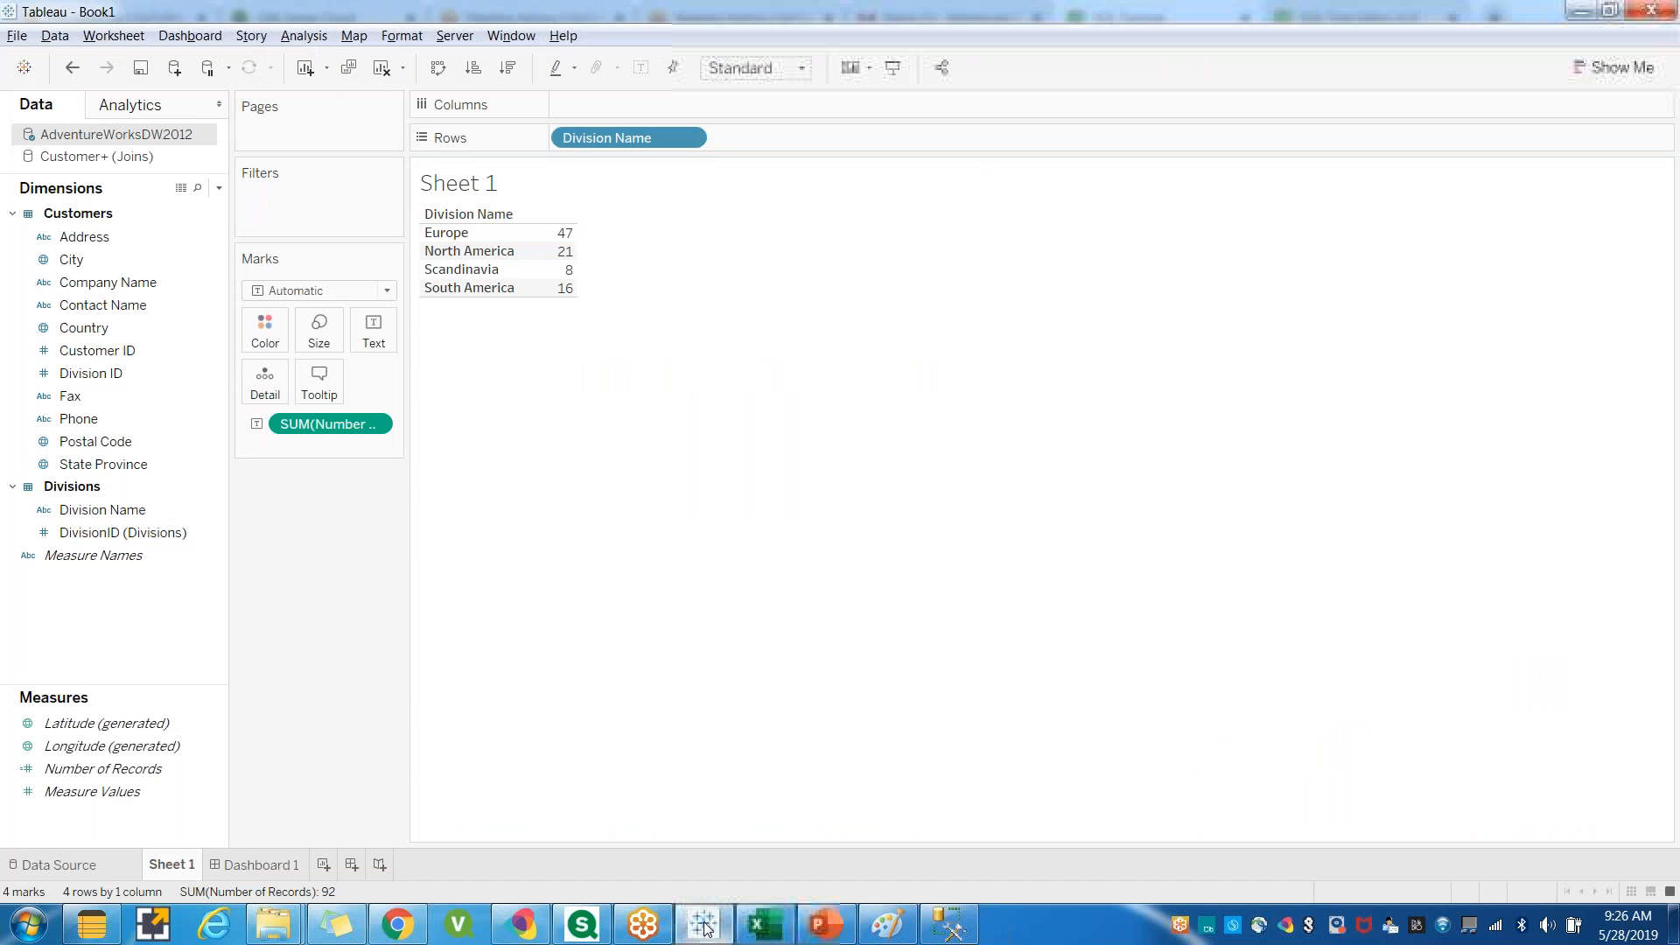
left_click(827, 926)
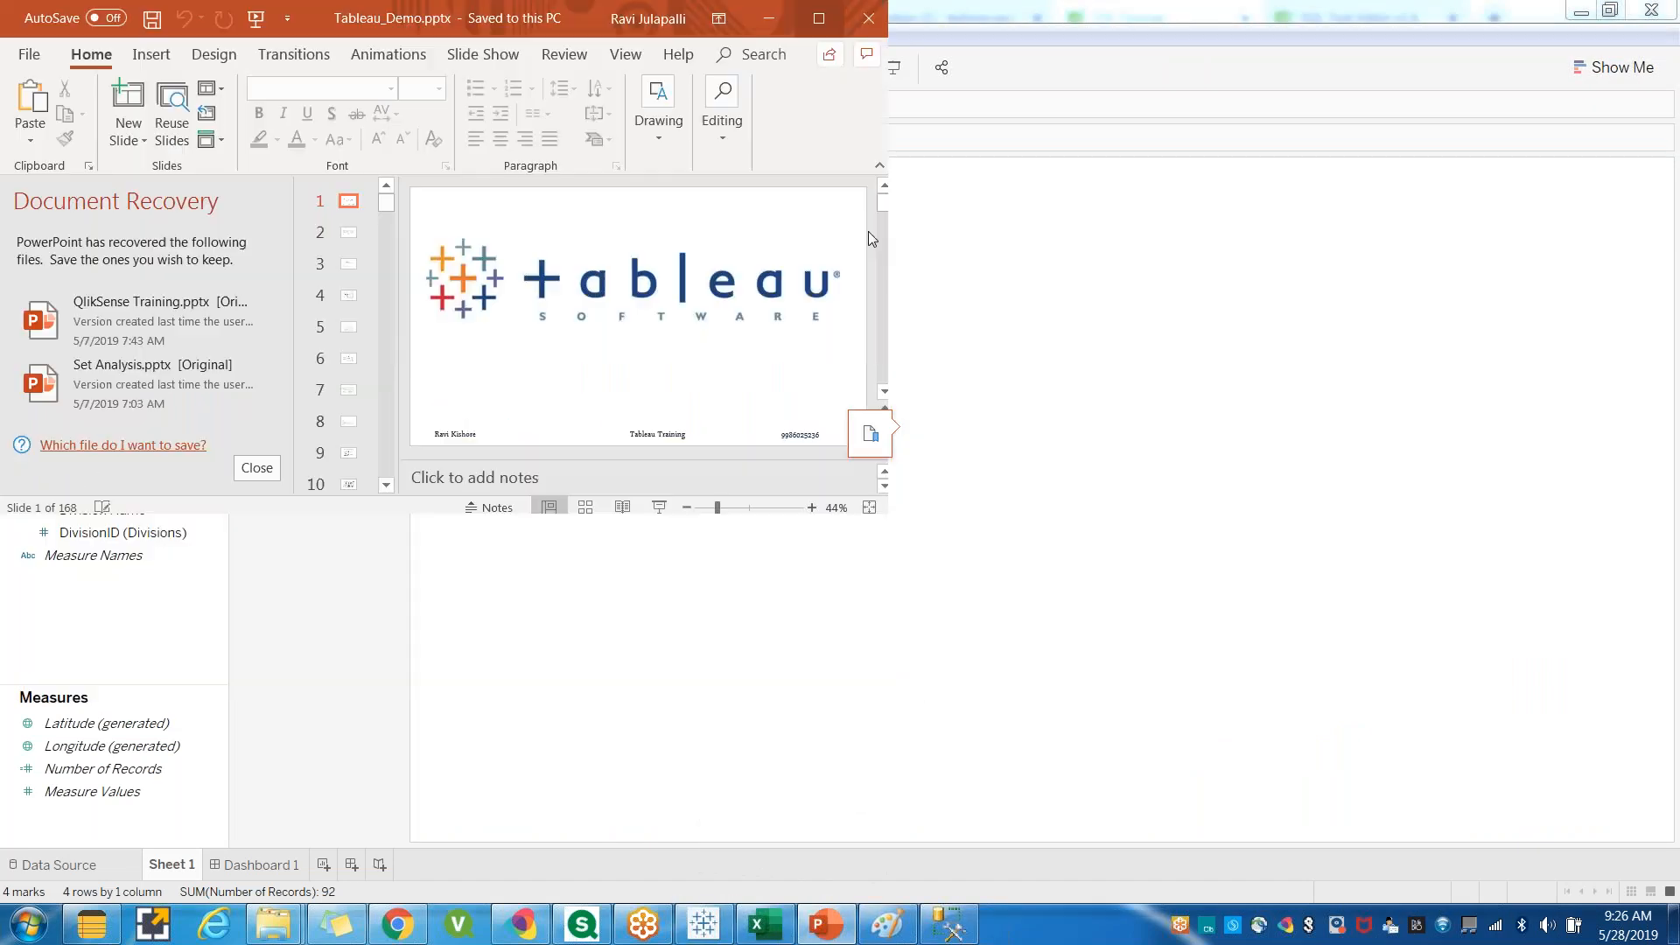